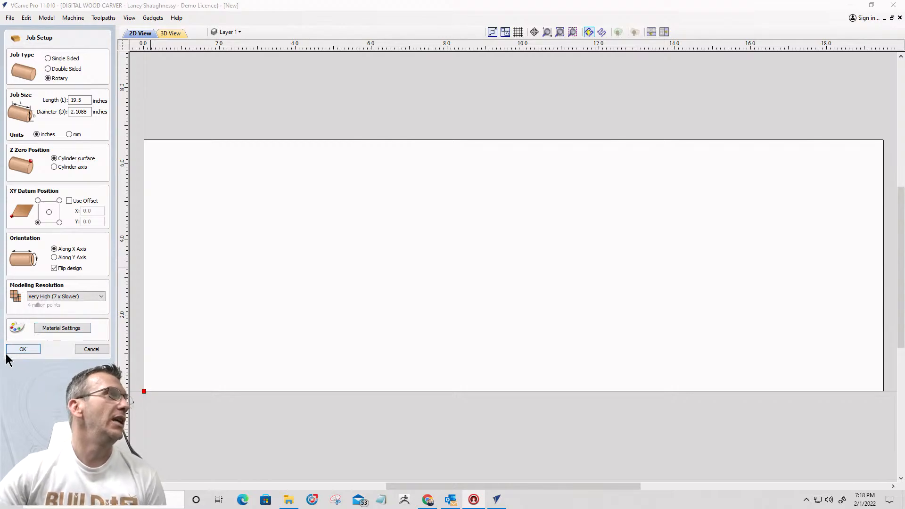
# Step: Change the job type from rotary to single sided
pyautogui.click(48, 58)
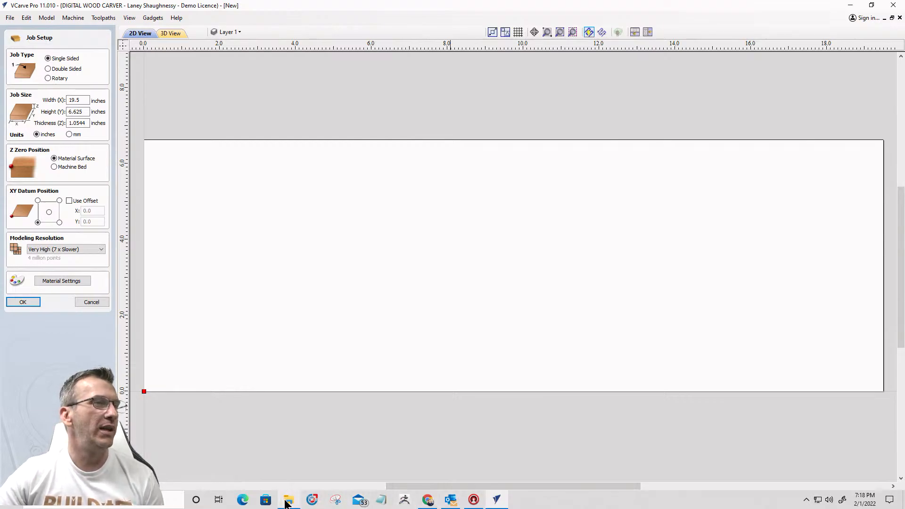
# Step: Switch to the Downloads folder in File Explorer and view the dumbbell rack photo 2019.12.11-GYM-026-1-410x400.jpg enlarged in a maximized Photos window
pyautogui.moveTo(287, 504)
pyautogui.click(277, 471)
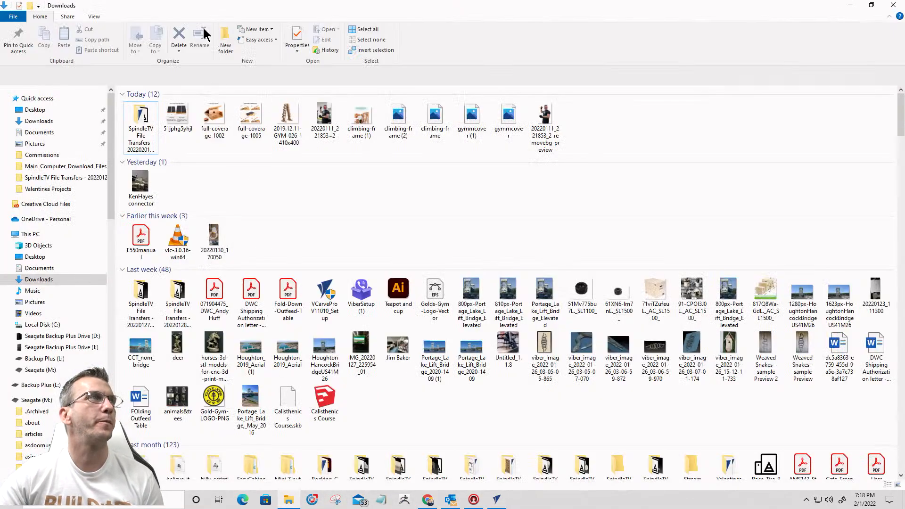
pyautogui.moveTo(208, 13); pyautogui.dragTo(0, 13)
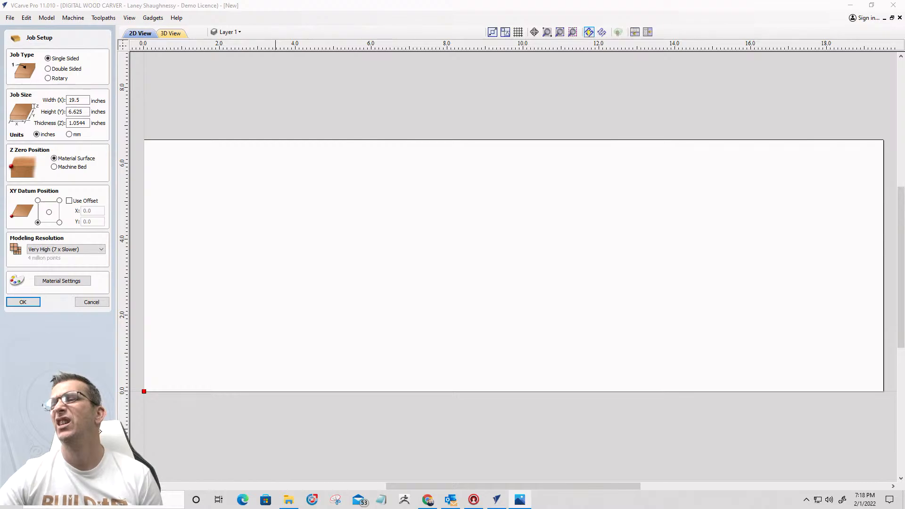
pyautogui.moveTo(902, 81); pyautogui.dragTo(467, 60)
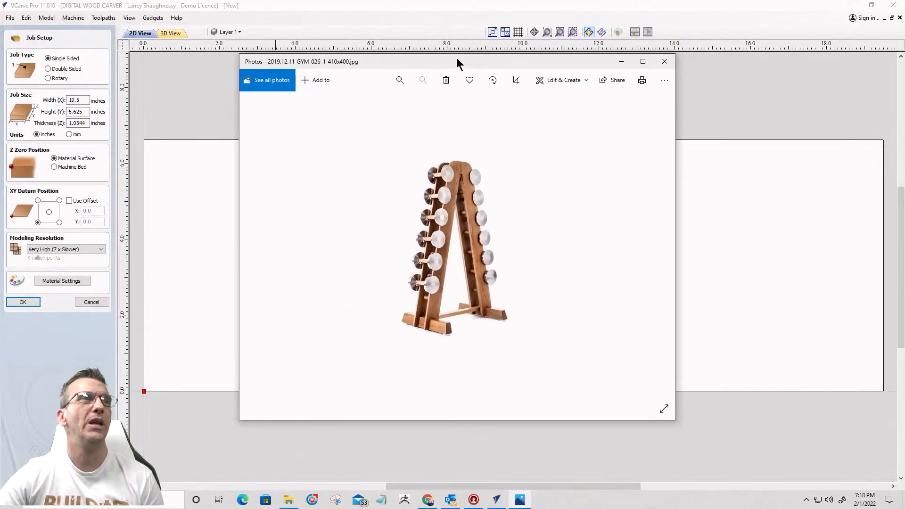
pyautogui.click(643, 62)
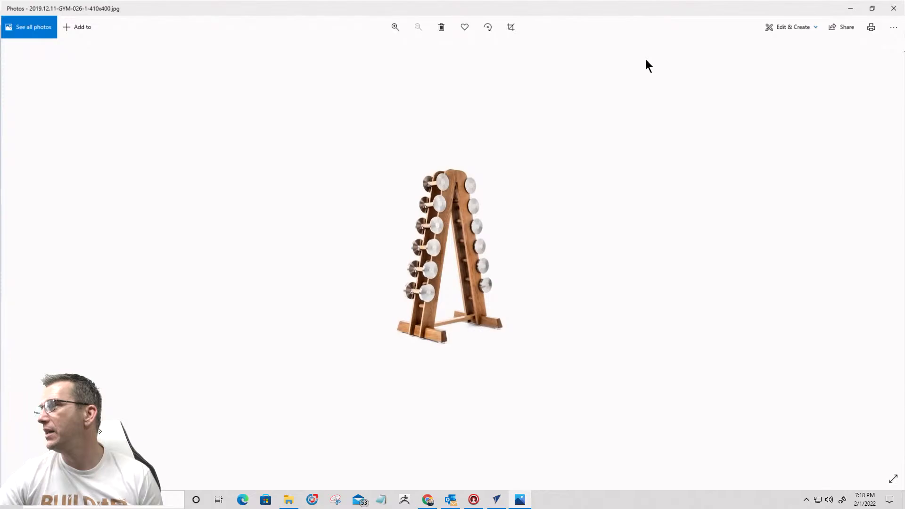
pyautogui.click(391, 27)
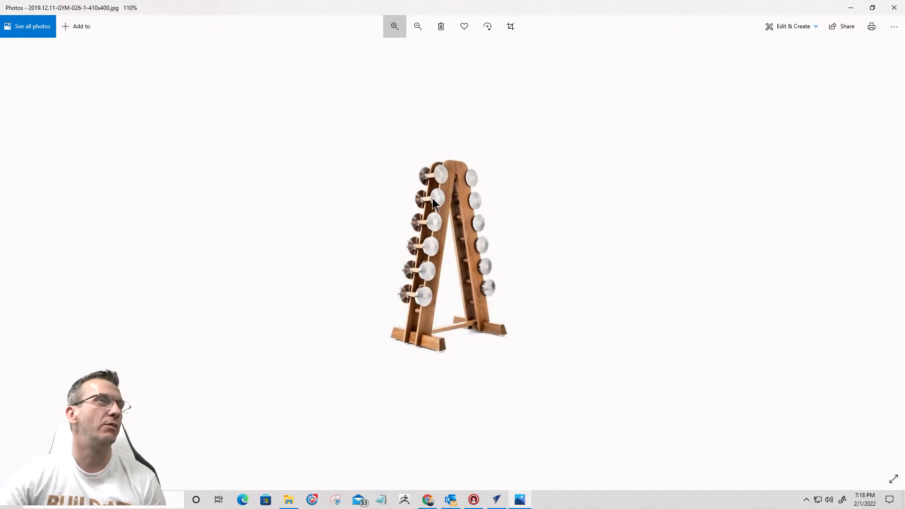
pyautogui.click(394, 28)
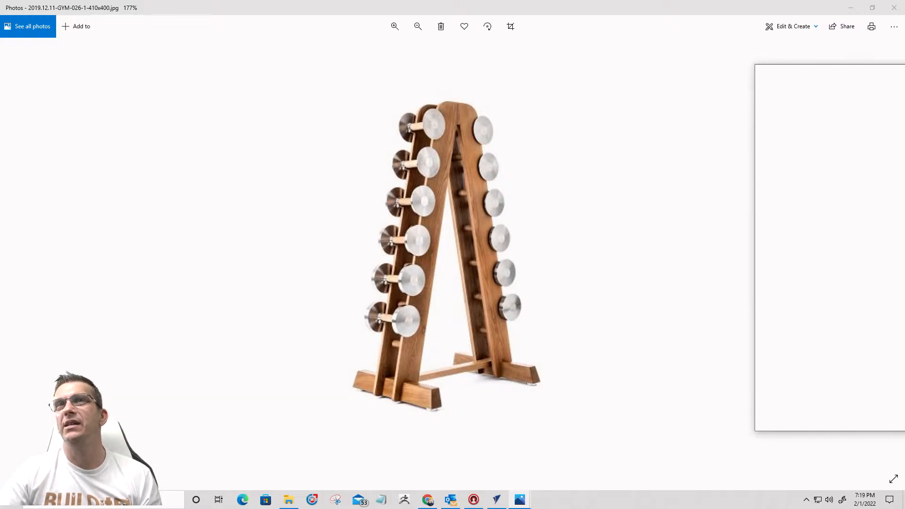
# Step: View the slant board photo full-coverage-1002.jpeg in a maximized window, and advance past it to the next photo
pyautogui.moveTo(904, 70); pyautogui.dragTo(408, 41)
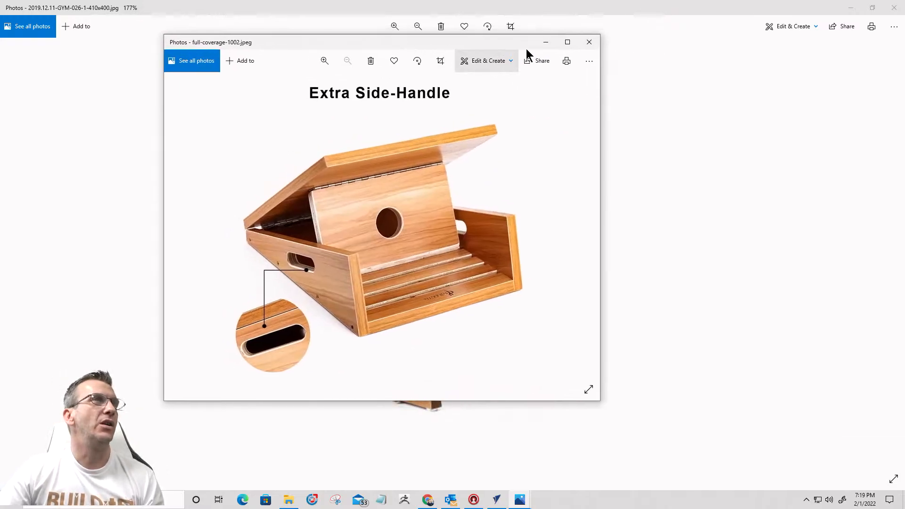
pyautogui.click(567, 42)
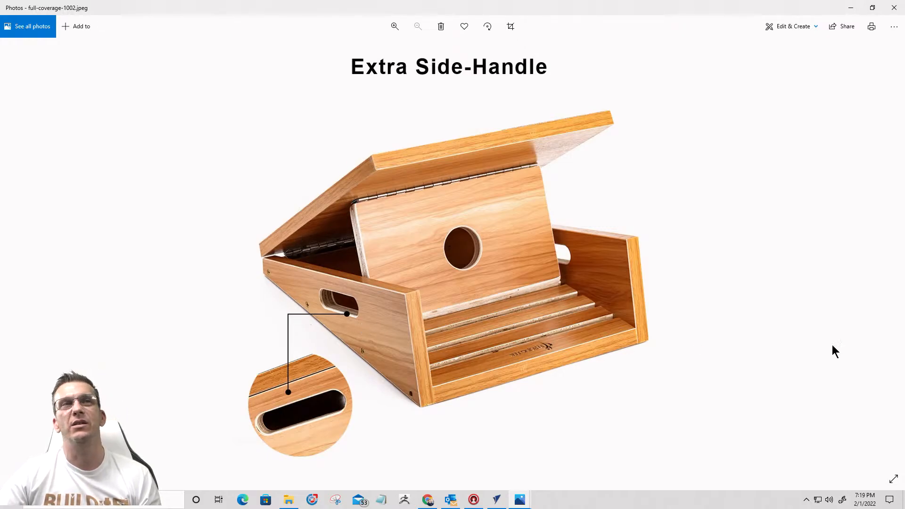
pyautogui.click(894, 255)
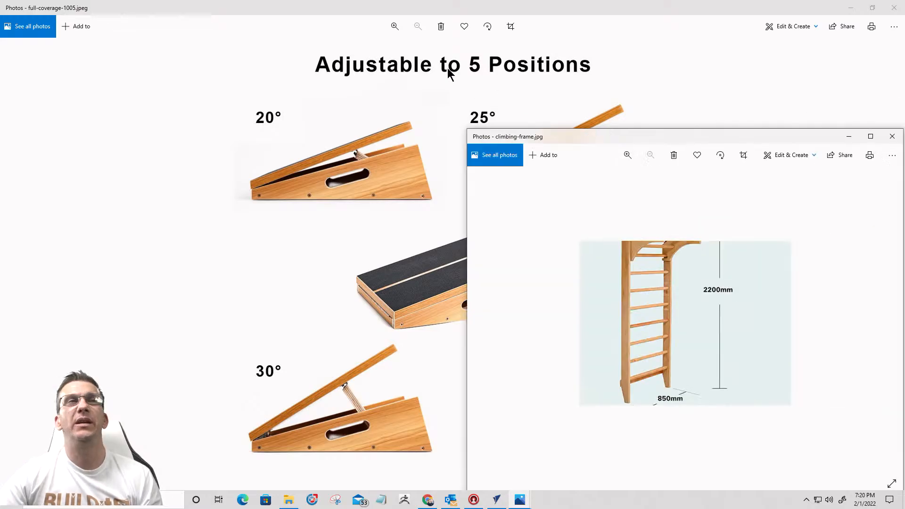
# Step: Examine the three climbing-frame photos in a maximized window for the frame's dimensions, bracket details and exercise uses
pyautogui.moveTo(688, 136); pyautogui.dragTo(347, 49)
pyautogui.click(529, 49)
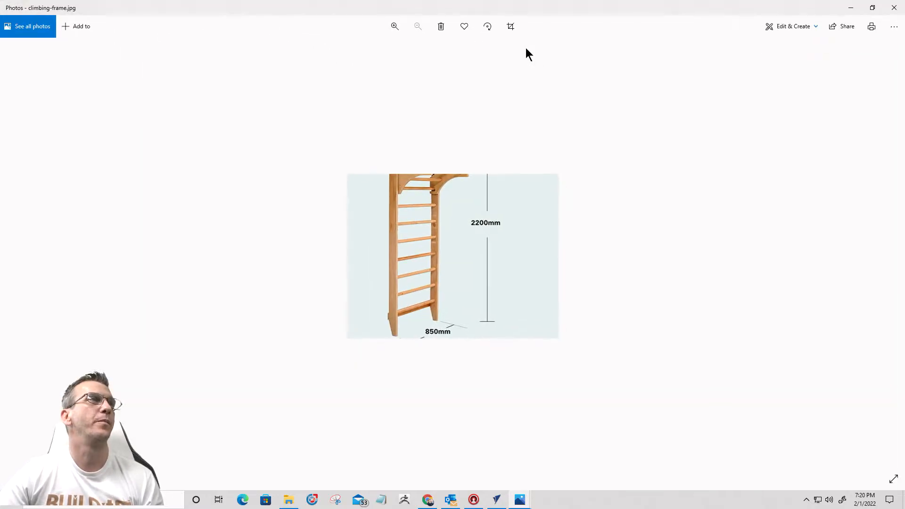
pyautogui.click(891, 255)
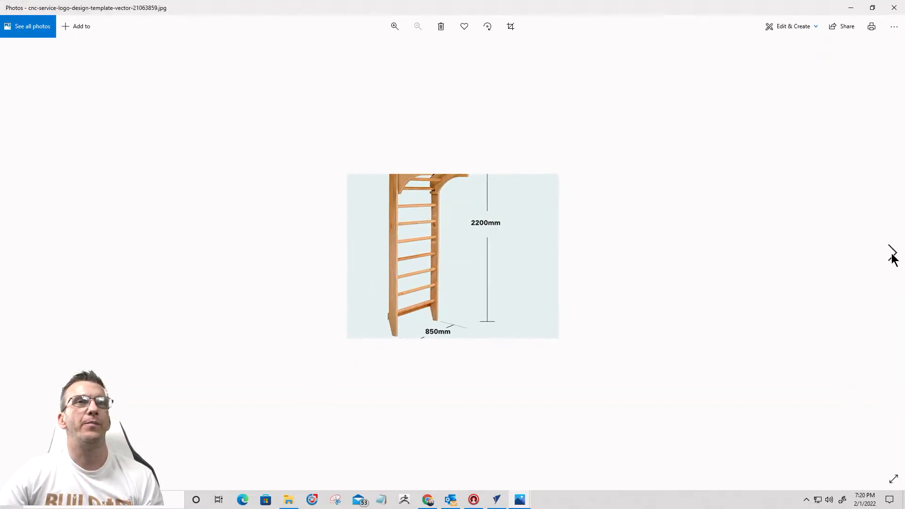
pyautogui.click(11, 255)
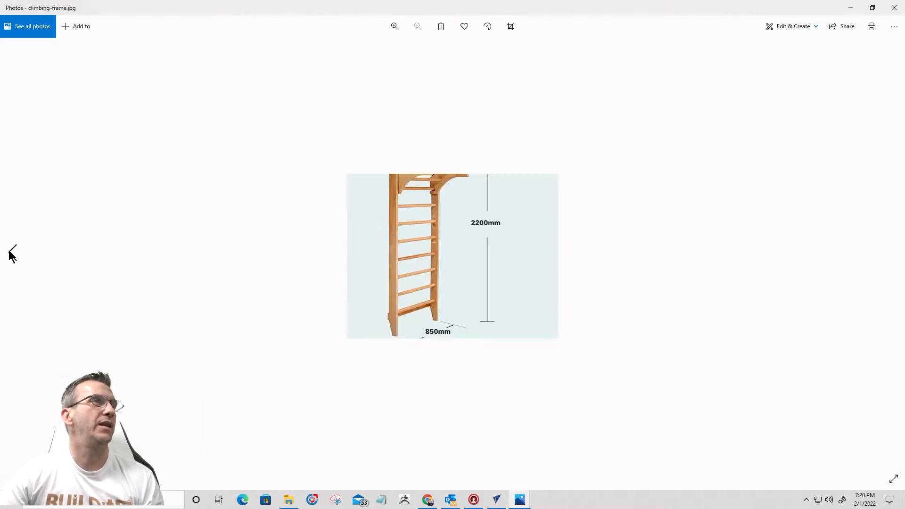
pyautogui.click(10, 254)
pyautogui.click(11, 255)
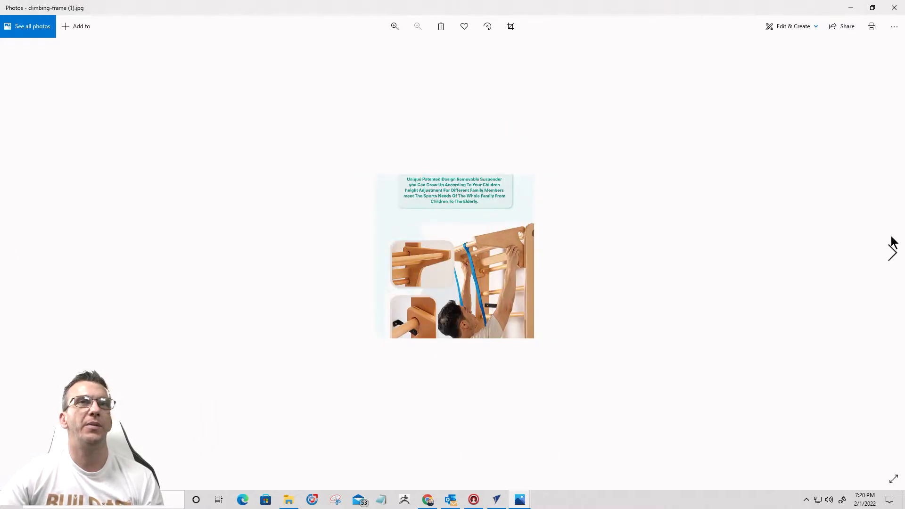
pyautogui.click(892, 252)
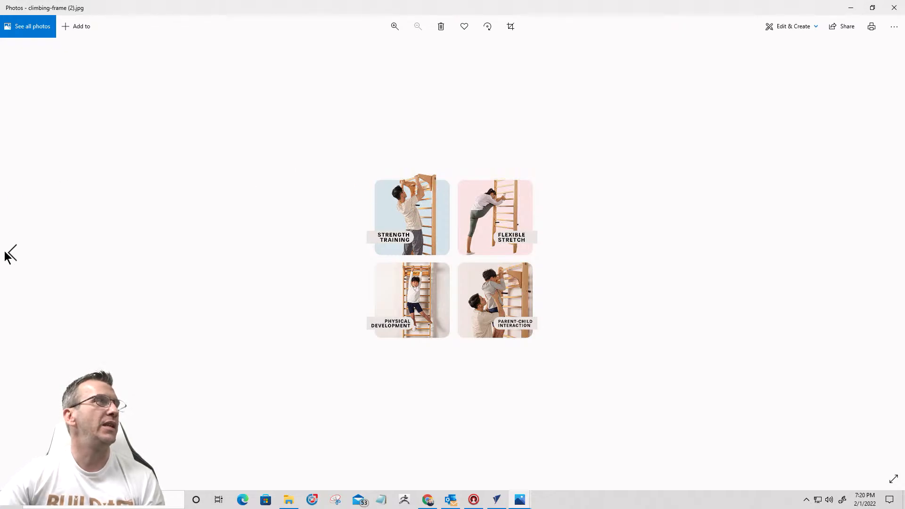
pyautogui.click(12, 257)
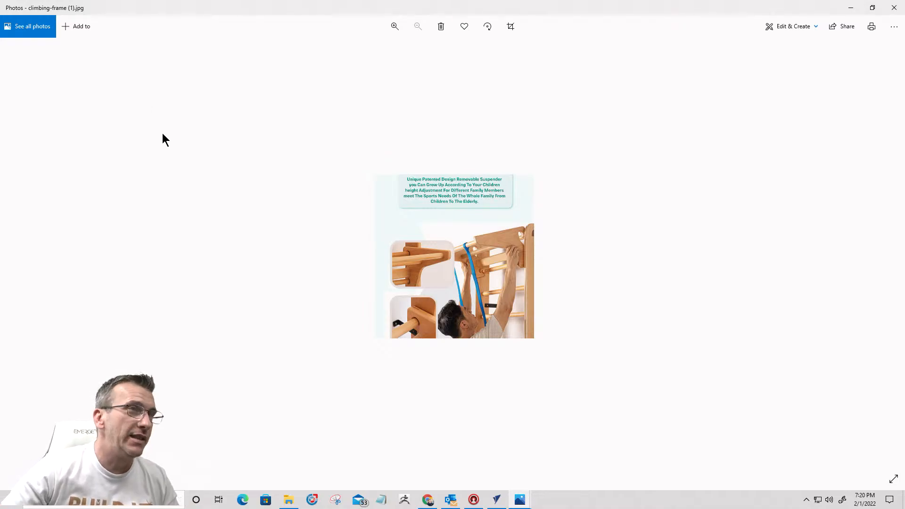
pyautogui.click(11, 254)
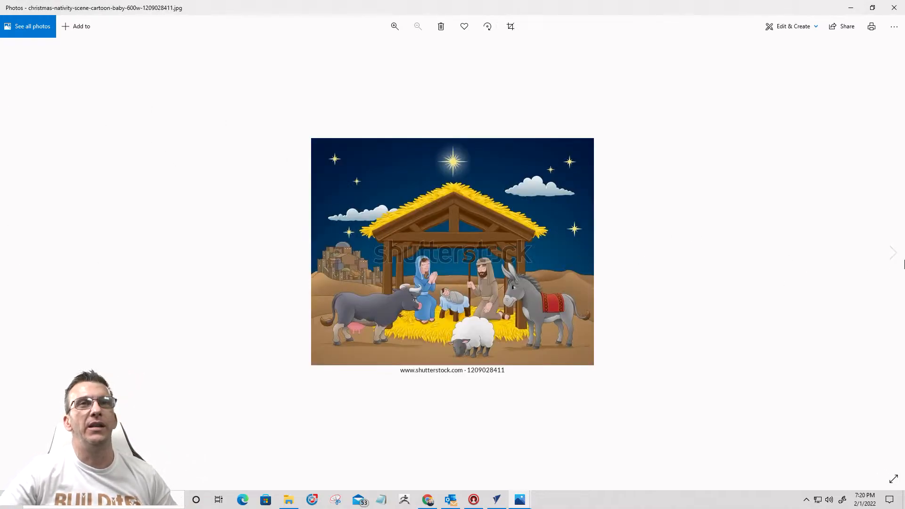
pyautogui.click(894, 257)
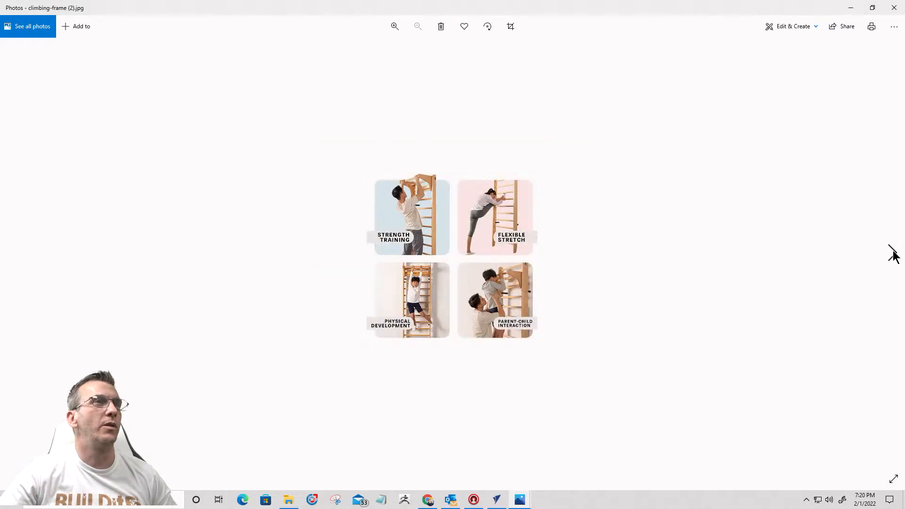
pyautogui.click(892, 260)
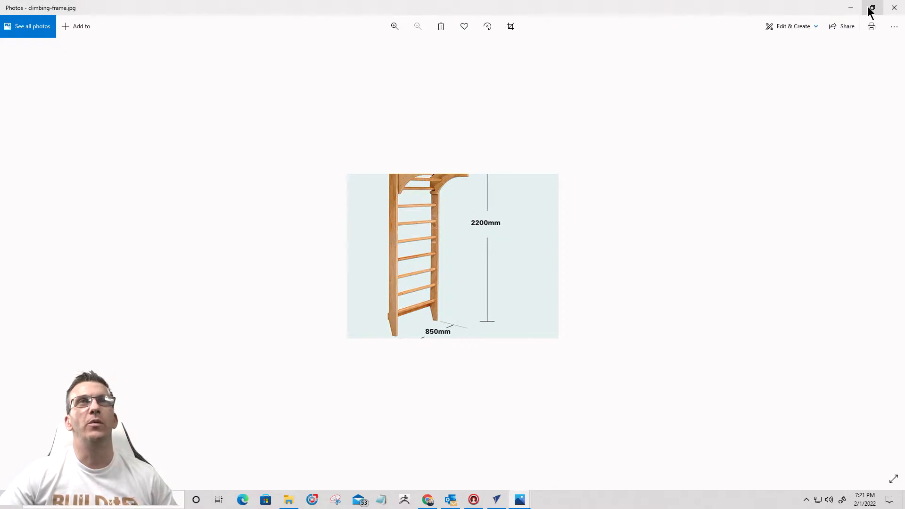
# Step: Close the climbing-frame and dumbbell rack photos and minimize the slant board photo
pyautogui.click(894, 8)
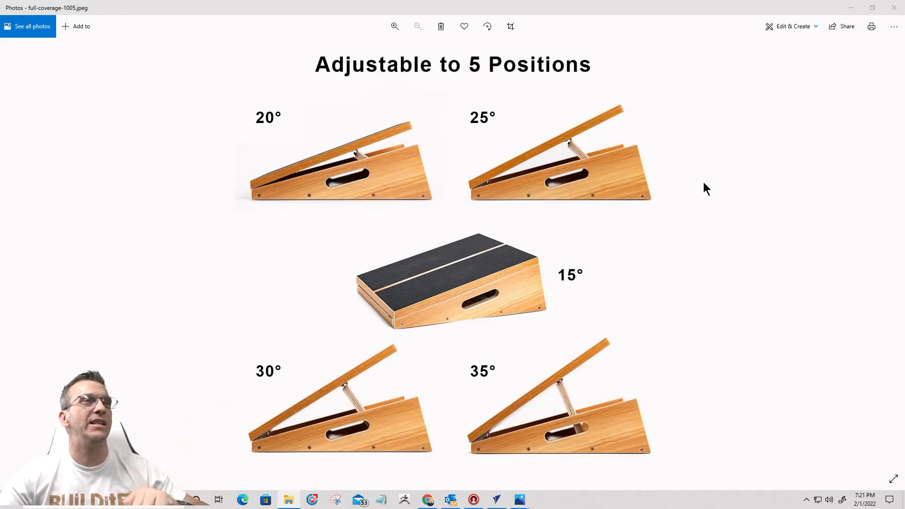
pyautogui.click(851, 8)
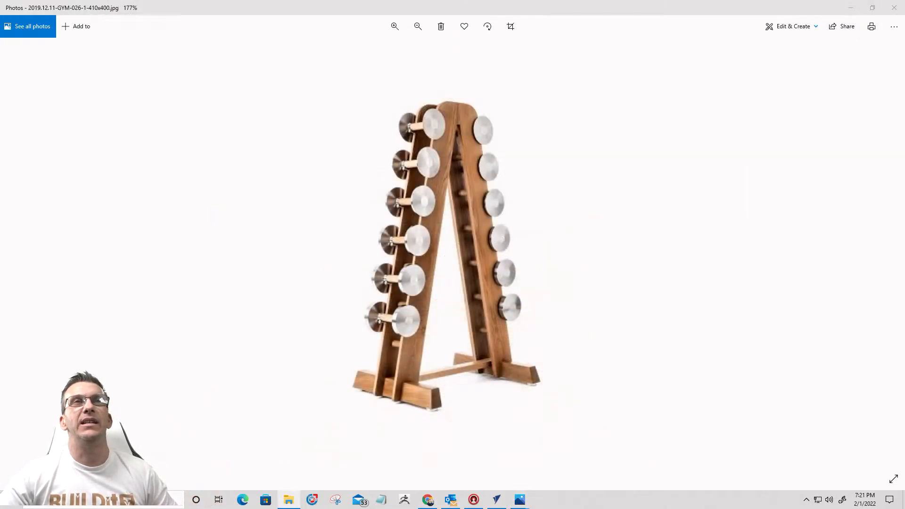
pyautogui.click(893, 7)
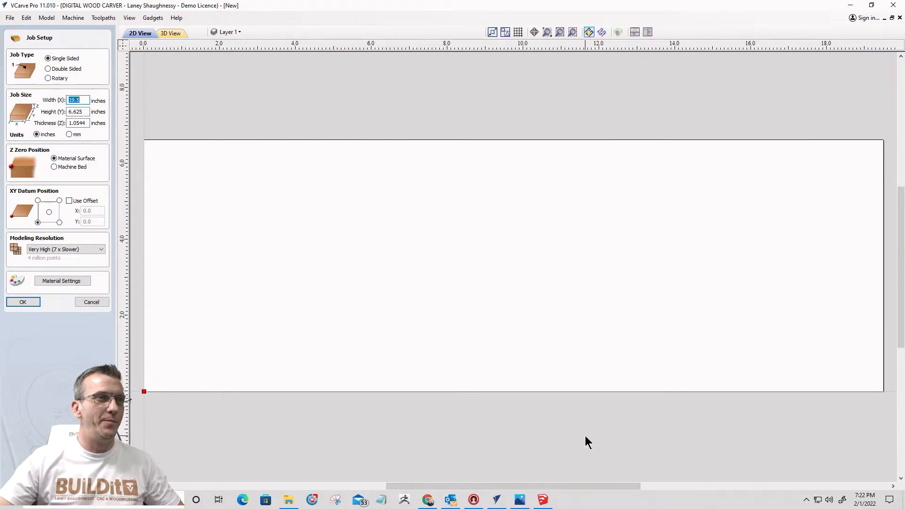
# Step: Switch to the Calisthenics Course model in SketchUp and examine the wooden box's finger joints and handle cutouts from several sides
pyautogui.click(540, 500)
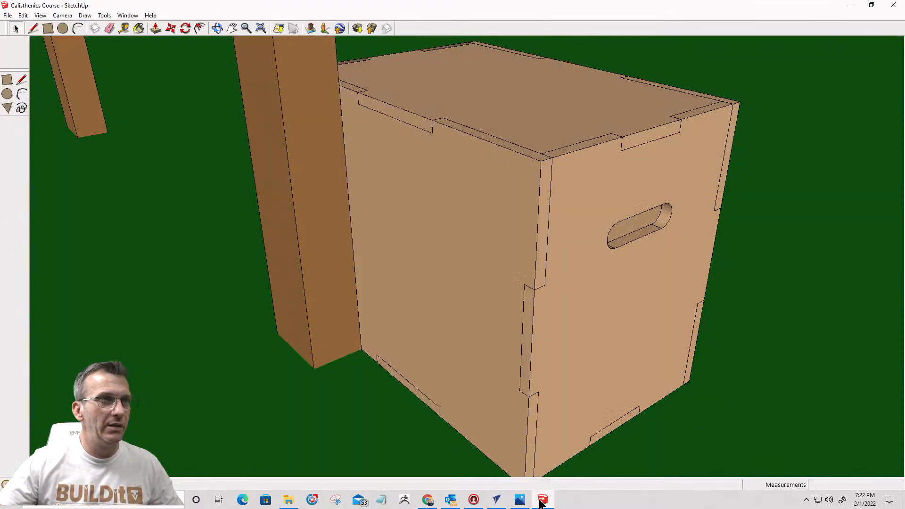
pyautogui.scroll(-1, 553, 248)
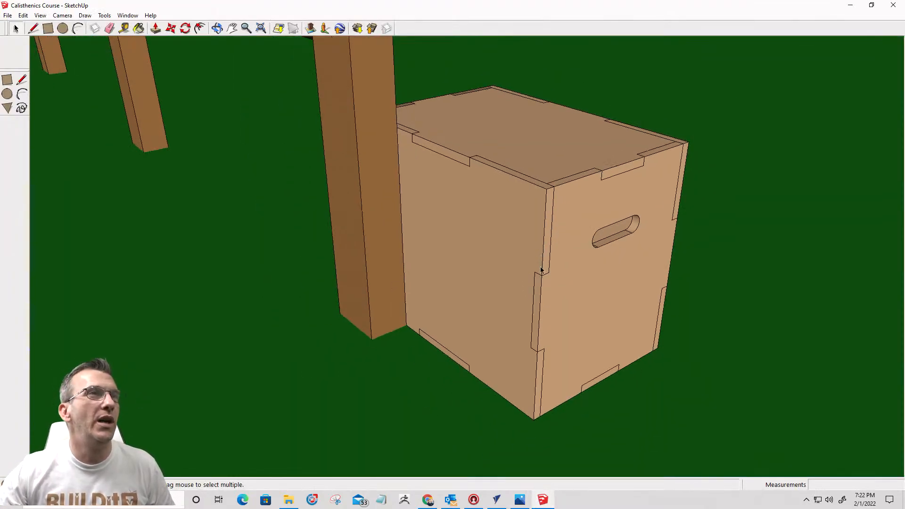
pyautogui.moveTo(333, 283); pyautogui.dragTo(332, 283)
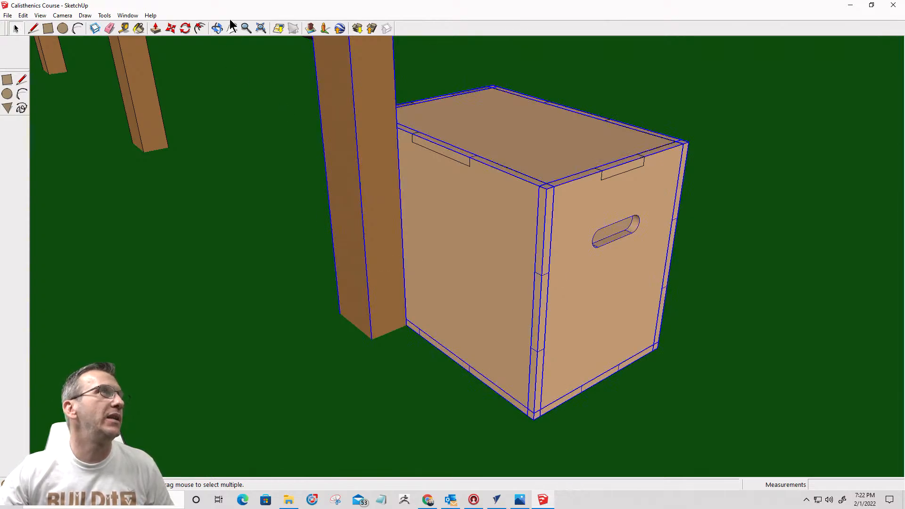
pyautogui.click(217, 28)
pyautogui.moveTo(694, 176); pyautogui.dragTo(561, 203)
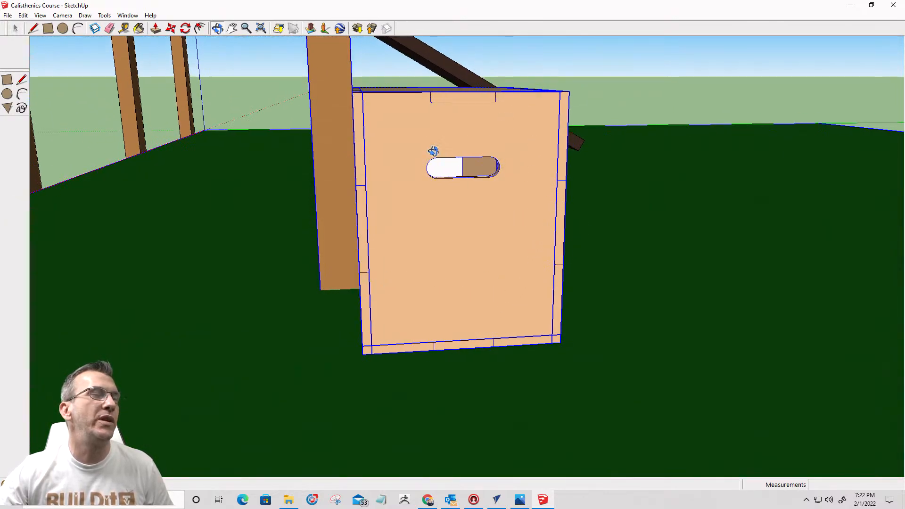
pyautogui.moveTo(400, 160); pyautogui.dragTo(58, 222)
pyautogui.scroll(-8, 87, 226)
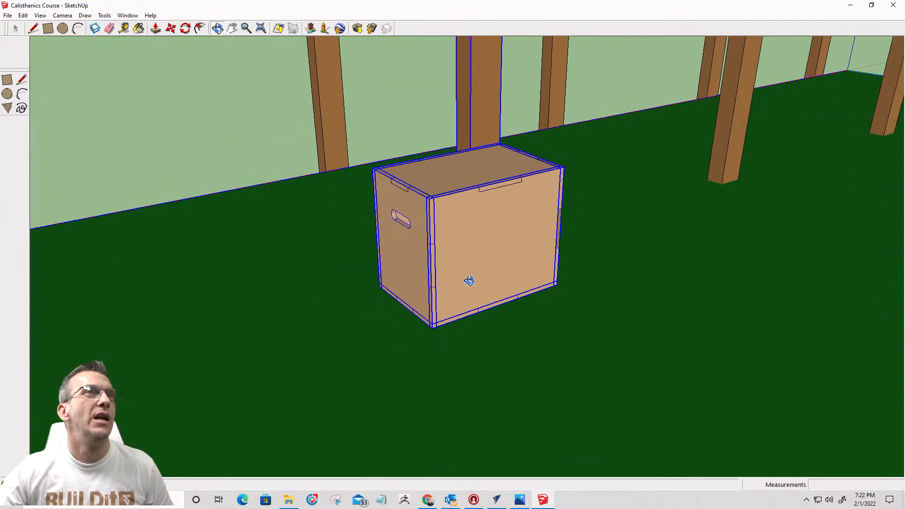
# Step: Examine the whole calisthenics course from several angles, including the monkey bars, posts, inclined board and wooden box
pyautogui.scroll(-3, 470, 280)
pyautogui.scroll(1, 469, 281)
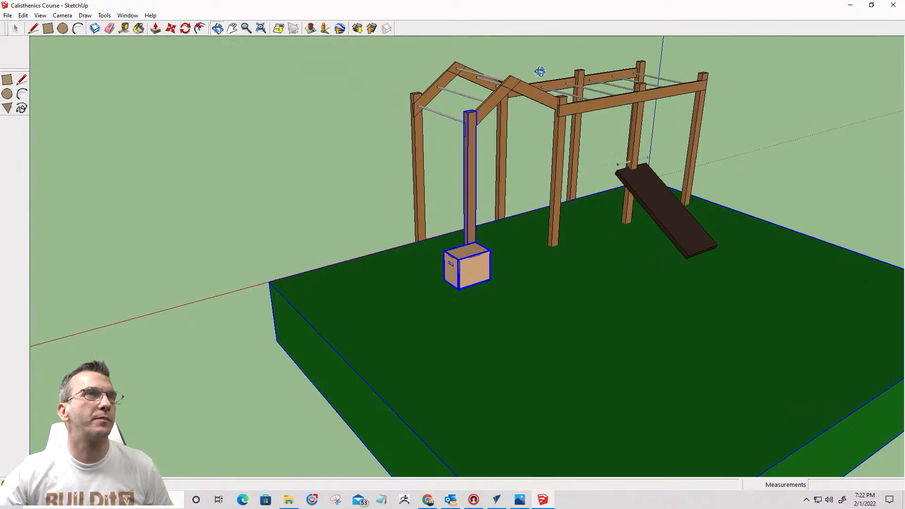
pyautogui.scroll(2, 566, 76)
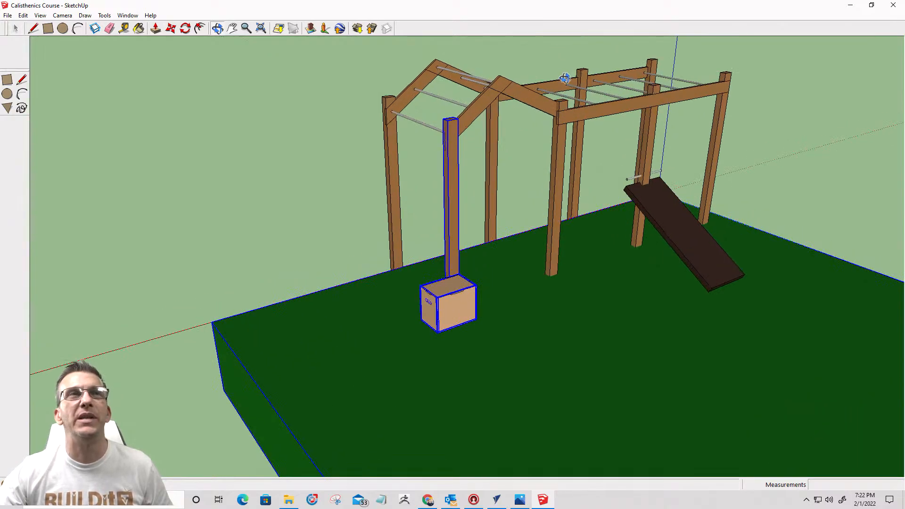
pyautogui.moveTo(589, 103); pyautogui.dragTo(337, 180)
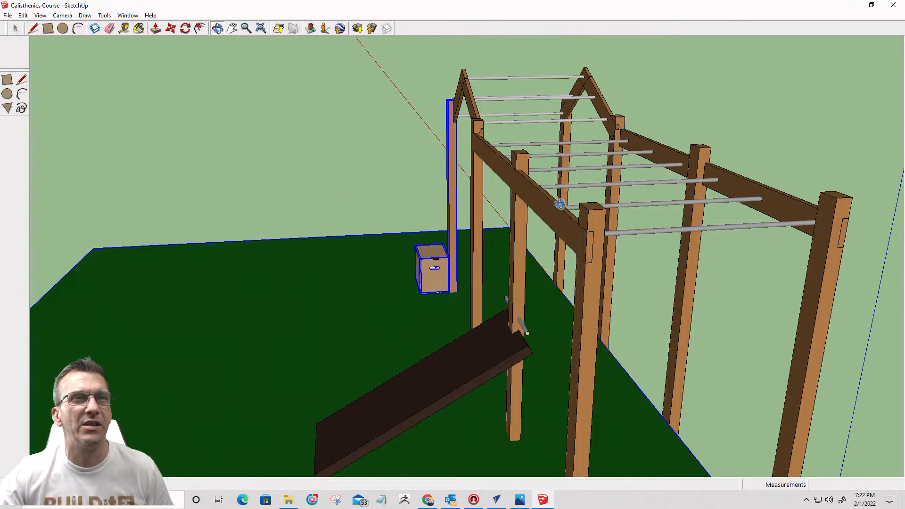
pyautogui.moveTo(568, 213); pyautogui.dragTo(860, 263)
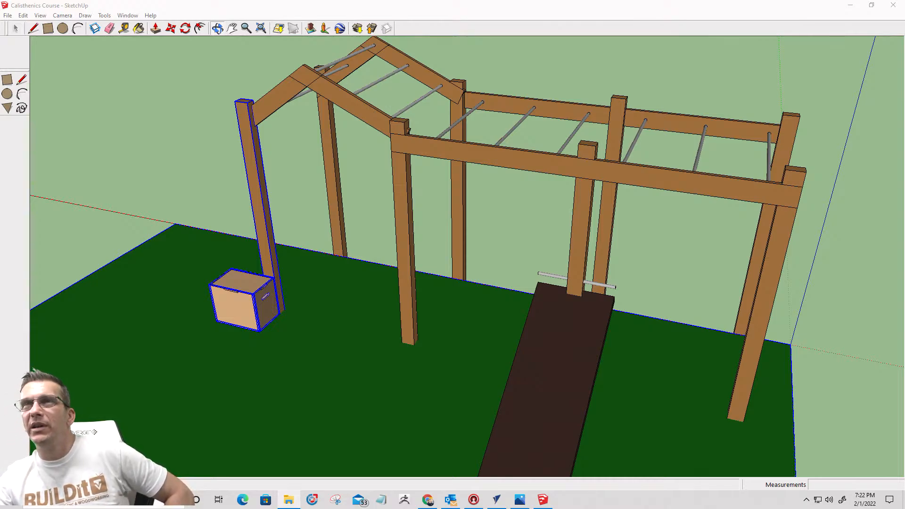
pyautogui.moveTo(303, 293); pyautogui.dragTo(518, 273, button='middle')
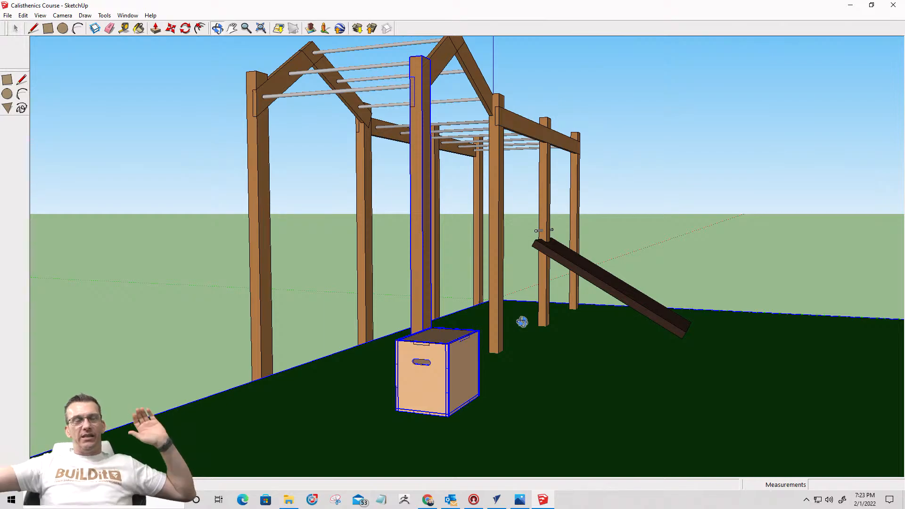
pyautogui.scroll(-5, 593, 297)
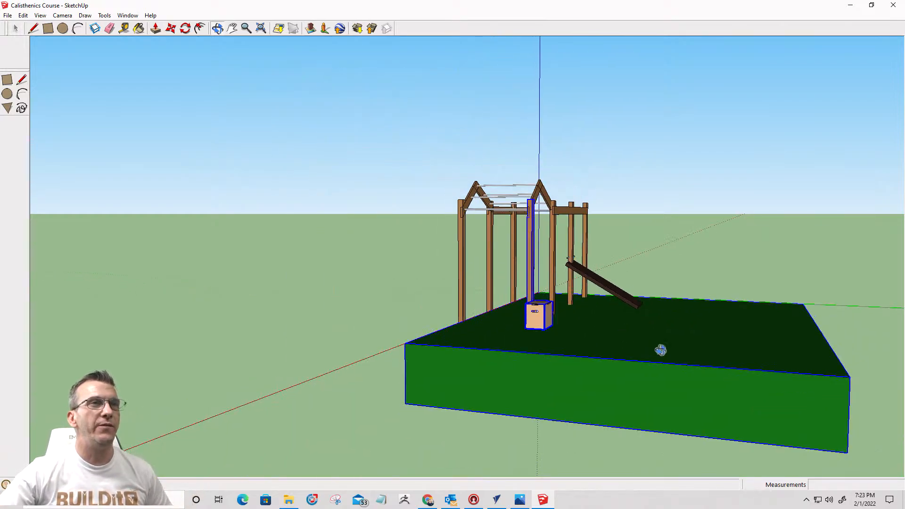
pyautogui.moveTo(620, 341); pyautogui.dragTo(667, 306)
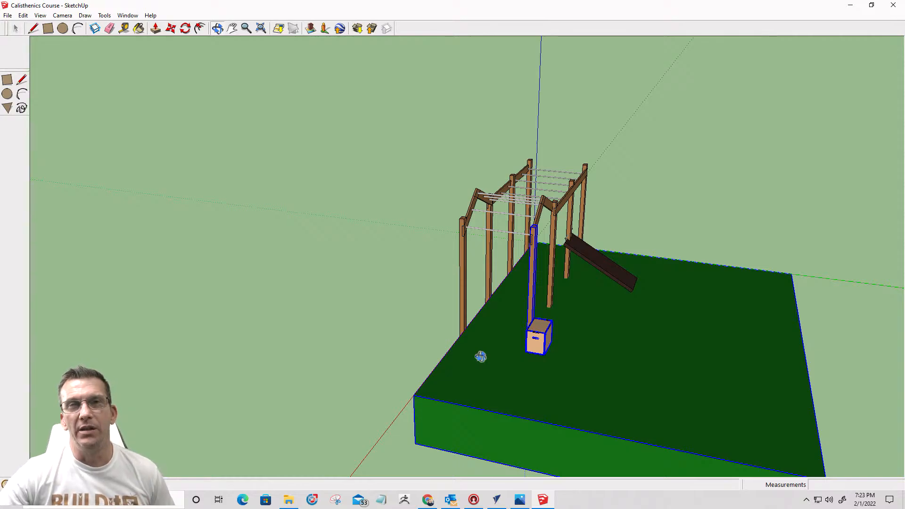
pyautogui.moveTo(585, 338); pyautogui.dragTo(679, 313)
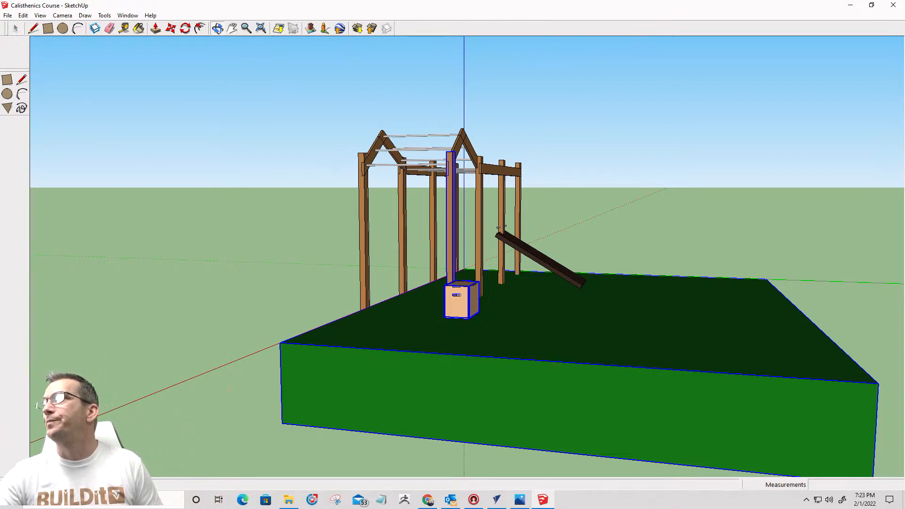
pyautogui.scroll(4, 457, 296)
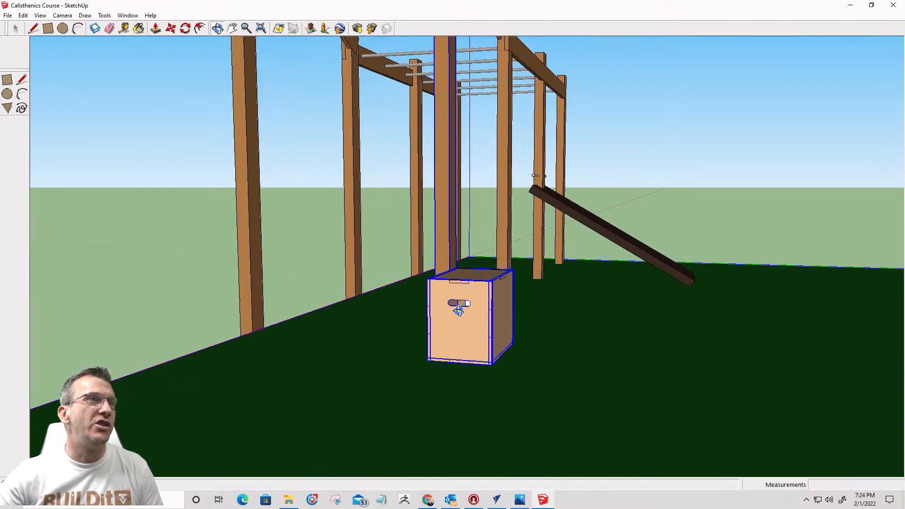
pyautogui.scroll(3, 458, 309)
pyautogui.moveTo(468, 297); pyautogui.dragTo(557, 281)
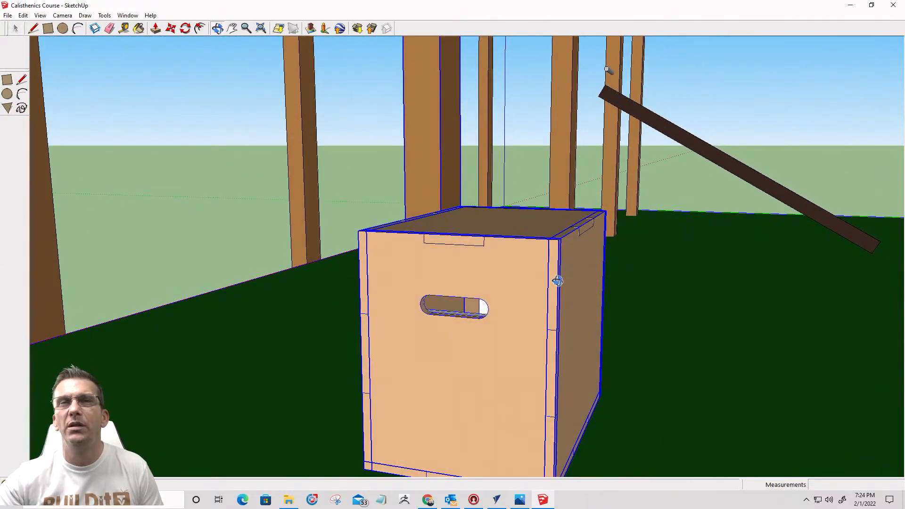
pyautogui.moveTo(481, 284); pyautogui.dragTo(543, 215)
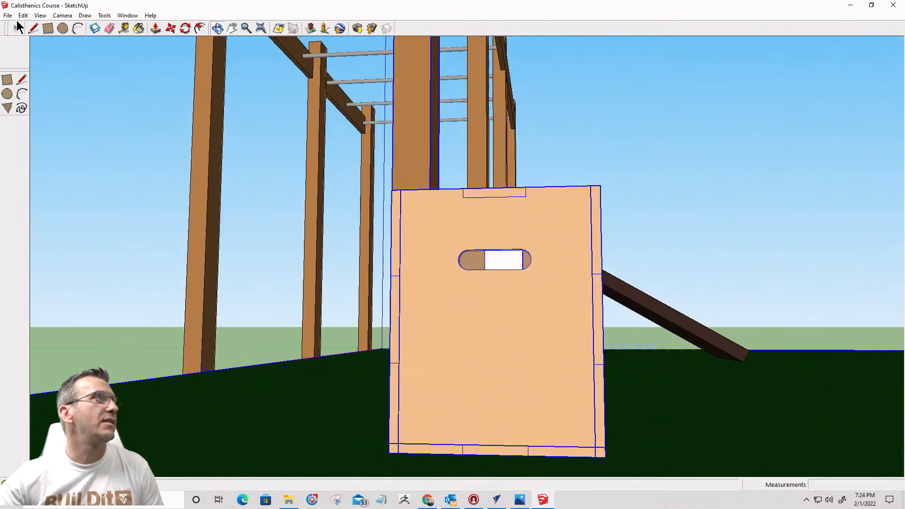
pyautogui.click(15, 28)
pyautogui.rightClick(552, 241)
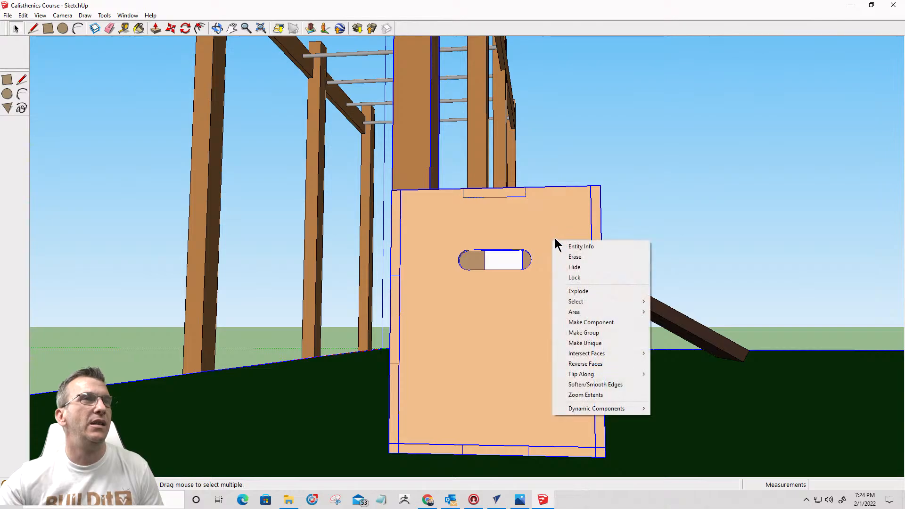
pyautogui.click(569, 269)
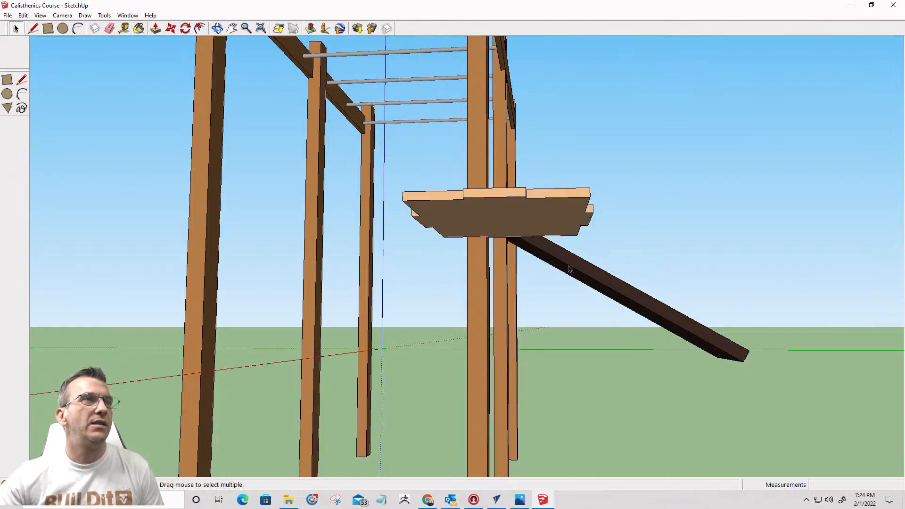
pyautogui.hotkey('ctrl', 'z')
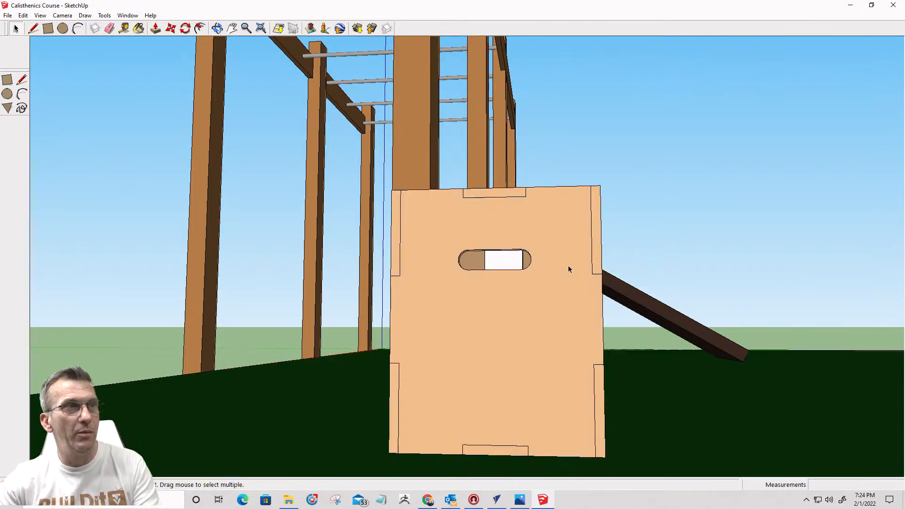
# Step: Open the wooden box's front panel component for editing and hide its outer and inner faces to open up the box
pyautogui.doubleClick(569, 266)
pyautogui.rightClick(569, 268)
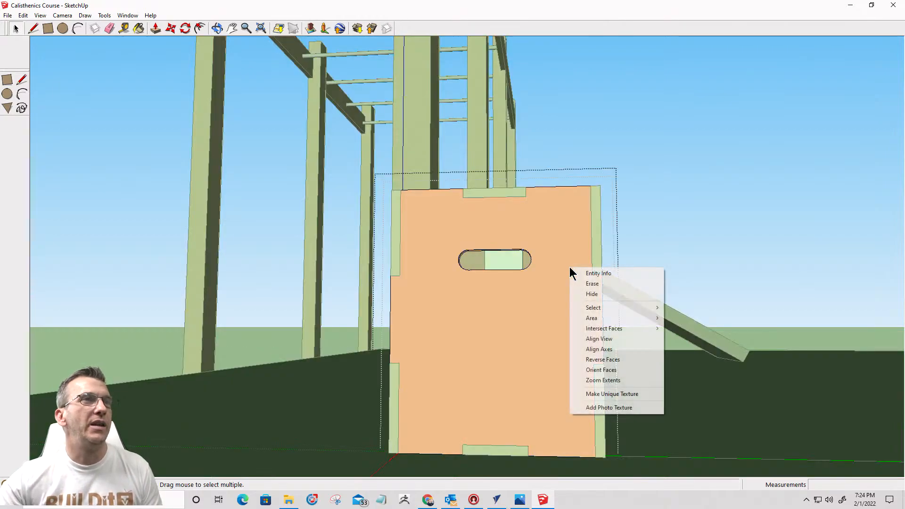
pyautogui.click(583, 295)
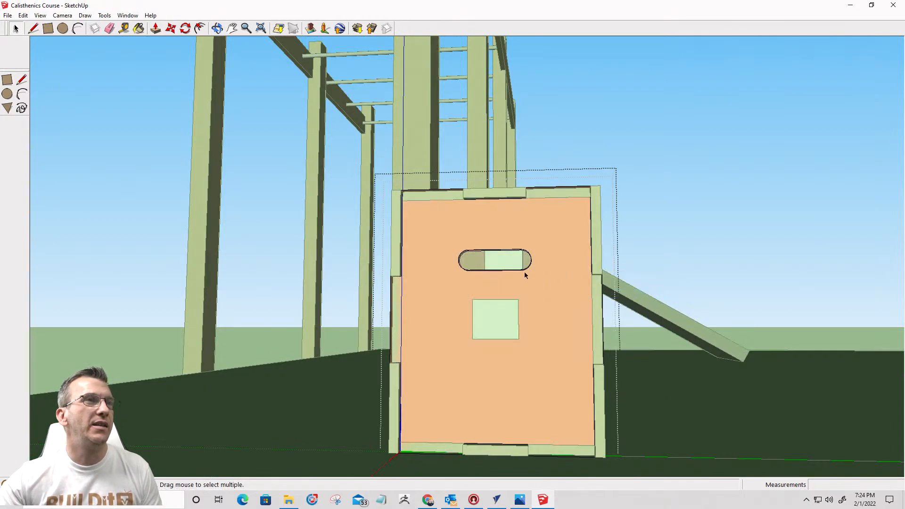
pyautogui.moveTo(525, 273); pyautogui.dragTo(555, 380, button='middle')
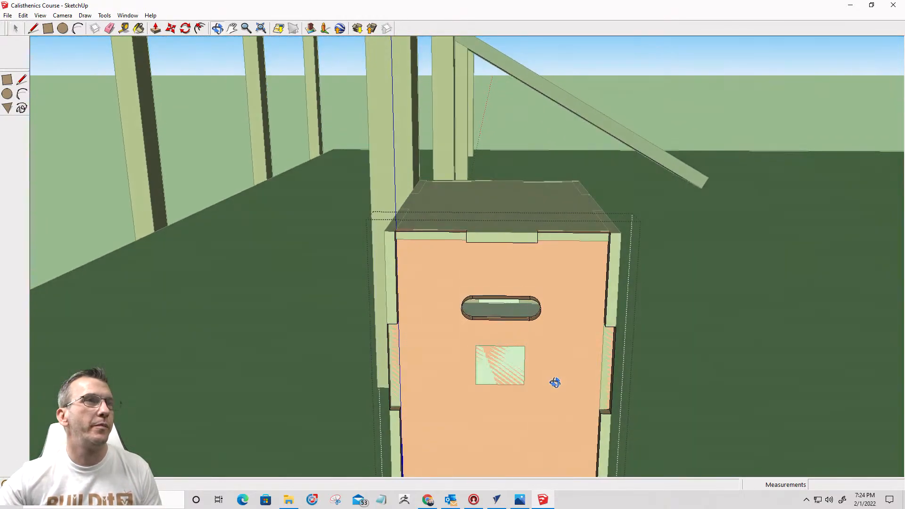
pyautogui.rightClick(556, 296)
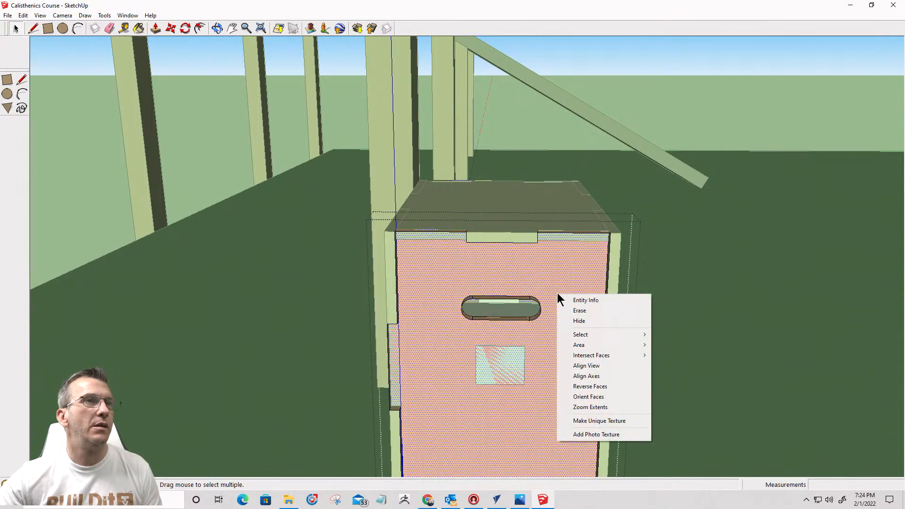
pyautogui.click(576, 322)
pyautogui.click(694, 325)
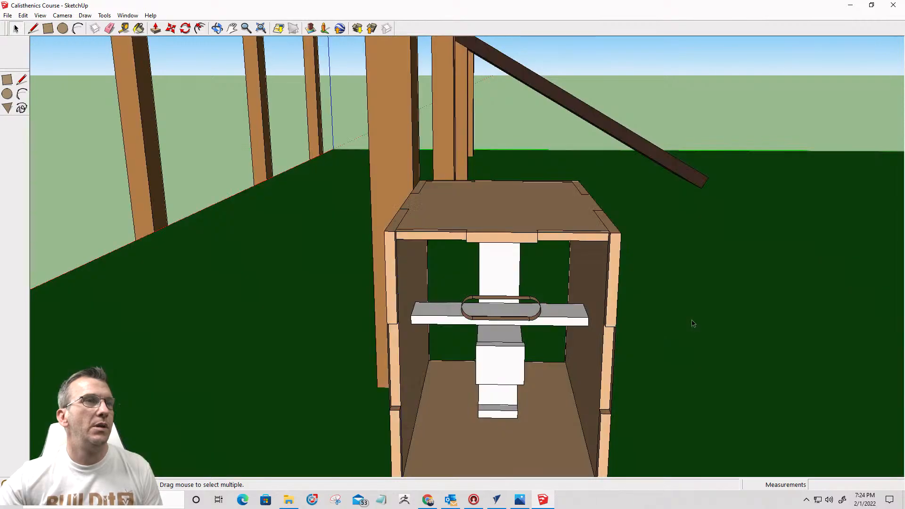
# Step: Examine the white interlocking brace inside the opened box from several angles, including how its boards cross
pyautogui.moveTo(550, 348)
pyautogui.mouseDown(button='middle')
pyautogui.moveTo(485, 228)
pyautogui.moveTo(486, 277)
pyautogui.mouseUp(button='middle')
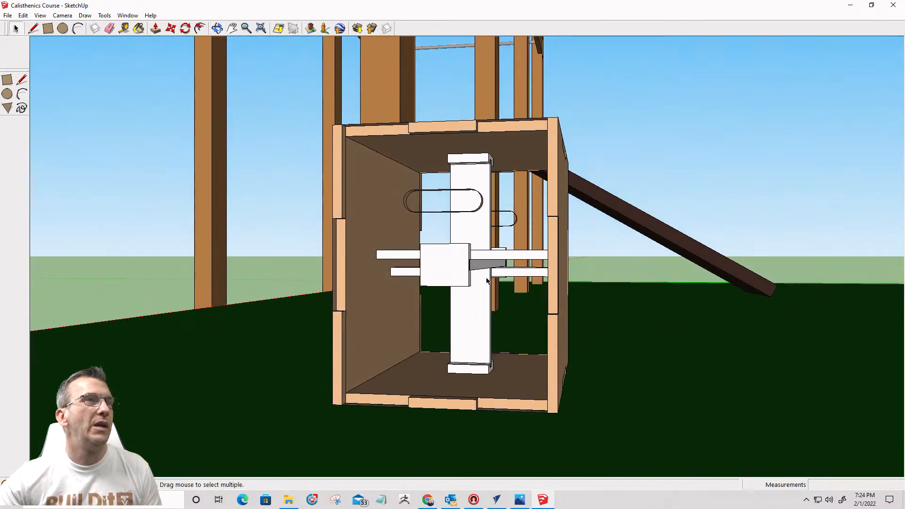
pyautogui.scroll(5, 486, 277)
pyautogui.moveTo(563, 317); pyautogui.dragTo(505, 264)
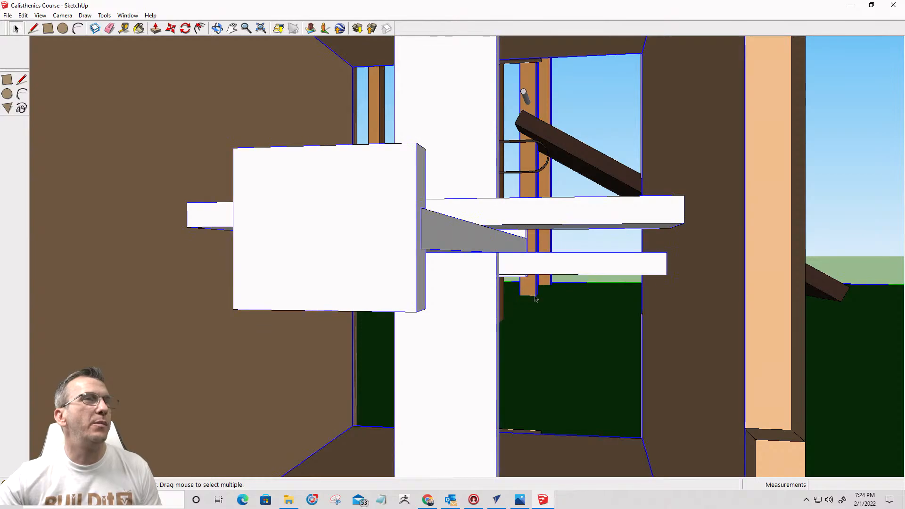
pyautogui.scroll(2, 475, 247)
pyautogui.moveTo(475, 248)
pyautogui.mouseDown(button='middle')
pyautogui.moveTo(424, 166)
pyautogui.moveTo(630, 236)
pyautogui.moveTo(552, 333)
pyautogui.moveTo(566, 309)
pyautogui.moveTo(441, 302)
pyautogui.moveTo(426, 333)
pyautogui.moveTo(445, 346)
pyautogui.moveTo(541, 364)
pyautogui.moveTo(517, 302)
pyautogui.moveTo(604, 282)
pyautogui.mouseUp(button='middle')
pyautogui.scroll(-3, 604, 281)
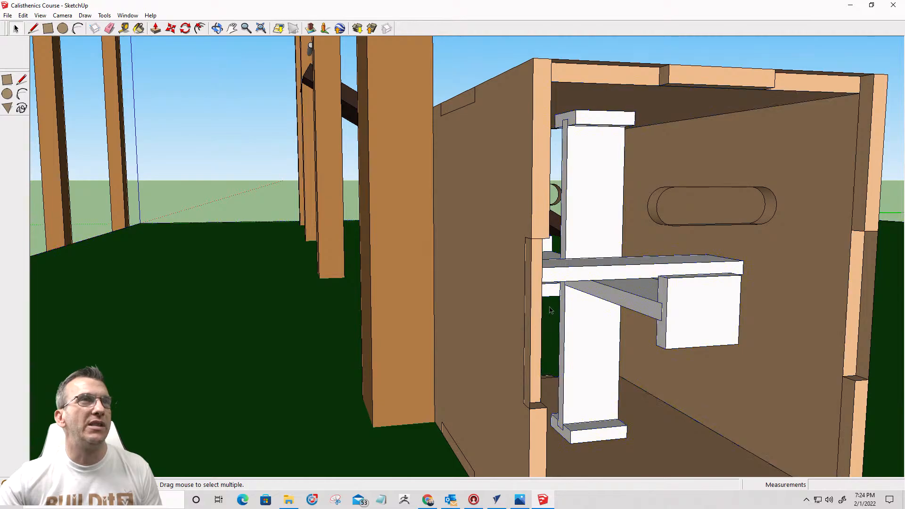
pyautogui.scroll(-2, 583, 258)
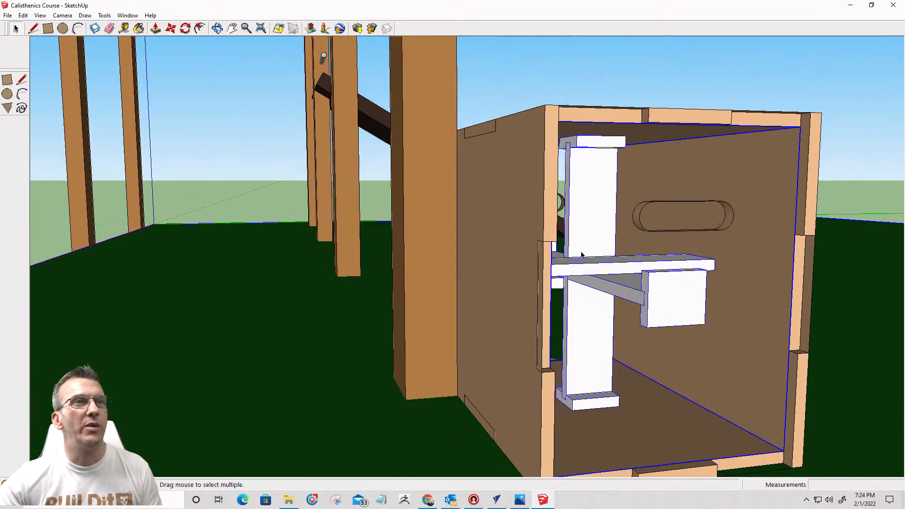
pyautogui.scroll(-4, 583, 256)
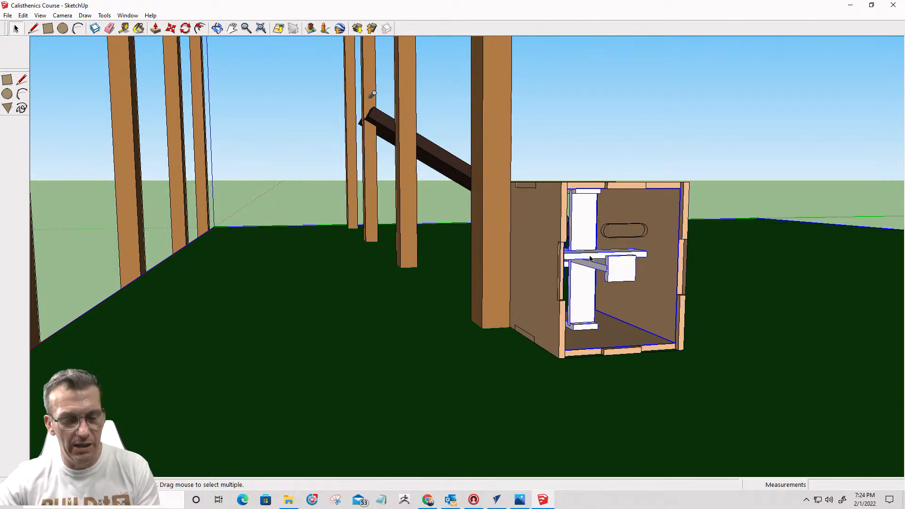
# Step: Move the white interlocking brace about 3 feet straight out through the open front of the box
pyautogui.press('m')
pyautogui.click(595, 256)
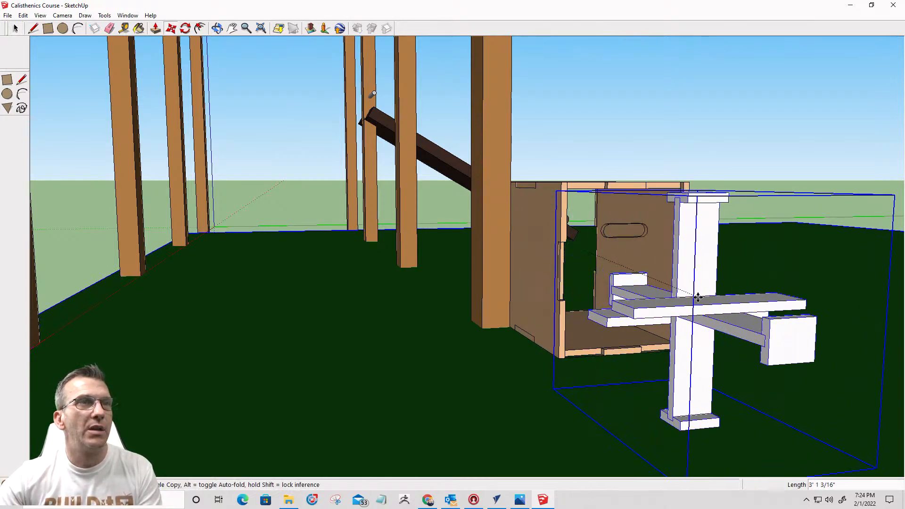
pyautogui.moveTo(724, 299); pyautogui.dragTo(682, 353, button='middle')
pyautogui.scroll(-6, 716, 270)
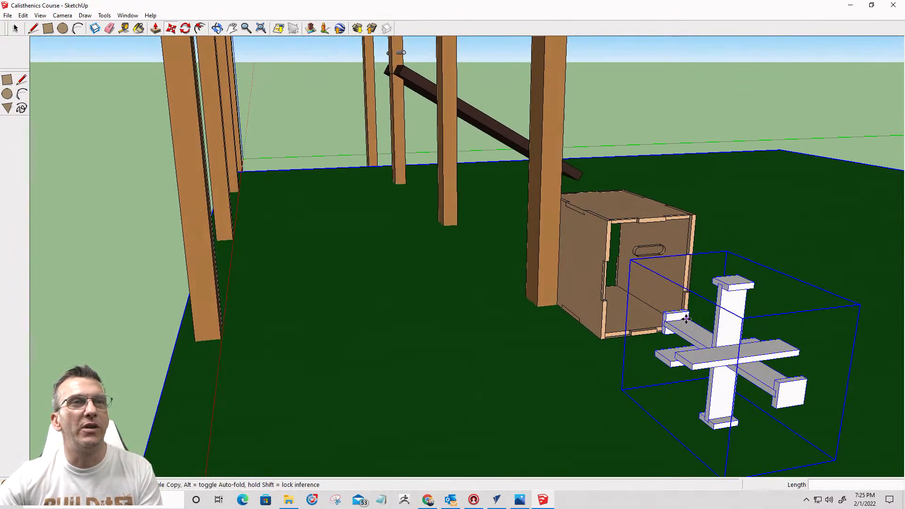
pyautogui.scroll(5, 707, 354)
pyautogui.scroll(1, 706, 347)
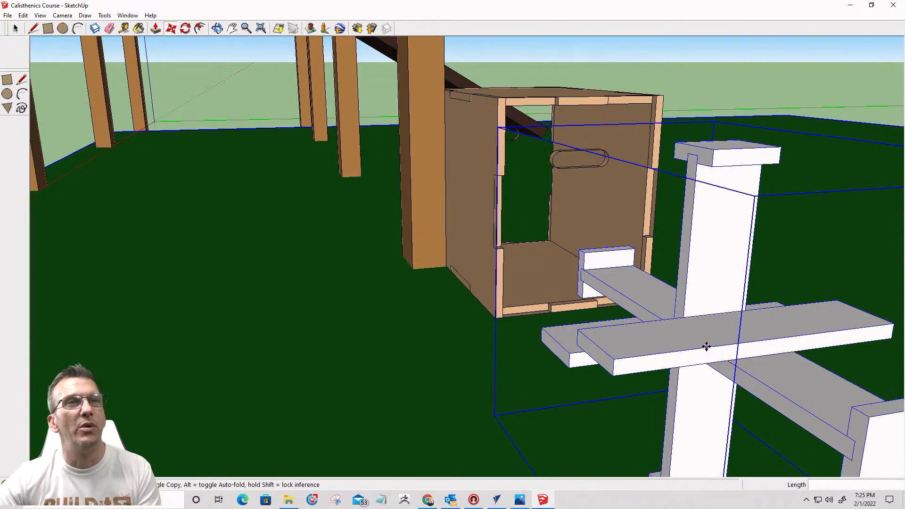
pyautogui.moveTo(700, 239); pyautogui.dragTo(667, 133, button='middle')
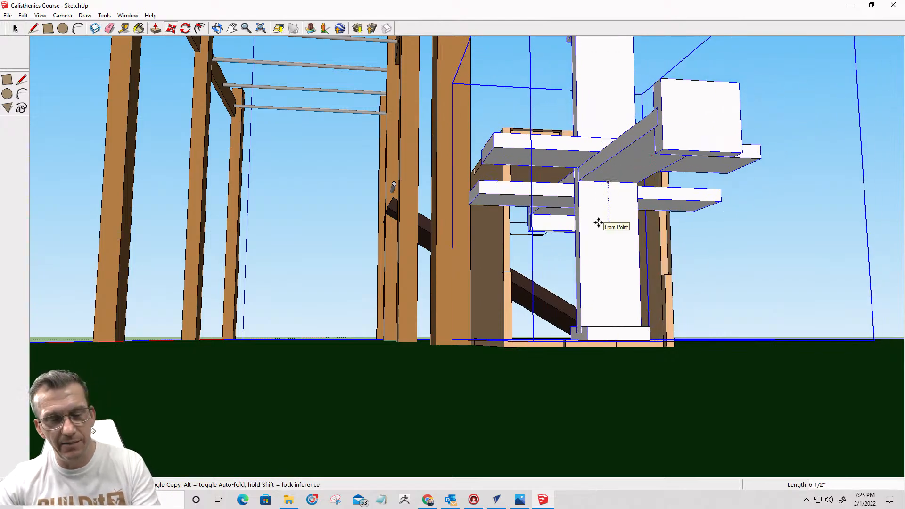
pyautogui.press('space')
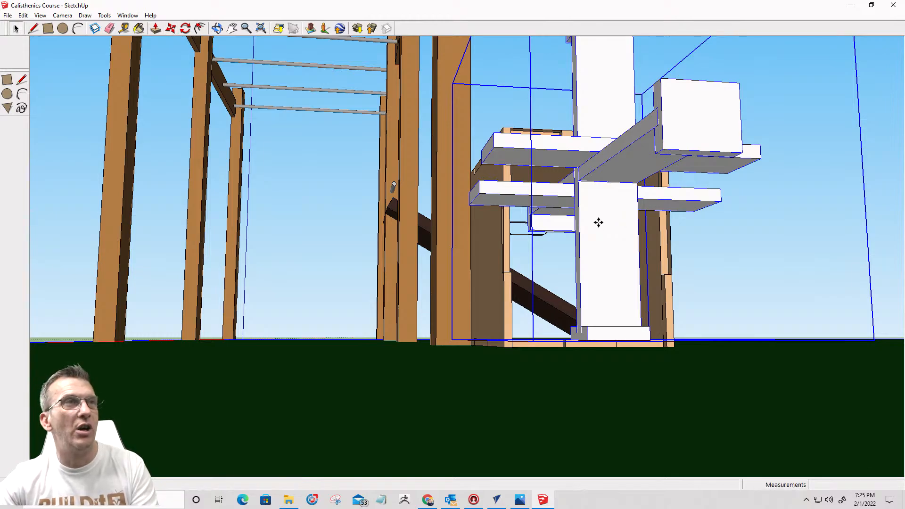
# Step: Open the brace assembly and try to move its notched front-to-back board sideways and down, away from the upright, then restore it
pyautogui.doubleClick(605, 212)
pyautogui.click(605, 178)
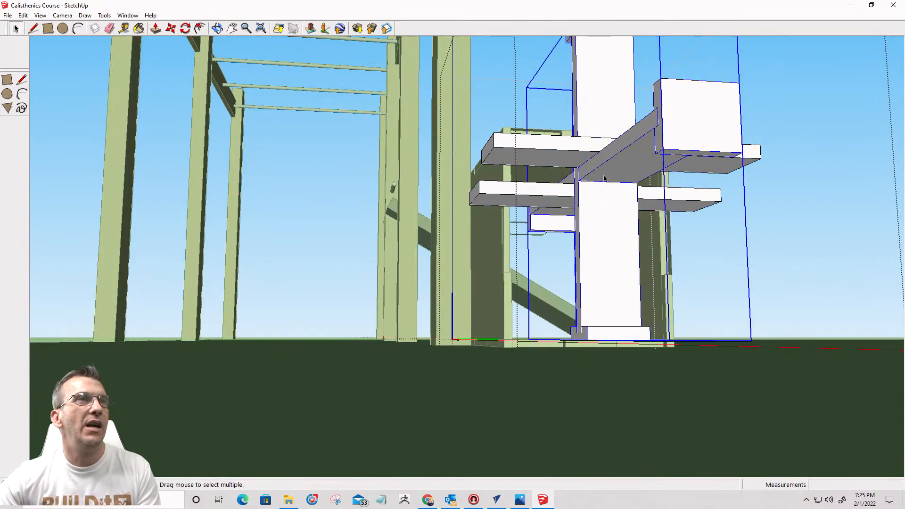
pyautogui.doubleClick(604, 178)
pyautogui.rightClick(604, 178)
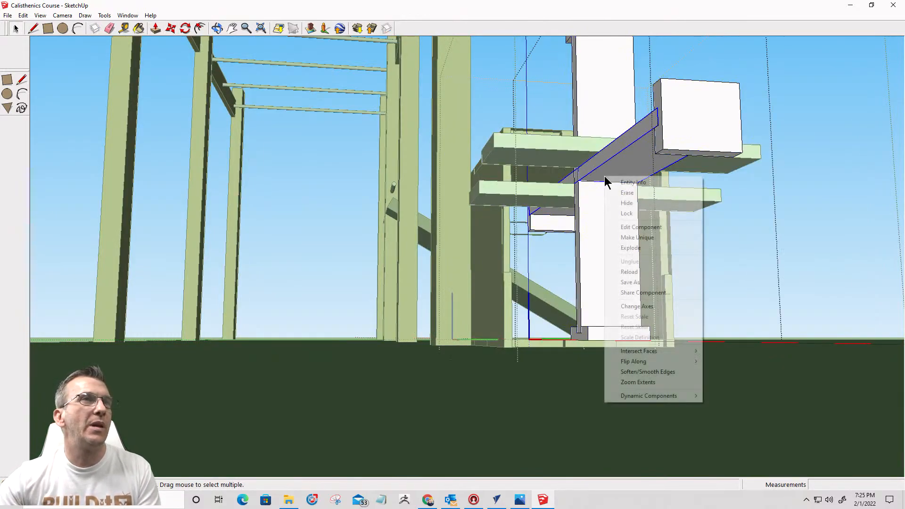
pyautogui.click(596, 200)
pyautogui.click(600, 175)
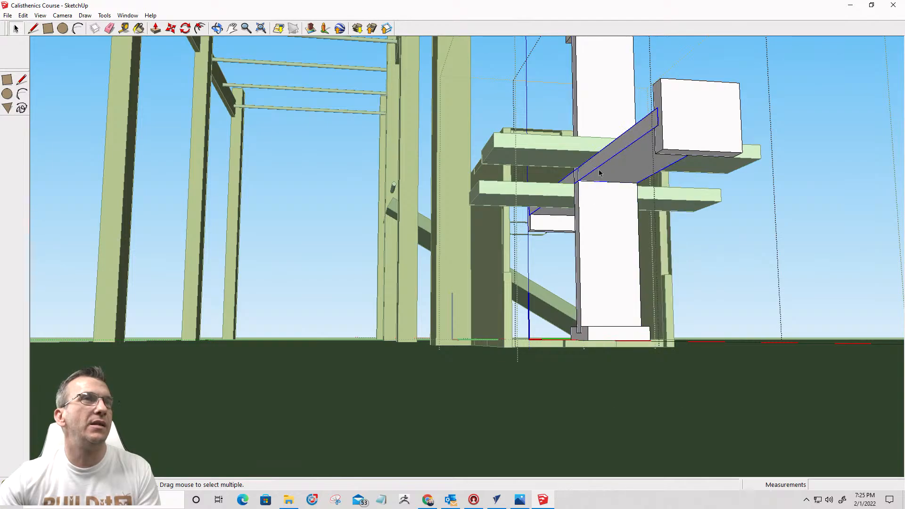
pyautogui.press('m')
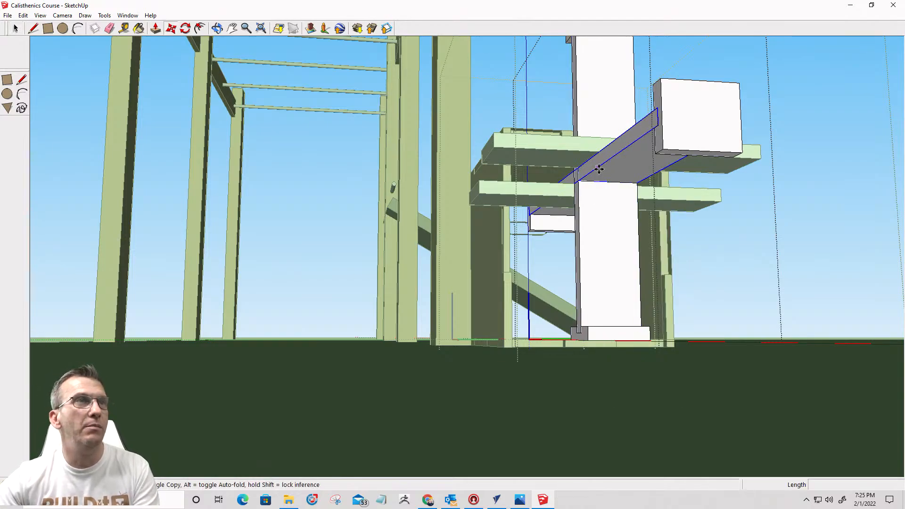
pyautogui.click(600, 173)
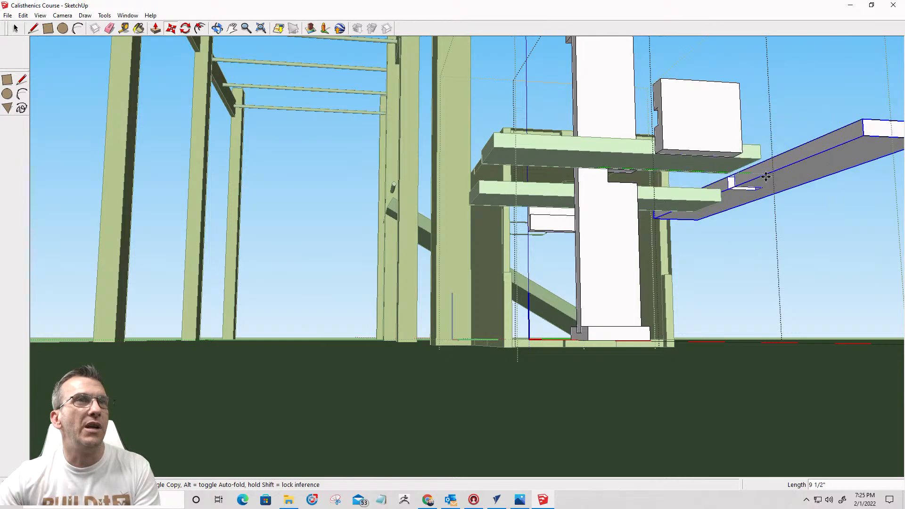
pyautogui.click(774, 271)
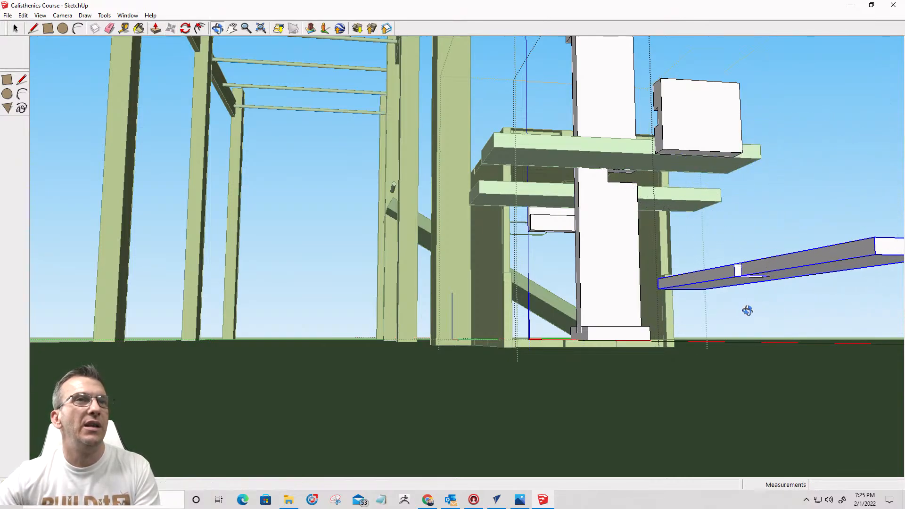
pyautogui.moveTo(746, 309)
pyautogui.mouseDown(button='middle')
pyautogui.moveTo(730, 242)
pyautogui.moveTo(697, 374)
pyautogui.moveTo(325, 376)
pyautogui.moveTo(289, 367)
pyautogui.moveTo(660, 311)
pyautogui.moveTo(760, 307)
pyautogui.mouseUp(button='middle')
pyautogui.scroll(2, 761, 307)
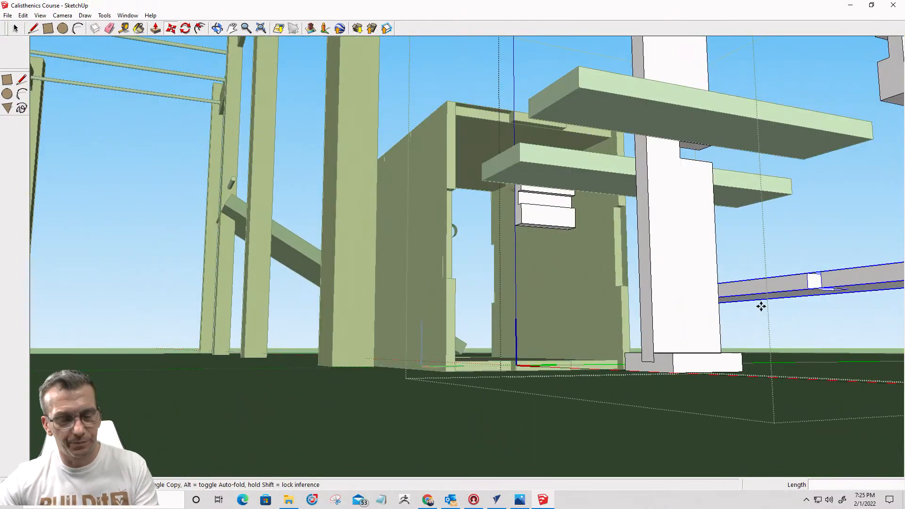
pyautogui.scroll(-5, 711, 340)
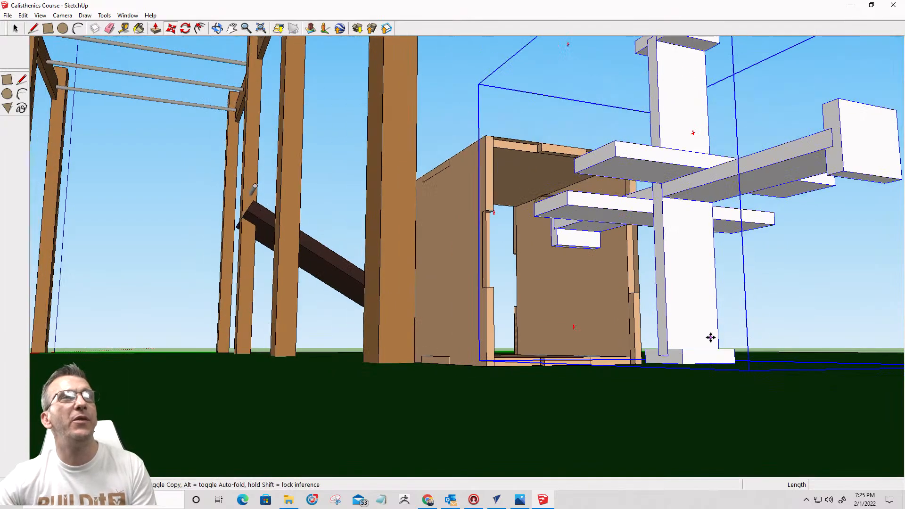
# Step: Examine the whole calisthenics course from below, above and the side, with the brace standing outside the box
pyautogui.scroll(-2, 703, 324)
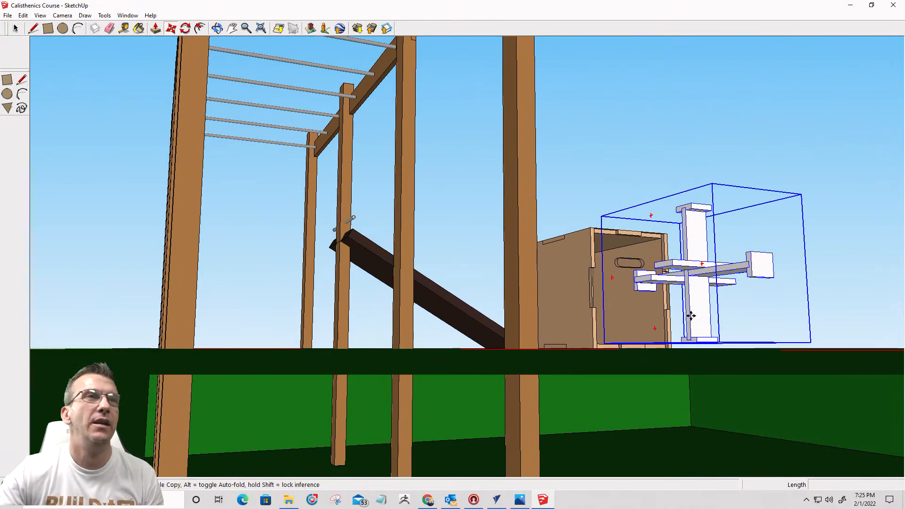
pyautogui.scroll(-6, 514, 221)
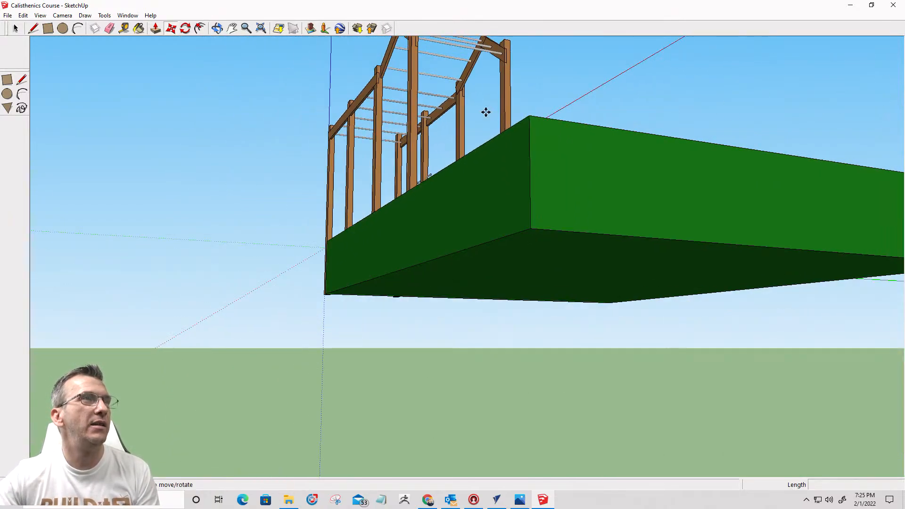
pyautogui.moveTo(485, 111); pyautogui.dragTo(600, 267, button='middle')
pyautogui.press('m')
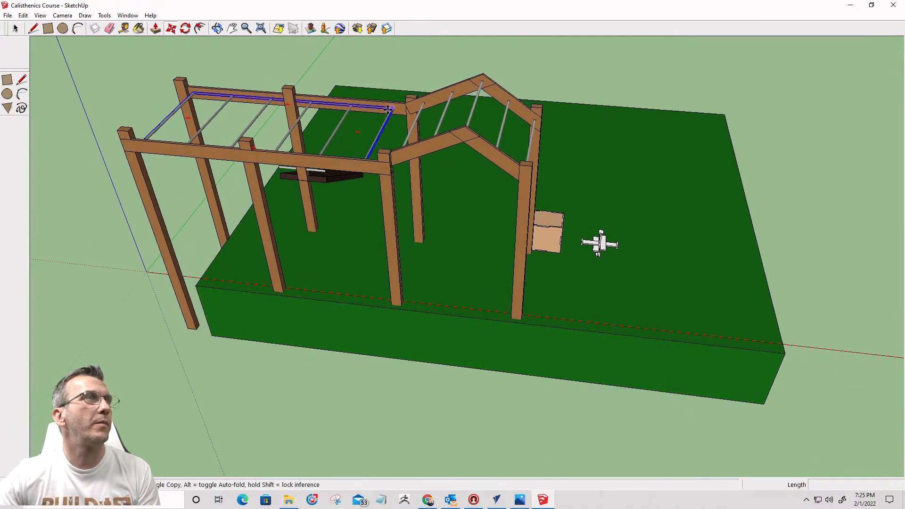
pyautogui.scroll(3, 385, 94)
pyautogui.scroll(-3, 388, 99)
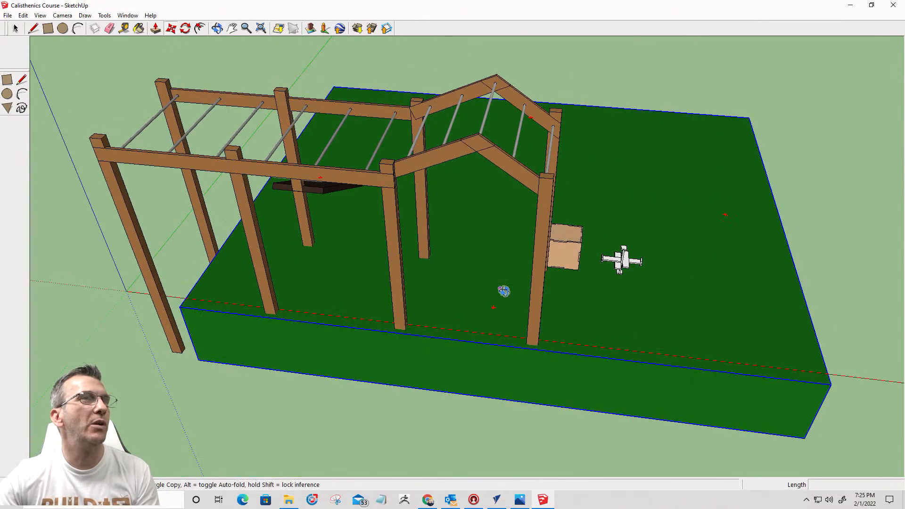
pyautogui.moveTo(504, 291); pyautogui.dragTo(542, 275, button='middle')
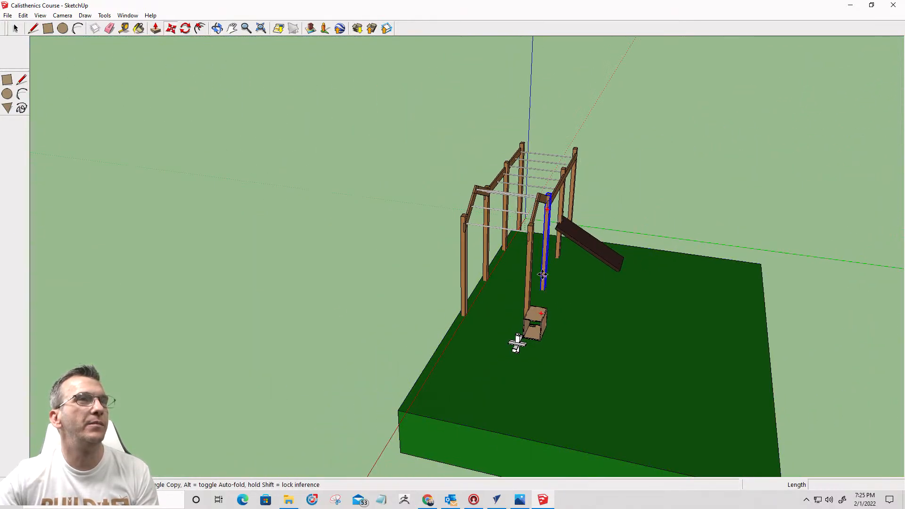
pyautogui.scroll(5, 576, 327)
pyautogui.moveTo(576, 328)
pyautogui.mouseDown(button='middle')
pyautogui.moveTo(542, 331)
pyautogui.moveTo(356, 262)
pyautogui.moveTo(188, 249)
pyautogui.moveTo(556, 264)
pyautogui.moveTo(601, 378)
pyautogui.moveTo(572, 287)
pyautogui.moveTo(632, 365)
pyautogui.moveTo(608, 283)
pyautogui.moveTo(487, 201)
pyautogui.moveTo(474, 277)
pyautogui.mouseUp(button='middle')
pyautogui.press('m')
pyautogui.moveTo(549, 294); pyautogui.dragTo(689, 399, button='middle')
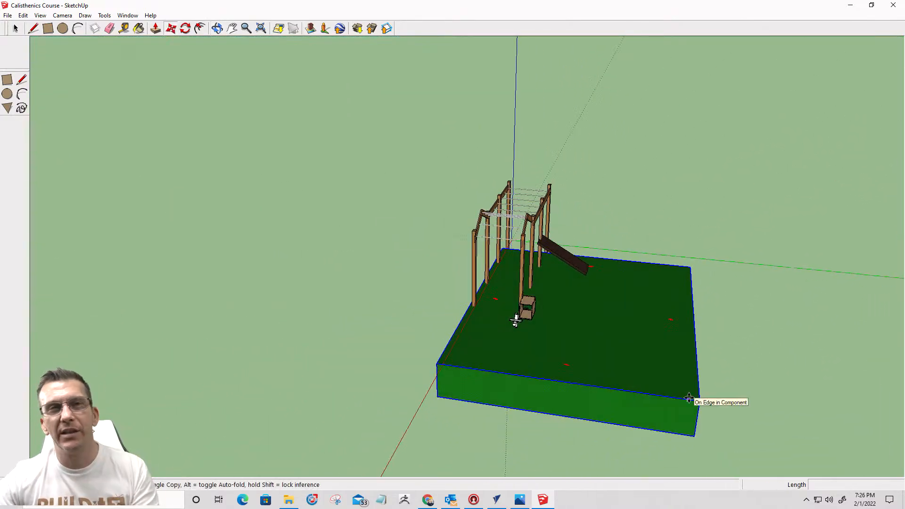
# Step: Examine the five-position adjustable slant board picture in Photos, zooming in on the 15° board's deck, side and handle slot
pyautogui.click(849, 6)
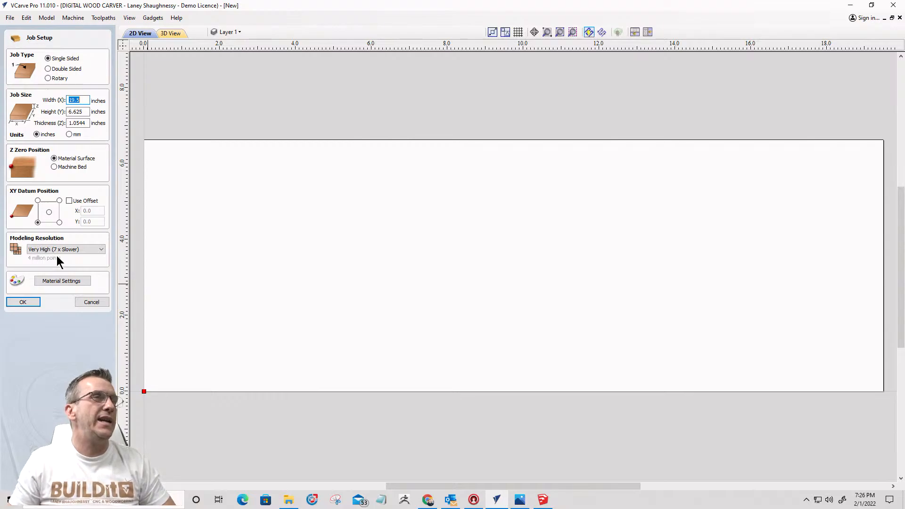
pyautogui.click(522, 501)
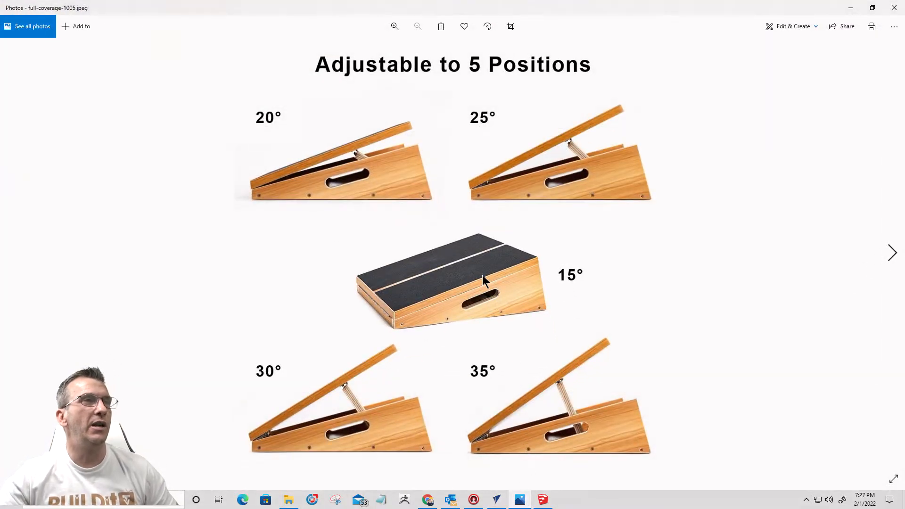
pyautogui.scroll(2, 483, 277)
pyautogui.scroll(-3, 486, 282)
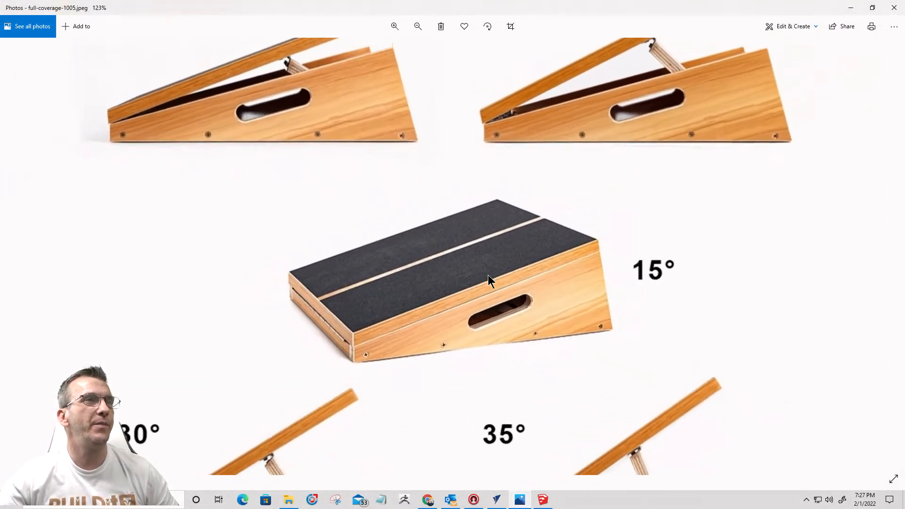
pyautogui.scroll(-1, 488, 274)
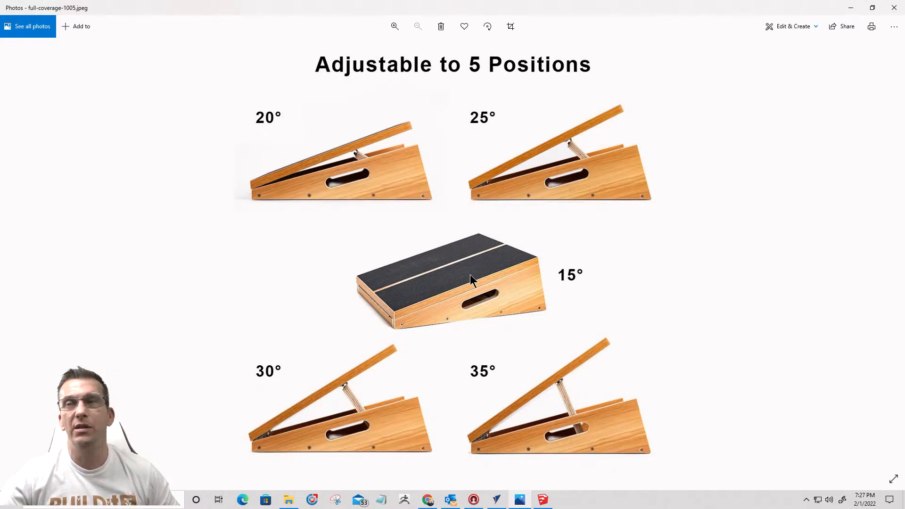
pyautogui.scroll(2, 496, 293)
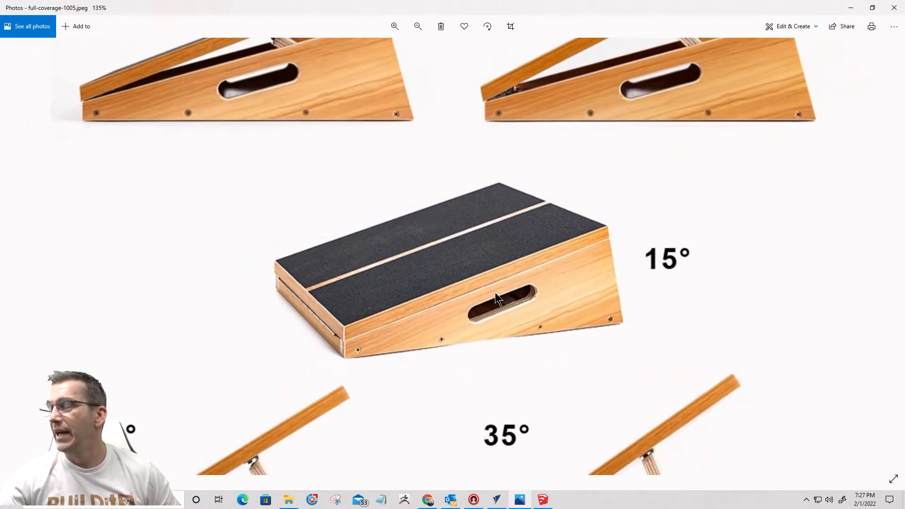
pyautogui.scroll(-1, 523, 230)
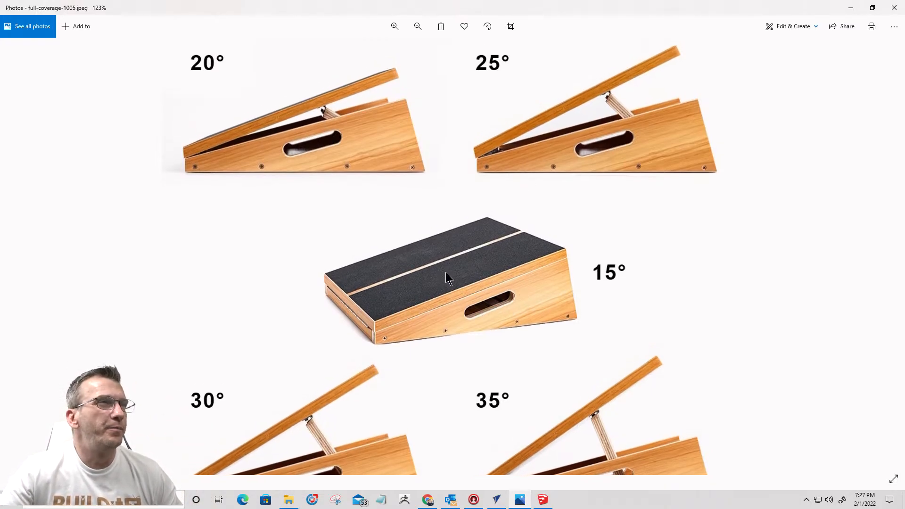
pyautogui.scroll(1, 519, 299)
pyautogui.scroll(5, 520, 298)
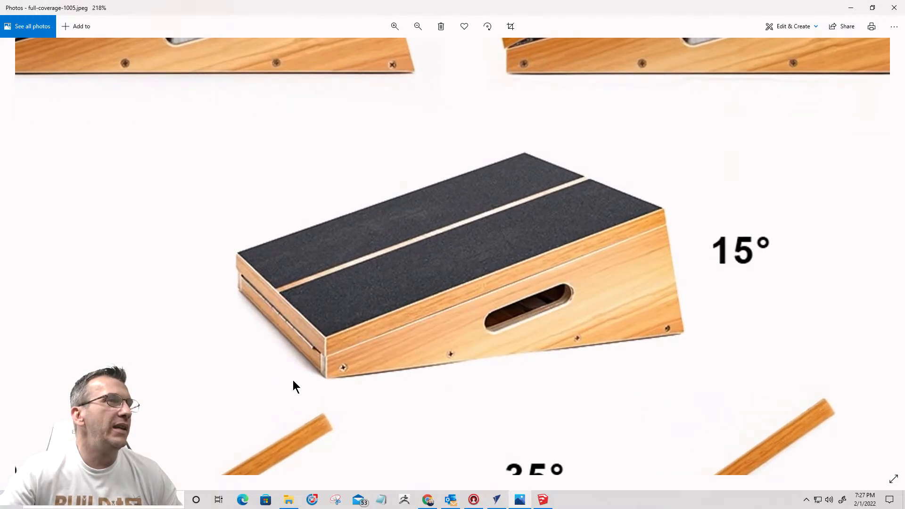
pyautogui.moveTo(430, 346)
pyautogui.mouseDown()
pyautogui.moveTo(337, 333)
pyautogui.moveTo(432, 330)
pyautogui.mouseUp()
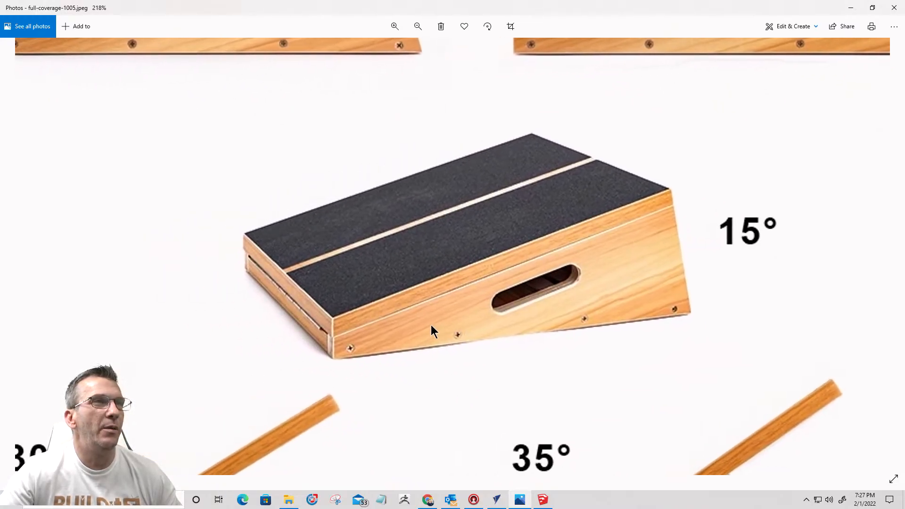
pyautogui.scroll(-1, 608, 231)
pyautogui.scroll(1, 608, 233)
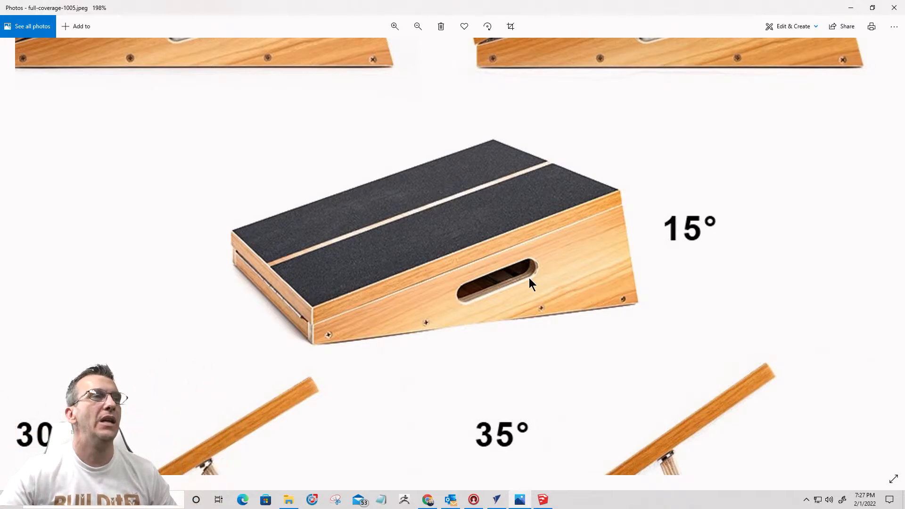
pyautogui.scroll(-5, 529, 278)
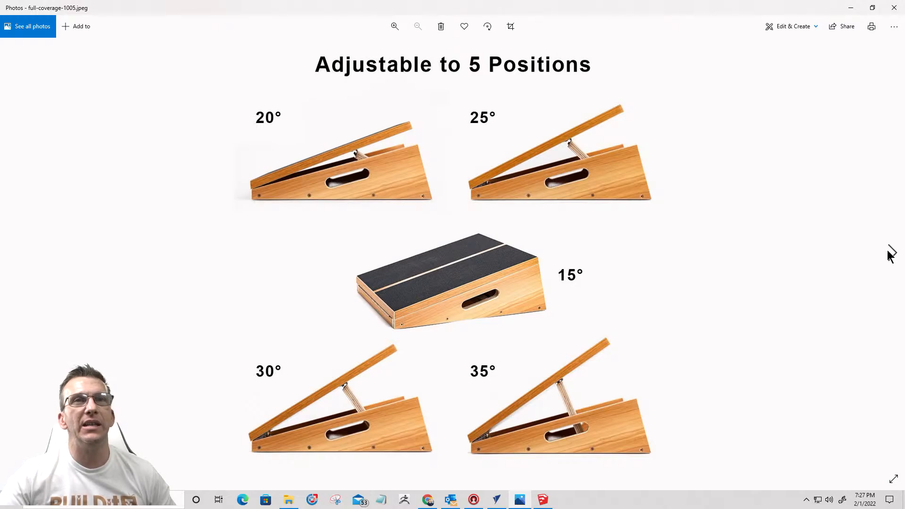
# Step: Look through the neighbouring pictures, close them, and examine the size comparison of the standard and extra-large slant boards
pyautogui.click(891, 253)
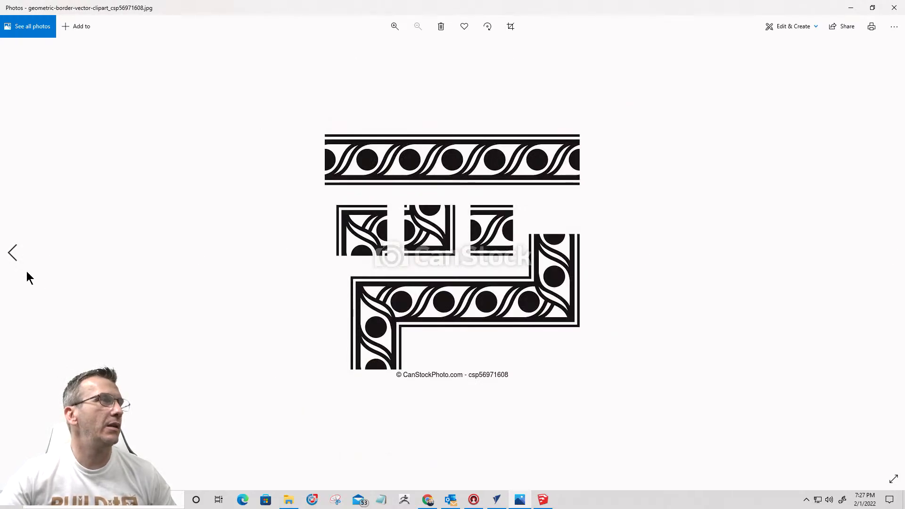
pyautogui.click(6, 259)
pyautogui.click(7, 259)
pyautogui.click(6, 259)
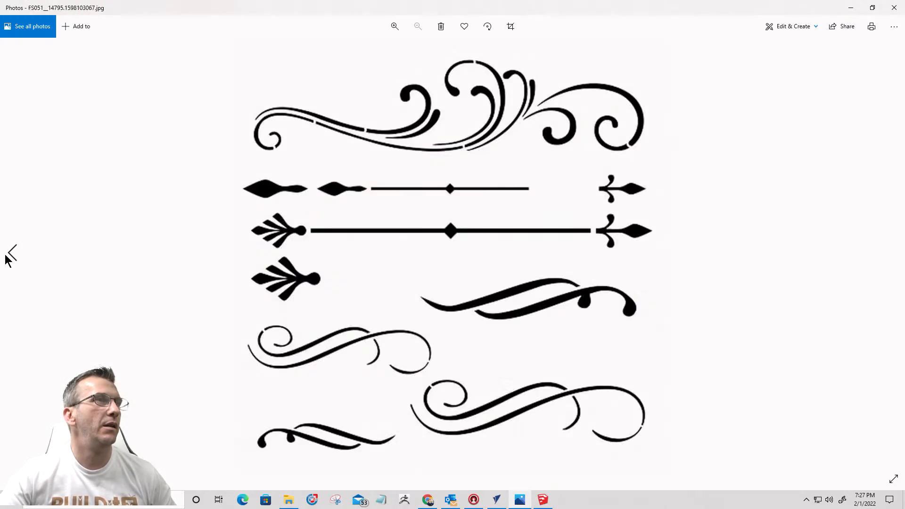
pyautogui.click(6, 260)
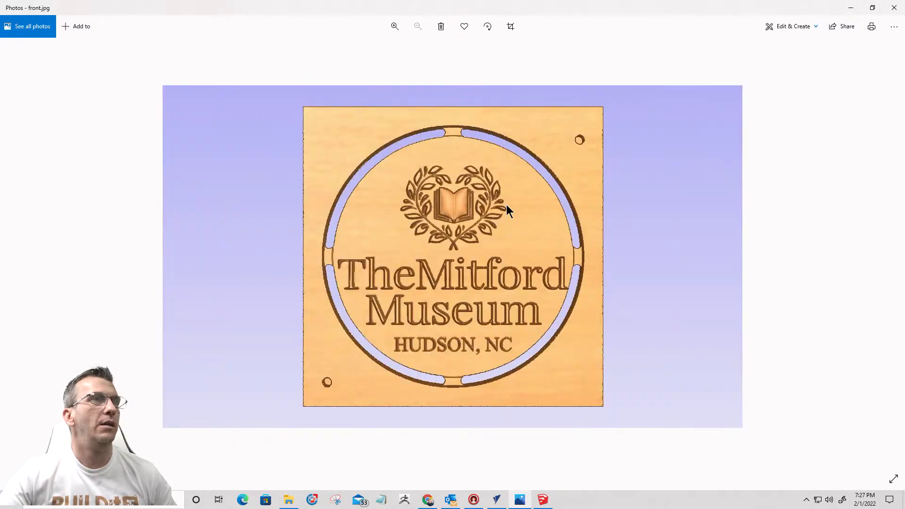
pyautogui.click(894, 8)
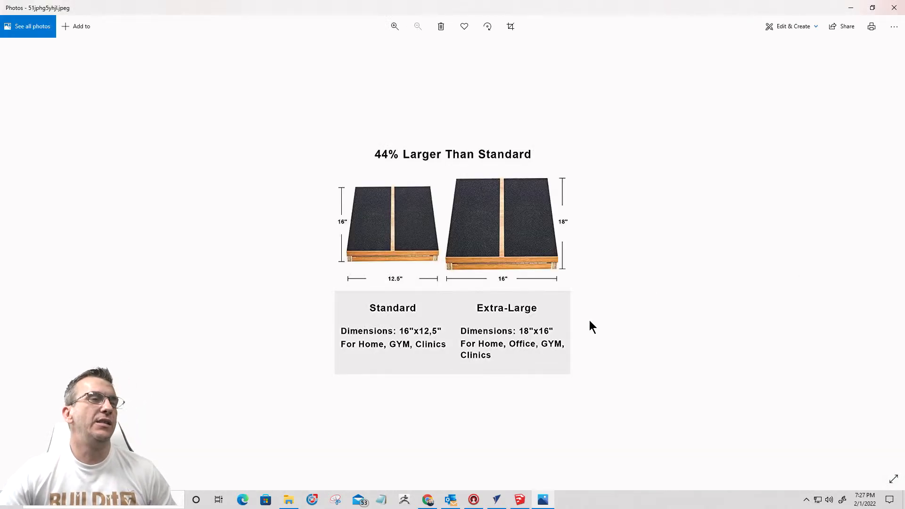
pyautogui.scroll(3, 470, 283)
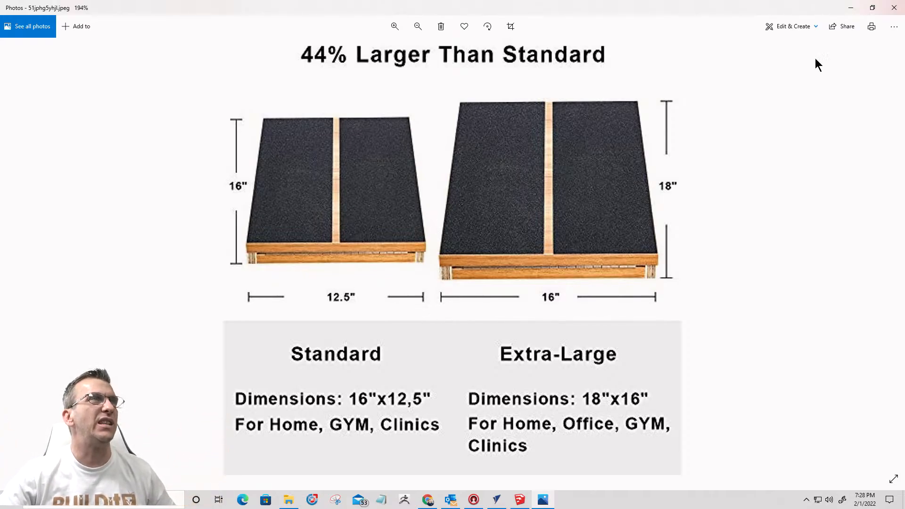
pyautogui.click(851, 8)
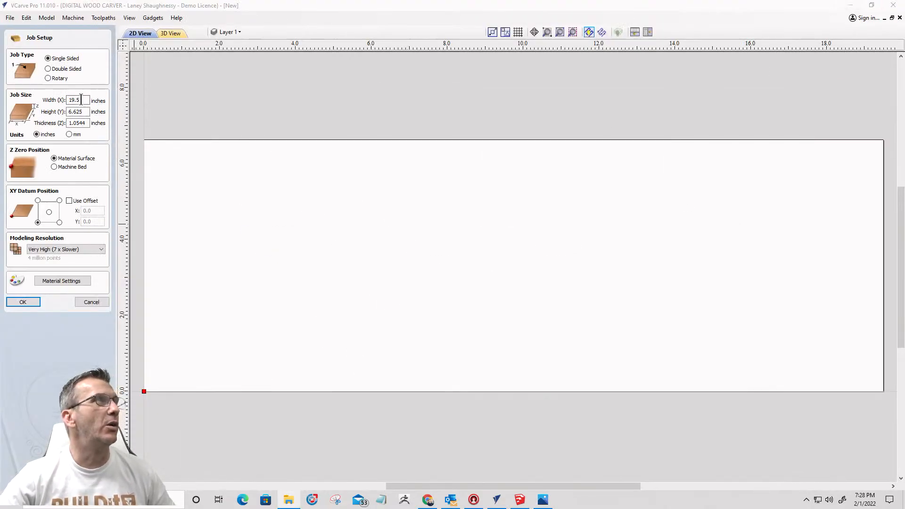
# Step: Set the job size in VCarve Pro to 24 by 24 inches with a 23/32 inch thickness and accept the job setup
pyautogui.click(81, 100)
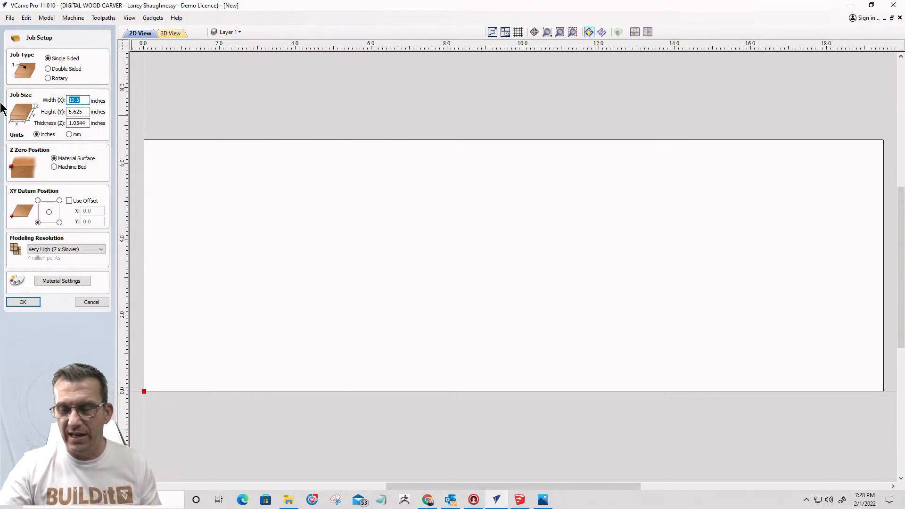
pyautogui.write('24')
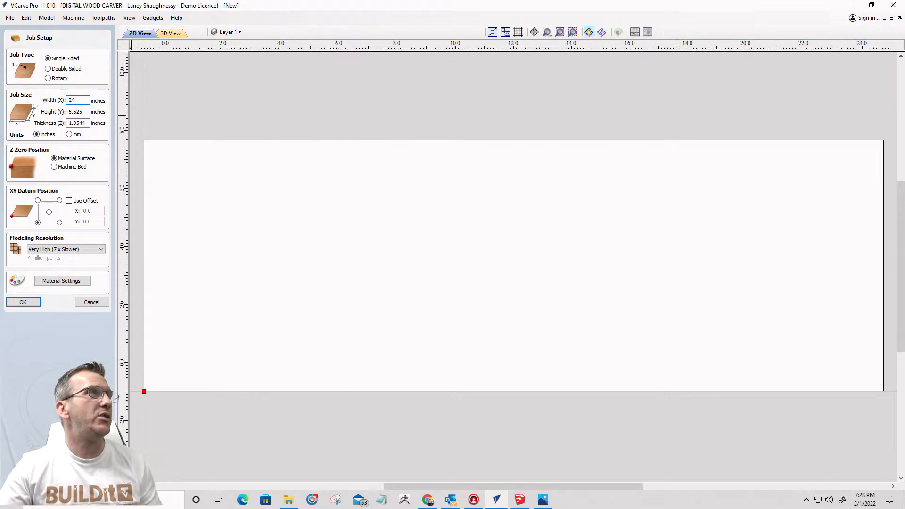
pyautogui.doubleClick(78, 113)
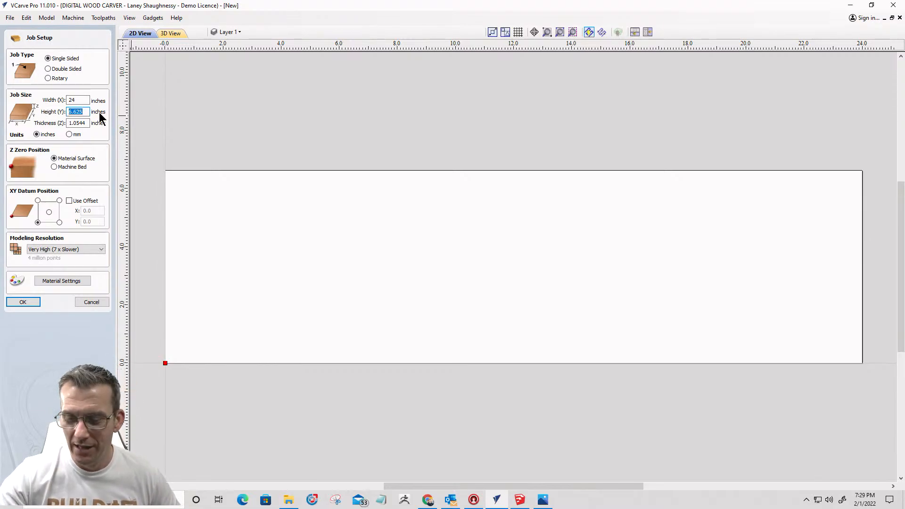
pyautogui.write('24')
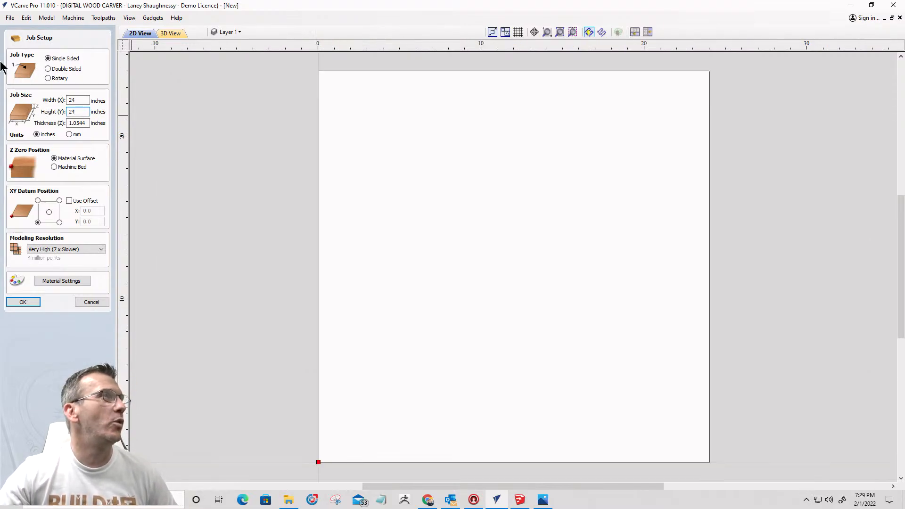
pyautogui.doubleClick(87, 123)
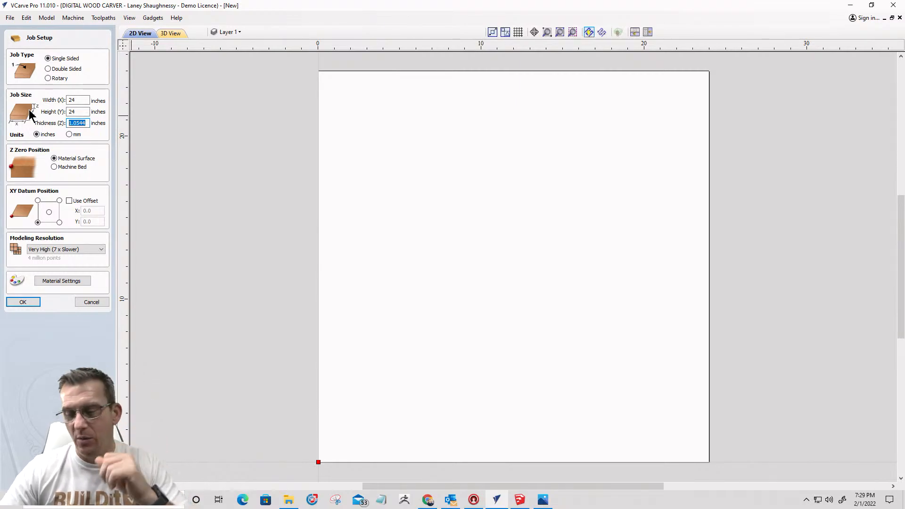
pyautogui.write('23/32')
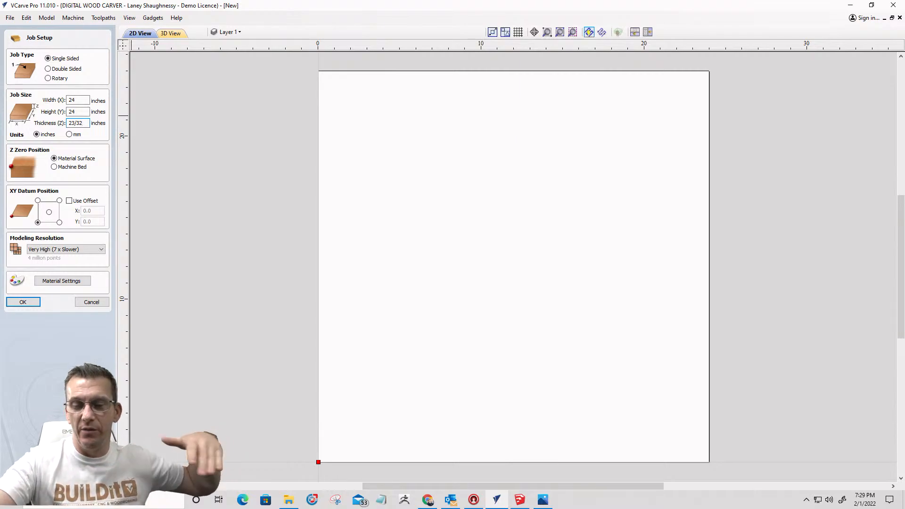
pyautogui.write('=')
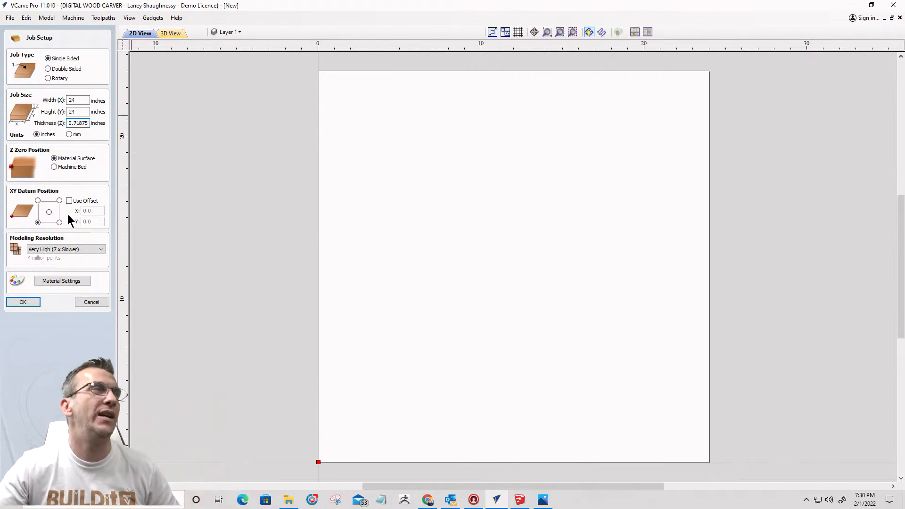
pyautogui.click(23, 302)
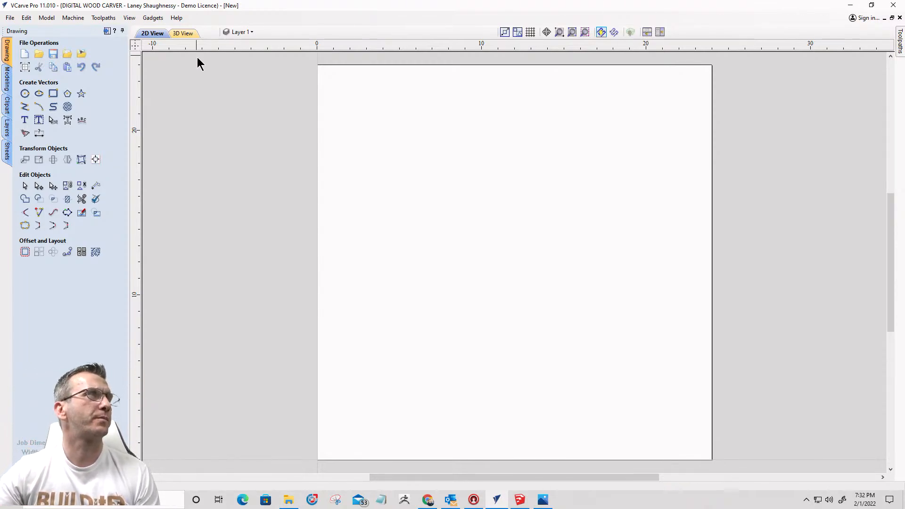
# Step: Draw a square-cornered rectangle about 5.8 by 7.1 inches in the upper half of the job, left of centre
pyautogui.click(122, 31)
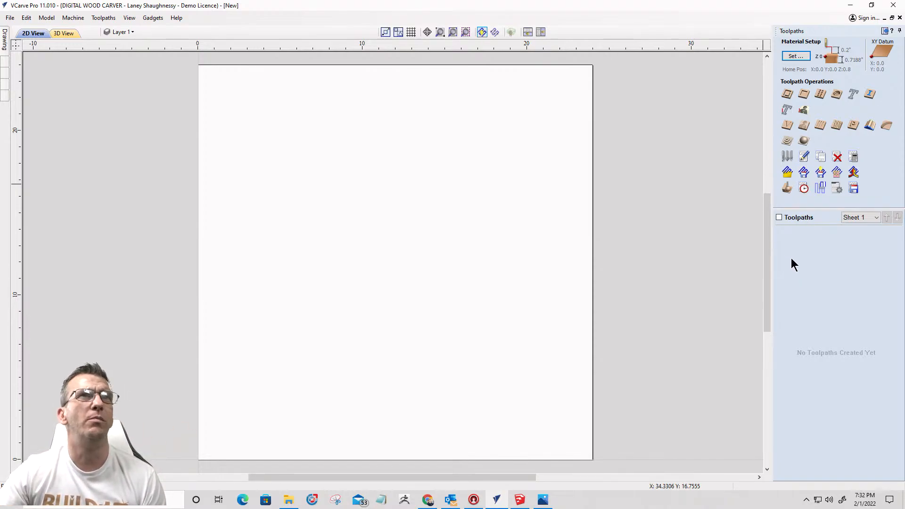
pyautogui.click(5, 38)
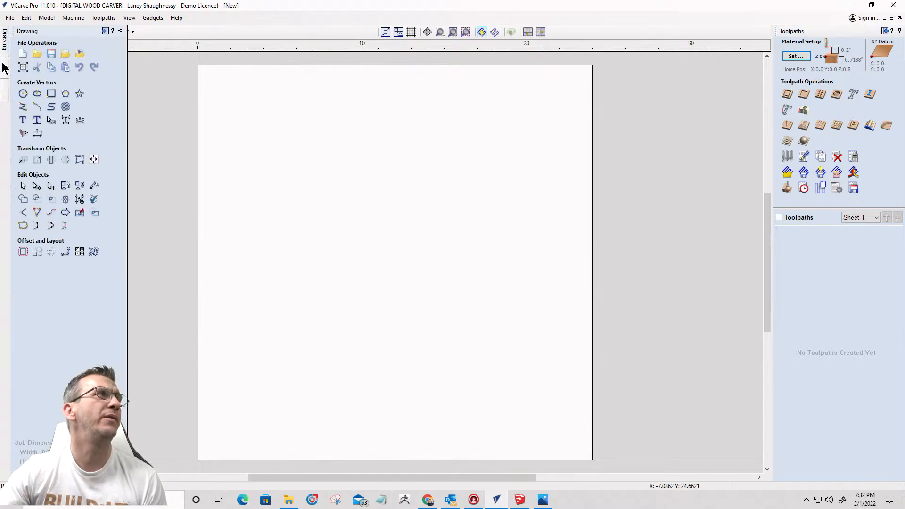
pyautogui.click(51, 94)
pyautogui.moveTo(421, 144)
pyautogui.mouseDown()
pyautogui.moveTo(522, 231)
pyautogui.moveTo(518, 262)
pyautogui.mouseUp()
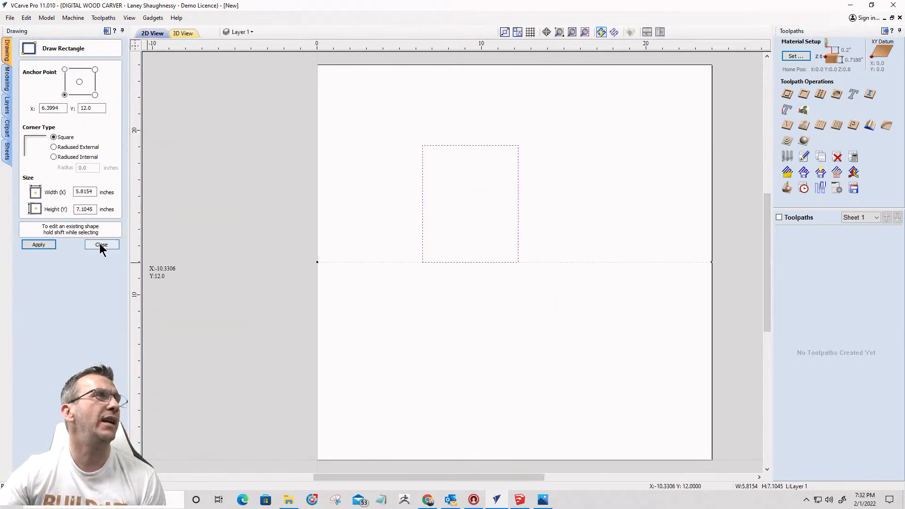
pyautogui.press('Escape')
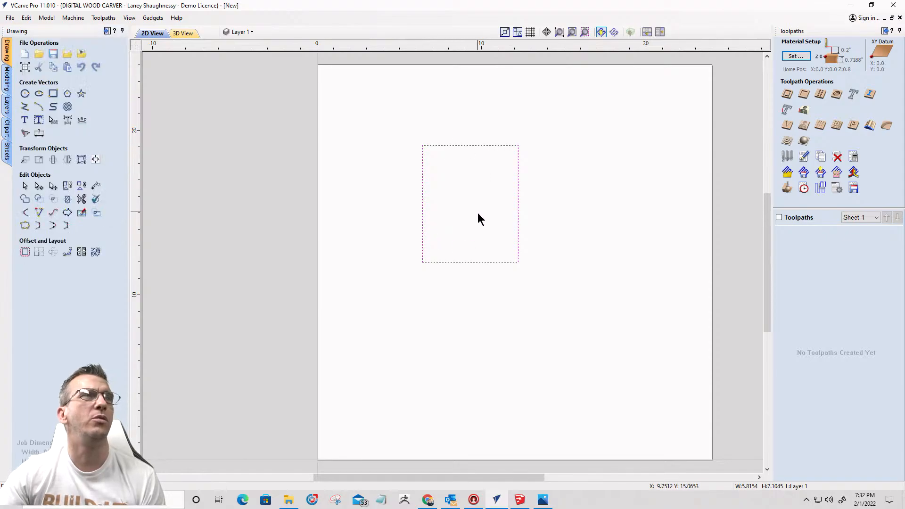
# Step: Calculate an outside profile toolpath for the rectangle with a 0.5 inch cut depth and return to the 2D view
pyautogui.click(785, 94)
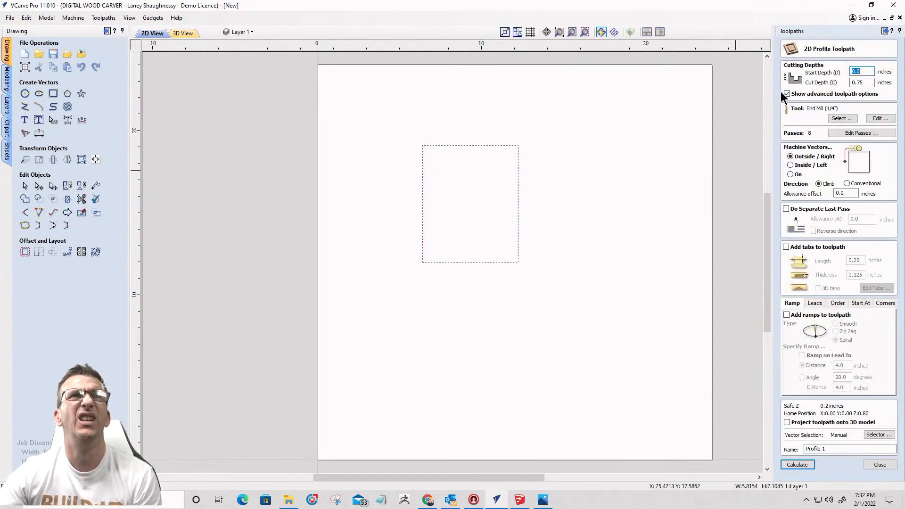
pyautogui.press('Tab')
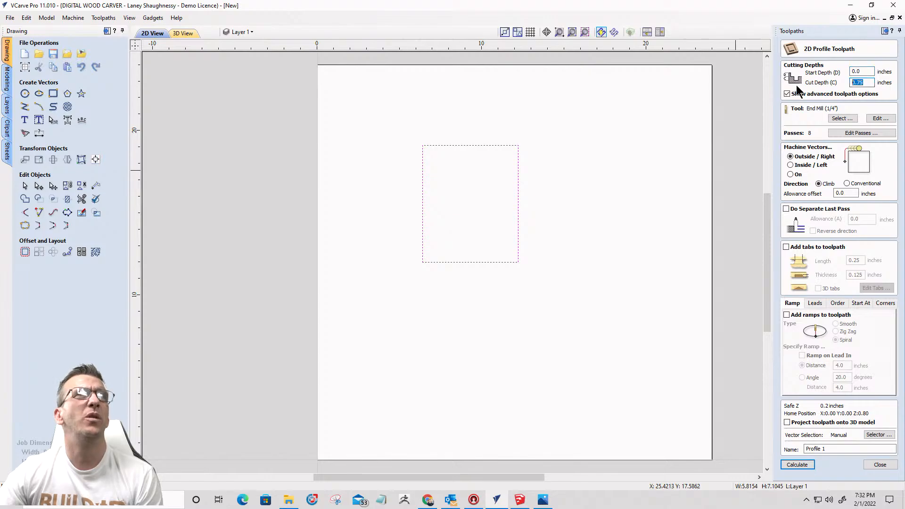
pyautogui.write('.5')
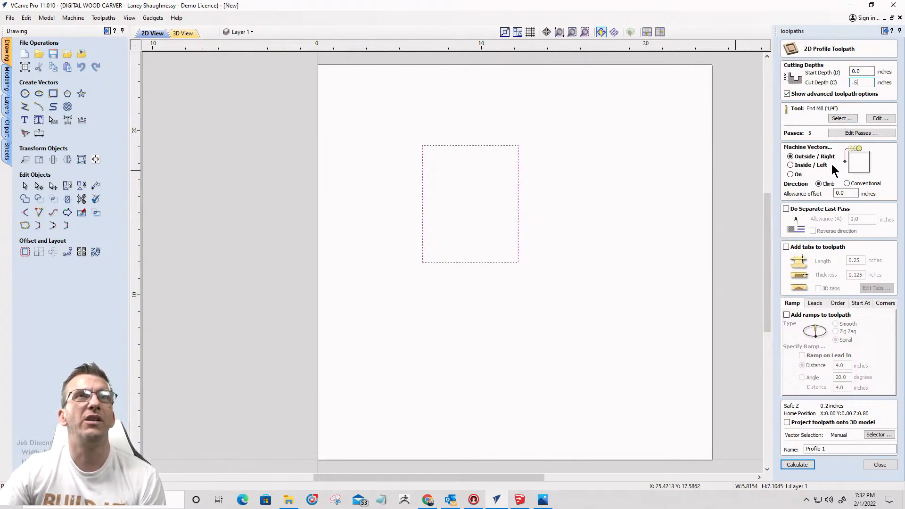
pyautogui.click(787, 463)
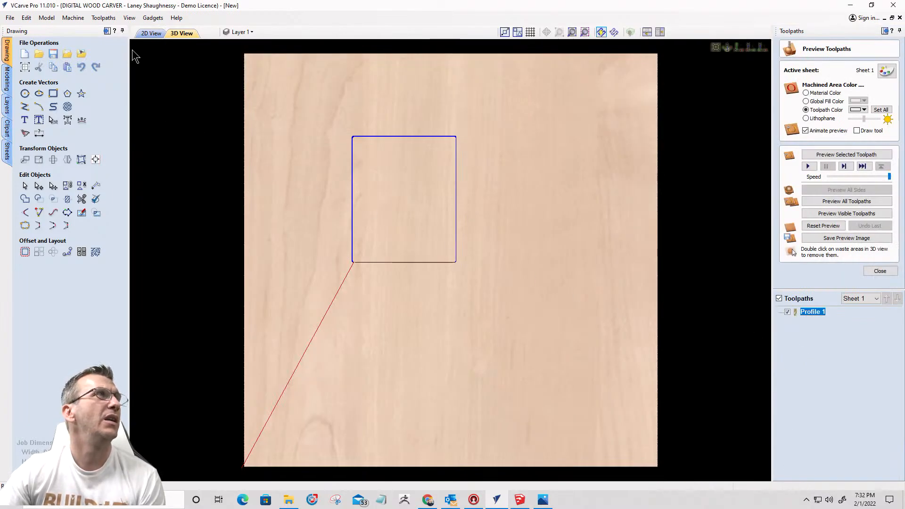
pyautogui.click(151, 33)
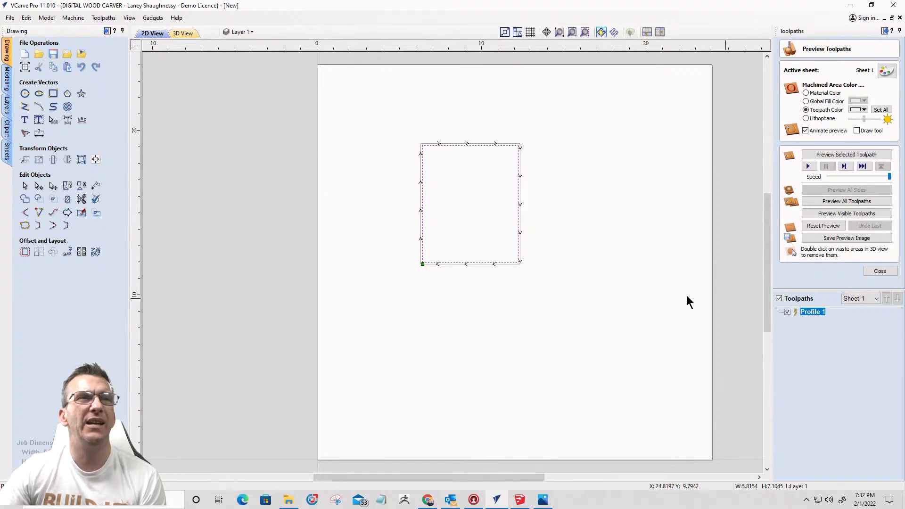
pyautogui.click(870, 270)
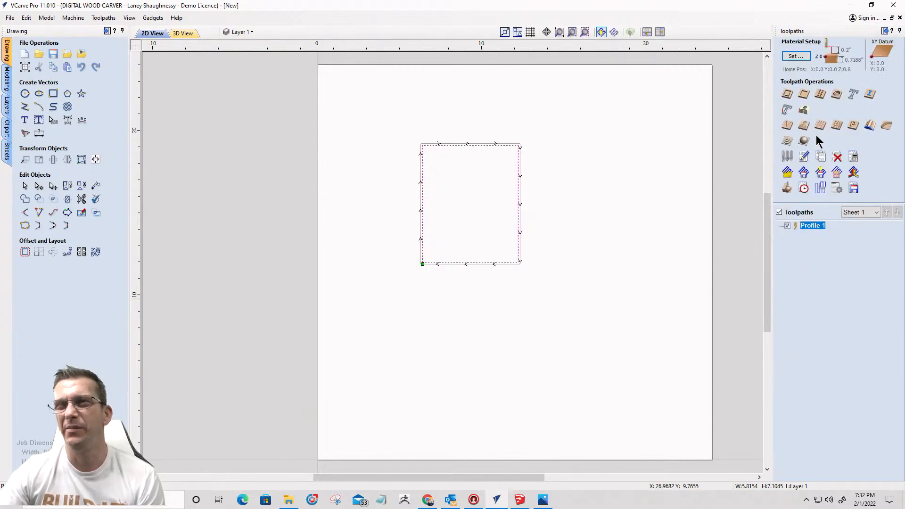
# Step: Calculate a pocket toolpath for the rectangle with a 0.125 inch cut depth, removing the 1/8 inch end mill from its tools
pyautogui.click(804, 93)
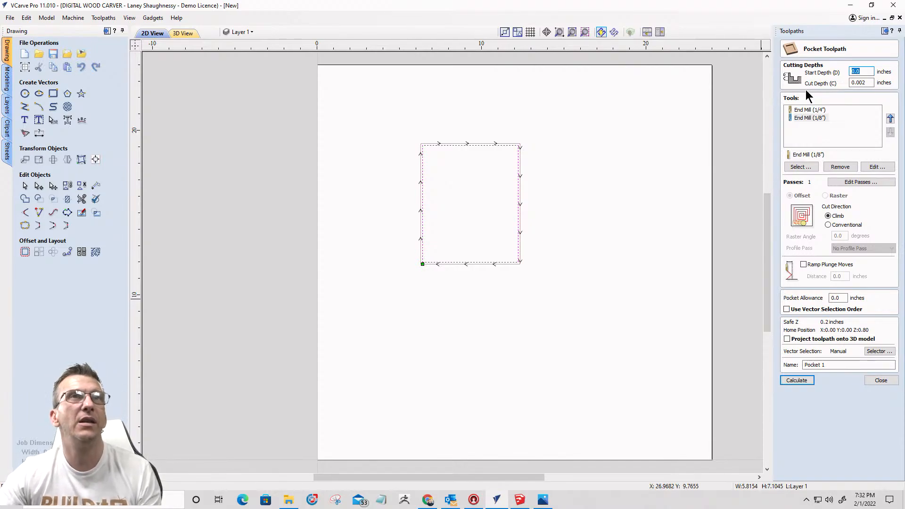
pyautogui.moveTo(868, 82); pyautogui.dragTo(838, 86)
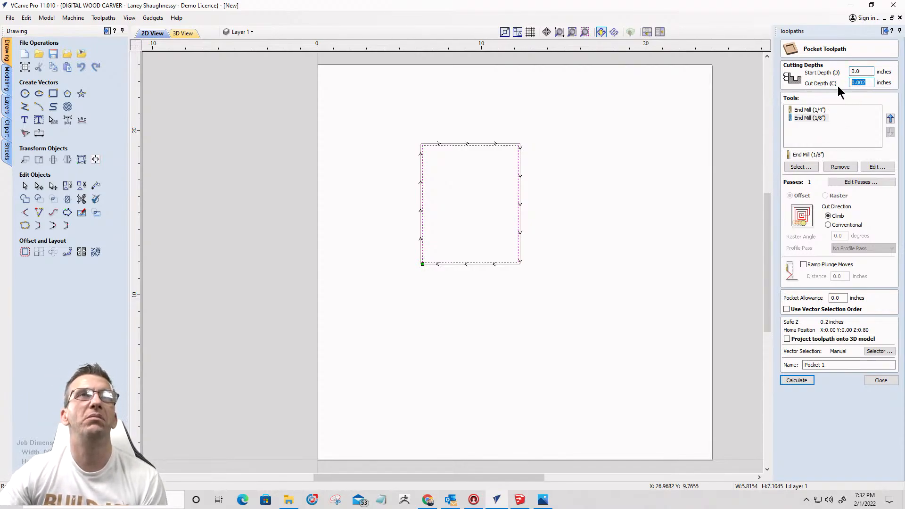
pyautogui.write('.125')
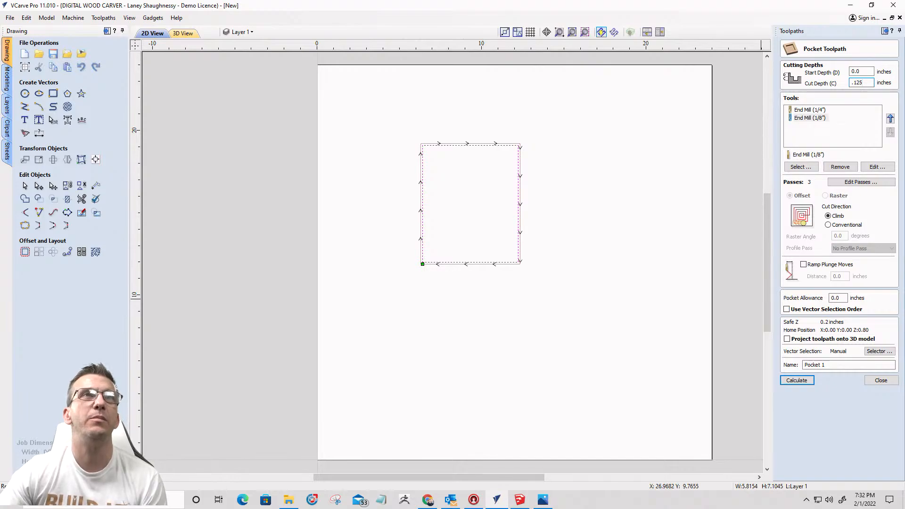
pyautogui.click(821, 119)
pyautogui.click(839, 167)
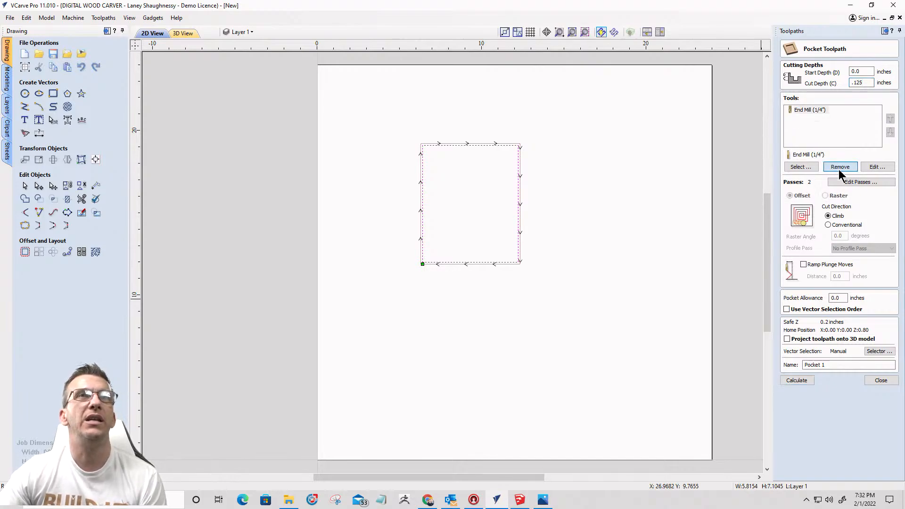
pyautogui.click(795, 380)
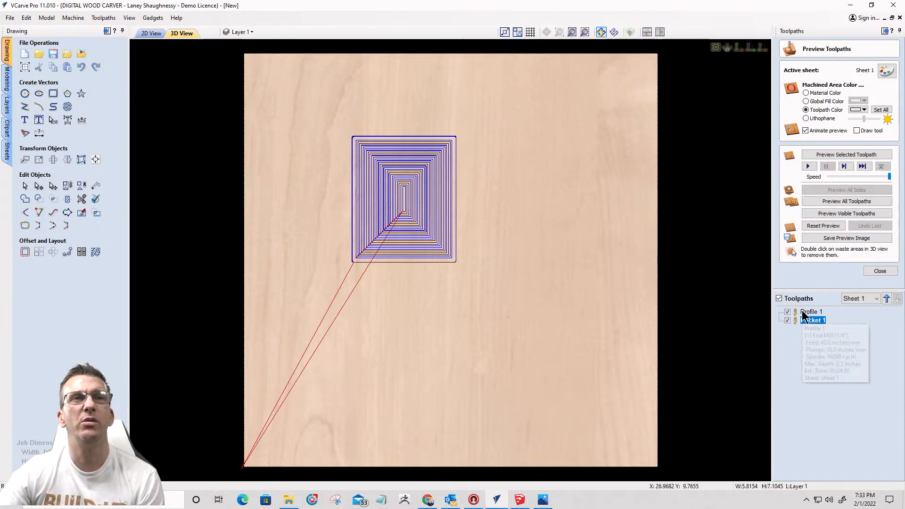
# Step: Group the visible profile and pocket toolpaths and rename the group REctangle Cut
pyautogui.rightClick(804, 315)
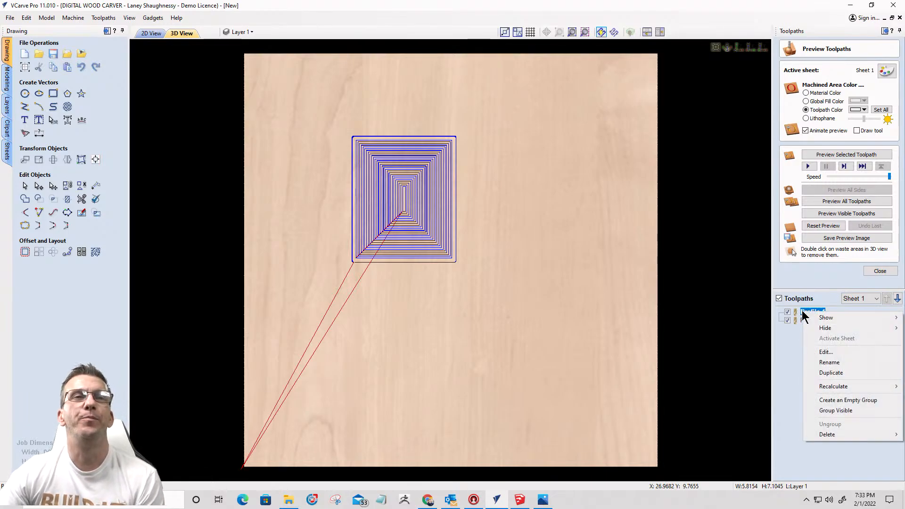
pyautogui.click(826, 411)
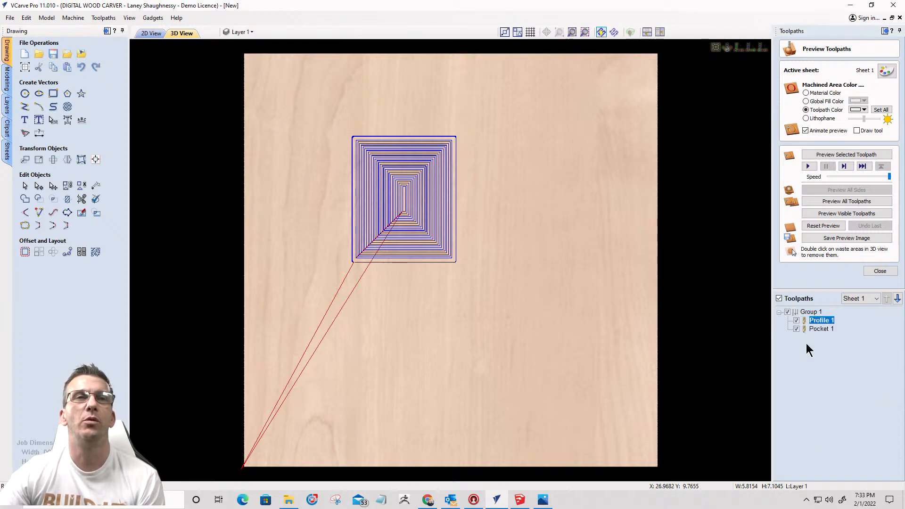
pyautogui.click(806, 314)
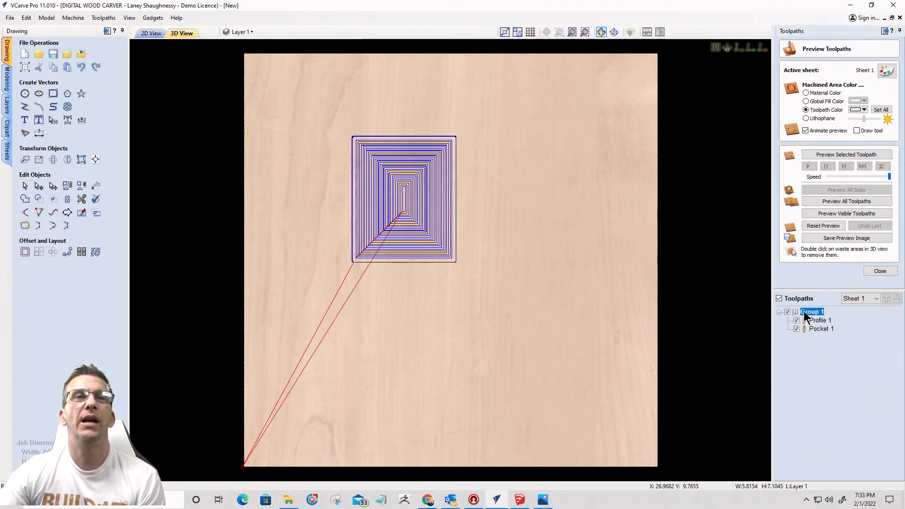
pyautogui.rightClick(806, 315)
pyautogui.click(828, 363)
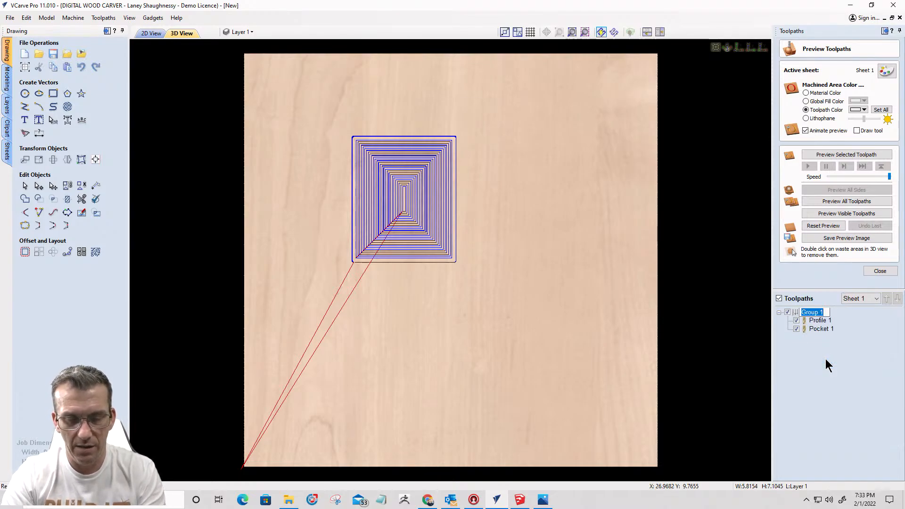
pyautogui.write('REctan')
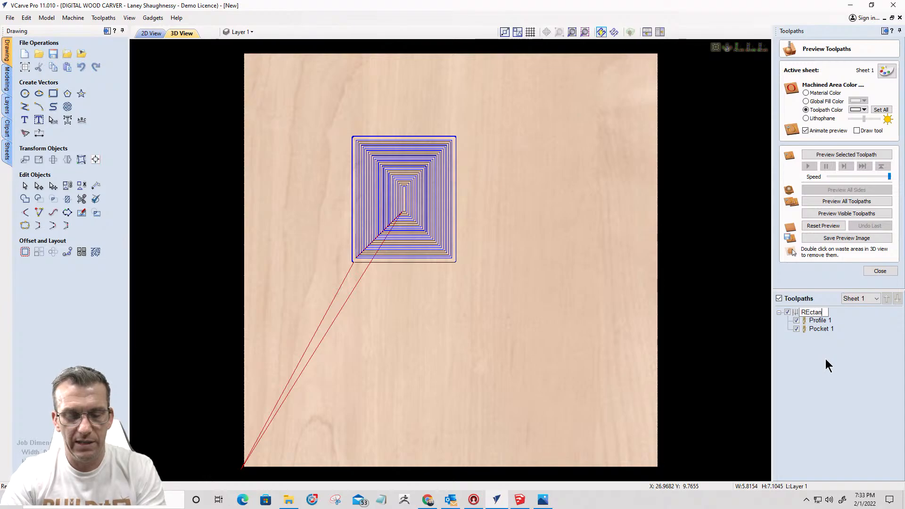
pyautogui.write('gle Cut')
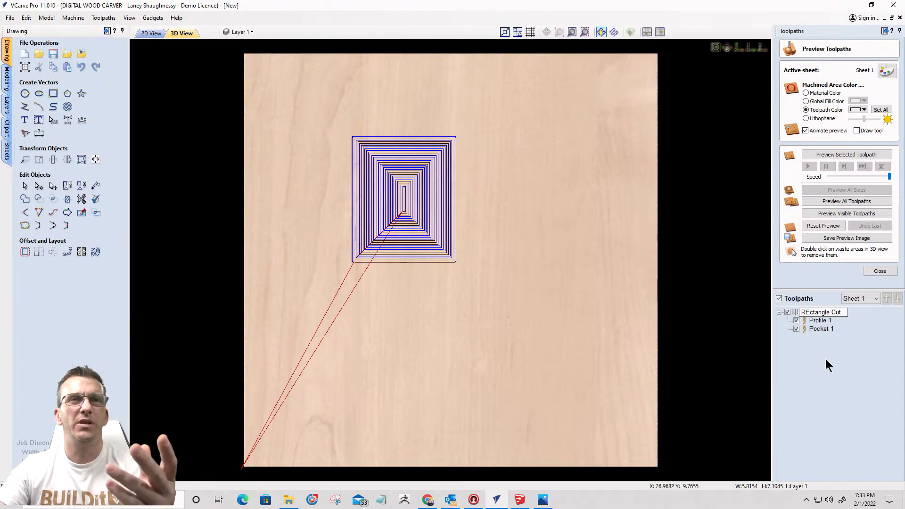
pyautogui.press('Return')
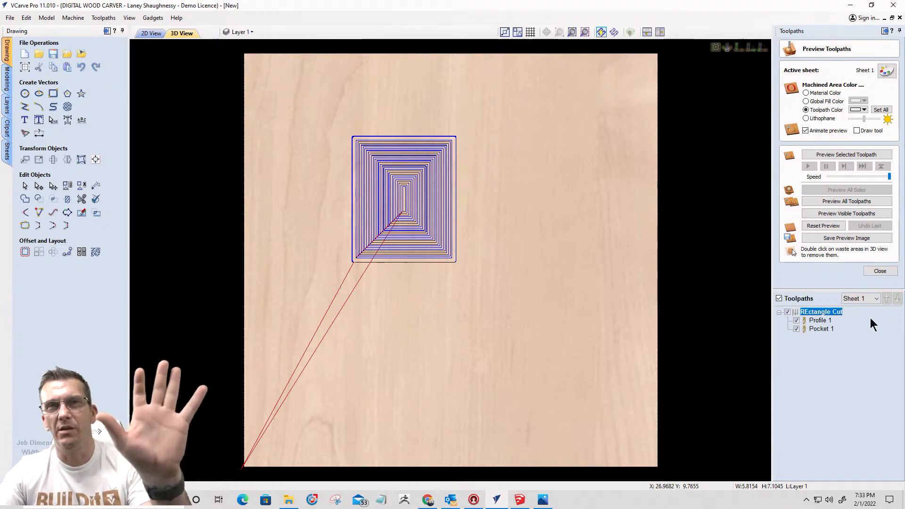
# Step: Toggle the REctangle Cut group's visibility off and on, collapse the group and close the toolpath preview
pyautogui.click(787, 313)
pyautogui.click(787, 312)
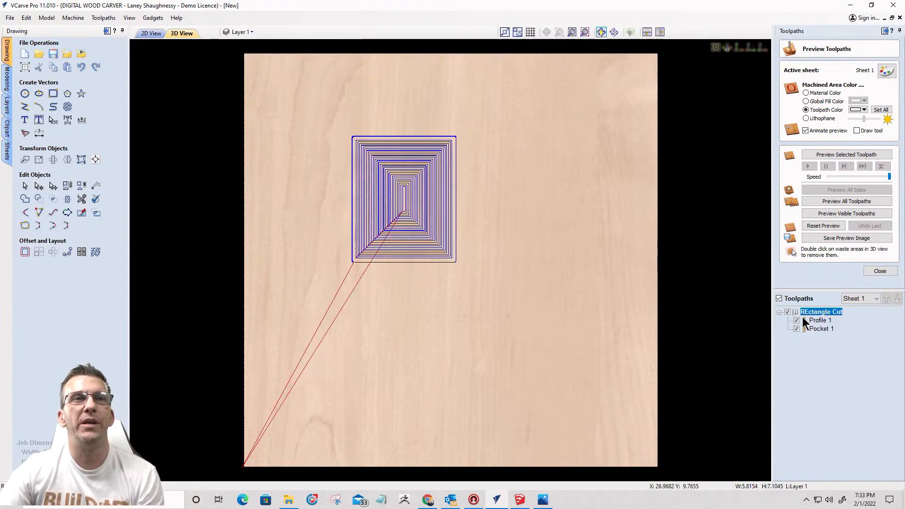
pyautogui.click(779, 313)
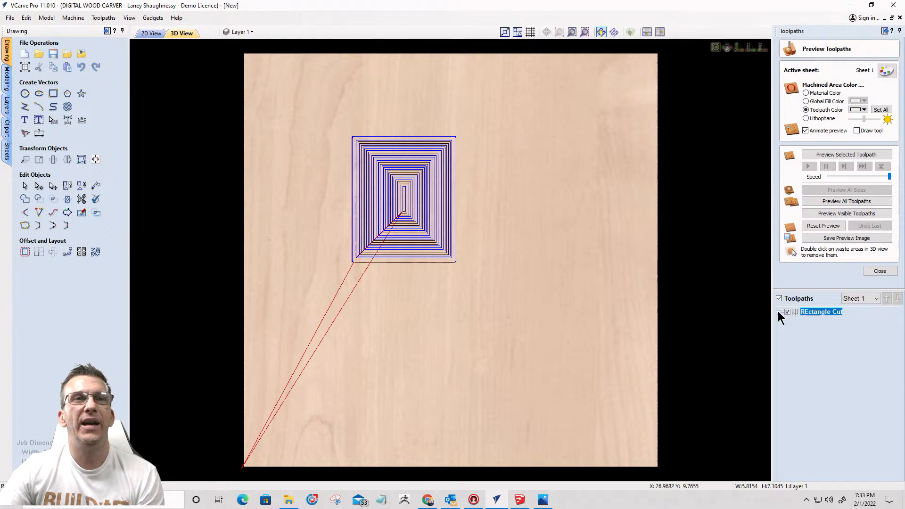
pyautogui.rightClick(809, 314)
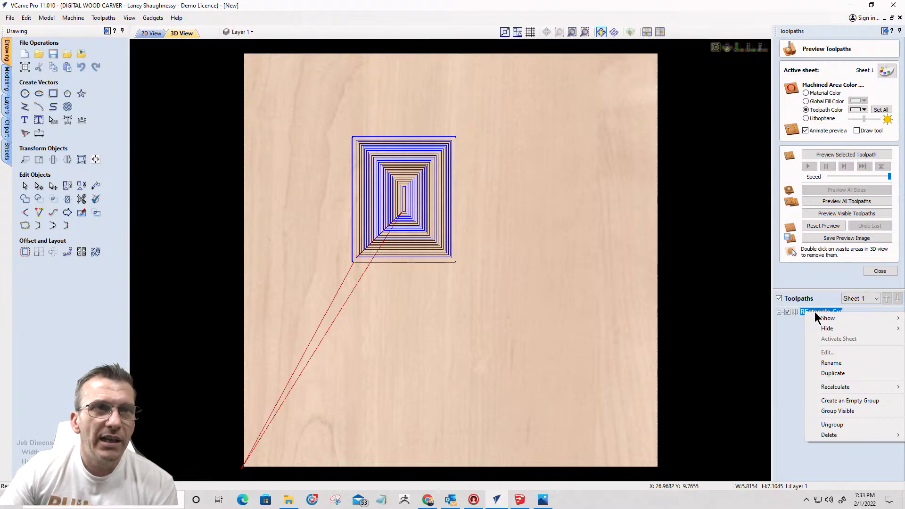
pyautogui.click(881, 271)
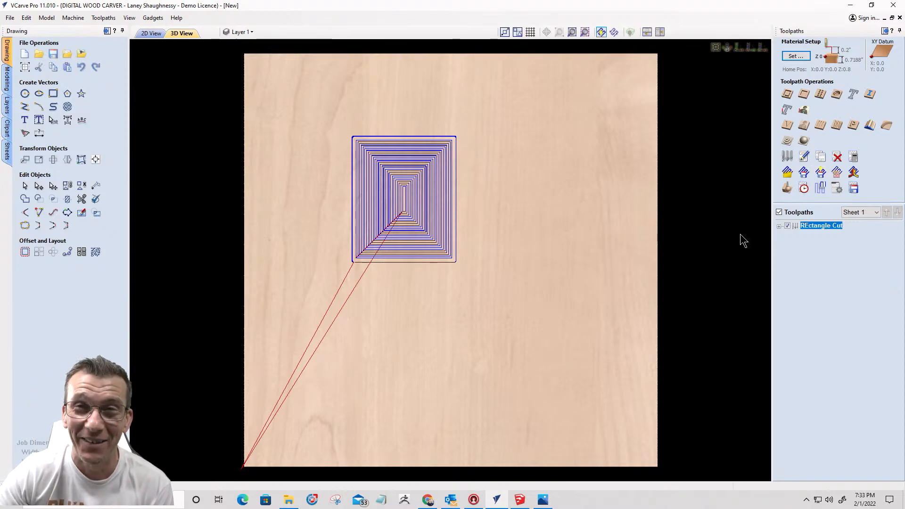
# Step: Examine the commands available for the REctangle Cut group and, after expanding it, for its profile toolpath
pyautogui.rightClick(803, 225)
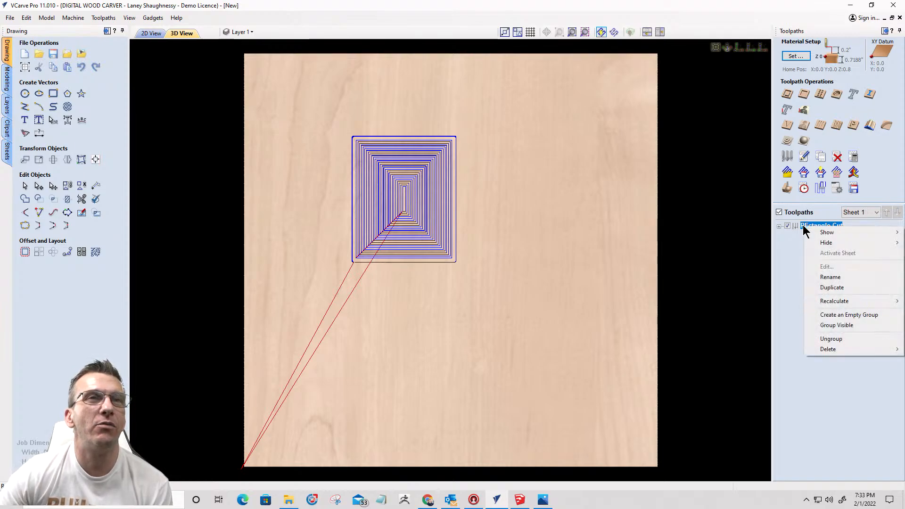
pyautogui.moveTo(812, 354)
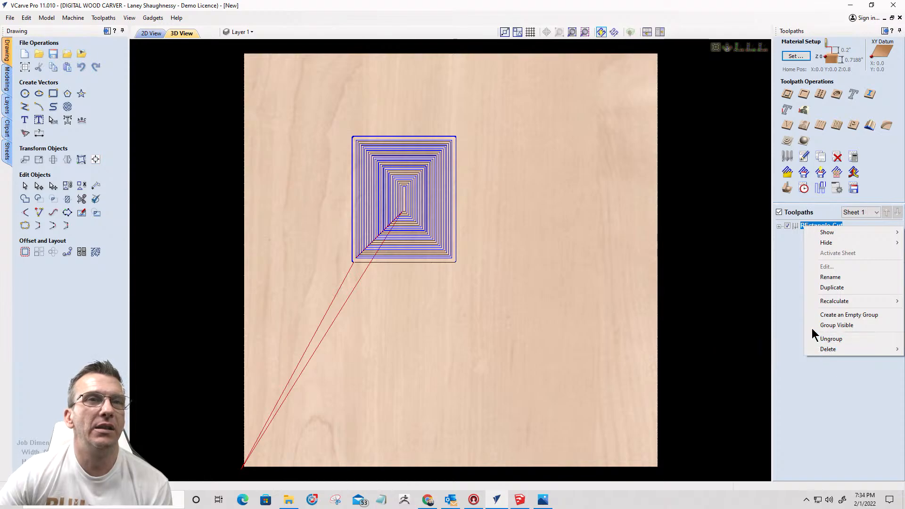
pyautogui.click(806, 225)
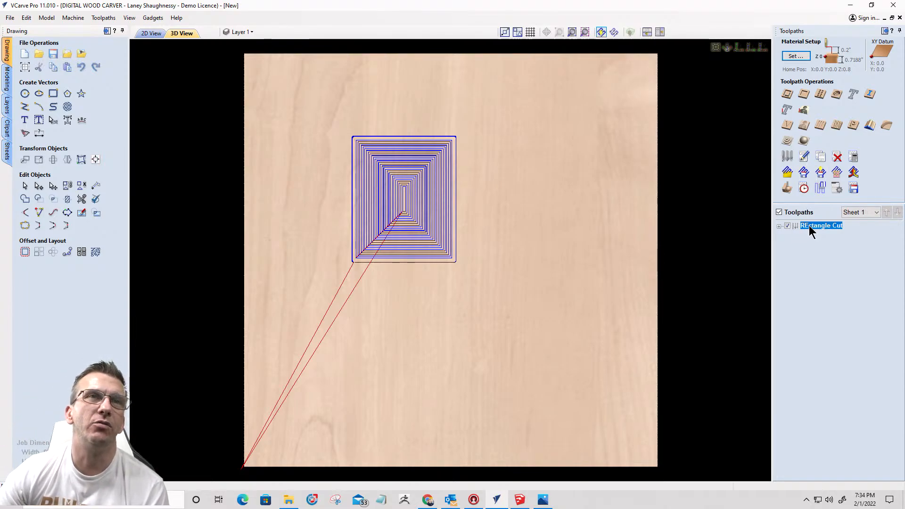
pyautogui.click(787, 227)
pyautogui.click(787, 227)
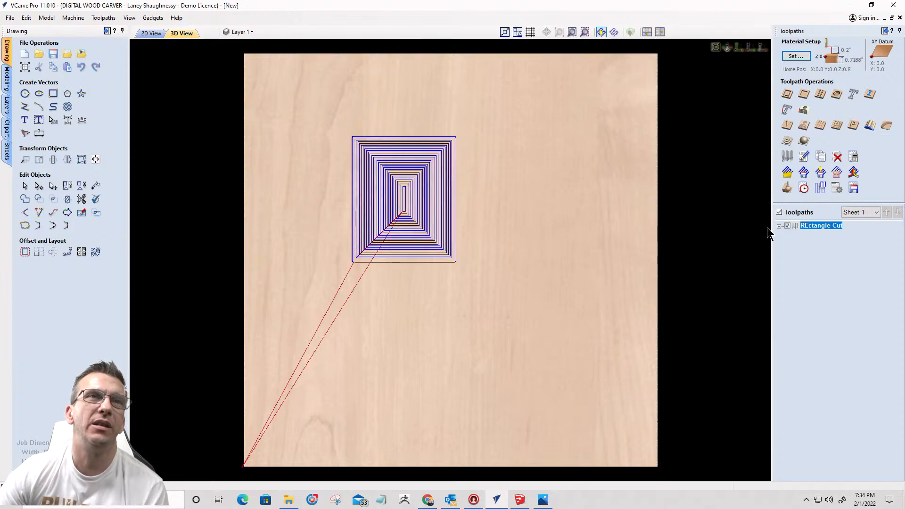
pyautogui.click(779, 226)
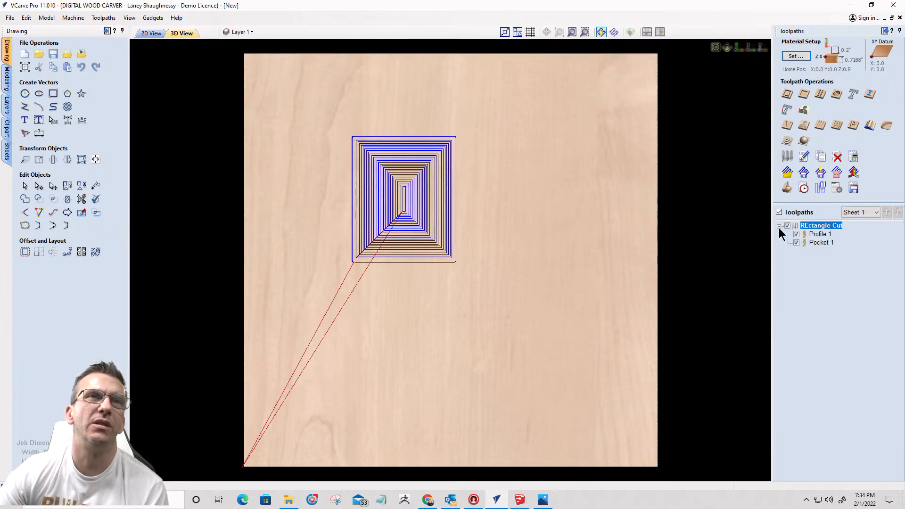
pyautogui.rightClick(814, 235)
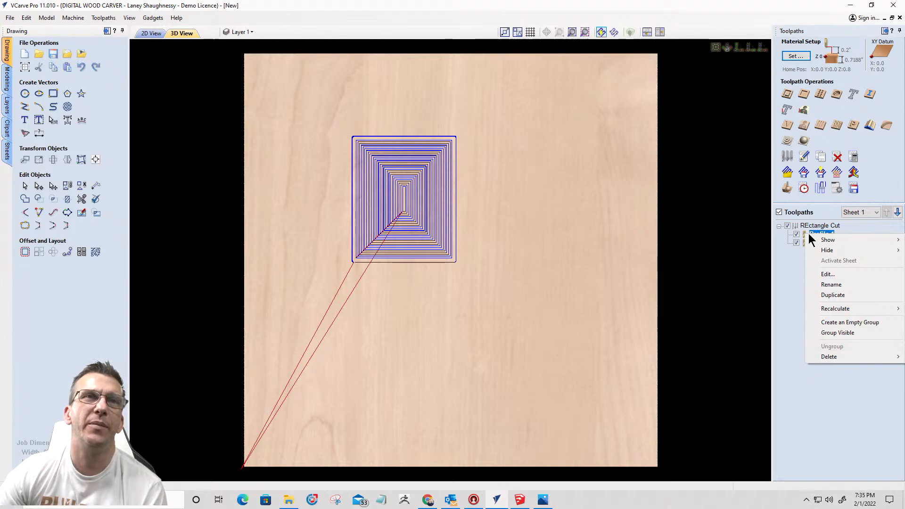
pyautogui.click(799, 294)
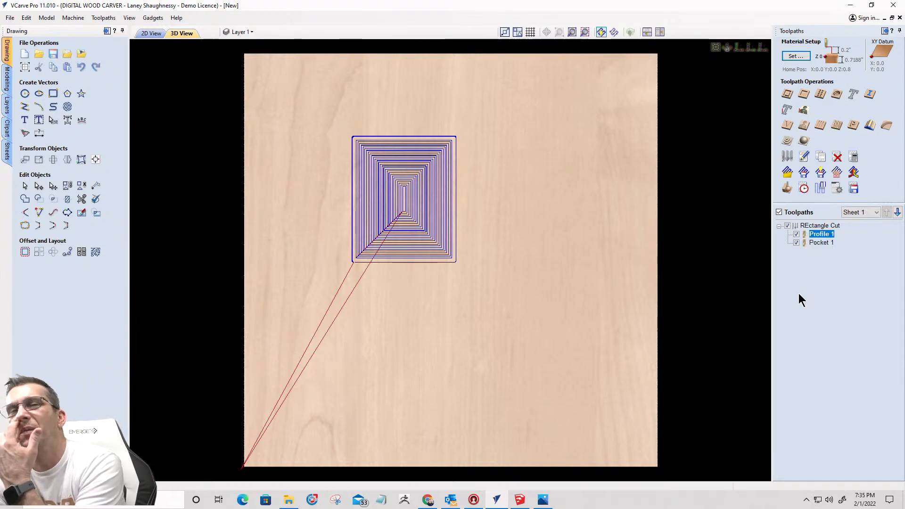
# Step: Save the REctangle Cut toolpaths as a toolpath template named testtoolpath in the Downloads folder
pyautogui.click(807, 226)
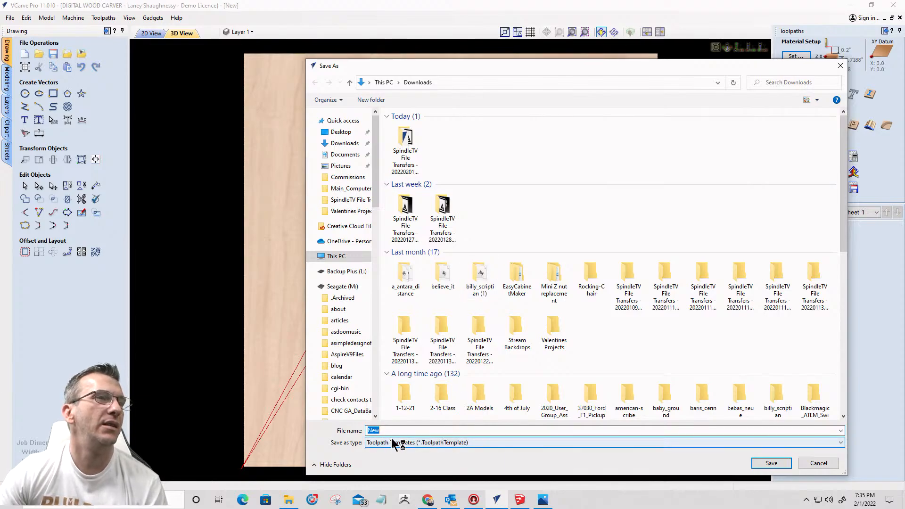
pyautogui.write('t')
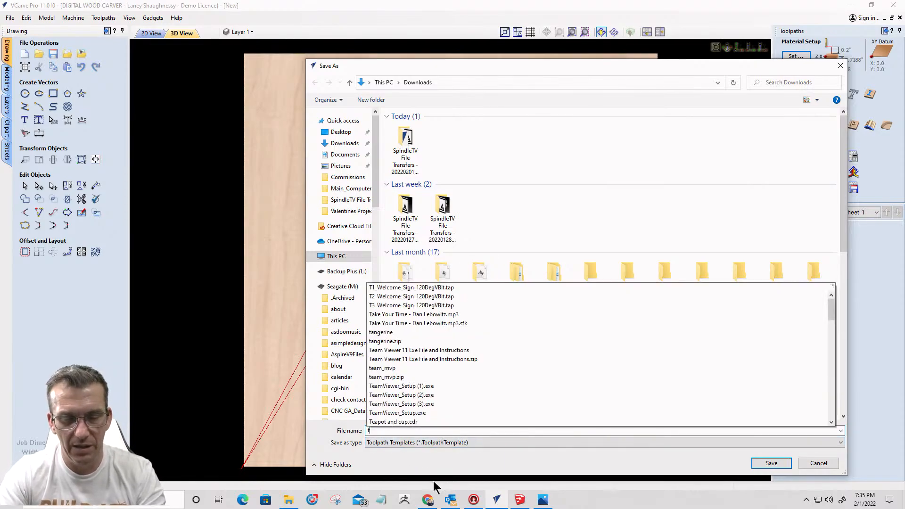
pyautogui.write('est')
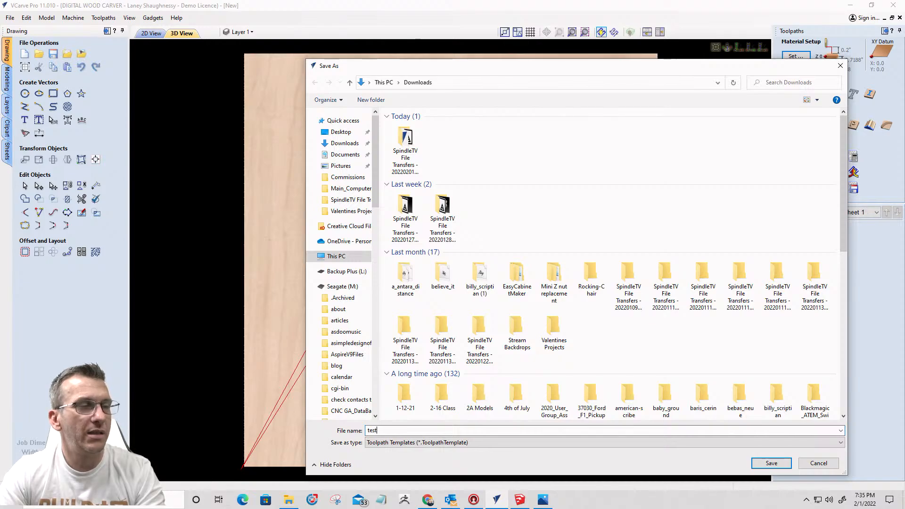
pyautogui.write('toolpath')
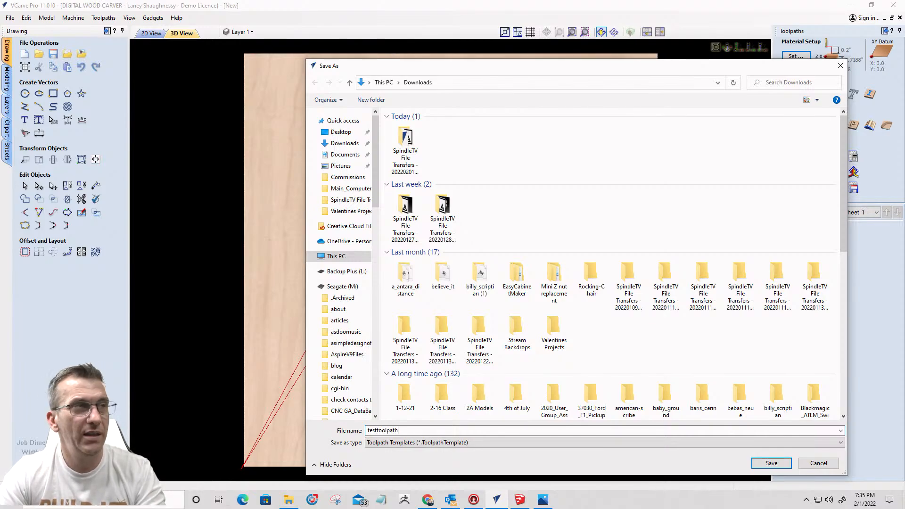
pyautogui.press('Return')
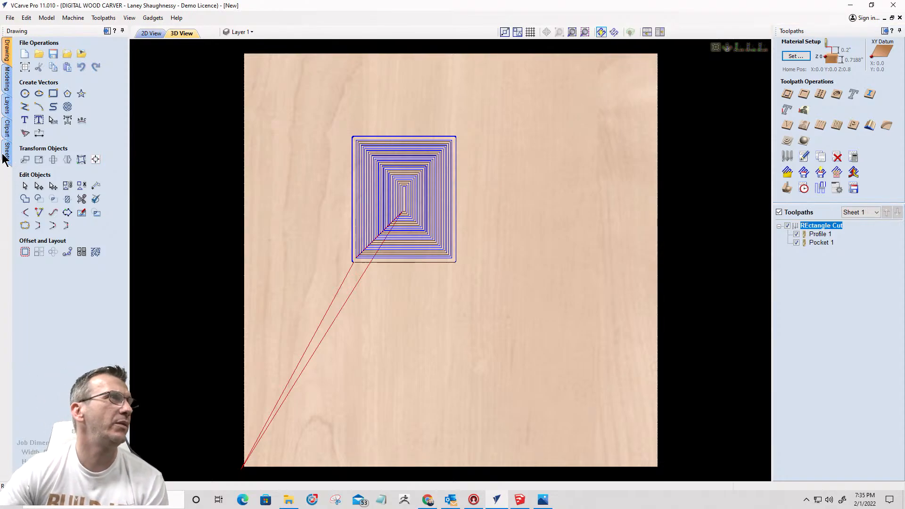
# Step: Add a second 24 by 24 inch sheet to the job and accept its sheet settings unchanged
pyautogui.click(6, 155)
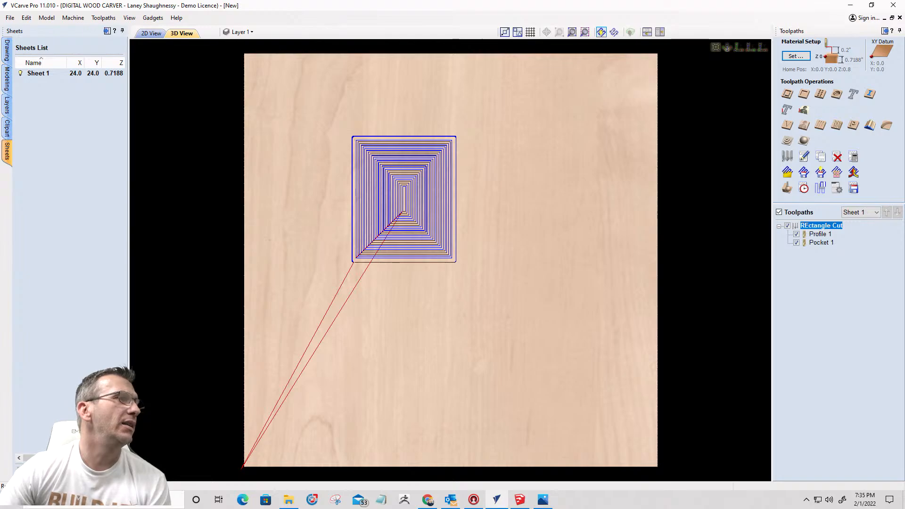
pyautogui.press('Return')
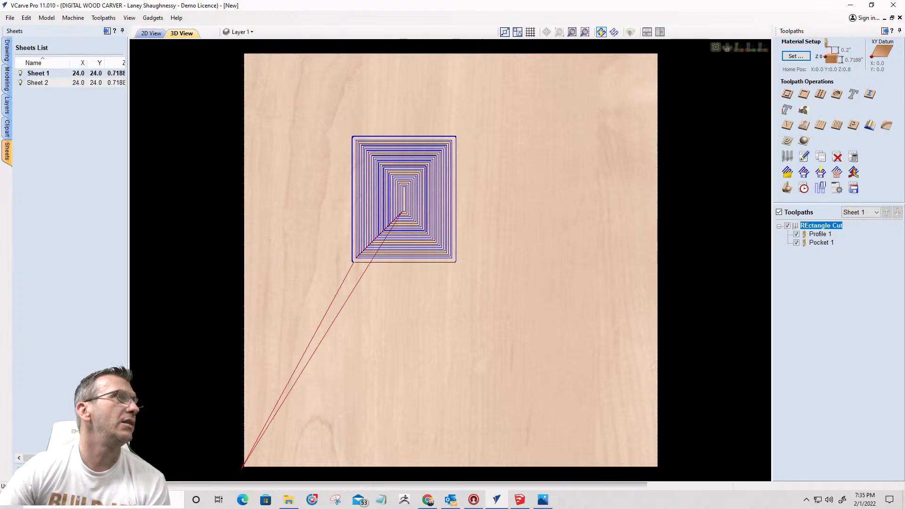
pyautogui.doubleClick(40, 82)
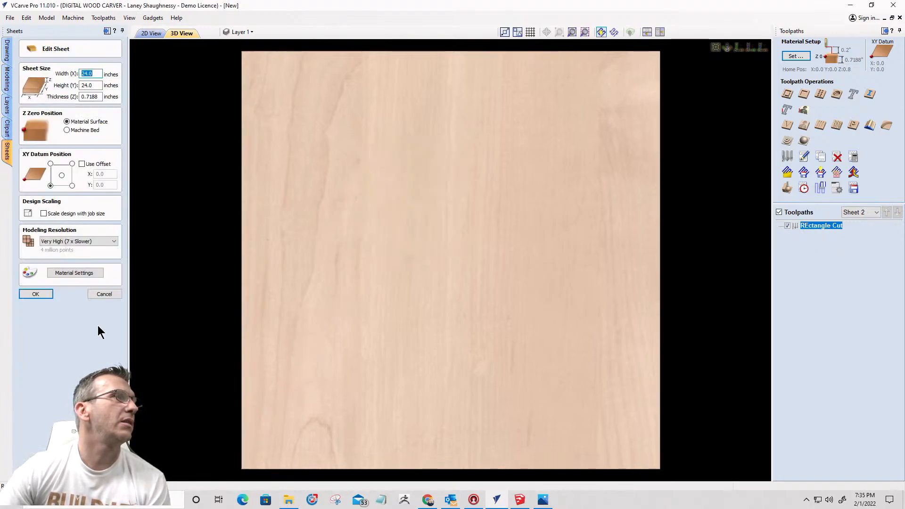
pyautogui.click(43, 295)
pyautogui.click(33, 84)
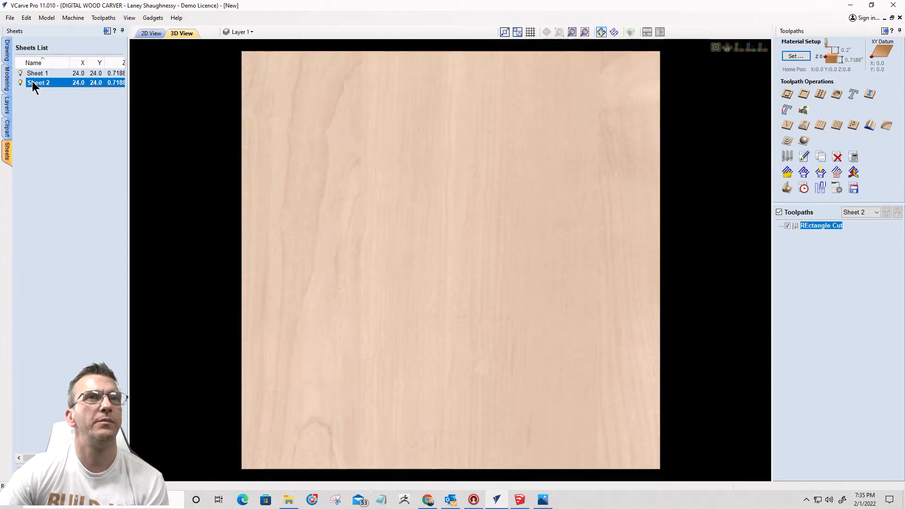
# Step: Switch the toolpath list to Sheet 1 and back to Sheet 2 to compare the toolpaths on each sheet
pyautogui.click(862, 214)
pyautogui.click(865, 229)
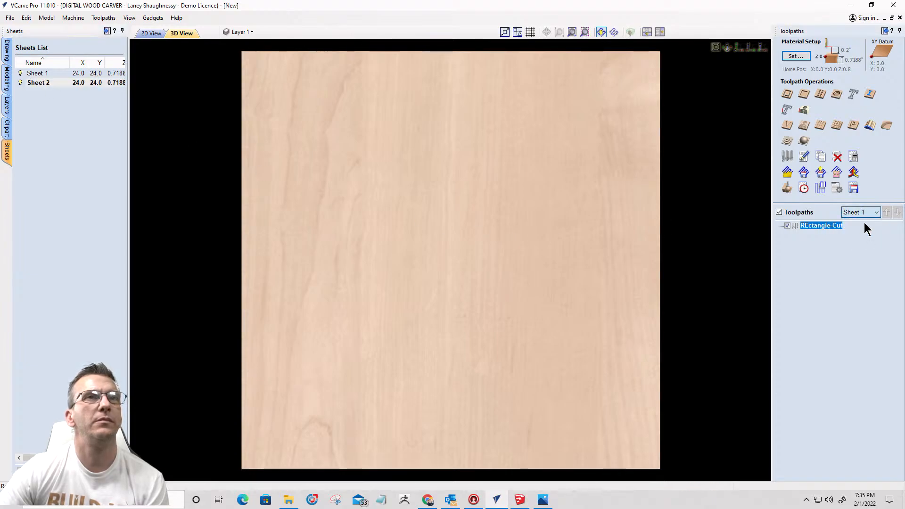
pyautogui.click(864, 212)
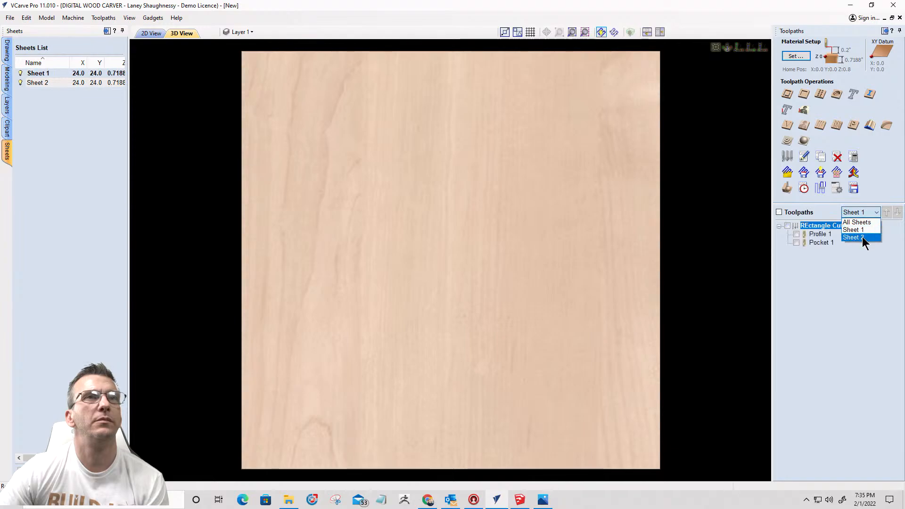
pyautogui.click(861, 238)
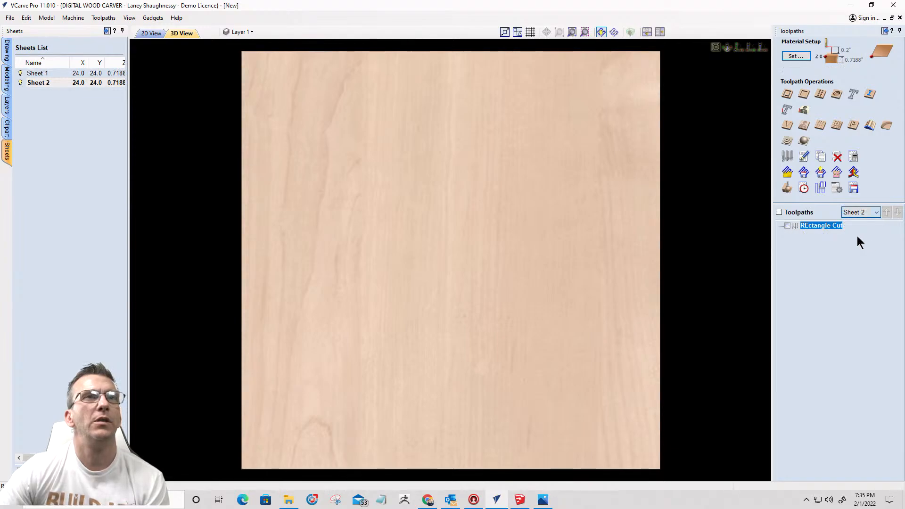
# Step: Load the testtoolpaths toolpath template from the Downloads folder and apply it only to Sheet 2
pyautogui.click(788, 225)
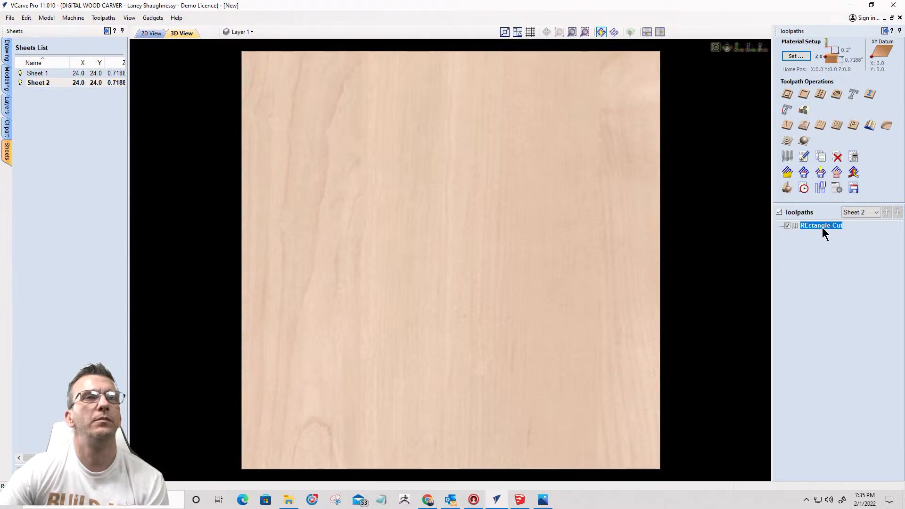
pyautogui.rightClick(822, 227)
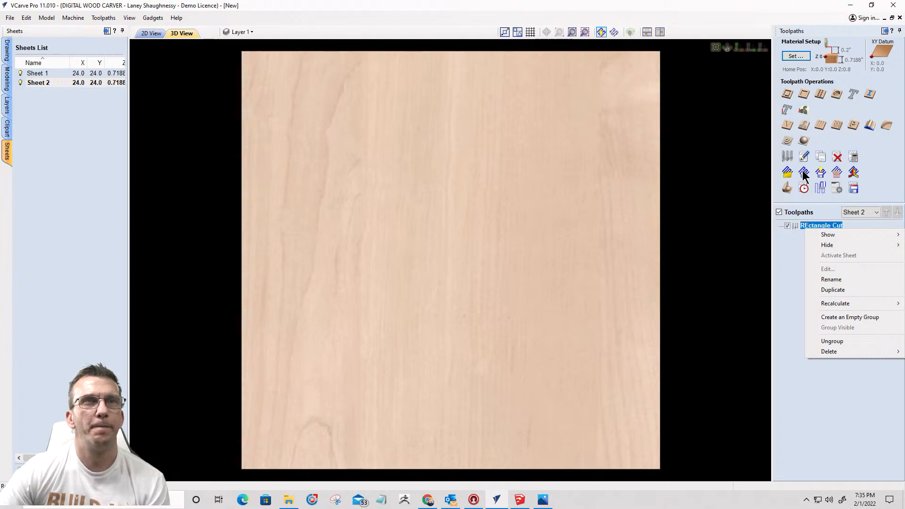
pyautogui.click(788, 172)
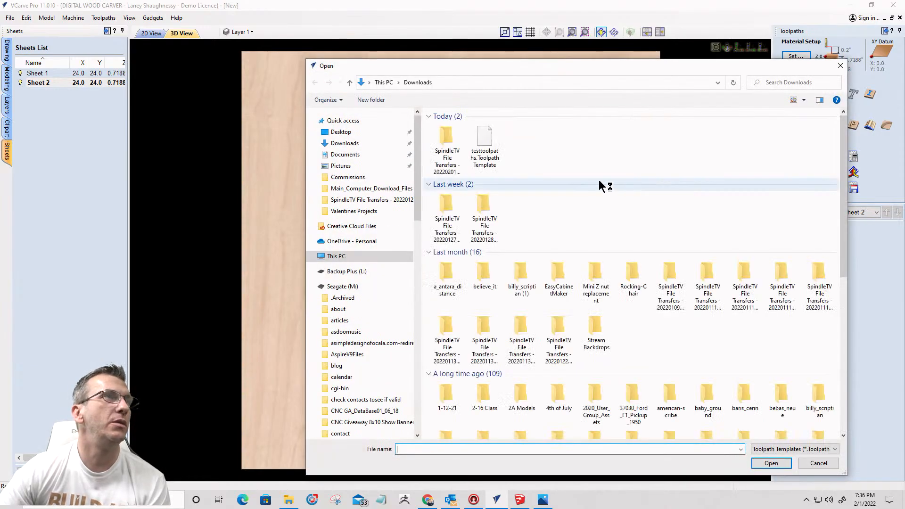
pyautogui.doubleClick(486, 140)
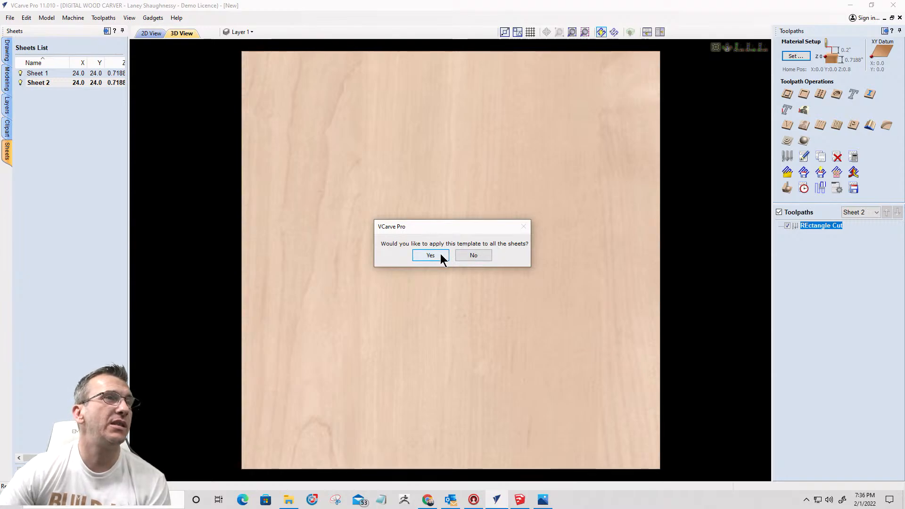
pyautogui.click(476, 256)
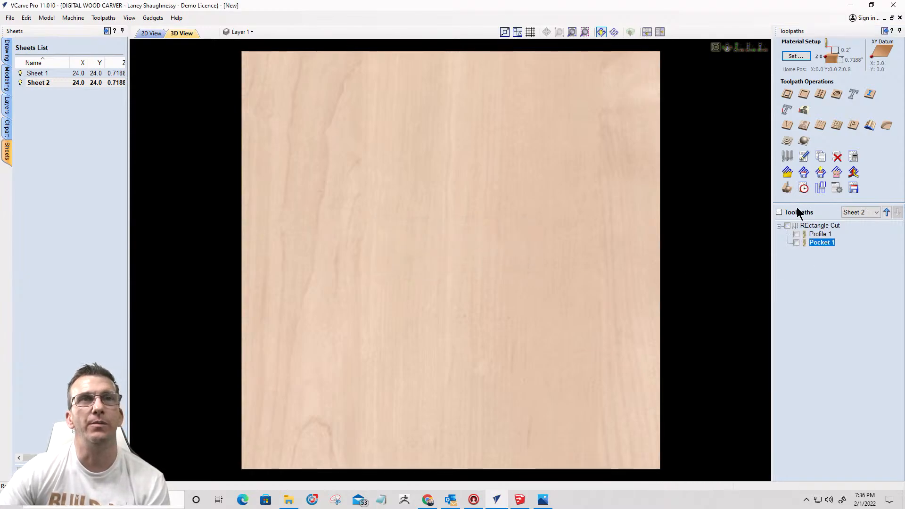
# Step: Delete all toolpaths, including the REctangle Cut group and its toolpaths on inactive Sheet 1
pyautogui.click(786, 227)
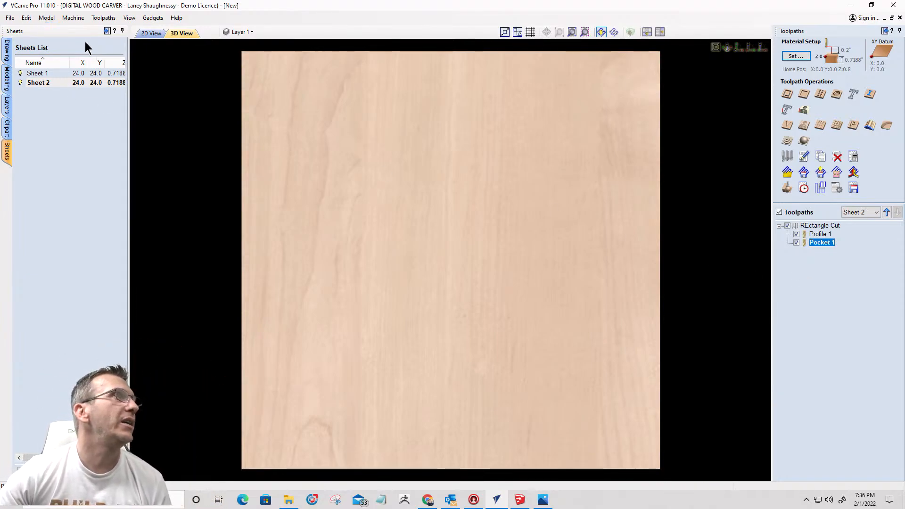
pyautogui.rightClick(806, 226)
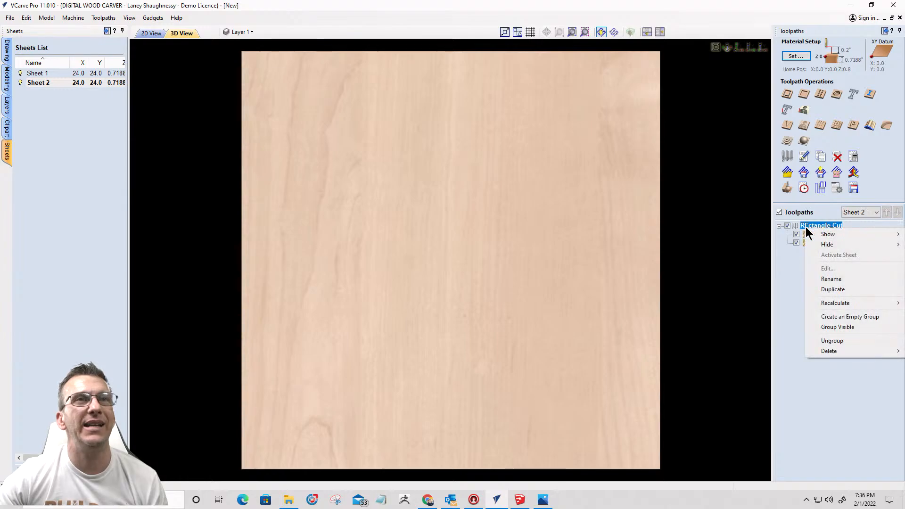
pyautogui.moveTo(824, 352)
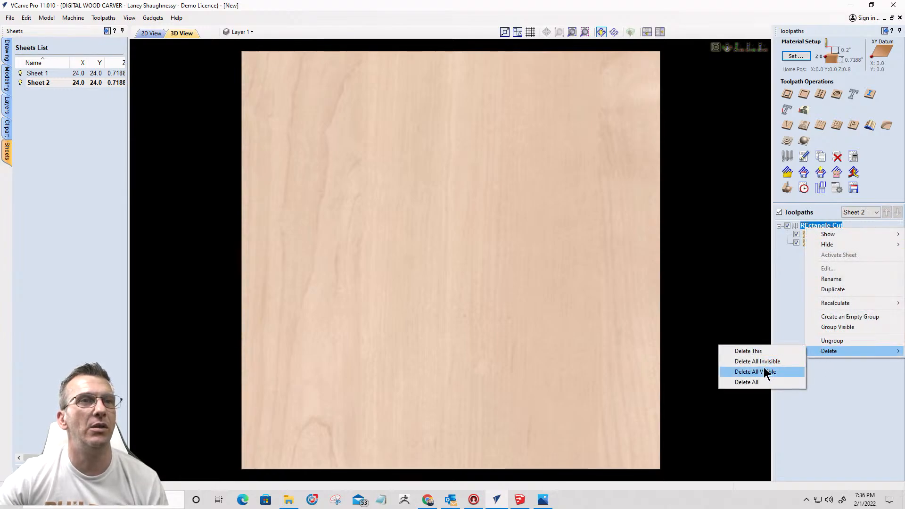
pyautogui.click(750, 382)
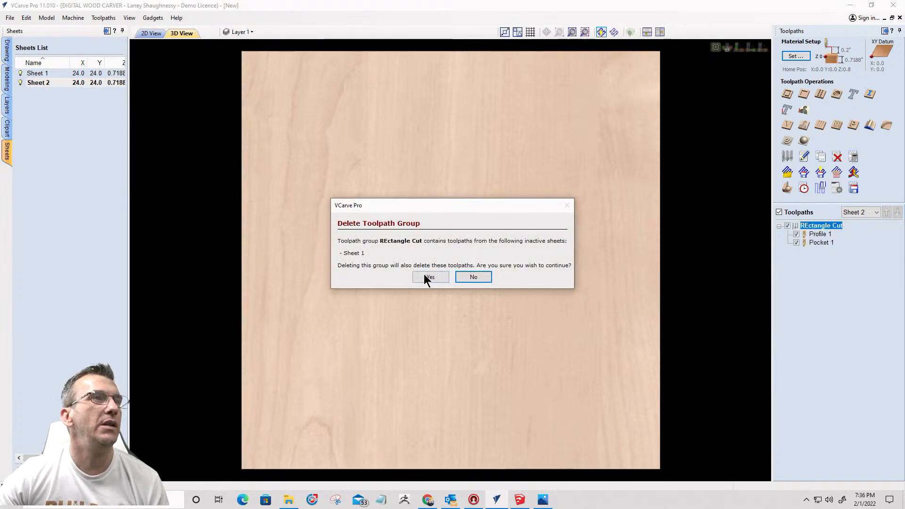
pyautogui.click(428, 277)
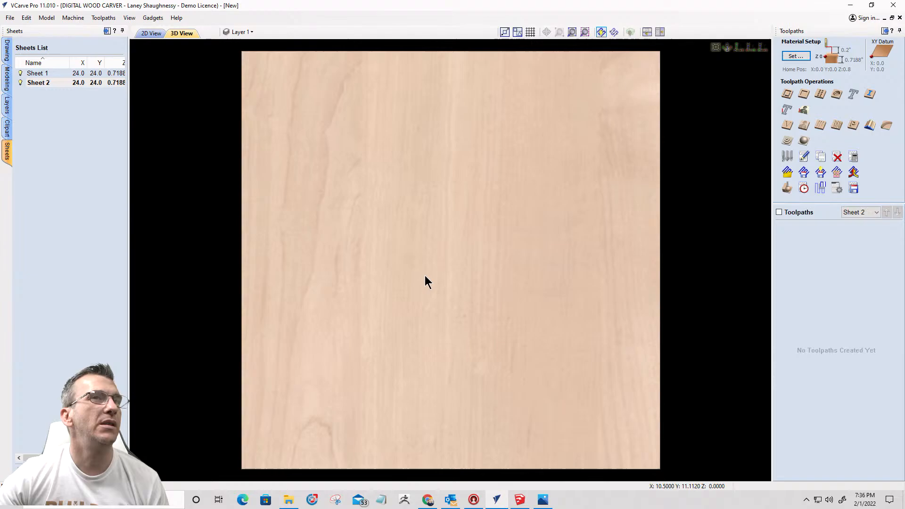
# Step: Delete Sheet 2 from the job and remove the existing rectangle from Sheet 1 in the 2D view
pyautogui.rightClick(30, 84)
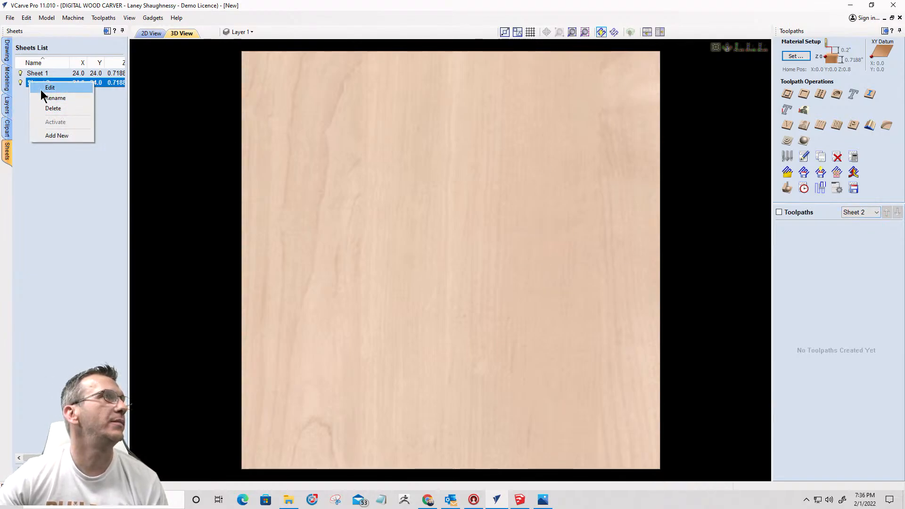
pyautogui.click(51, 108)
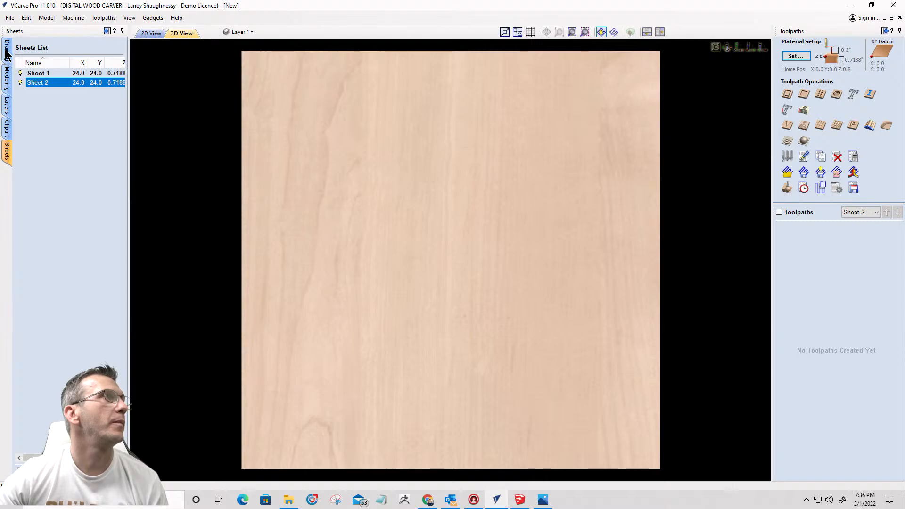
pyautogui.click(6, 50)
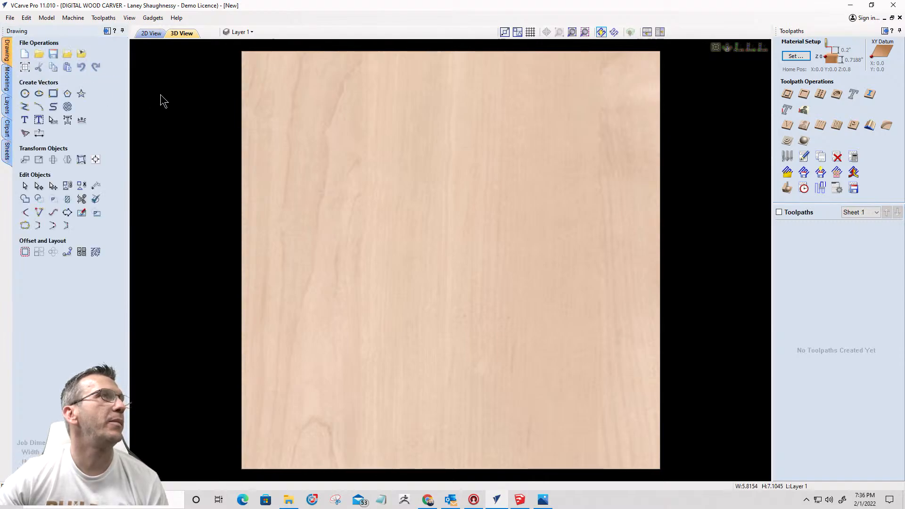
pyautogui.click(144, 36)
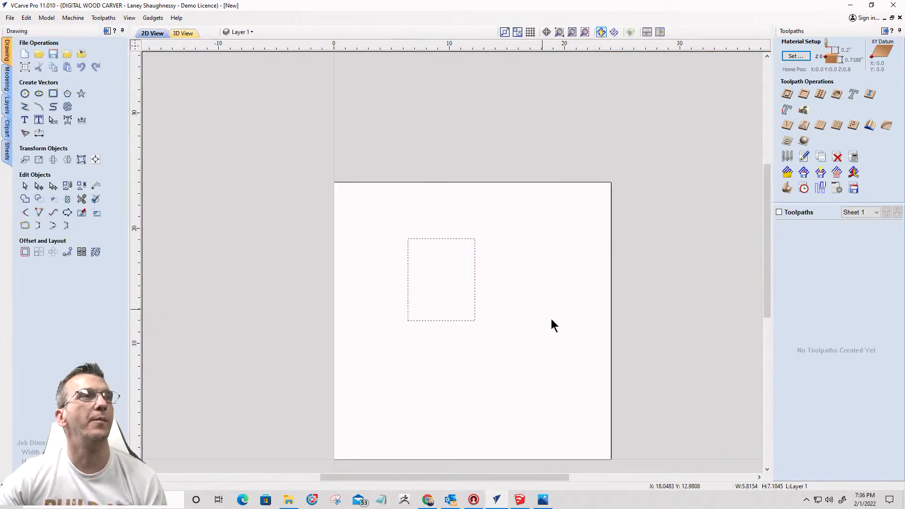
pyautogui.click(387, 206)
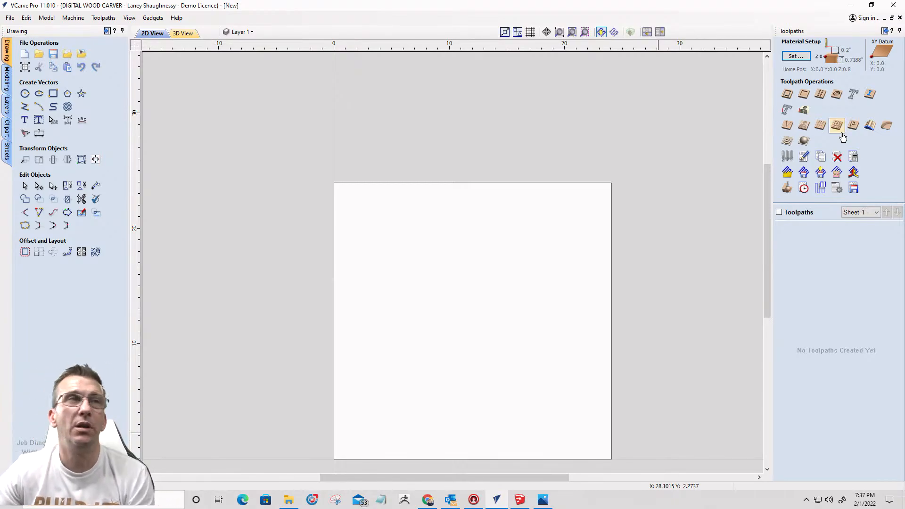
# Step: Draw a square-cornered rectangle about 16.75 by 4 inches in the upper part of the sheet
pyautogui.scroll(-2, 471, 257)
pyautogui.scroll(3, 448, 256)
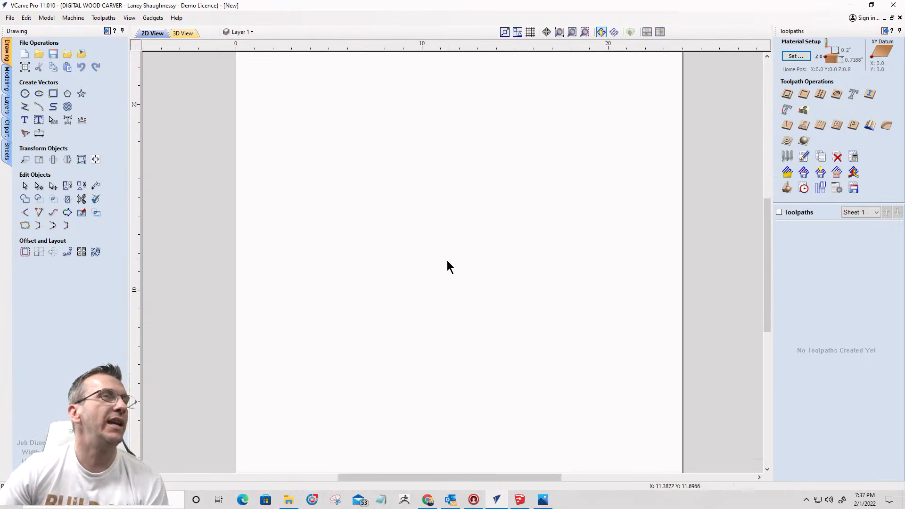
pyautogui.scroll(-2, 447, 261)
pyautogui.click(53, 93)
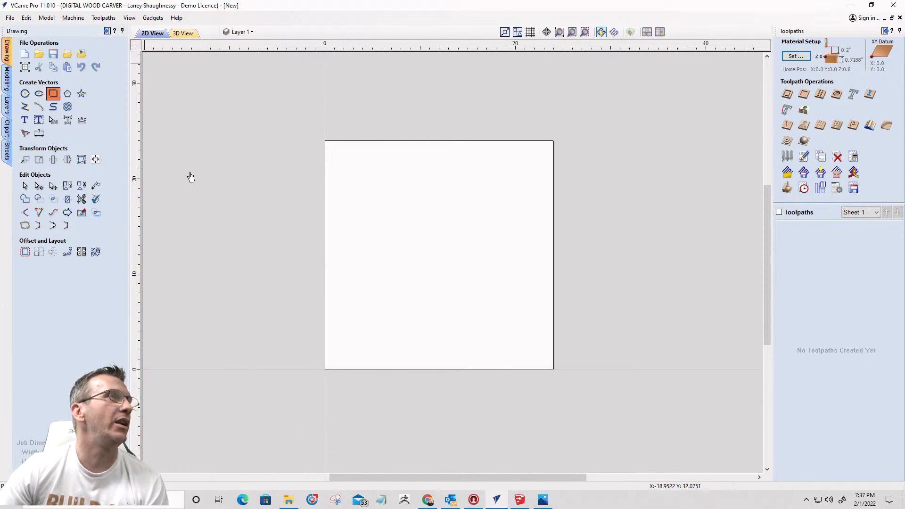
pyautogui.moveTo(362, 178)
pyautogui.mouseDown()
pyautogui.moveTo(499, 202)
pyautogui.moveTo(522, 216)
pyautogui.mouseUp()
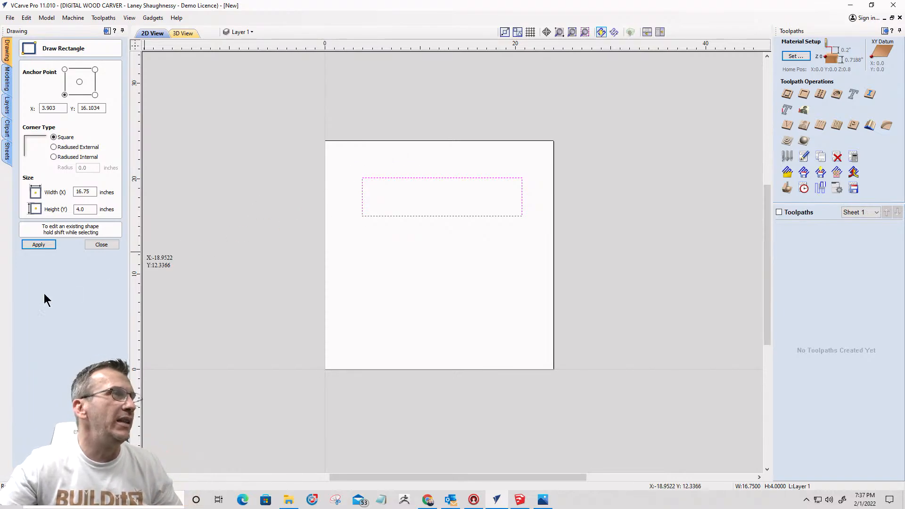
pyautogui.click(101, 245)
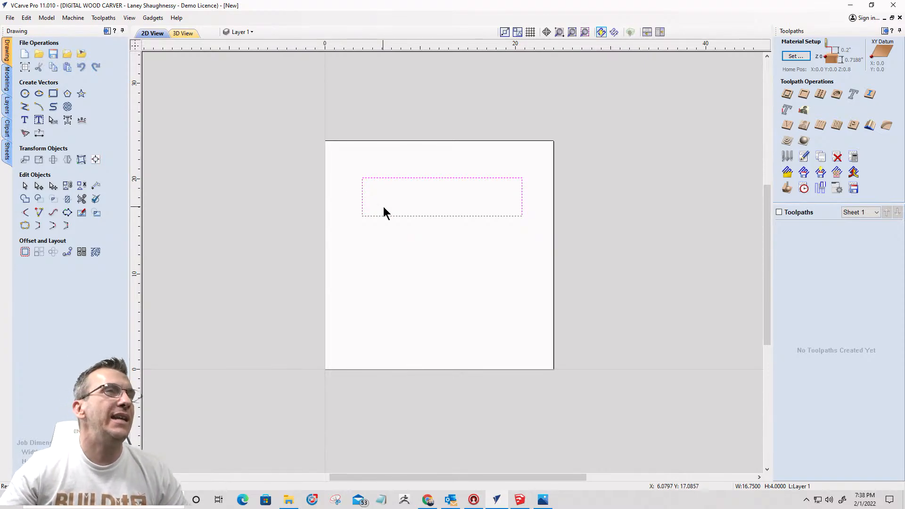
pyautogui.scroll(2, 380, 154)
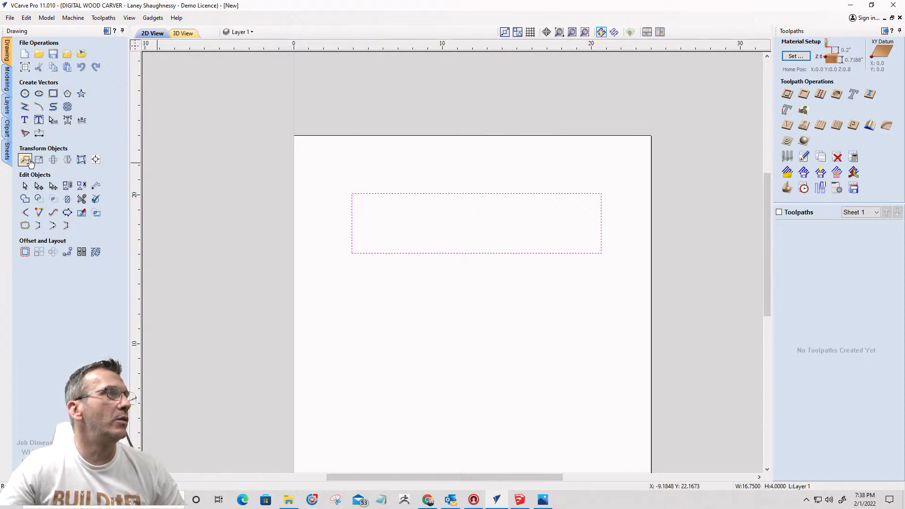
pyautogui.click(54, 94)
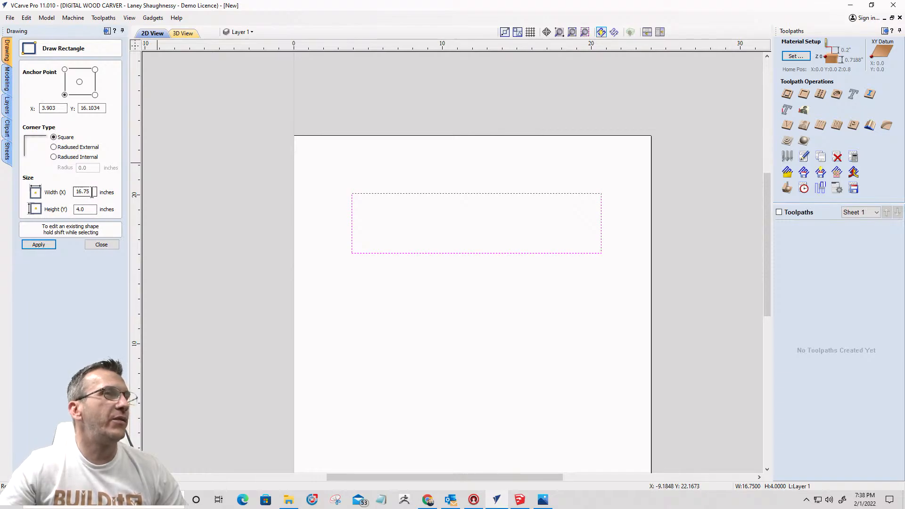
pyautogui.moveTo(93, 193); pyautogui.dragTo(60, 193)
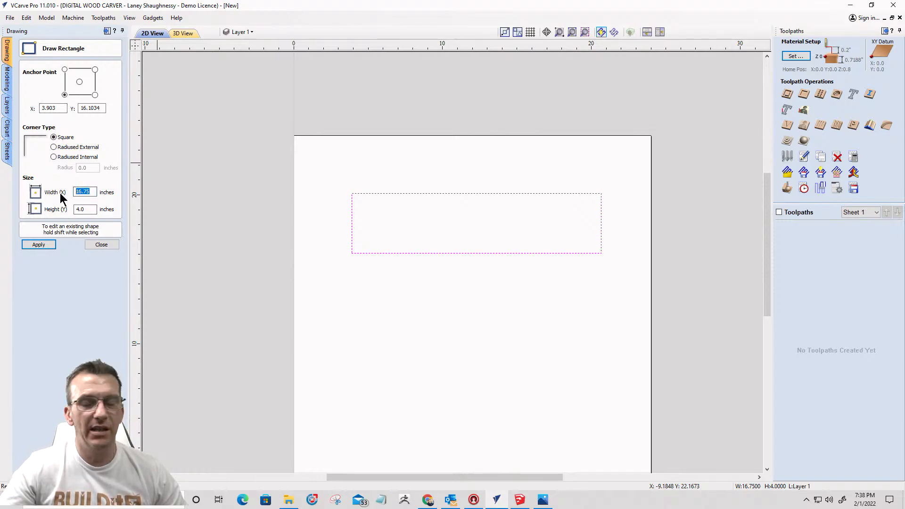
pyautogui.write('18')
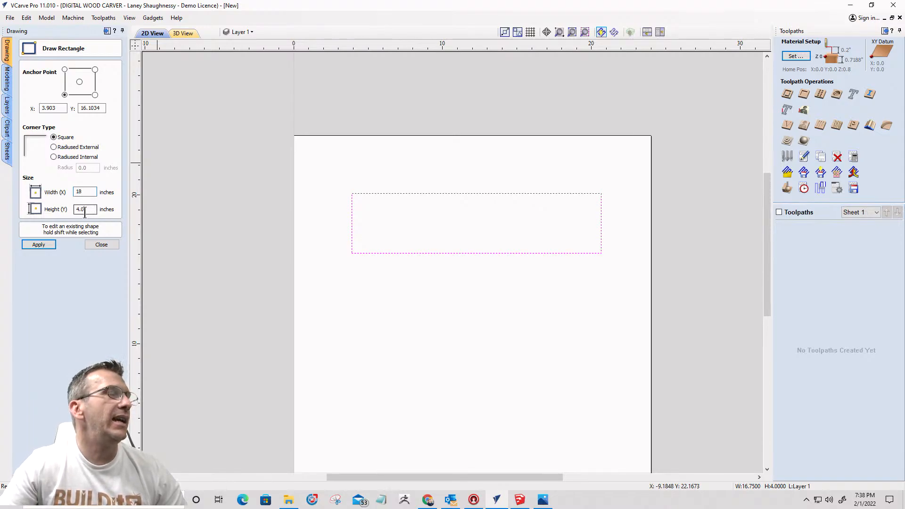
pyautogui.moveTo(85, 213); pyautogui.dragTo(64, 213)
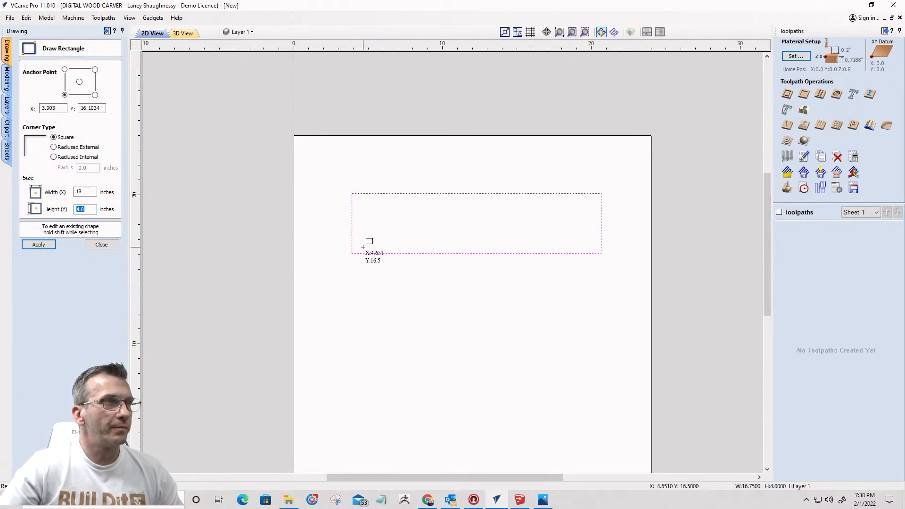
pyautogui.scroll(2, 350, 256)
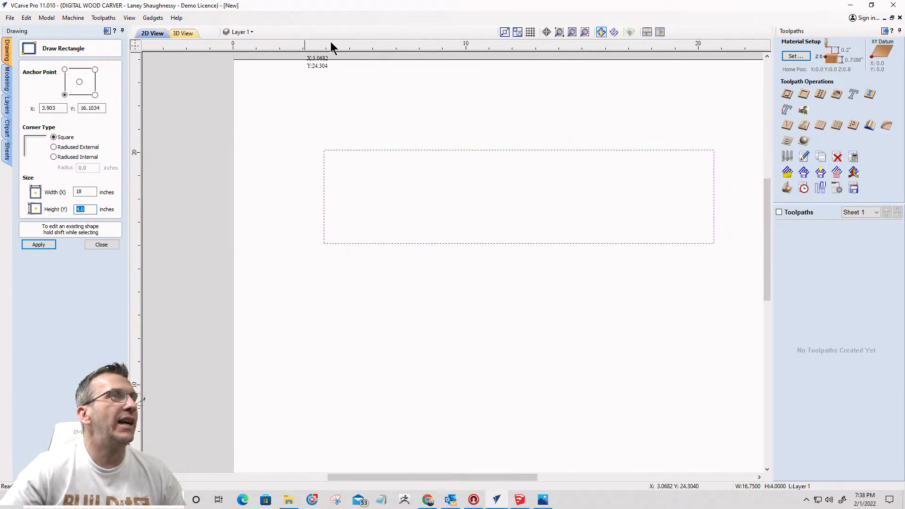
pyautogui.click(97, 245)
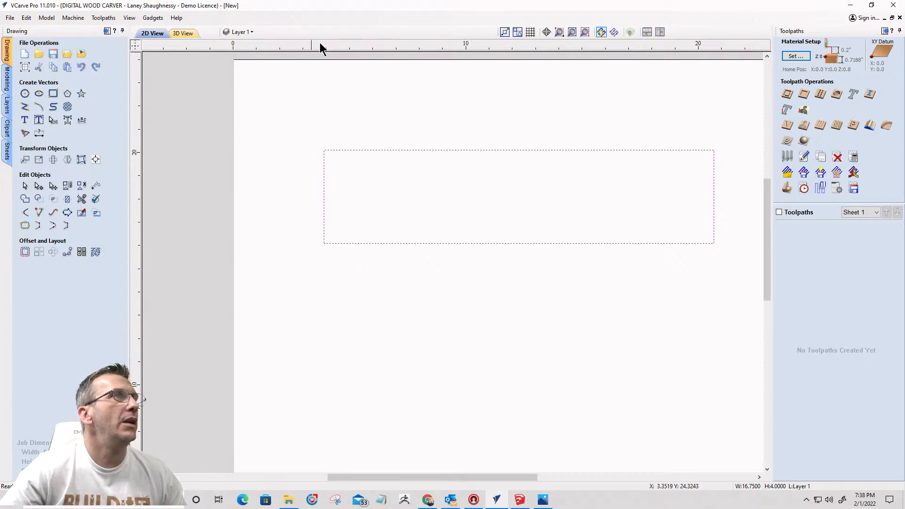
# Step: Add a horizontal guide across the rectangle's lower part and scale the rectangle to 18 inches wide with its proportions linked
pyautogui.moveTo(320, 45); pyautogui.dragTo(327, 220)
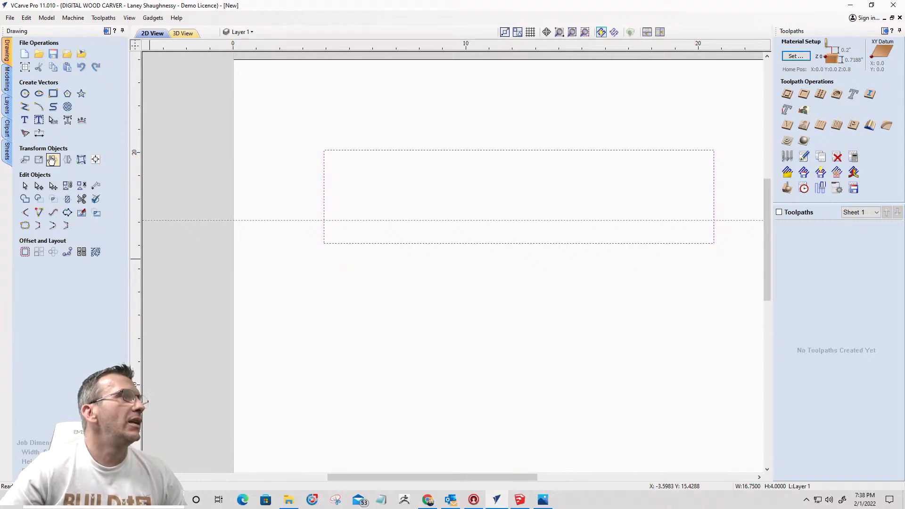
pyautogui.click(39, 160)
pyautogui.moveTo(70, 184); pyautogui.dragTo(46, 185)
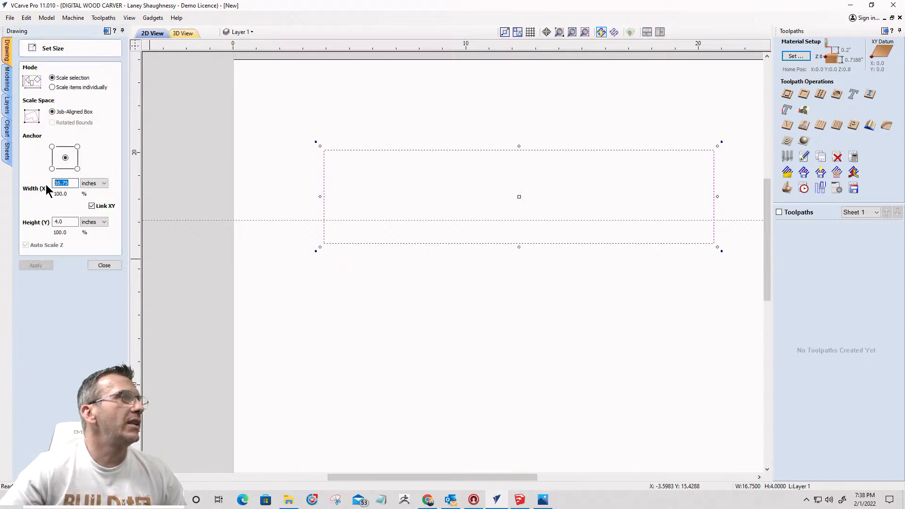
pyautogui.write('18')
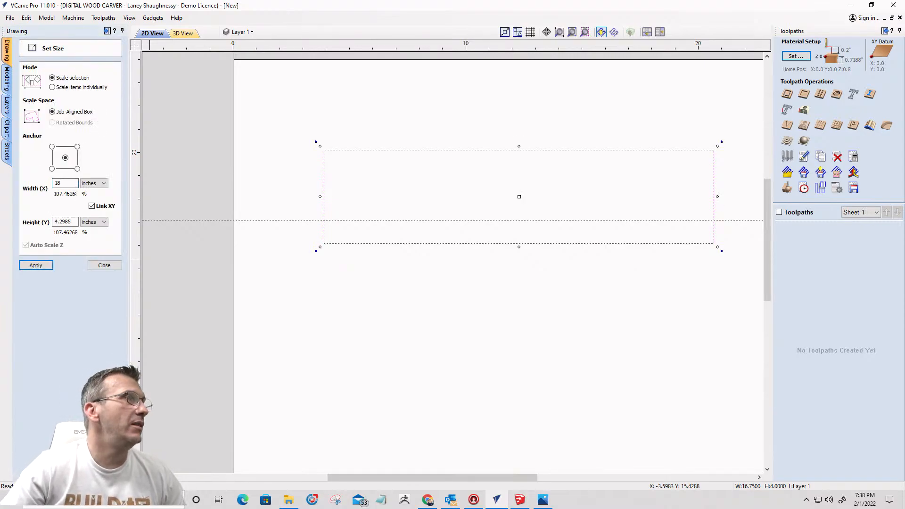
pyautogui.click(36, 265)
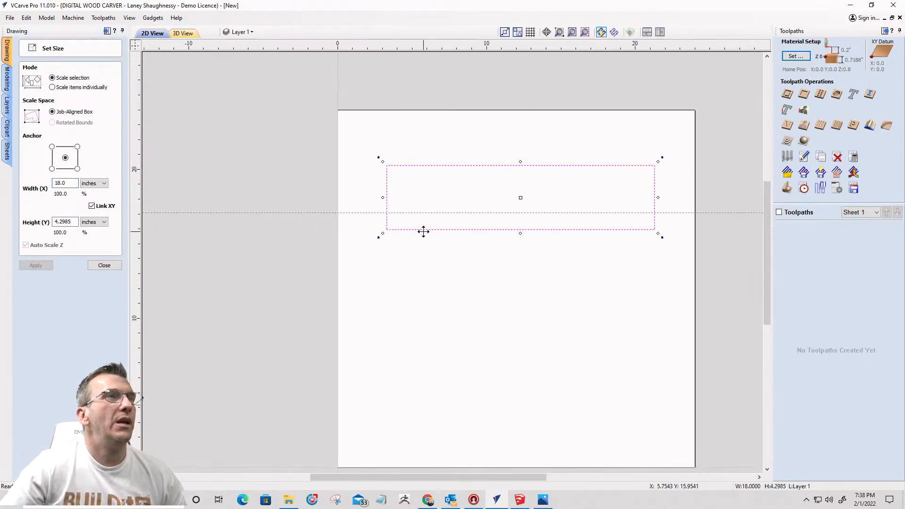
# Step: Move the horizontal guide onto the rectangle's bottom edge and create one parallel guide offset 0.5 inches relative to it
pyautogui.scroll(2, 422, 232)
pyautogui.moveTo(364, 201); pyautogui.dragTo(366, 229)
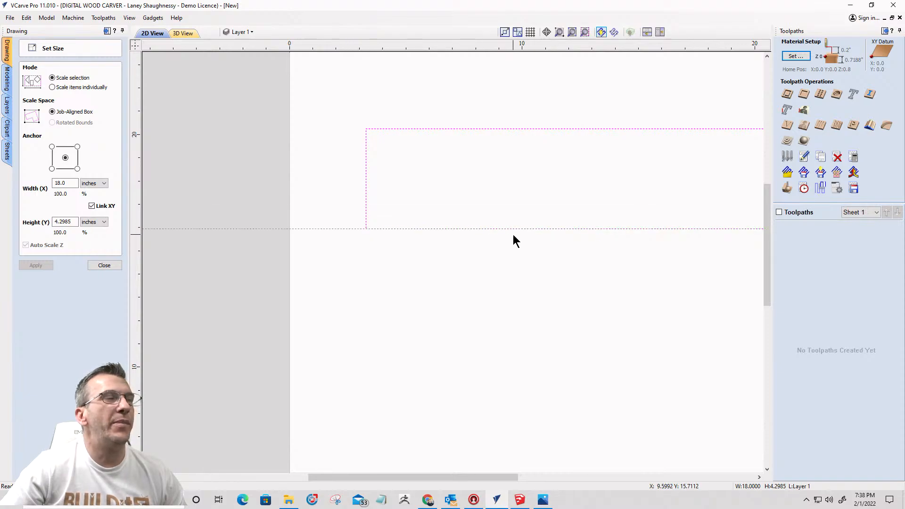
pyautogui.doubleClick(342, 230)
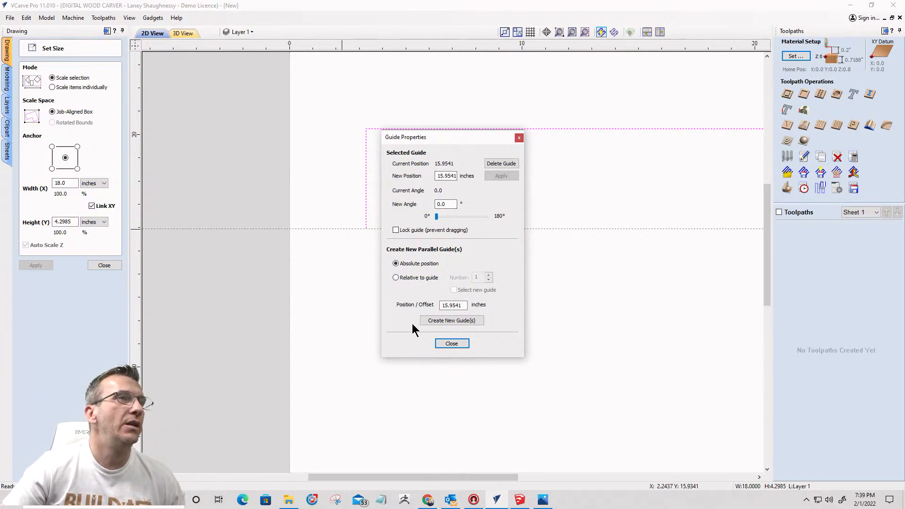
pyautogui.click(396, 278)
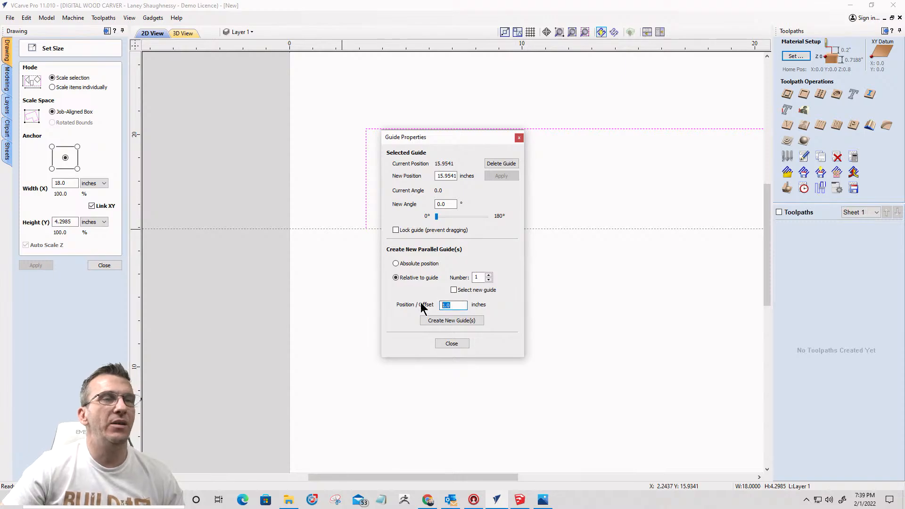
pyautogui.doubleClick(453, 305)
pyautogui.write('0.5')
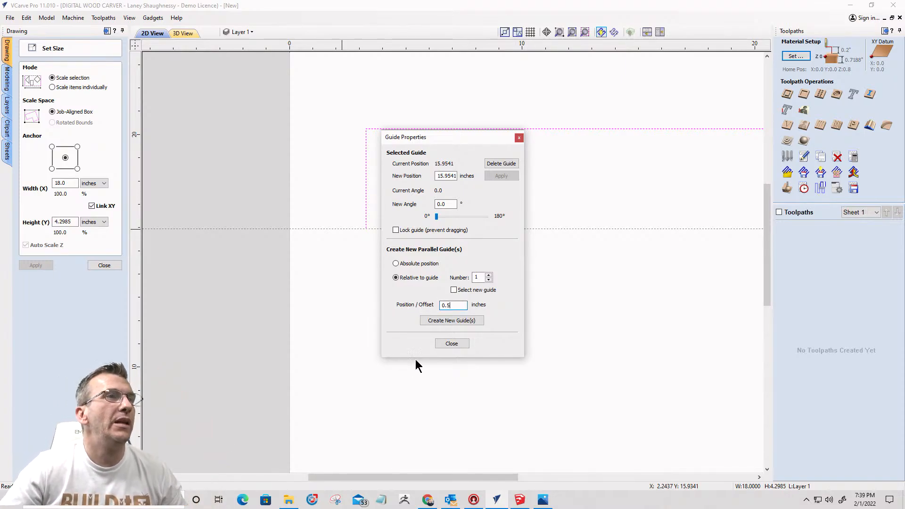
pyautogui.click(444, 322)
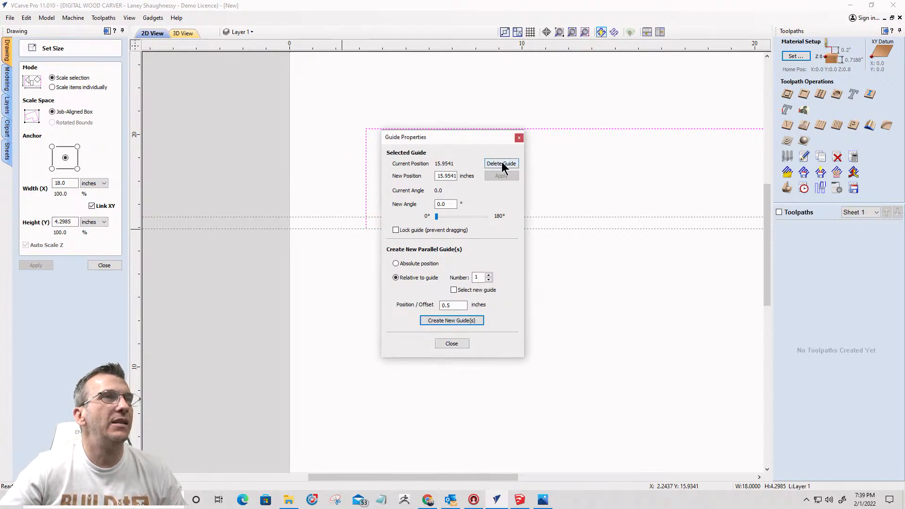
# Step: Rotate the upper horizontal guide, the one crossing inside the rectangle, to an angle of 15 degrees
pyautogui.click(519, 138)
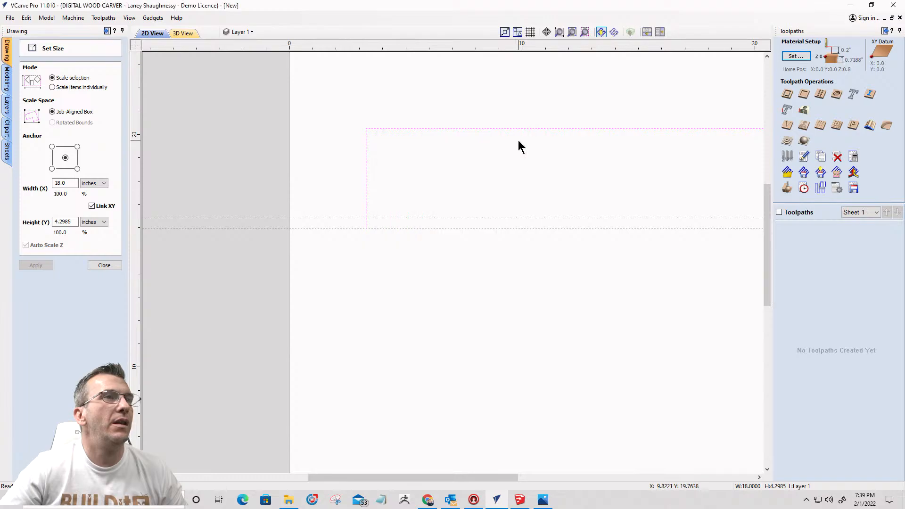
pyautogui.click(360, 218)
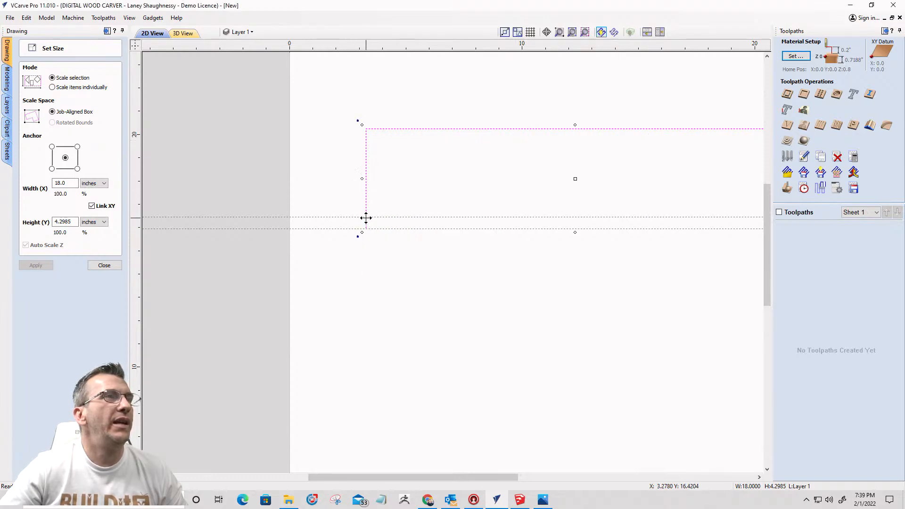
pyautogui.doubleClick(349, 217)
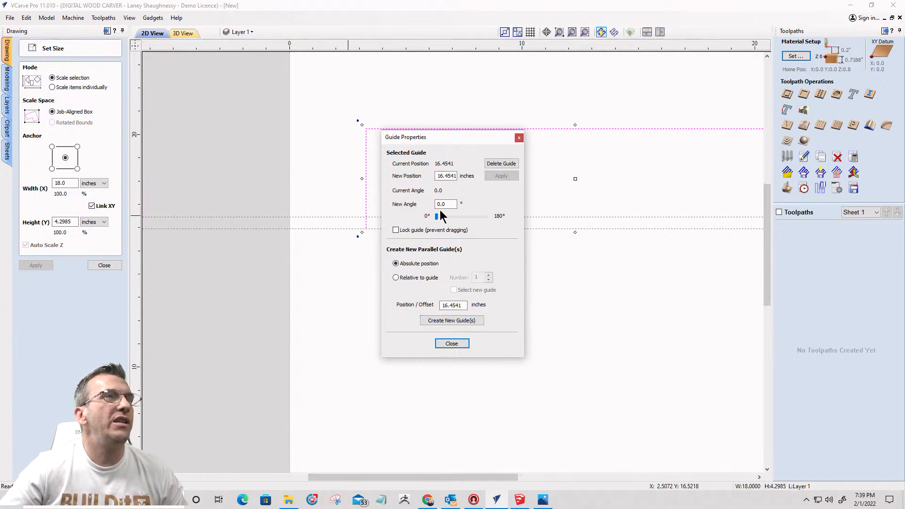
pyautogui.moveTo(449, 204); pyautogui.dragTo(421, 207)
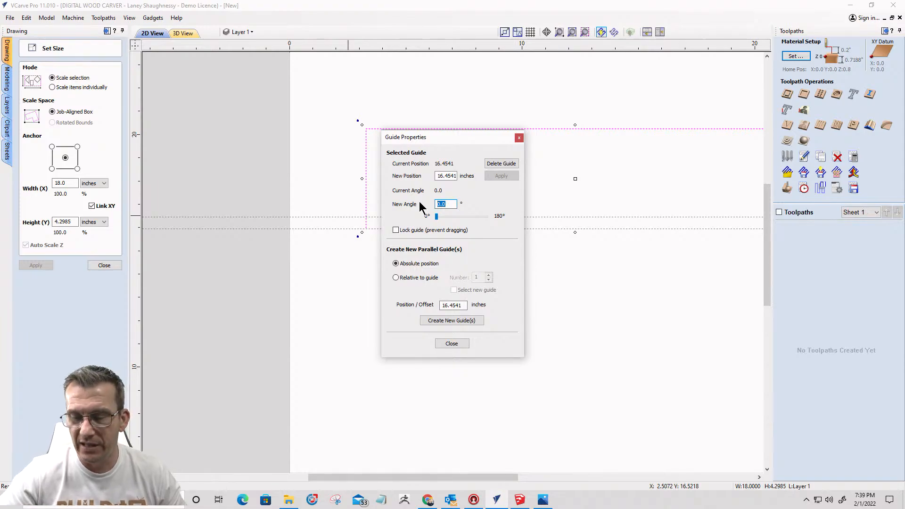
pyautogui.write('15')
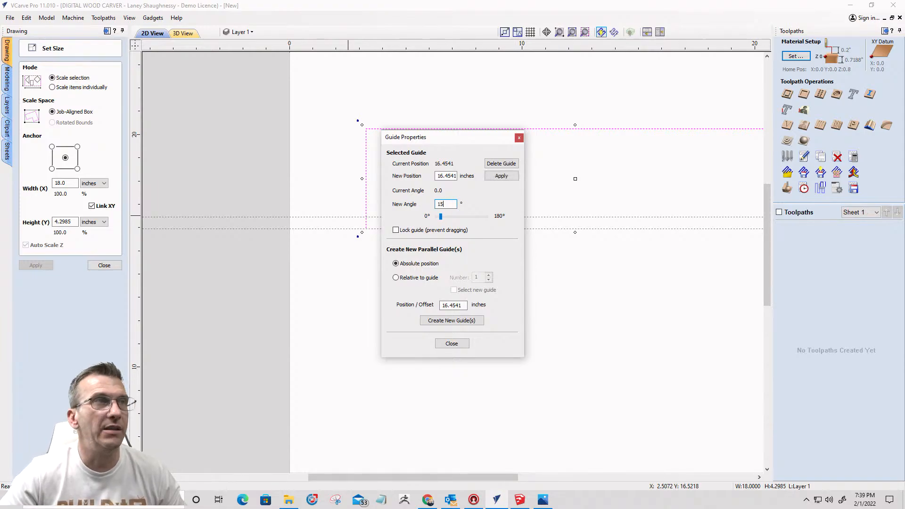
pyautogui.click(496, 176)
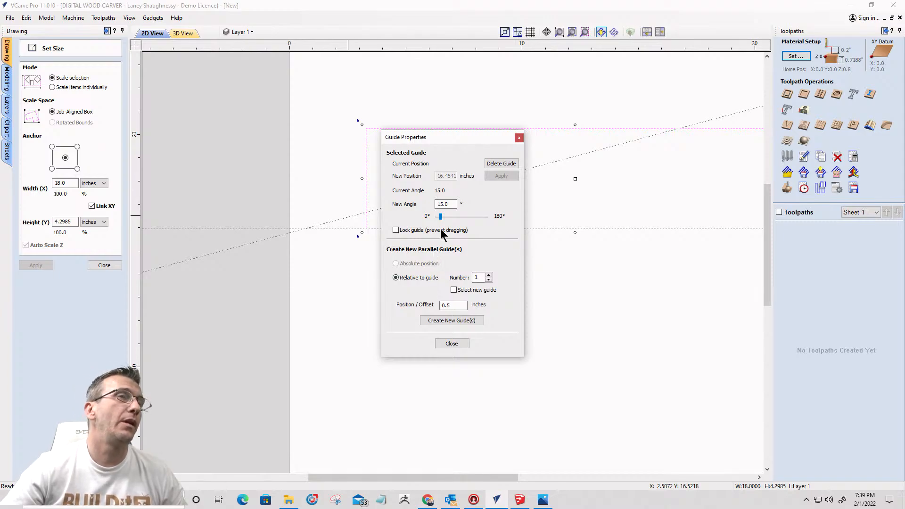
pyautogui.click(463, 219)
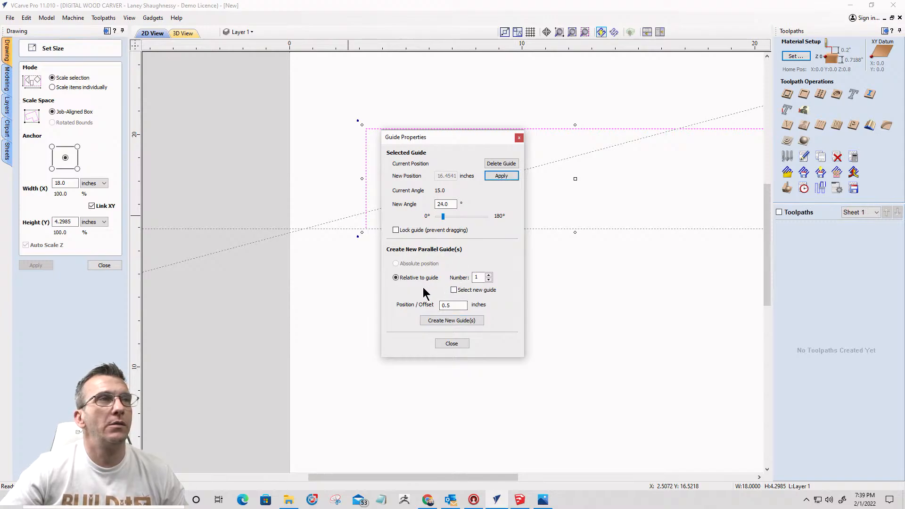
pyautogui.click(452, 343)
# Step: Stretch the rectangle's top edge upward until its upper-right corner meets the angled guide, and finish the Set Size command
pyautogui.scroll(-3, 444, 278)
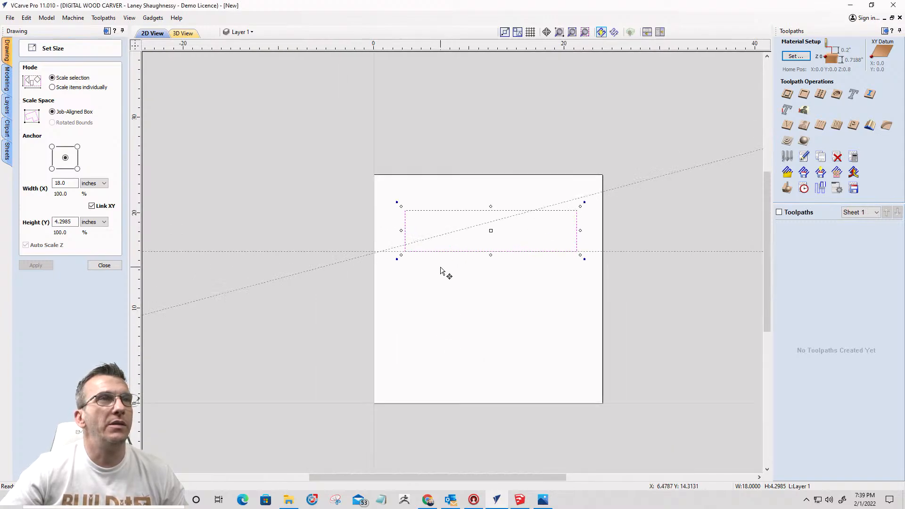
pyautogui.scroll(1, 441, 268)
pyautogui.scroll(-1, 440, 268)
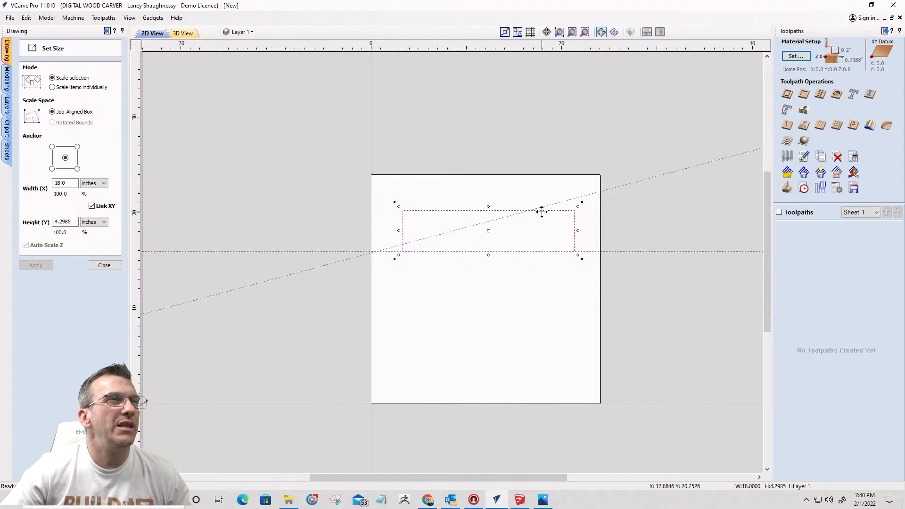
pyautogui.moveTo(488, 210); pyautogui.dragTo(488, 198)
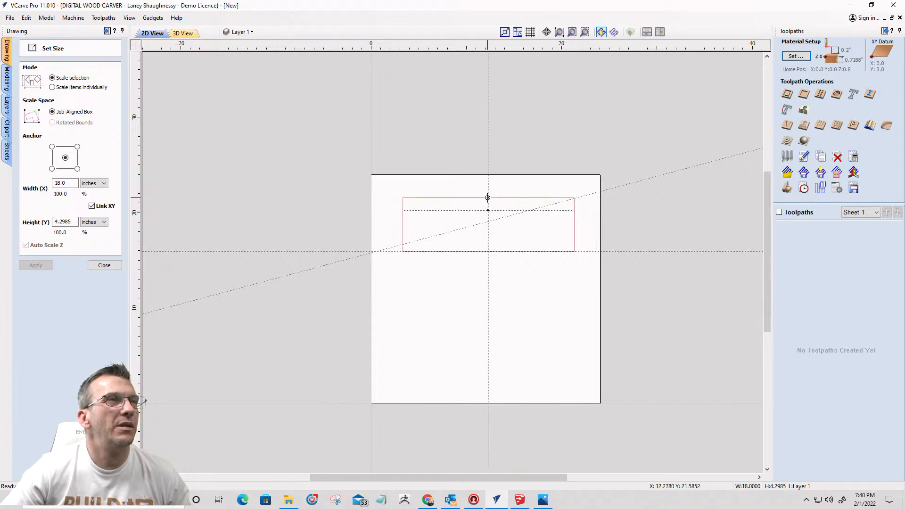
pyautogui.moveTo(488, 198); pyautogui.dragTo(489, 197)
pyautogui.click(490, 185)
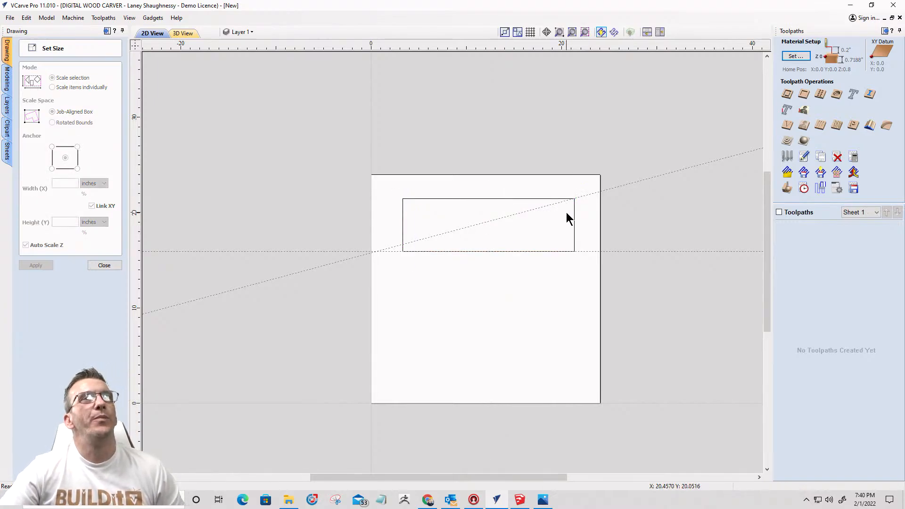
pyautogui.scroll(5, 568, 218)
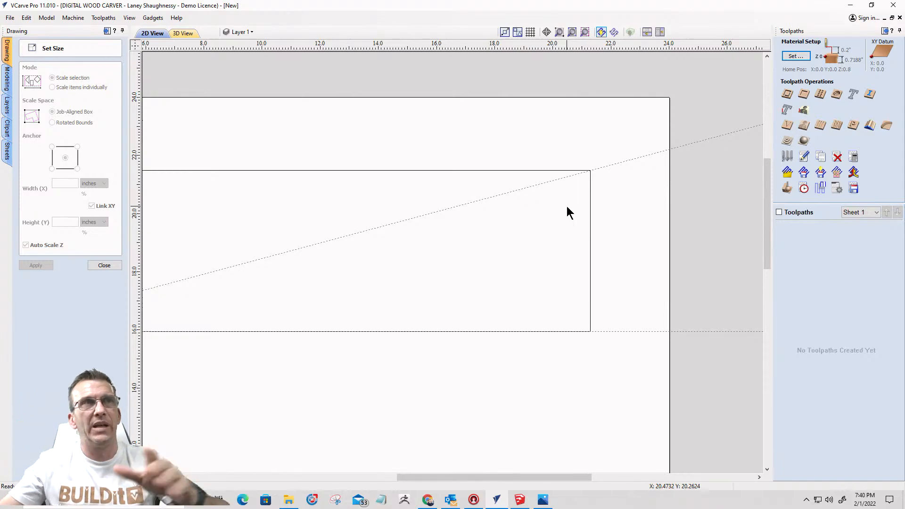
pyautogui.scroll(-4, 605, 206)
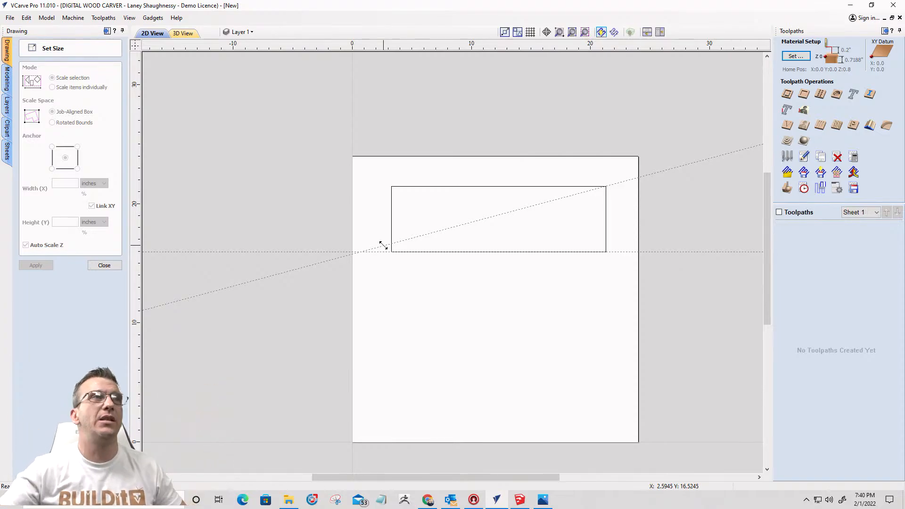
pyautogui.click(93, 264)
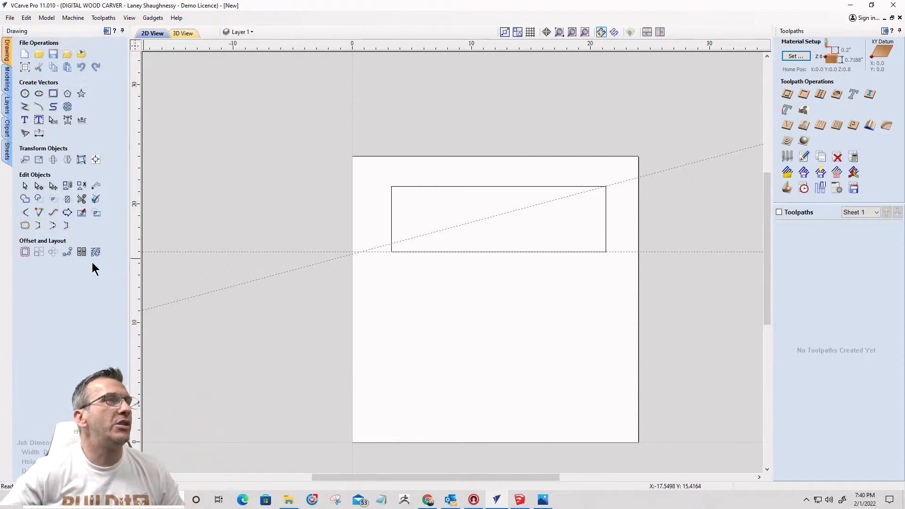
# Step: Draw a square-cornered rectangle 18 inches wide and 1 inch high along the top edge of the large rectangle
pyautogui.scroll(1, 391, 245)
pyautogui.scroll(4, 390, 244)
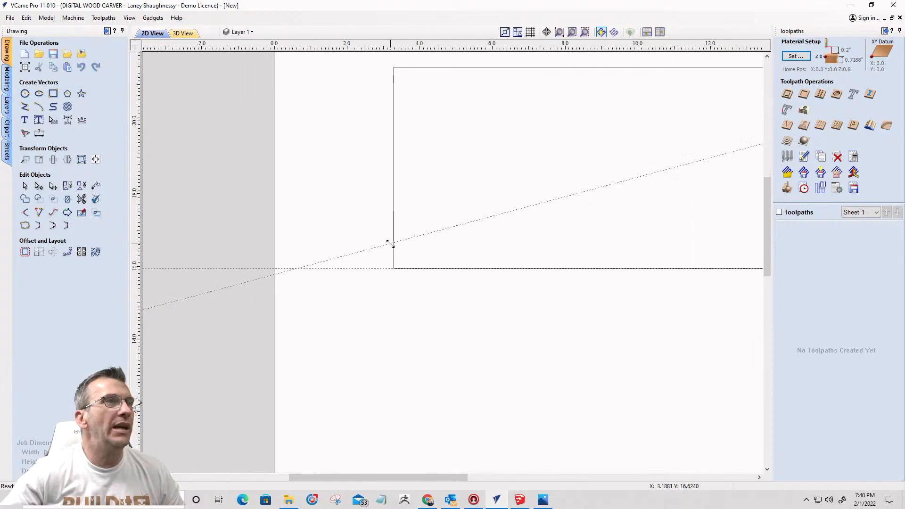
pyautogui.scroll(-3, 390, 244)
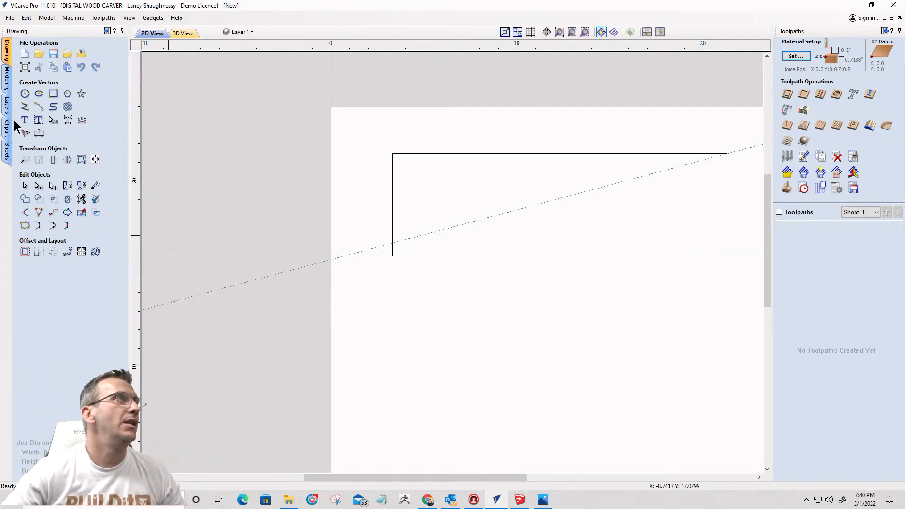
pyautogui.click(54, 94)
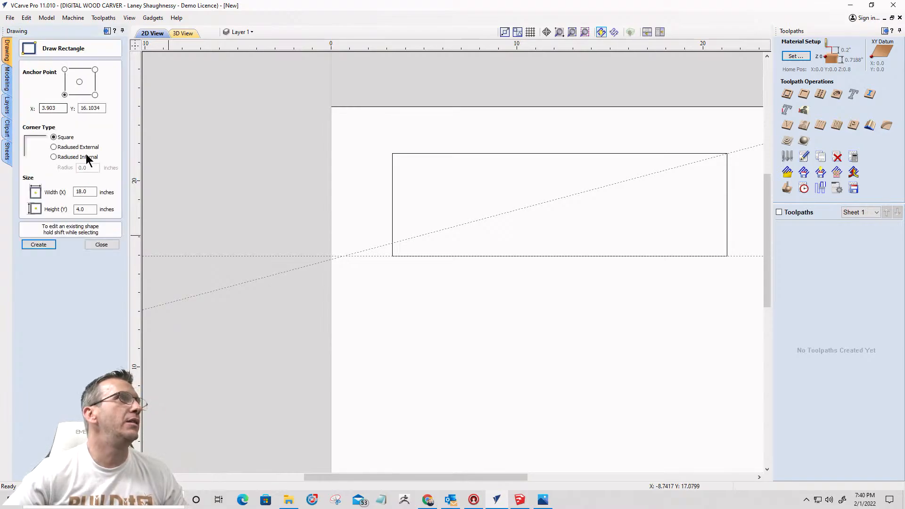
pyautogui.scroll(-2, 243, 218)
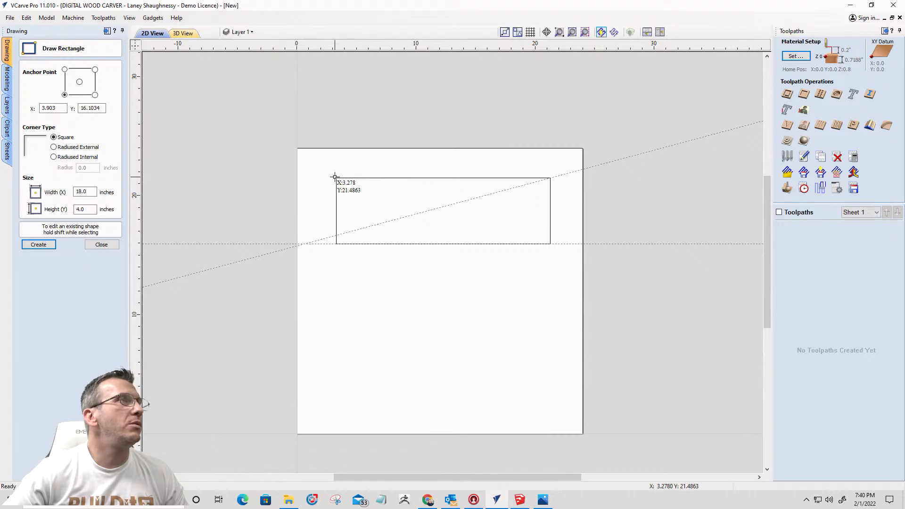
pyautogui.moveTo(335, 177)
pyautogui.mouseDown()
pyautogui.moveTo(428, 158)
pyautogui.moveTo(550, 163)
pyautogui.mouseUp()
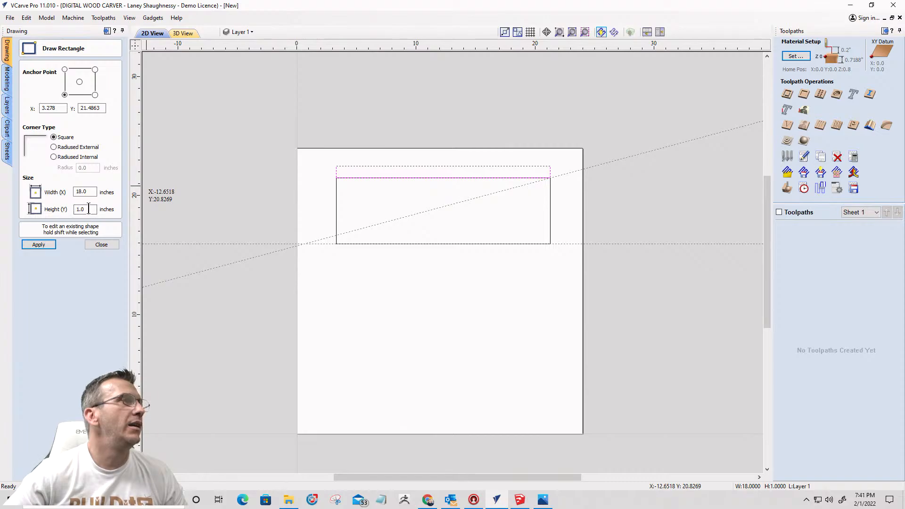
# Step: Set the new thin rectangle's height to 0.75 inches and finish the rectangle command
pyautogui.moveTo(89, 209); pyautogui.dragTo(73, 208)
pyautogui.write('.75')
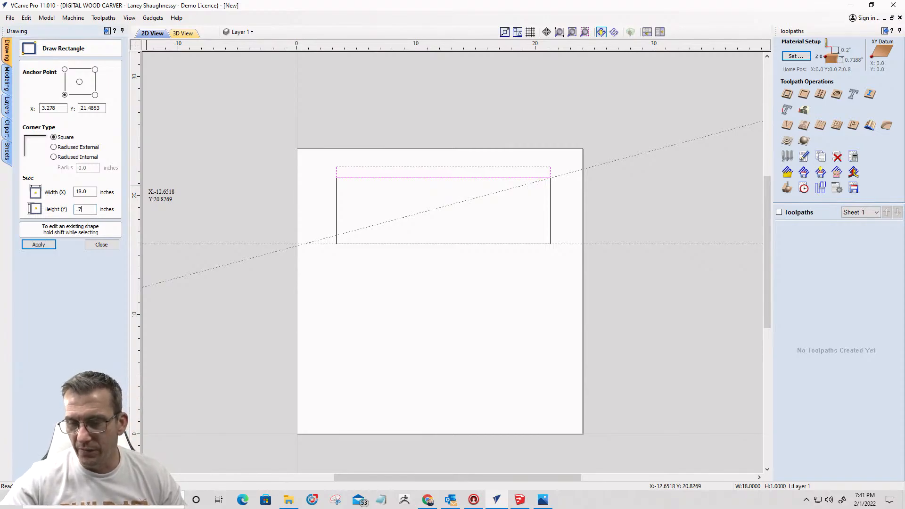
pyautogui.click(46, 246)
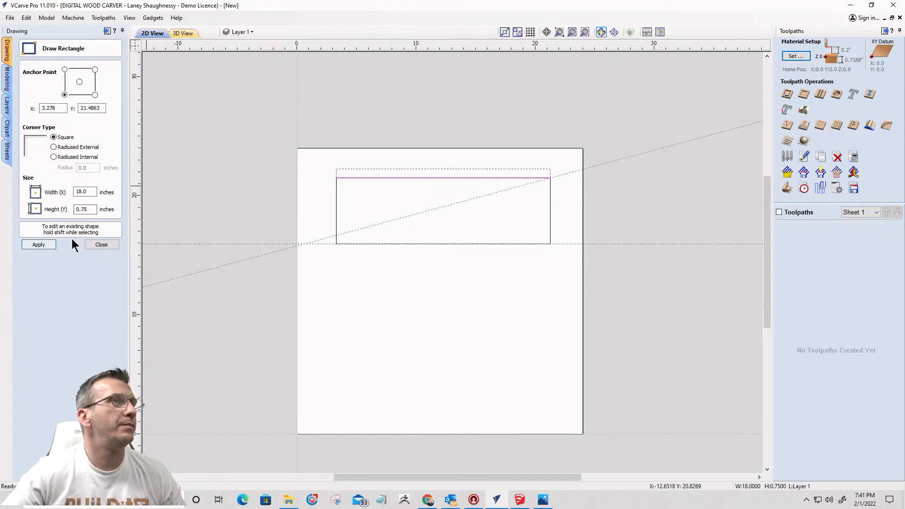
pyautogui.click(100, 245)
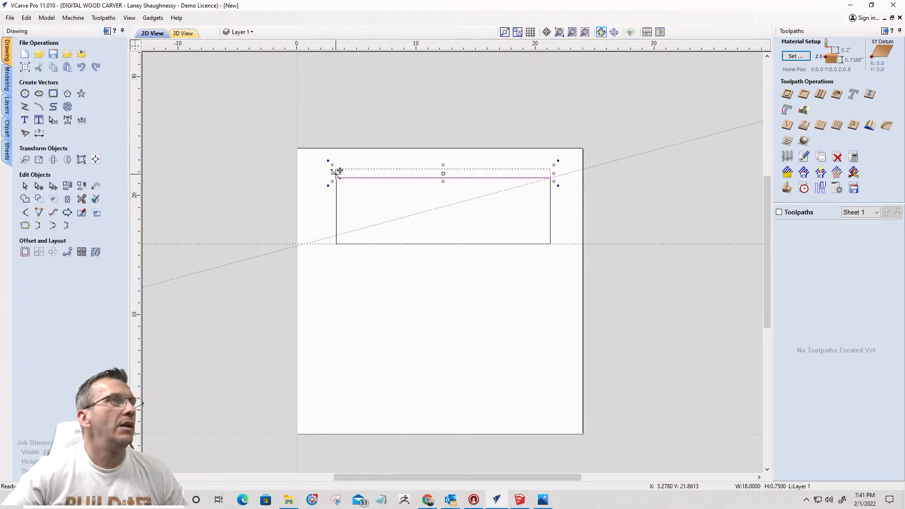
# Step: Move the thin rectangle so its lower-left corner sits where the angled guide crosses the large rectangle's left edge
pyautogui.moveTo(336, 178); pyautogui.dragTo(335, 235)
pyautogui.scroll(10, 330, 250)
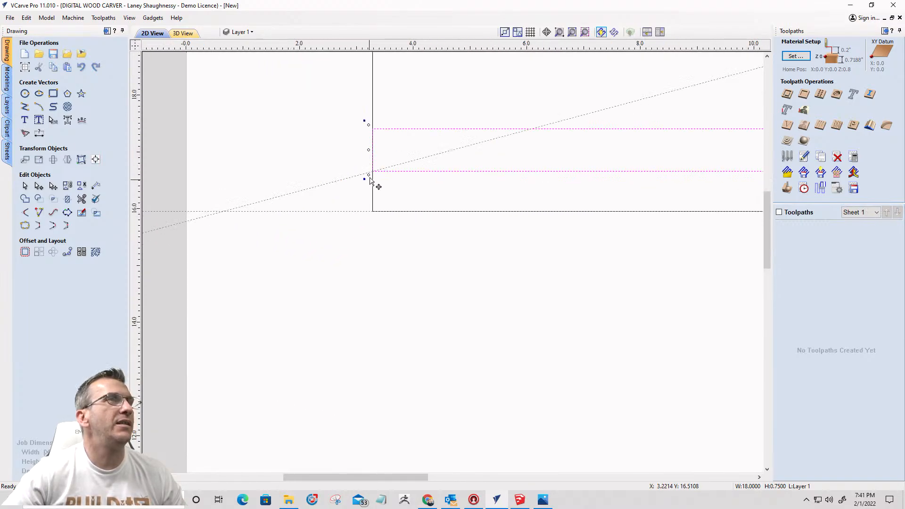
pyautogui.scroll(-10, 371, 167)
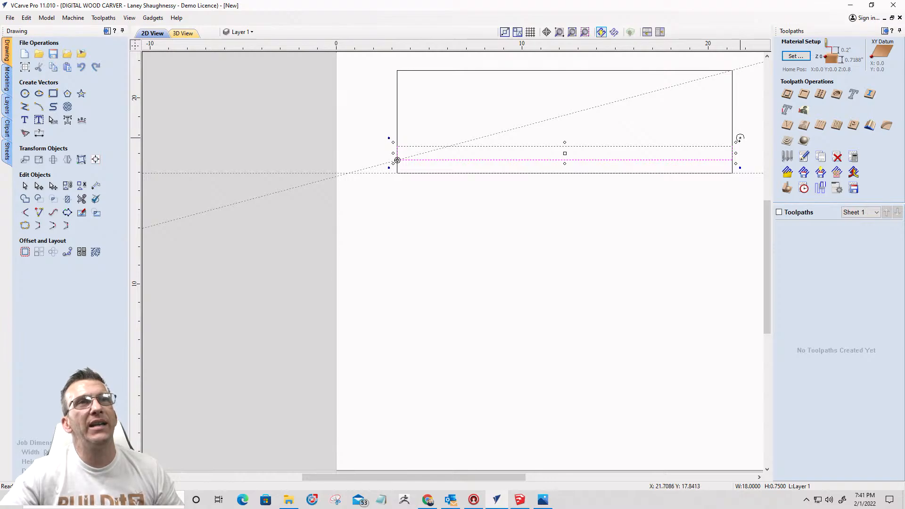
# Step: Undo a trial freehand rotation and rotate the thin rectangle by a relative 15 degrees about its lower-left corner
pyautogui.moveTo(739, 138); pyautogui.dragTo(711, 143)
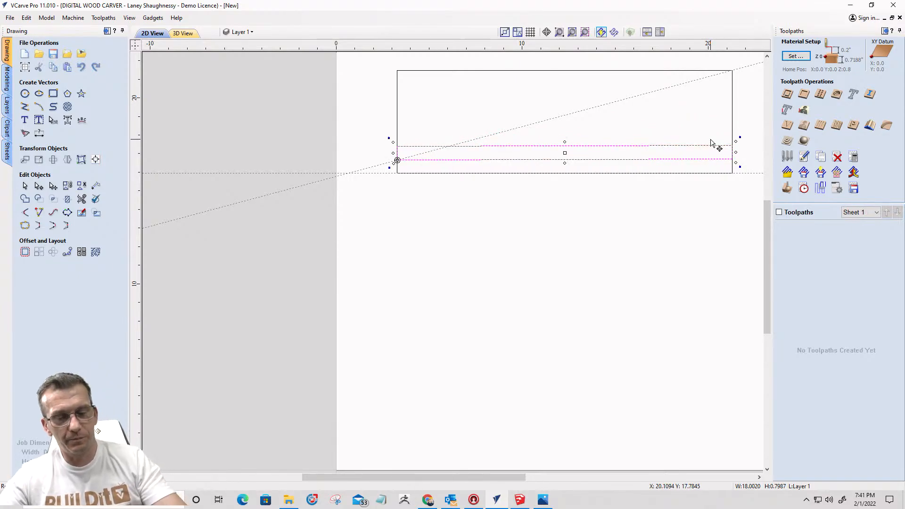
pyautogui.hotkey('ctrl', 'z')
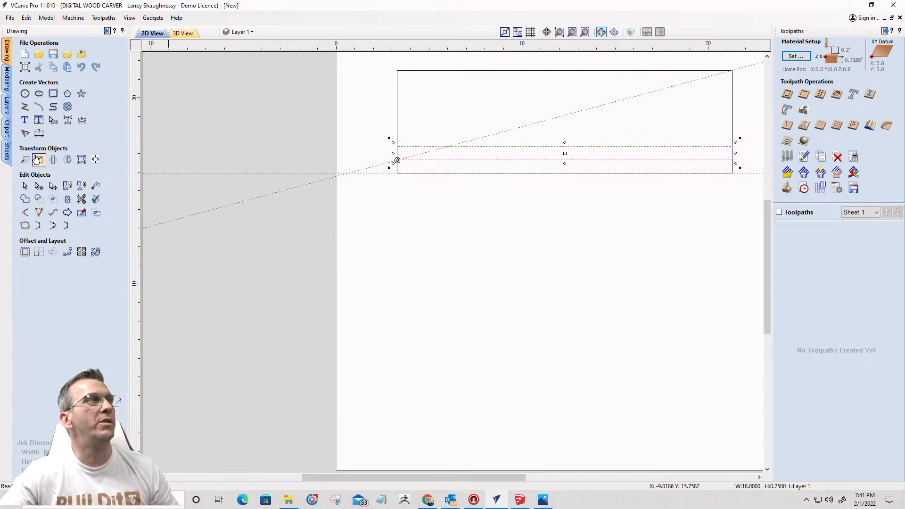
pyautogui.click(53, 159)
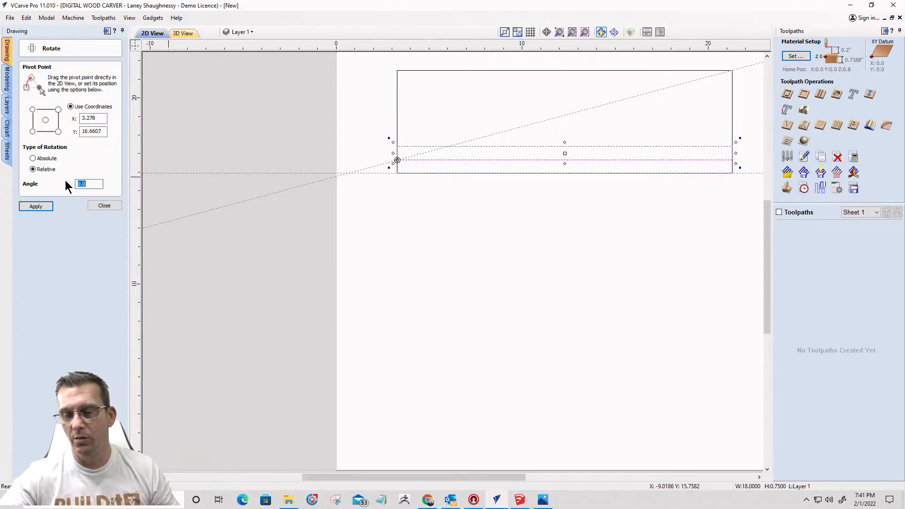
pyautogui.write('15')
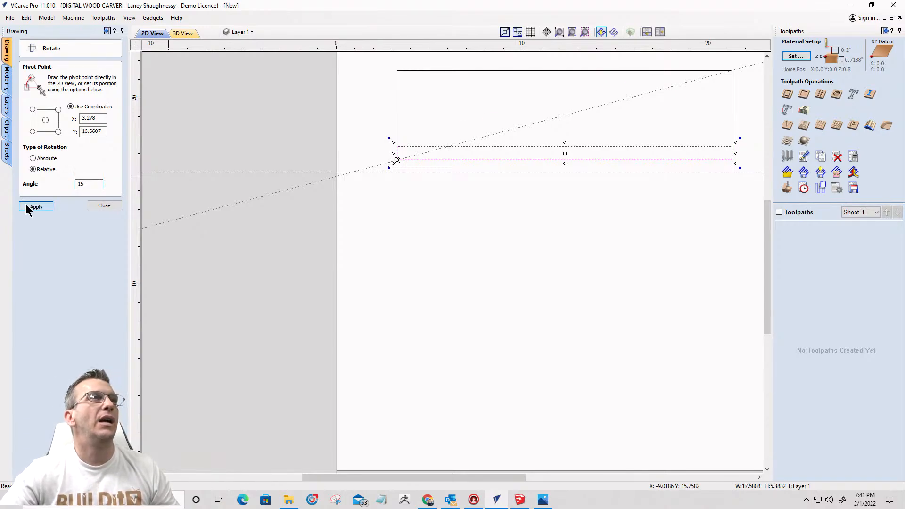
pyautogui.click(31, 206)
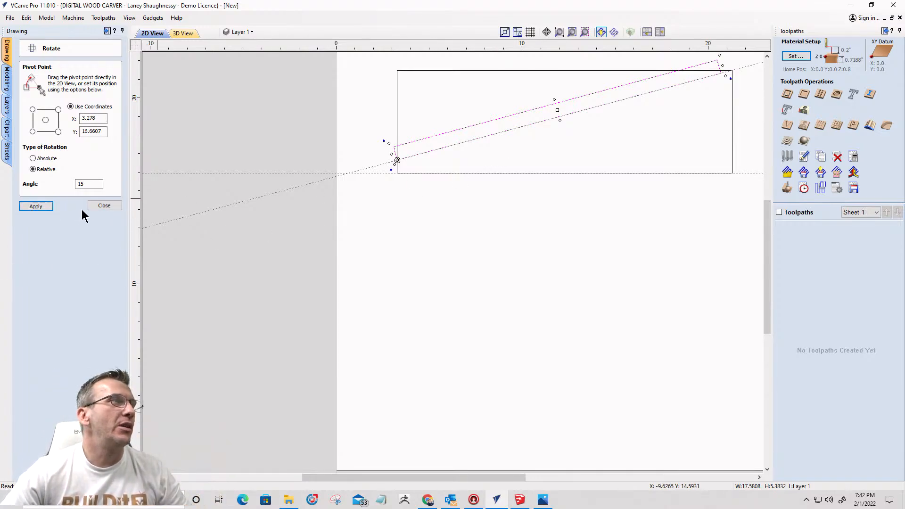
pyautogui.click(104, 206)
# Step: Stretch the angled rectangle's right end along the guide to the large rectangle's upper-right corner and deselect it
pyautogui.scroll(-3, 474, 145)
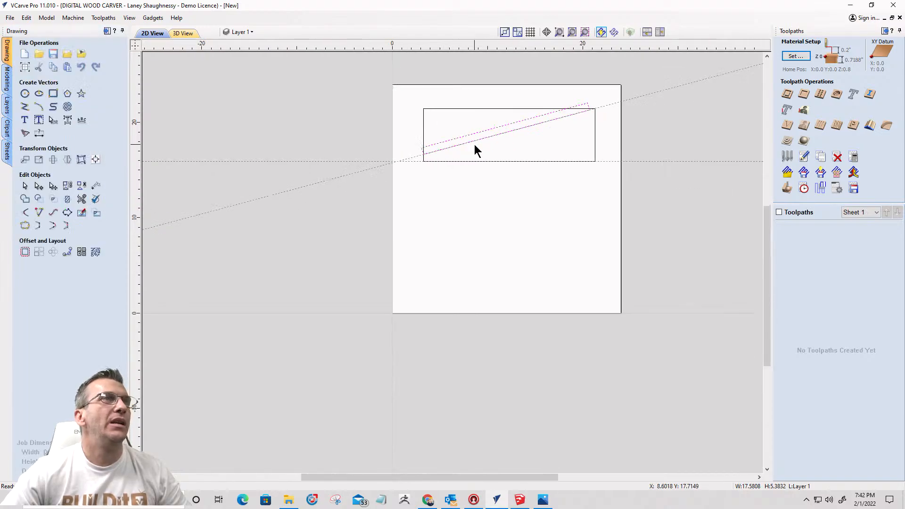
pyautogui.scroll(6, 584, 92)
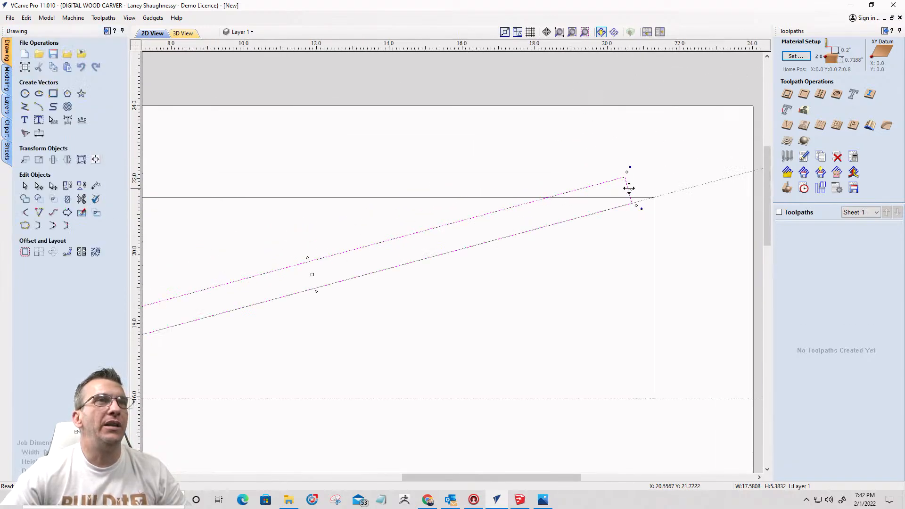
pyautogui.moveTo(632, 189); pyautogui.dragTo(654, 198)
pyautogui.scroll(-3, 693, 202)
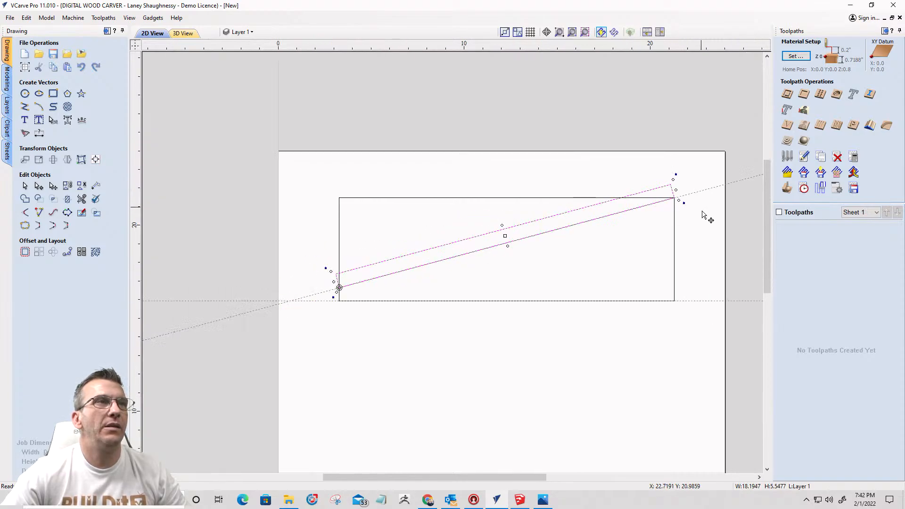
pyautogui.scroll(-1, 428, 302)
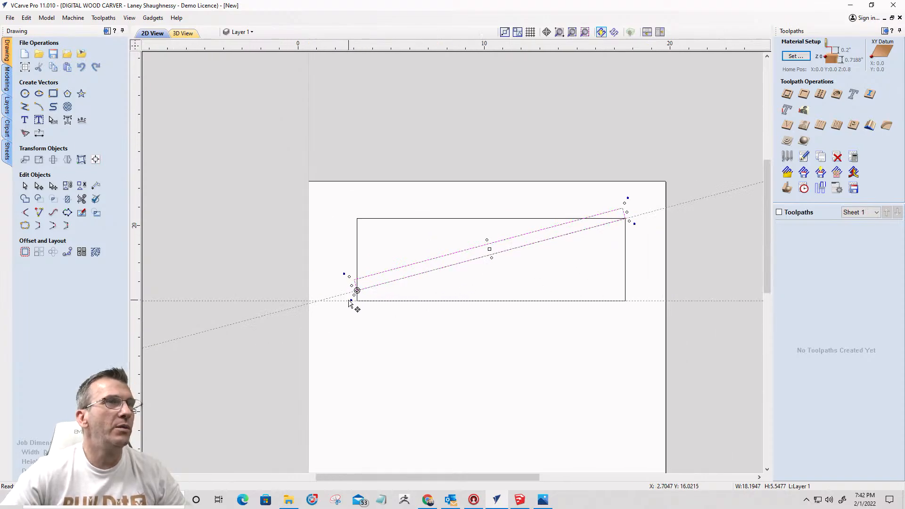
pyautogui.scroll(1, 349, 303)
pyautogui.click(325, 245)
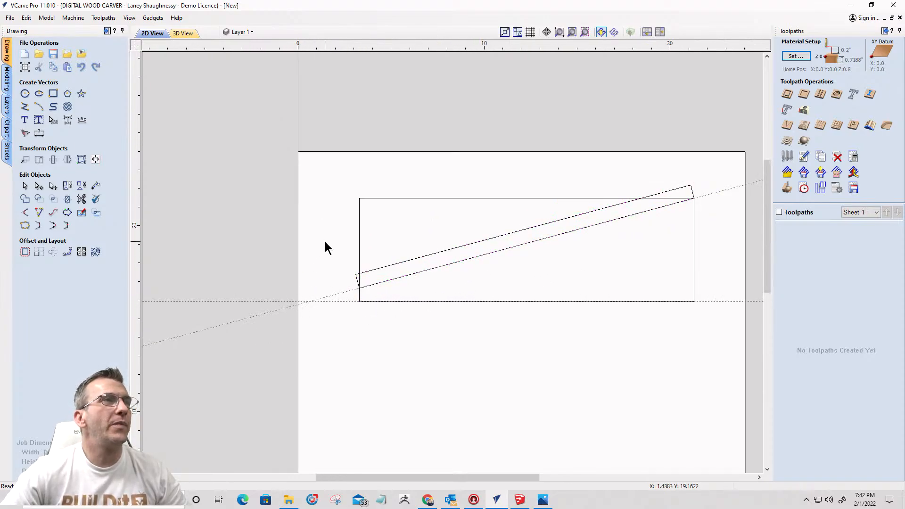
pyautogui.scroll(2, 430, 267)
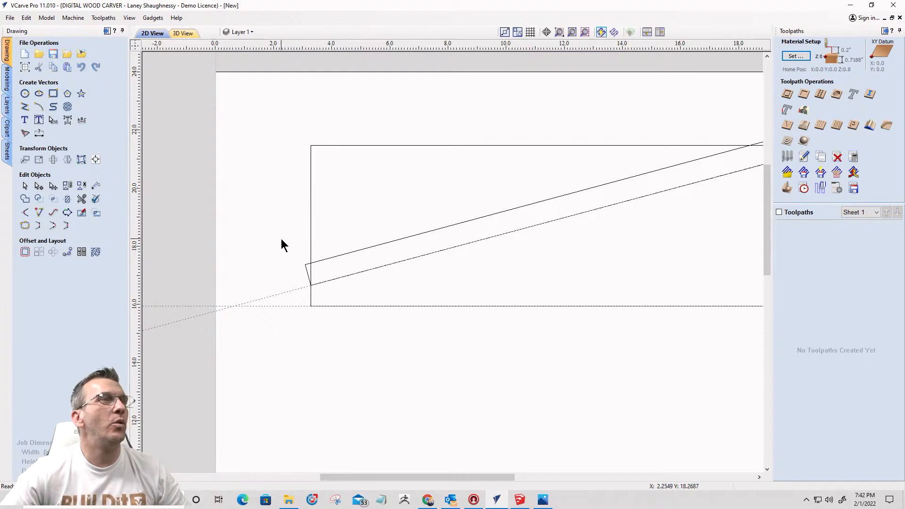
# Step: Node-edit the large rectangle, moving its upper-left corner down to the thin rectangle's lower-left corner on the angled guide
pyautogui.scroll(-2, 280, 238)
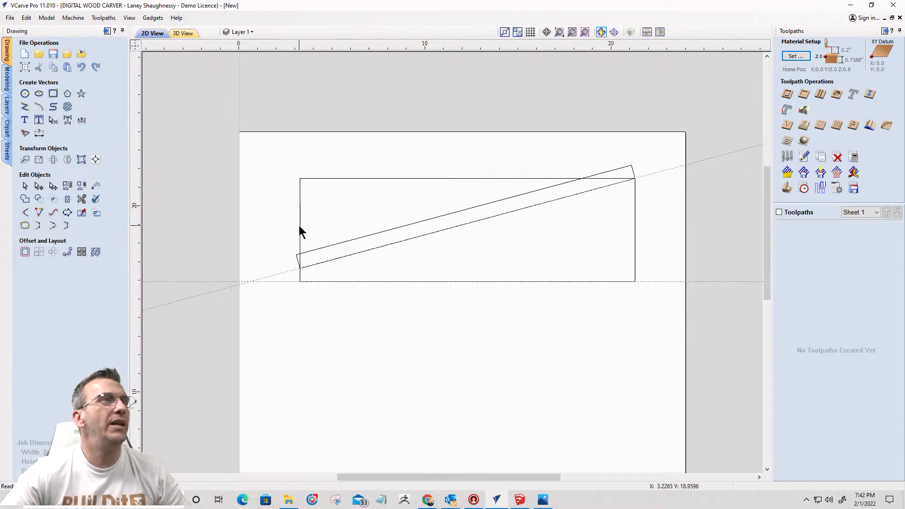
pyautogui.click(300, 229)
pyautogui.scroll(2, 299, 229)
pyautogui.scroll(-2, 308, 151)
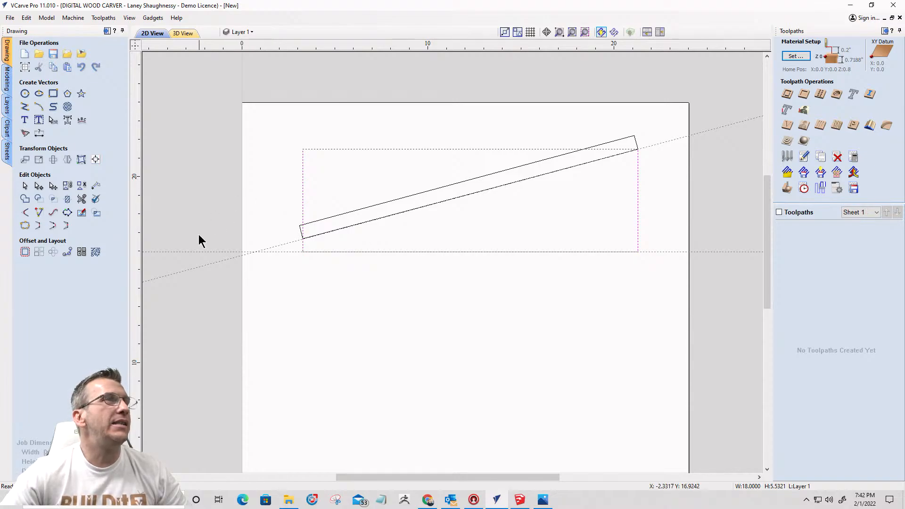
pyautogui.scroll(2, 321, 250)
pyautogui.scroll(-1, 321, 250)
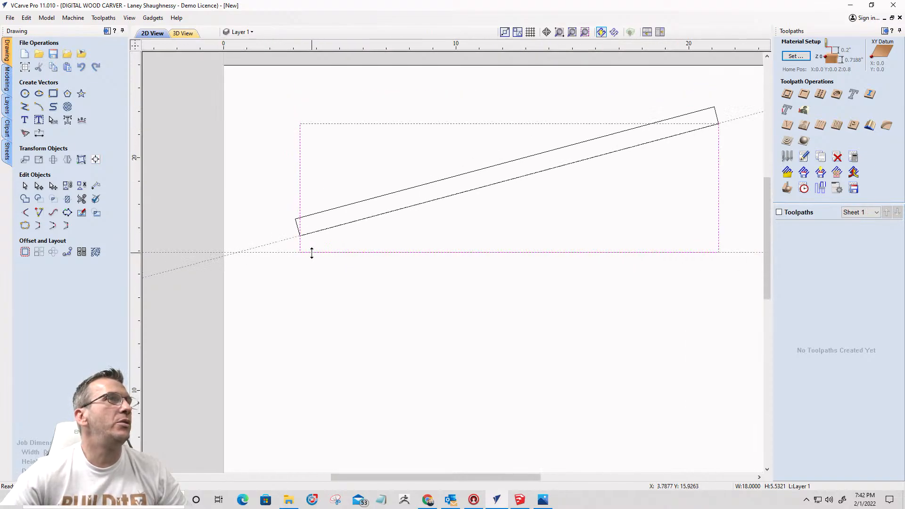
pyautogui.click(39, 187)
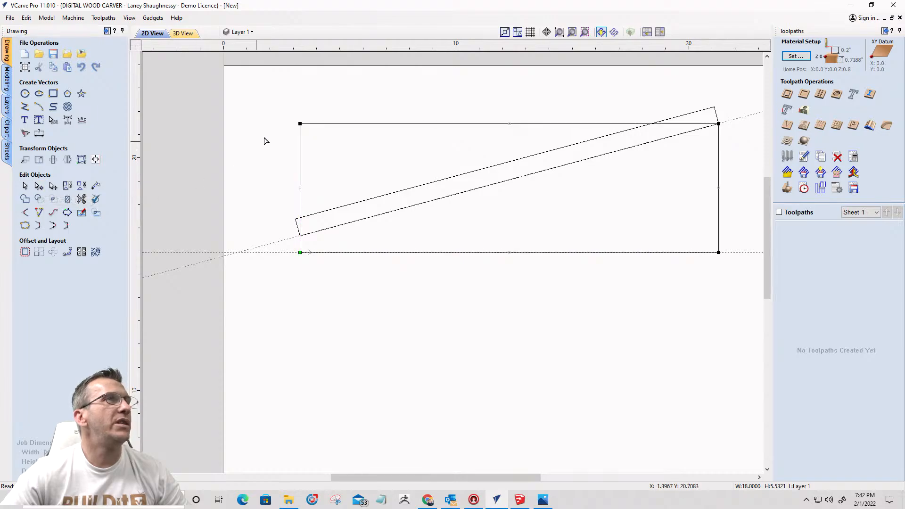
pyautogui.moveTo(299, 124); pyautogui.dragTo(300, 235)
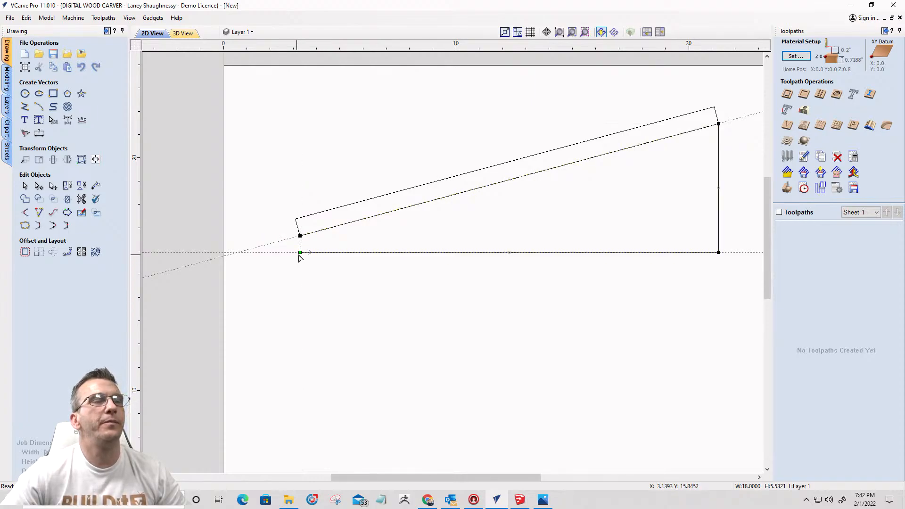
pyautogui.scroll(-2, 301, 257)
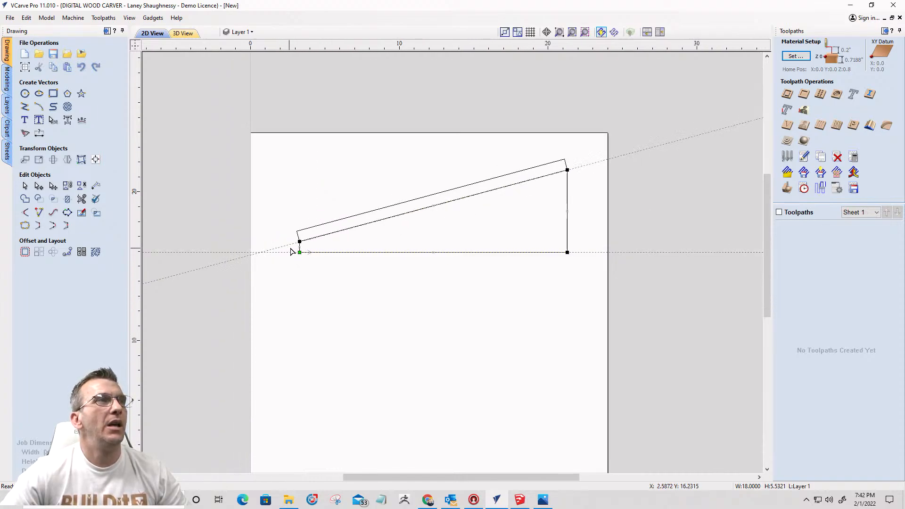
pyautogui.click(542, 214)
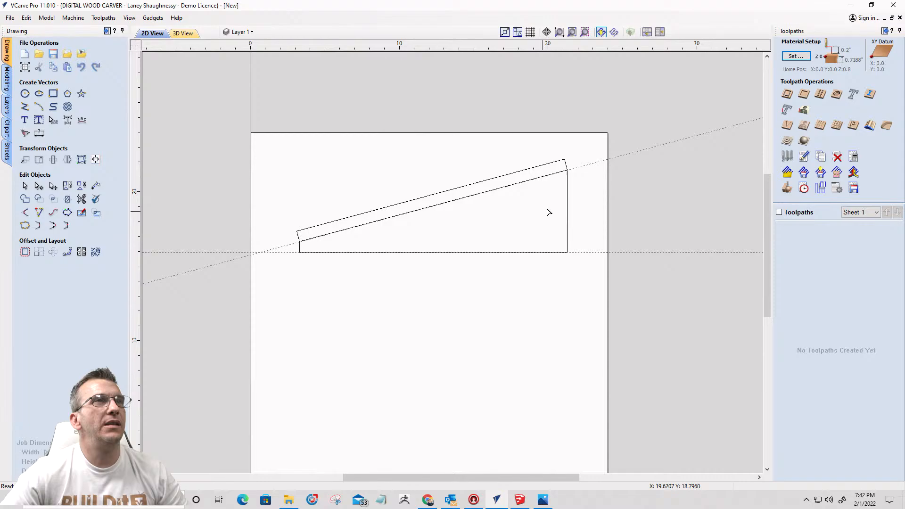
# Step: Leave node editing of the wedge and move the thin angled rectangle up and away from its sloped edge
pyautogui.click(567, 194)
pyautogui.scroll(-3, 493, 232)
pyautogui.scroll(4, 453, 226)
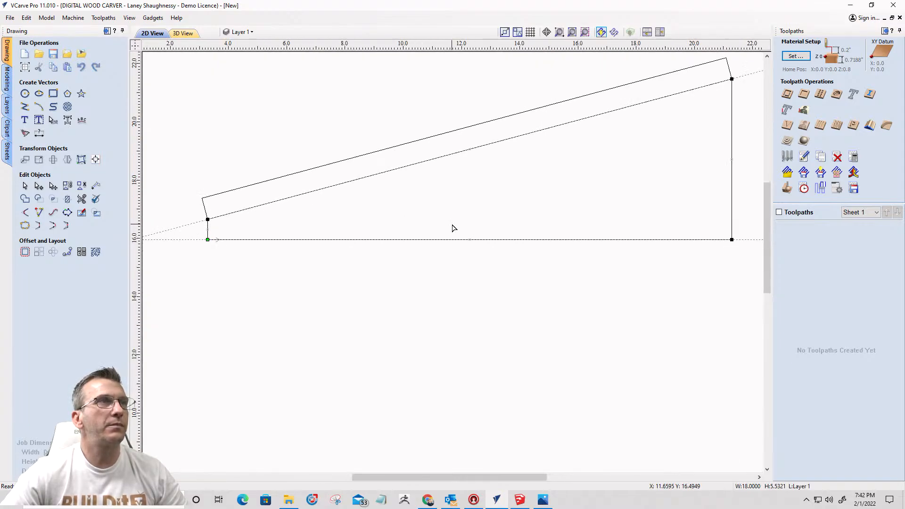
pyautogui.scroll(-1, 456, 209)
pyautogui.click(25, 186)
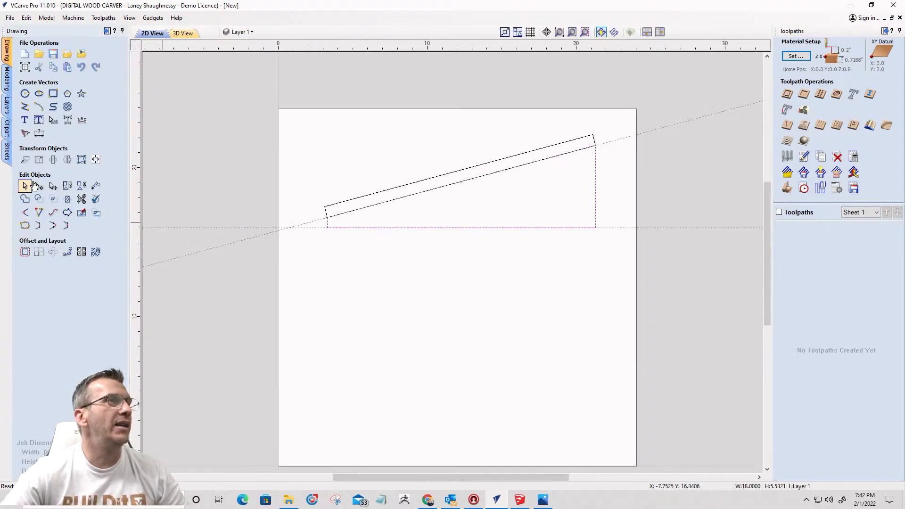
pyautogui.click(363, 197)
pyautogui.moveTo(363, 195); pyautogui.dragTo(339, 131)
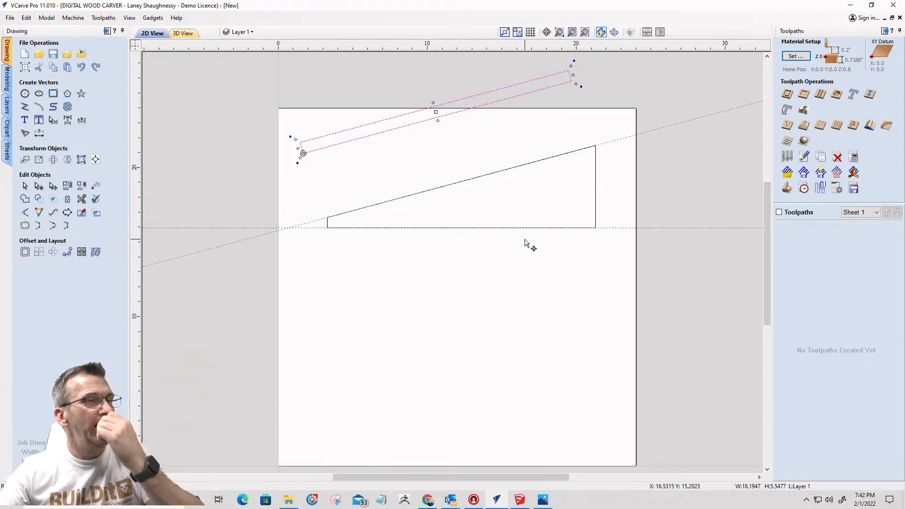
# Step: Draw a square-cornered rectangle inside the wedge and set its size to 4 inches wide by 1.5 inches high
pyautogui.moveTo(545, 503)
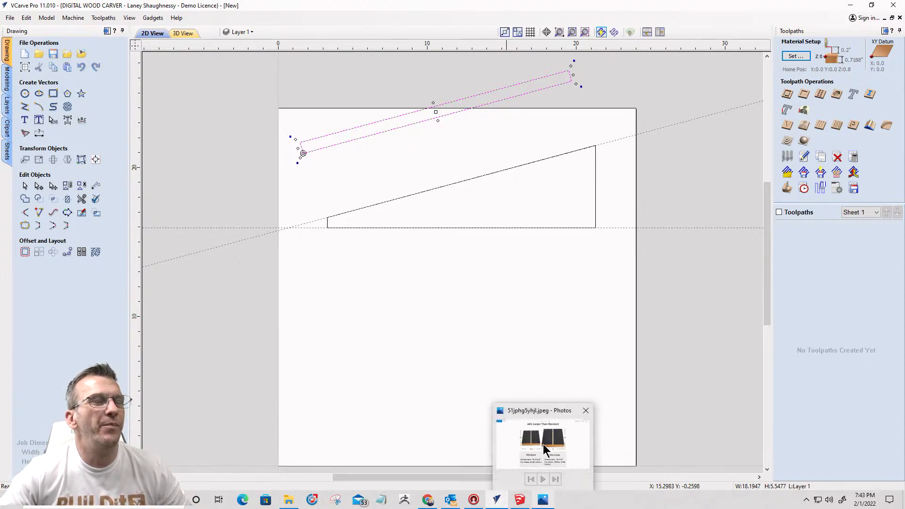
pyautogui.moveTo(543, 444)
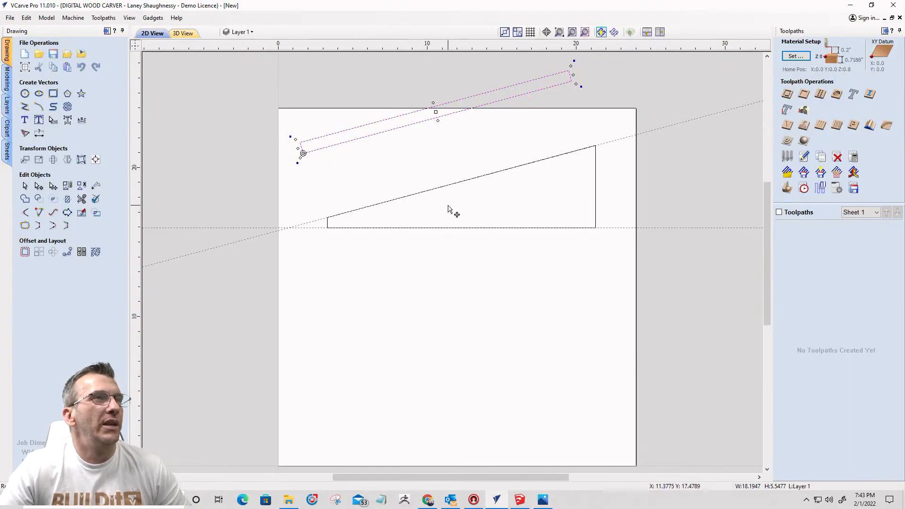
pyautogui.click(53, 93)
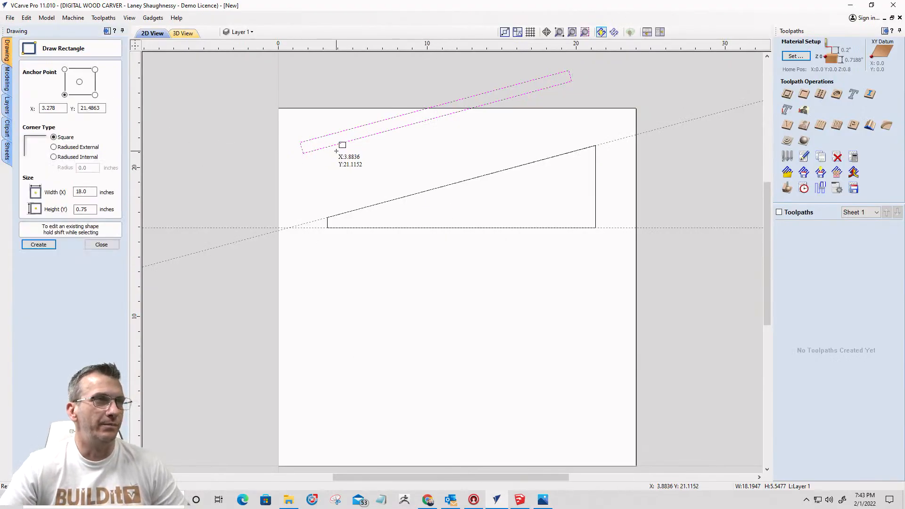
pyautogui.moveTo(468, 194); pyautogui.dragTo(557, 211)
pyautogui.press('Tab')
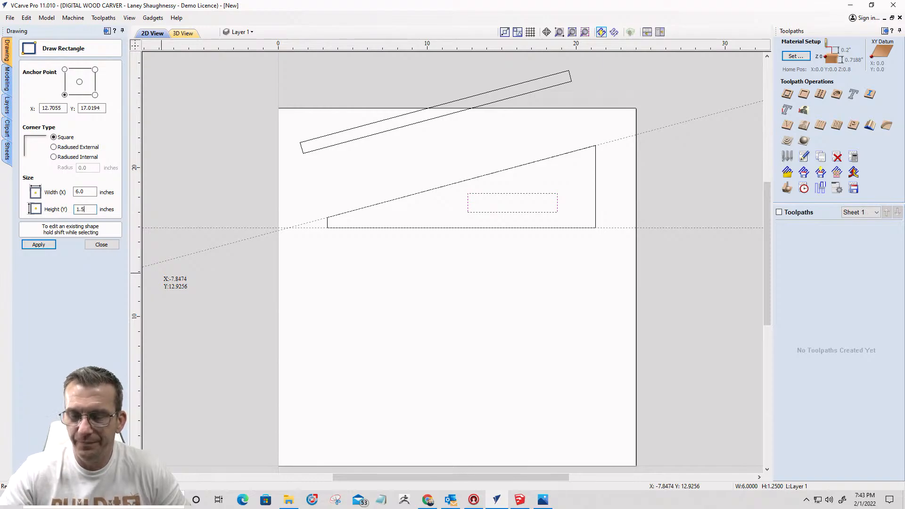
pyautogui.doubleClick(87, 192)
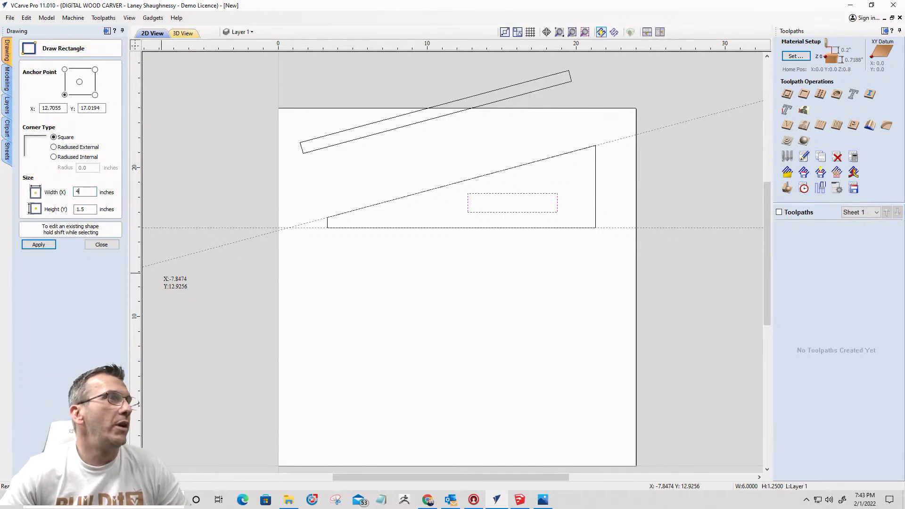
pyautogui.click(42, 243)
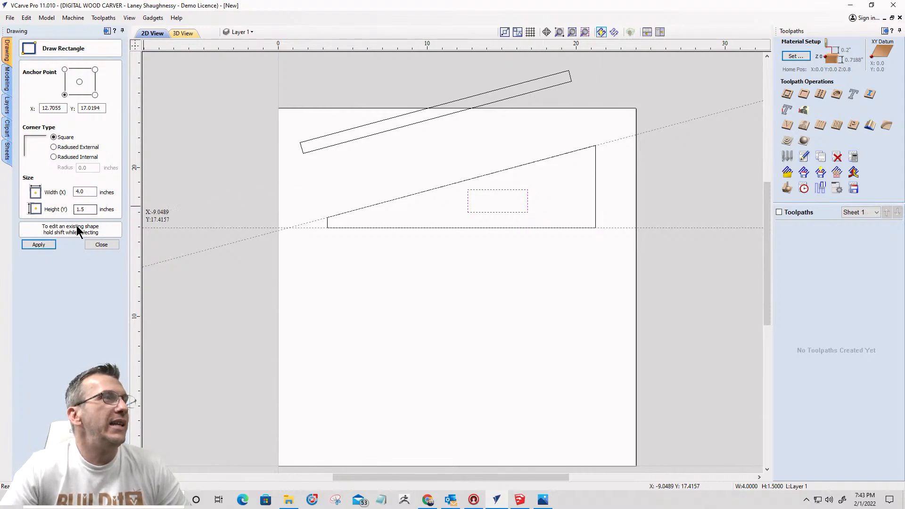
pyautogui.click(99, 244)
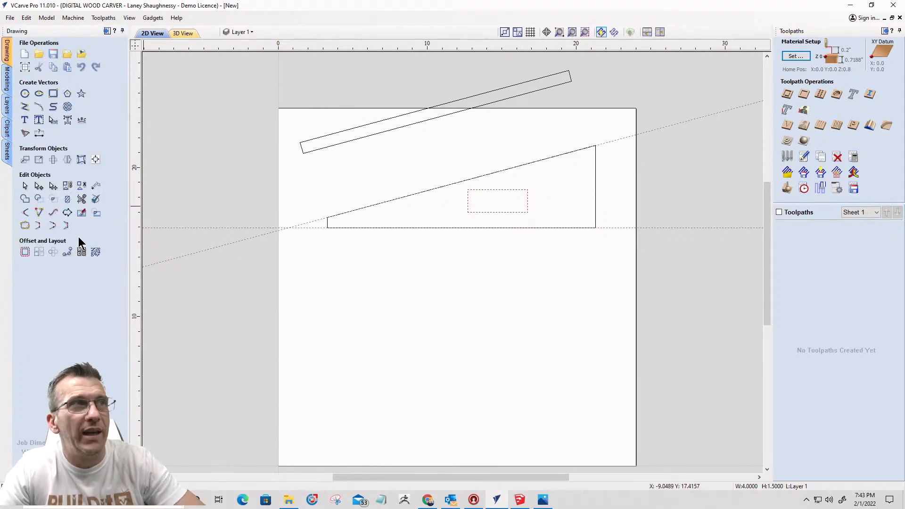
# Step: Convert the small rectangle's two short sides to arcs and move the resulting slot slightly toward the wedge's tall end
pyautogui.click(39, 187)
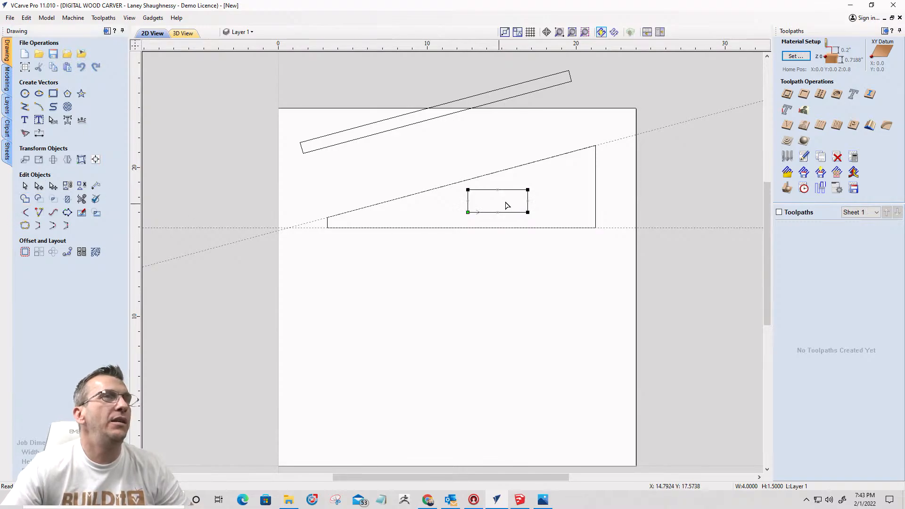
pyautogui.scroll(3, 505, 204)
pyautogui.rightClick(501, 234)
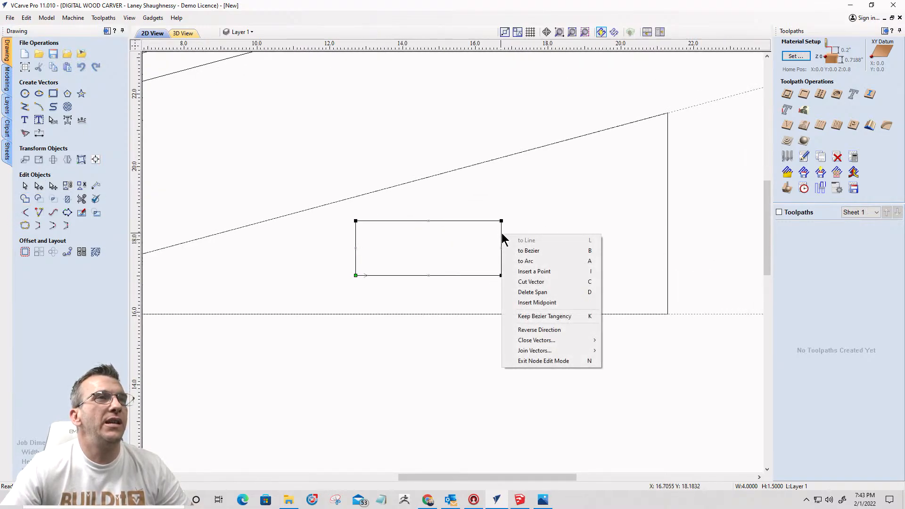
pyautogui.click(524, 262)
pyautogui.rightClick(355, 243)
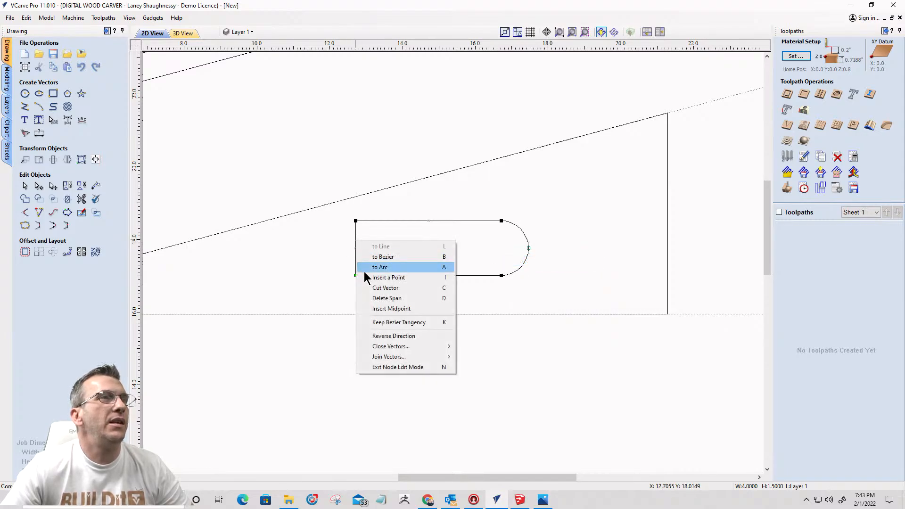
pyautogui.click(373, 268)
pyautogui.scroll(-2, 489, 316)
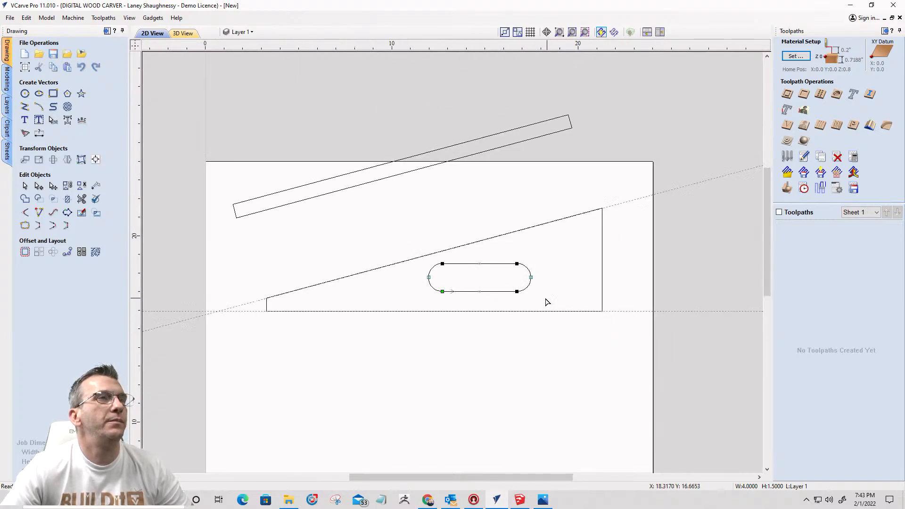
pyautogui.click(25, 187)
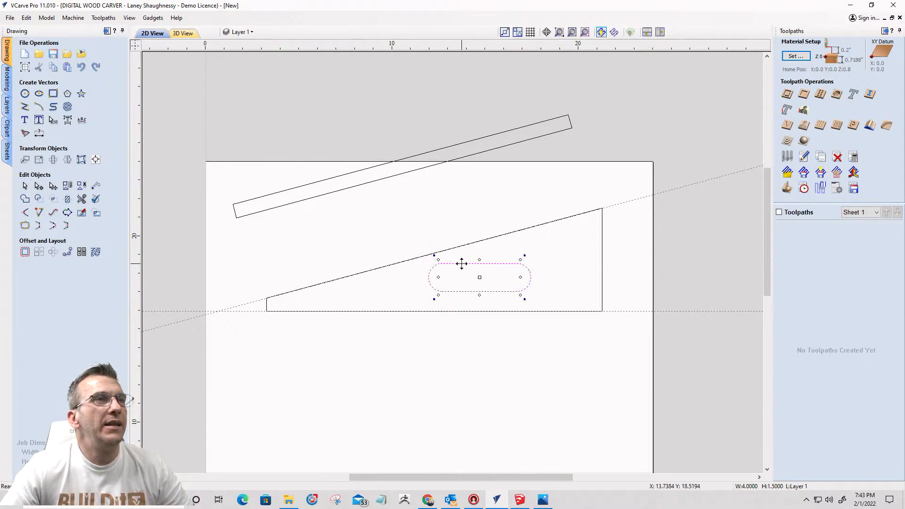
pyautogui.moveTo(483, 276); pyautogui.dragTo(495, 273)
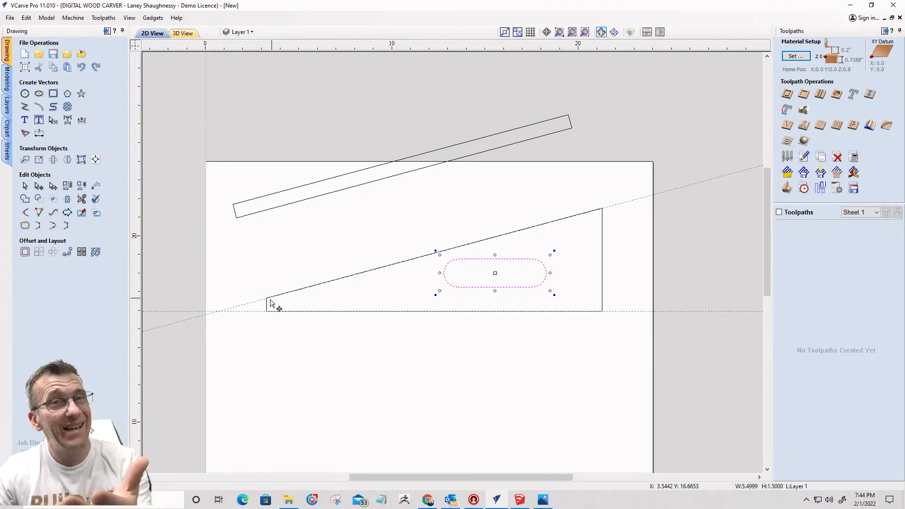
# Step: Inspect the wedge's short end up close and open the wedge outline for node editing
pyautogui.scroll(5, 269, 300)
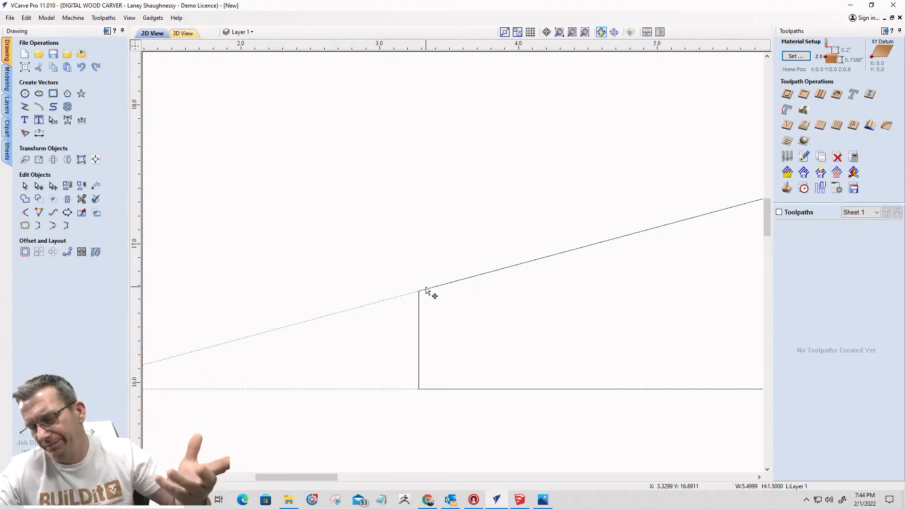
pyautogui.scroll(-5, 425, 297)
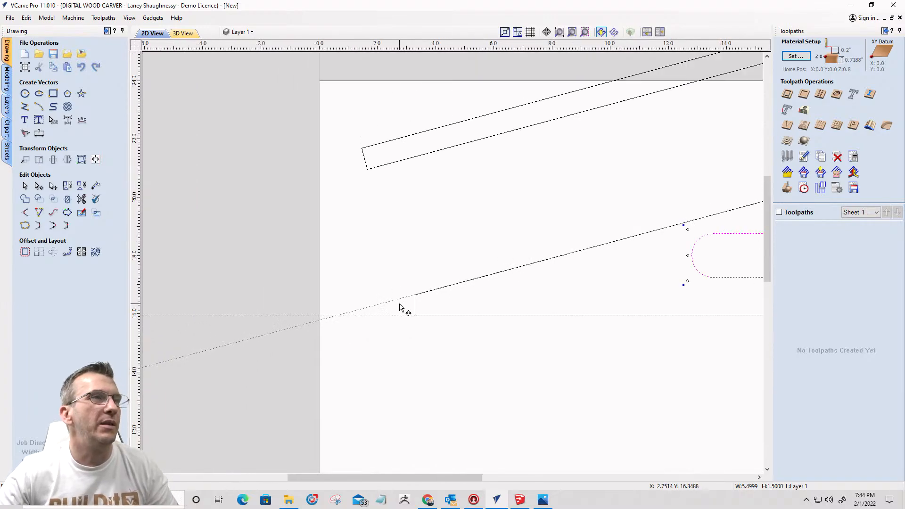
pyautogui.scroll(3, 405, 311)
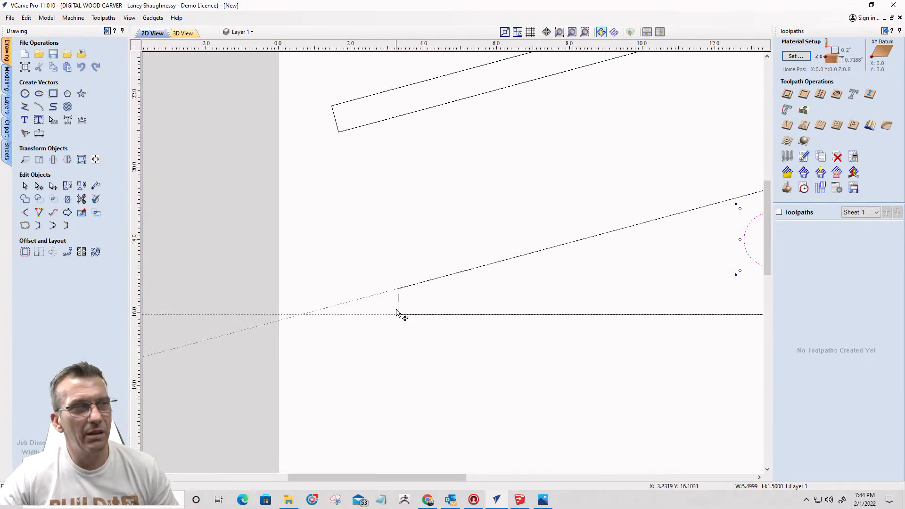
pyautogui.scroll(4, 397, 310)
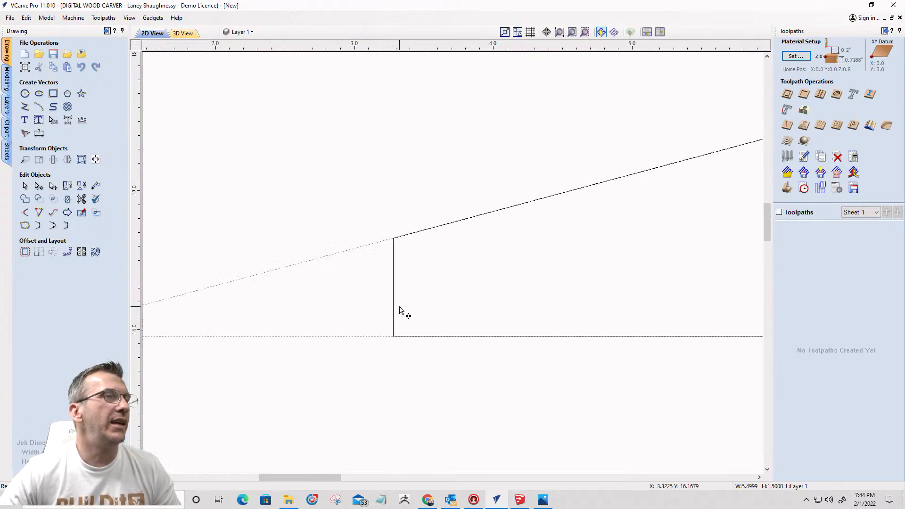
pyautogui.click(392, 305)
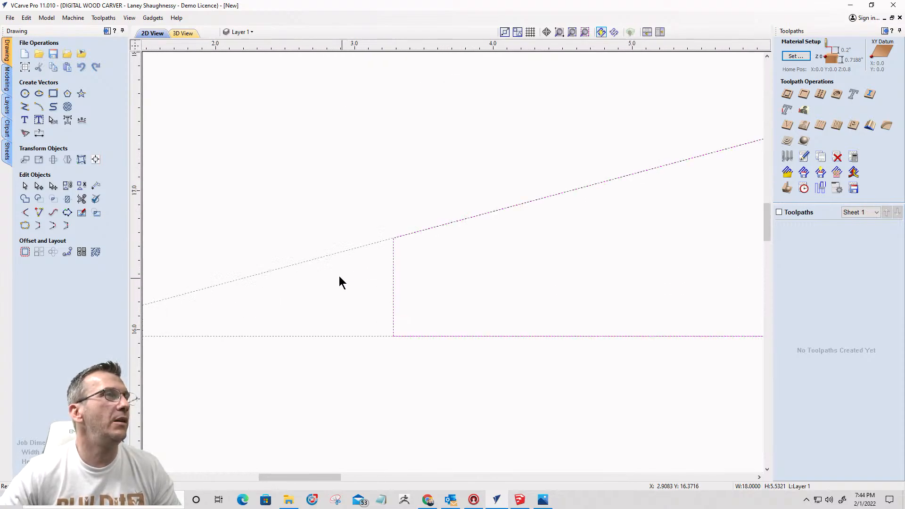
pyautogui.click(38, 189)
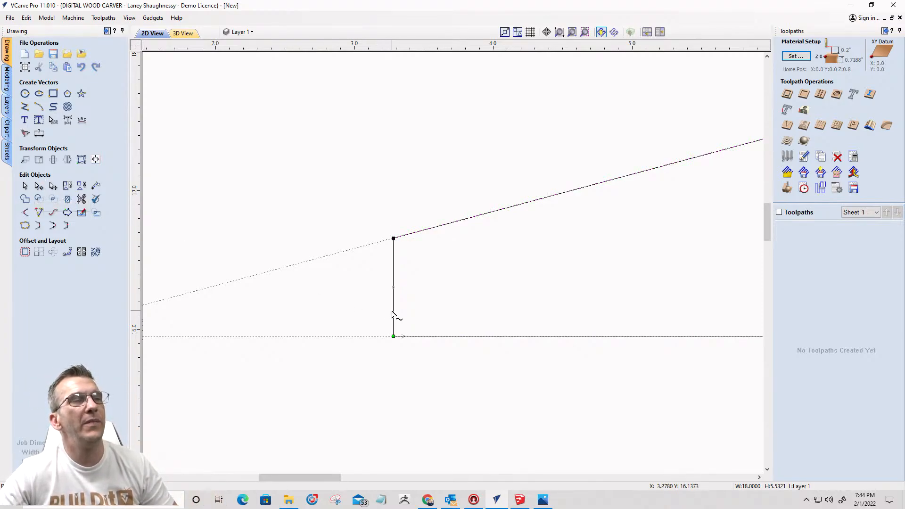
# Step: Shift the wedge's two upper nodes together slightly as a trial and undo the move
pyautogui.scroll(-5, 392, 308)
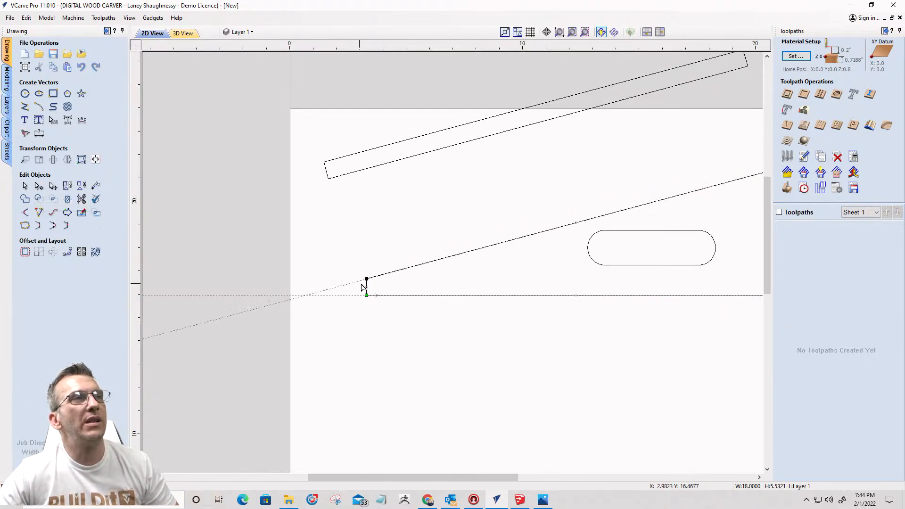
pyautogui.scroll(-2, 297, 293)
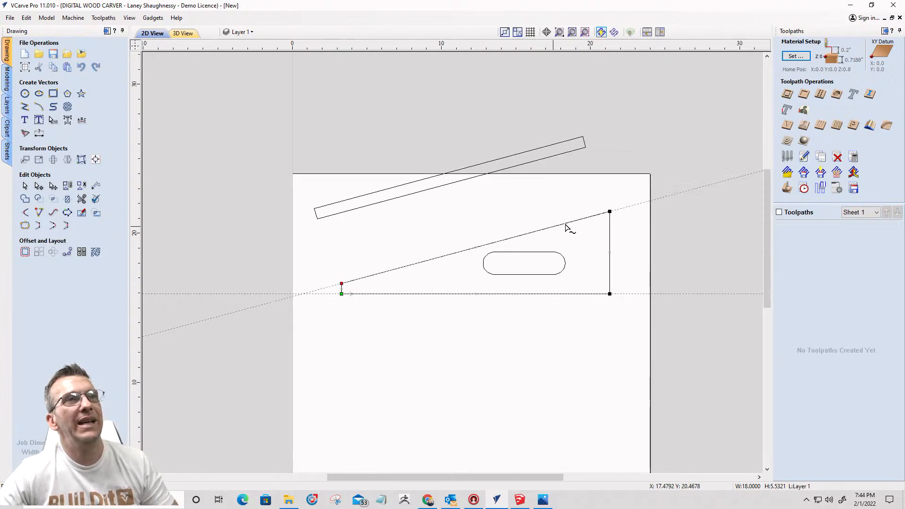
pyautogui.moveTo(610, 211); pyautogui.dragTo(612, 210)
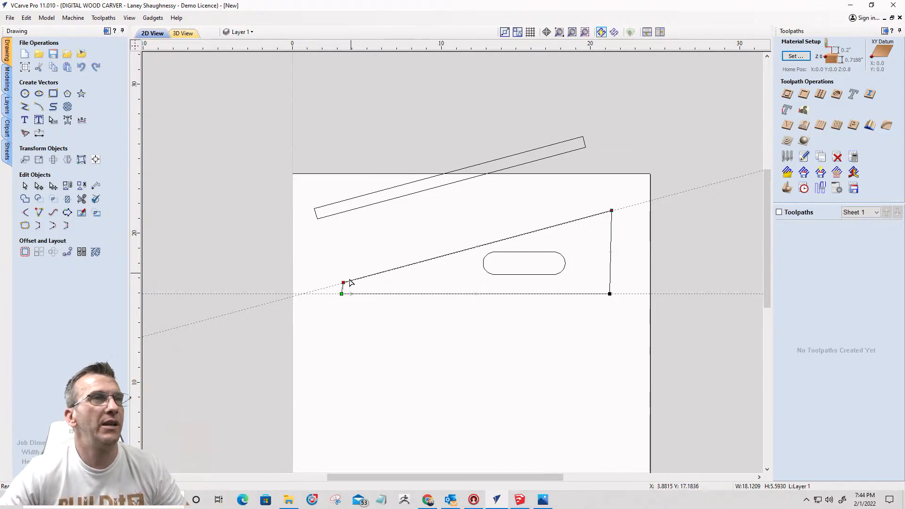
pyautogui.scroll(4, 329, 274)
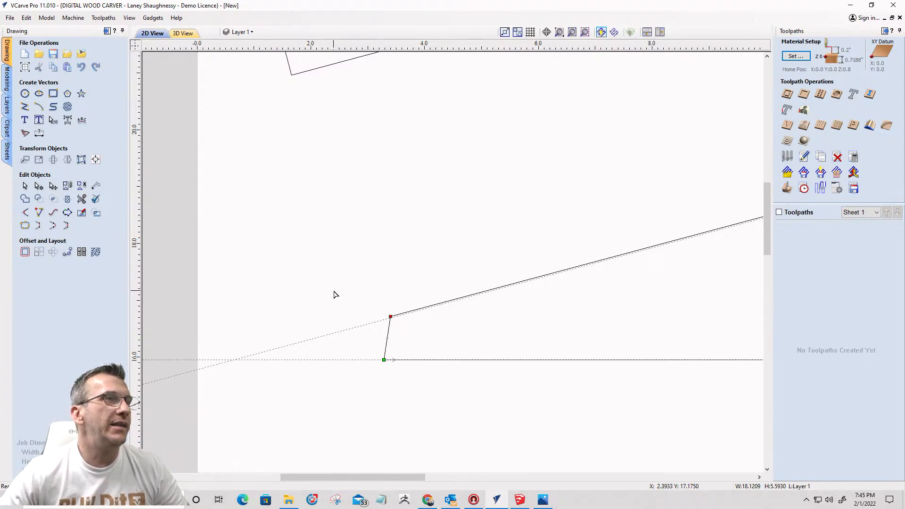
pyautogui.hotkey('ctrl', 'z')
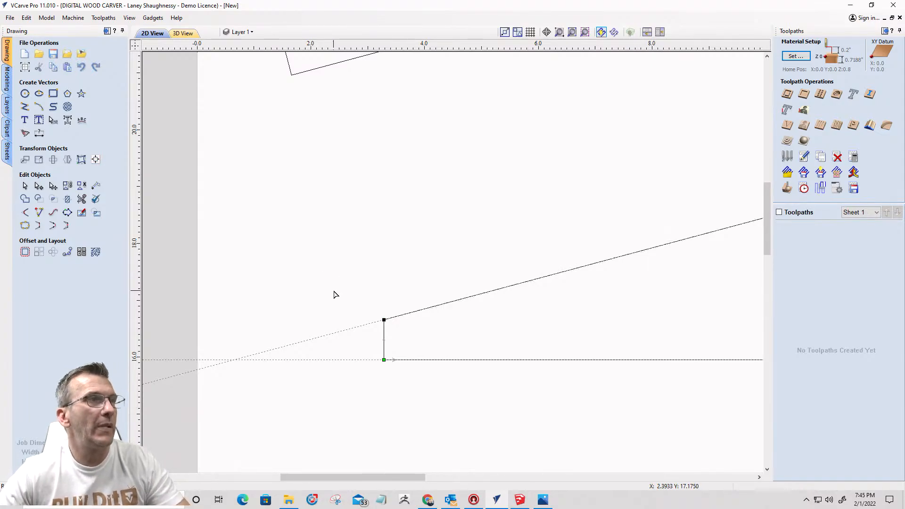
pyautogui.scroll(-4, 372, 324)
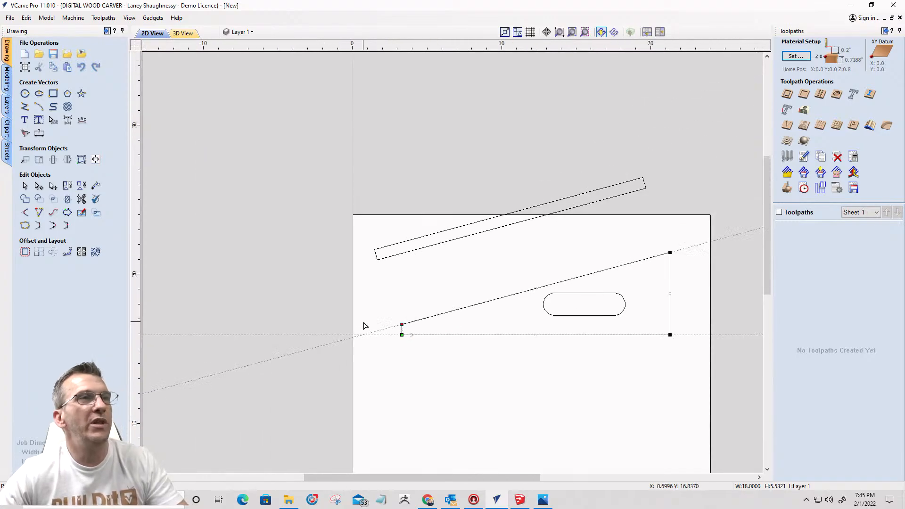
# Step: Select the wedge's two upper nodes and move them straight up together by 0.25 inch
pyautogui.scroll(3, 675, 257)
pyautogui.scroll(1, 686, 254)
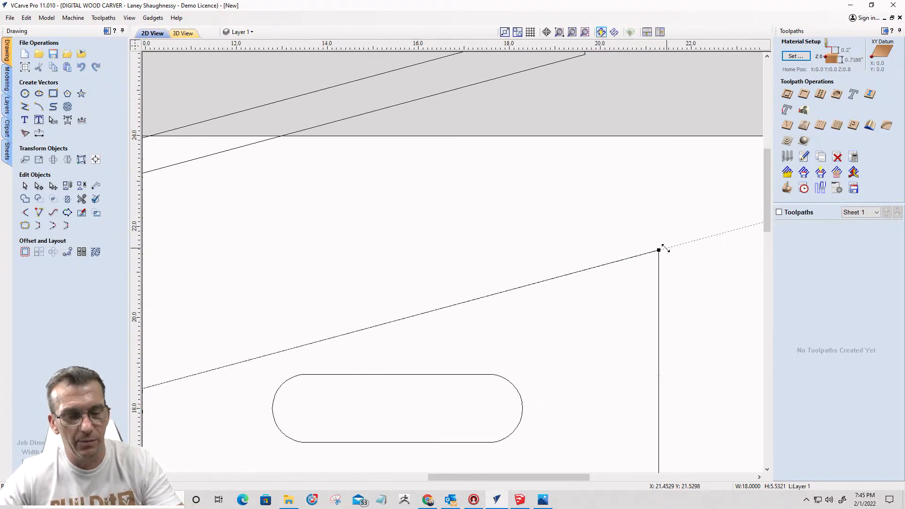
pyautogui.scroll(-3, 643, 276)
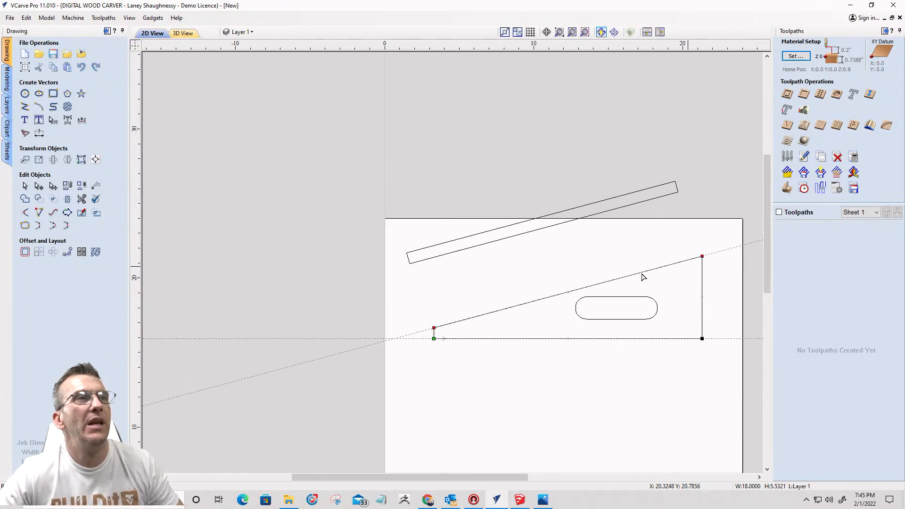
pyautogui.scroll(2, 448, 319)
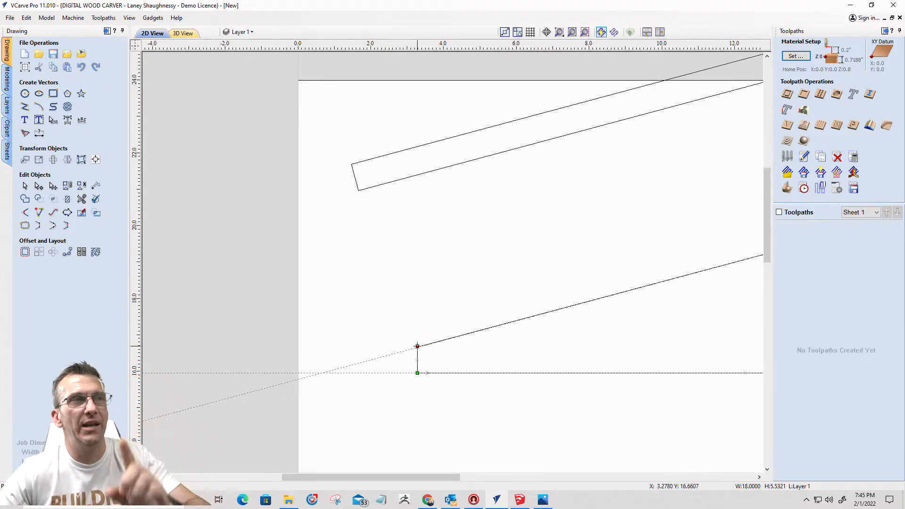
pyautogui.moveTo(418, 347); pyautogui.dragTo(418, 338)
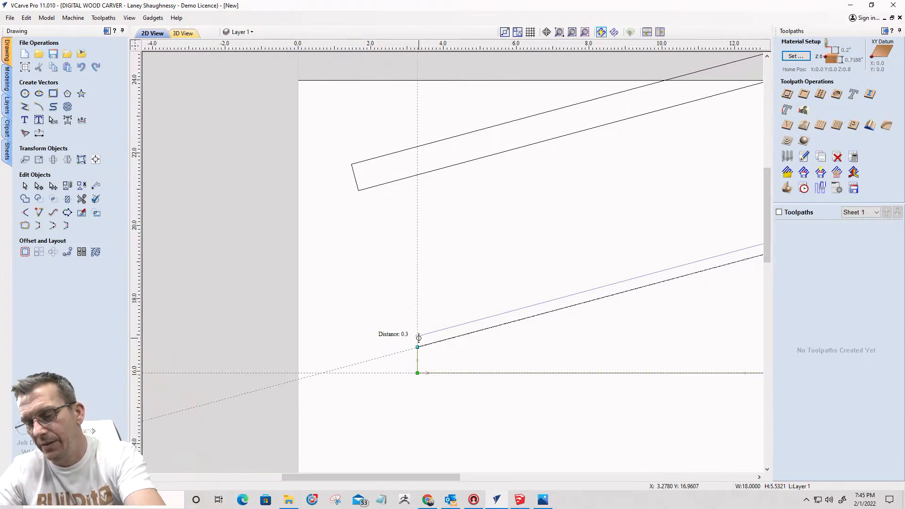
pyautogui.write('.25')
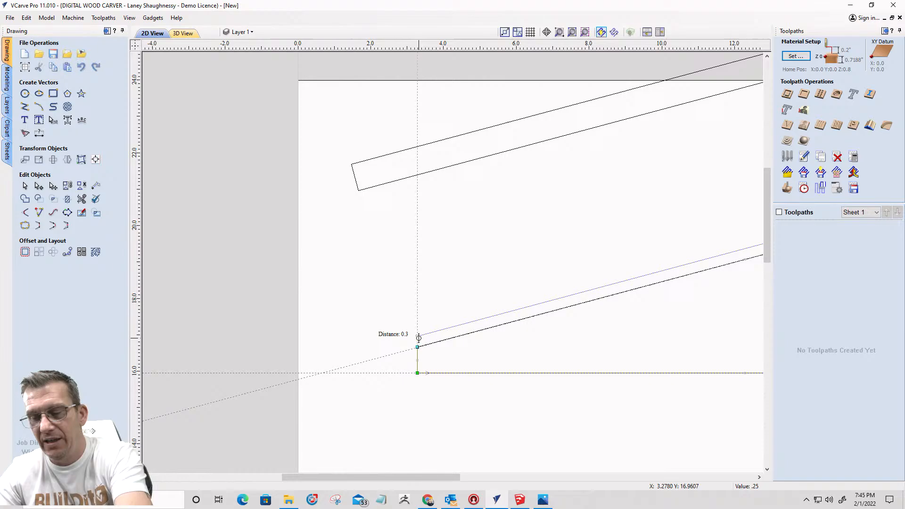
pyautogui.press('Return')
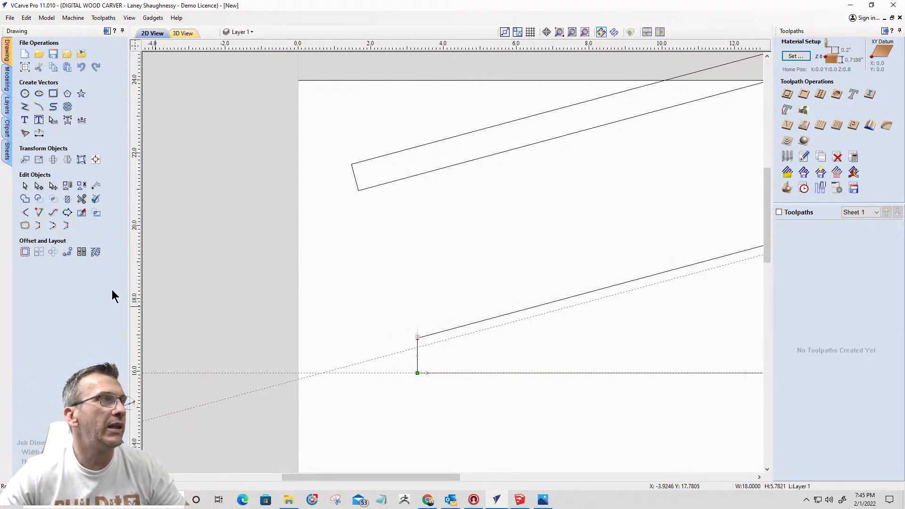
# Step: Leave node editing and move the angled guide up onto the upper corner of the wedge's short end
pyautogui.click(26, 185)
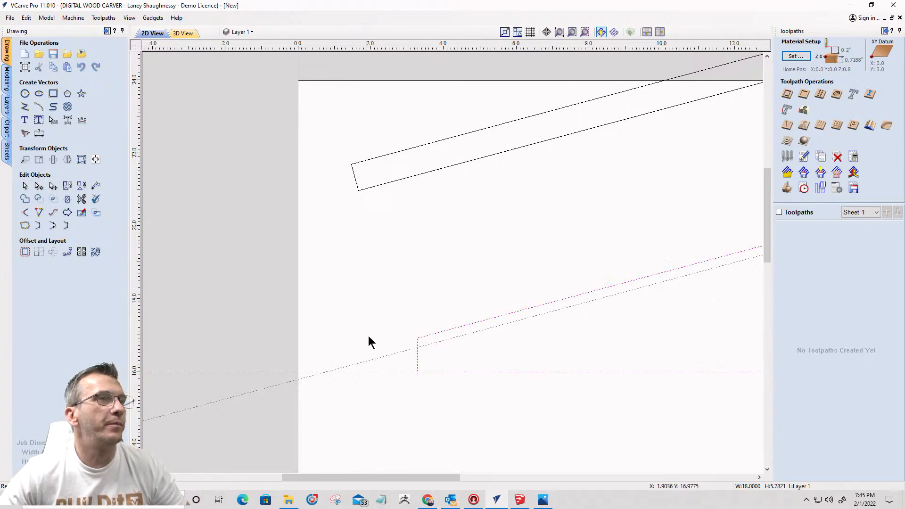
pyautogui.scroll(4, 404, 351)
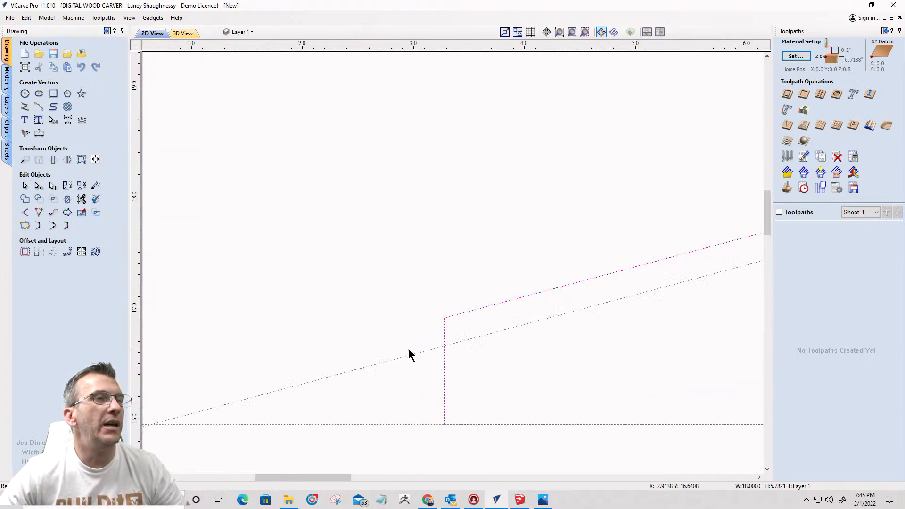
pyautogui.keyDown('ctrl'); pyautogui.moveTo(428, 350); pyautogui.dragTo(445, 317); pyautogui.keyUp('ctrl')
pyautogui.scroll(-6, 363, 346)
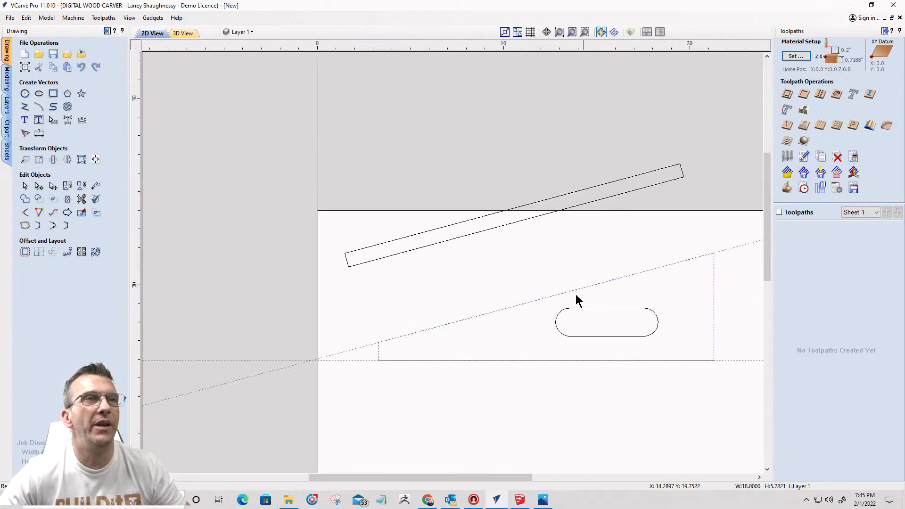
pyautogui.scroll(-1, 479, 315)
pyautogui.scroll(3, 353, 346)
pyautogui.scroll(2, 440, 344)
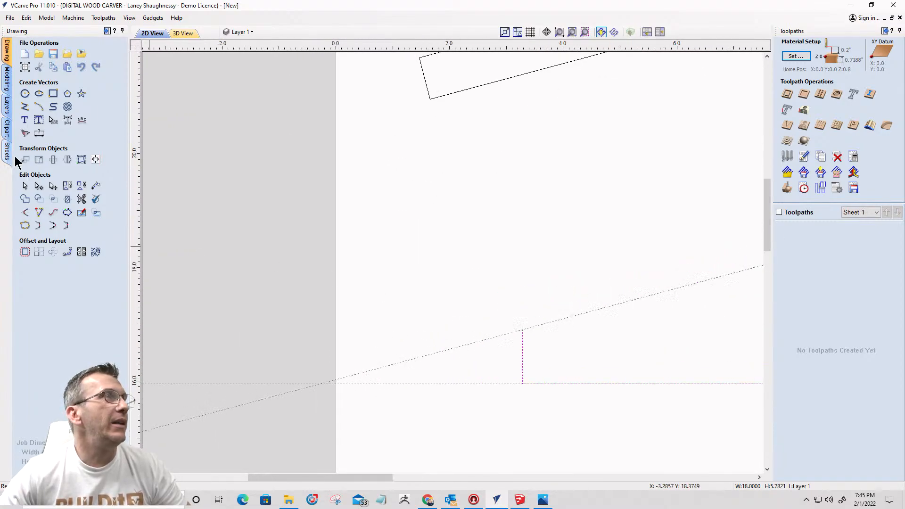
# Step: Add a vertical dimension to the wedge's short end, and undo both that dimension and the 0.25 inch move of the upper nodes
pyautogui.click(39, 135)
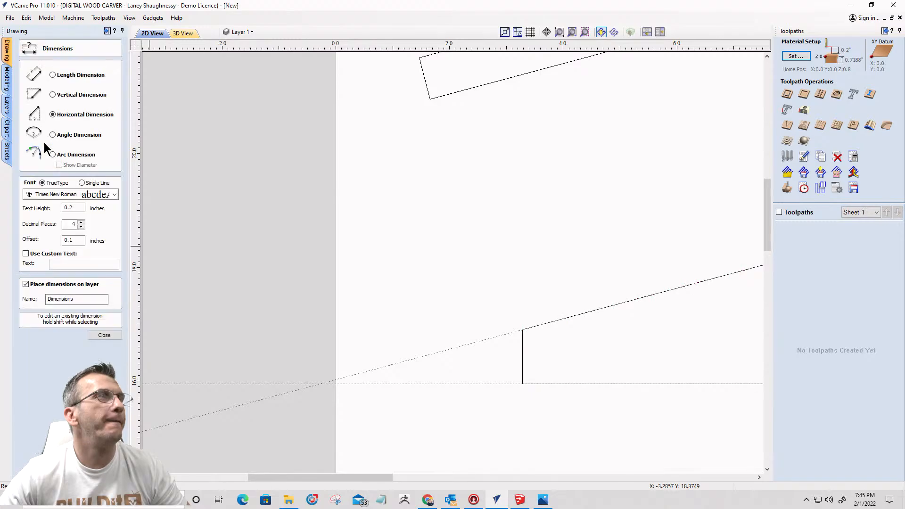
pyautogui.click(53, 94)
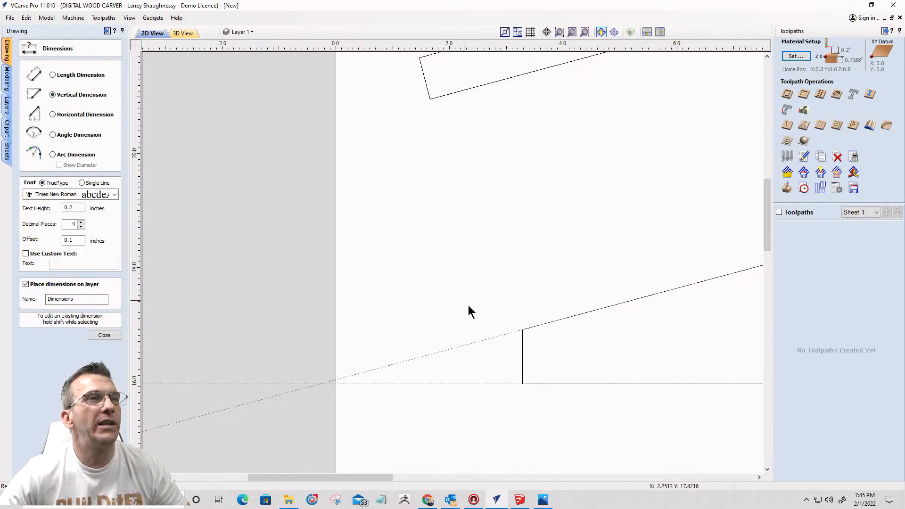
pyautogui.click(524, 330)
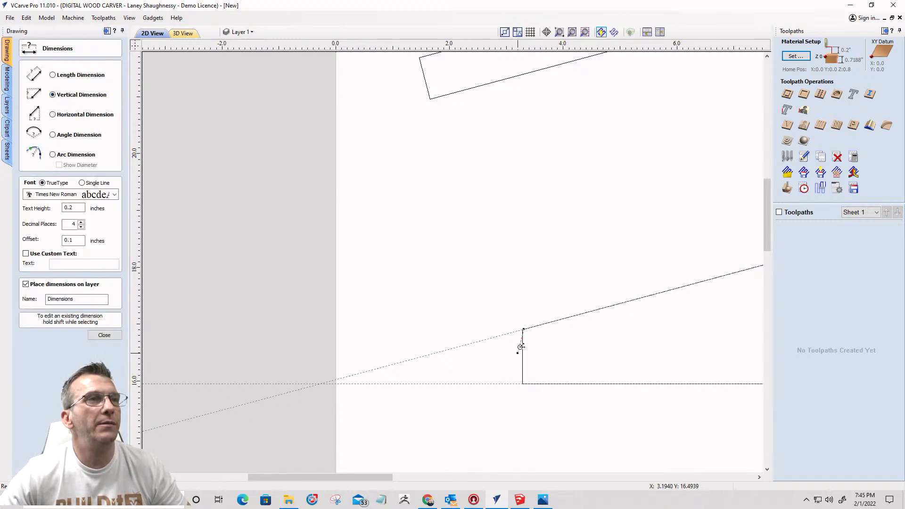
pyautogui.scroll(5, 519, 347)
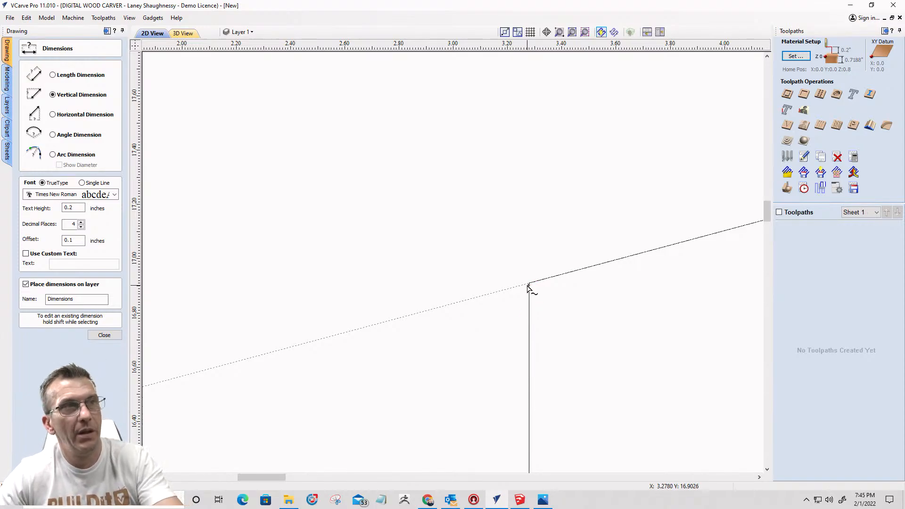
pyautogui.scroll(-4, 529, 284)
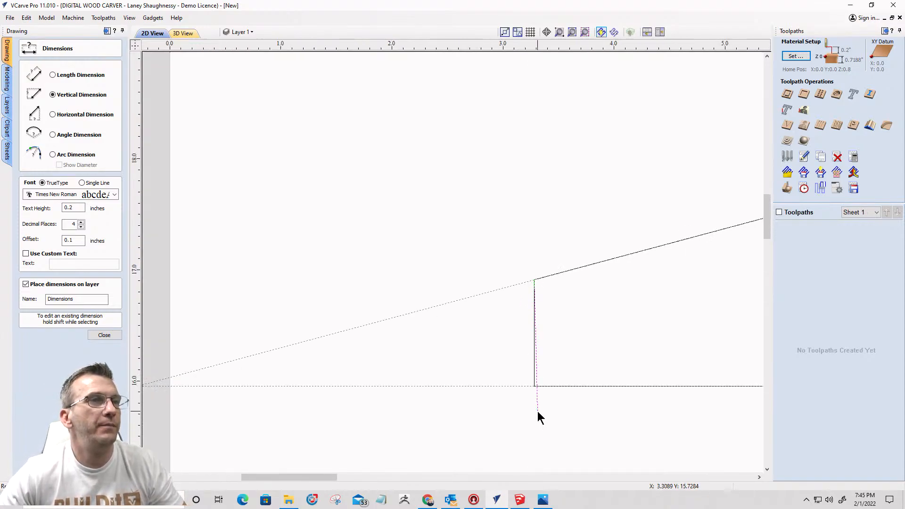
pyautogui.click(535, 386)
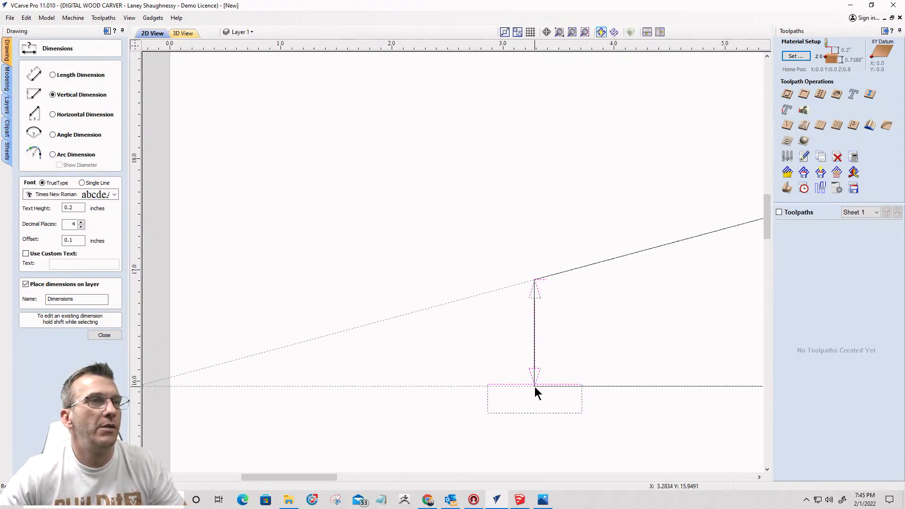
pyautogui.click(474, 340)
pyautogui.scroll(2, 487, 344)
pyautogui.scroll(2, 487, 344)
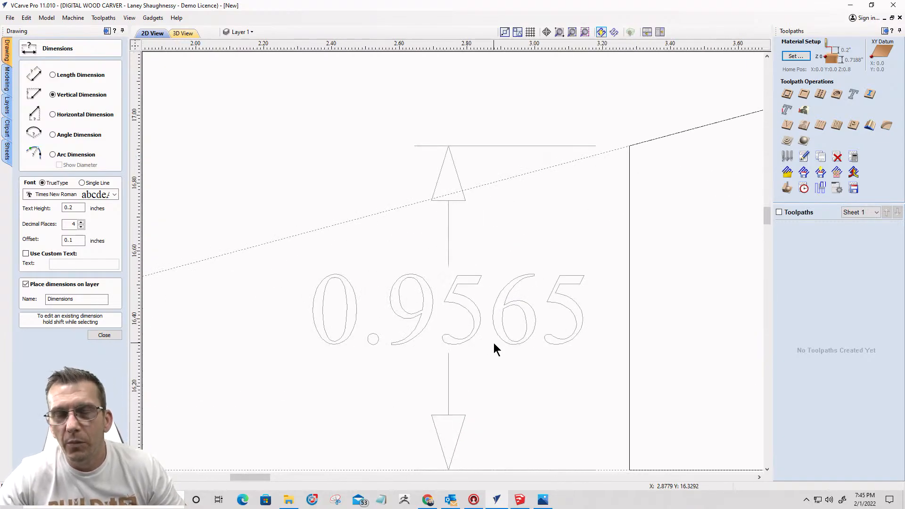
pyautogui.scroll(-4, 494, 343)
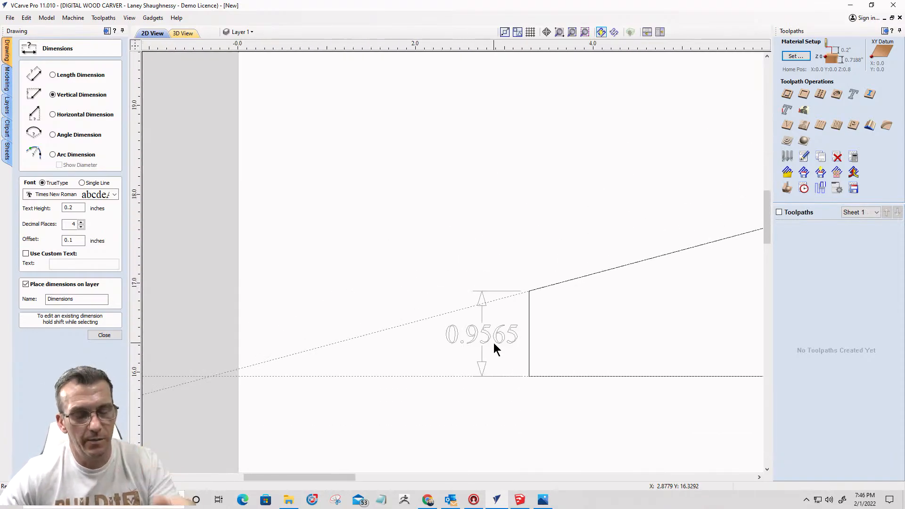
pyautogui.hotkey('ctrl', 'z')
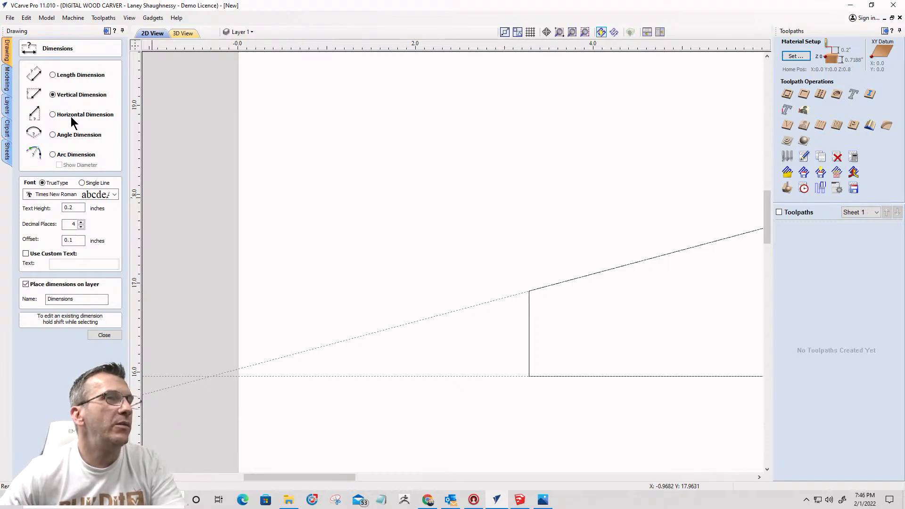
pyautogui.hotkey('ctrl', 'z')
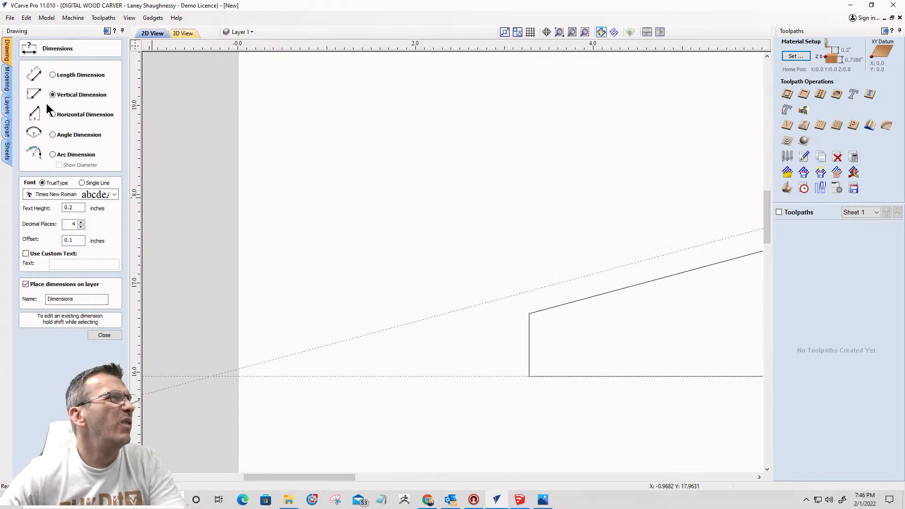
# Step: Dimension the vertical height of the wedge's short end, placing the text outside the wedge, and close the dimension tool
pyautogui.click(530, 313)
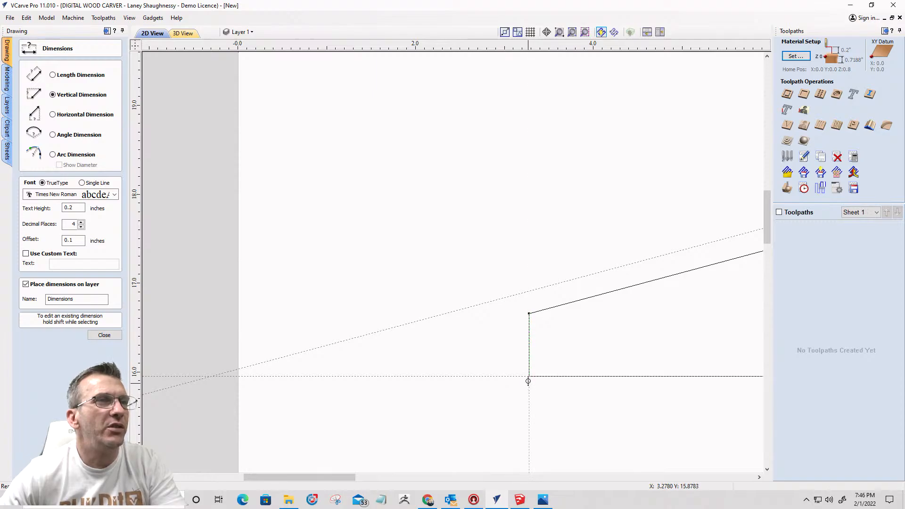
pyautogui.click(529, 376)
pyautogui.click(484, 363)
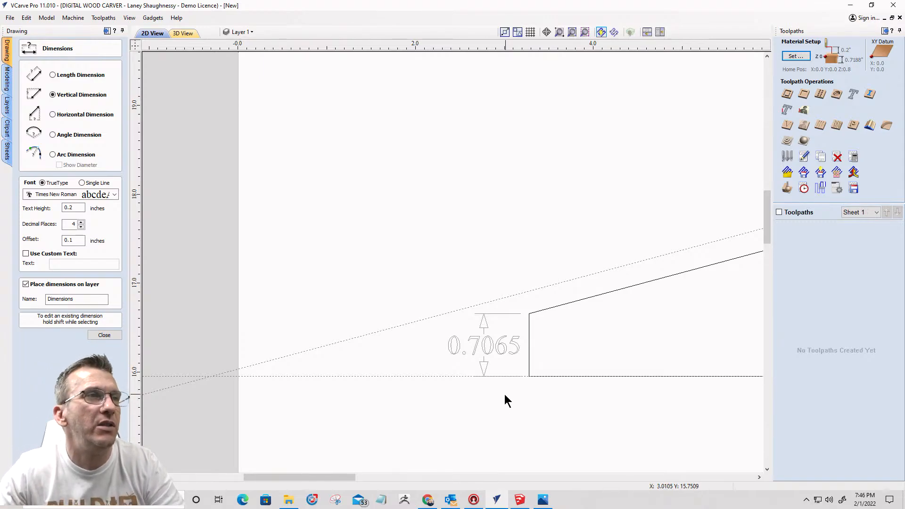
pyautogui.scroll(2, 545, 320)
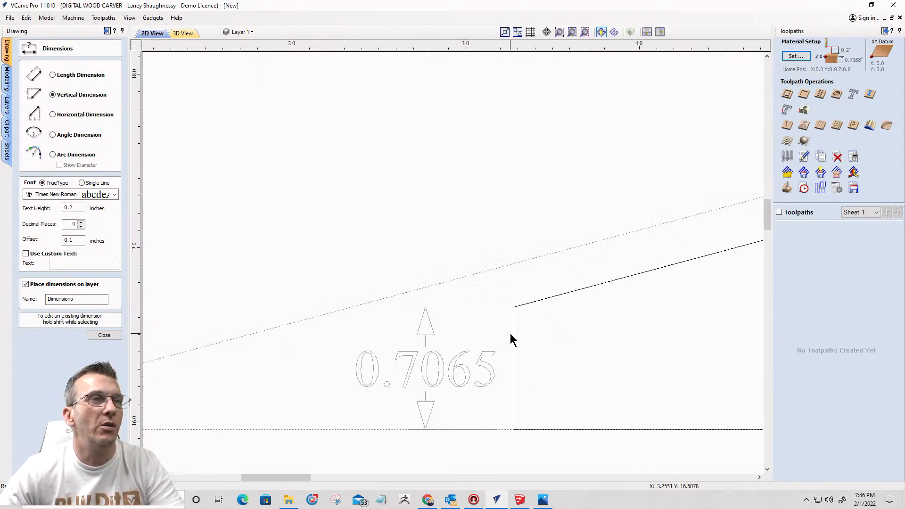
pyautogui.click(104, 335)
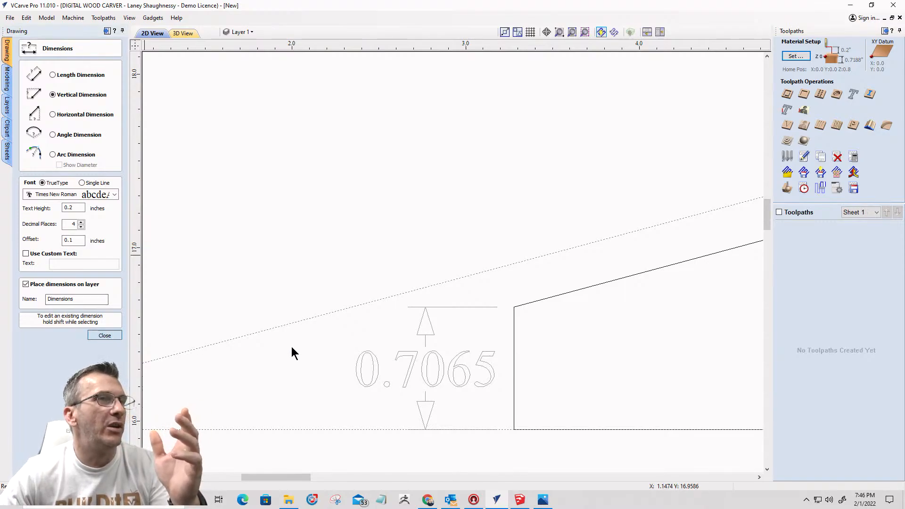
# Step: Open the wedge outline for node editing and select its two upper corner nodes
pyautogui.click(514, 343)
pyautogui.scroll(-4, 490, 335)
pyautogui.scroll(-3, 463, 326)
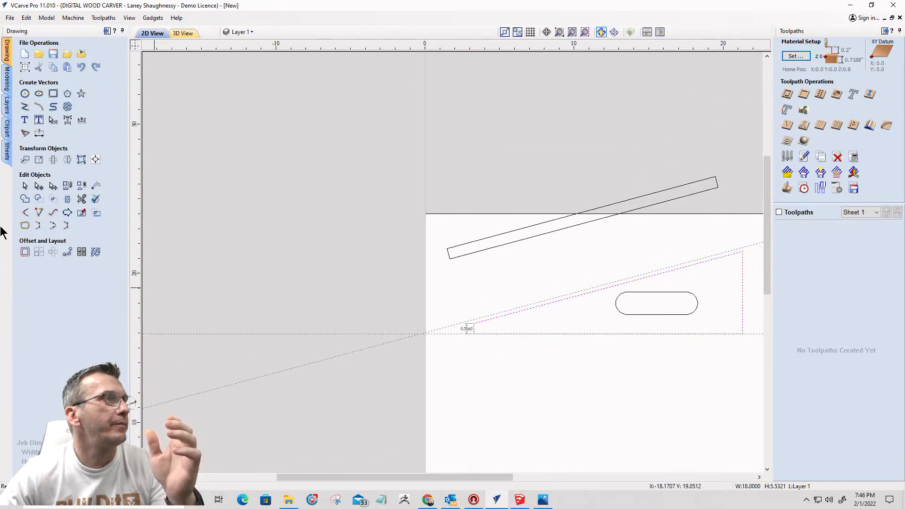
pyautogui.scroll(5, 477, 334)
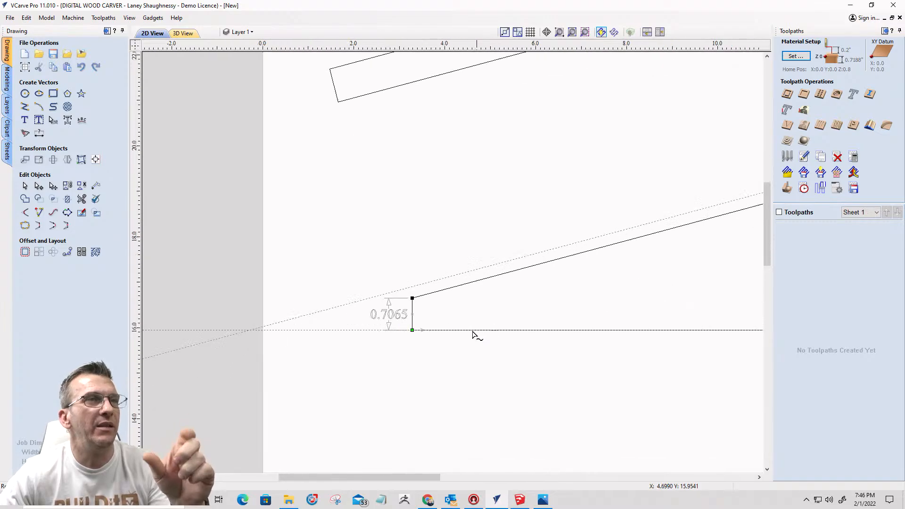
pyautogui.click(406, 296)
pyautogui.scroll(-5, 377, 323)
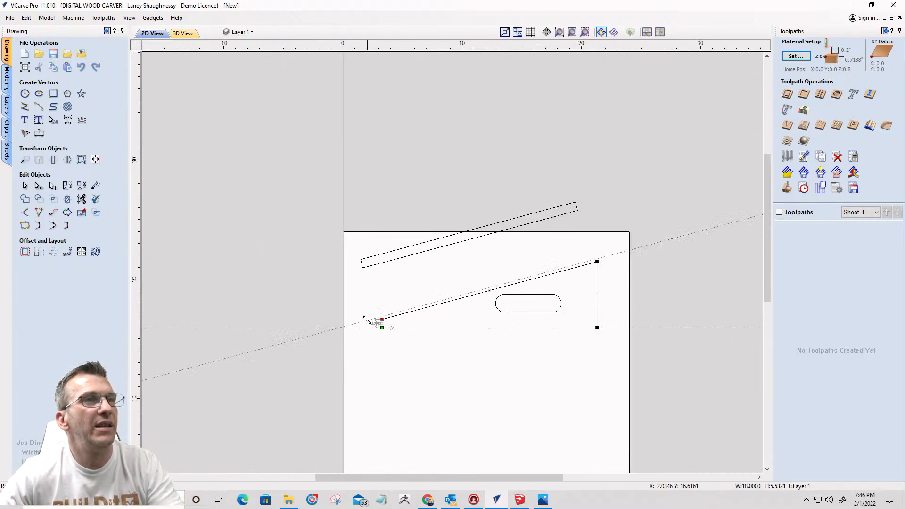
pyautogui.keyDown('shift'); pyautogui.click(594, 263); pyautogui.keyUp('shift')
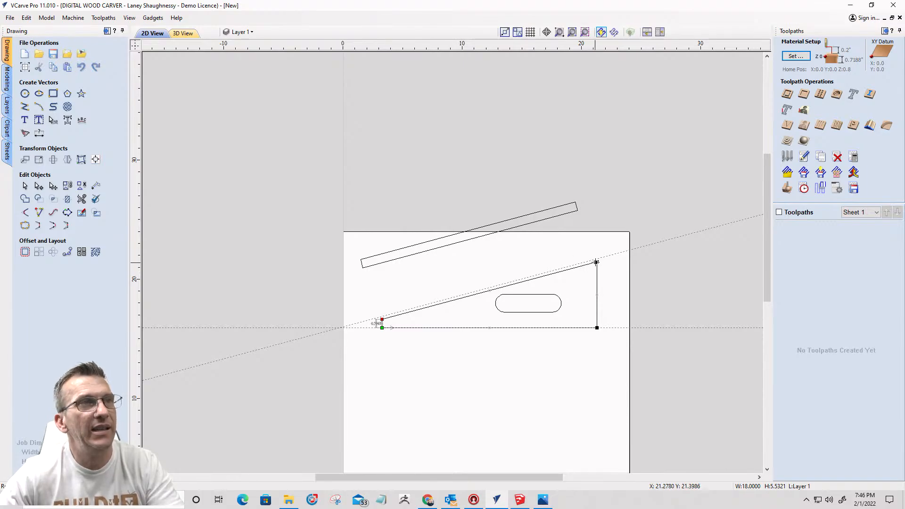
pyautogui.scroll(4, 372, 318)
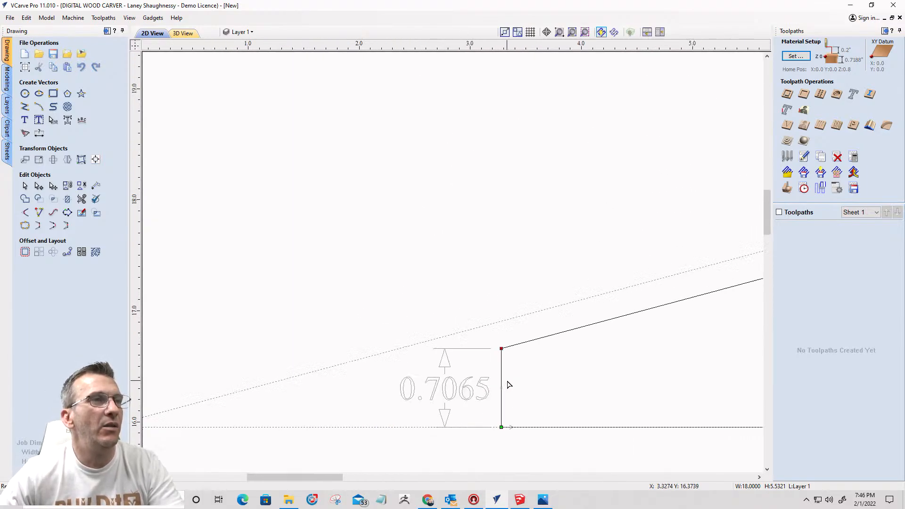
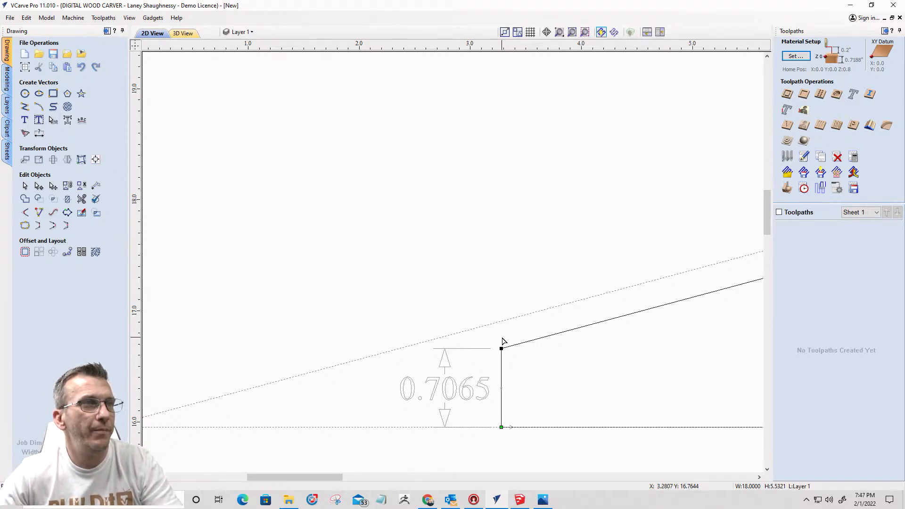
# Step: Raise the wedge's two upper corner nodes straight up by 0.0435 inch
pyautogui.scroll(-6, 501, 348)
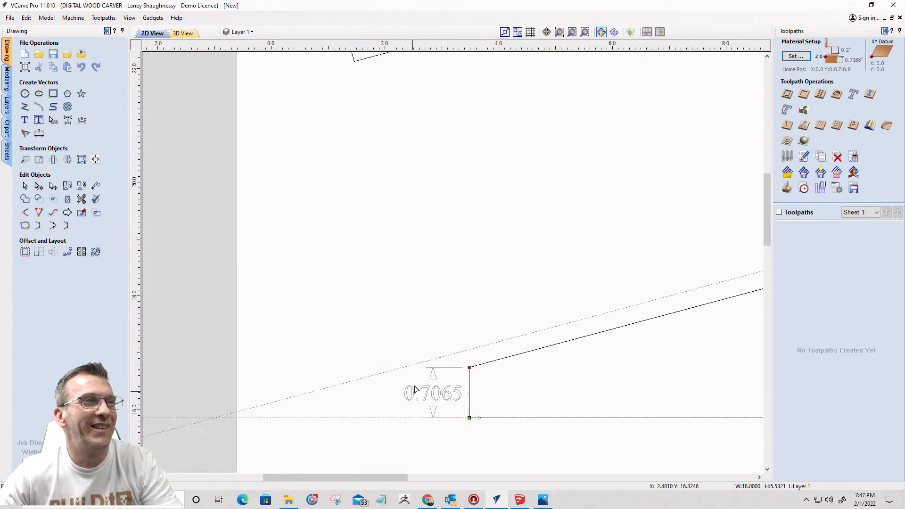
pyautogui.scroll(1, 584, 337)
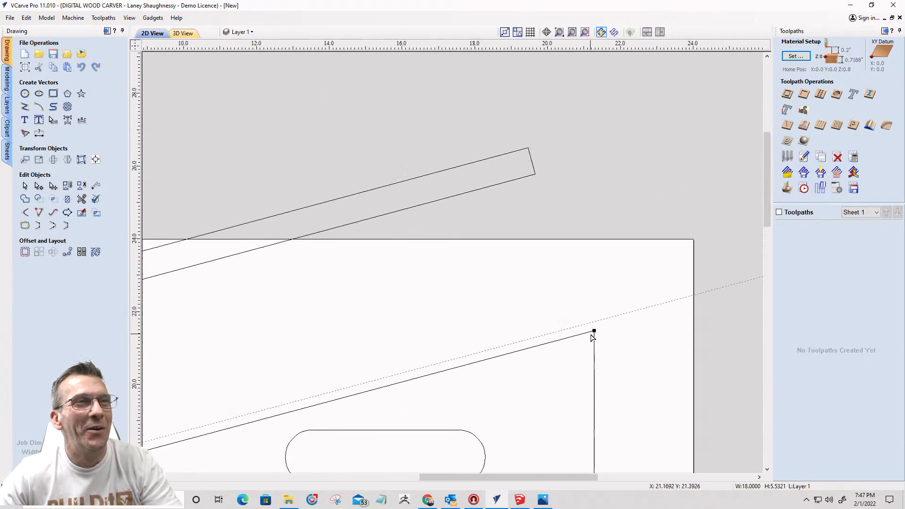
pyautogui.scroll(-3, 673, 360)
pyautogui.scroll(6, 435, 404)
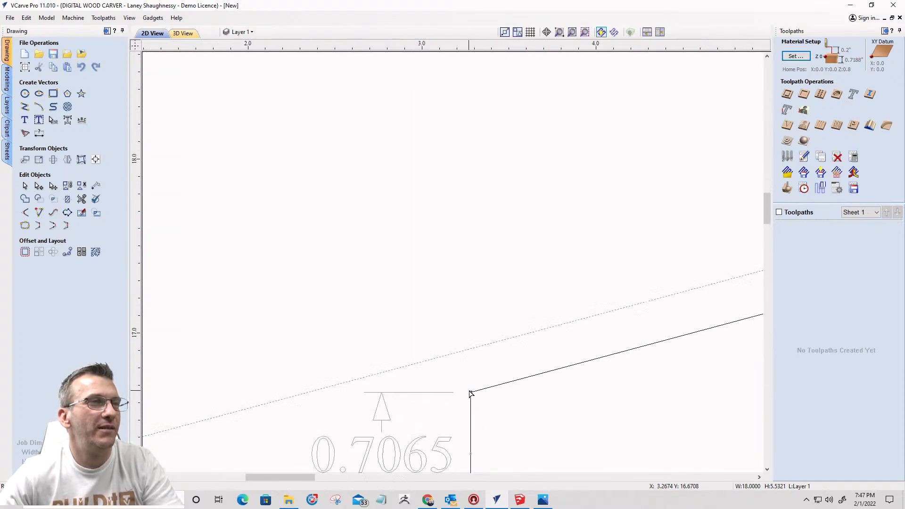
pyautogui.moveTo(470, 392); pyautogui.dragTo(471, 382)
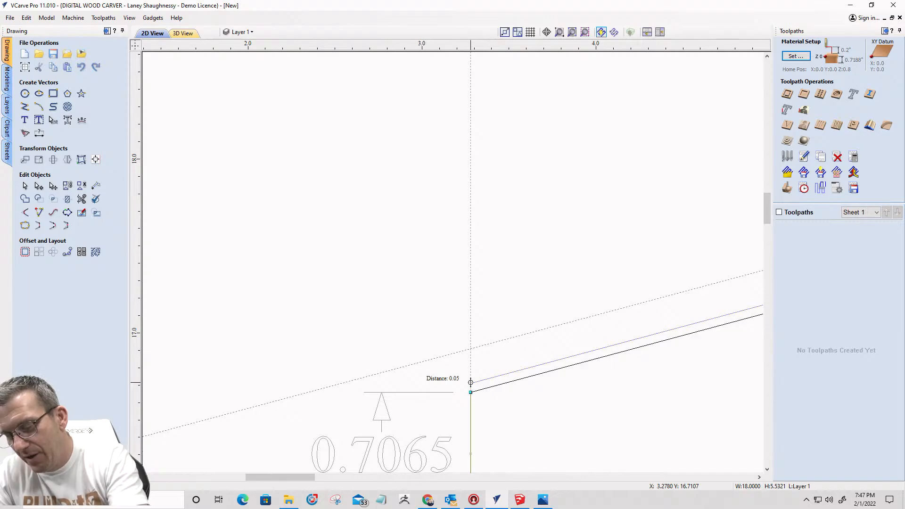
pyautogui.write('0.0')
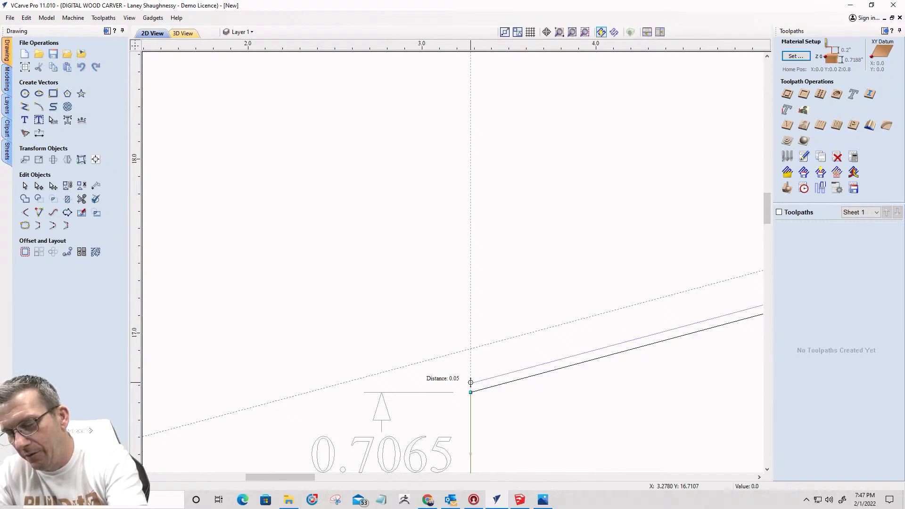
pyautogui.write('435')
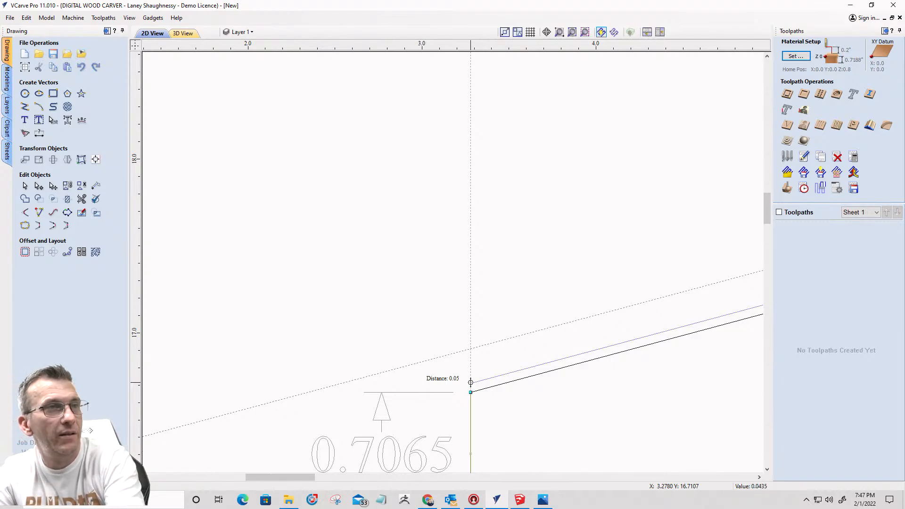
pyautogui.press('Return')
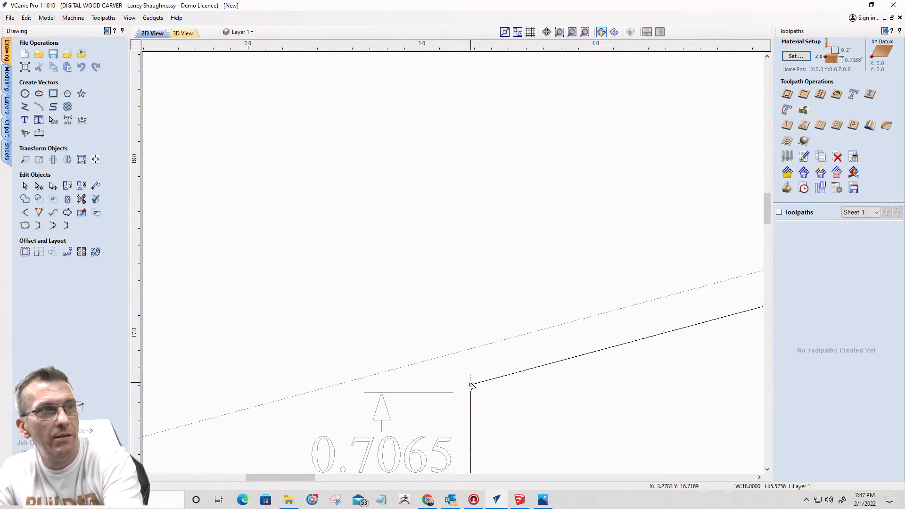
# Step: Leave node editing and delete the outdated height dimension beside the wedge's short end
pyautogui.scroll(-3, 490, 348)
pyautogui.scroll(1, 491, 347)
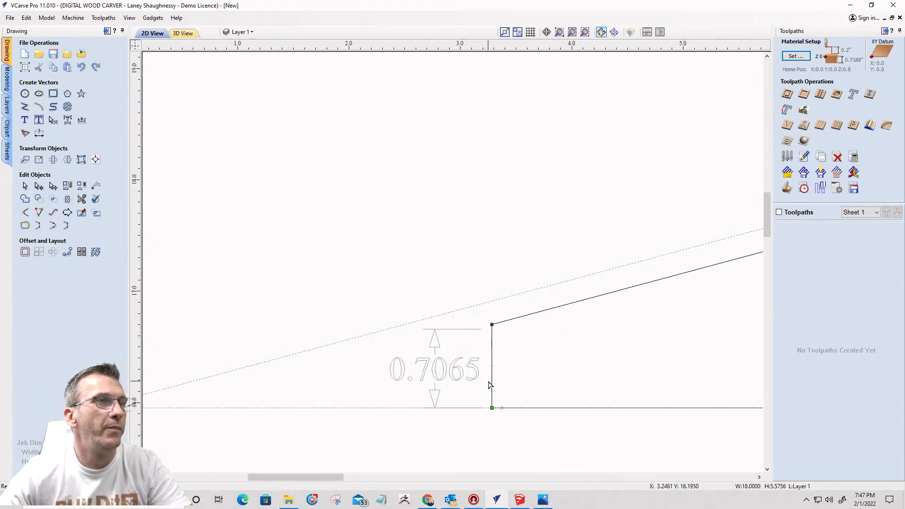
pyautogui.click(25, 185)
pyautogui.click(437, 375)
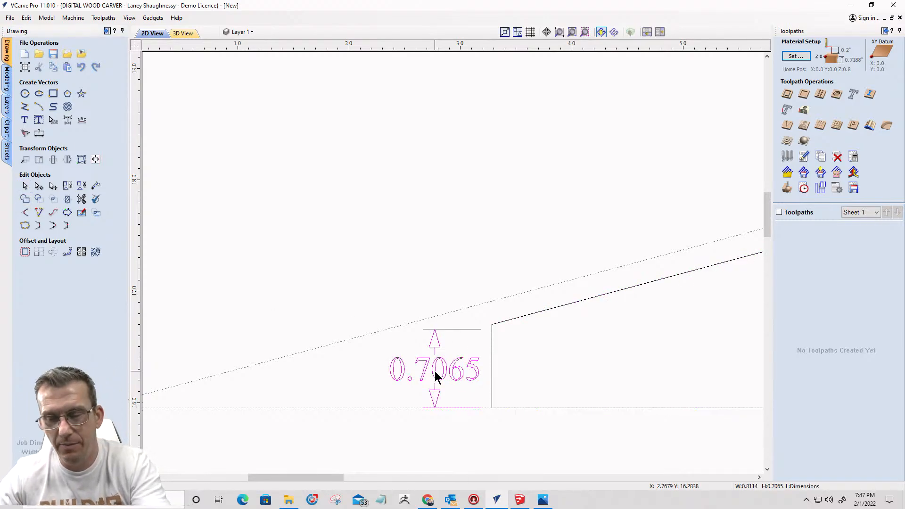
pyautogui.press('Delete')
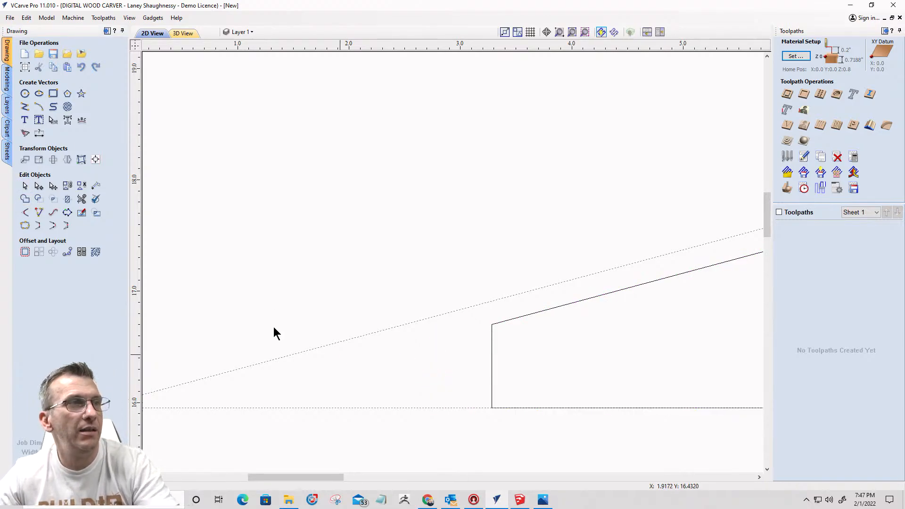
# Step: Add a vertical dimension for the height of the wedge's short end with its text outside the wedge, and close the dimension tool
pyautogui.click(39, 134)
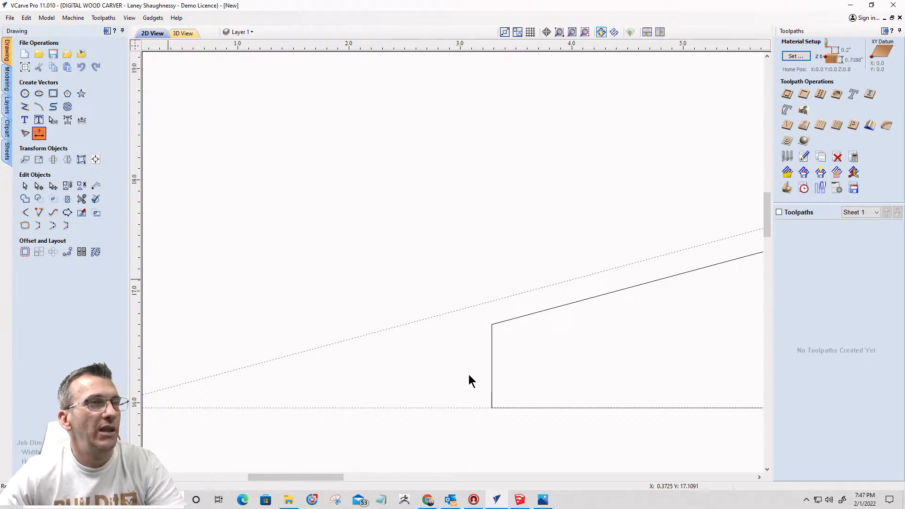
pyautogui.click(493, 408)
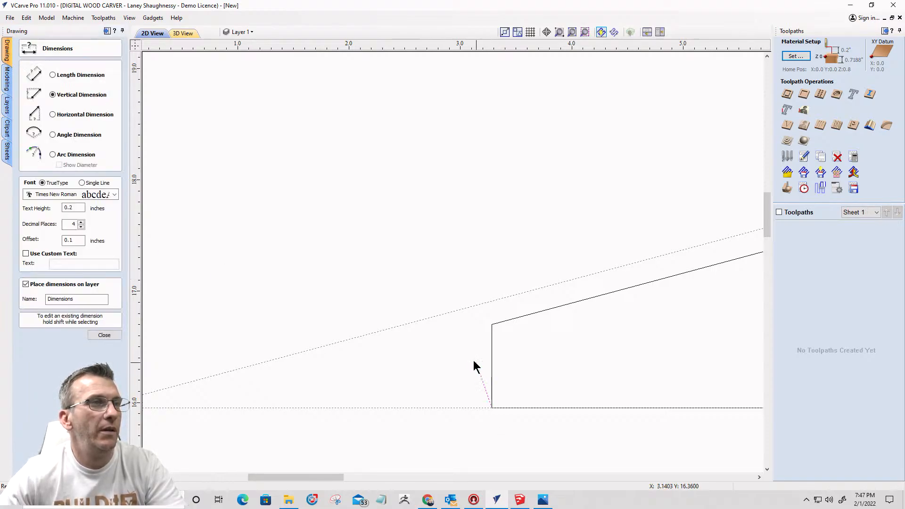
pyautogui.click(493, 324)
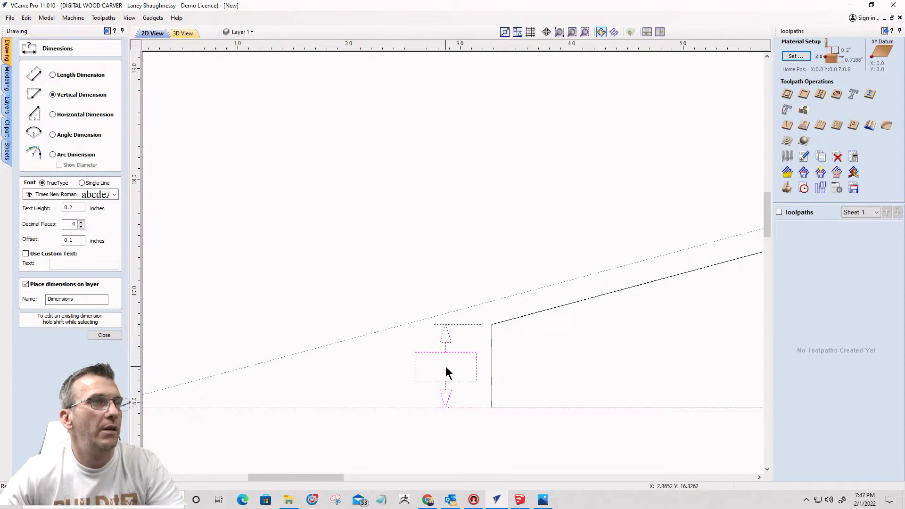
pyautogui.click(445, 367)
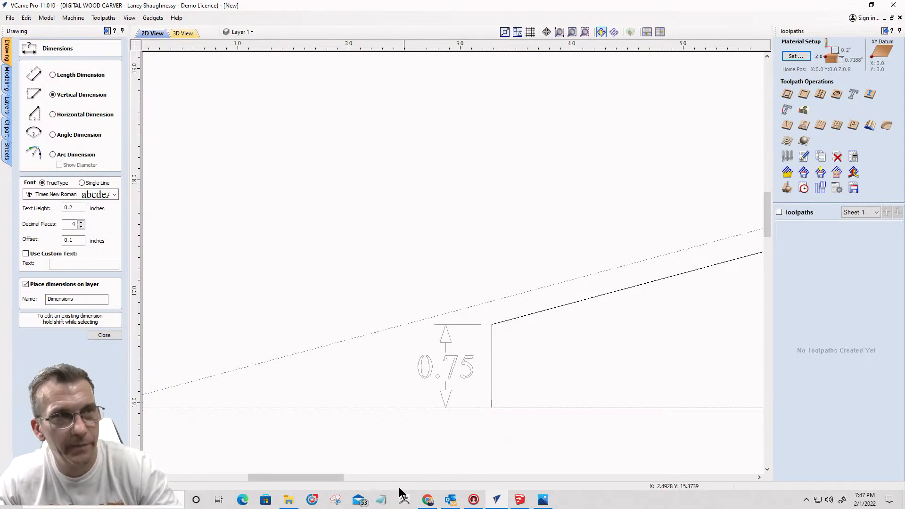
pyautogui.scroll(-5, 395, 448)
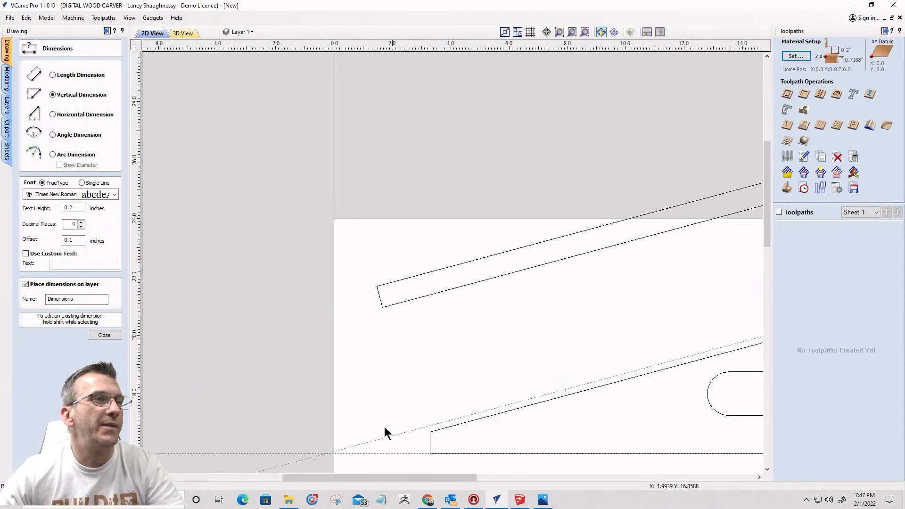
pyautogui.click(102, 334)
# Step: Move the angled guide up and away from the wedge, clear of the tilted strip
pyautogui.moveTo(356, 443); pyautogui.dragTo(221, 179)
pyautogui.scroll(-4, 265, 215)
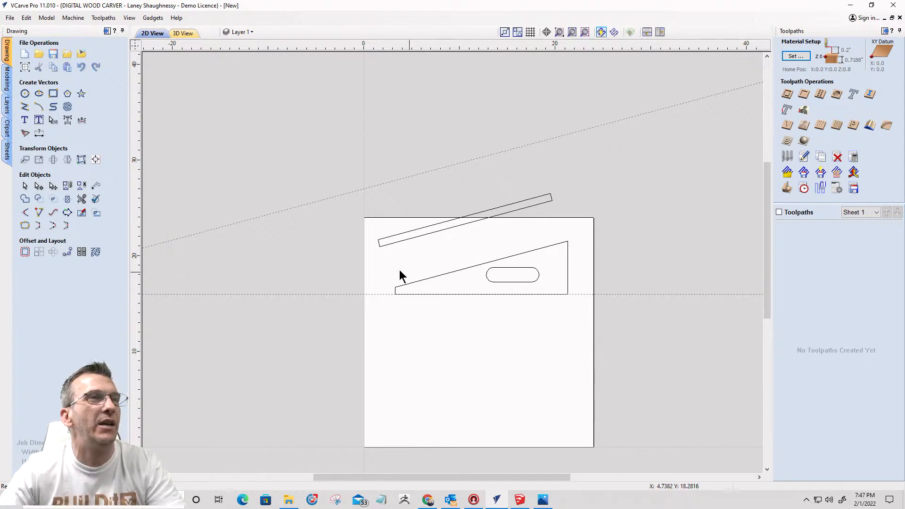
pyautogui.scroll(2, 506, 285)
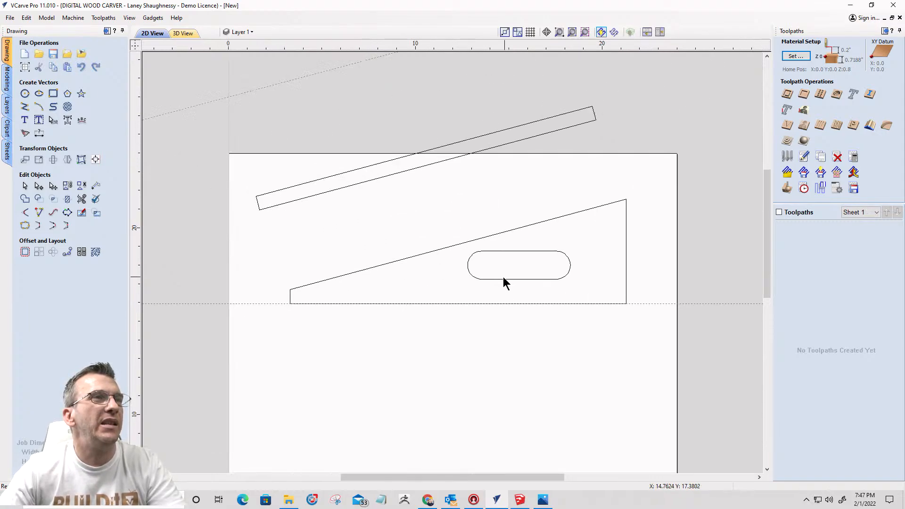
# Step: Draw an 18 x 0.75 inch square-cornered rectangle along the wedge's base, from its lower short-end corner to its tall end
pyautogui.click(502, 278)
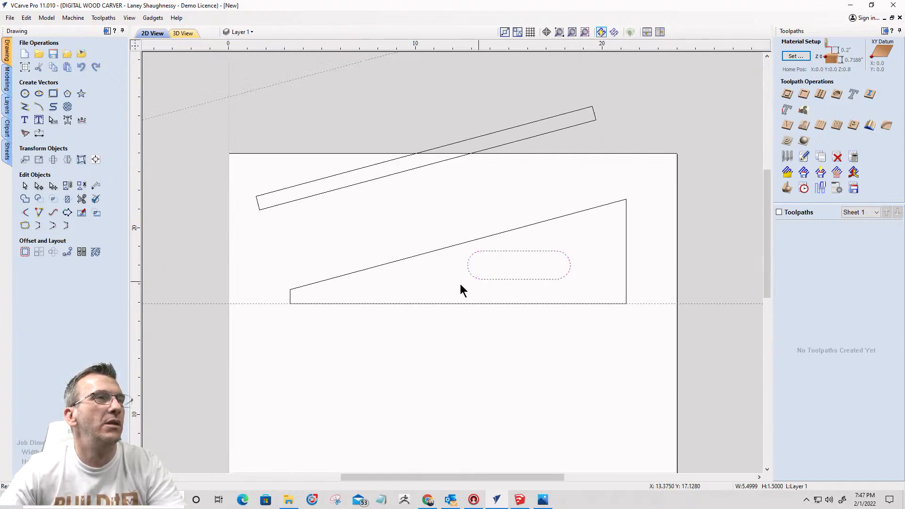
pyautogui.click(53, 95)
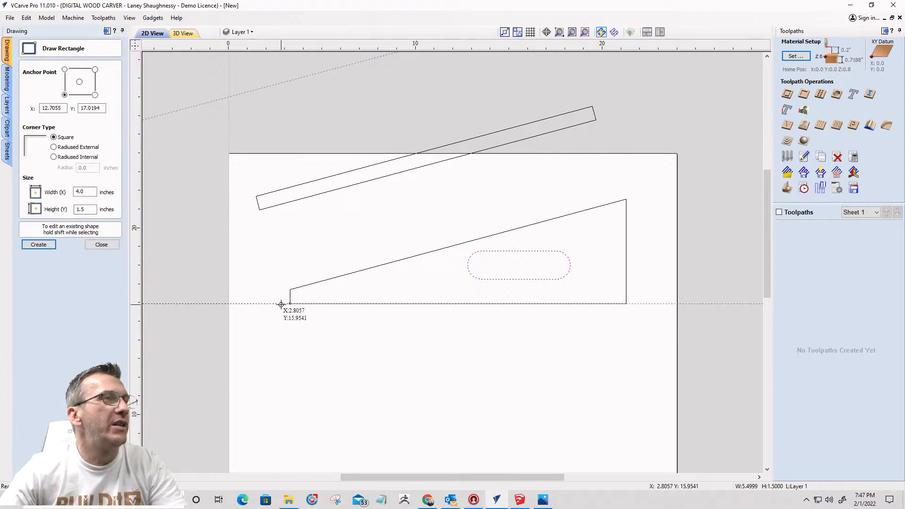
pyautogui.moveTo(289, 303); pyautogui.dragTo(626, 290)
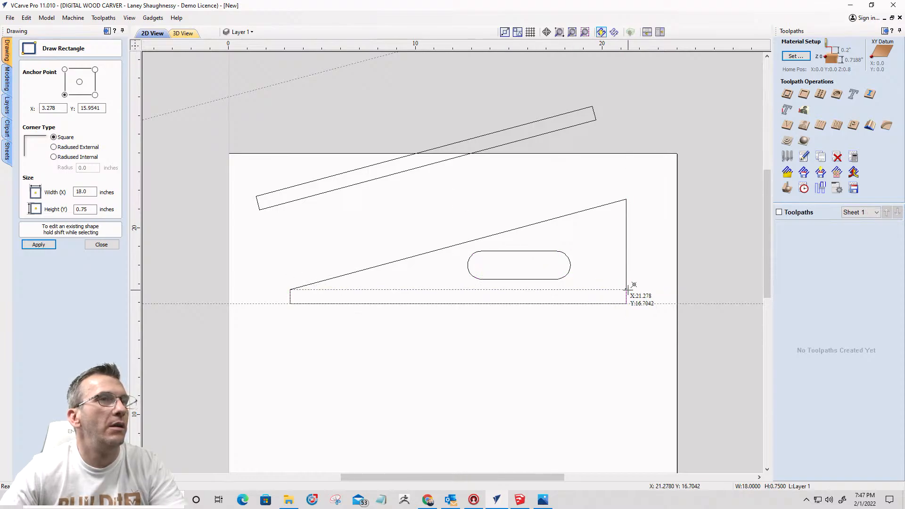
pyautogui.click(101, 245)
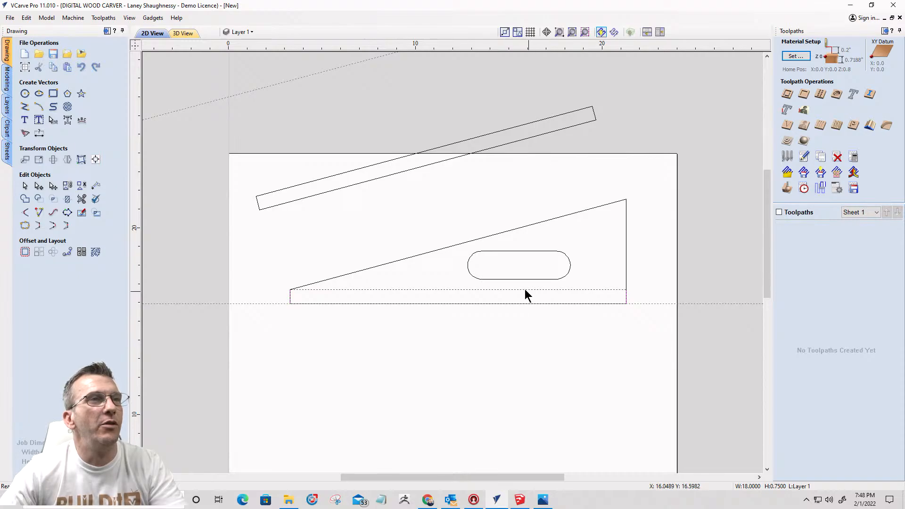
# Step: Move the tilted strip so its lower end corner snaps onto the upper corner of the wedge's short end
pyautogui.click(258, 209)
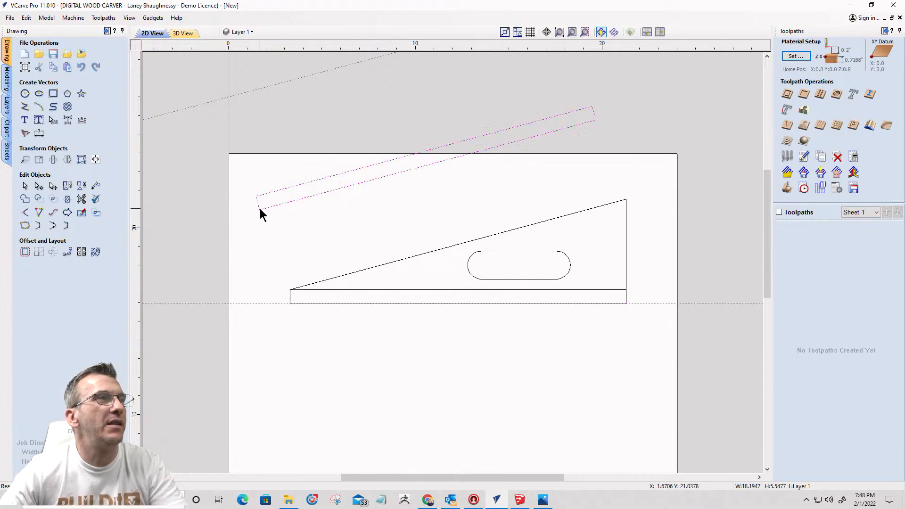
pyautogui.click(260, 208)
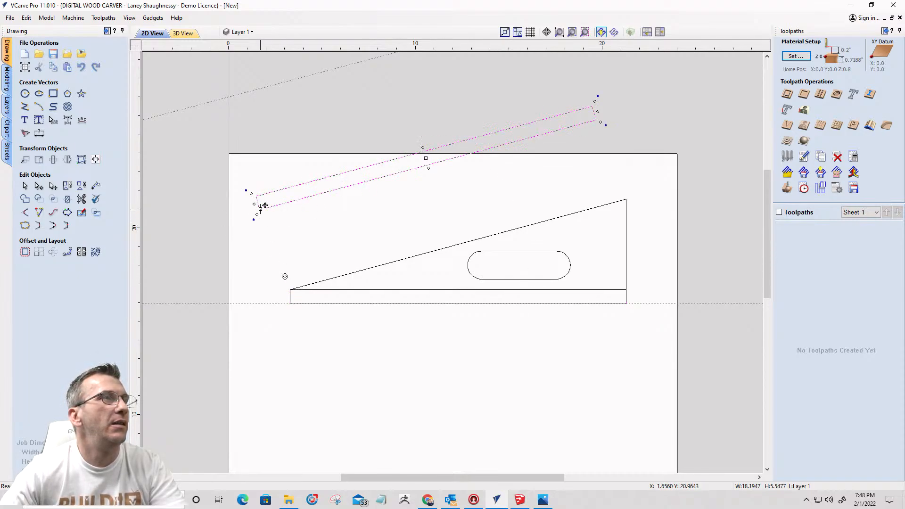
pyautogui.moveTo(258, 208); pyautogui.dragTo(290, 288)
pyautogui.scroll(3, 288, 295)
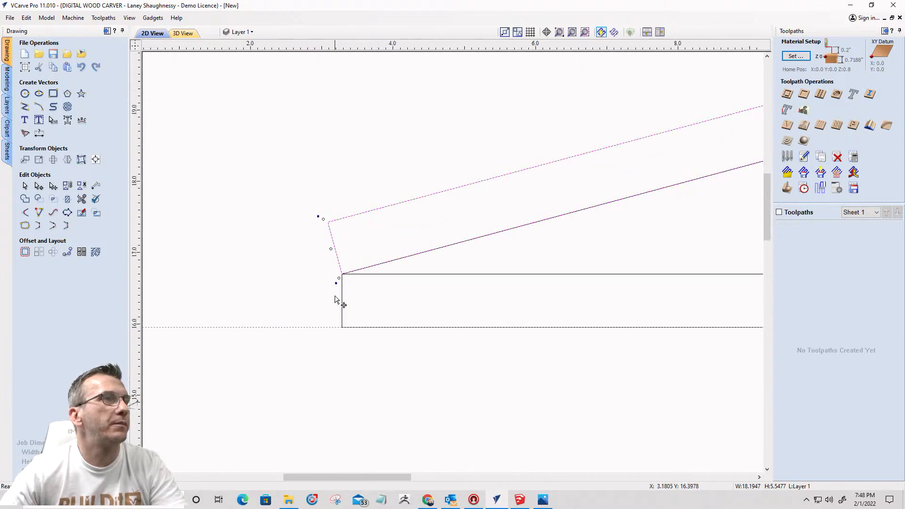
pyautogui.scroll(4, 334, 295)
pyautogui.scroll(-2, 330, 244)
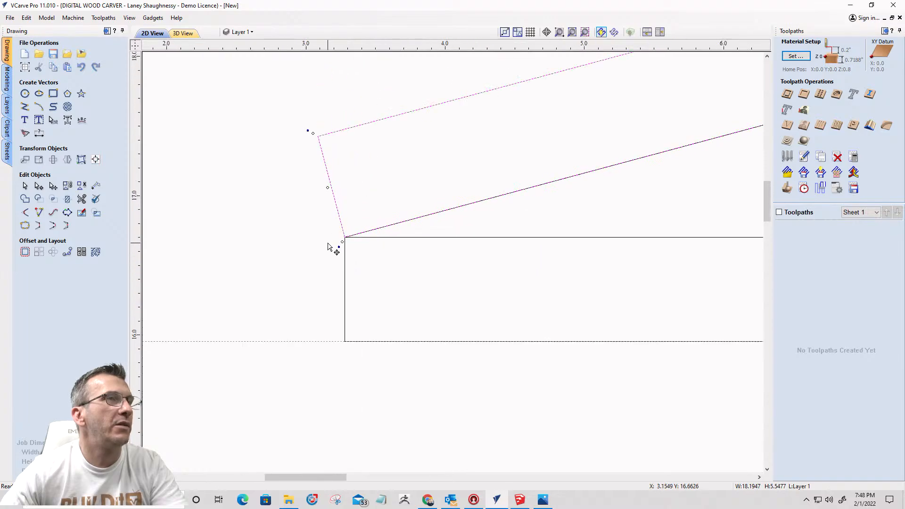
pyautogui.scroll(-5, 328, 246)
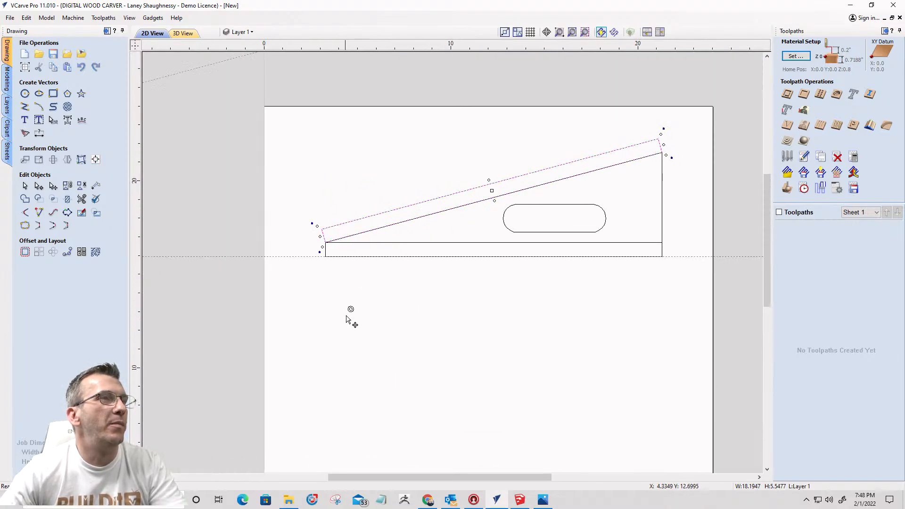
# Step: Place the strip's rotation pivot on the shared short-end corner and rotate the strip upward to a steeper incline above the wedge
pyautogui.click(326, 243)
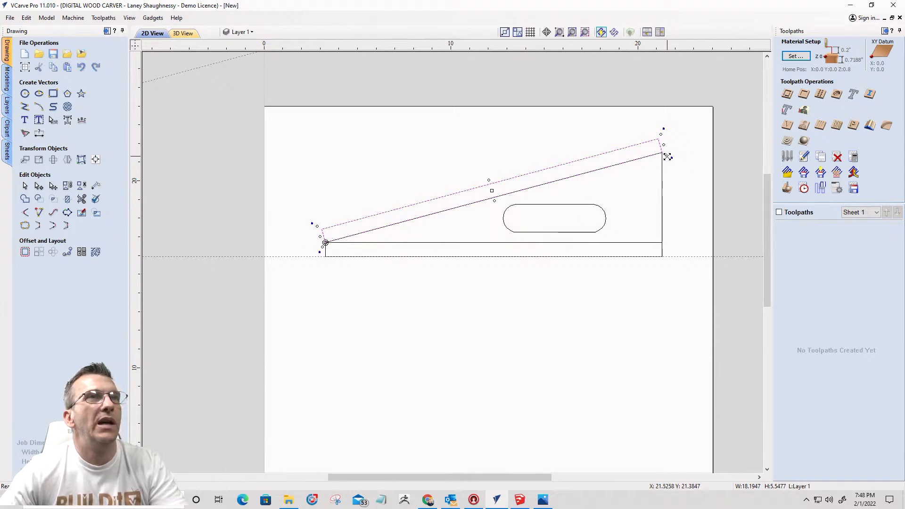
pyautogui.moveTo(672, 159); pyautogui.dragTo(609, 132)
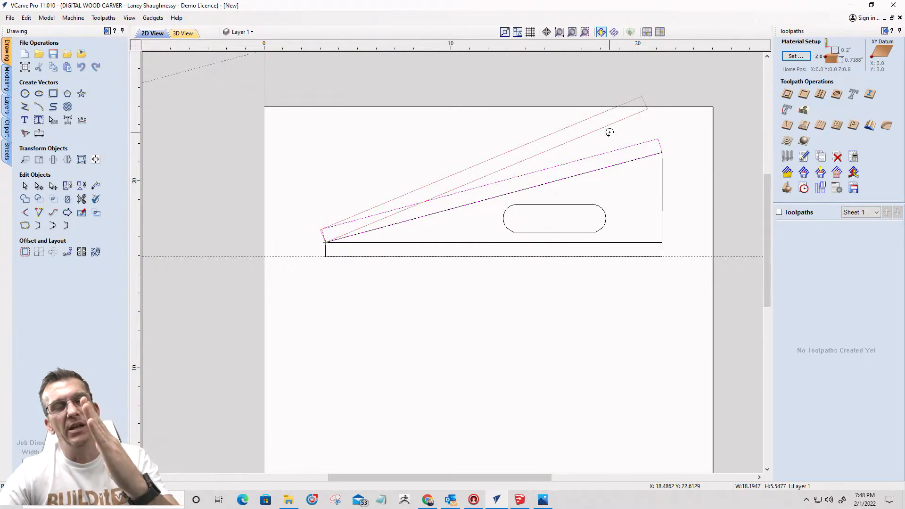
pyautogui.moveTo(610, 133); pyautogui.dragTo(613, 135)
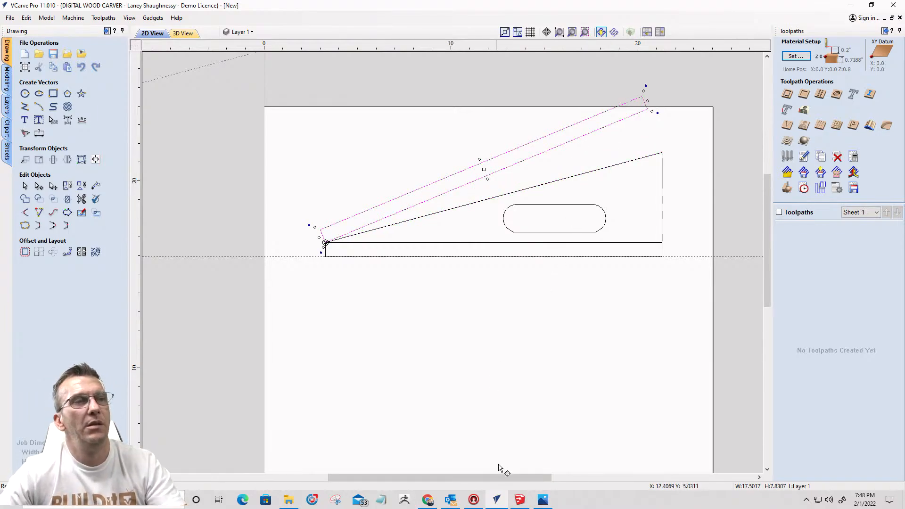
# Step: Study the slant board's five adjustable positions in the Photos reference image and close it
pyautogui.moveTo(497, 490)
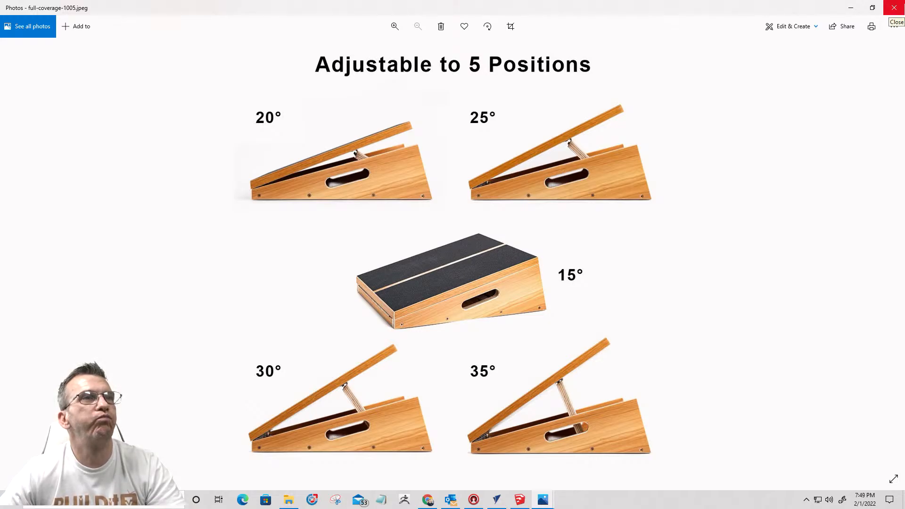
pyautogui.click(894, 8)
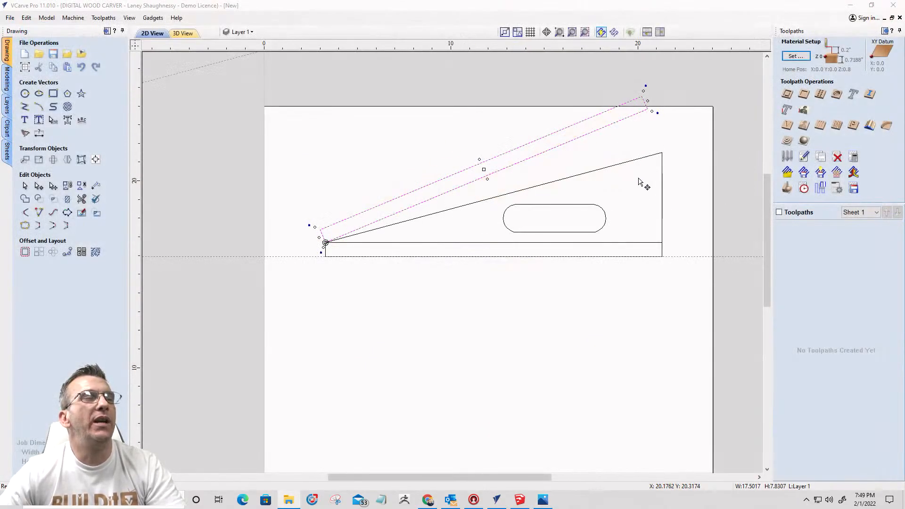
# Step: Move the thin 18 inch base rectangle out of the wedge to the empty area beyond the job's left edge
pyautogui.scroll(-4, 548, 218)
pyautogui.scroll(2, 547, 218)
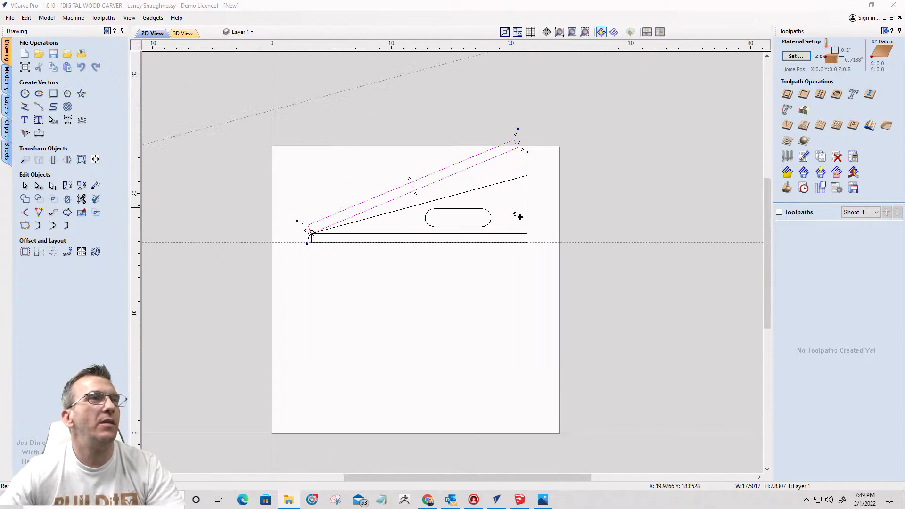
pyautogui.scroll(-3, 516, 211)
pyautogui.scroll(3, 373, 247)
pyautogui.scroll(-2, 486, 205)
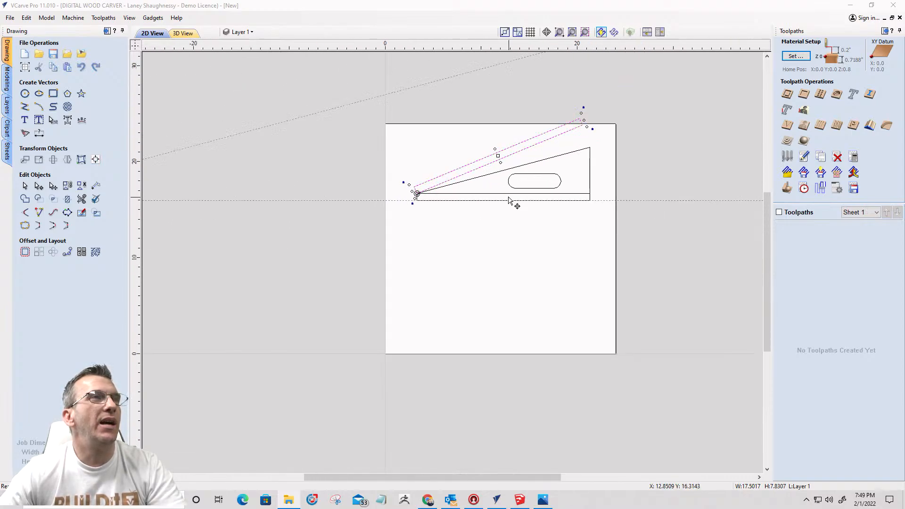
pyautogui.click(487, 197)
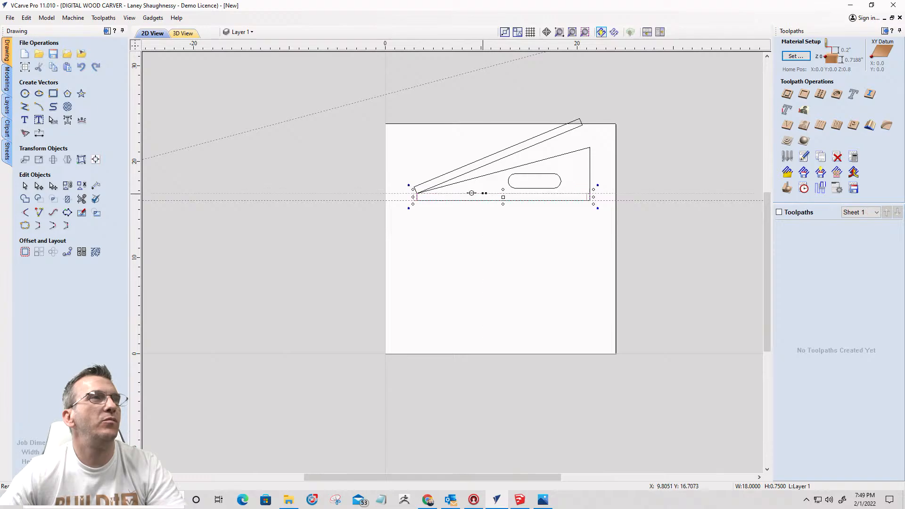
pyautogui.moveTo(283, 164); pyautogui.dragTo(266, 150)
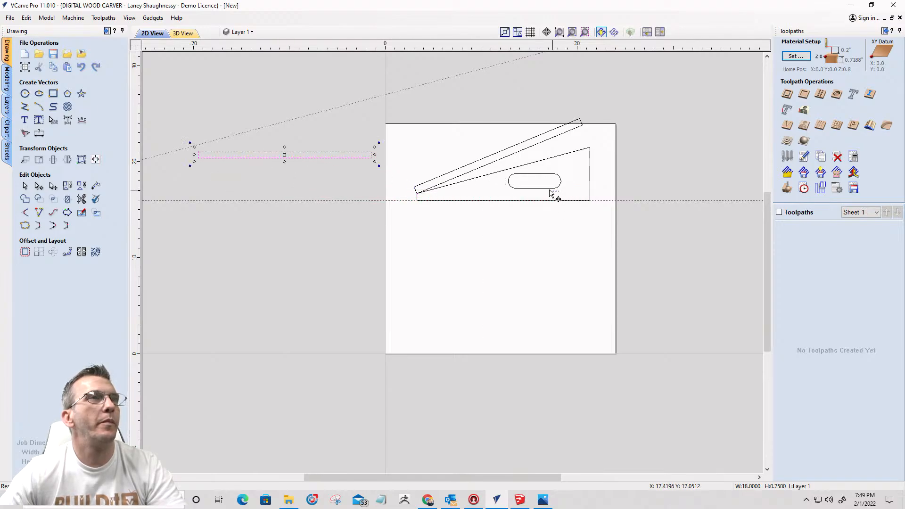
# Step: Copy the slotted wedge to the job's lower-left corner and nest the original, mirrored horizontally and vertically, just above the copy
pyautogui.click(509, 167)
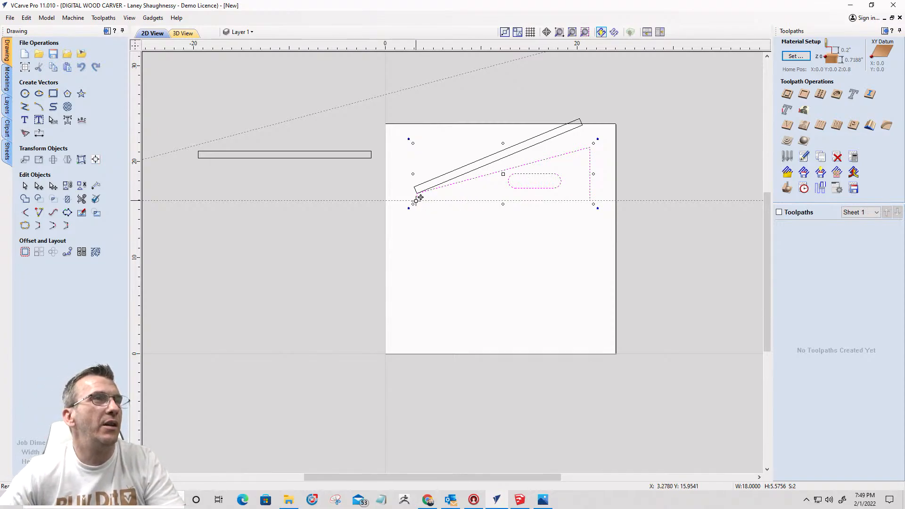
pyautogui.moveTo(417, 201); pyautogui.dragTo(395, 345)
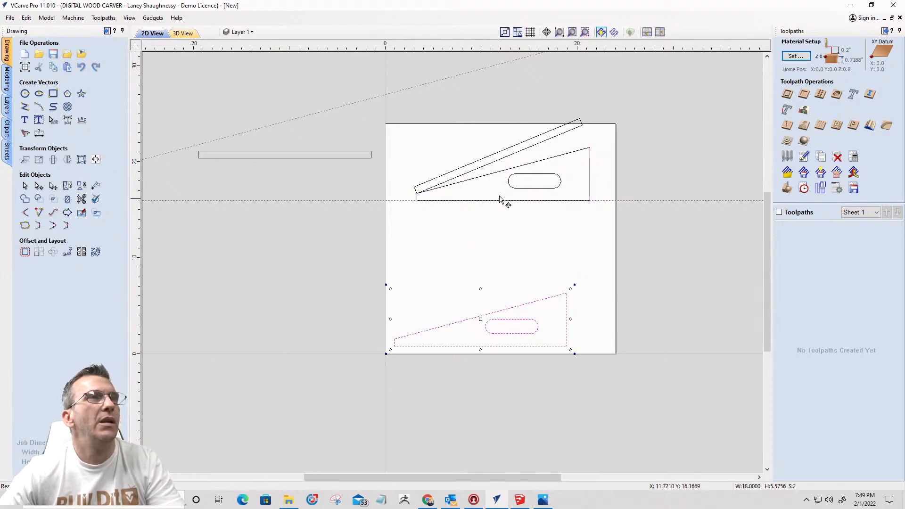
pyautogui.click(514, 160)
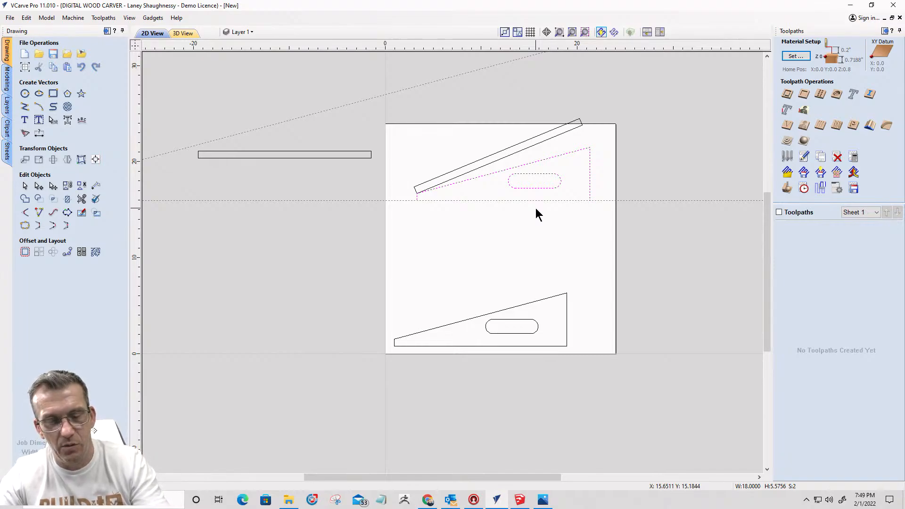
pyautogui.press('h')
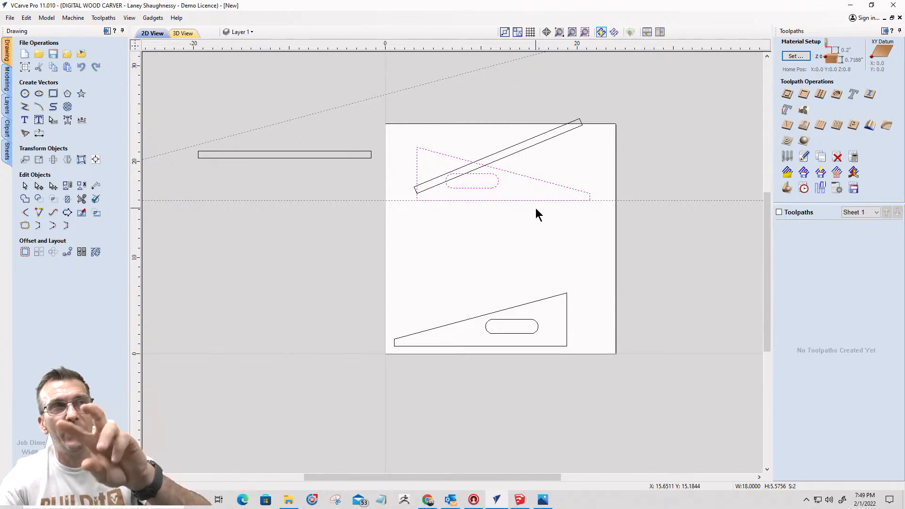
pyautogui.press('v')
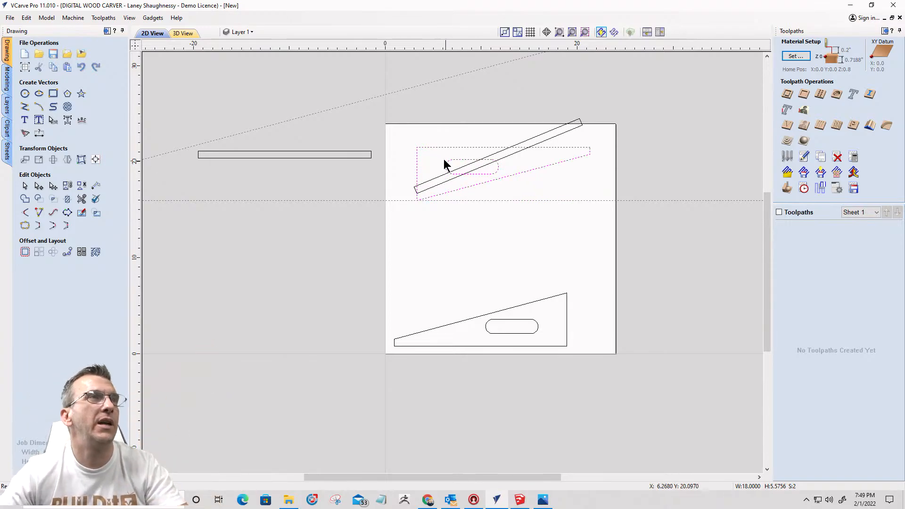
pyautogui.moveTo(416, 147); pyautogui.dragTo(392, 277)
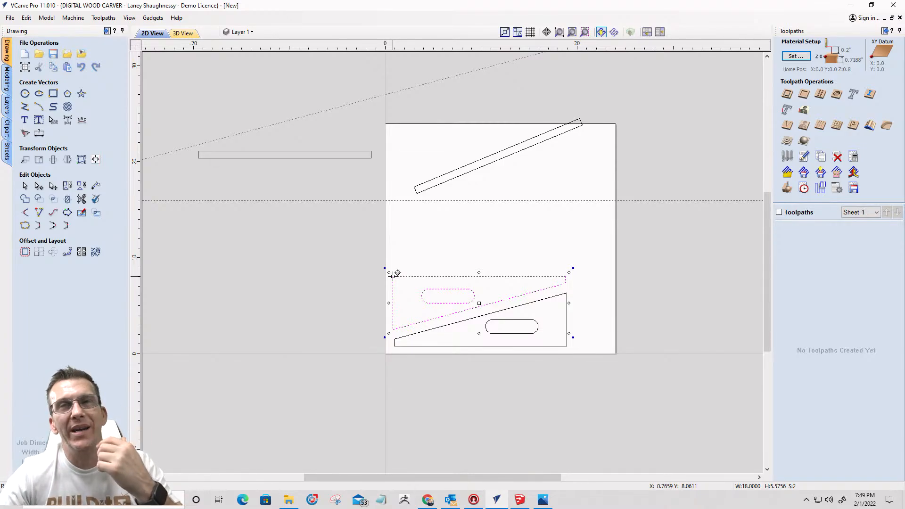
# Step: Delete the tilted strip above the nested wedges
pyautogui.click(458, 172)
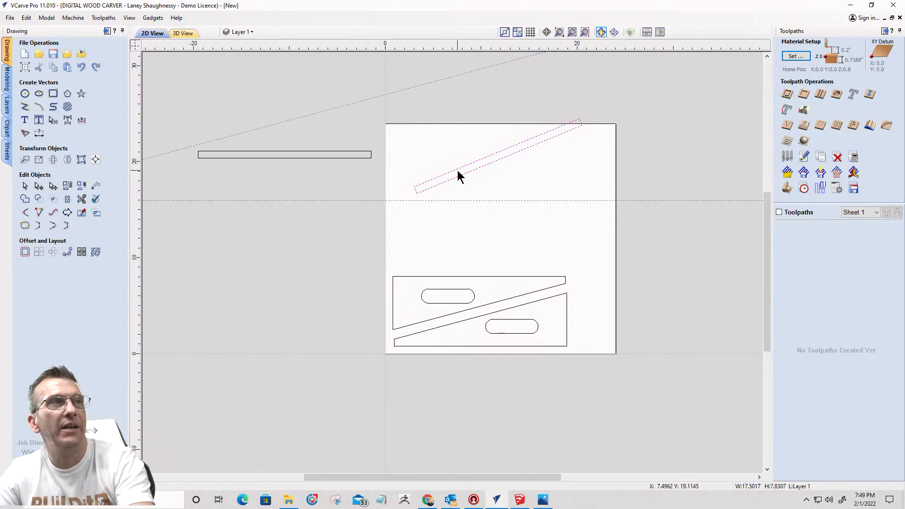
pyautogui.press('Delete')
# Step: Resize the thin base rectangle outside the job to 18 inches wide and 14.5 inches high
pyautogui.click(309, 158)
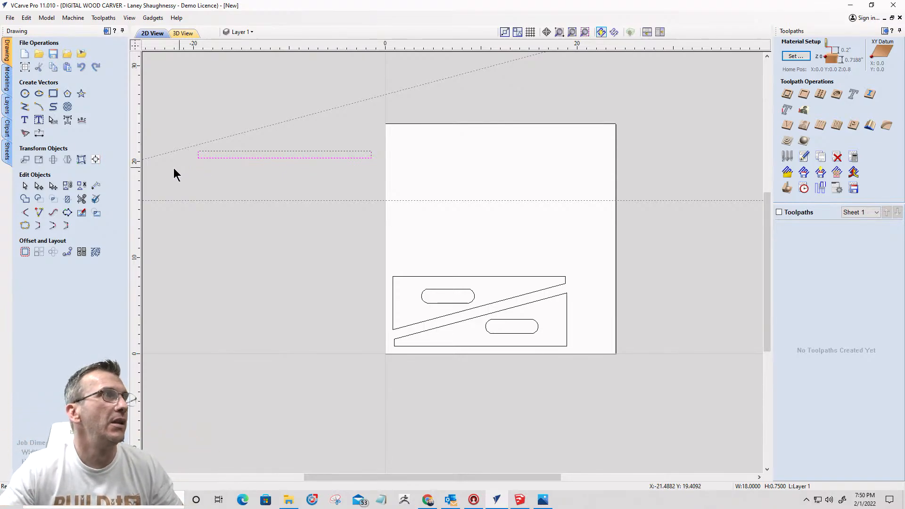
pyautogui.click(53, 94)
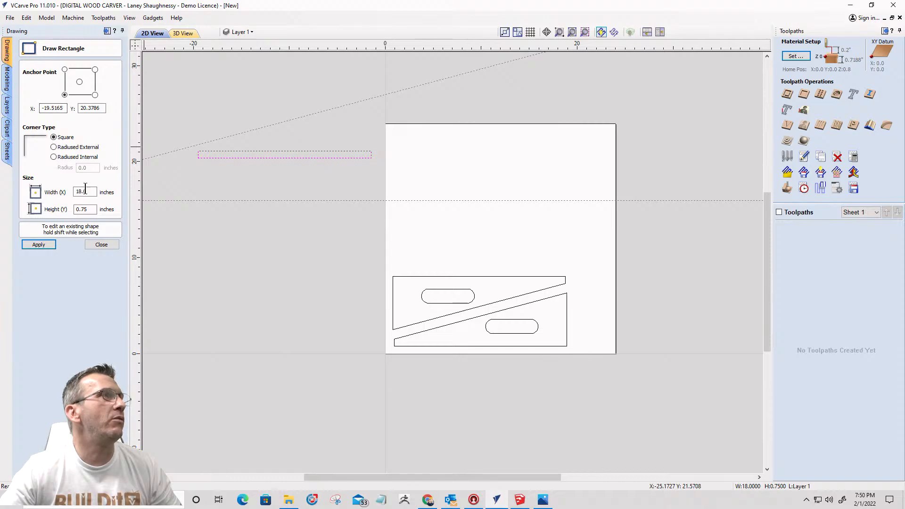
pyautogui.moveTo(91, 192); pyautogui.dragTo(54, 186)
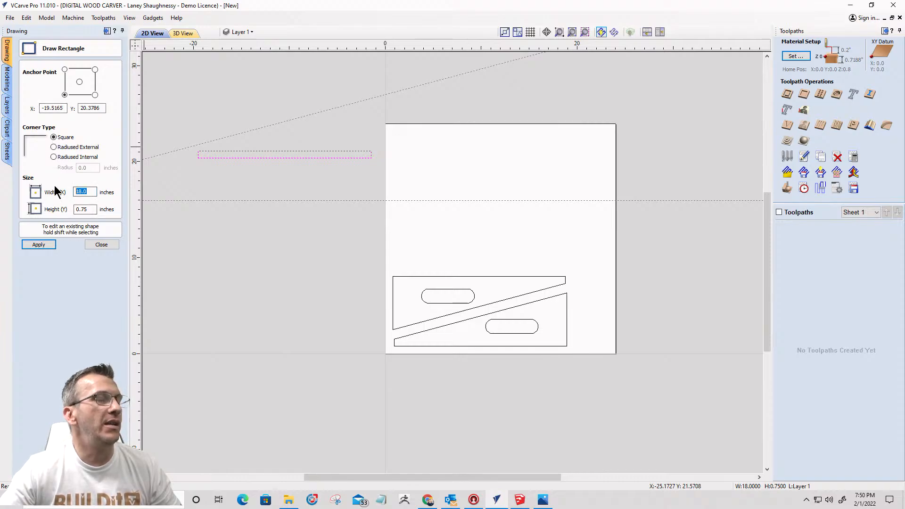
pyautogui.write('1')
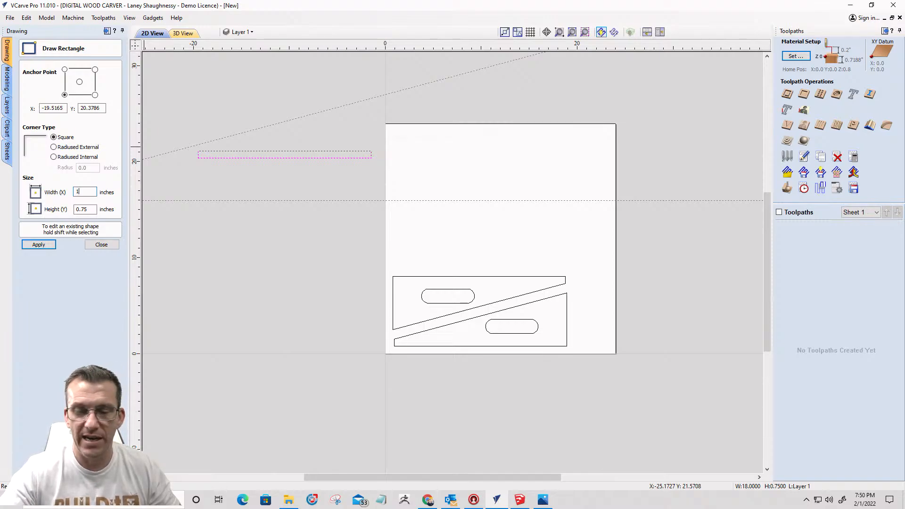
pyautogui.press('BackSpace')
pyautogui.write('18')
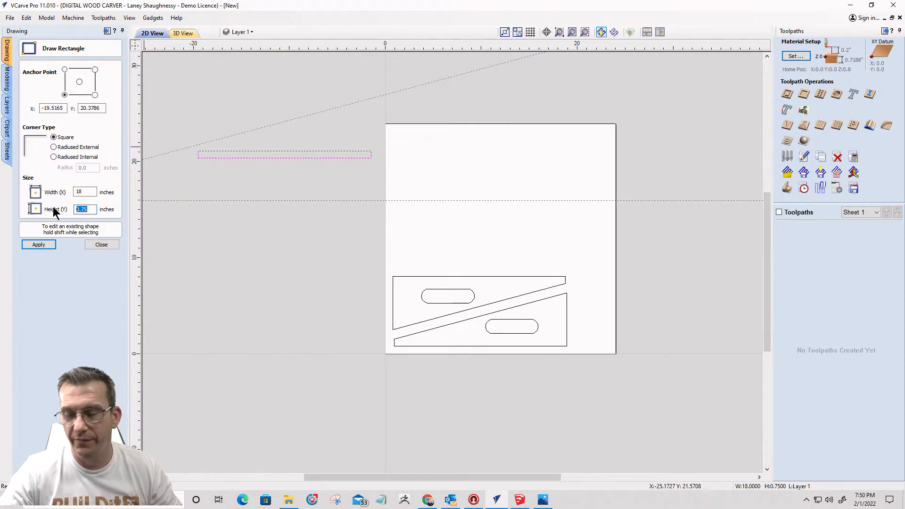
pyautogui.write('14.5')
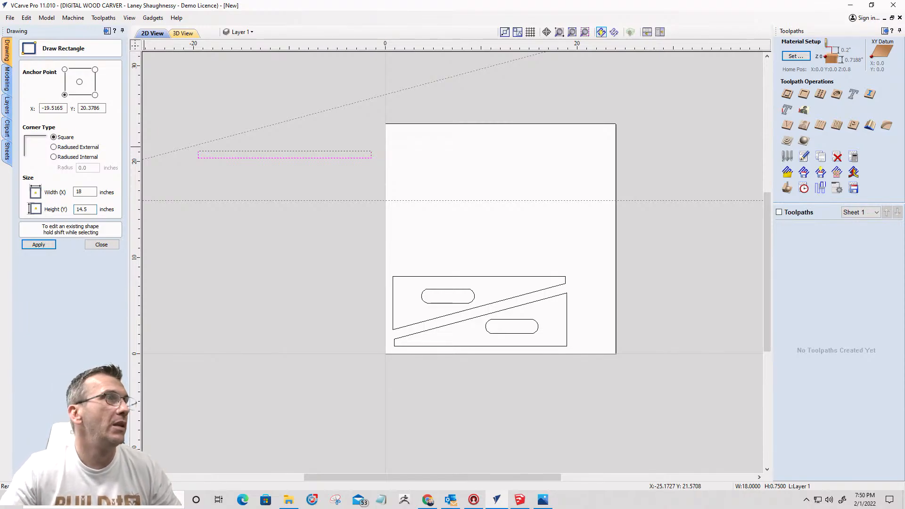
pyautogui.click(34, 243)
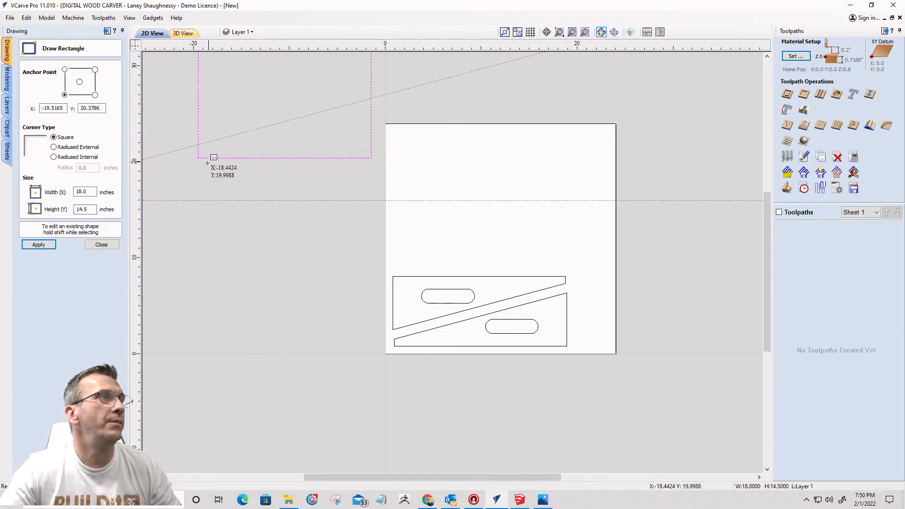
pyautogui.click(87, 244)
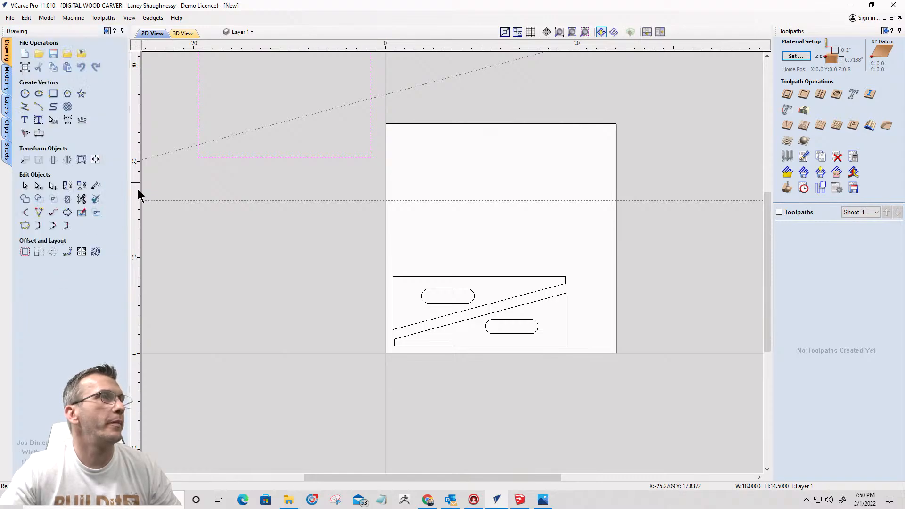
# Step: Move the resized base rectangle into the job, placing its lower-left corner just above the upper nested wedge
pyautogui.click(198, 157)
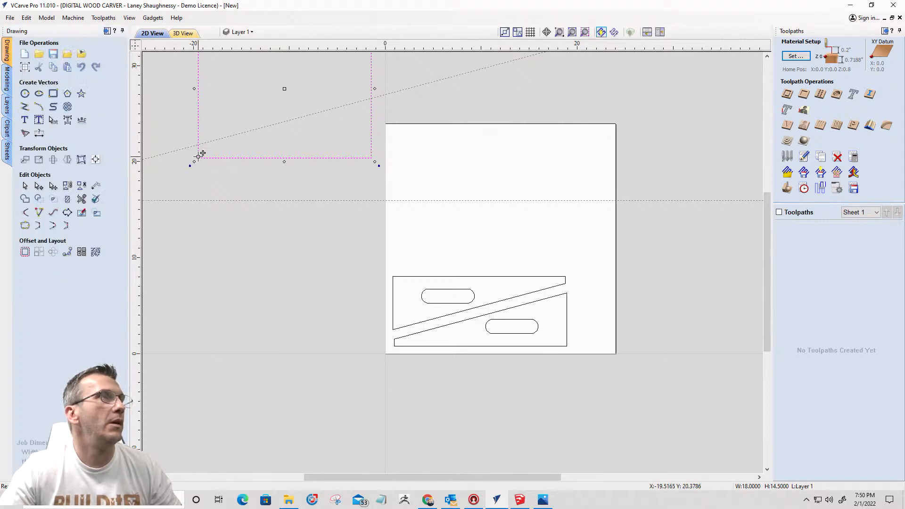
pyautogui.moveTo(197, 160); pyautogui.dragTo(396, 269)
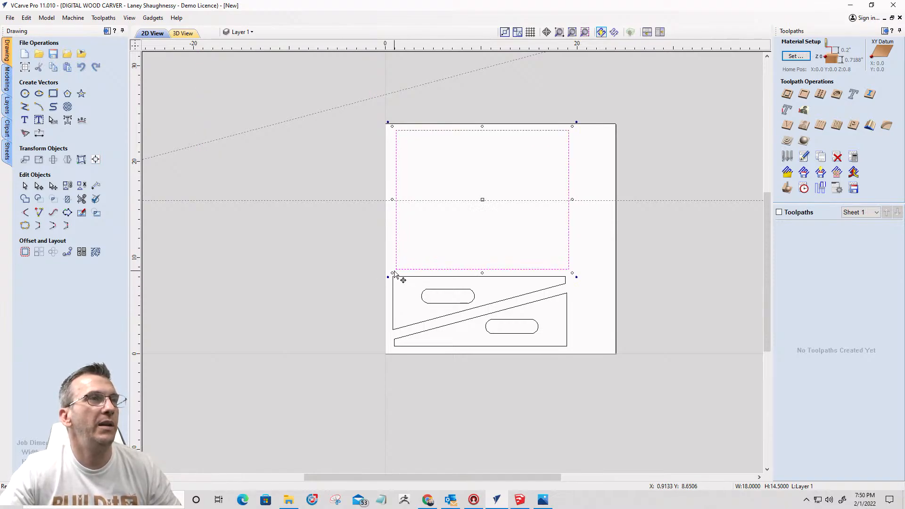
pyautogui.click(397, 267)
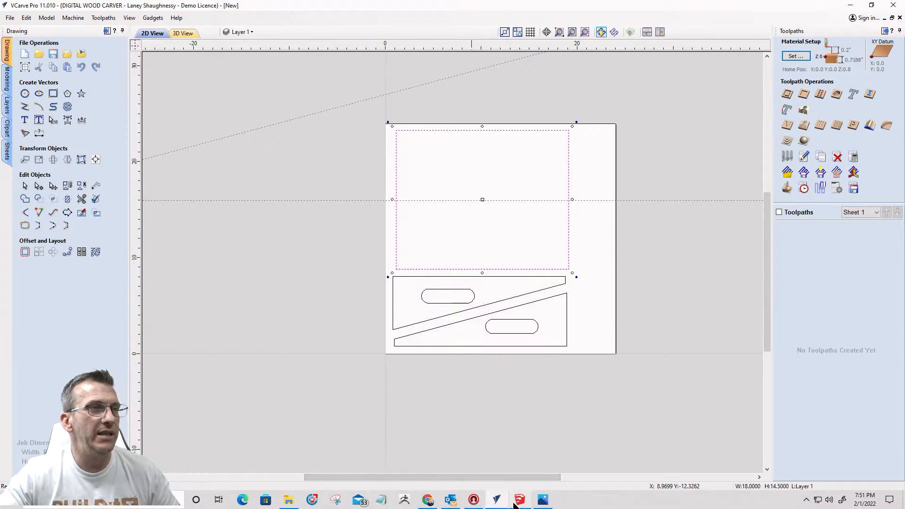
# Step: Examine the hinged support, base slats and side handles in the Photos reference image and close it
pyautogui.moveTo(544, 500)
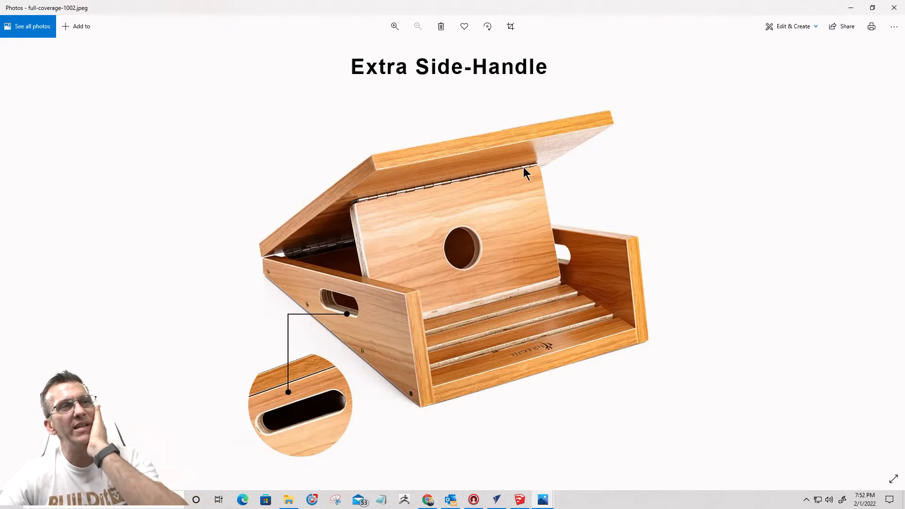
pyautogui.click(893, 10)
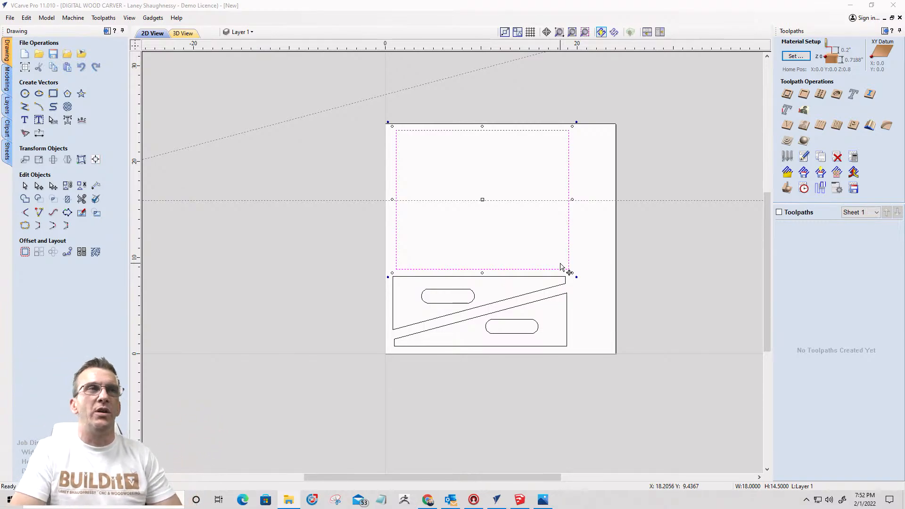
# Step: Place a copy of the lower slotted wedge in the empty area beyond the job's right edge
pyautogui.scroll(-2, 679, 245)
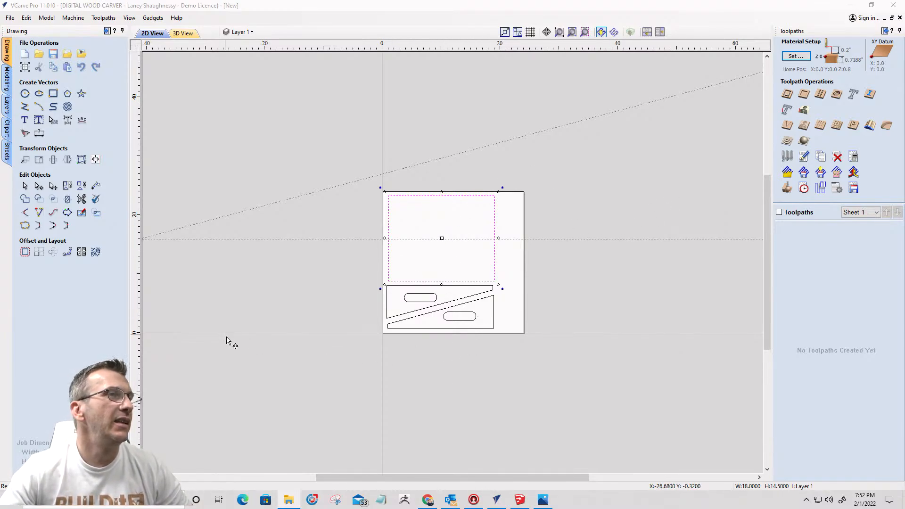
pyautogui.click(231, 343)
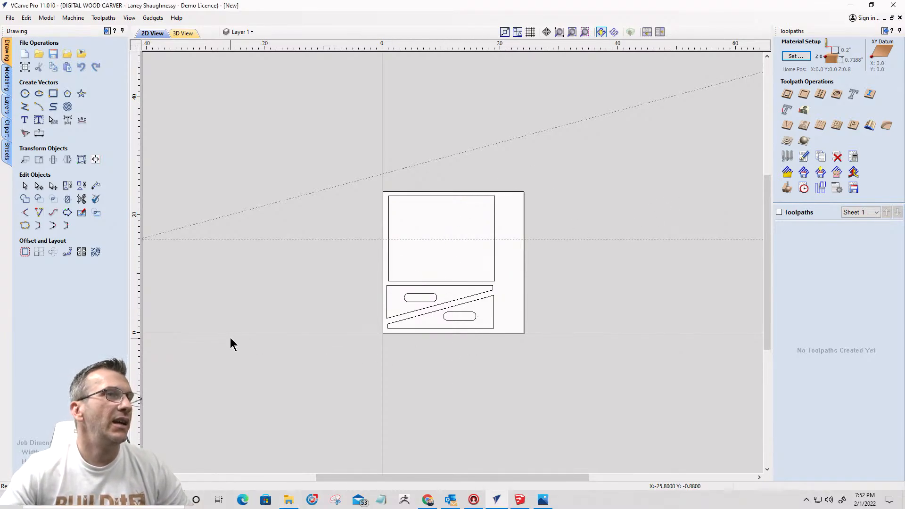
pyautogui.click(461, 308)
pyautogui.click(461, 307)
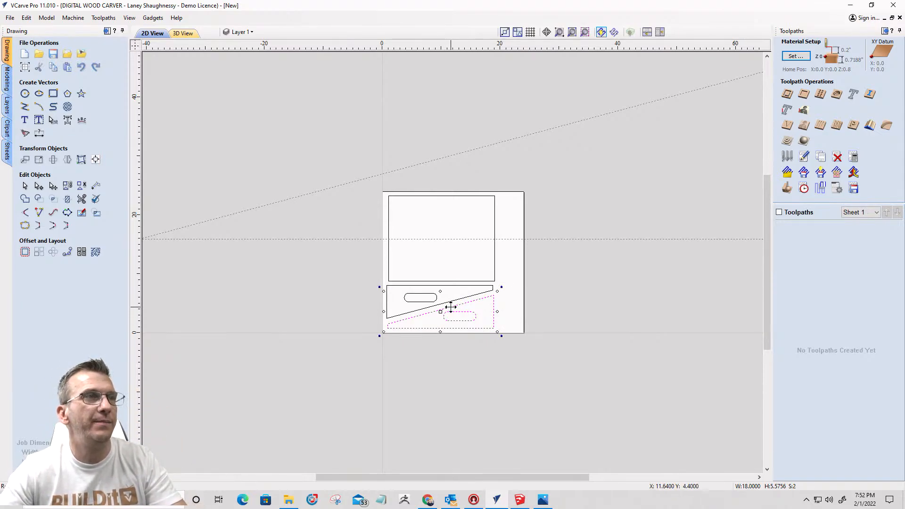
pyautogui.moveTo(450, 307); pyautogui.dragTo(630, 299)
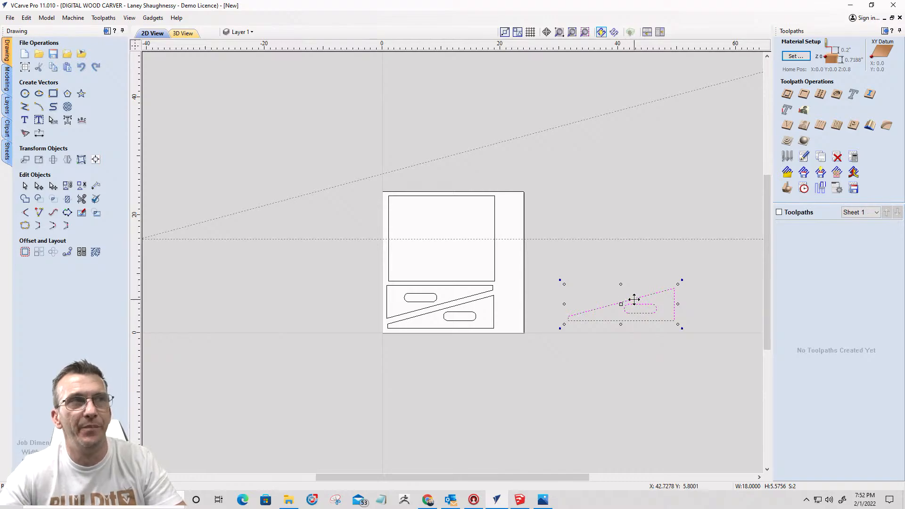
# Step: Draw an 18 inch wide rectangle from the copied wedge's lower-left corner and set its height to 0.75 inches
pyautogui.scroll(5, 631, 297)
pyautogui.scroll(-3, 556, 221)
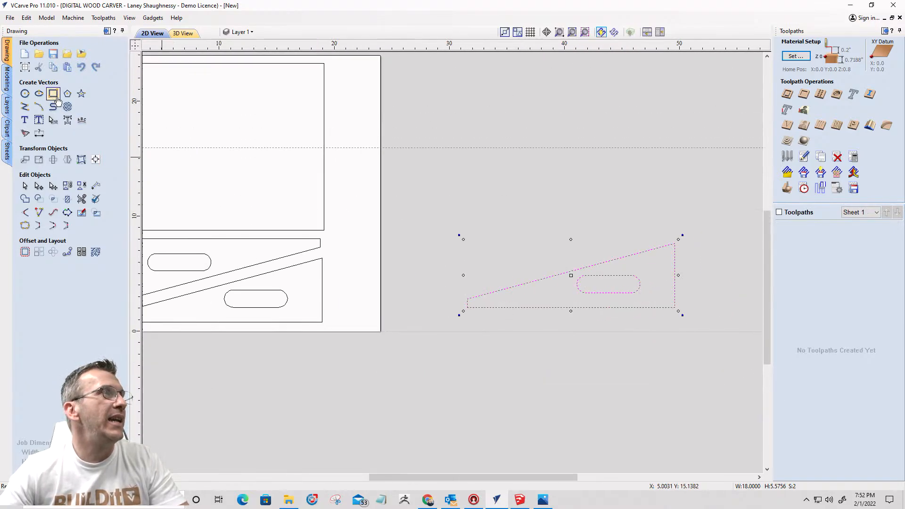
pyautogui.click(54, 95)
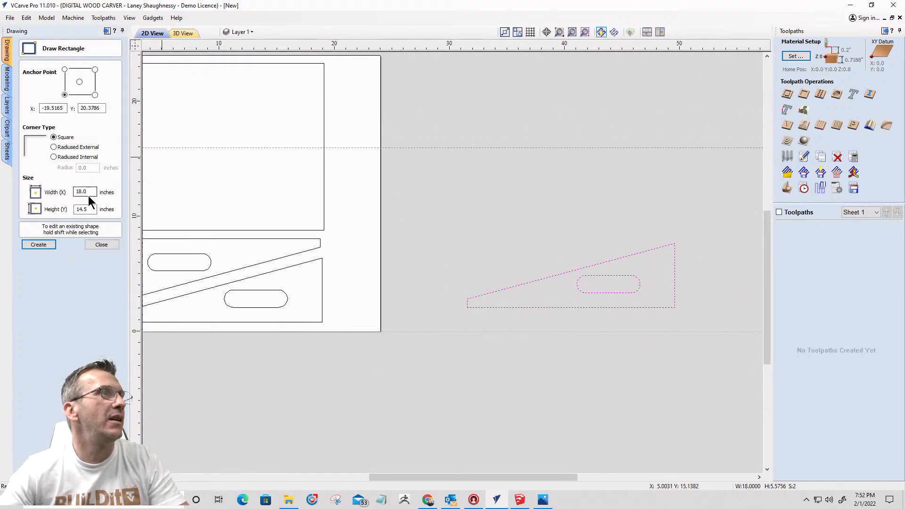
pyautogui.moveTo(90, 207); pyautogui.dragTo(62, 204)
pyautogui.write('.7')
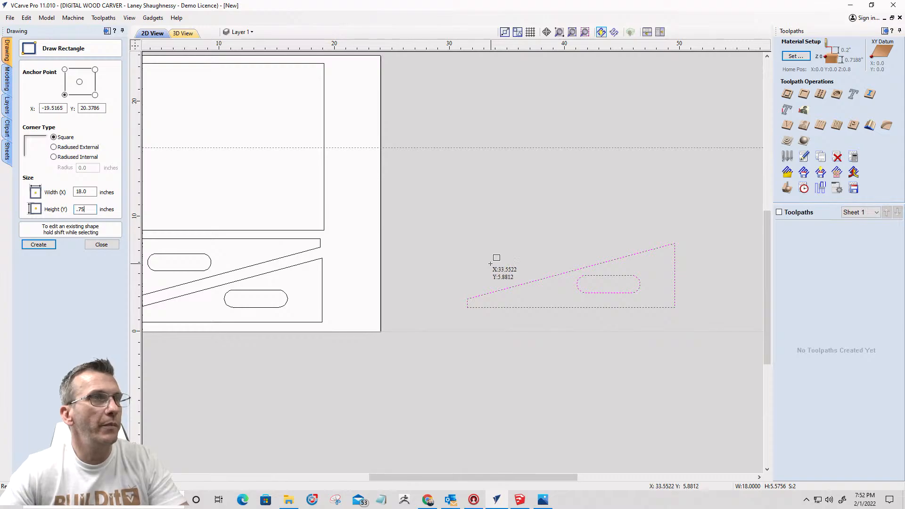
pyautogui.keyDown('shift'); pyautogui.click(487, 294); pyautogui.keyUp('shift')
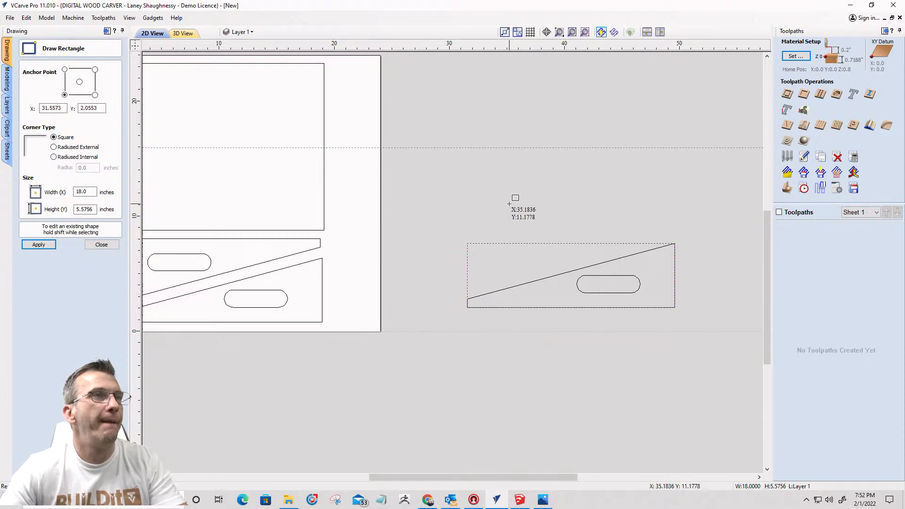
pyautogui.moveTo(93, 210); pyautogui.dragTo(34, 212)
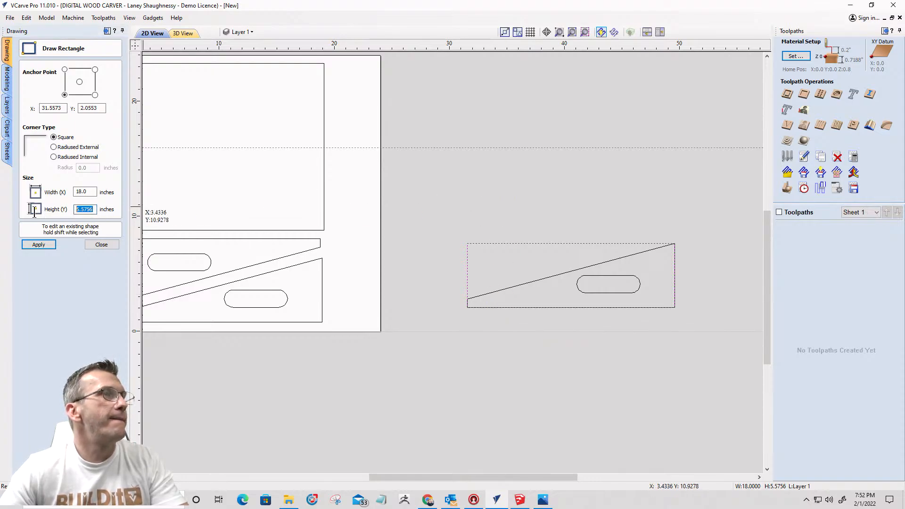
pyautogui.write('.75')
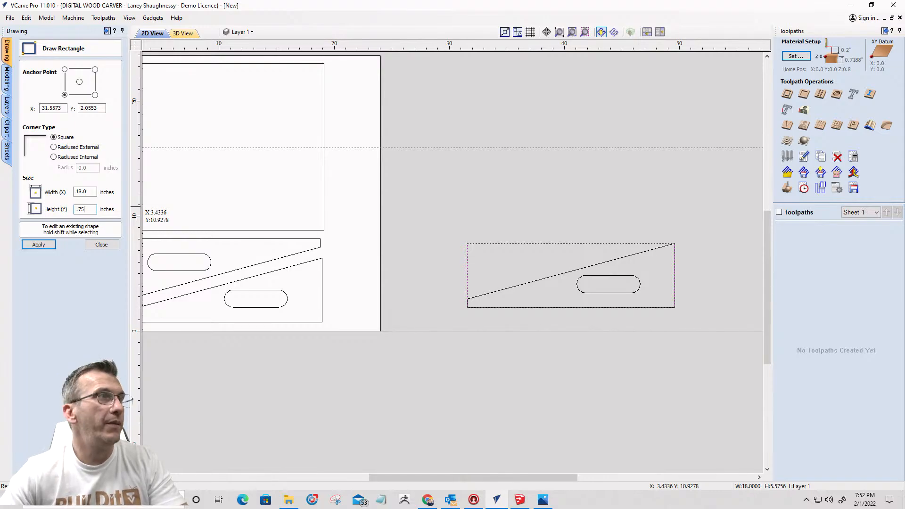
pyautogui.click(39, 245)
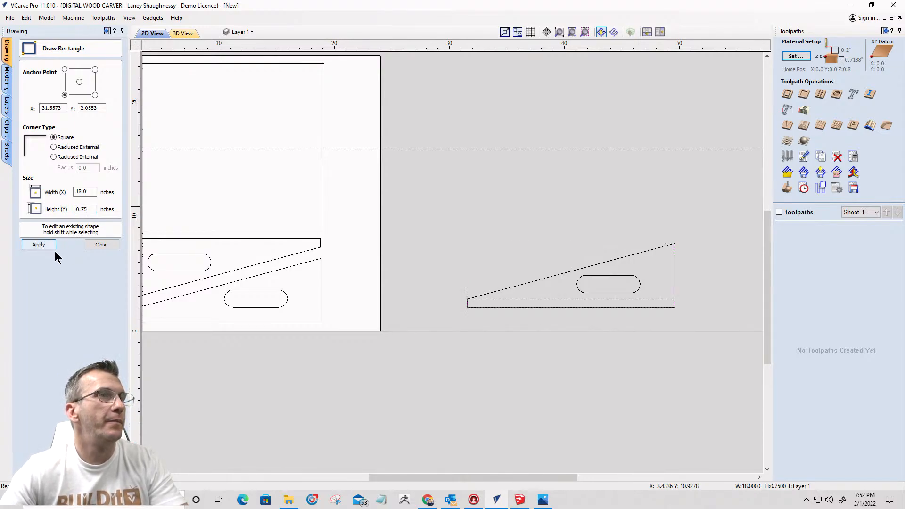
pyautogui.click(101, 244)
# Step: Move the thin strip up so its lower-left corner snaps onto the upper corner of the copied wedge's short end
pyautogui.click(469, 302)
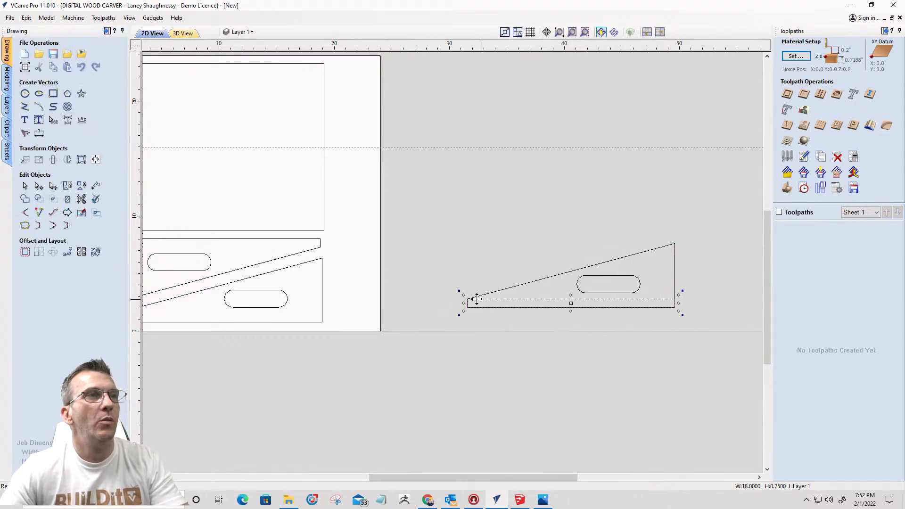
pyautogui.scroll(5, 469, 299)
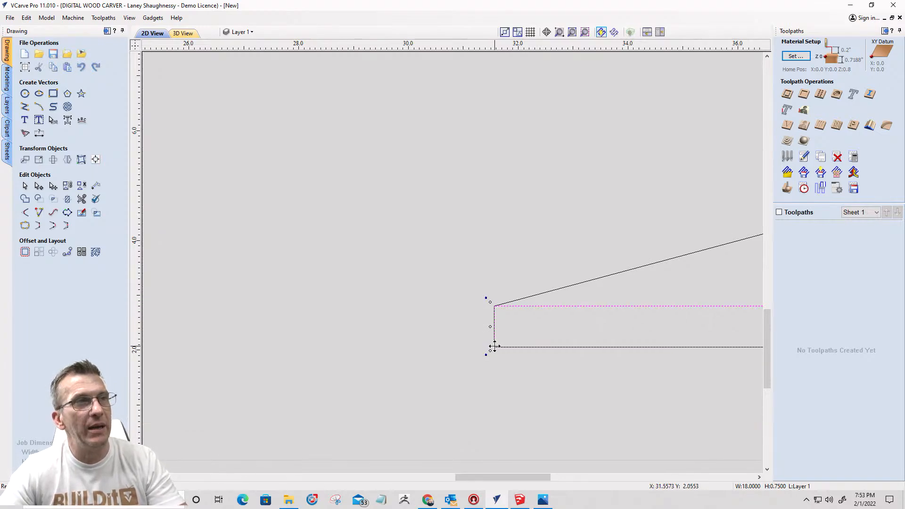
pyautogui.moveTo(494, 347); pyautogui.dragTo(494, 304)
pyautogui.scroll(-5, 416, 325)
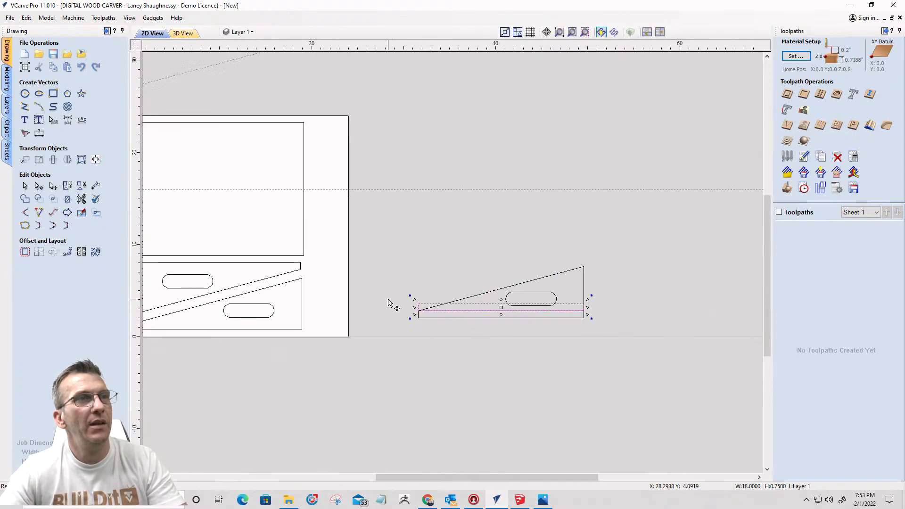
pyautogui.scroll(3, 446, 318)
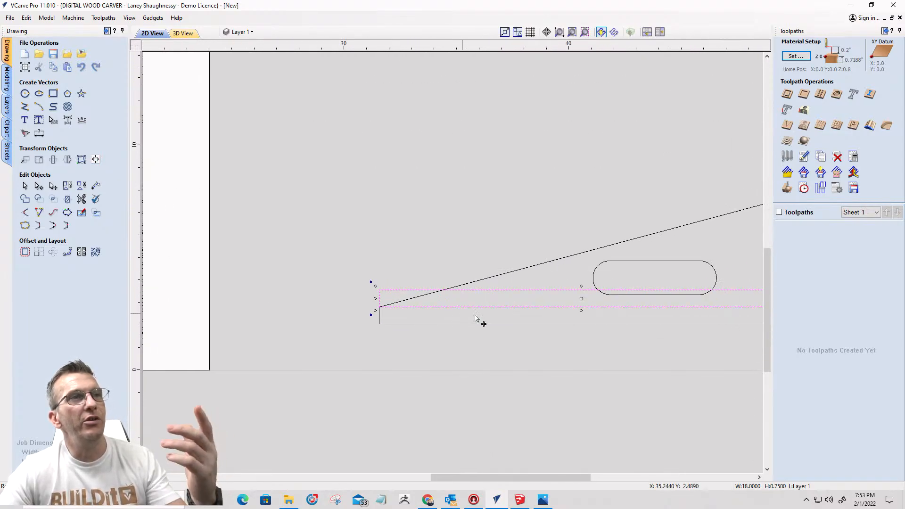
# Step: Rotate the thin top strip 15 degrees relative about its lower-left corner so it lies along the wedge's slope
pyautogui.click(582, 298)
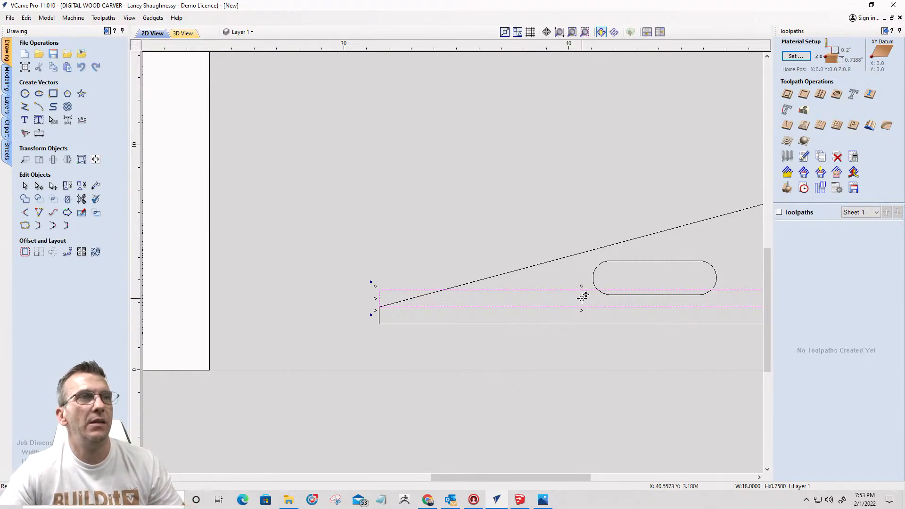
pyautogui.moveTo(582, 298); pyautogui.dragTo(379, 307)
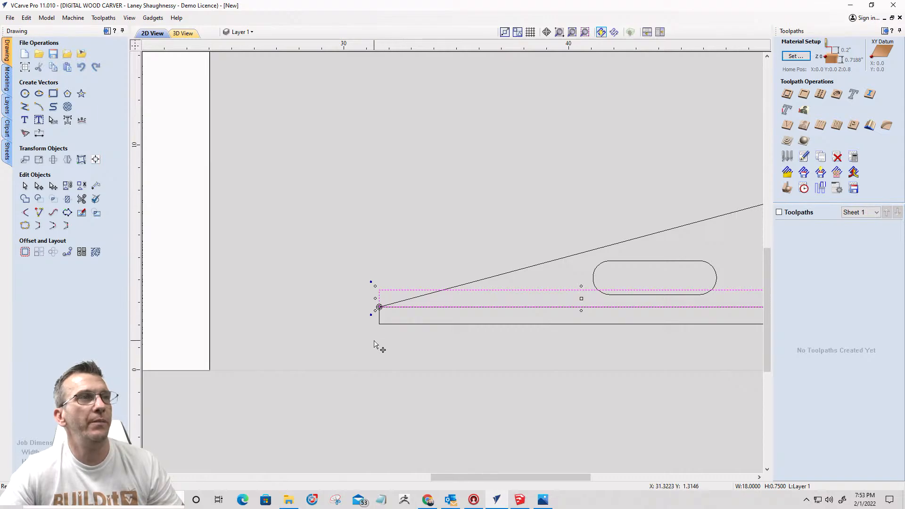
pyautogui.click(52, 159)
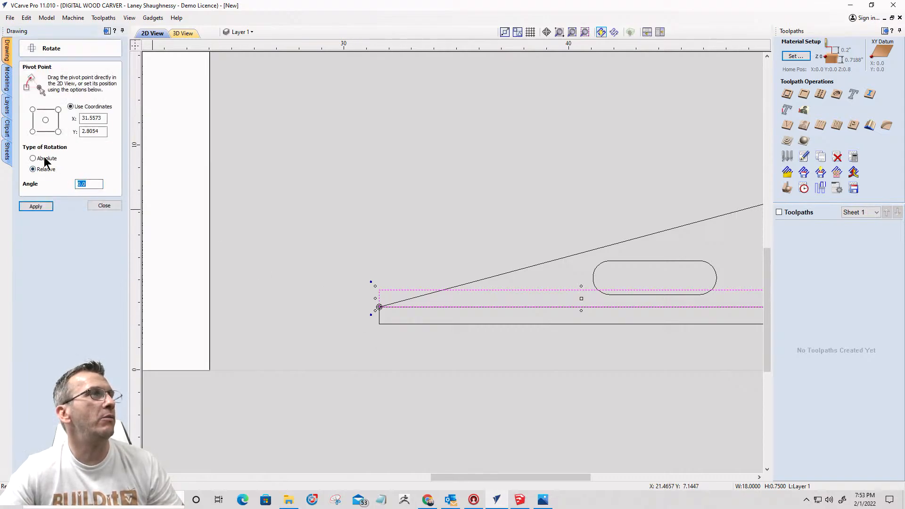
pyautogui.write('15')
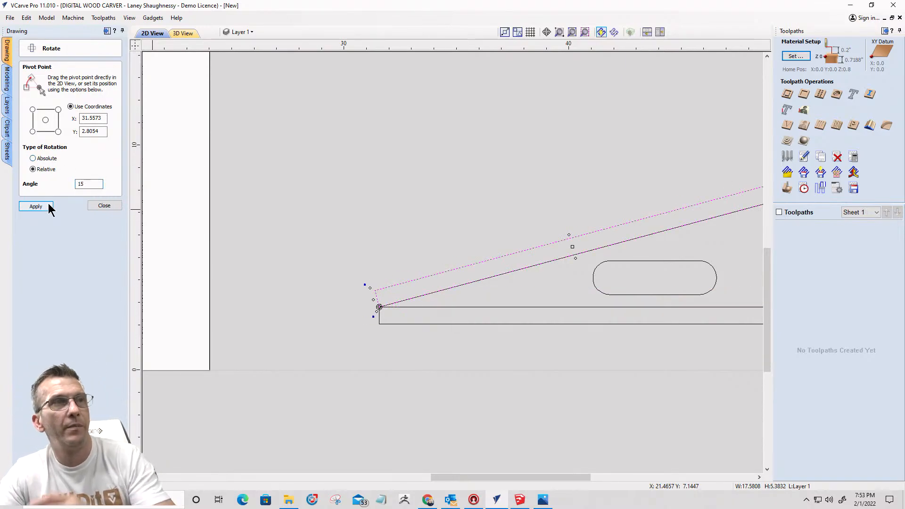
# Step: Stretch the raised end of the tilted strip until its underside reaches the top corner of the wedge's tall end
pyautogui.scroll(-5, 477, 238)
pyautogui.scroll(2, 483, 263)
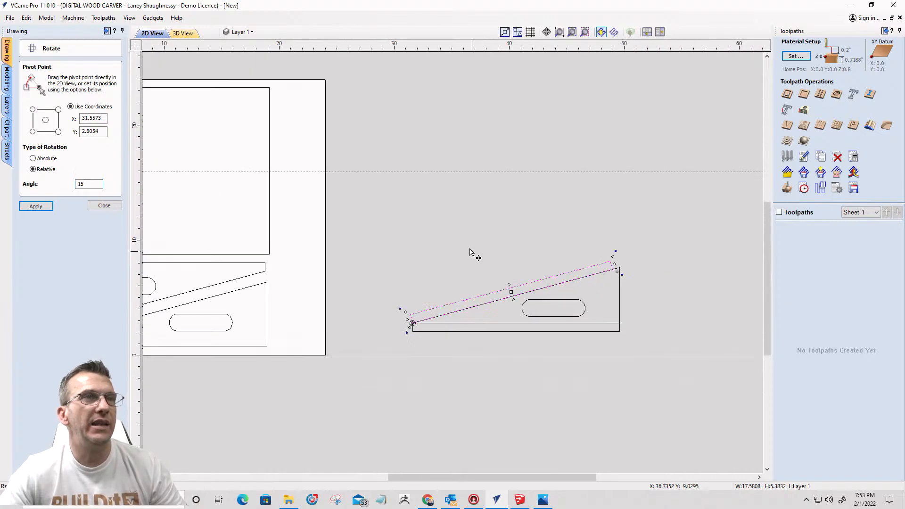
pyautogui.scroll(3, 603, 271)
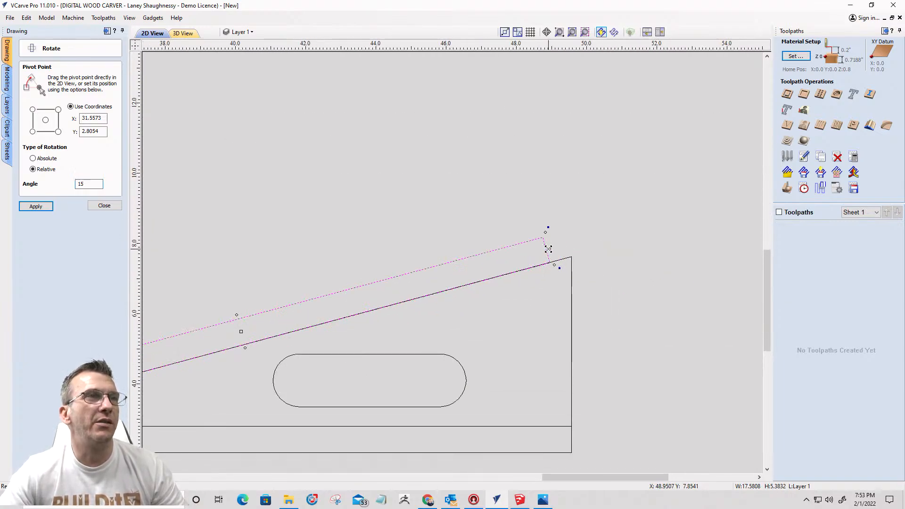
pyautogui.moveTo(547, 249); pyautogui.dragTo(568, 246)
pyautogui.scroll(-3, 701, 260)
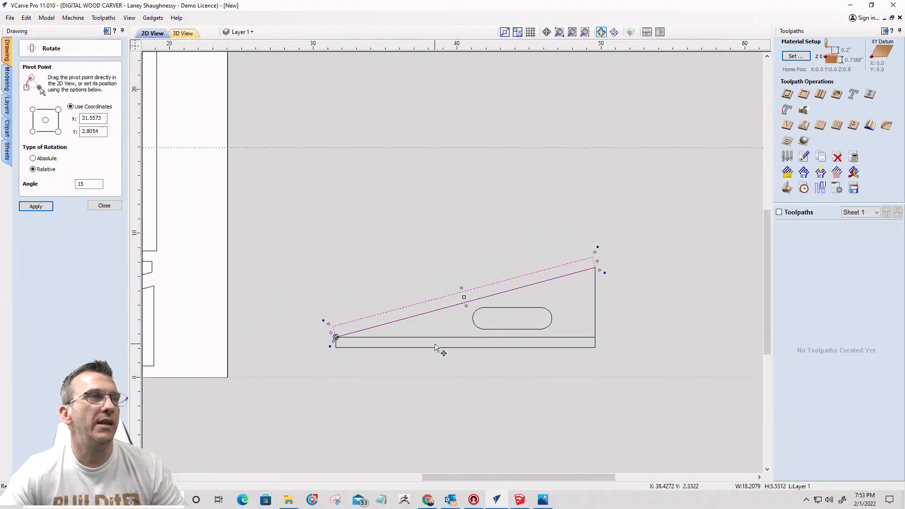
# Step: Deselect the strip, finish the rotation and place a horizontal guideline along the bottom edge of the wedge's base strip
pyautogui.click(345, 343)
pyautogui.scroll(3, 348, 341)
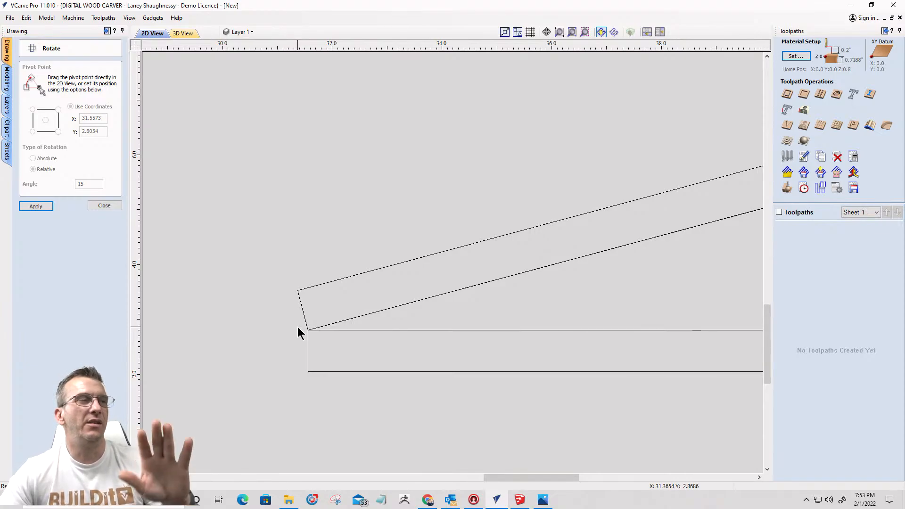
pyautogui.scroll(-4, 299, 327)
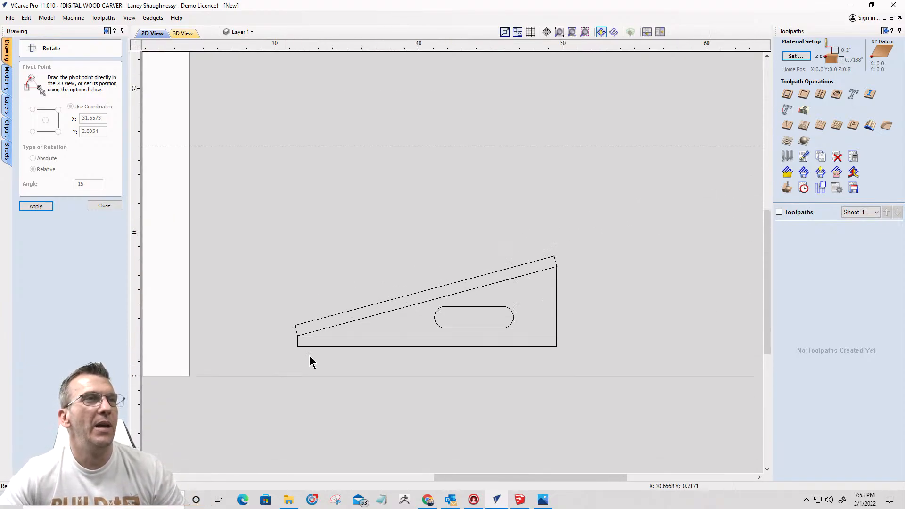
pyautogui.scroll(2, 371, 330)
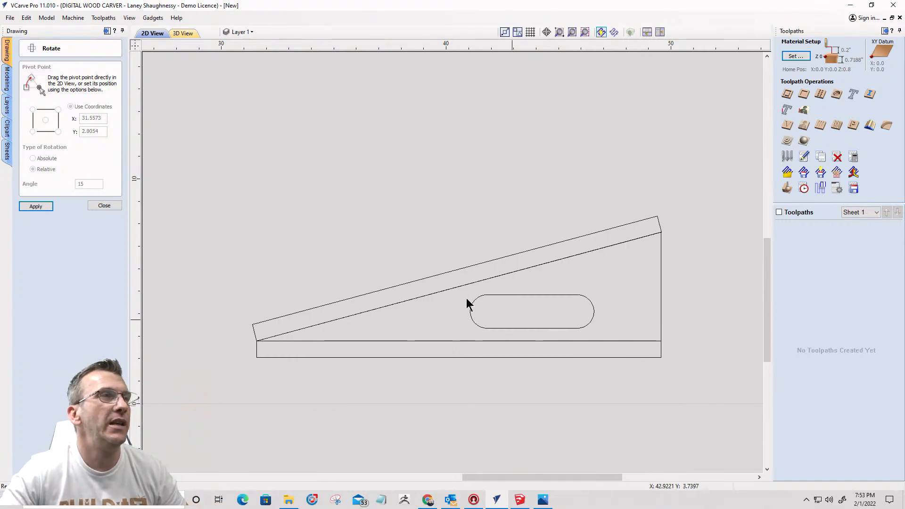
pyautogui.click(104, 206)
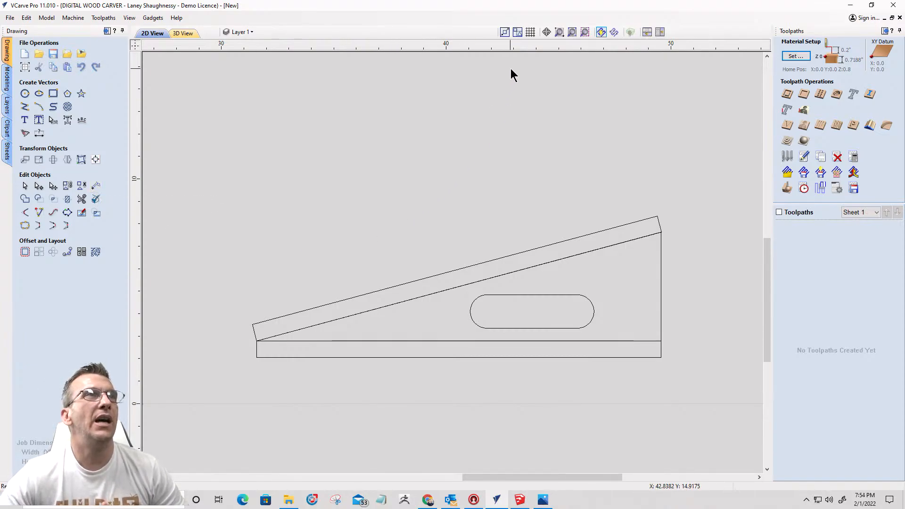
pyautogui.moveTo(535, 48); pyautogui.dragTo(256, 358)
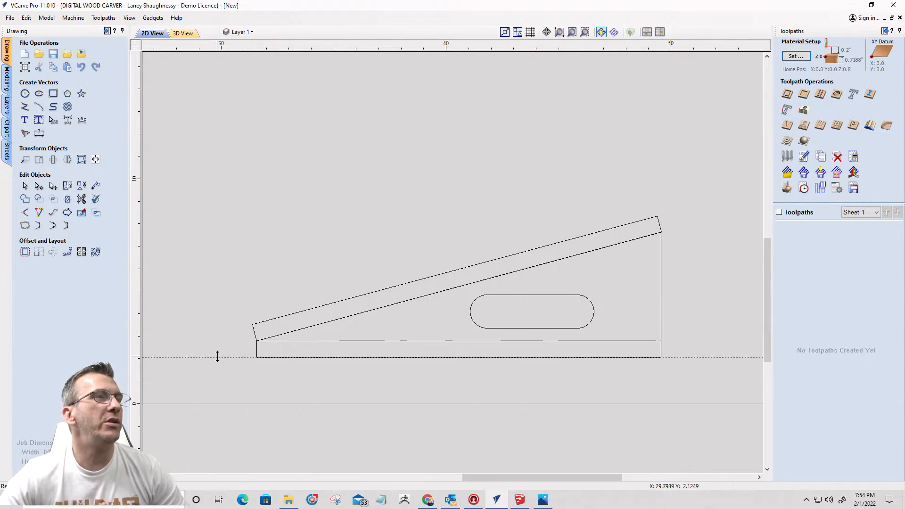
# Step: Add a guide at the base's top edge, set its angle to 15 degrees, and align it to the wedge's pointed corner
pyautogui.moveTo(292, 47); pyautogui.dragTo(256, 340)
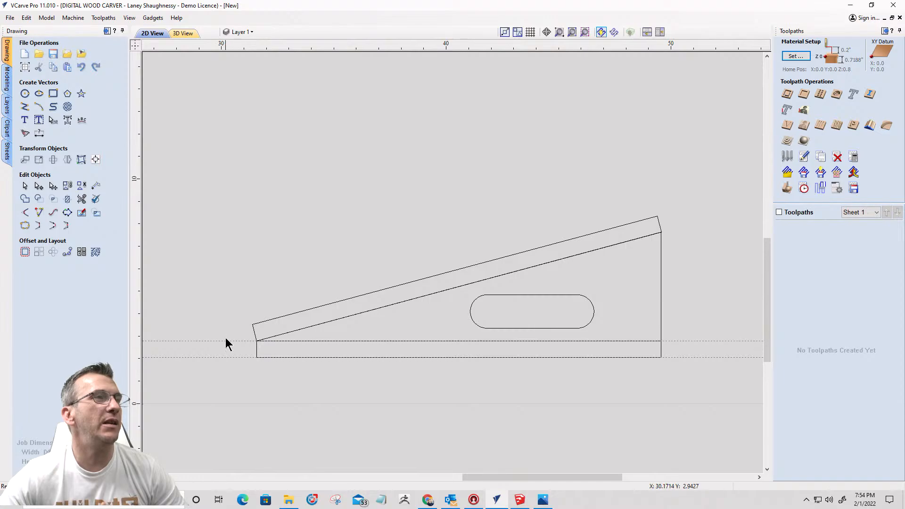
pyautogui.doubleClick(228, 340)
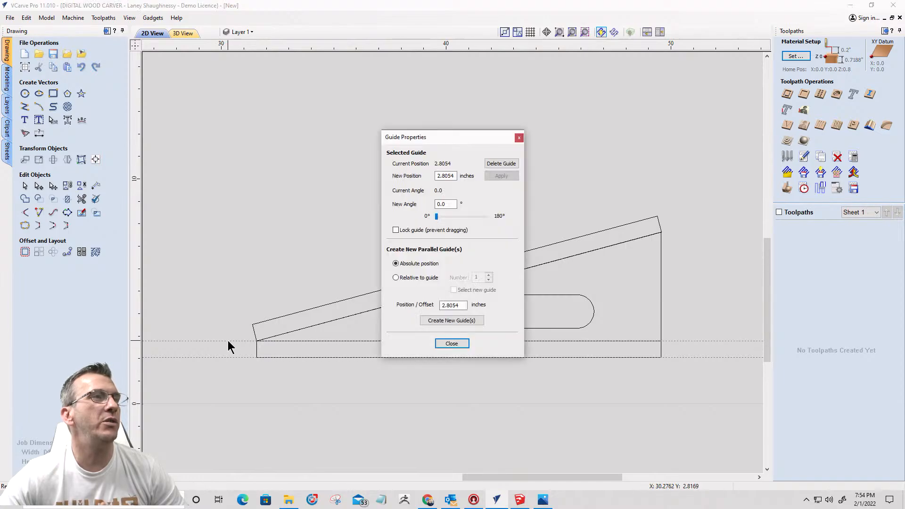
pyautogui.click(452, 204)
pyautogui.moveTo(452, 203); pyautogui.dragTo(406, 203)
pyautogui.write('15')
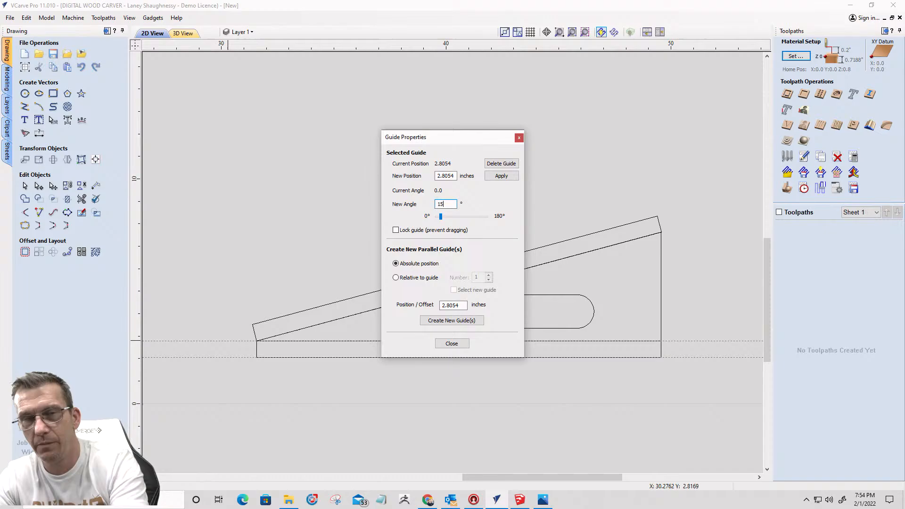
pyautogui.press('Return')
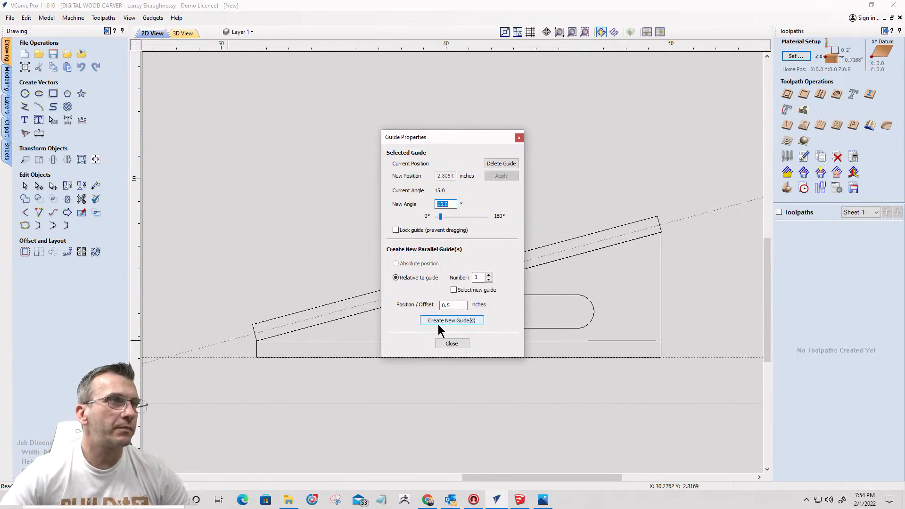
pyautogui.click(445, 343)
pyautogui.scroll(5, 264, 339)
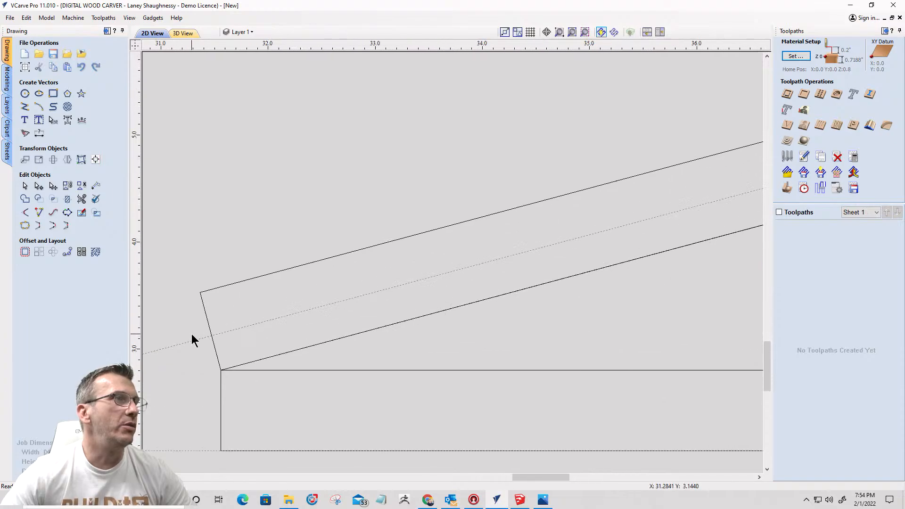
pyautogui.moveTo(212, 336); pyautogui.dragTo(221, 371)
# Step: Place five horizontal guides spaced out above the base, the lowest four at about 6.1, 7.9, 9.6 and 11.3 inches
pyautogui.scroll(-5, 335, 250)
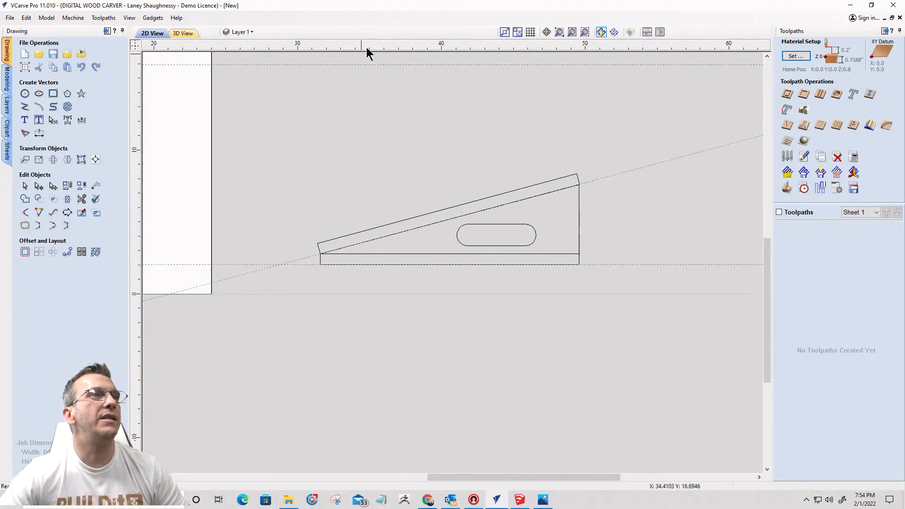
pyautogui.moveTo(366, 50); pyautogui.dragTo(342, 207)
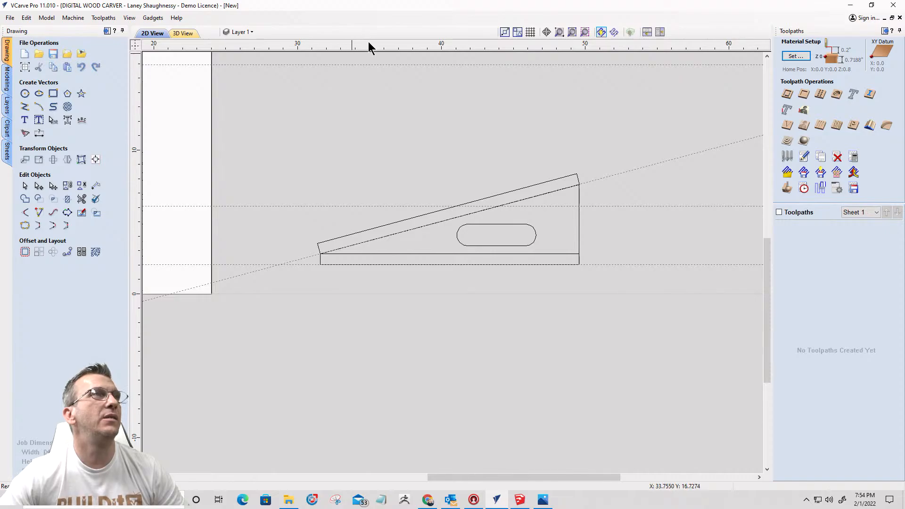
pyautogui.moveTo(368, 46); pyautogui.dragTo(355, 180)
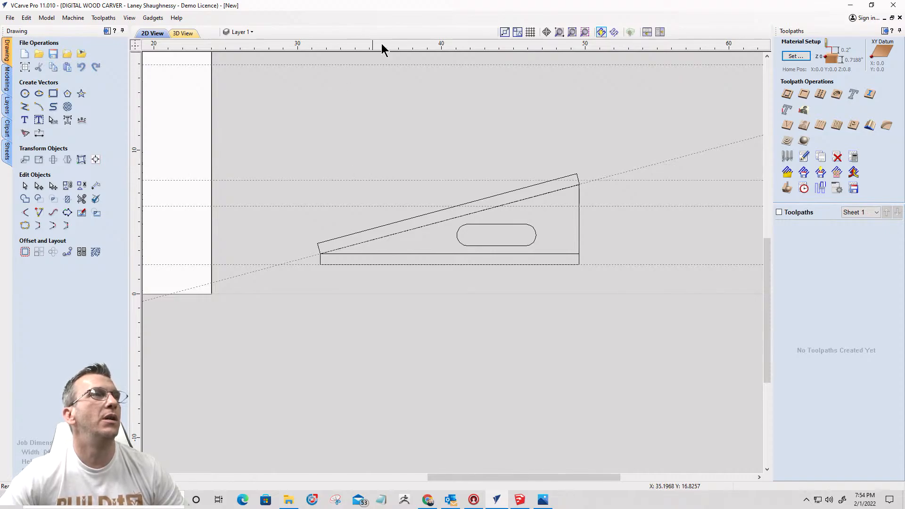
pyautogui.moveTo(381, 47); pyautogui.dragTo(373, 157)
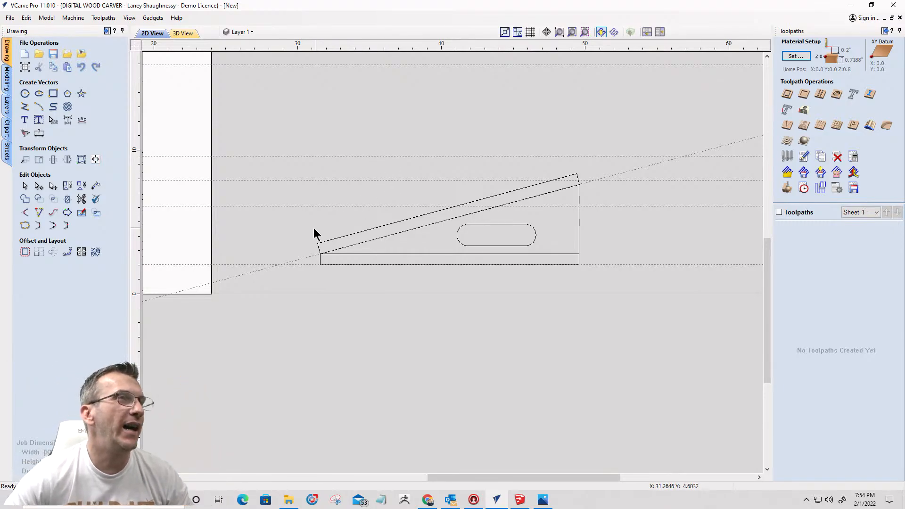
pyautogui.moveTo(340, 49); pyautogui.dragTo(332, 131)
pyautogui.moveTo(351, 47); pyautogui.dragTo(360, 110)
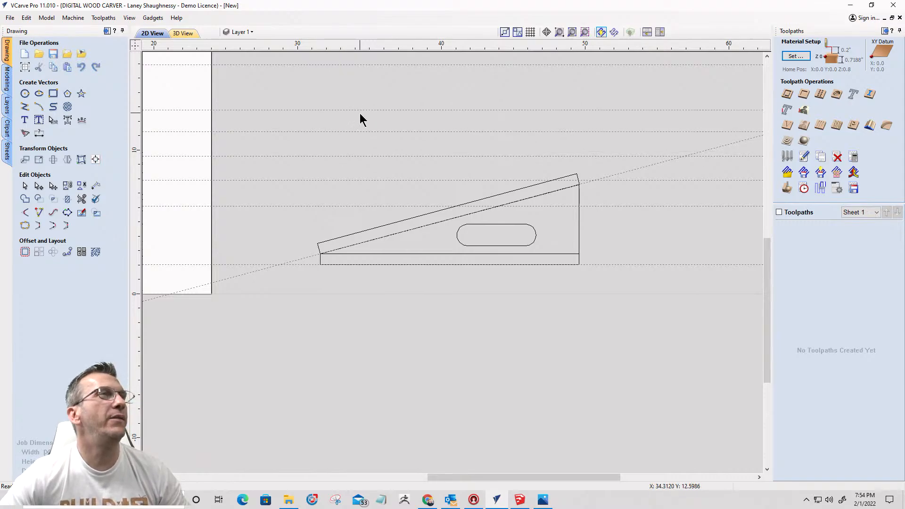
# Step: Set the 6.1-inch guide's angle to 20 degrees and move it onto the wedge's pointed corner
pyautogui.doubleClick(312, 206)
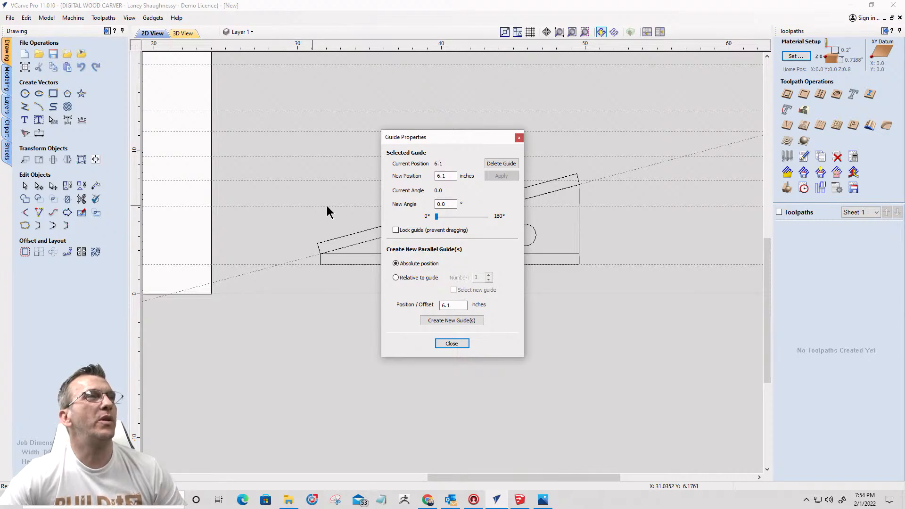
pyautogui.doubleClick(450, 204)
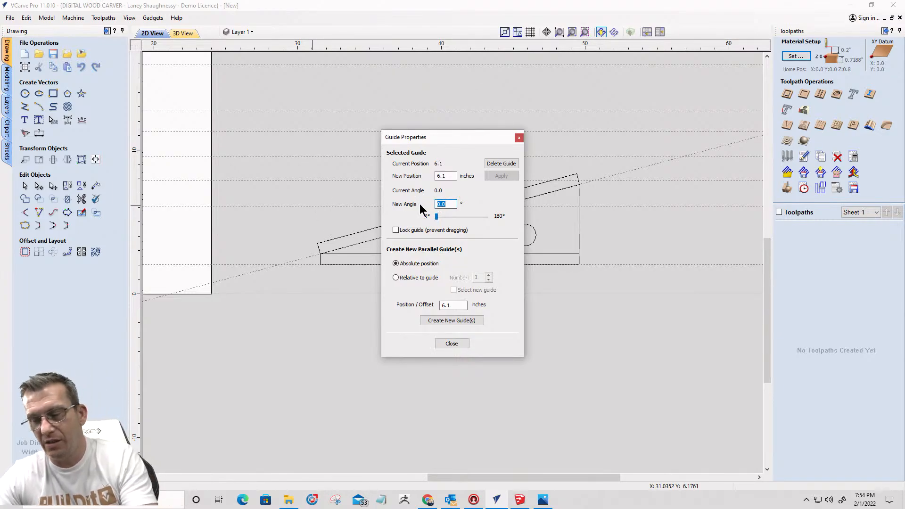
pyautogui.write('20')
pyautogui.press('Return')
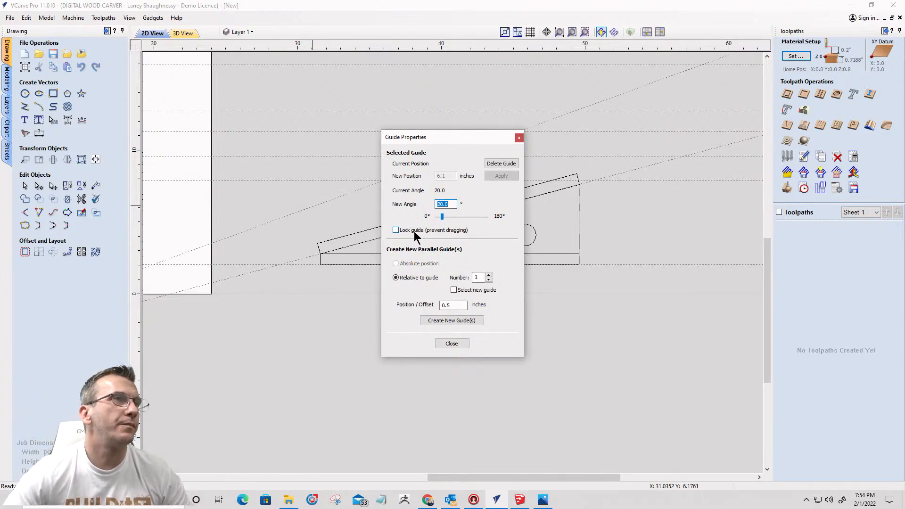
pyautogui.click(443, 346)
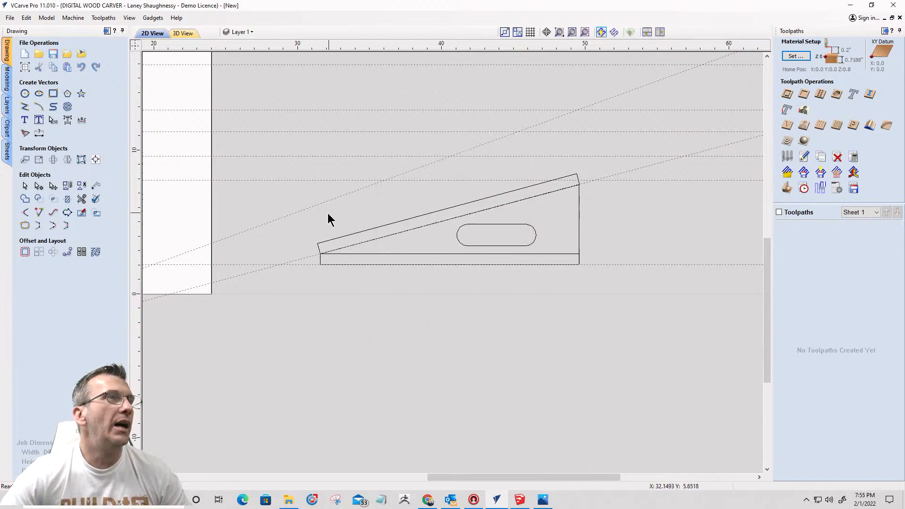
pyautogui.moveTo(299, 212); pyautogui.dragTo(320, 253)
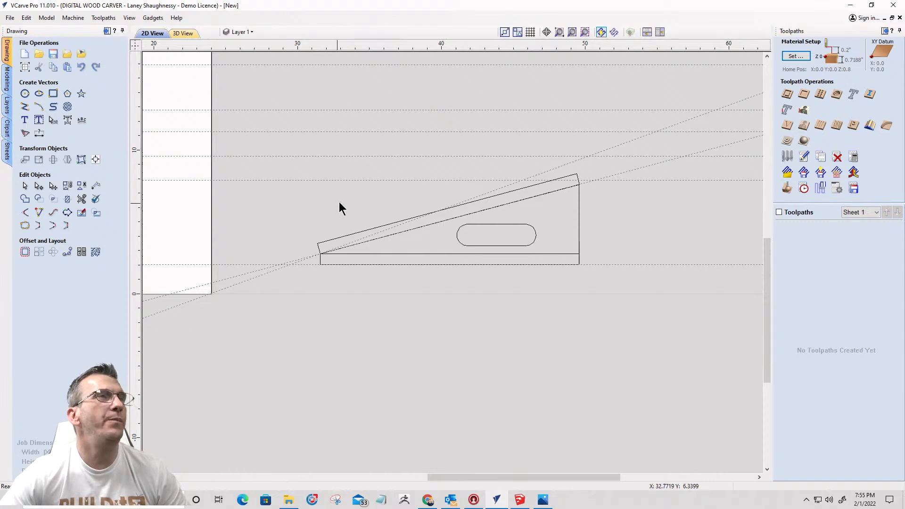
# Step: Set the 7.9-inch guide's angle to 25 degrees and move it onto the wedge's pointed corner
pyautogui.doubleClick(339, 179)
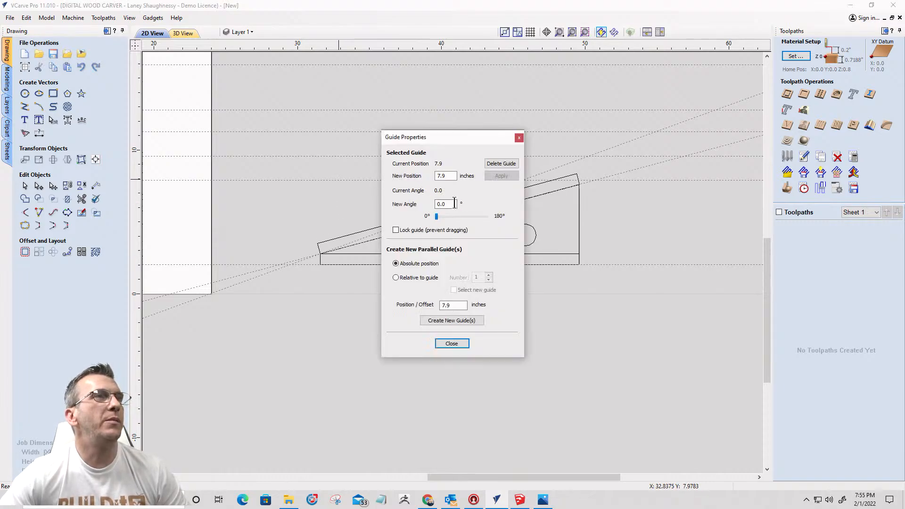
pyautogui.doubleClick(445, 204)
pyautogui.write('25')
pyautogui.press('Return')
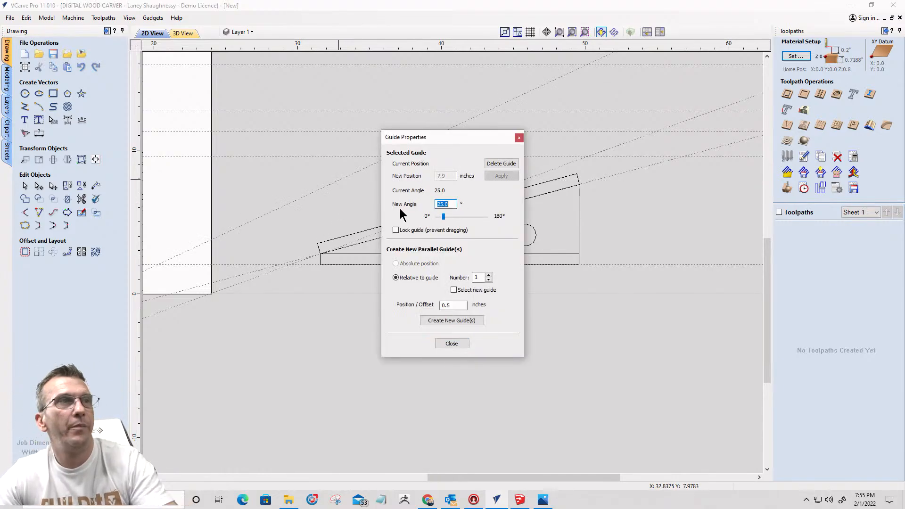
pyautogui.click(448, 343)
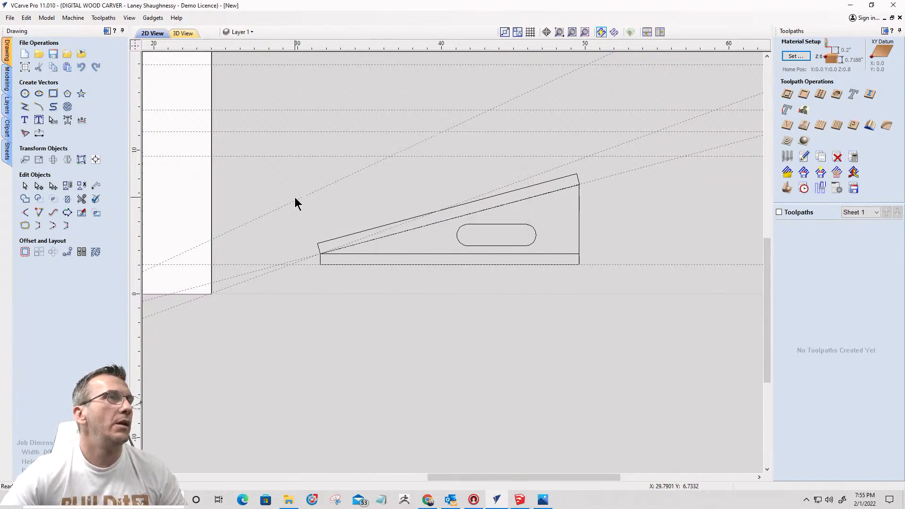
pyautogui.moveTo(293, 198); pyautogui.dragTo(317, 255)
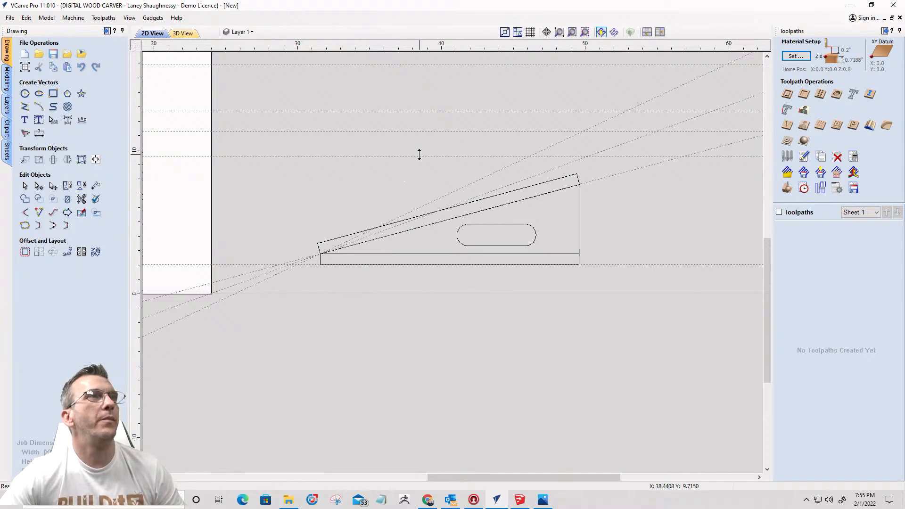
# Step: Set the 9.6-inch guide's angle to 30 degrees and move it onto the wedge's pointed corner
pyautogui.rightClick(419, 154)
pyautogui.moveTo(448, 204); pyautogui.dragTo(414, 205)
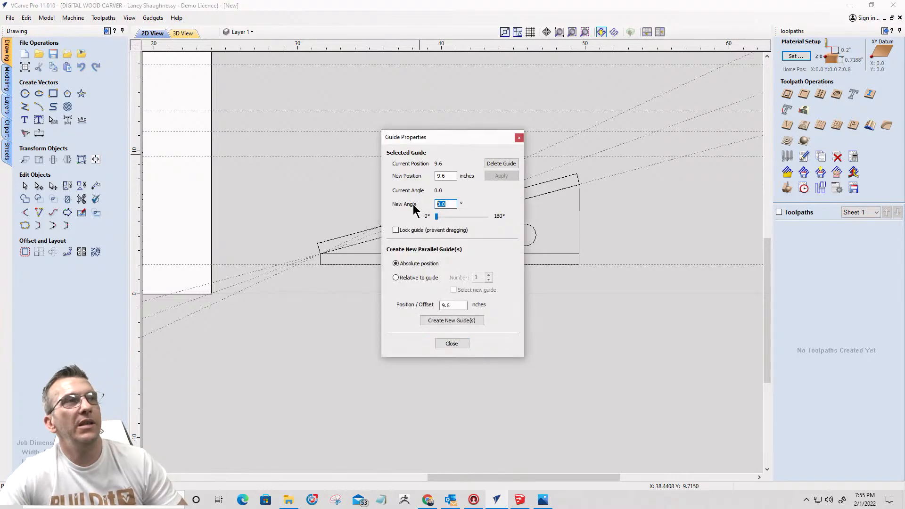
pyautogui.write('30')
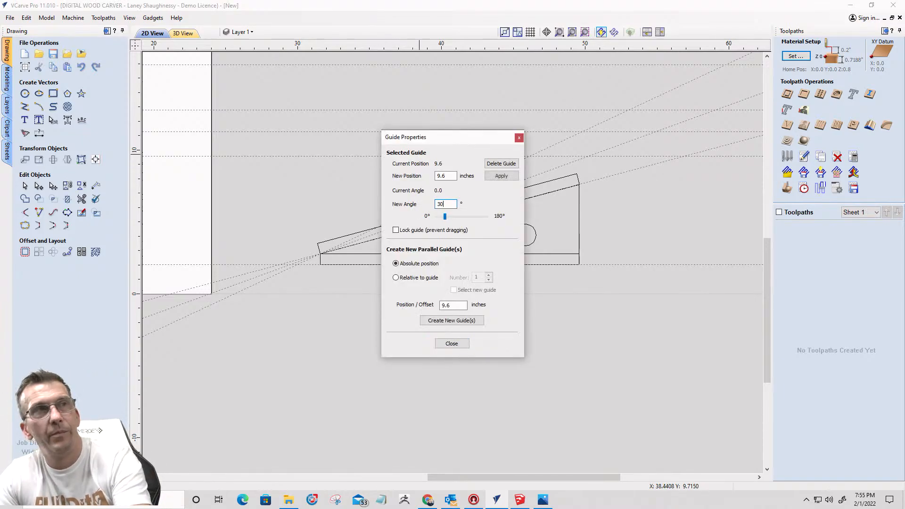
pyautogui.click(501, 176)
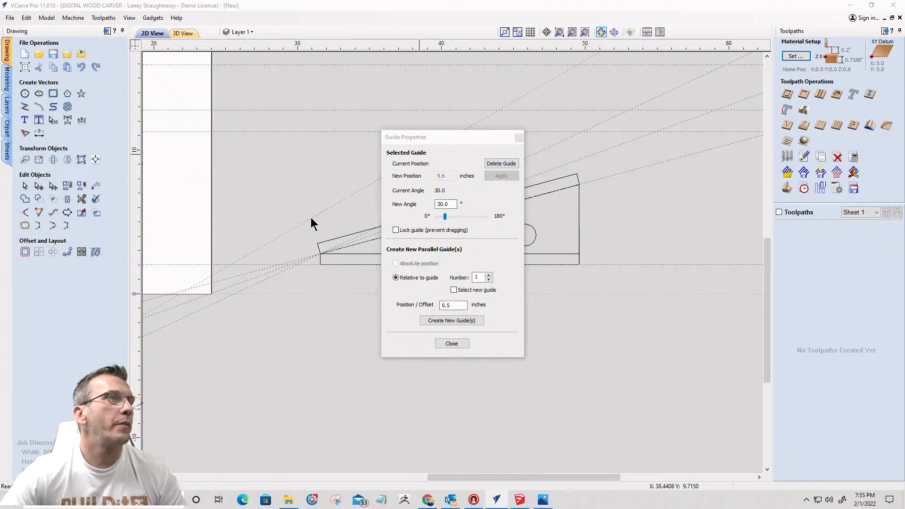
pyautogui.click(451, 344)
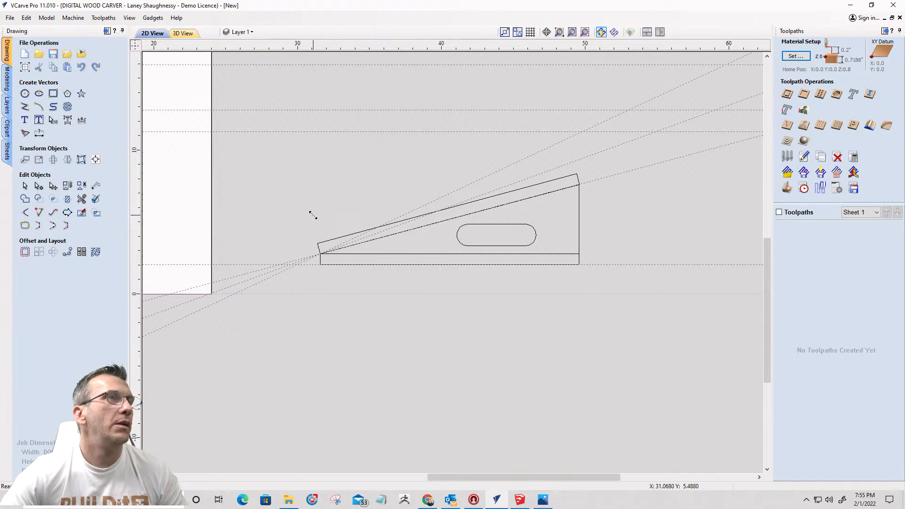
pyautogui.moveTo(311, 215); pyautogui.dragTo(318, 253)
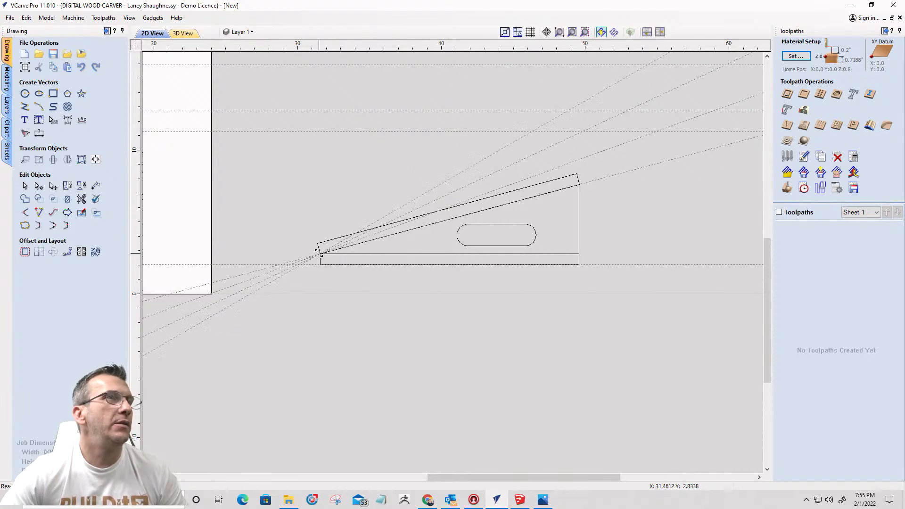
# Step: Set the 11.3-inch guide's angle to 35 degrees and move it onto the wedge's pointed corner
pyautogui.doubleClick(424, 132)
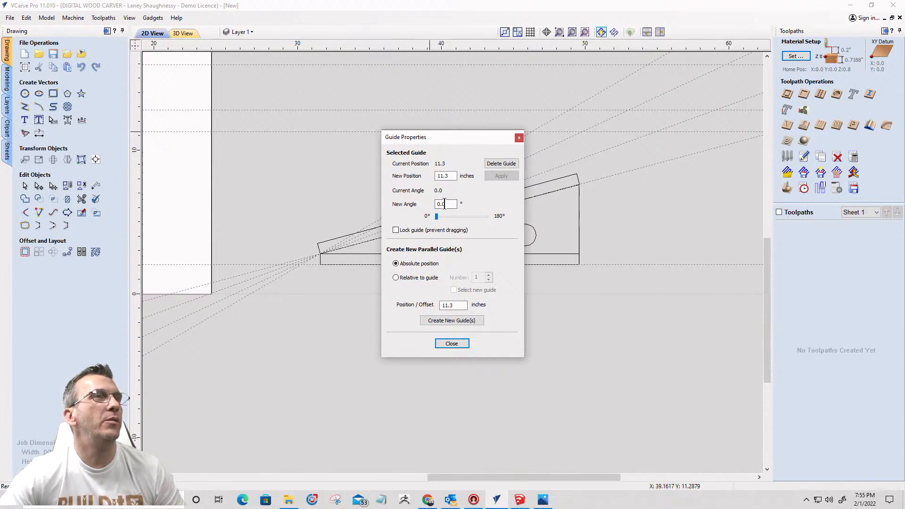
pyautogui.doubleClick(445, 204)
pyautogui.write('35')
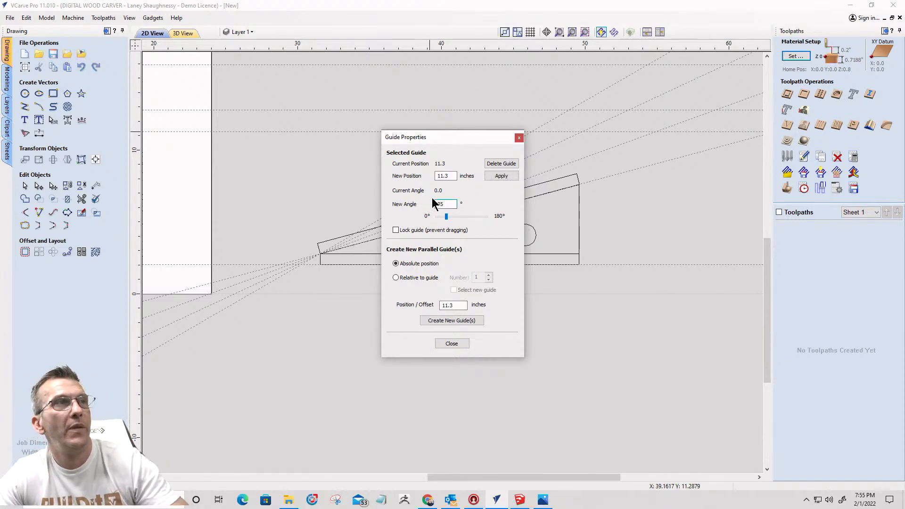
pyautogui.click(502, 176)
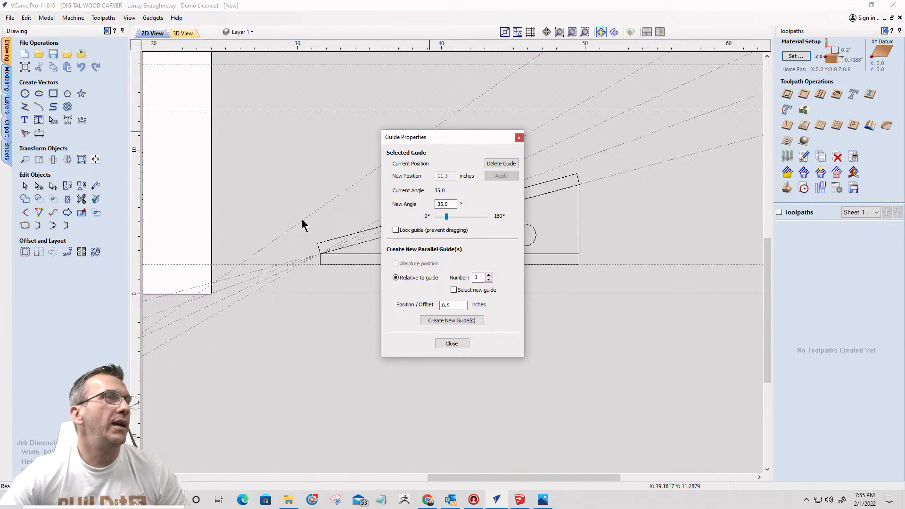
pyautogui.press('Escape')
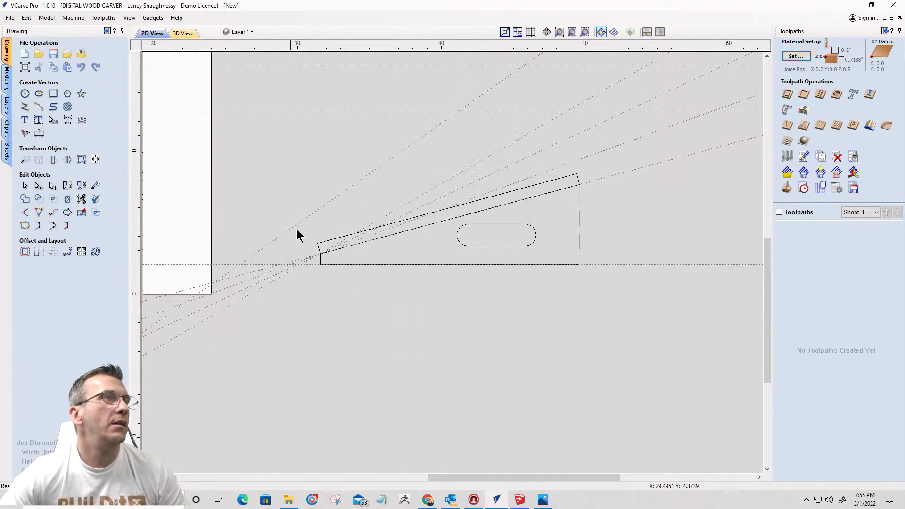
pyautogui.moveTo(304, 218); pyautogui.dragTo(320, 253)
# Step: Remove the two unused horizontal guides above the wedge from the drawing
pyautogui.scroll(1, 403, 146)
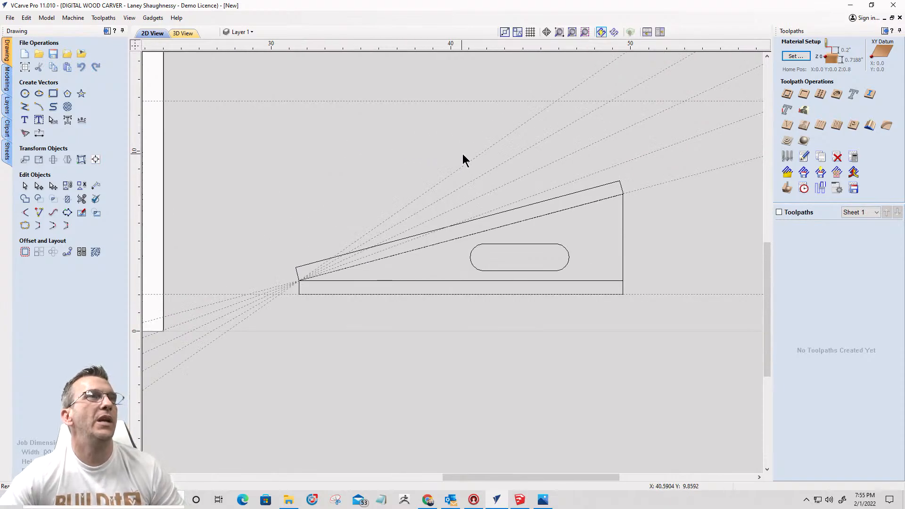
pyautogui.scroll(-4, 463, 154)
pyautogui.moveTo(388, 170); pyautogui.dragTo(438, 6)
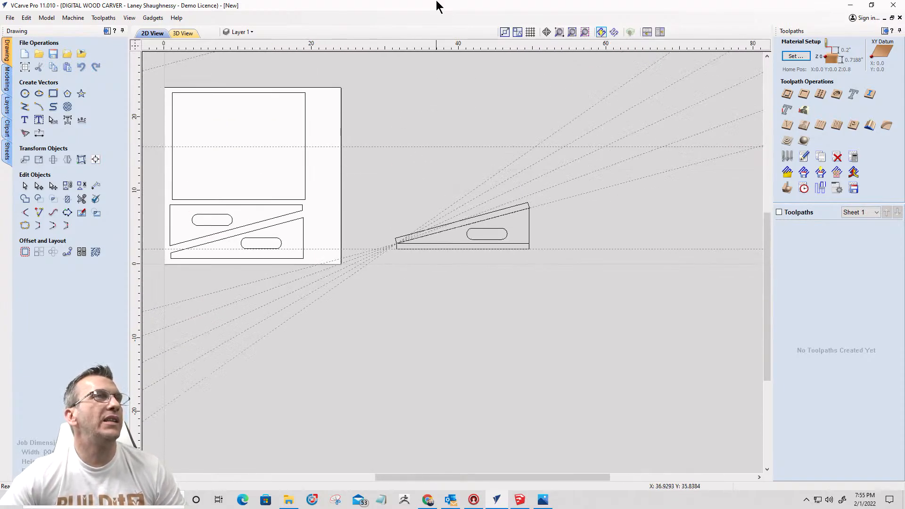
pyautogui.moveTo(401, 147); pyautogui.dragTo(418, 21)
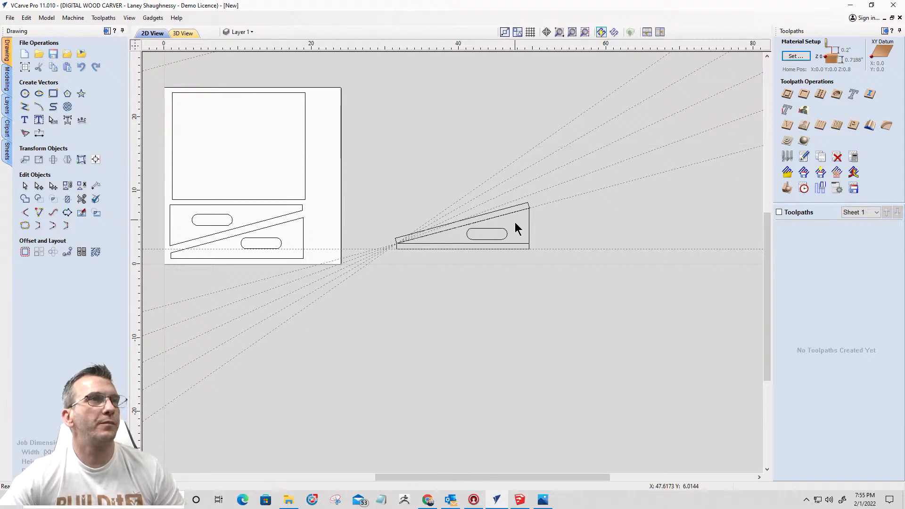
pyautogui.scroll(5, 517, 228)
pyautogui.scroll(-3, 562, 208)
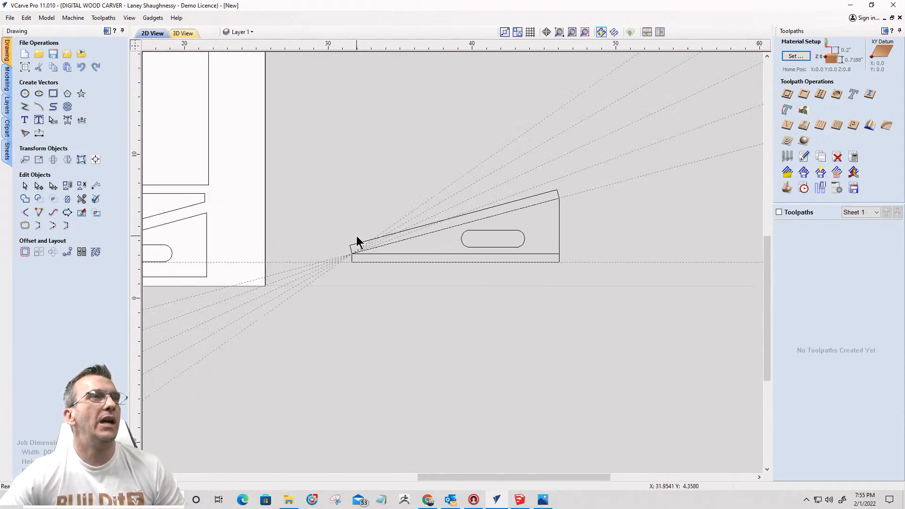
pyautogui.scroll(2, 358, 243)
pyautogui.scroll(-1, 373, 255)
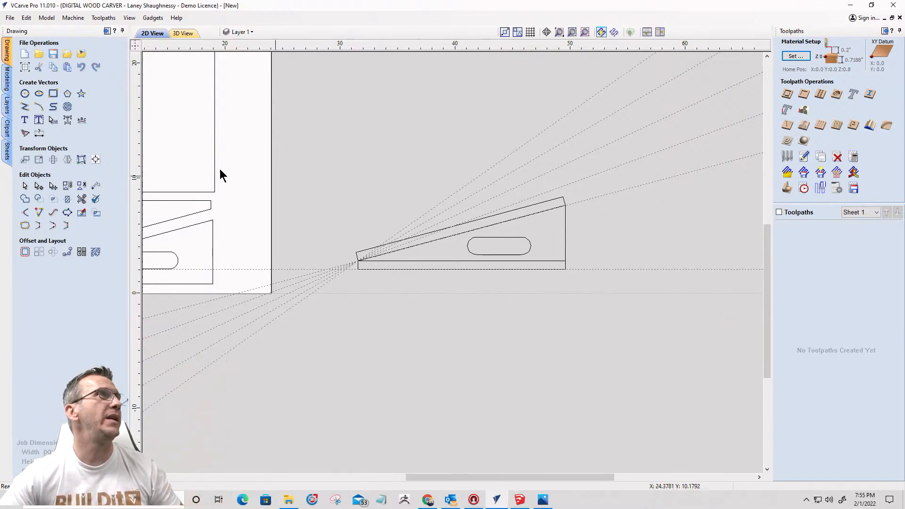
# Step: Save the drawing under the file name SlantBoard in the Downloads folder
pyautogui.click(10, 18)
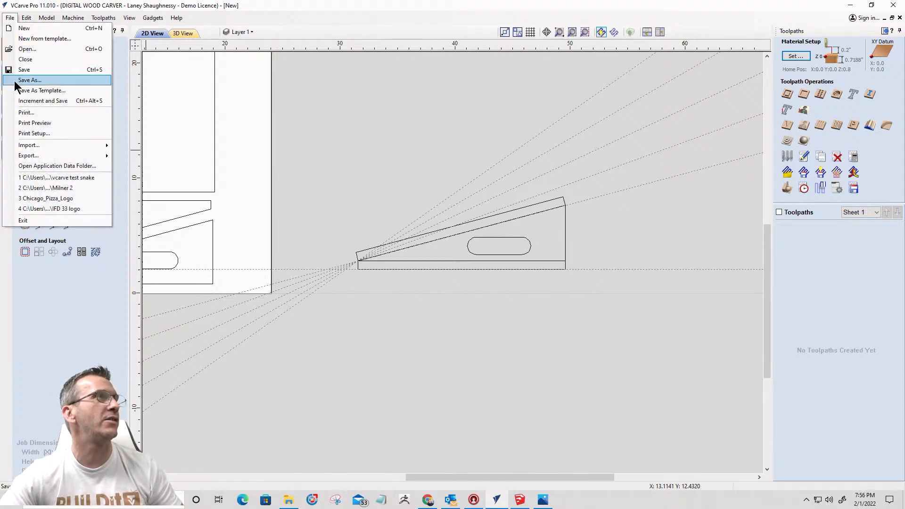
pyautogui.click(29, 81)
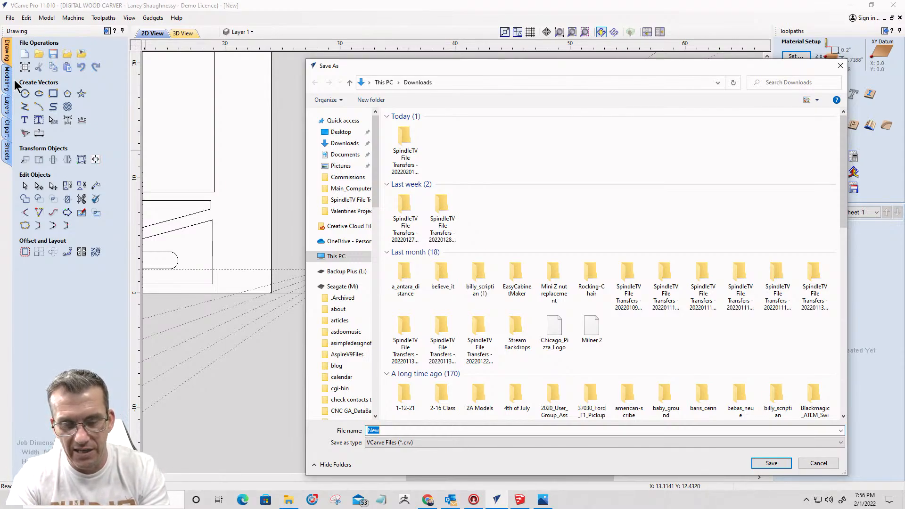
pyautogui.write('SlantBoard')
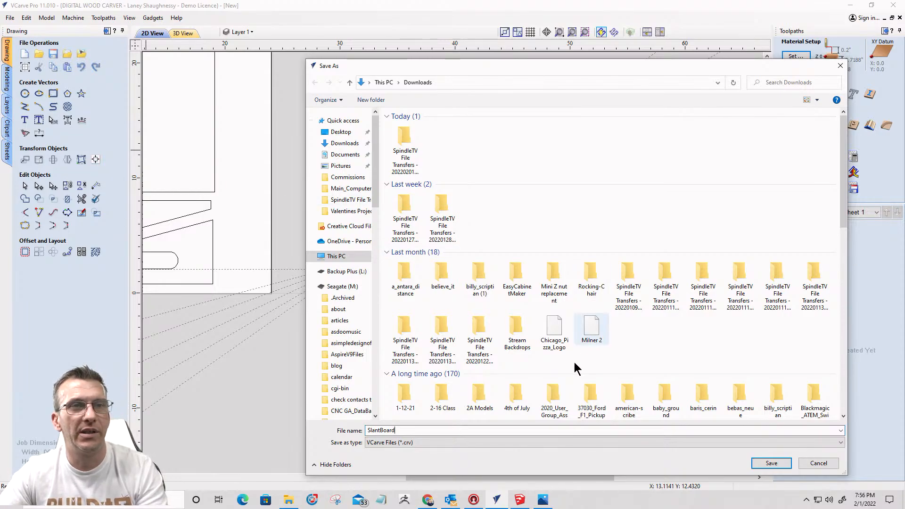
pyautogui.click(777, 466)
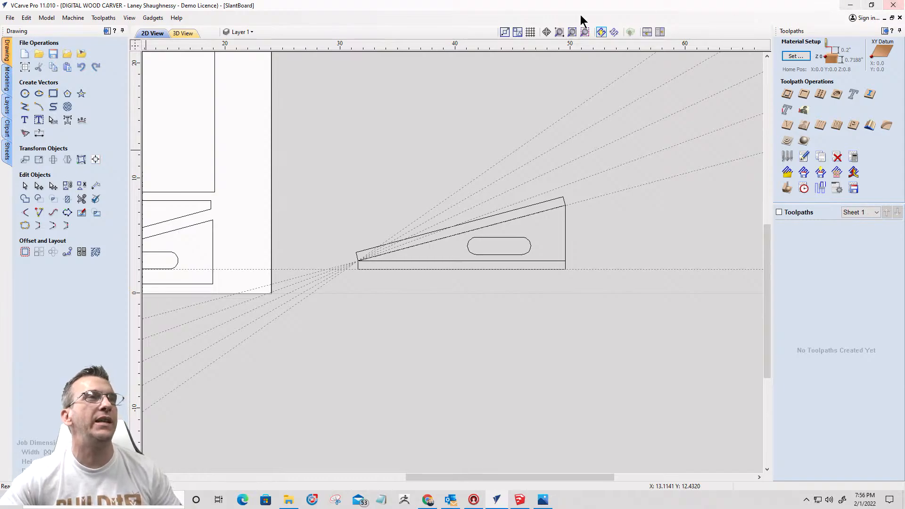
# Step: Start a new rectangle and convert a 200 mm width to inches with the formula 200*I
pyautogui.scroll(-4, 448, 245)
pyautogui.scroll(8, 380, 255)
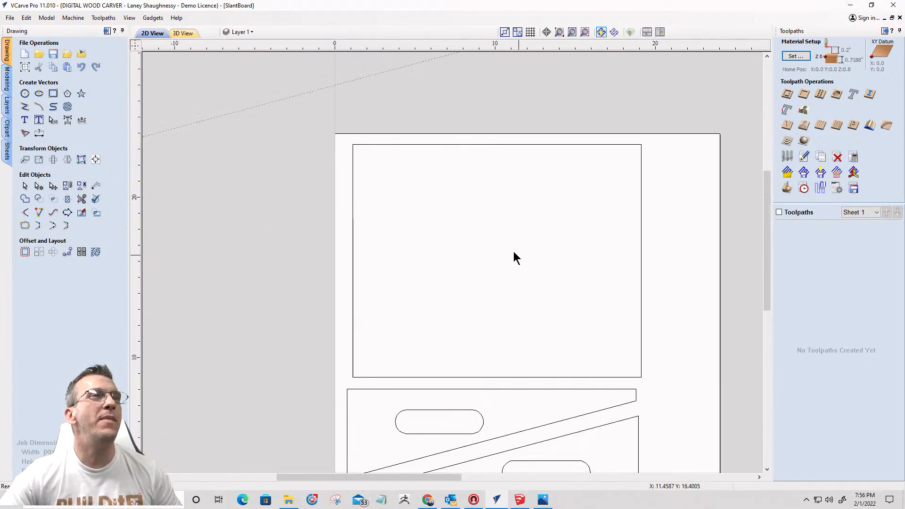
pyautogui.click(51, 95)
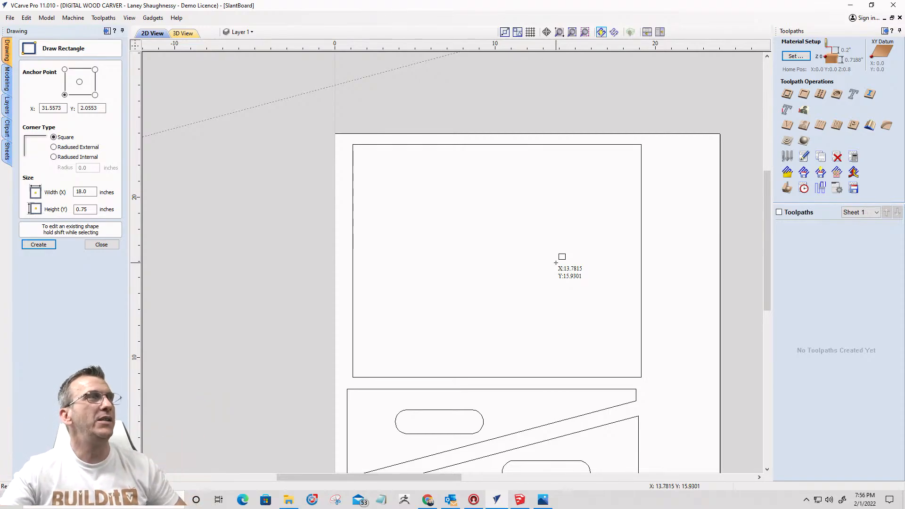
pyautogui.doubleClick(90, 191)
pyautogui.write('200')
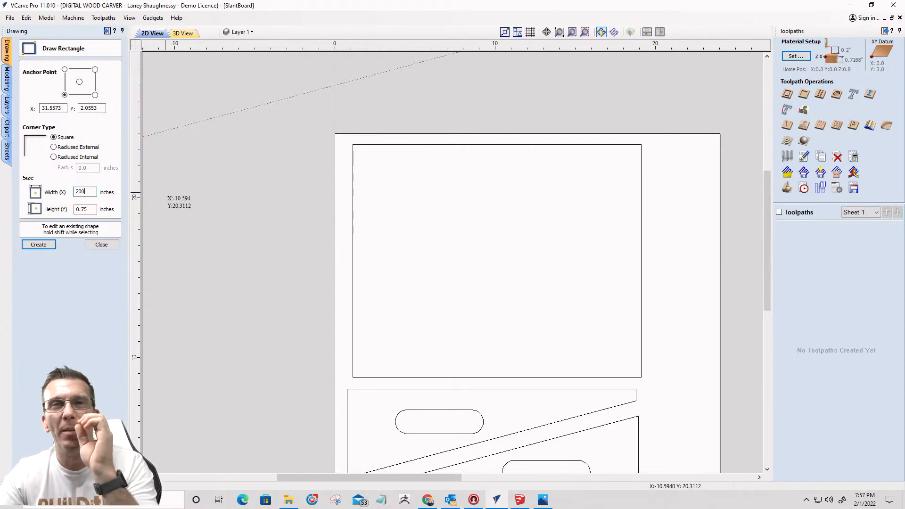
pyautogui.write('*')
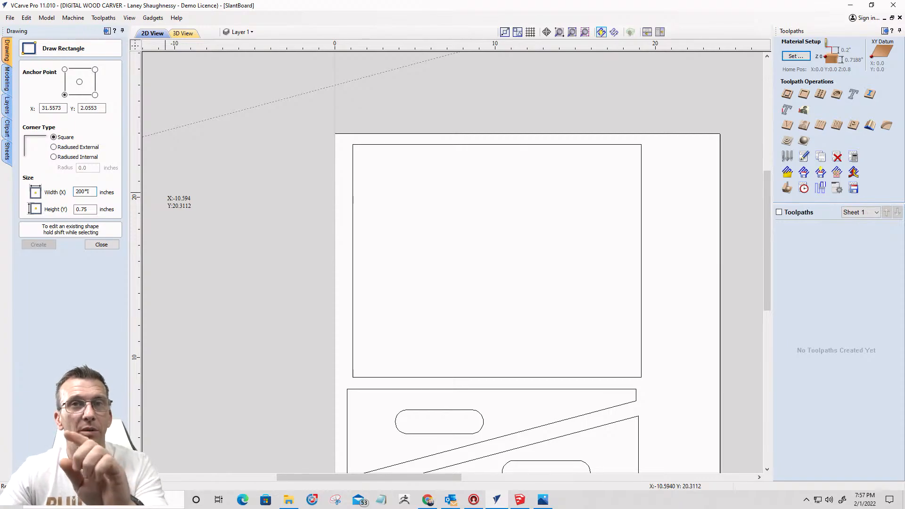
pyautogui.write('I')
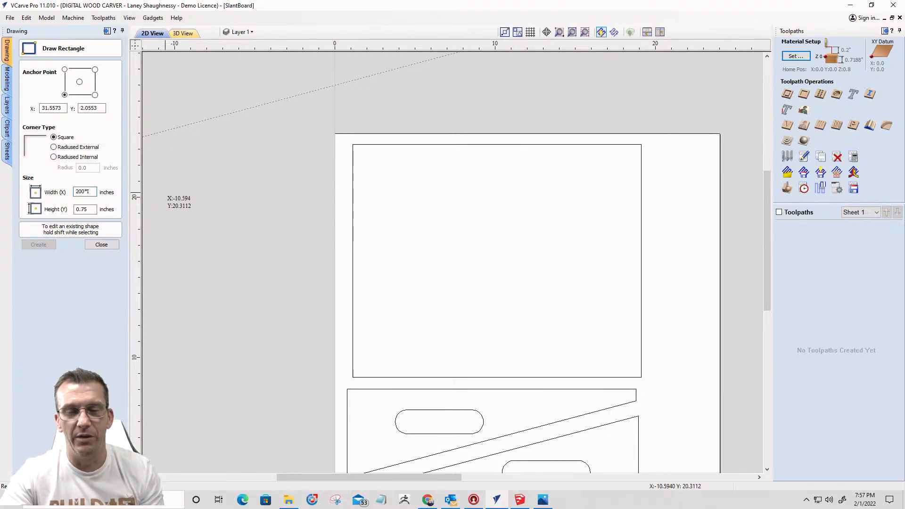
pyautogui.write('=')
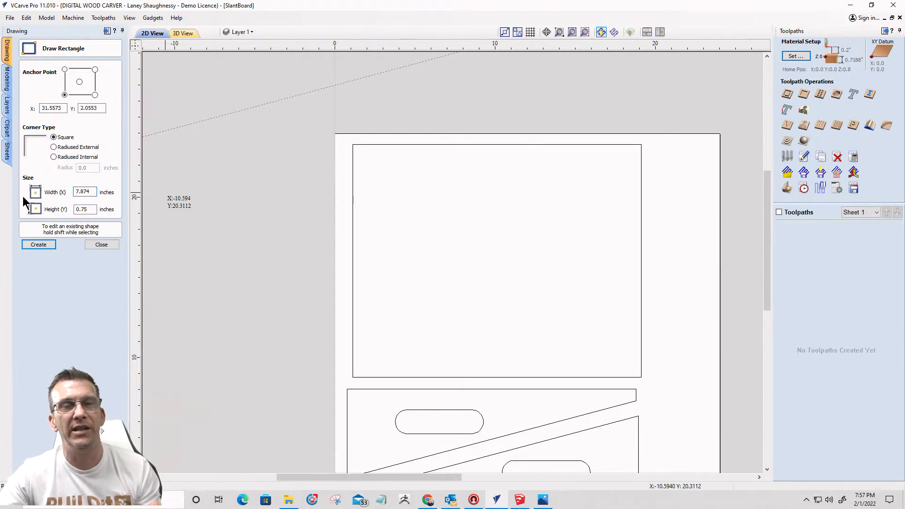
# Step: Set the rectangle's height to 75 times .03937 and place the rectangle inside the large board on the sheet
pyautogui.click(91, 211)
pyautogui.write('5"')
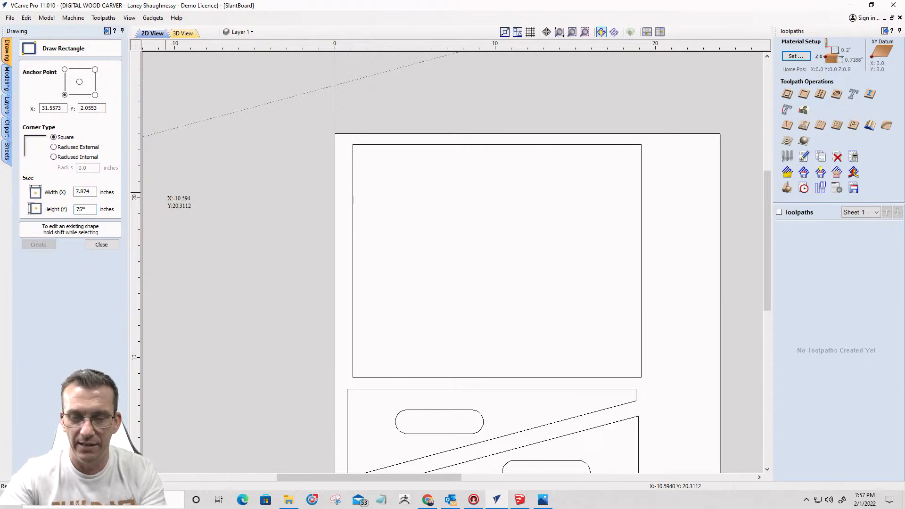
pyautogui.write('.03937=')
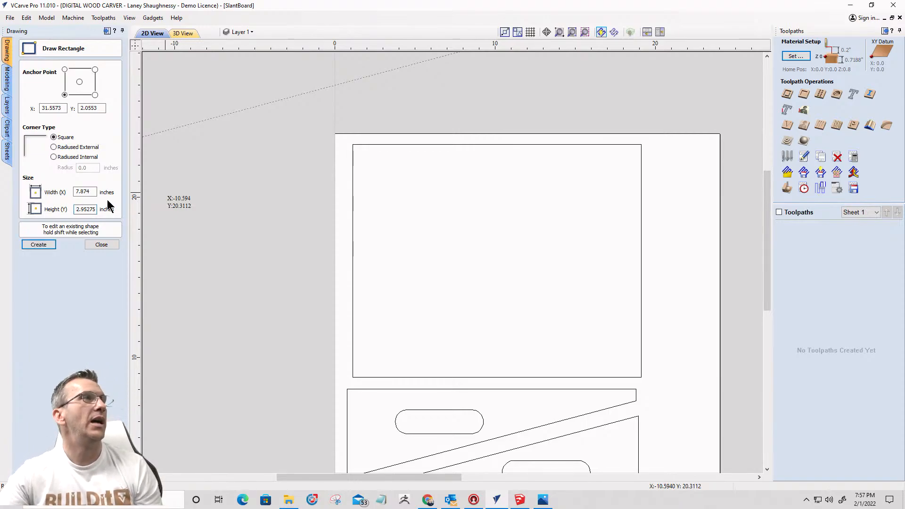
pyautogui.click(479, 259)
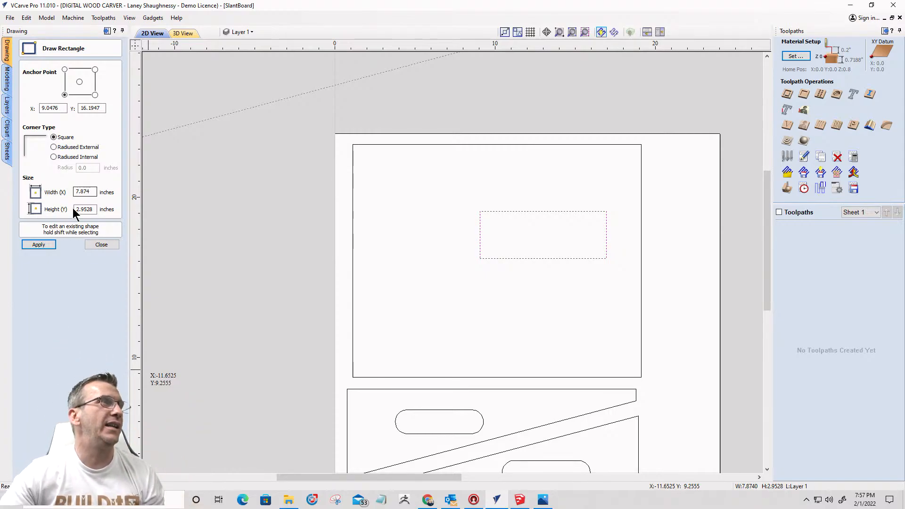
# Step: Delete the rectangle inside the large board and calculate a new width of 5 inches in millimetres with 5*M
pyautogui.moveTo(93, 191); pyautogui.dragTo(74, 192)
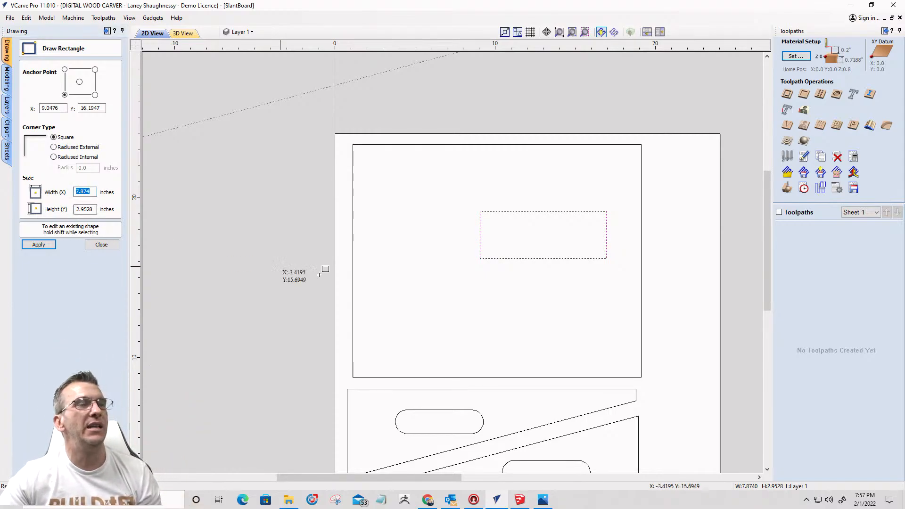
pyautogui.press('Delete')
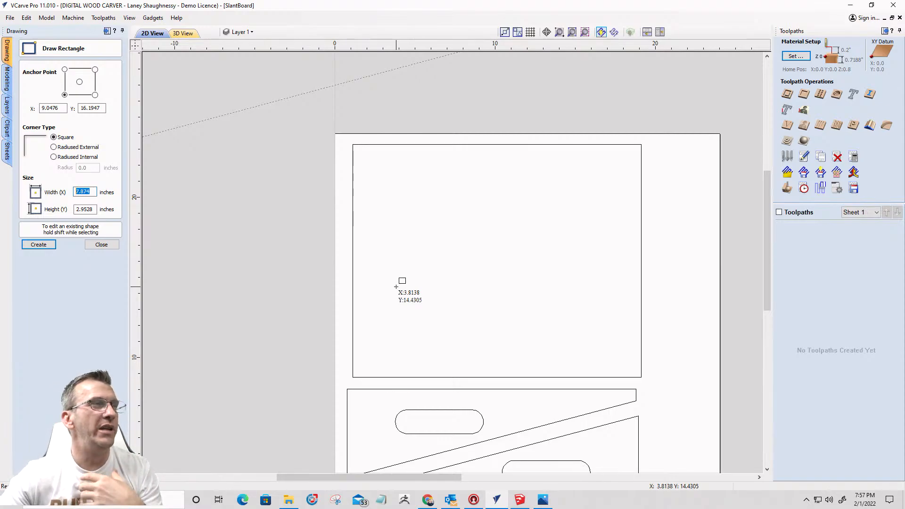
pyautogui.write('5')
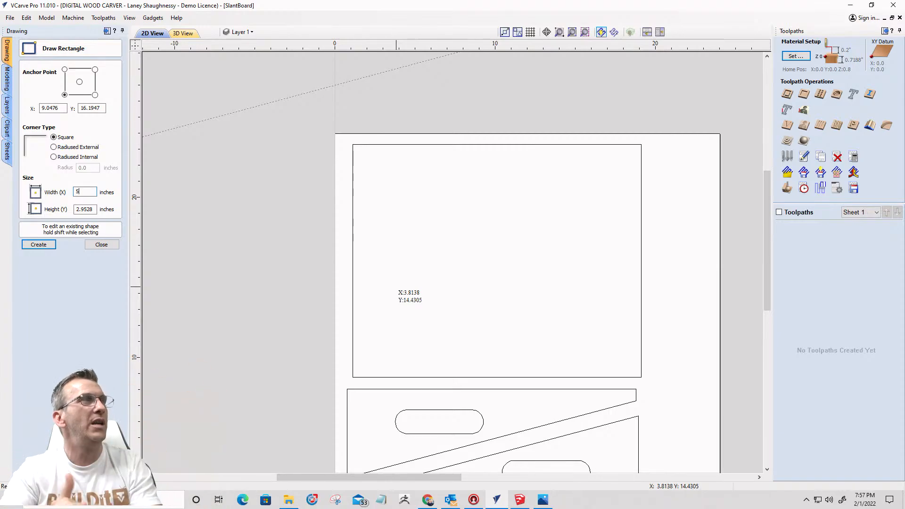
pyautogui.write('"')
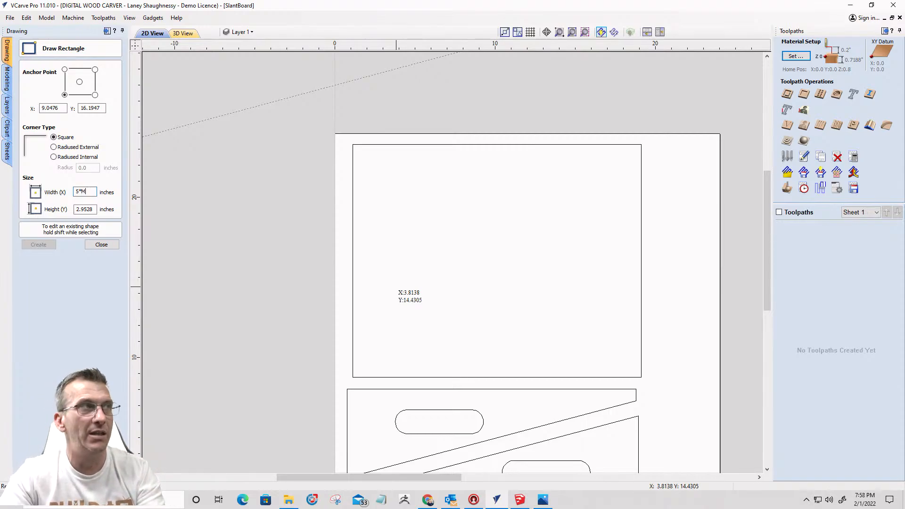
pyautogui.write('M=')
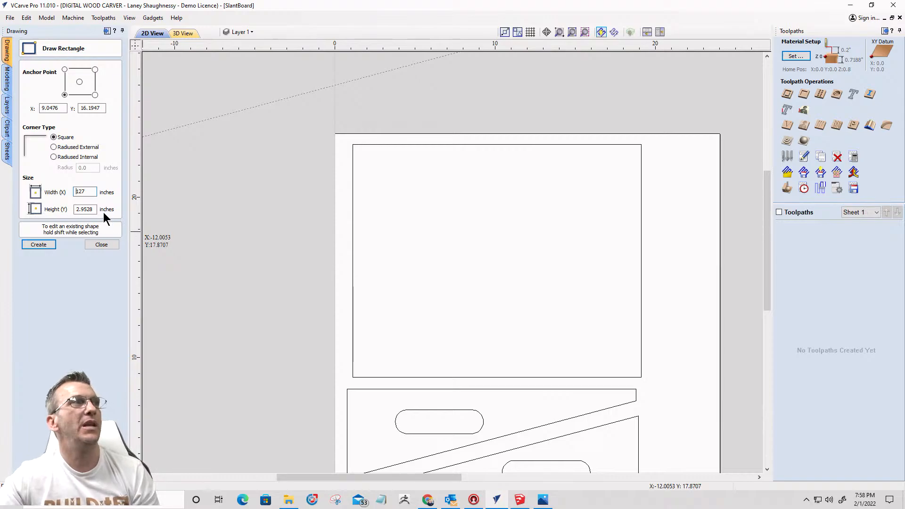
# Step: Calculate the rectangle's height of 2 inches in millimetres with the formula 2*m
pyautogui.moveTo(92, 209); pyautogui.dragTo(21, 210)
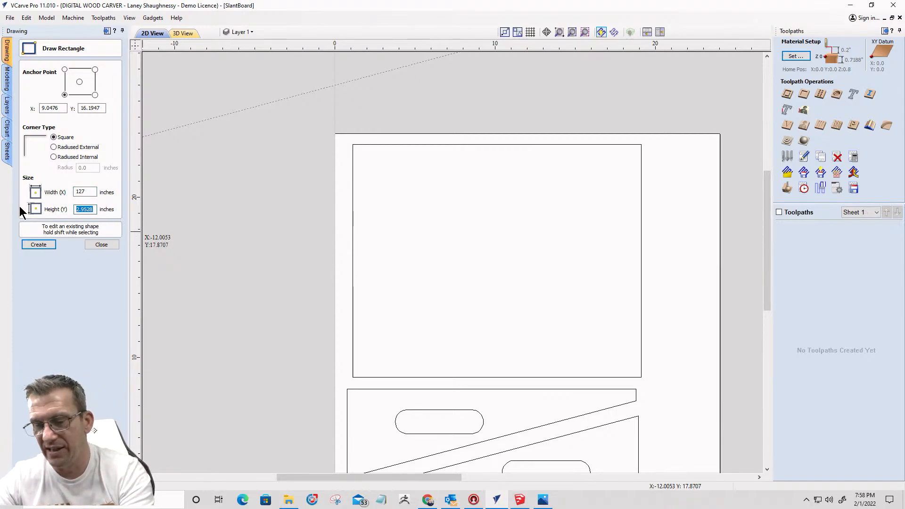
pyautogui.write('2*m')
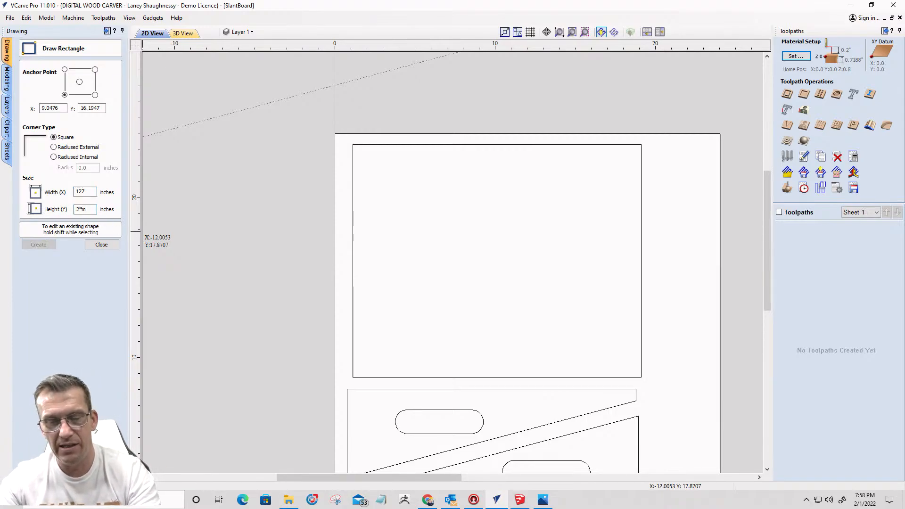
pyautogui.write('=')
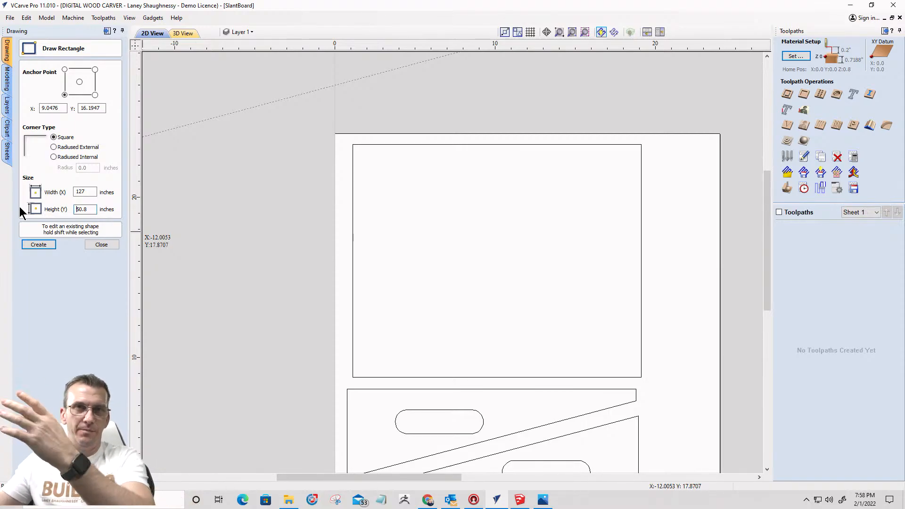
# Step: Convert a width of 2' to inches and leave the rectangle tool without creating a shape
pyautogui.doubleClick(84, 191)
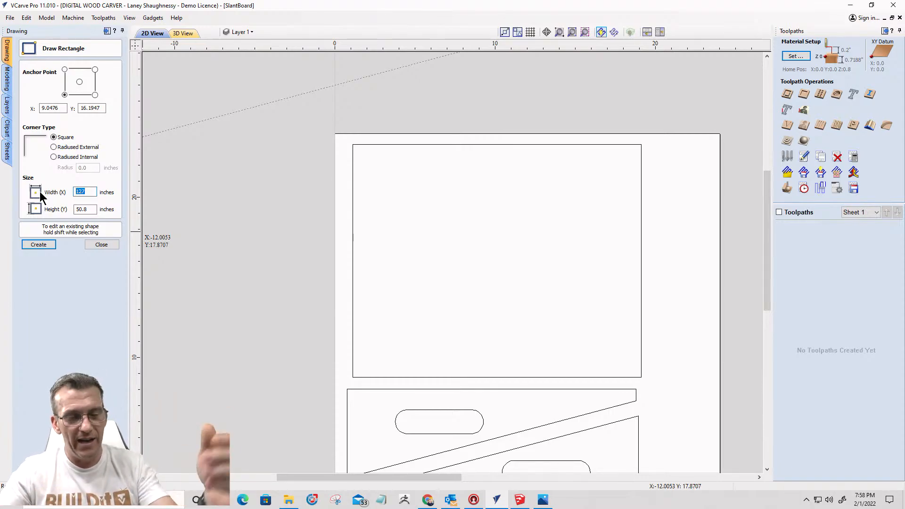
pyautogui.write('2')
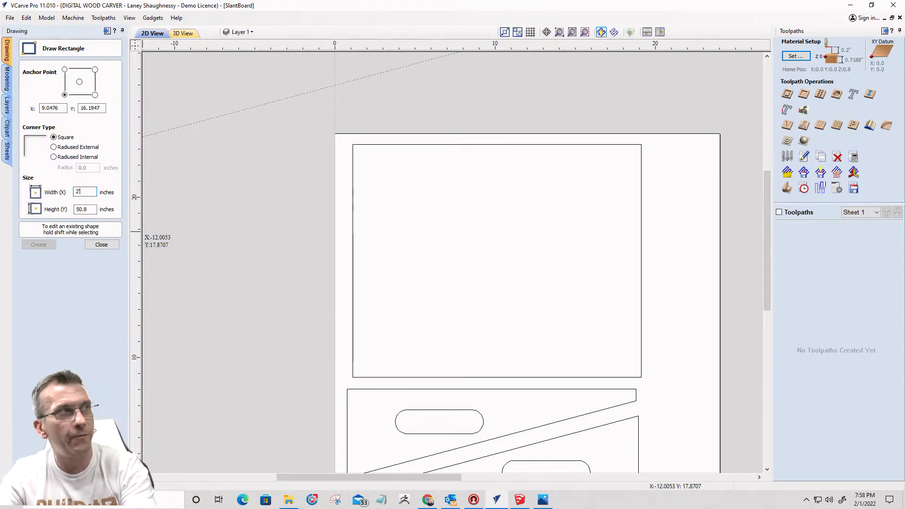
pyautogui.write("'")
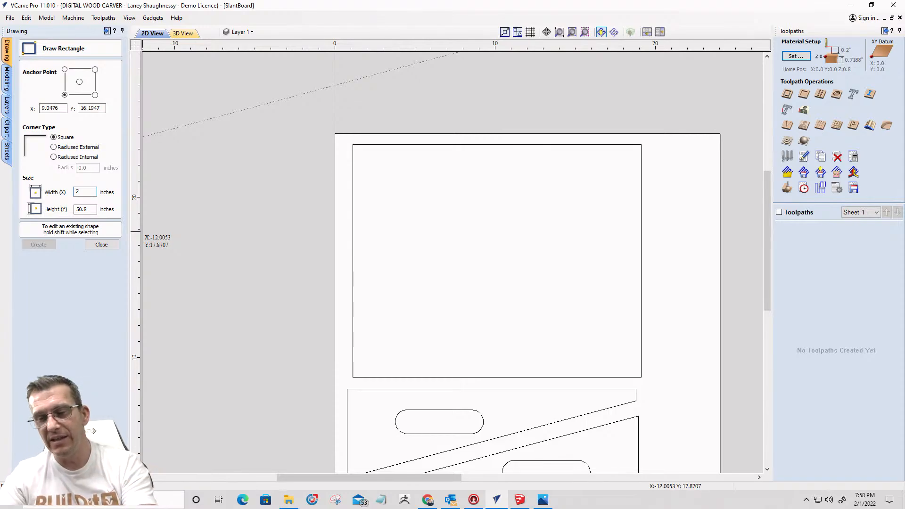
pyautogui.write('=')
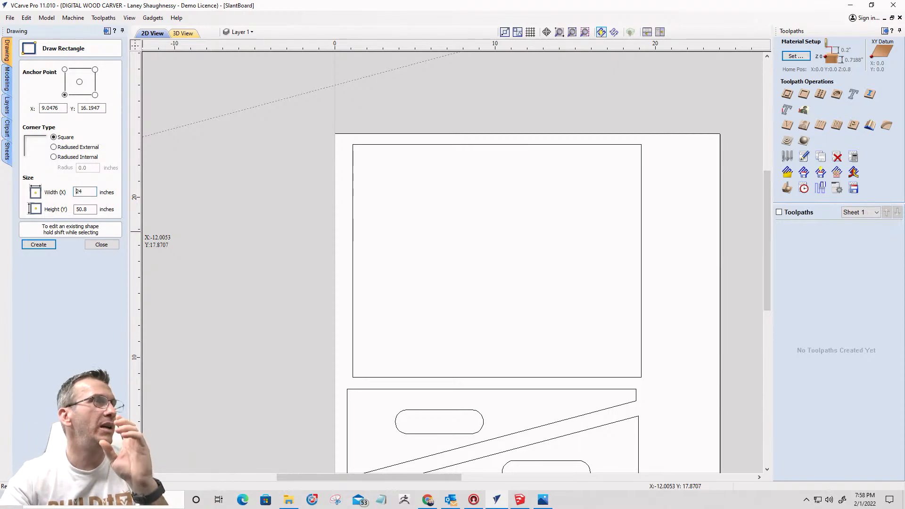
pyautogui.click(97, 245)
# Step: Examine the angled guides meeting at the wedge's pointed corner and the properties of the 35-degree guide
pyautogui.scroll(-3, 621, 275)
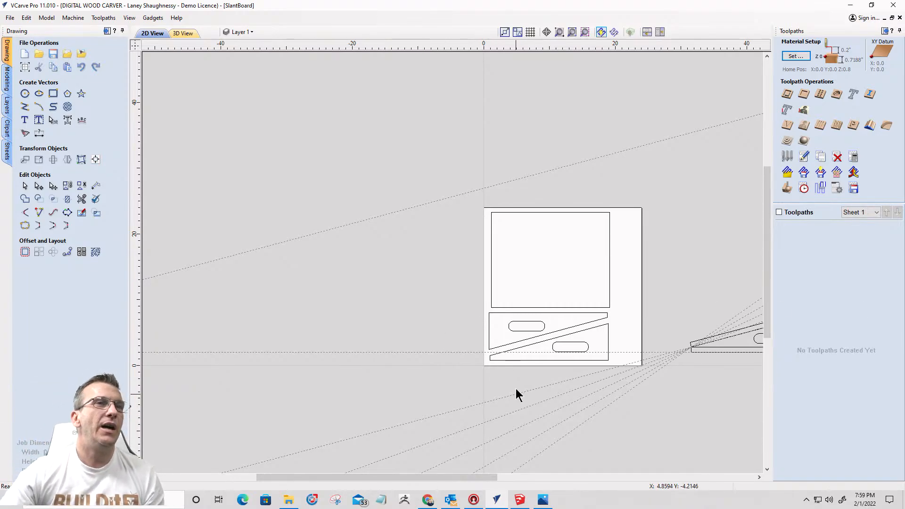
pyautogui.scroll(-1, 421, 307)
pyautogui.moveTo(421, 306); pyautogui.dragTo(338, 276, button='middle')
pyautogui.scroll(2, 585, 308)
pyautogui.scroll(-2, 475, 271)
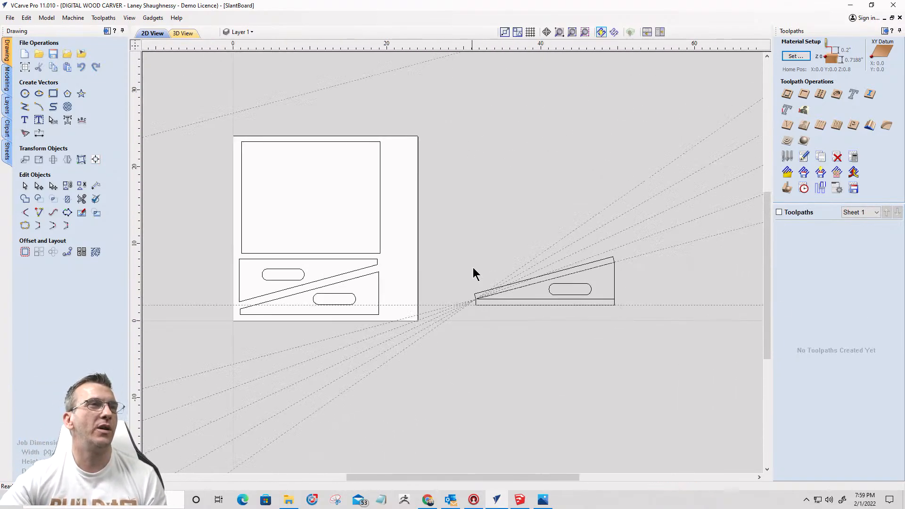
pyautogui.scroll(-1, 507, 281)
pyautogui.scroll(2, 519, 280)
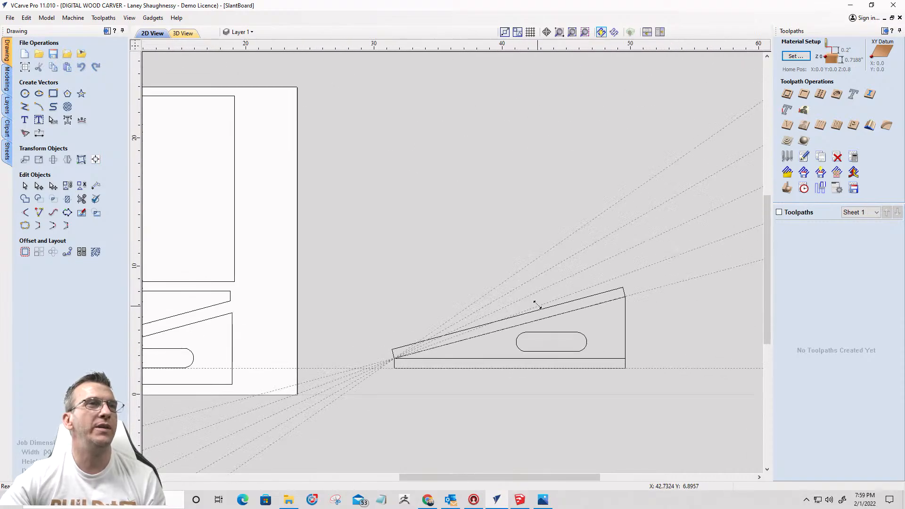
pyautogui.scroll(2, 451, 309)
pyautogui.scroll(-1, 434, 206)
pyautogui.scroll(-1, 434, 206)
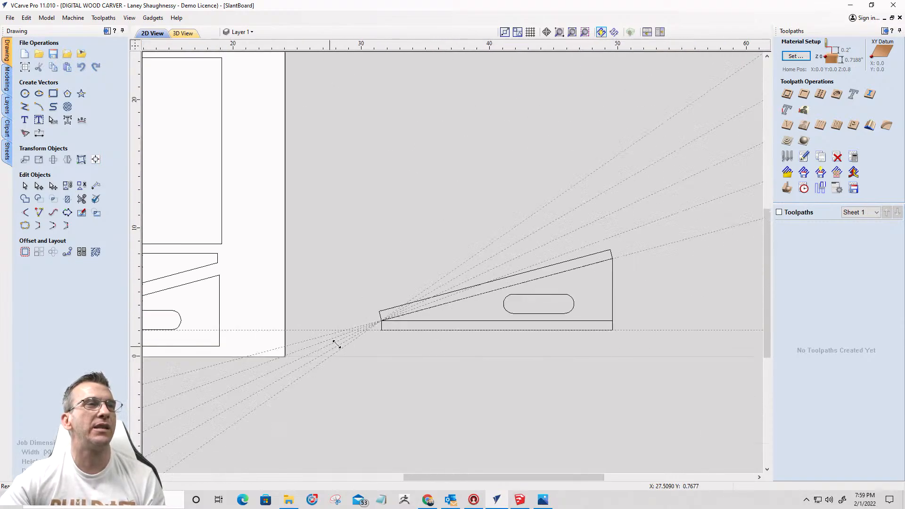
pyautogui.doubleClick(593, 173)
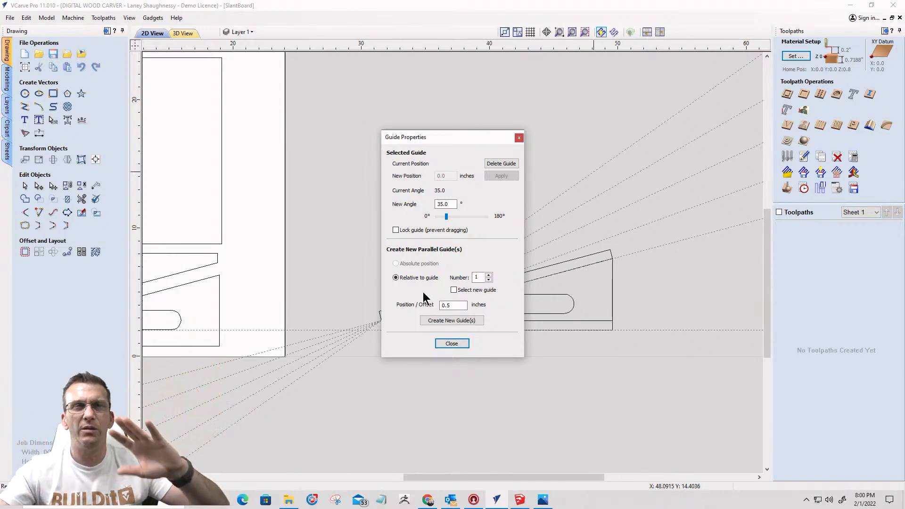
pyautogui.click(454, 345)
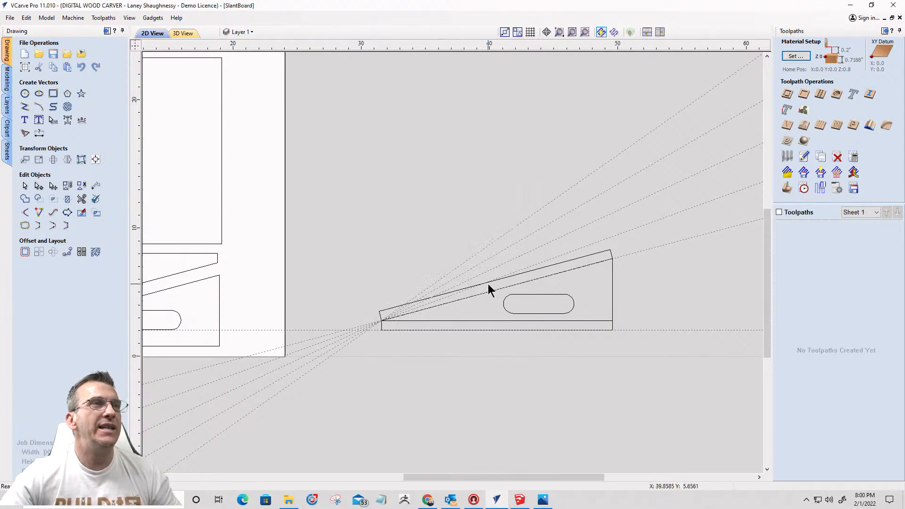
# Step: Select the slanted board lying on the wedge and hide all guides in the 2D view
pyautogui.click(529, 277)
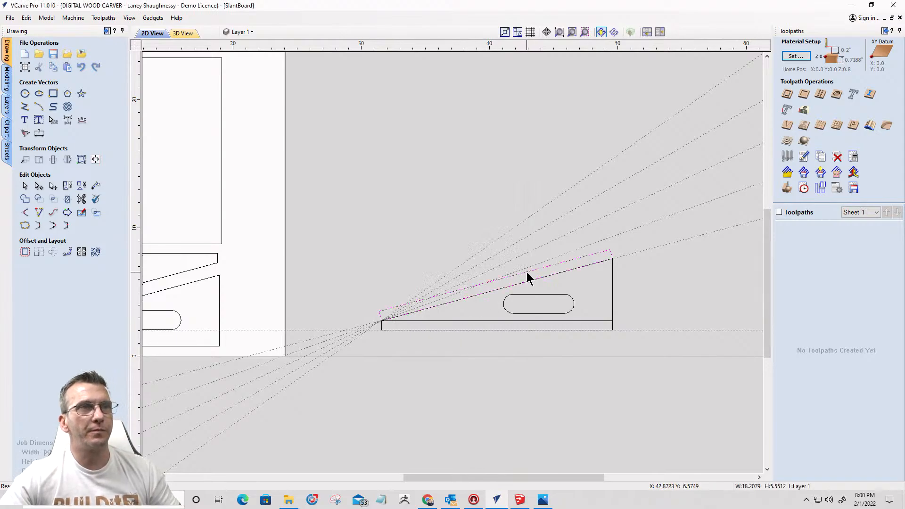
pyautogui.scroll(3, 529, 277)
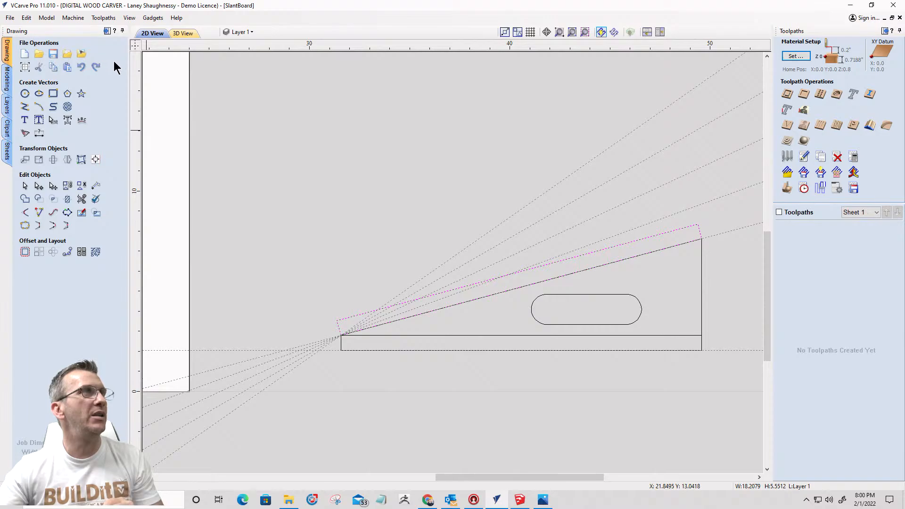
pyautogui.click(135, 44)
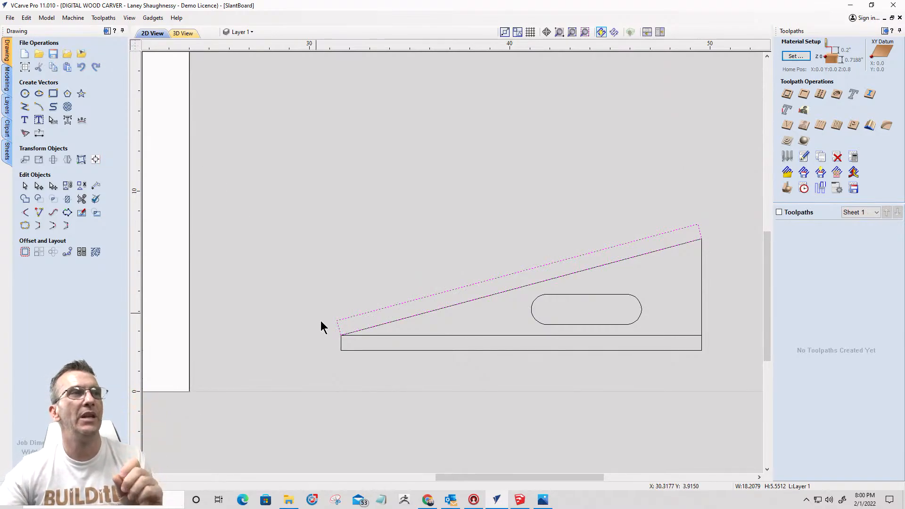
pyautogui.scroll(2, 330, 334)
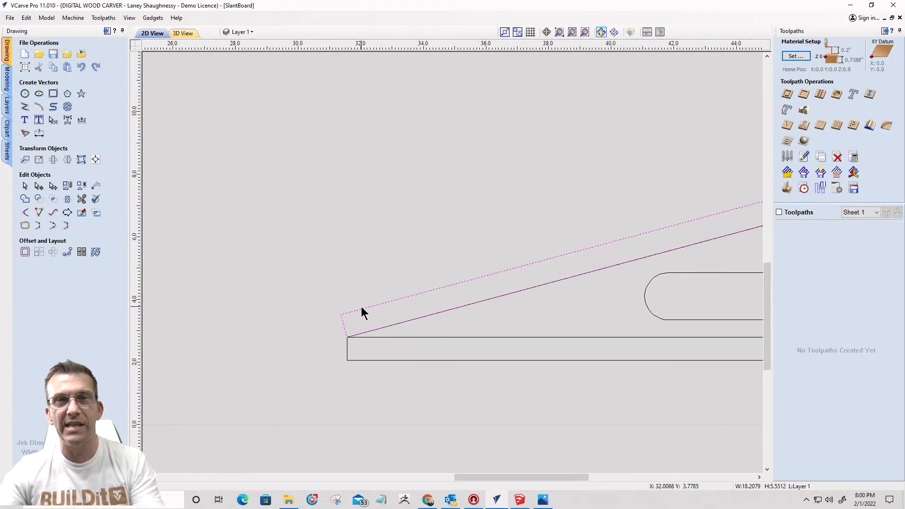
pyautogui.rightClick(360, 310)
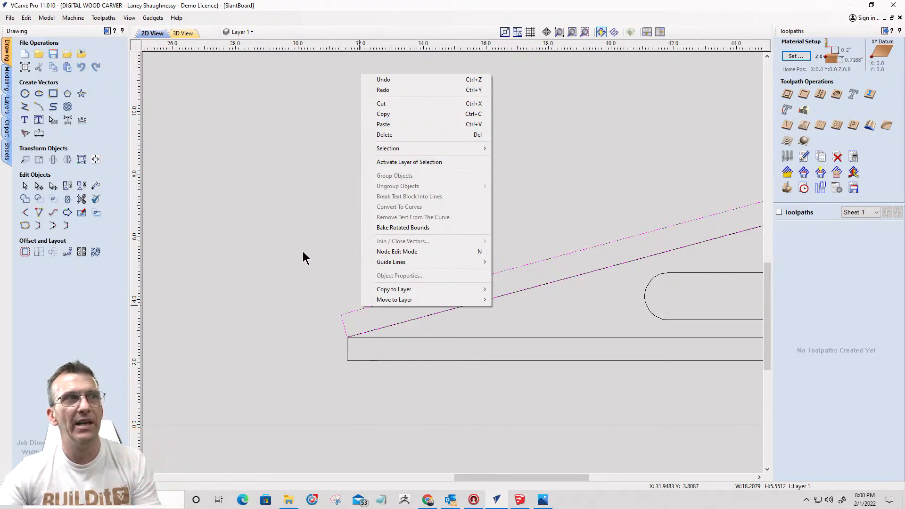
pyautogui.click(303, 268)
pyautogui.click(373, 306)
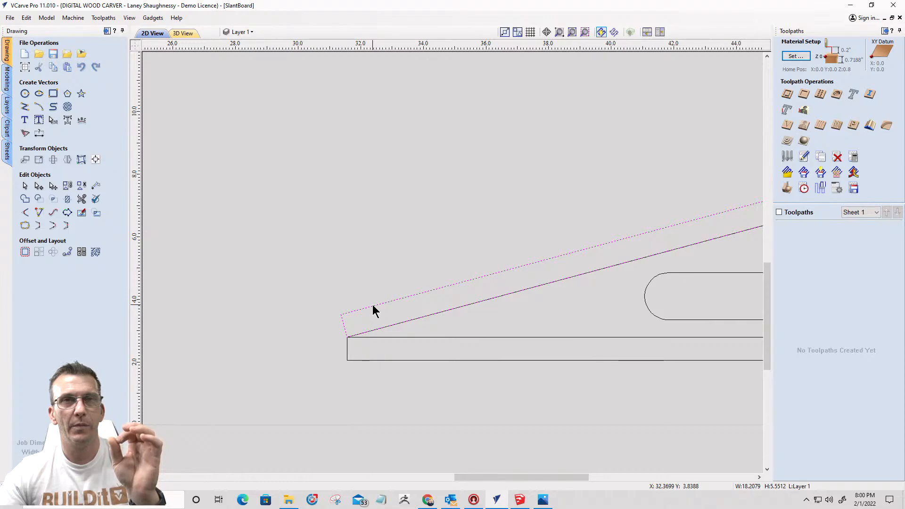
# Step: Rotate the slanted board about the wedge's pointed corner to an absolute angle of 20 degrees
pyautogui.scroll(-1, 372, 310)
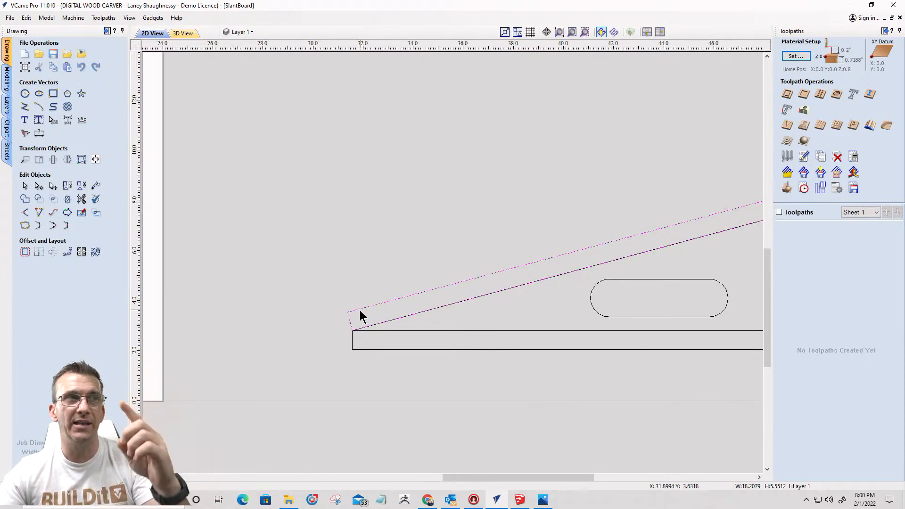
pyautogui.scroll(-1, 359, 314)
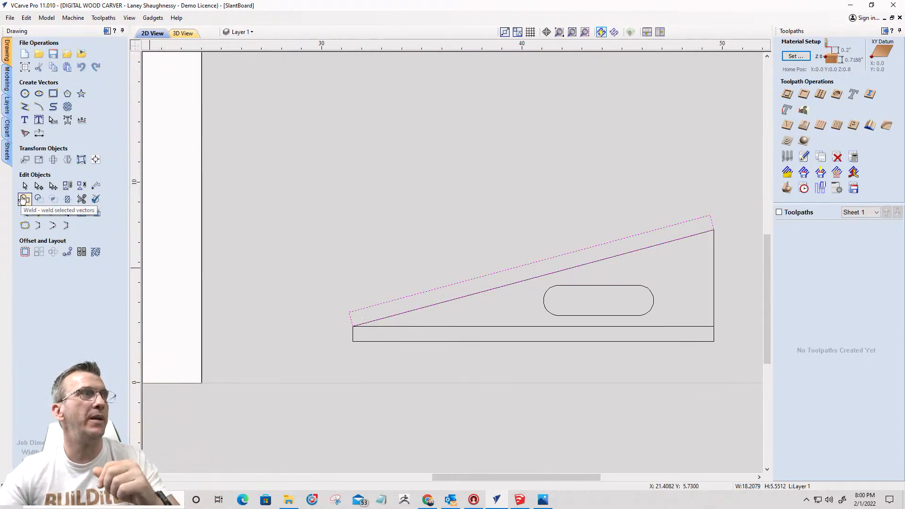
pyautogui.click(50, 161)
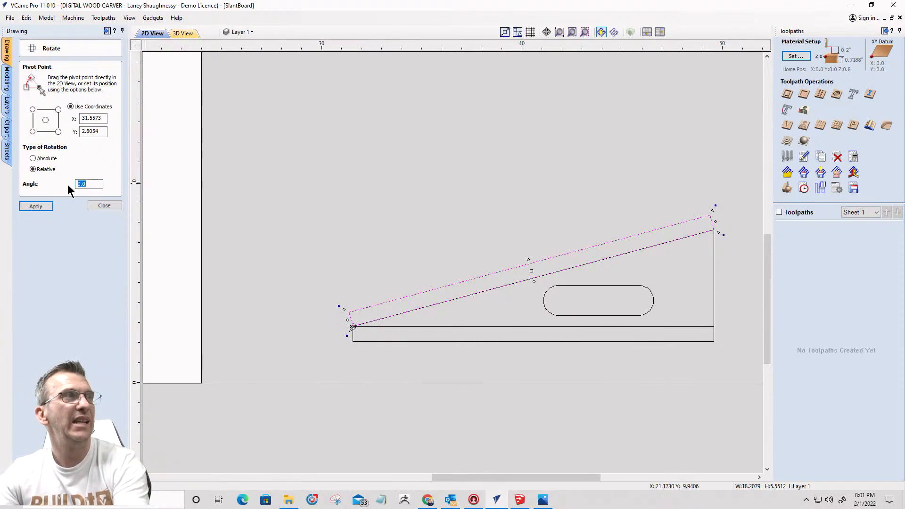
pyautogui.click(33, 159)
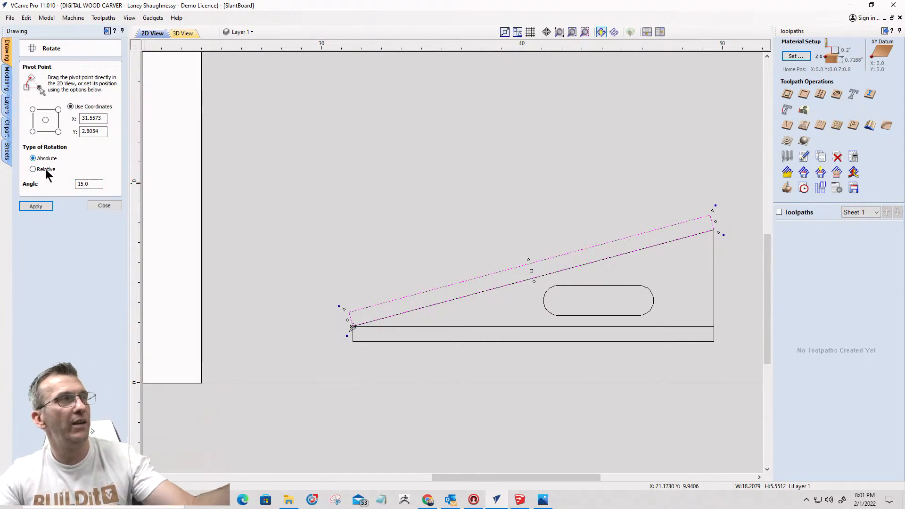
pyautogui.doubleClick(75, 184)
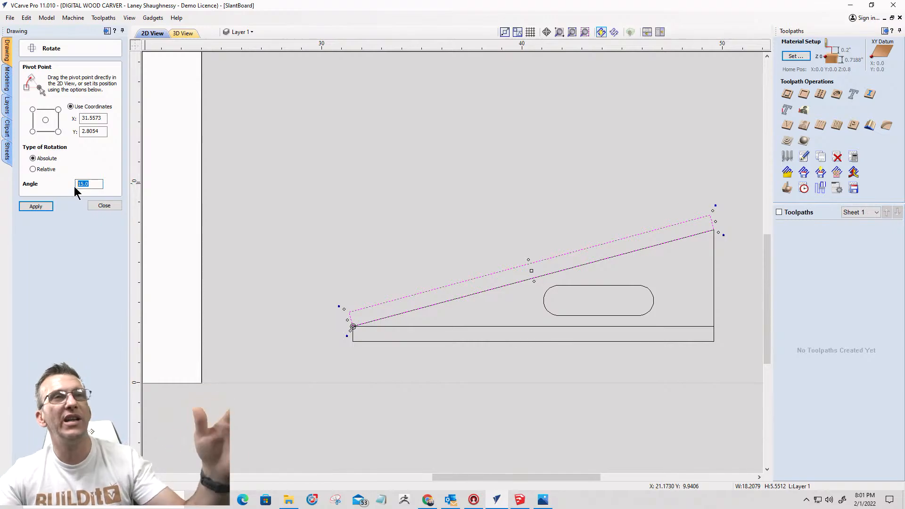
pyautogui.write('20')
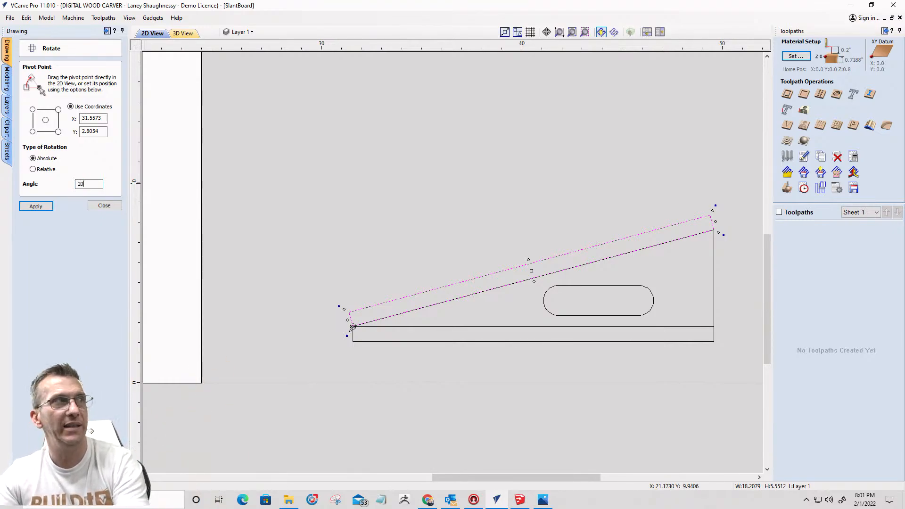
pyautogui.click(37, 207)
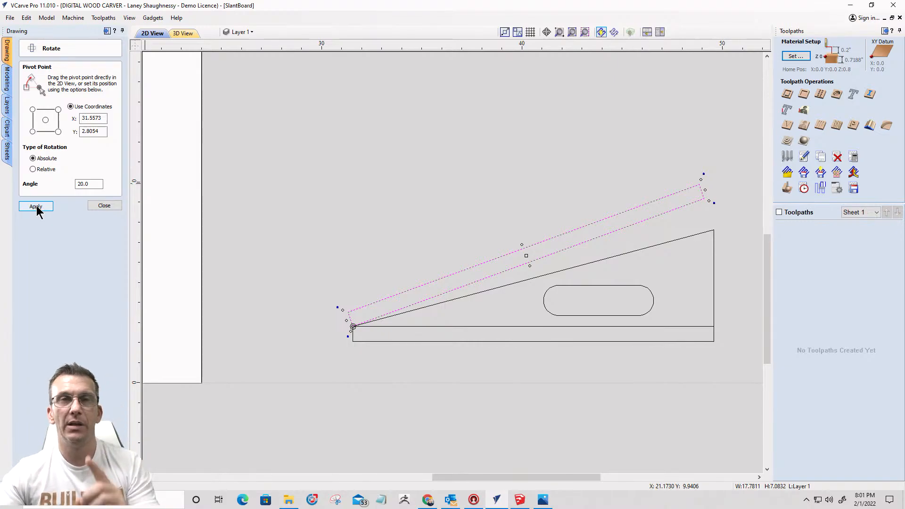
pyautogui.click(95, 206)
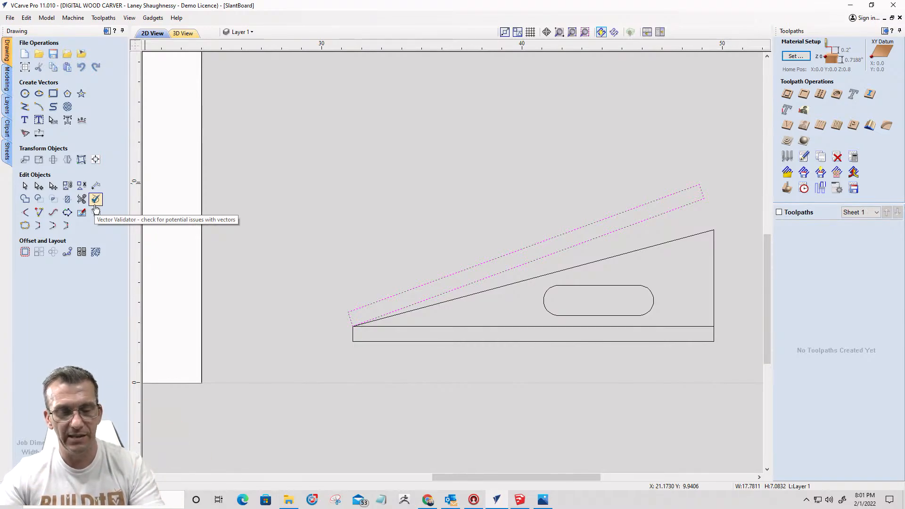
# Step: Paste a copy of the original slanted board and rotate it about the wedge's pointed corner to an absolute 25 degrees
pyautogui.hotkey('ctrl', 'z')
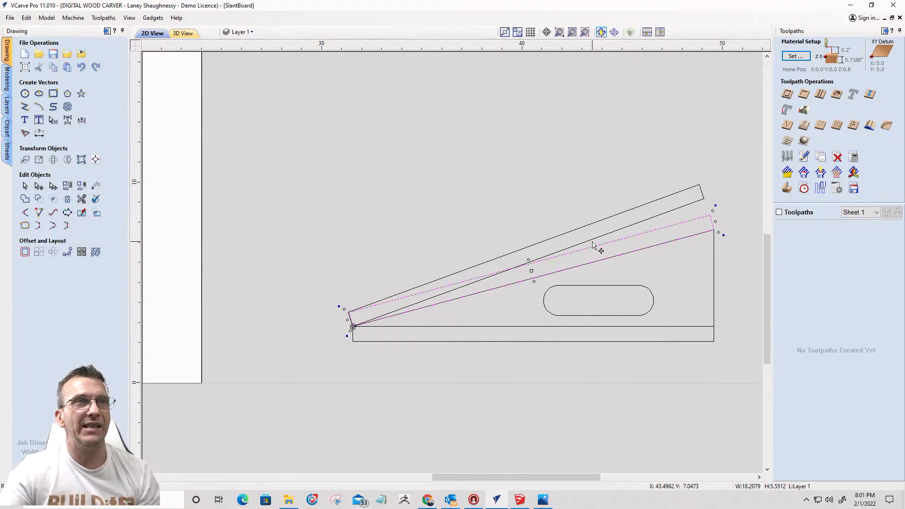
pyautogui.click(54, 160)
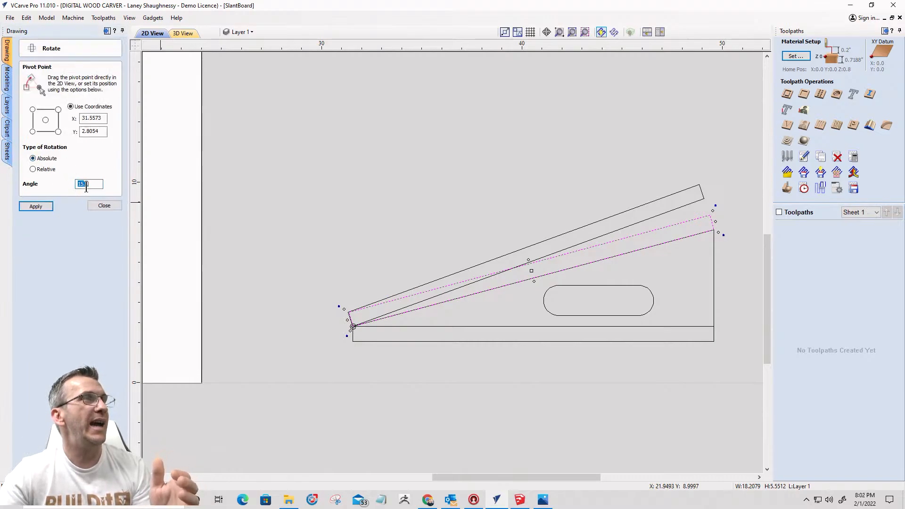
pyautogui.moveTo(86, 187); pyautogui.dragTo(94, 185)
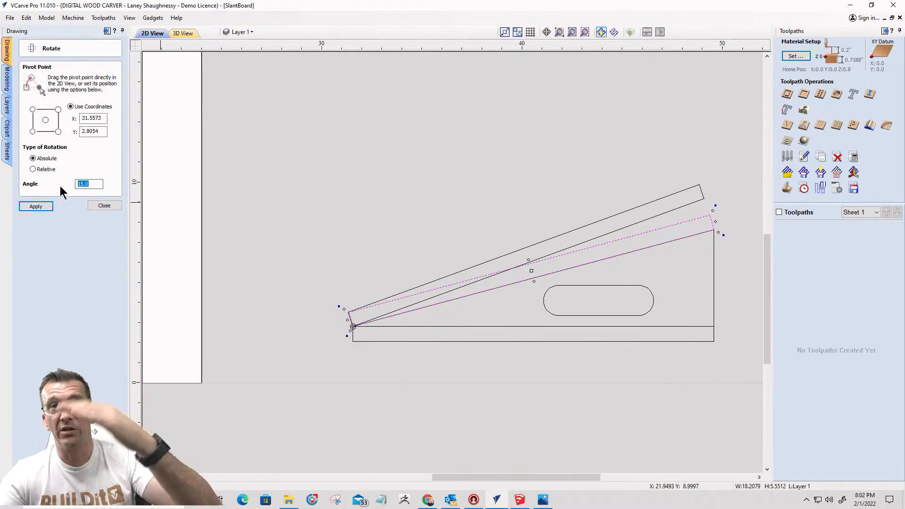
pyautogui.write('25')
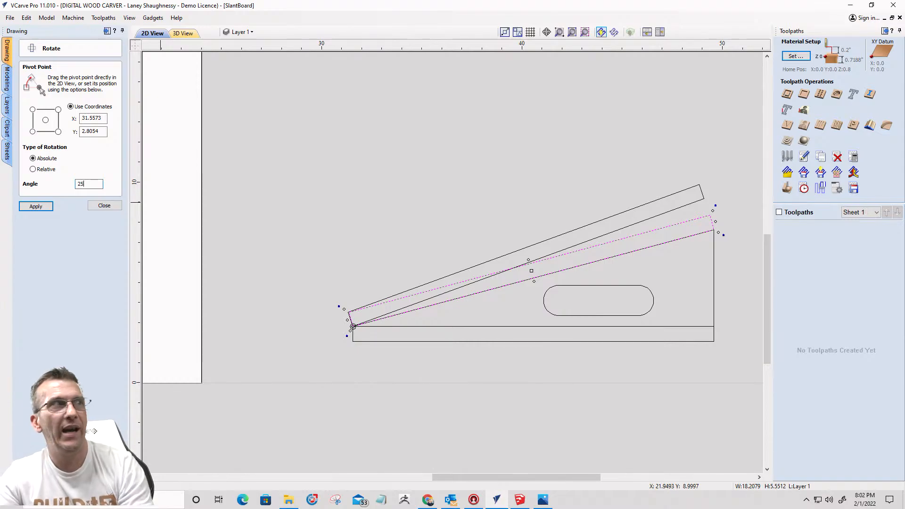
pyautogui.click(36, 207)
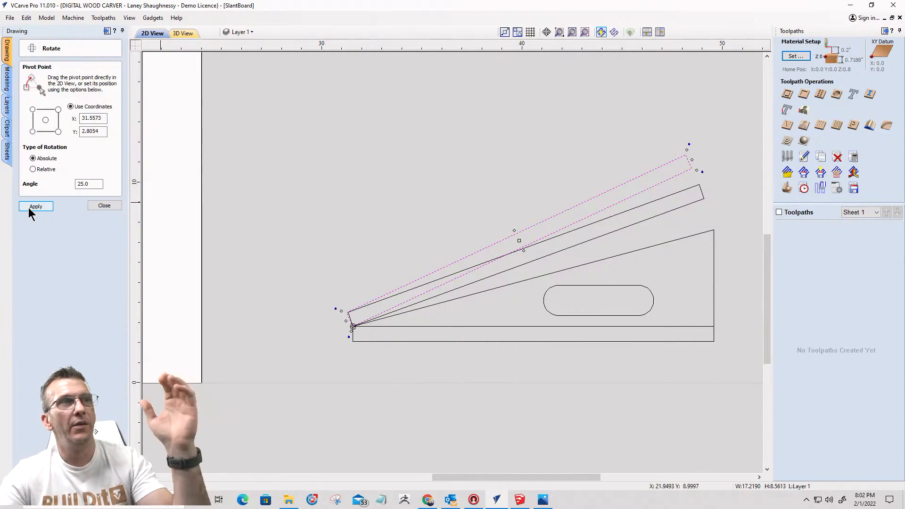
pyautogui.click(115, 206)
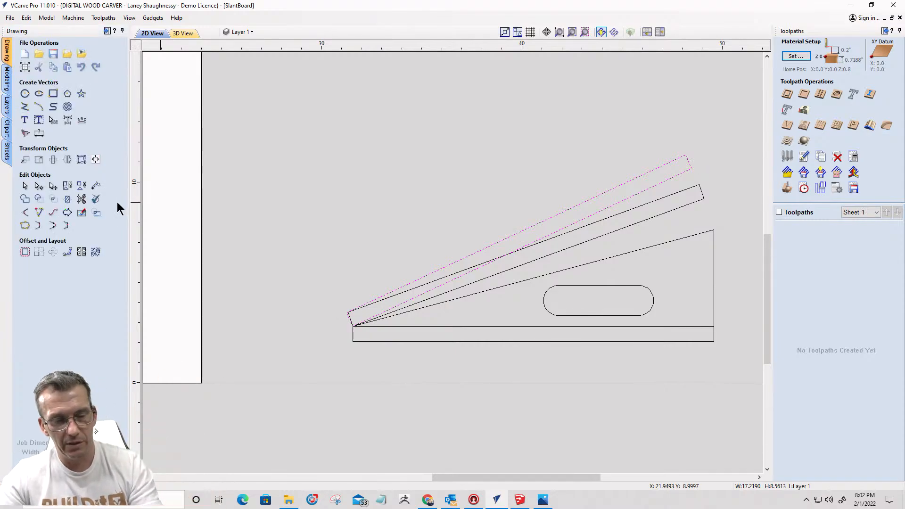
# Step: Paste another copy of the original board and rotate it to an absolute 30 degrees about the wedge's pointed corner
pyautogui.hotkey('ctrl', 'v')
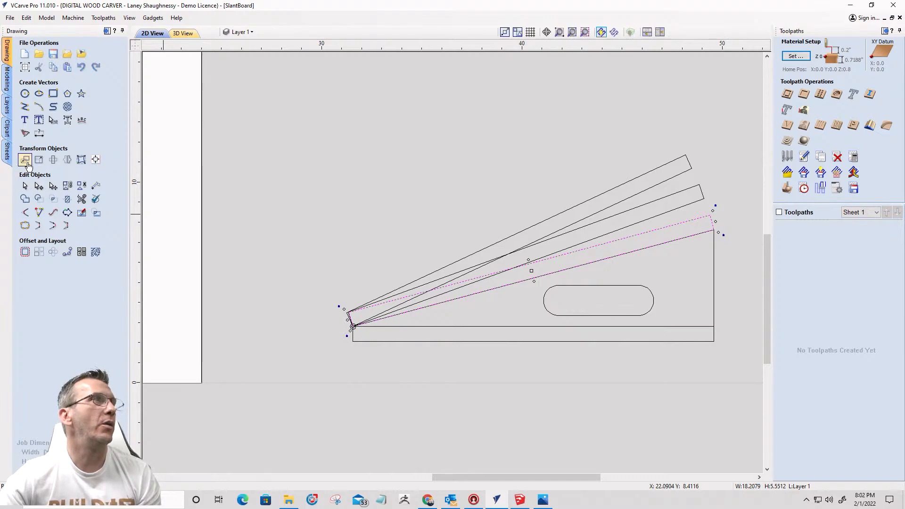
pyautogui.click(25, 160)
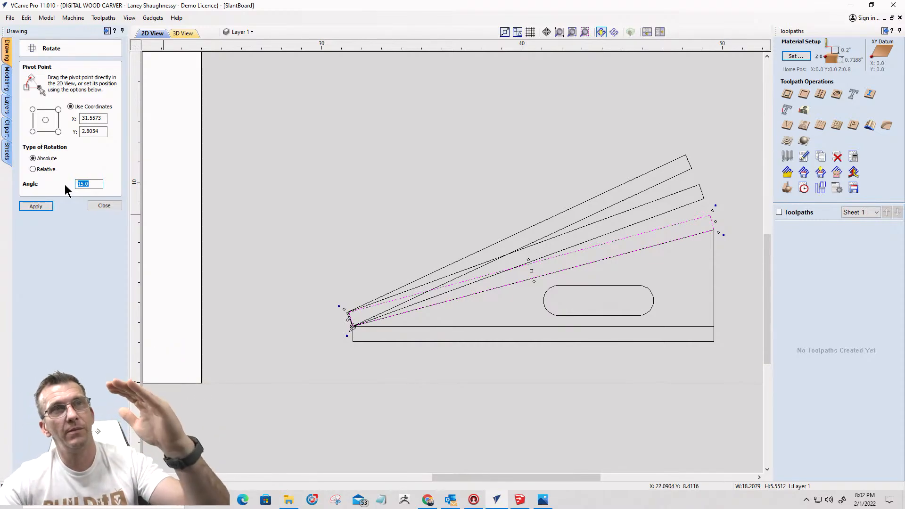
pyautogui.write('30')
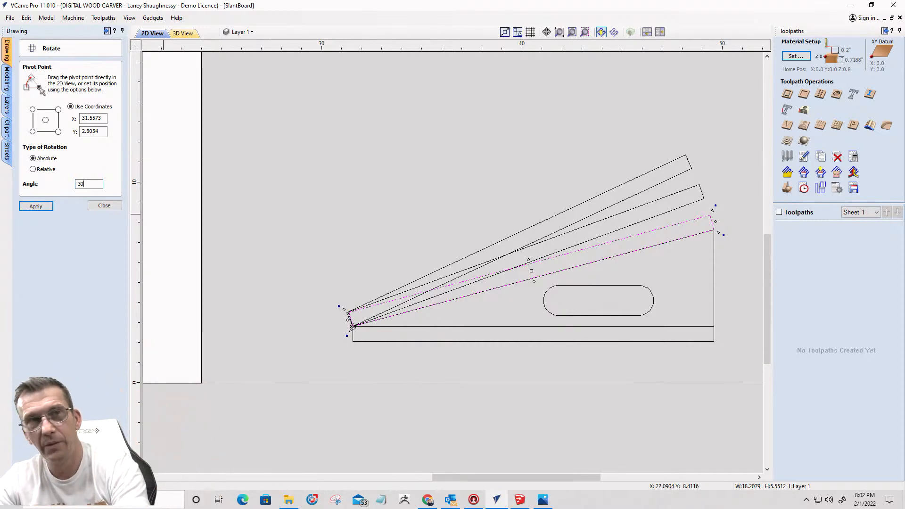
pyautogui.click(36, 207)
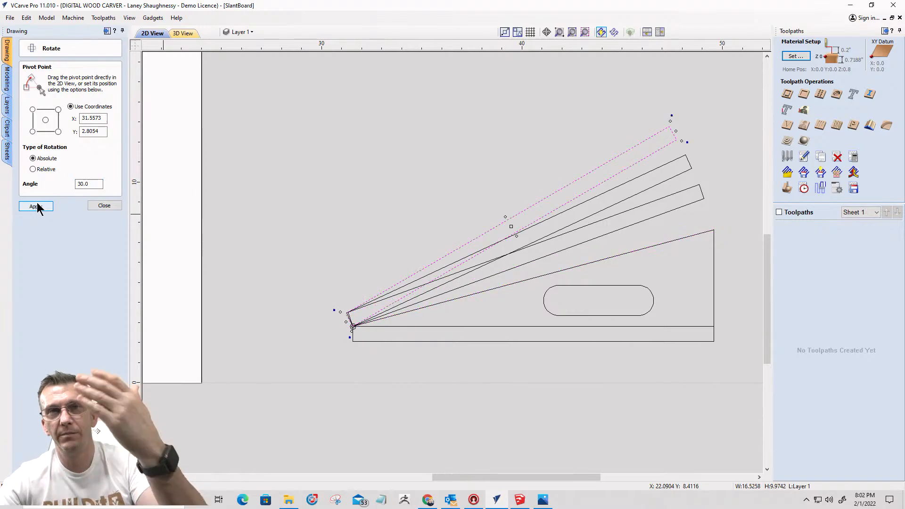
pyautogui.click(104, 206)
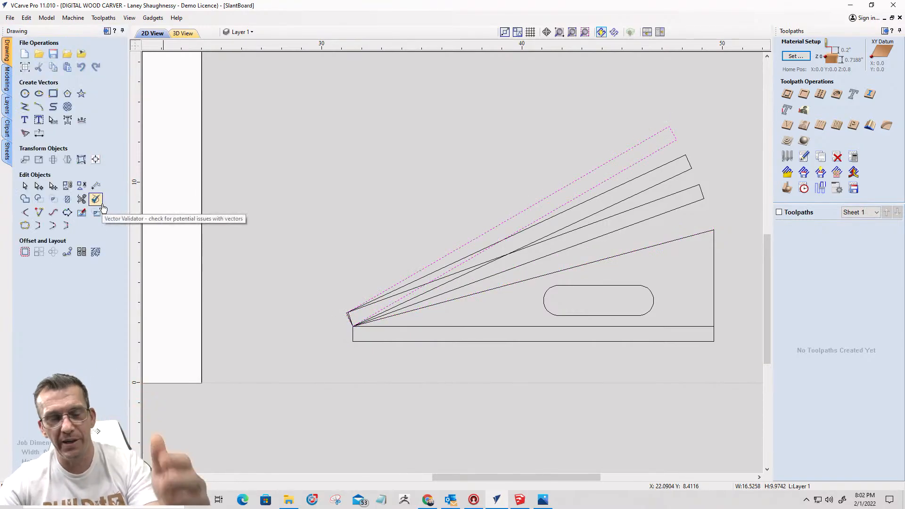
# Step: Paste one more copy of the original board and rotate it to an absolute 35 degrees about the wedge's pointed corner
pyautogui.hotkey('ctrl', 'v')
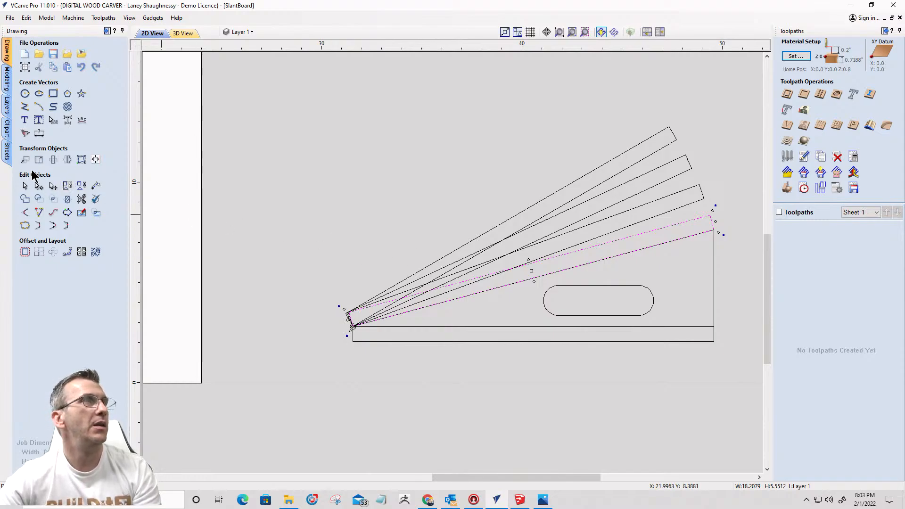
pyautogui.click(55, 160)
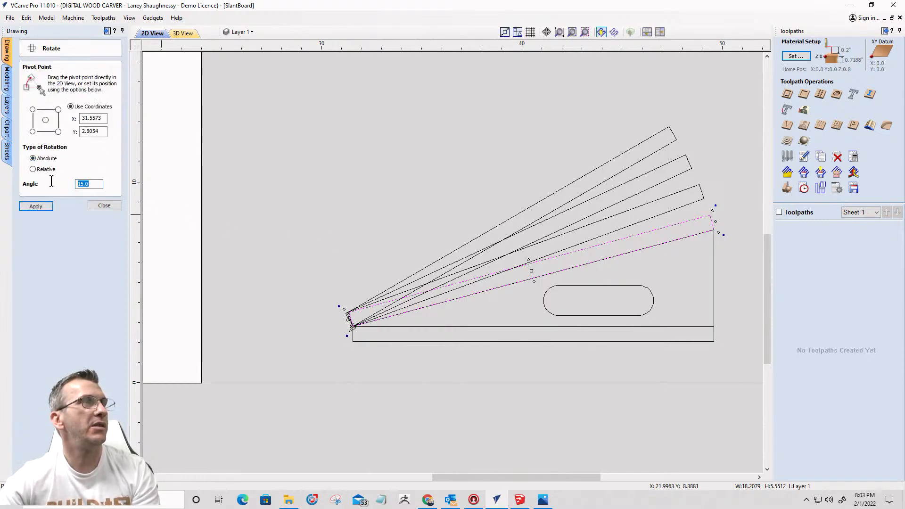
pyautogui.write('35')
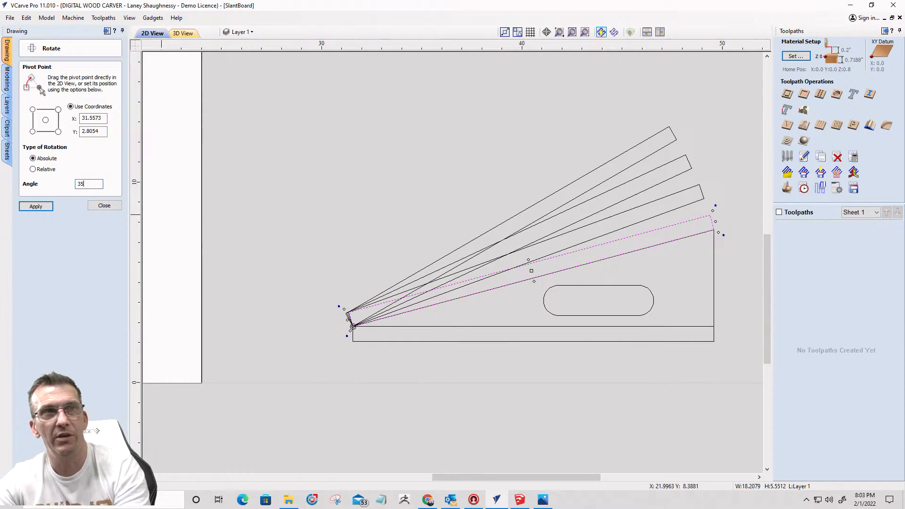
pyautogui.click(37, 208)
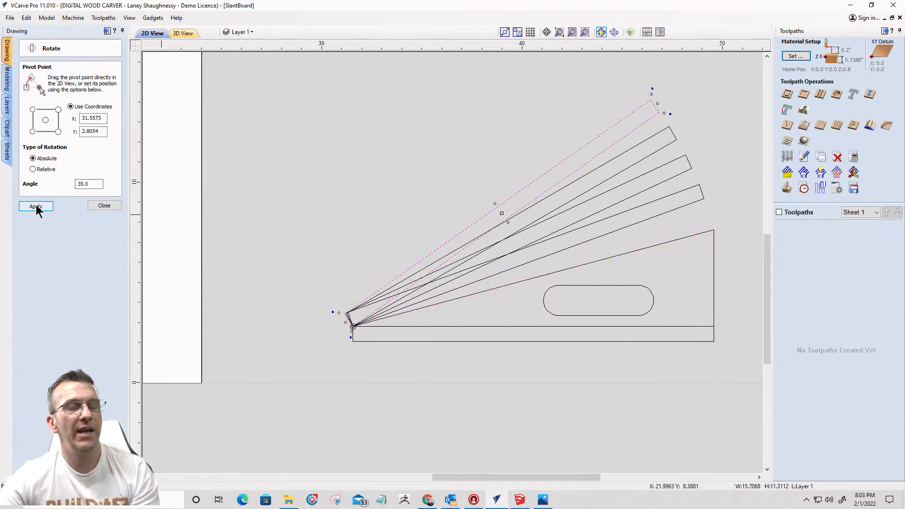
pyautogui.click(103, 206)
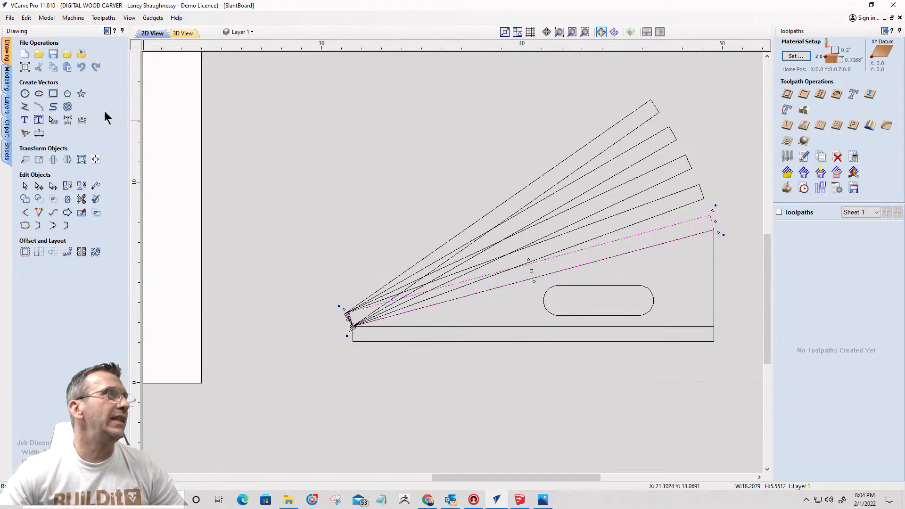
# Step: Leave the rectangle tool without drawing anything and select the horizontal base board beneath the wedge
pyautogui.click(52, 93)
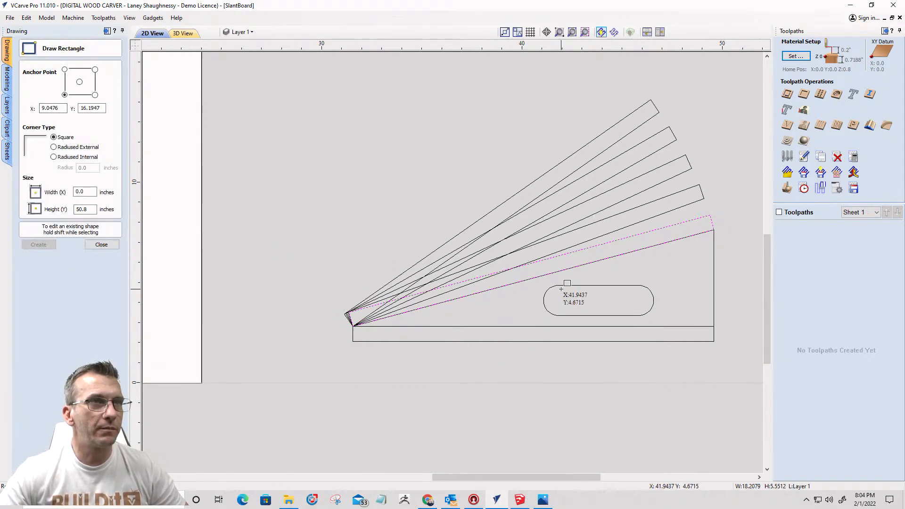
pyautogui.click(101, 245)
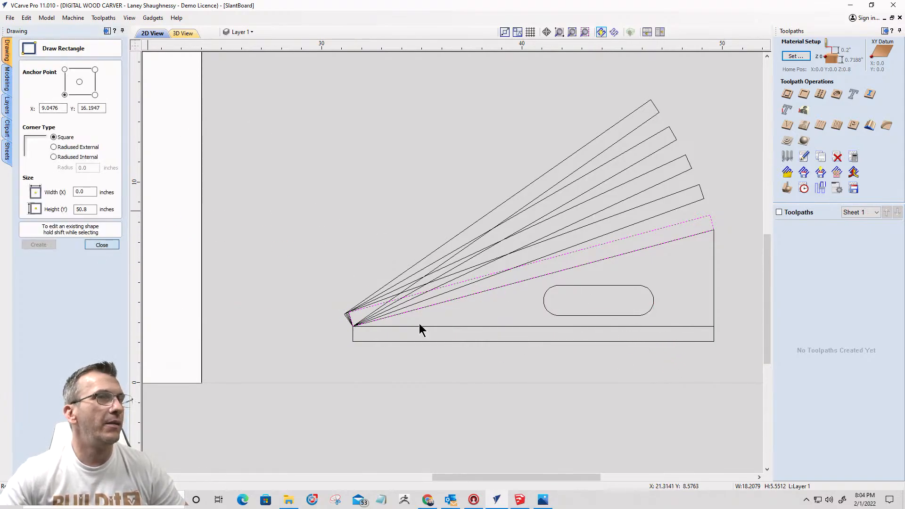
pyautogui.scroll(4, 609, 326)
pyautogui.scroll(-3, 599, 315)
pyautogui.scroll(-1, 598, 305)
pyautogui.click(603, 318)
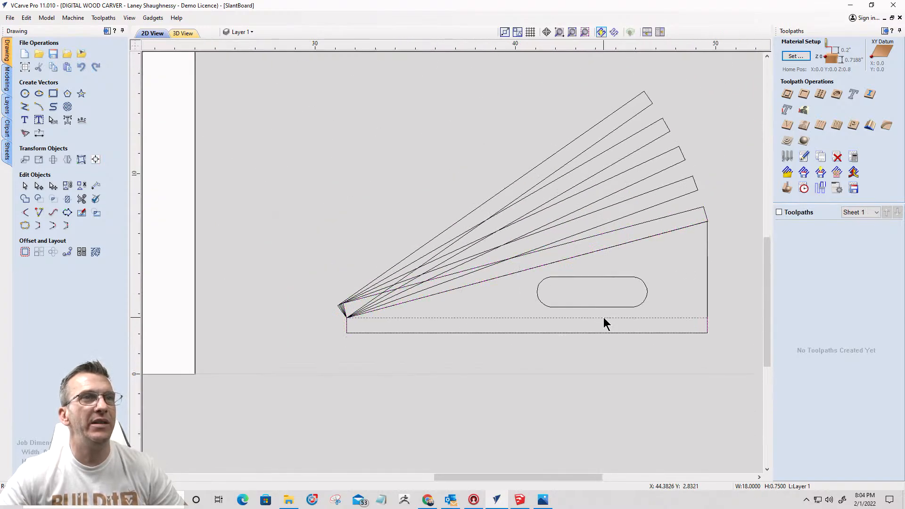
# Step: Add two new layers to the drawing, named Base and Side
pyautogui.scroll(3, 725, 330)
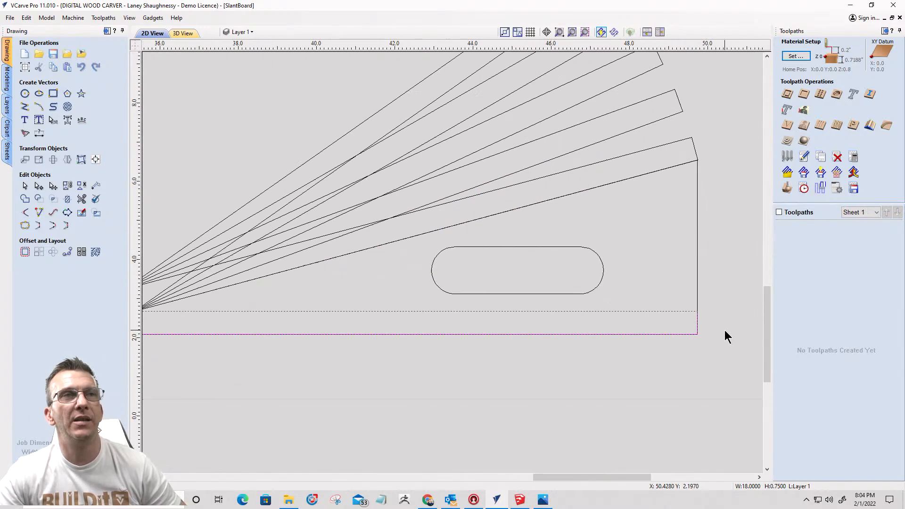
pyautogui.scroll(-2, 727, 324)
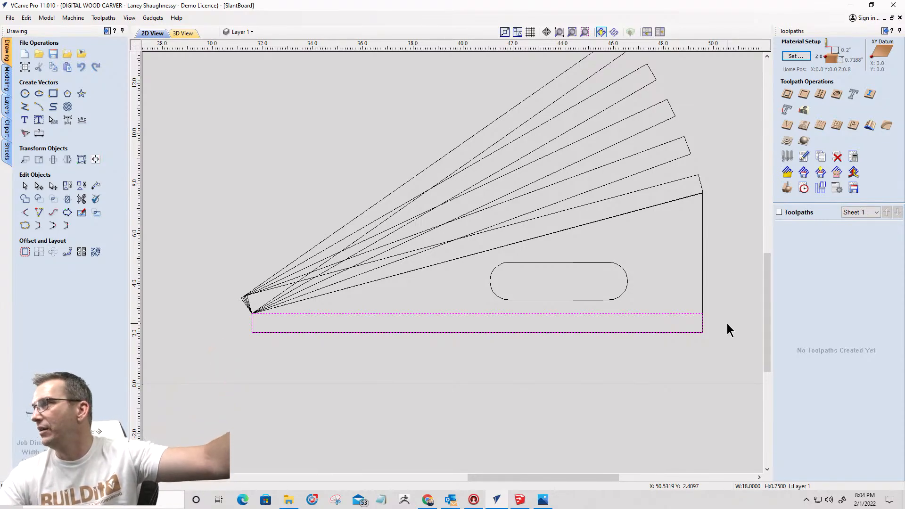
pyautogui.scroll(-1, 709, 225)
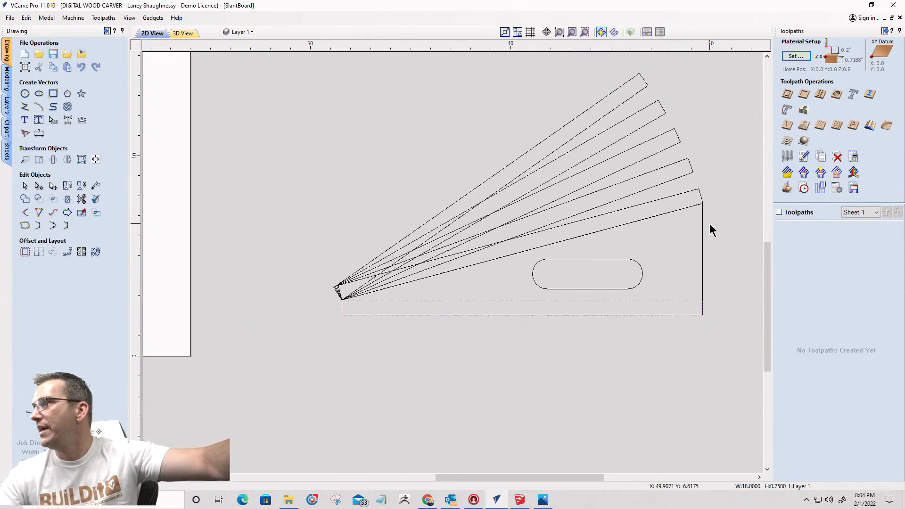
pyautogui.scroll(1, 715, 123)
pyautogui.scroll(1, 227, 360)
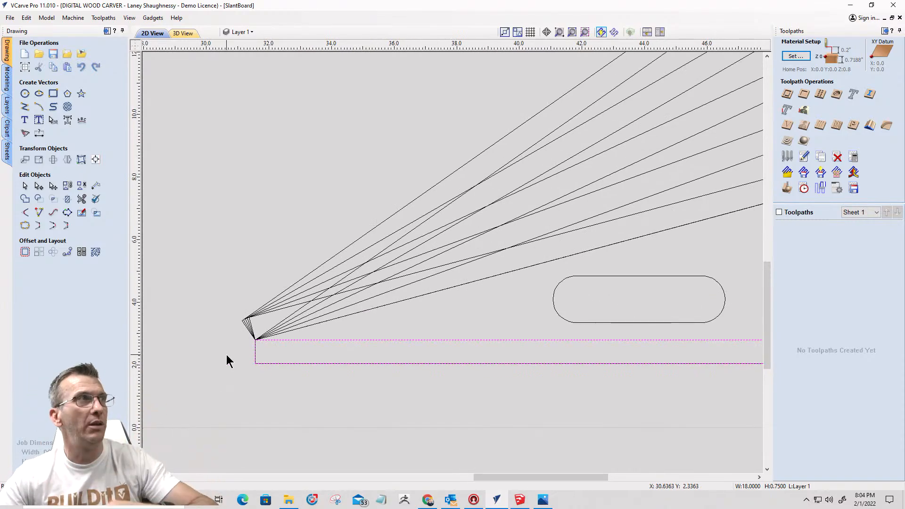
pyautogui.click(243, 32)
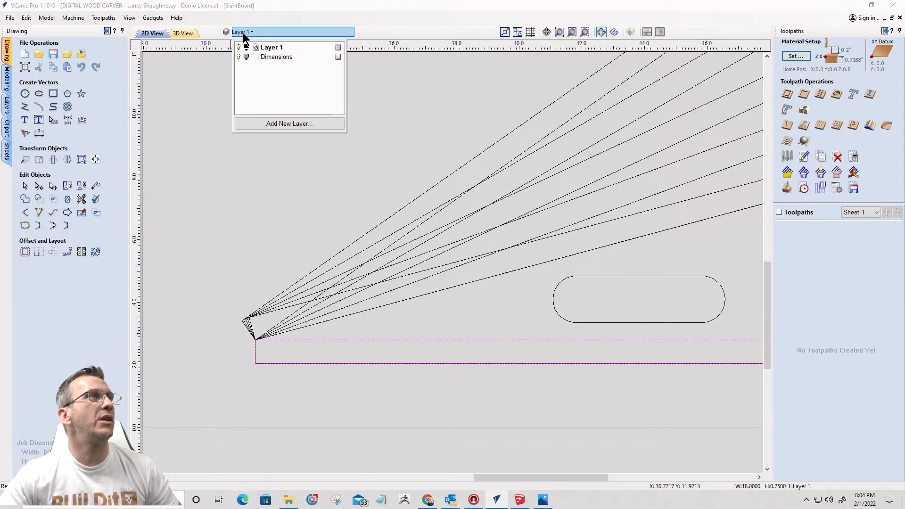
pyautogui.click(274, 125)
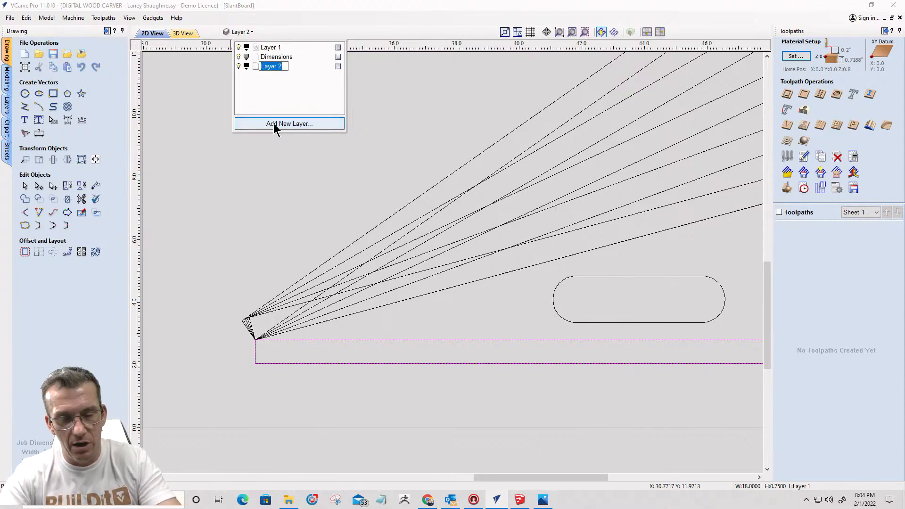
pyautogui.write('Base')
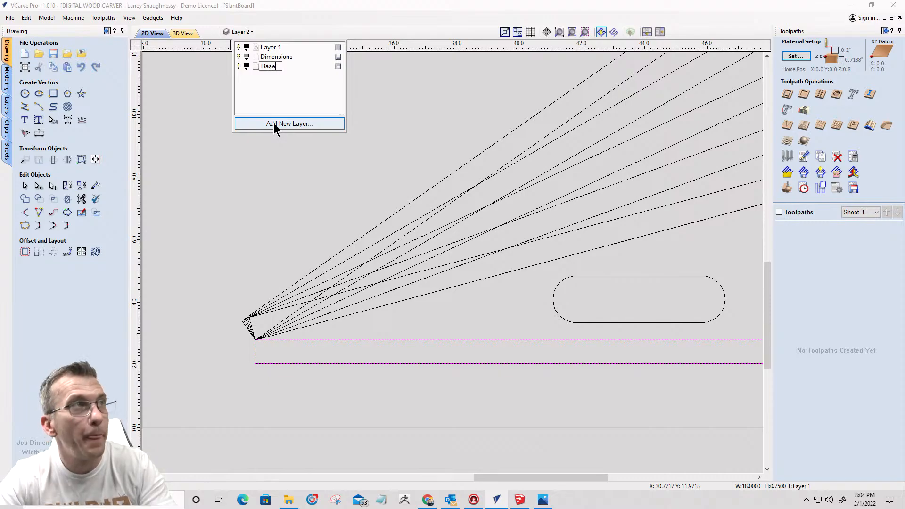
pyautogui.press('Return')
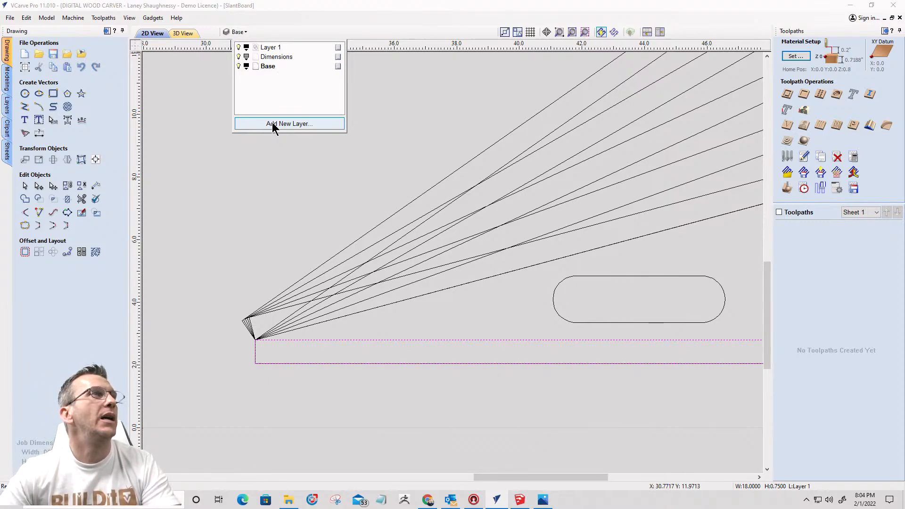
pyautogui.click(273, 124)
pyautogui.write('Side')
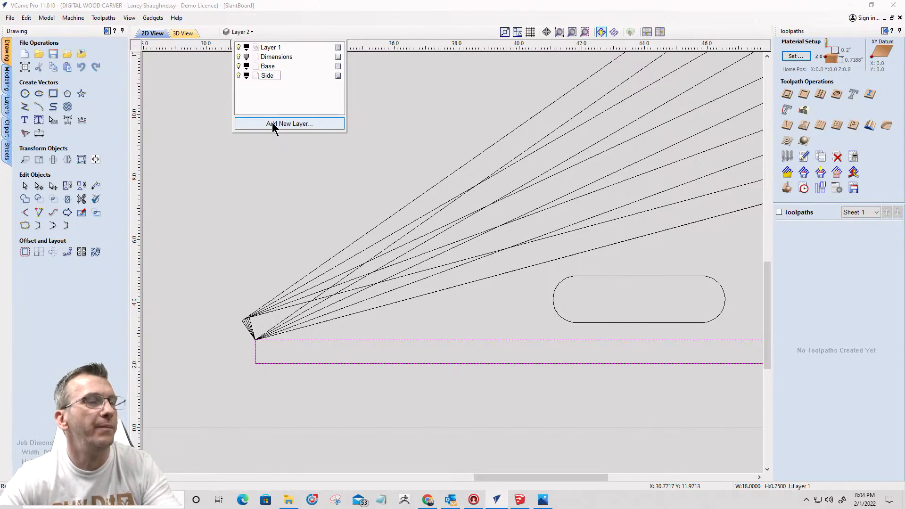
pyautogui.press('Return')
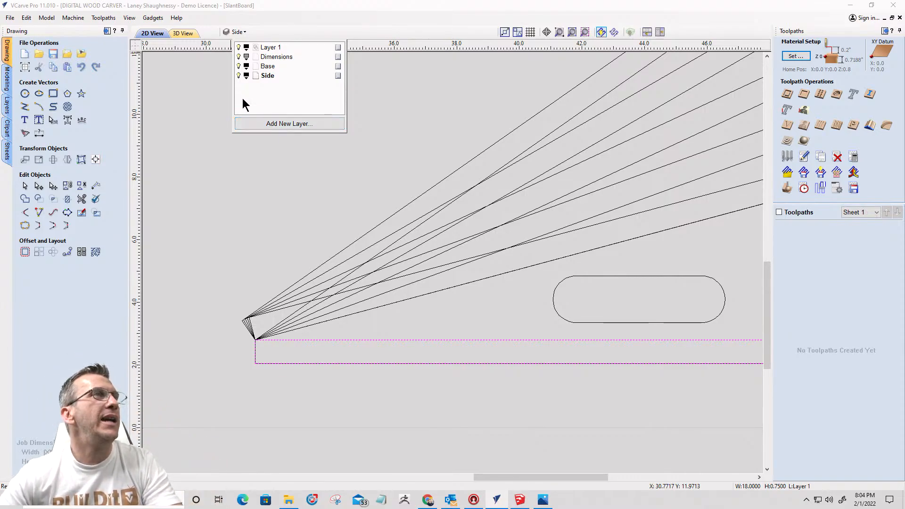
# Step: Add three more layers for the board angles, named 15, 20 and 25
pyautogui.click(253, 121)
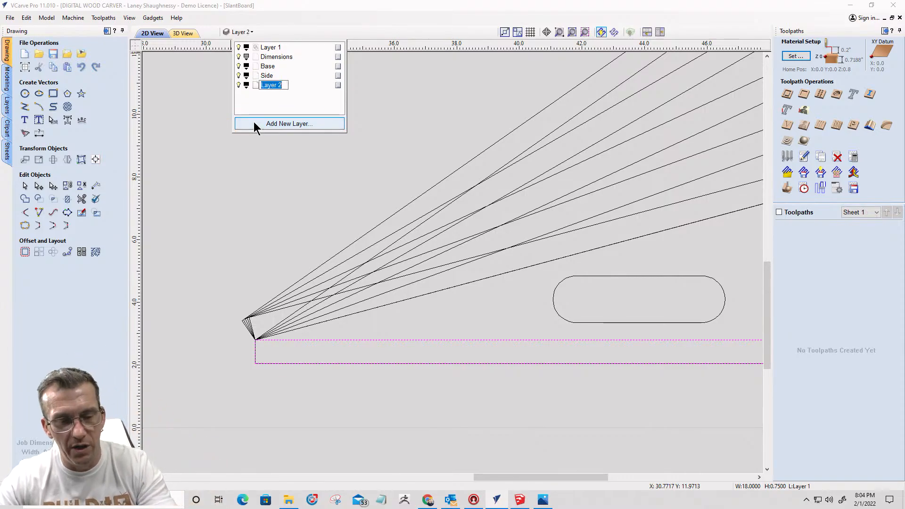
pyautogui.write('15')
pyautogui.click(254, 122)
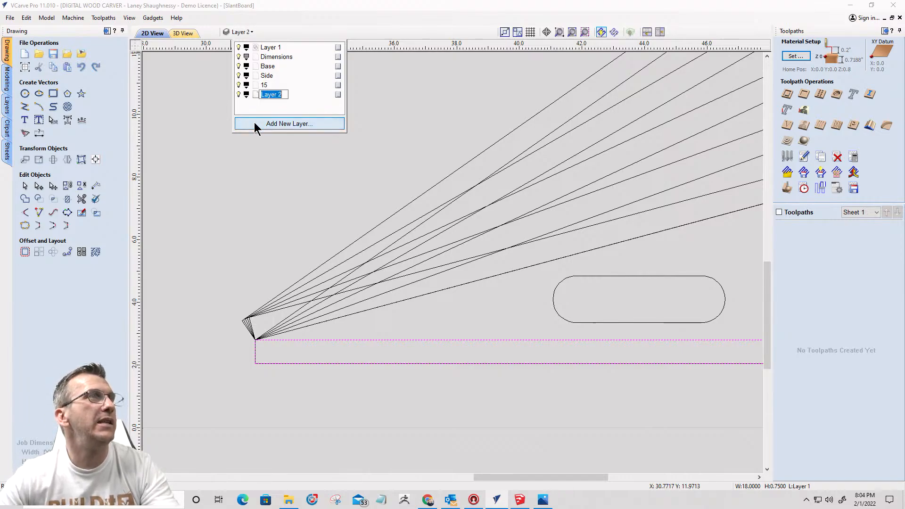
pyautogui.write('2')
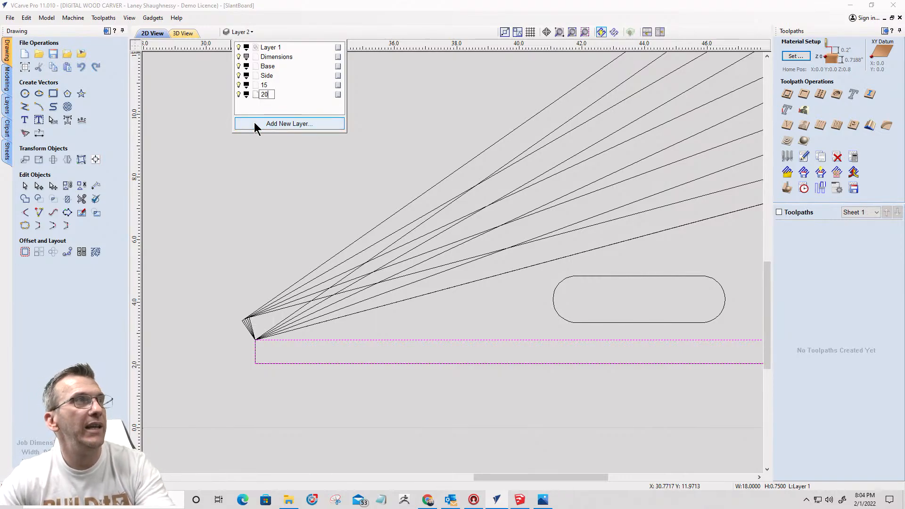
pyautogui.write('0')
pyautogui.click(254, 122)
pyautogui.write('25')
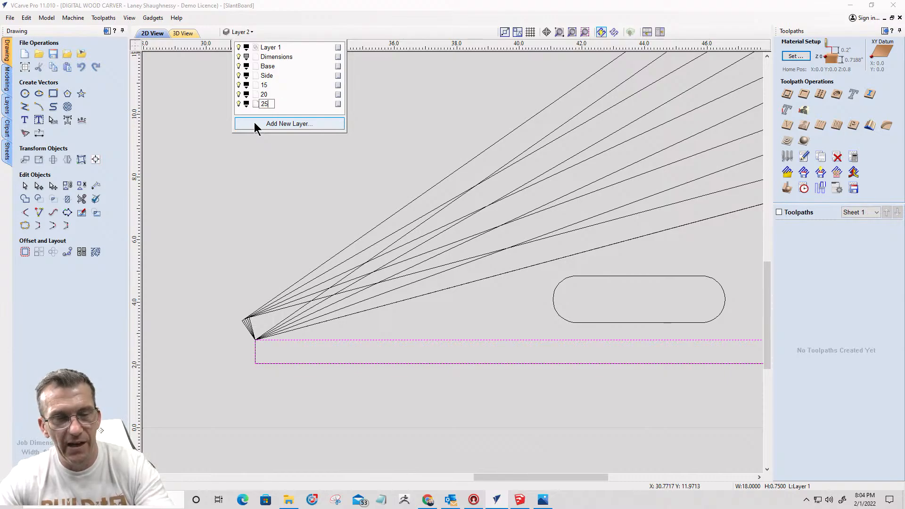
# Step: Add a layer named 30 and one further layer, trying to name that last one 35
pyautogui.click(253, 122)
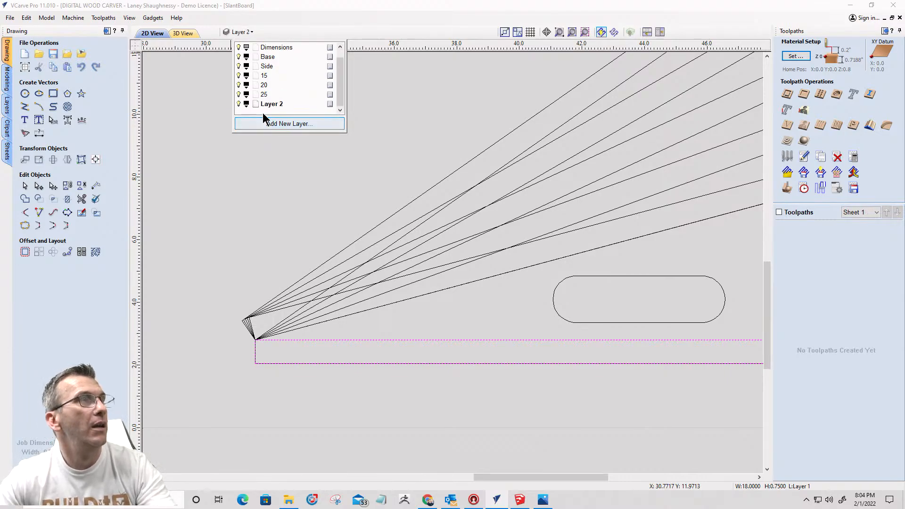
pyautogui.click(265, 104)
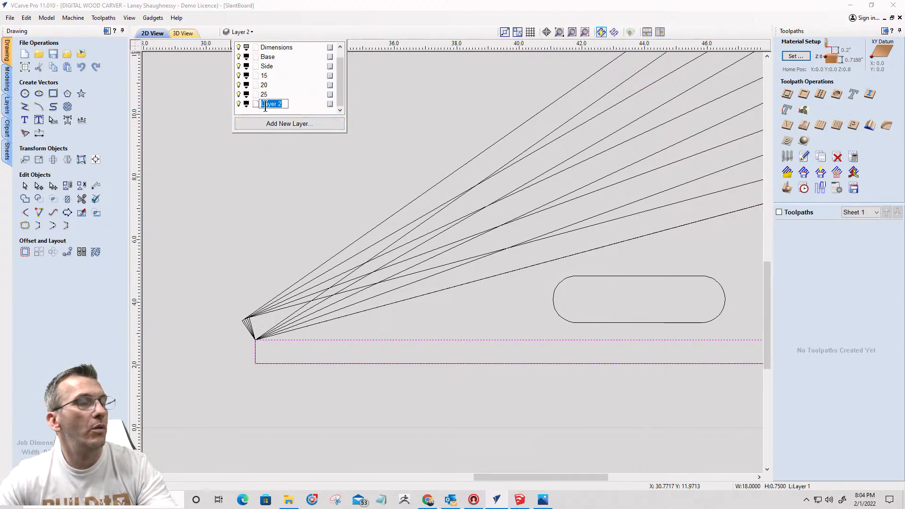
pyautogui.write('30')
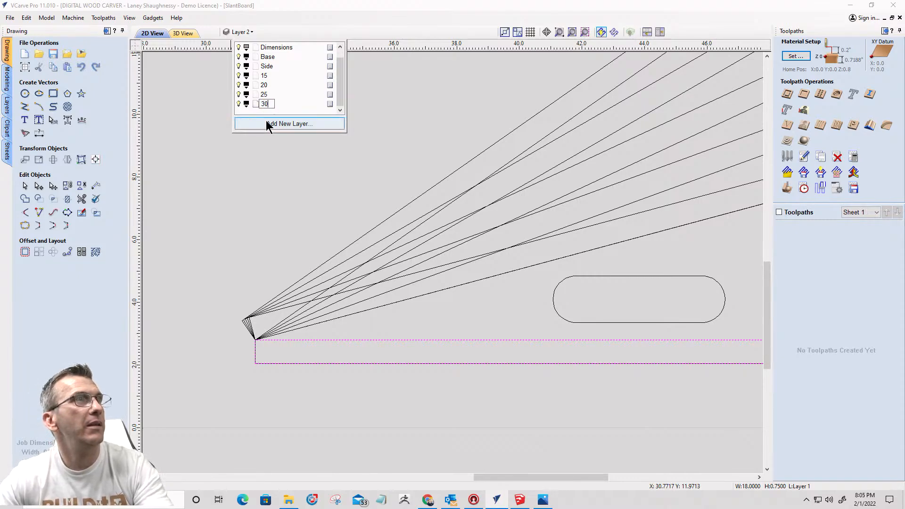
pyautogui.click(267, 123)
pyautogui.click(266, 104)
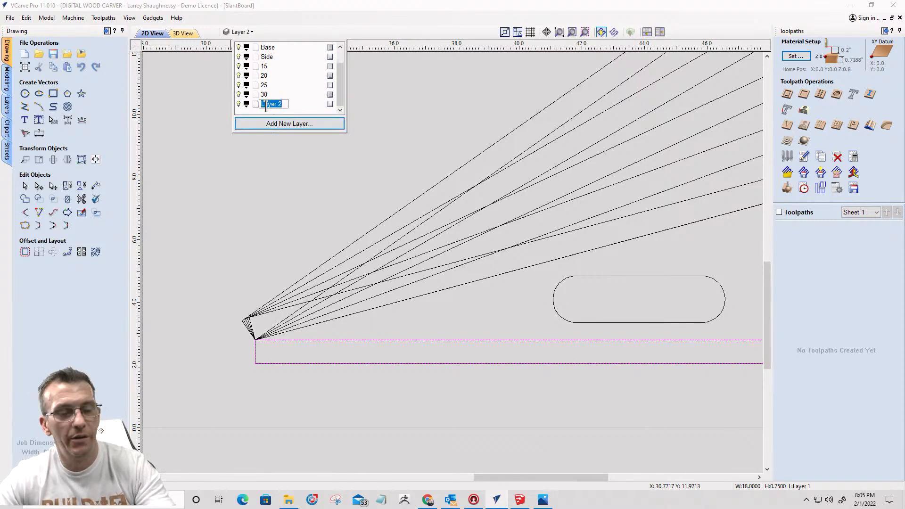
pyautogui.write('35')
pyautogui.click(230, 160)
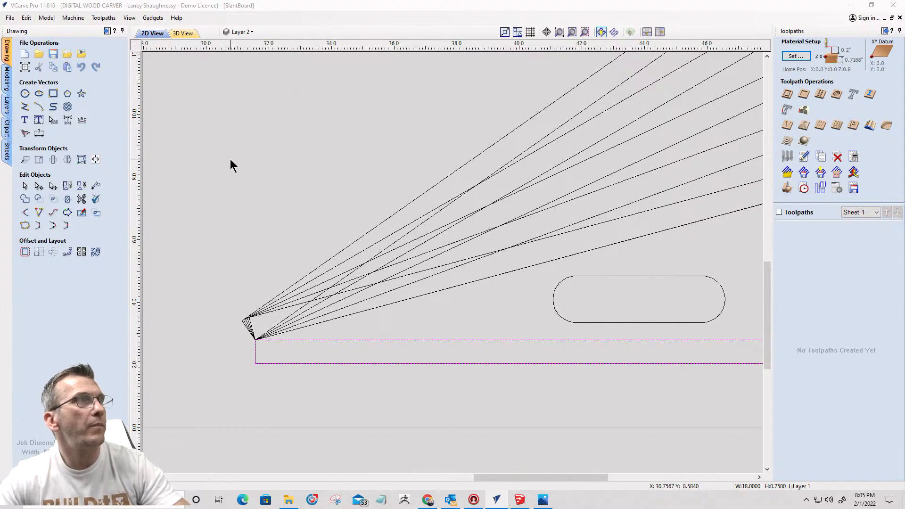
# Step: Set the Base layer's colour to gold and the Side layer's colour to green
pyautogui.scroll(-3, 356, 196)
pyautogui.scroll(2, 413, 254)
pyautogui.scroll(-1, 507, 288)
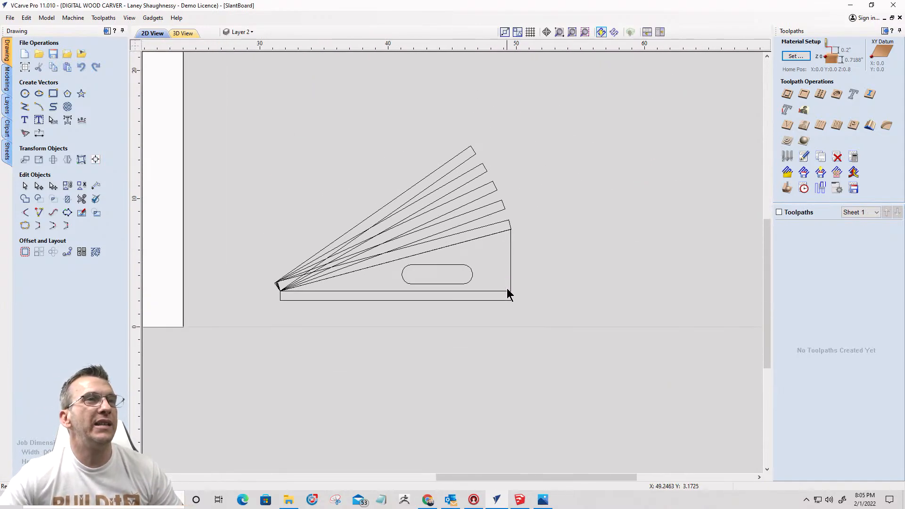
pyautogui.scroll(3, 506, 295)
pyautogui.scroll(-3, 507, 295)
pyautogui.click(241, 31)
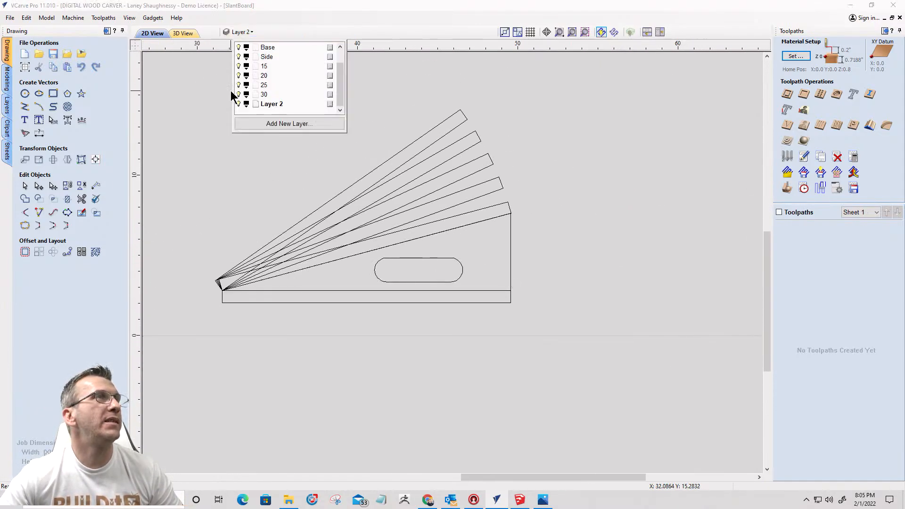
pyautogui.scroll(2, 231, 90)
pyautogui.click(246, 48)
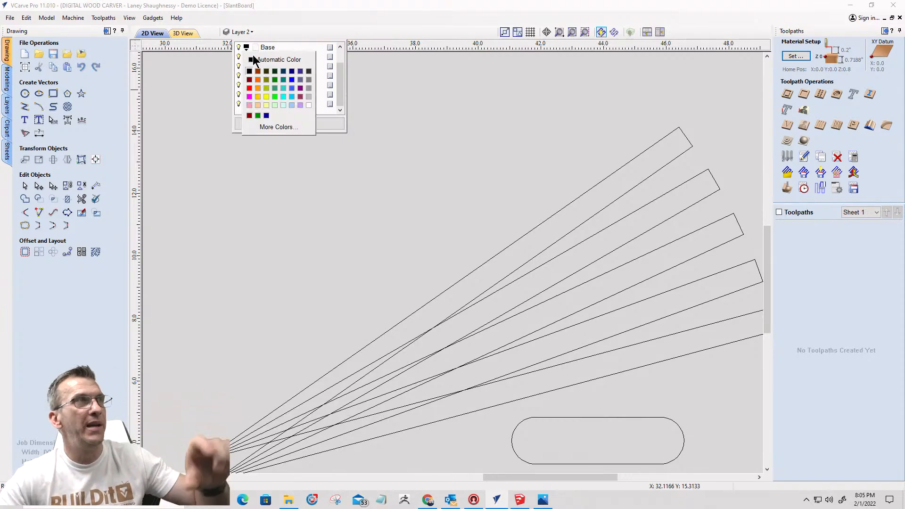
pyautogui.click(256, 95)
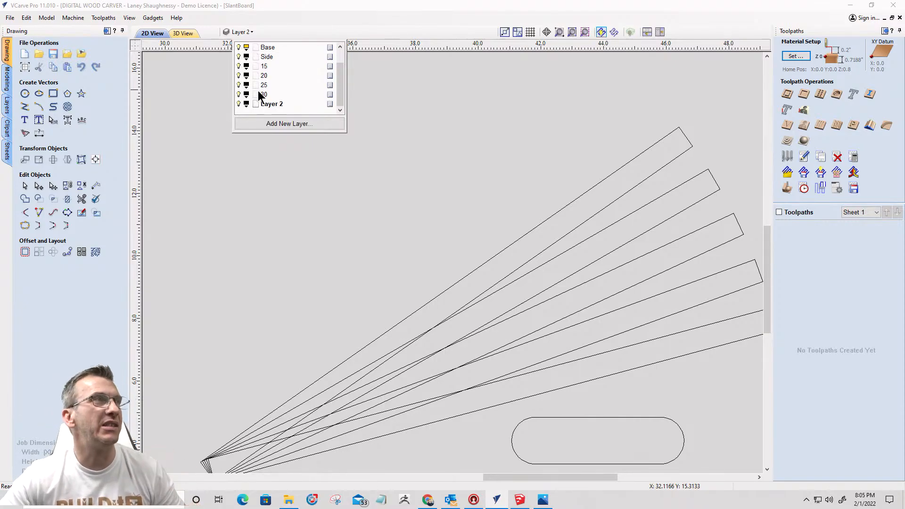
pyautogui.click(246, 57)
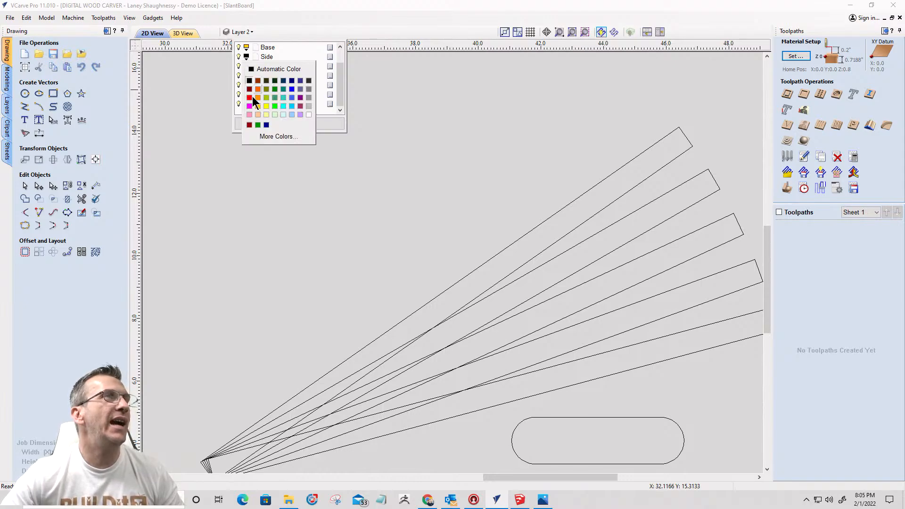
pyautogui.click(274, 90)
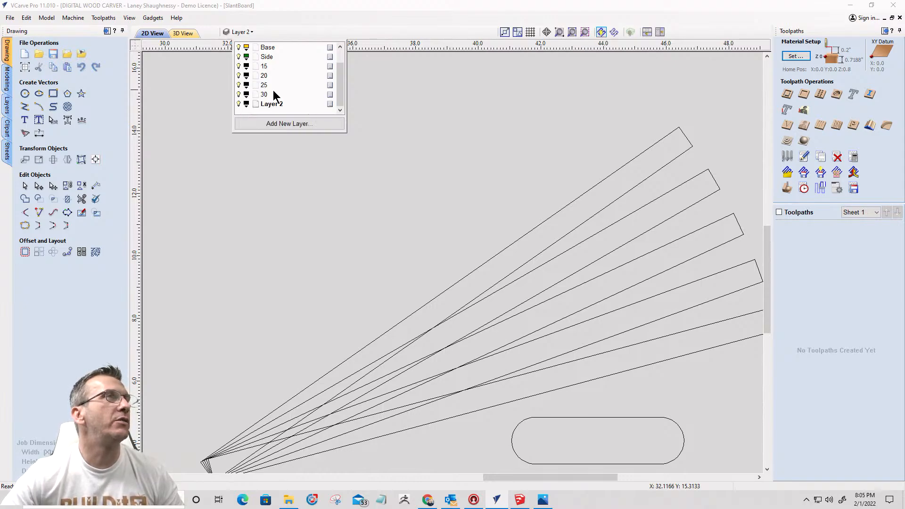
# Step: Set the colour of layer 15 to turquoise and of layer 20 to red
pyautogui.click(246, 66)
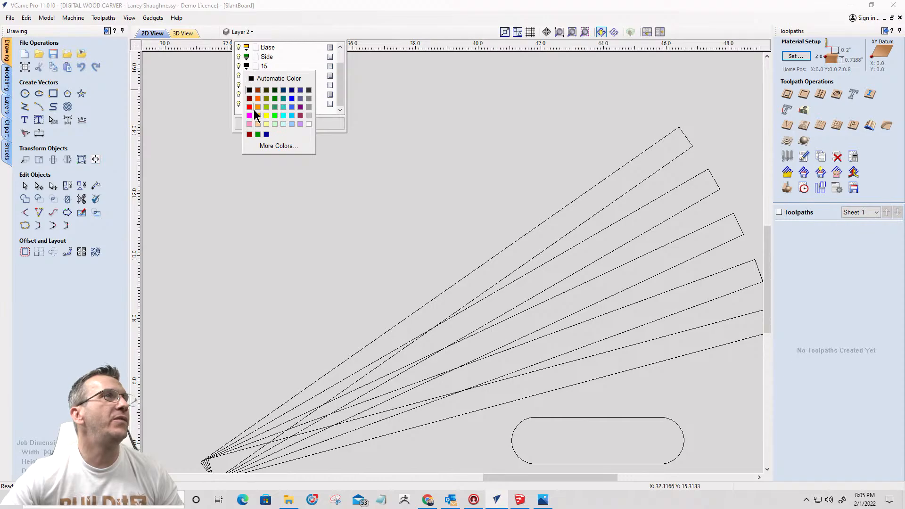
pyautogui.click(282, 116)
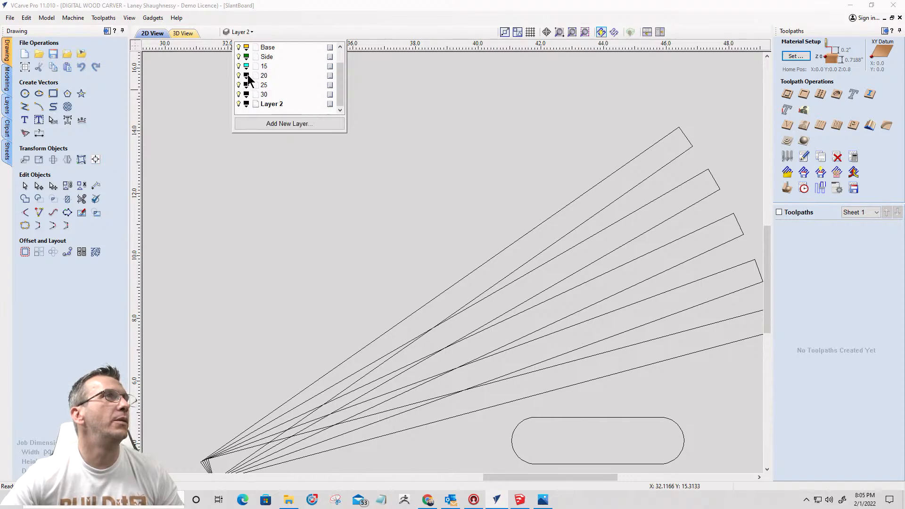
pyautogui.click(246, 76)
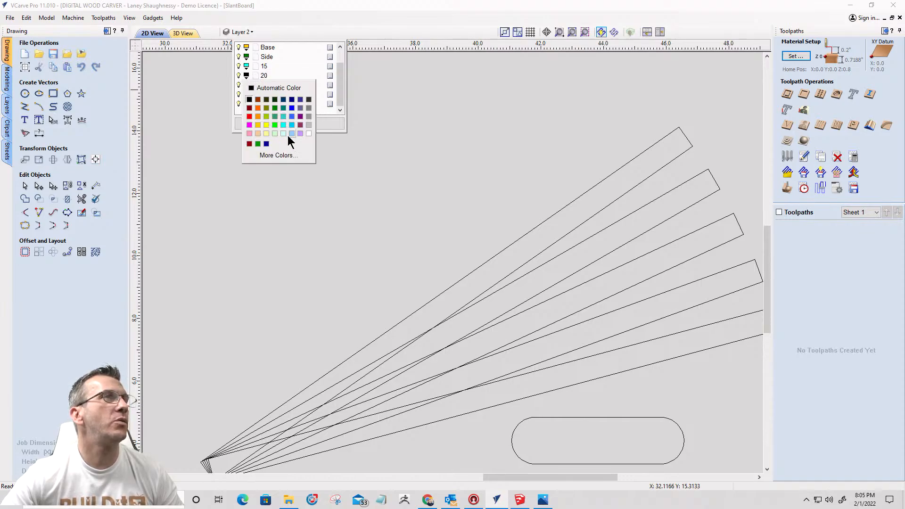
pyautogui.click(250, 118)
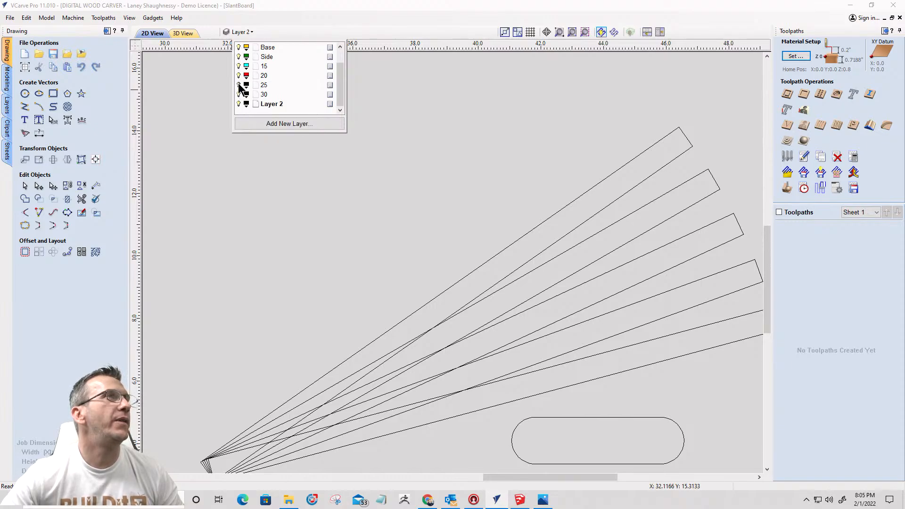
# Step: Set the colour of layer 25 to blue and of layer 30 to orange
pyautogui.click(246, 85)
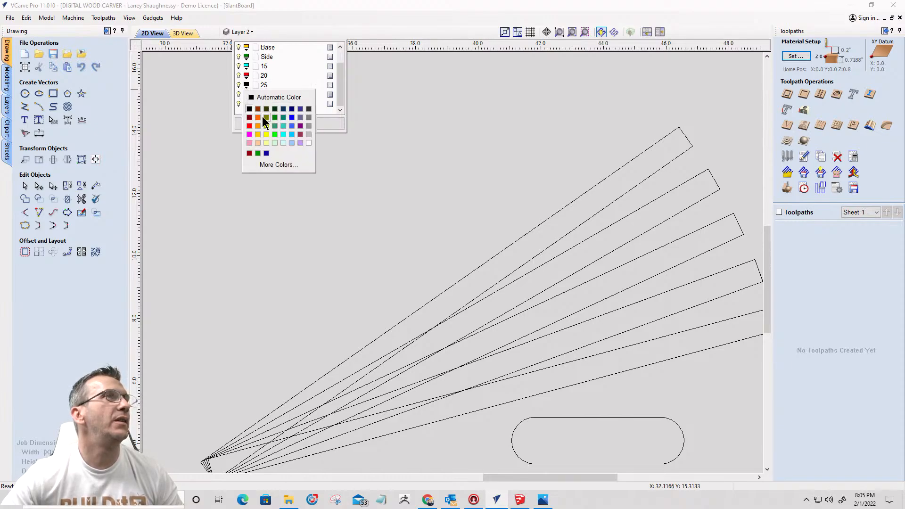
pyautogui.click(292, 118)
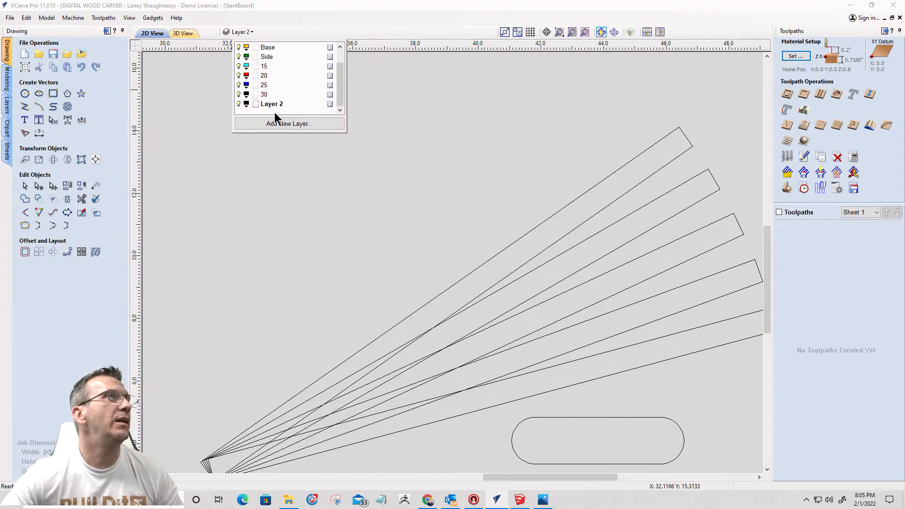
pyautogui.click(246, 94)
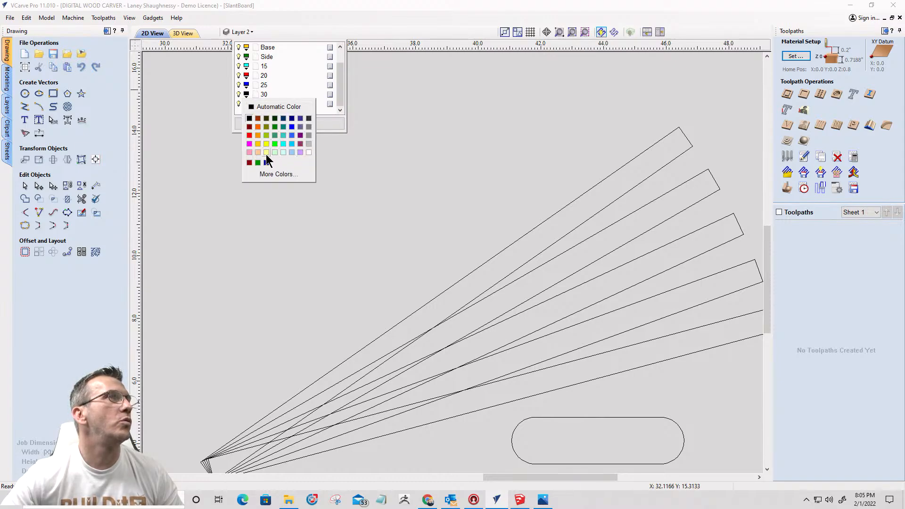
pyautogui.click(257, 128)
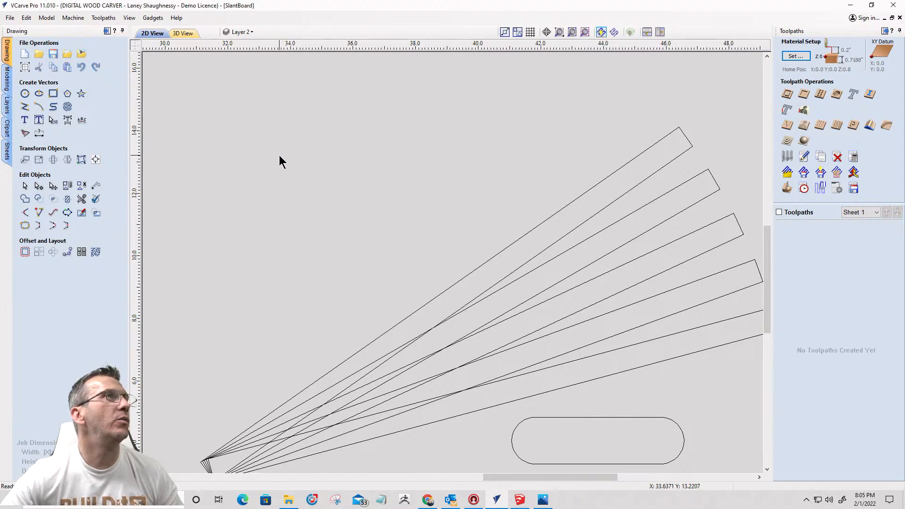
pyautogui.scroll(-4, 567, 159)
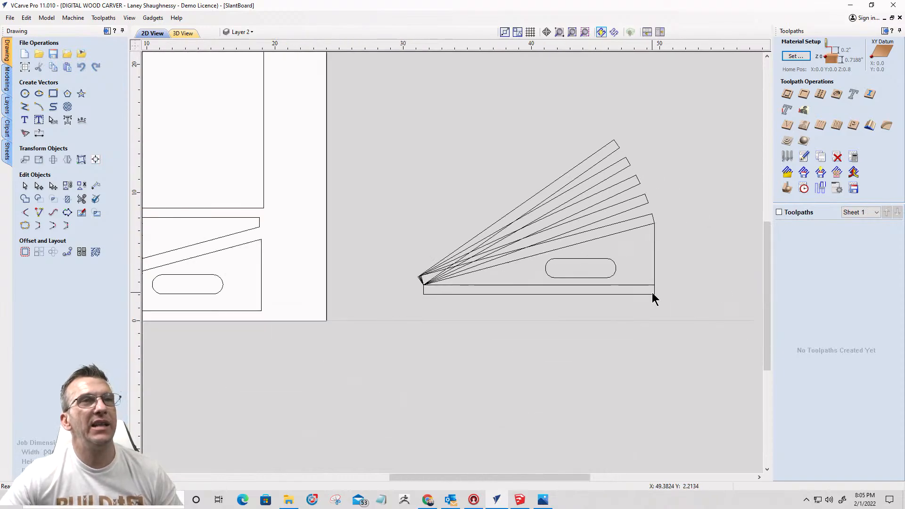
pyautogui.scroll(4, 652, 294)
pyautogui.scroll(1, 653, 296)
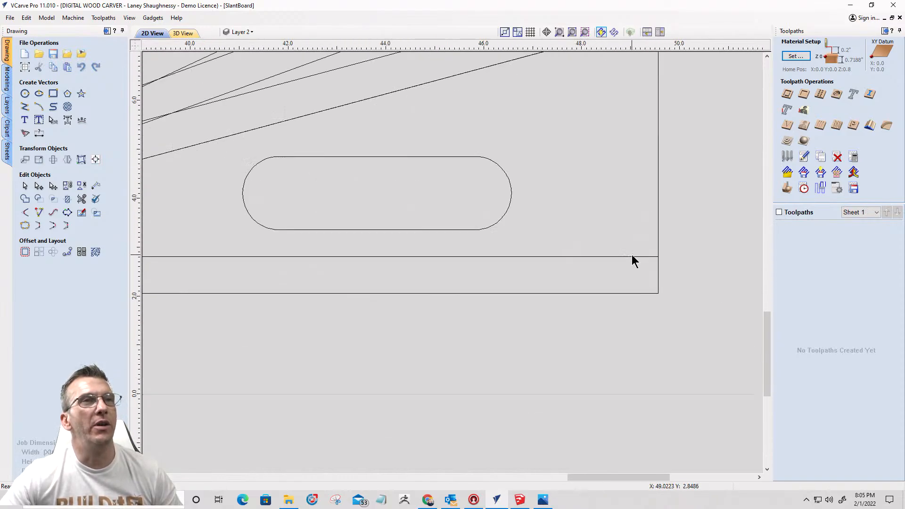
# Step: Move the thin horizontal base rectangle along the lower edge of the side view to the Base layer
pyautogui.click(634, 257)
pyautogui.rightClick(635, 256)
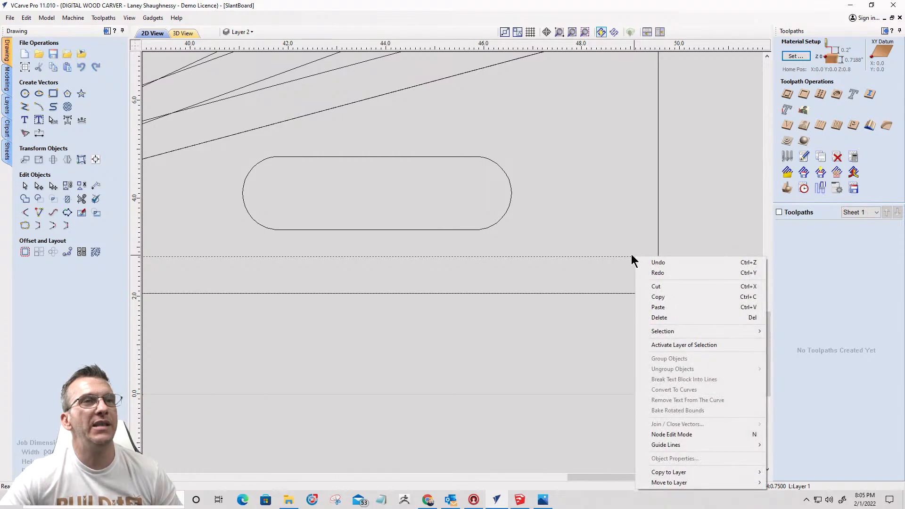
pyautogui.moveTo(688, 482)
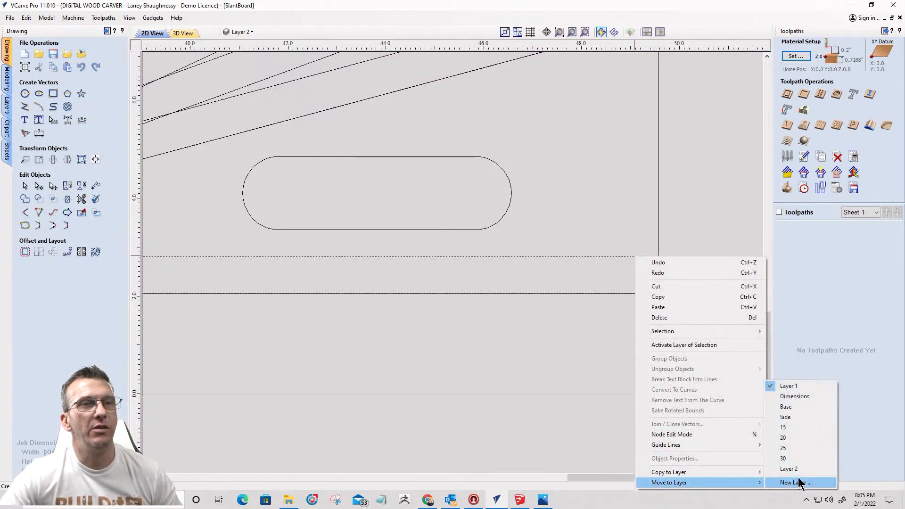
pyautogui.click(795, 407)
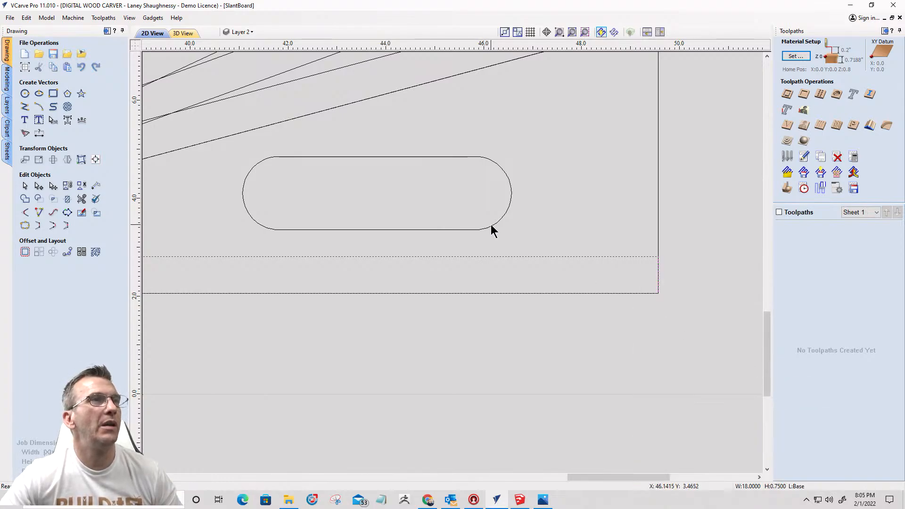
# Step: Move the side panel outline together with its rounded handle slot to the Side layer
pyautogui.click(659, 200)
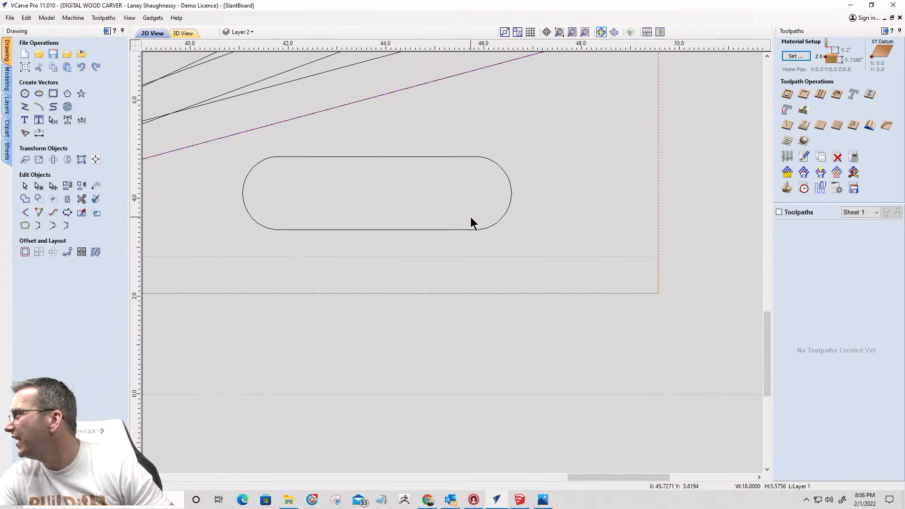
pyautogui.keyDown('shift'); pyautogui.click(503, 218); pyautogui.keyUp('shift')
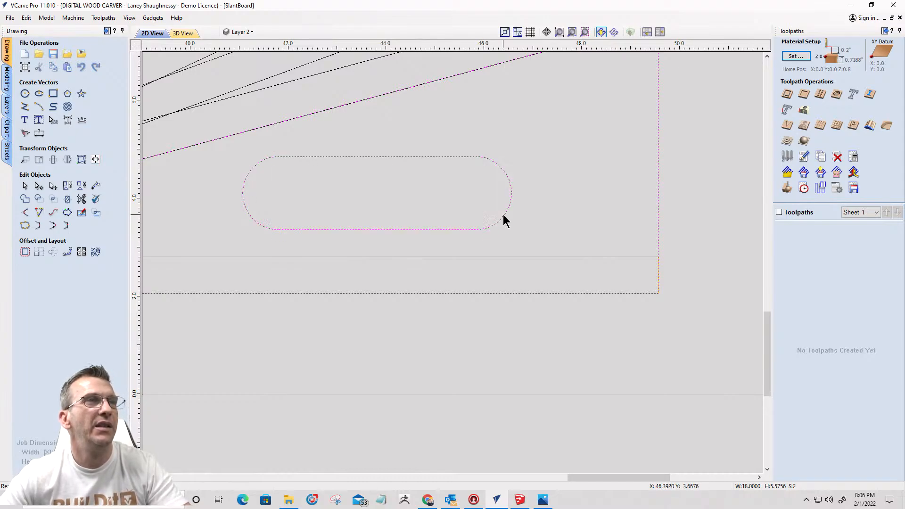
pyautogui.rightClick(504, 217)
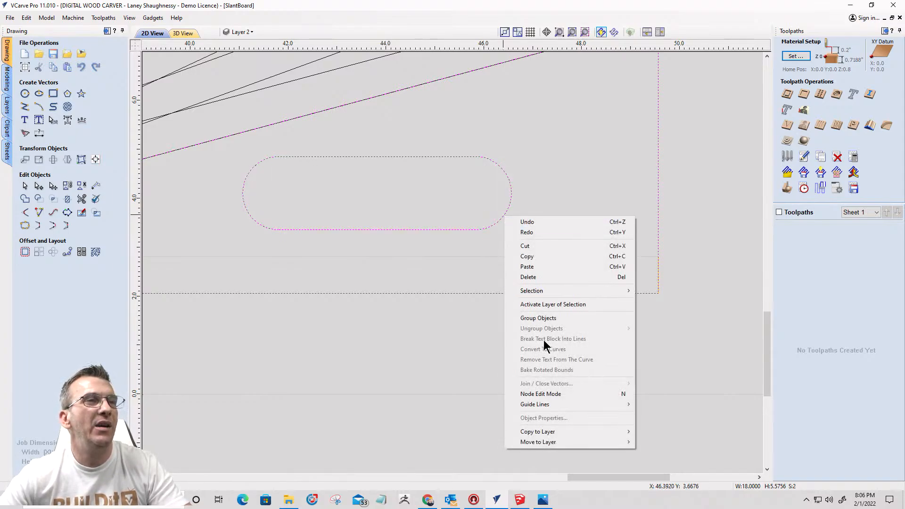
pyautogui.moveTo(558, 443)
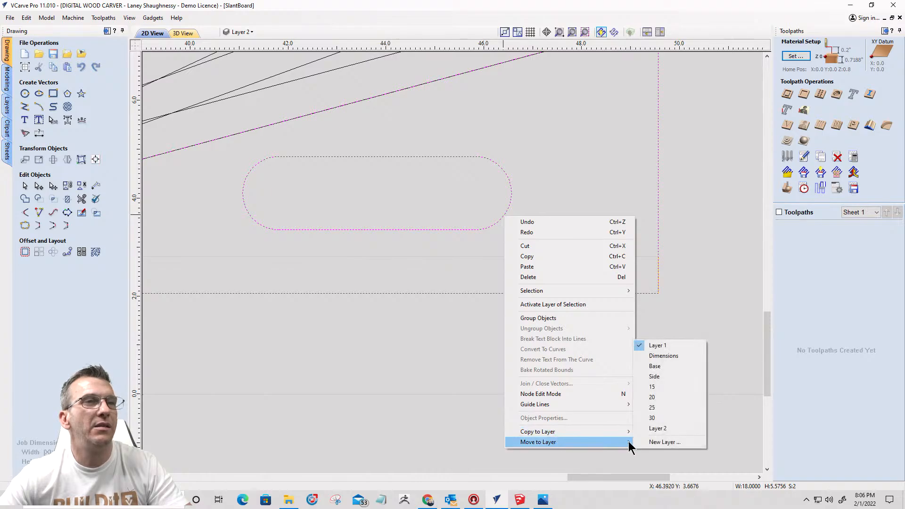
pyautogui.click(654, 376)
pyautogui.click(471, 358)
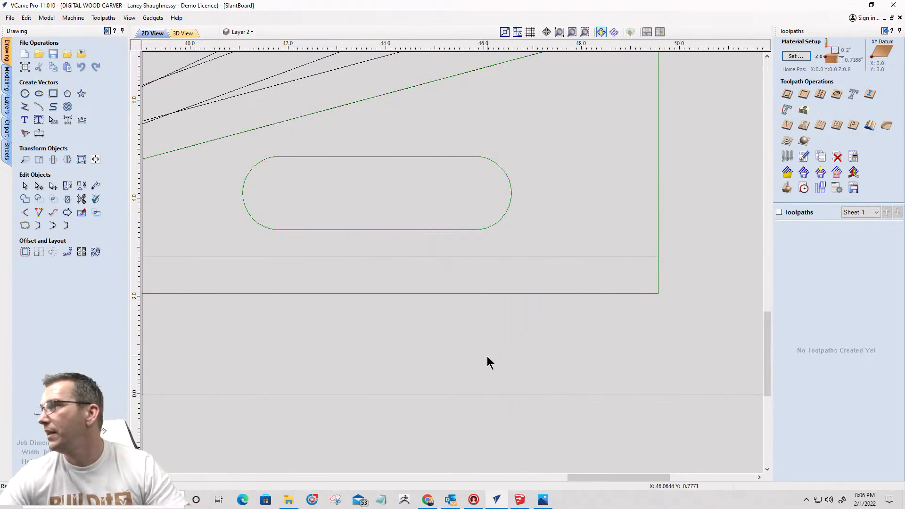
# Step: Set the Base layer's colour to purple
pyautogui.scroll(-3, 492, 363)
pyautogui.scroll(1, 521, 299)
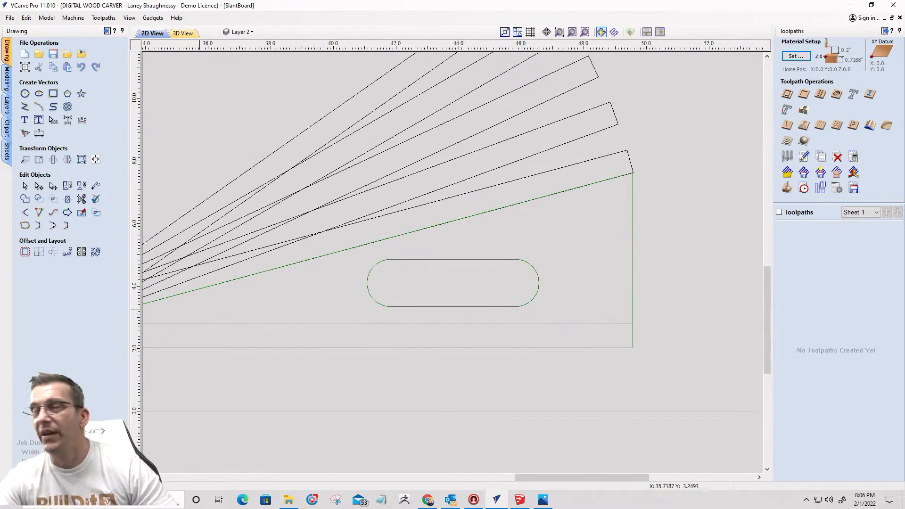
pyautogui.click(241, 31)
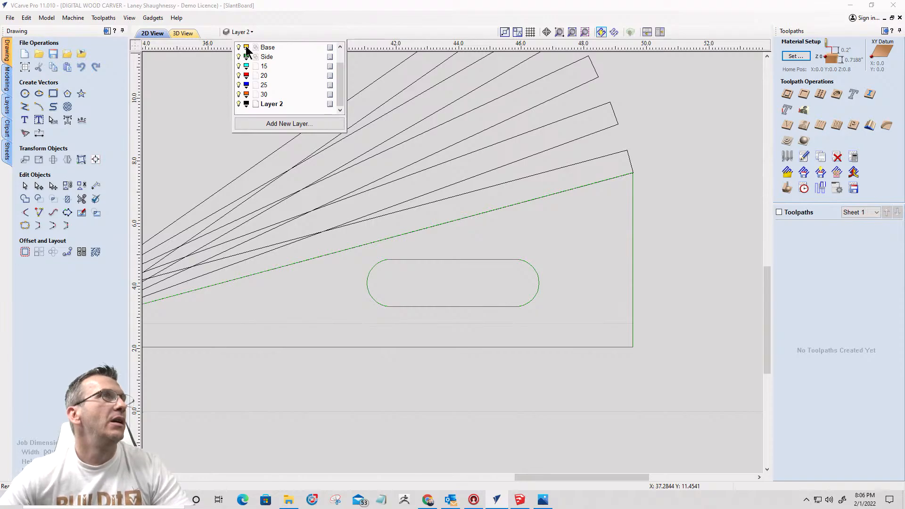
pyautogui.click(246, 48)
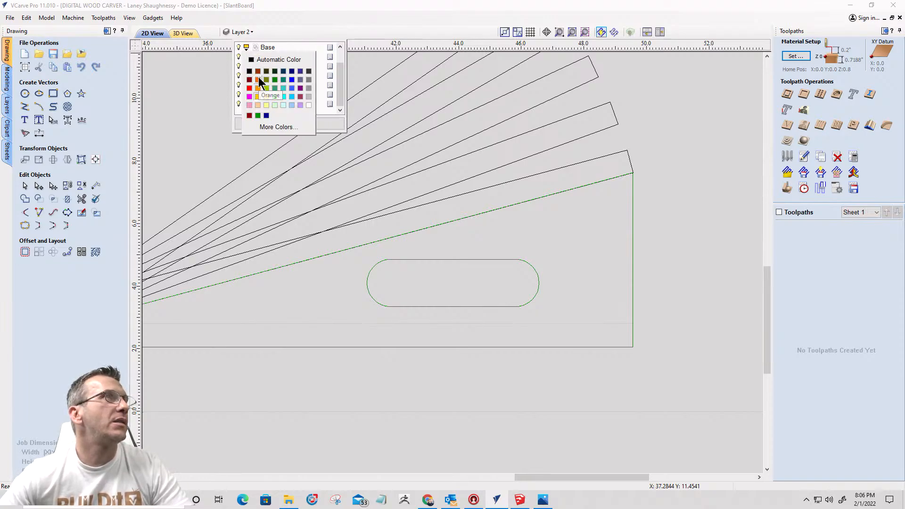
pyautogui.click(300, 88)
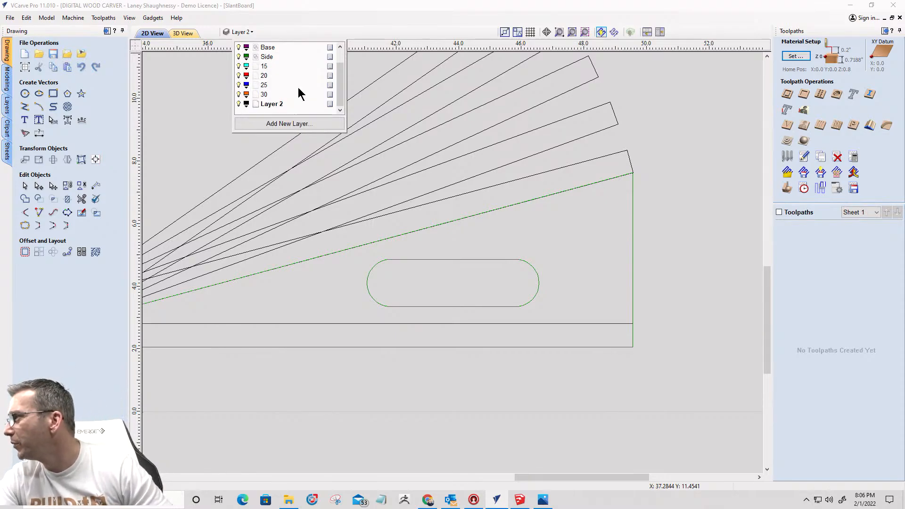
pyautogui.click(326, 289)
# Step: Move the lowest slanted board, resting on the side panel's sloping edge, to layer 15
pyautogui.scroll(-3, 613, 289)
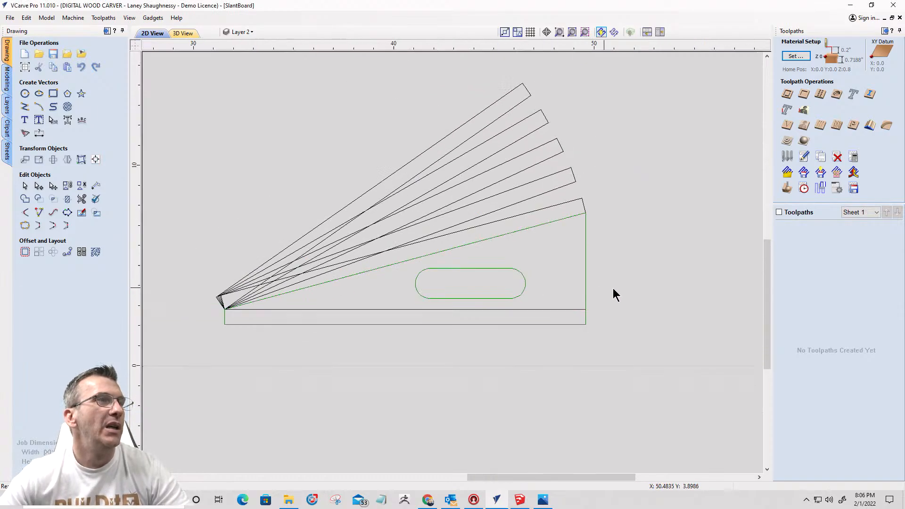
pyautogui.scroll(-2, 519, 255)
pyautogui.scroll(4, 550, 267)
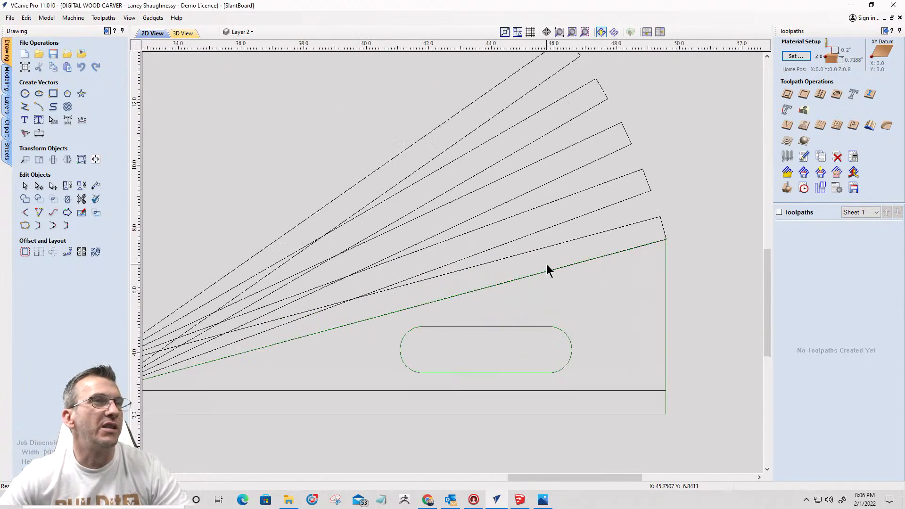
pyautogui.scroll(1, 613, 245)
pyautogui.scroll(-1, 613, 244)
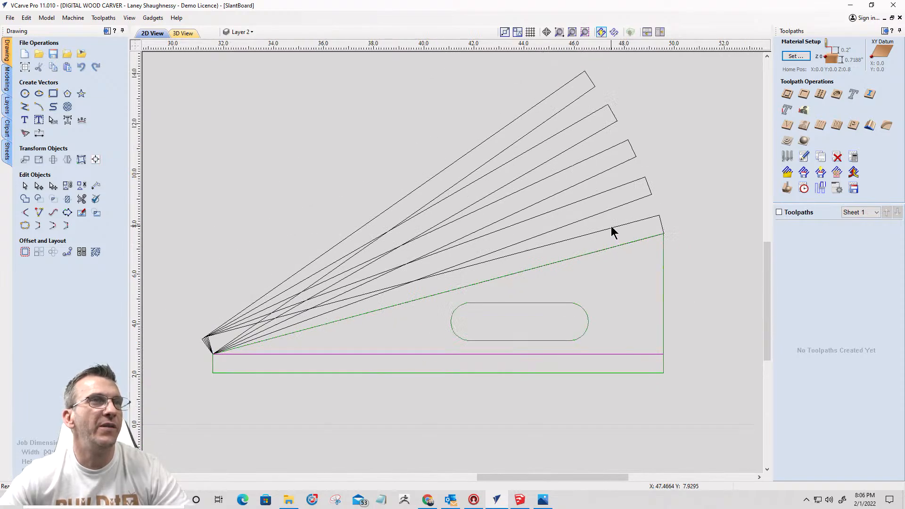
pyautogui.rightClick(613, 232)
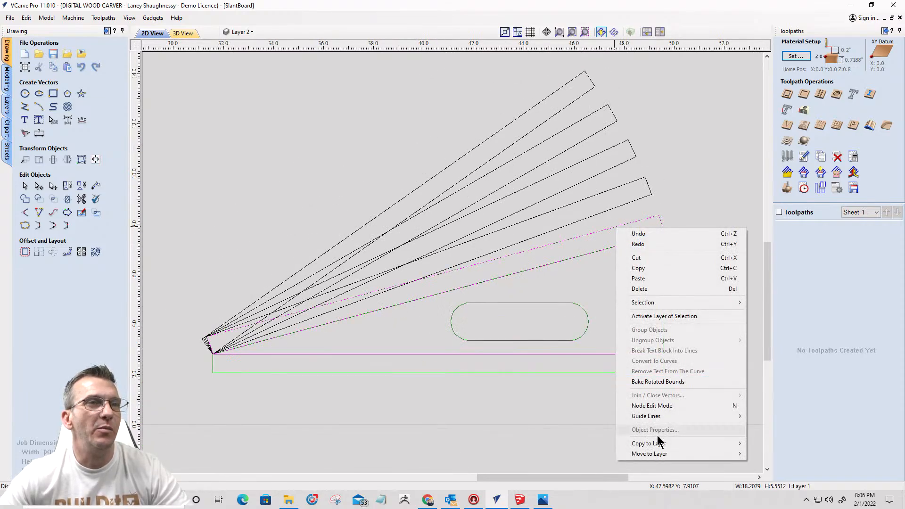
pyautogui.moveTo(657, 454)
pyautogui.click(773, 399)
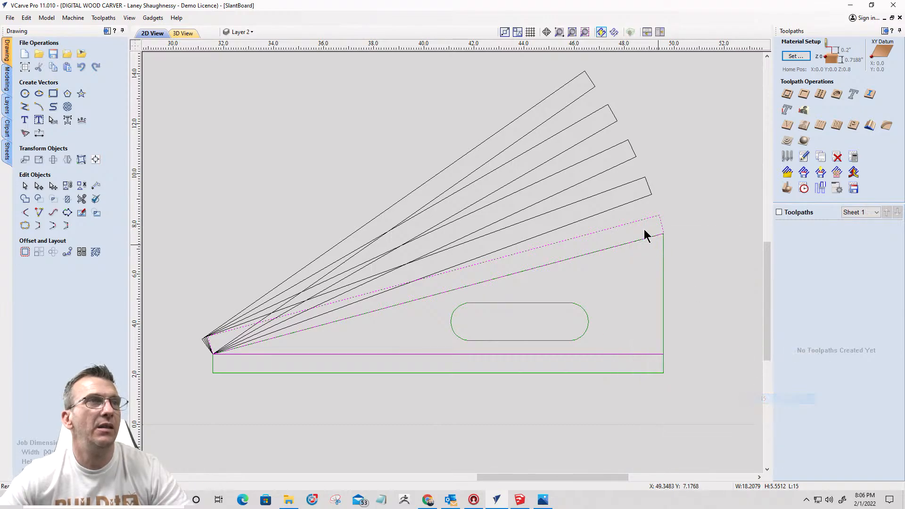
# Step: Move the second-lowest slanted board to layer 20
pyautogui.click(618, 192)
pyautogui.rightClick(618, 191)
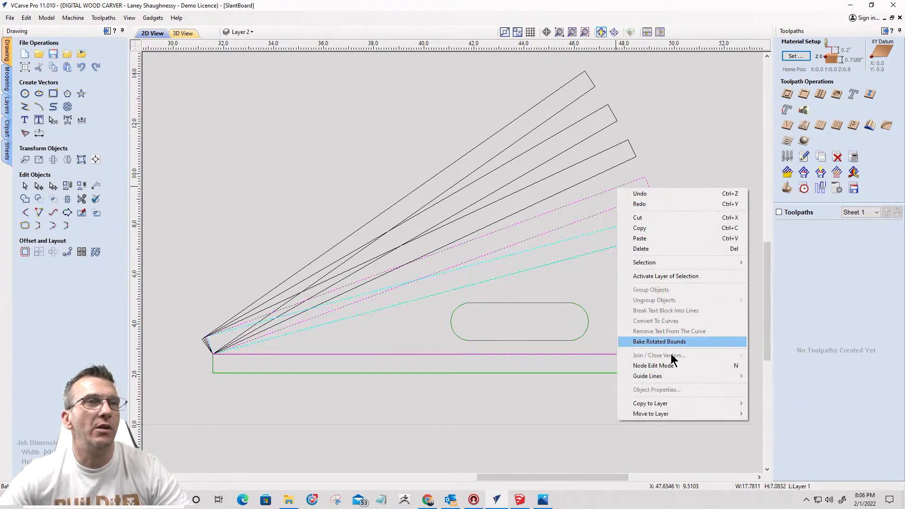
pyautogui.moveTo(679, 414)
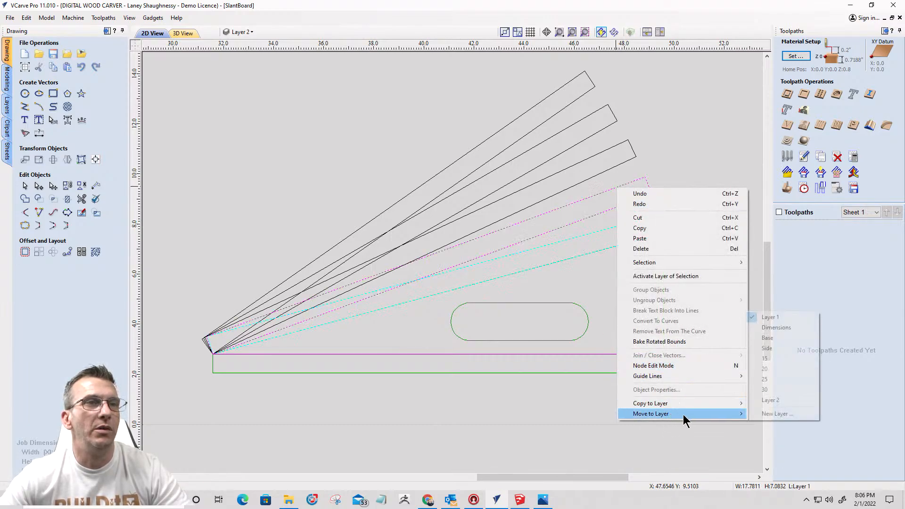
pyautogui.click(775, 380)
# Step: Move the middle slanted board of the fan to layer 25
pyautogui.click(611, 172)
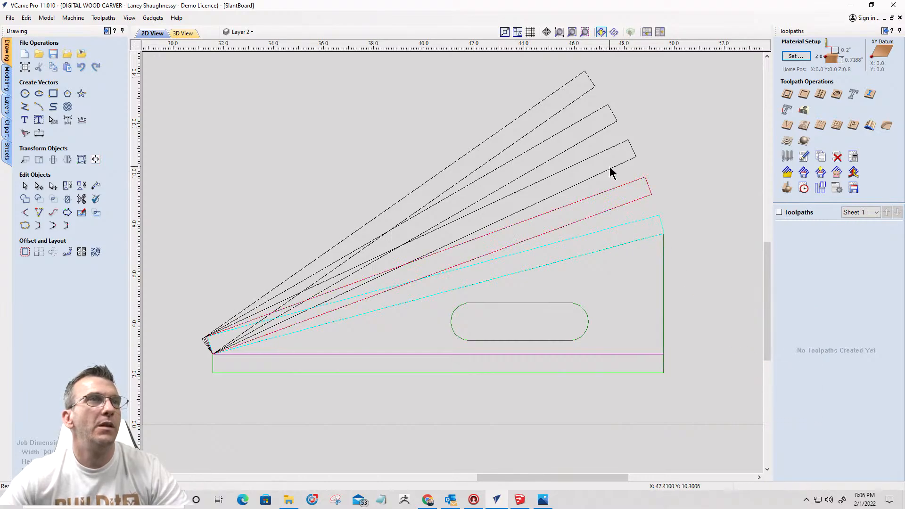
pyautogui.click(612, 171)
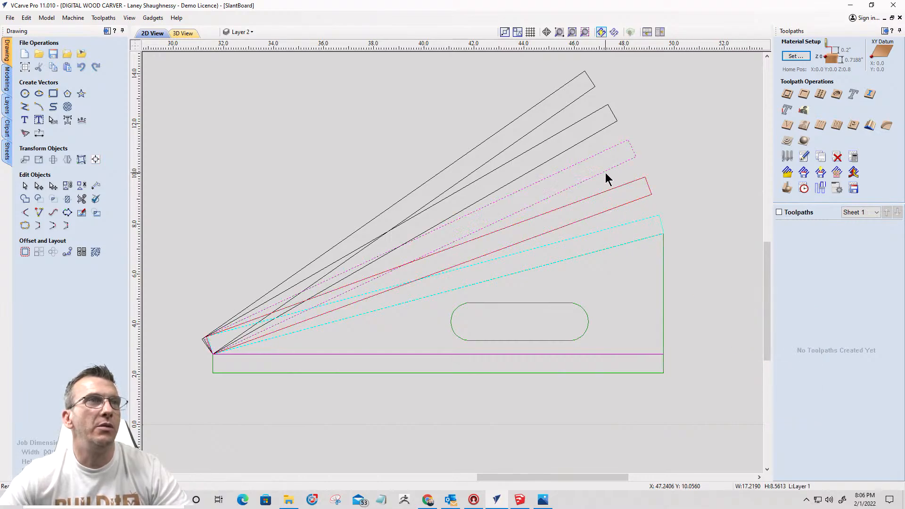
pyautogui.rightClick(606, 174)
pyautogui.moveTo(688, 400)
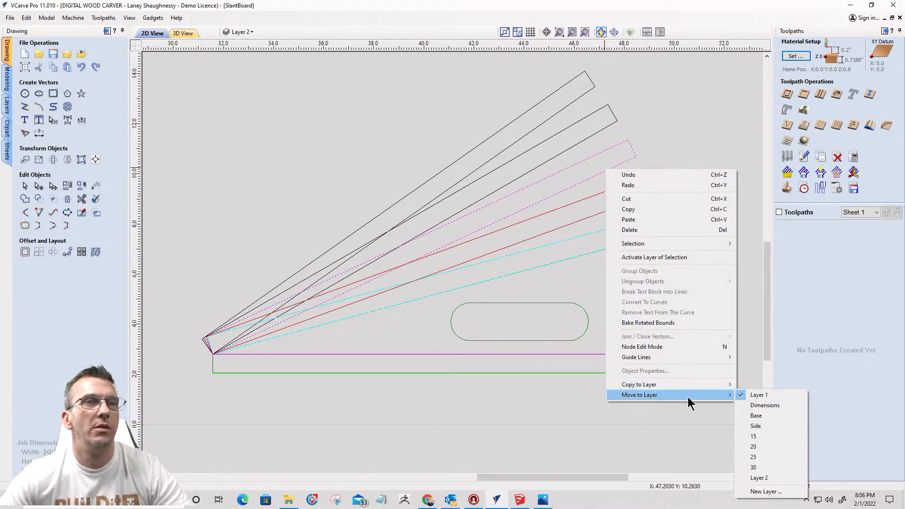
pyautogui.click(759, 457)
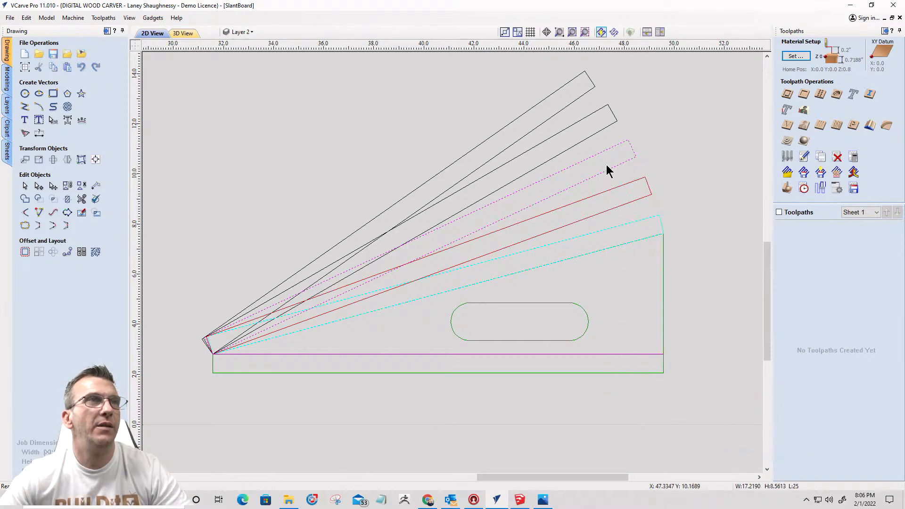
# Step: Move the second-highest slanted board to layer 30
pyautogui.click(593, 136)
pyautogui.rightClick(593, 135)
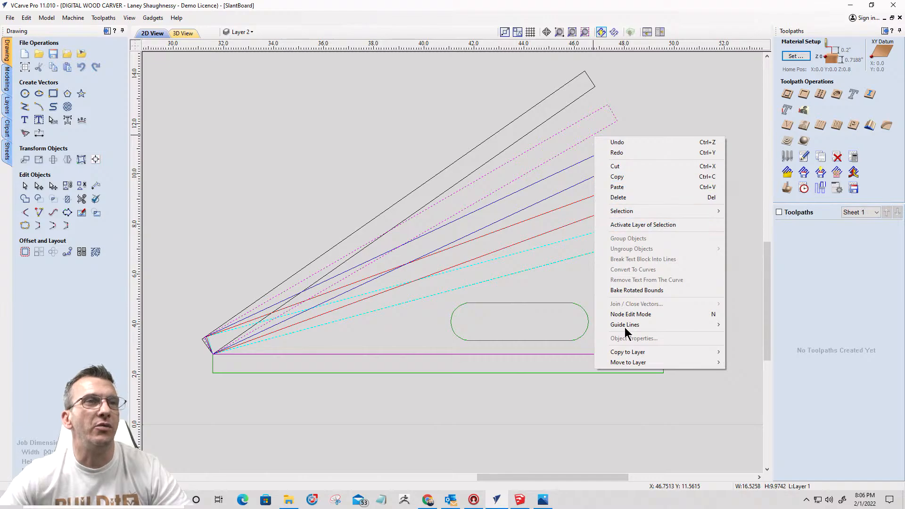
pyautogui.moveTo(703, 364)
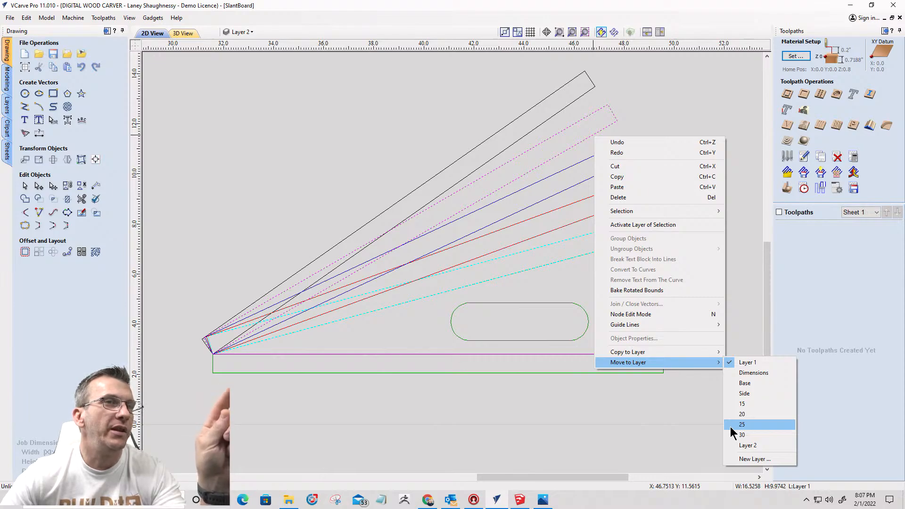
pyautogui.click(743, 447)
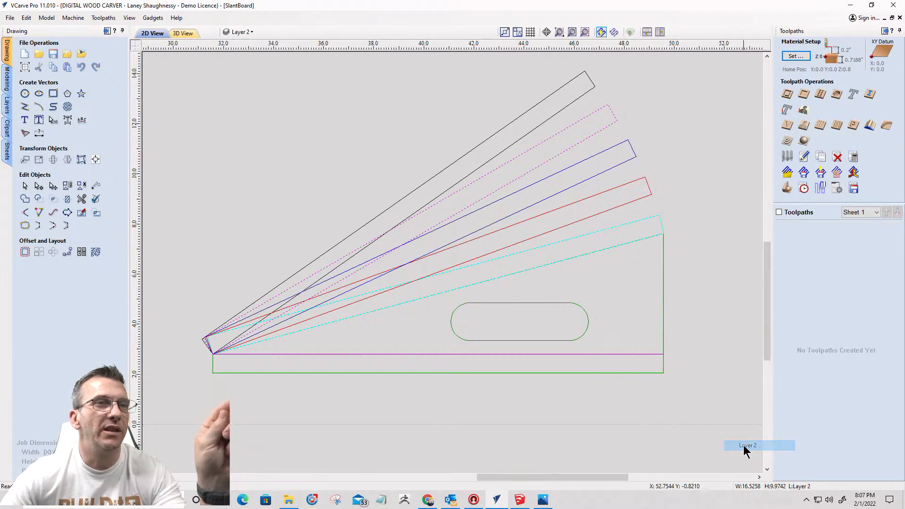
pyautogui.rightClick(532, 148)
pyautogui.moveTo(574, 375)
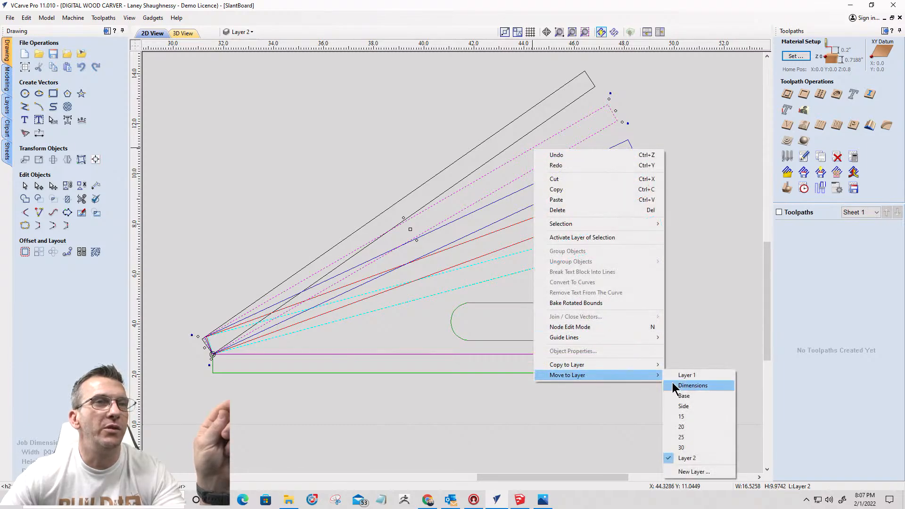
pyautogui.click(681, 447)
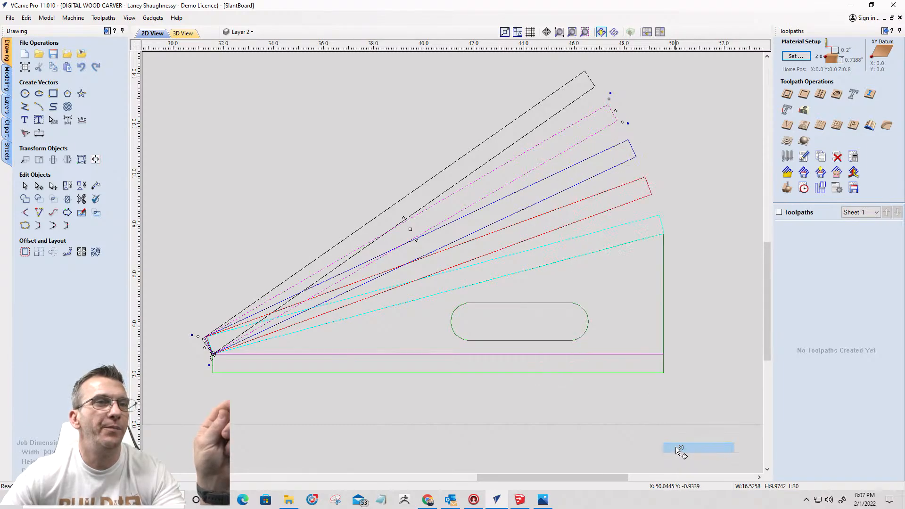
# Step: Move the steepest slanted board at the top of the fan to Layer 2
pyautogui.click(509, 145)
pyautogui.rightClick(510, 147)
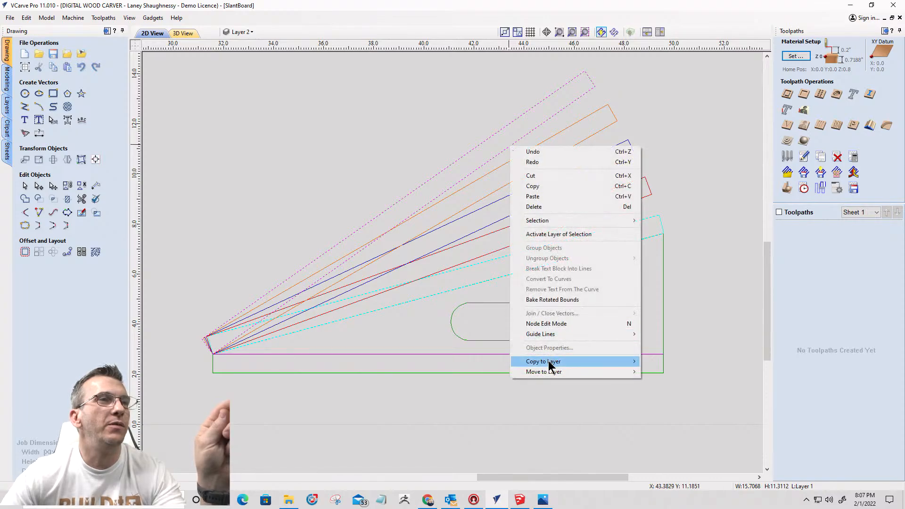
pyautogui.moveTo(549, 372)
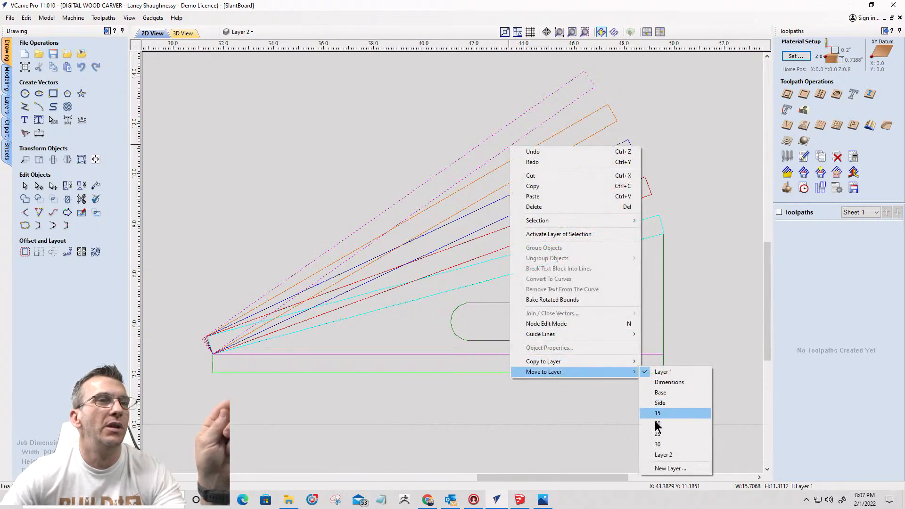
pyautogui.click(663, 455)
# Step: Try to rename Layer 2 as 35 and deselect the steepest board
pyautogui.click(241, 32)
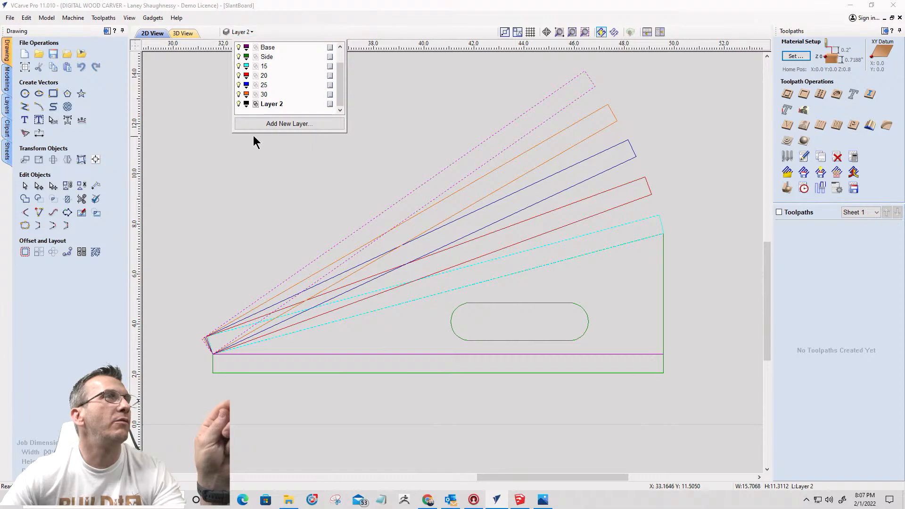
pyautogui.rightClick(270, 107)
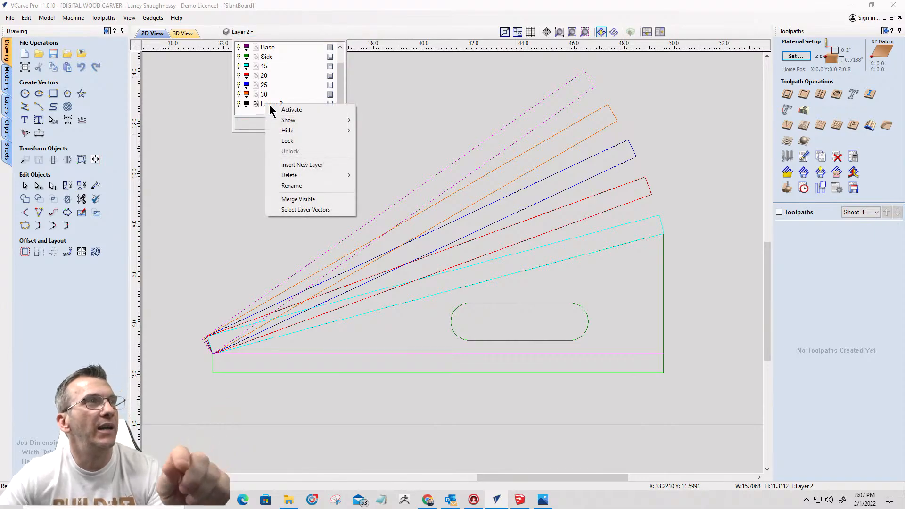
pyautogui.click(288, 186)
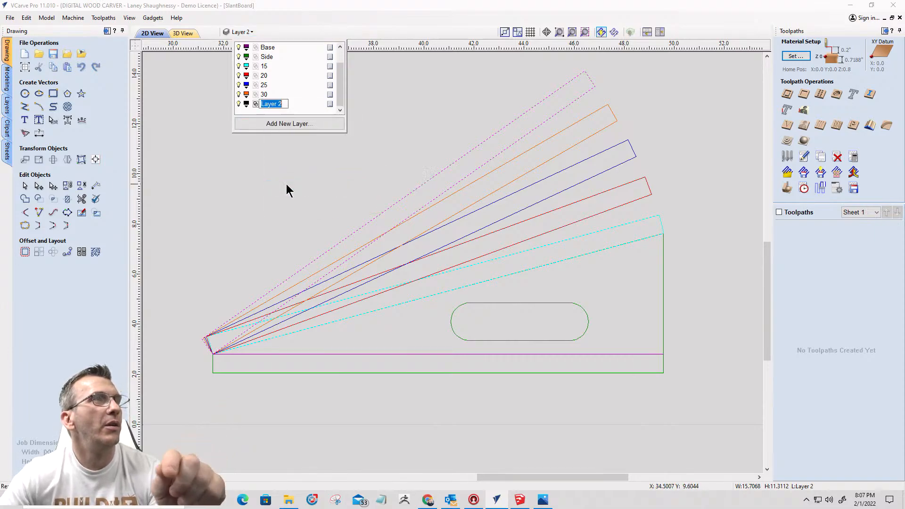
pyautogui.write('35')
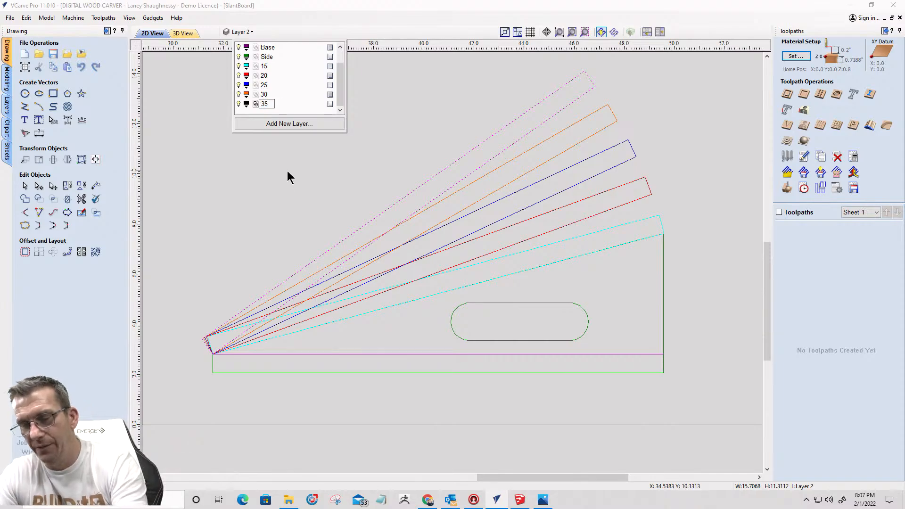
pyautogui.click(240, 171)
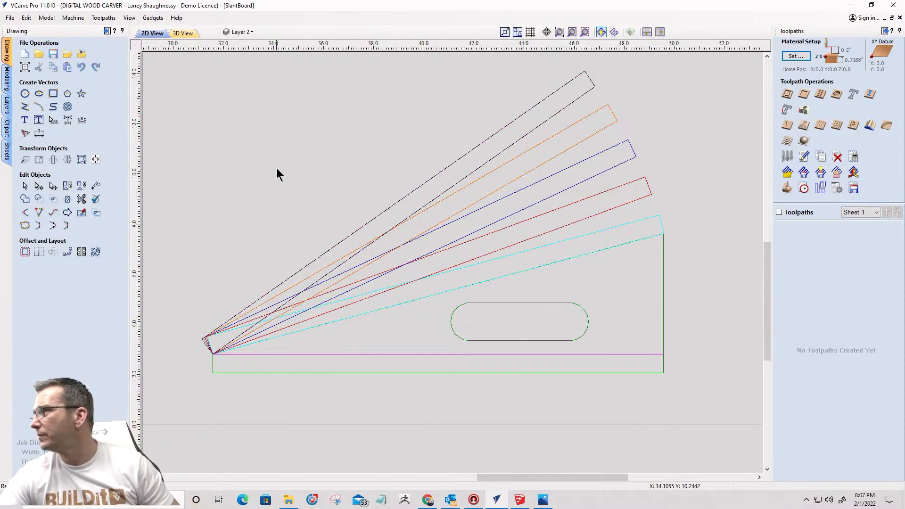
# Step: Move the large rectangle and the two slotted side-panel outlines off the material, into the empty area to its left
pyautogui.scroll(-5, 727, 225)
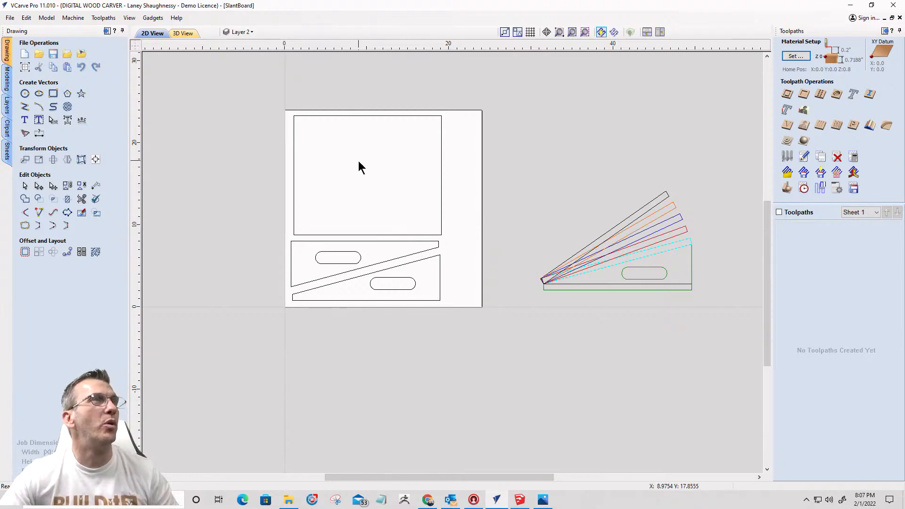
pyautogui.moveTo(295, 97); pyautogui.dragTo(479, 338)
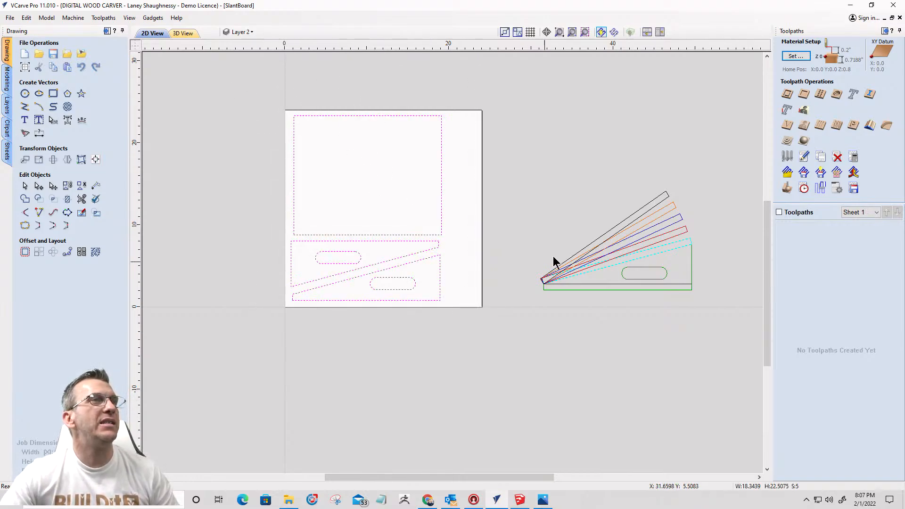
pyautogui.scroll(-3, 553, 256)
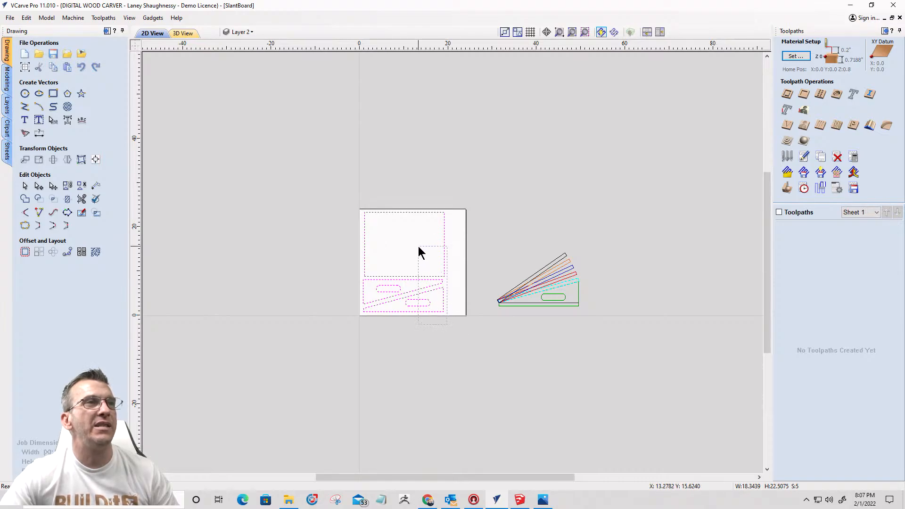
pyautogui.keyDown('shift'); pyautogui.moveTo(332, 202); pyautogui.dragTo(326, 193); pyautogui.keyUp('shift')
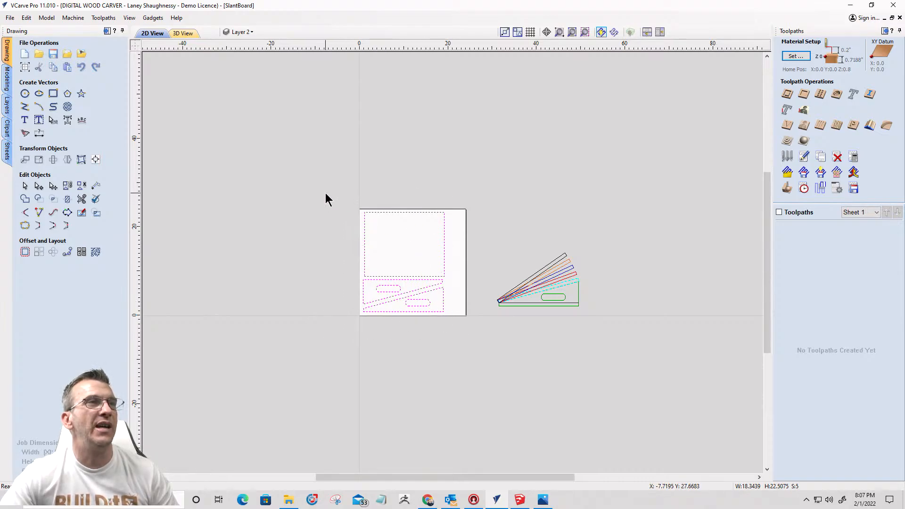
pyautogui.moveTo(363, 256); pyautogui.dragTo(203, 257)
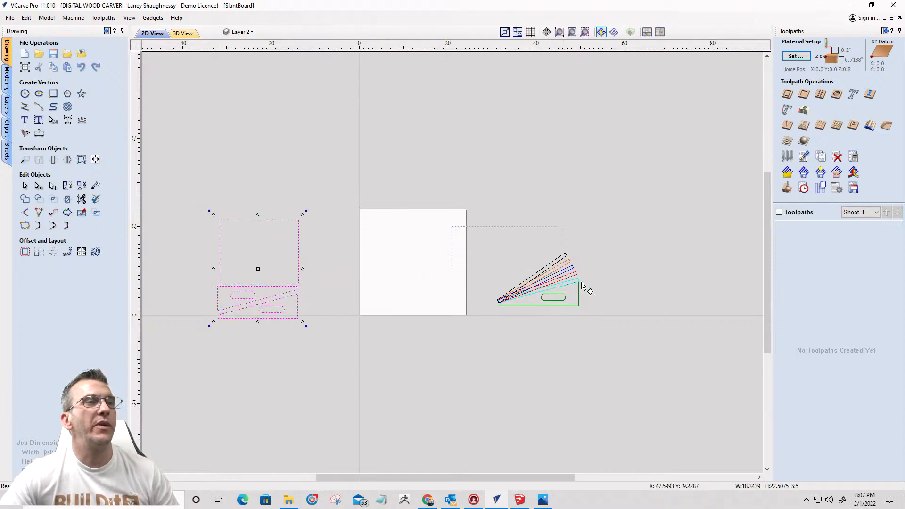
# Step: Move the complete slant board side view, with its fan of angled boards, onto the lower part of the material sheet
pyautogui.click(577, 305)
pyautogui.moveTo(540, 288); pyautogui.dragTo(412, 283)
pyautogui.click(384, 252)
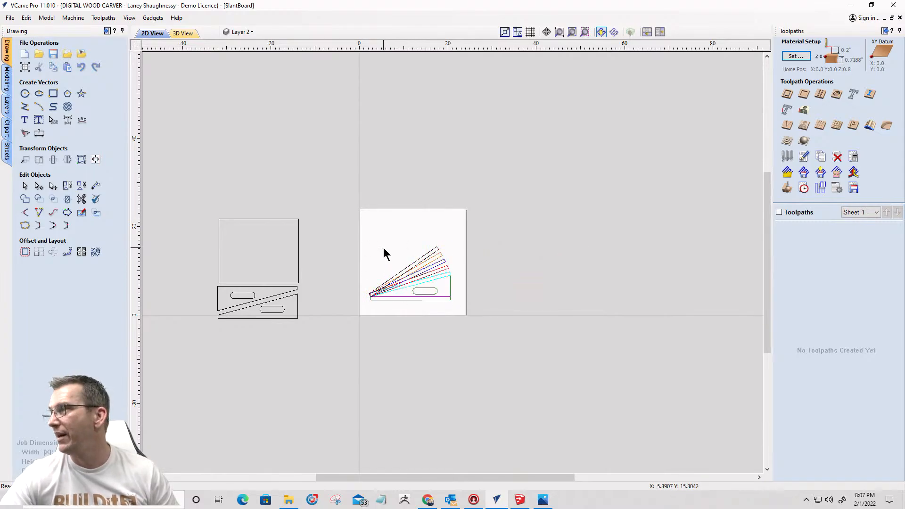
# Step: Draw a square-cornered rectangle about 11.25 by 1.25 inches above the steepest board and try to set its height to .75 inches
pyautogui.scroll(8, 390, 264)
pyautogui.scroll(-3, 342, 148)
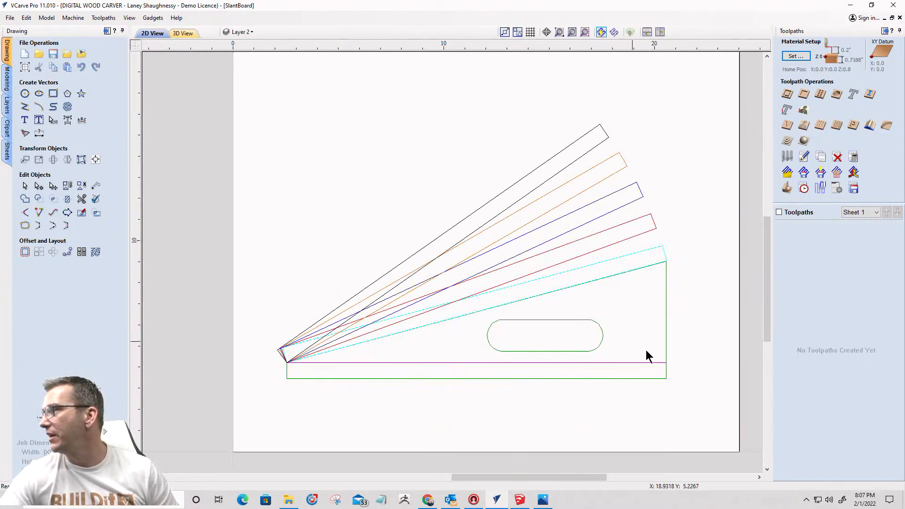
pyautogui.scroll(2, 675, 369)
pyautogui.scroll(-1, 663, 360)
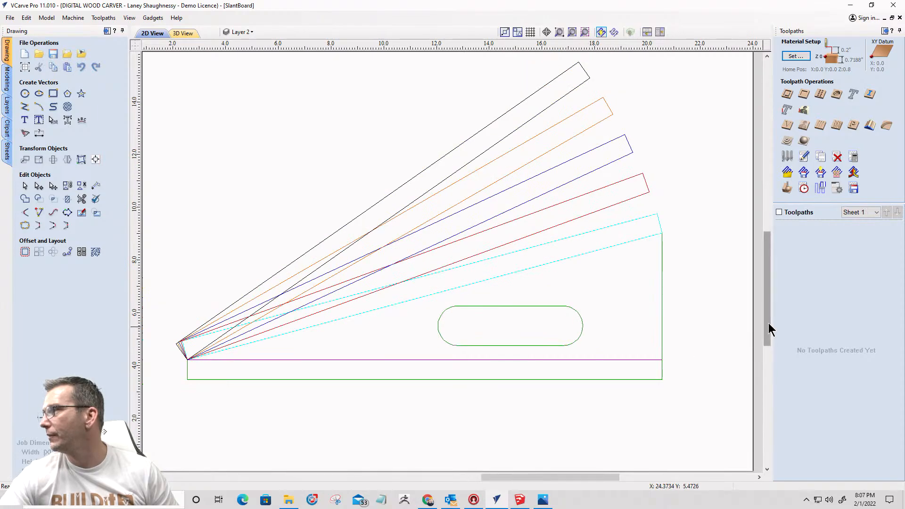
pyautogui.moveTo(768, 323); pyautogui.dragTo(768, 317)
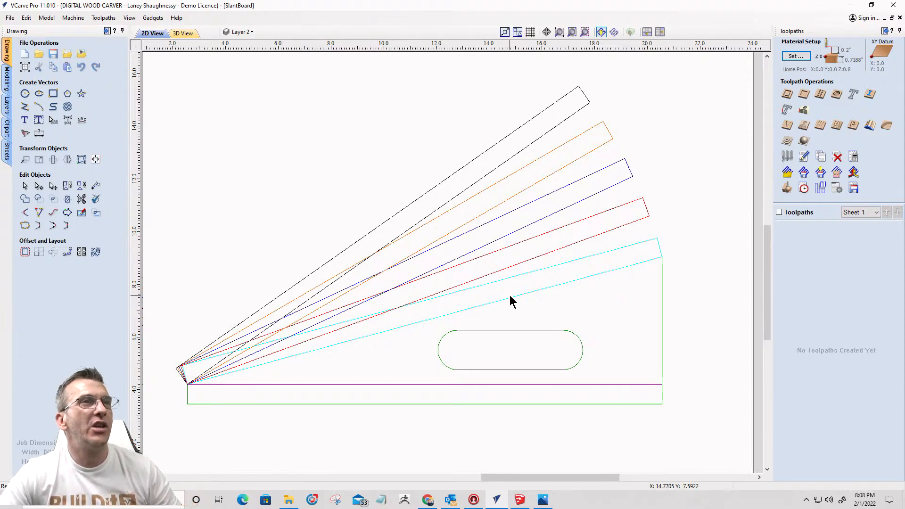
pyautogui.click(54, 95)
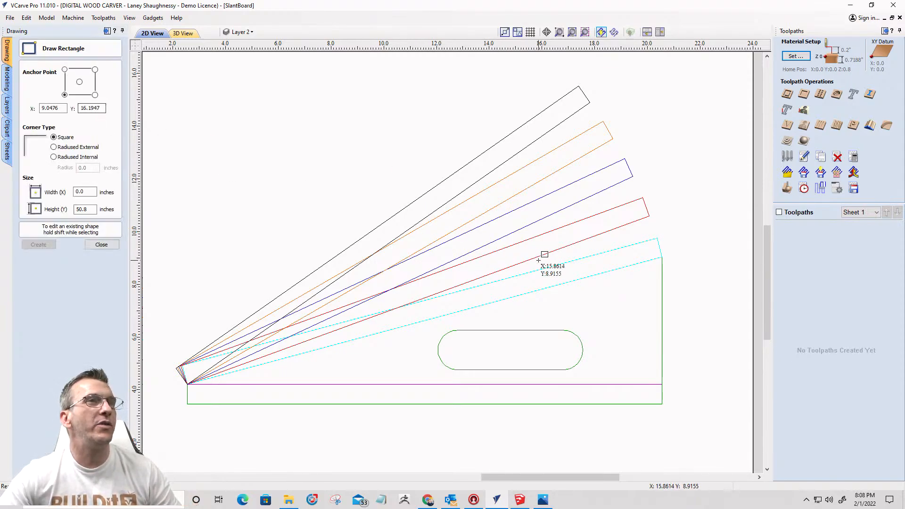
pyautogui.scroll(-3, 560, 248)
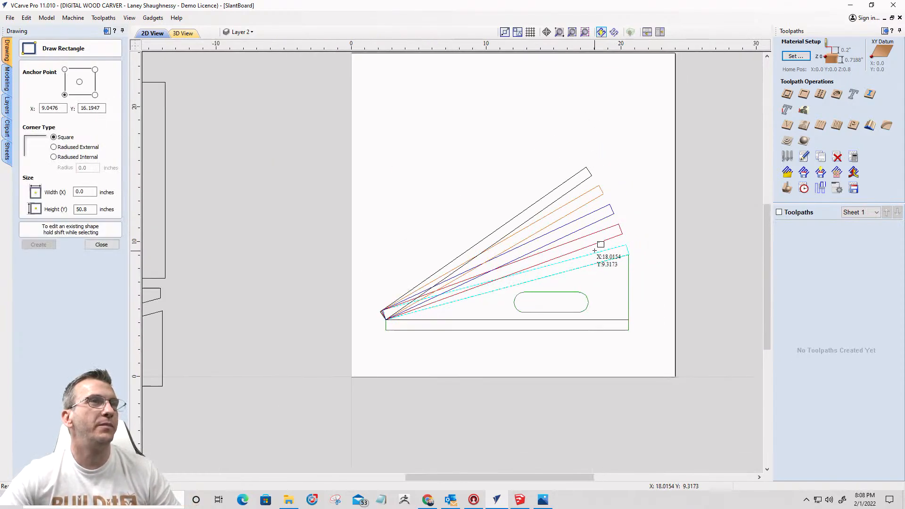
pyautogui.moveTo(434, 138); pyautogui.dragTo(580, 141)
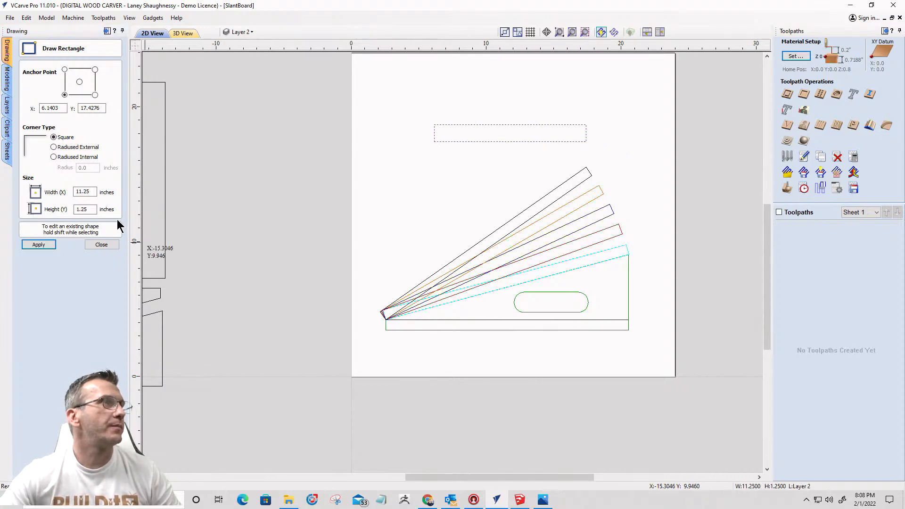
pyautogui.moveTo(92, 209); pyautogui.dragTo(70, 209)
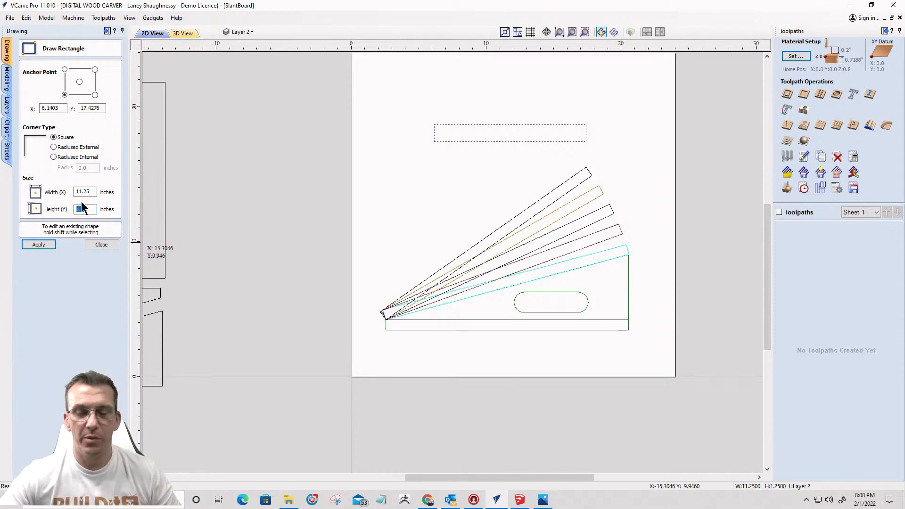
pyautogui.write('.75')
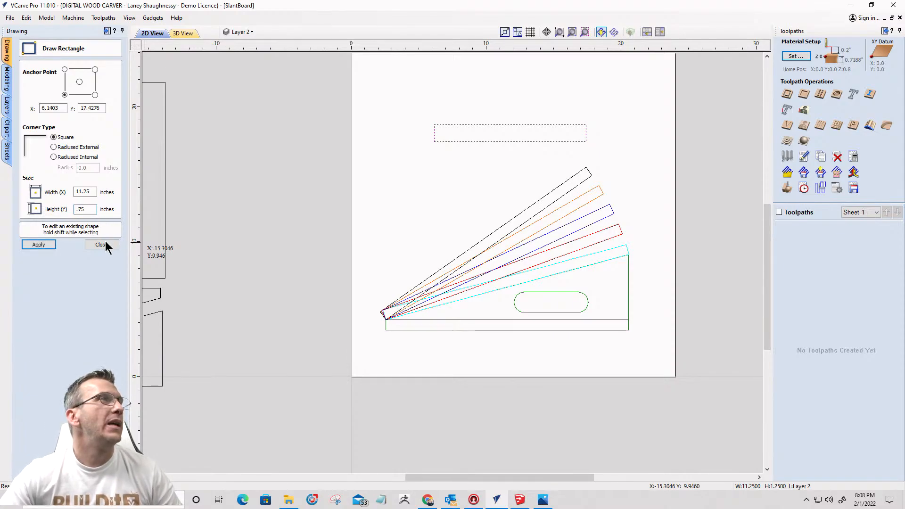
pyautogui.click(101, 245)
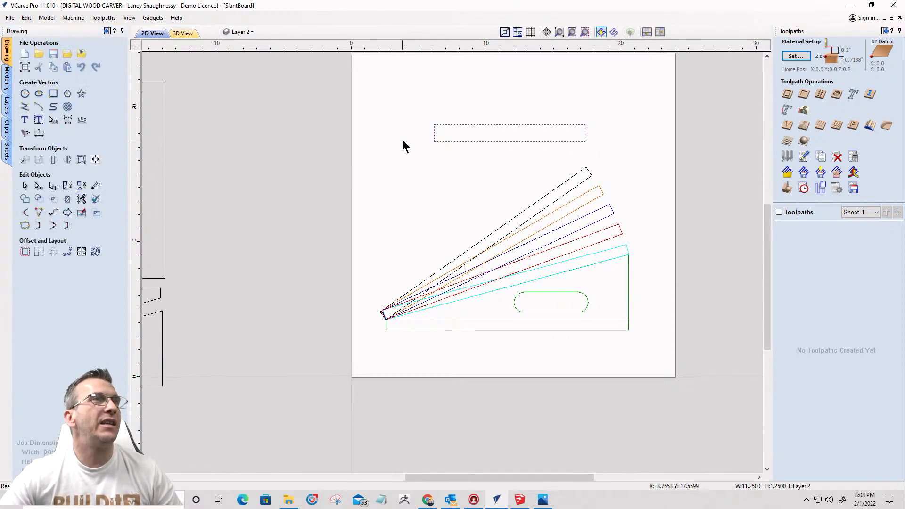
# Step: Scale the new rectangle to a height of .75 inches with its width and height linked
pyautogui.click(441, 139)
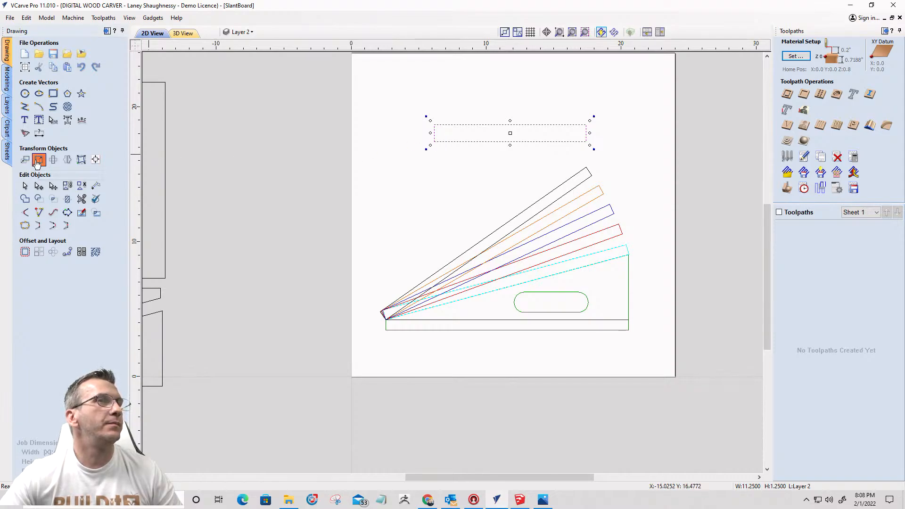
pyautogui.click(38, 161)
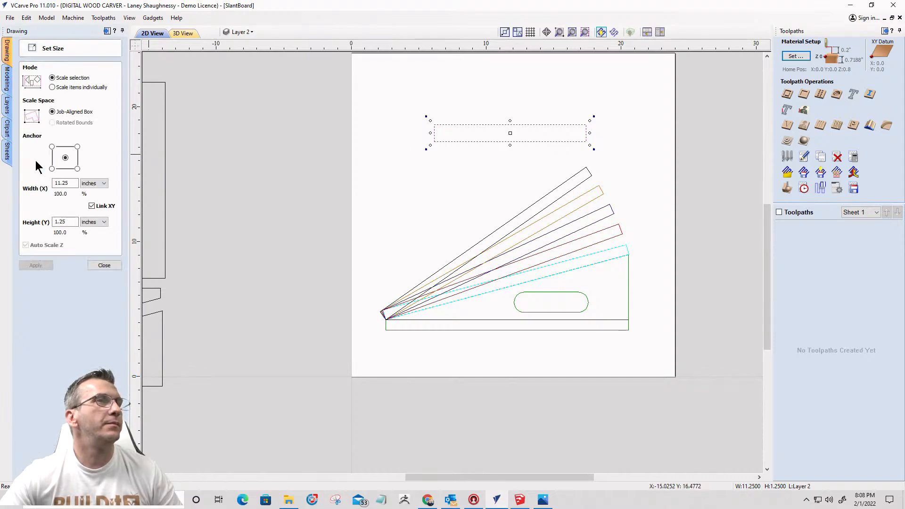
pyautogui.doubleClick(68, 223)
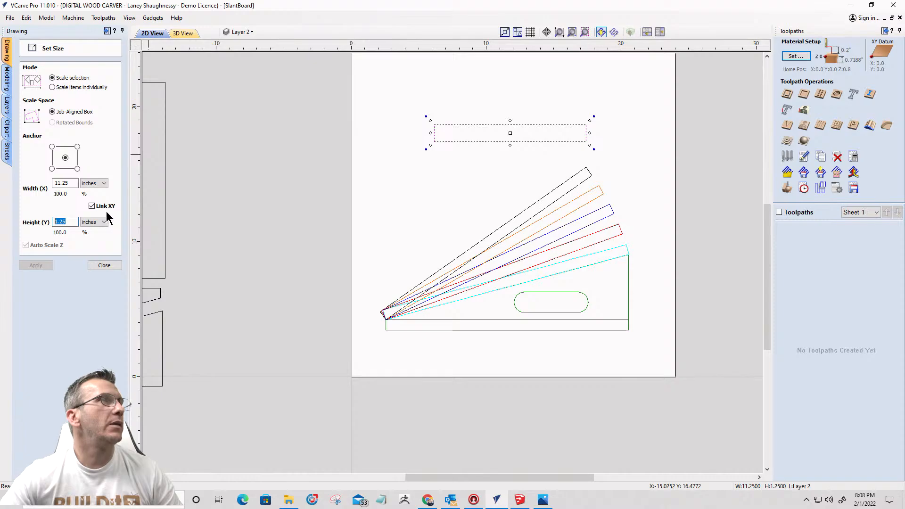
pyautogui.write('.75')
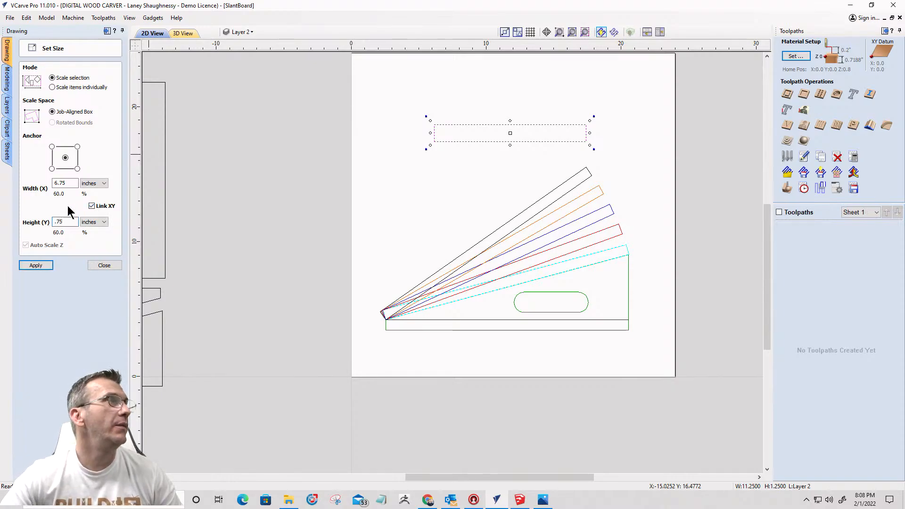
pyautogui.click(43, 264)
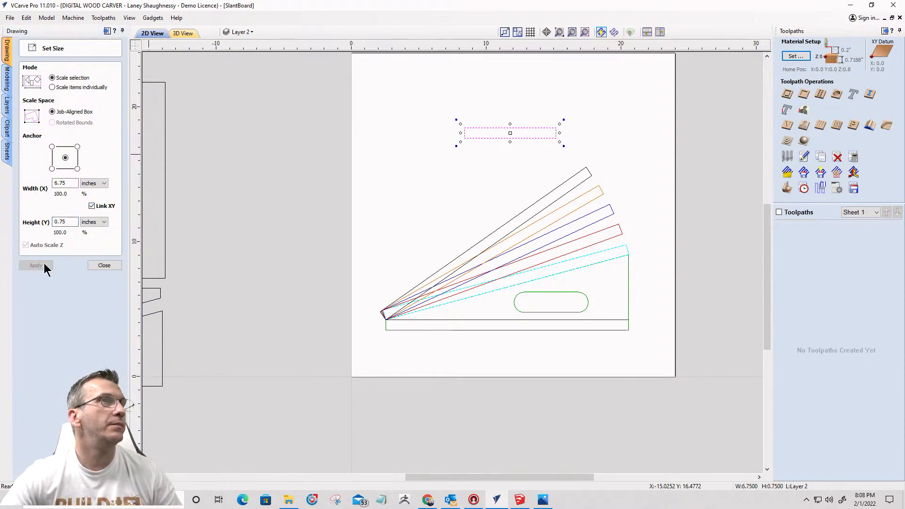
# Step: Unlink the rectangle's width from its height and set the width to 10 inches
pyautogui.moveTo(66, 185); pyautogui.dragTo(62, 183)
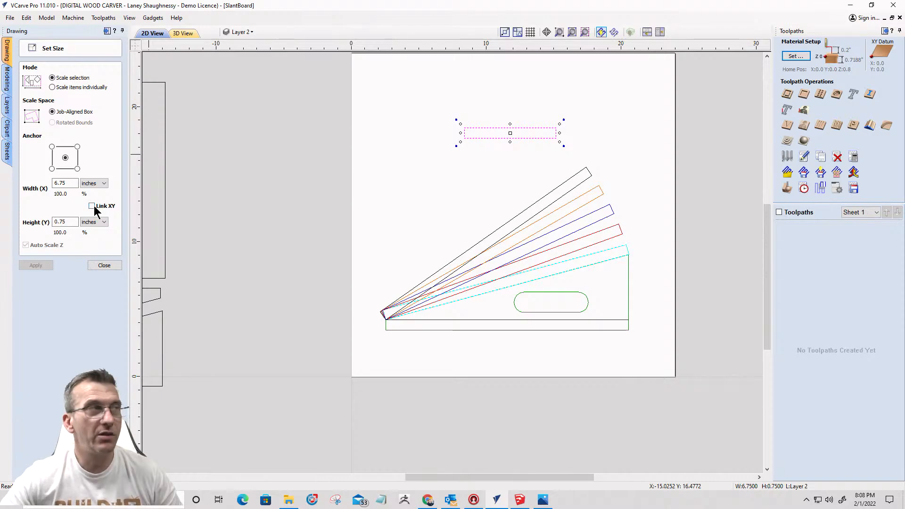
pyautogui.moveTo(74, 184); pyautogui.dragTo(37, 177)
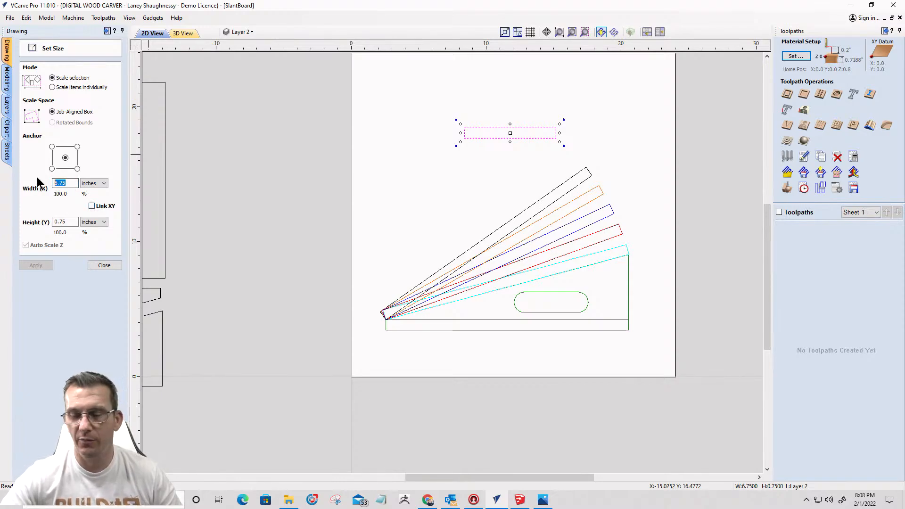
pyautogui.write('10')
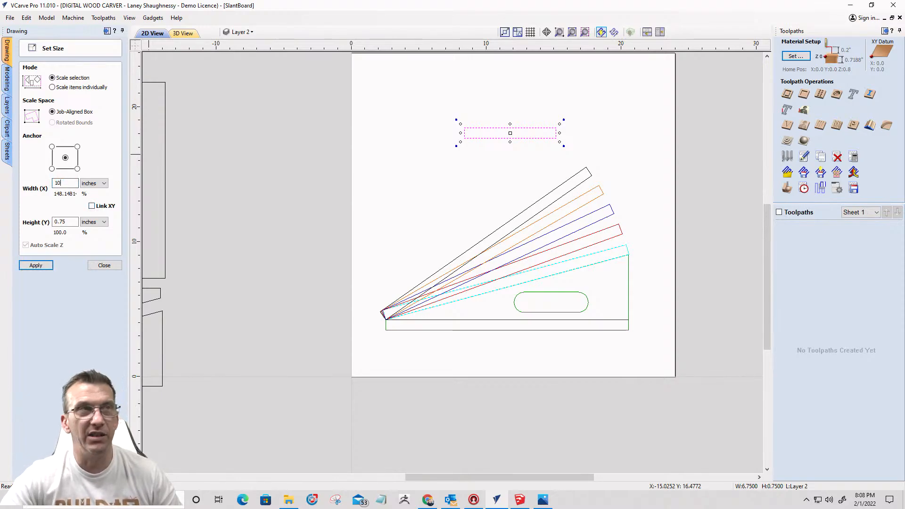
pyautogui.click(48, 267)
pyautogui.scroll(4, 573, 132)
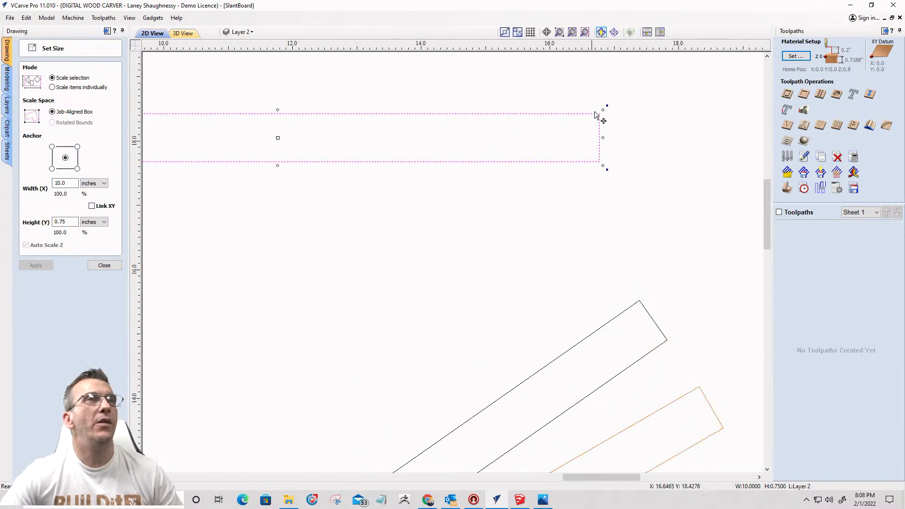
pyautogui.click(590, 114)
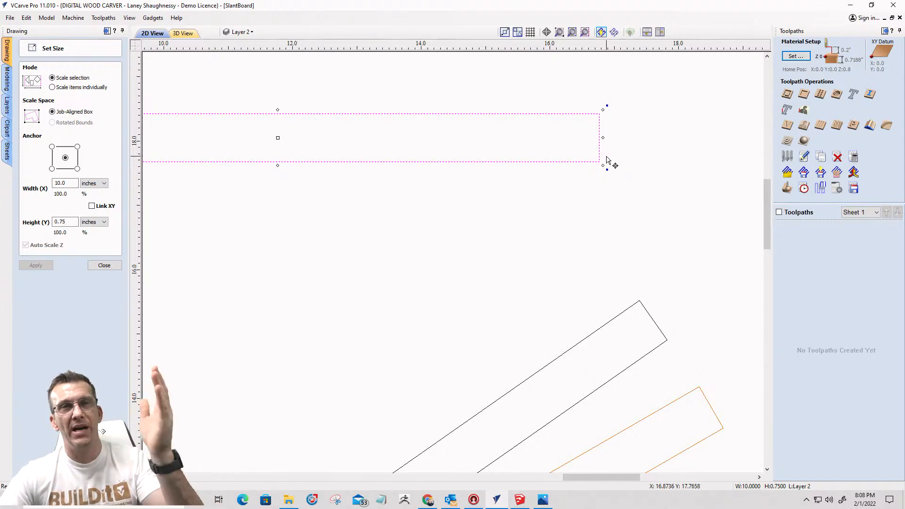
pyautogui.scroll(-2, 607, 159)
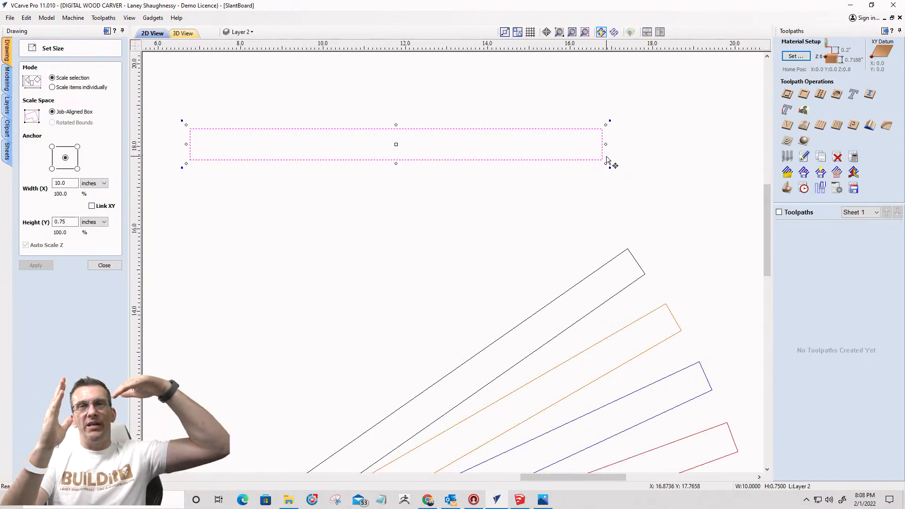
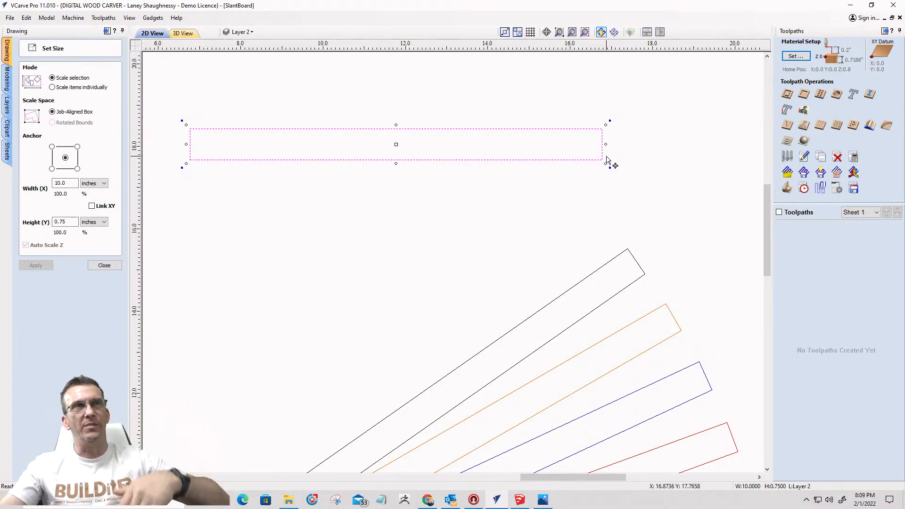
# Step: Move the 10-inch rectangle down into the side view so it overlaps the upper edge of the handle slot
pyautogui.scroll(-3, 608, 146)
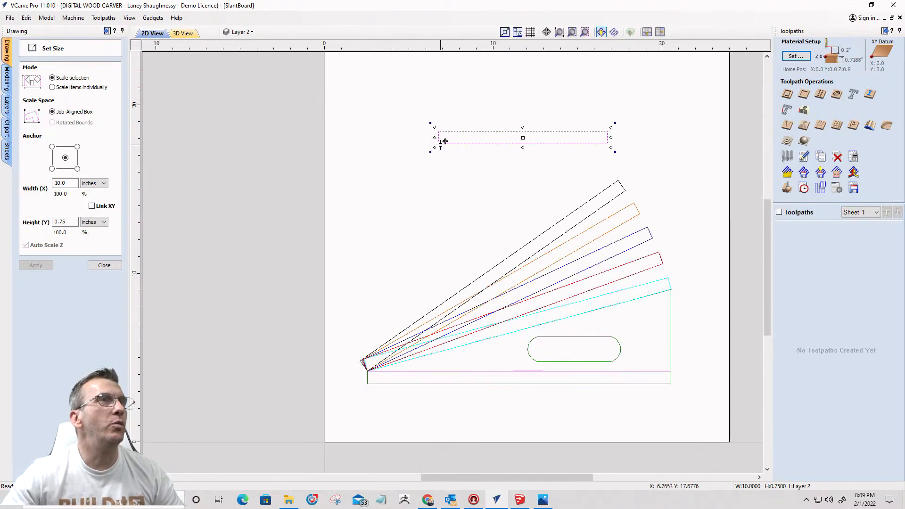
pyautogui.moveTo(436, 137); pyautogui.dragTo(478, 330)
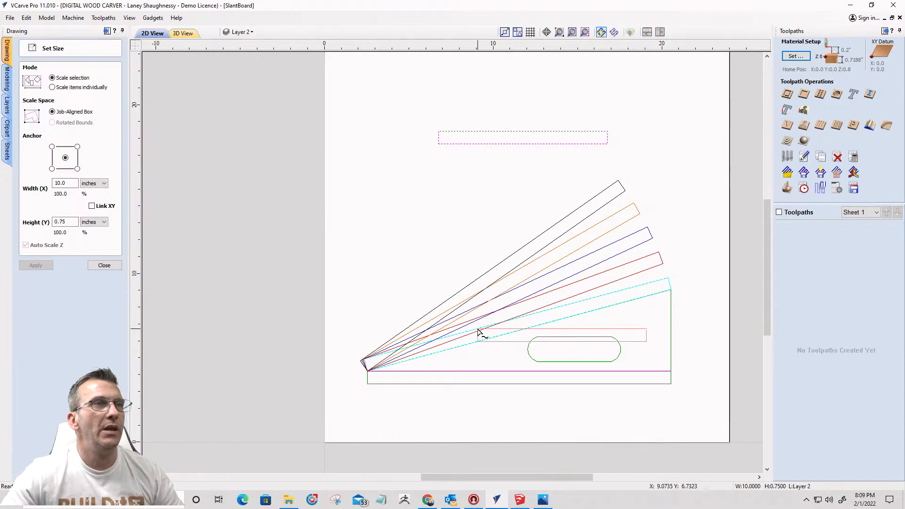
pyautogui.scroll(5, 550, 355)
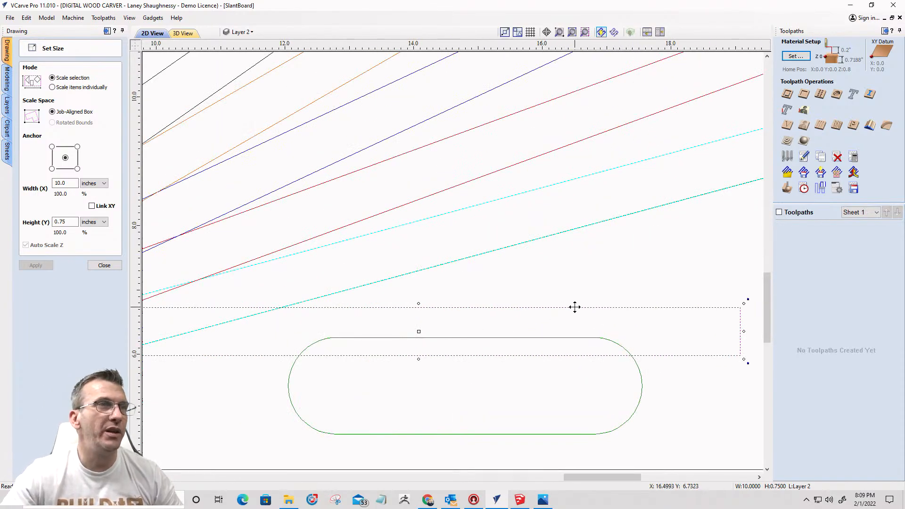
# Step: Move the 10-inch rectangle to a new layer named Support
pyautogui.rightClick(561, 307)
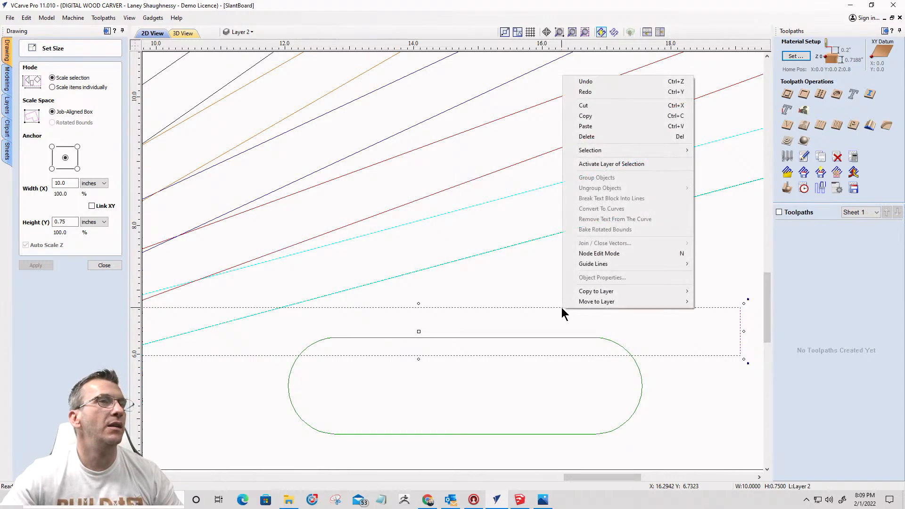
pyautogui.moveTo(567, 302)
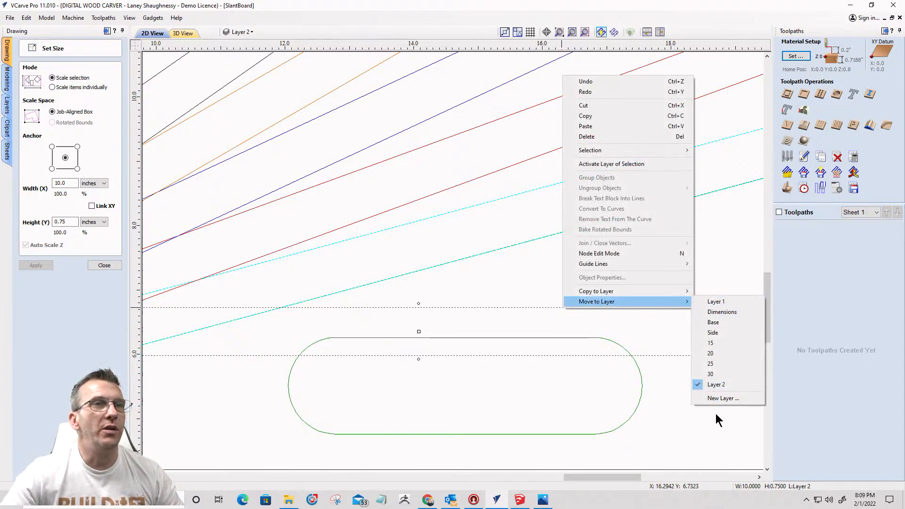
pyautogui.click(714, 398)
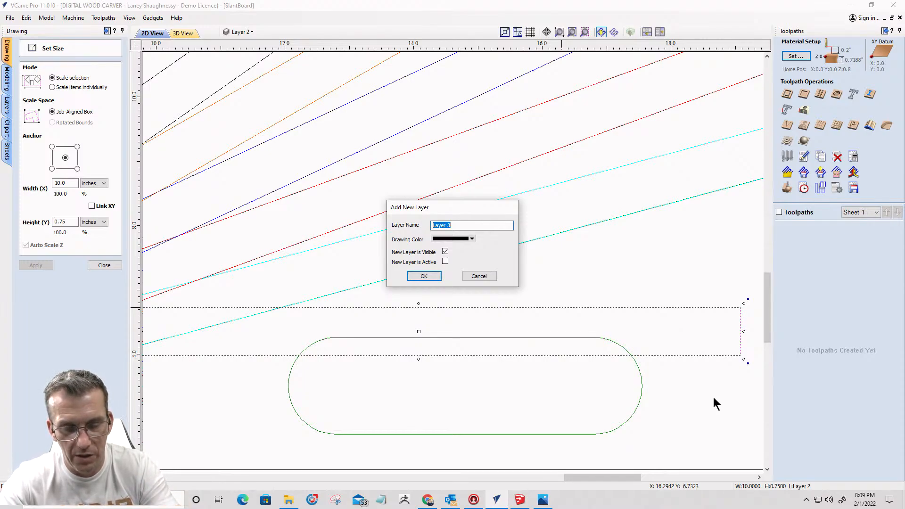
pyautogui.write('SUppo')
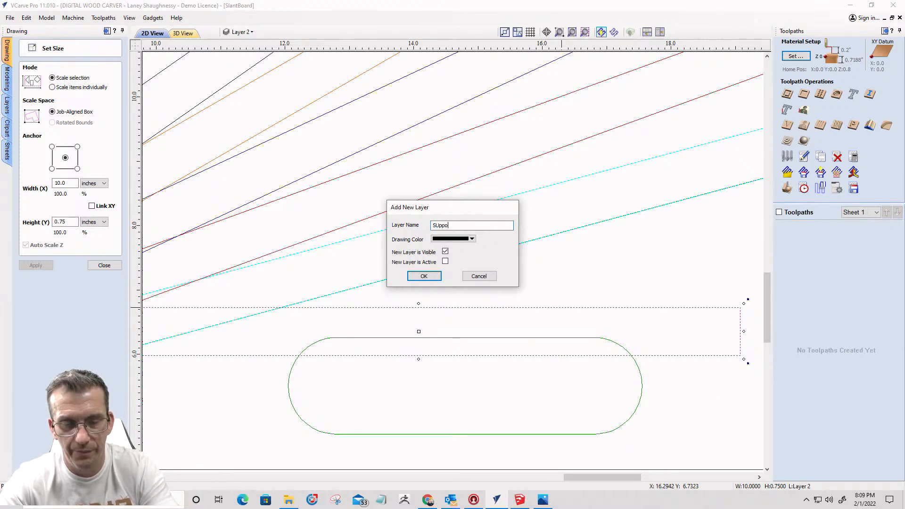
pyautogui.write('rt')
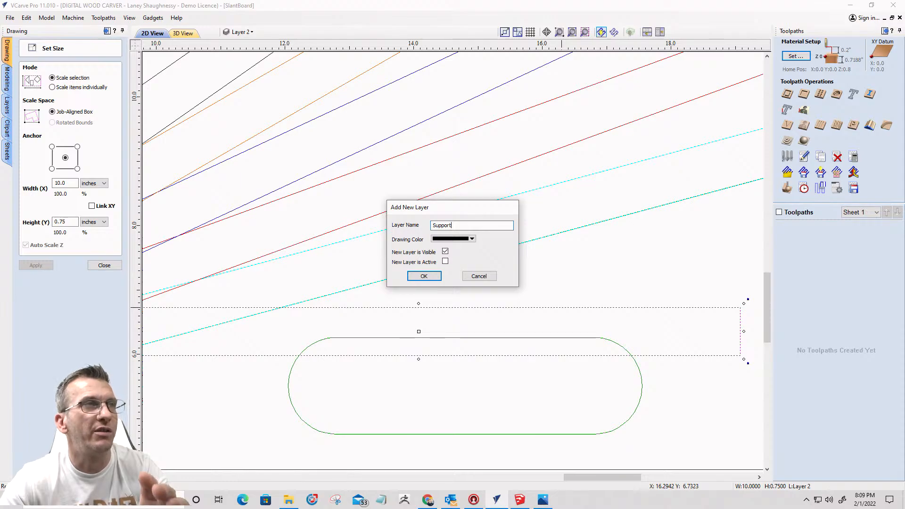
pyautogui.press('Return')
pyautogui.rightClick(715, 399)
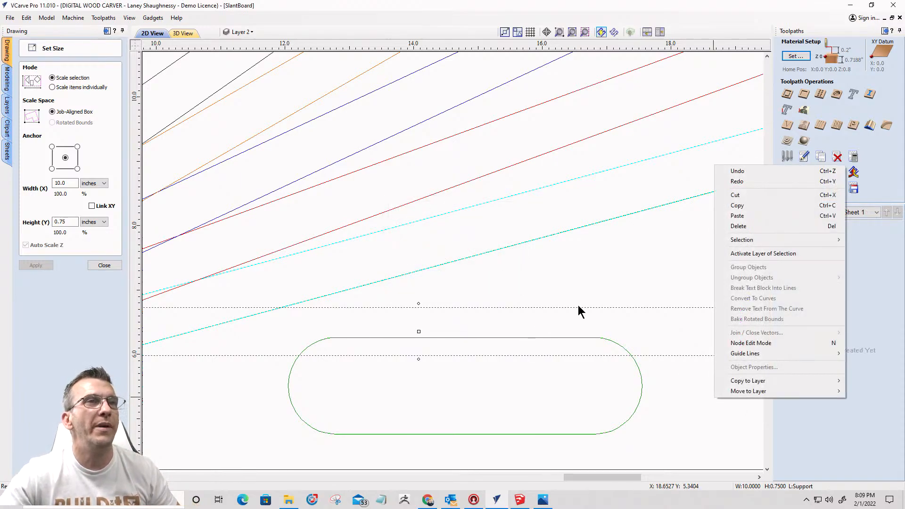
pyautogui.click(598, 292)
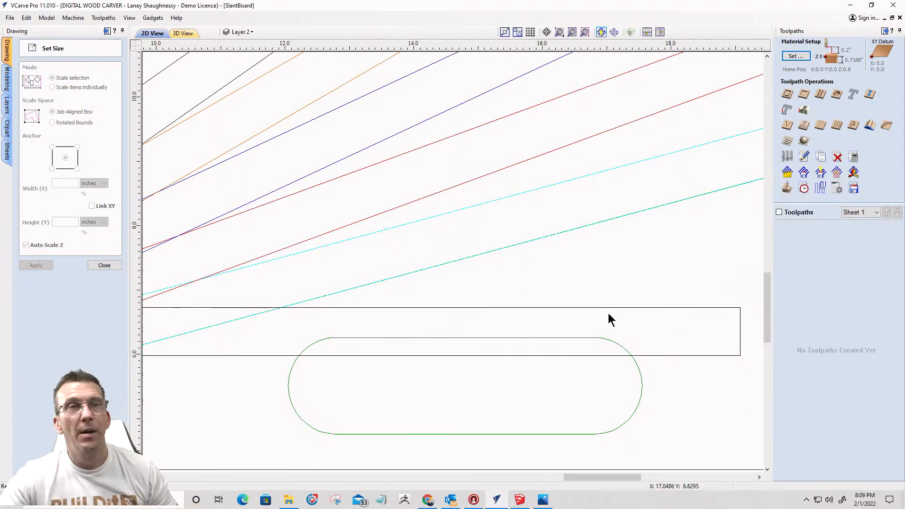
# Step: Close the size settings and start Rotate on the support rectangle, with the pivot point on its lower-right corner
pyautogui.click(602, 308)
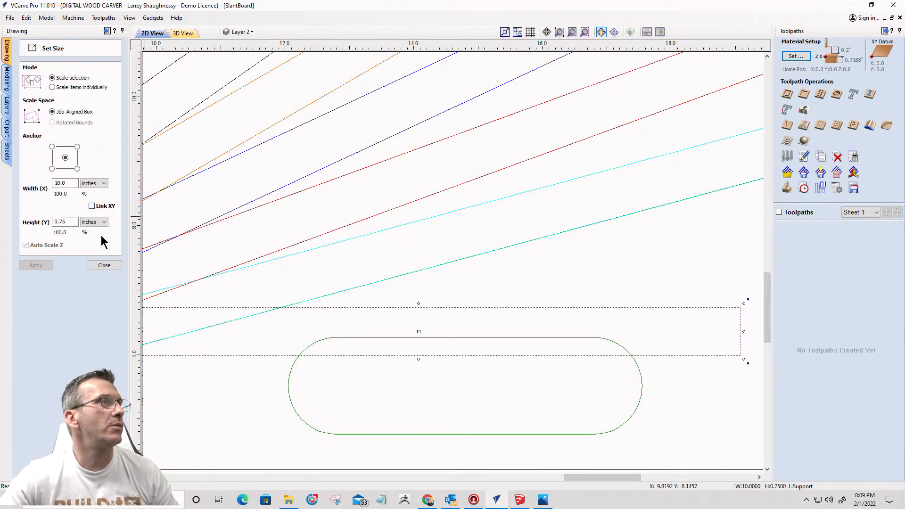
pyautogui.click(101, 266)
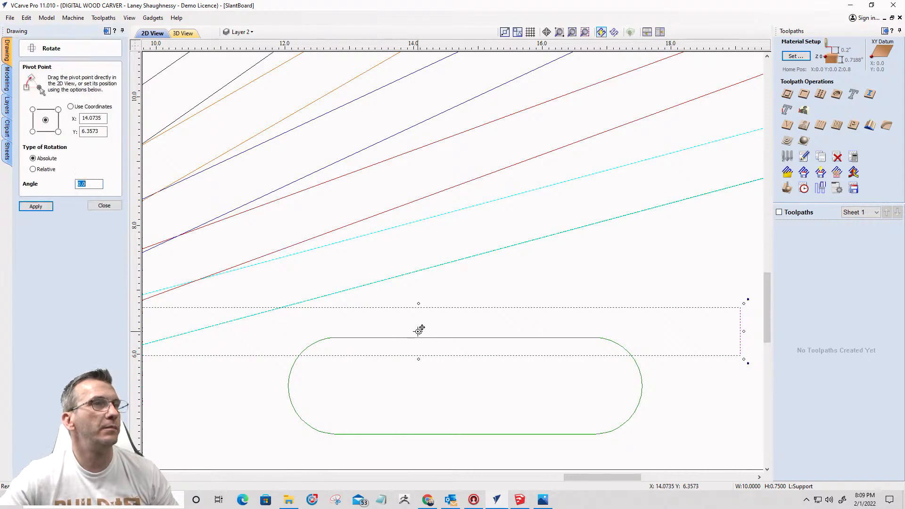
pyautogui.moveTo(419, 331); pyautogui.dragTo(740, 355)
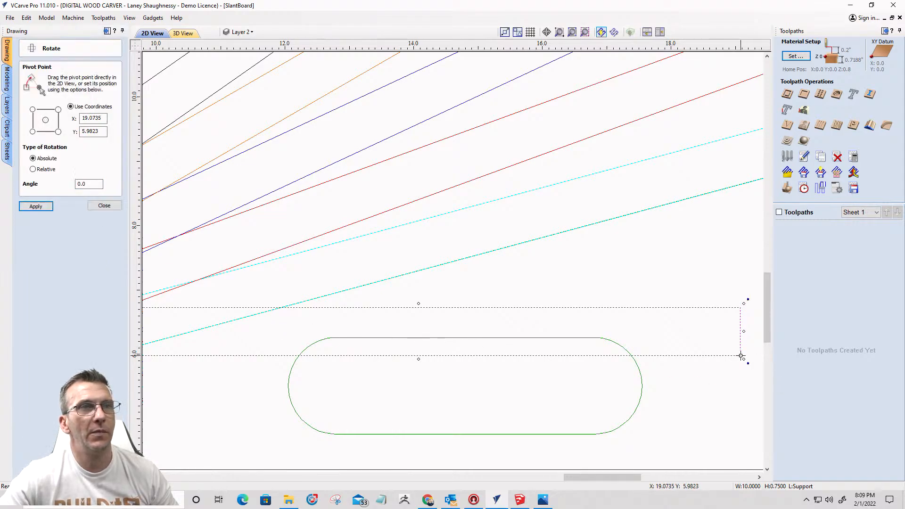
pyautogui.scroll(-3, 744, 353)
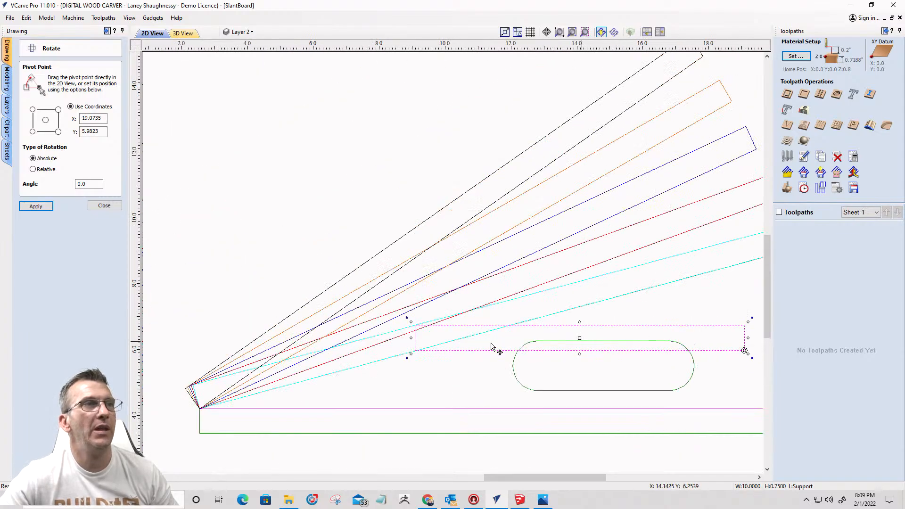
# Step: Try rotating the support rectangle to 15 degrees about its lower-right corner, and undo the rotation
pyautogui.doubleClick(93, 185)
pyautogui.write('15')
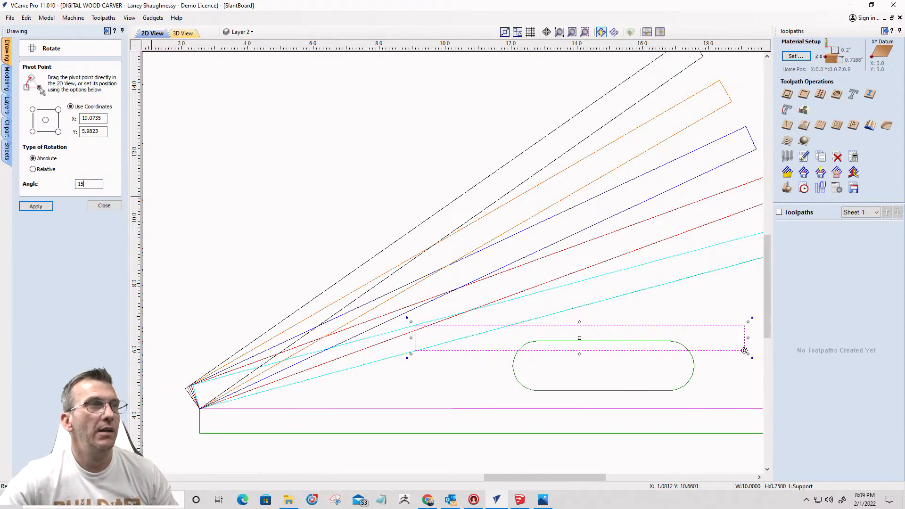
pyautogui.press('Return')
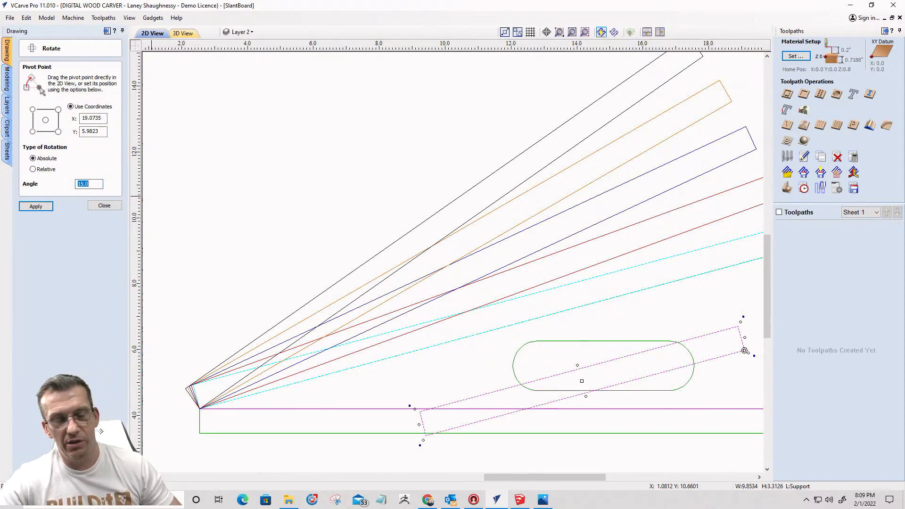
pyautogui.hotkey('ctrl', 'z')
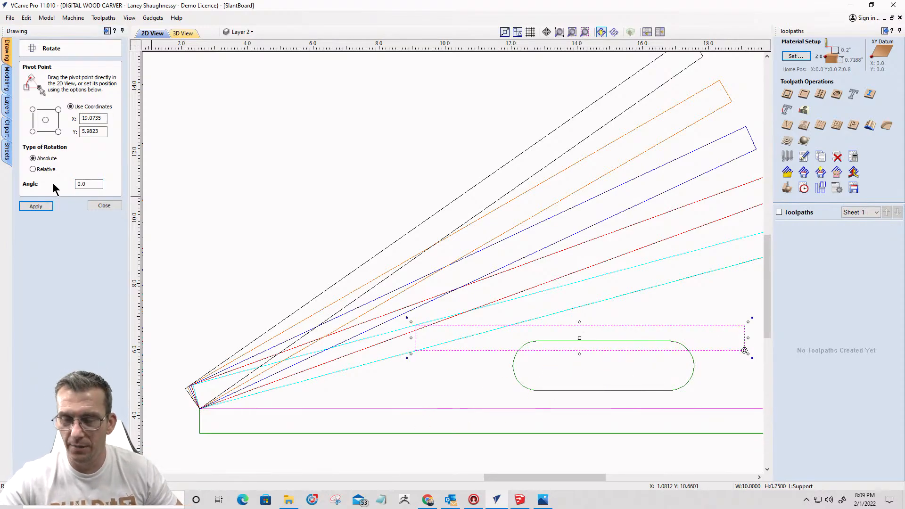
# Step: Rotate the support rectangle to an absolute angle of -15 degrees about its lower-right corner
pyautogui.click(94, 184)
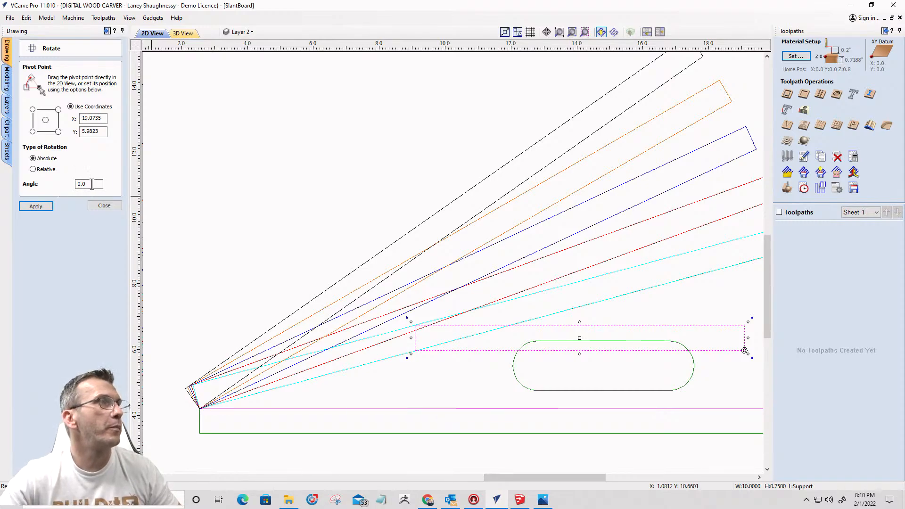
pyautogui.write('-')
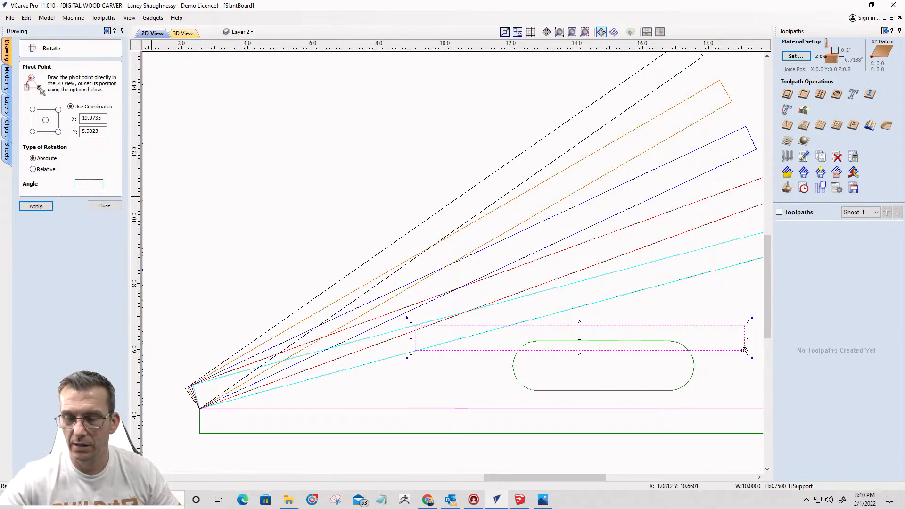
pyautogui.write('15')
pyautogui.click(42, 206)
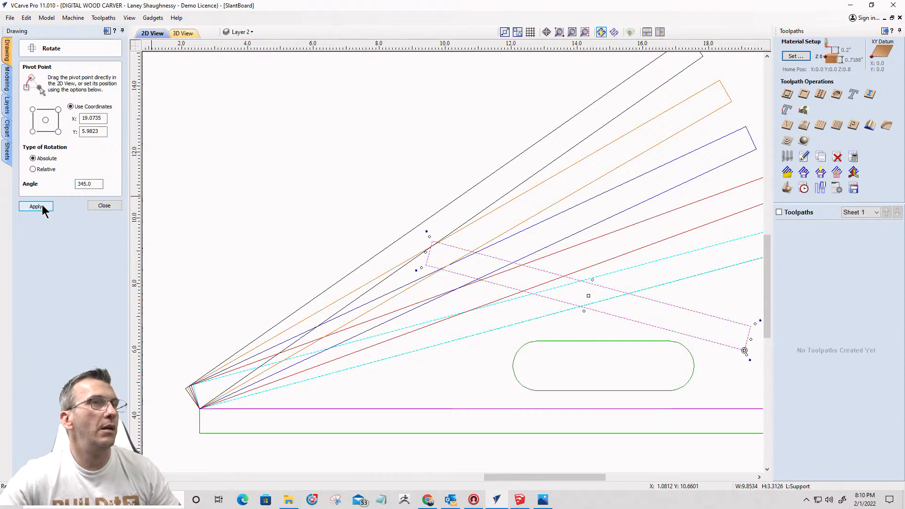
# Step: Set the support rectangle's absolute rotation angle to 330 degrees and close the Rotate tool
pyautogui.scroll(-3, 542, 306)
pyautogui.scroll(1, 565, 300)
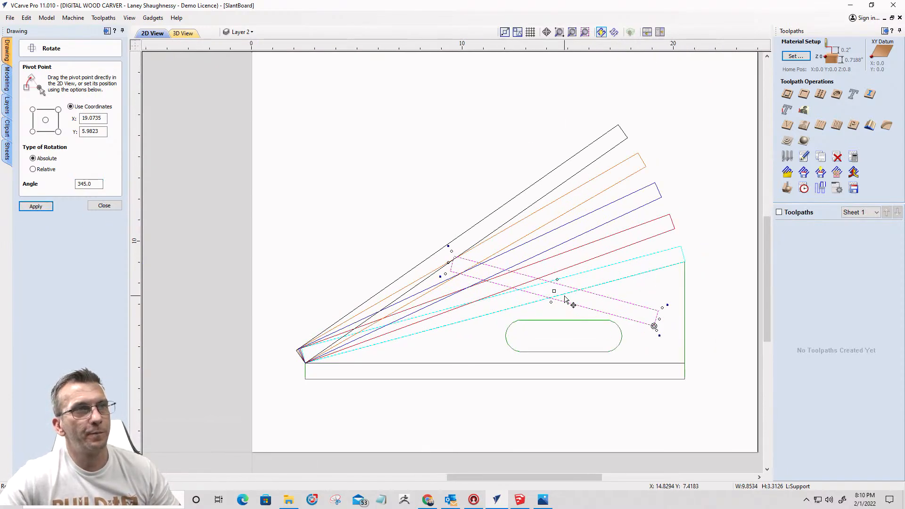
pyautogui.scroll(1, 565, 300)
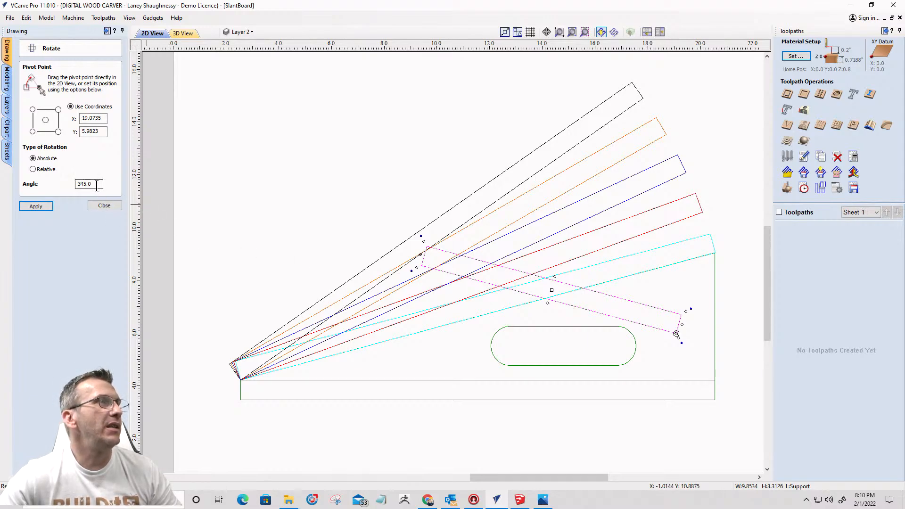
pyautogui.moveTo(97, 185); pyautogui.dragTo(43, 186)
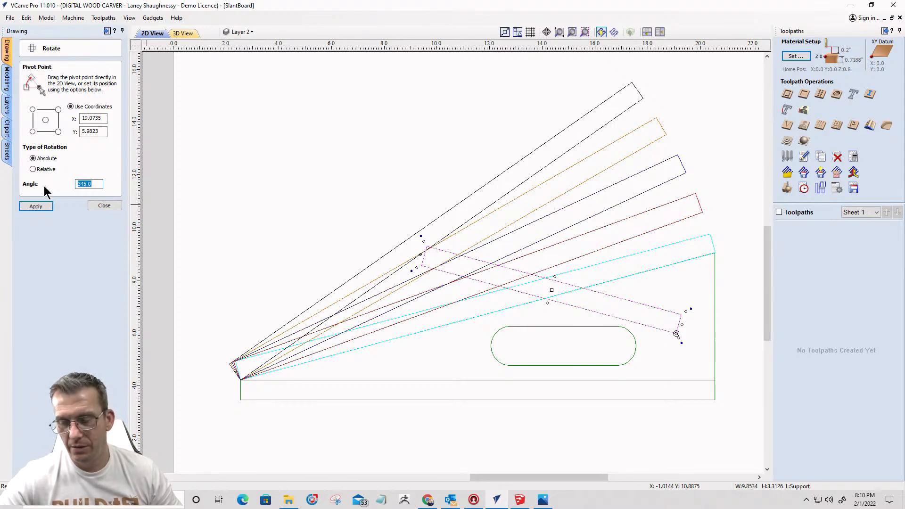
pyautogui.write('330')
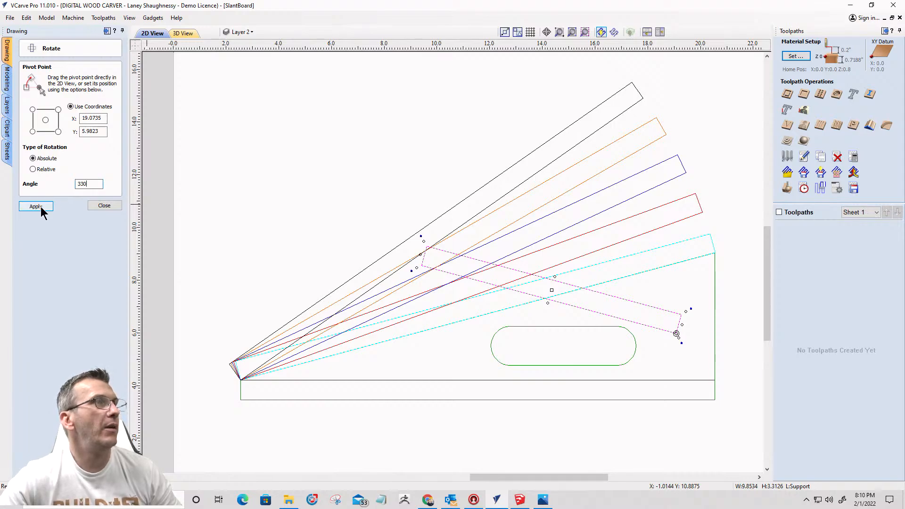
pyautogui.click(40, 207)
pyautogui.click(104, 205)
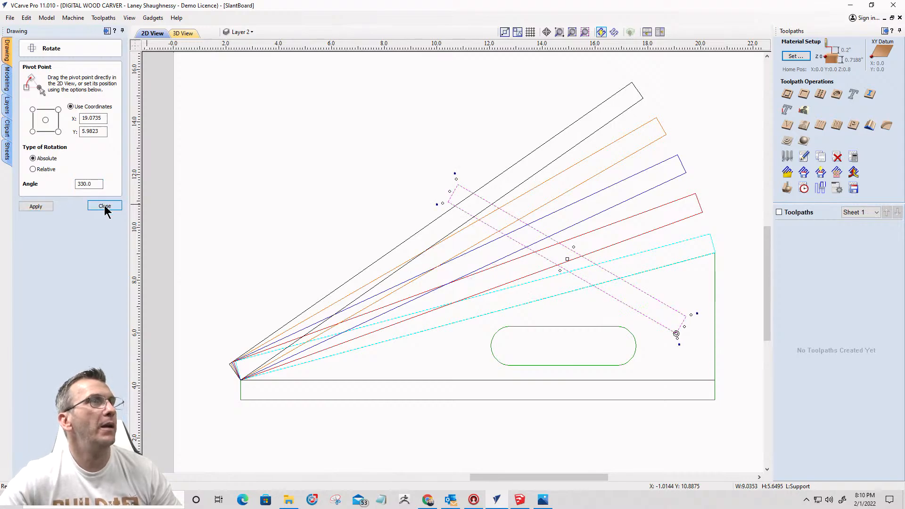
# Step: Move the tilted support rectangle down and left so its lower end overlaps the base board's top edge
pyautogui.click(466, 212)
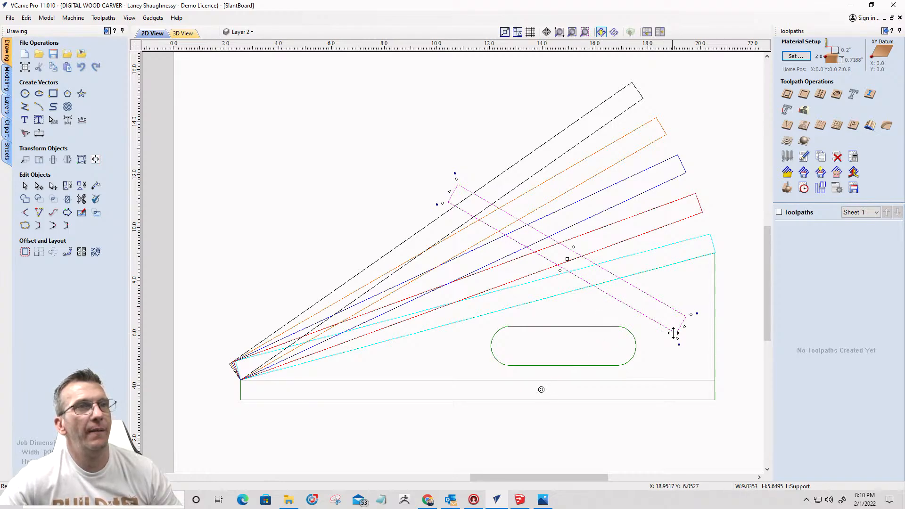
pyautogui.click(672, 336)
pyautogui.moveTo(672, 335); pyautogui.dragTo(520, 385)
pyautogui.moveTo(538, 394); pyautogui.dragTo(557, 393)
pyautogui.scroll(-2, 604, 330)
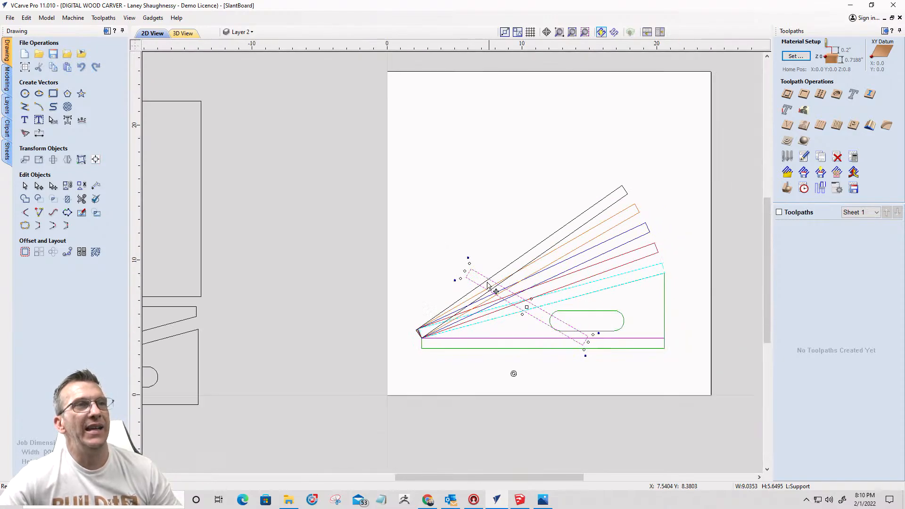
pyautogui.scroll(1, 514, 303)
pyautogui.scroll(1, 507, 298)
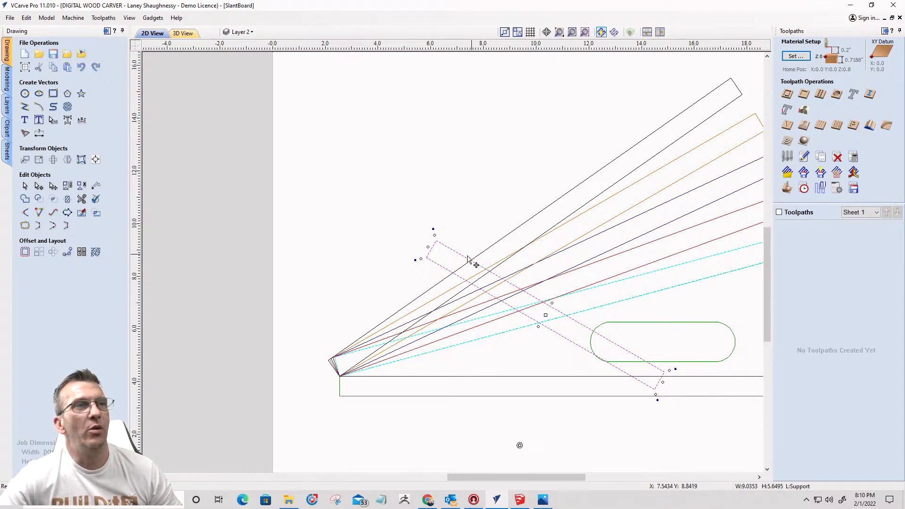
pyautogui.scroll(-2, 423, 305)
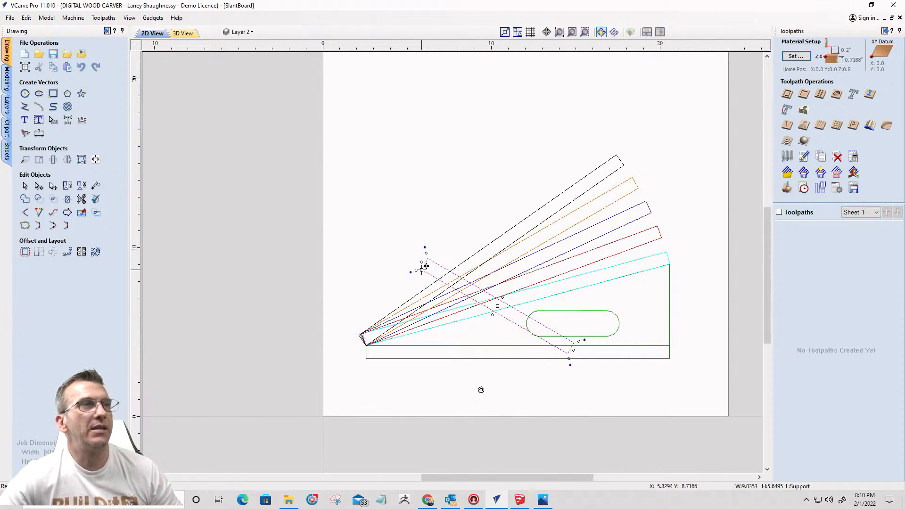
# Step: Move the support rectangle so its upper-left end corner sits on the lower edge of the blue 25-degree board
pyautogui.moveTo(426, 267); pyautogui.dragTo(541, 272)
pyautogui.scroll(5, 537, 274)
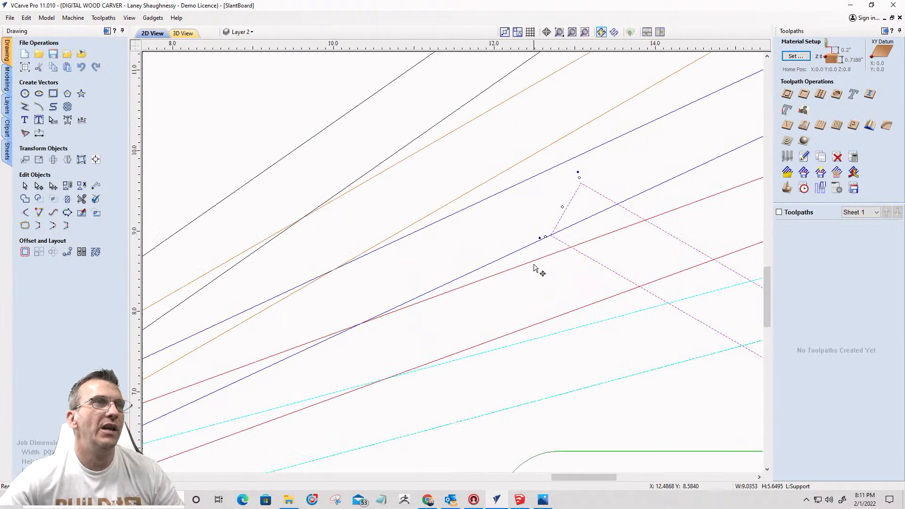
pyautogui.scroll(-3, 537, 267)
# Step: Place the pivot on the support's corner touching the blue board and rotate the support square to that board
pyautogui.scroll(4, 566, 229)
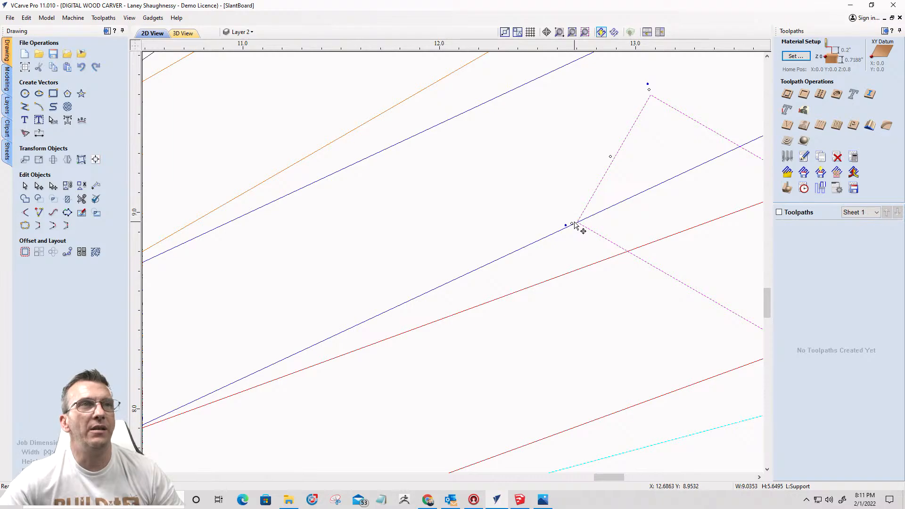
pyautogui.scroll(-6, 438, 192)
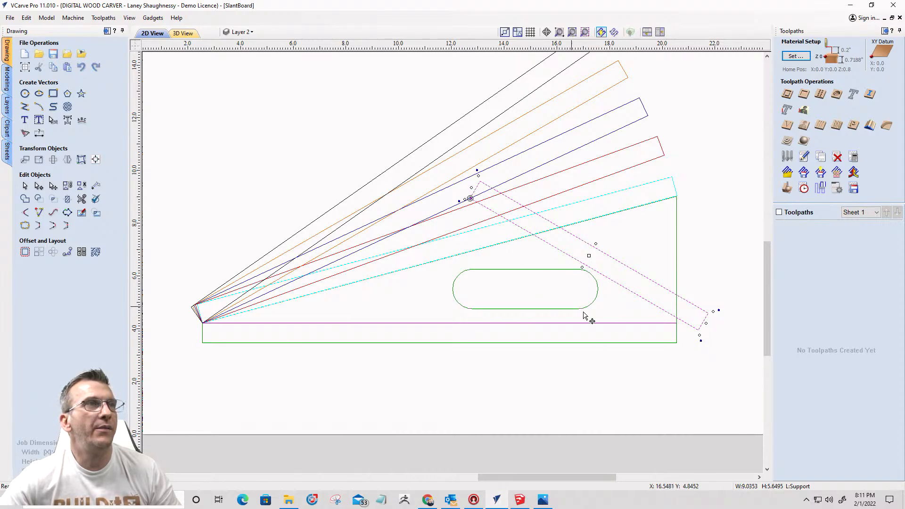
pyautogui.moveTo(701, 342); pyautogui.dragTo(513, 299)
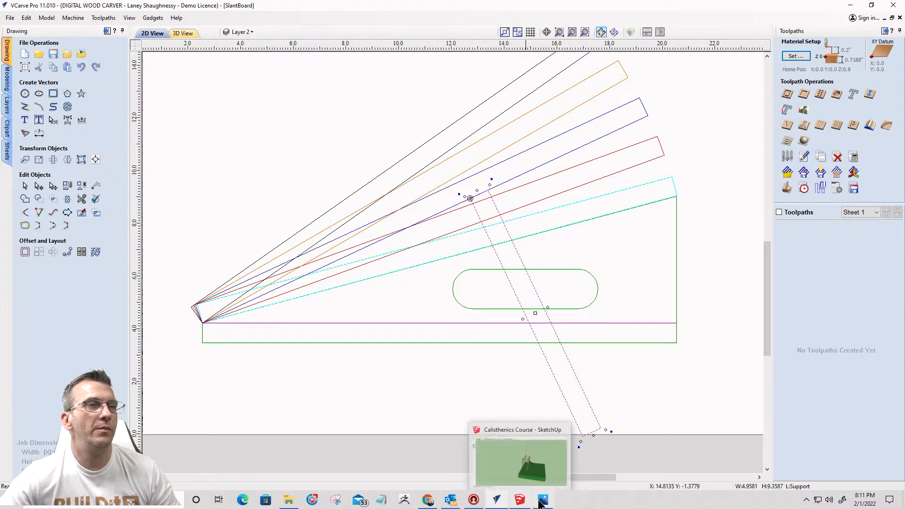
# Step: Switch to Photos and examine how the support board joins the tilted board at 35° in the five-position reference picture
pyautogui.click(543, 500)
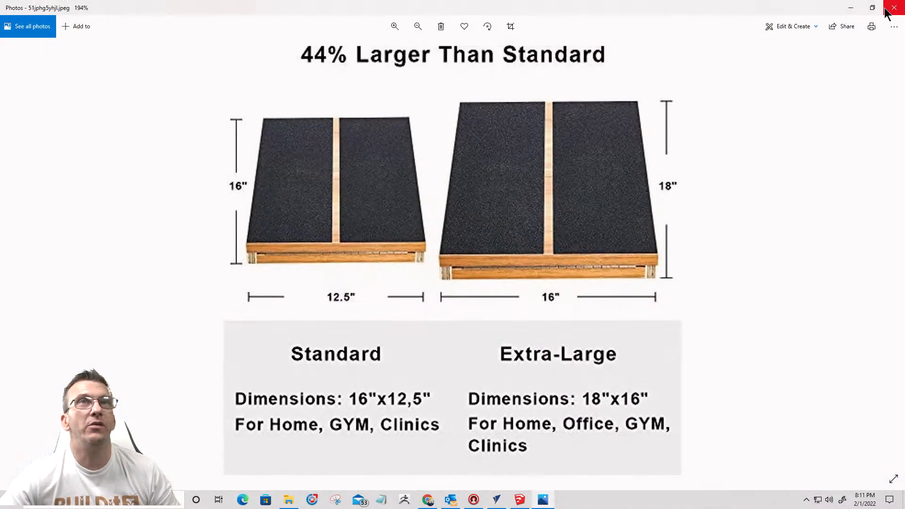
pyautogui.click(851, 7)
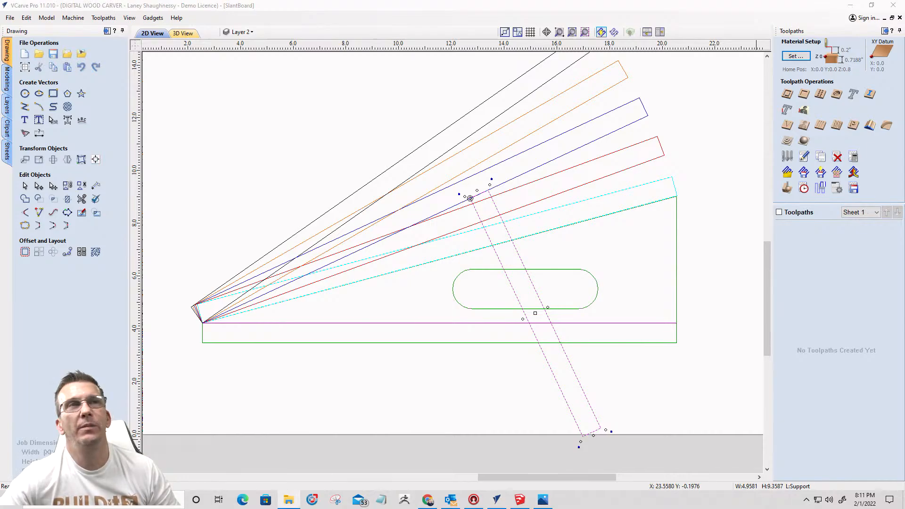
pyautogui.click(543, 499)
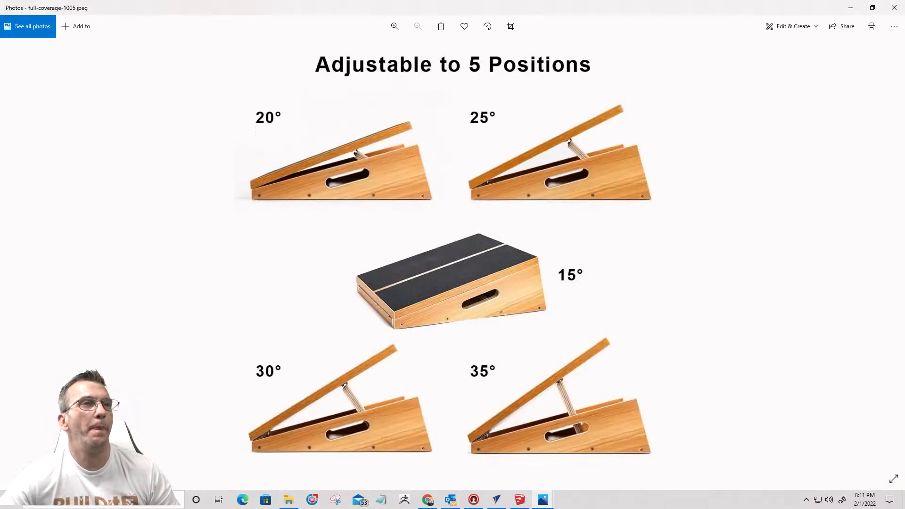
pyautogui.scroll(6, 336, 399)
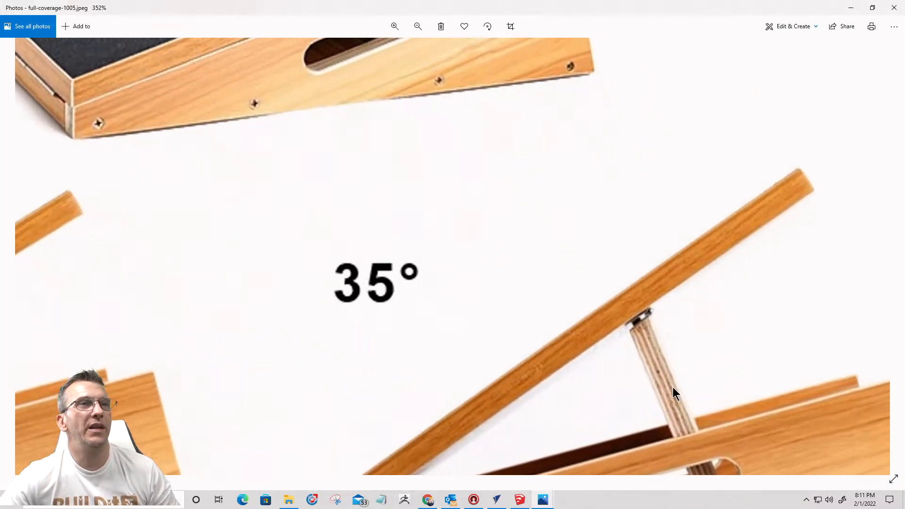
pyautogui.scroll(4, 667, 367)
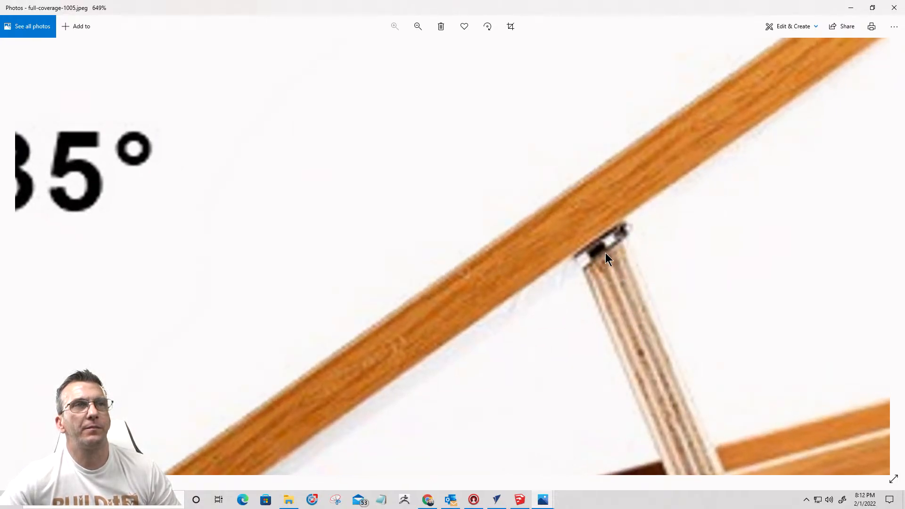
# Step: Examine in the side-handle reference photo how the hinged support meets the tilted board and slatted base, and return to VCarve Pro
pyautogui.scroll(-5, 605, 258)
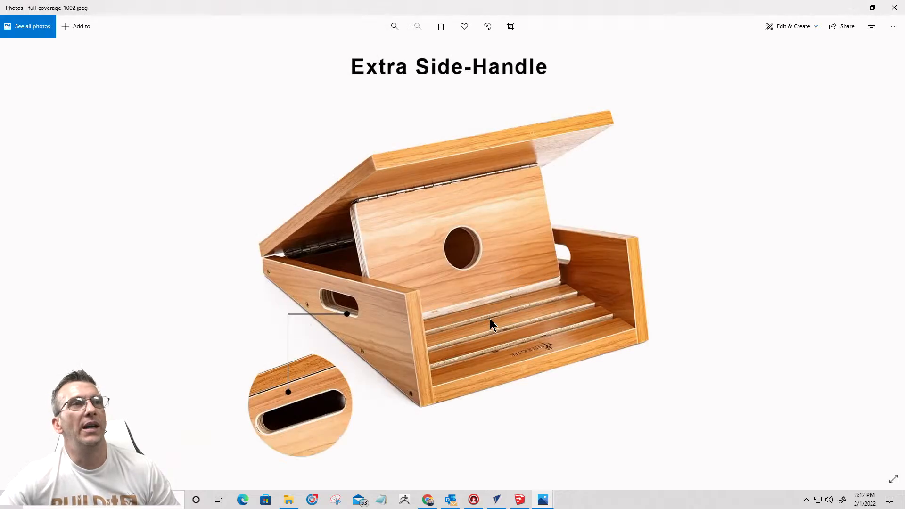
pyautogui.scroll(3, 490, 306)
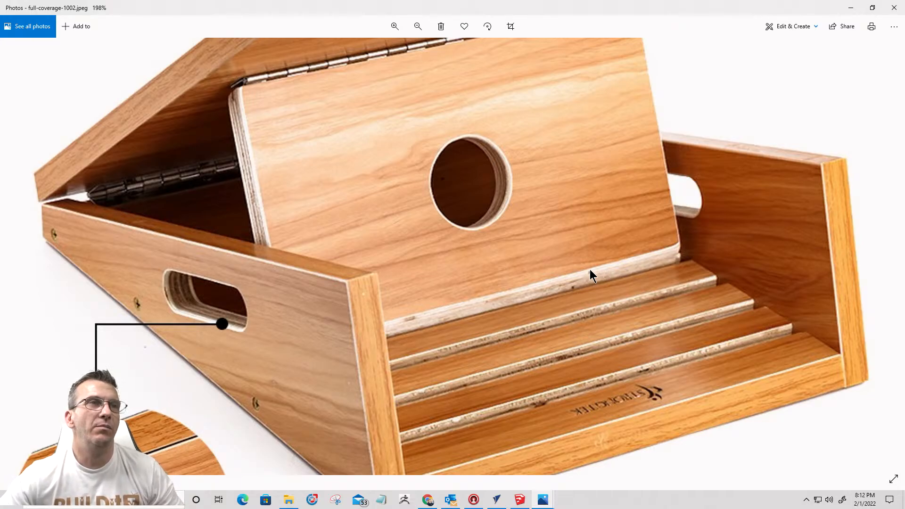
pyautogui.moveTo(471, 288); pyautogui.dragTo(540, 392)
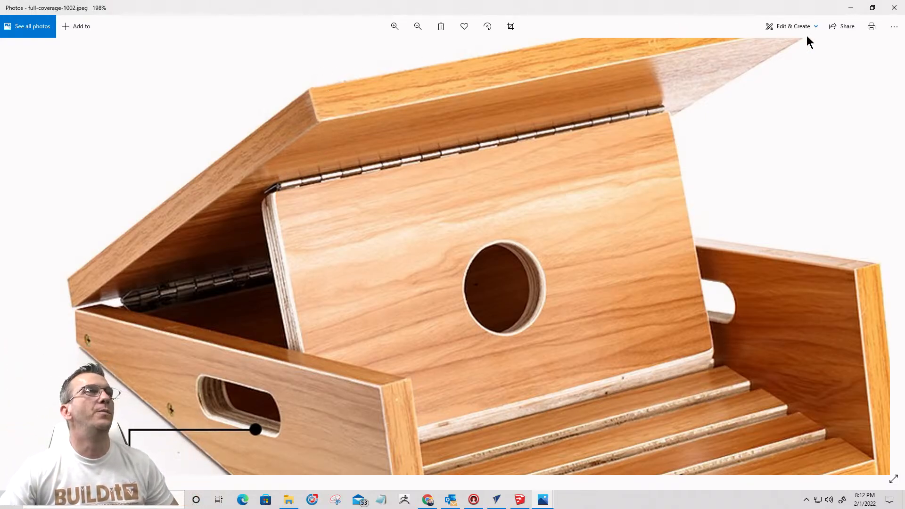
pyautogui.click(851, 8)
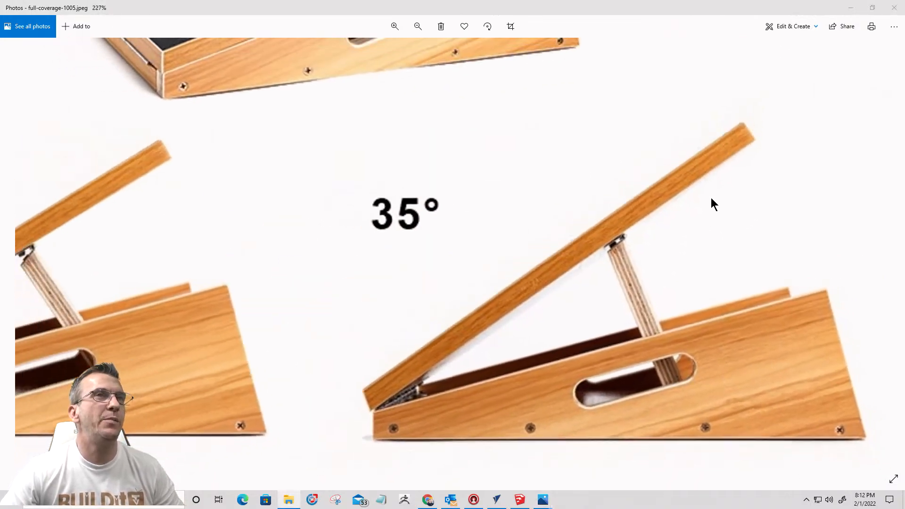
pyautogui.click(851, 7)
# Step: Move the support rectangle up so its upper-left corner sits on the lower edge of the black 35-degree board
pyautogui.scroll(4, 486, 204)
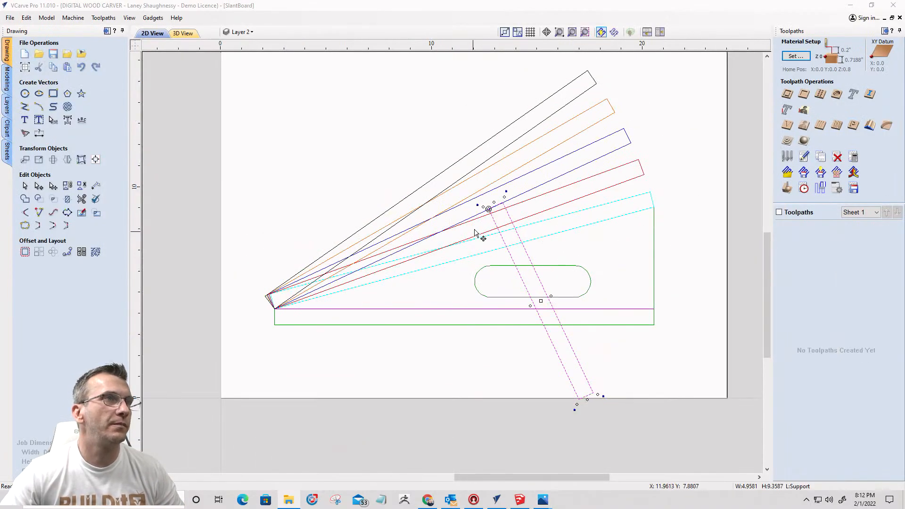
pyautogui.moveTo(512, 205); pyautogui.dragTo(461, 89)
pyautogui.scroll(-3, 461, 90)
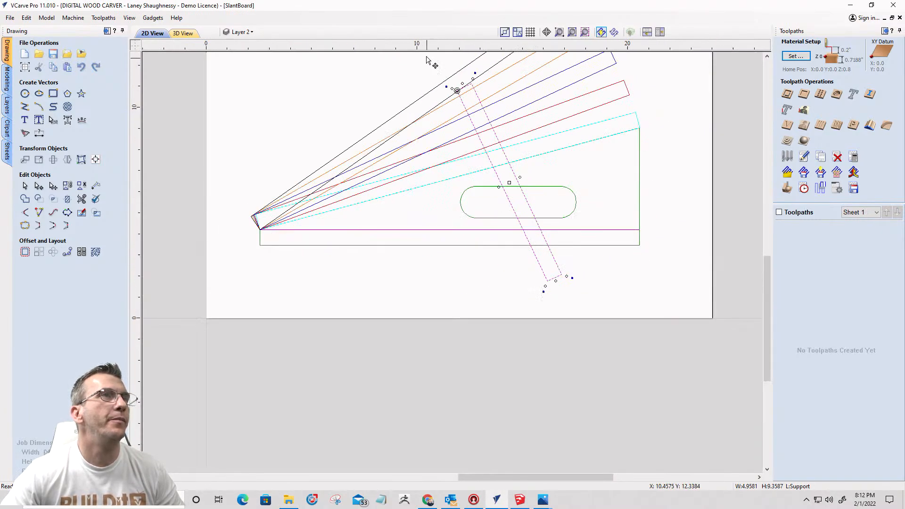
pyautogui.scroll(1, 495, 59)
pyautogui.scroll(-3, 450, 109)
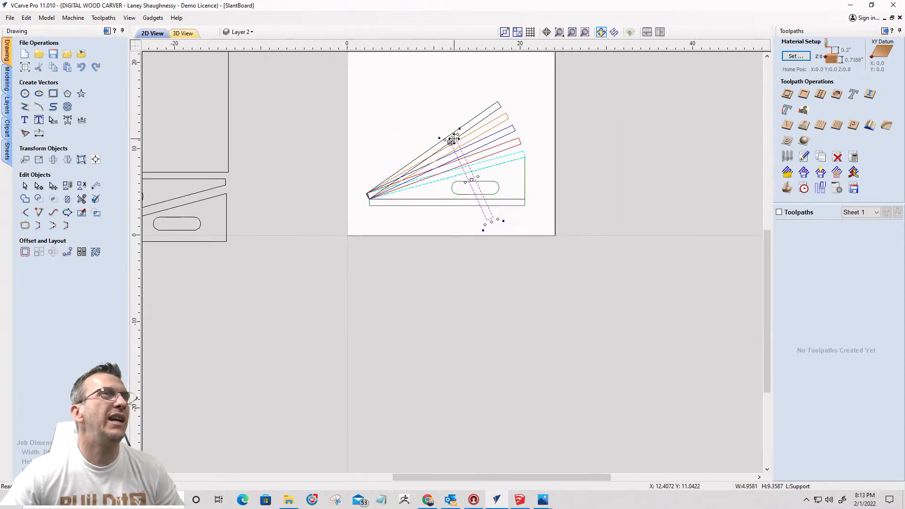
pyautogui.scroll(3, 463, 92)
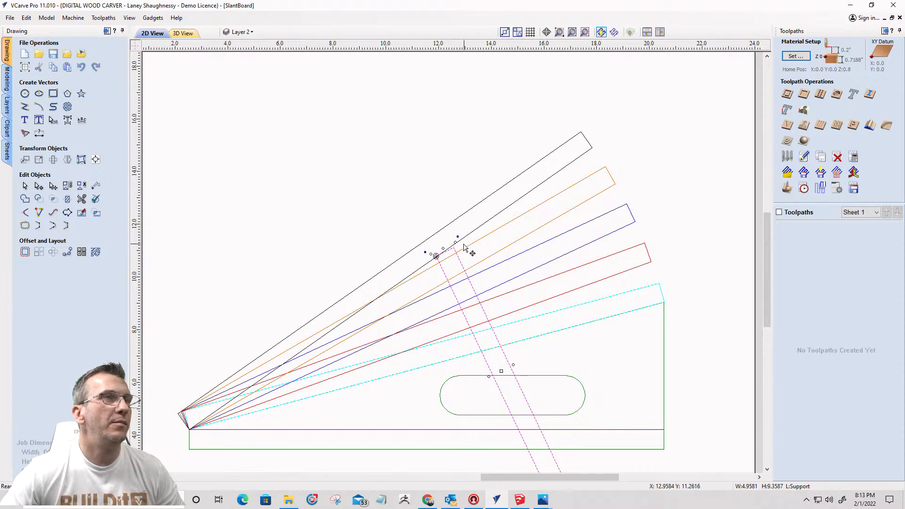
# Step: Rotate the support square to the black 35-degree board and nudge its top end flush against the board's lower edge
pyautogui.scroll(4, 458, 237)
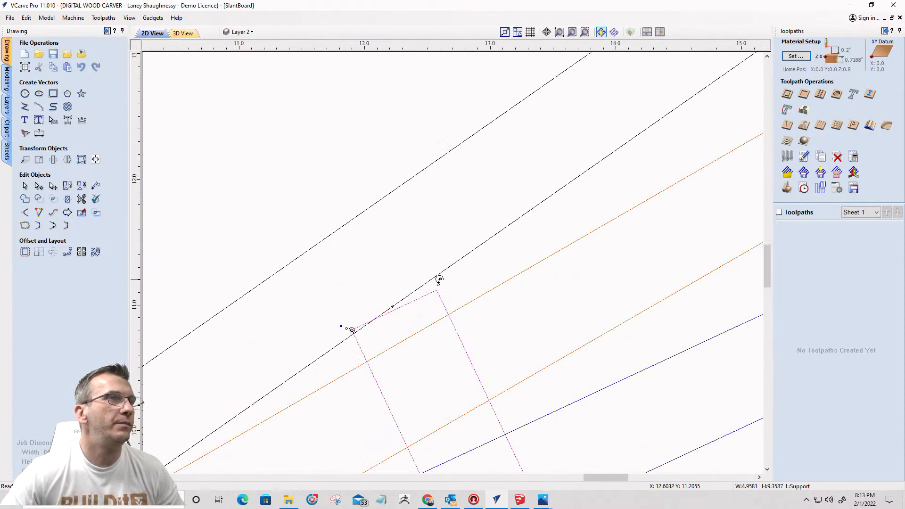
pyautogui.moveTo(439, 280); pyautogui.dragTo(429, 263)
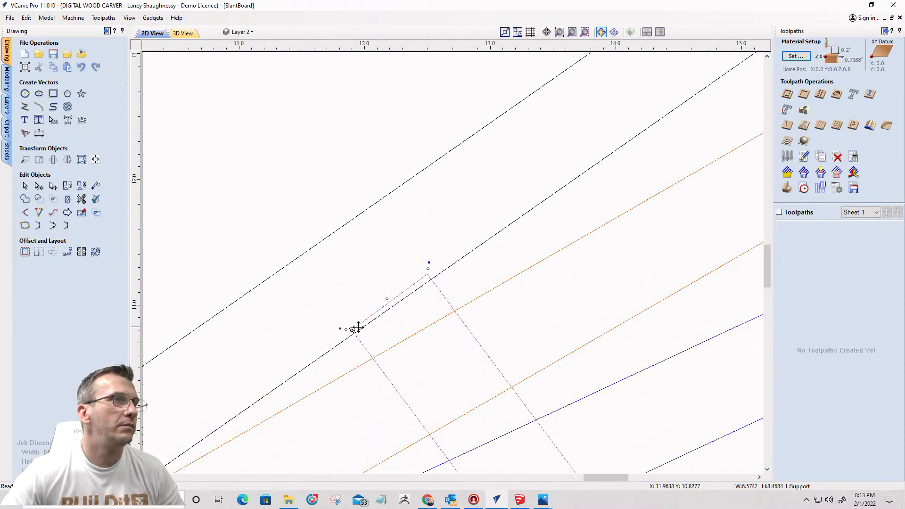
pyautogui.moveTo(352, 330); pyautogui.dragTo(357, 332)
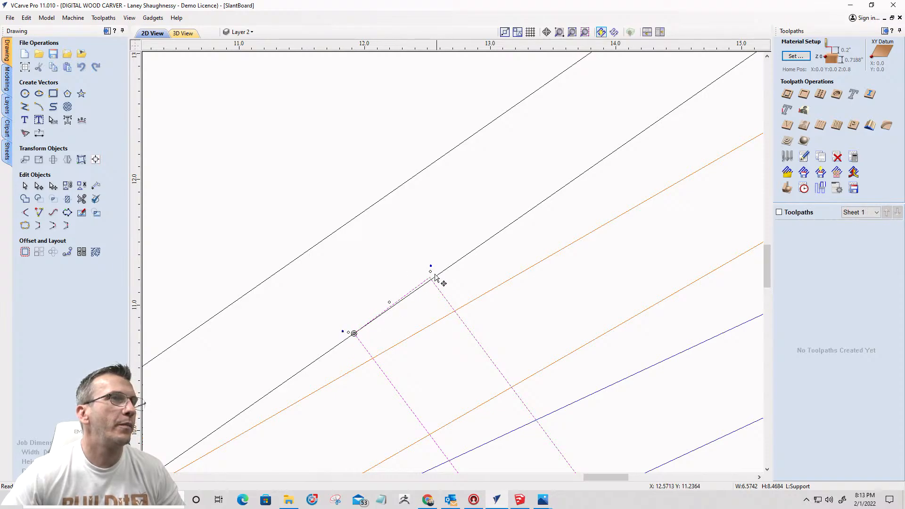
pyautogui.scroll(3, 429, 277)
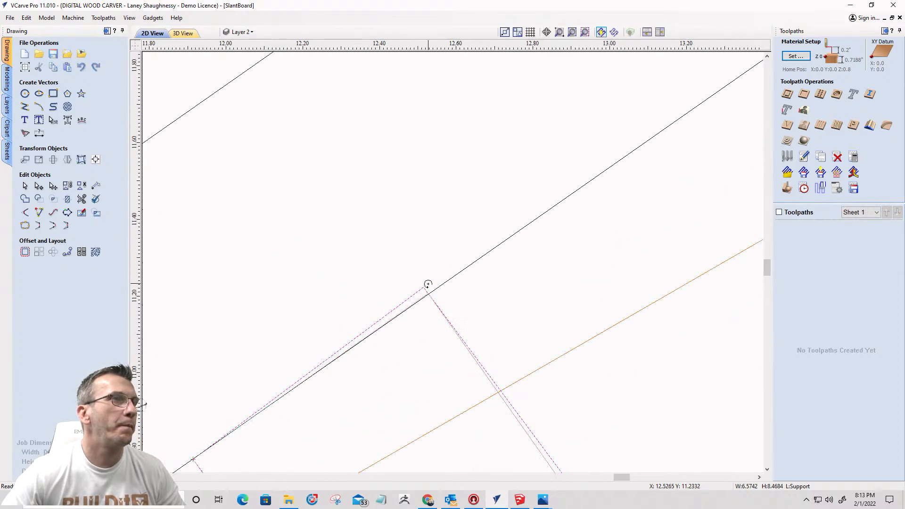
pyautogui.scroll(-6, 497, 162)
pyautogui.scroll(-2, 465, 203)
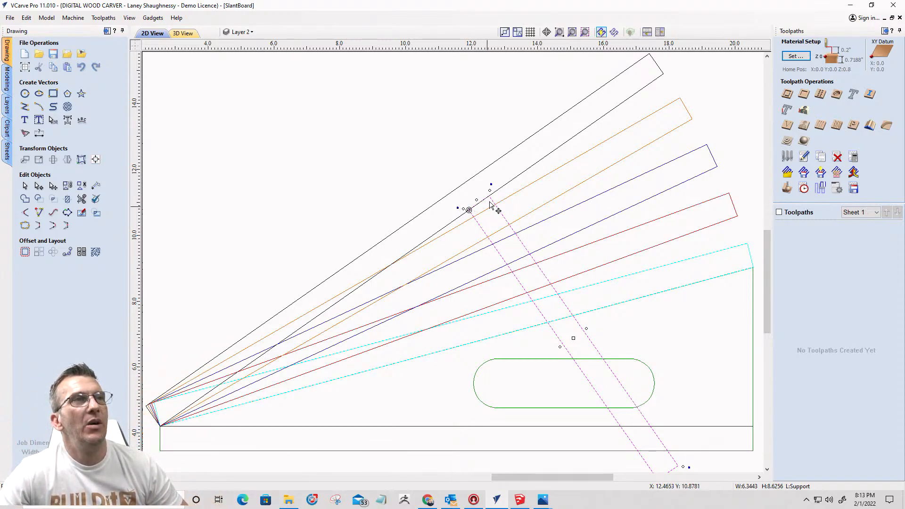
pyautogui.scroll(-1, 570, 287)
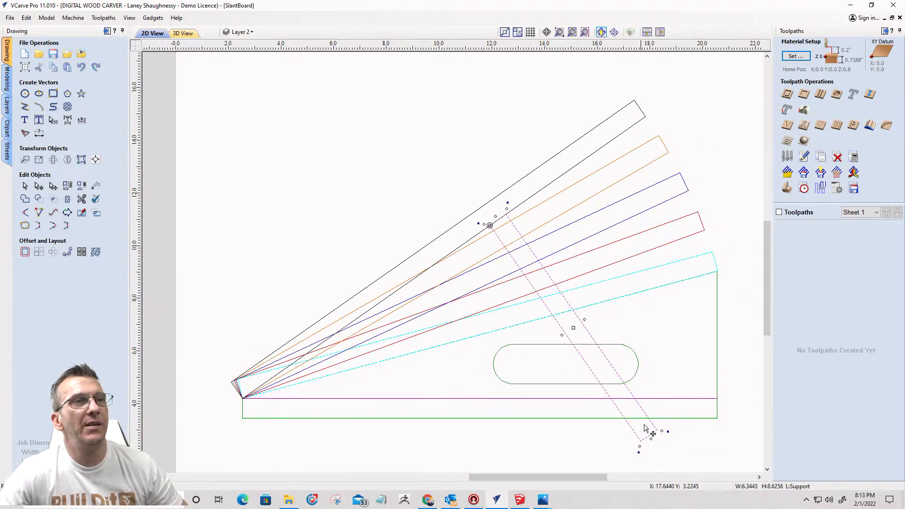
# Step: Try swinging the support about its upper-left corner, restore it, and place the pivot on its upper-right corner
pyautogui.moveTo(668, 432); pyautogui.dragTo(528, 270)
pyautogui.scroll(3, 511, 150)
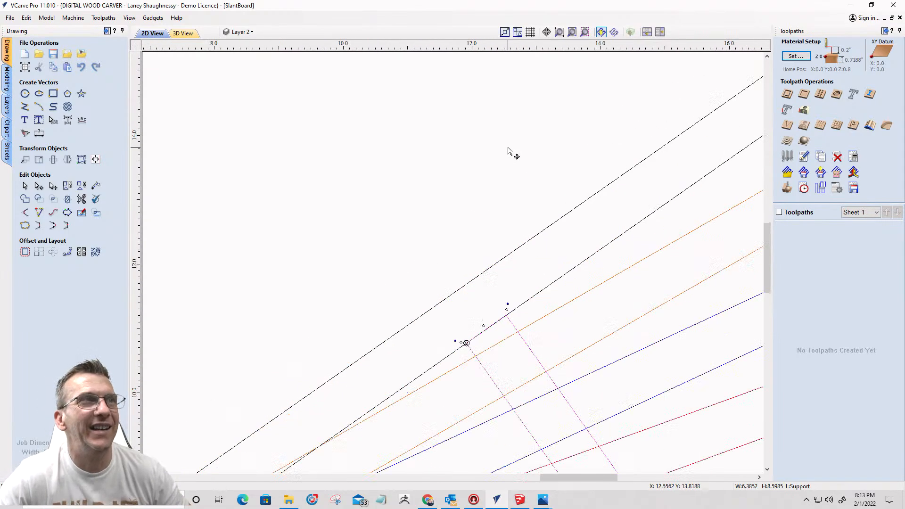
pyautogui.scroll(-2, 506, 247)
pyautogui.scroll(6, 497, 332)
pyautogui.scroll(-3, 415, 278)
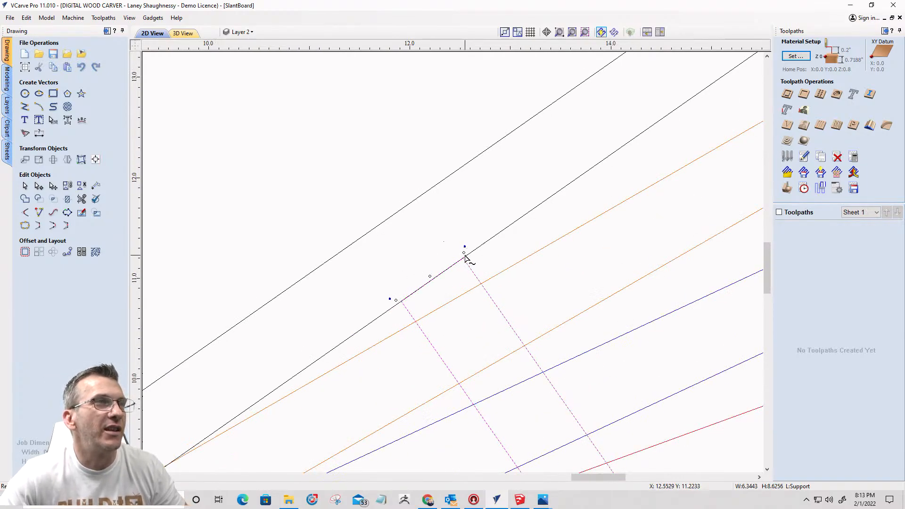
pyautogui.scroll(-5, 431, 248)
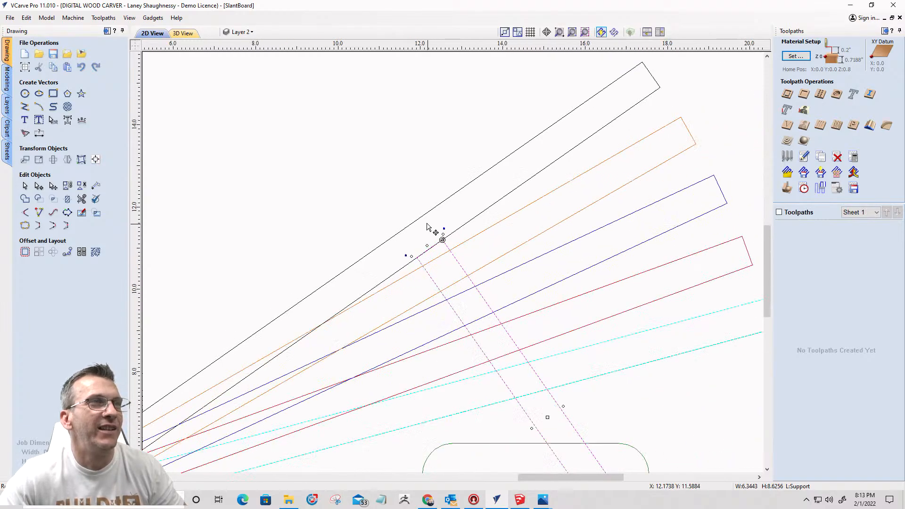
pyautogui.scroll(1, 509, 426)
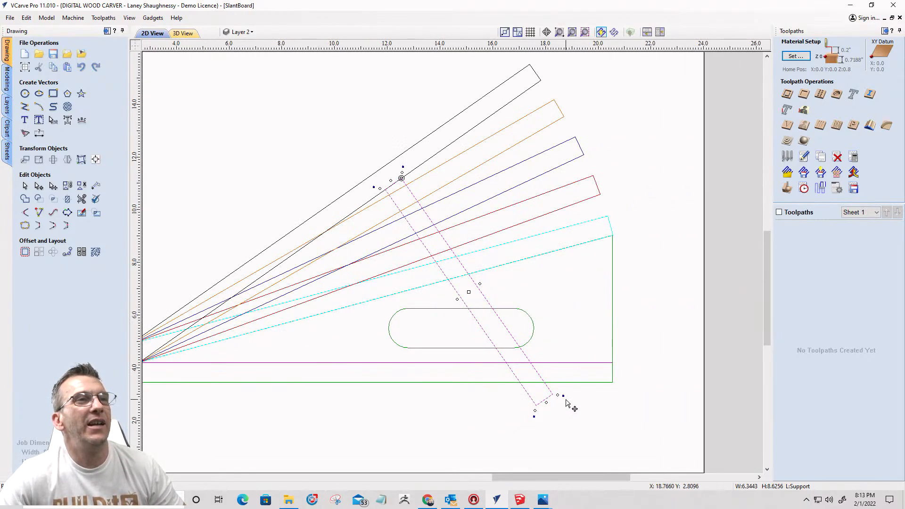
# Step: Rotate the support about its upper-right corner until it lies flat along the underside of the black 35-degree board
pyautogui.moveTo(564, 396); pyautogui.dragTo(609, 118)
pyautogui.moveTo(591, 81); pyautogui.dragTo(568, 53)
pyautogui.scroll(5, 467, 98)
pyautogui.scroll(-4, 546, 125)
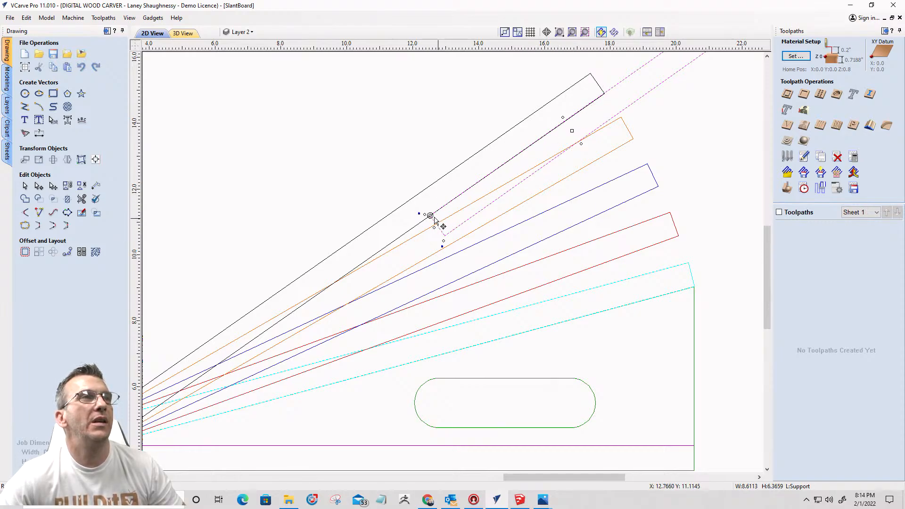
pyautogui.scroll(-3, 508, 182)
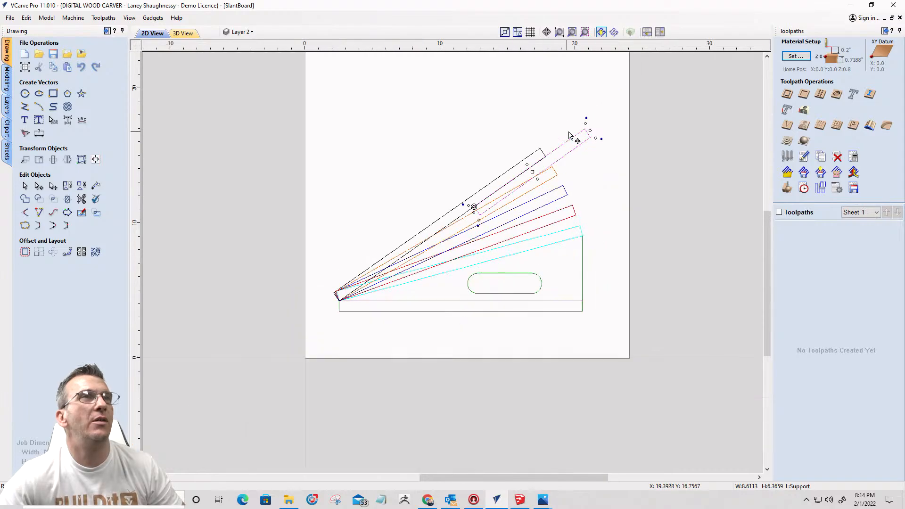
pyautogui.scroll(3, 573, 134)
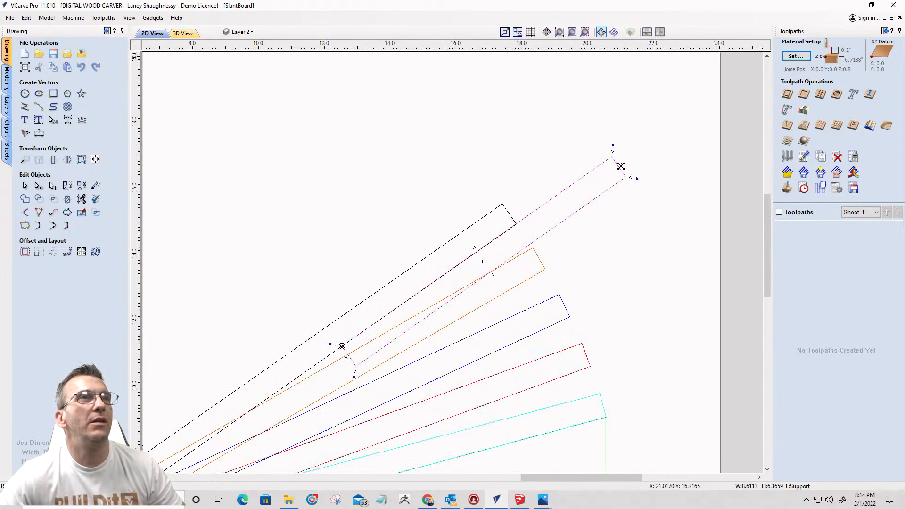
# Step: Shorten the folded support so its free end lines up with the outer end of the black 35-degree board
pyautogui.moveTo(621, 166)
pyautogui.mouseDown()
pyautogui.moveTo(511, 231)
pyautogui.moveTo(517, 225)
pyautogui.mouseUp()
pyautogui.scroll(-2, 479, 208)
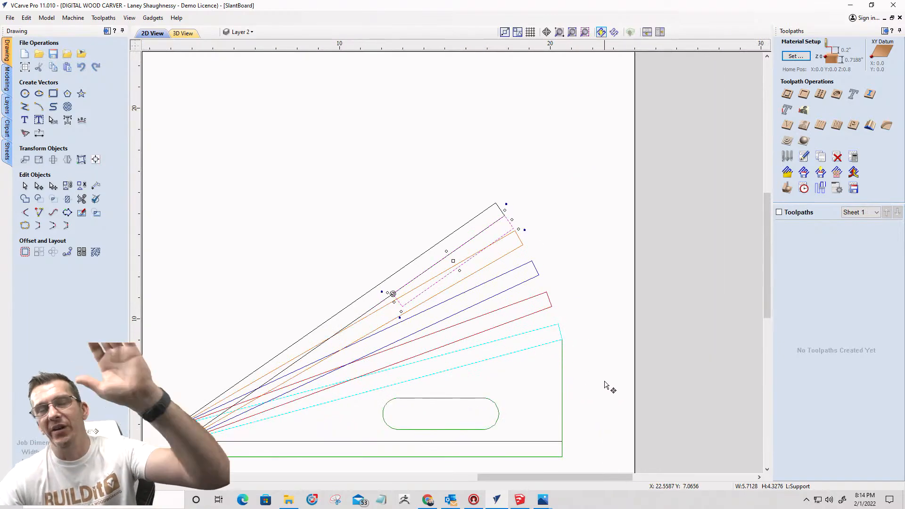
pyautogui.scroll(2, 415, 267)
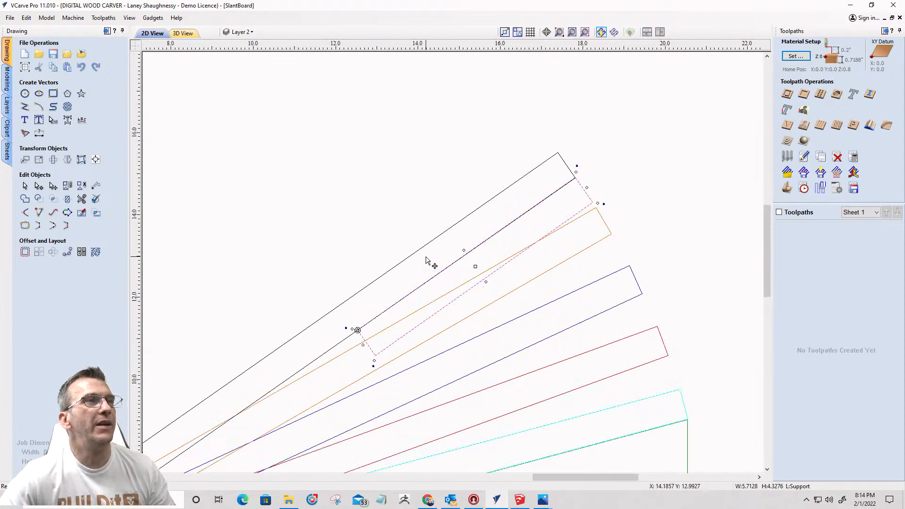
pyautogui.scroll(-2, 527, 132)
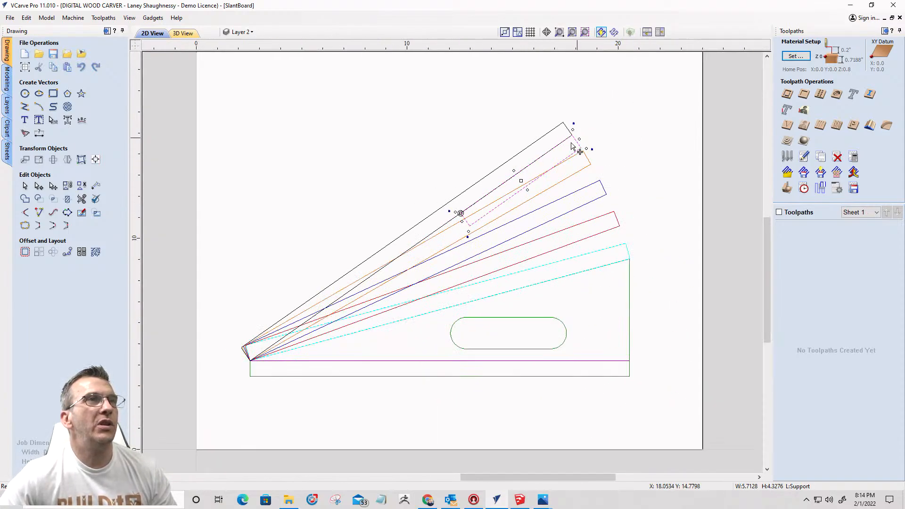
pyautogui.scroll(1, 559, 144)
pyautogui.scroll(-1, 589, 152)
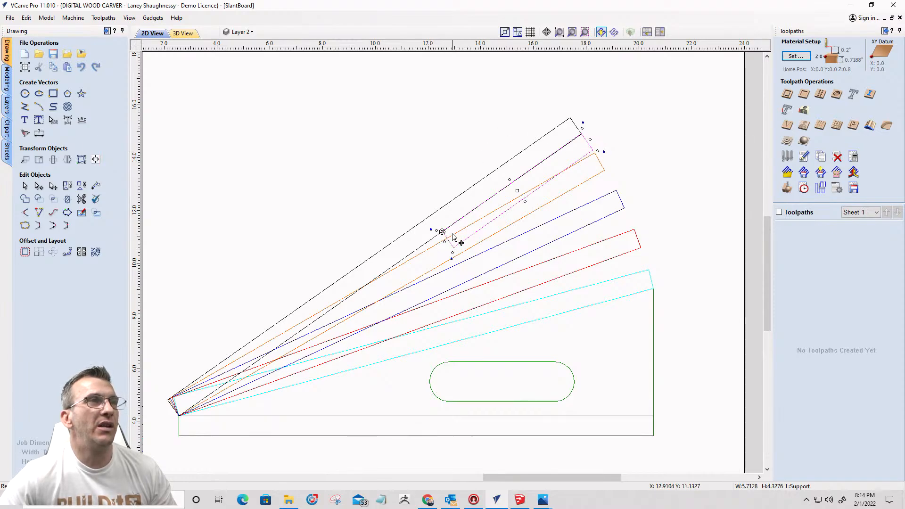
# Step: Rotate the shortened support back down square to the black board and check the gap between its lower end and the base
pyautogui.moveTo(605, 155); pyautogui.dragTo(473, 299)
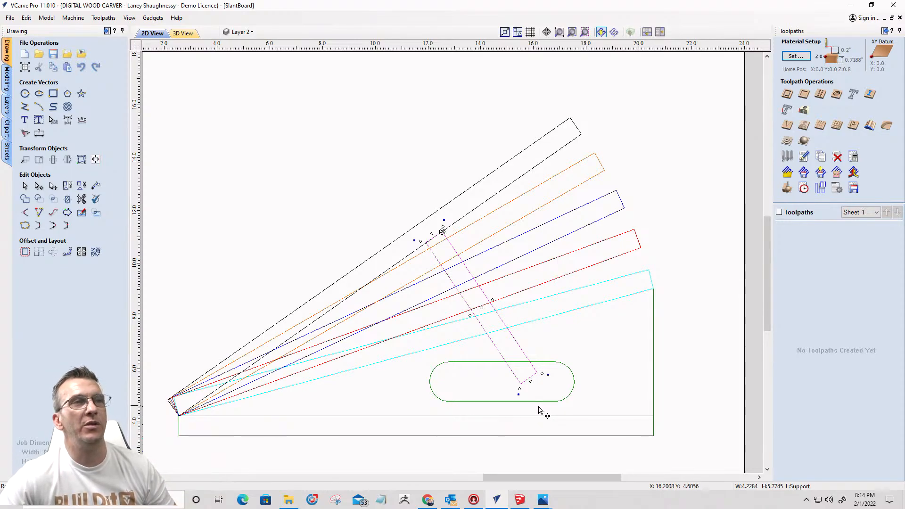
pyautogui.scroll(4, 561, 417)
pyautogui.scroll(-2, 564, 406)
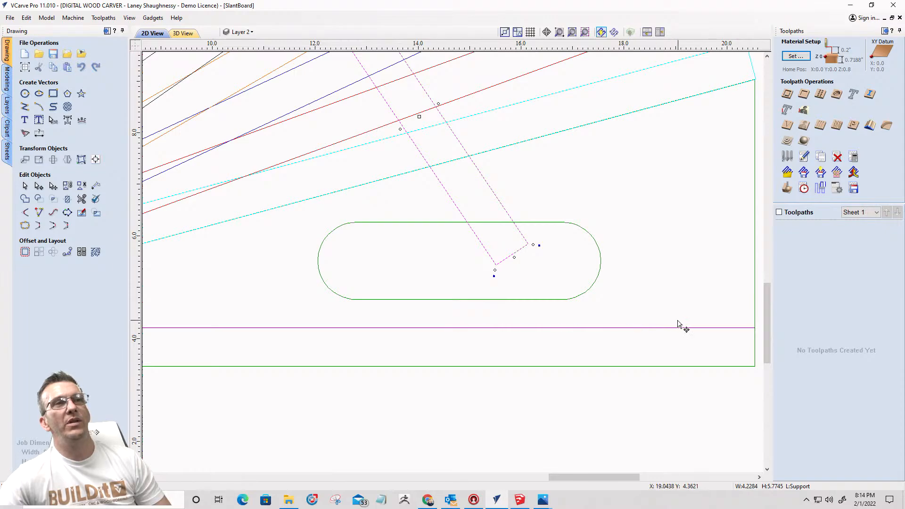
pyautogui.scroll(-4, 674, 320)
# Step: Slide the support down along the black board's lower edge and lengthen it until its lower end reaches the base's top edge
pyautogui.scroll(2, 608, 318)
pyautogui.scroll(-1, 599, 315)
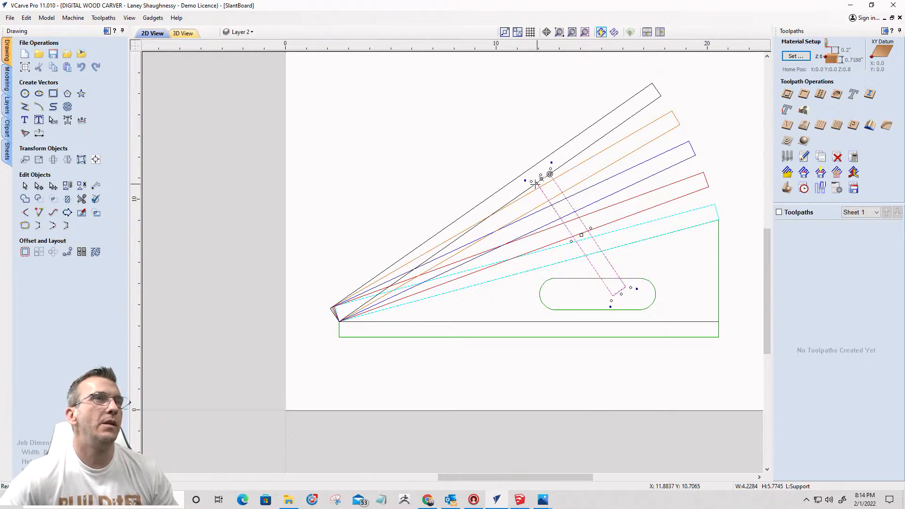
pyautogui.moveTo(537, 183); pyautogui.dragTo(520, 193)
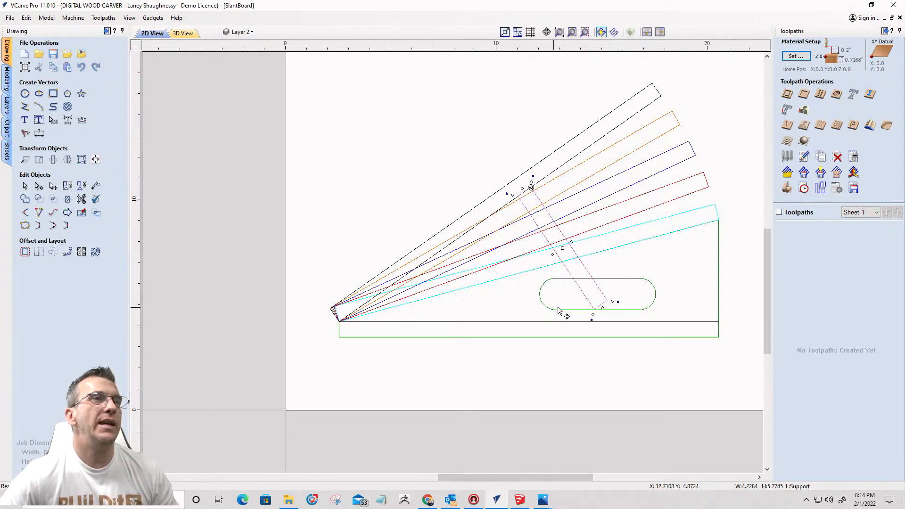
pyautogui.moveTo(602, 310); pyautogui.dragTo(618, 326)
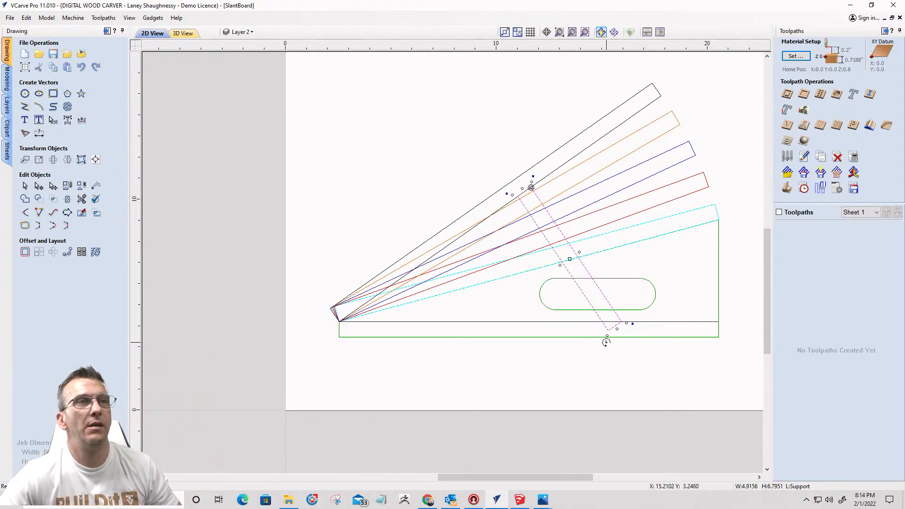
# Step: Fold the lengthened support up against the black board to check its overhang past the board's end, and undo the rotation
pyautogui.moveTo(606, 342); pyautogui.dragTo(682, 111)
pyautogui.scroll(3, 642, 74)
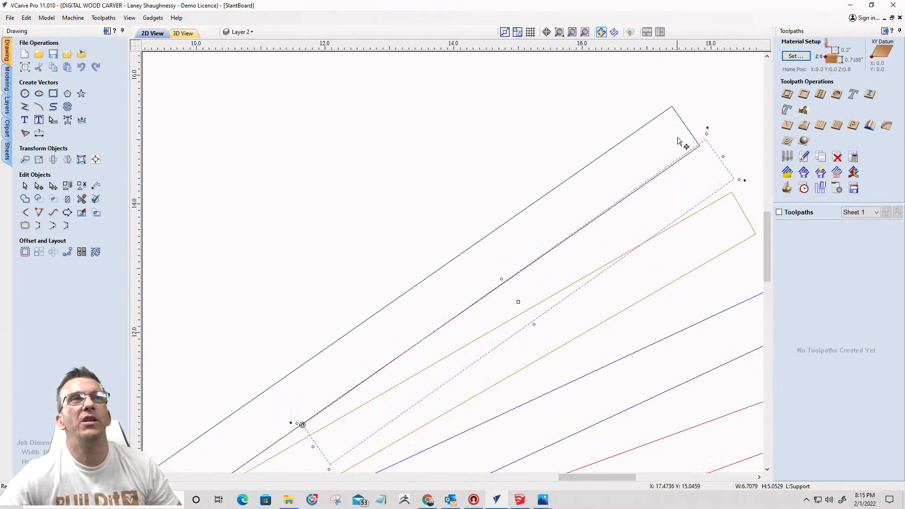
pyautogui.scroll(-2, 679, 141)
pyautogui.scroll(-1, 616, 108)
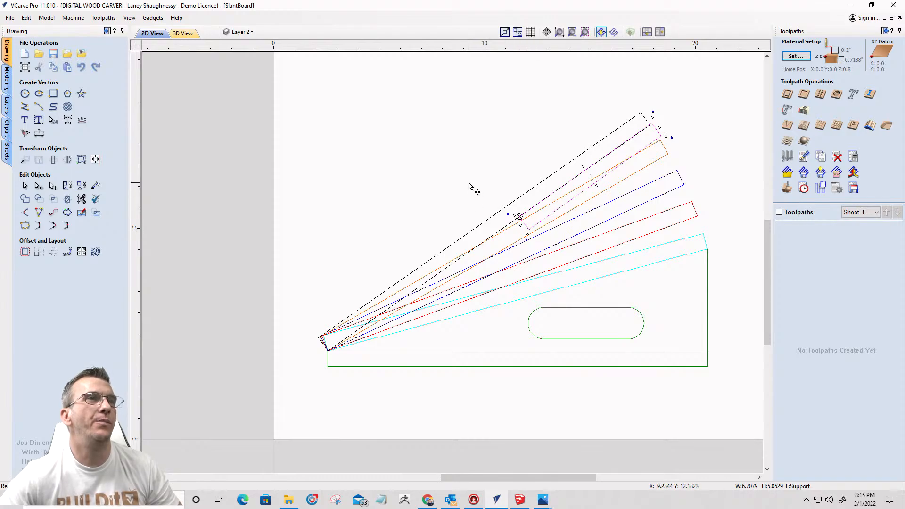
pyautogui.scroll(1, 519, 207)
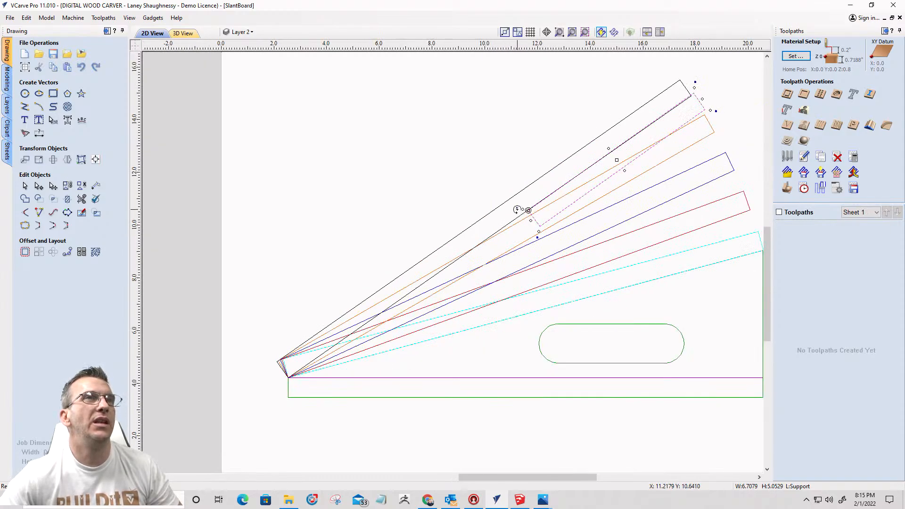
pyautogui.scroll(2, 519, 213)
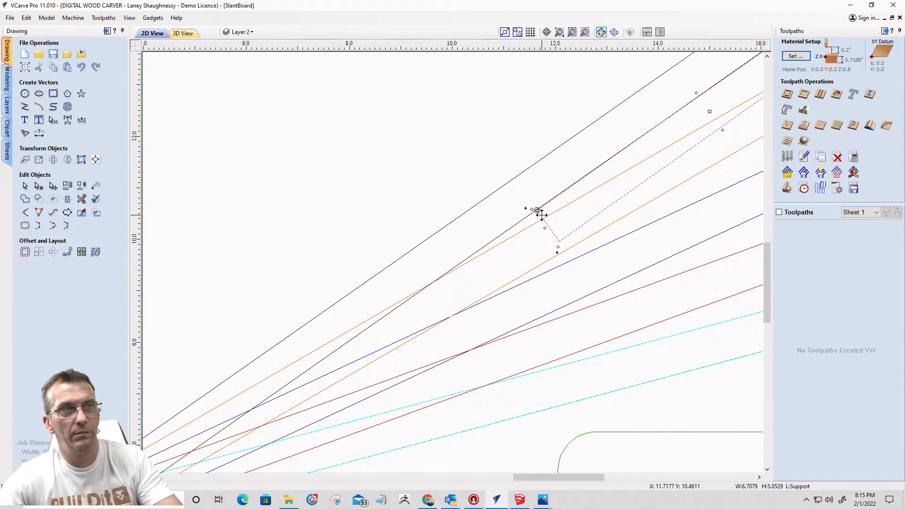
pyautogui.click(540, 212)
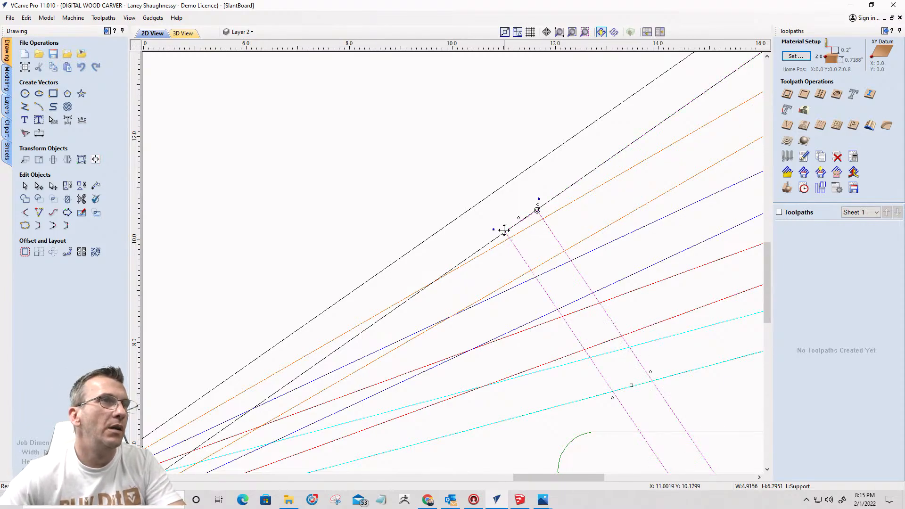
# Step: Slide the support slightly down along the black 35-degree board's lower edge and rotate it so its upper end sits flush
pyautogui.moveTo(504, 231); pyautogui.dragTo(498, 241)
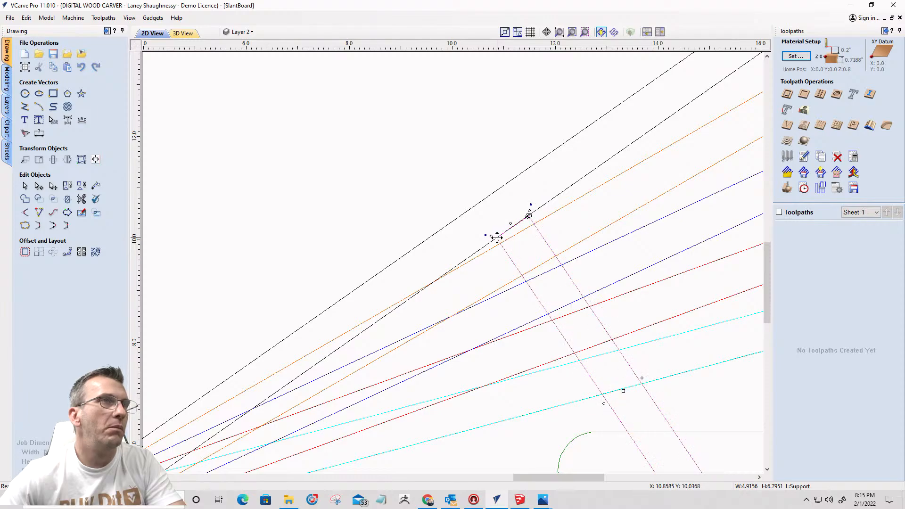
pyautogui.scroll(8, 495, 239)
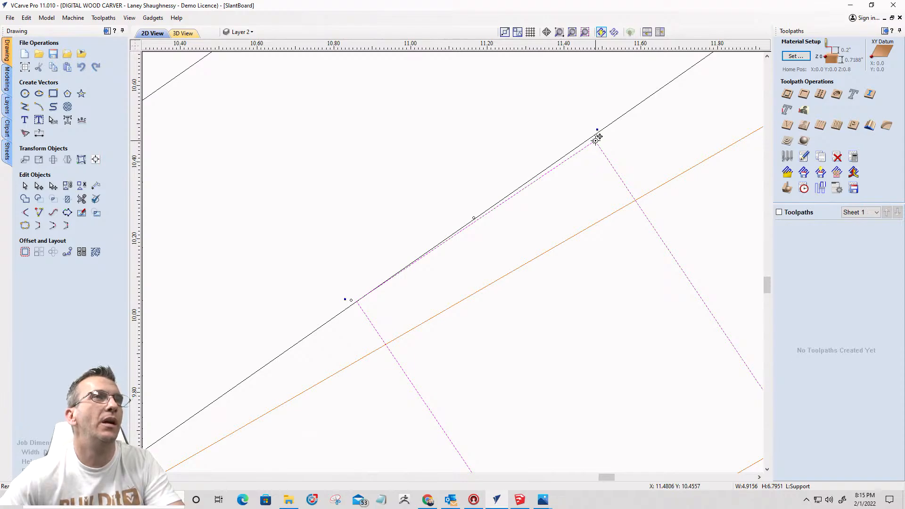
pyautogui.moveTo(359, 300); pyautogui.dragTo(356, 302)
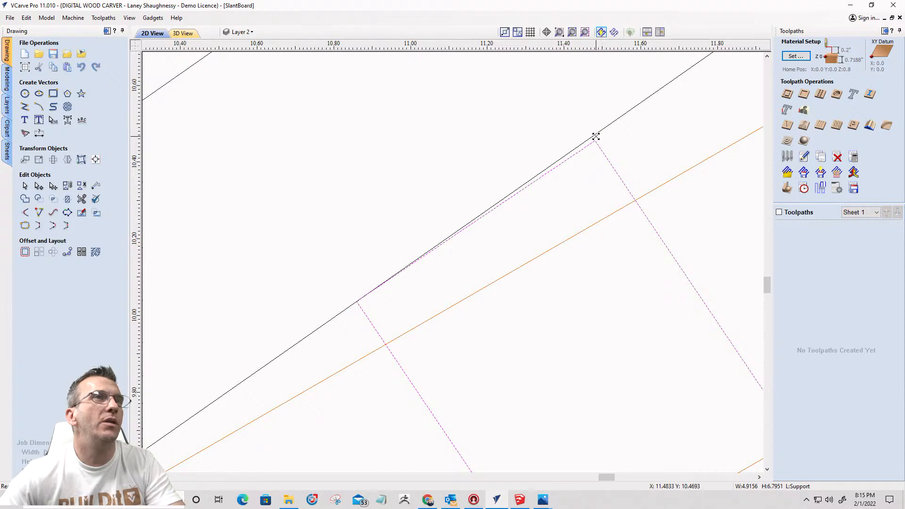
pyautogui.moveTo(596, 136); pyautogui.dragTo(594, 125)
pyautogui.scroll(-4, 595, 128)
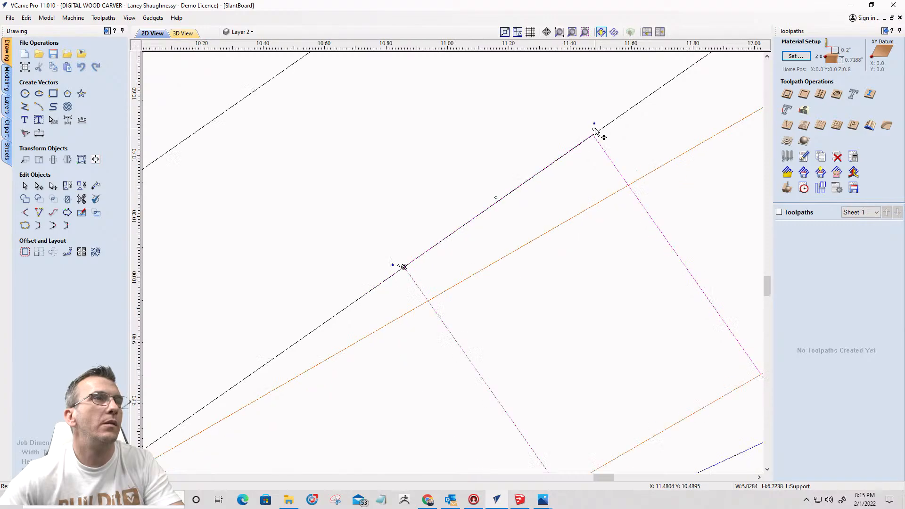
pyautogui.scroll(-2, 595, 128)
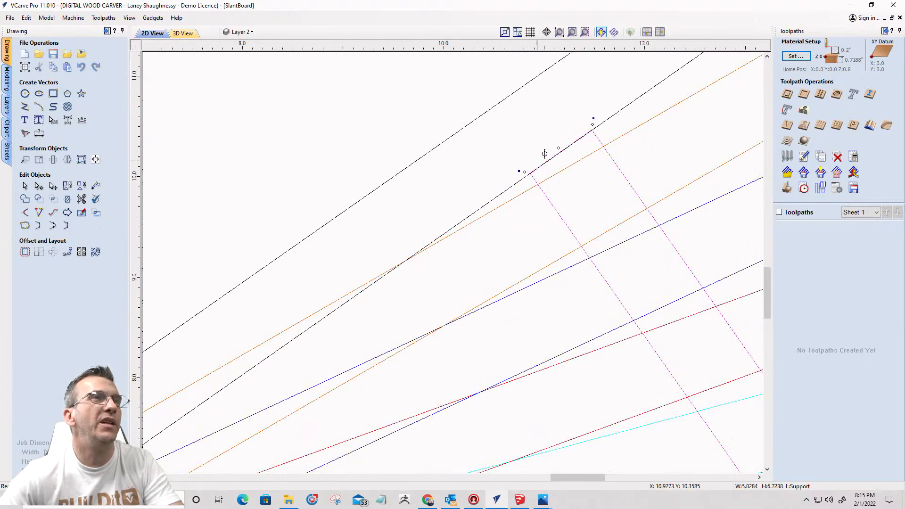
pyautogui.scroll(-4, 533, 161)
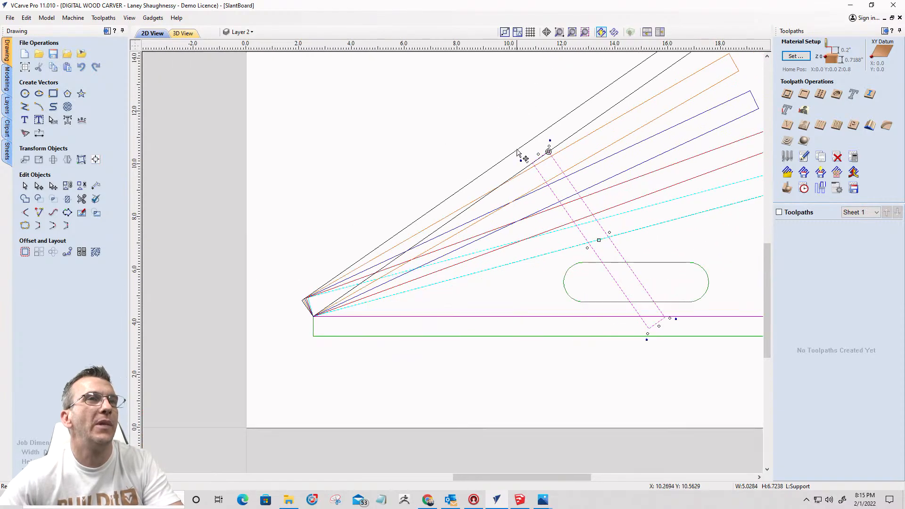
pyautogui.scroll(3, 681, 327)
pyautogui.scroll(-3, 525, 262)
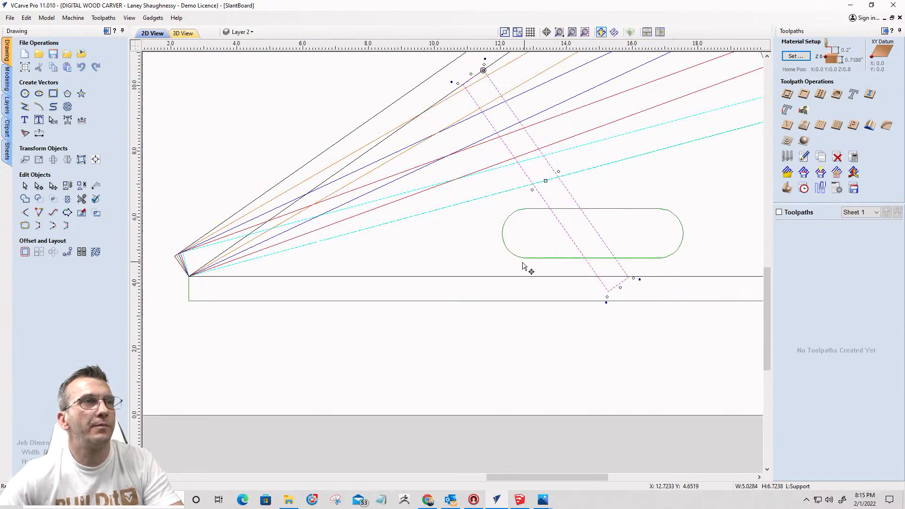
# Step: Draw a square-cornered notch rectangle about 1.05 by 0.55 inches below the base's top edge, around the support's lower end
pyautogui.scroll(4, 608, 278)
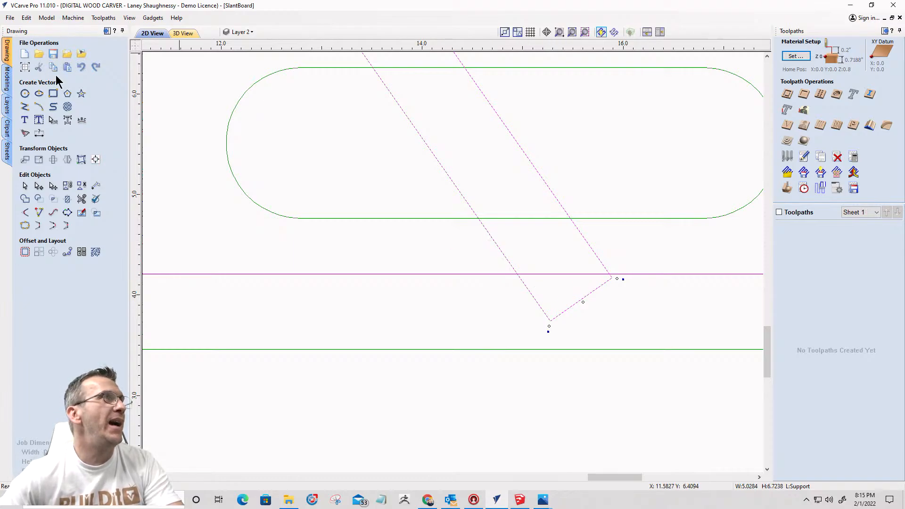
pyautogui.click(52, 94)
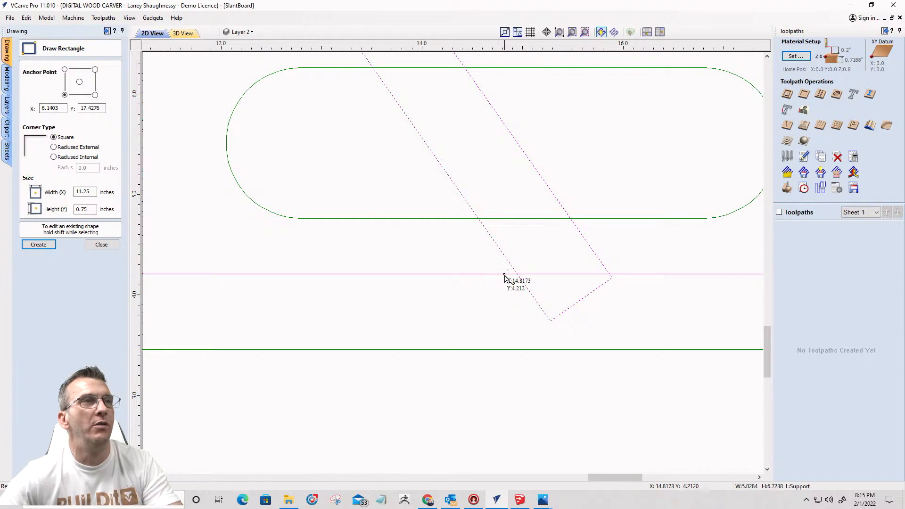
pyautogui.moveTo(505, 273); pyautogui.dragTo(610, 328)
pyautogui.scroll(-8, 518, 311)
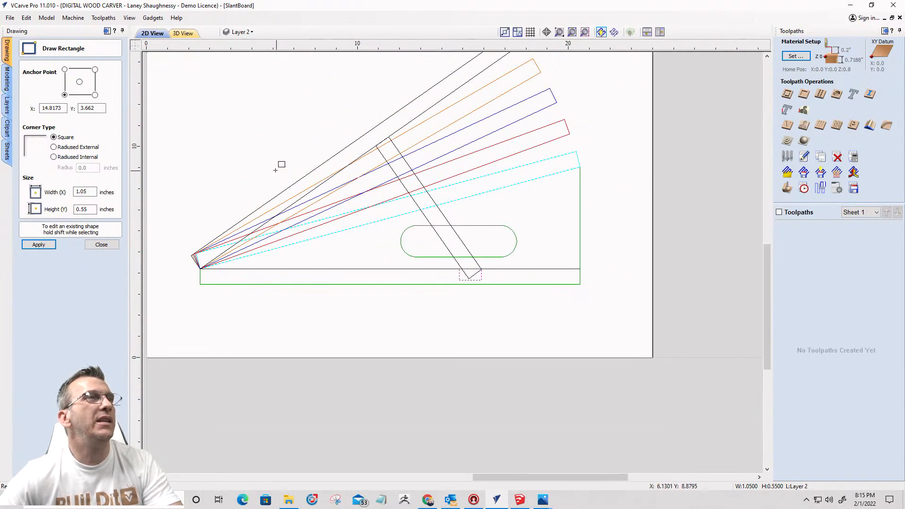
pyautogui.click(102, 244)
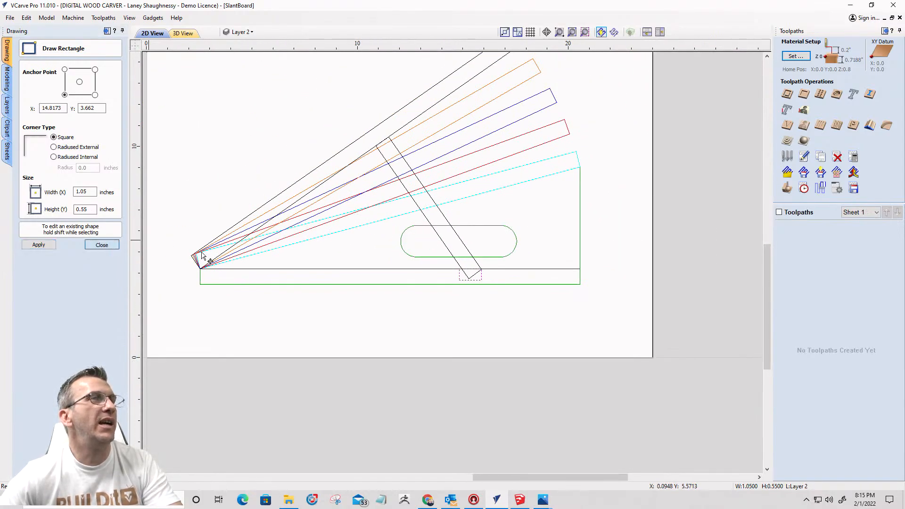
# Step: Rotate the support about its upper hinge corner until it lies flat against the black board's lower edge
pyautogui.click(425, 217)
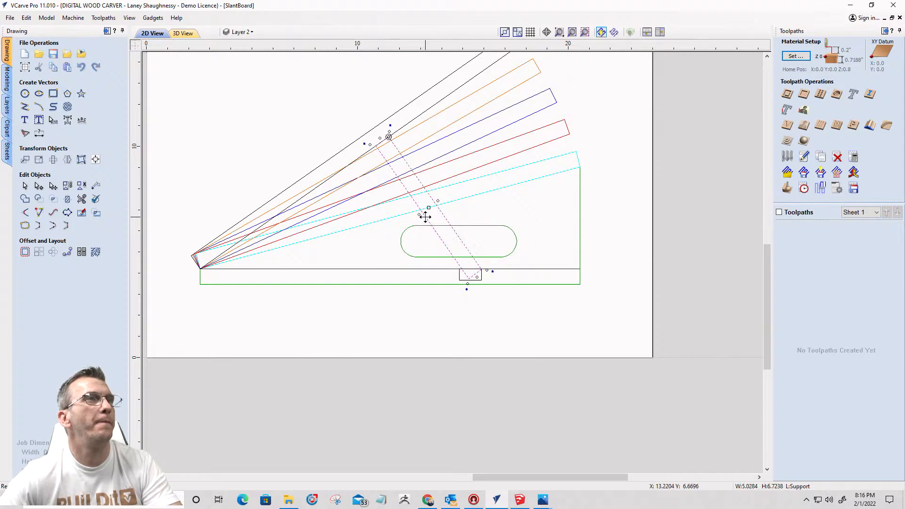
pyautogui.moveTo(494, 272); pyautogui.dragTo(547, 151)
pyautogui.scroll(-5, 561, 198)
pyautogui.scroll(4, 568, 136)
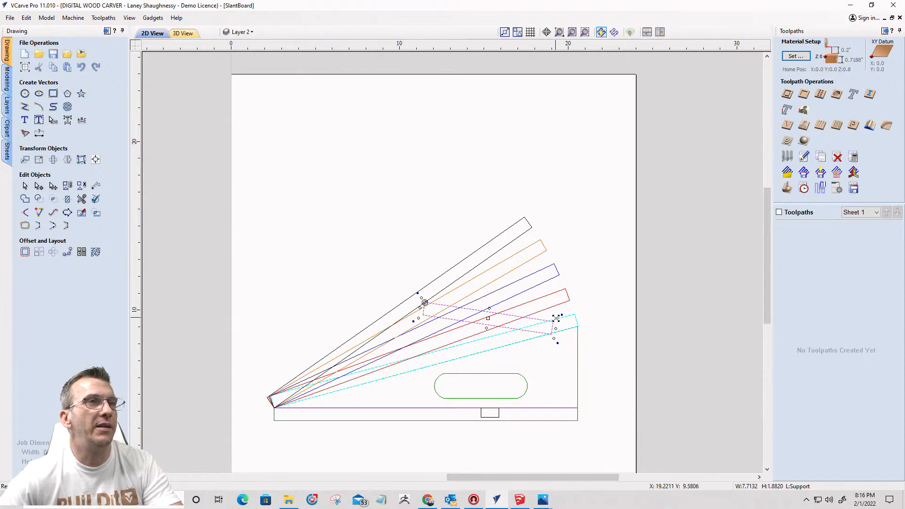
pyautogui.moveTo(562, 316); pyautogui.dragTo(531, 217)
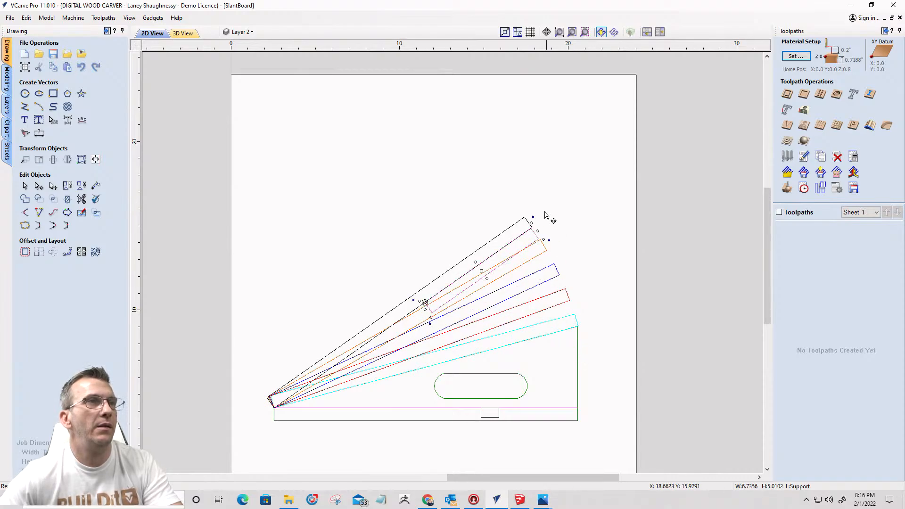
pyautogui.scroll(8, 538, 225)
pyautogui.scroll(-1, 532, 272)
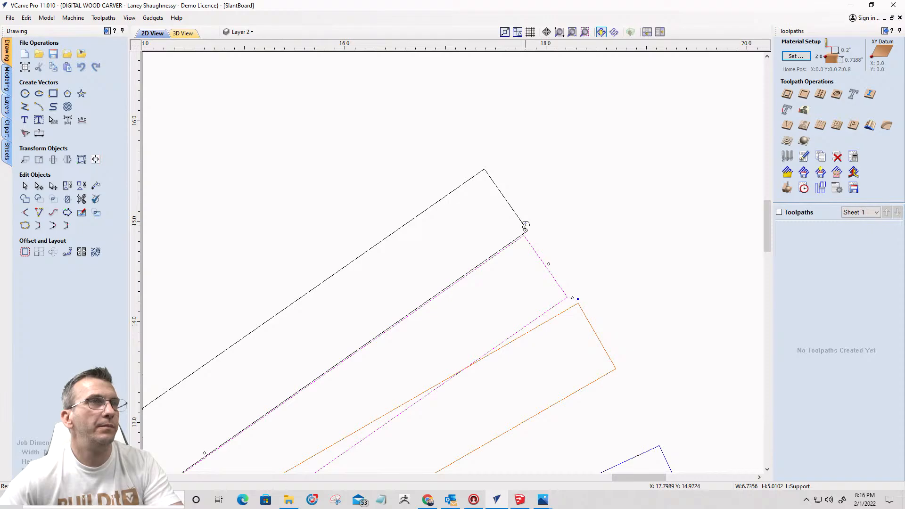
pyautogui.moveTo(526, 225); pyautogui.dragTo(524, 223)
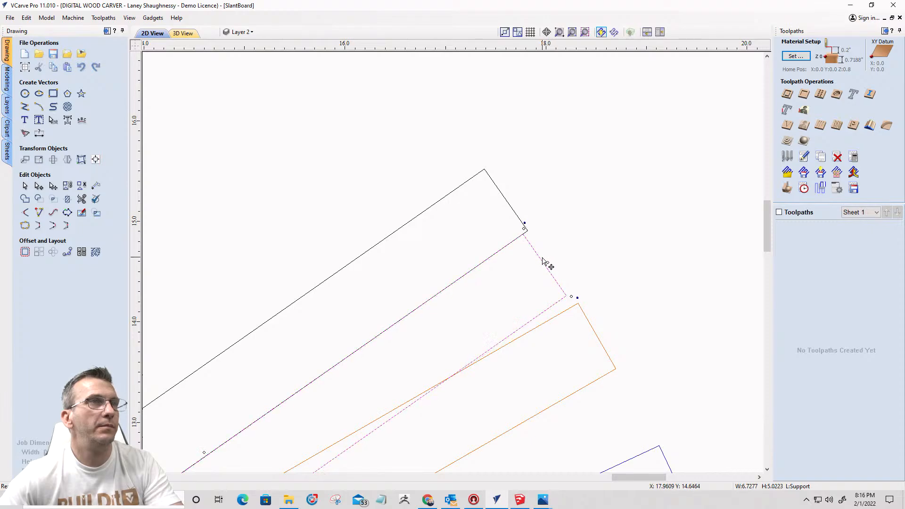
# Step: Lengthen the folded support to the black board's outer end and rotate it back down to the notch in the base
pyautogui.moveTo(547, 263); pyautogui.dragTo(549, 260)
pyautogui.scroll(-3, 602, 216)
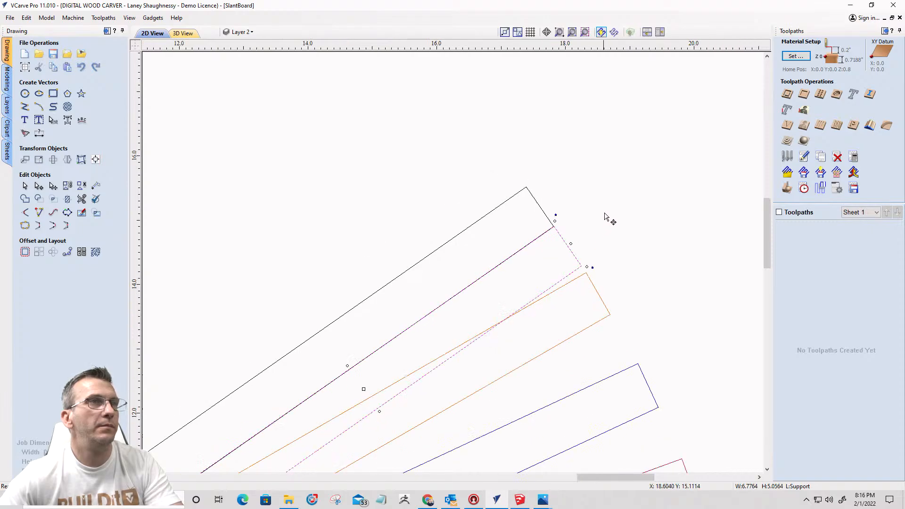
pyautogui.scroll(-3, 622, 255)
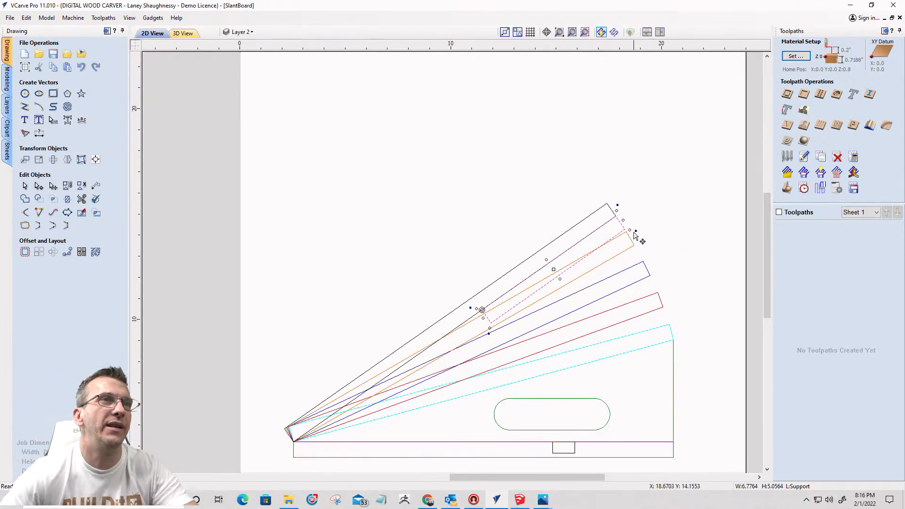
pyautogui.moveTo(635, 231)
pyautogui.mouseDown()
pyautogui.moveTo(622, 427)
pyautogui.moveTo(567, 471)
pyautogui.mouseUp()
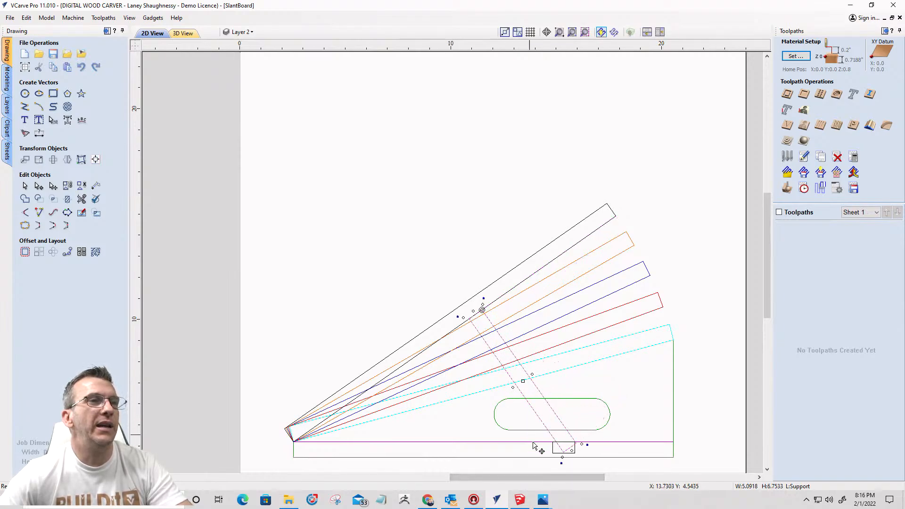
pyautogui.scroll(5, 567, 451)
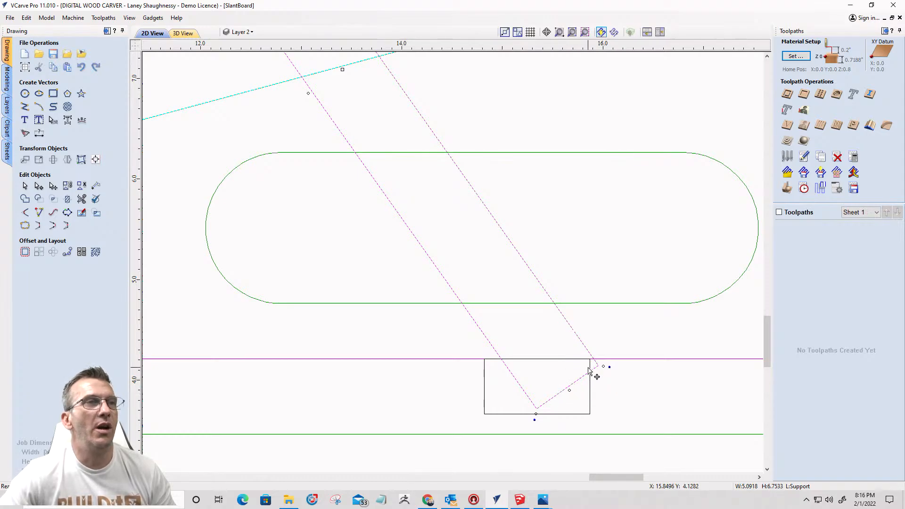
# Step: Draw a vertical line about 0.825 inches long from the support's lower end edge up to its outer long edge
pyautogui.click(22, 109)
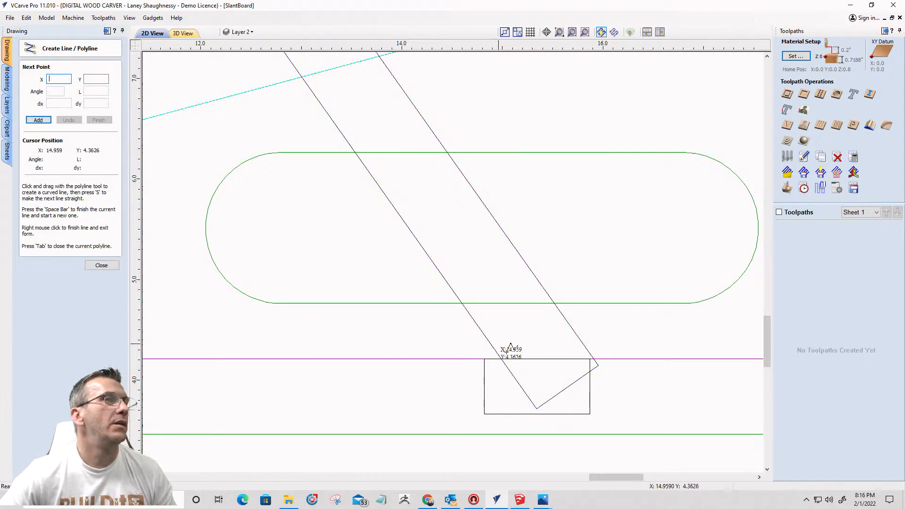
pyautogui.click(558, 395)
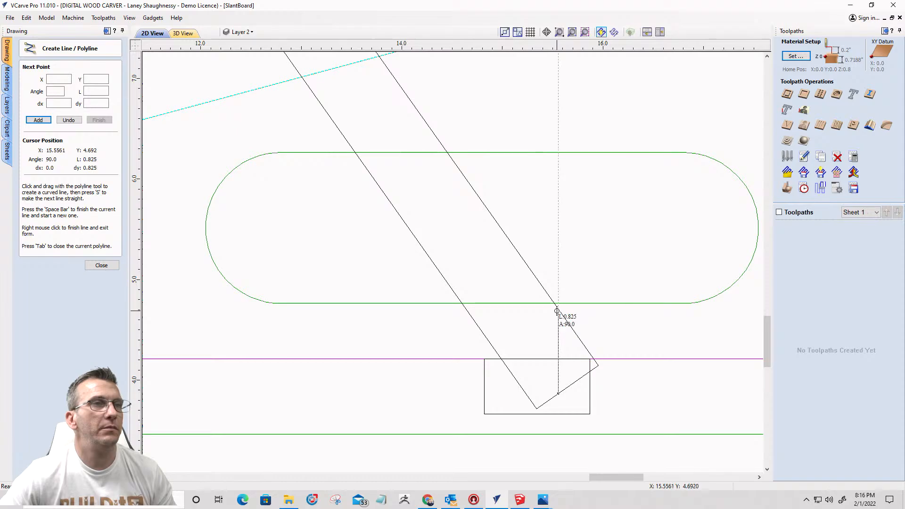
pyautogui.click(558, 311)
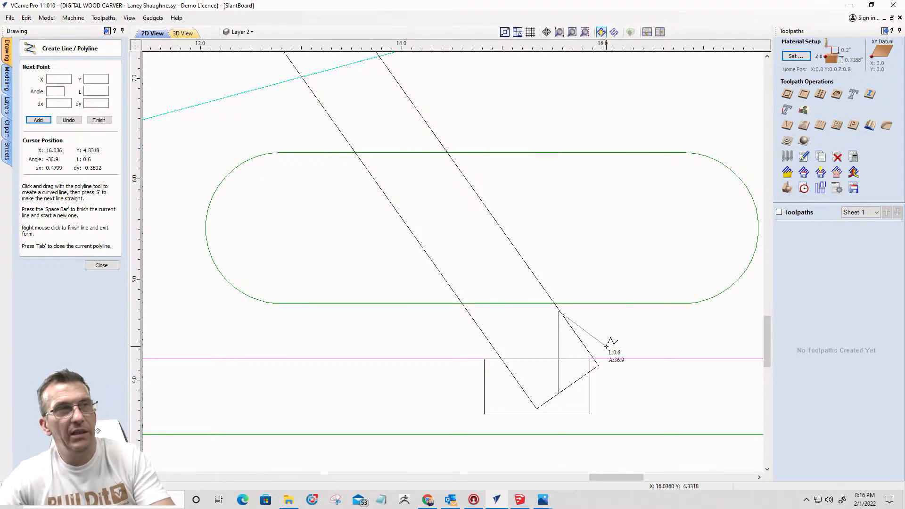
pyautogui.click(101, 266)
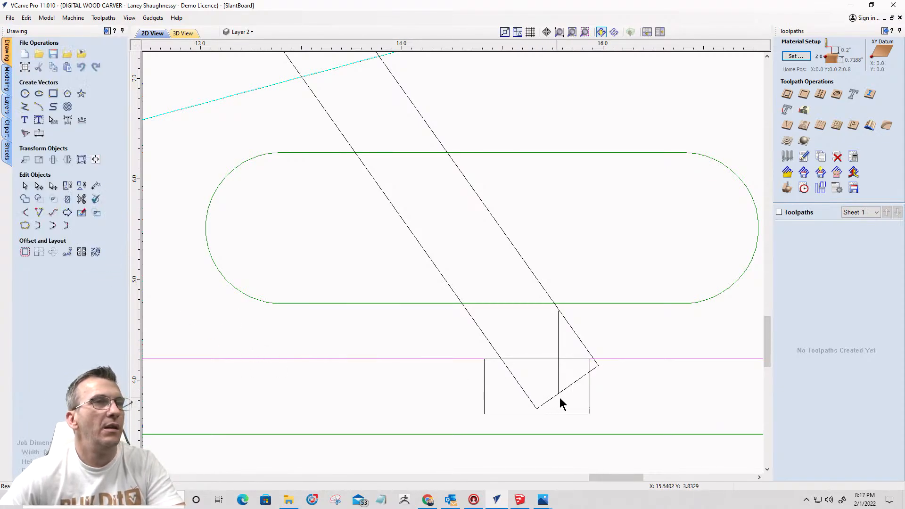
# Step: Extend the vertical line past the support's edge to about 0.871 inches and trim off the support's outer corner and excess line
pyautogui.scroll(2, 561, 399)
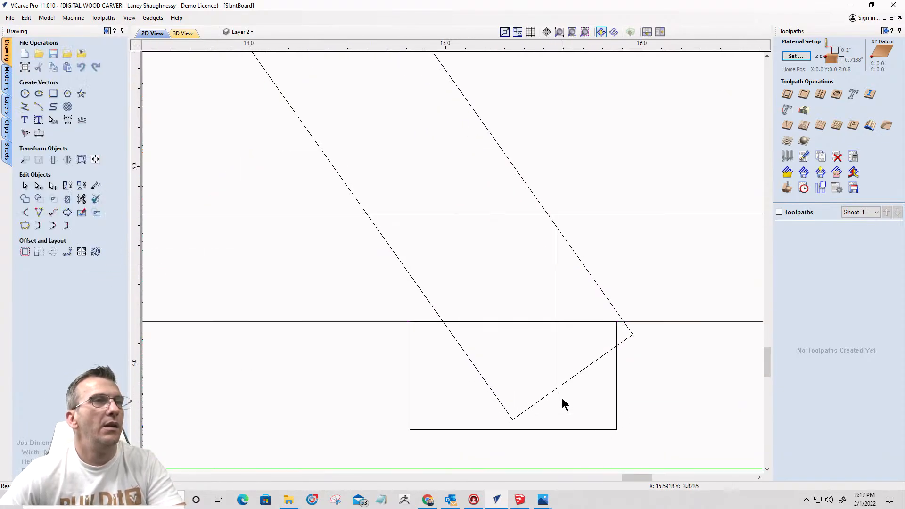
pyautogui.click(555, 236)
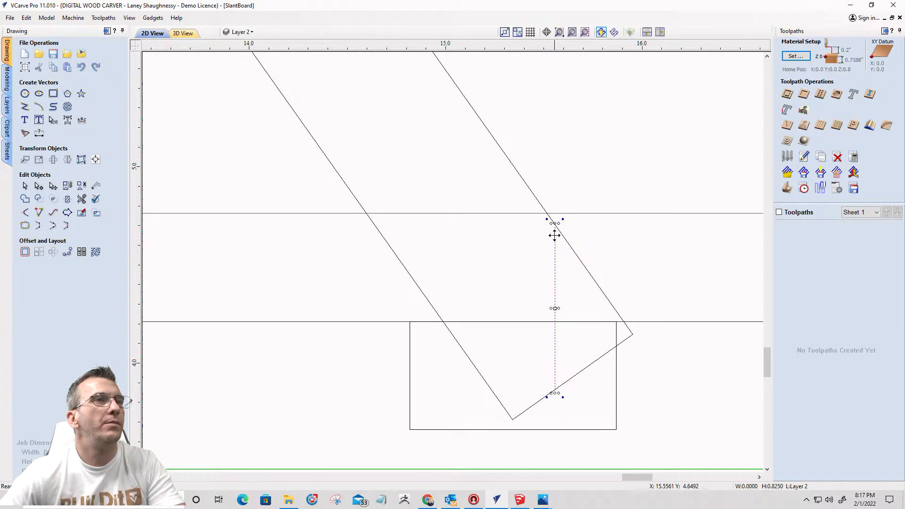
pyautogui.click(555, 221)
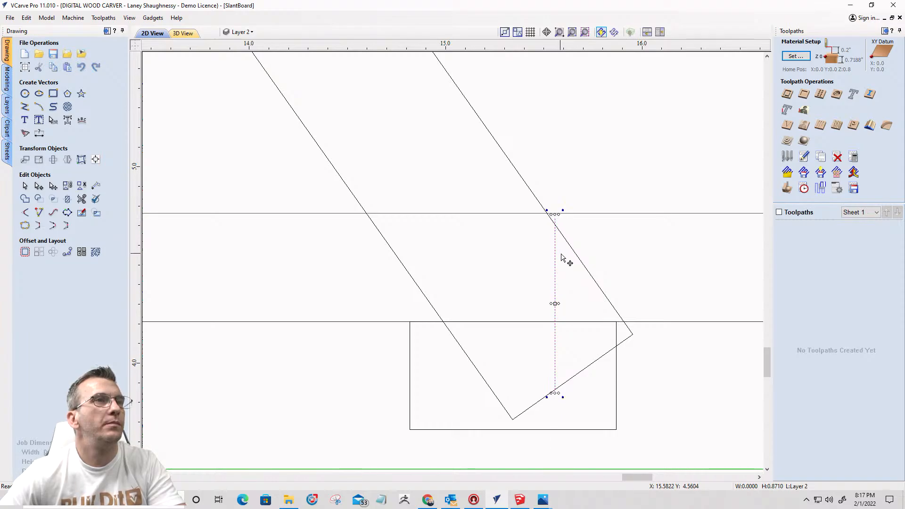
pyautogui.click(81, 200)
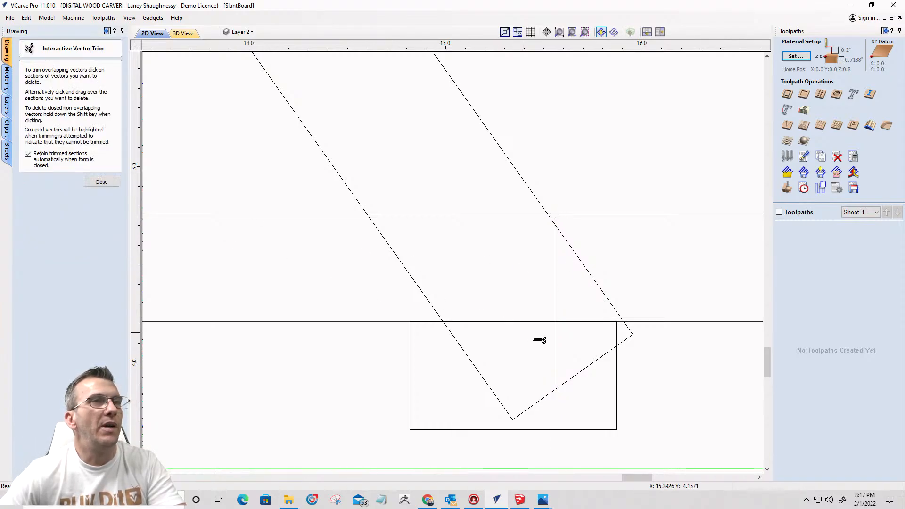
pyautogui.click(587, 269)
pyautogui.scroll(3, 568, 218)
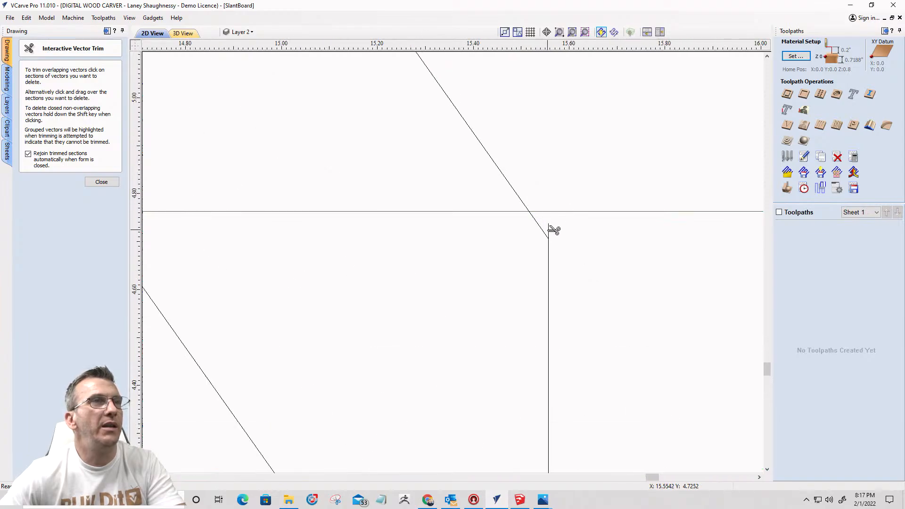
pyautogui.scroll(-3, 631, 237)
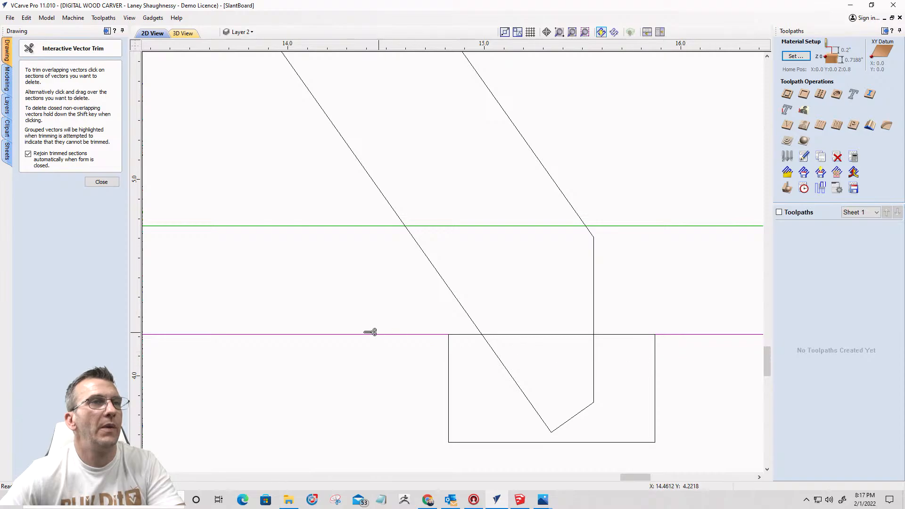
pyautogui.click(102, 182)
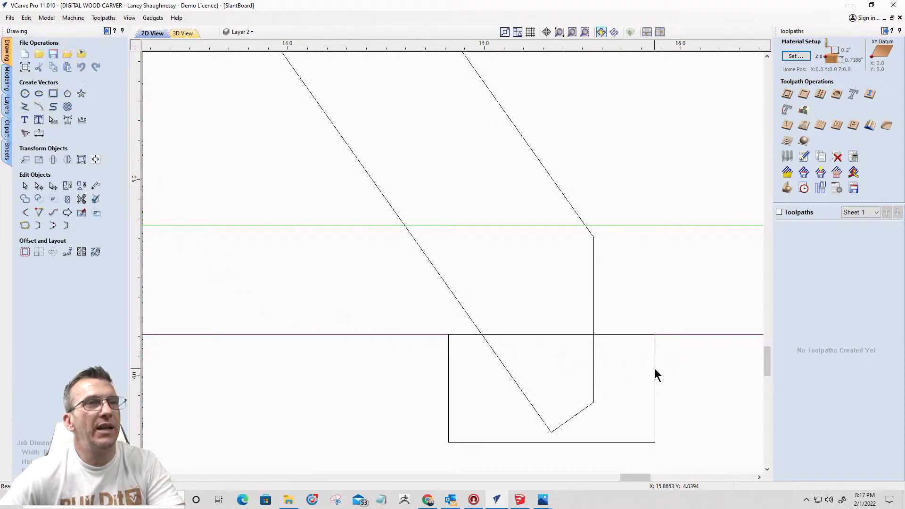
# Step: Align the notch rectangle's side with the support's vertical cut and reduce its height to about 0.498 inches, level with the support's tip
pyautogui.click(655, 372)
pyautogui.moveTo(660, 332); pyautogui.dragTo(600, 331)
pyautogui.scroll(-3, 600, 331)
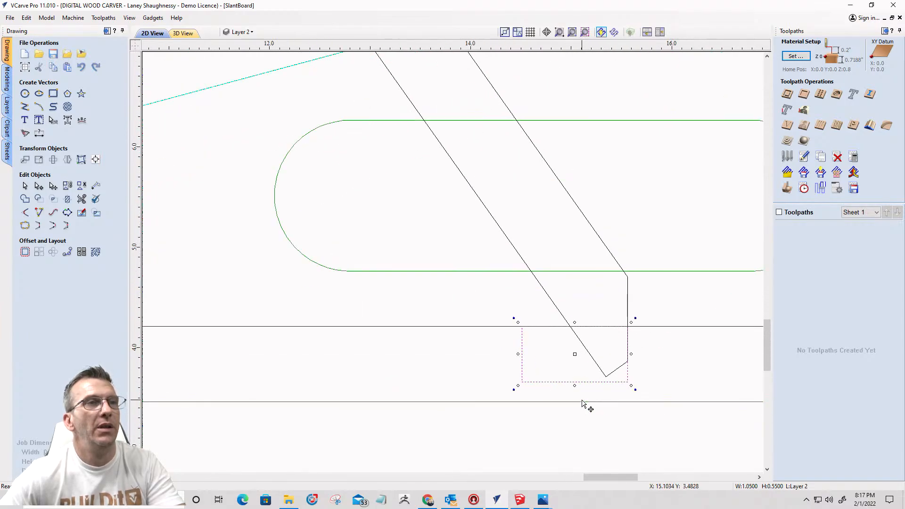
pyautogui.scroll(2, 618, 390)
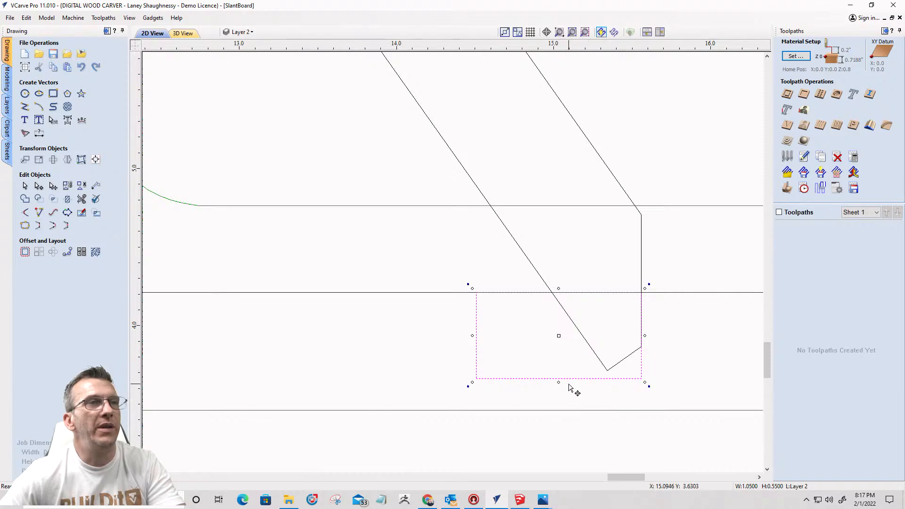
pyautogui.moveTo(557, 382); pyautogui.dragTo(606, 371)
pyautogui.scroll(-5, 515, 301)
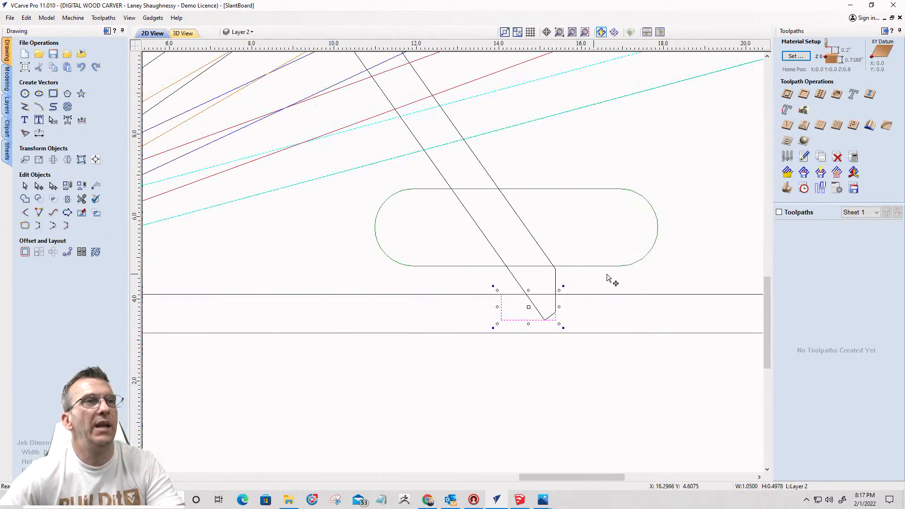
pyautogui.scroll(-1, 655, 322)
pyautogui.scroll(3, 575, 304)
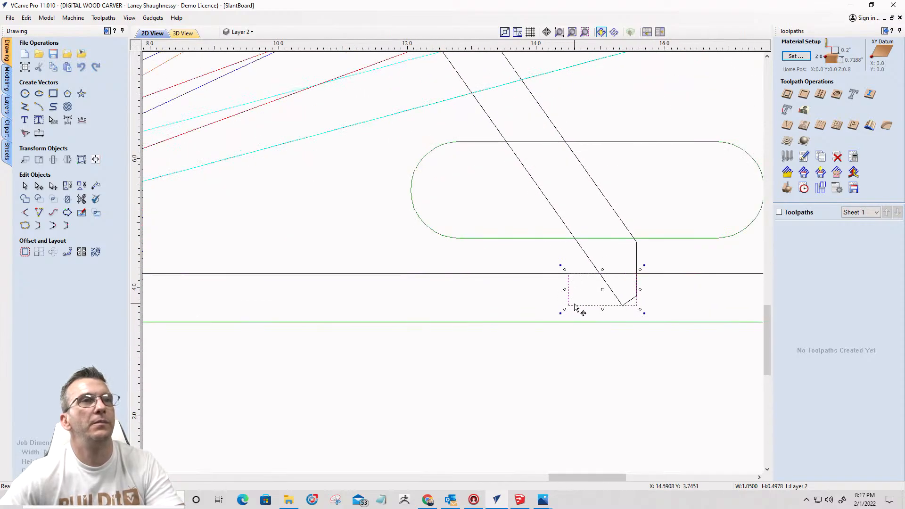
# Step: Narrow the base notch rectangle to about 0.738 inches wide, keeping its outer side aligned with the support's vertical cut
pyautogui.moveTo(565, 290); pyautogui.dragTo(586, 290)
pyautogui.scroll(-3, 632, 309)
pyautogui.scroll(6, 631, 309)
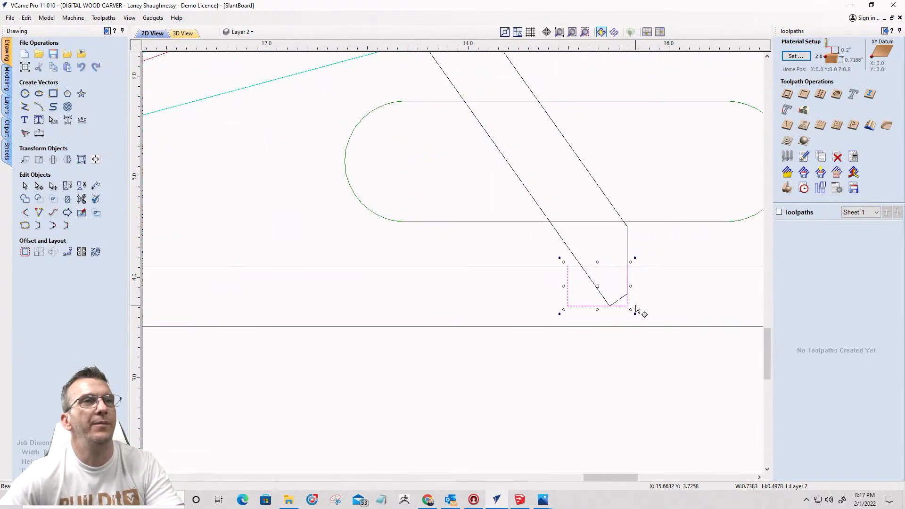
# Step: Examine how the support's foot sits in the base notch and how the support meets the angled boards above
pyautogui.scroll(-4, 602, 262)
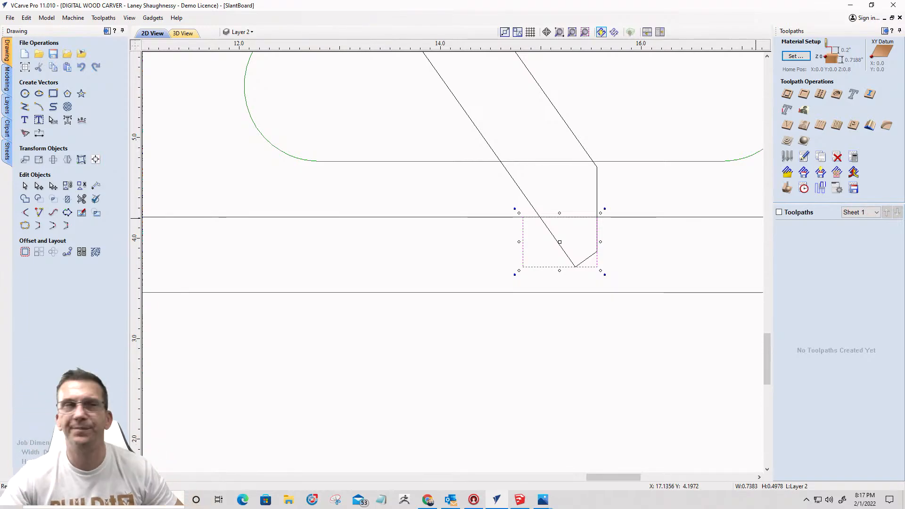
pyautogui.scroll(-4, 547, 248)
pyautogui.scroll(-2, 499, 212)
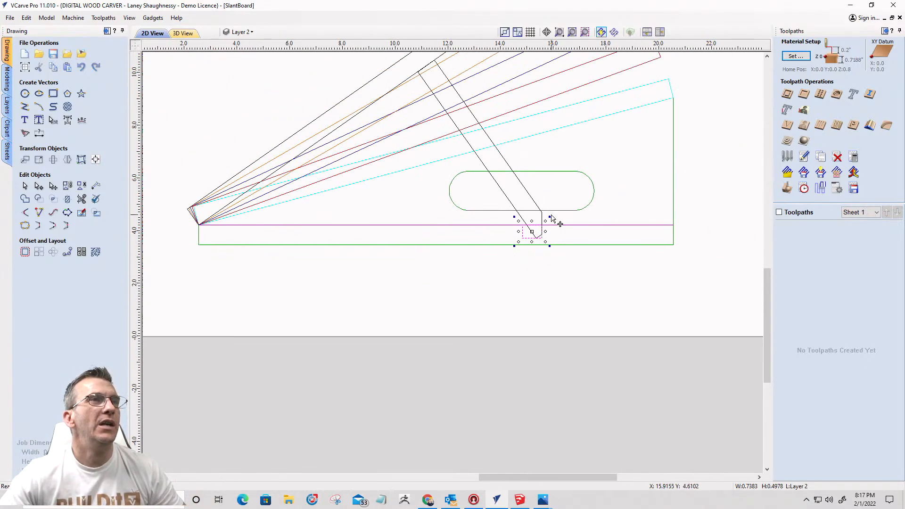
pyautogui.scroll(4, 552, 224)
pyautogui.scroll(2, 542, 268)
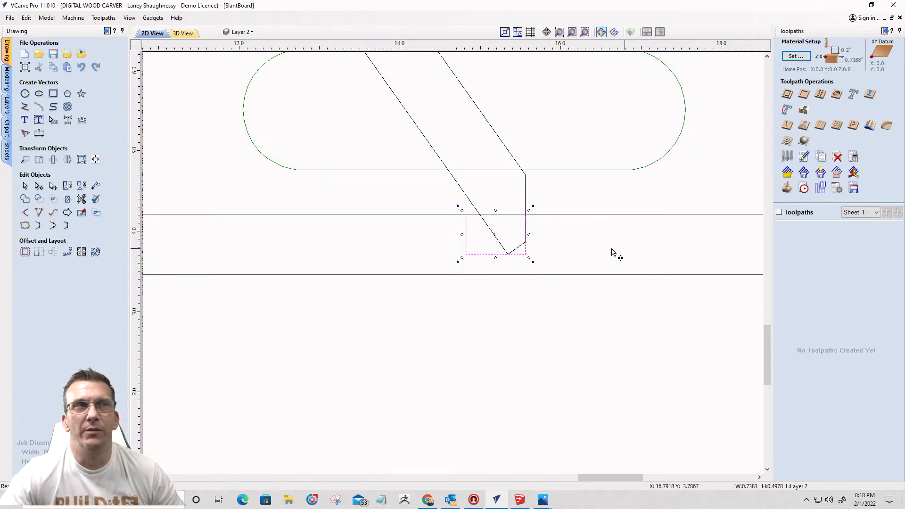
pyautogui.scroll(-3, 491, 250)
pyautogui.scroll(-1, 477, 252)
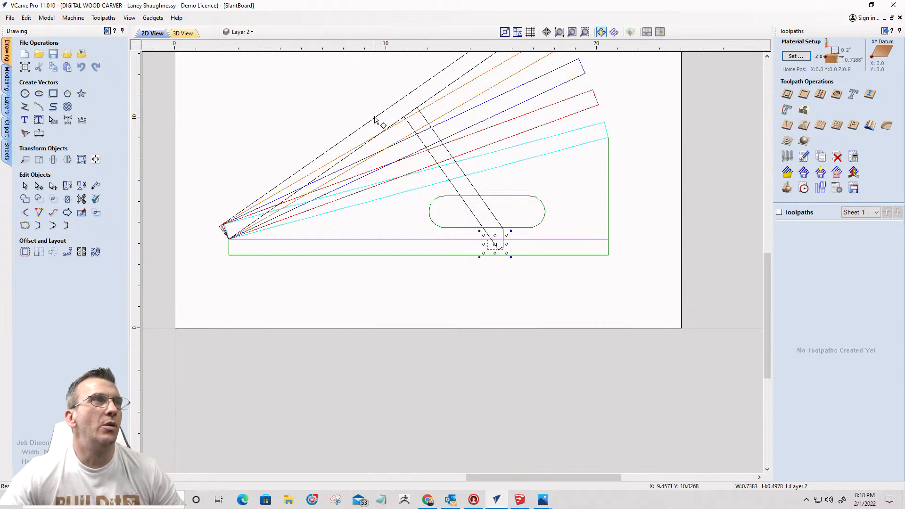
pyautogui.scroll(1, 384, 115)
pyautogui.scroll(1, 384, 115)
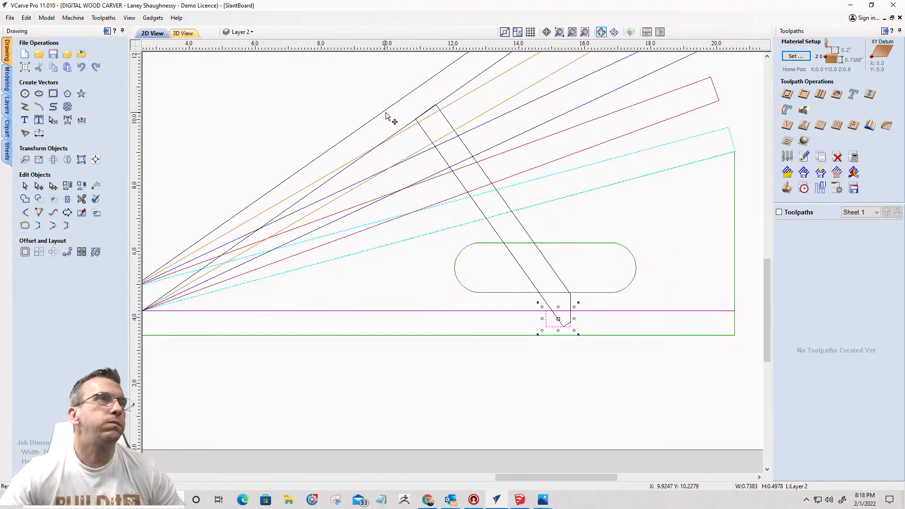
pyautogui.scroll(-3, 404, 118)
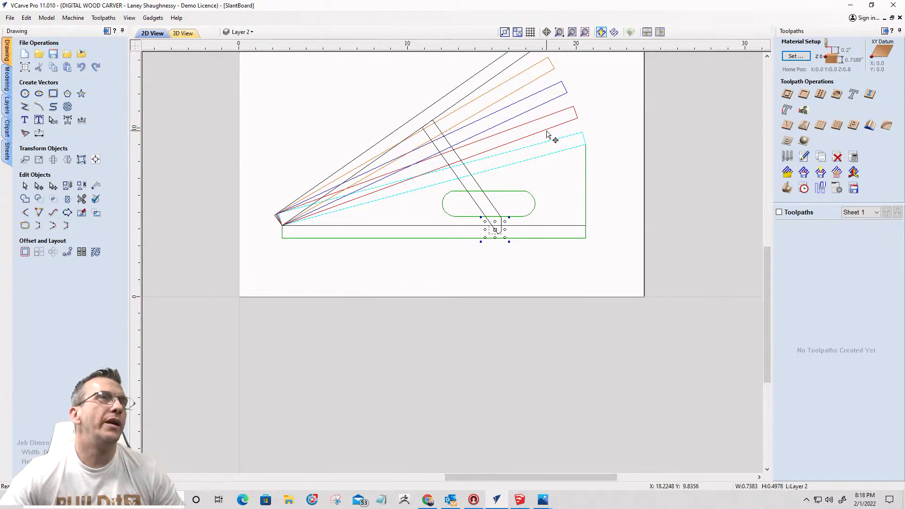
# Step: Hide the 15, 20, 25 and 30 layers so only the black board, support, side and base are shown
pyautogui.moveTo(548, 130); pyautogui.dragTo(490, 95)
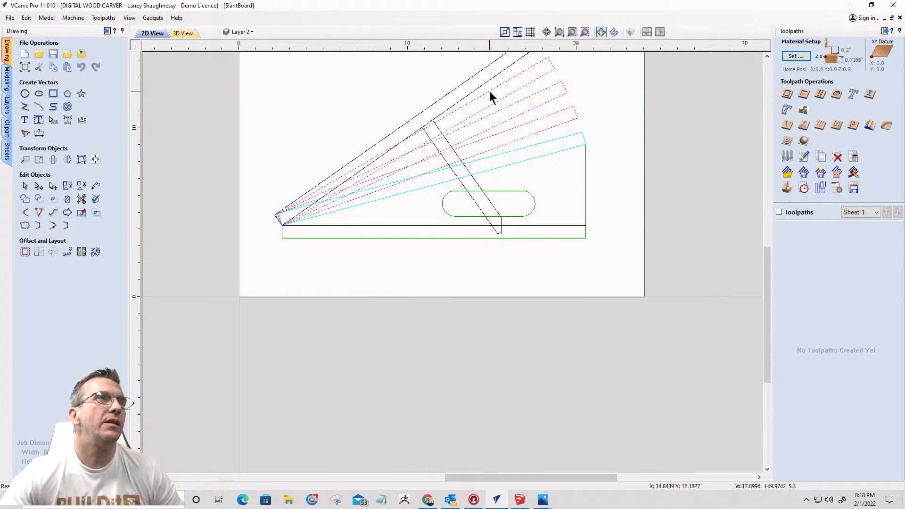
pyautogui.click(252, 32)
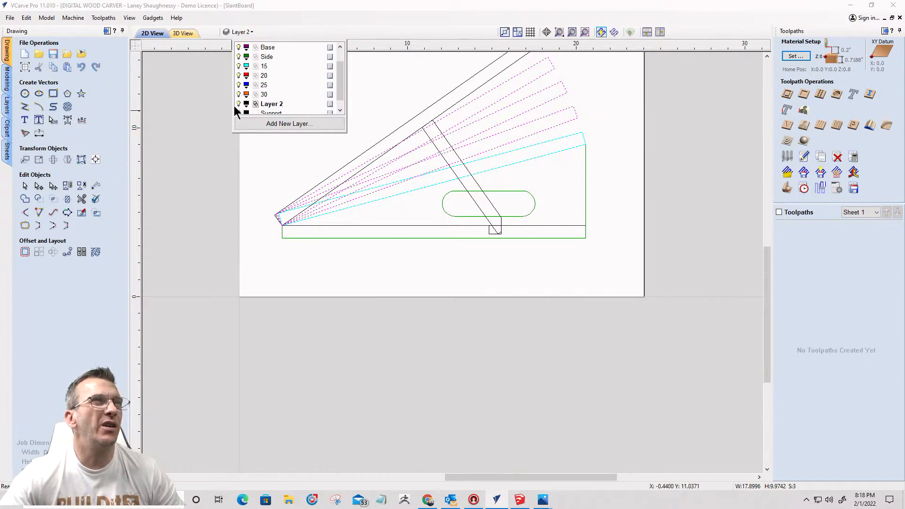
pyautogui.click(239, 76)
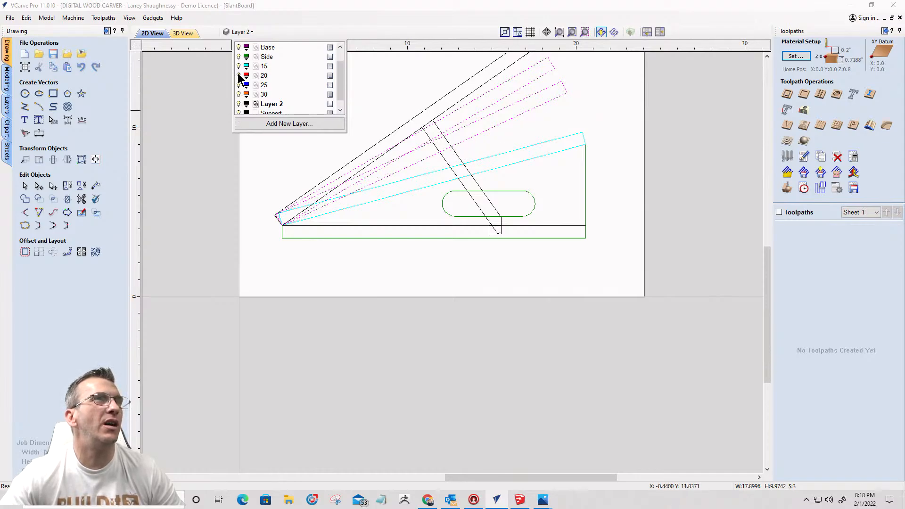
pyautogui.click(239, 84)
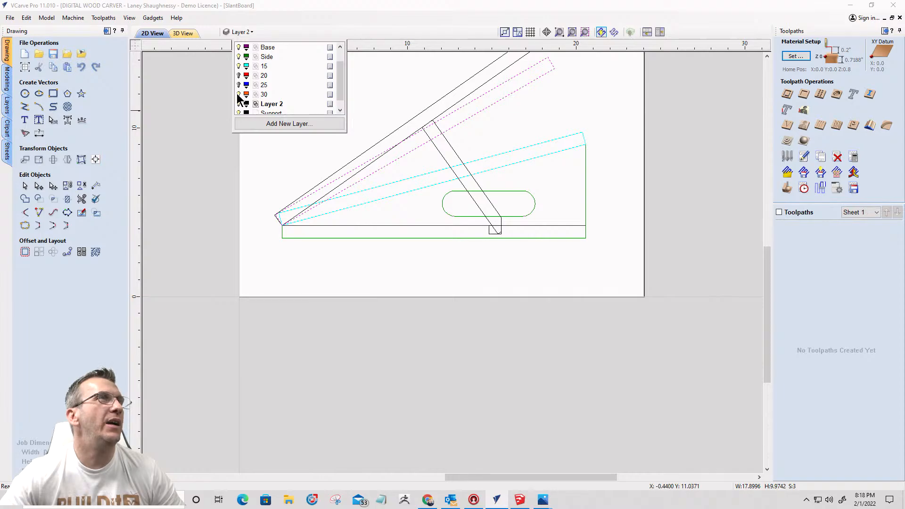
pyautogui.click(239, 94)
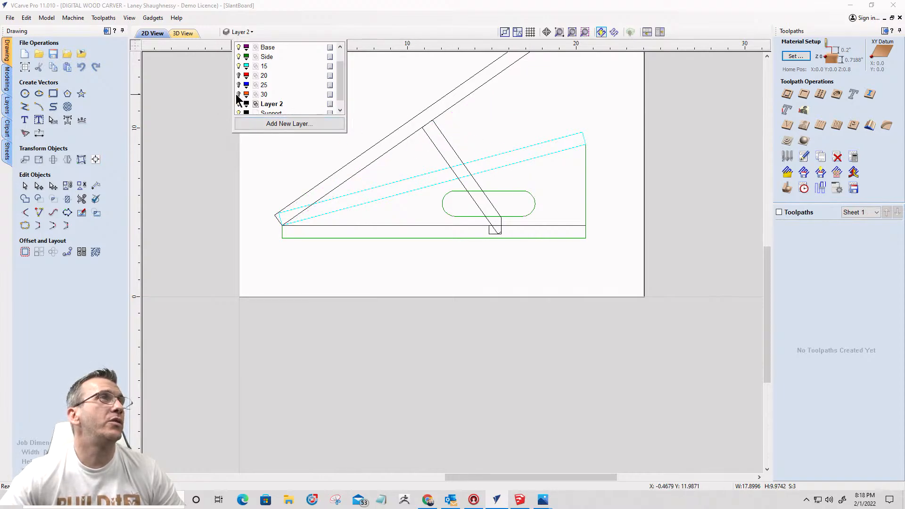
pyautogui.click(238, 76)
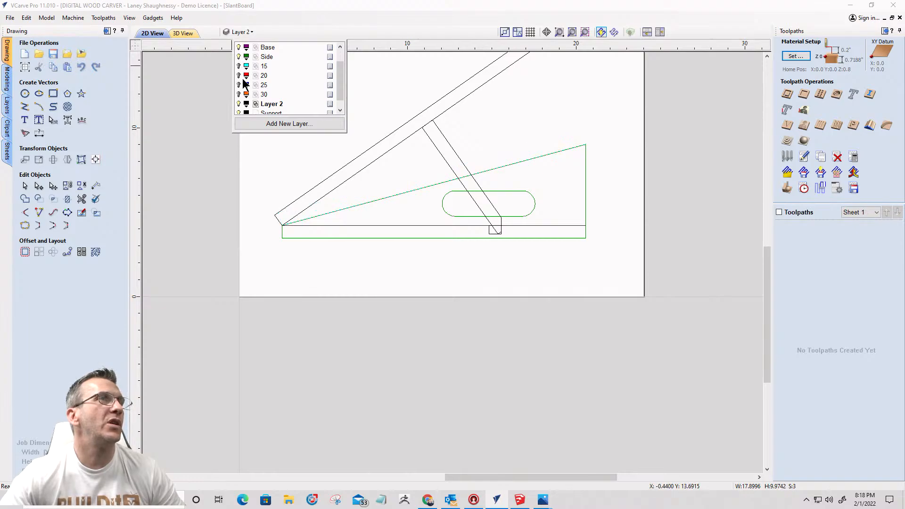
pyautogui.scroll(-2, 477, 193)
pyautogui.scroll(2, 489, 85)
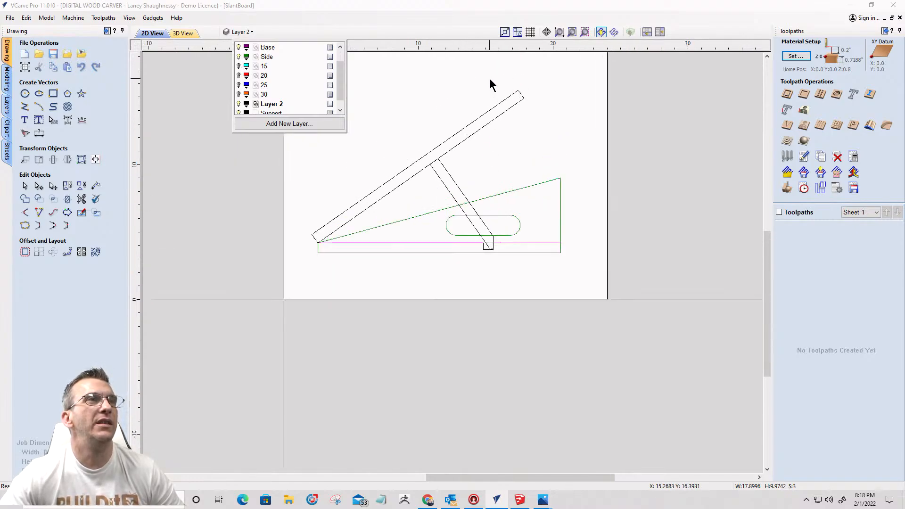
pyautogui.click(307, 262)
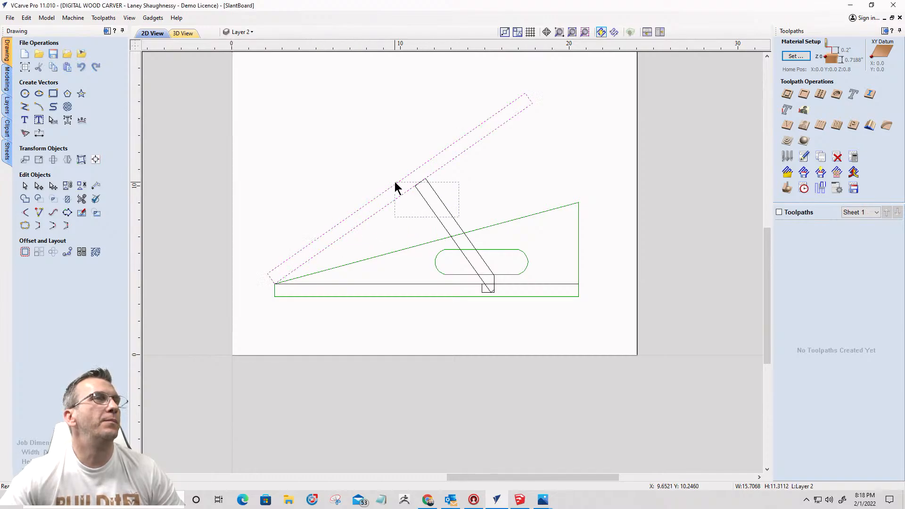
pyautogui.moveTo(395, 183); pyautogui.dragTo(371, 221)
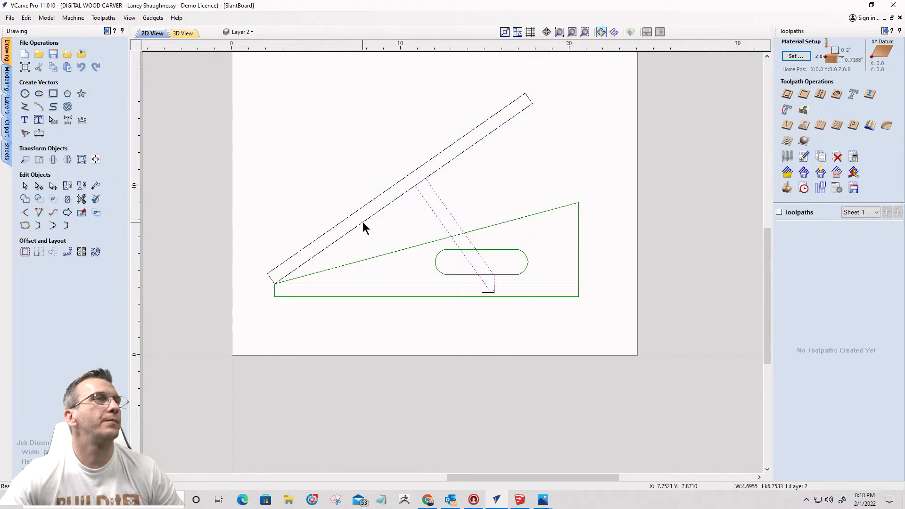
pyautogui.click(363, 223)
pyautogui.click(363, 223)
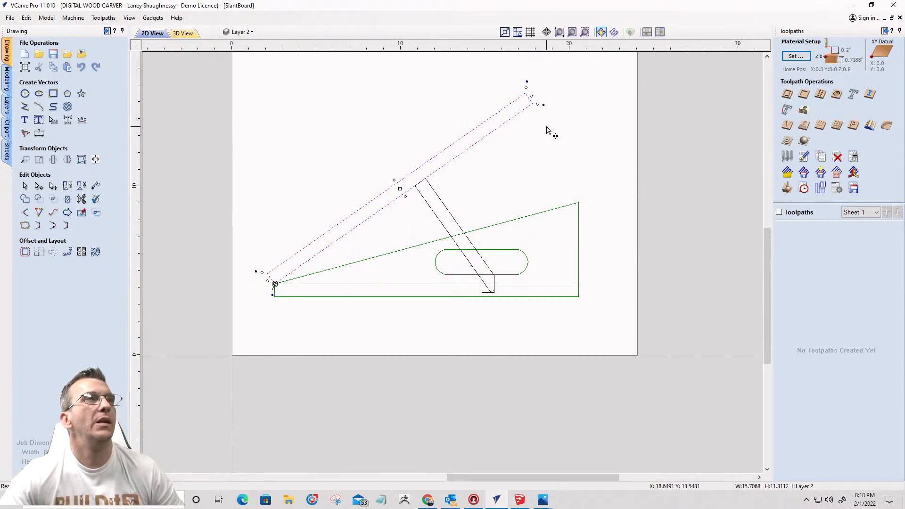
pyautogui.click(460, 225)
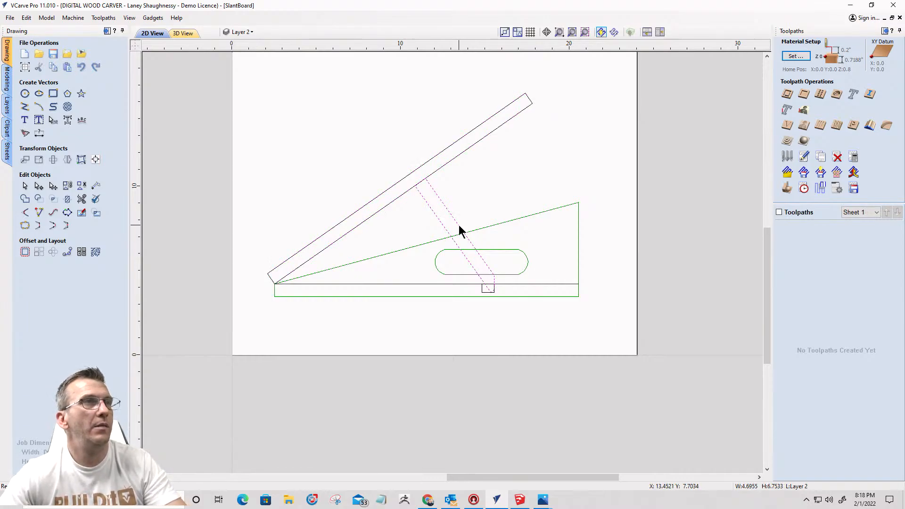
pyautogui.click(398, 199)
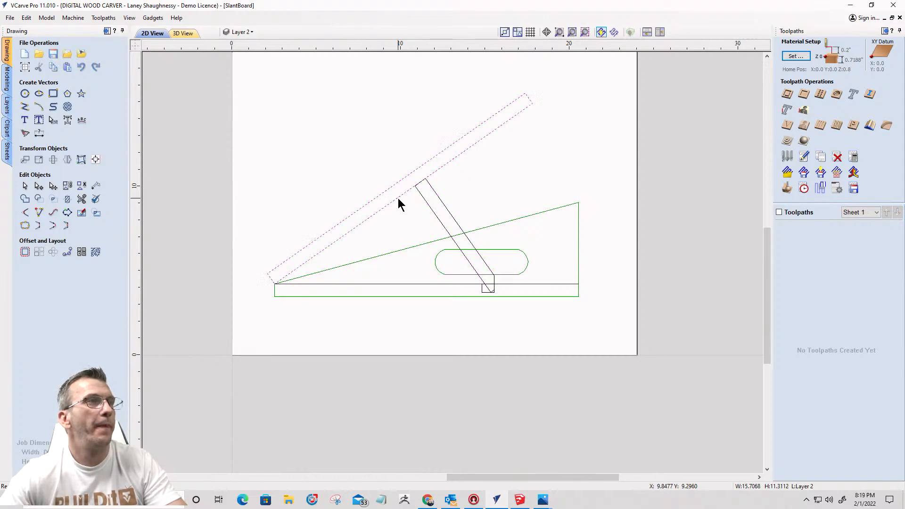
pyautogui.click(399, 201)
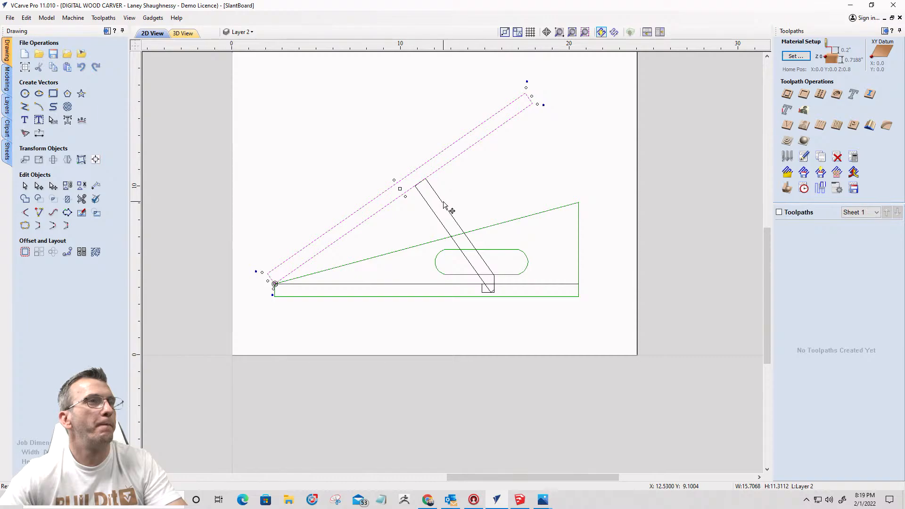
pyautogui.keyDown('shift'); pyautogui.click(443, 203); pyautogui.keyUp('shift')
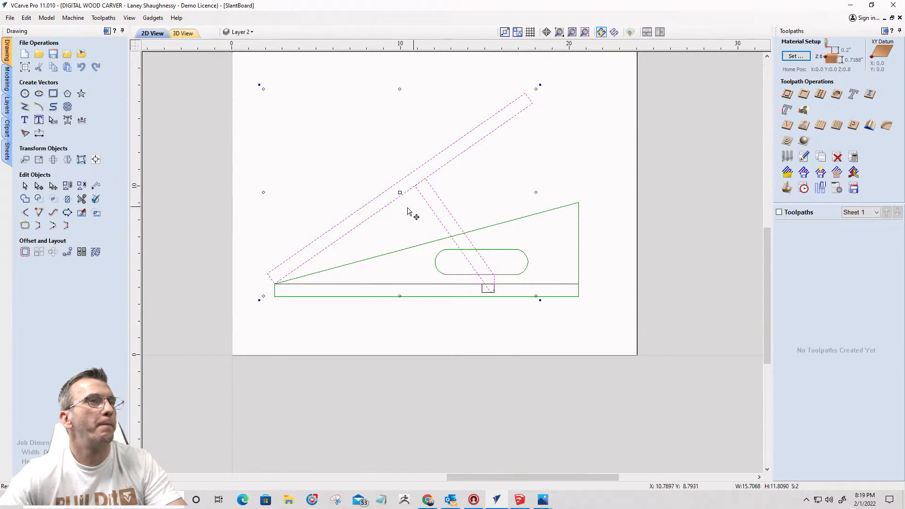
pyautogui.click(439, 200)
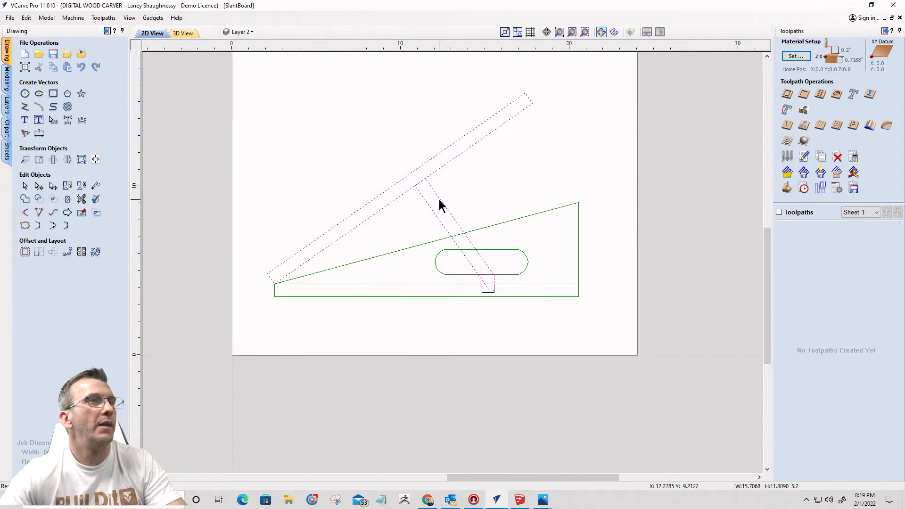
pyautogui.keyDown('shift'); pyautogui.click(440, 200); pyautogui.keyUp('shift')
pyautogui.keyDown('shift'); pyautogui.click(441, 200); pyautogui.keyUp('shift')
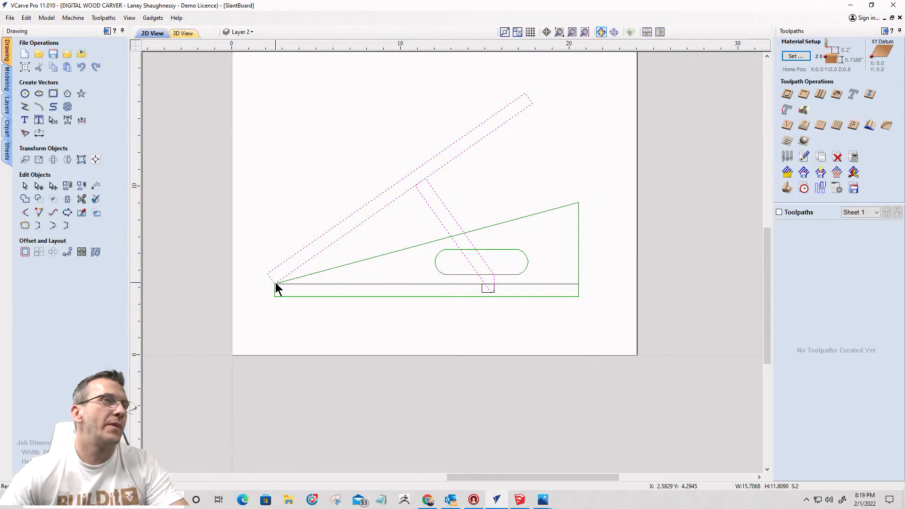
pyautogui.click(347, 239)
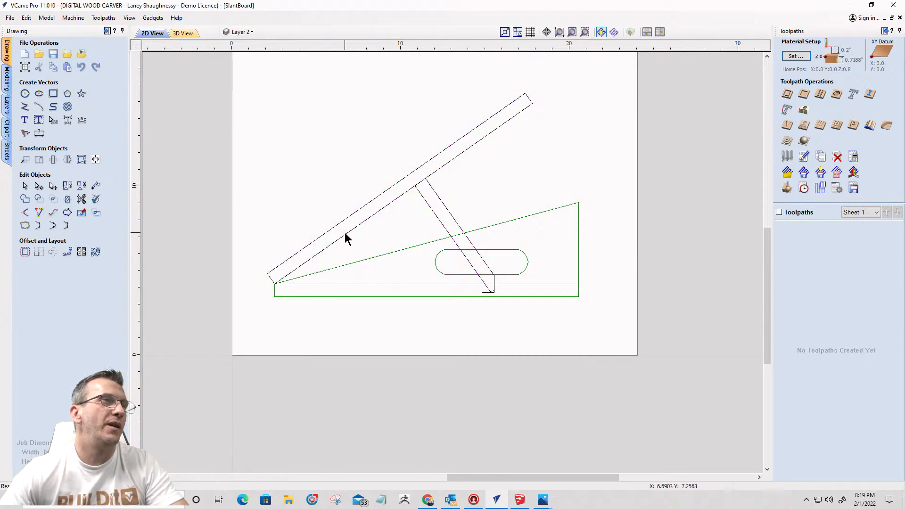
# Step: Try rotating the black board alone to an absolute angle of 30 degrees about its hinge corner, and undo the rotation
pyautogui.click(347, 239)
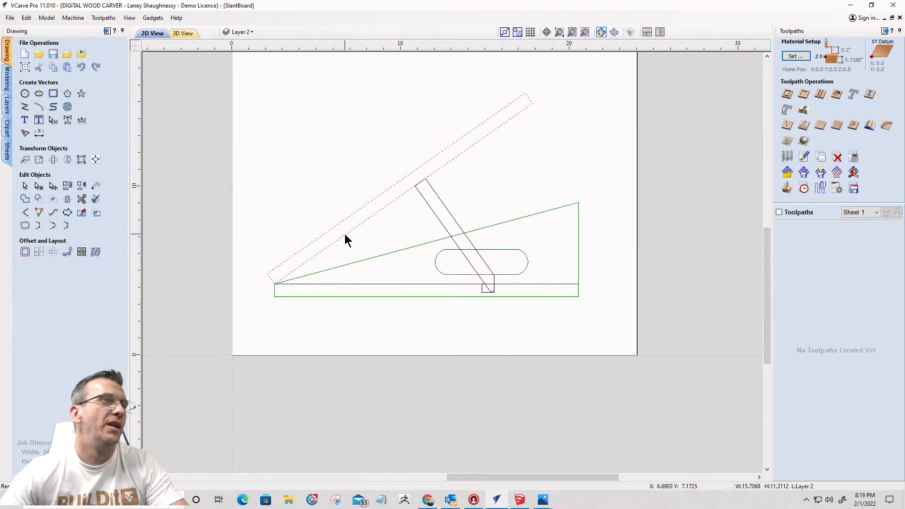
pyautogui.click(53, 160)
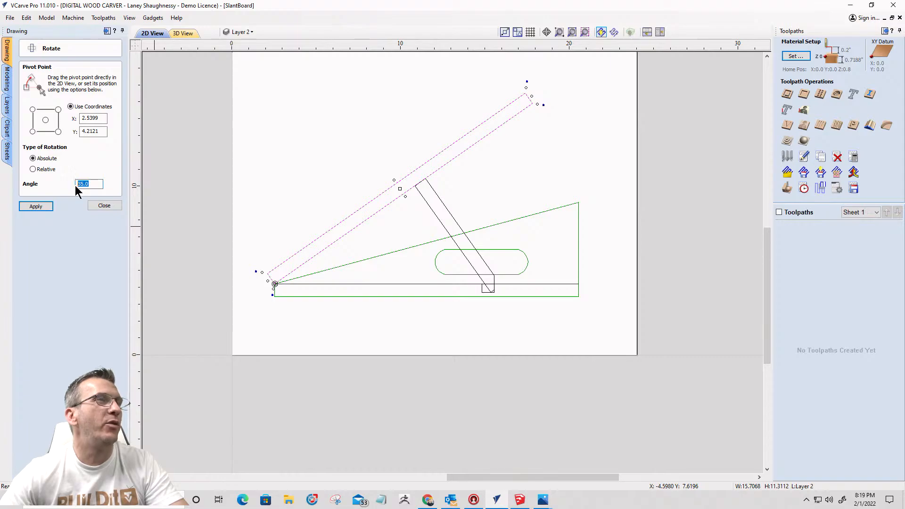
pyautogui.write('3')
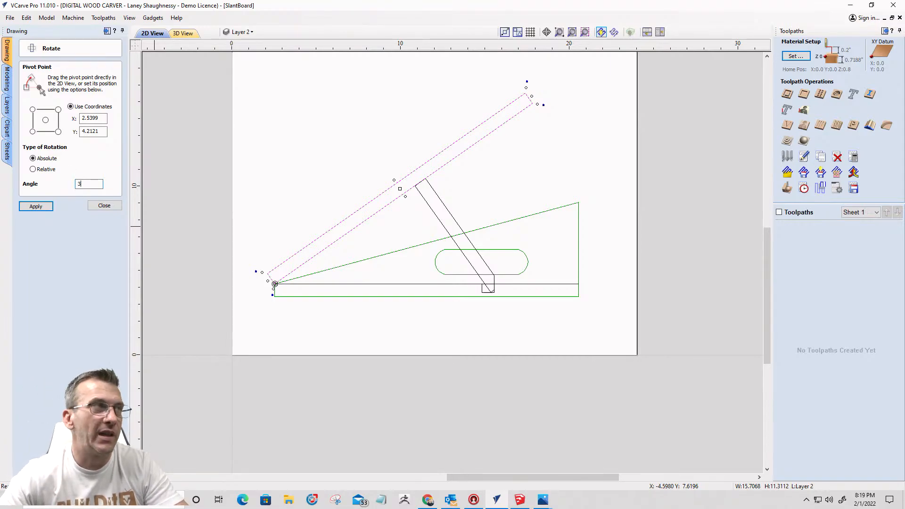
pyautogui.write('0')
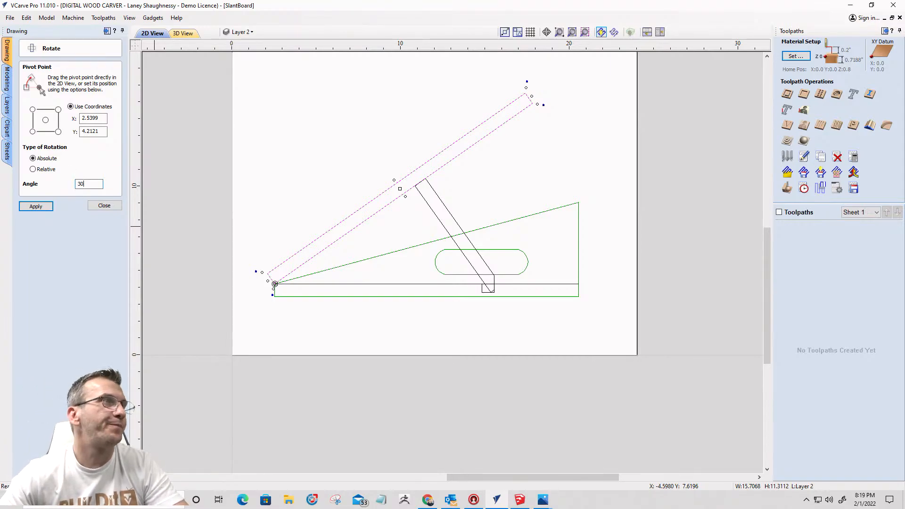
pyautogui.click(28, 206)
pyautogui.click(99, 206)
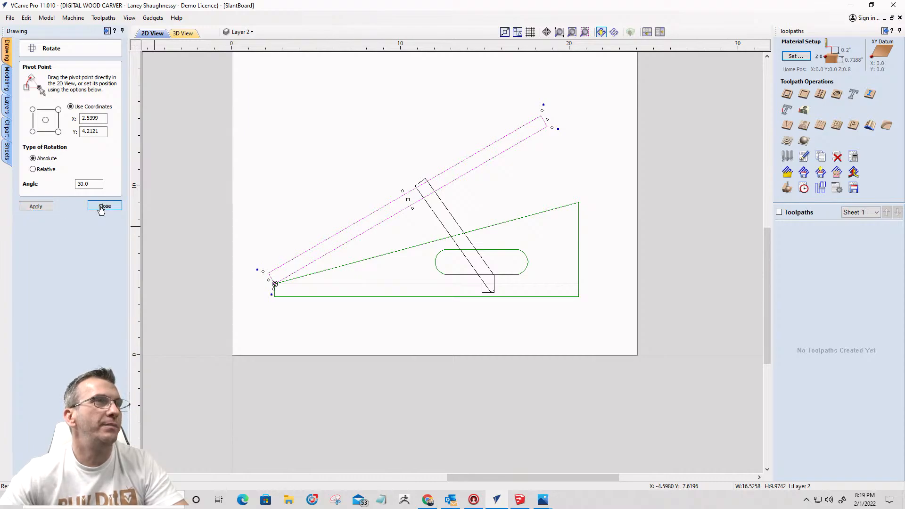
pyautogui.hotkey('ctrl', 'z')
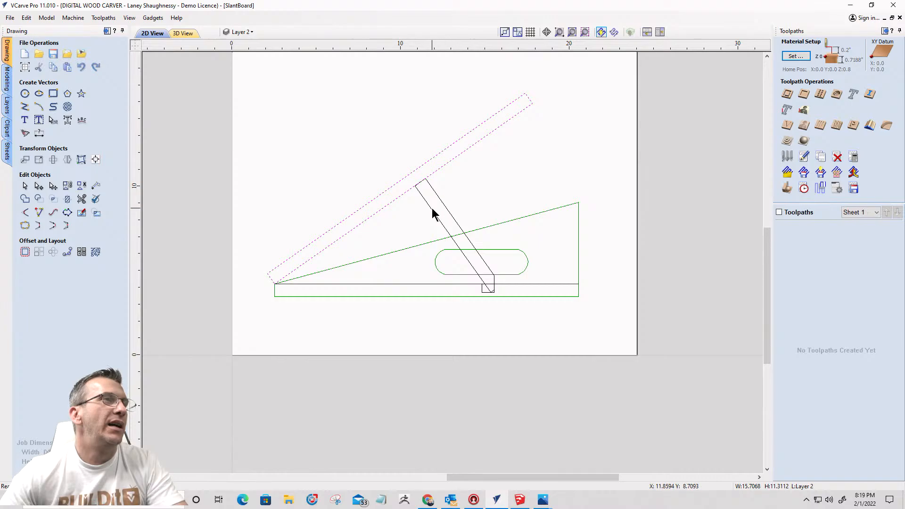
# Step: Select the black angled board together with its folding support
pyautogui.click(435, 193)
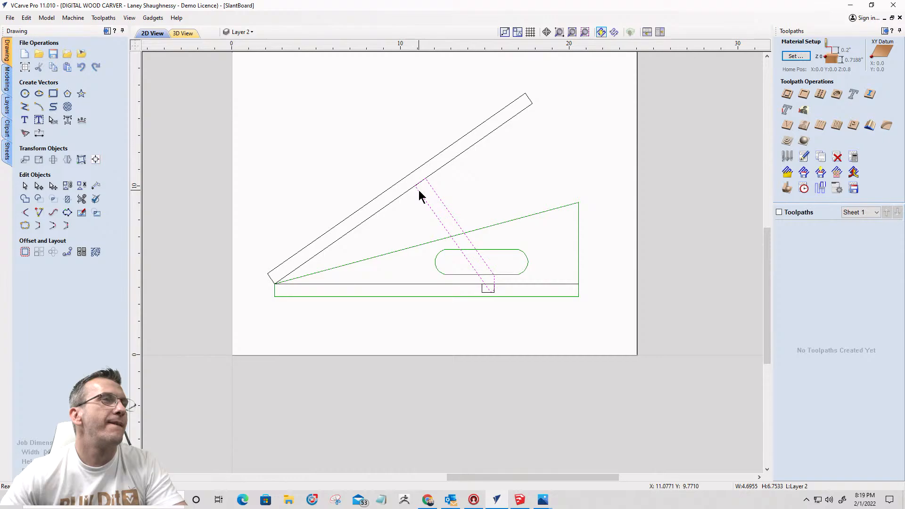
pyautogui.keyDown('shift'); pyautogui.click(393, 202); pyautogui.keyUp('shift')
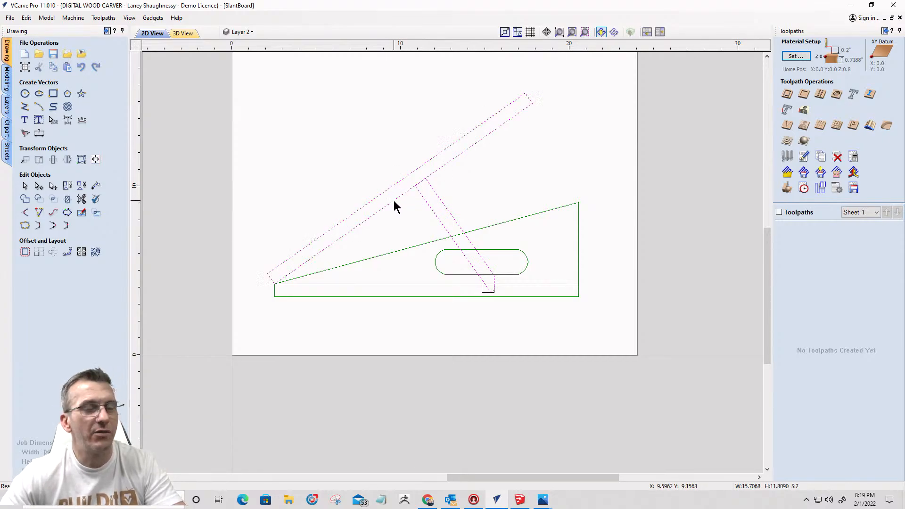
pyautogui.press('Escape')
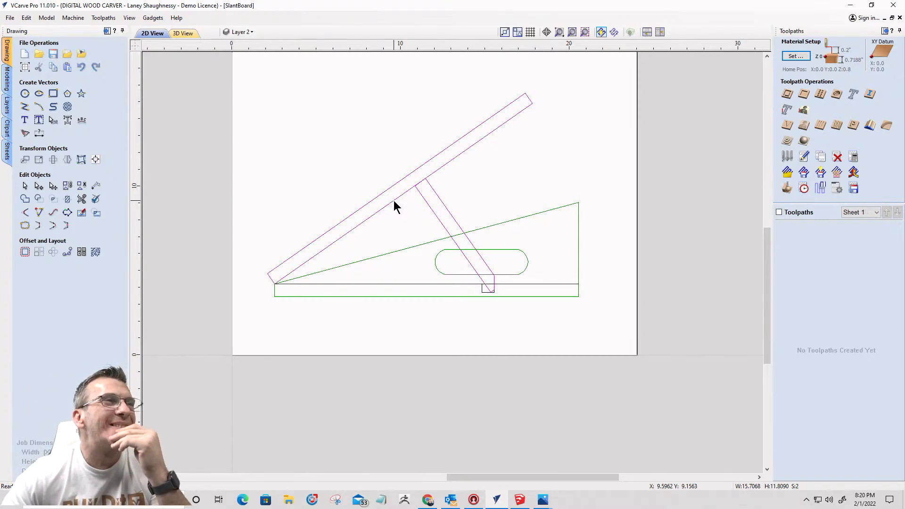
pyautogui.click(395, 205)
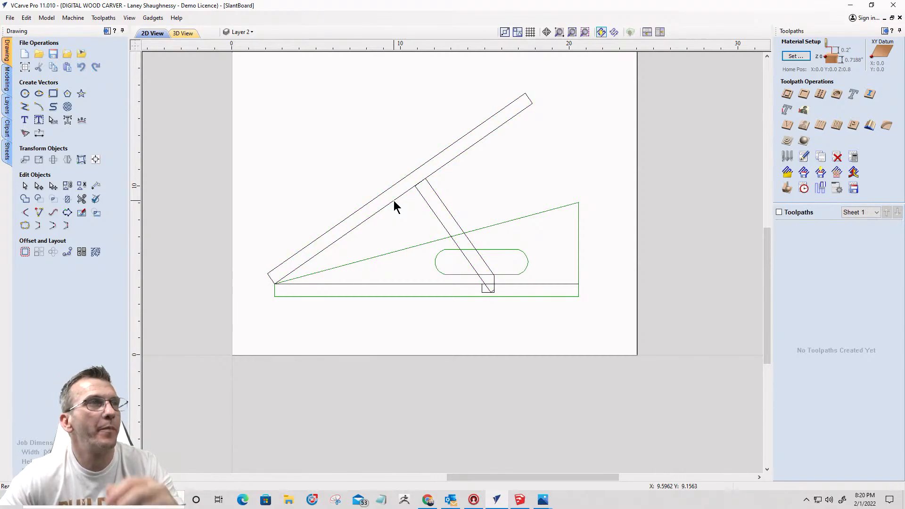
pyautogui.click(410, 178)
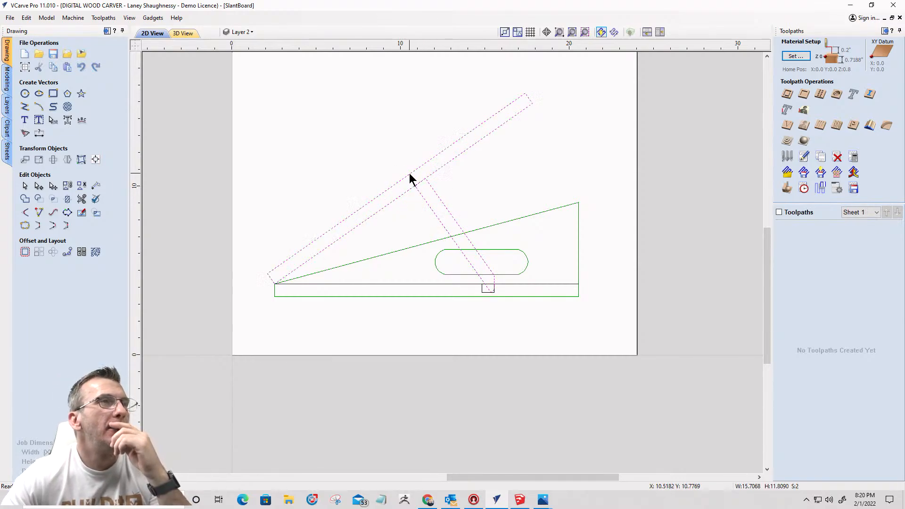
pyautogui.click(415, 187)
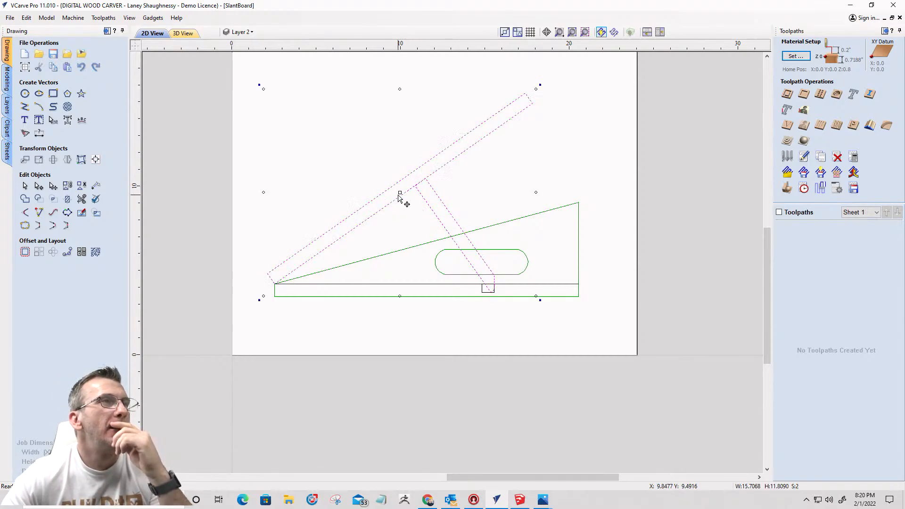
# Step: Try rotating the board and support together to an absolute angle of -30 degrees about the board's hinge corner, and undo the rotation
pyautogui.moveTo(400, 192)
pyautogui.mouseDown()
pyautogui.moveTo(273, 240)
pyautogui.moveTo(285, 285)
pyautogui.moveTo(274, 284)
pyautogui.mouseUp()
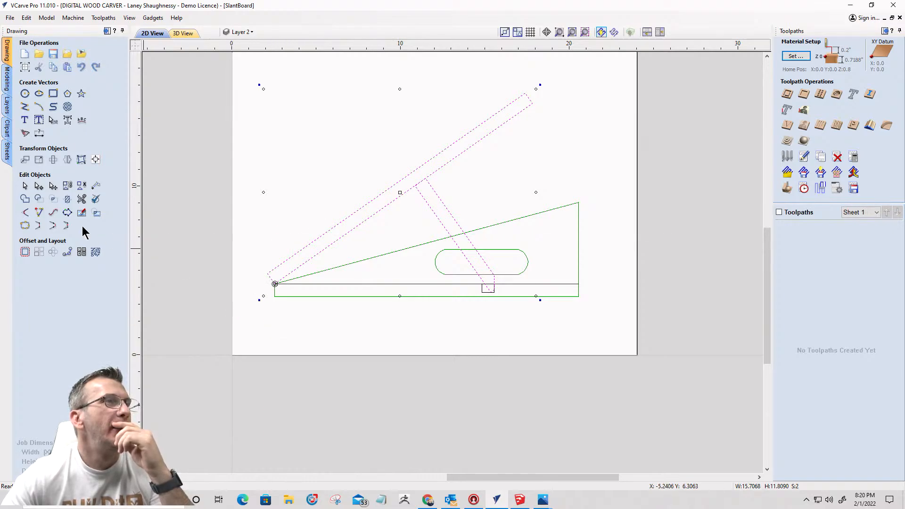
pyautogui.click(54, 160)
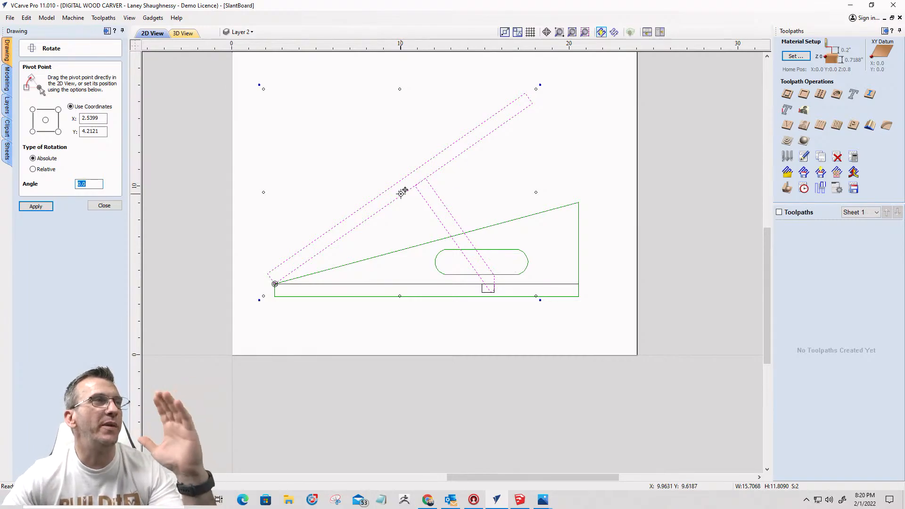
pyautogui.doubleClick(75, 184)
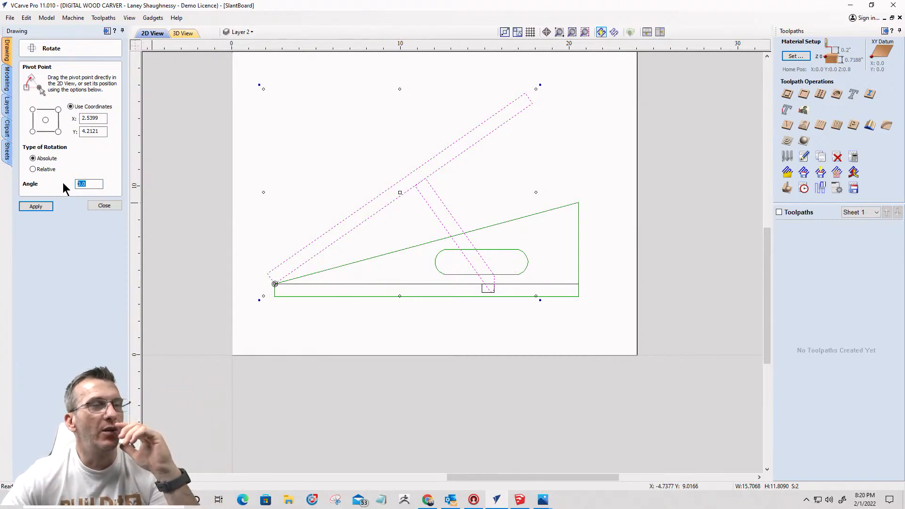
pyautogui.write('-30')
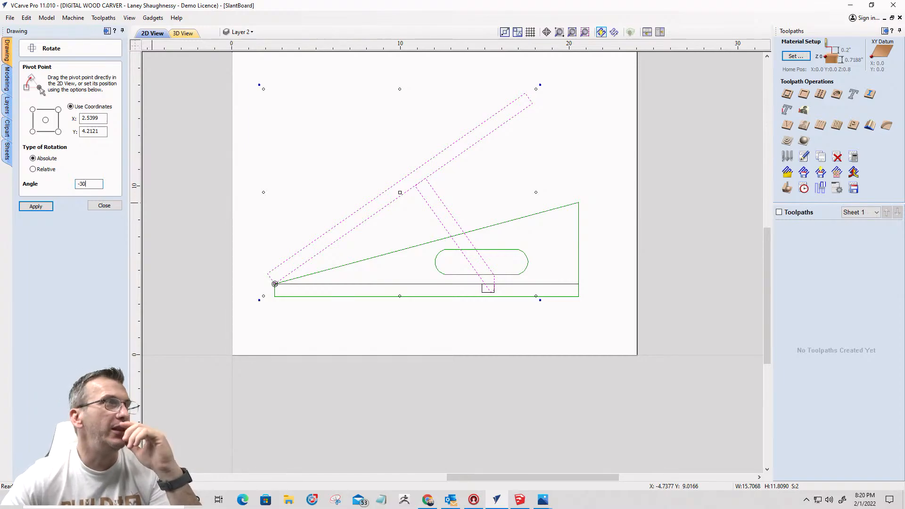
pyautogui.click(32, 208)
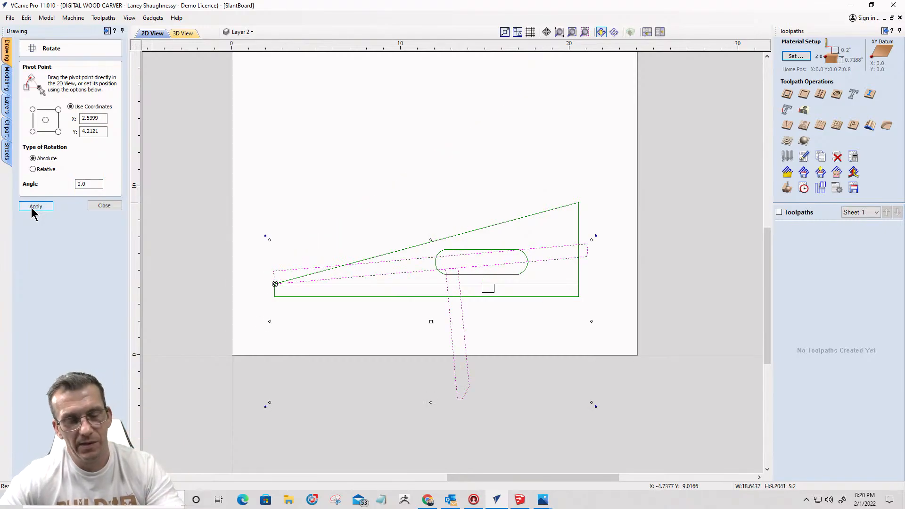
pyautogui.click(32, 207)
# Step: Try rotating the board and support together to an absolute angle of -35 degrees about the selection's centre, and undo the rotation
pyautogui.doubleClick(81, 184)
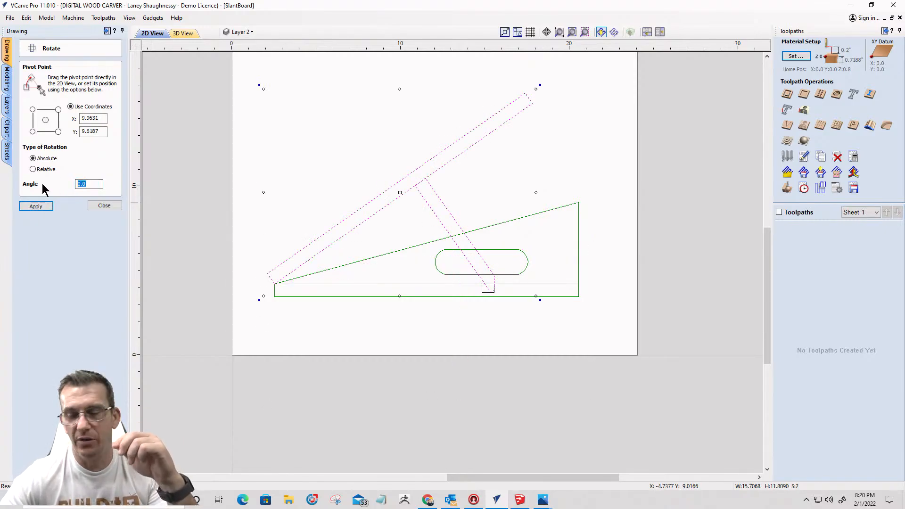
pyautogui.write('-90')
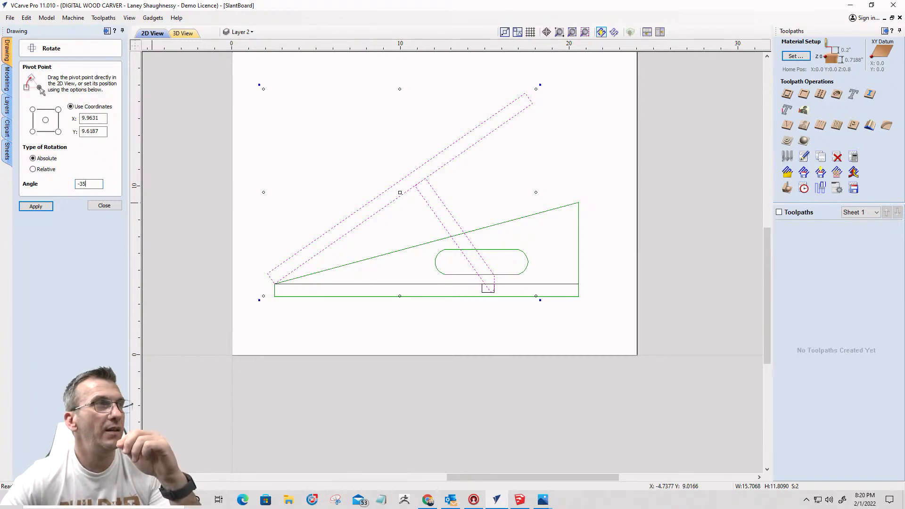
pyautogui.click(35, 208)
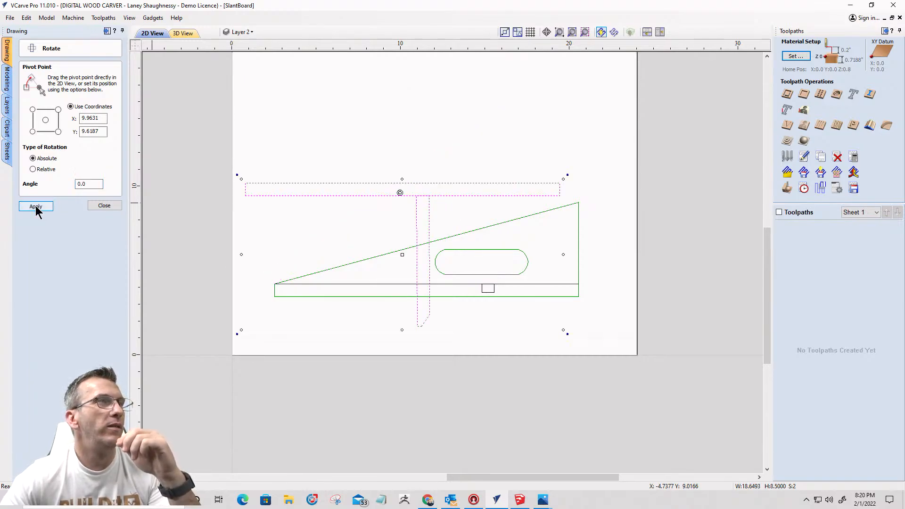
pyautogui.click(36, 208)
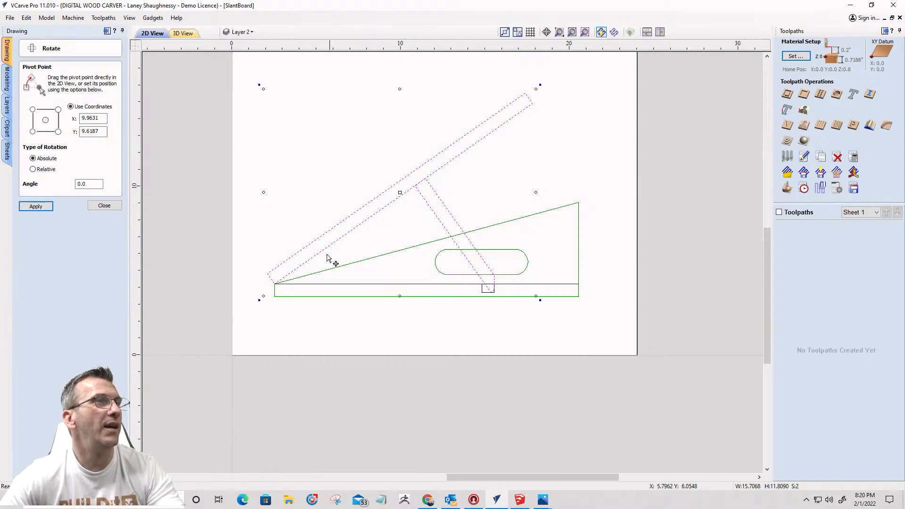
# Step: Try rotating the board and support together to an absolute angle of -35 degrees about the board's hinge corner, and undo the rotation
pyautogui.moveTo(400, 193); pyautogui.dragTo(275, 283)
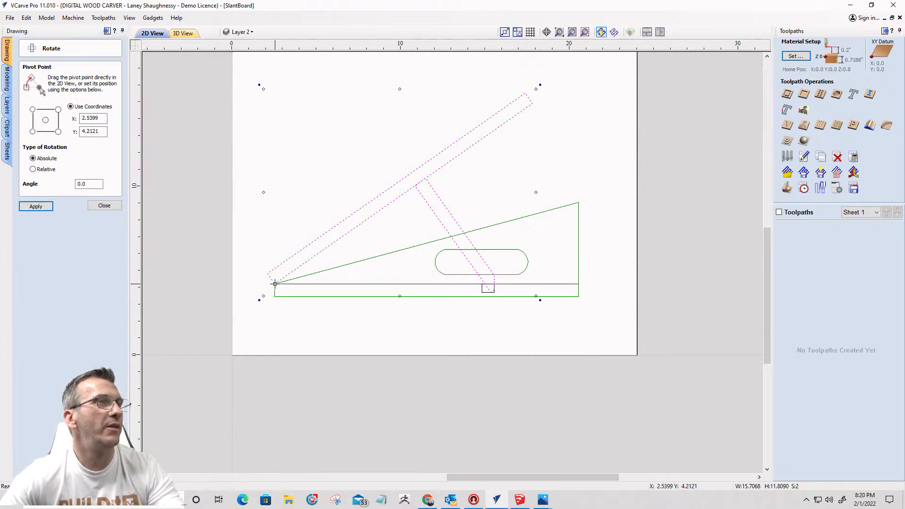
pyautogui.doubleClick(87, 184)
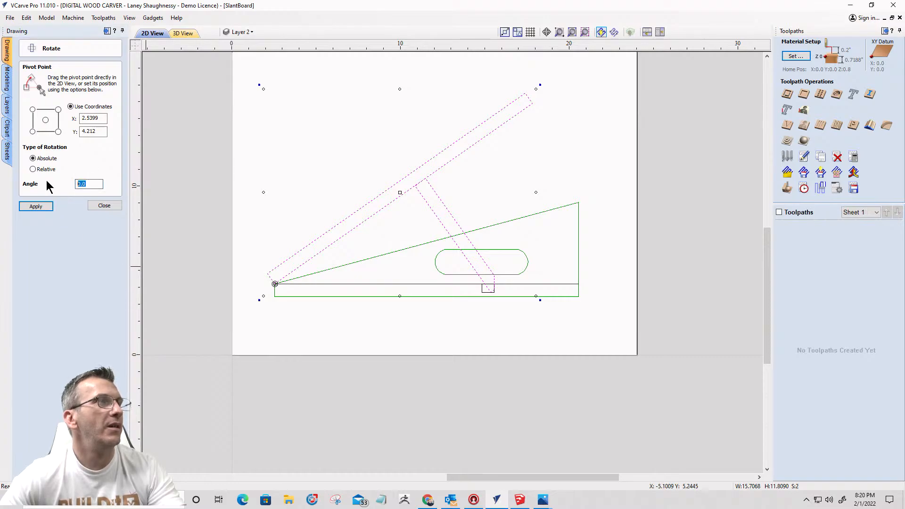
pyautogui.write('-30')
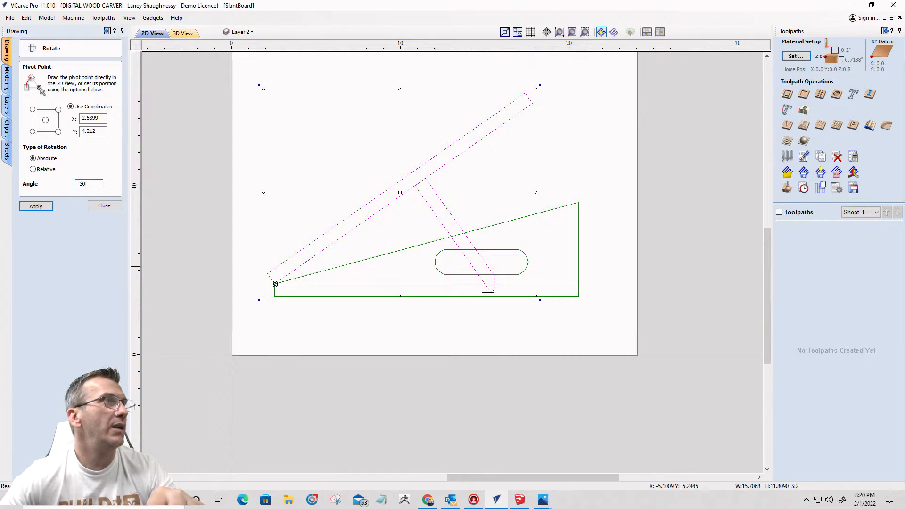
pyautogui.press('BackSpace')
pyautogui.write('5')
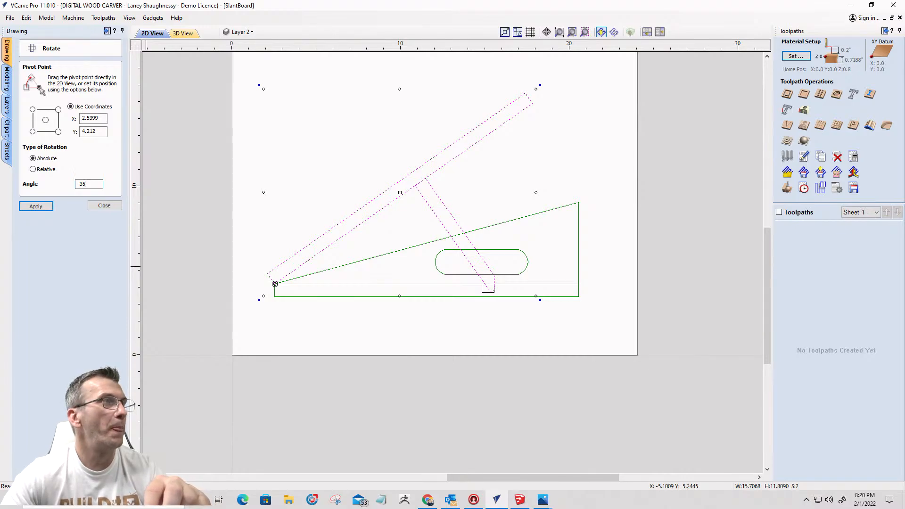
pyautogui.click(37, 207)
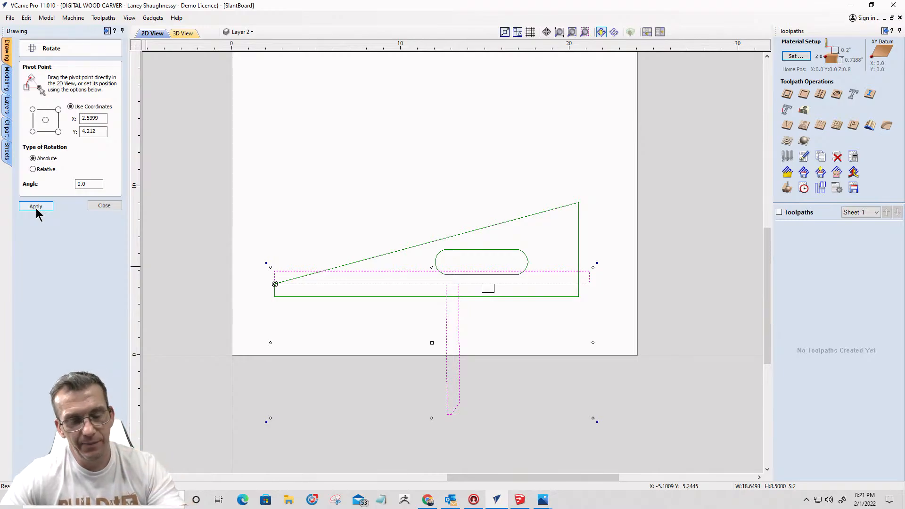
pyautogui.click(37, 210)
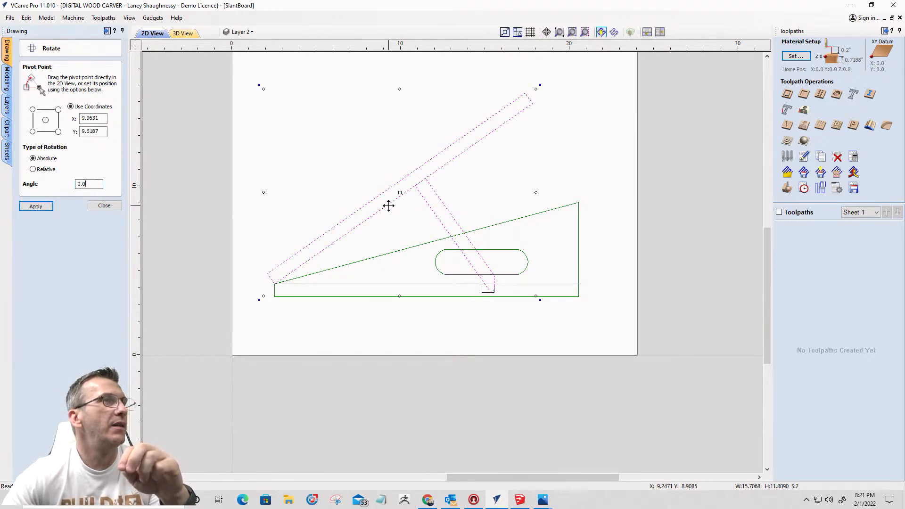
# Step: Try rotating the board and support together to an absolute angle of -15 degrees about the selection's centre, and undo the rotation
pyautogui.click(102, 184)
pyautogui.moveTo(102, 184); pyautogui.dragTo(61, 182)
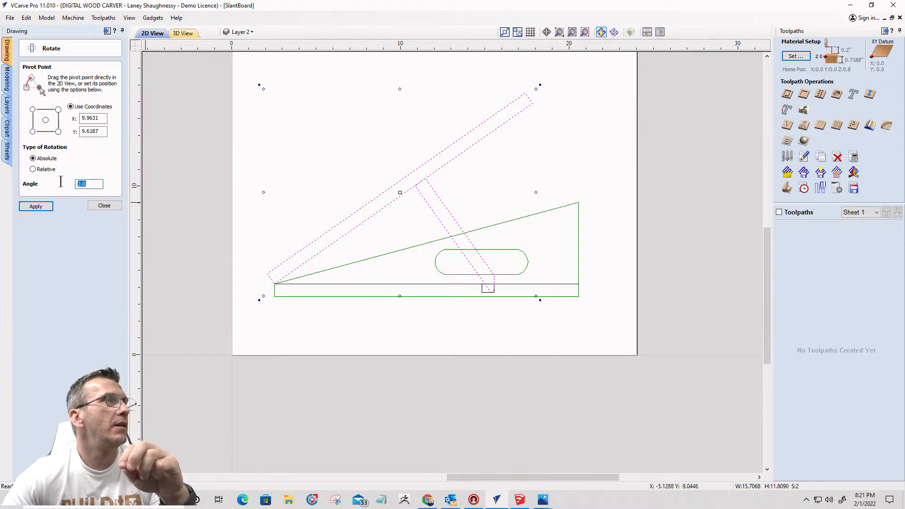
pyautogui.write('-15')
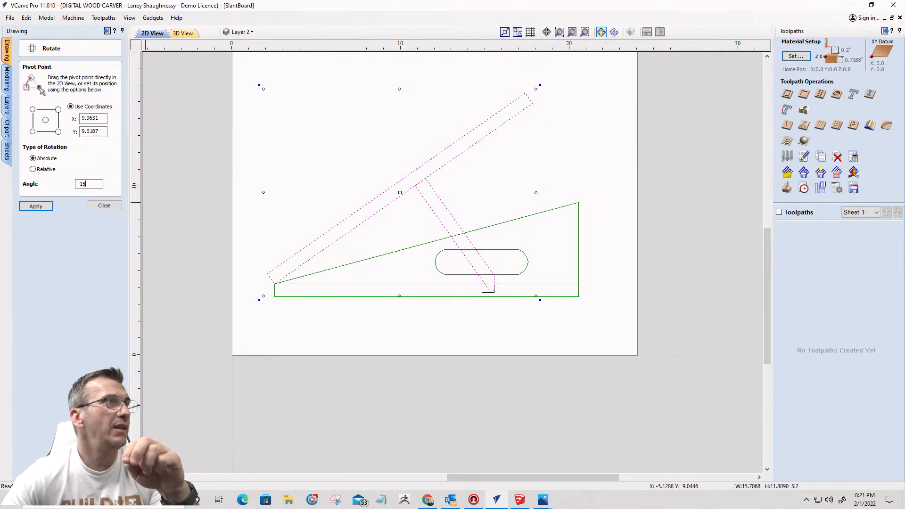
pyautogui.click(29, 207)
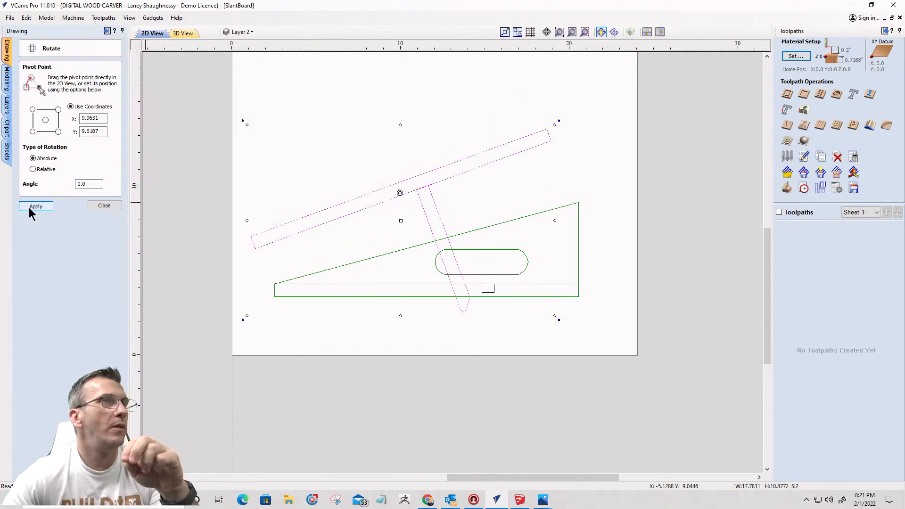
pyautogui.click(29, 208)
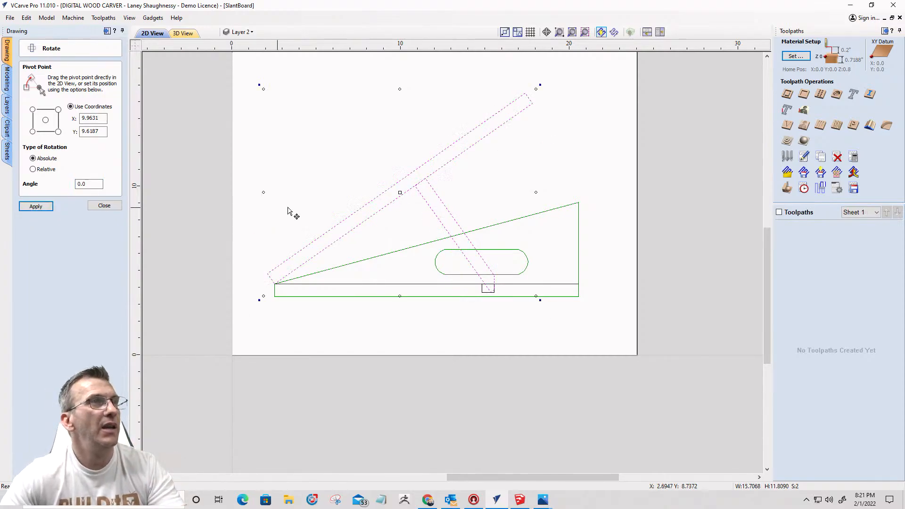
# Step: Try to rotate the slanted board and its leg by an absolute -15 degrees about the board's lower hinge corner
pyautogui.moveTo(398, 193); pyautogui.dragTo(275, 284)
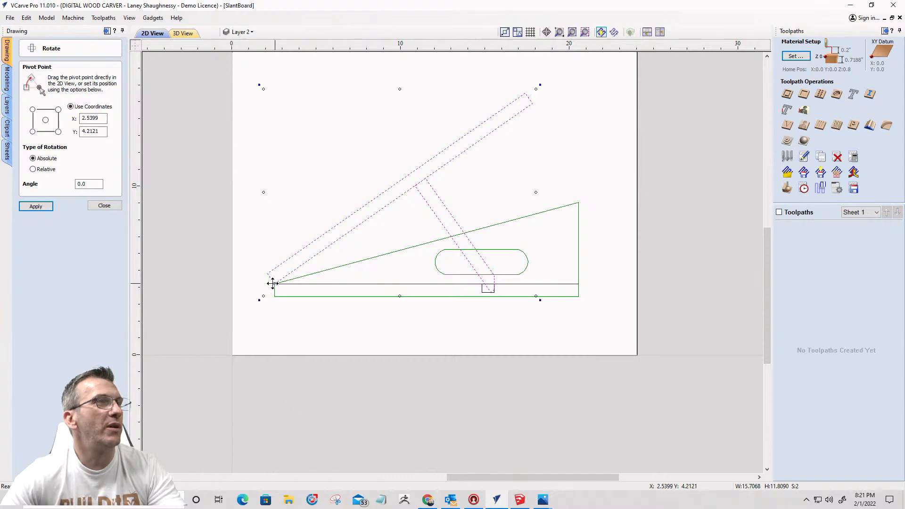
pyautogui.doubleClick(88, 188)
pyautogui.write('-15')
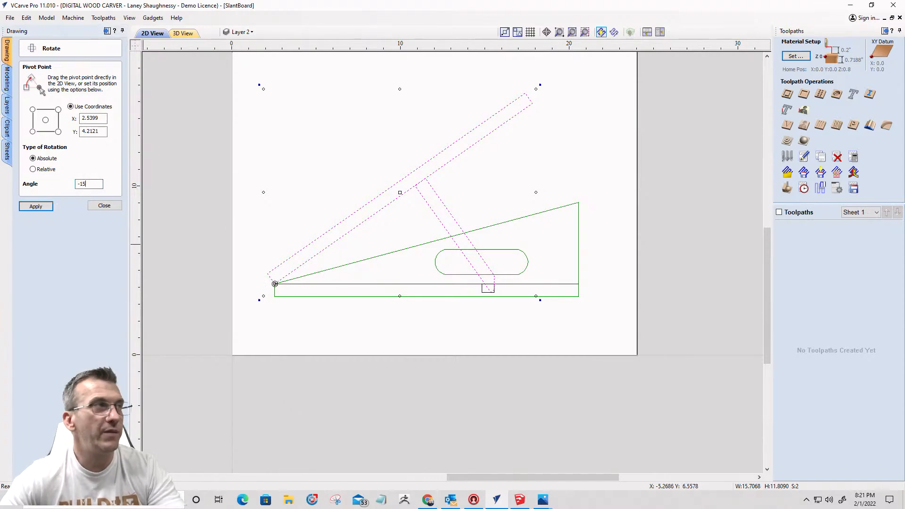
pyautogui.click(36, 207)
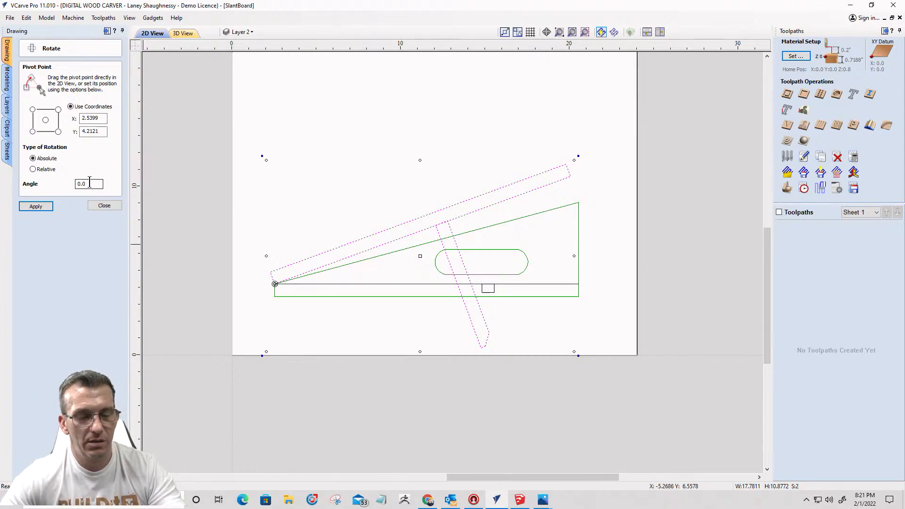
pyautogui.hotkey('ctrl', 'z')
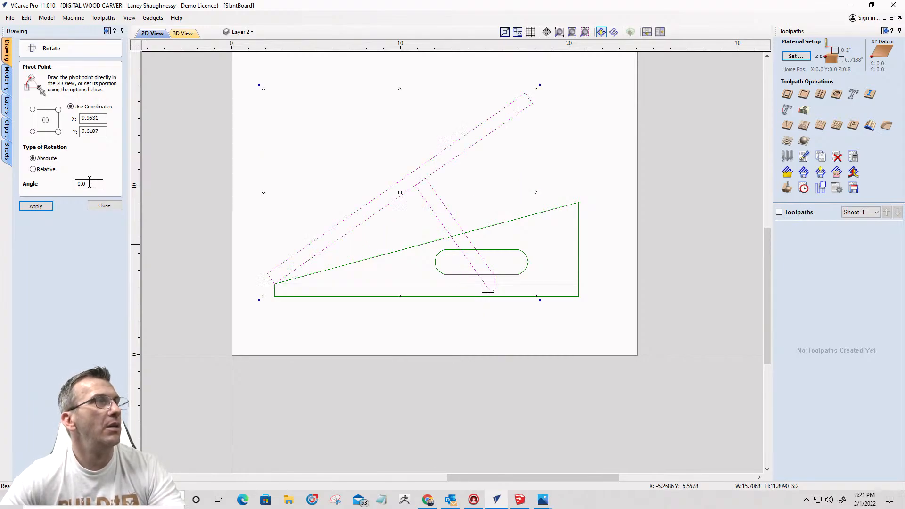
# Step: Lower the board and leg about the hinge corner with four relative rotations of -5 degrees each
pyautogui.click(33, 169)
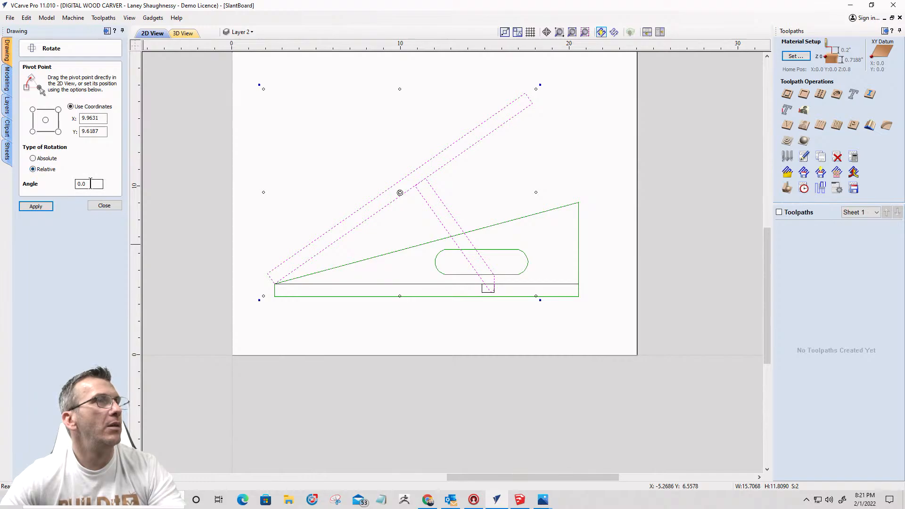
pyautogui.moveTo(400, 193); pyautogui.dragTo(275, 284)
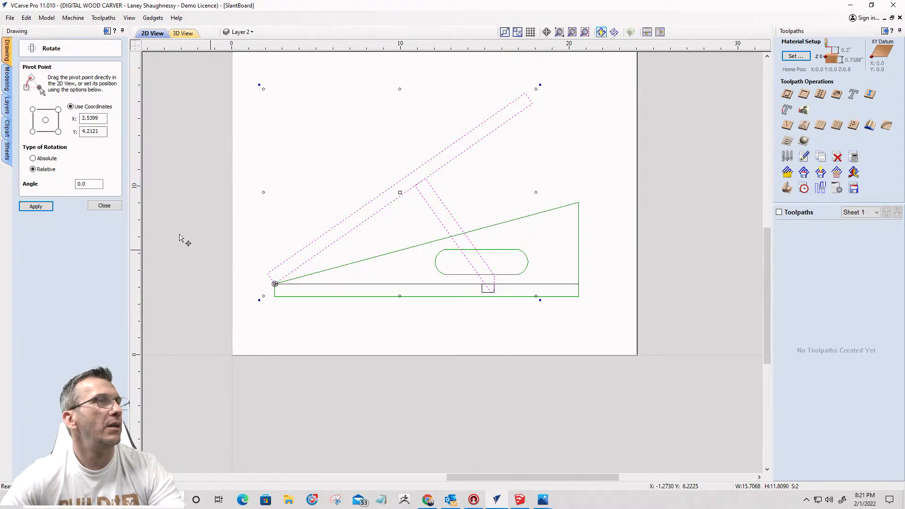
pyautogui.doubleClick(76, 183)
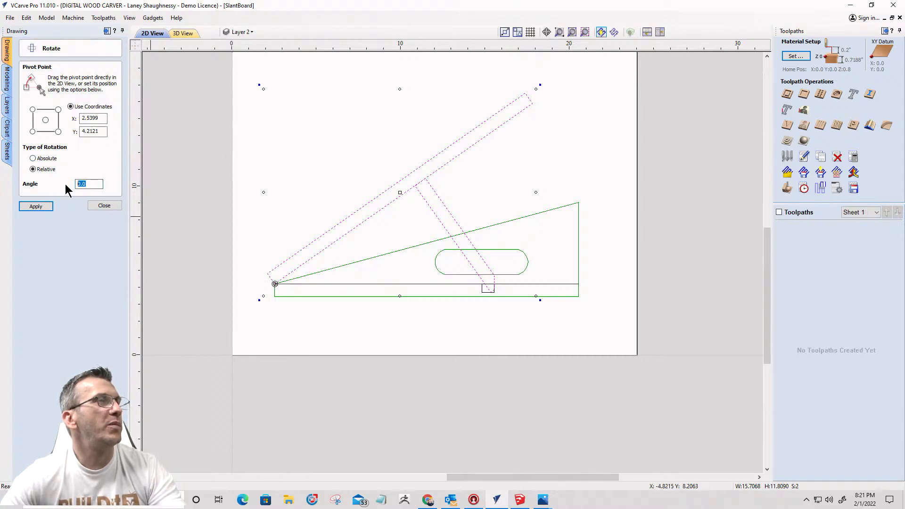
pyautogui.write('5')
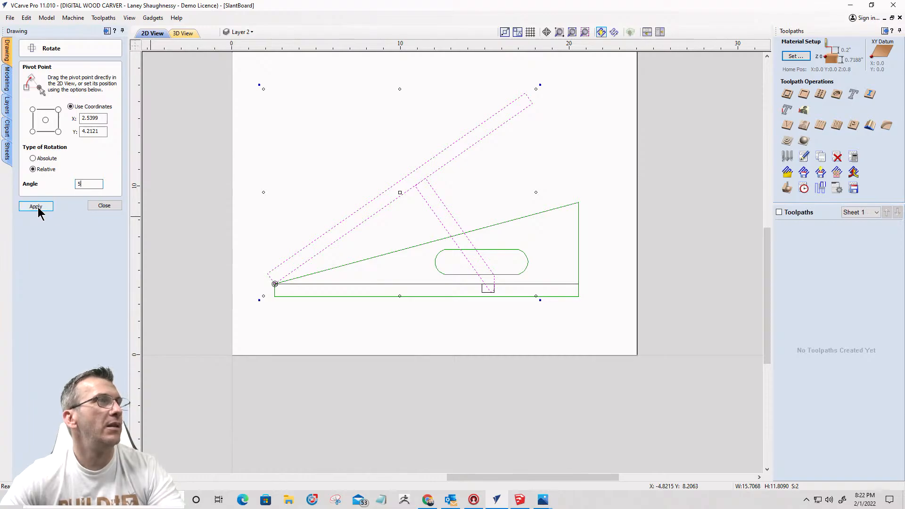
pyautogui.write('-')
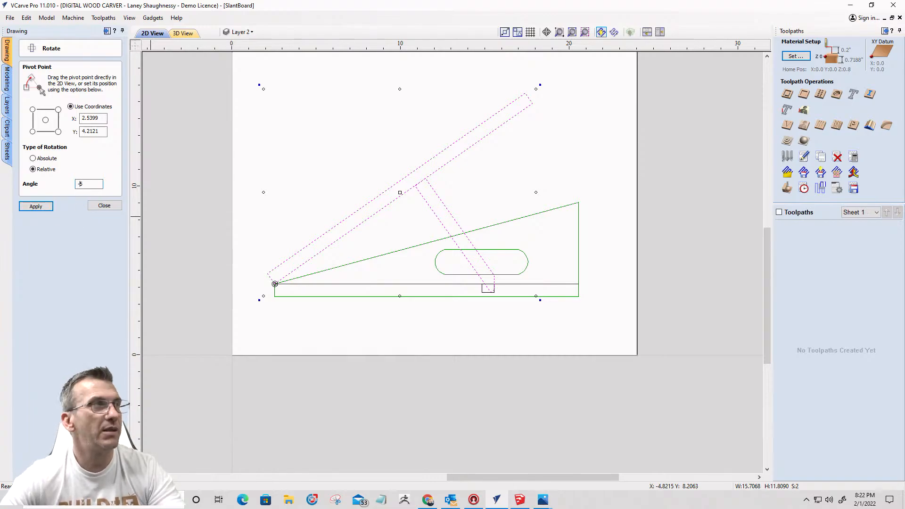
pyautogui.click(33, 207)
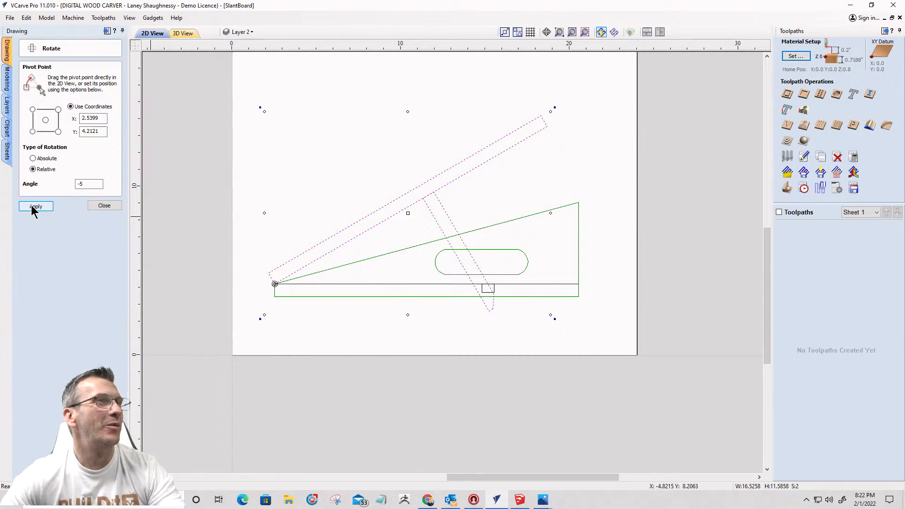
pyautogui.click(33, 208)
pyautogui.click(33, 208)
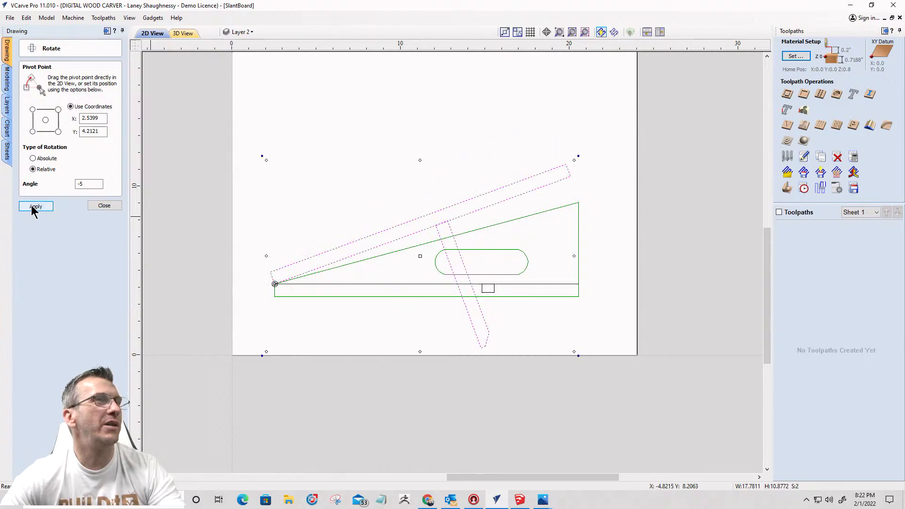
pyautogui.click(33, 207)
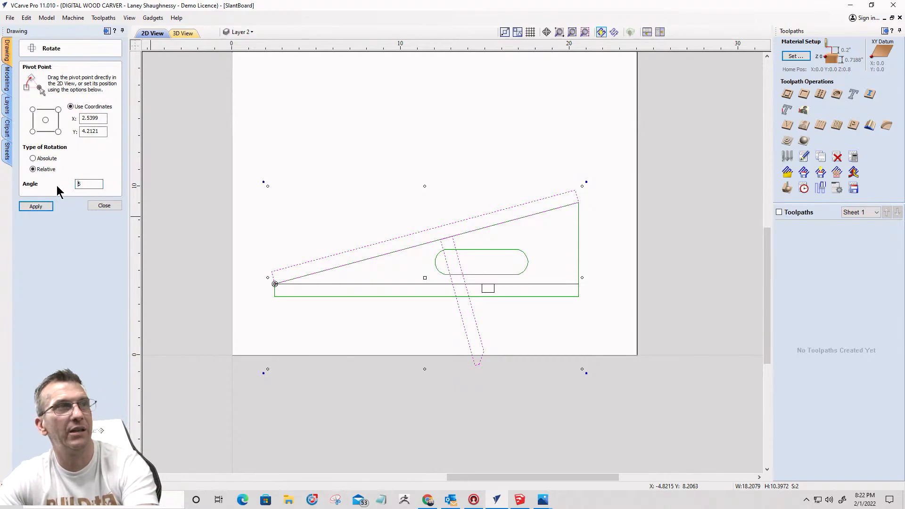
# Step: Raise the board and leg about the same hinge corner with four relative rotations of 5 degrees each
pyautogui.click(36, 206)
pyautogui.click(36, 207)
pyautogui.click(27, 207)
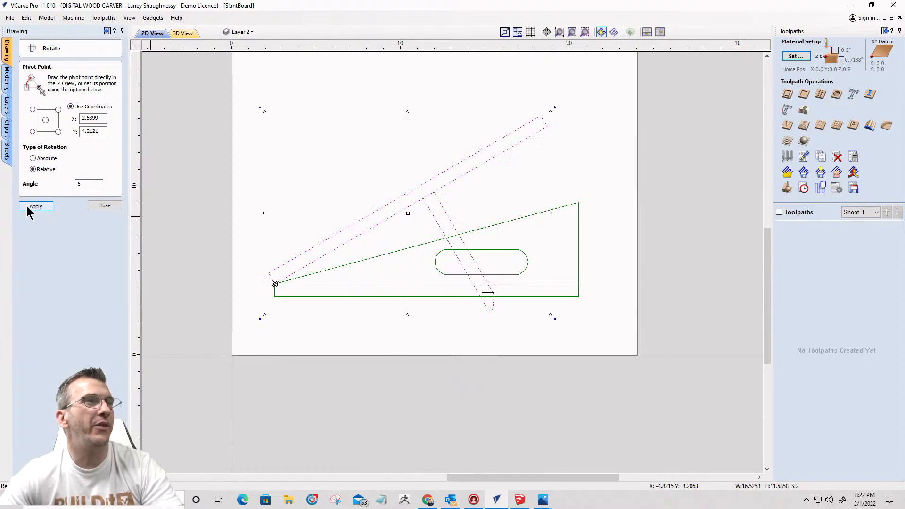
pyautogui.click(28, 208)
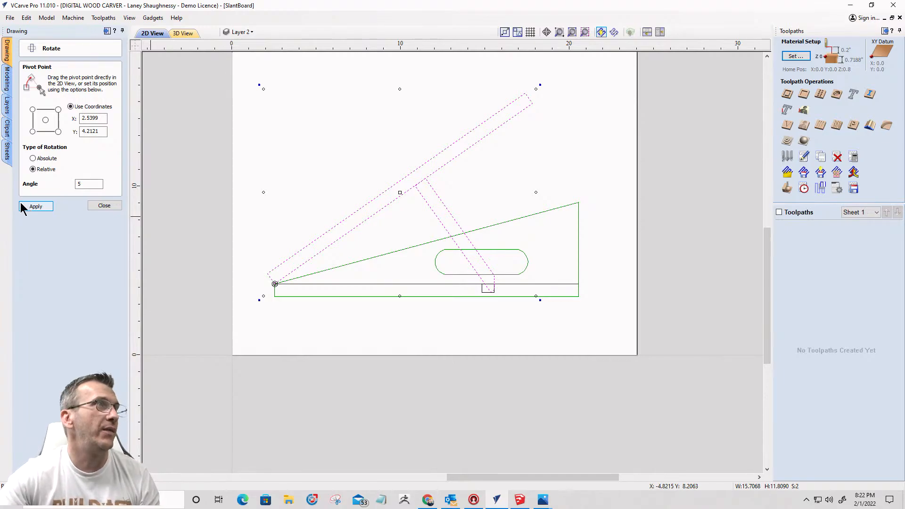
# Step: Save the SlantBoard file
pyautogui.click(10, 17)
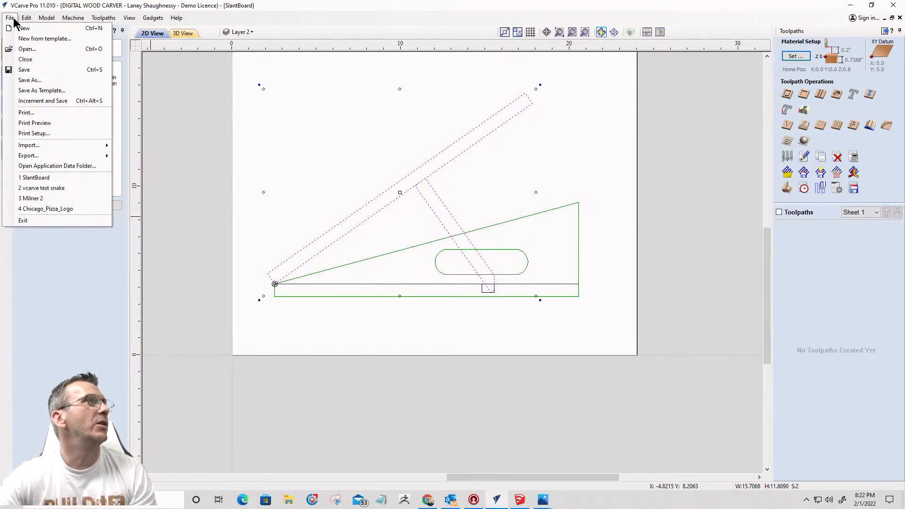
pyautogui.click(26, 70)
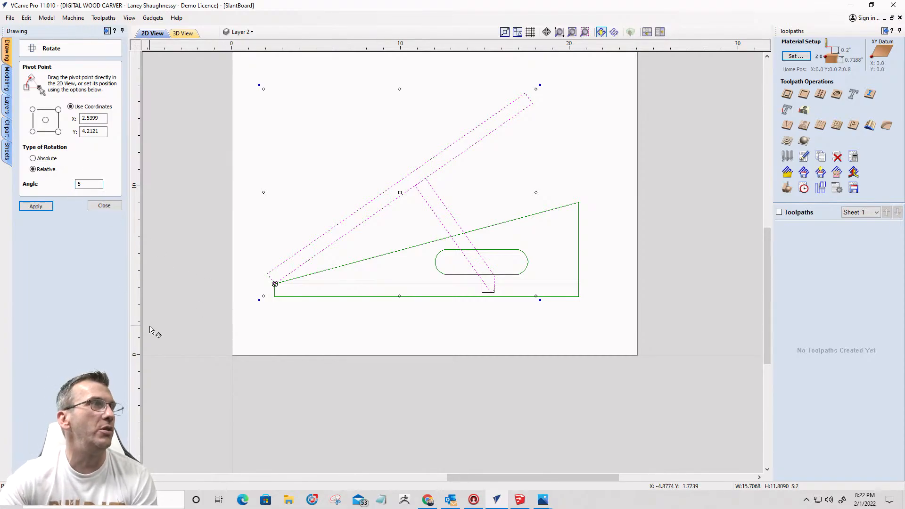
# Step: Rotate the board and leg together by a relative -5 degrees about the hinge corner
pyautogui.write('-')
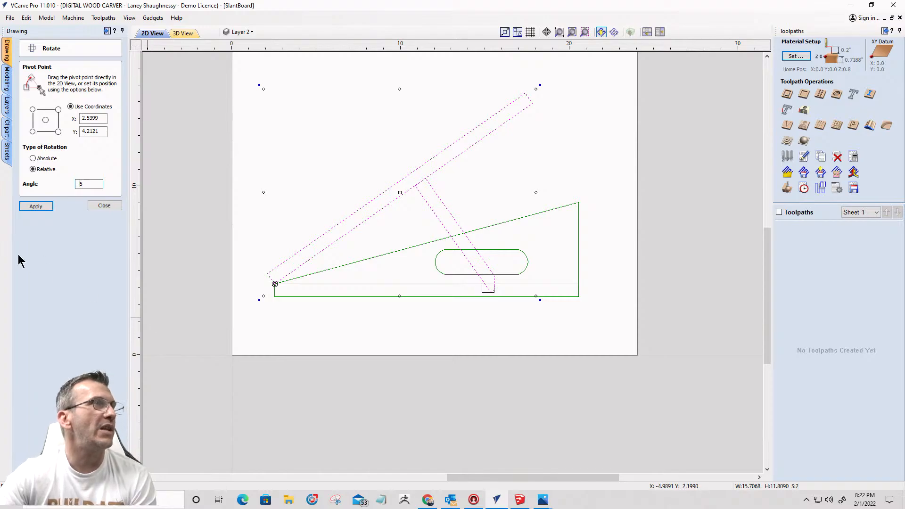
pyautogui.click(36, 207)
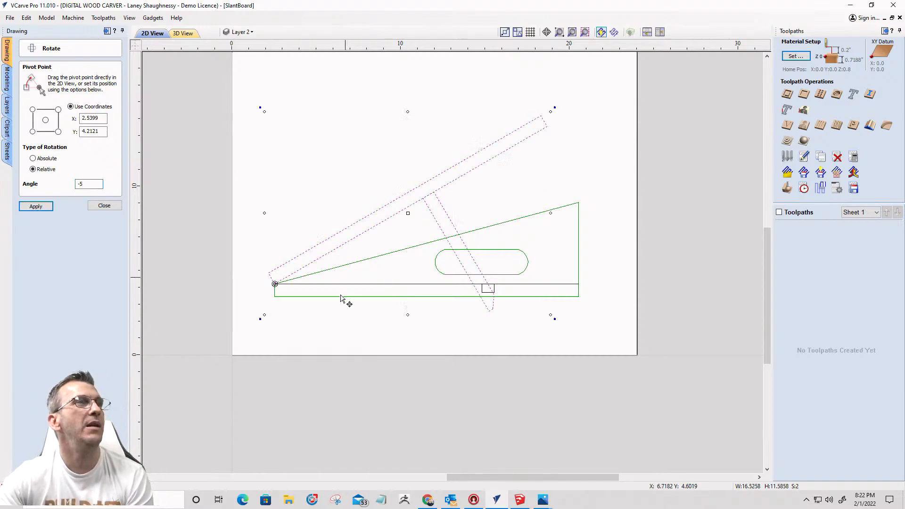
pyautogui.scroll(3, 426, 202)
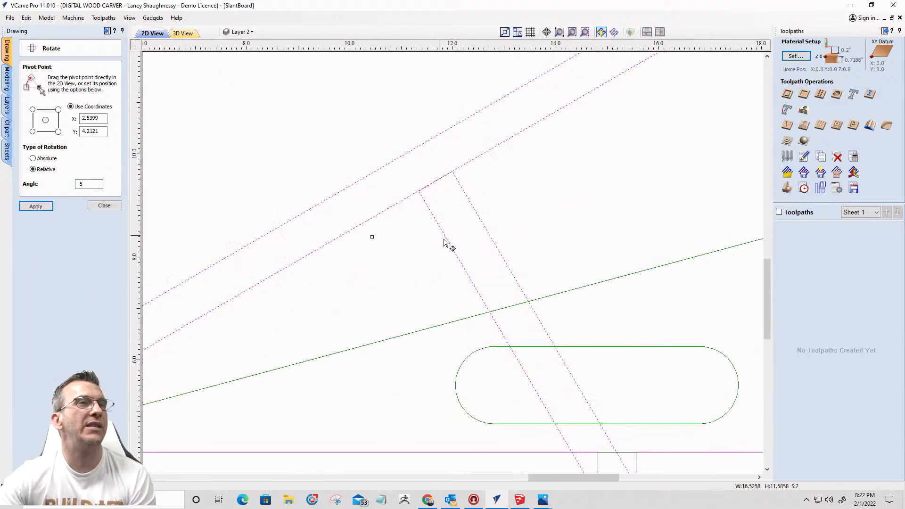
pyautogui.scroll(-2, 417, 210)
pyautogui.click(416, 236)
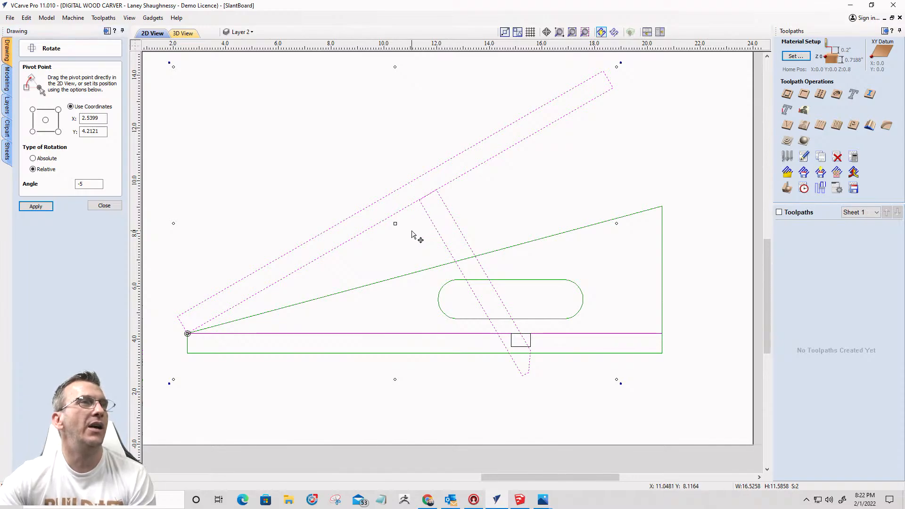
# Step: Swing only the leg outward by about 15 degrees, pivoting it on its upper corner where it meets the board
pyautogui.click(431, 220)
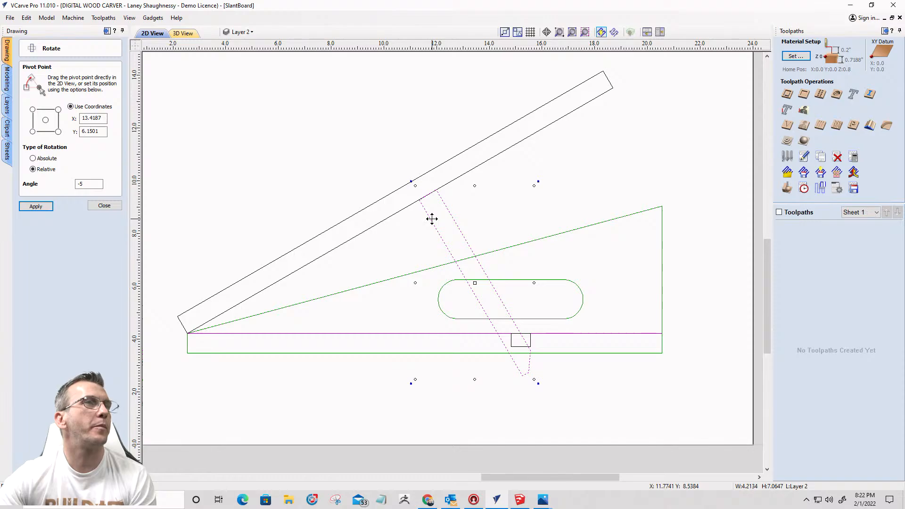
pyautogui.click(104, 206)
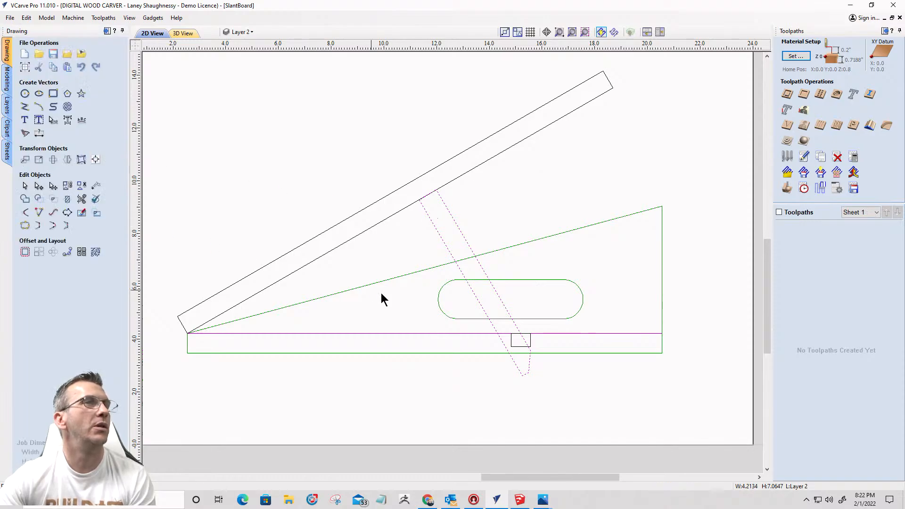
pyautogui.click(451, 254)
pyautogui.click(451, 255)
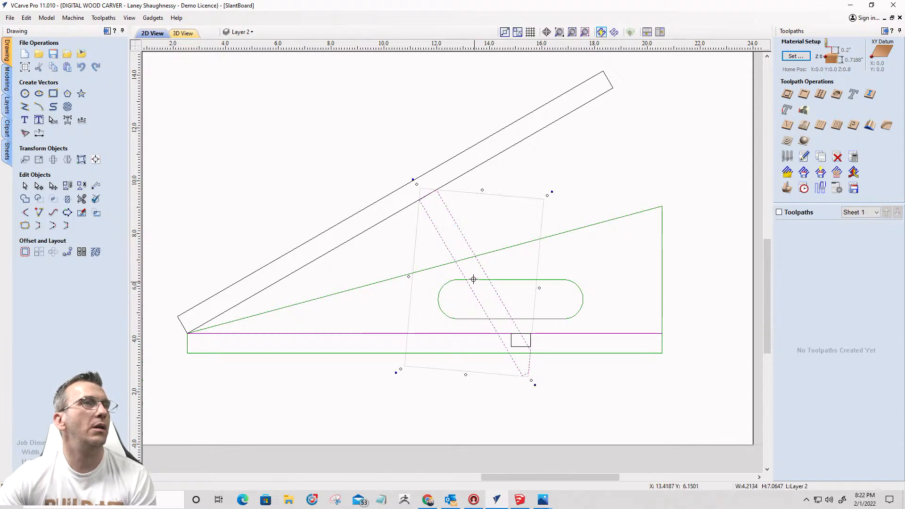
pyautogui.moveTo(430, 189); pyautogui.dragTo(437, 190)
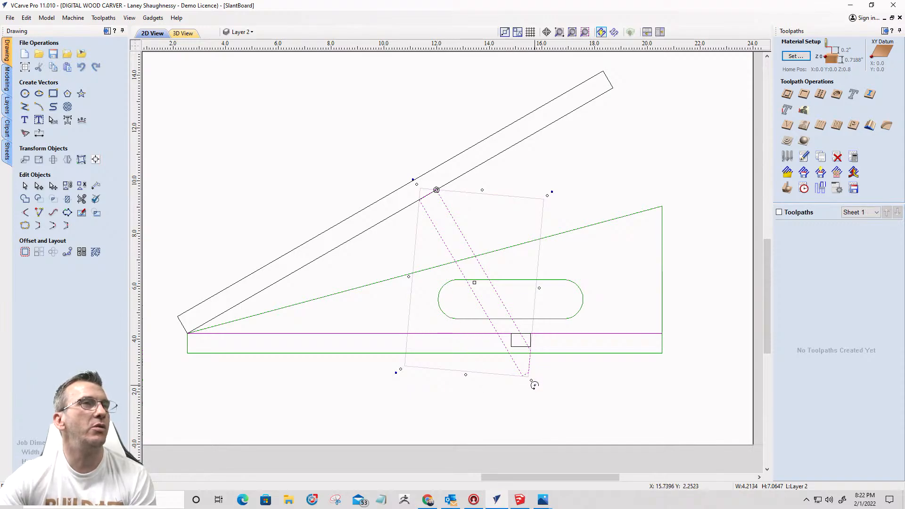
pyautogui.click(53, 160)
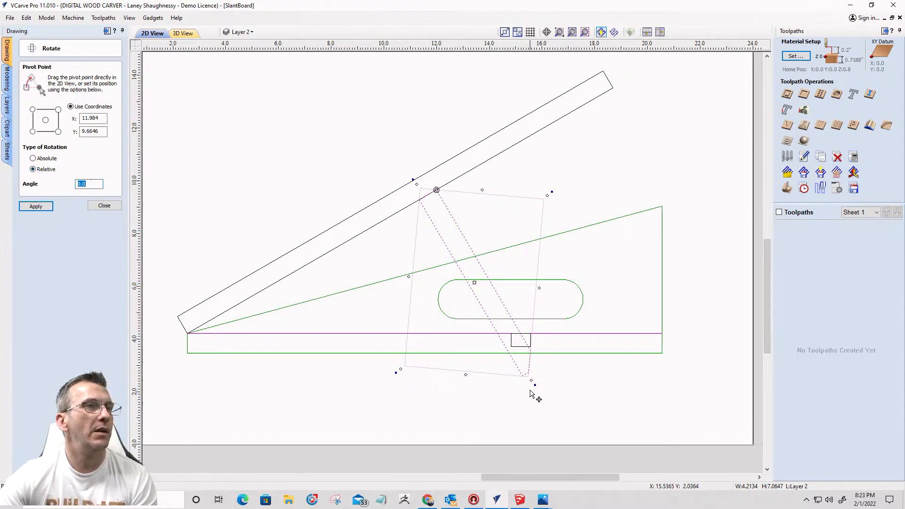
pyautogui.moveTo(534, 382); pyautogui.dragTo(577, 347)
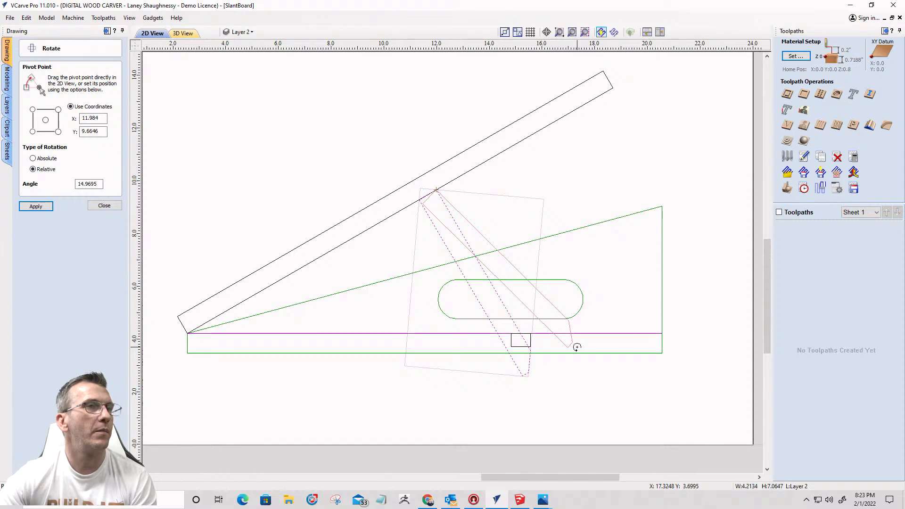
# Step: Copy the small notch rectangle about 1.6 inches along the base to the foot of the rotated leg
pyautogui.scroll(5, 576, 350)
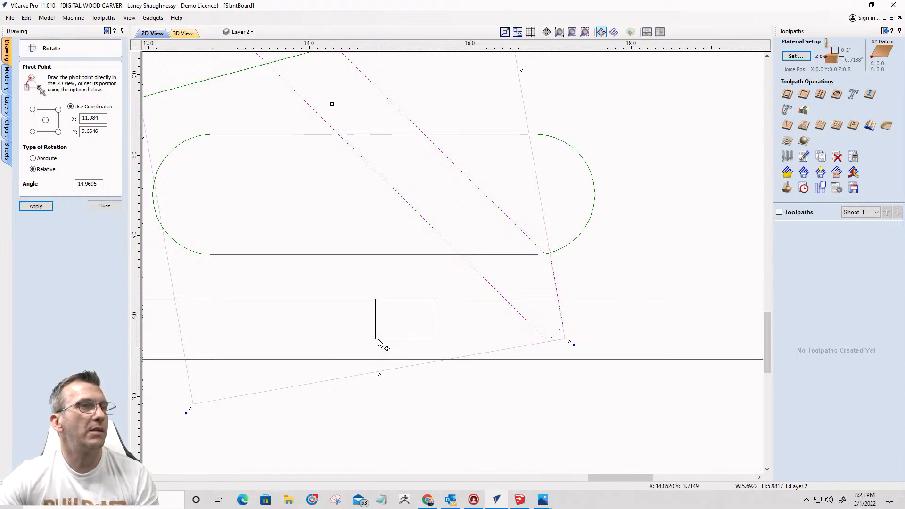
pyautogui.click(376, 338)
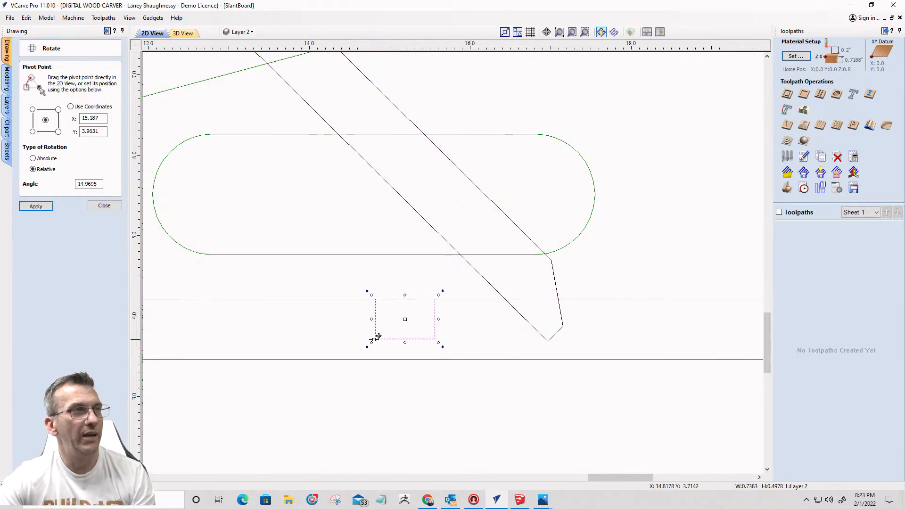
pyautogui.moveTo(377, 338); pyautogui.dragTo(503, 339)
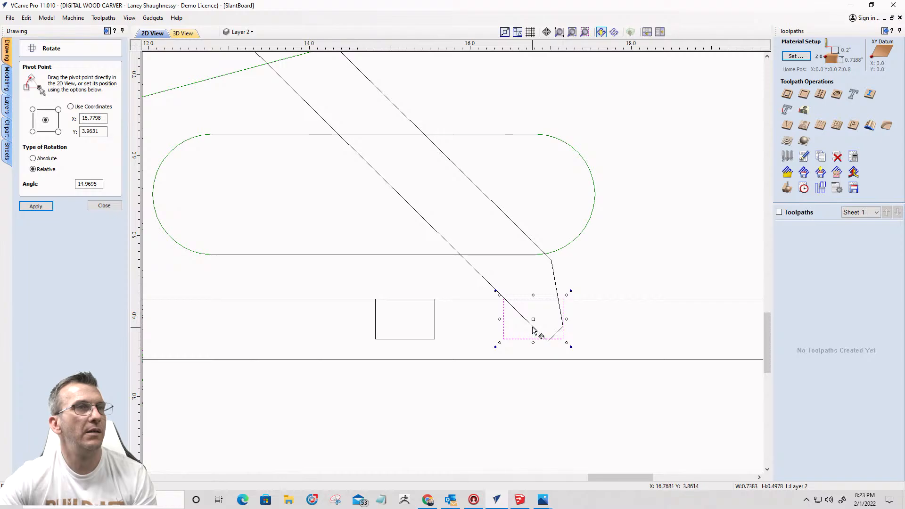
# Step: Undo the notch copy and the preceding rotations of the leg and board
pyautogui.click(533, 327)
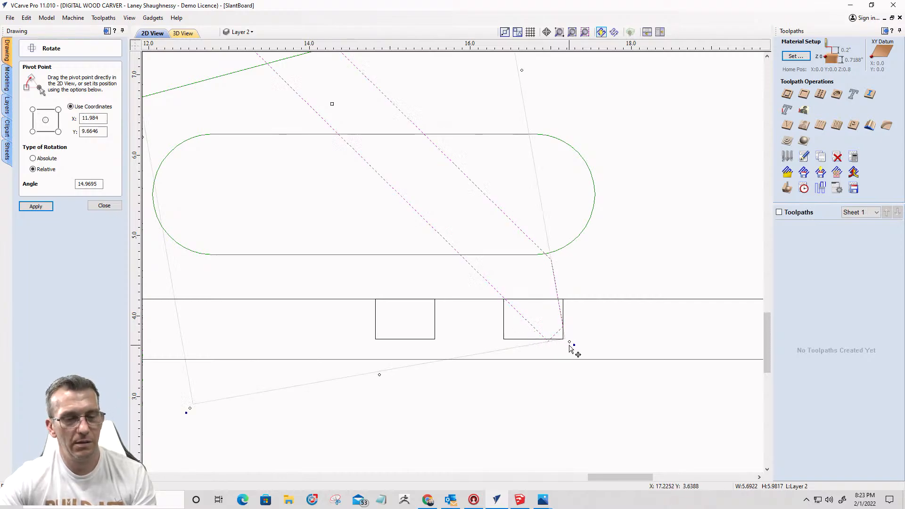
pyautogui.hotkey('ctrl', 'z')
pyautogui.hotkey('ctrl', 'z')
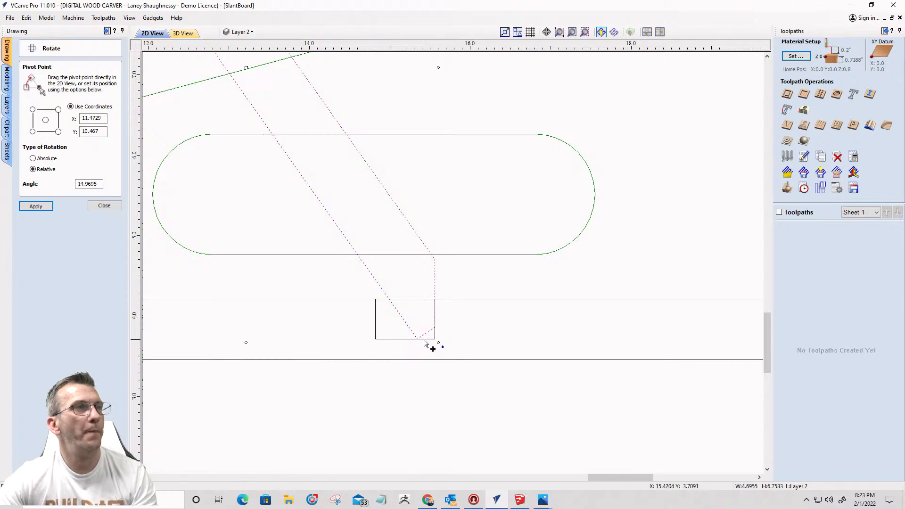
pyautogui.scroll(-3, 410, 327)
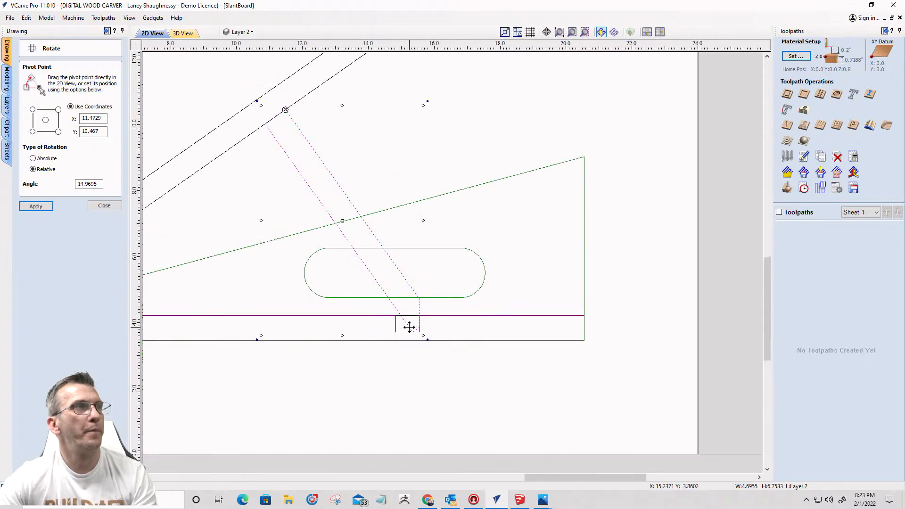
pyautogui.scroll(4, 409, 326)
pyautogui.scroll(2, 409, 327)
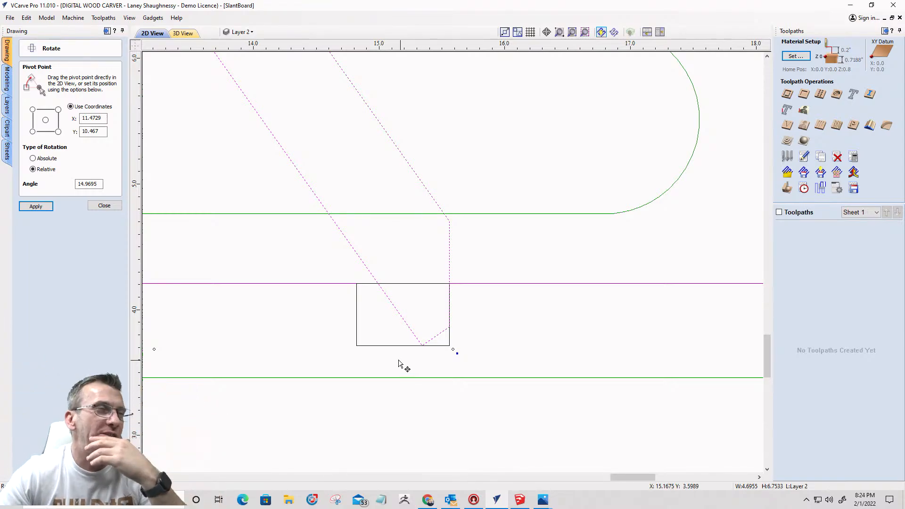
pyautogui.scroll(-1, 403, 363)
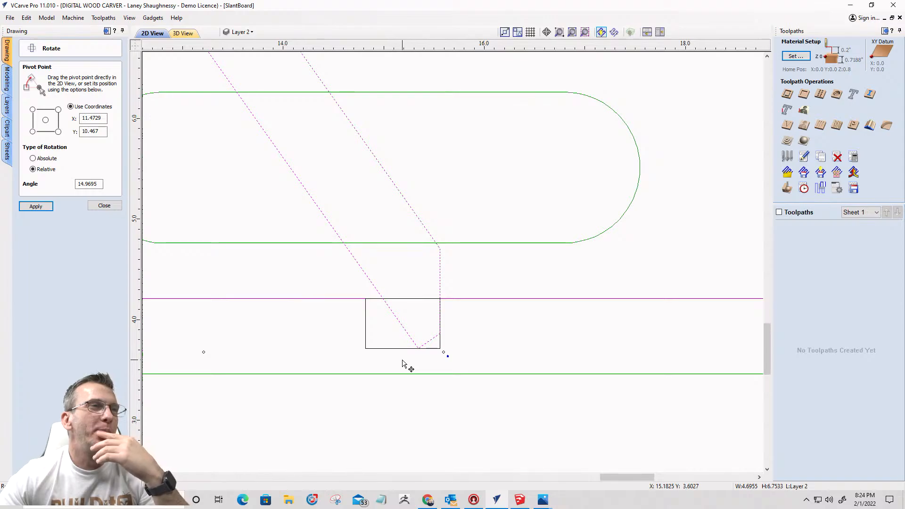
pyautogui.scroll(-1, 402, 363)
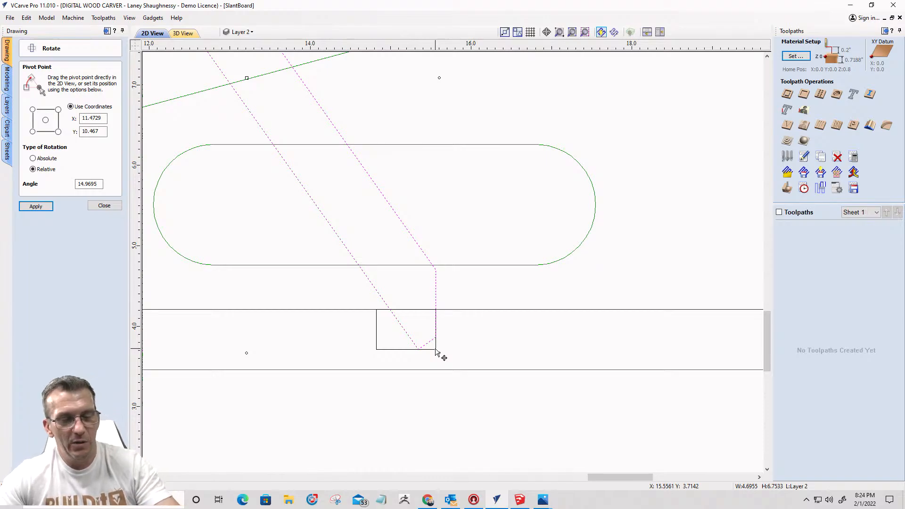
# Step: Undo the last leg swing and board-and-leg rotation, and copy the notch about 1.6 inches along the base to the leg's foot
pyautogui.hotkey('ctrl', 'z')
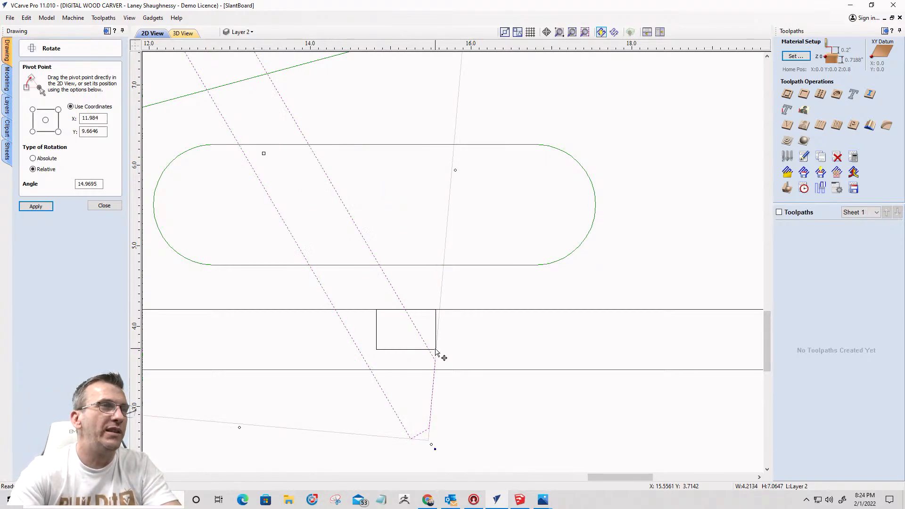
pyautogui.hotkey('ctrl', 'z')
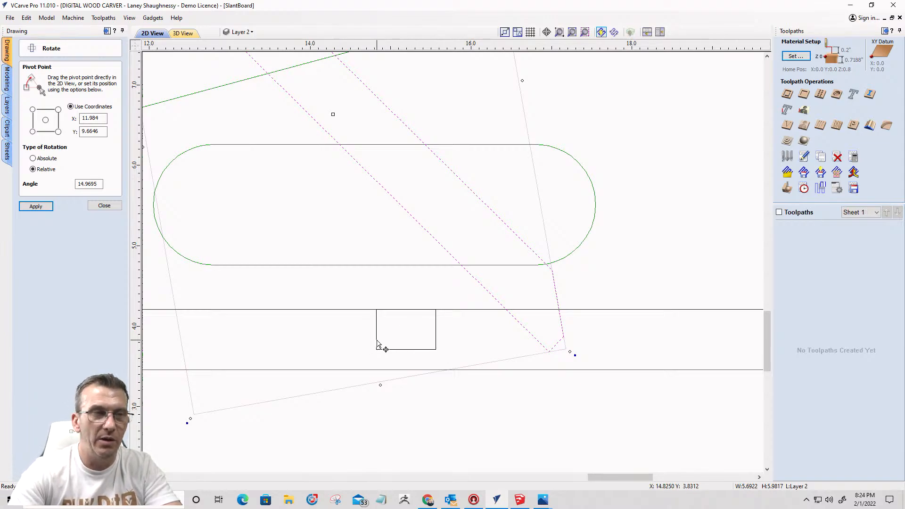
pyautogui.hotkey('ctrl', 'z')
# Step: Swing the leg about 0.32 degrees to bring its tip onto the new notch's floor, and nudge that notch to meet the leg's outer corner
pyautogui.scroll(4, 562, 353)
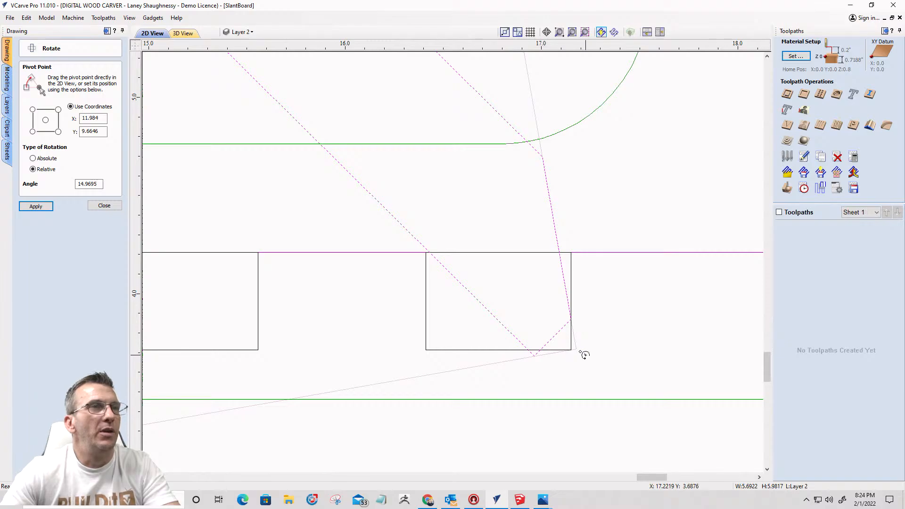
pyautogui.moveTo(585, 355); pyautogui.dragTo(545, 297)
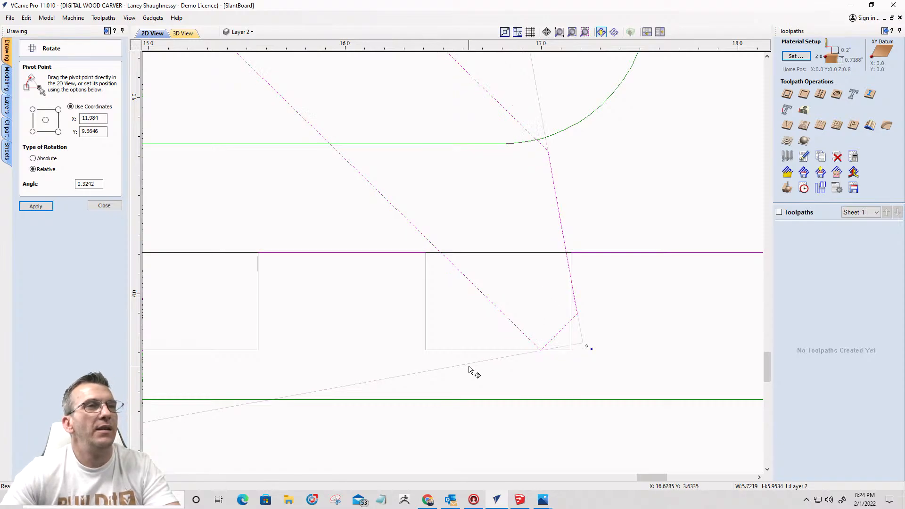
pyautogui.click(427, 349)
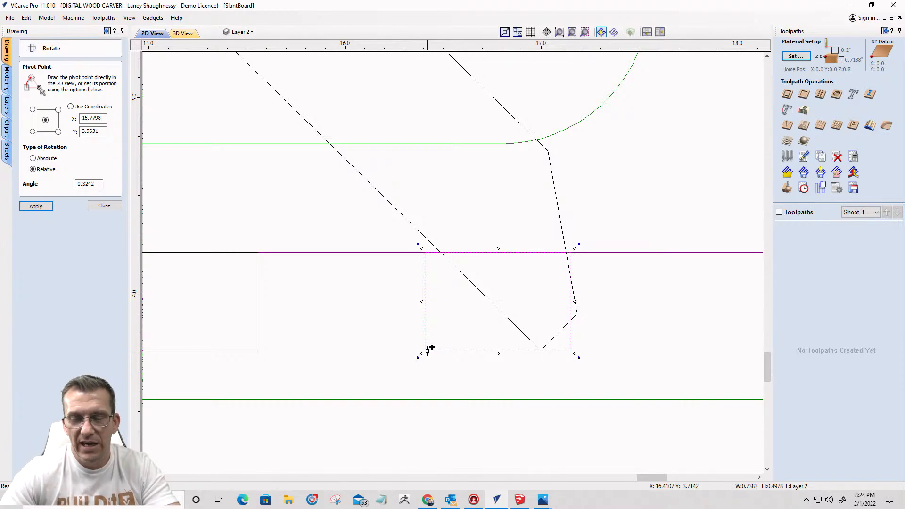
pyautogui.press('Right')
pyautogui.press('Right')
pyautogui.press('Right')
pyautogui.press('Left')
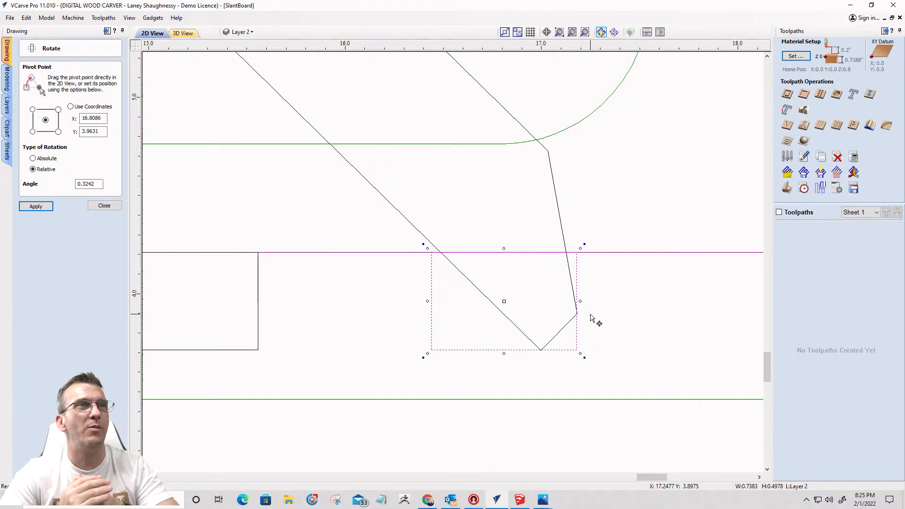
# Step: Rotate the board and leg together about the hinge corner by a relative -5 degrees, three times
pyautogui.scroll(-4, 519, 323)
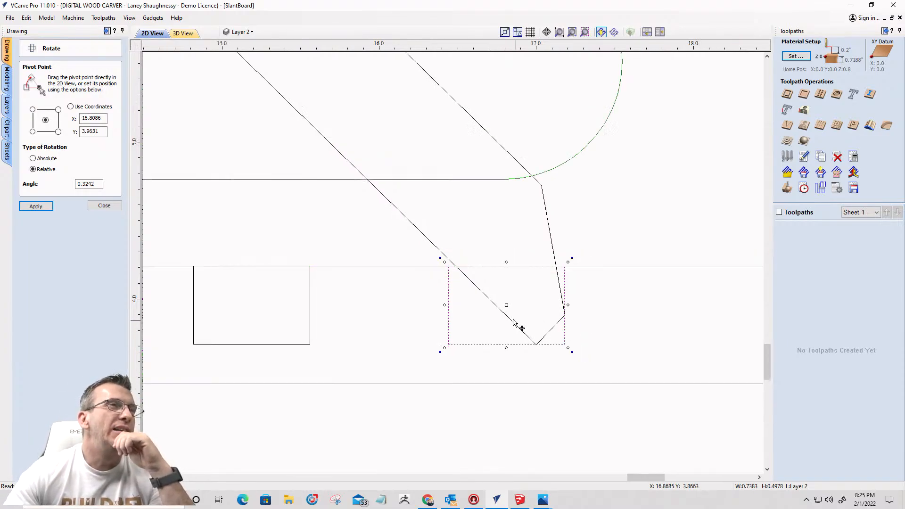
pyautogui.scroll(-1, 504, 309)
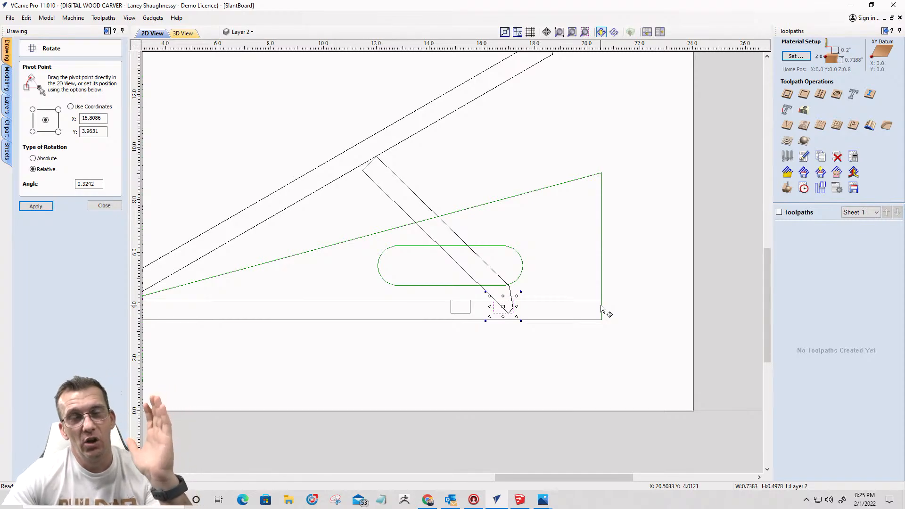
pyautogui.click(360, 162)
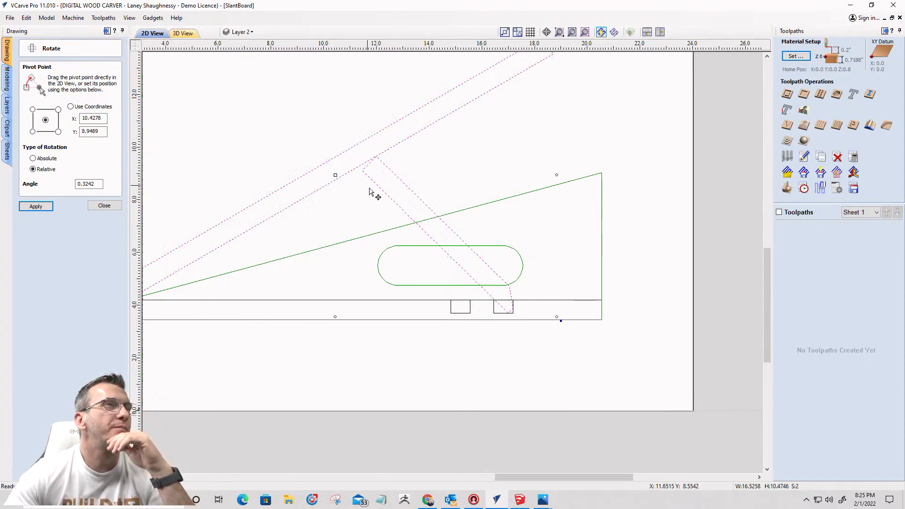
pyautogui.scroll(-2, 405, 204)
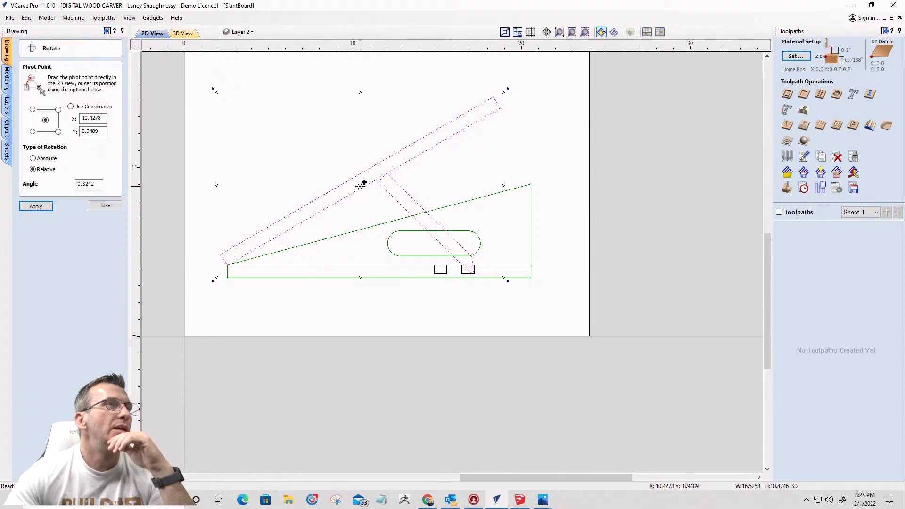
pyautogui.moveTo(363, 184); pyautogui.dragTo(227, 263)
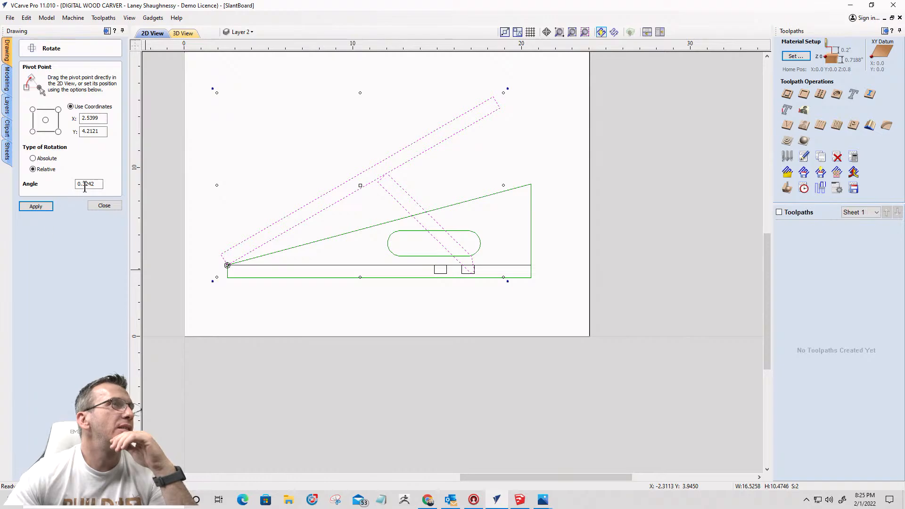
pyautogui.moveTo(98, 184); pyautogui.dragTo(64, 189)
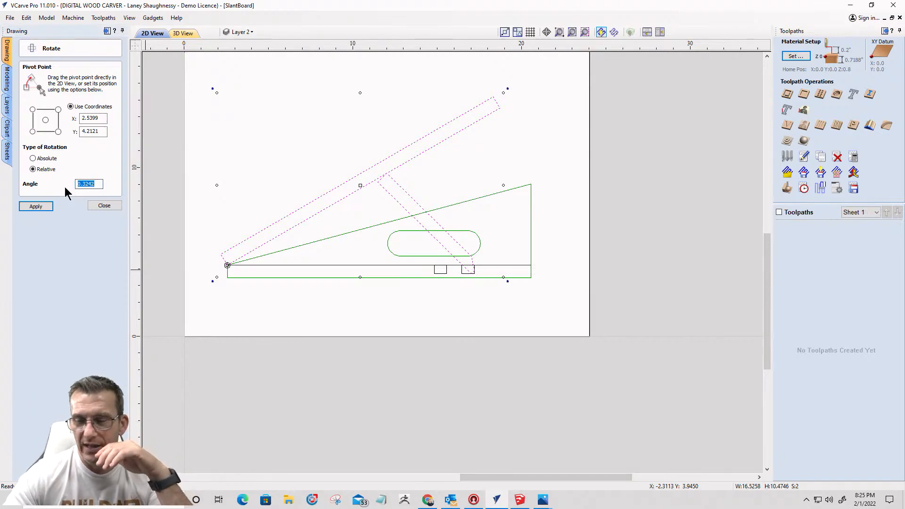
pyautogui.write('-5')
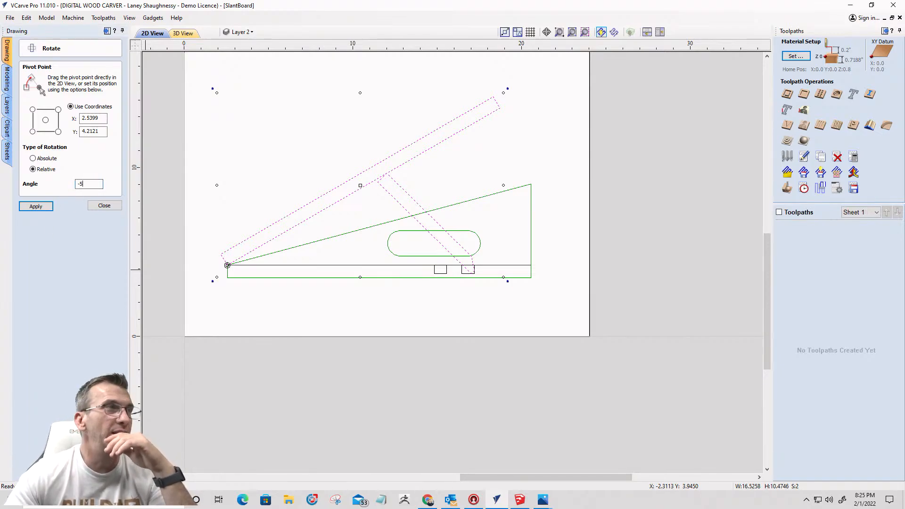
pyautogui.click(30, 207)
pyautogui.click(30, 206)
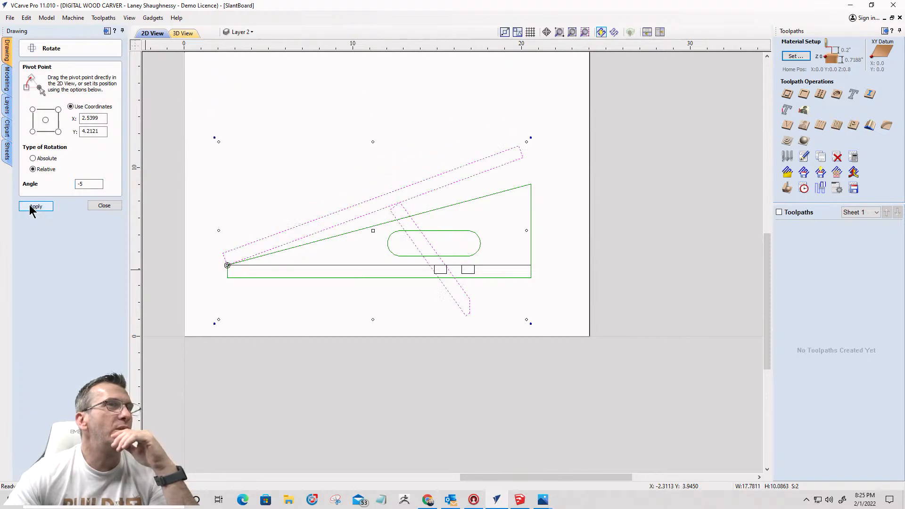
pyautogui.click(30, 206)
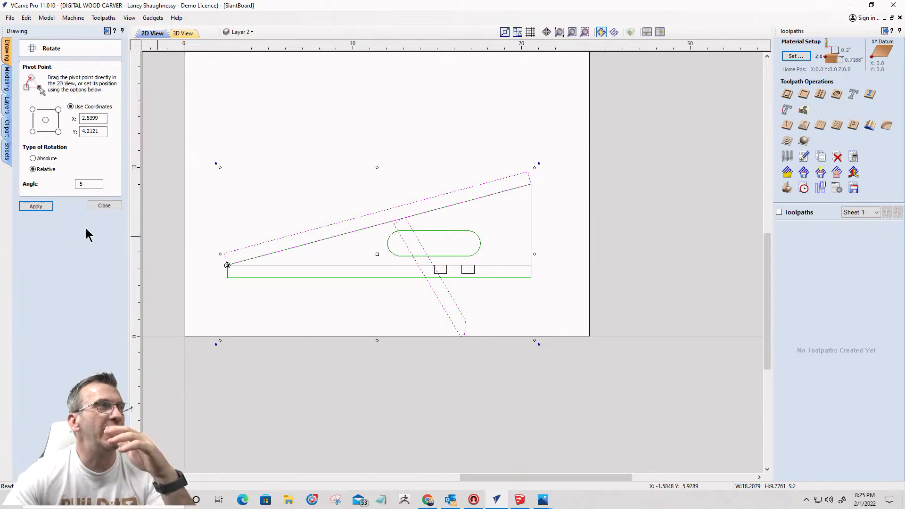
pyautogui.click(94, 206)
# Step: Swing only the leg outward about its upper corner until its foot rests on the base's top line near the far end
pyautogui.click(448, 313)
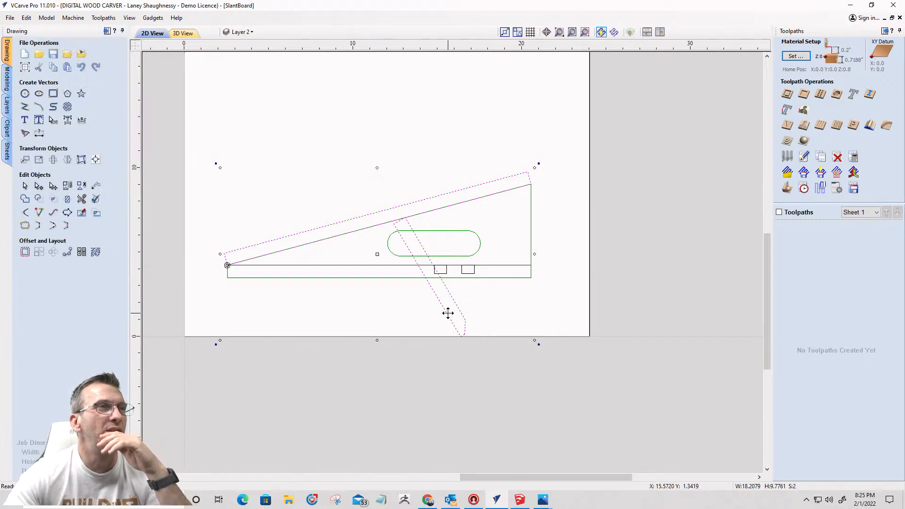
pyautogui.scroll(2, 404, 329)
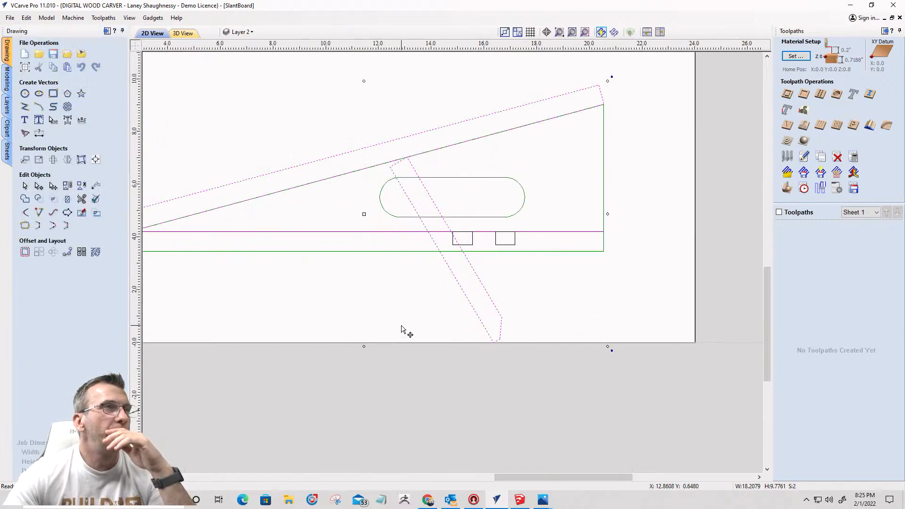
pyautogui.click(412, 286)
pyautogui.scroll(-1, 429, 271)
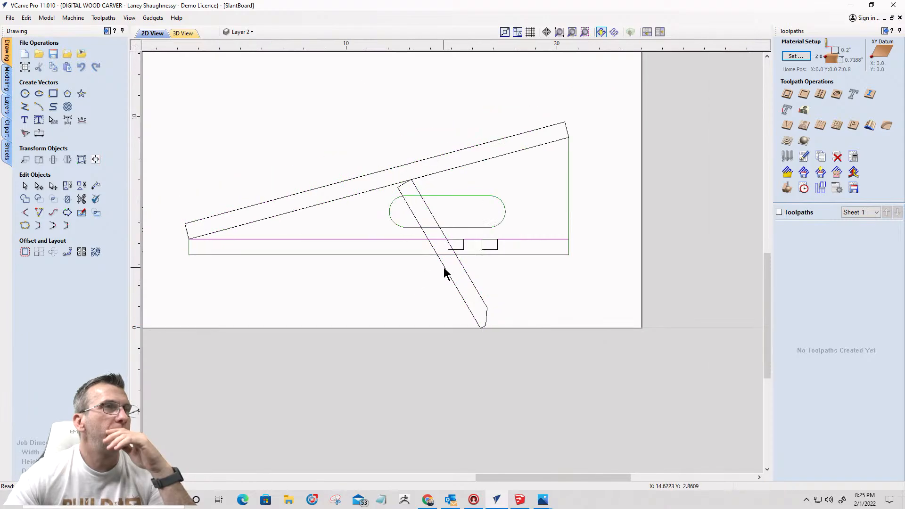
pyautogui.click(445, 269)
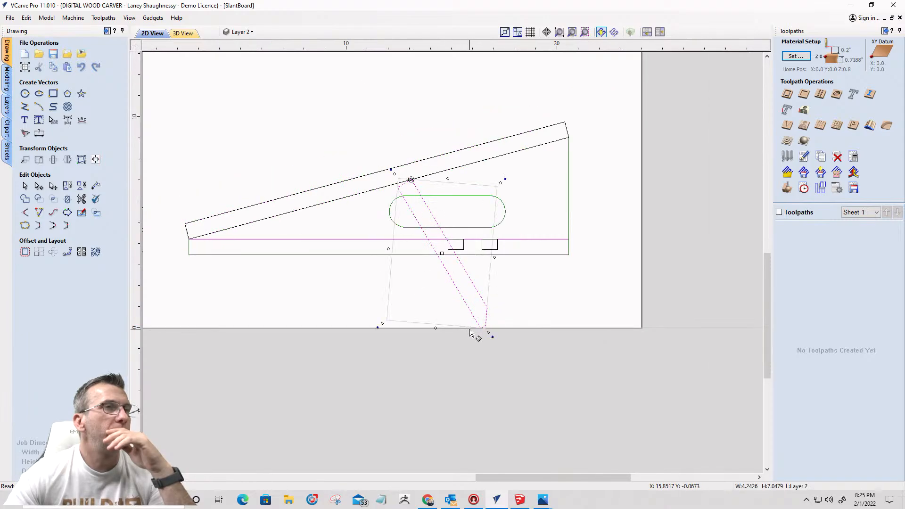
pyautogui.moveTo(491, 335); pyautogui.dragTo(542, 225)
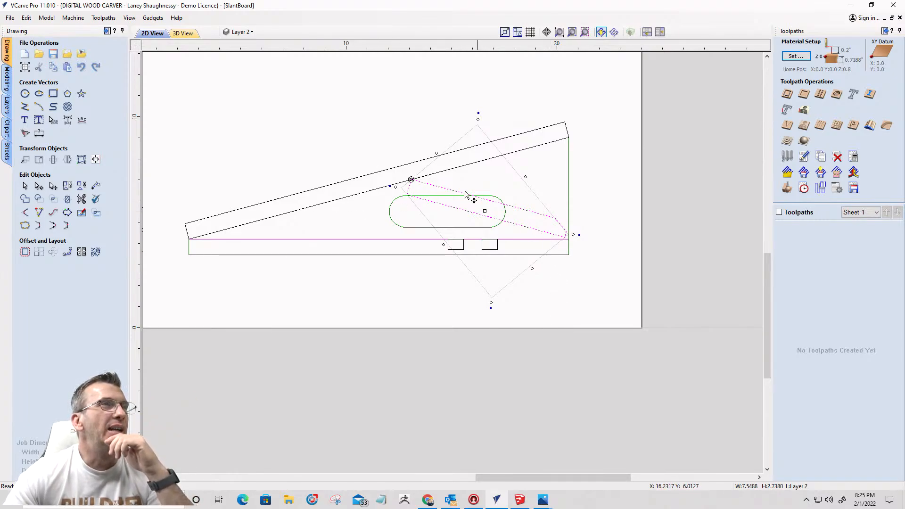
# Step: Rotate the board and leg together by a relative 5 degrees, using the hinge corner as the pivot point
pyautogui.keyDown('shift'); pyautogui.click(366, 178); pyautogui.keyUp('shift')
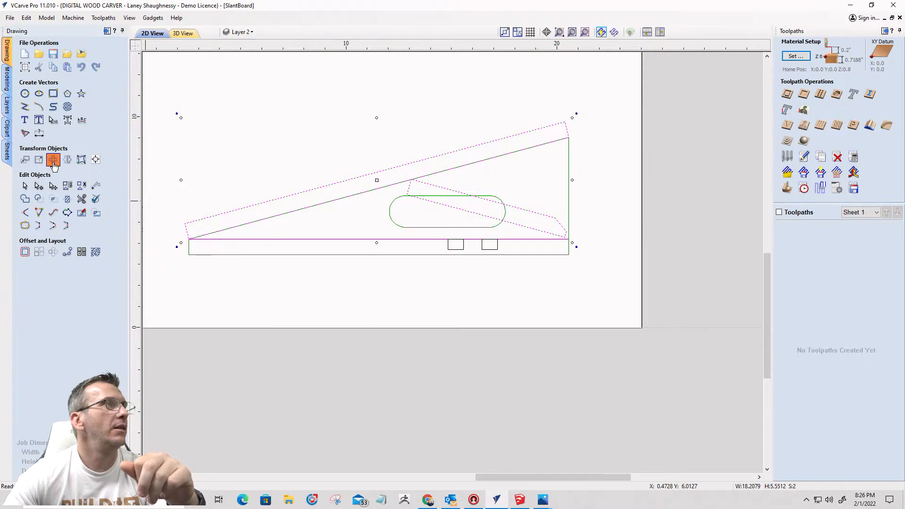
pyautogui.click(54, 160)
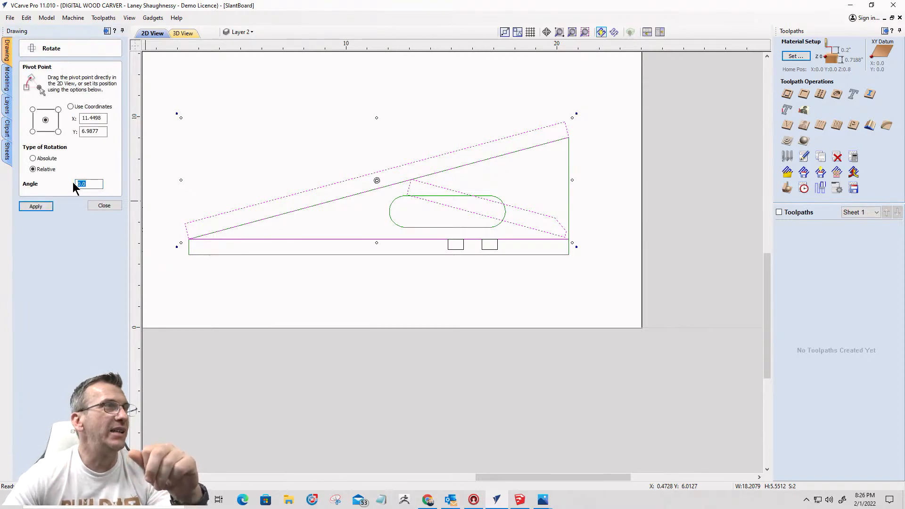
pyautogui.click(45, 207)
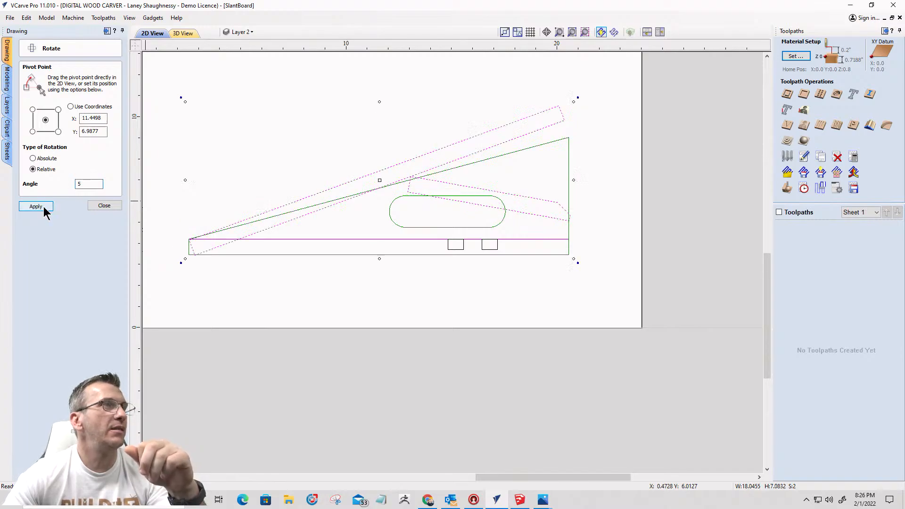
pyautogui.hotkey('ctrl', 'z')
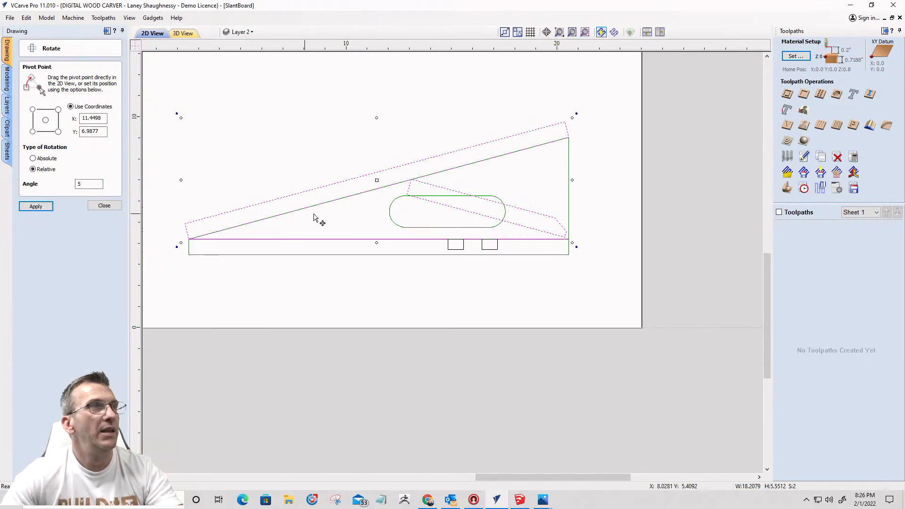
pyautogui.moveTo(377, 179); pyautogui.dragTo(191, 240)
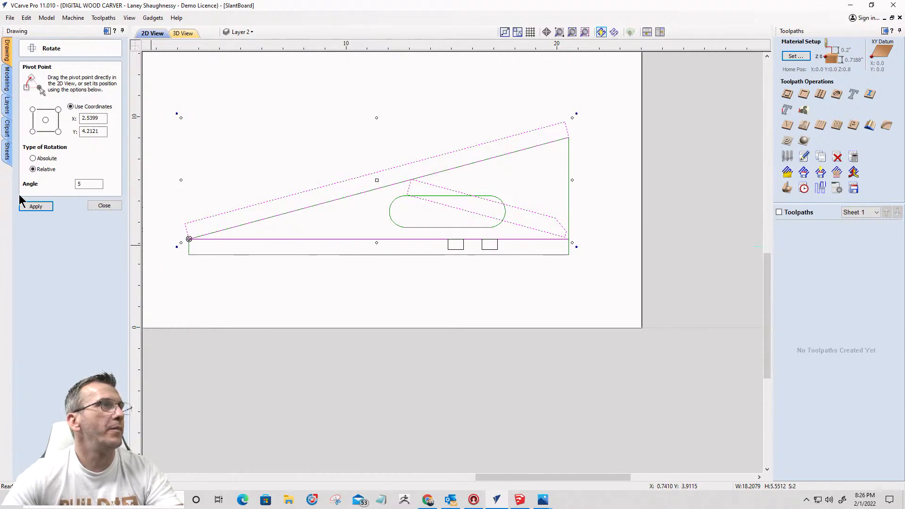
pyautogui.click(34, 208)
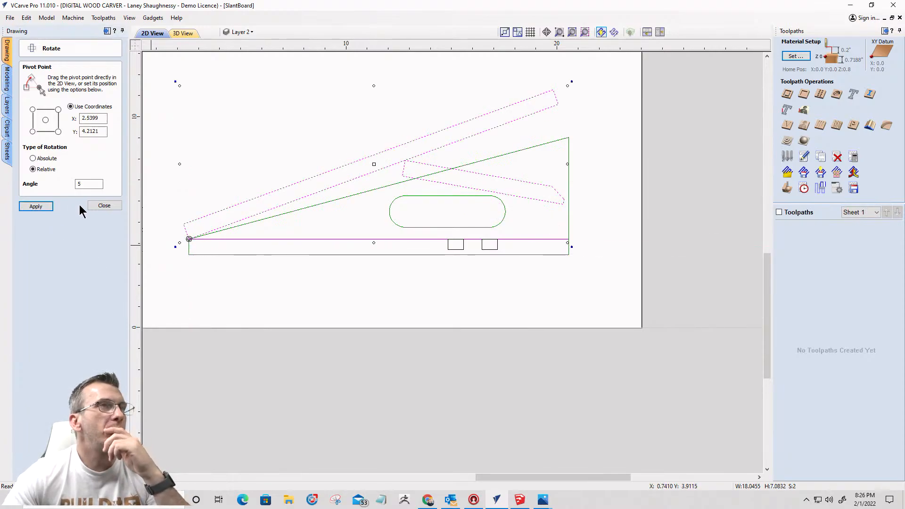
pyautogui.click(95, 208)
# Step: Swing only the leg down about its upper corner until its foot sits within the thickness of the base
pyautogui.click(486, 152)
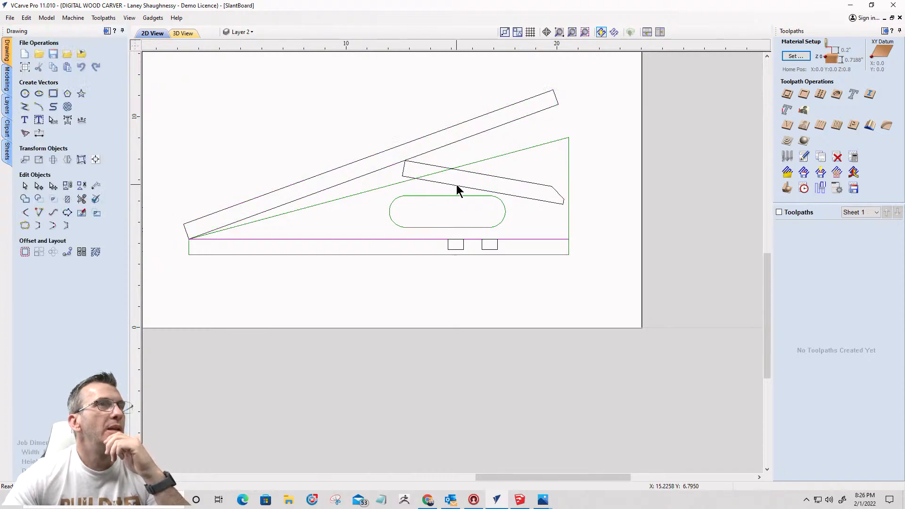
pyautogui.click(475, 174)
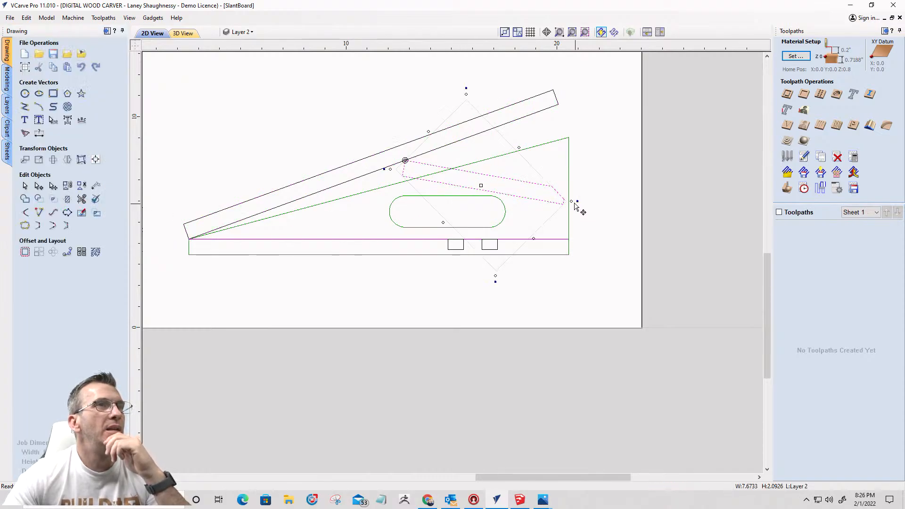
pyautogui.moveTo(573, 202); pyautogui.dragTo(562, 239)
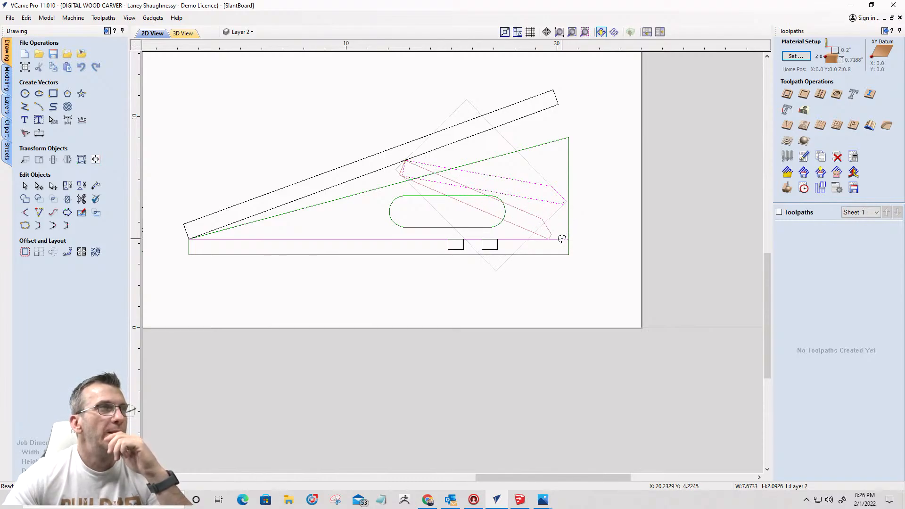
pyautogui.moveTo(562, 238); pyautogui.dragTo(562, 239)
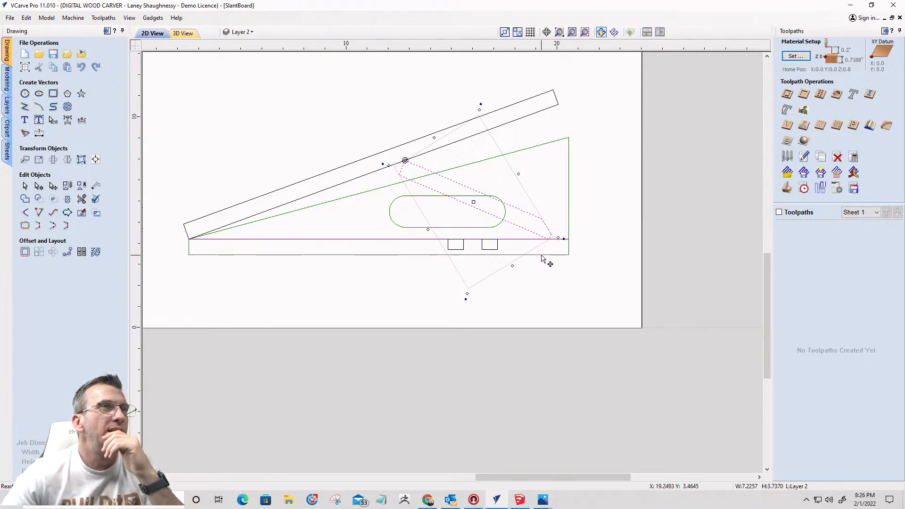
pyautogui.moveTo(565, 240); pyautogui.dragTo(545, 269)
# Step: Copy the second notch about 2.3 inches along the base to the leg's foot, and widen the copy toward the hinge side
pyautogui.scroll(3, 546, 269)
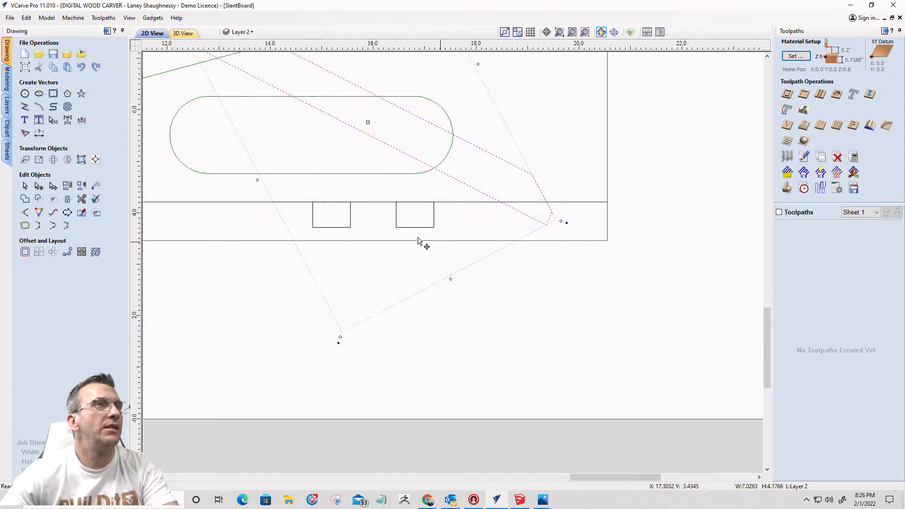
pyautogui.click(397, 226)
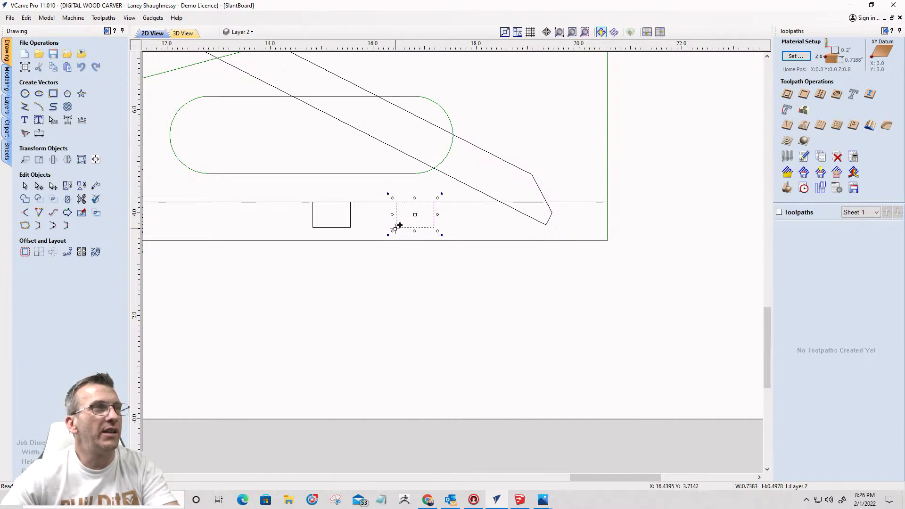
pyautogui.moveTo(397, 227); pyautogui.dragTo(514, 226)
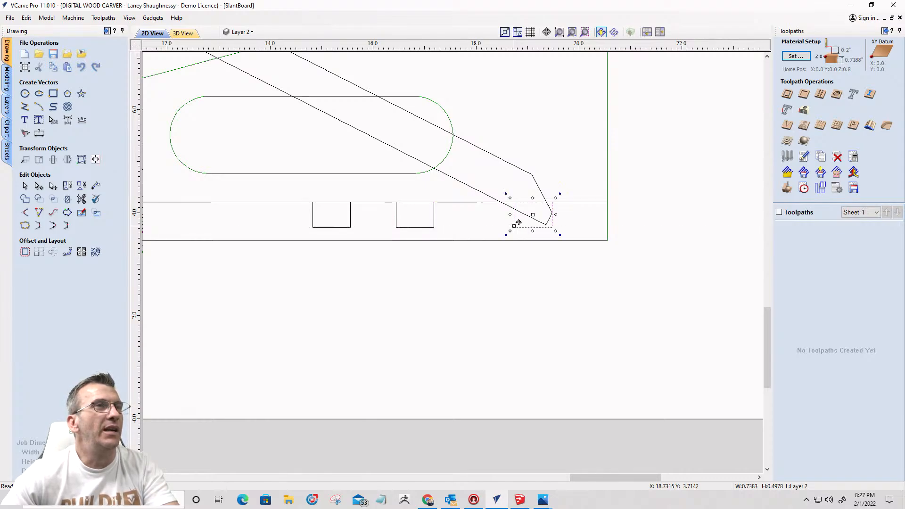
pyautogui.moveTo(510, 214); pyautogui.dragTo(497, 212)
pyautogui.click(465, 222)
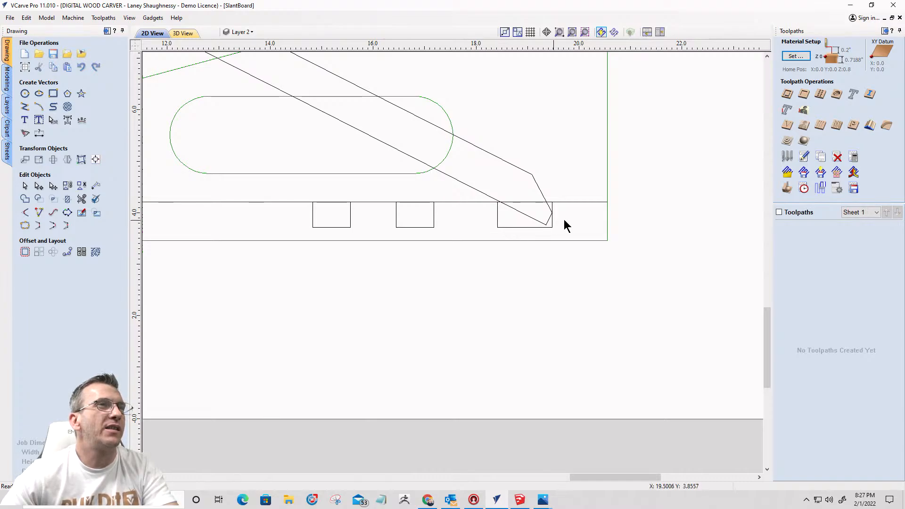
pyautogui.scroll(-3, 565, 224)
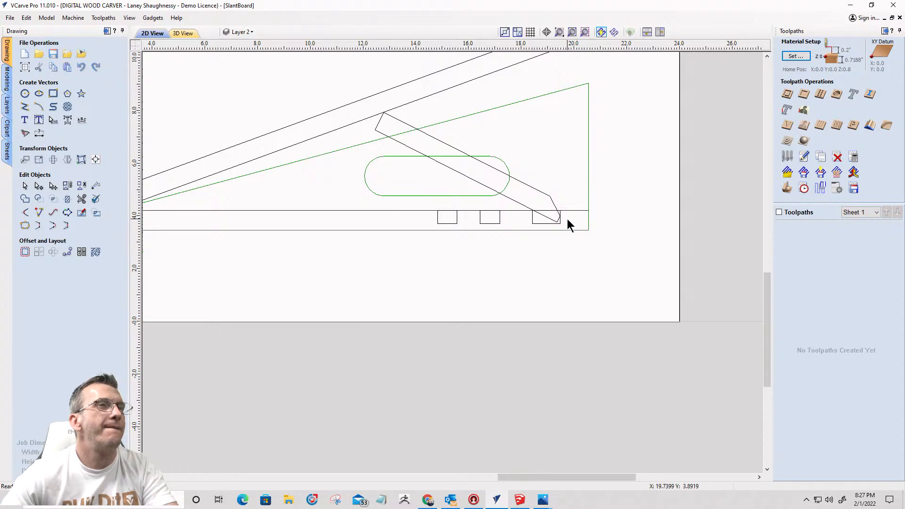
# Step: Copy the wide notch at the leg's foot about 1.1 inches toward the hinge, placing it beside the second notch
pyautogui.scroll(3, 567, 224)
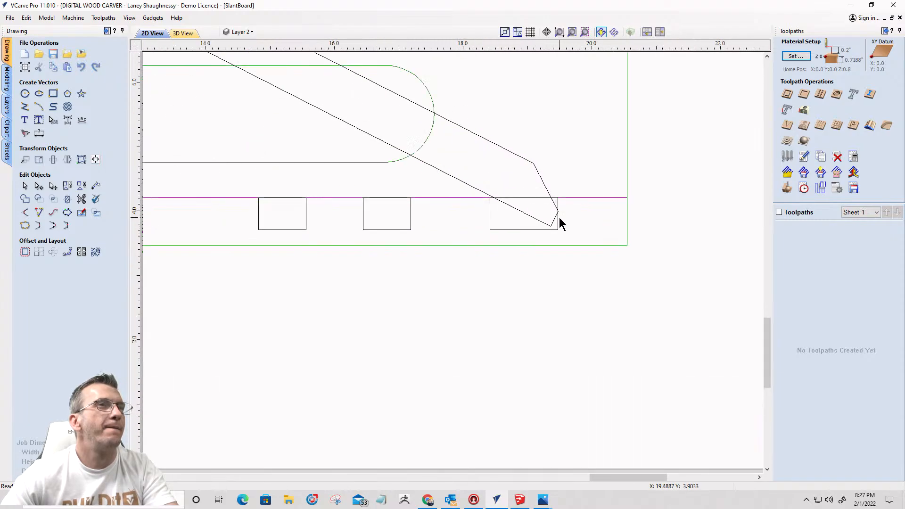
pyautogui.scroll(4, 559, 222)
pyautogui.click(555, 202)
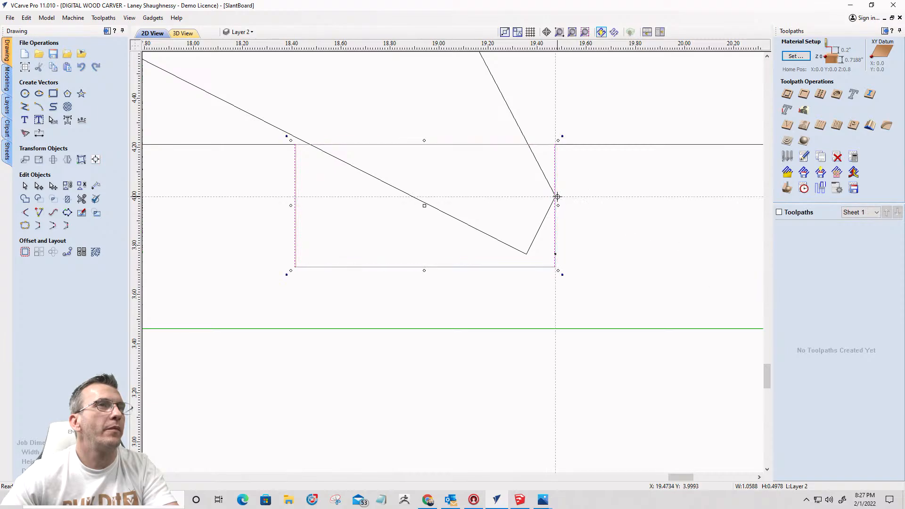
pyautogui.scroll(-2, 571, 235)
pyautogui.scroll(-3, 568, 231)
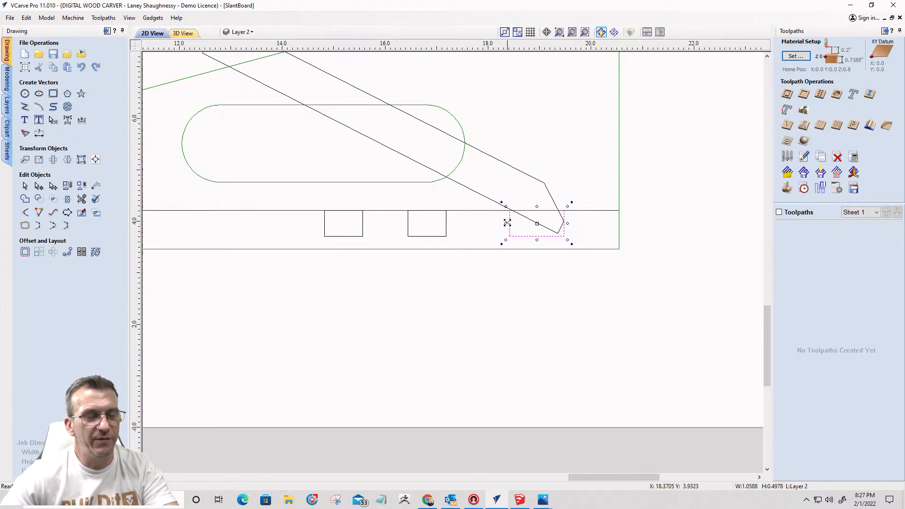
pyautogui.moveTo(506, 207); pyautogui.dragTo(453, 212)
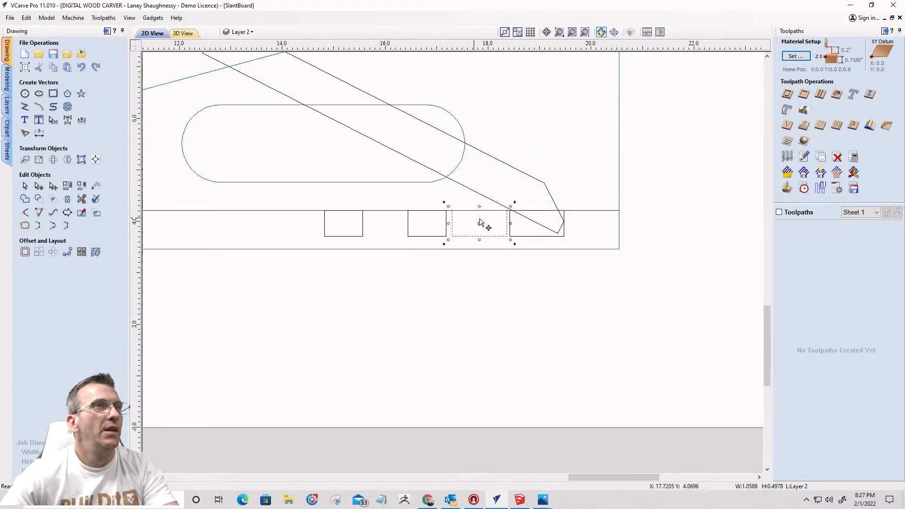
# Step: Rotate the board and leg together by another relative 5 degrees about the hinge corner
pyautogui.scroll(-3, 598, 194)
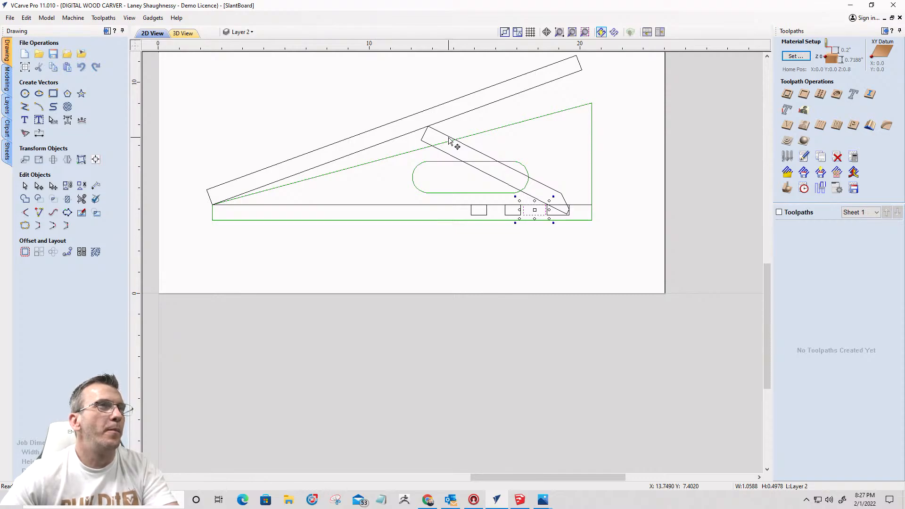
pyautogui.click(400, 137)
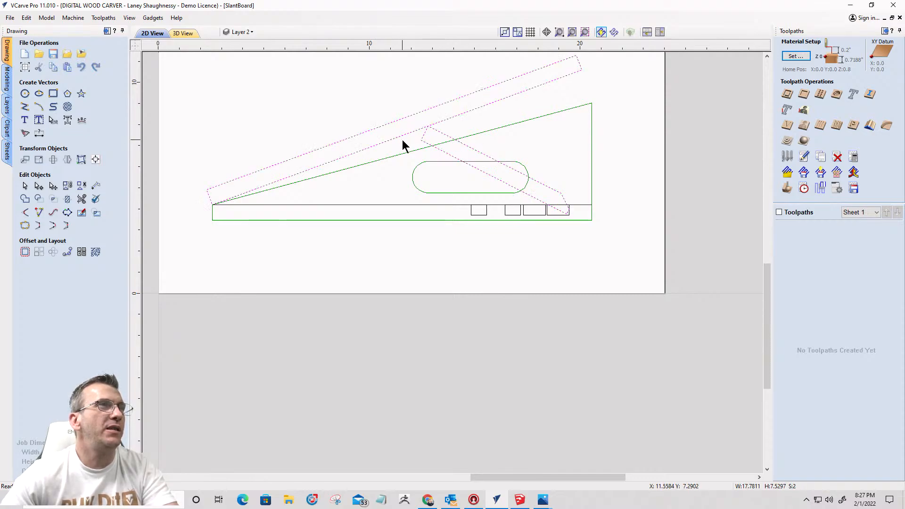
pyautogui.click(401, 140)
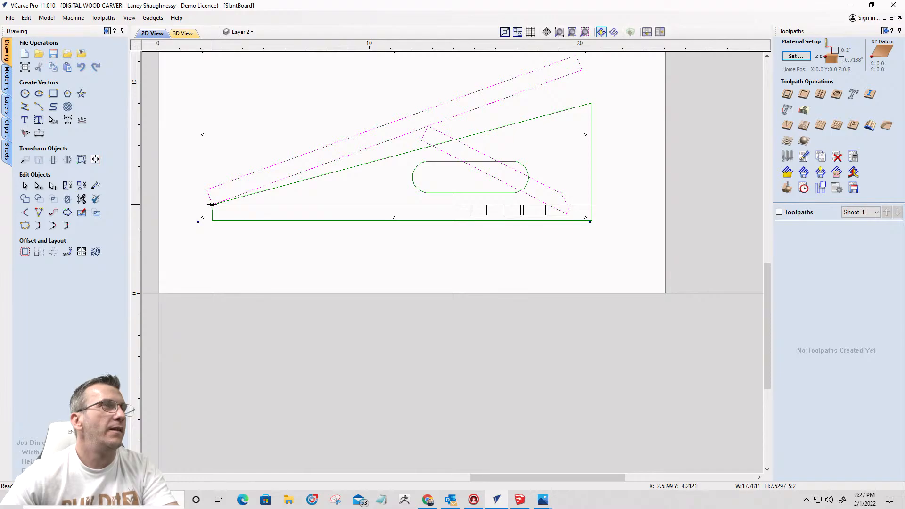
pyautogui.moveTo(211, 204); pyautogui.dragTo(212, 204)
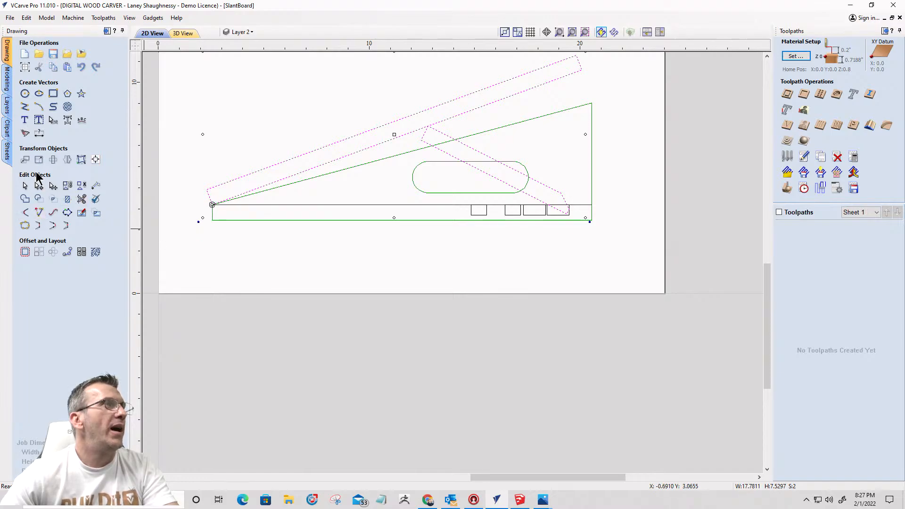
pyautogui.click(53, 159)
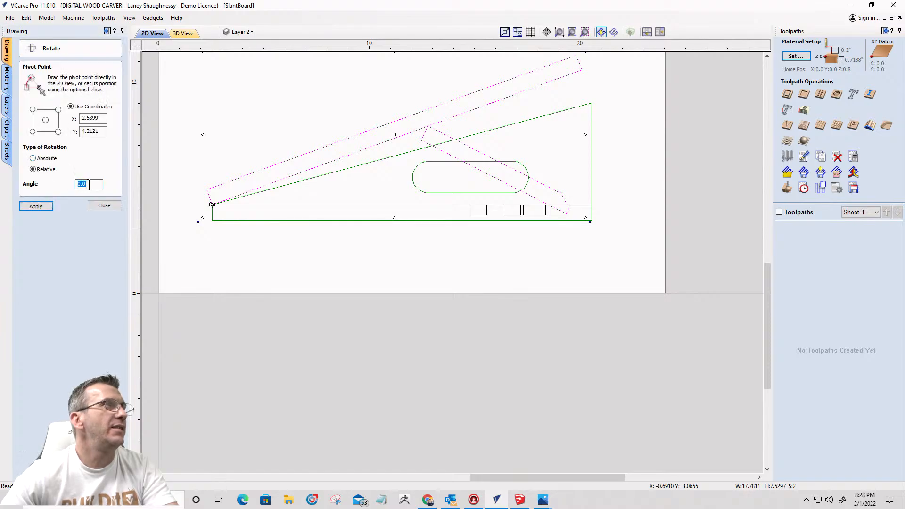
pyautogui.write('5')
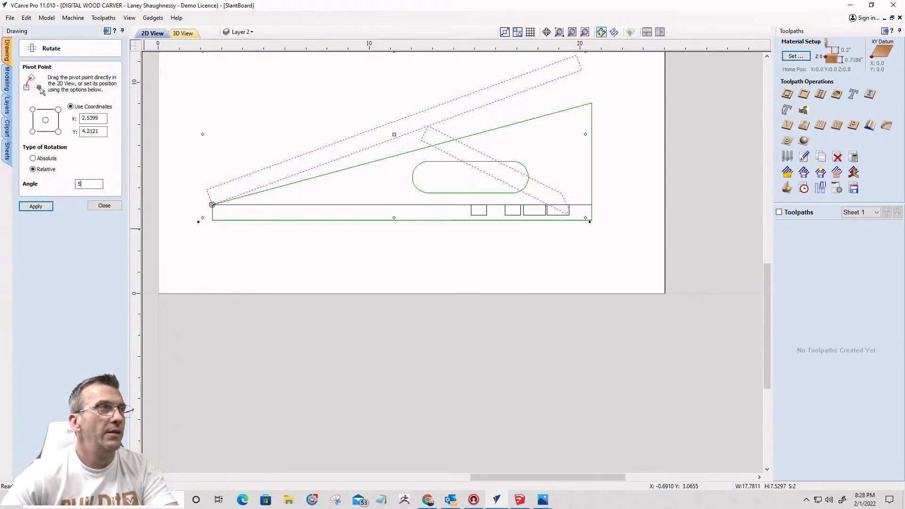
pyautogui.click(40, 210)
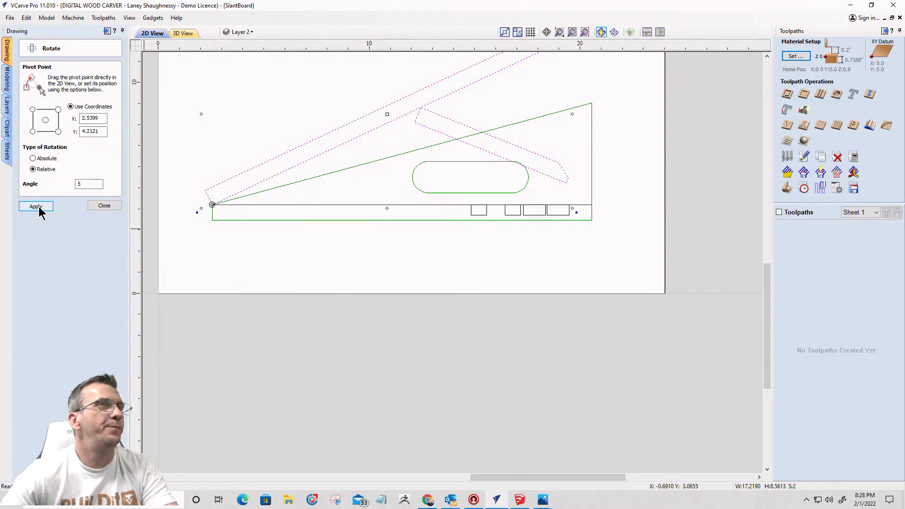
pyautogui.click(94, 205)
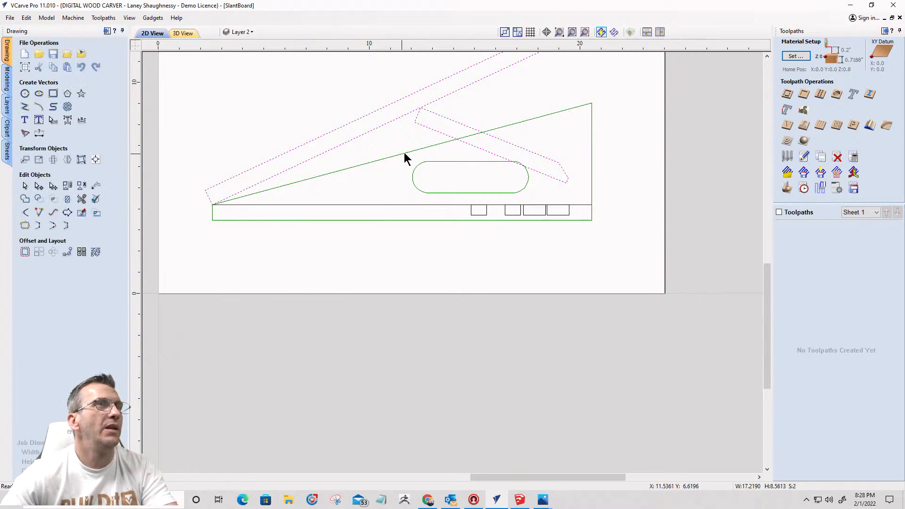
# Step: Swing only the leg down about its upper corner until its foot reaches the floor of the newly copied notch
pyautogui.click(434, 131)
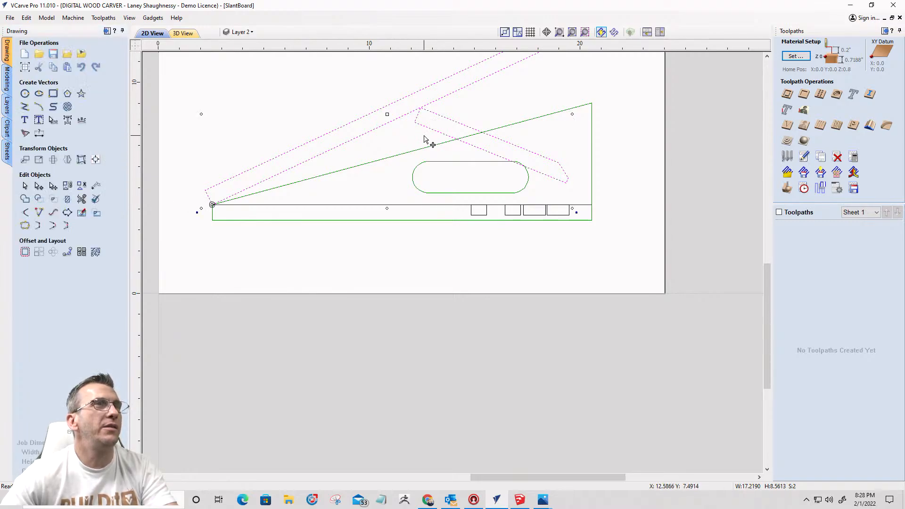
pyautogui.click(432, 139)
pyautogui.click(434, 130)
pyautogui.click(433, 133)
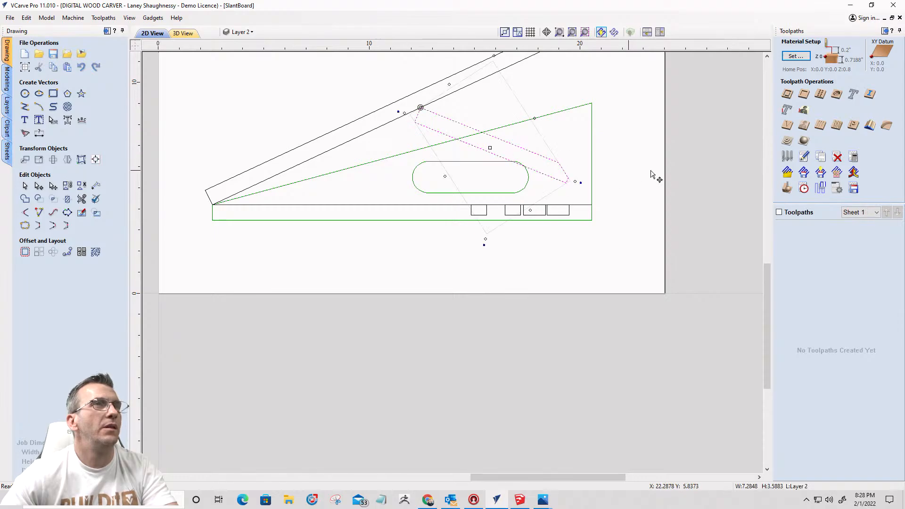
pyautogui.moveTo(578, 184)
pyautogui.mouseDown()
pyautogui.moveTo(546, 210)
pyautogui.moveTo(550, 234)
pyautogui.moveTo(543, 225)
pyautogui.mouseUp()
pyautogui.scroll(3, 547, 230)
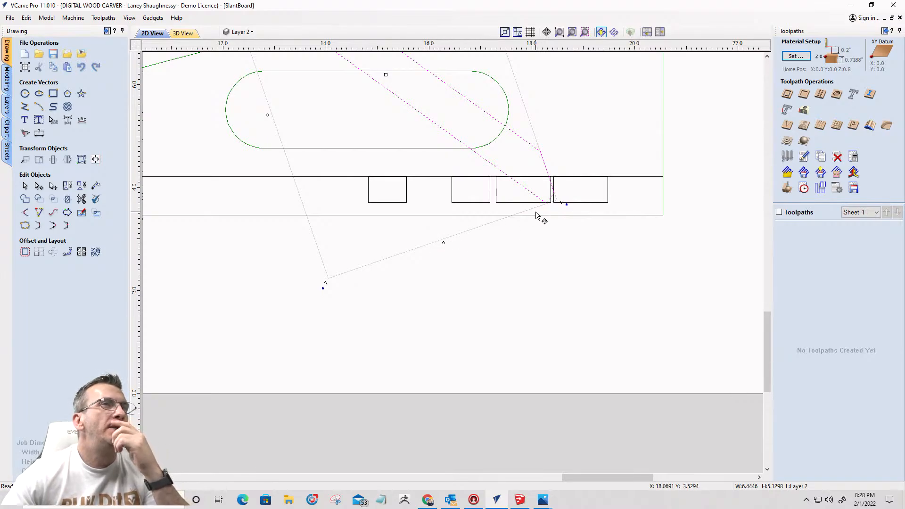
# Step: Check the steeper position against the whole layout, and undo the leg swing and the 5-degree rotation of board and leg
pyautogui.scroll(-4, 536, 214)
pyautogui.scroll(2, 536, 214)
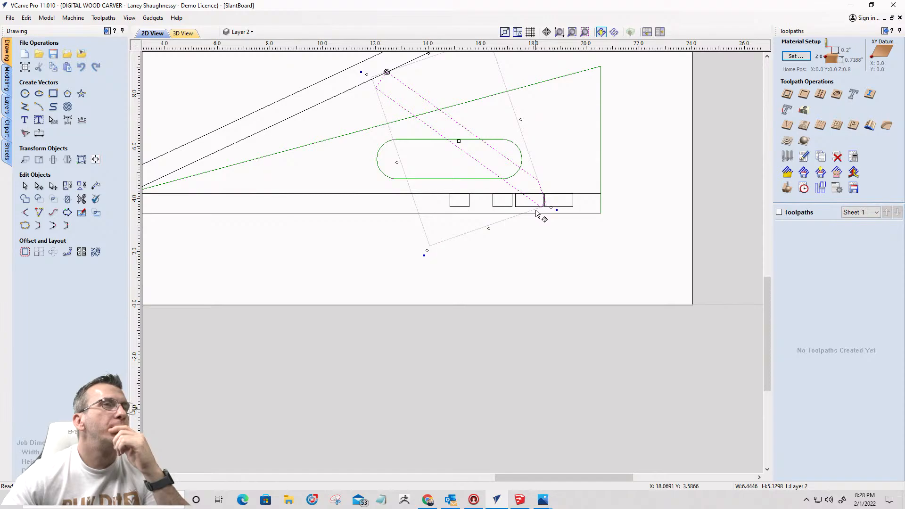
pyautogui.scroll(-2, 434, 130)
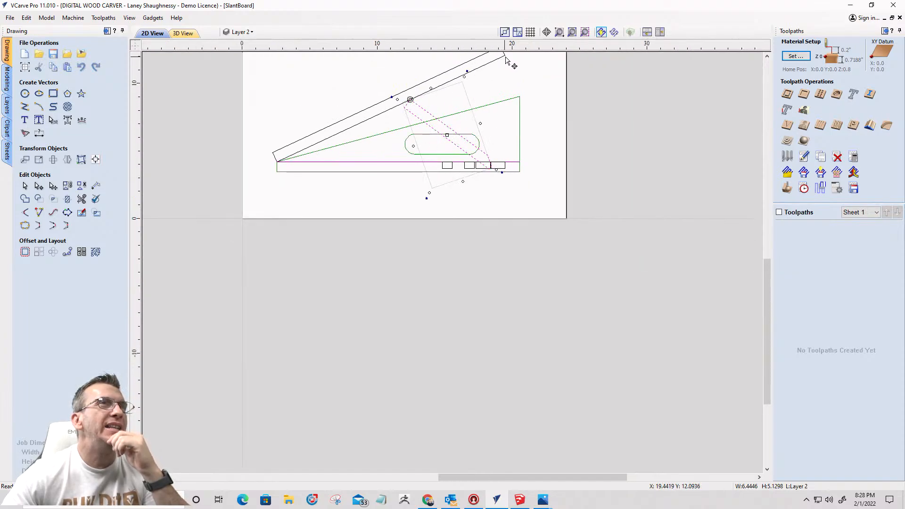
pyautogui.scroll(-2, 503, 100)
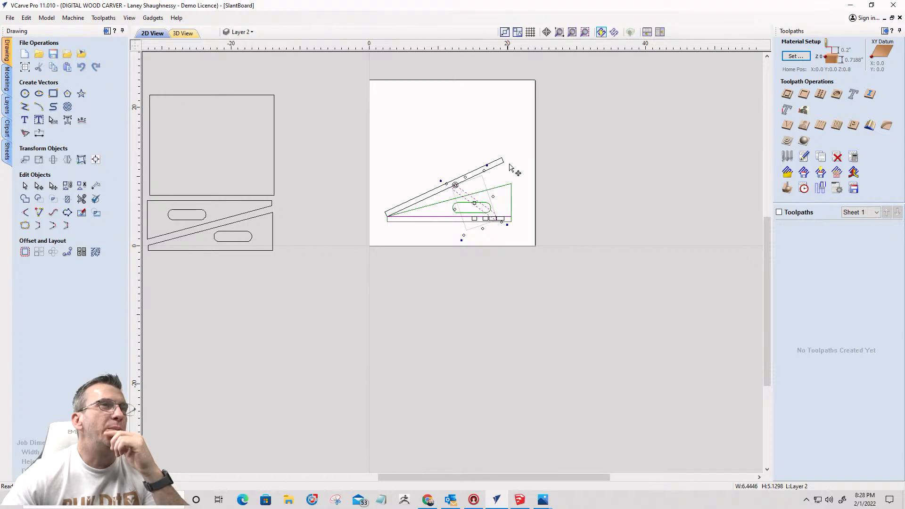
pyautogui.scroll(6, 509, 226)
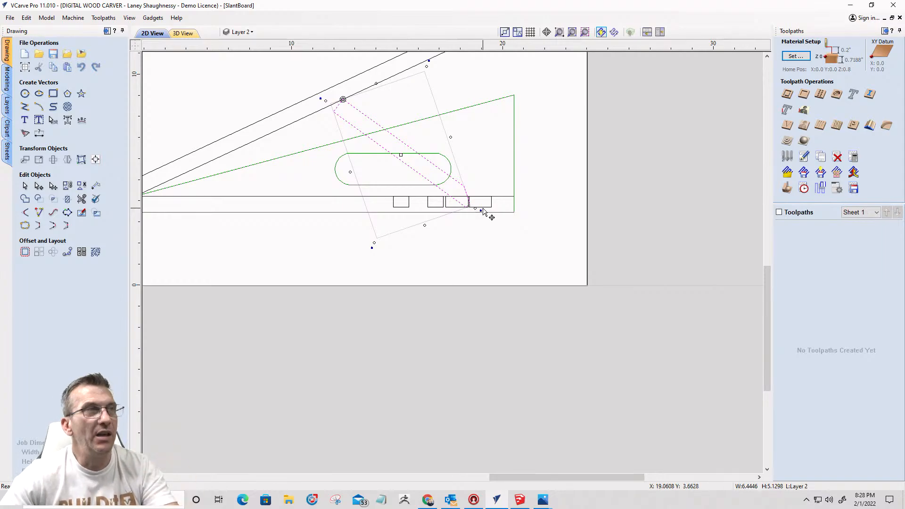
pyautogui.hotkey('ctrl', 'z')
pyautogui.hotkey('ctrl', 'z')
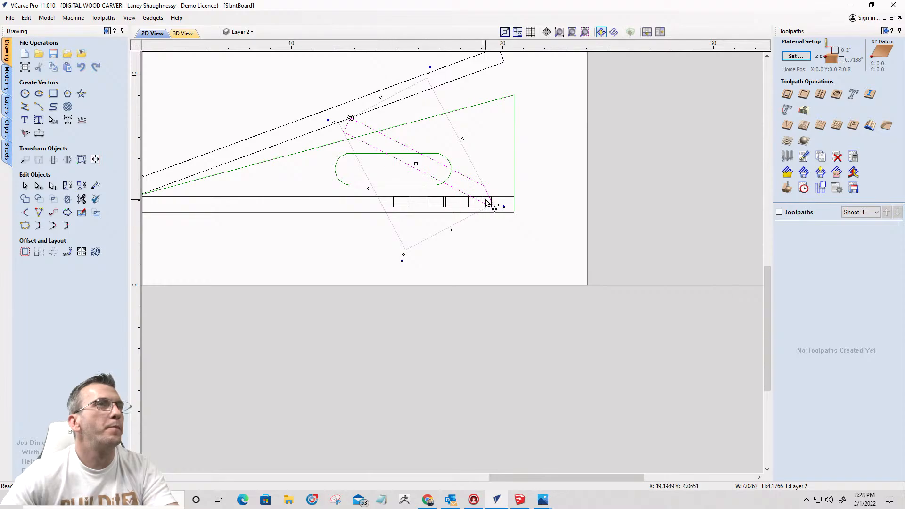
# Step: Swing only the leg down about its upper corner until its foot extends just below the underside of the base
pyautogui.scroll(5, 483, 202)
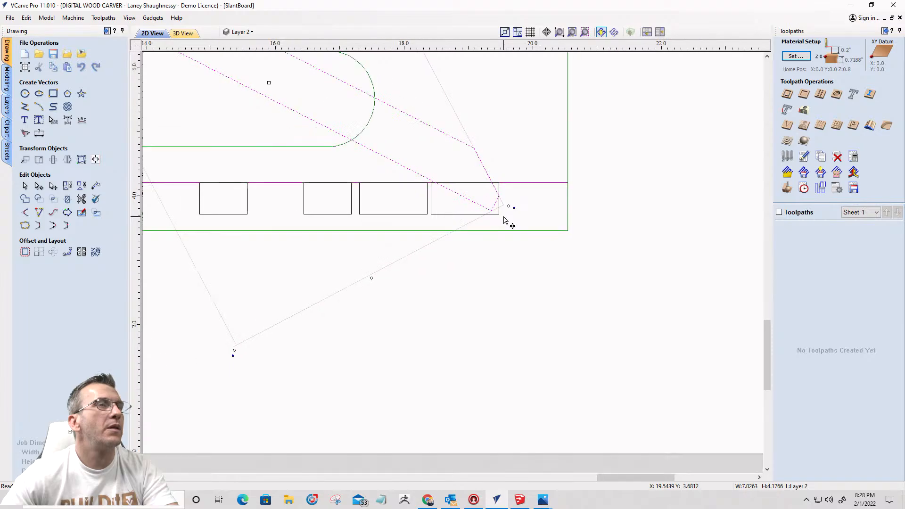
pyautogui.scroll(-2, 504, 220)
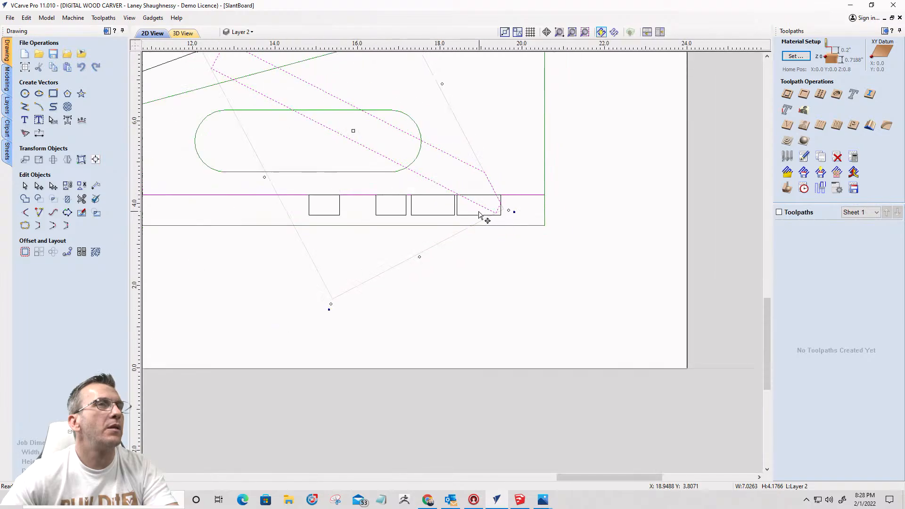
pyautogui.scroll(-2, 472, 207)
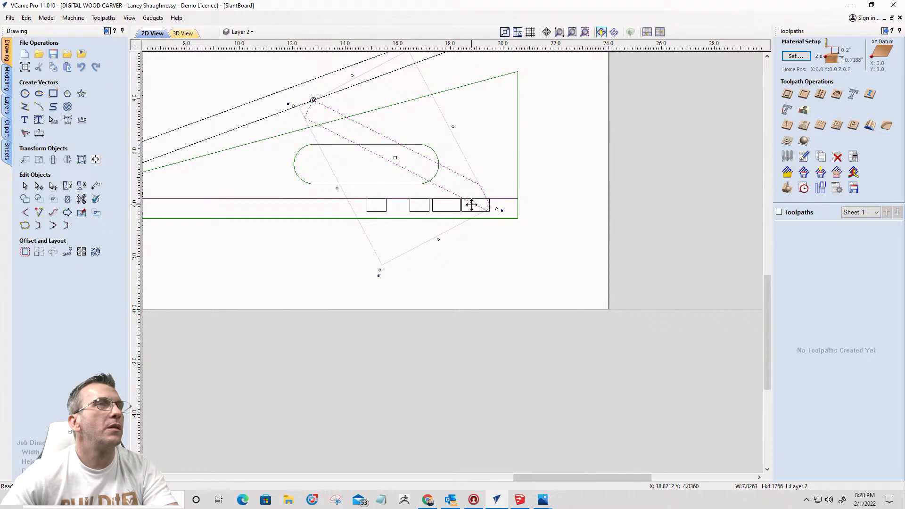
pyautogui.scroll(1, 472, 205)
pyautogui.scroll(-2, 471, 205)
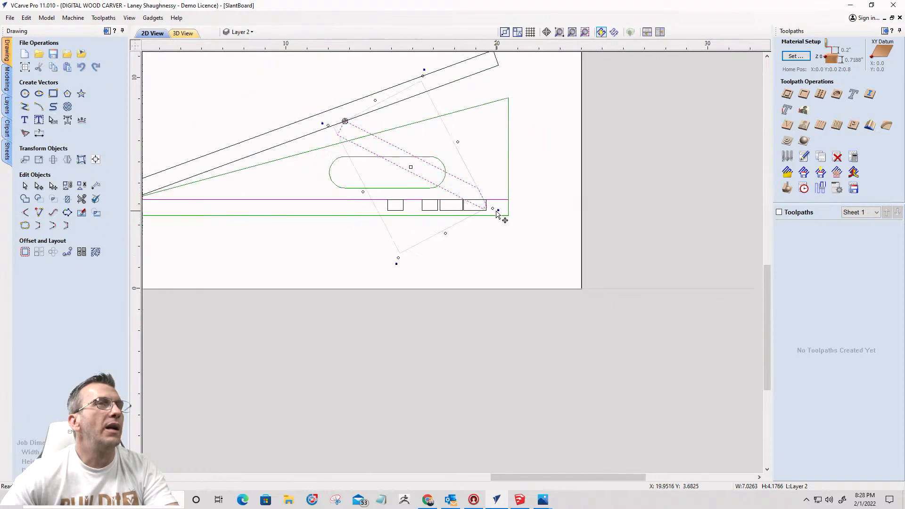
pyautogui.click(499, 211)
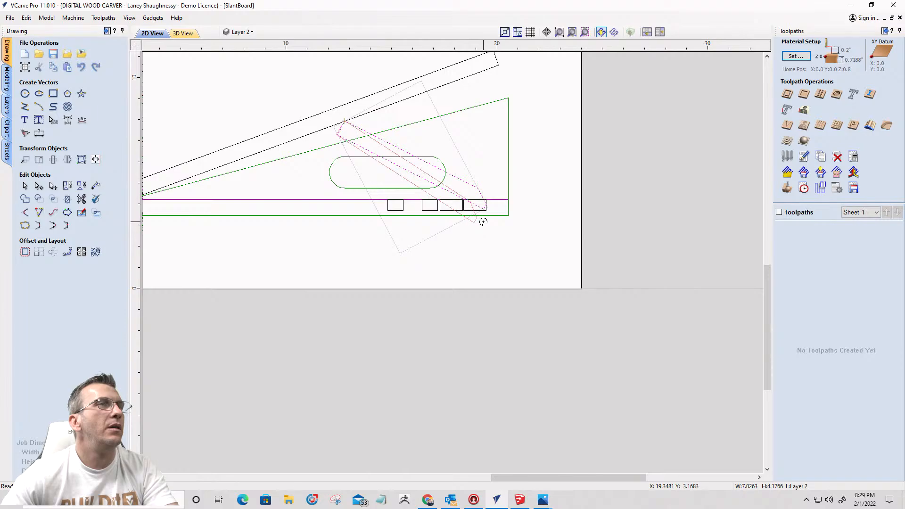
pyautogui.click(483, 222)
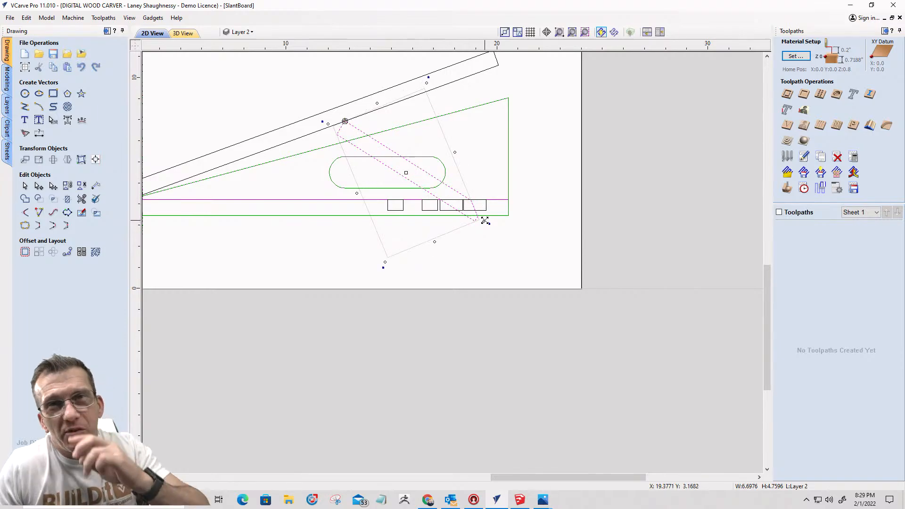
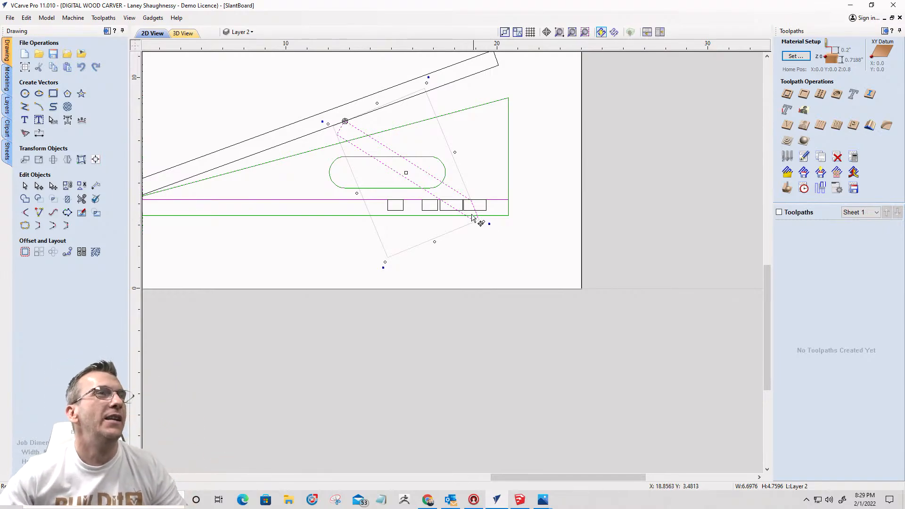
# Step: Shrink the leg from its foot end by about 0.6 inch until the tip is level with the notch floors
pyautogui.scroll(2, 479, 224)
pyautogui.scroll(-3, 471, 229)
pyautogui.scroll(3, 469, 225)
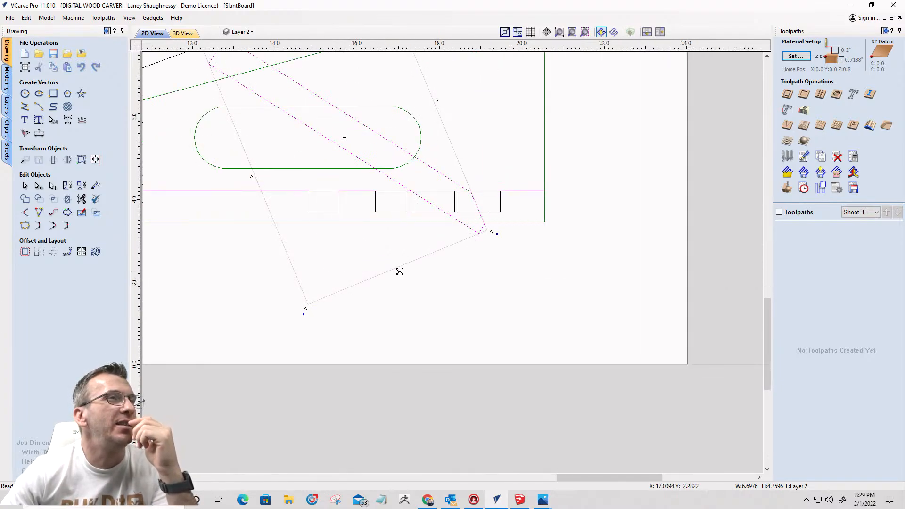
pyautogui.moveTo(400, 269); pyautogui.dragTo(376, 251)
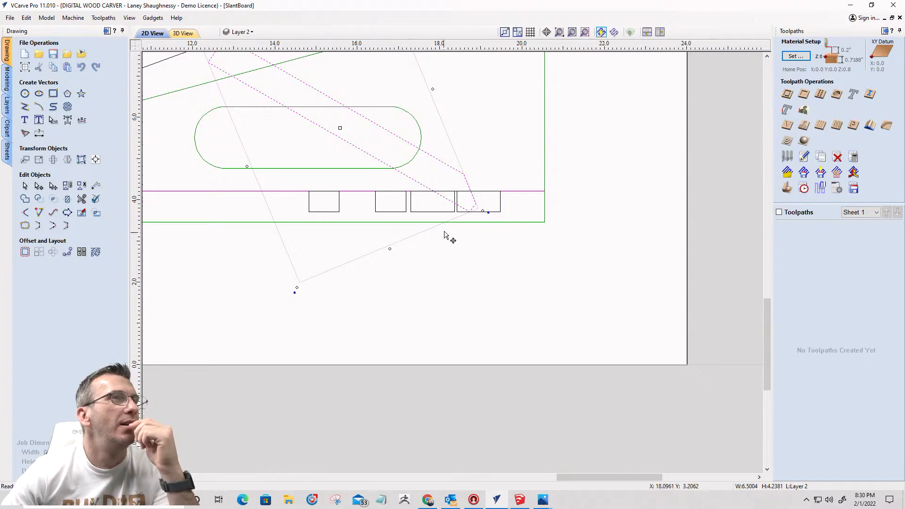
pyautogui.scroll(2, 448, 236)
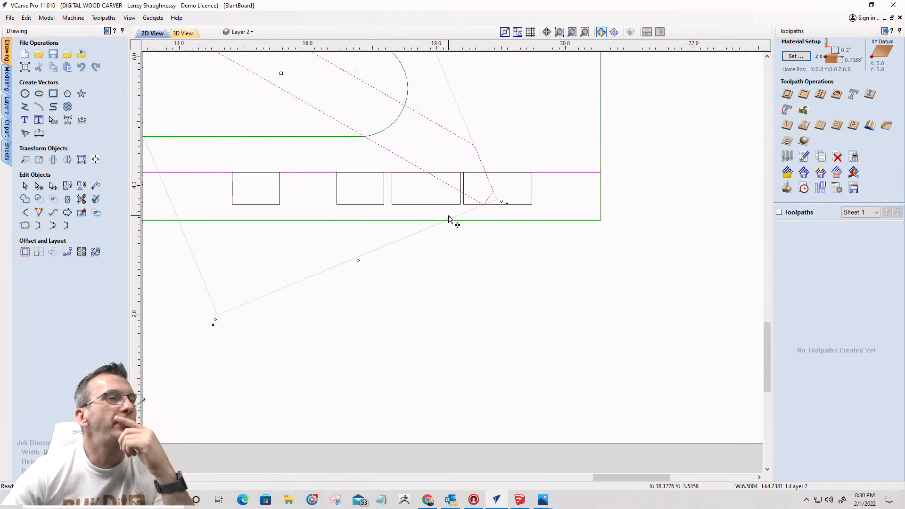
# Step: Switch to the Photos app and examine how the support leg meets the slatted base in full-coverage-1002.jpeg
pyautogui.moveTo(543, 502)
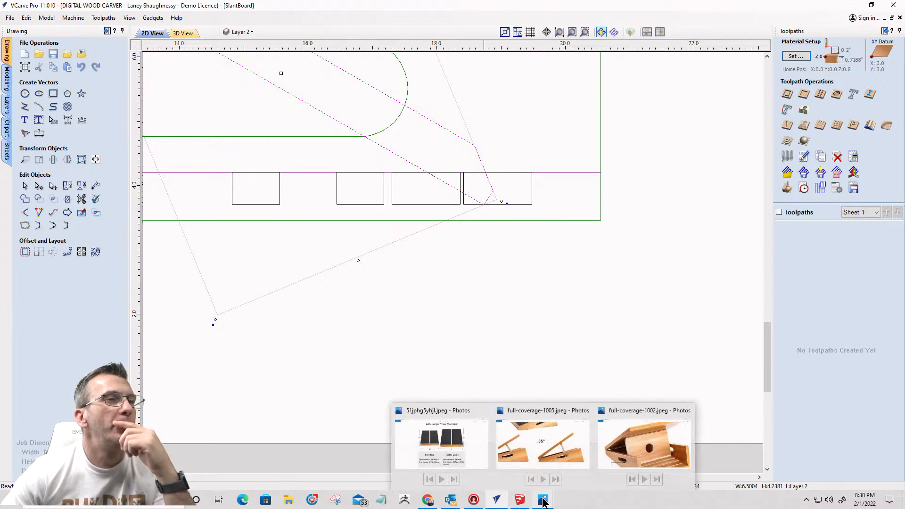
pyautogui.click(634, 434)
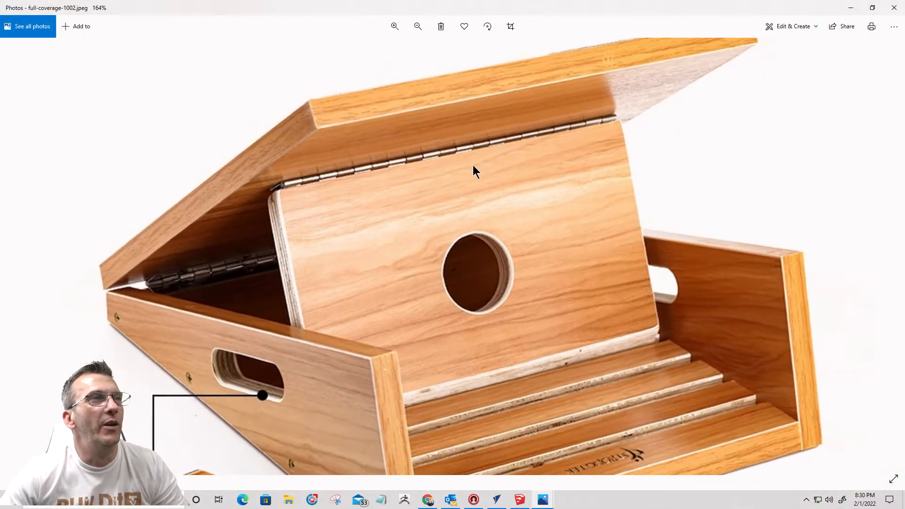
pyautogui.scroll(-2, 368, 162)
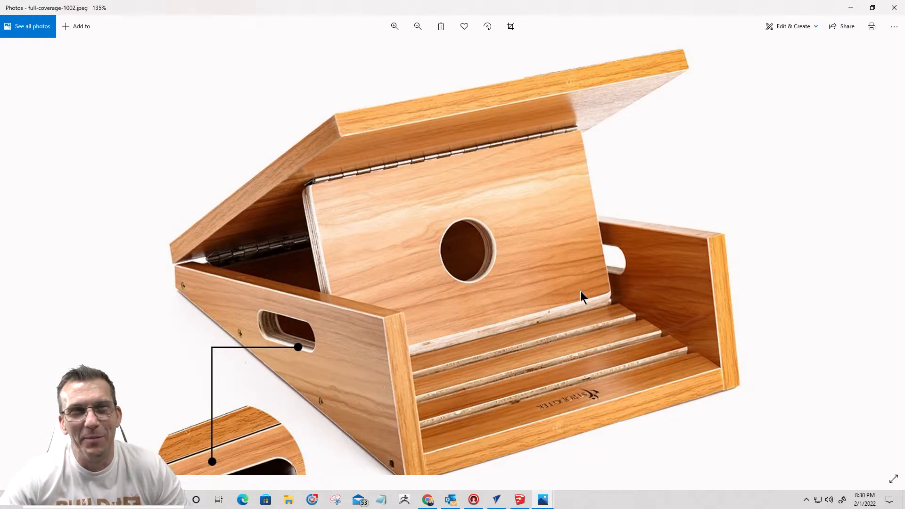
pyautogui.scroll(2, 588, 373)
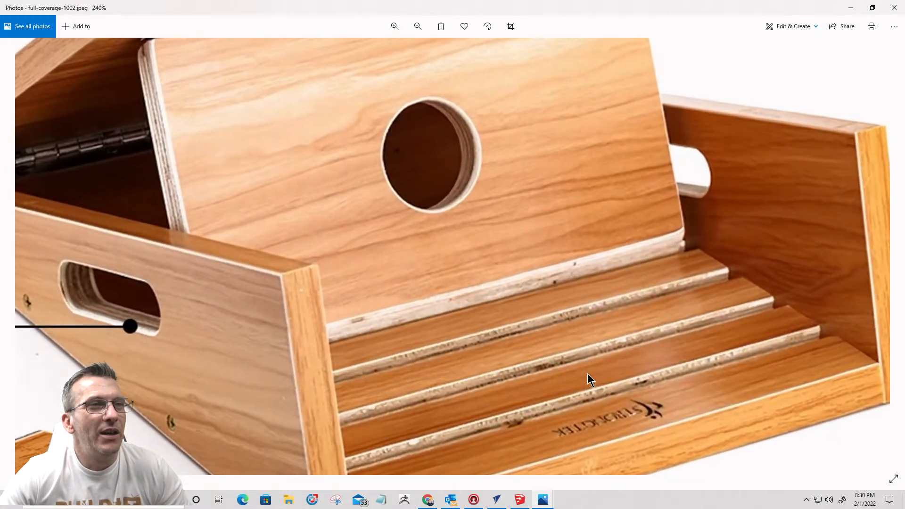
pyautogui.scroll(-2, 587, 373)
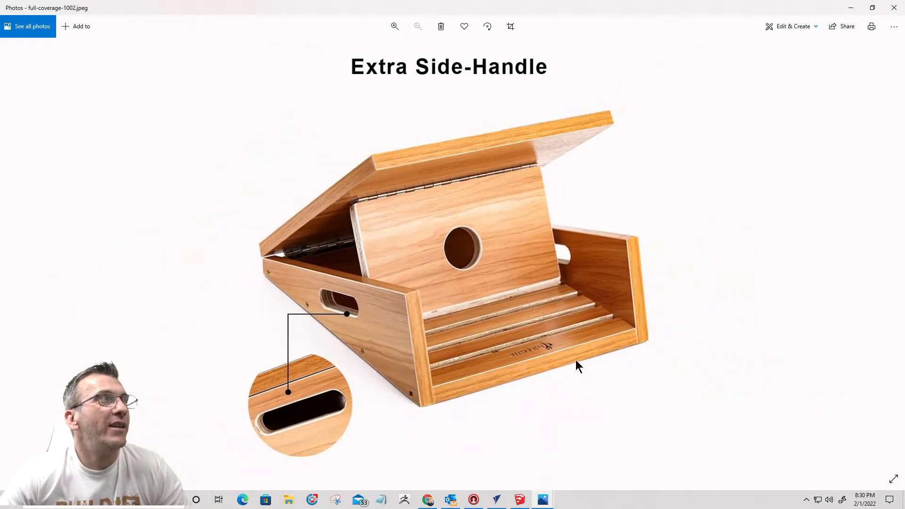
# Step: Zoom in on the base slats and the hinged leg's foot in the reference photo to compare their shapes
pyautogui.scroll(6, 559, 363)
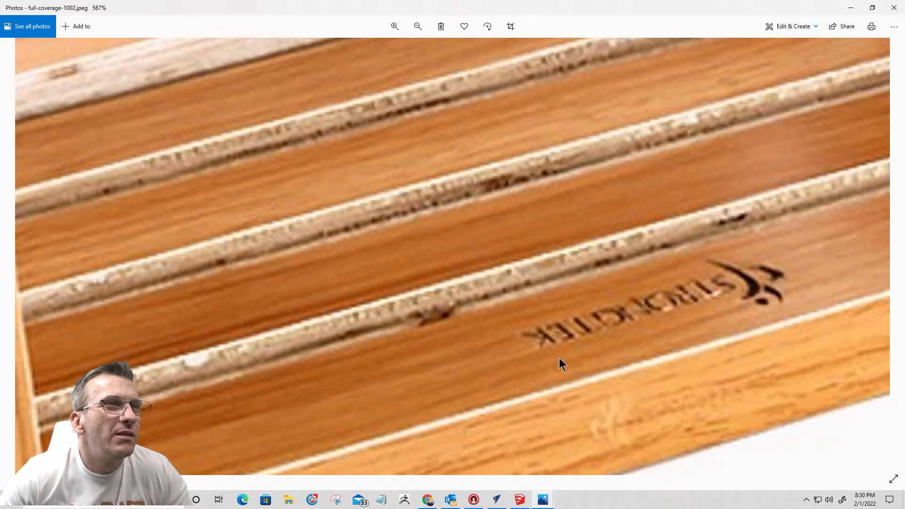
pyautogui.scroll(-5, 559, 358)
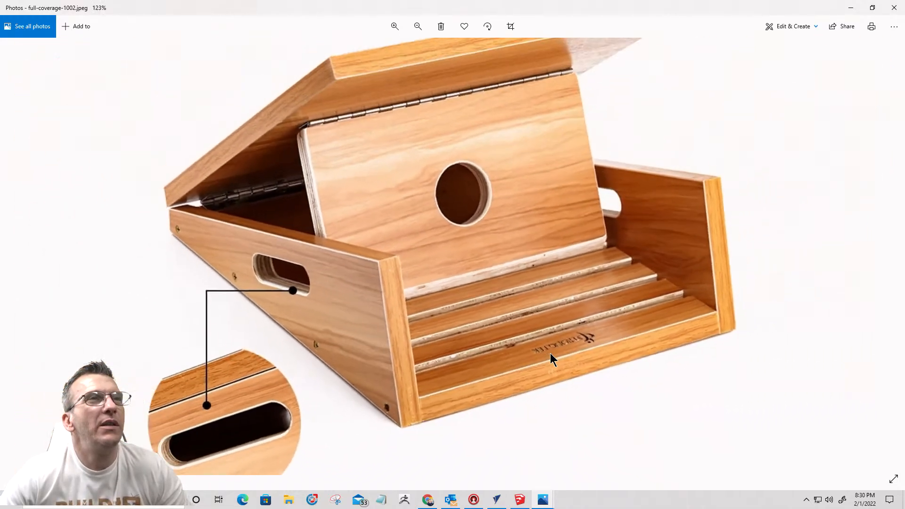
pyautogui.scroll(1, 607, 337)
pyautogui.scroll(-1, 607, 338)
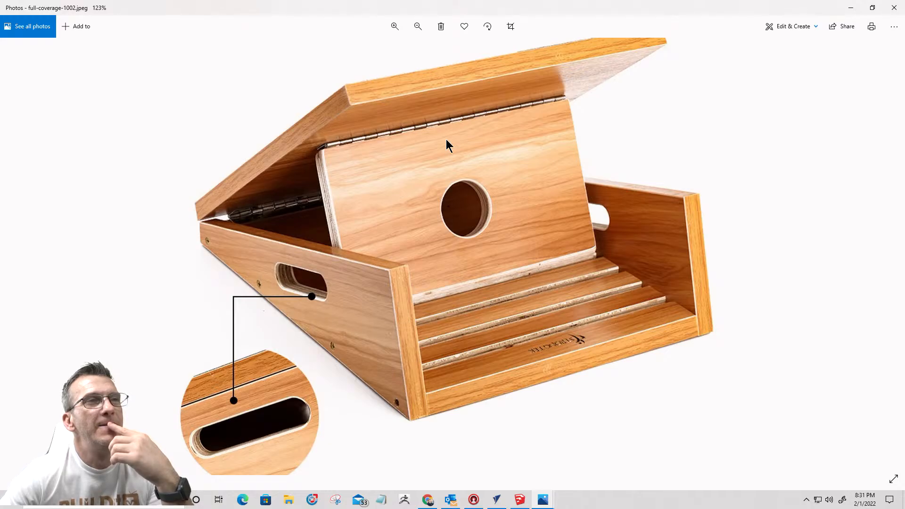
pyautogui.scroll(-2, 534, 204)
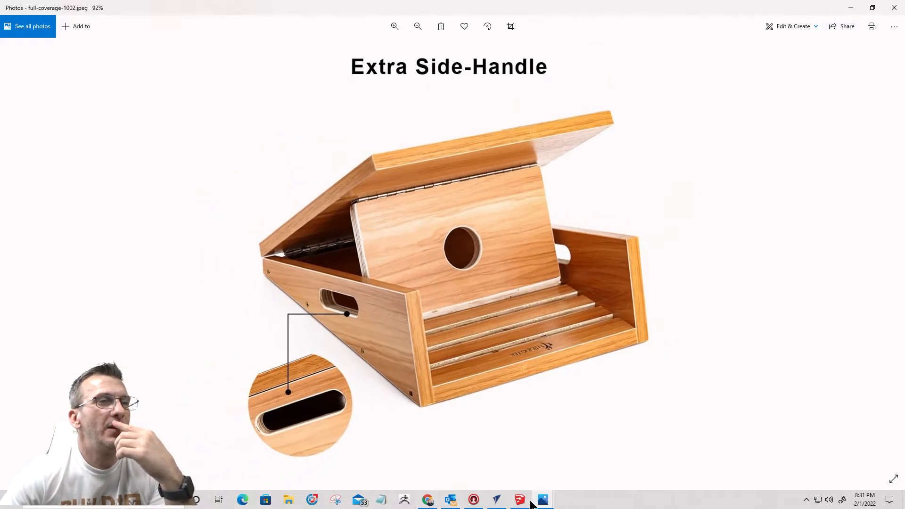
pyautogui.moveTo(542, 504)
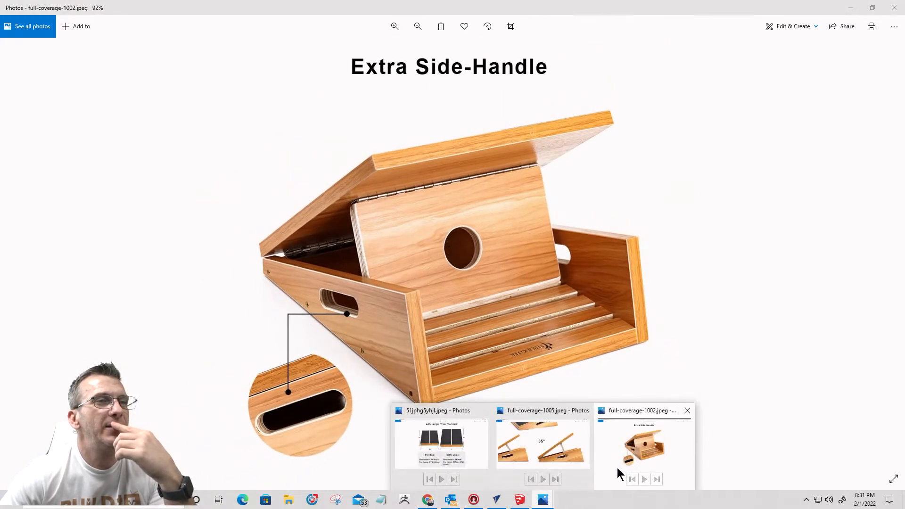
# Step: Switch to VCarve Pro and delete the outermost node of the leg's foot so the end tapers to a single point
pyautogui.click(497, 500)
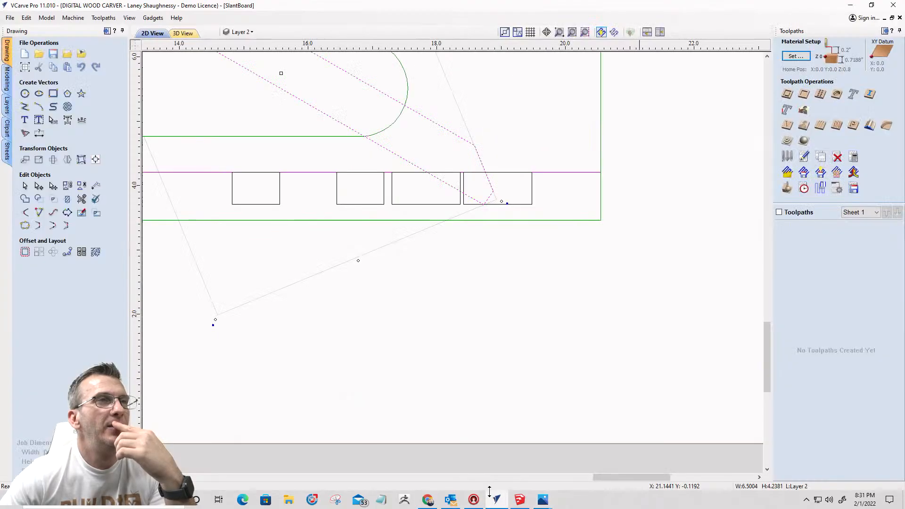
pyautogui.scroll(3, 526, 195)
pyautogui.scroll(-6, 526, 193)
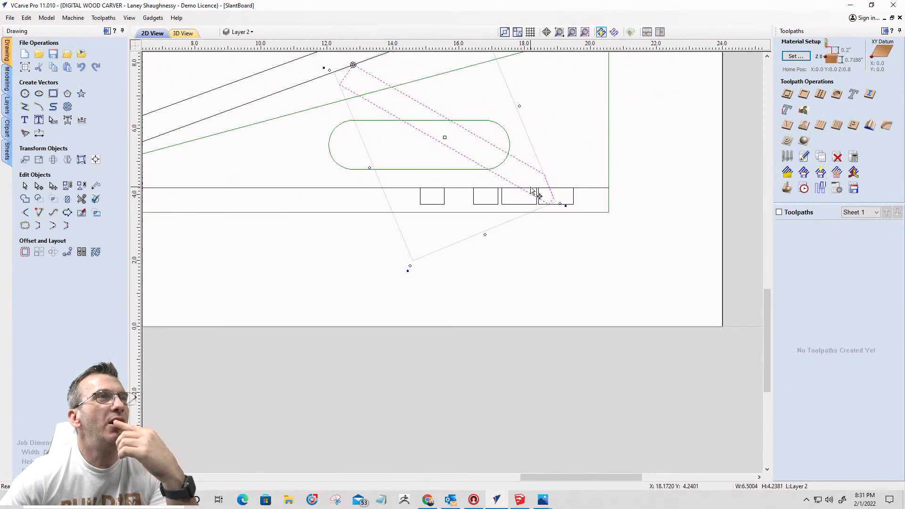
pyautogui.scroll(3, 540, 189)
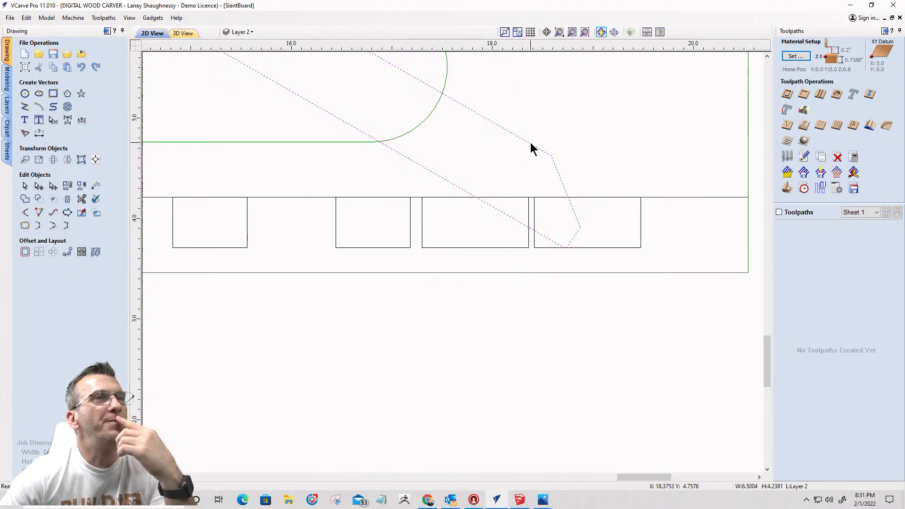
pyautogui.scroll(-3, 535, 149)
pyautogui.scroll(-2, 537, 149)
pyautogui.scroll(4, 542, 179)
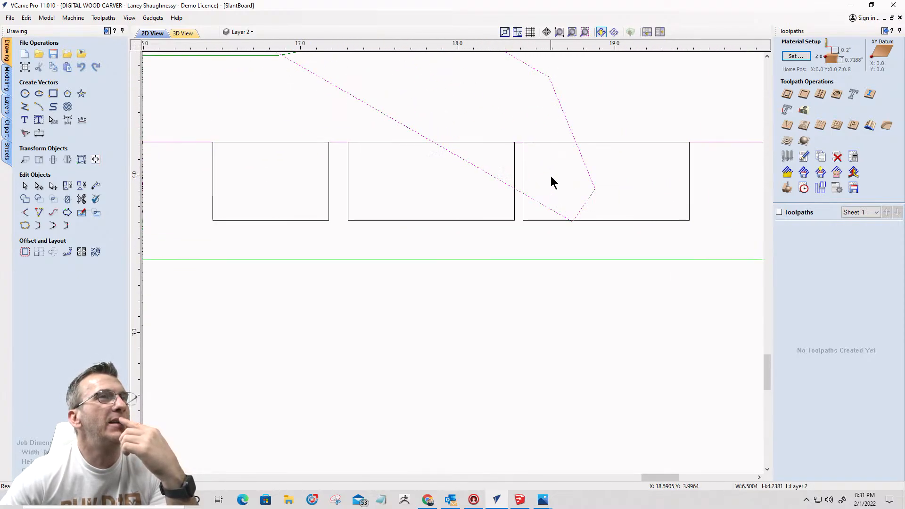
pyautogui.click(39, 186)
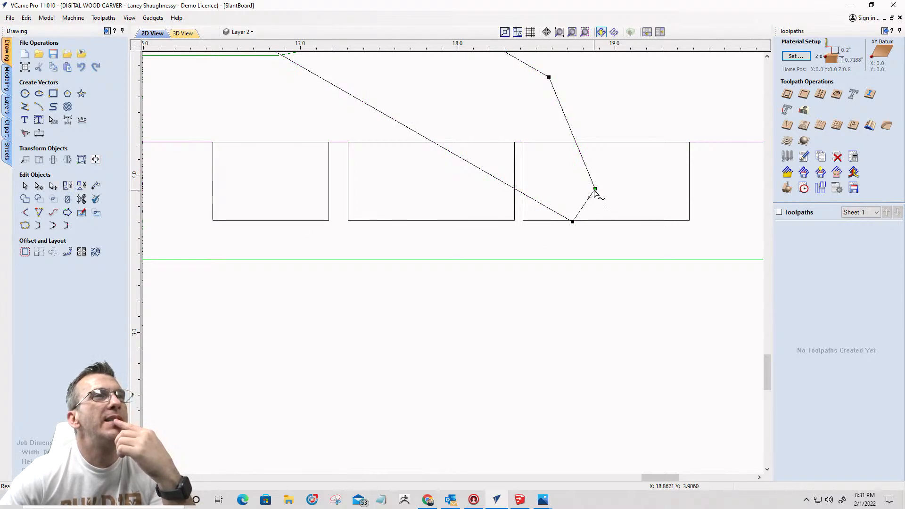
pyautogui.rightClick(595, 190)
pyautogui.click(615, 197)
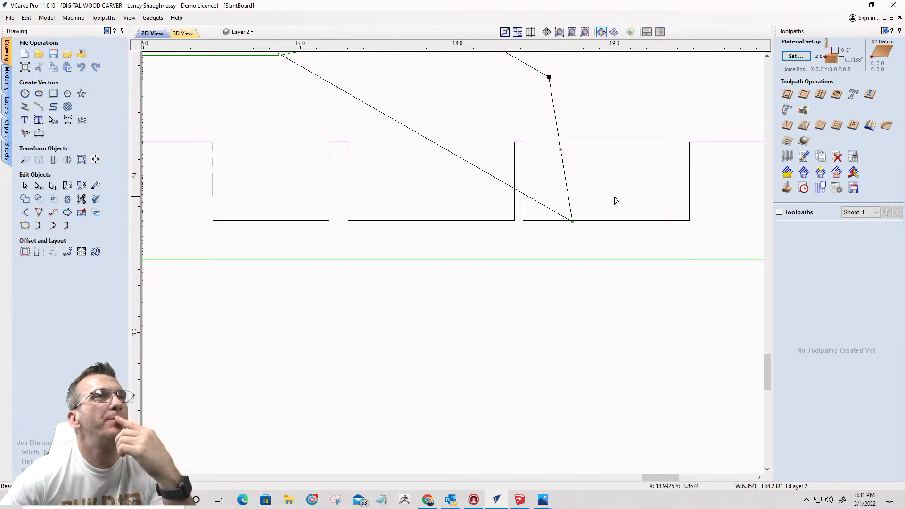
# Step: Check how the pointed foot sits in the outermost base notch and against the whole layout, and leave node editing
pyautogui.scroll(-1, 615, 200)
pyautogui.scroll(-1, 615, 200)
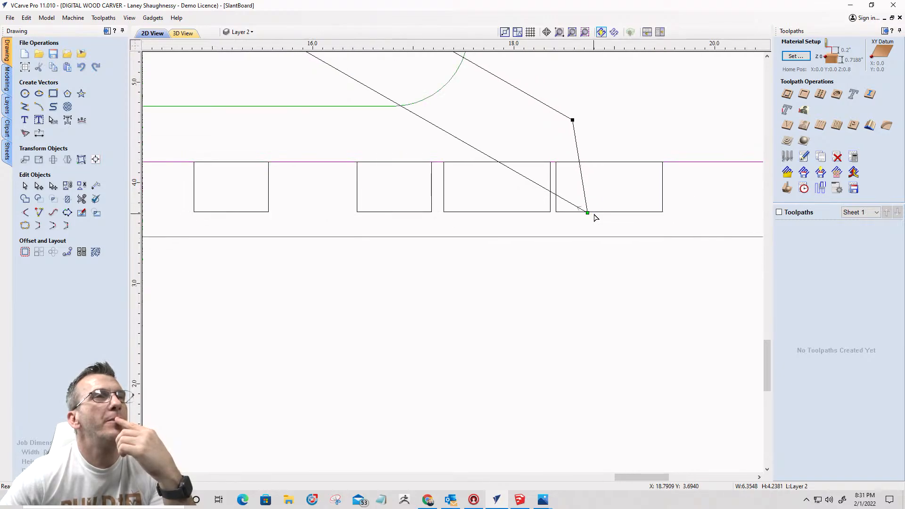
pyautogui.scroll(-3, 595, 217)
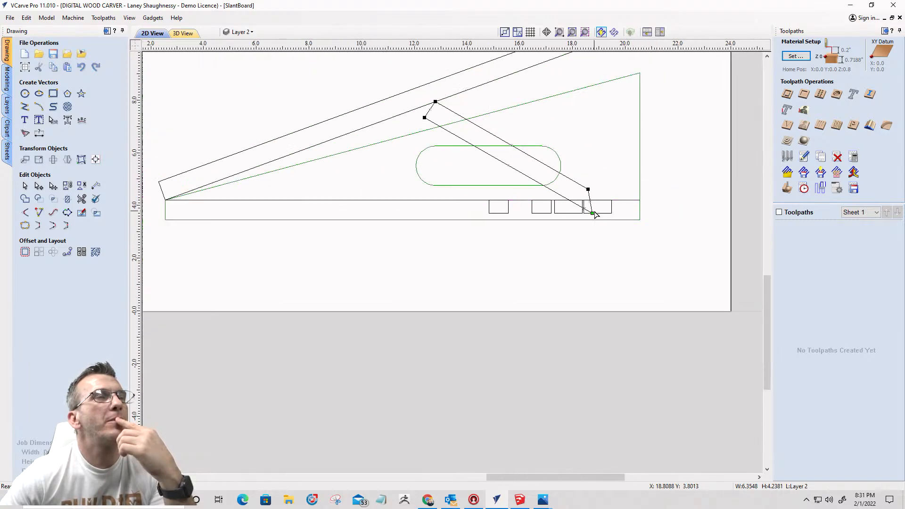
pyautogui.scroll(3, 595, 215)
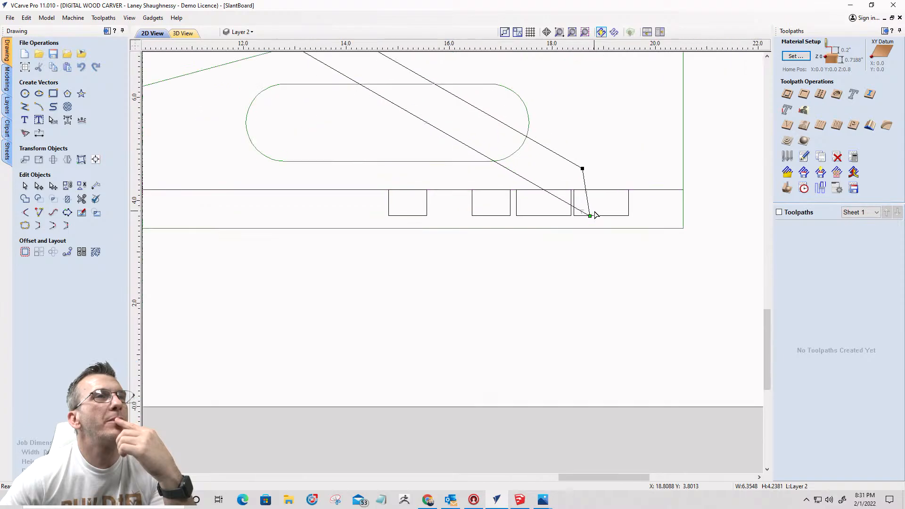
pyautogui.scroll(3, 595, 216)
pyautogui.scroll(-5, 595, 215)
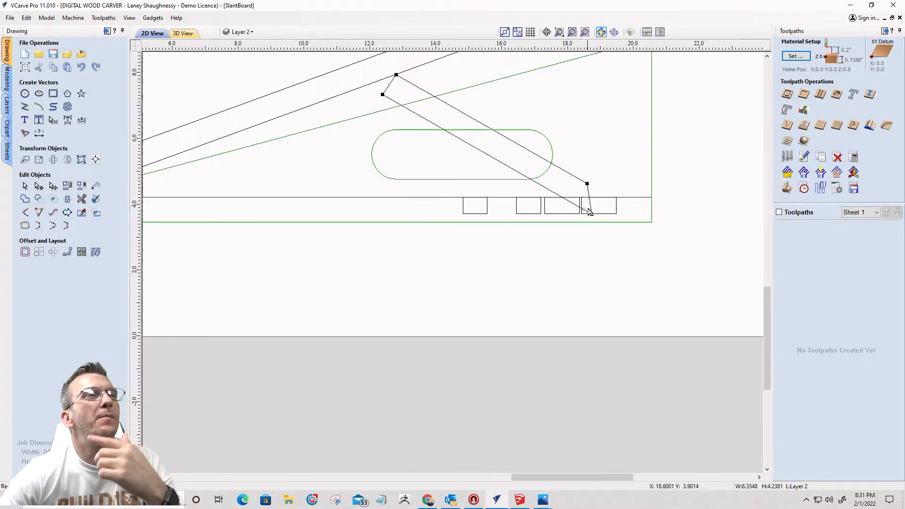
pyautogui.scroll(-3, 585, 211)
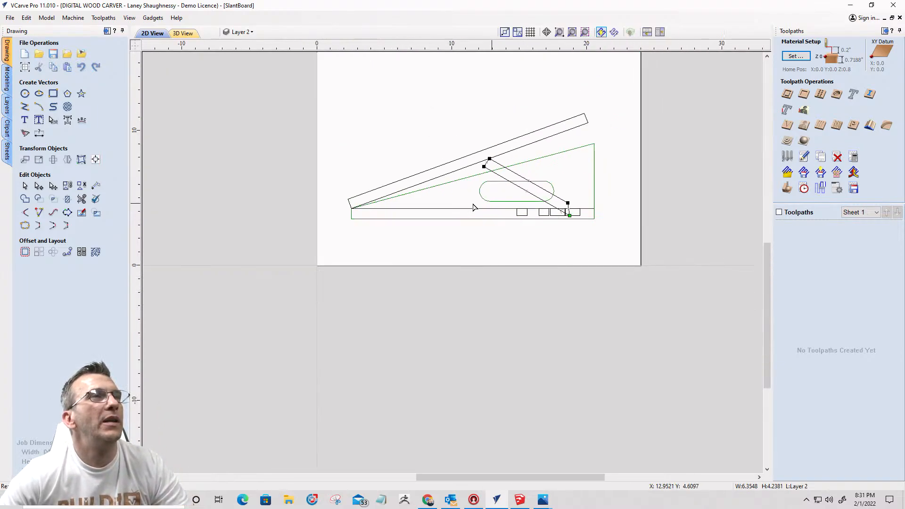
pyautogui.click(23, 187)
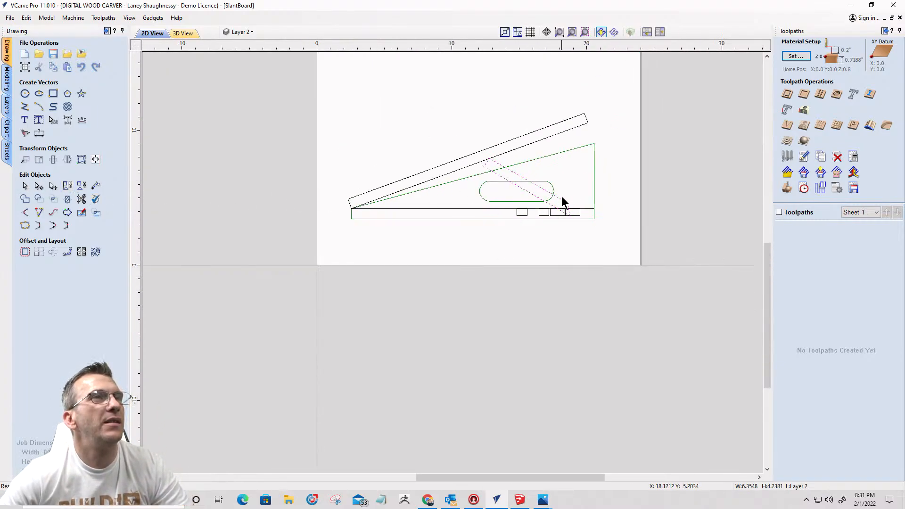
# Step: Rotate the support leg up about its upper hinge corner until it lies flat against the board's underside
pyautogui.click(560, 199)
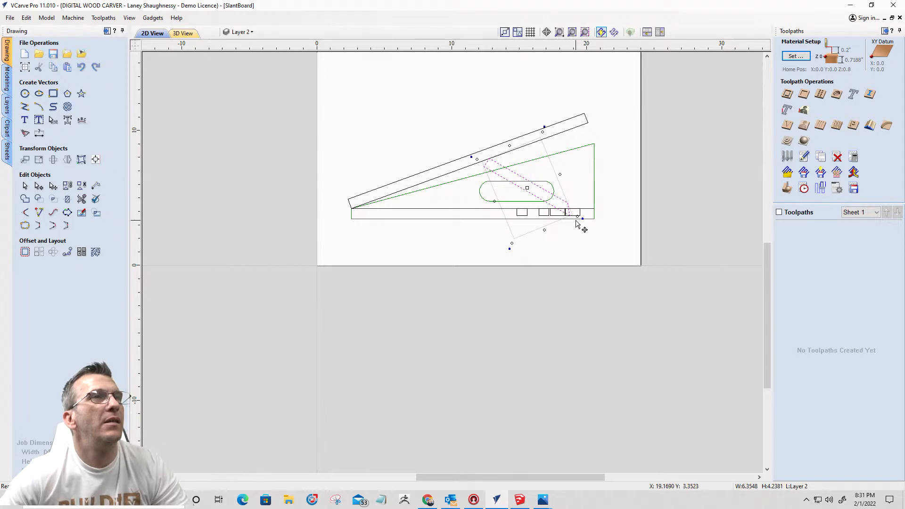
pyautogui.moveTo(528, 187)
pyautogui.mouseDown()
pyautogui.moveTo(495, 162)
pyautogui.moveTo(502, 178)
pyautogui.moveTo(531, 184)
pyautogui.mouseUp()
pyautogui.click(502, 176)
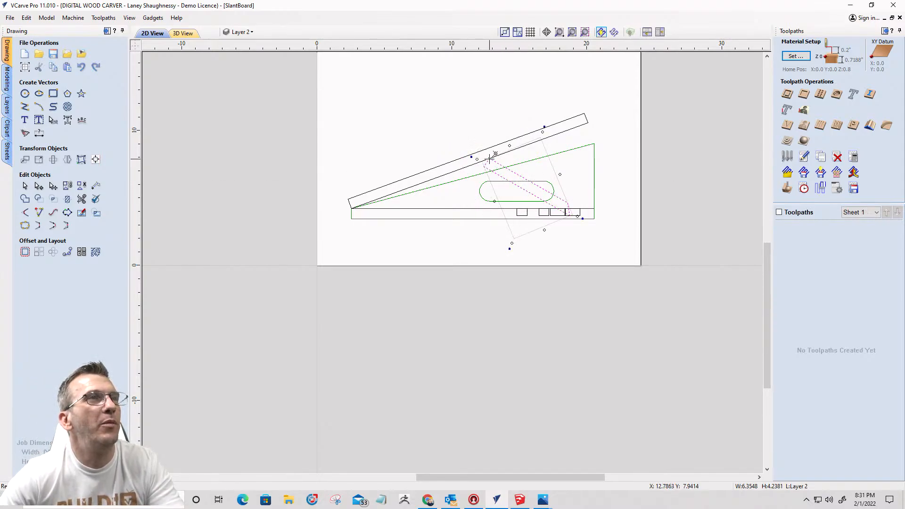
pyautogui.scroll(4, 495, 156)
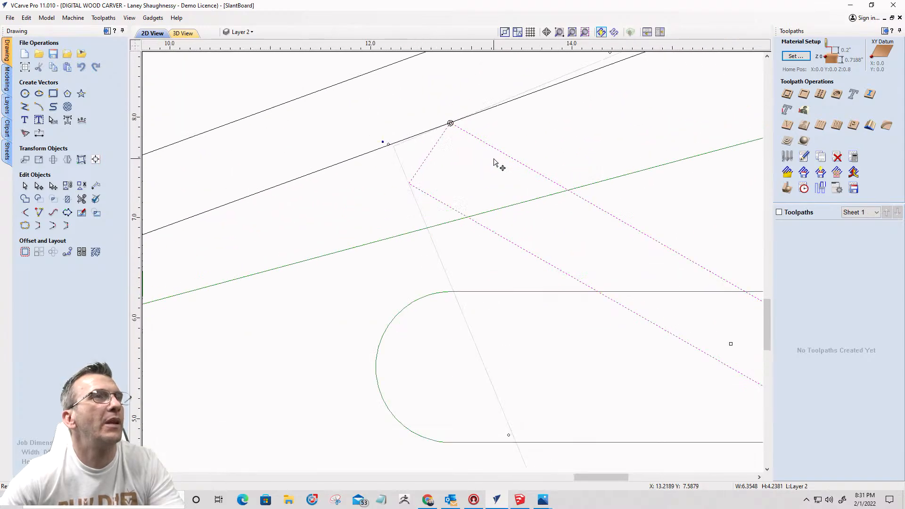
pyautogui.scroll(-3, 495, 162)
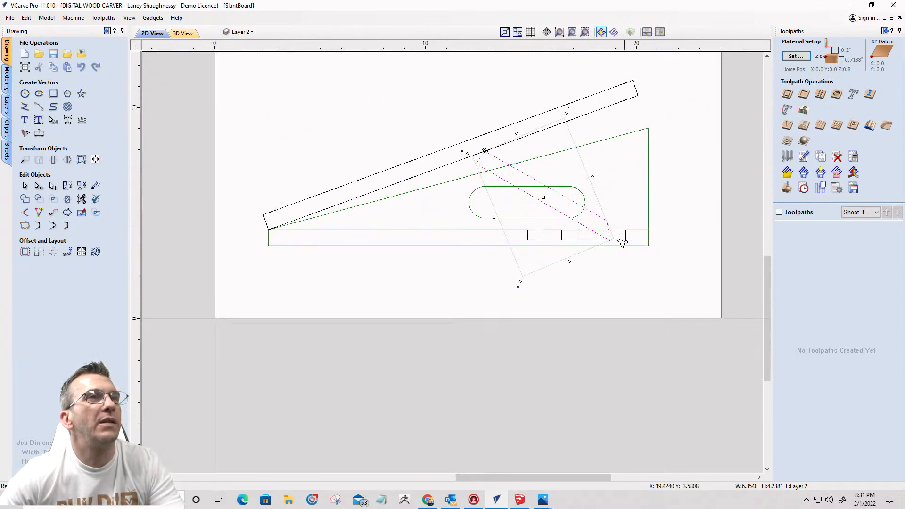
pyautogui.moveTo(623, 244); pyautogui.dragTo(650, 99)
# Step: Add an angle dimension at the pointed tip of the folded leg, between its beveled end and its lower edge
pyautogui.scroll(5, 649, 104)
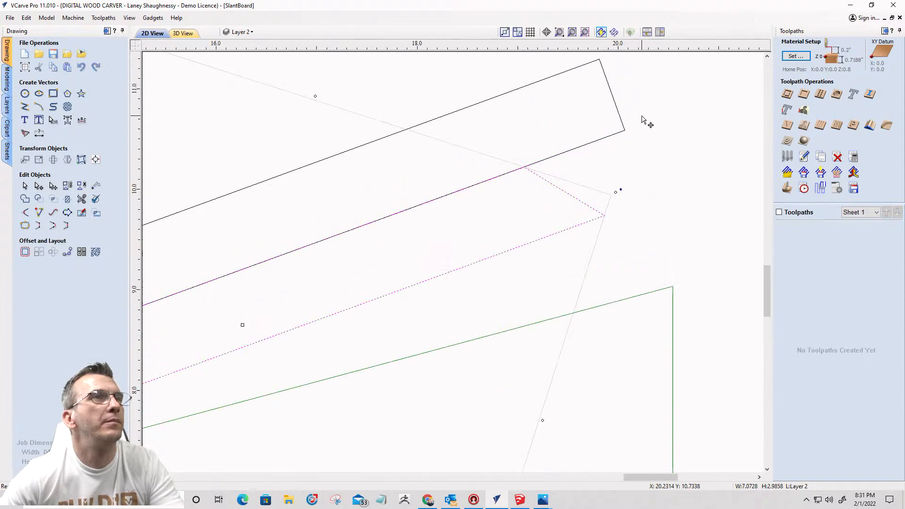
pyautogui.click(543, 203)
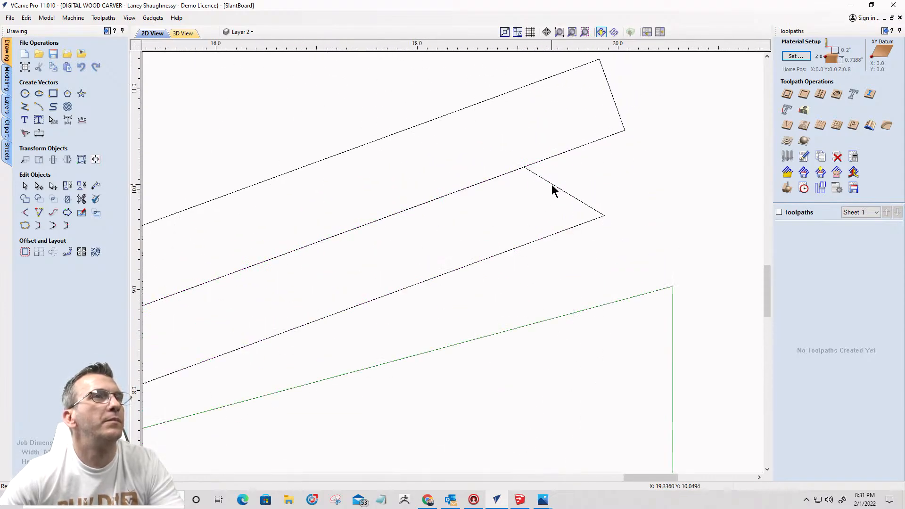
pyautogui.click(553, 185)
pyautogui.click(553, 185)
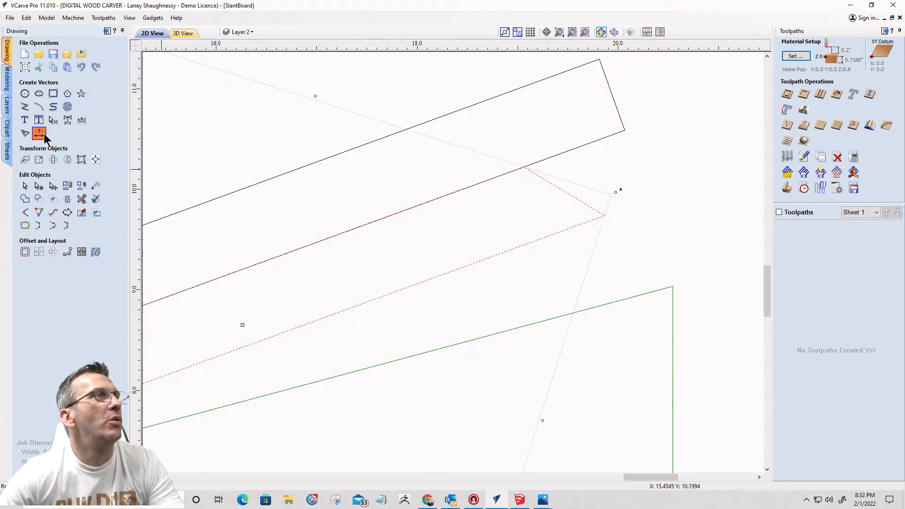
pyautogui.click(50, 118)
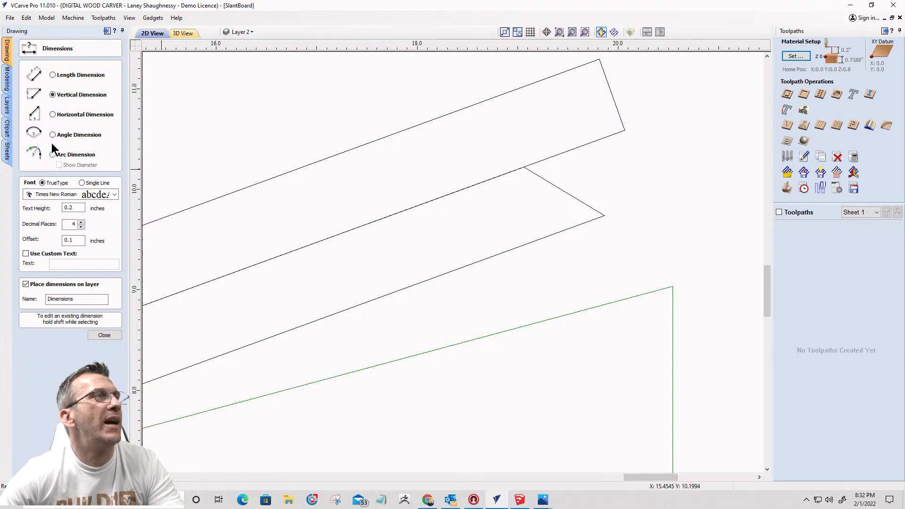
pyautogui.click(53, 136)
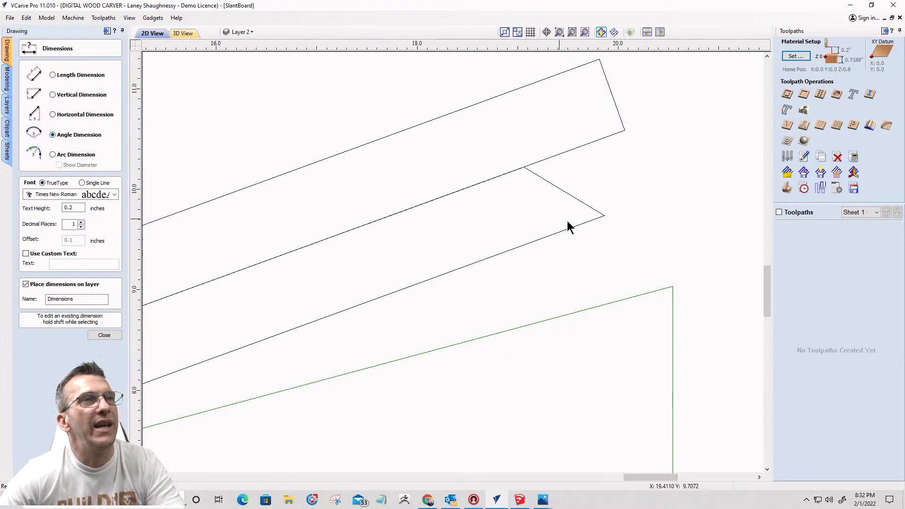
pyautogui.click(604, 216)
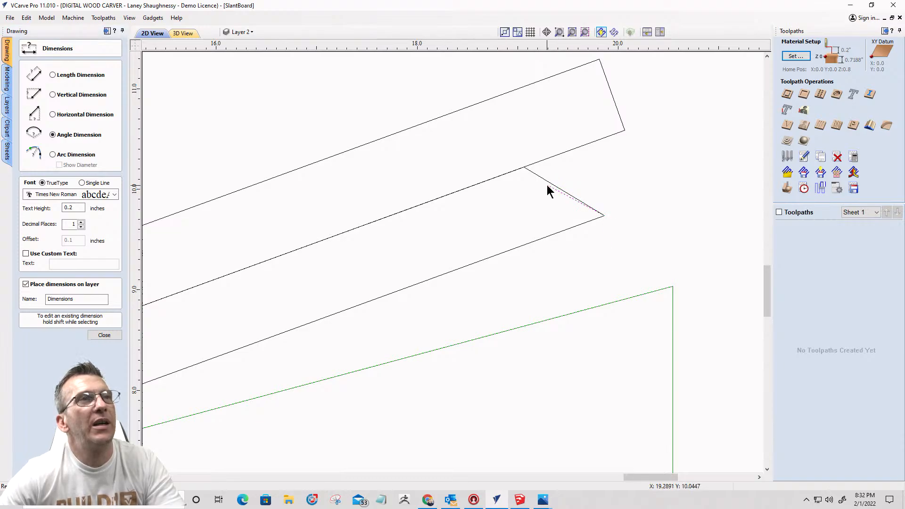
pyautogui.click(539, 238)
pyautogui.click(521, 221)
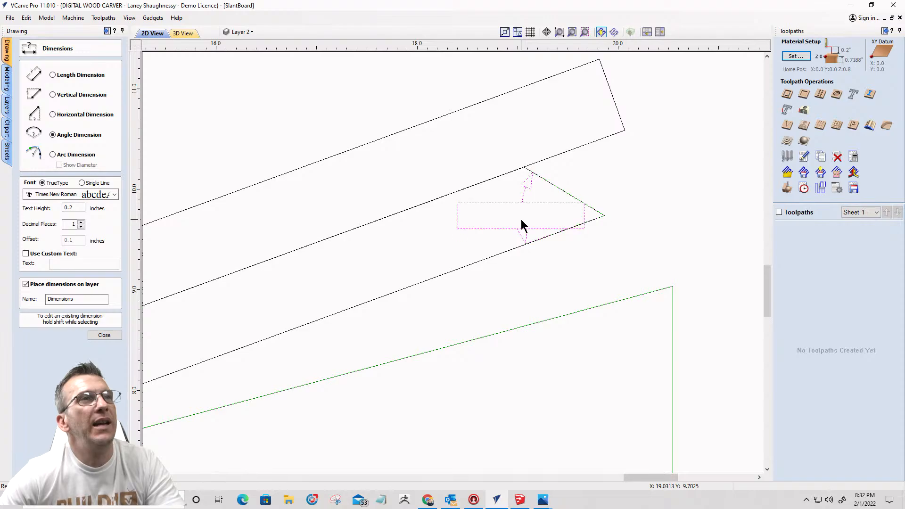
pyautogui.click(479, 220)
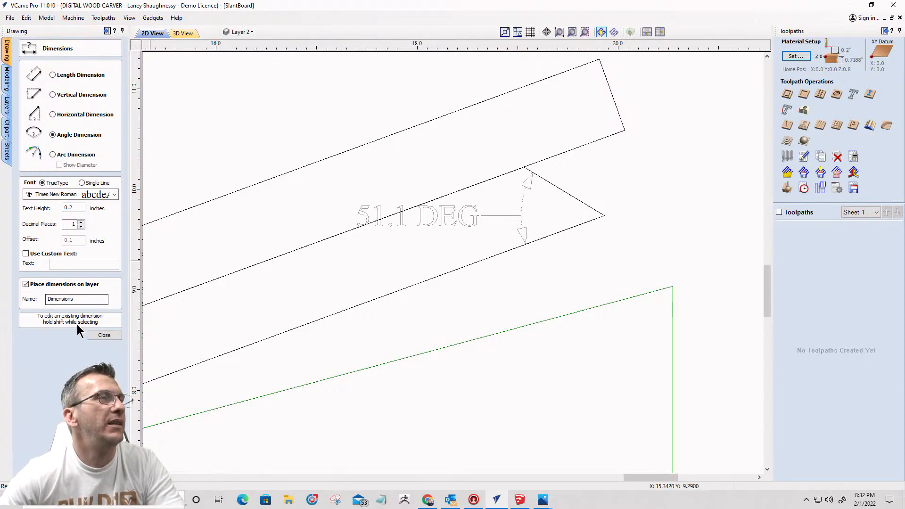
pyautogui.click(103, 334)
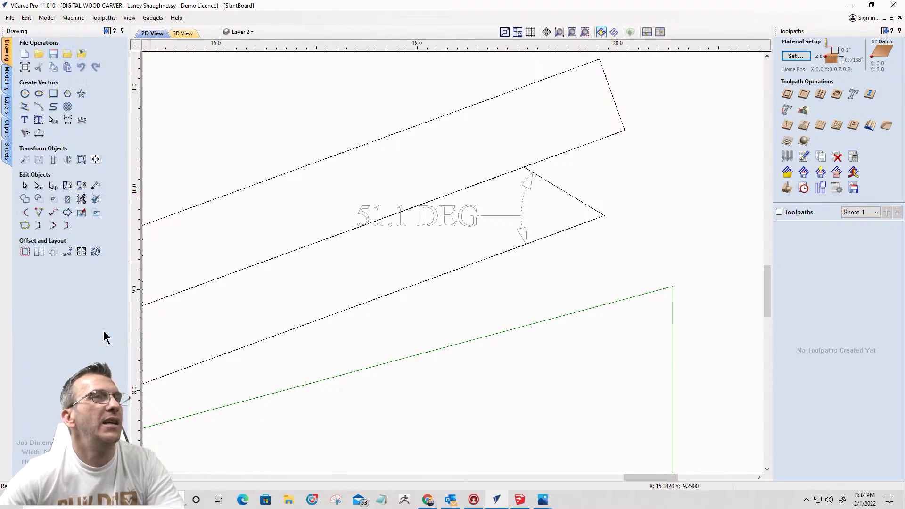
# Step: Select the folded support leg and examine its beveled end against the board's underside
pyautogui.click(559, 189)
pyautogui.click(563, 191)
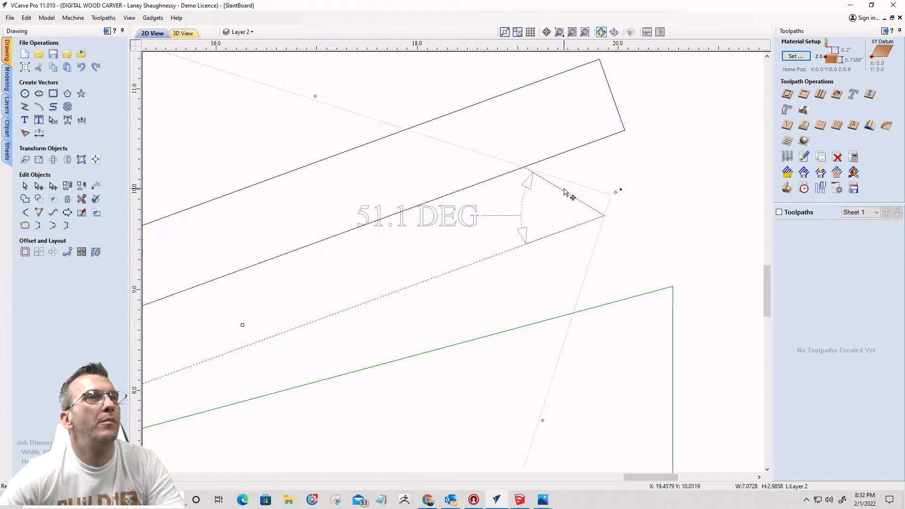
pyautogui.scroll(-2, 564, 200)
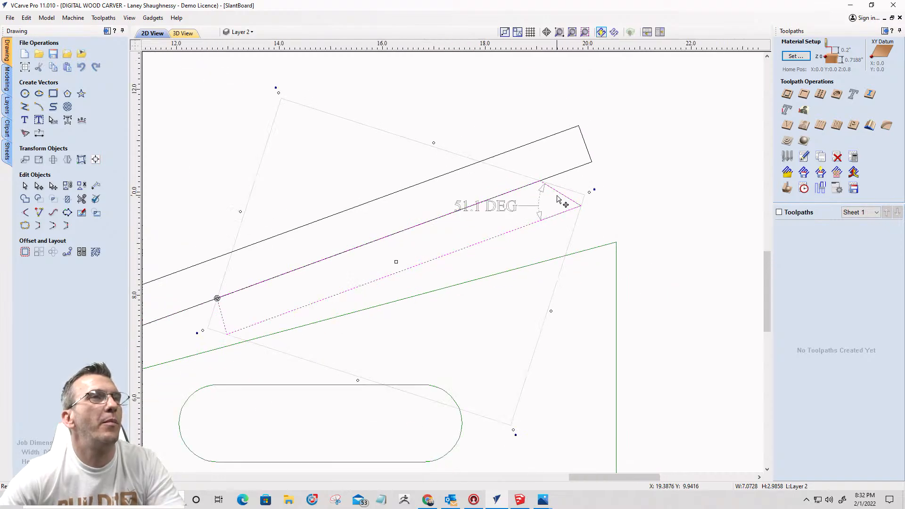
pyautogui.scroll(3, 570, 179)
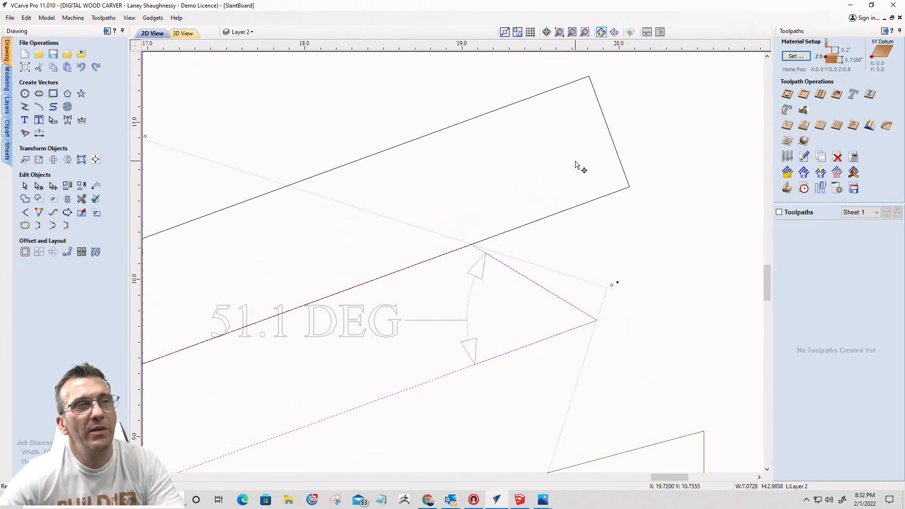
pyautogui.scroll(-2, 594, 234)
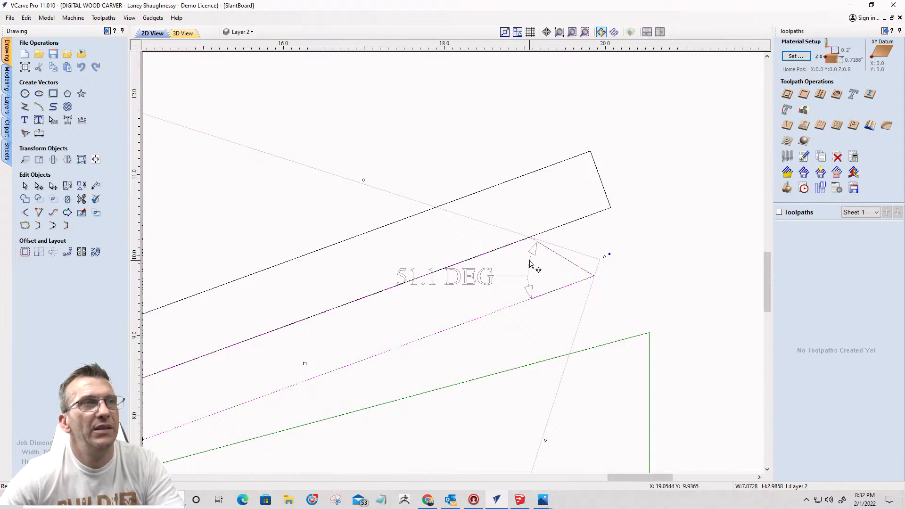
pyautogui.click(562, 264)
pyautogui.click(563, 258)
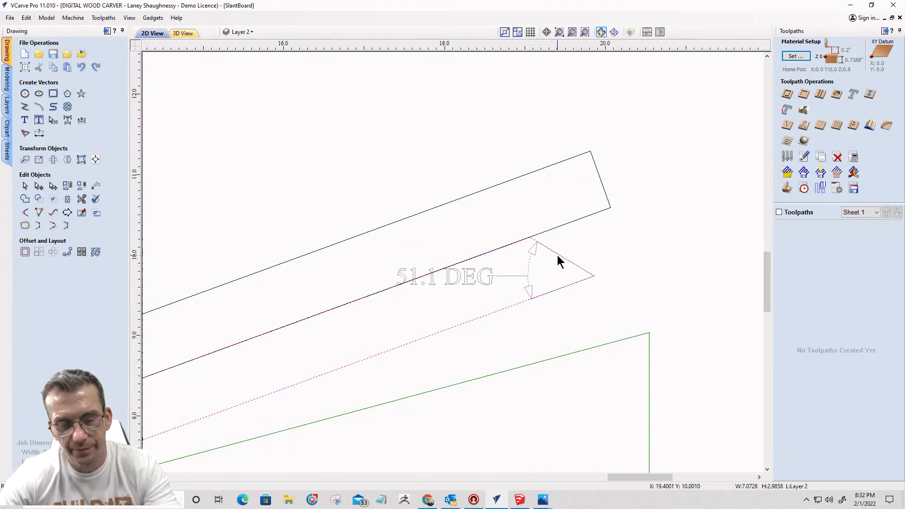
# Step: Move the upper corner of the leg's beveled end outward along the board's underside for a nearly square end, and delete the angle dimension
pyautogui.press('n')
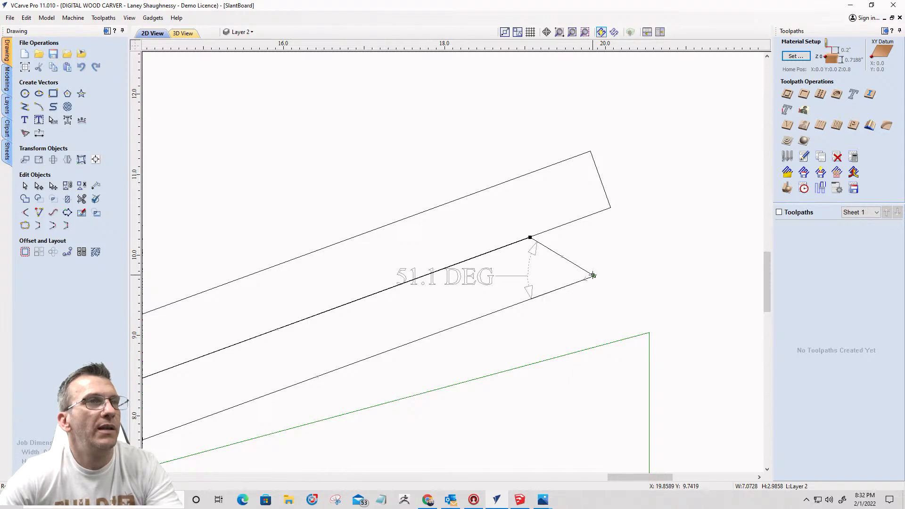
pyautogui.click(593, 275)
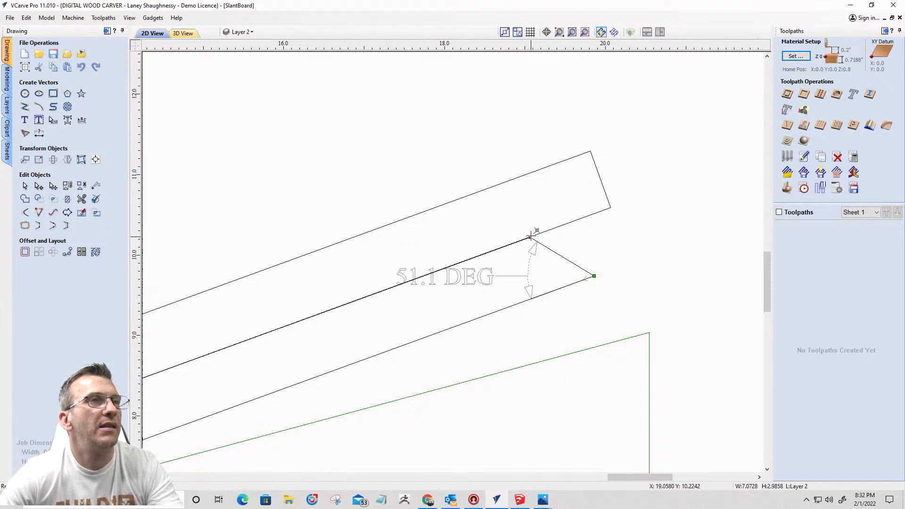
pyautogui.moveTo(531, 237); pyautogui.dragTo(571, 223)
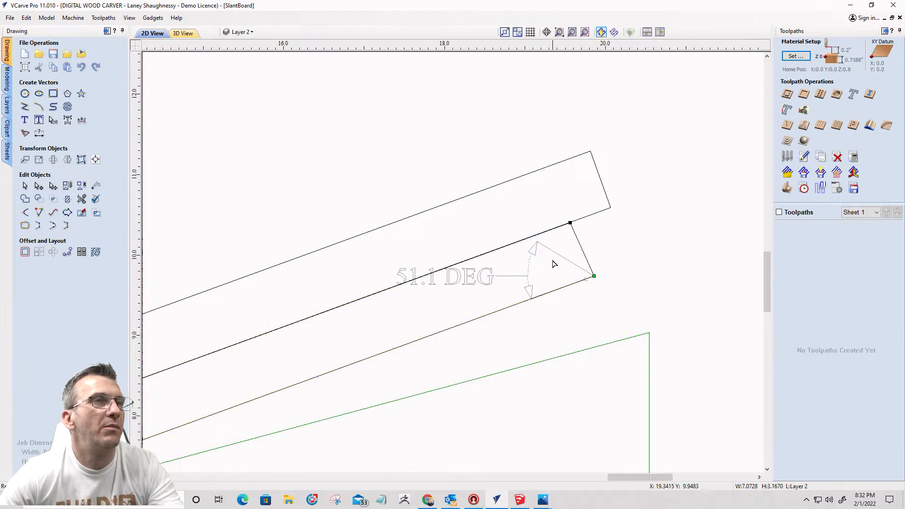
pyautogui.press('Escape')
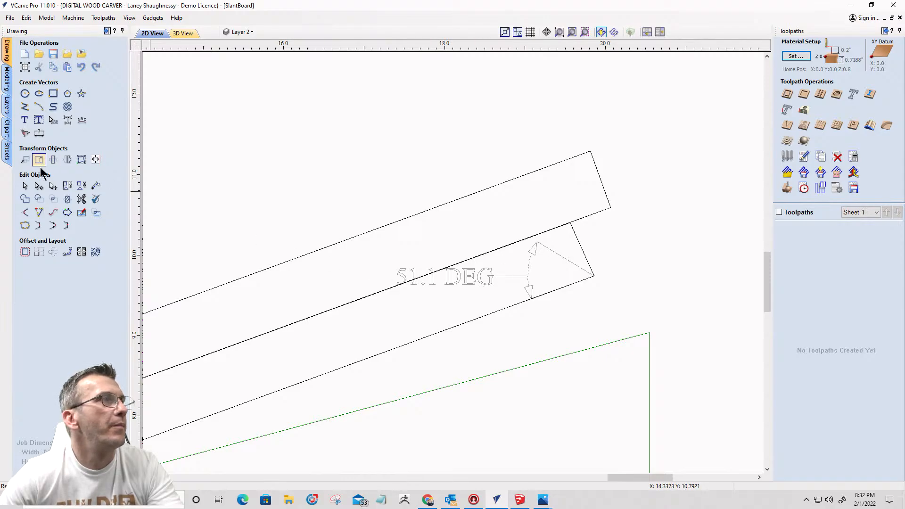
pyautogui.click(489, 277)
pyautogui.press('Delete')
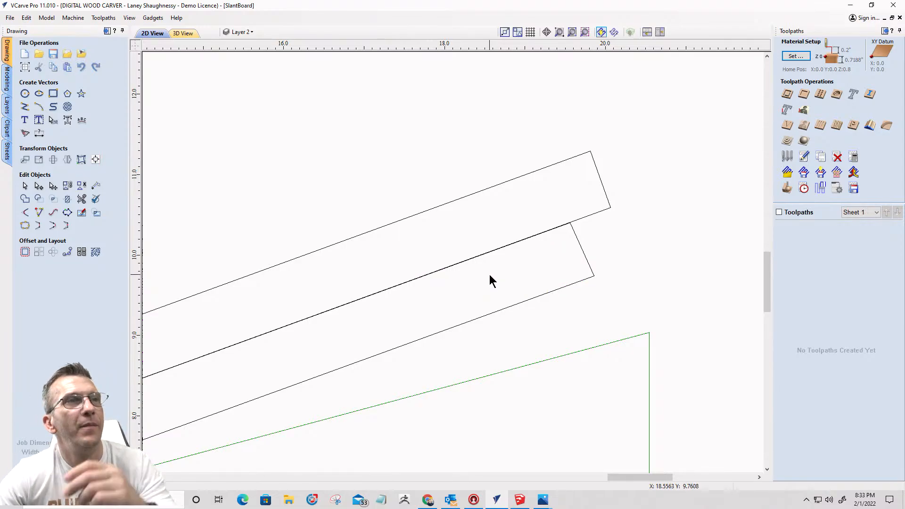
# Step: Scale the support leg up proportionally until its upper outer corner reaches the board's lower end corner
pyautogui.click(585, 269)
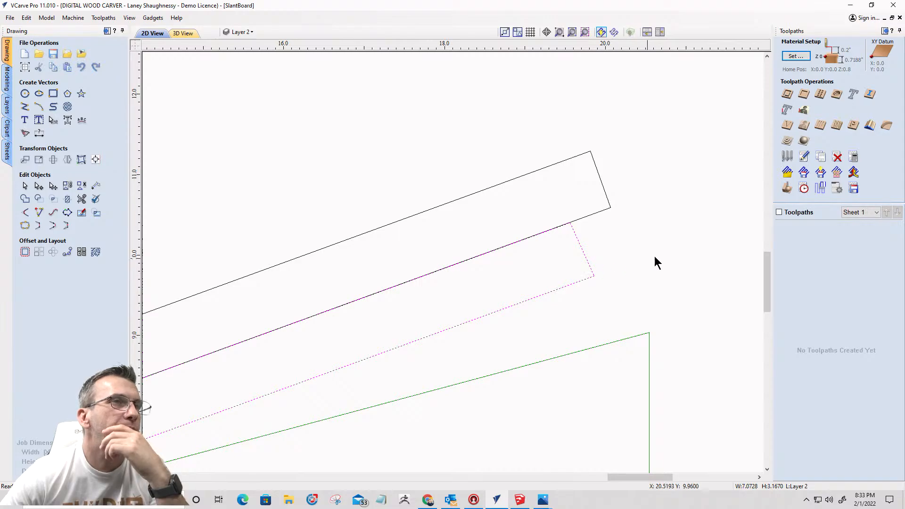
pyautogui.scroll(-3, 660, 257)
pyautogui.scroll(4, 666, 253)
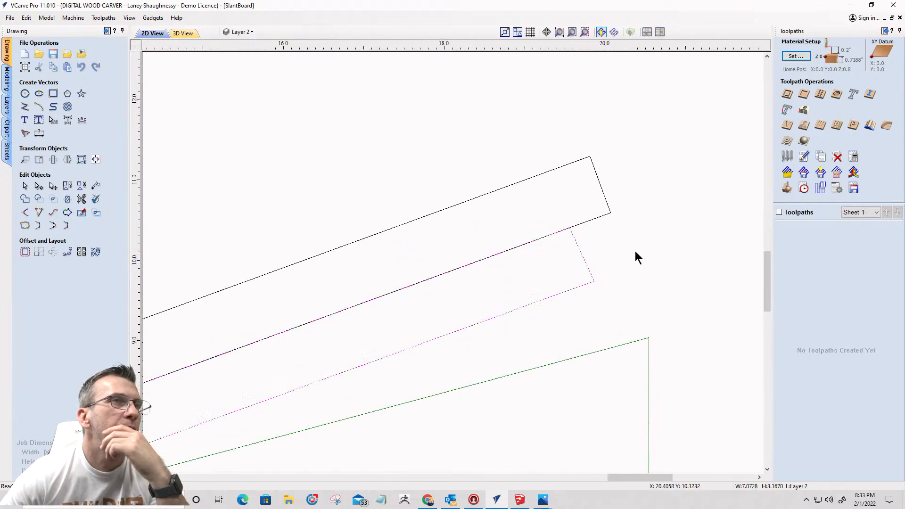
pyautogui.scroll(2, 618, 264)
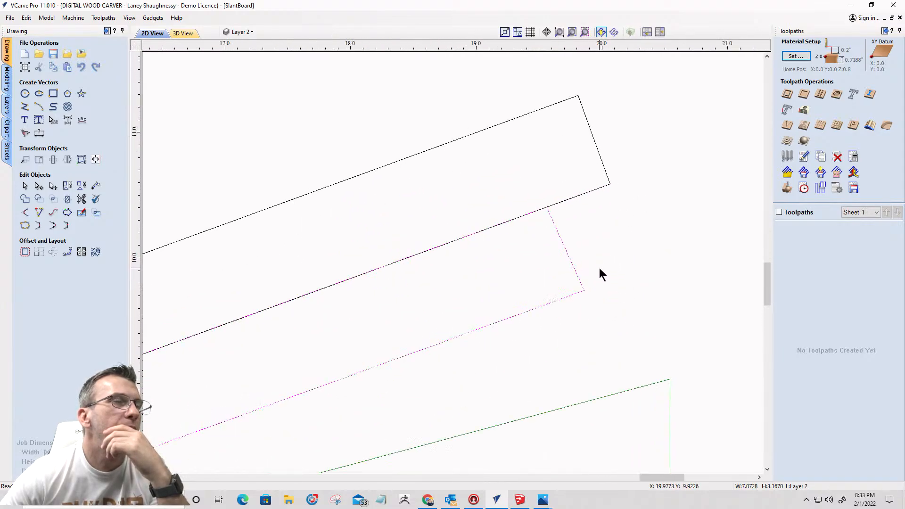
pyautogui.click(576, 270)
pyautogui.moveTo(611, 223); pyautogui.dragTo(661, 197)
pyautogui.scroll(-5, 662, 197)
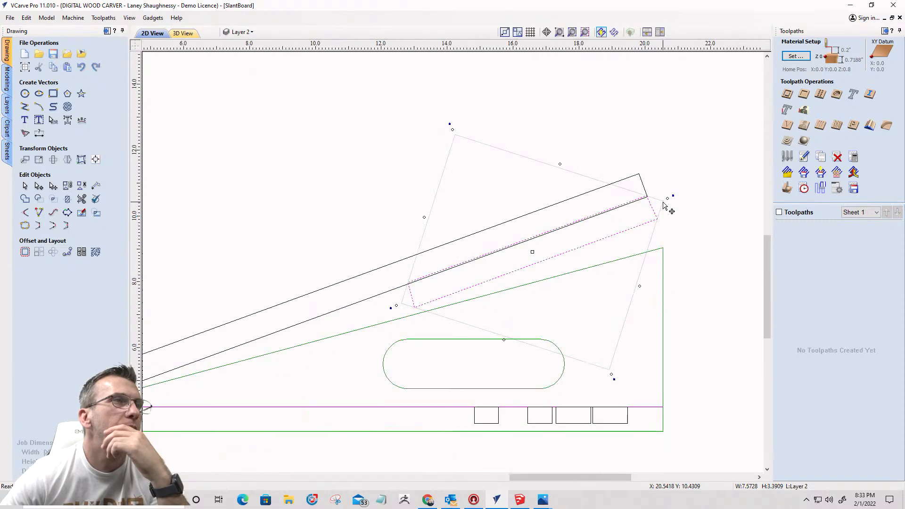
pyautogui.scroll(2, 660, 210)
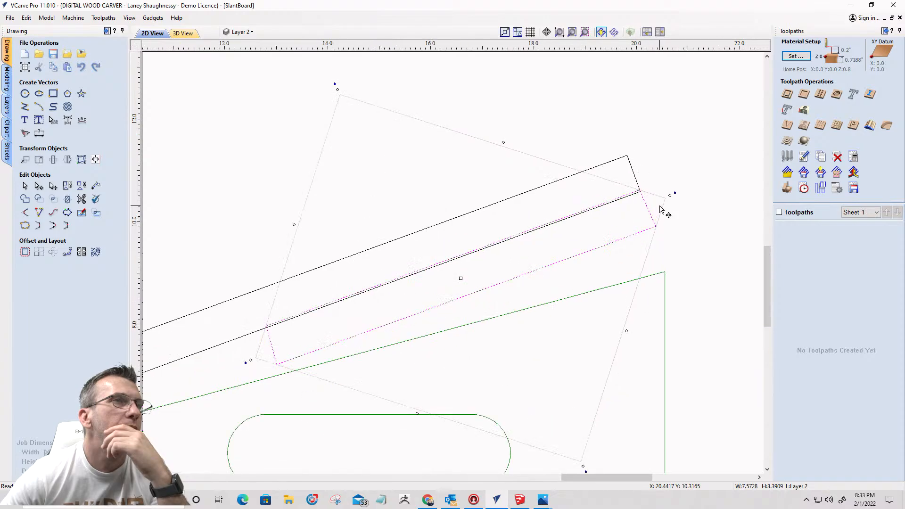
pyautogui.scroll(4, 259, 324)
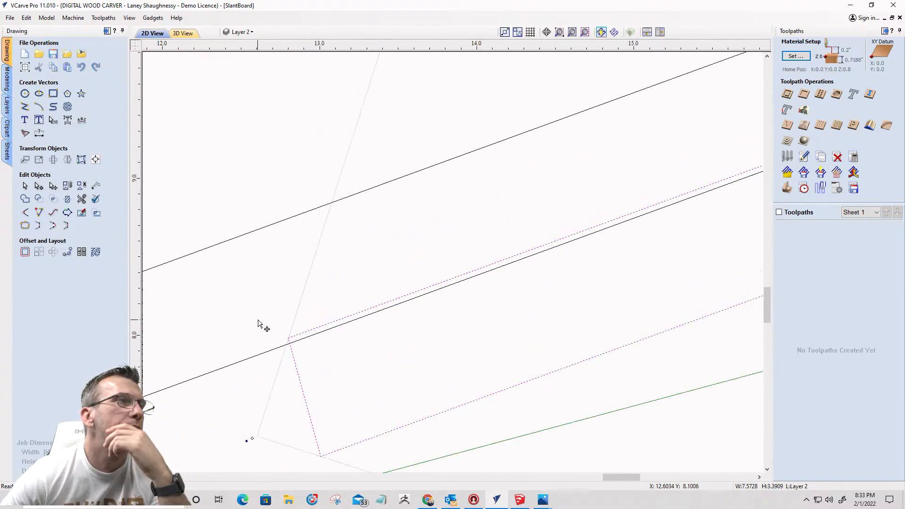
# Step: Move the enlarged leg flush against the board's underside, and fine-tune its scale so its upper outer corner meets the board's lower end corner
pyautogui.moveTo(289, 336); pyautogui.dragTo(289, 343)
pyautogui.scroll(-5, 289, 343)
pyautogui.scroll(4, 600, 191)
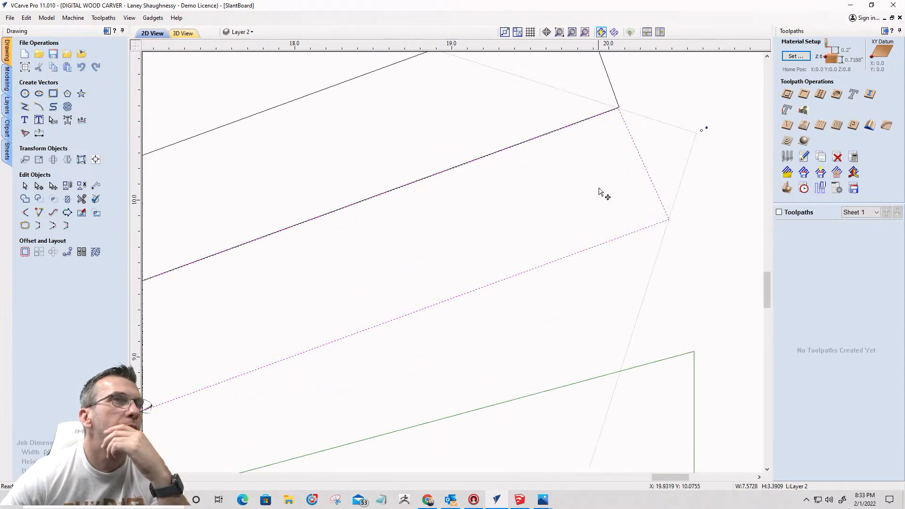
pyautogui.scroll(3, 629, 93)
pyautogui.scroll(-1, 613, 113)
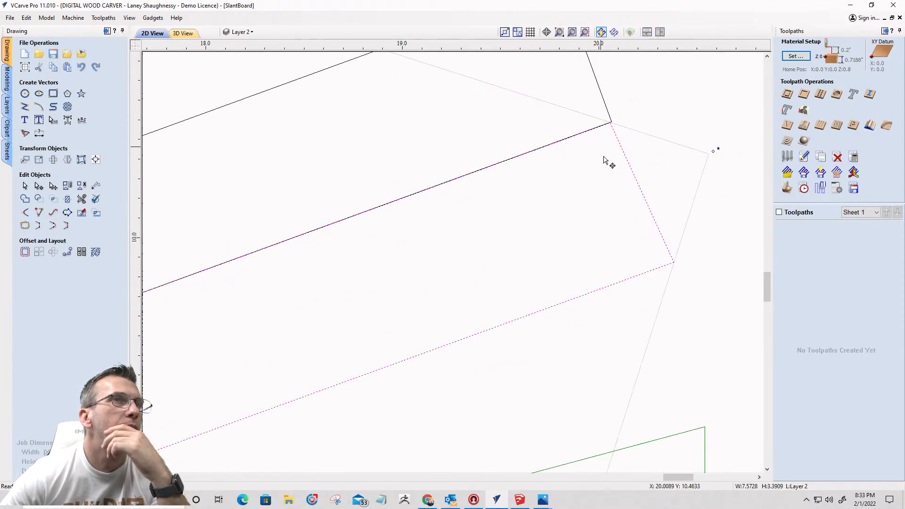
pyautogui.moveTo(712, 152); pyautogui.dragTo(710, 153)
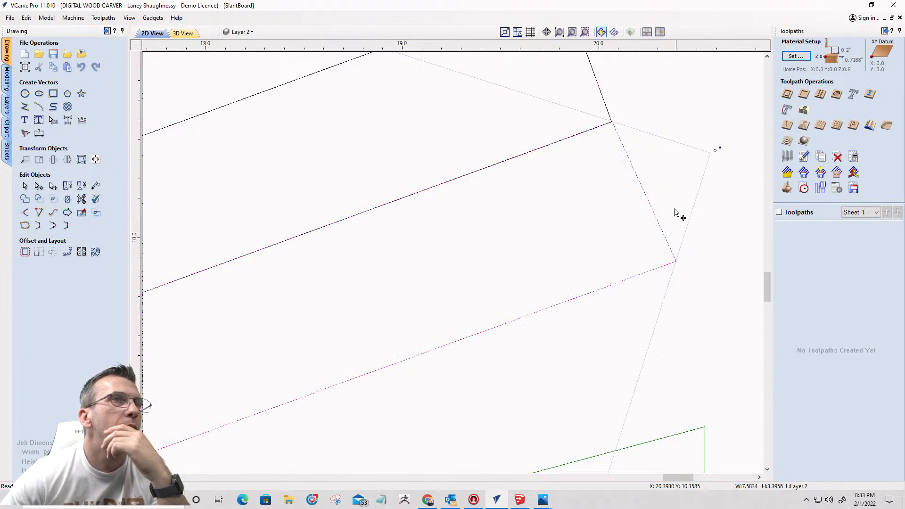
pyautogui.click(612, 195)
# Step: Try to align the two corner nodes of the leg's outer end vertically, and undo the alignment
pyautogui.scroll(-2, 607, 171)
pyautogui.scroll(-1, 608, 177)
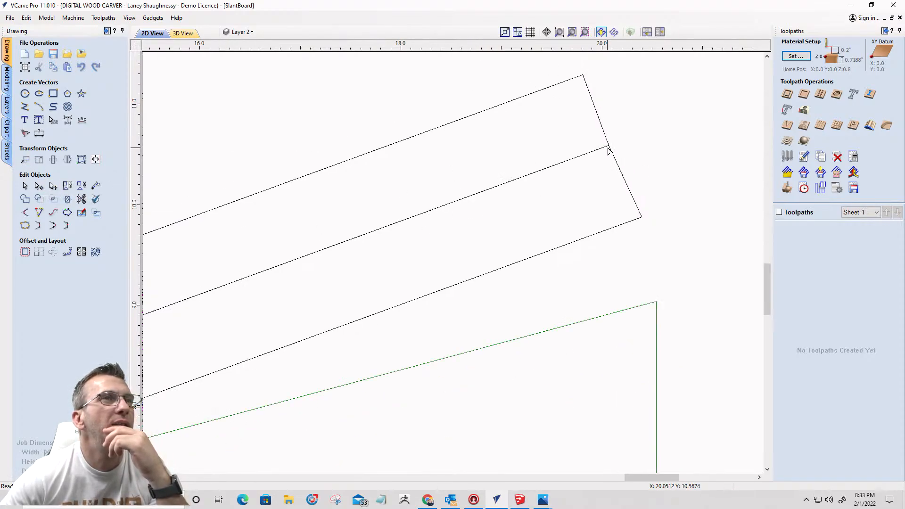
pyautogui.click(609, 145)
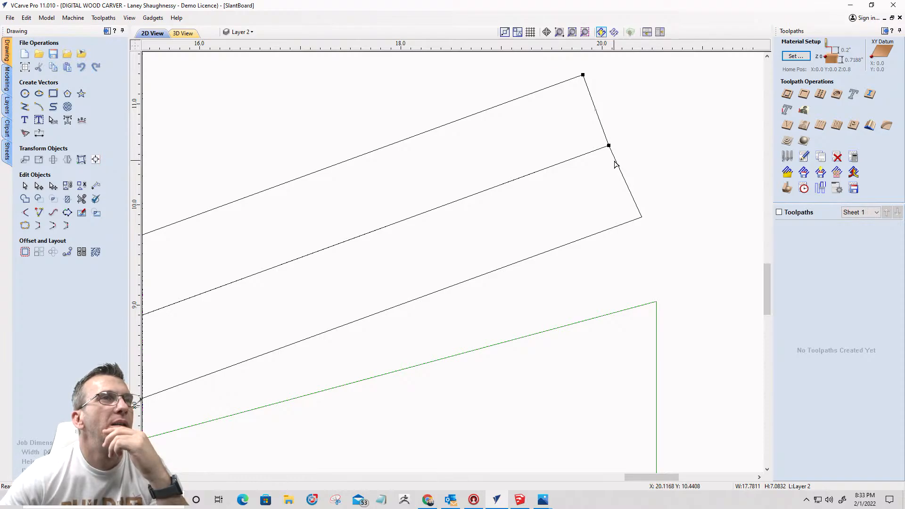
pyautogui.click(615, 164)
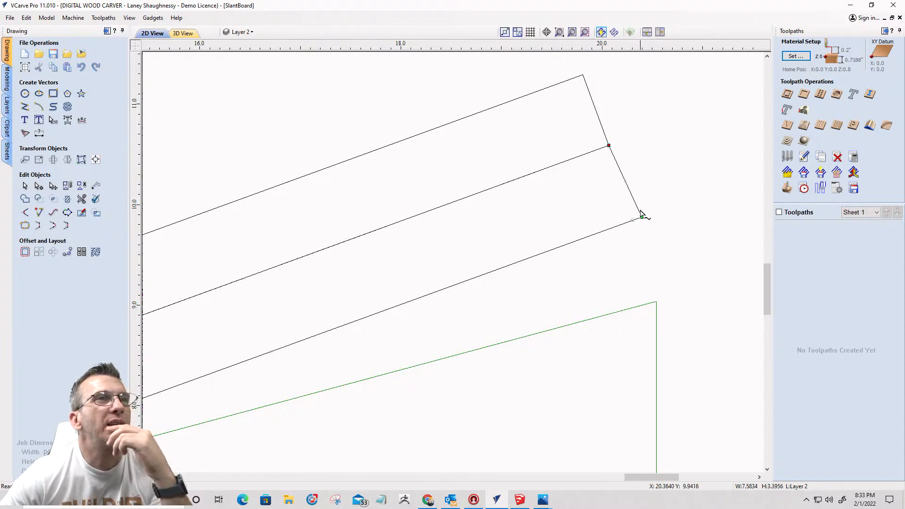
pyautogui.press('Escape')
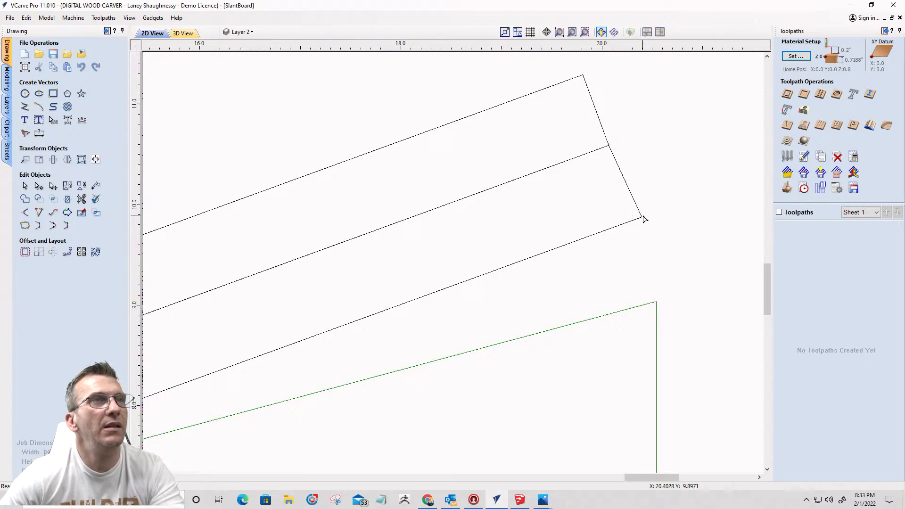
pyautogui.click(616, 159)
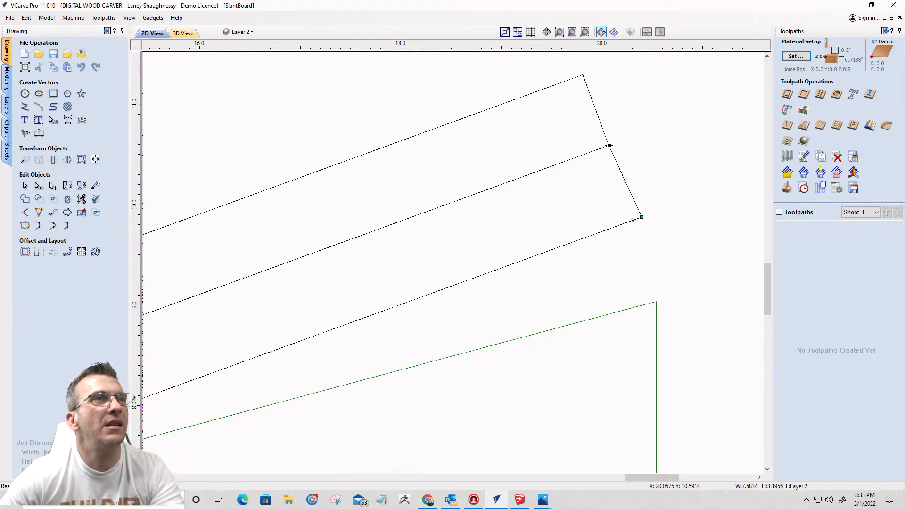
pyautogui.press('Escape')
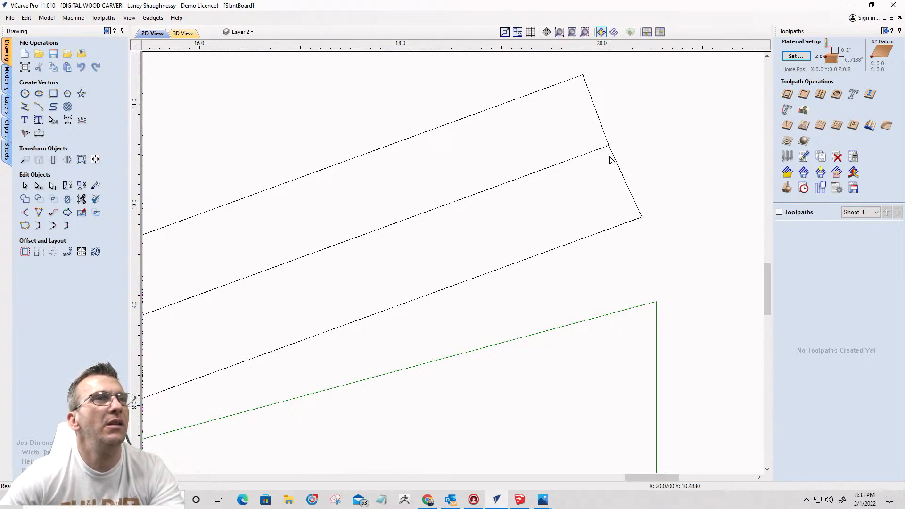
pyautogui.click(616, 163)
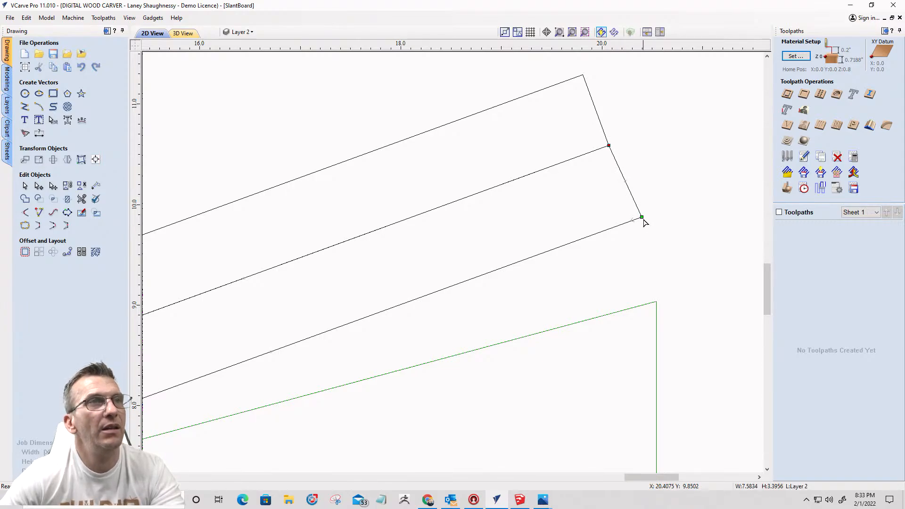
pyautogui.press('x')
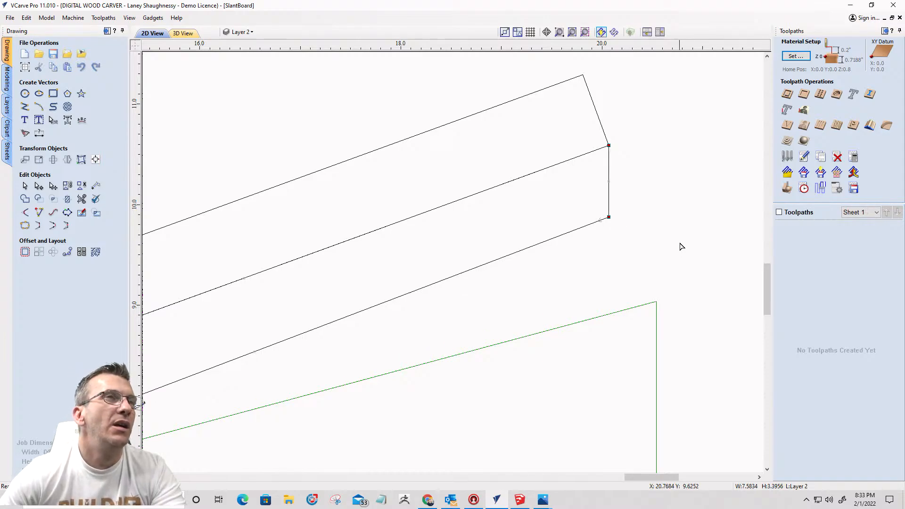
pyautogui.hotkey('ctrl', 'z')
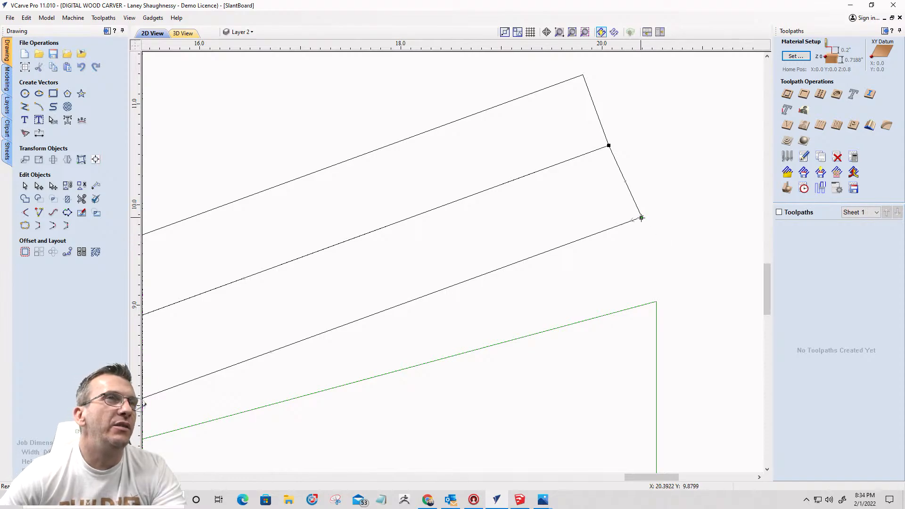
# Step: Nudge the leg's lower outer corner node inward in small increments until the leg's end lines up with the board's end
pyautogui.click(641, 218)
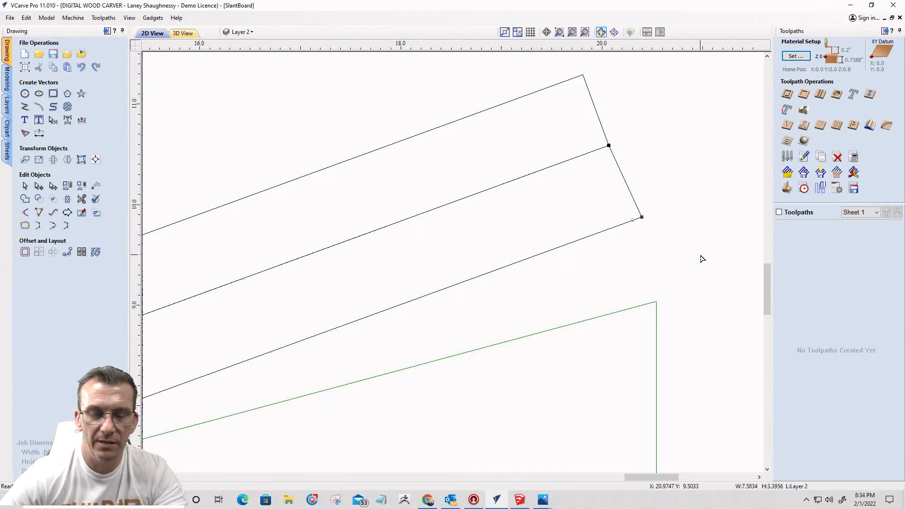
pyautogui.press('Left')
pyautogui.press('Left')
pyautogui.press('Left')
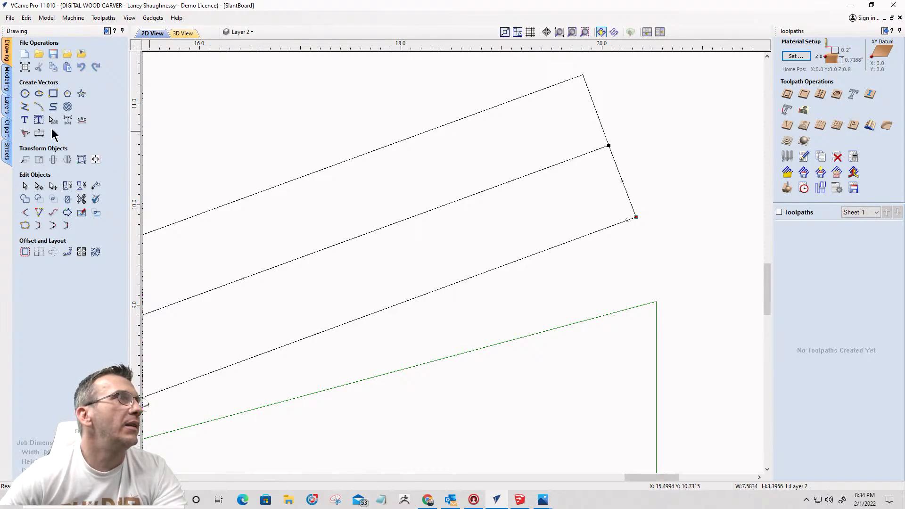
# Step: Draw a straight check line from the board's upper end corner to the leg's lower outer corner to compare their alignment
pyautogui.click(24, 107)
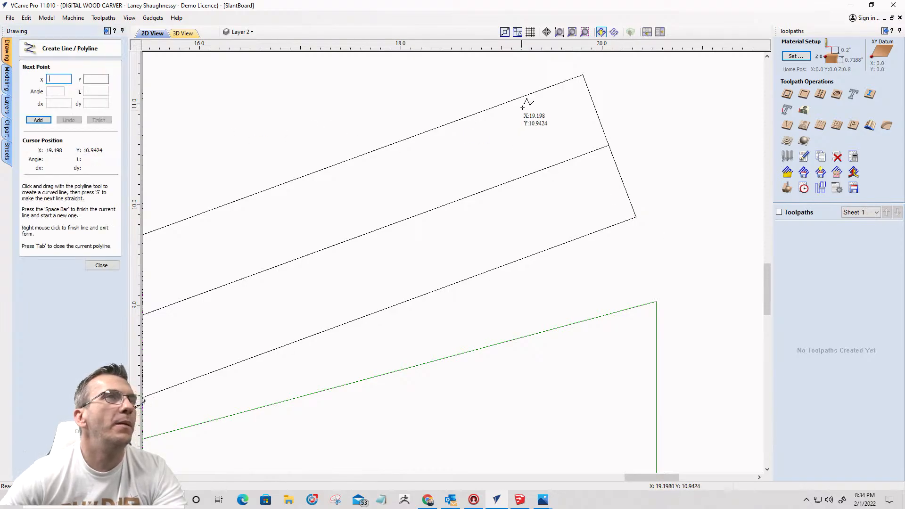
pyautogui.click(584, 75)
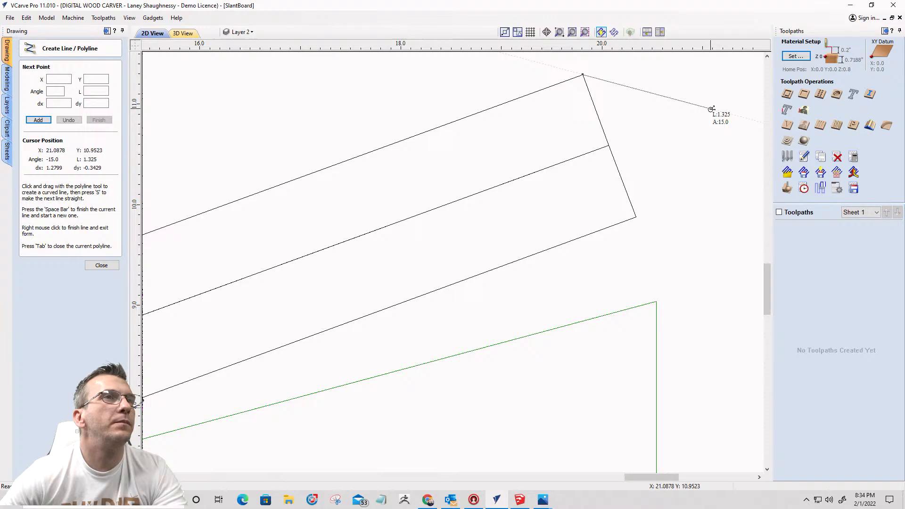
pyautogui.click(635, 217)
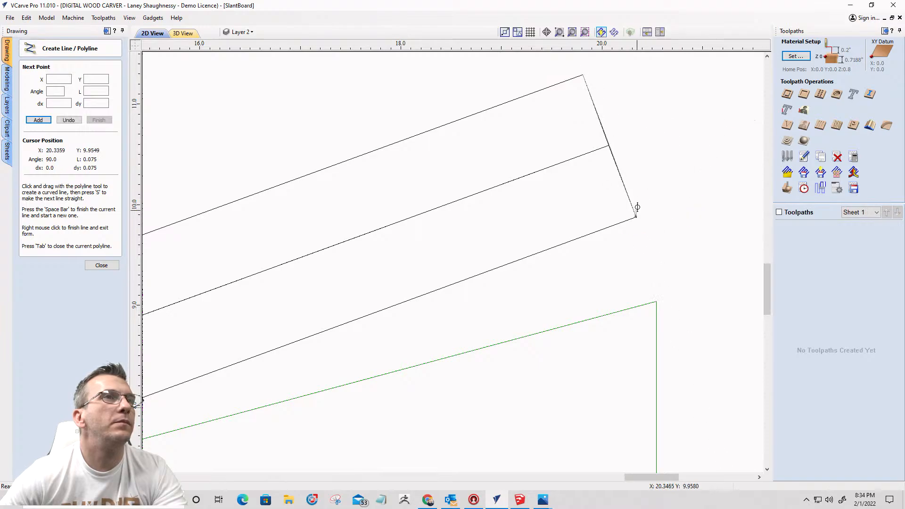
pyautogui.scroll(3, 637, 219)
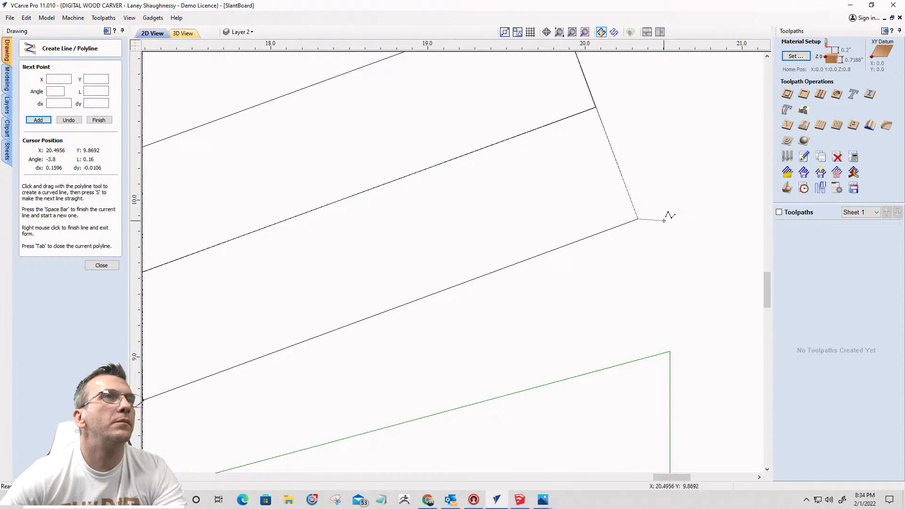
pyautogui.scroll(-3, 664, 221)
pyautogui.press('space')
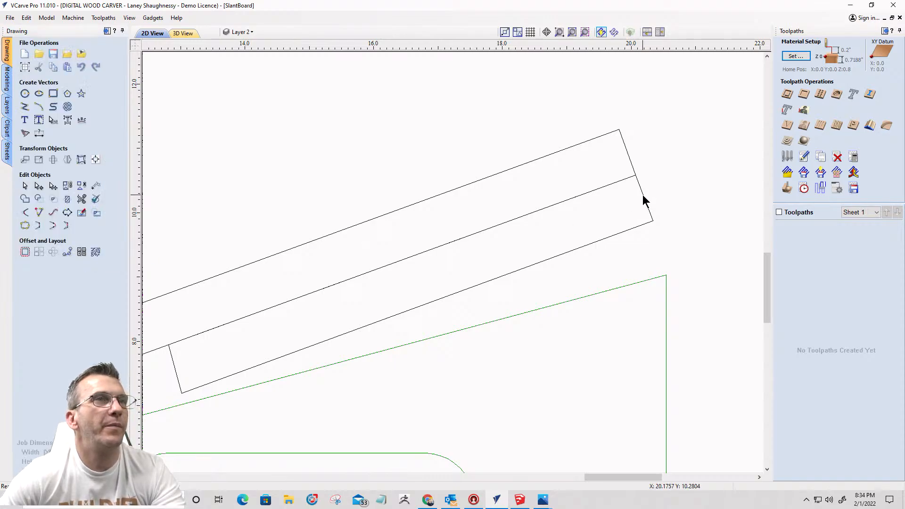
# Step: Add a horizontal guide line through the support leg's lower outer corner
pyautogui.click(643, 195)
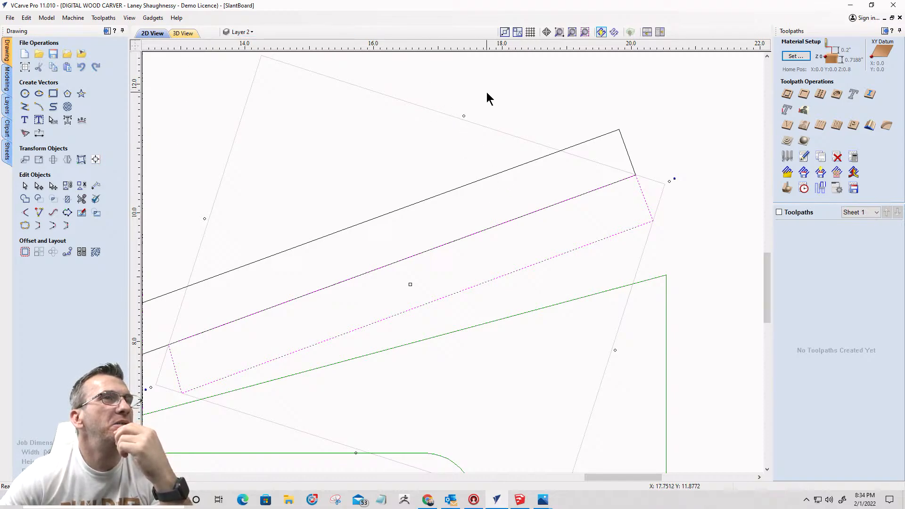
pyautogui.click(520, 92)
pyautogui.moveTo(522, 47); pyautogui.dragTo(653, 220)
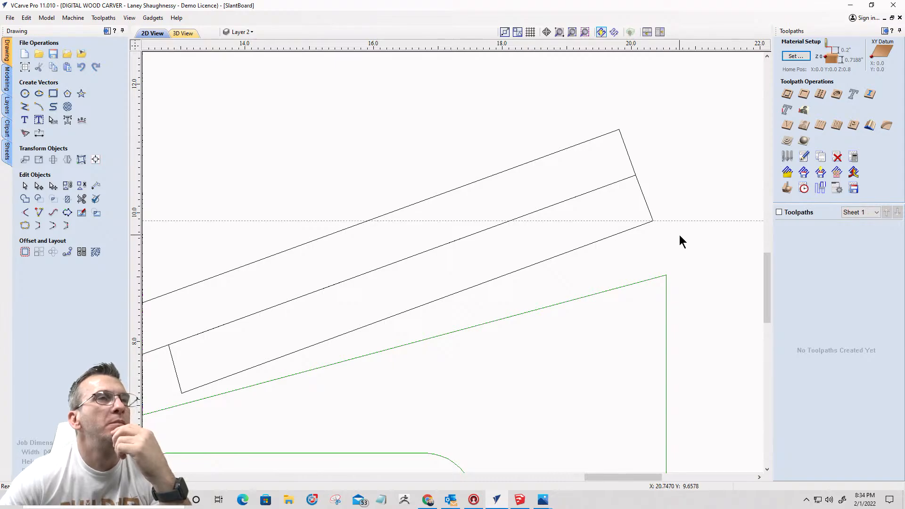
# Step: Try angles of 135, 45 and 90 degrees in turn on the new guide line
pyautogui.doubleClick(607, 219)
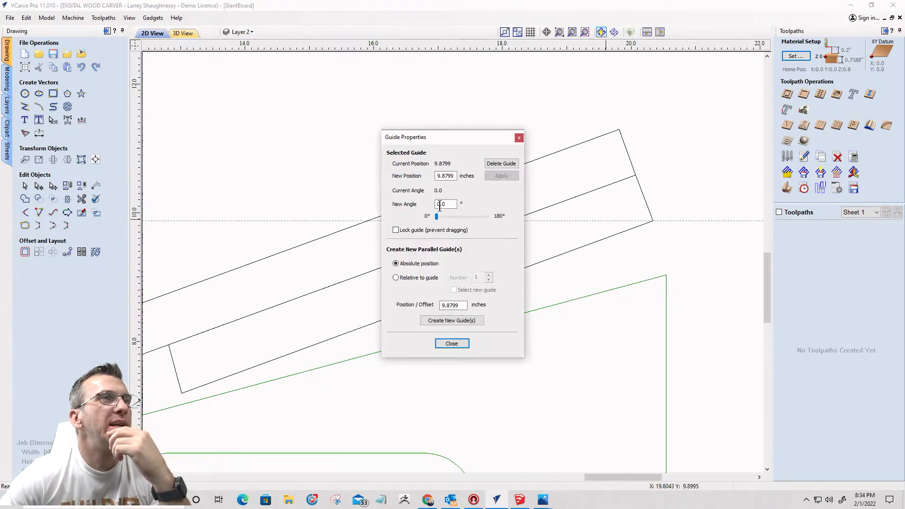
pyautogui.moveTo(446, 204); pyautogui.dragTo(411, 204)
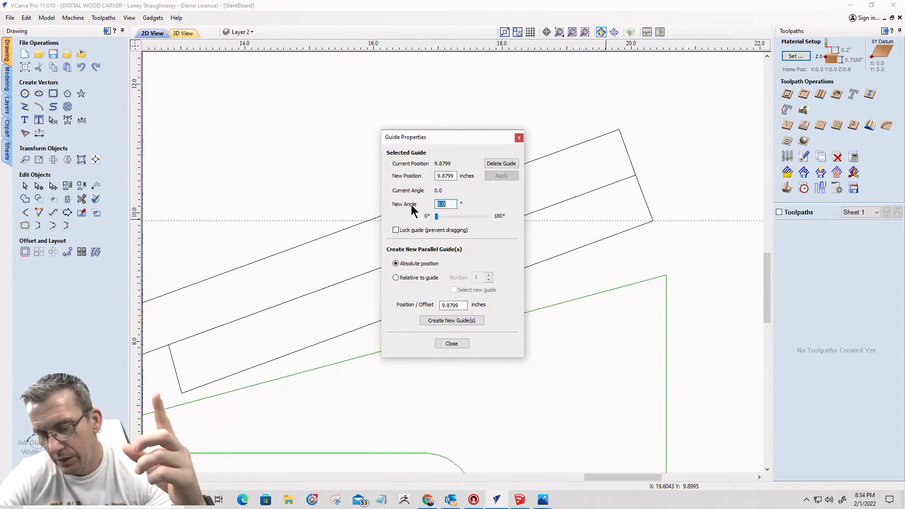
pyautogui.write('135')
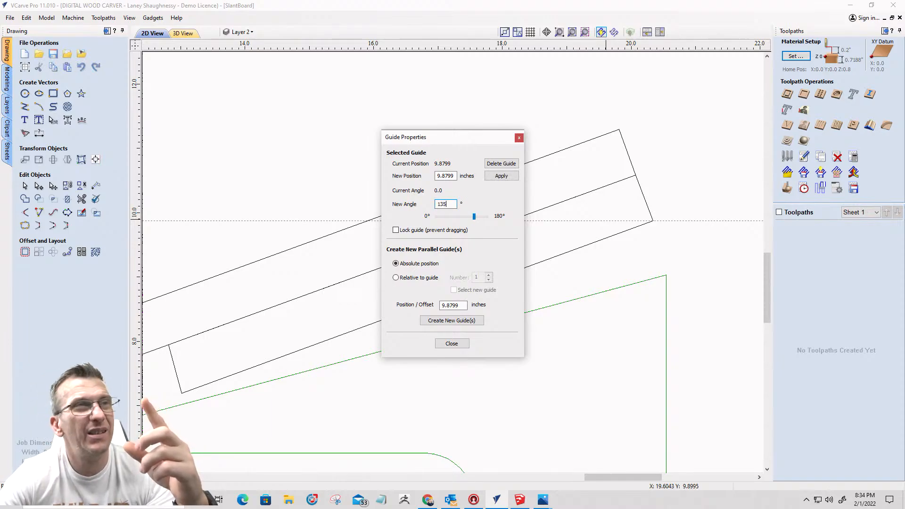
pyautogui.press('Return')
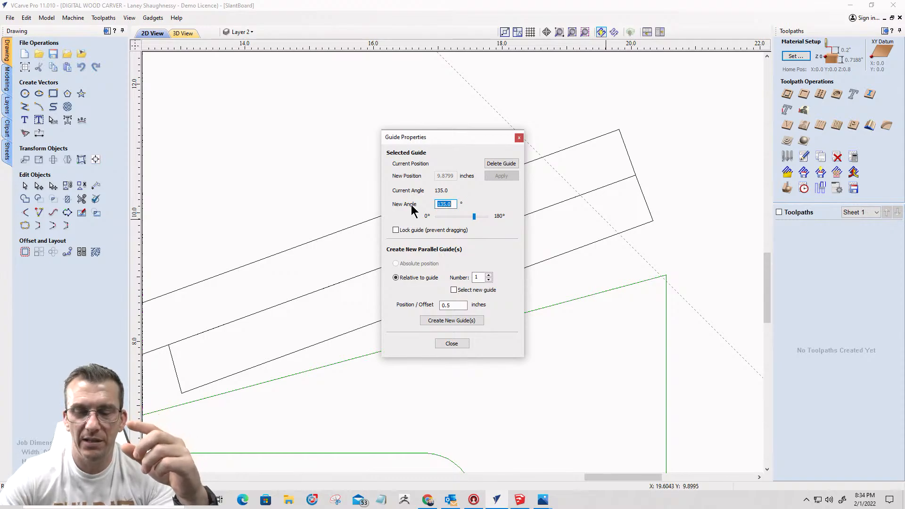
pyautogui.press('BackSpace')
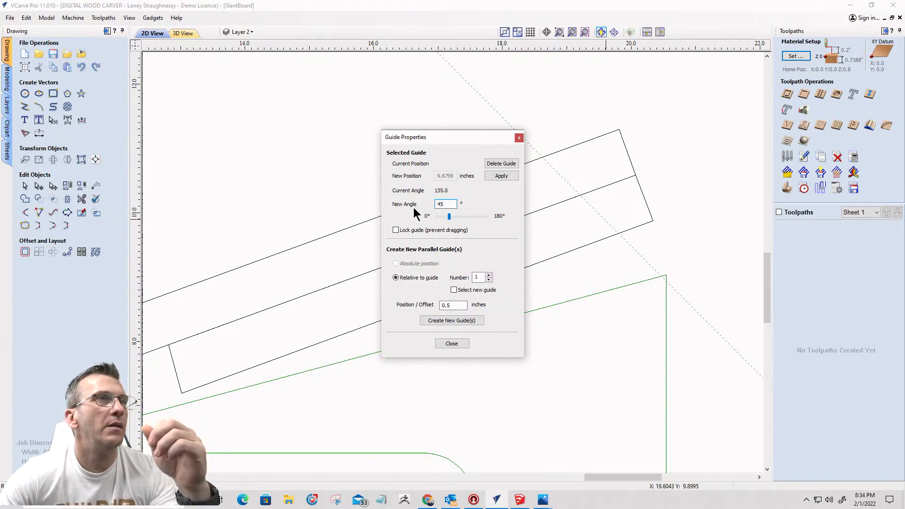
pyautogui.click(501, 176)
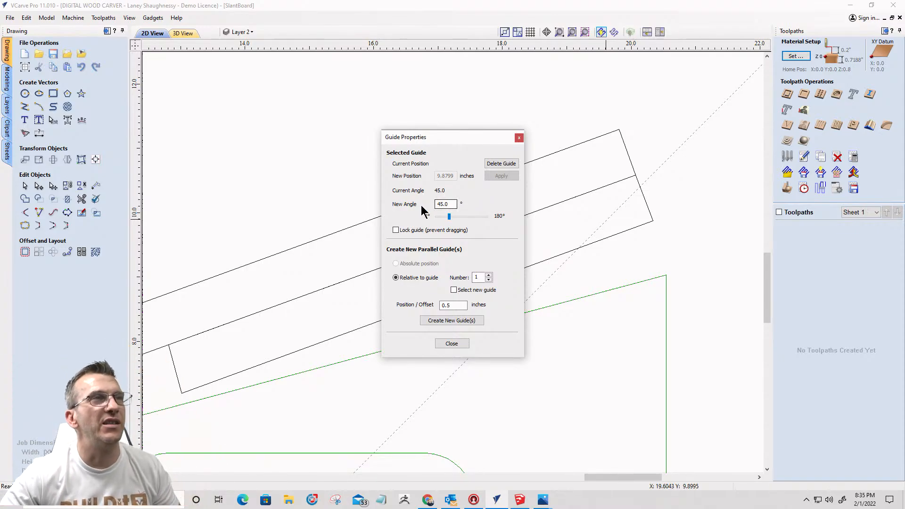
pyautogui.moveTo(449, 203); pyautogui.dragTo(425, 208)
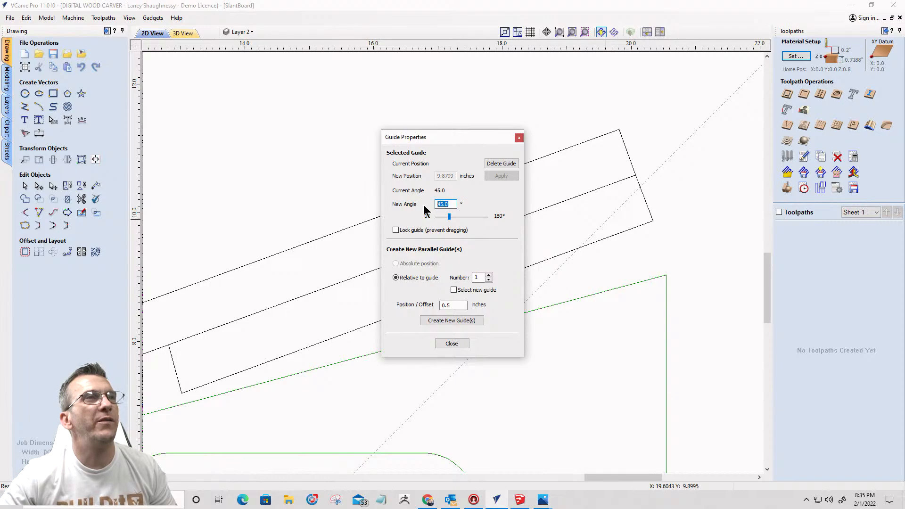
pyautogui.write('90')
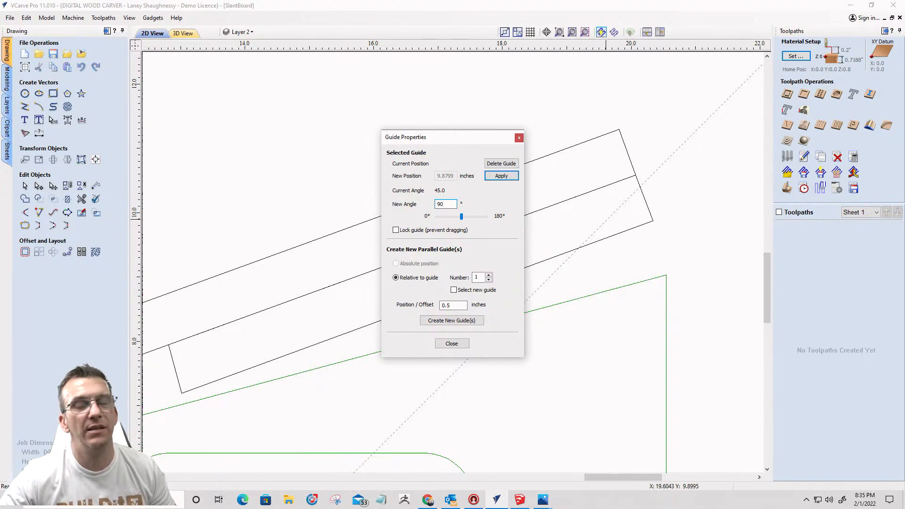
pyautogui.press('Return')
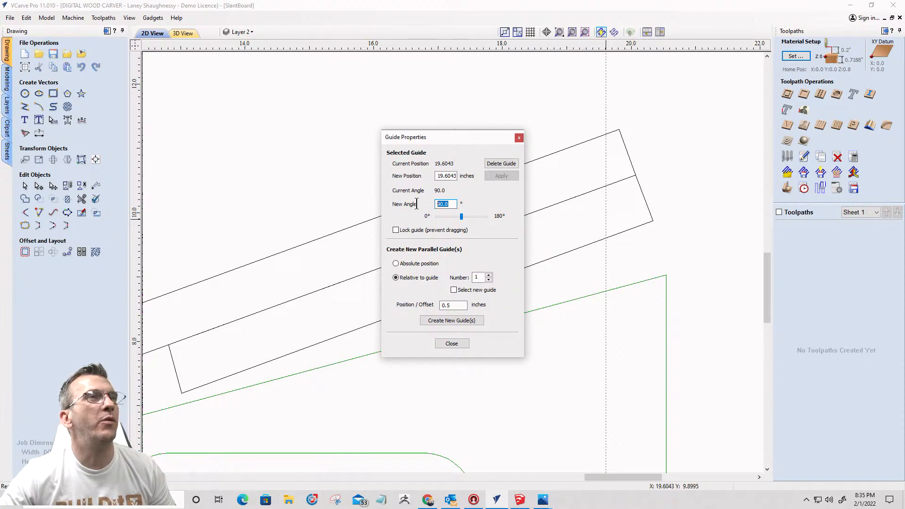
# Step: Set the guide's angle to 135 degrees and shift it so it passes through the leg's lower outer corner
pyautogui.write('1')
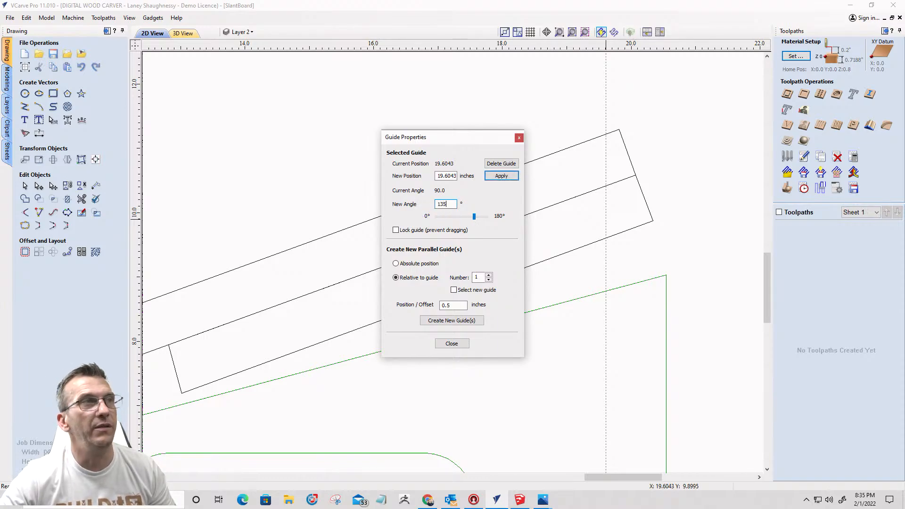
pyautogui.write('35')
pyautogui.press('Return')
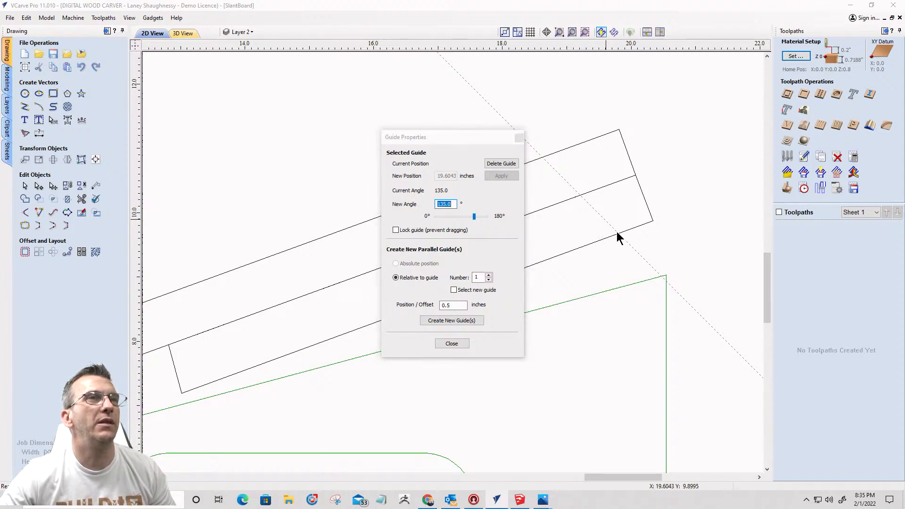
pyautogui.click(452, 344)
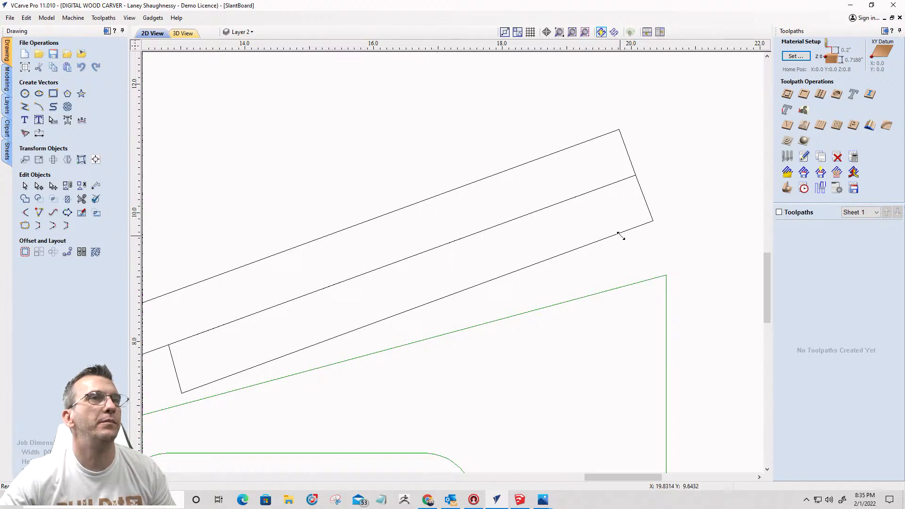
pyautogui.moveTo(621, 234); pyautogui.dragTo(651, 216)
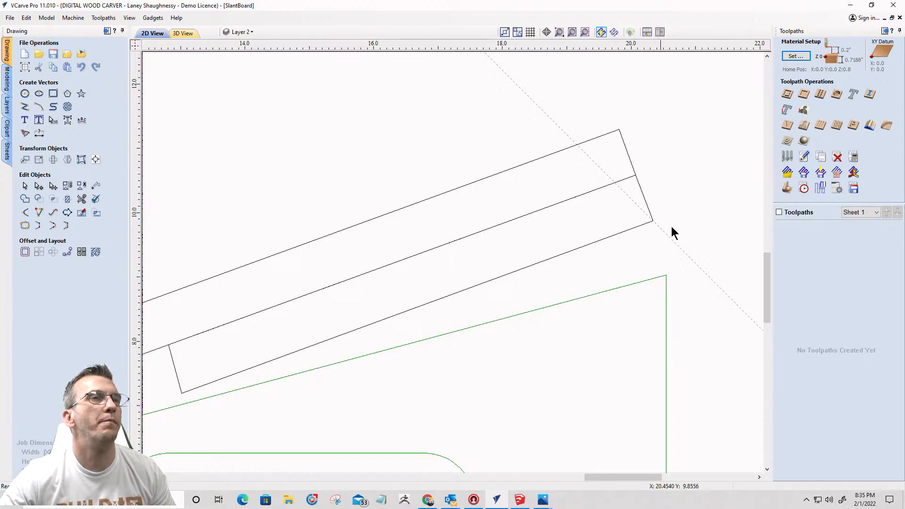
# Step: Set the guide's angle to 180 degrees and move it level with the leg's lower outer corner
pyautogui.scroll(2, 673, 227)
pyautogui.scroll(-2, 672, 227)
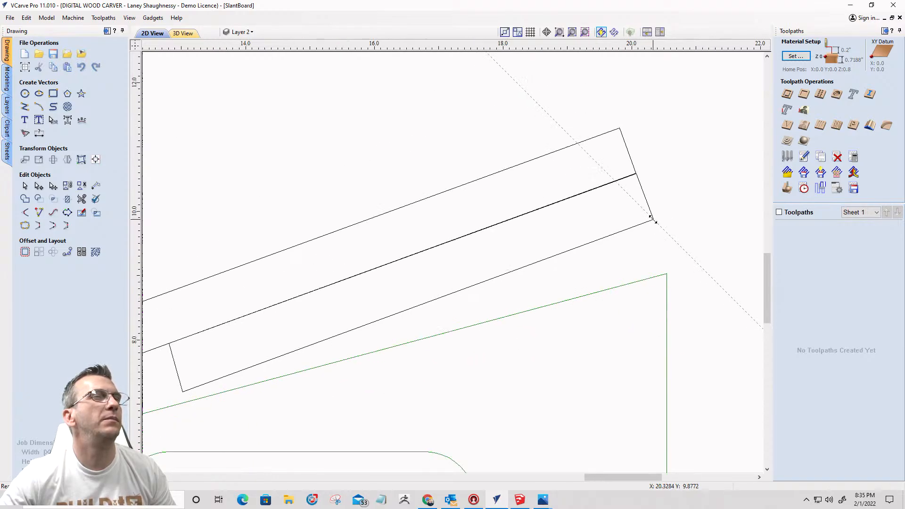
pyautogui.scroll(2, 653, 218)
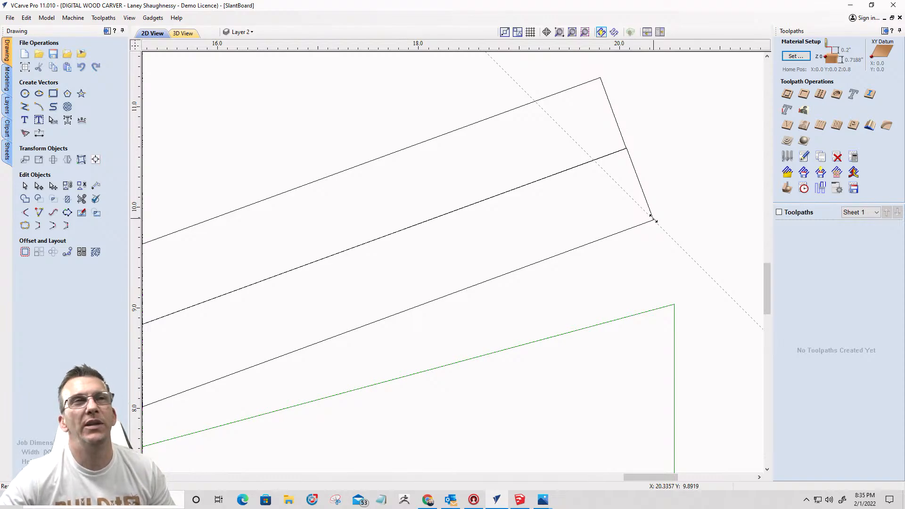
pyautogui.rightClick(660, 225)
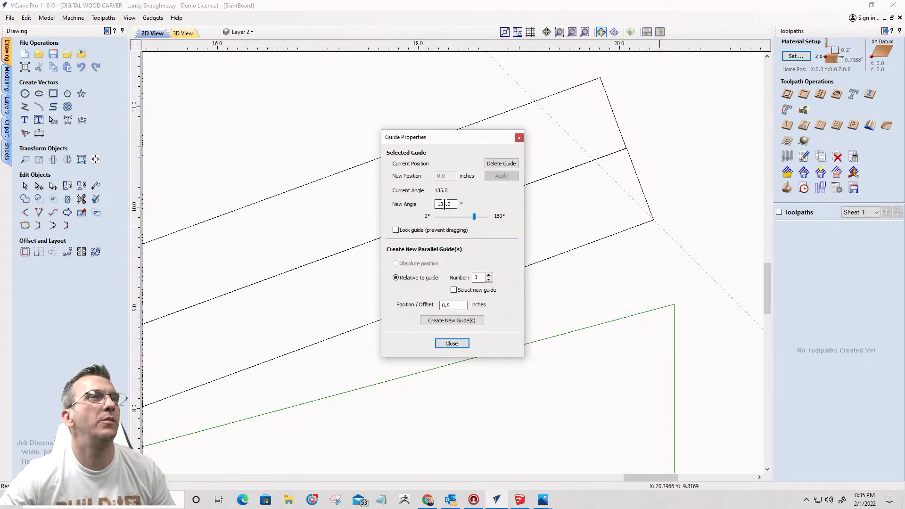
pyautogui.moveTo(453, 206); pyautogui.dragTo(419, 206)
pyautogui.write('180')
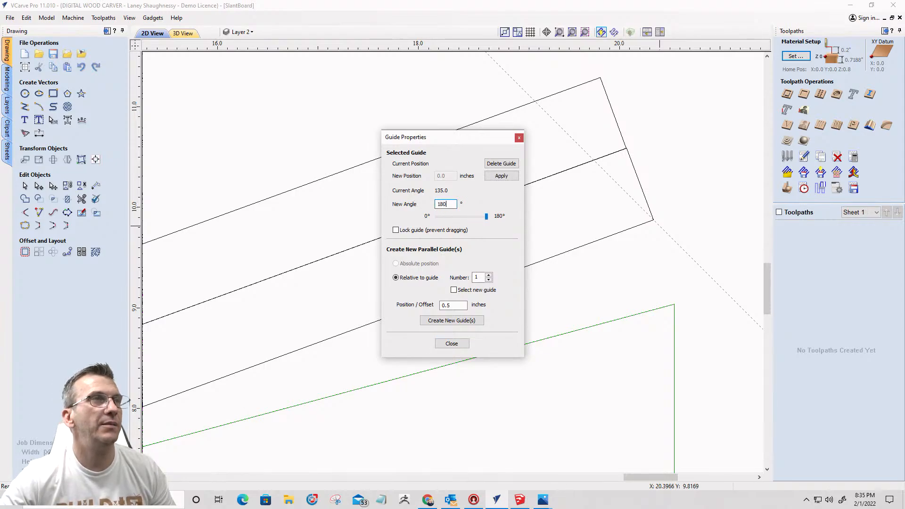
pyautogui.click(498, 176)
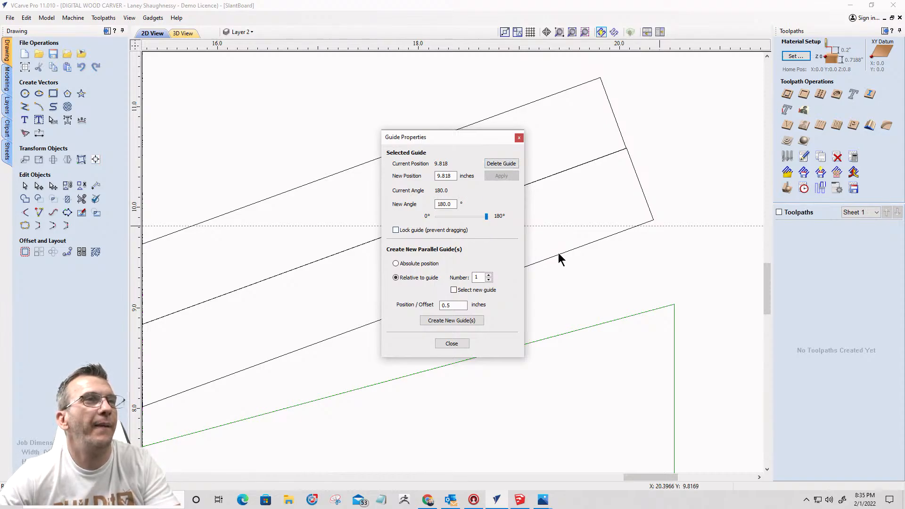
pyautogui.click(452, 343)
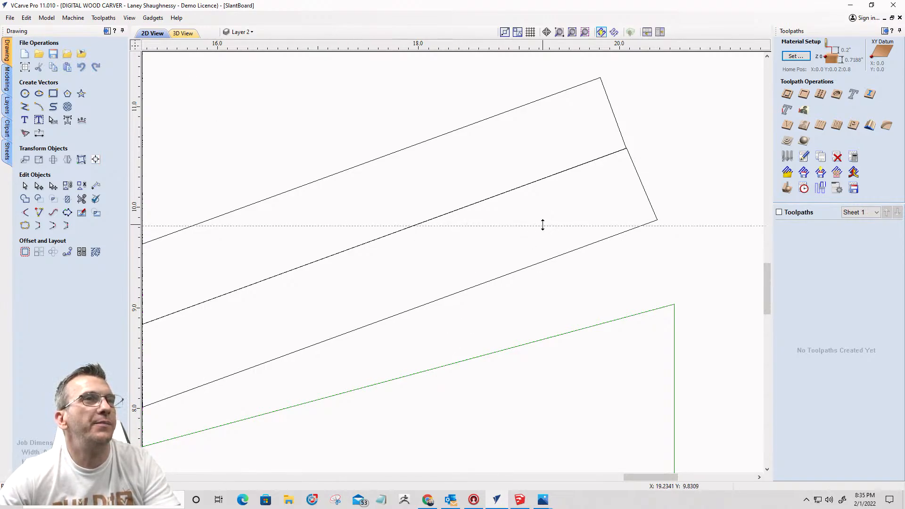
pyautogui.moveTo(543, 225); pyautogui.dragTo(658, 220)
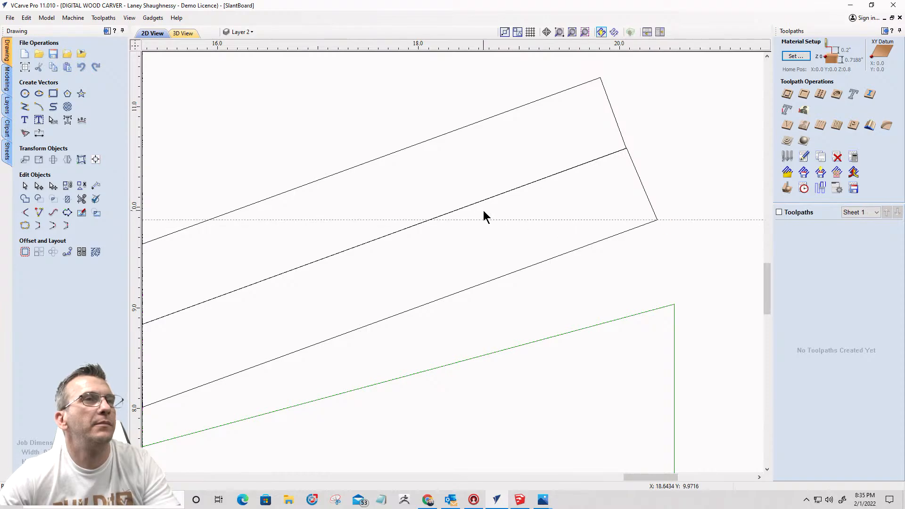
# Step: Draw a horizontal rectangle about 11.1 inches wide above the slant board and set its height to 0.75 inches
pyautogui.scroll(-5, 542, 198)
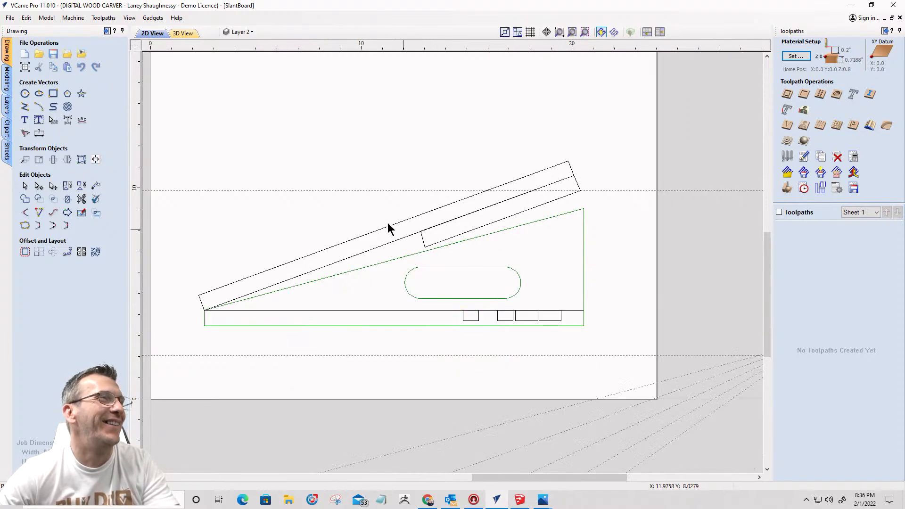
pyautogui.click(53, 94)
pyautogui.moveTo(329, 113); pyautogui.dragTo(563, 134)
pyautogui.doubleClick(84, 209)
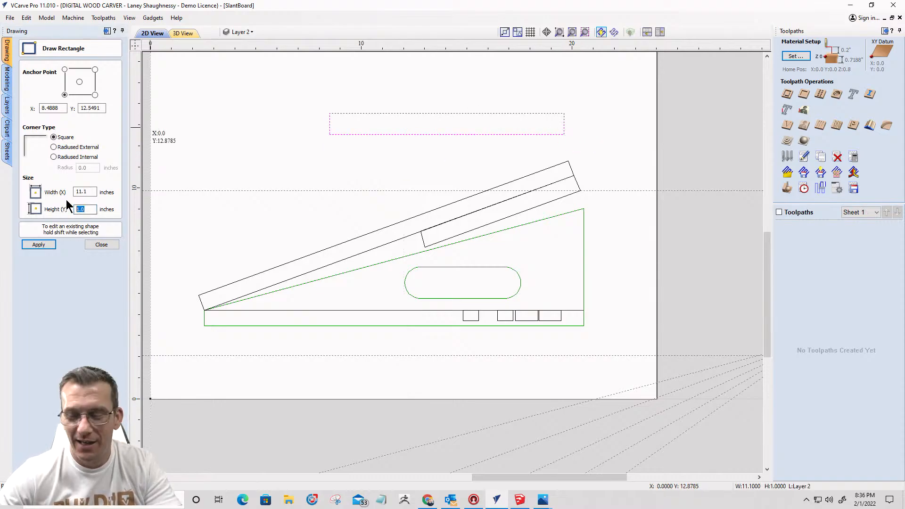
pyautogui.write('.75')
pyautogui.press('Return')
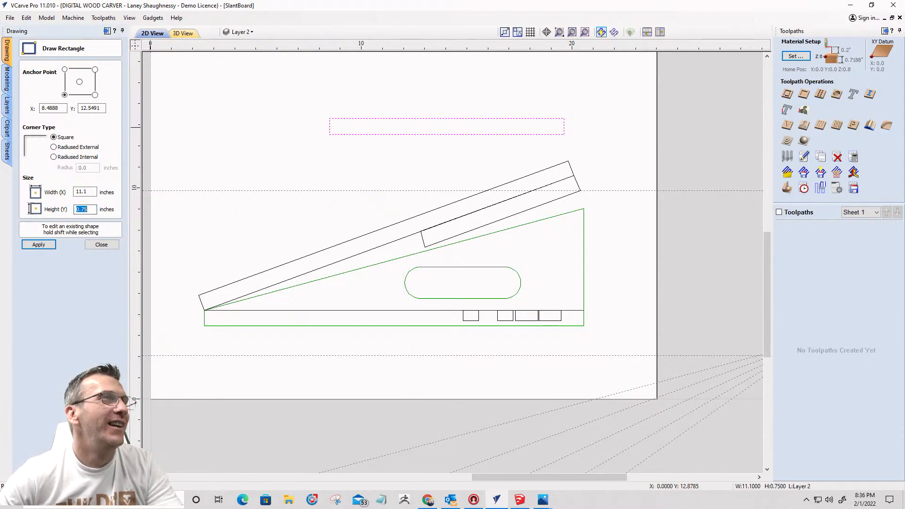
pyautogui.click(97, 243)
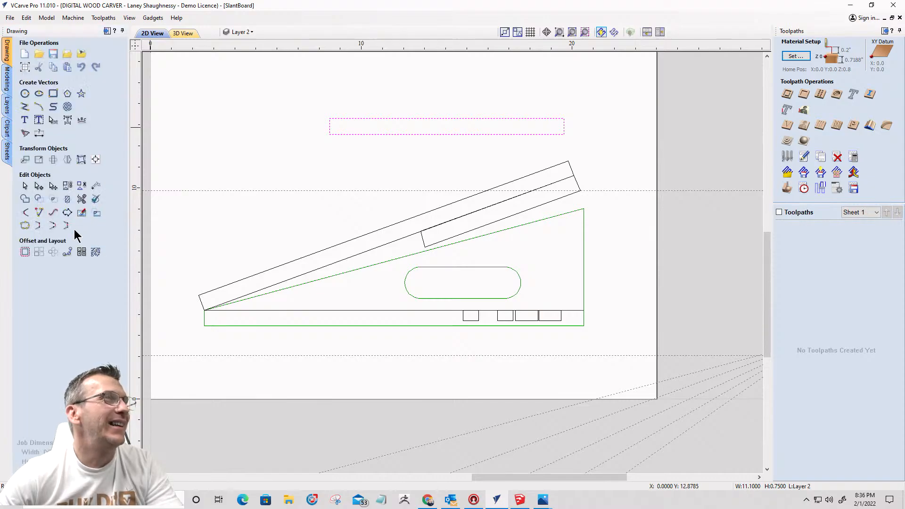
# Step: Draw a diagonal line at about 45 degrees from the new rectangle's lower right corner up to its top edge
pyautogui.click(25, 107)
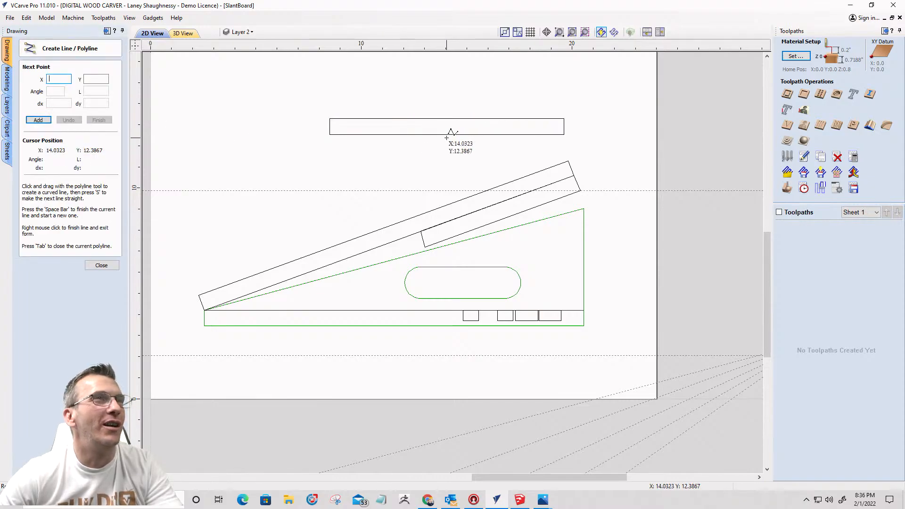
pyautogui.scroll(3, 565, 135)
pyautogui.click(569, 151)
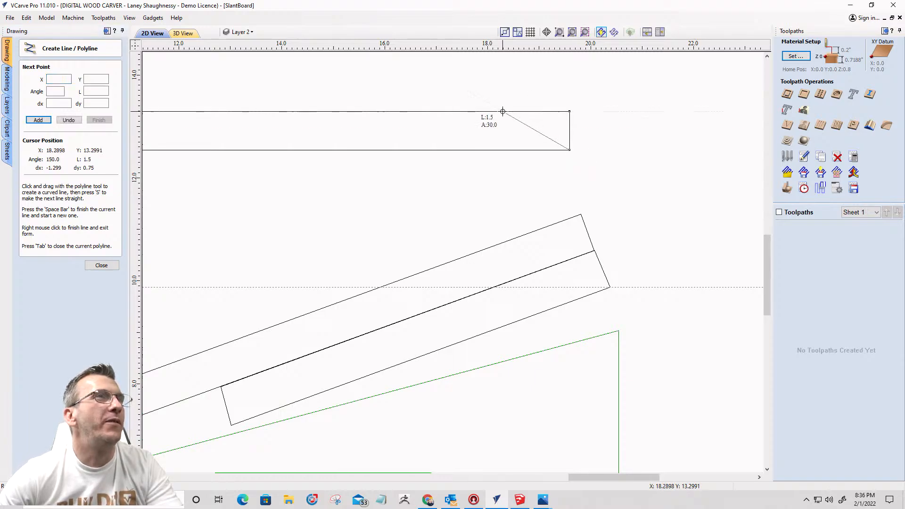
pyautogui.click(533, 111)
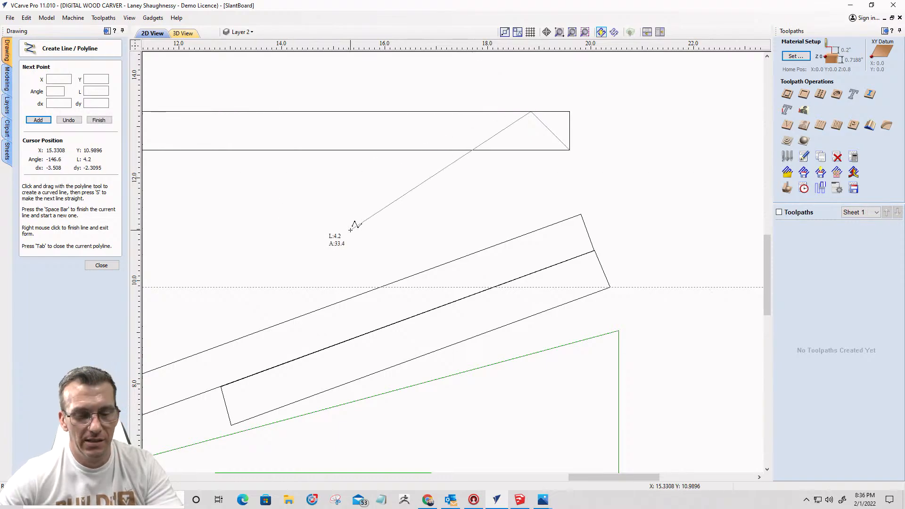
pyautogui.press('space')
pyautogui.click(97, 265)
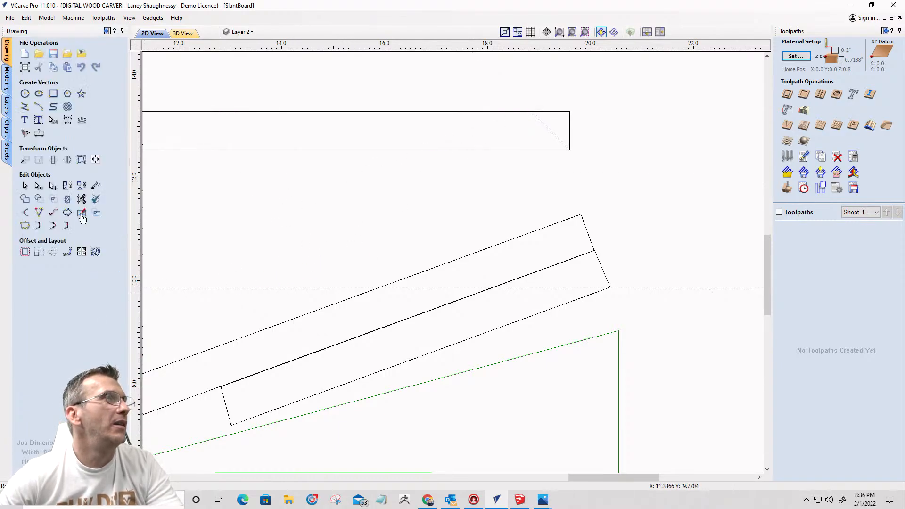
# Step: Trim away the rectangle's corner outside the diagonal line to leave a beveled end
pyautogui.click(82, 203)
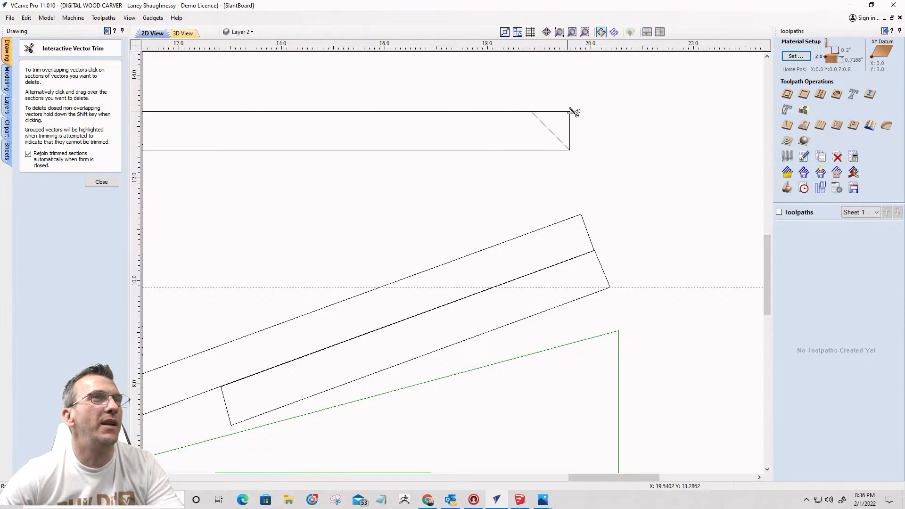
pyautogui.click(569, 115)
pyautogui.click(102, 183)
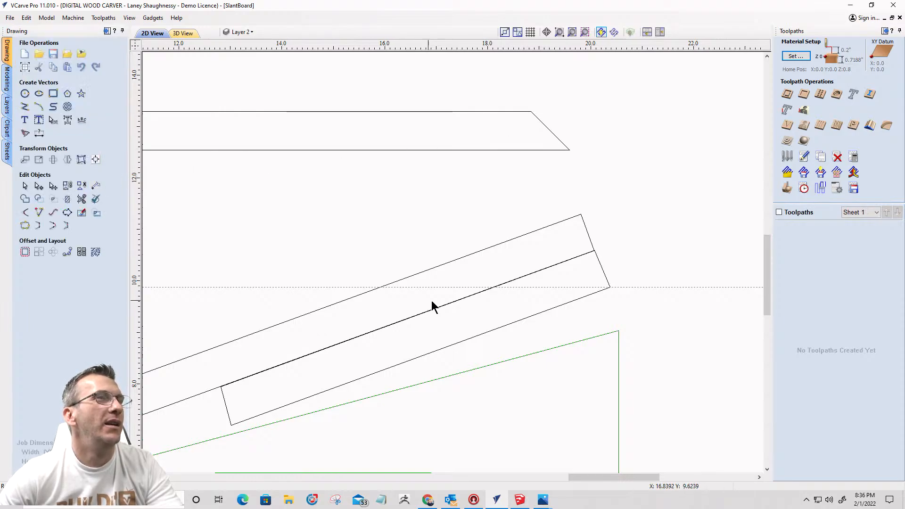
# Step: Move the new beveled leg down so its upper square-end corner meets the old leg's upper corner on the slant board's underside
pyautogui.click(474, 150)
pyautogui.scroll(-5, 519, 142)
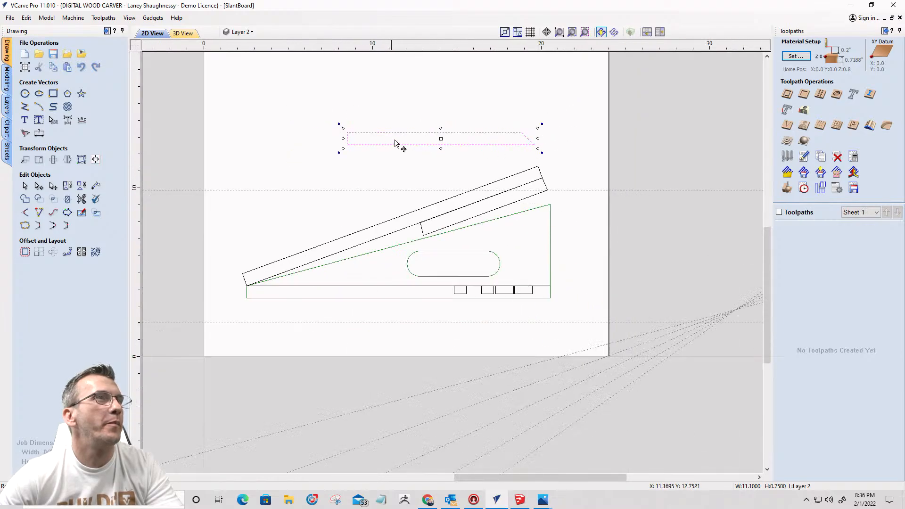
pyautogui.moveTo(440, 133); pyautogui.dragTo(472, 221)
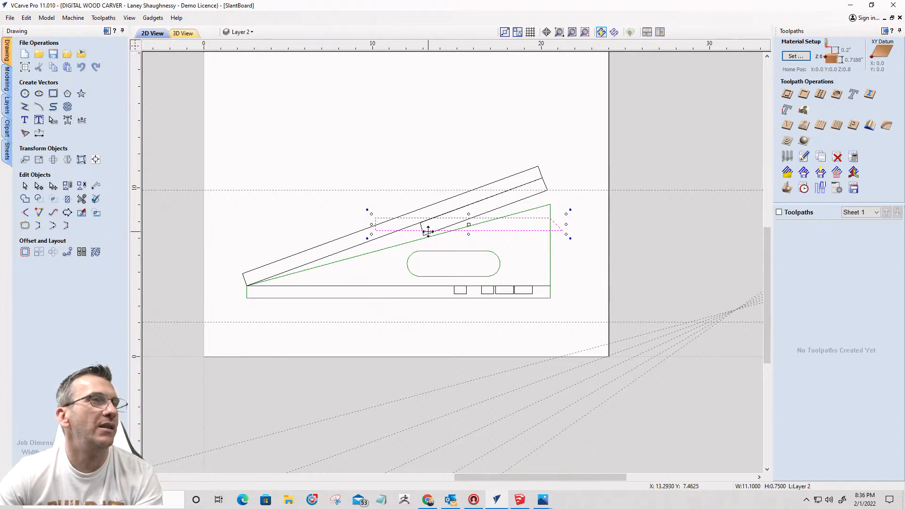
pyautogui.click(355, 252)
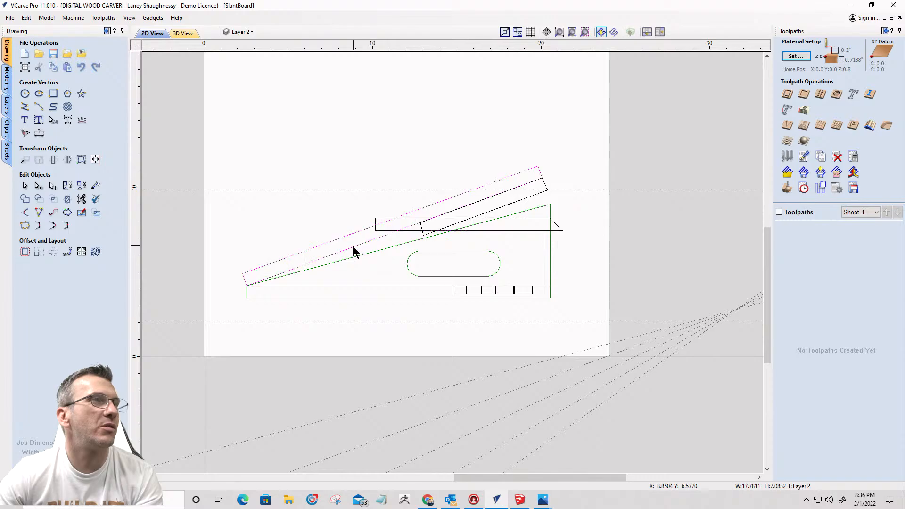
pyautogui.click(376, 223)
pyautogui.moveTo(377, 221); pyautogui.dragTo(421, 222)
pyautogui.scroll(5, 420, 224)
pyautogui.scroll(-5, 410, 214)
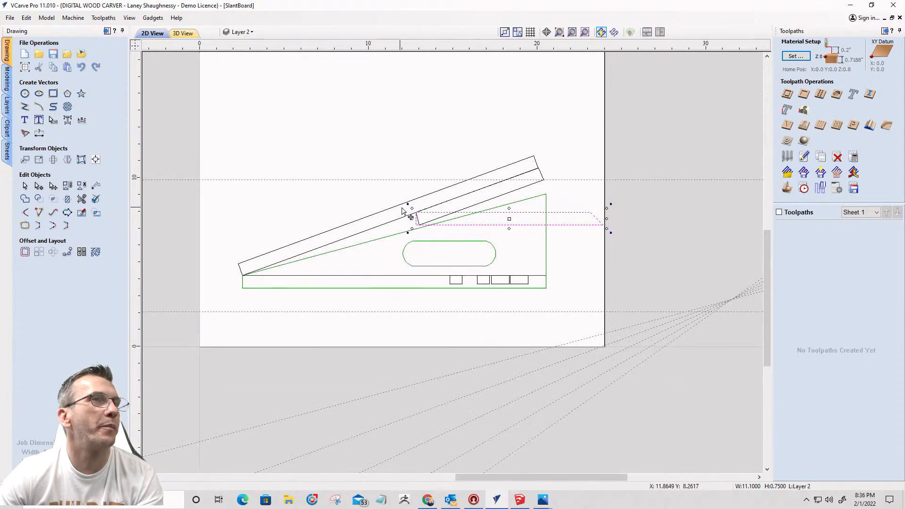
# Step: Shorten the beveled leg to about 6.56 inches from its beveled end and delete the old tilted leg under the slant board
pyautogui.moveTo(604, 219); pyautogui.dragTo(549, 222)
pyautogui.scroll(2, 525, 233)
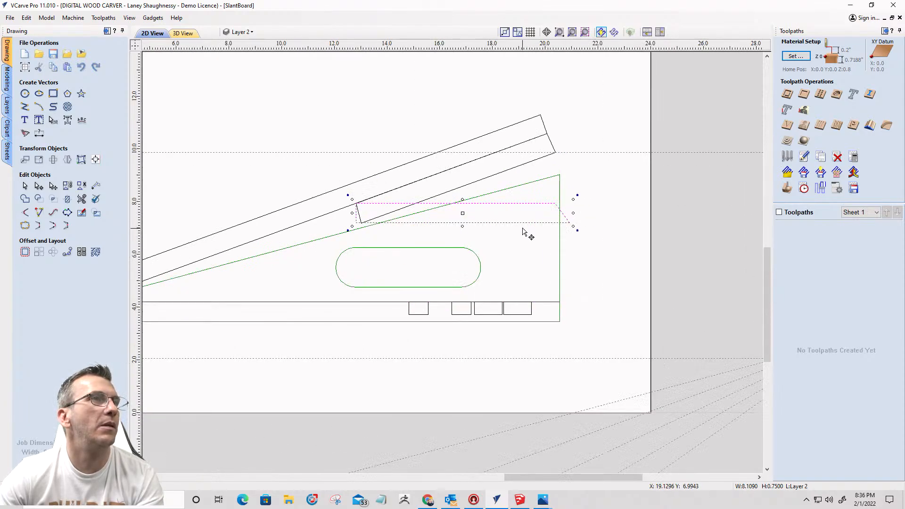
pyautogui.click(521, 171)
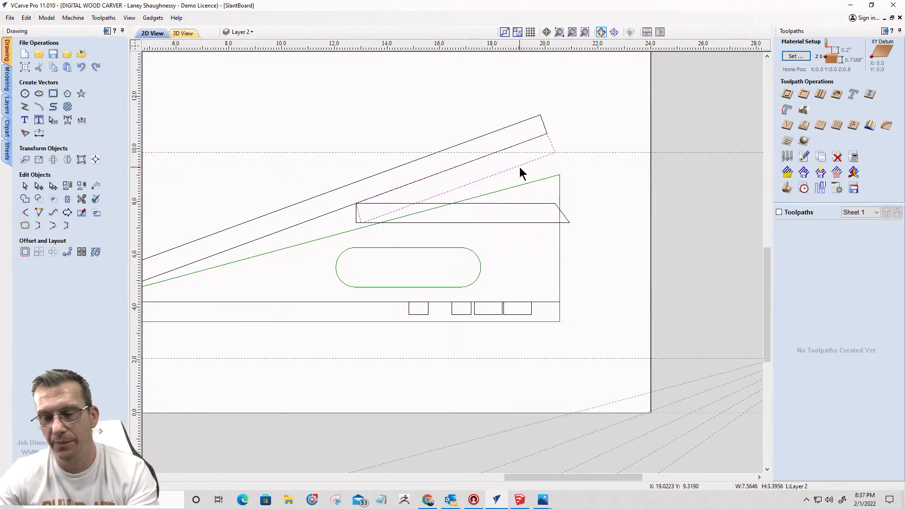
pyautogui.scroll(-2, 434, 188)
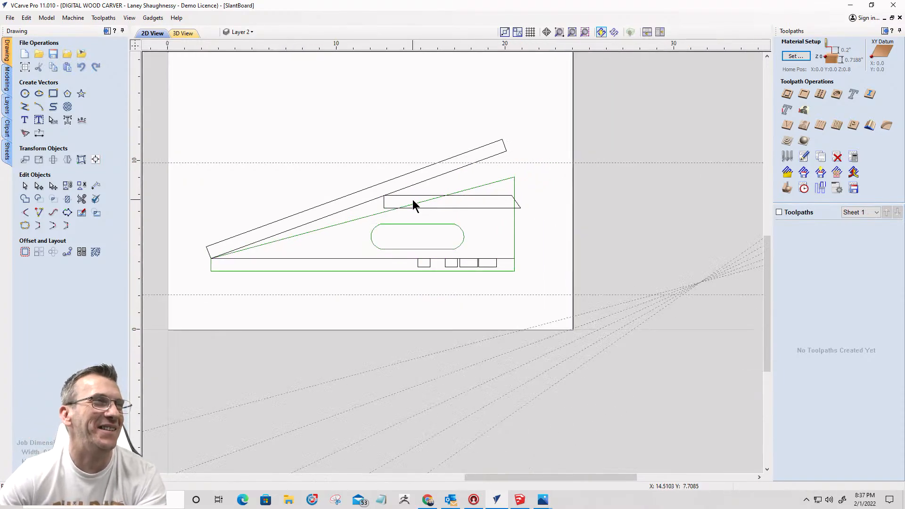
pyautogui.click(391, 204)
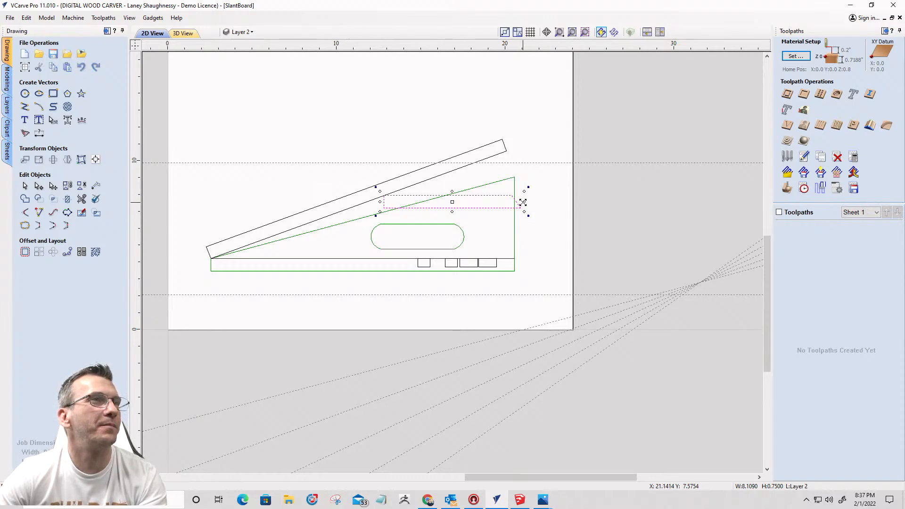
pyautogui.moveTo(522, 203); pyautogui.dragTo(494, 204)
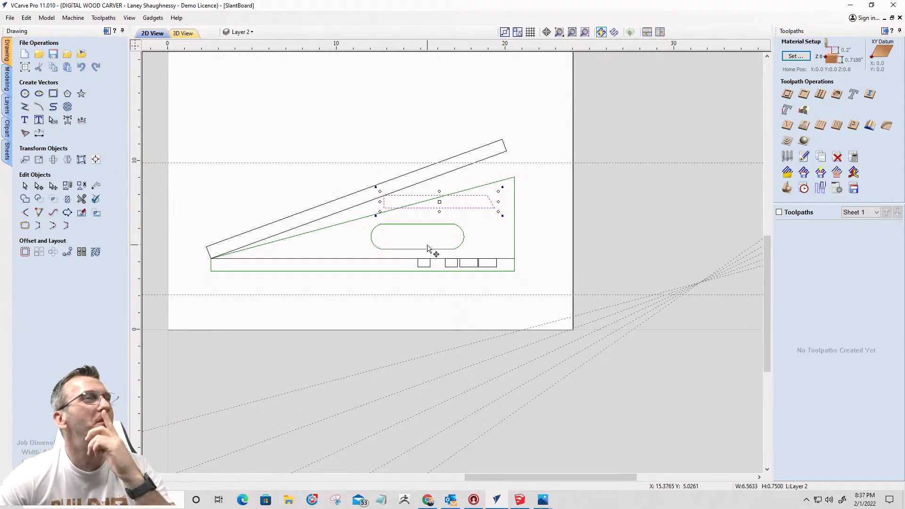
# Step: Rotate the leg to about 326.56 degrees around its upper corner on the board so the beveled tip drops into the third base notch
pyautogui.scroll(3, 509, 204)
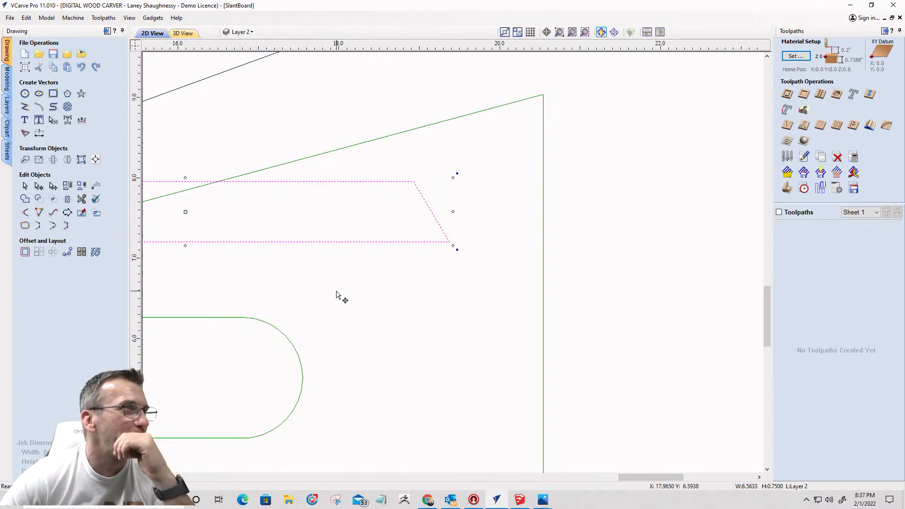
pyautogui.click(54, 159)
pyautogui.scroll(-4, 547, 211)
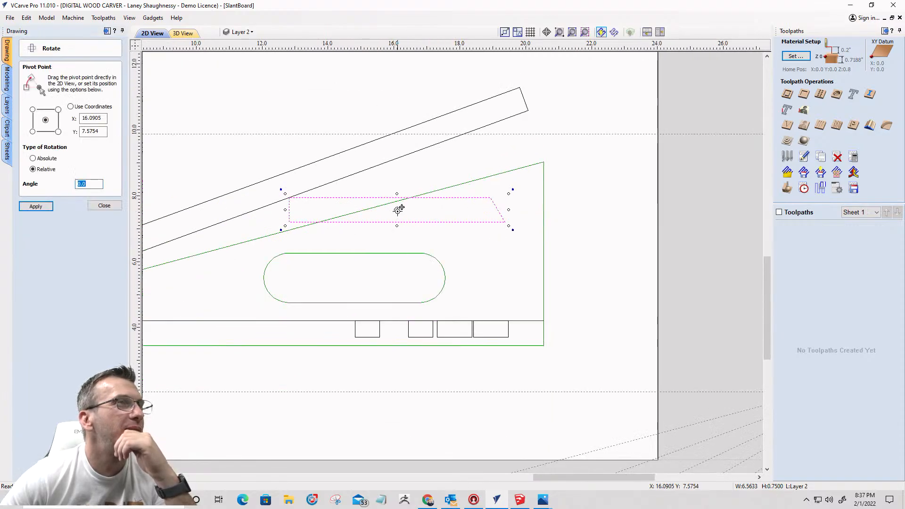
pyautogui.moveTo(397, 210); pyautogui.dragTo(289, 194)
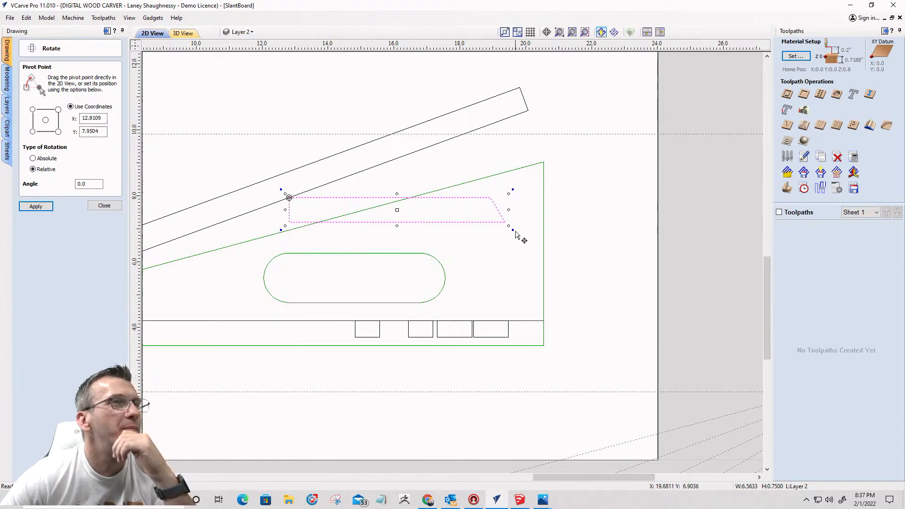
pyautogui.moveTo(517, 237); pyautogui.dragTo(446, 337)
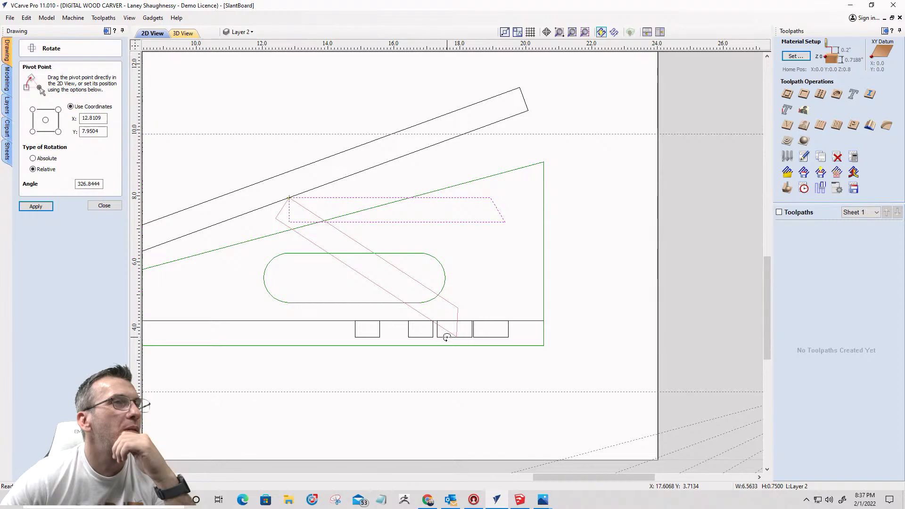
pyautogui.moveTo(446, 339); pyautogui.dragTo(447, 339)
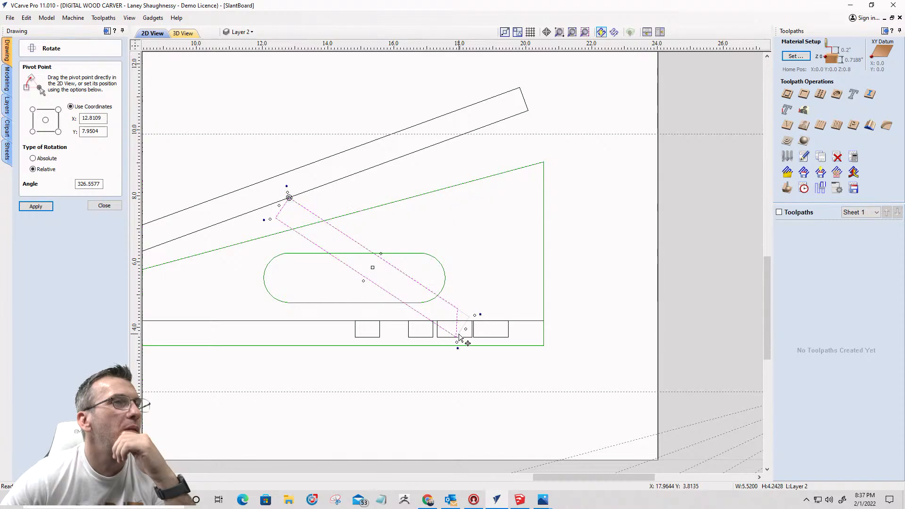
# Step: Fine-tune the leg's rotation by about 0.07 degrees so its beveled tip rests on the third notch's floor
pyautogui.scroll(4, 464, 340)
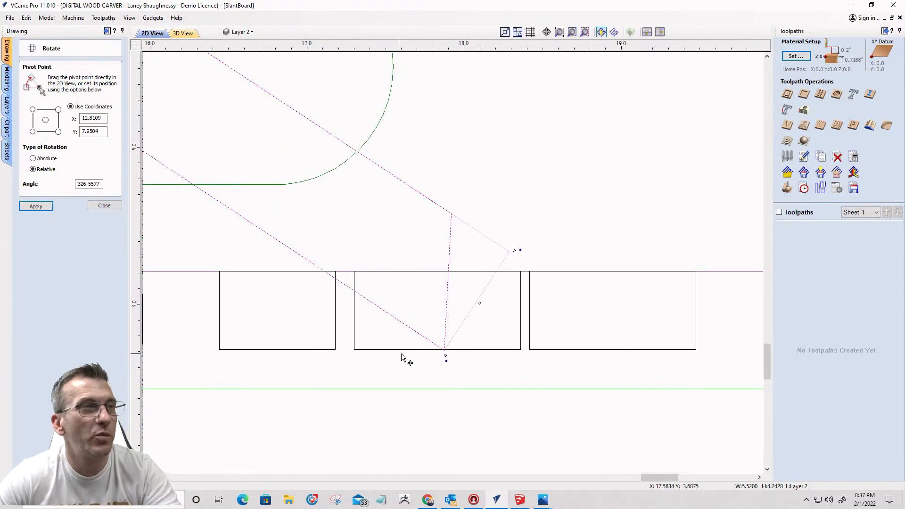
pyautogui.scroll(5, 449, 359)
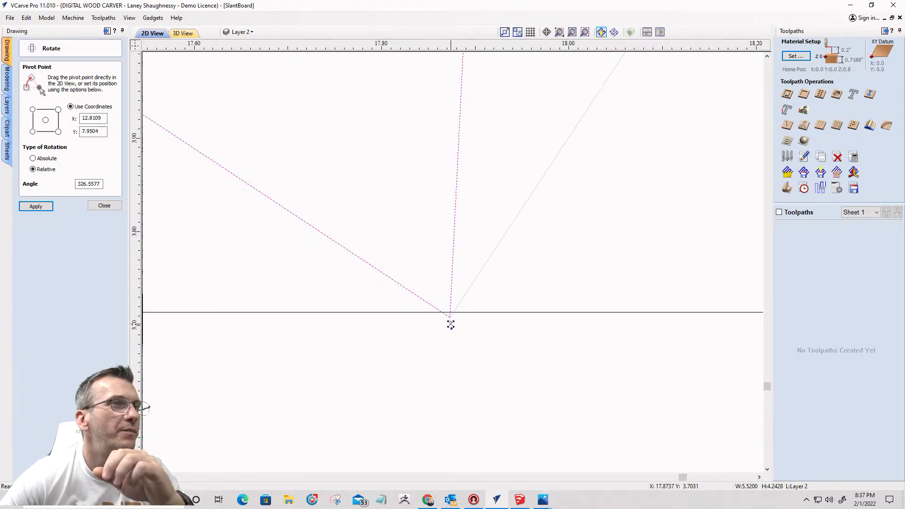
pyautogui.moveTo(451, 323); pyautogui.dragTo(454, 322)
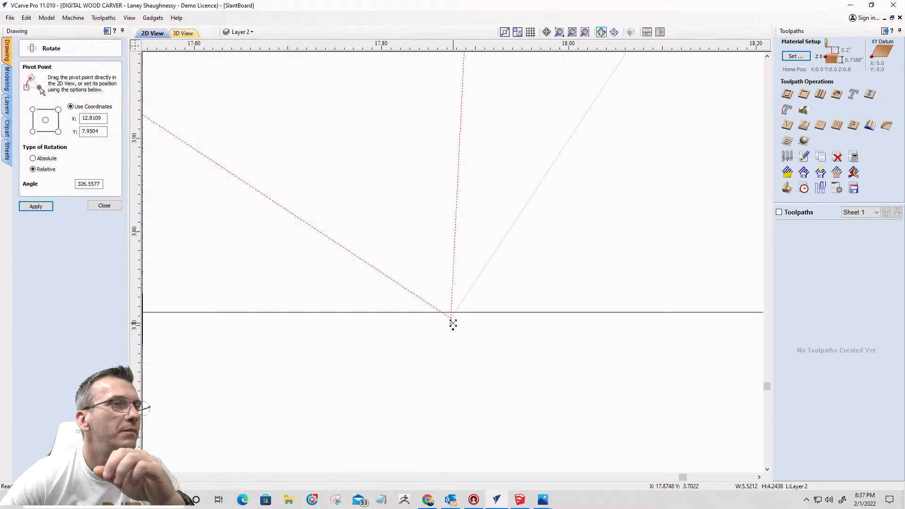
pyautogui.hotkey('ctrl', 'z')
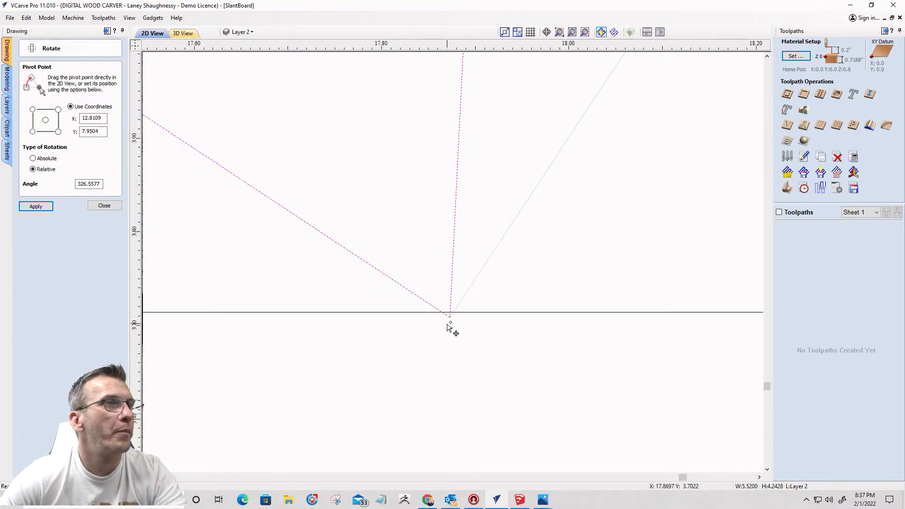
pyautogui.moveTo(451, 330); pyautogui.dragTo(457, 319)
pyautogui.scroll(-4, 467, 326)
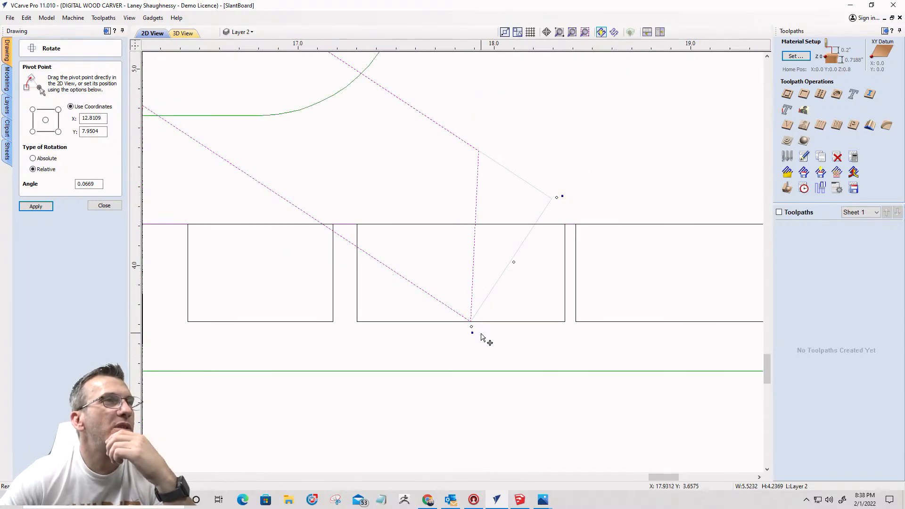
pyautogui.click(505, 336)
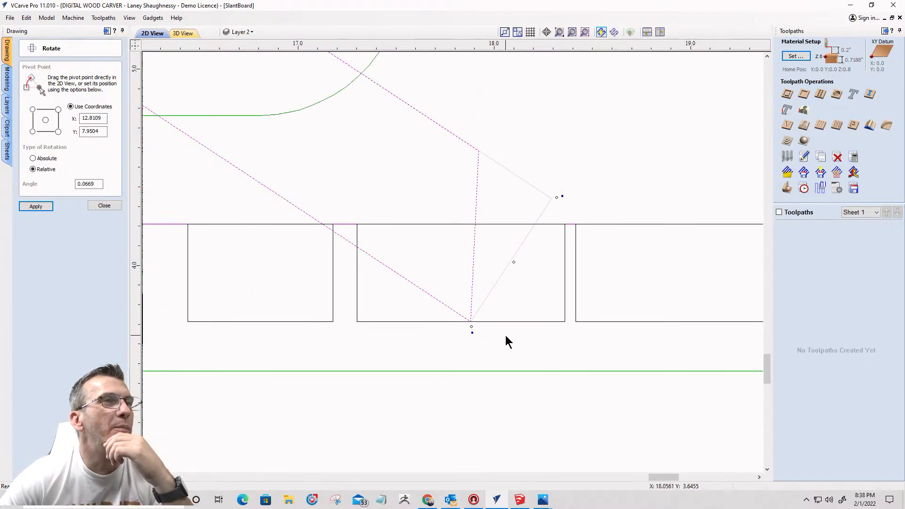
# Step: Slide the third base notch about 0.4 inches toward the board's hinge, keeping its outer wall just beyond the leg's tip
pyautogui.click(564, 280)
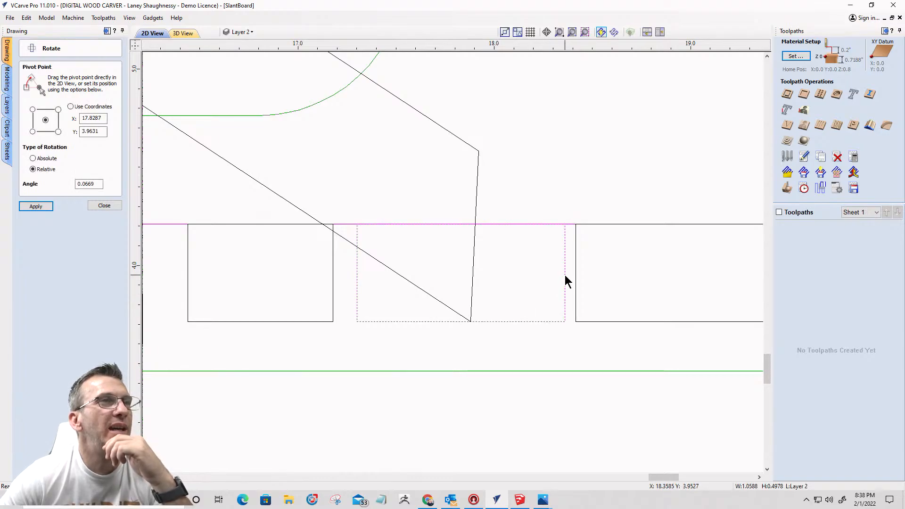
pyautogui.click(565, 275)
pyautogui.moveTo(566, 275); pyautogui.dragTo(487, 275)
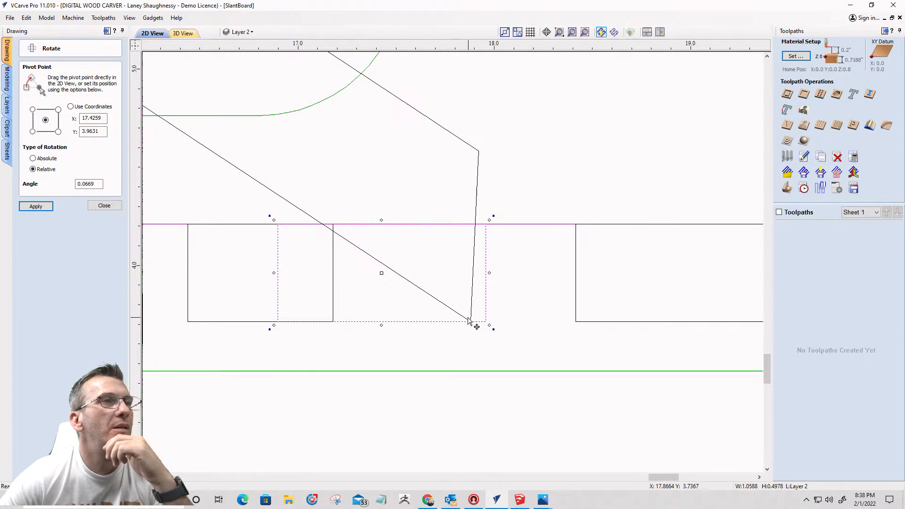
# Step: Rotate the leg up about 1.05 degrees and back down about 0.43 degrees so its tip sits just inside the notch's outer wall
pyautogui.click(466, 319)
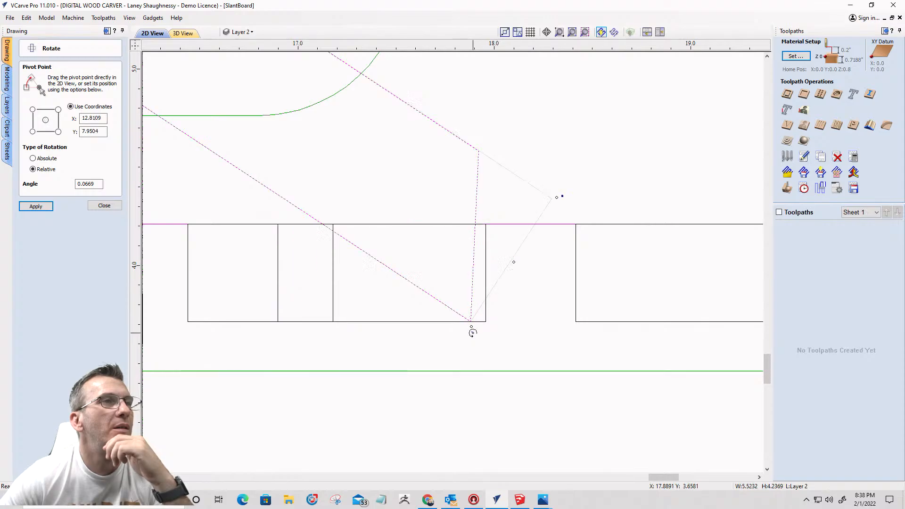
pyautogui.moveTo(473, 327); pyautogui.dragTo(493, 320)
pyautogui.click(466, 323)
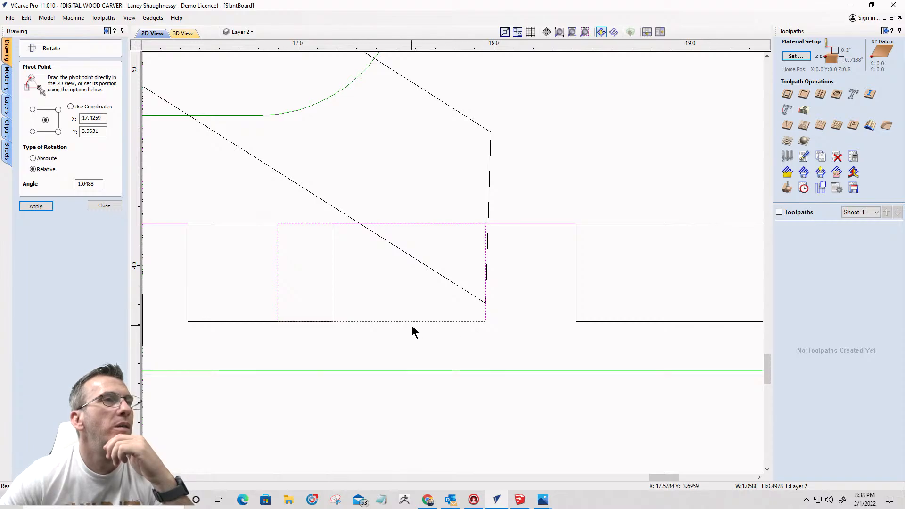
pyautogui.click(473, 295)
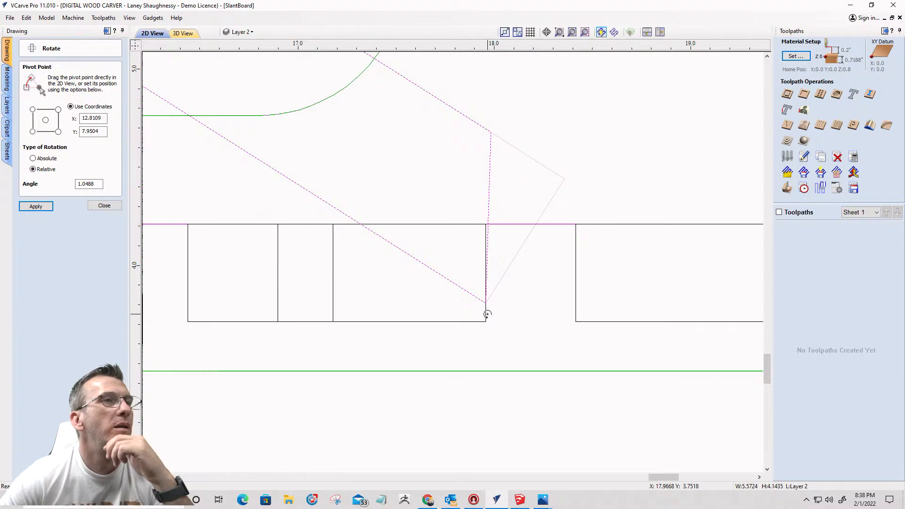
pyautogui.moveTo(487, 314); pyautogui.dragTo(481, 323)
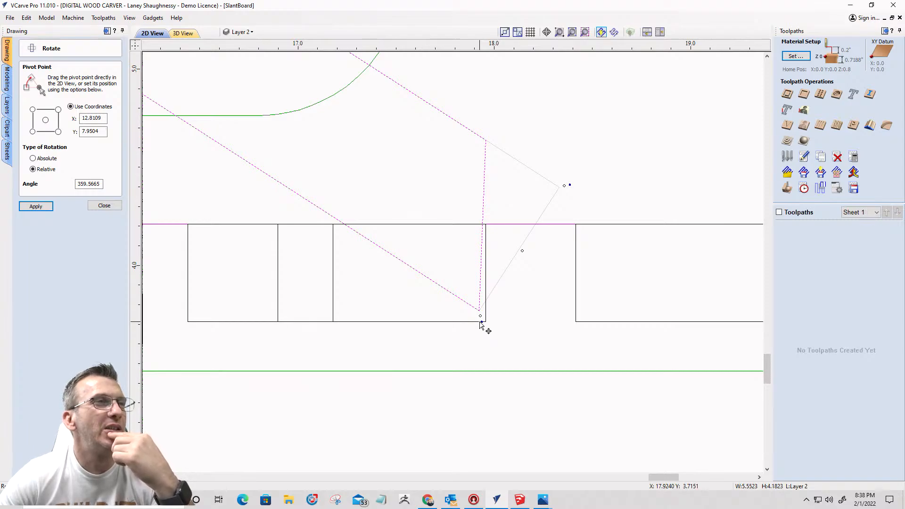
# Step: Resize the notch around the leg's tip to about 0.75 inches wide and 0.45 inches deep
pyautogui.click(472, 322)
pyautogui.click(470, 321)
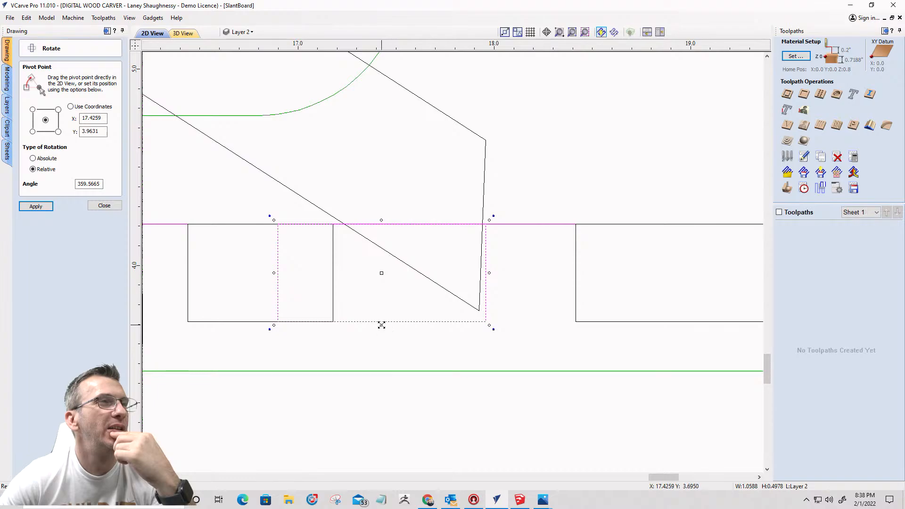
pyautogui.moveTo(380, 326); pyautogui.dragTo(384, 313)
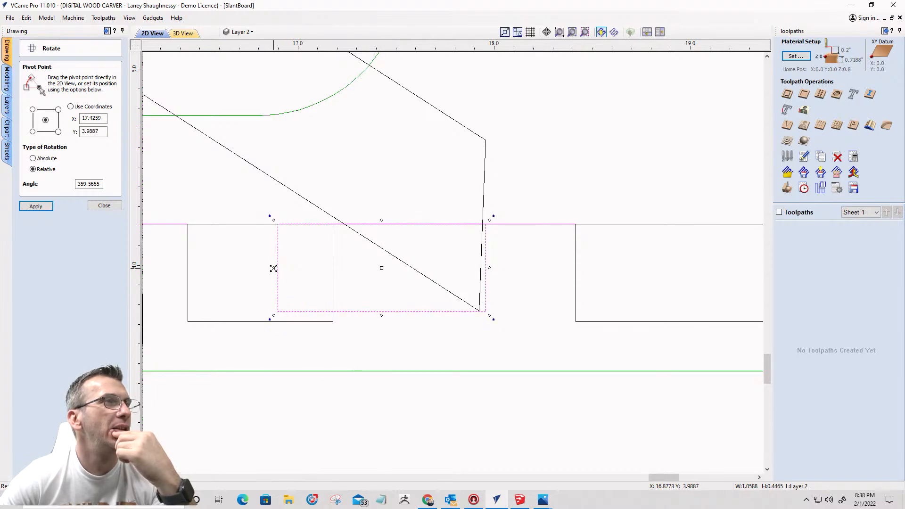
pyautogui.moveTo(276, 268); pyautogui.dragTo(336, 264)
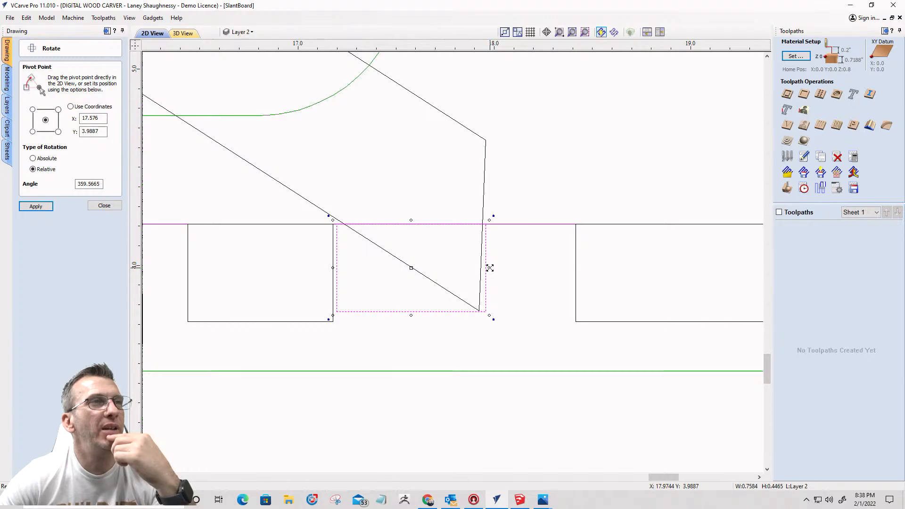
pyautogui.moveTo(489, 268); pyautogui.dragTo(482, 267)
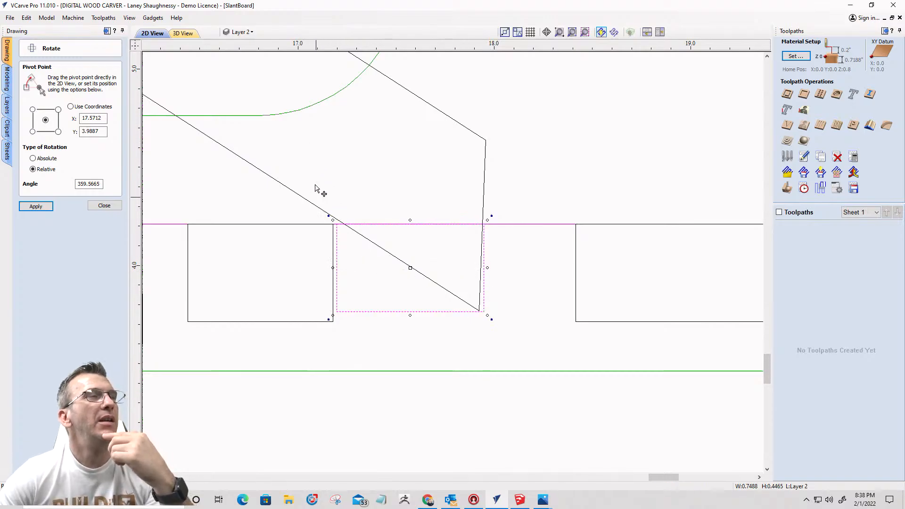
# Step: Nudge the resized notch slightly toward the hinge so its outer wall meets the leg's bevel at the base's upper edge
pyautogui.scroll(-3, 457, 256)
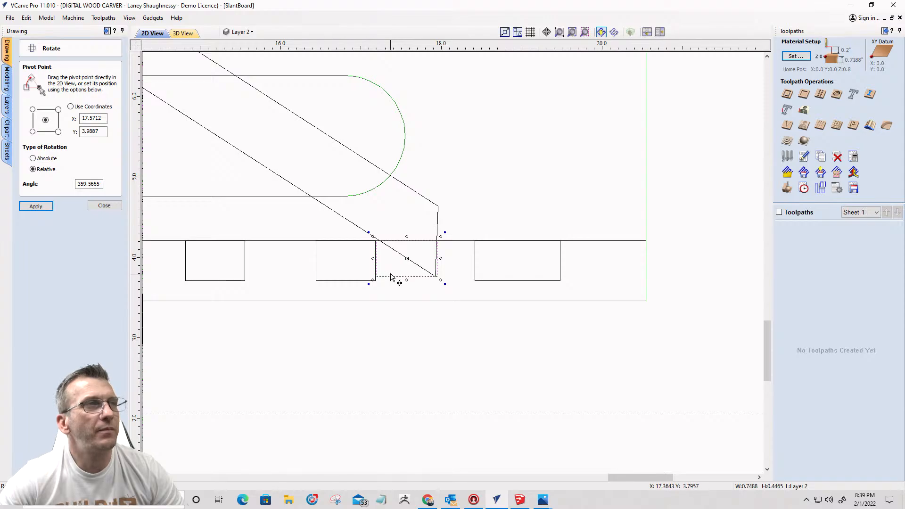
pyautogui.scroll(3, 391, 277)
pyautogui.scroll(-3, 369, 204)
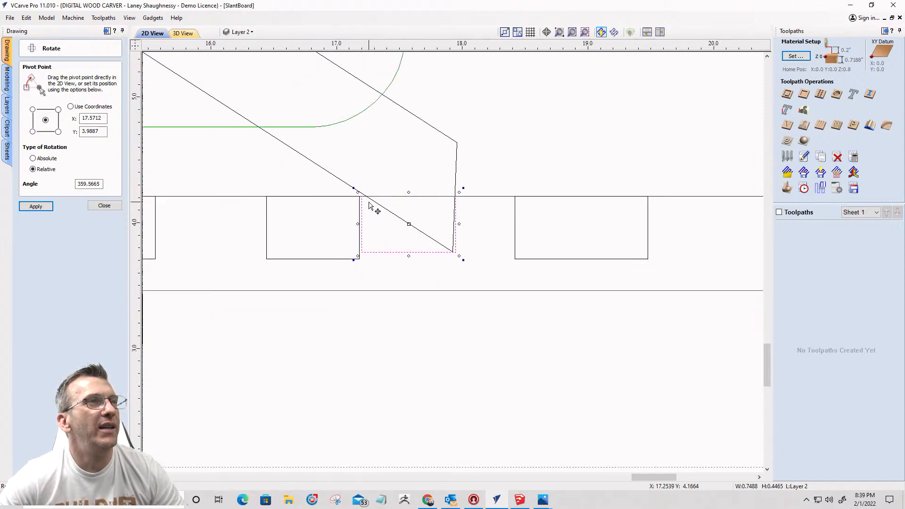
pyautogui.scroll(-2, 394, 208)
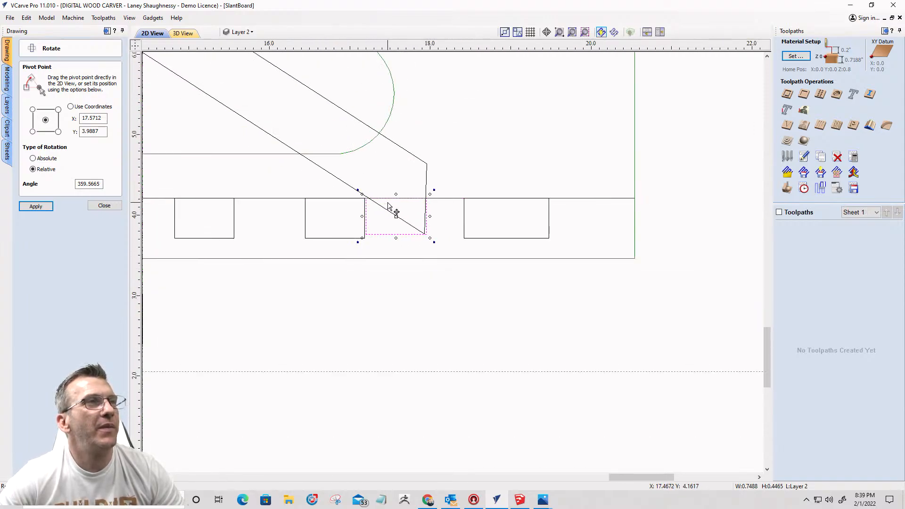
pyautogui.scroll(3, 398, 224)
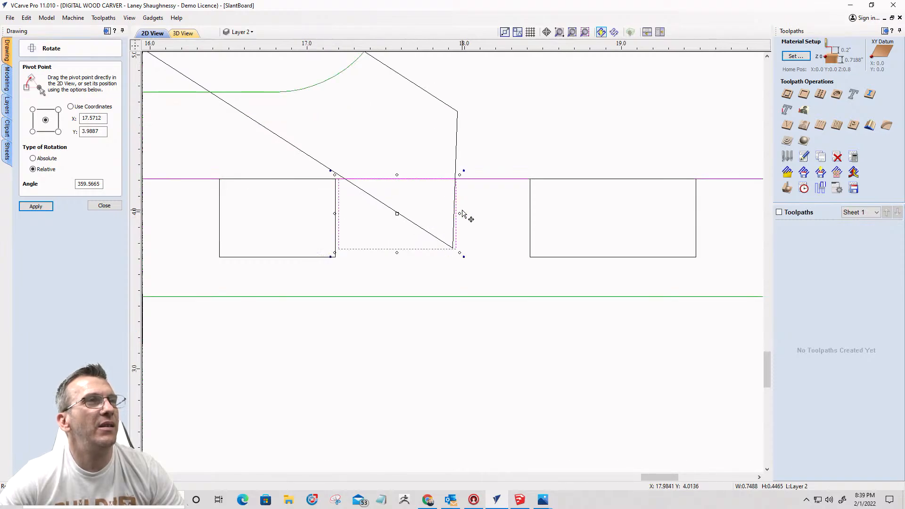
pyautogui.scroll(4, 438, 173)
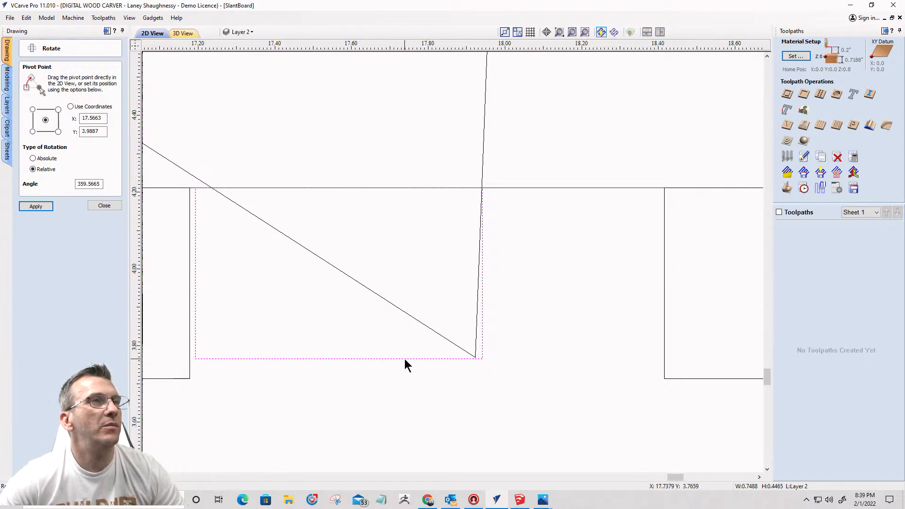
# Step: Rotate the support leg down about 0.05 degrees so its tip sits closer to the third notch's floor
pyautogui.scroll(-3, 409, 358)
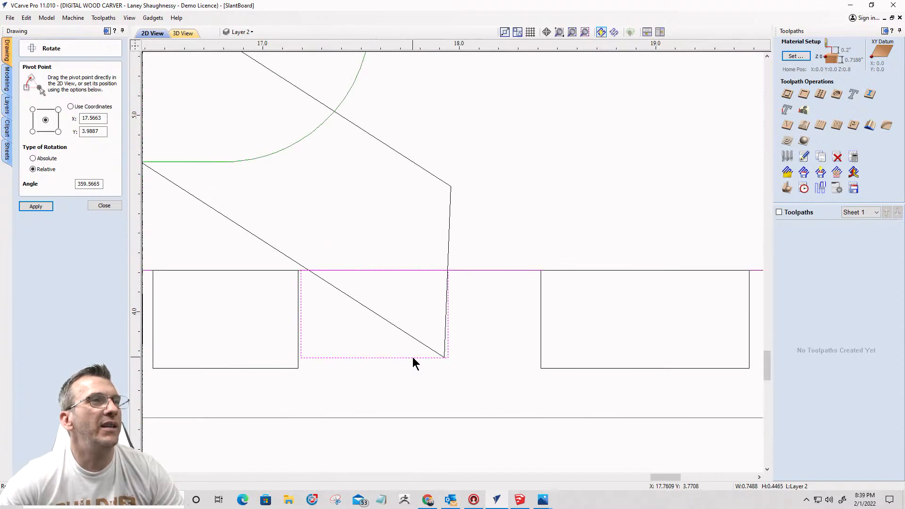
pyautogui.scroll(3, 418, 359)
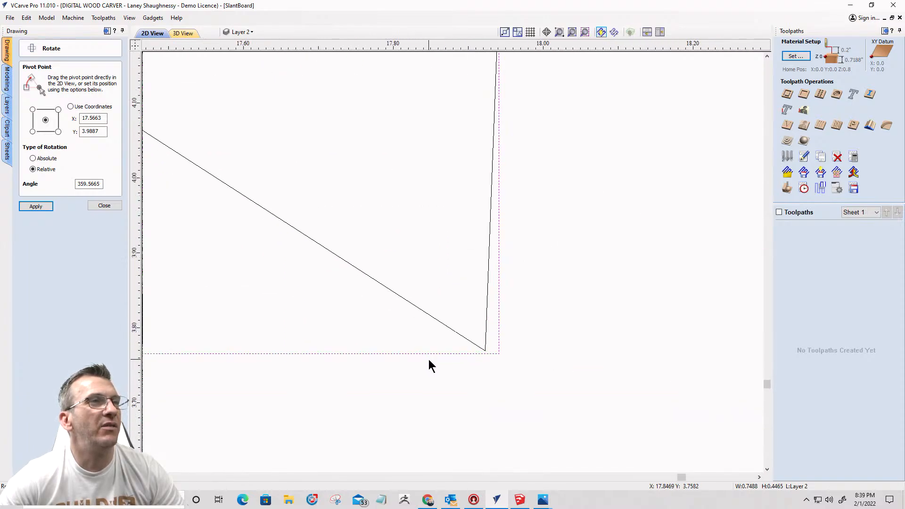
pyautogui.scroll(1, 430, 360)
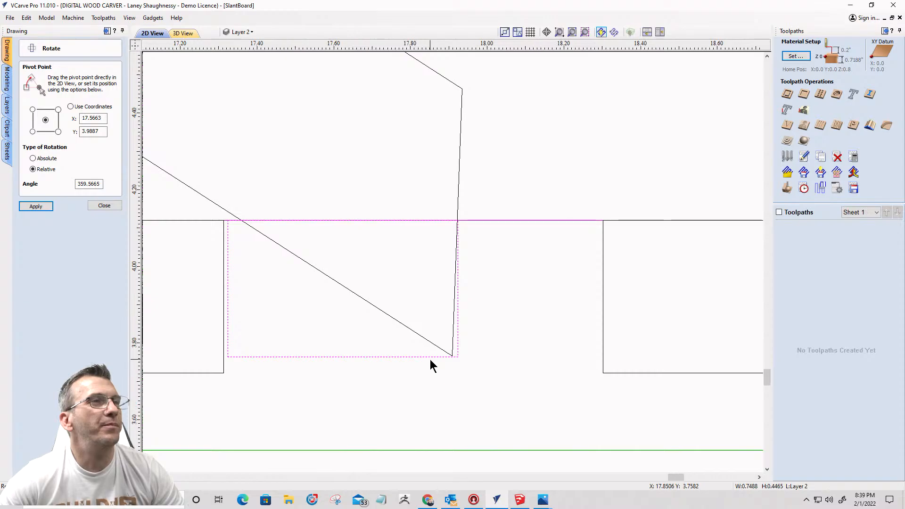
pyautogui.scroll(2, 448, 346)
pyautogui.click(461, 337)
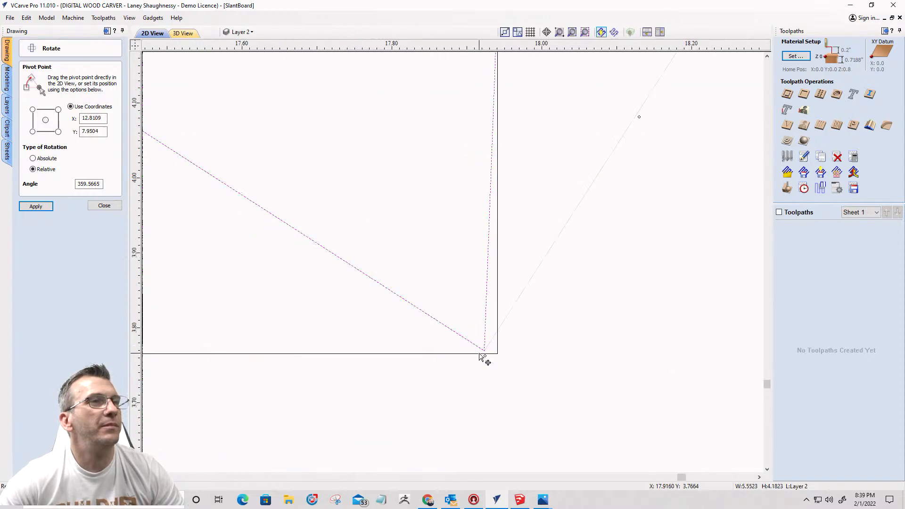
pyautogui.moveTo(485, 363); pyautogui.dragTo(482, 365)
pyautogui.scroll(-4, 498, 361)
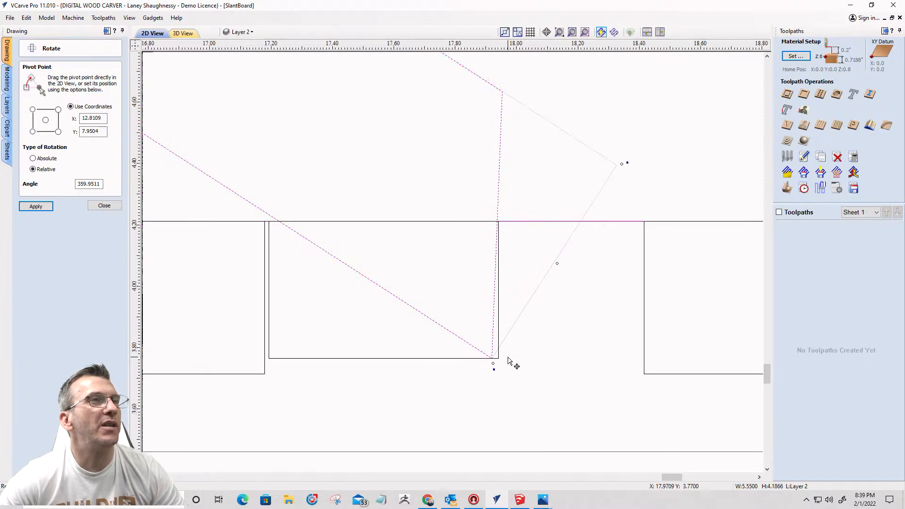
# Step: Nudge the third notch about 0.003 inches toward the hinge so its outer wall meets the leg's bevel at the base's upper edge
pyautogui.click(499, 250)
pyautogui.scroll(4, 501, 249)
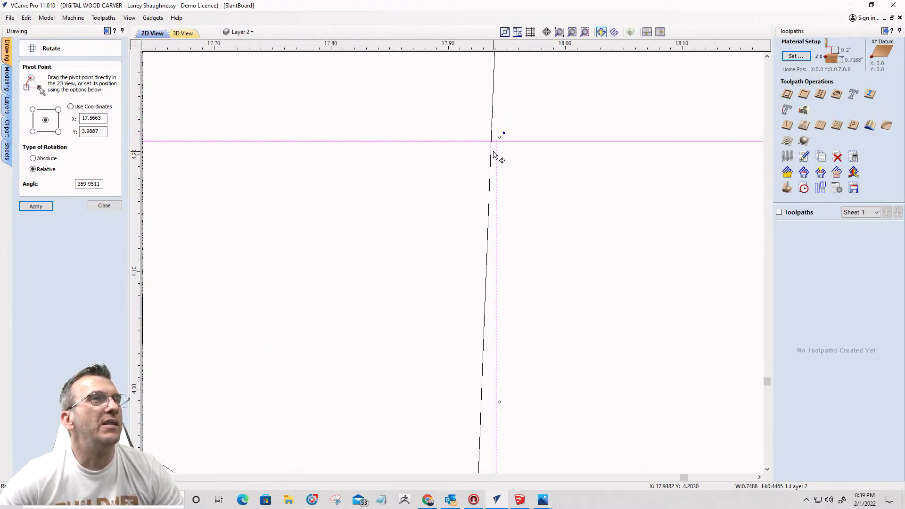
pyautogui.press('Left')
pyautogui.press('Left')
pyautogui.press('Left')
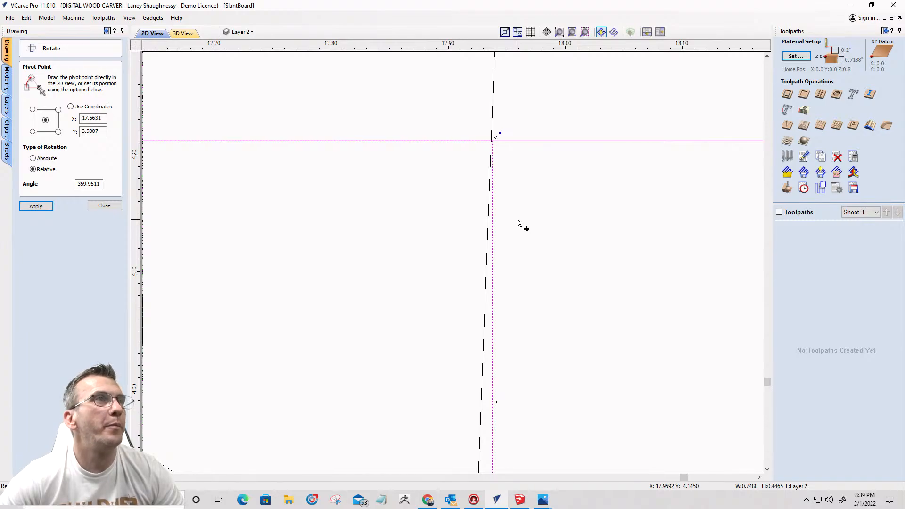
pyautogui.press('Right')
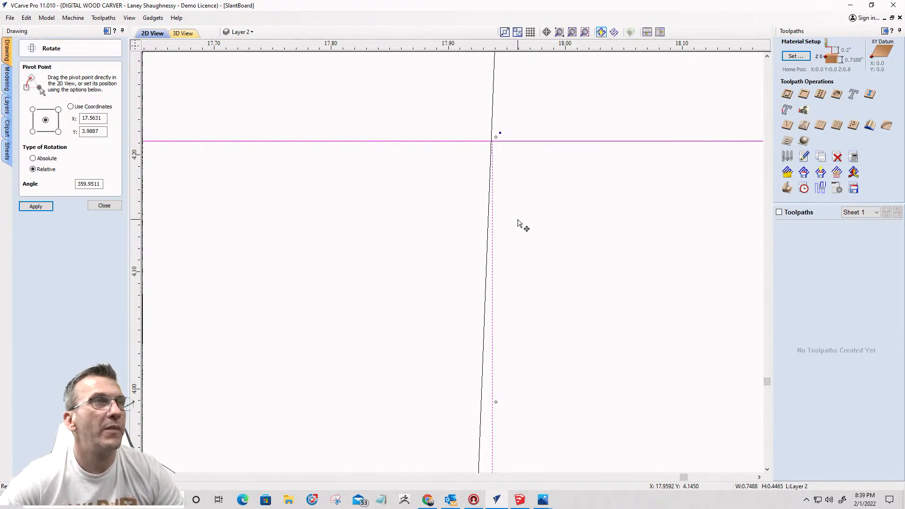
pyautogui.scroll(-5, 520, 222)
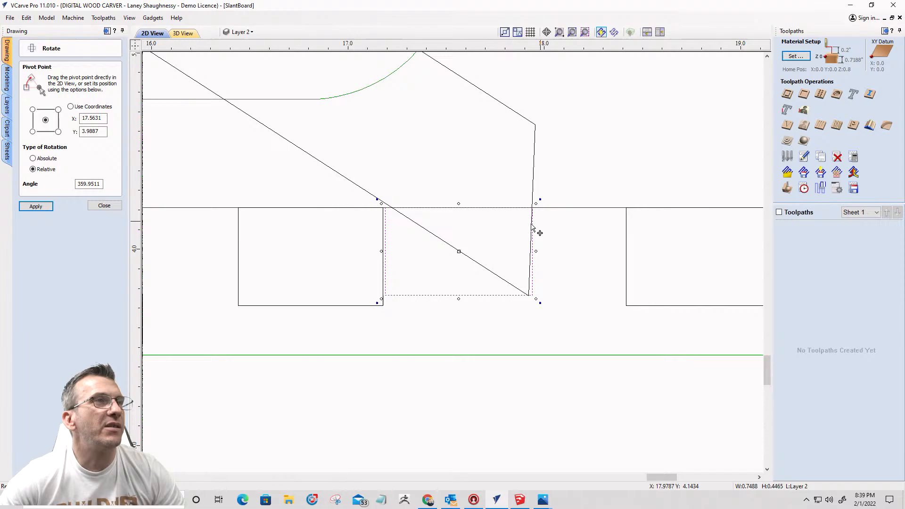
# Step: Try the slant board at an absolute angle of 15 degrees about its hinge corner and undo the rotation
pyautogui.click(429, 274)
pyautogui.scroll(-5, 521, 255)
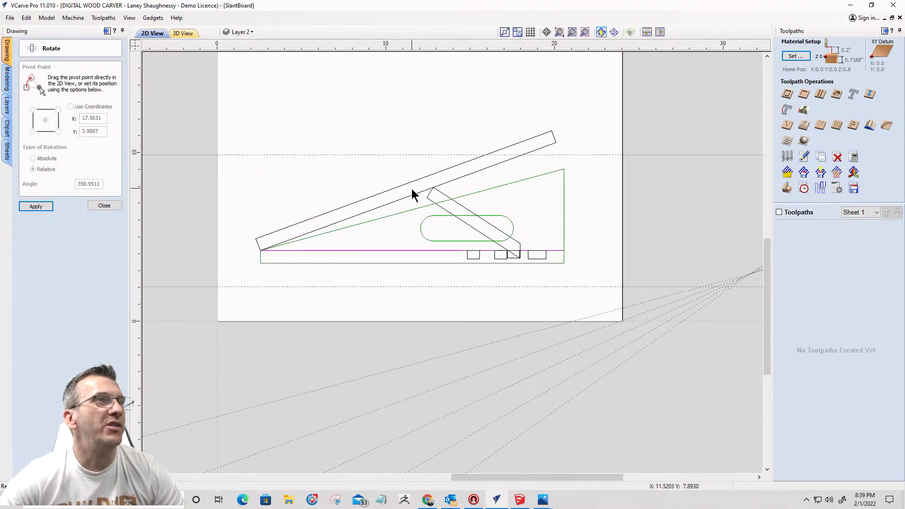
pyautogui.click(413, 194)
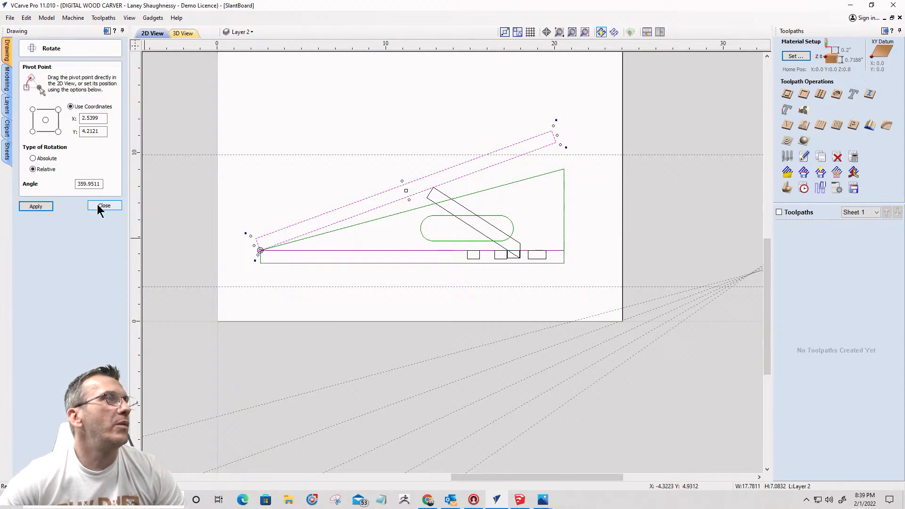
pyautogui.click(33, 158)
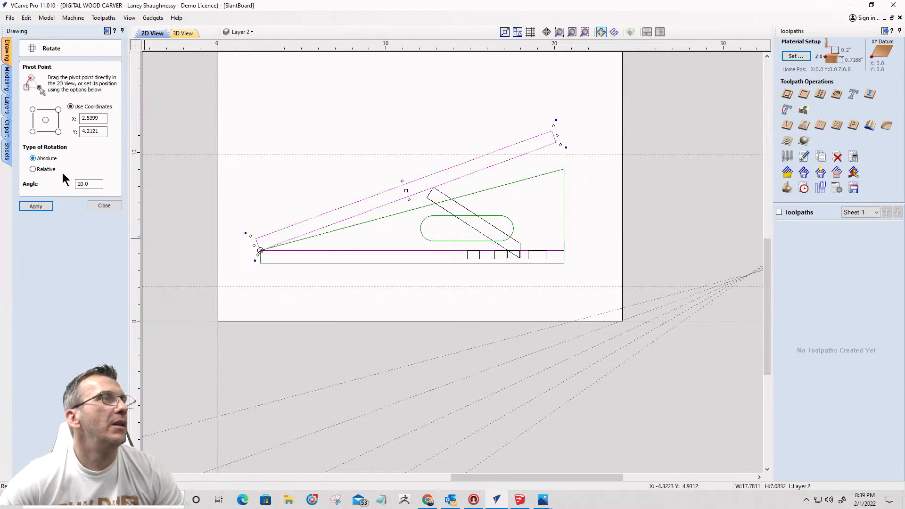
pyautogui.moveTo(100, 183); pyautogui.dragTo(67, 182)
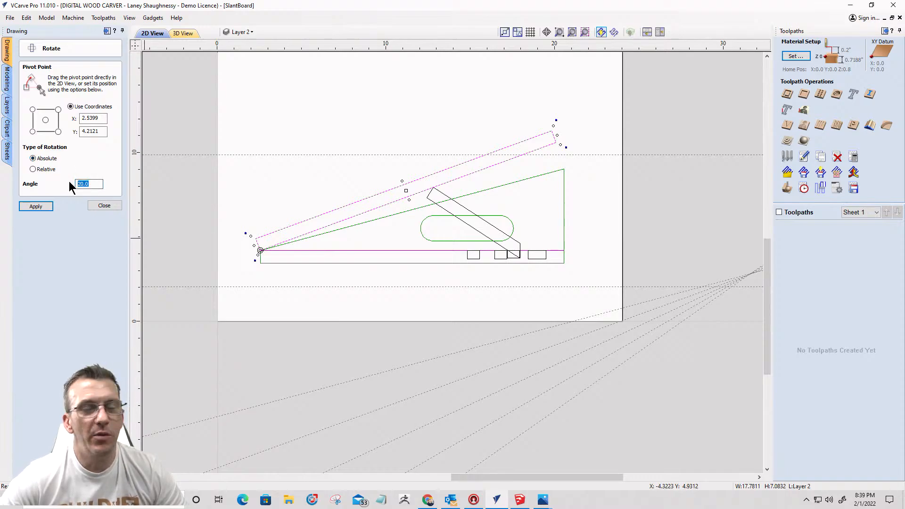
pyautogui.write('15')
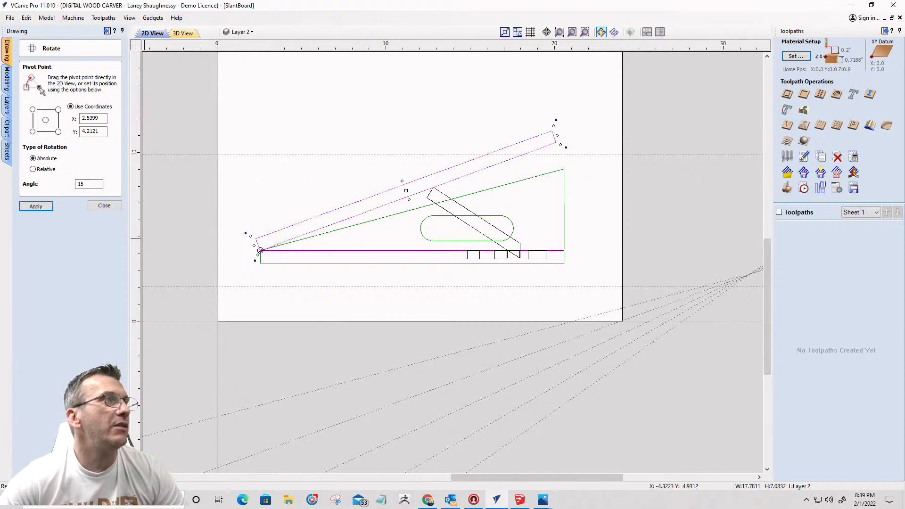
pyautogui.click(34, 206)
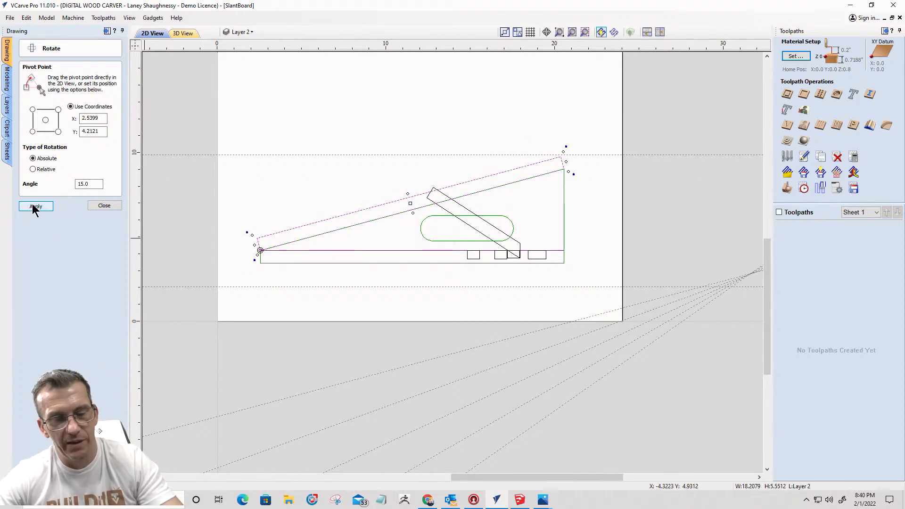
pyautogui.hotkey('ctrl', 'z')
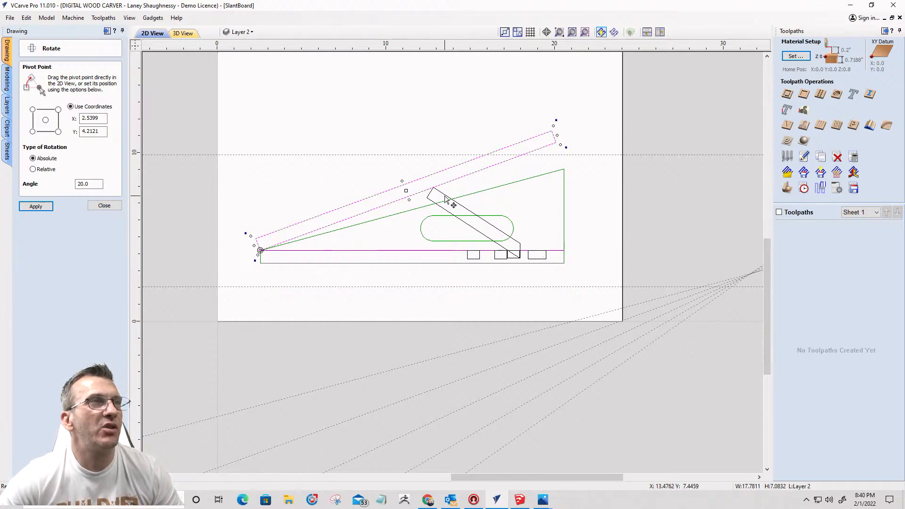
# Step: Delete the wide outermost notch beyond the leg's tip from the base
pyautogui.scroll(3, 521, 266)
pyautogui.scroll(-4, 520, 266)
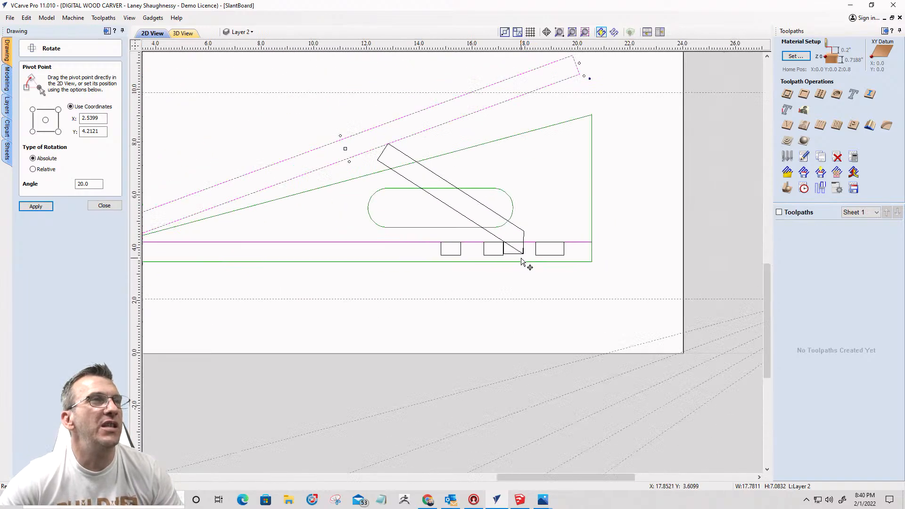
pyautogui.scroll(3, 525, 262)
pyautogui.click(543, 252)
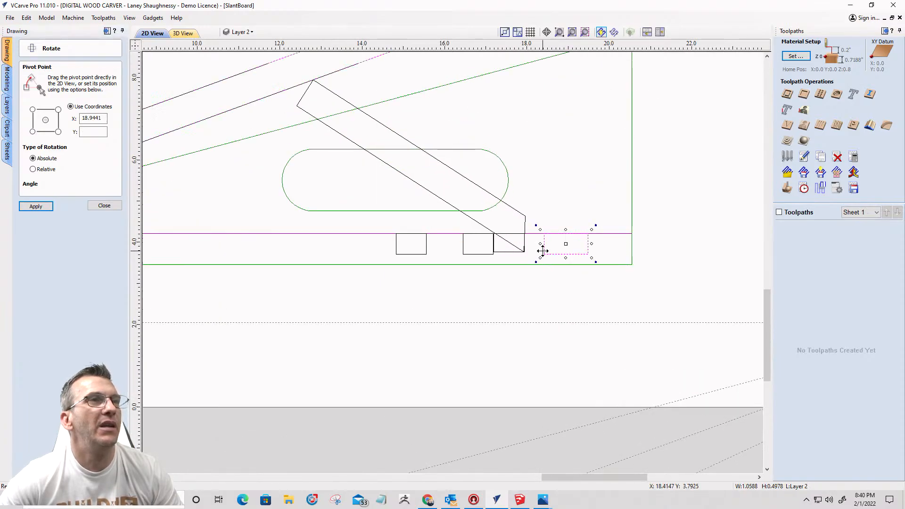
pyautogui.press('Delete')
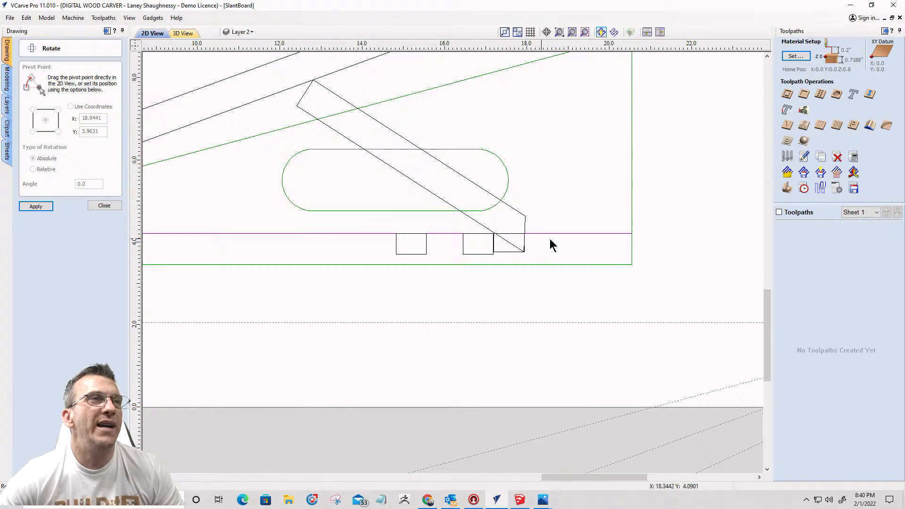
# Step: Examine the base slats and support leg in the reference photo full-coverage-1002.jpeg in Photos and return to the VCarve Pro drawing
pyautogui.moveTo(542, 499)
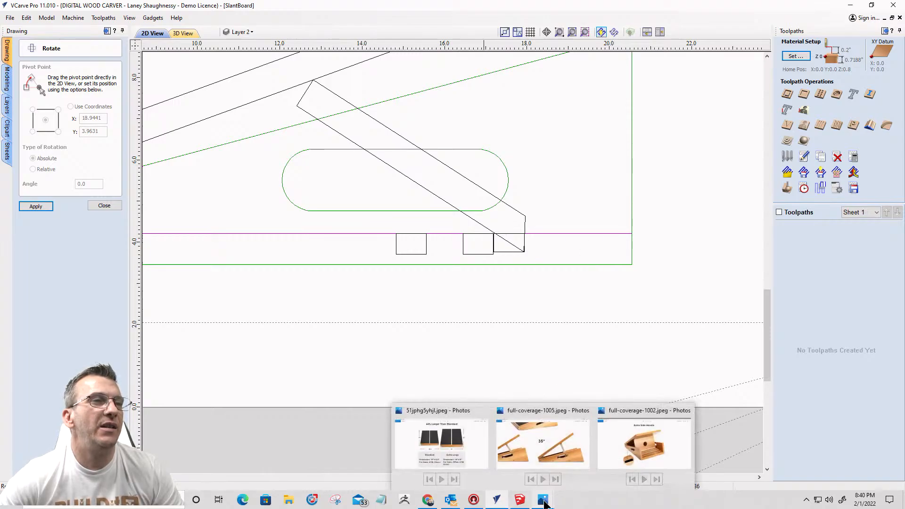
pyautogui.click(631, 457)
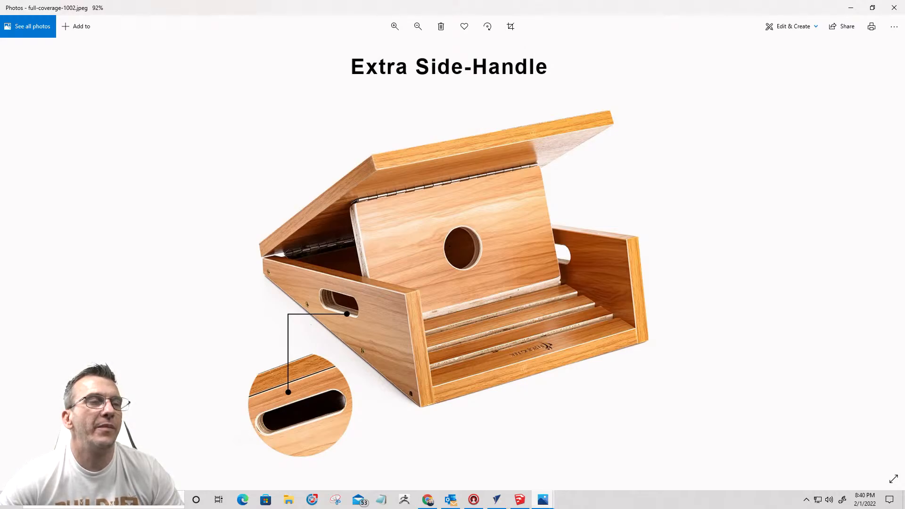
pyautogui.click(496, 500)
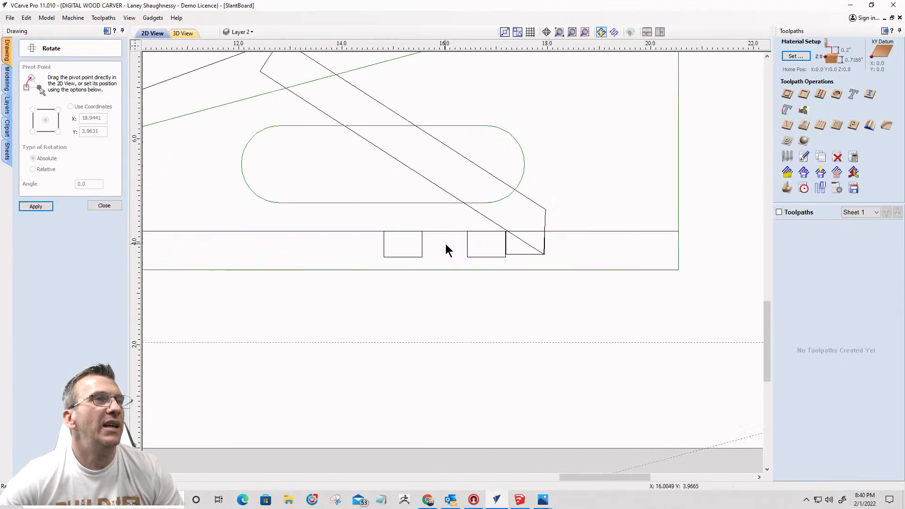
# Step: Rotate the slant board and support leg together by 5 degrees about the board's hinge corner
pyautogui.scroll(-4, 528, 219)
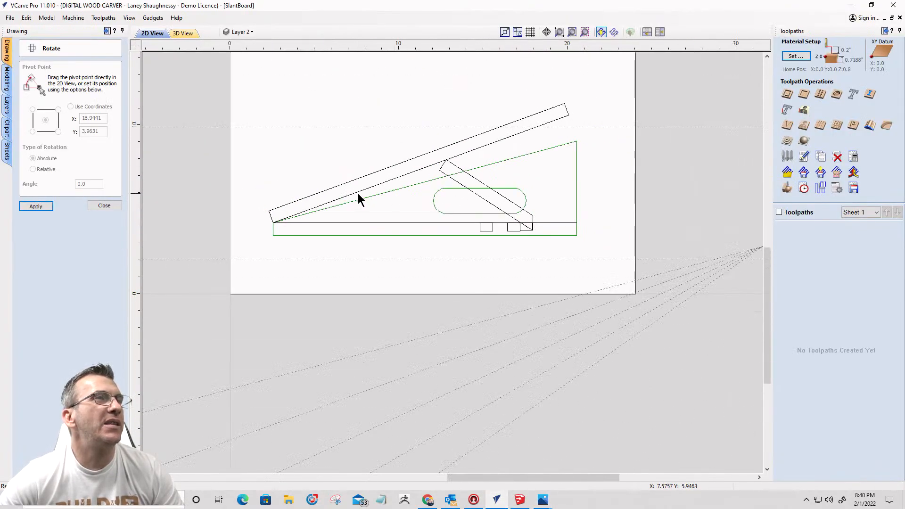
pyautogui.click(358, 191)
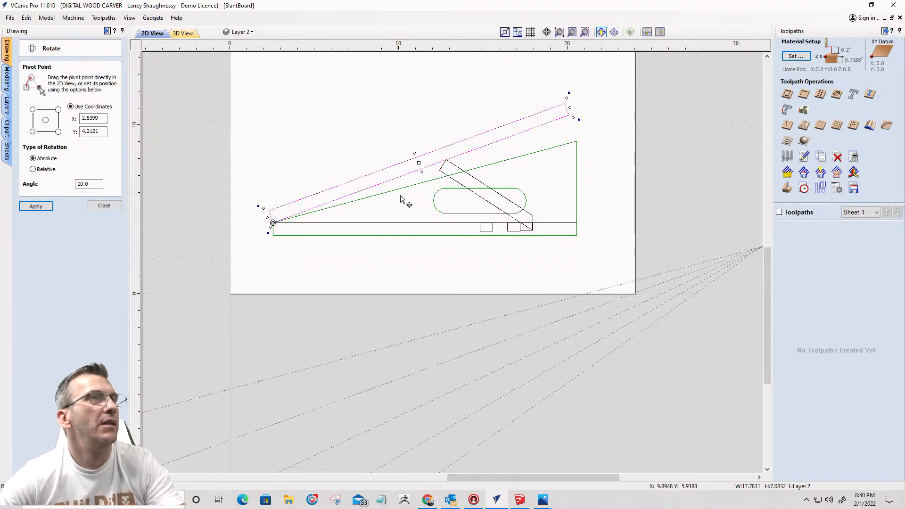
pyautogui.keyDown('shift'); pyautogui.click(441, 170); pyautogui.keyUp('shift')
pyautogui.scroll(7, 438, 165)
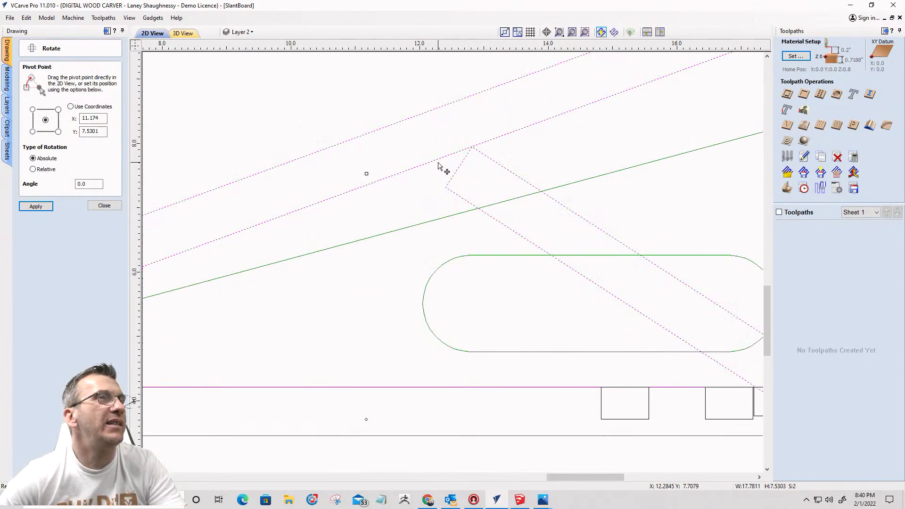
pyautogui.scroll(-4, 438, 162)
pyautogui.scroll(-2, 439, 167)
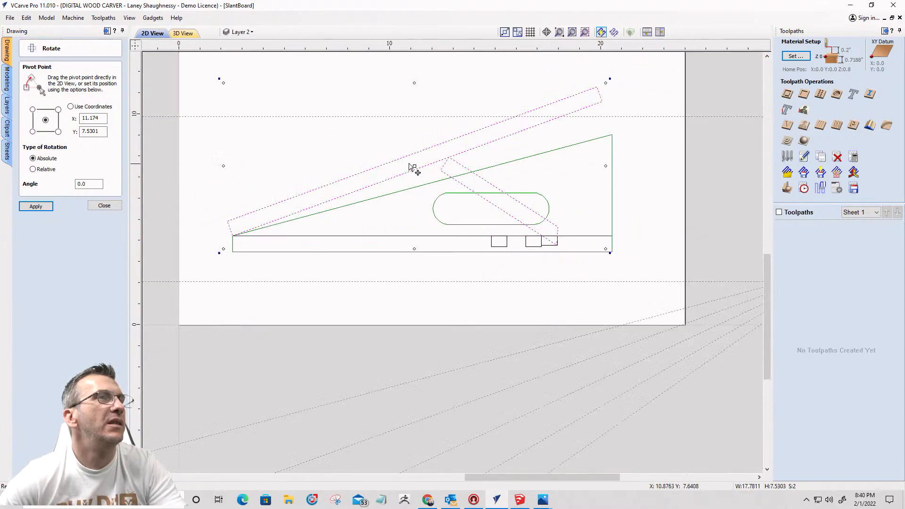
pyautogui.moveTo(349, 178); pyautogui.dragTo(259, 209)
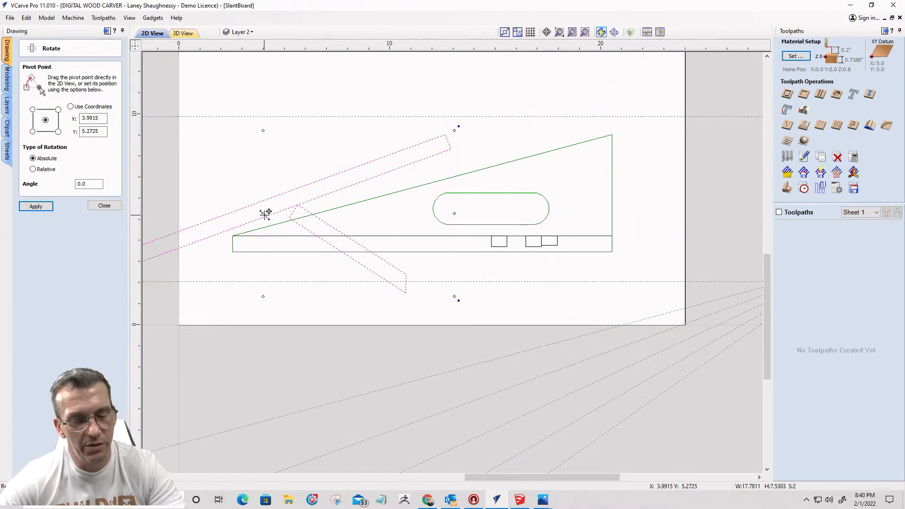
pyautogui.hotkey('ctrl', 'z')
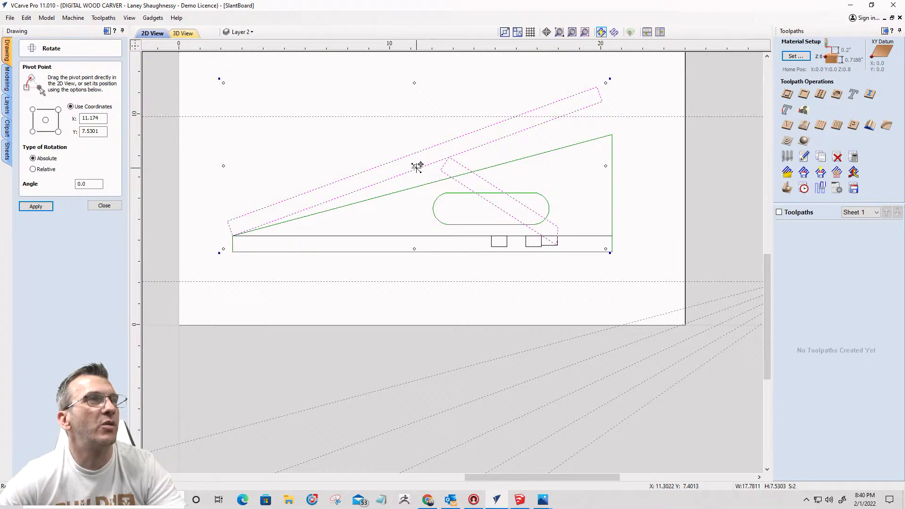
pyautogui.moveTo(416, 164); pyautogui.dragTo(232, 235)
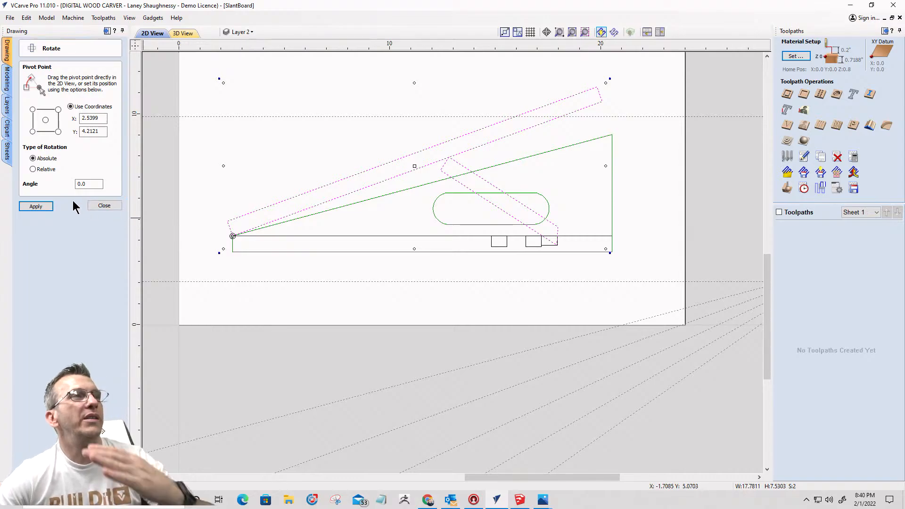
pyautogui.doubleClick(81, 184)
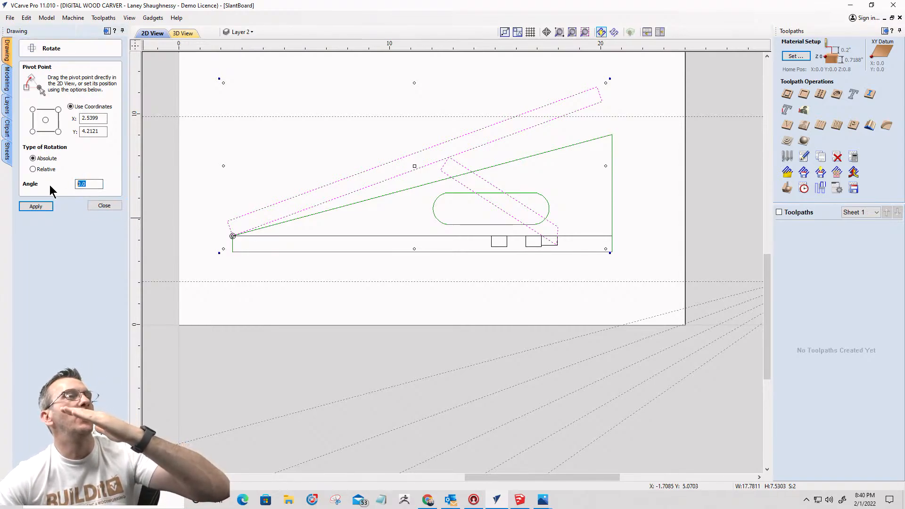
pyautogui.write('5')
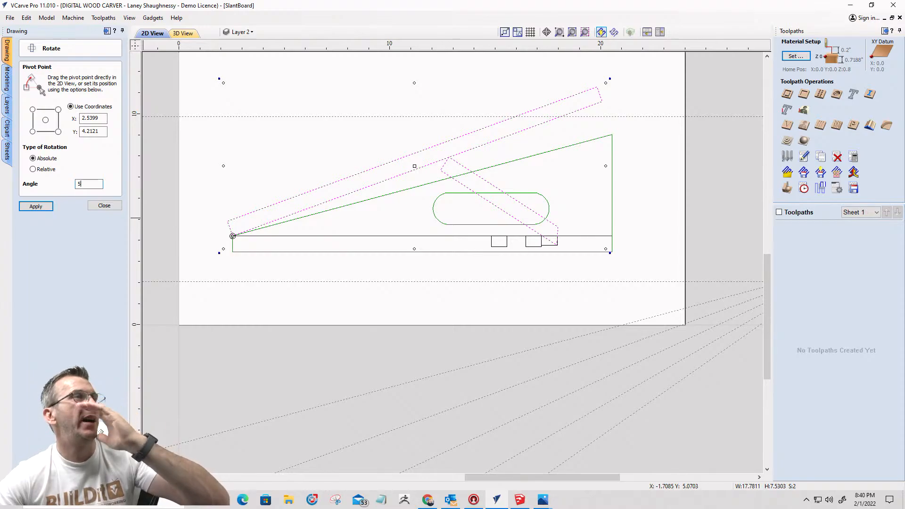
pyautogui.click(31, 208)
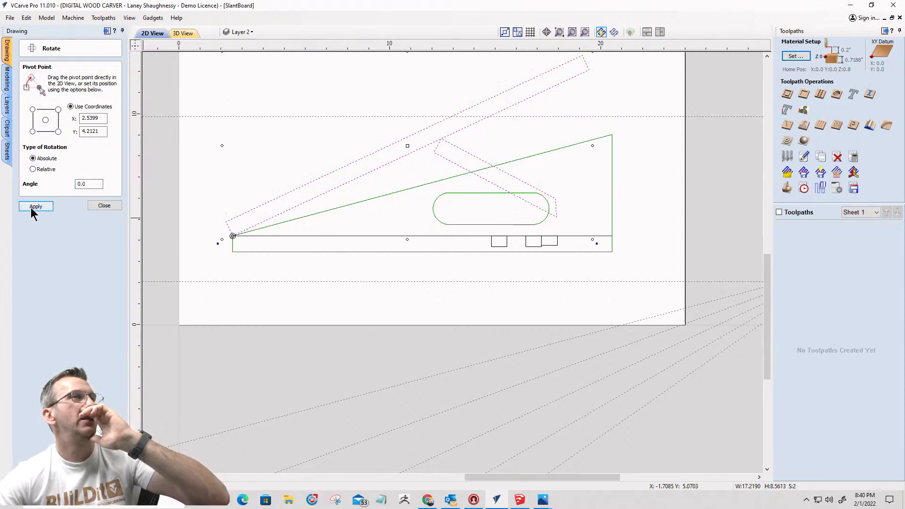
# Step: Rotate the support leg down about 15 degrees around its upper corner so its tip drops into the middle base notch
pyautogui.click(426, 170)
pyautogui.click(438, 151)
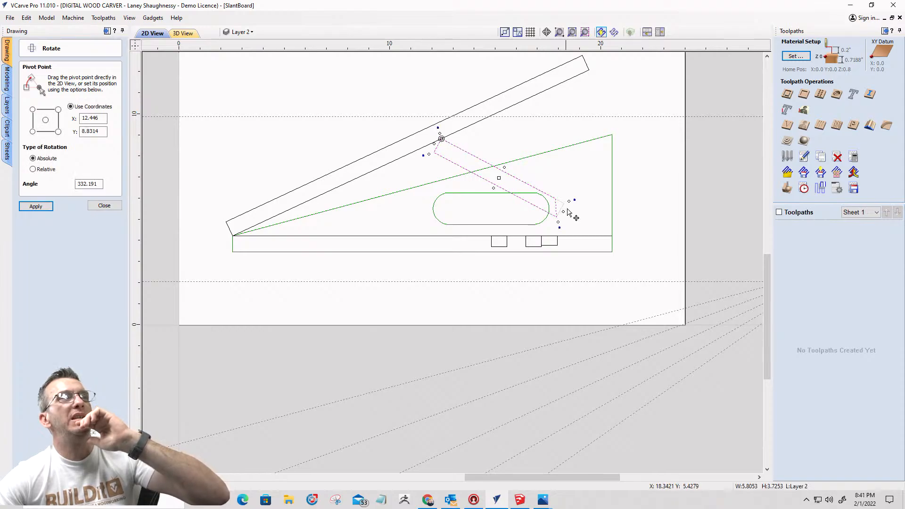
pyautogui.moveTo(574, 200); pyautogui.dragTo(558, 238)
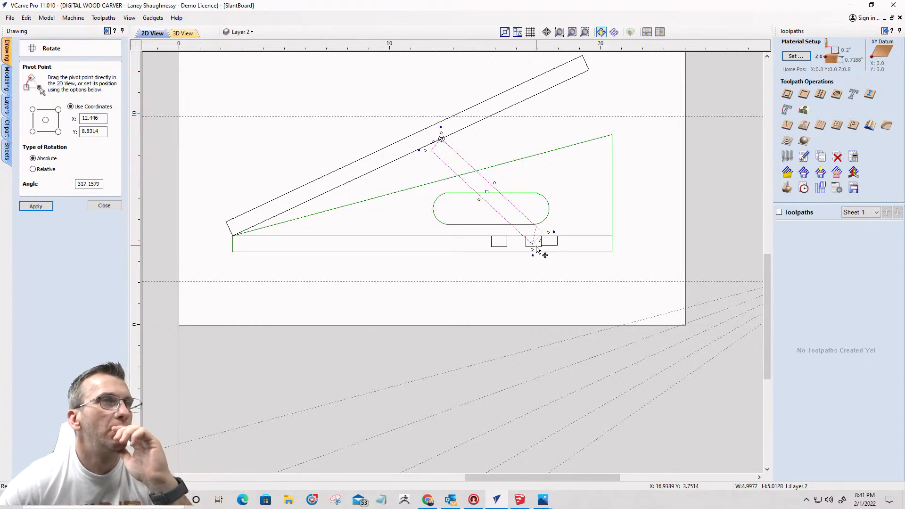
# Step: Replace the middle base notch with a copy of the outermost notch, its outer top corner meeting the leg's beveled edge
pyautogui.click(541, 246)
pyautogui.scroll(3, 537, 254)
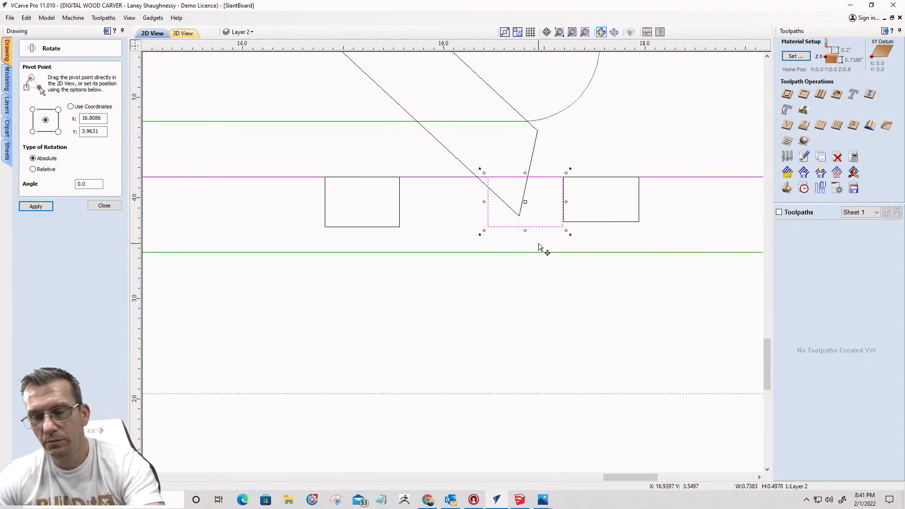
pyautogui.click(540, 244)
pyautogui.click(563, 203)
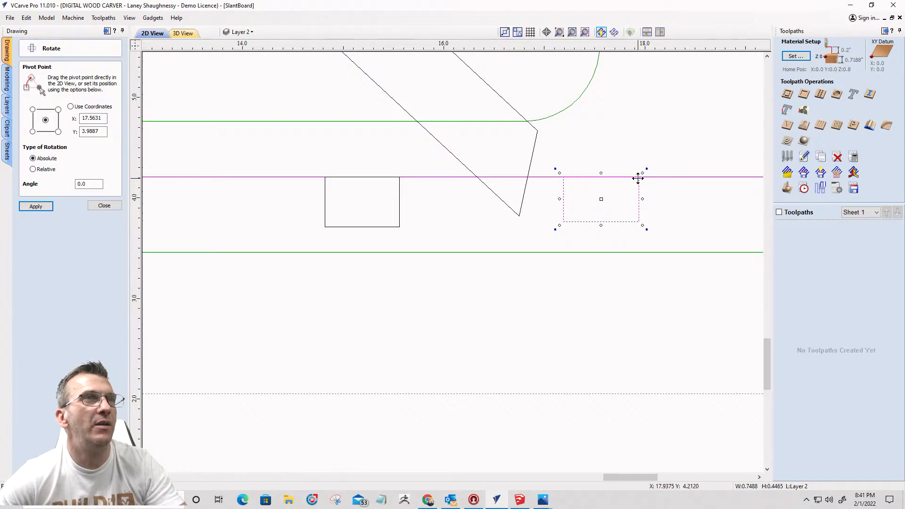
pyautogui.moveTo(638, 178); pyautogui.dragTo(528, 177)
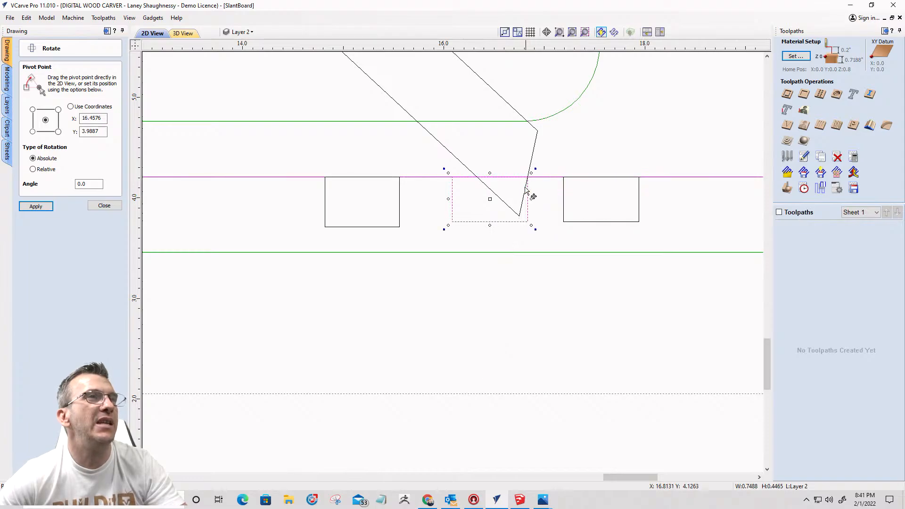
# Step: Lower the support leg's tip to the middle notch's floor and narrow that notch from both sides to about 0.64 inches wide
pyautogui.click(503, 201)
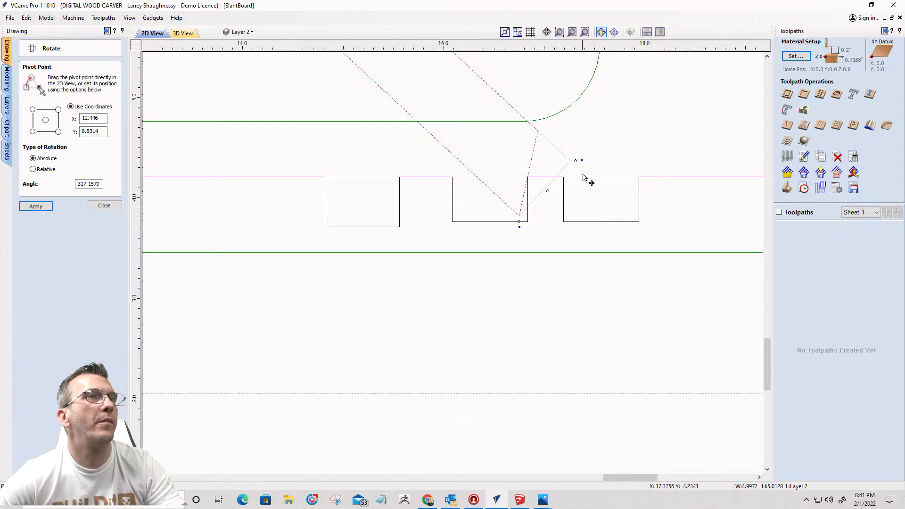
pyautogui.moveTo(580, 160); pyautogui.dragTo(579, 172)
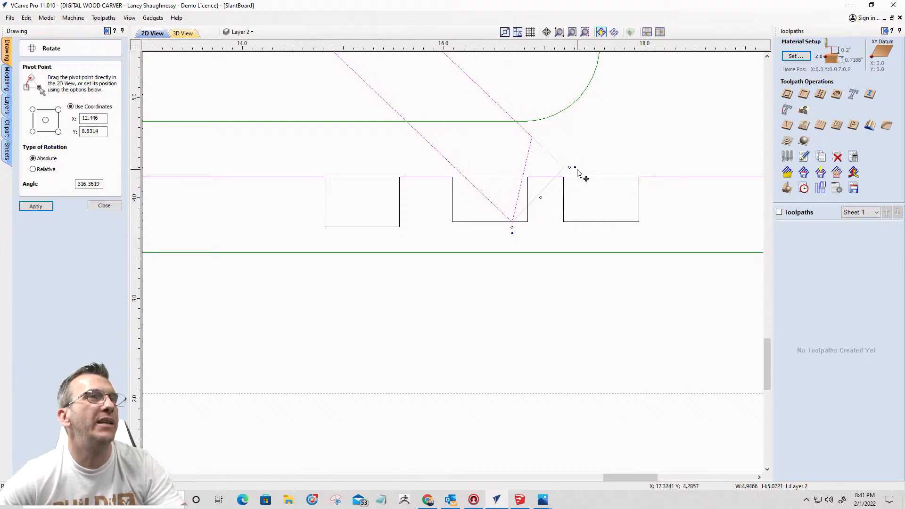
pyautogui.click(499, 223)
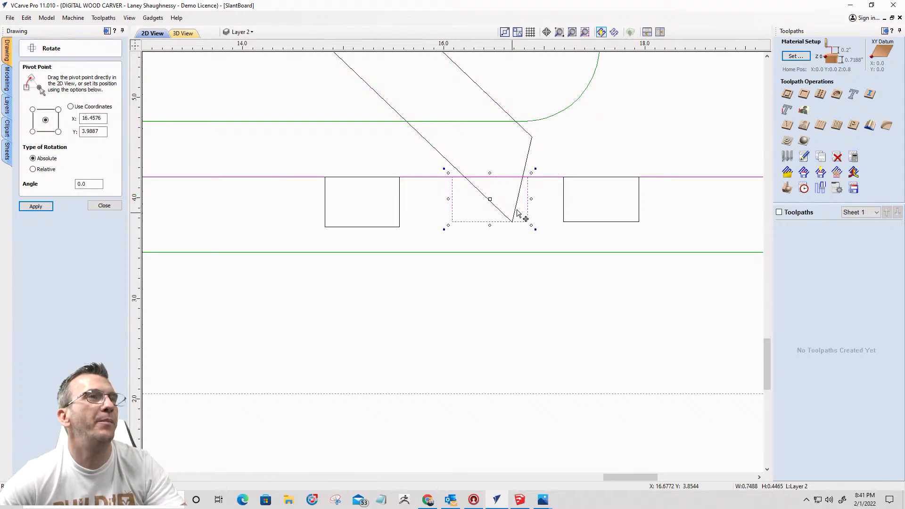
pyautogui.moveTo(530, 198); pyautogui.dragTo(523, 199)
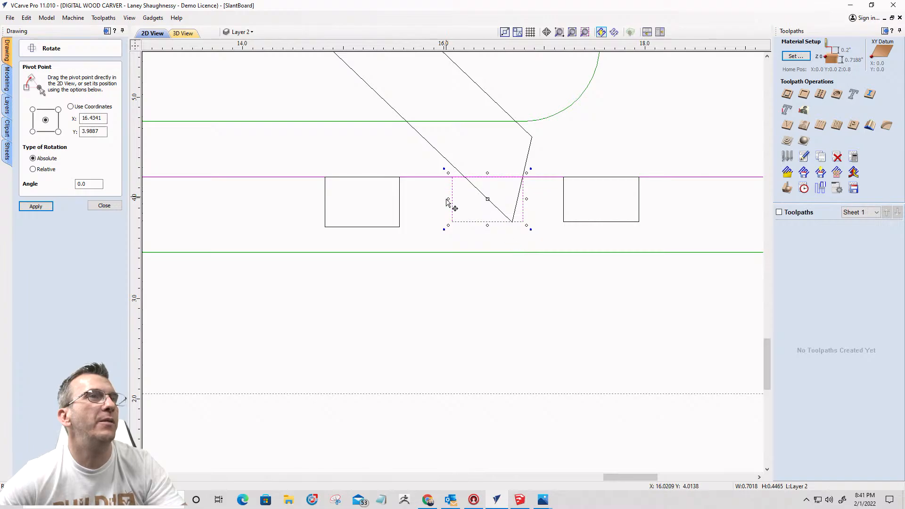
pyautogui.moveTo(452, 198); pyautogui.dragTo(459, 198)
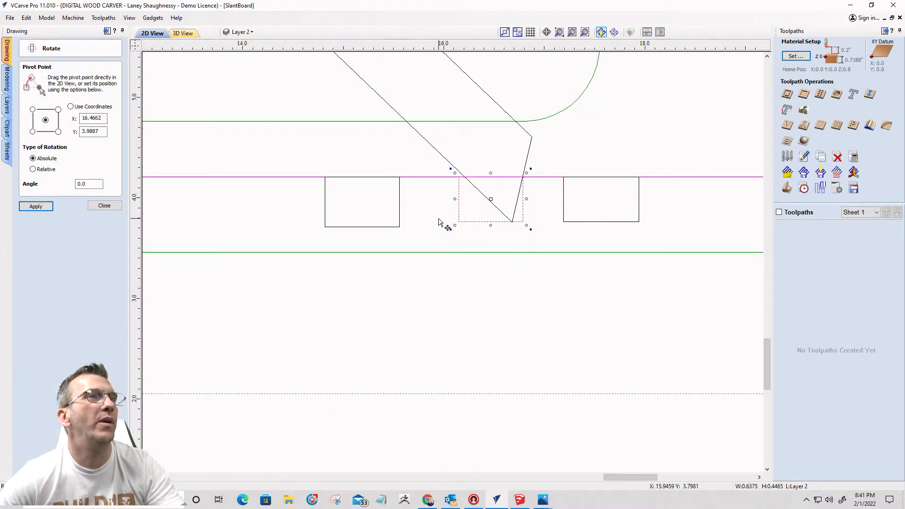
pyautogui.click(441, 241)
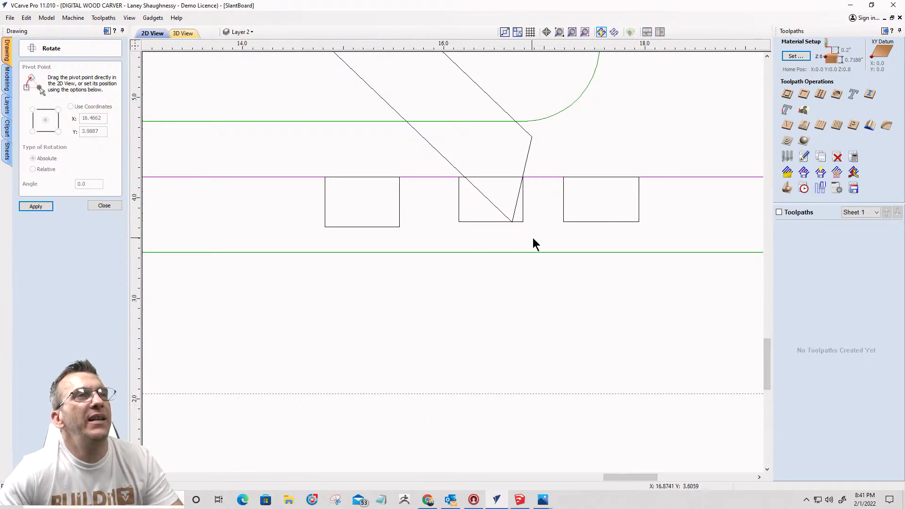
# Step: Rotate the slant board and support leg together by a relative 5 degrees about the board's hinge corner
pyautogui.scroll(-3, 595, 227)
pyautogui.scroll(-2, 613, 208)
pyautogui.click(475, 119)
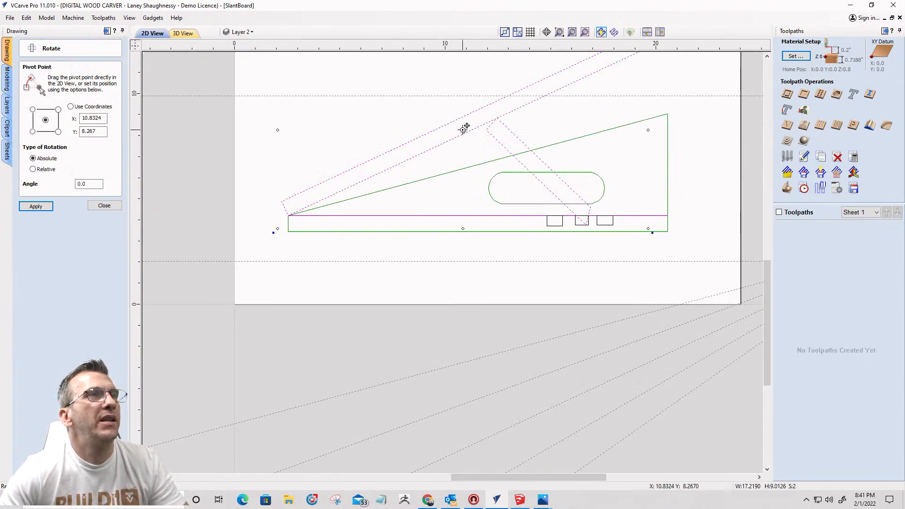
pyautogui.moveTo(465, 129); pyautogui.dragTo(288, 214)
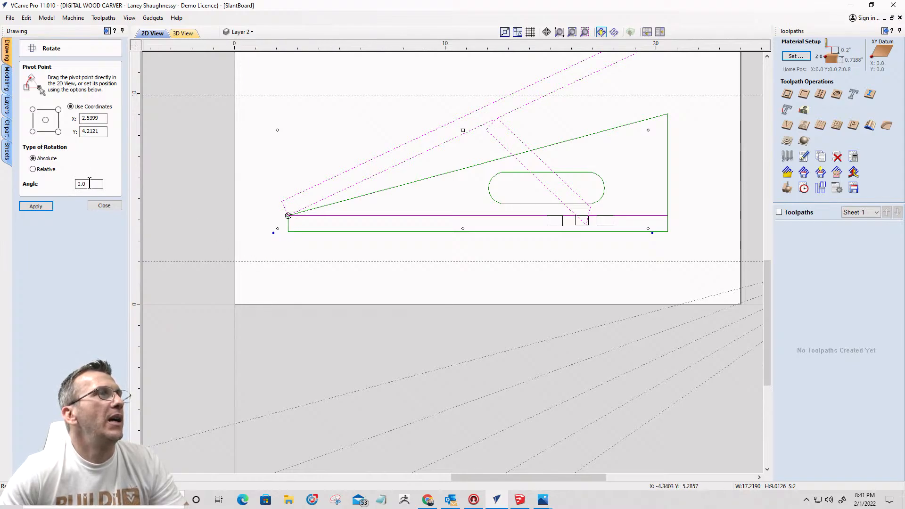
pyautogui.moveTo(90, 184); pyautogui.dragTo(77, 186)
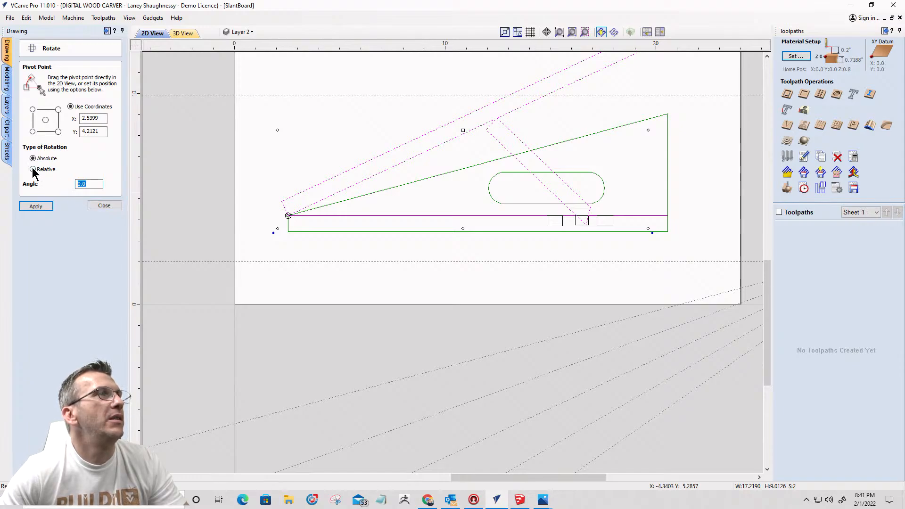
pyautogui.moveTo(89, 184); pyautogui.dragTo(66, 186)
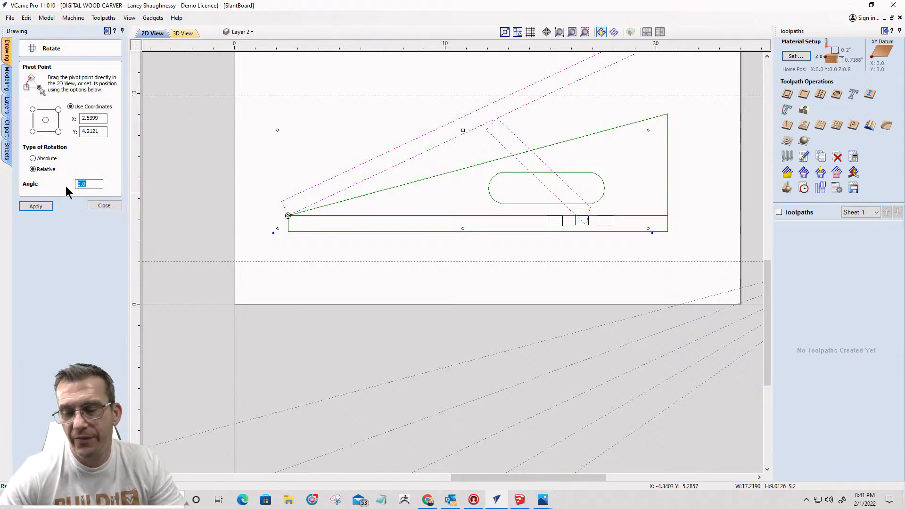
pyautogui.write('5')
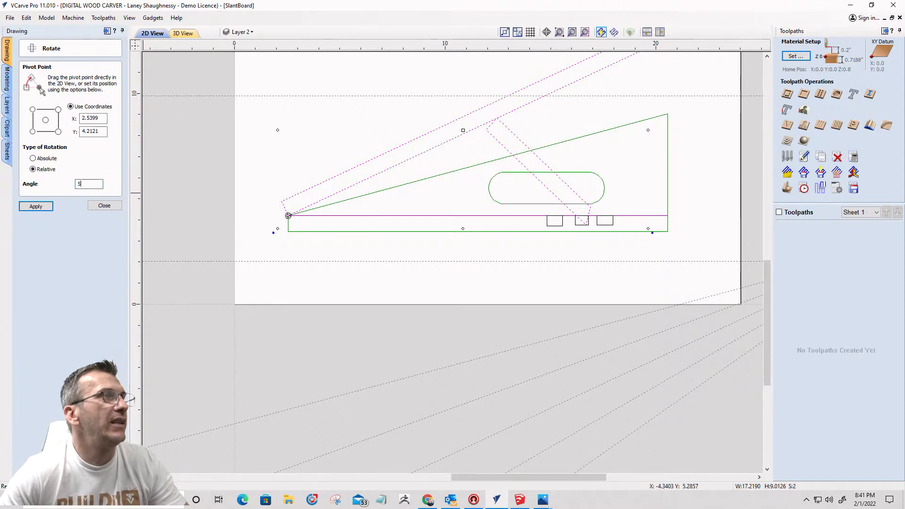
pyautogui.click(37, 207)
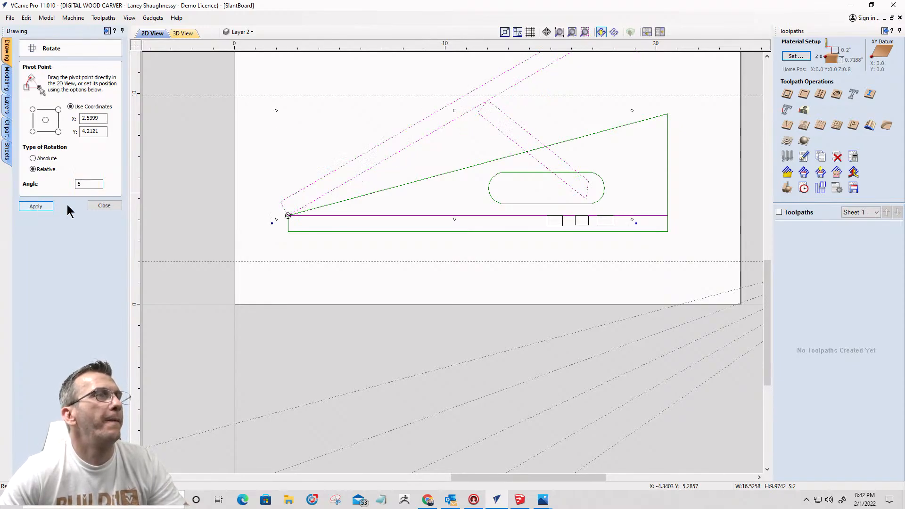
# Step: Rotate the support leg down about 14 degrees around its upper corner so its tip drops into the innermost base notch
pyautogui.click(488, 134)
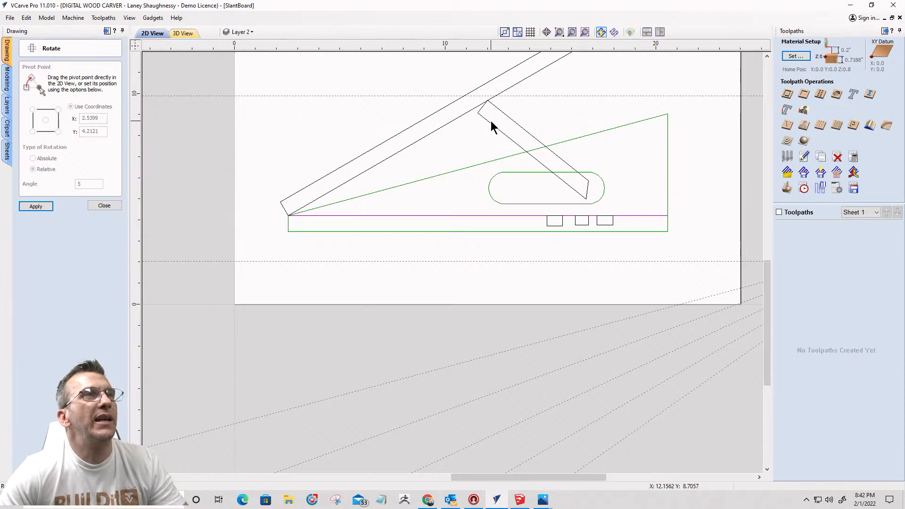
pyautogui.click(491, 124)
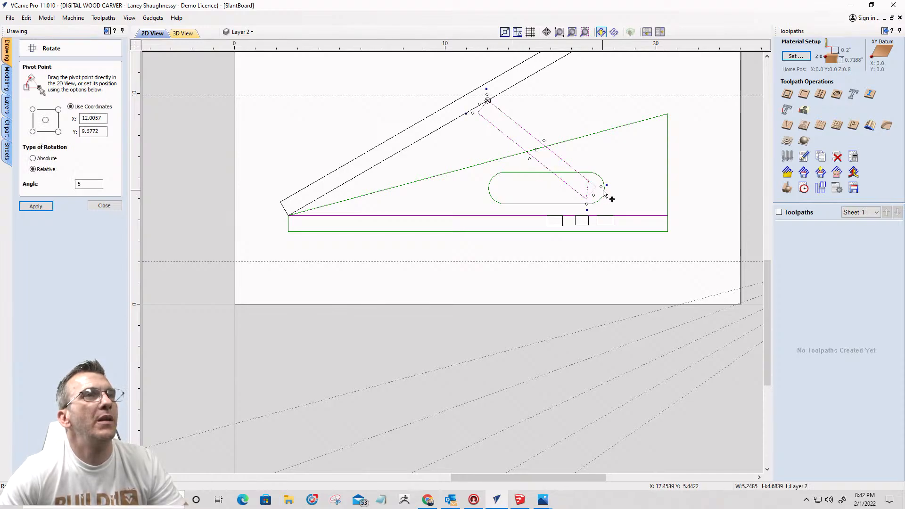
pyautogui.moveTo(606, 186); pyautogui.dragTo(585, 215)
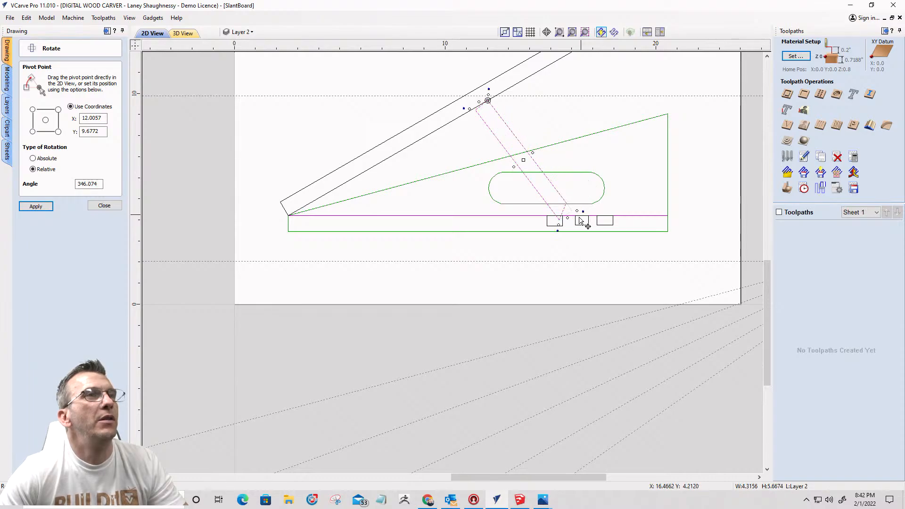
# Step: Replace the innermost base notch with a copy of the narrowed middle notch placed beside the leg's tip
pyautogui.scroll(5, 566, 232)
pyautogui.click(603, 218)
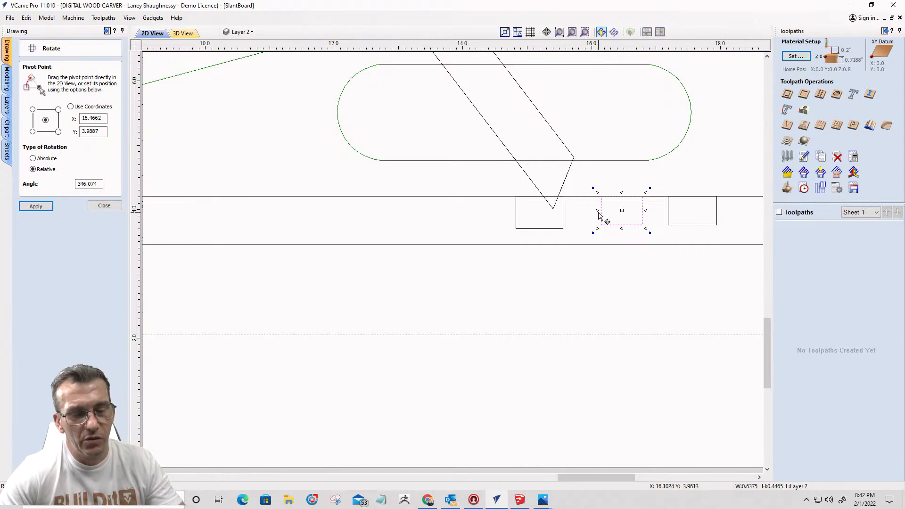
pyautogui.moveTo(599, 196); pyautogui.dragTo(510, 197)
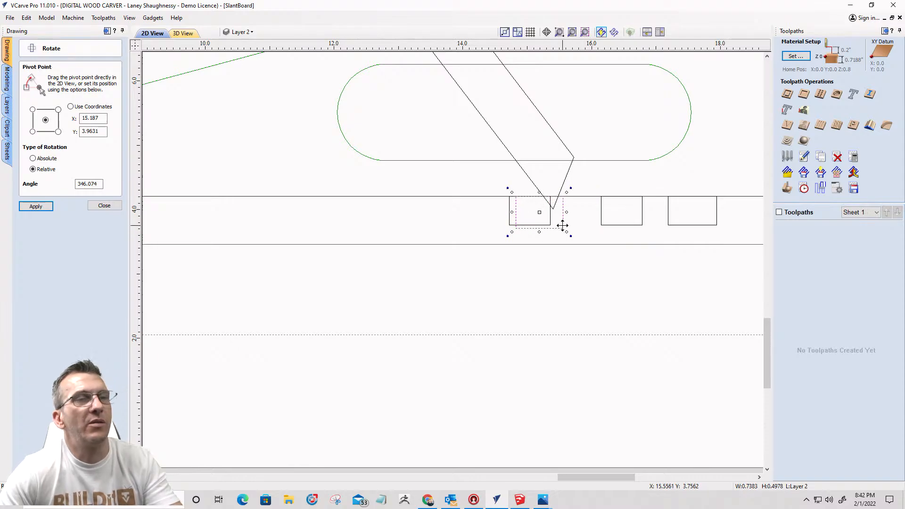
pyautogui.click(562, 222)
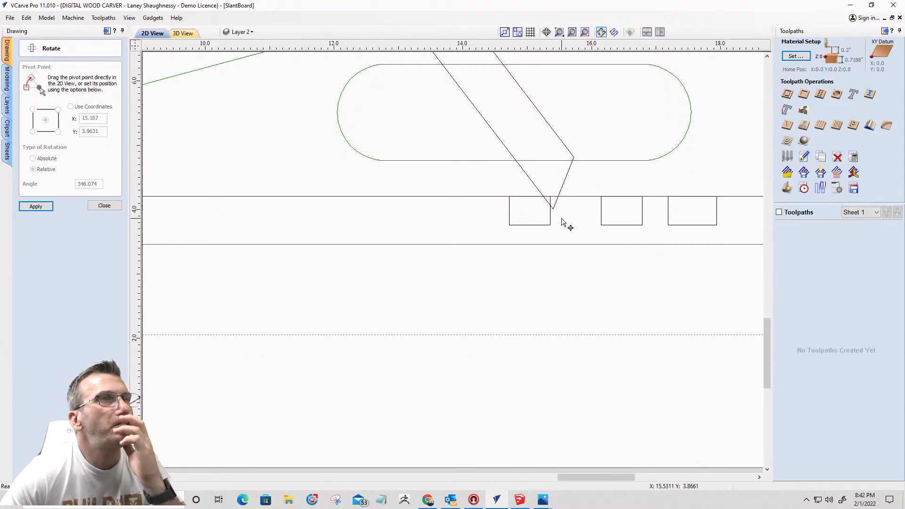
# Step: Rotate the support leg down about 4.3 degrees more around its upper corner so its tip reaches the innermost notch's floor
pyautogui.scroll(-2, 562, 219)
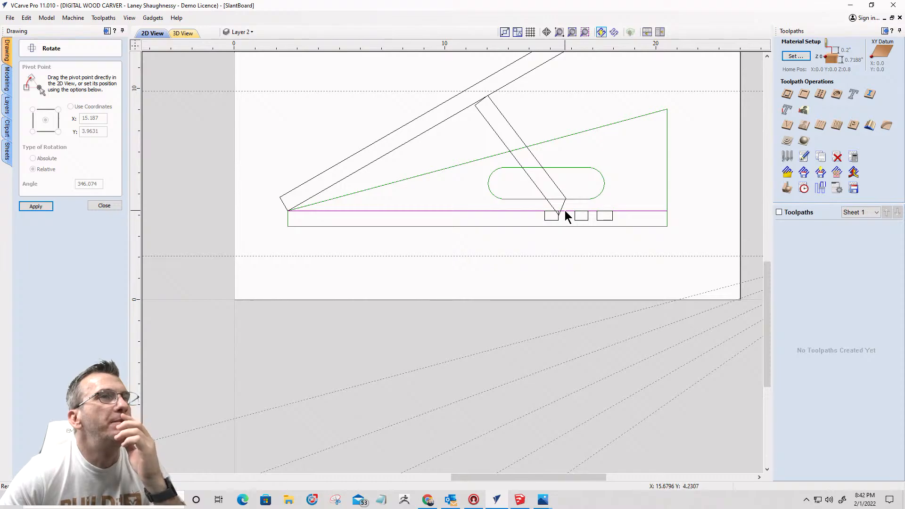
pyautogui.scroll(3, 565, 211)
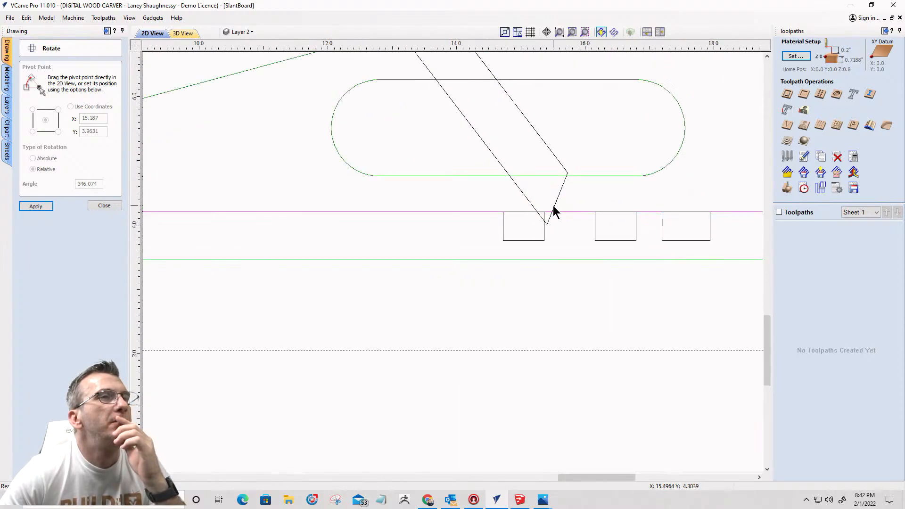
pyautogui.click(553, 211)
pyautogui.scroll(-2, 555, 211)
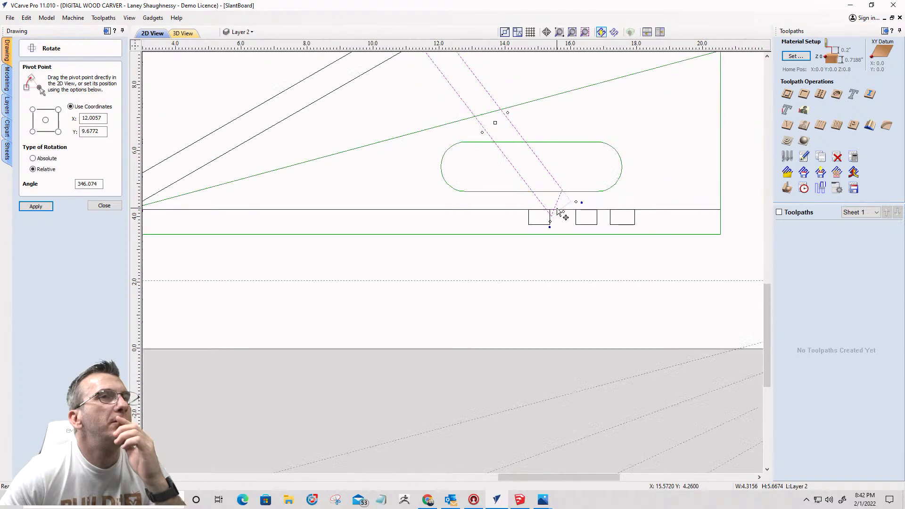
pyautogui.scroll(2, 558, 211)
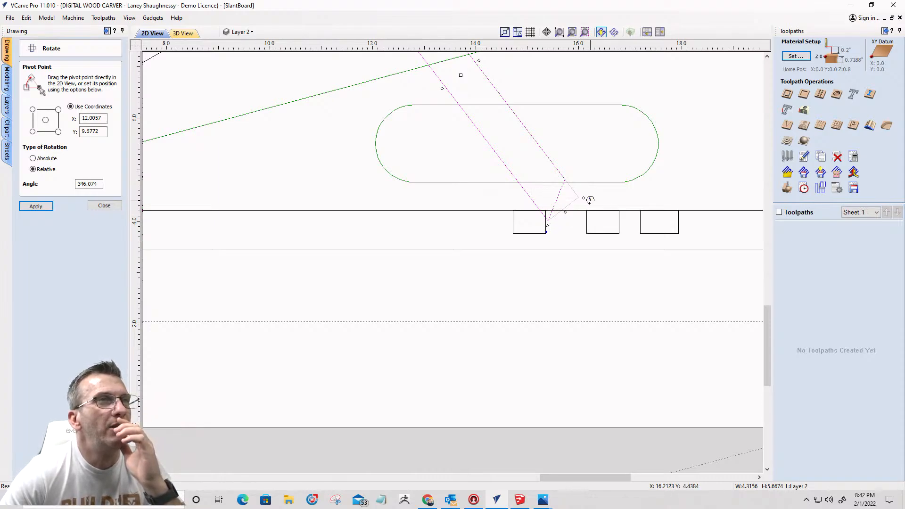
pyautogui.moveTo(590, 200); pyautogui.dragTo(573, 220)
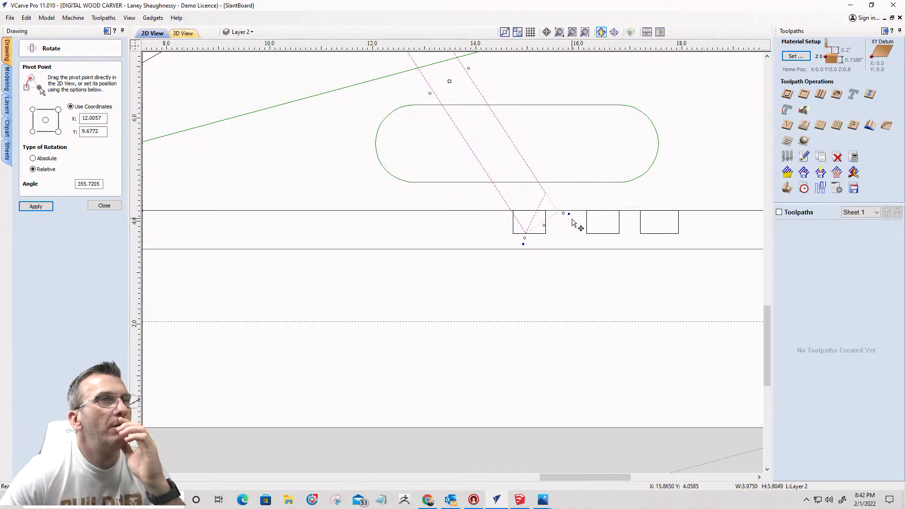
# Step: Shift the innermost notch about 0.17 inches toward the hinge so its outer wall meets the leg's beveled edge
pyautogui.scroll(2, 547, 225)
pyautogui.click(546, 215)
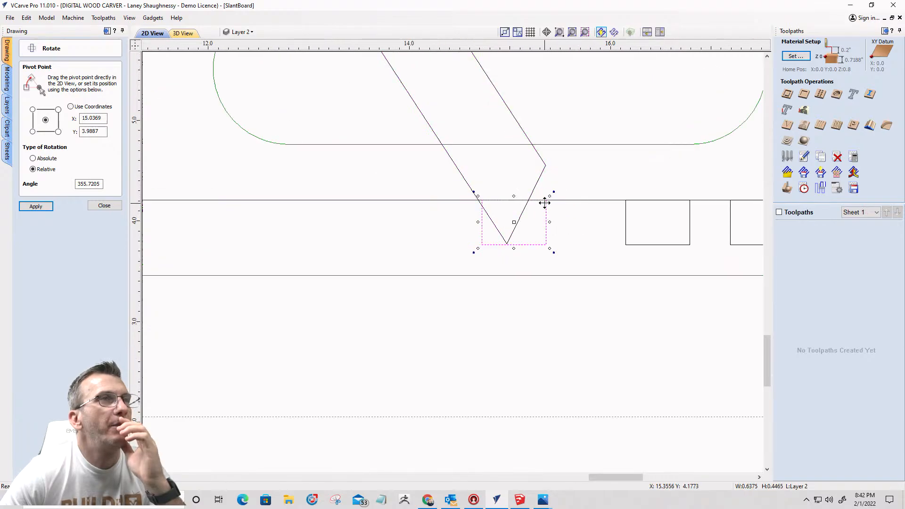
pyautogui.moveTo(545, 203); pyautogui.dragTo(533, 196)
pyautogui.scroll(-2, 594, 225)
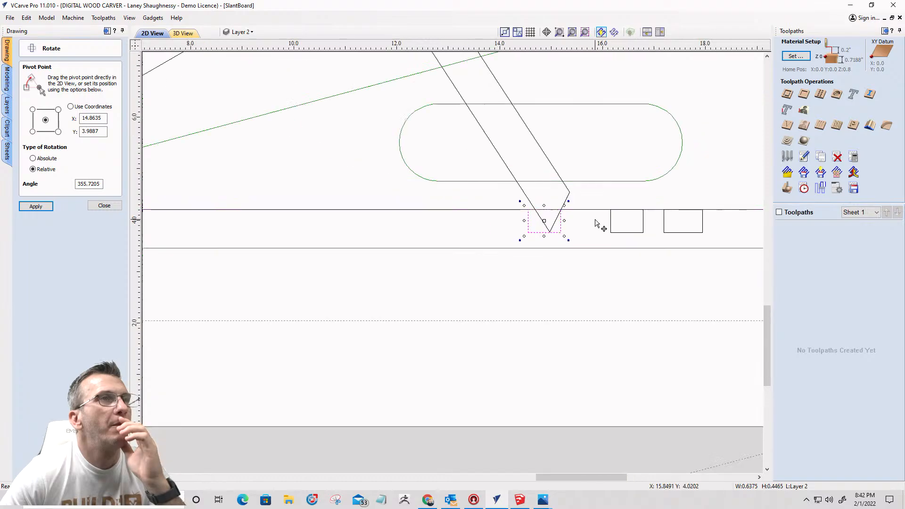
# Step: Examine how the support leg's upper end meets the underside of the slant board at the pivot corner
pyautogui.scroll(-2, 595, 222)
pyautogui.scroll(8, 500, 104)
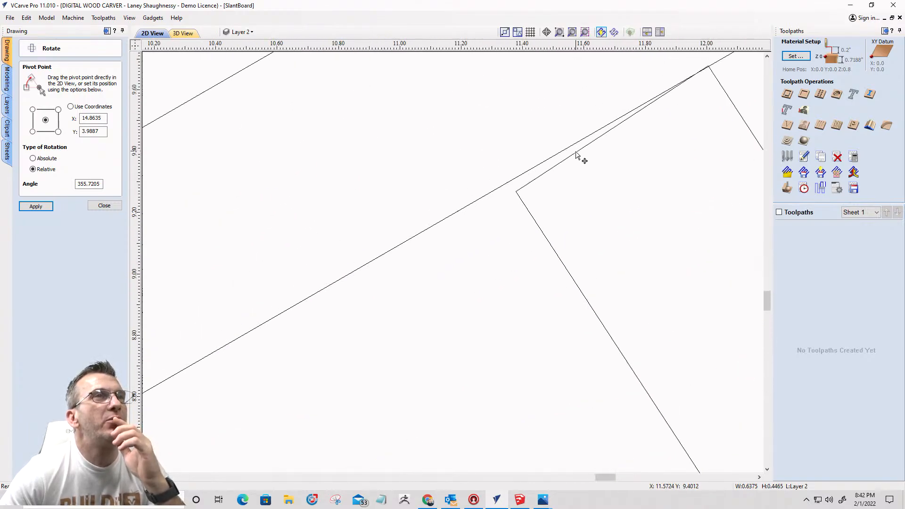
pyautogui.scroll(2, 590, 136)
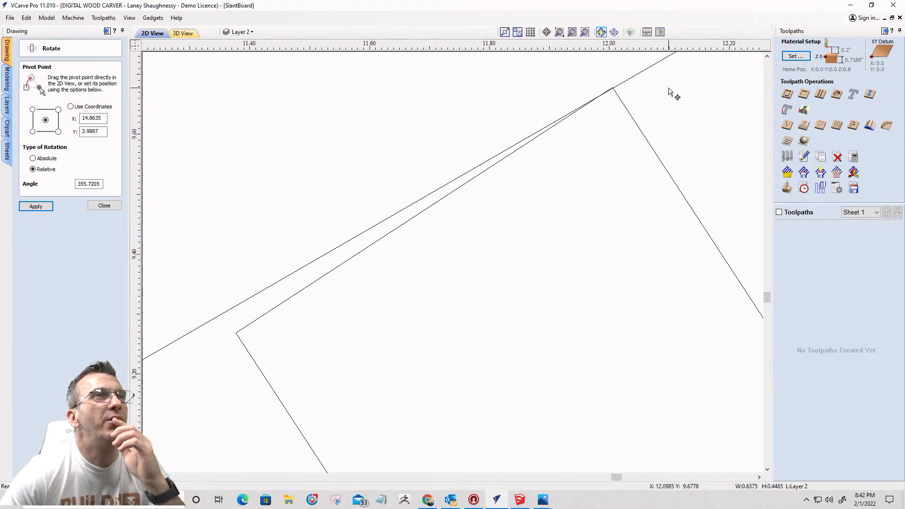
pyautogui.scroll(-2, 669, 89)
pyautogui.scroll(-2, 577, 80)
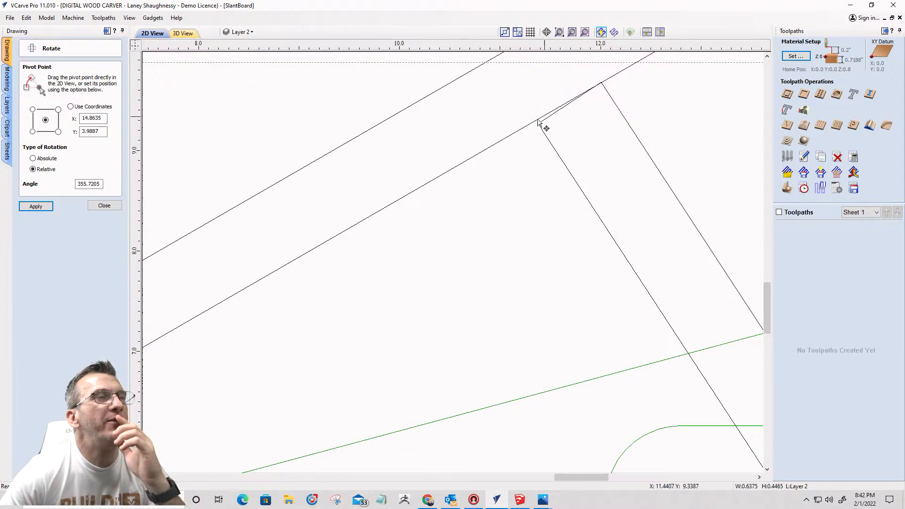
pyautogui.scroll(-3, 404, 111)
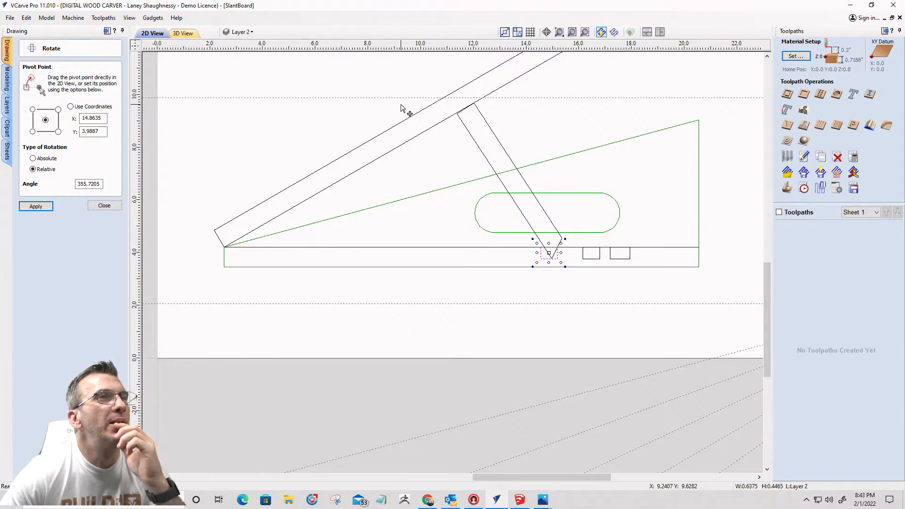
pyautogui.click(491, 163)
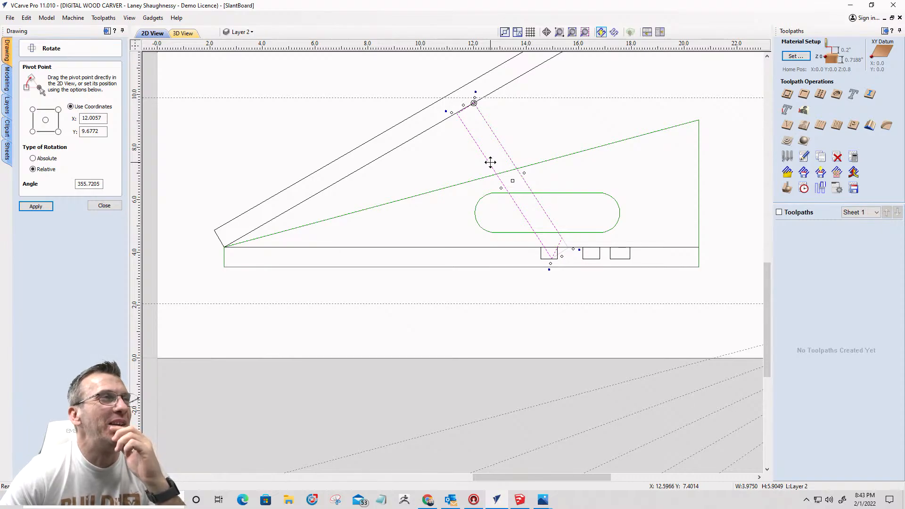
pyautogui.scroll(-2, 490, 162)
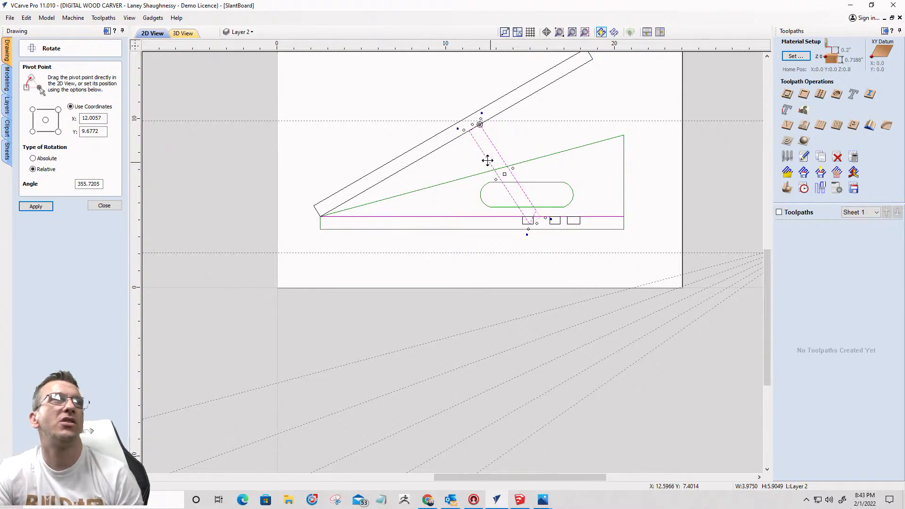
pyautogui.scroll(5, 451, 99)
pyautogui.scroll(2, 574, 220)
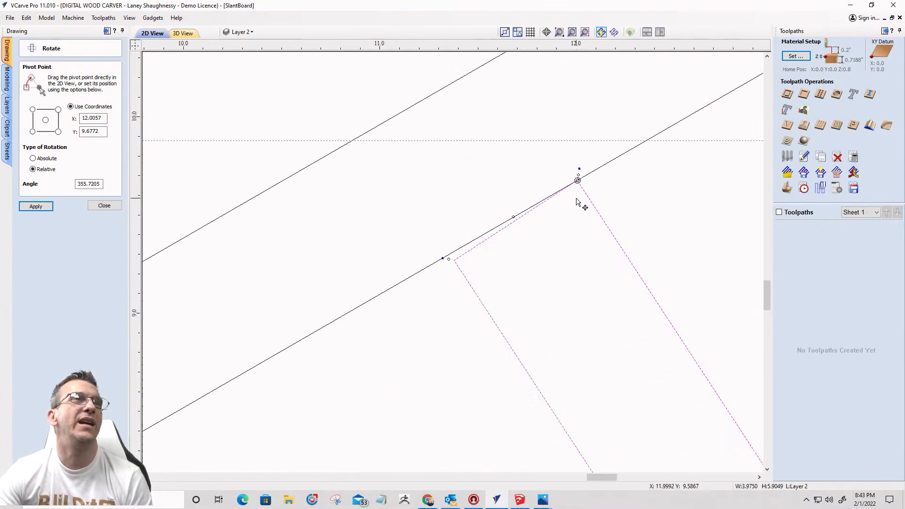
pyautogui.moveTo(580, 182); pyautogui.dragTo(581, 194)
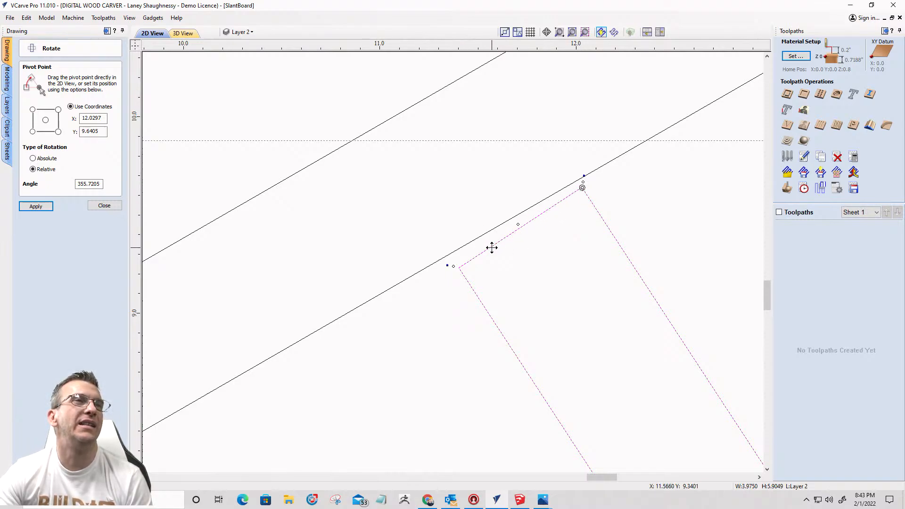
pyautogui.hotkey('ctrl', 'z')
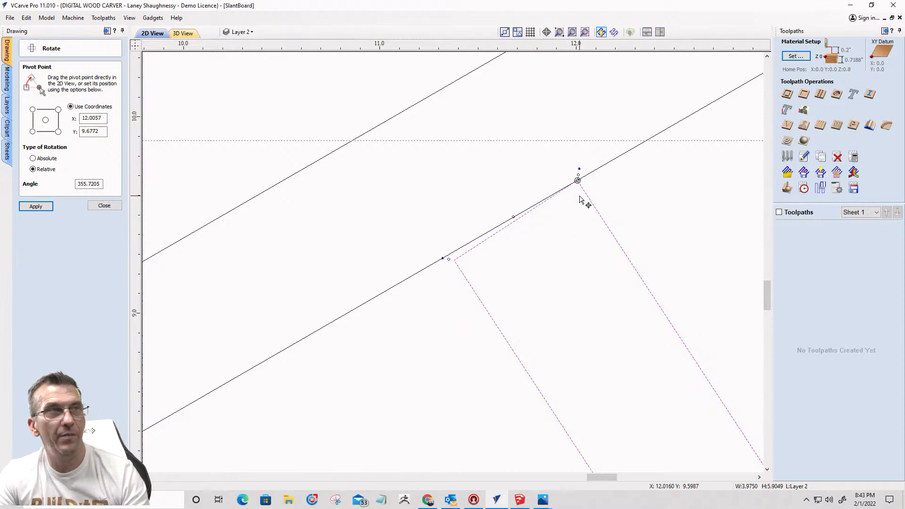
pyautogui.scroll(-4, 580, 199)
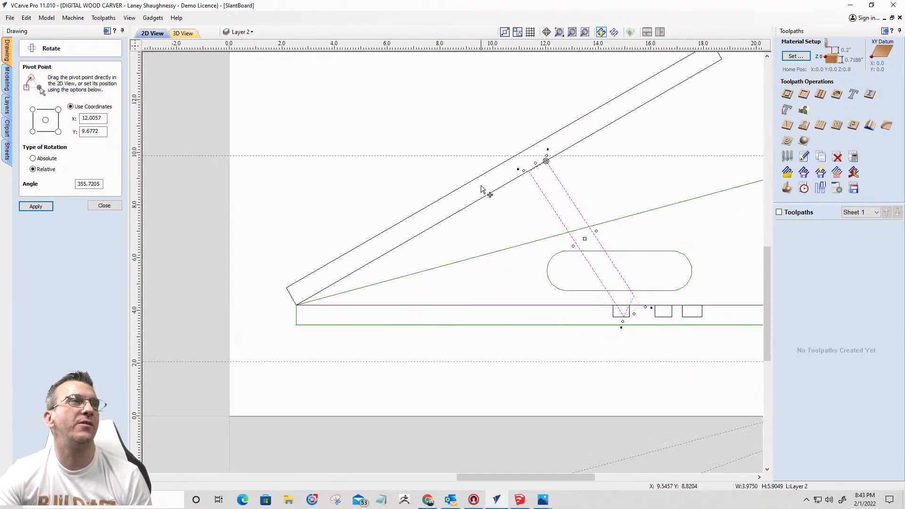
# Step: Rotate the slant board and support leg together by a relative 5 degrees around the hinge corner
pyautogui.moveTo(556, 182); pyautogui.dragTo(441, 129)
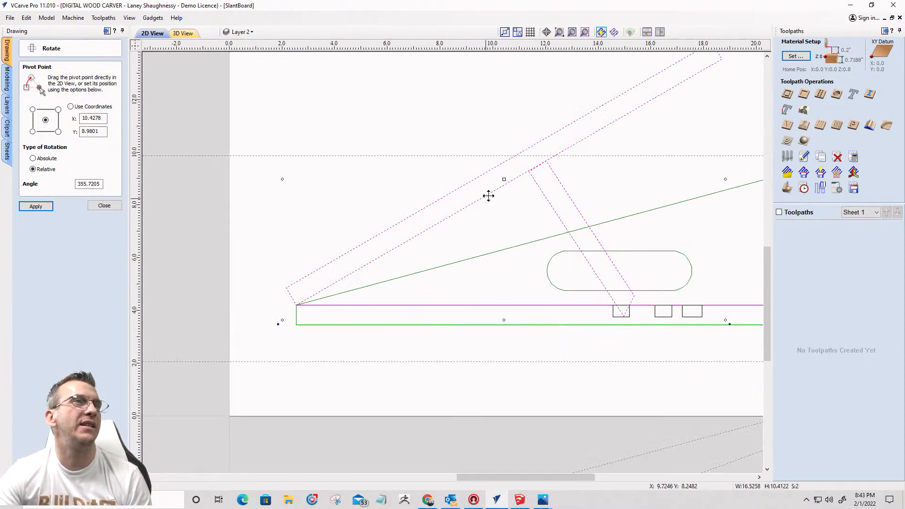
pyautogui.moveTo(505, 176)
pyautogui.mouseDown()
pyautogui.moveTo(424, 220)
pyautogui.moveTo(520, 177)
pyautogui.mouseUp()
pyautogui.hotkey('ctrl', 'z')
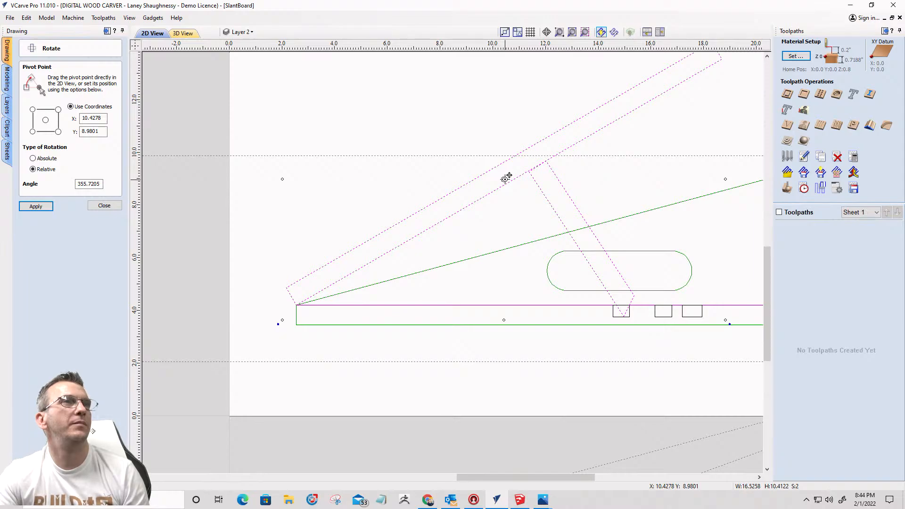
pyautogui.moveTo(505, 179); pyautogui.dragTo(296, 305)
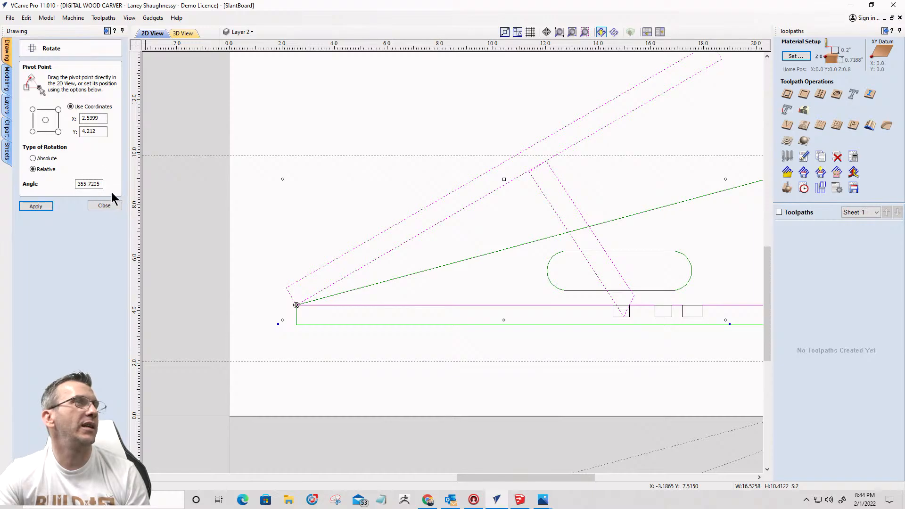
pyautogui.moveTo(100, 184); pyautogui.dragTo(62, 184)
pyautogui.write('5')
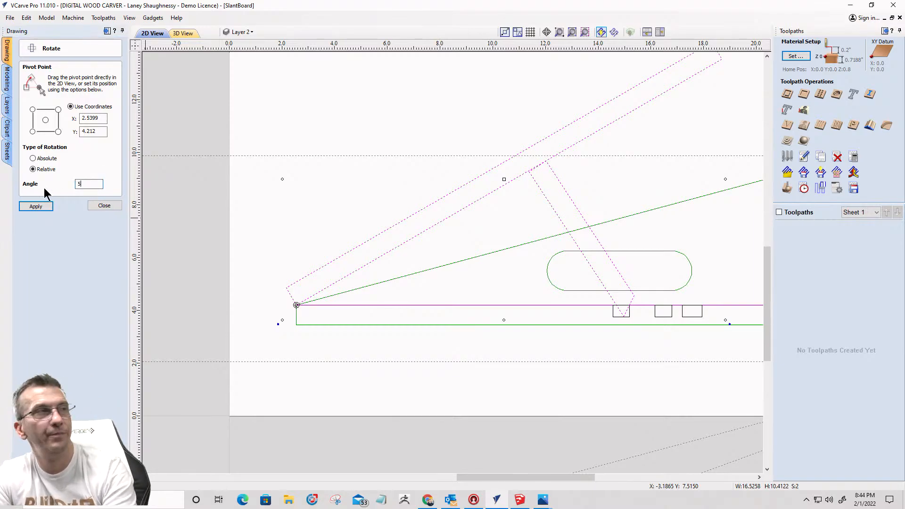
pyautogui.click(31, 209)
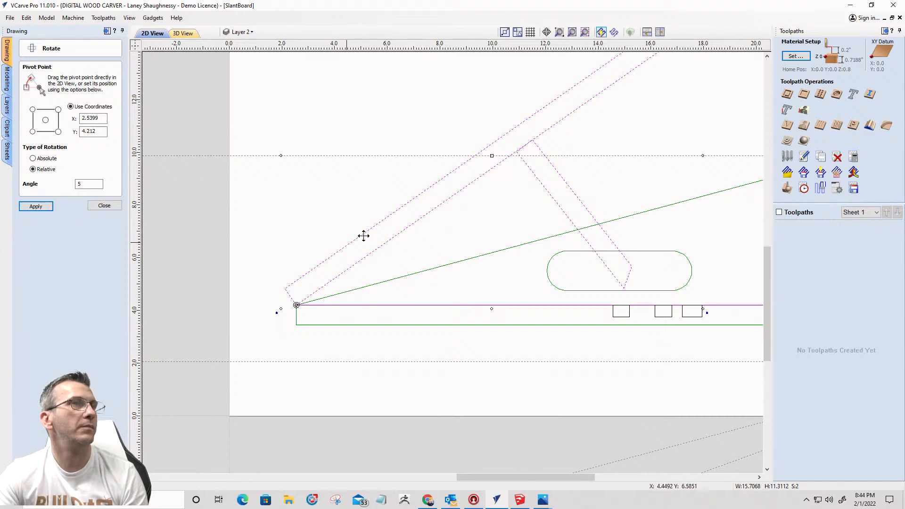
# Step: Rotate only the support leg about 3.1 degrees clockwise around its upper corner, laying its top edge flush along the board's underside
pyautogui.click(531, 121)
pyautogui.scroll(2, 531, 122)
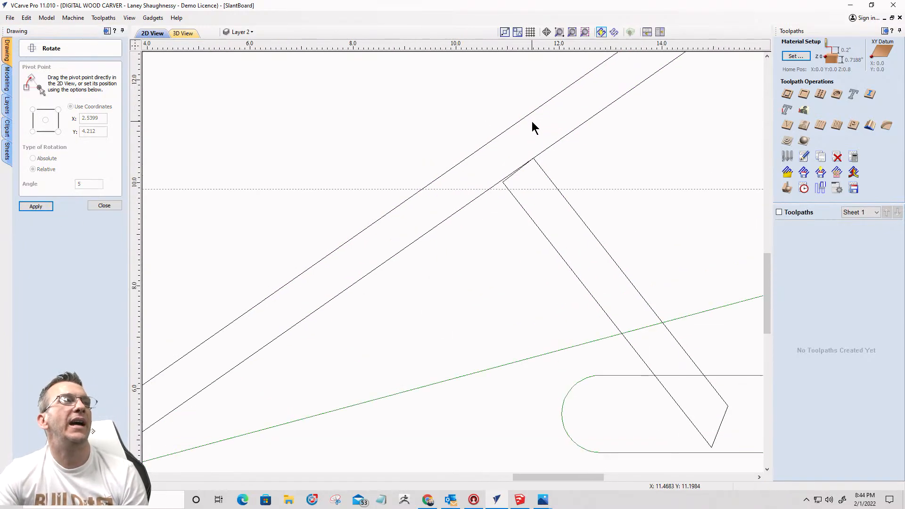
pyautogui.click(510, 177)
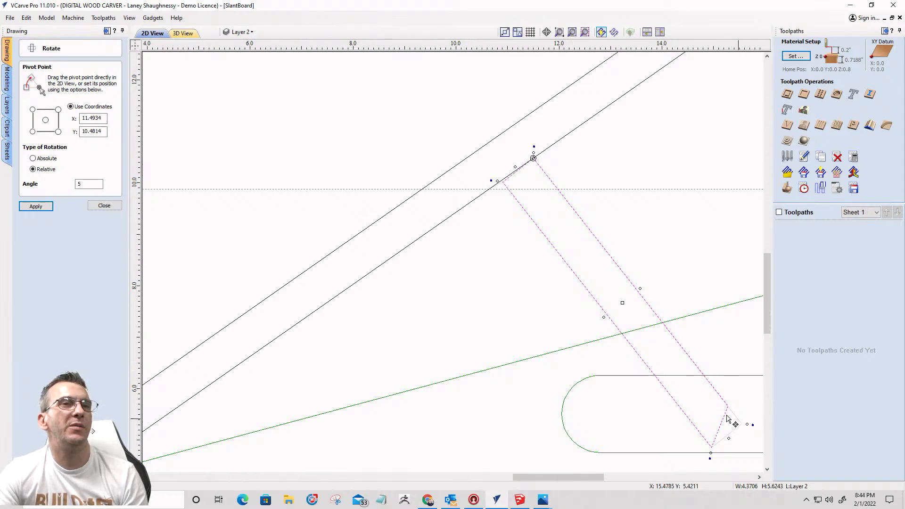
pyautogui.scroll(5, 495, 164)
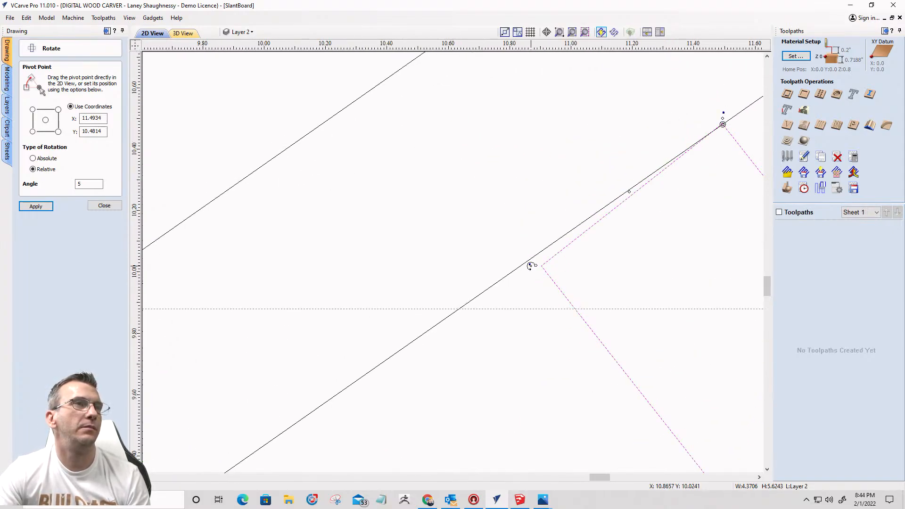
pyautogui.moveTo(530, 264); pyautogui.dragTo(522, 254)
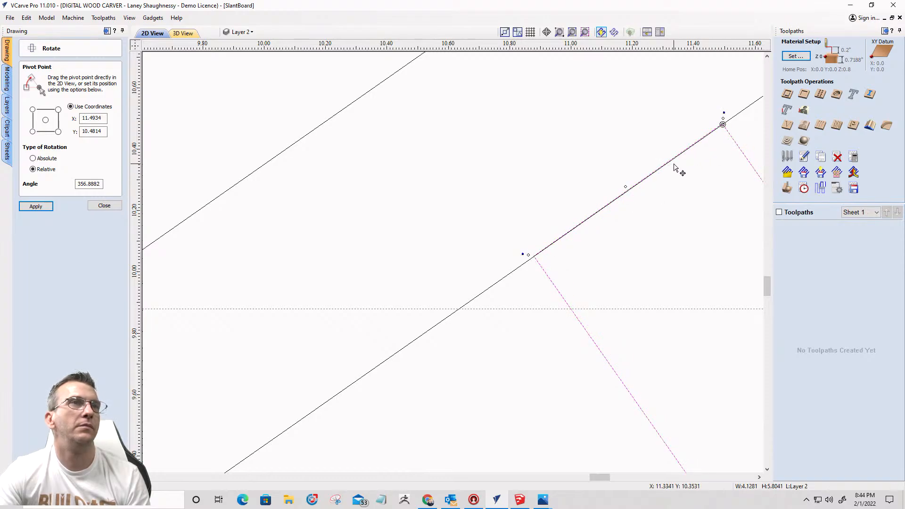
pyautogui.scroll(-3, 658, 166)
pyautogui.scroll(-3, 605, 188)
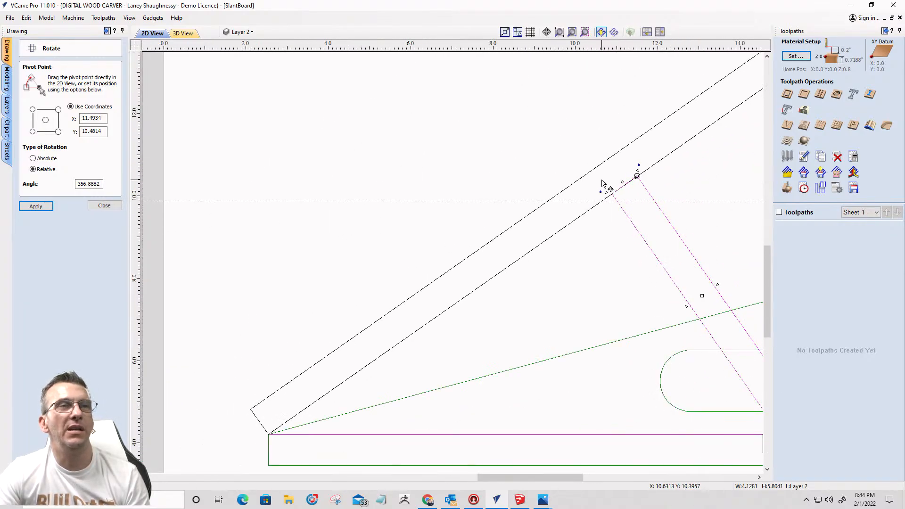
# Step: Move the support leg about 0.04 inches away from the slant board, leaving a thin gap parallel to the board's underside
pyautogui.scroll(5, 608, 182)
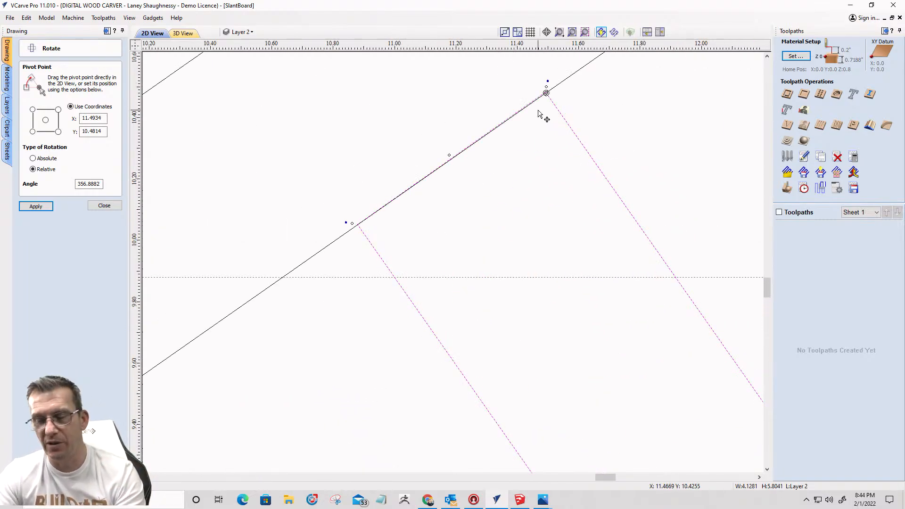
pyautogui.moveTo(539, 107); pyautogui.dragTo(531, 115)
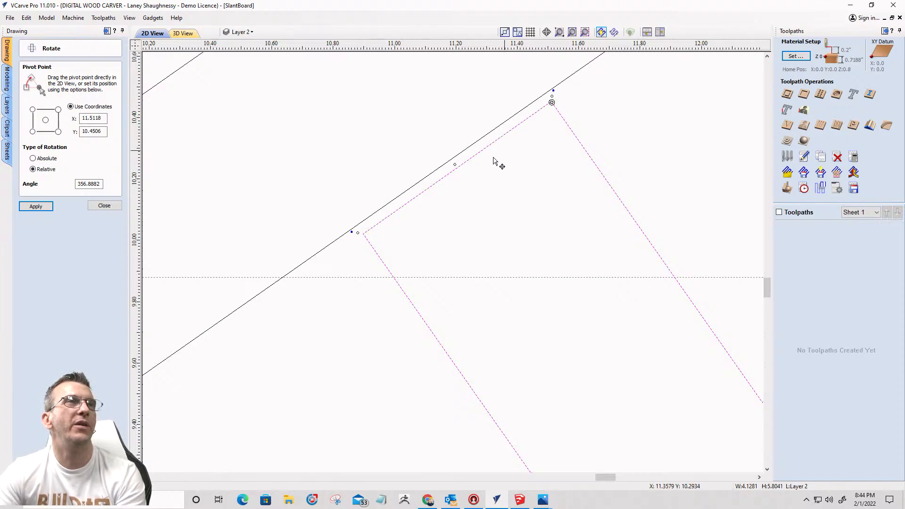
pyautogui.scroll(-5, 467, 101)
pyautogui.scroll(-5, 466, 101)
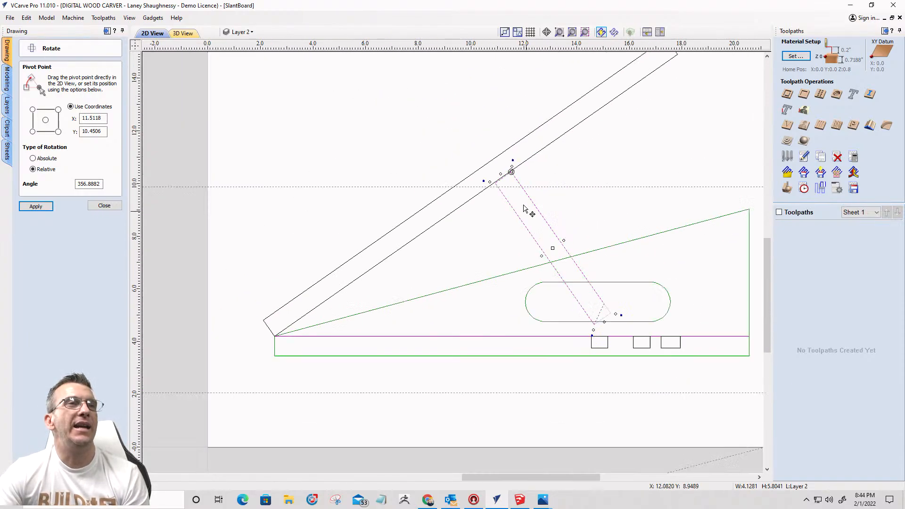
pyautogui.scroll(-4, 584, 293)
# Step: Lengthen the support leg at its beveled lower end until its tip is level with the base notches' floor
pyautogui.scroll(5, 556, 225)
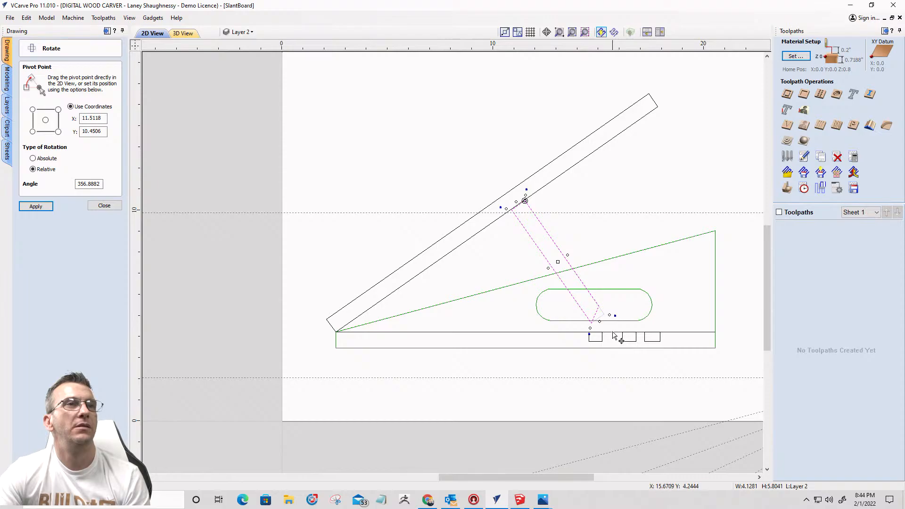
pyautogui.scroll(4, 616, 335)
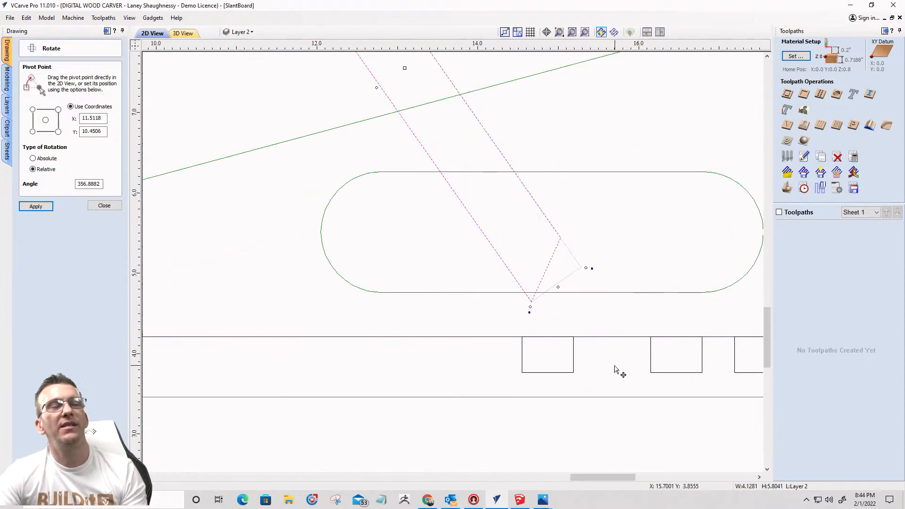
pyautogui.scroll(-3, 613, 358)
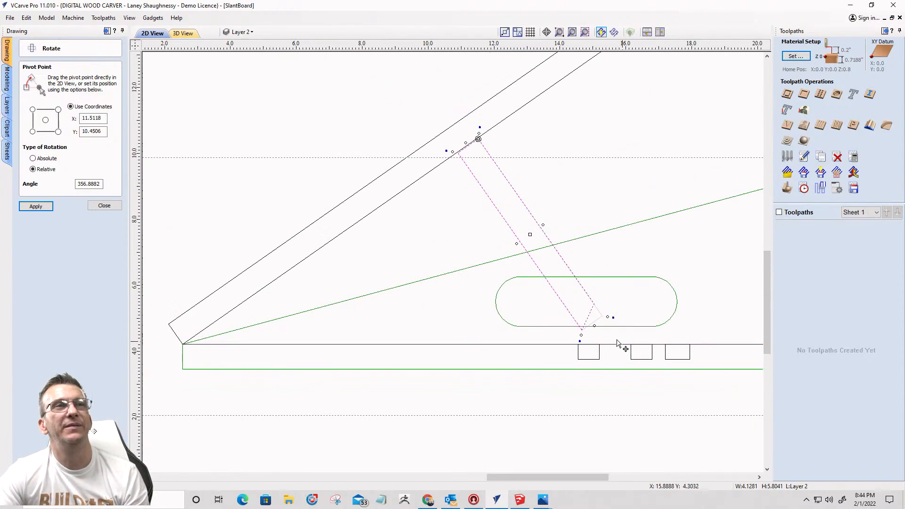
pyautogui.scroll(2, 600, 344)
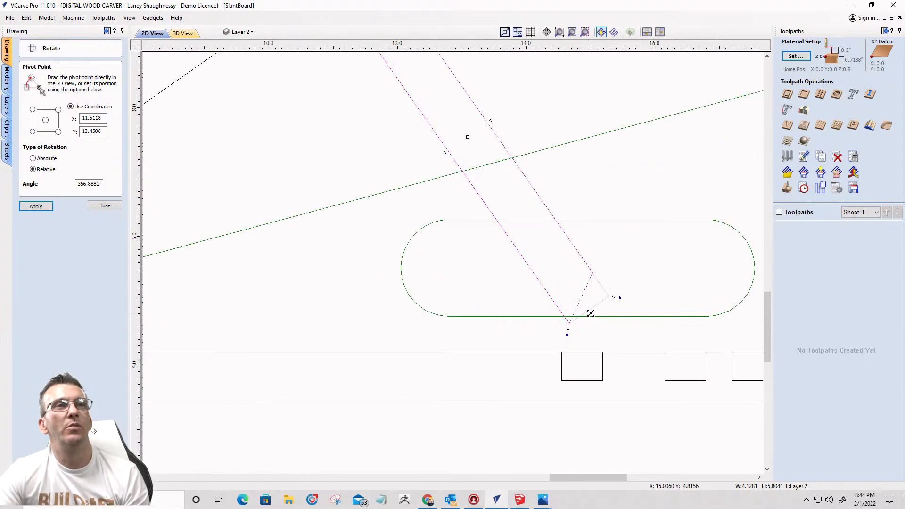
pyautogui.moveTo(591, 312); pyautogui.dragTo(632, 372)
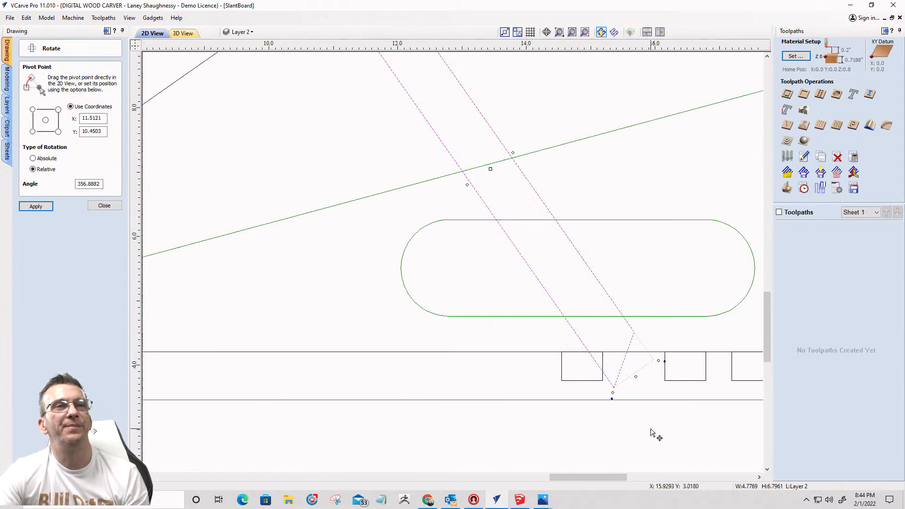
pyautogui.scroll(-2, 651, 422)
pyautogui.scroll(3, 638, 406)
pyautogui.scroll(-1, 610, 388)
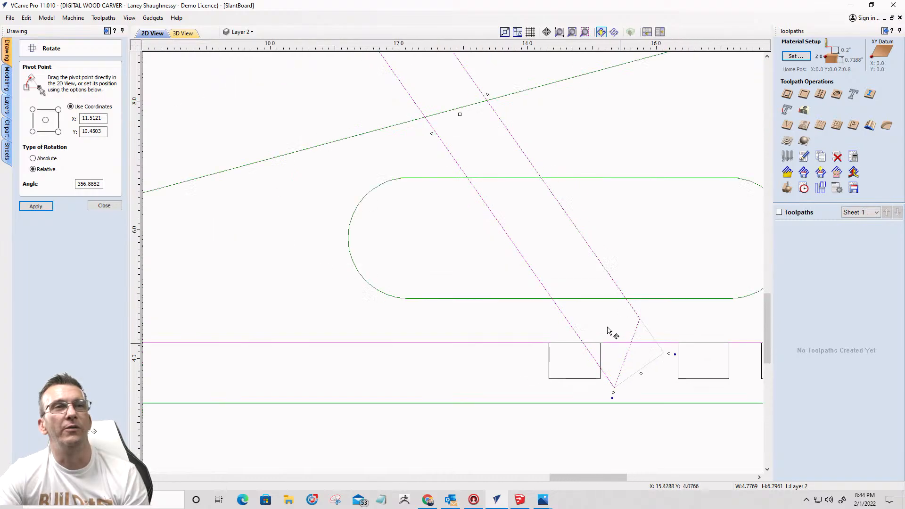
pyautogui.scroll(-1, 545, 257)
pyautogui.scroll(-1, 438, 139)
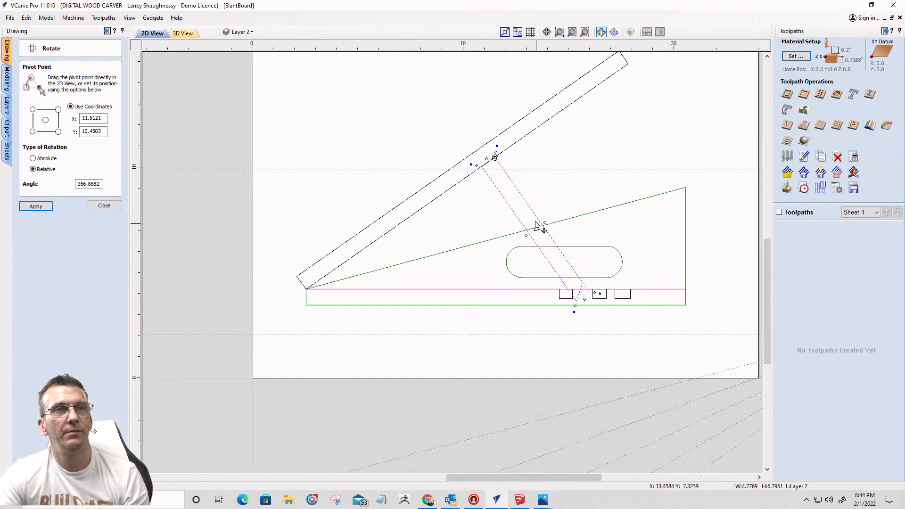
pyautogui.scroll(-1, 542, 231)
pyautogui.scroll(3, 593, 293)
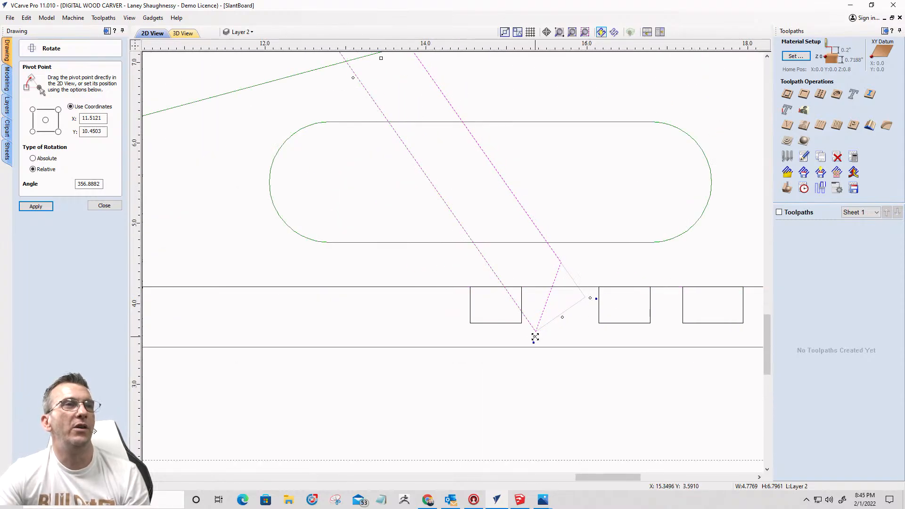
pyautogui.scroll(2, 535, 336)
pyautogui.moveTo(602, 289); pyautogui.dragTo(575, 264)
# Step: Shift the innermost notch about 0.27 inches away from the hinge so its outer wall meets the leg's beveled edge
pyautogui.click(433, 302)
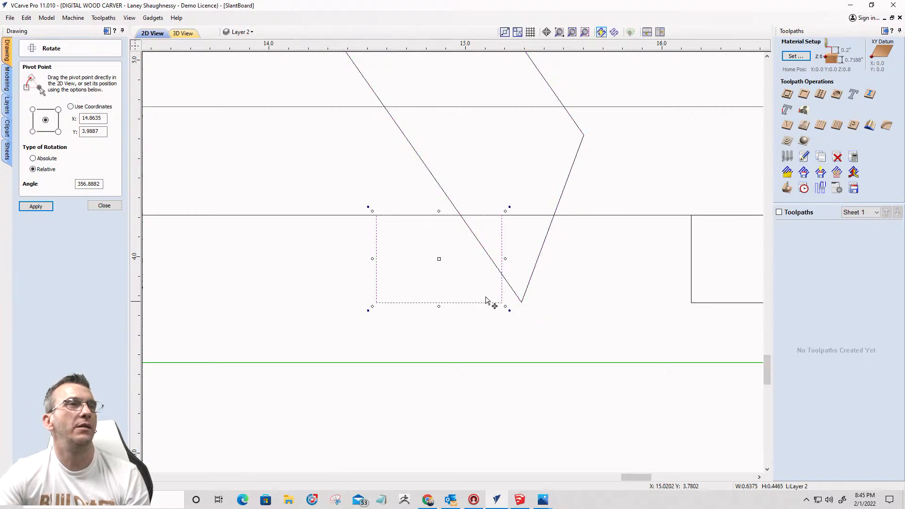
pyautogui.moveTo(503, 261); pyautogui.dragTo(555, 258)
pyautogui.click(586, 294)
pyautogui.scroll(-2, 587, 293)
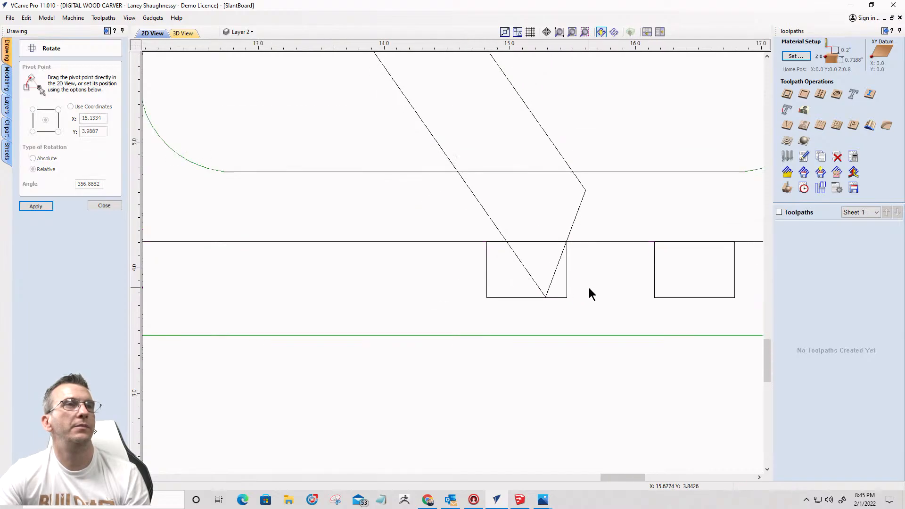
pyautogui.scroll(-3, 590, 288)
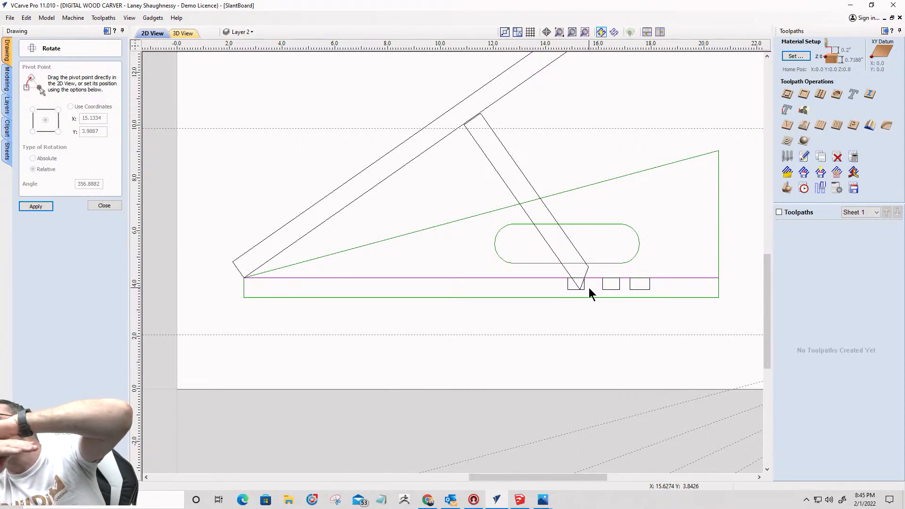
# Step: Check the gap at the leg's upper end, and switch to Photos to examine the leg's mounting and angle in full-coverage-1005.jpeg
pyautogui.scroll(4, 471, 95)
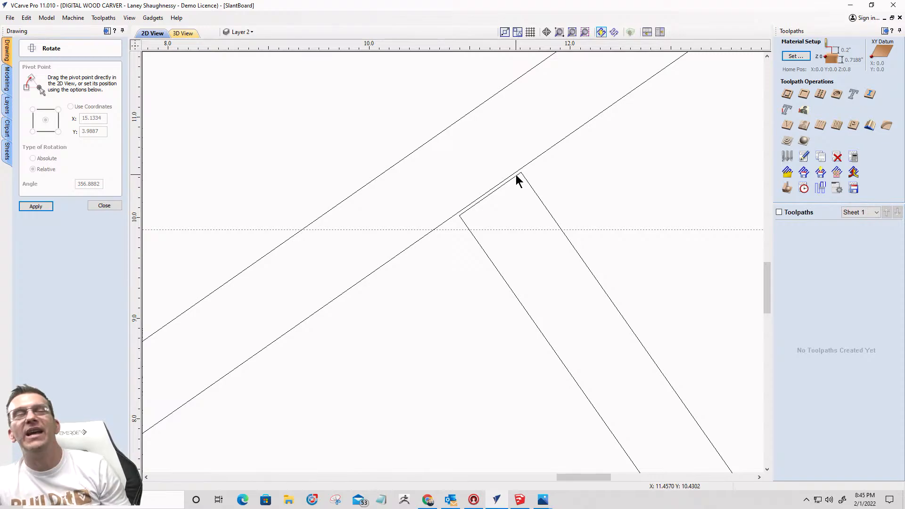
pyautogui.scroll(-2, 516, 175)
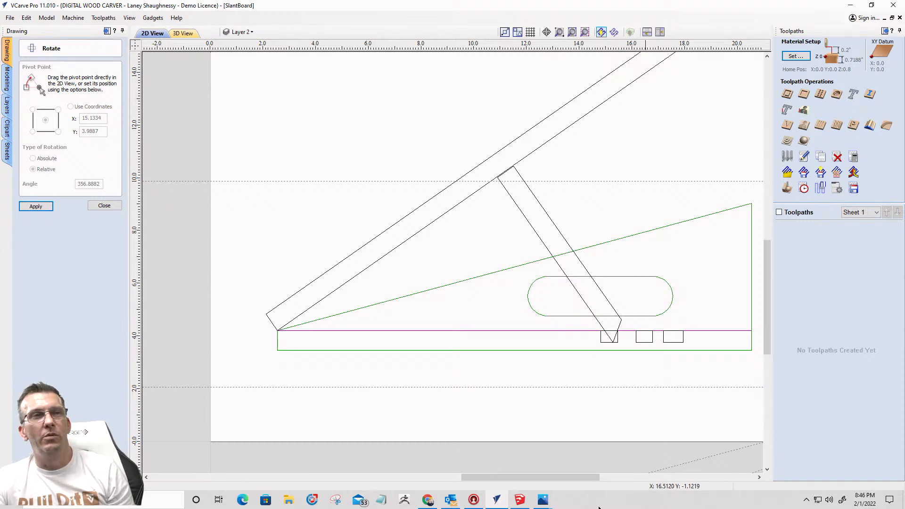
pyautogui.moveTo(520, 501)
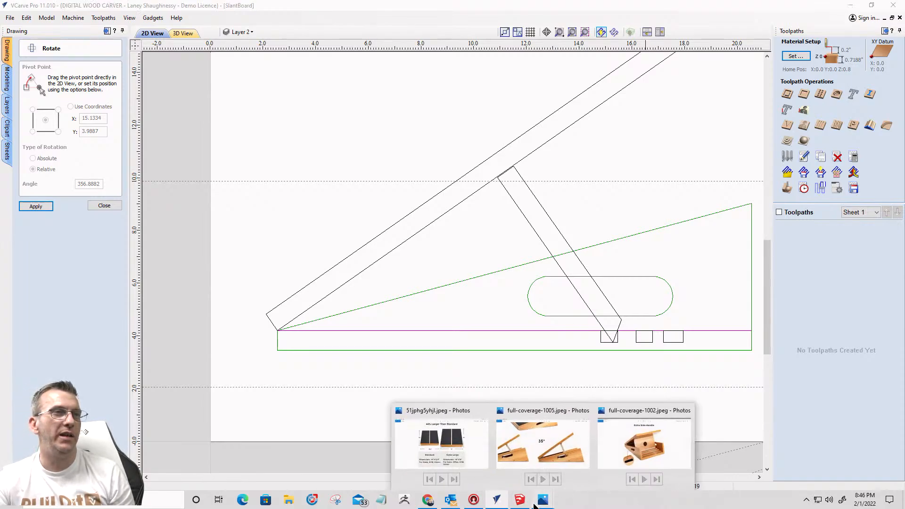
pyautogui.click(537, 448)
pyautogui.keyDown('ctrl'); pyautogui.scroll(5, 620, 257); pyautogui.keyUp('ctrl')
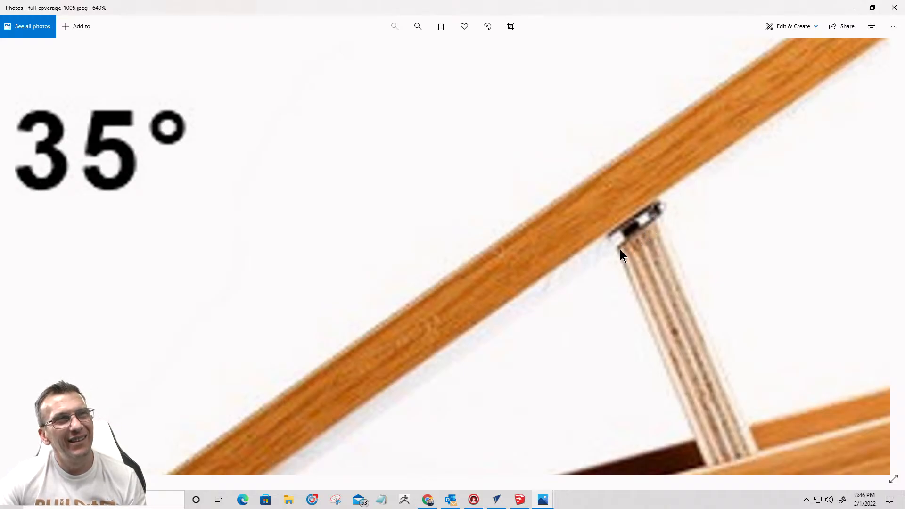
pyautogui.keyDown('ctrl'); pyautogui.scroll(-6, 663, 221); pyautogui.keyUp('ctrl')
pyautogui.keyDown('ctrl'); pyautogui.scroll(-2, 664, 225); pyautogui.keyUp('ctrl')
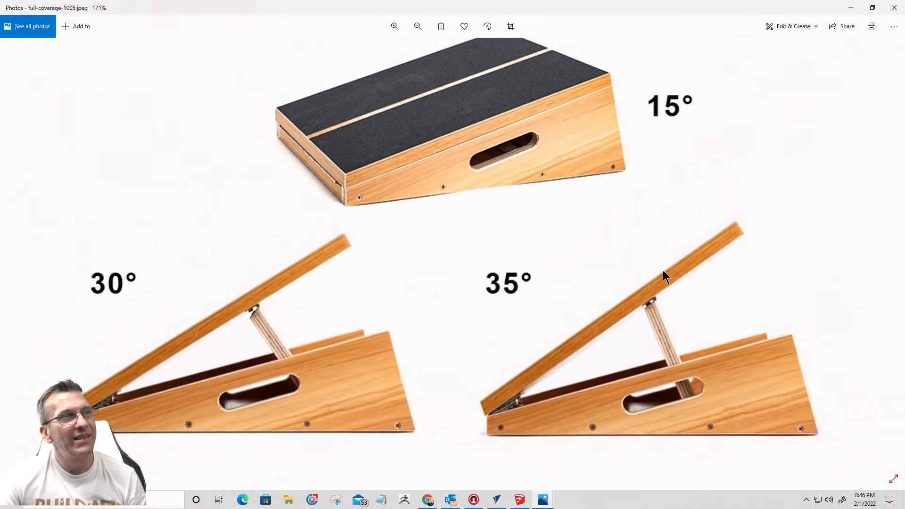
pyautogui.keyDown('ctrl'); pyautogui.scroll(3, 663, 270); pyautogui.keyUp('ctrl')
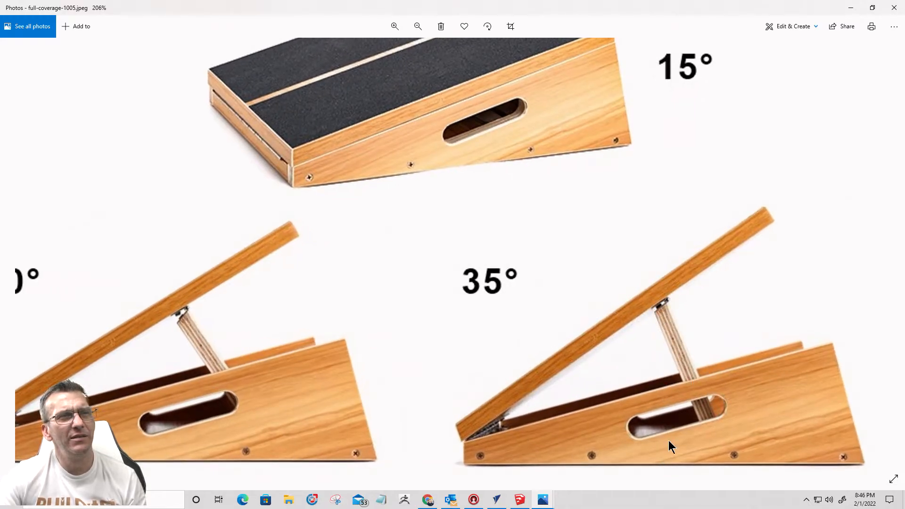
pyautogui.keyDown('ctrl'); pyautogui.scroll(-1, 681, 424); pyautogui.keyUp('ctrl')
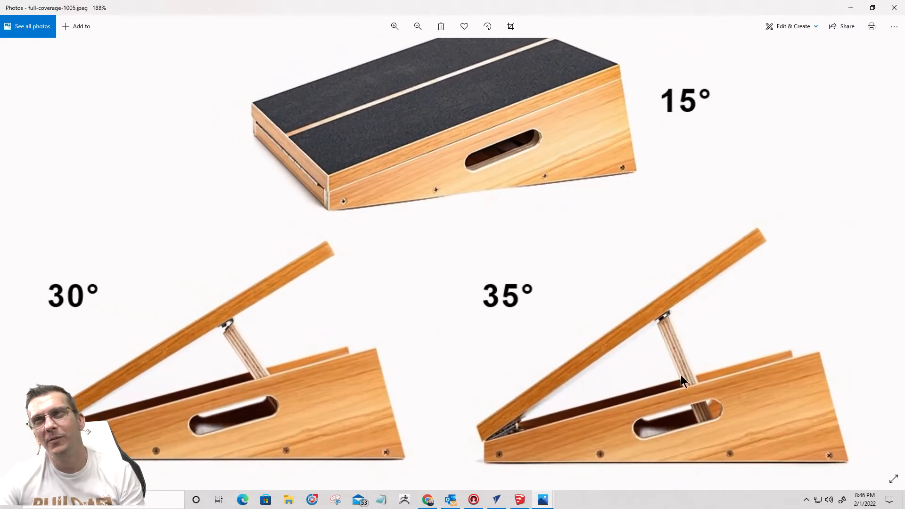
pyautogui.hotkey('alt', 'Tab')
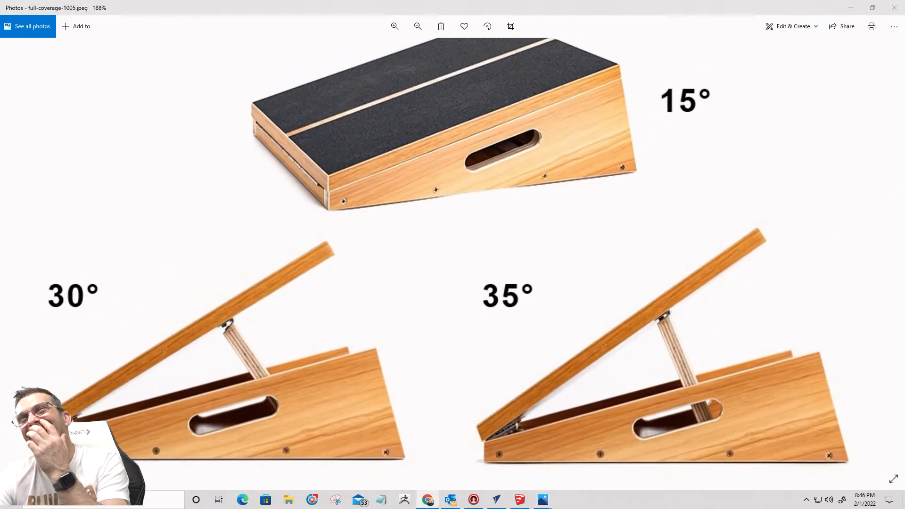
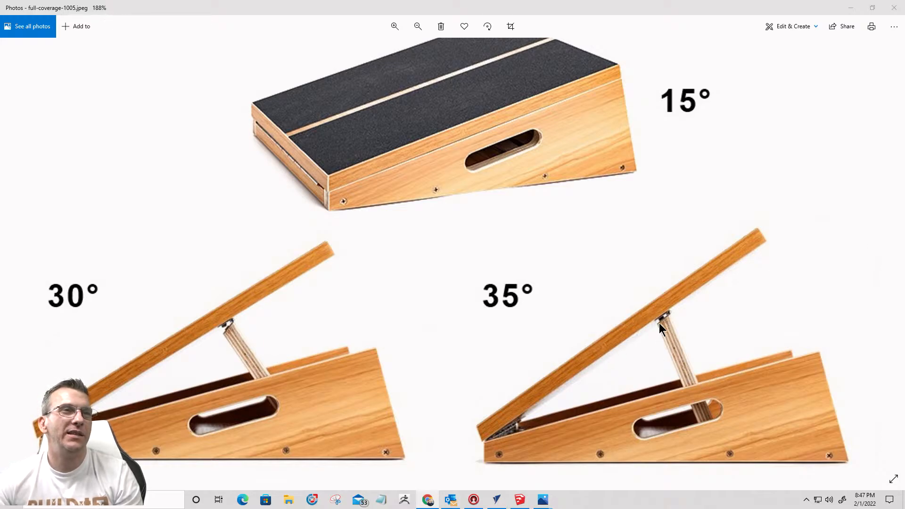
# Step: Return to full-coverage-1005.jpeg in Photos and examine how the support leg's upper end is hinged to the board in the 30° view
pyautogui.click(851, 8)
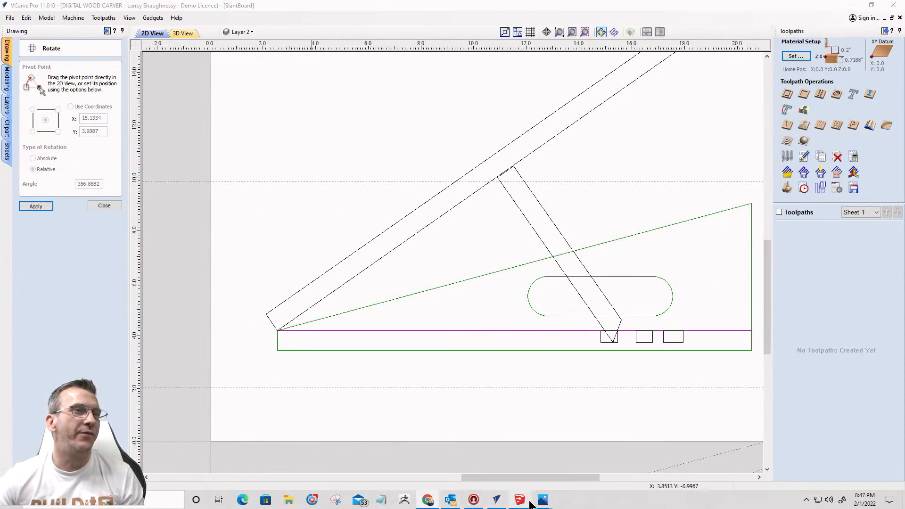
pyautogui.moveTo(542, 500)
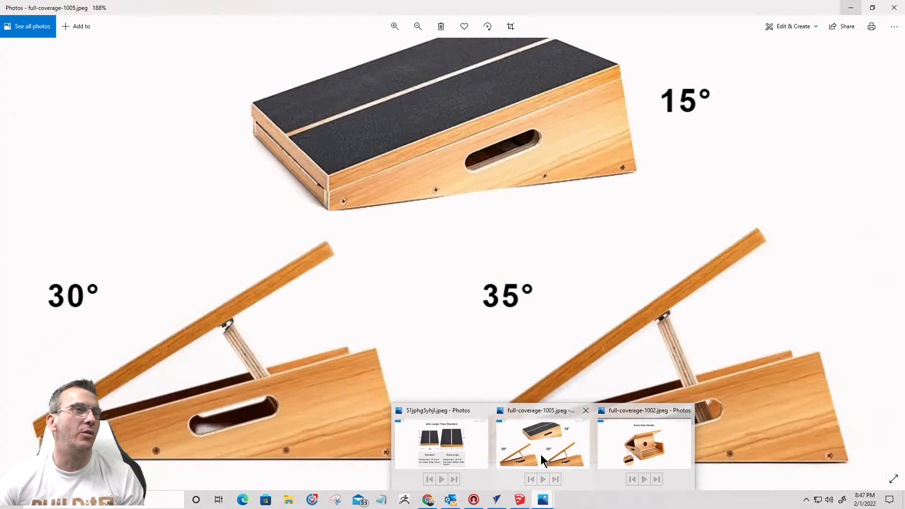
pyautogui.click(531, 455)
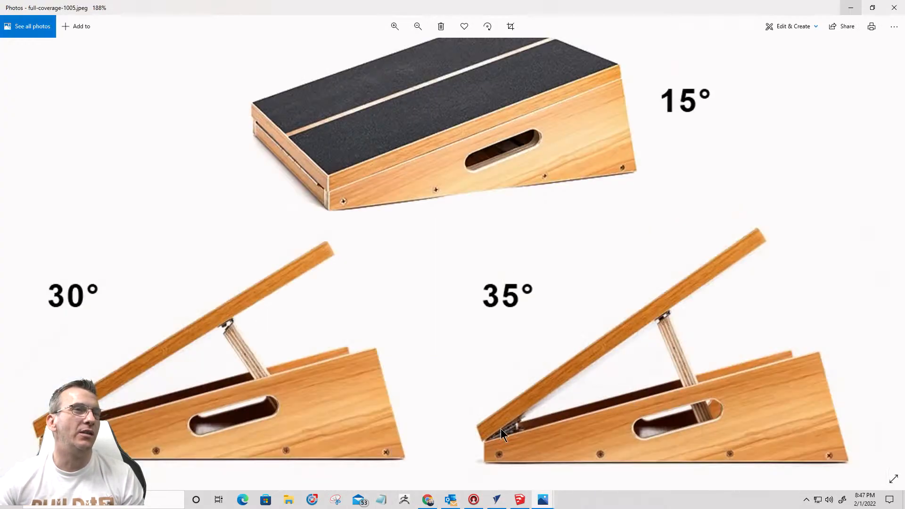
pyautogui.scroll(10, 183, 346)
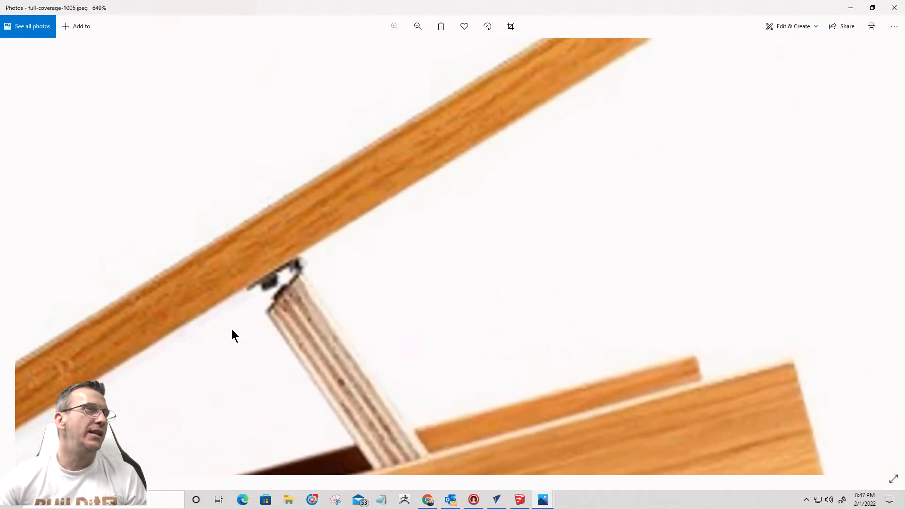
pyautogui.moveTo(272, 314); pyautogui.dragTo(539, 251)
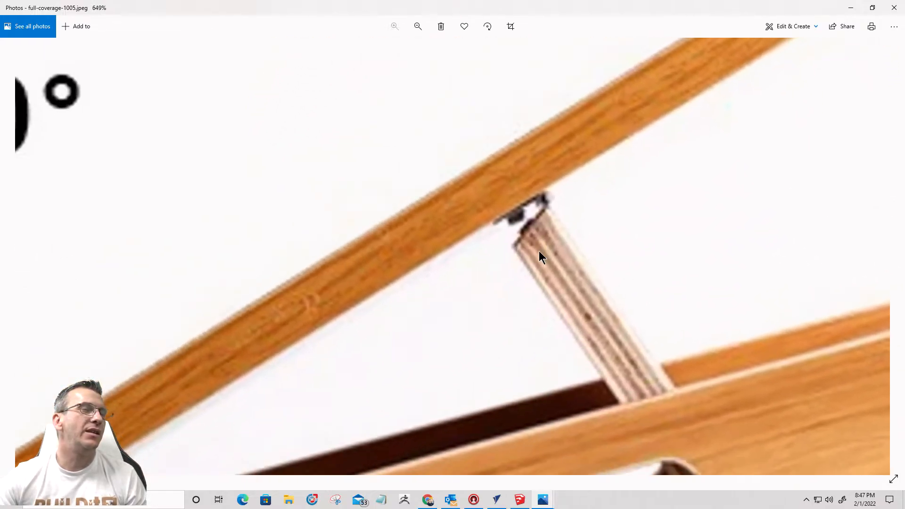
pyautogui.scroll(-5, 706, 234)
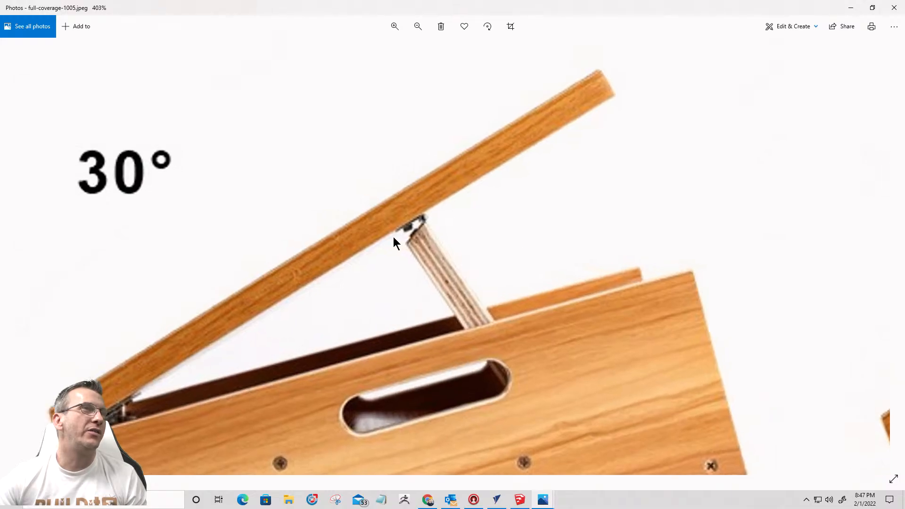
pyautogui.scroll(4, 425, 236)
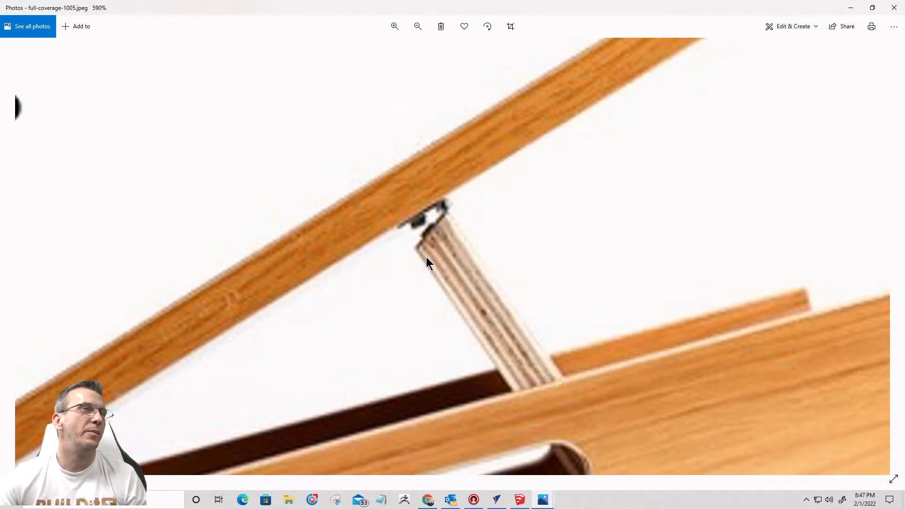
pyautogui.scroll(-9, 426, 254)
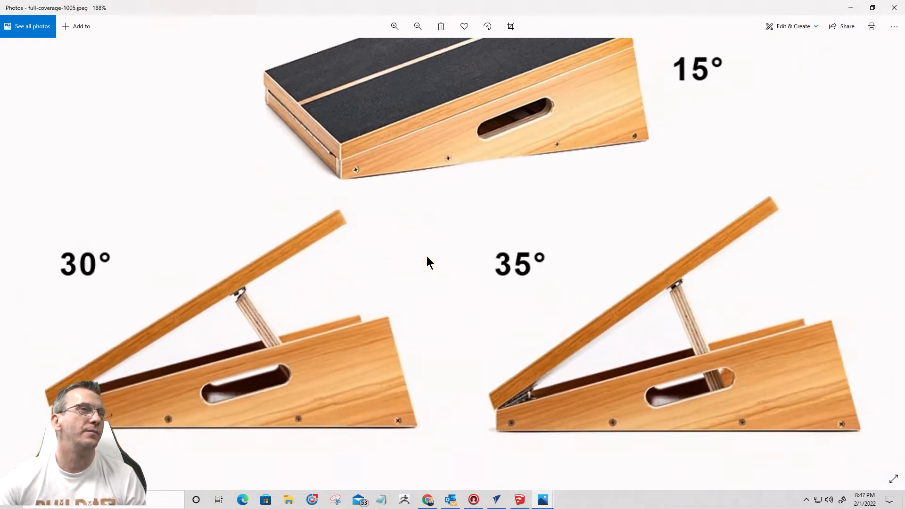
# Step: Compare the support leg's hinge and tilt in the 35° view with the 25° and 20° views
pyautogui.scroll(8, 697, 295)
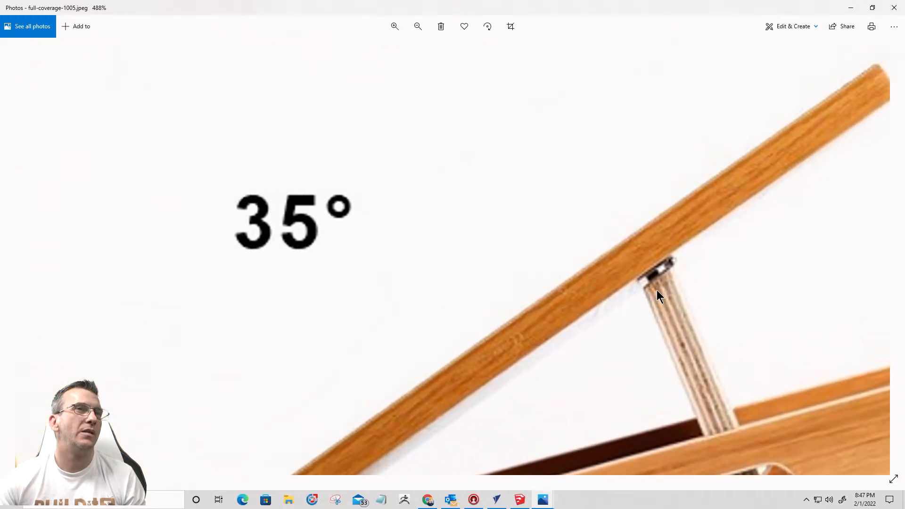
pyautogui.scroll(-8, 657, 291)
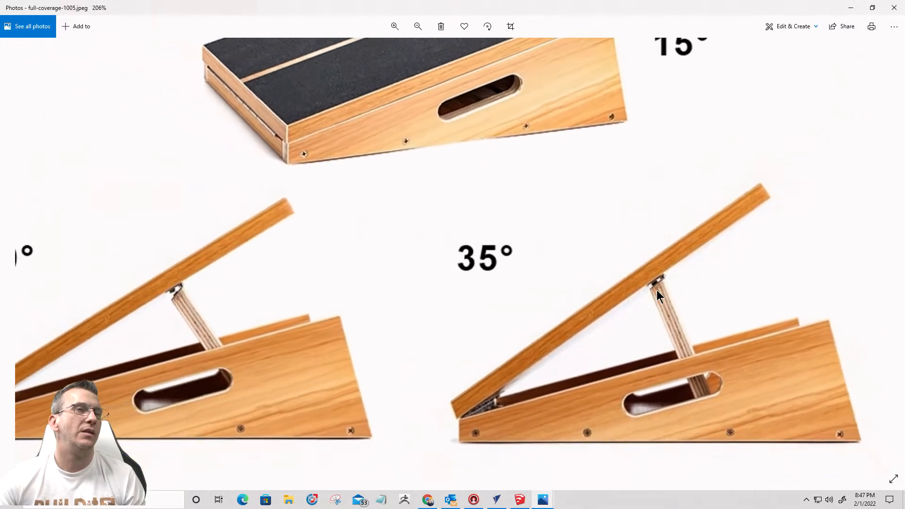
pyautogui.scroll(-5, 657, 290)
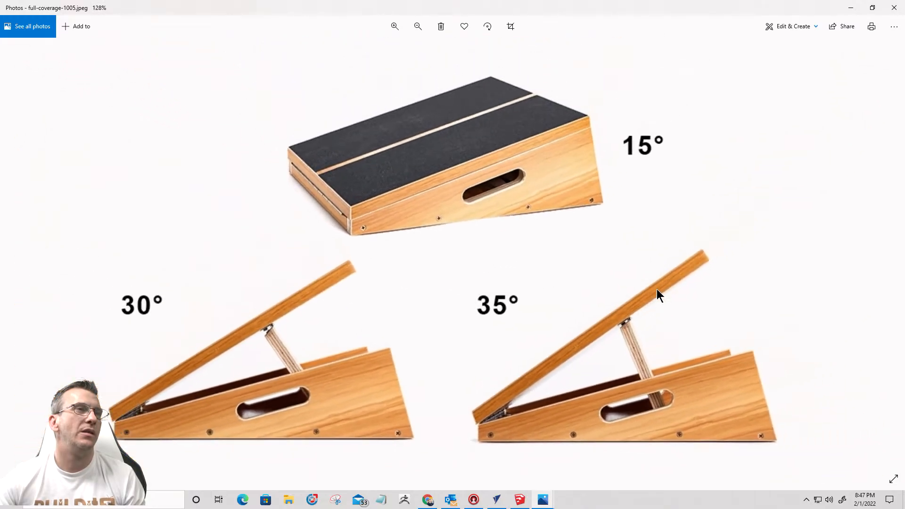
pyautogui.scroll(6, 584, 107)
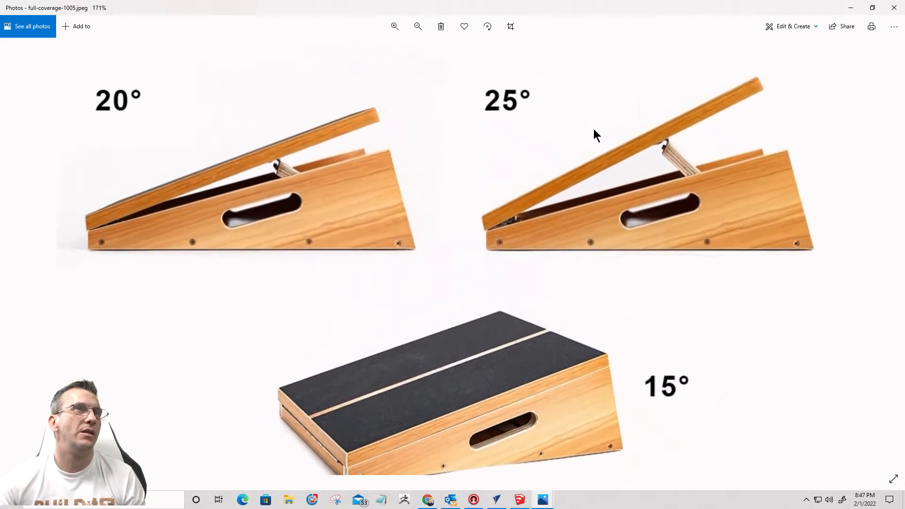
pyautogui.scroll(4, 111, 171)
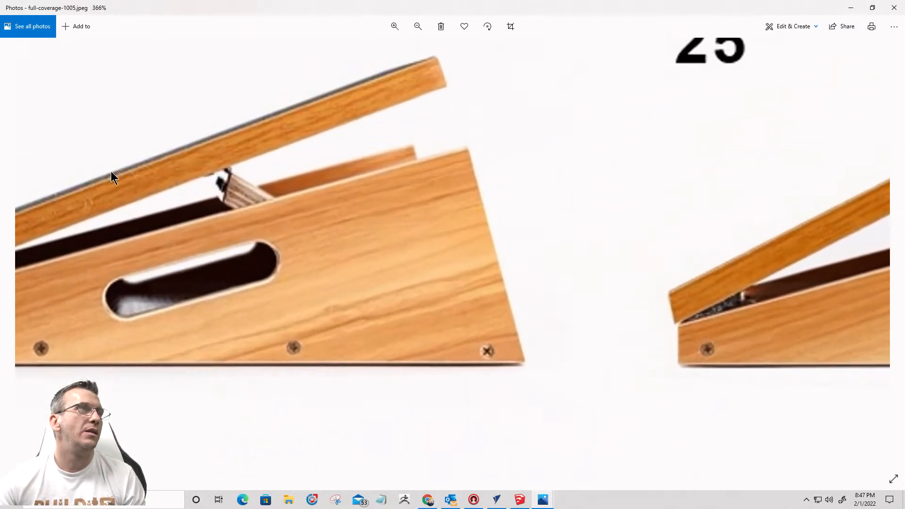
pyautogui.scroll(-1, 113, 172)
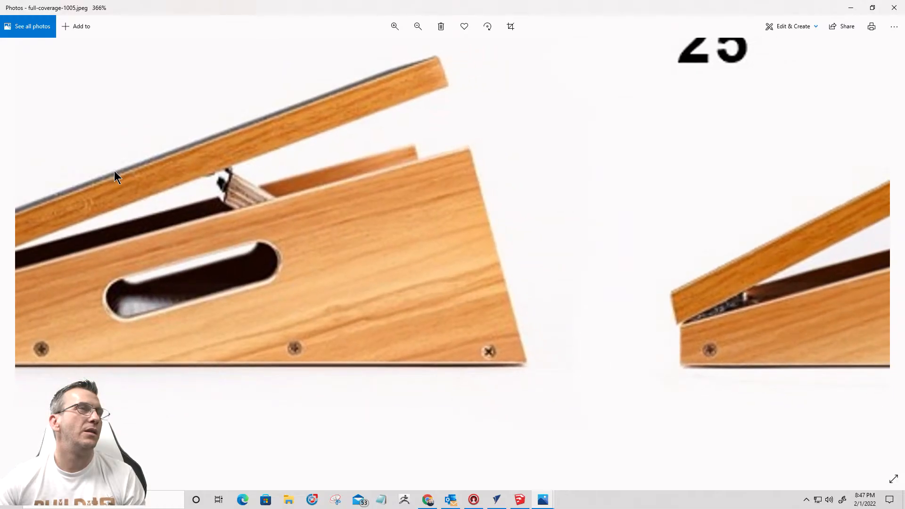
# Step: Review the slant board's five angle positions in the reference photo, and return to the VCarve Pro drawing
pyautogui.scroll(-6, 115, 172)
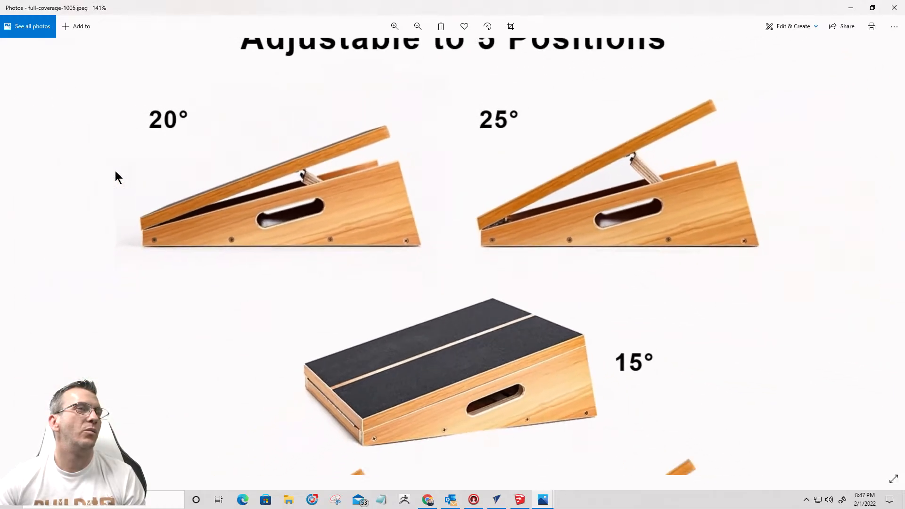
pyautogui.scroll(-2, 115, 171)
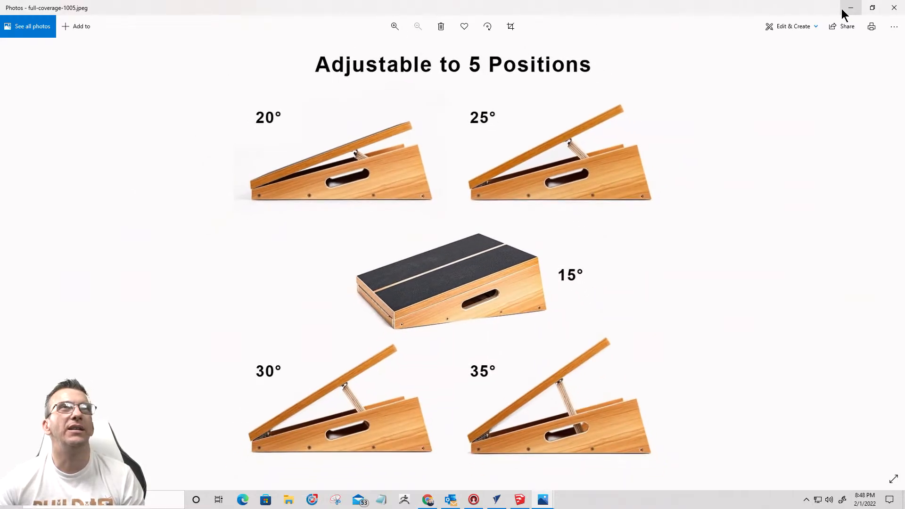
pyautogui.click(845, 9)
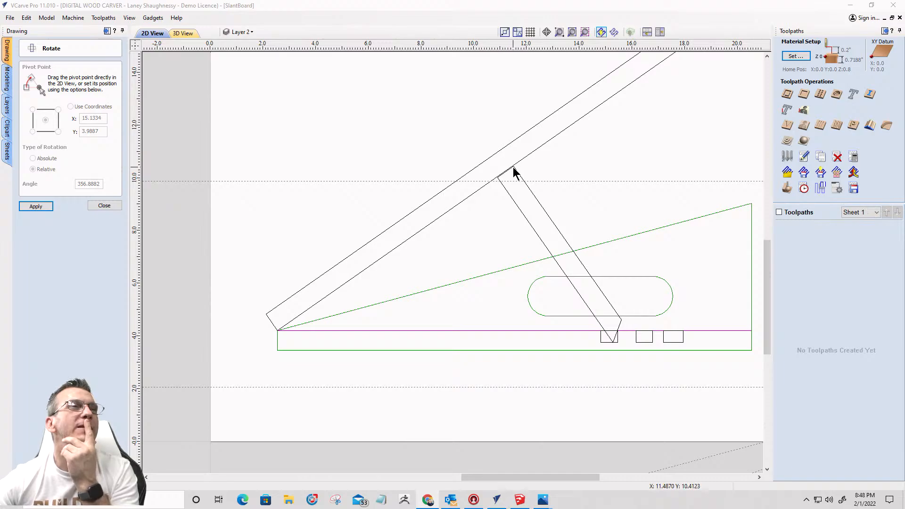
# Step: Examine how the support leg's upper end meets the underside of the tilted board, and leave the Rotate tool
pyautogui.scroll(2, 513, 167)
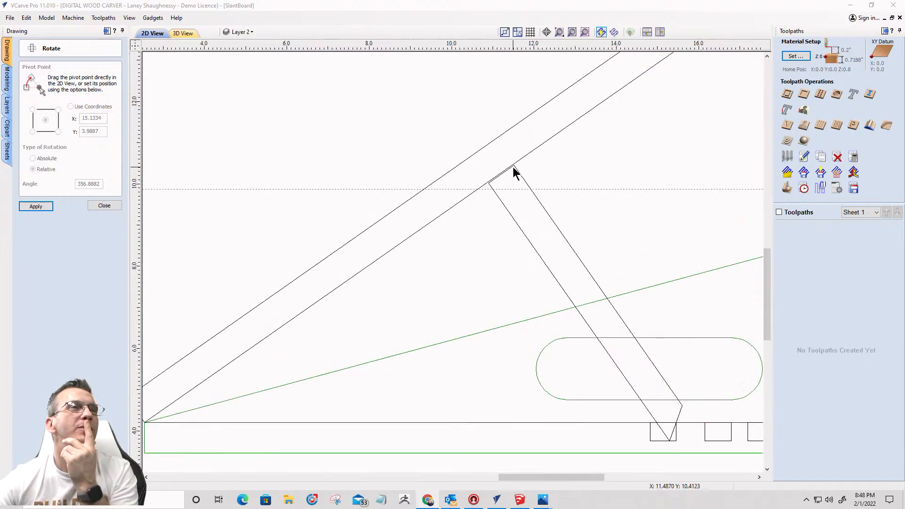
pyautogui.click(517, 170)
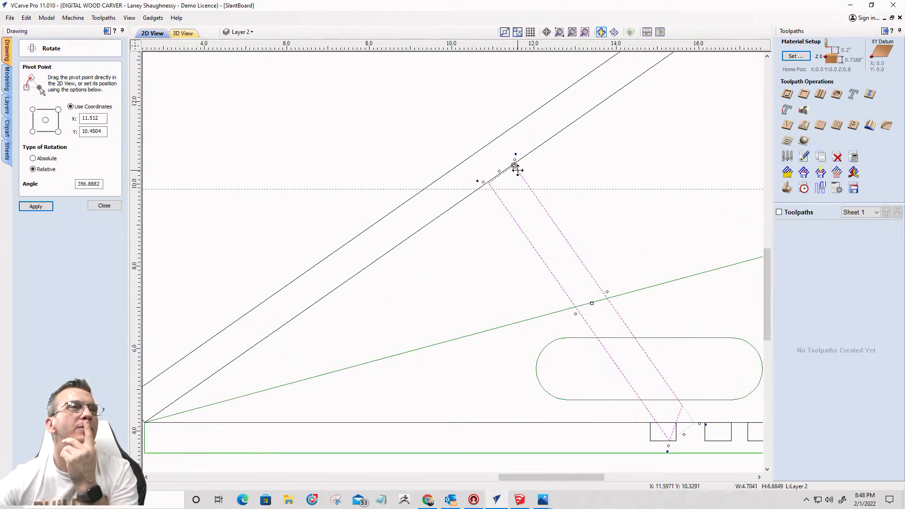
pyautogui.scroll(3, 504, 178)
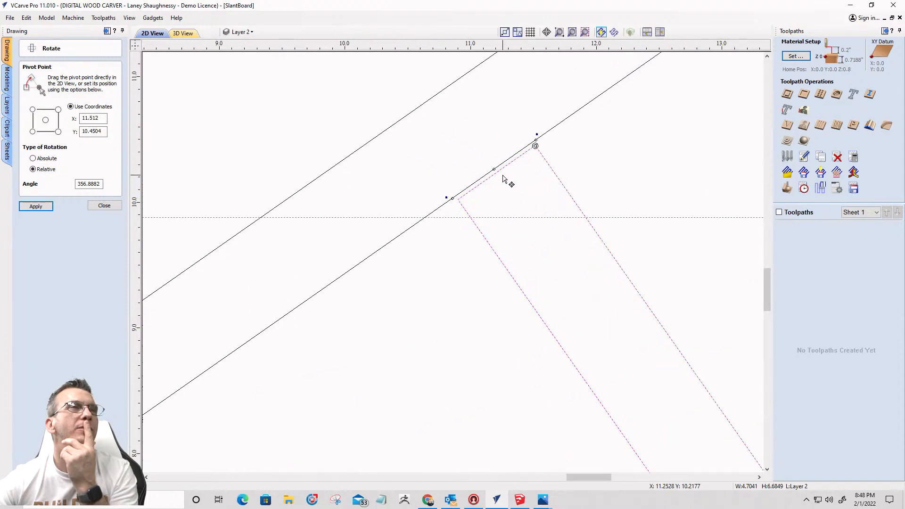
pyautogui.scroll(-8, 502, 178)
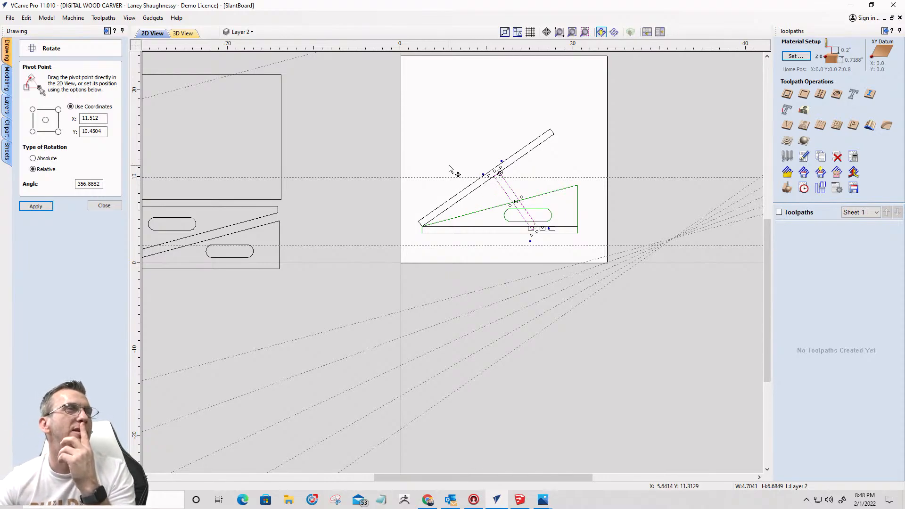
pyautogui.scroll(3, 468, 176)
pyautogui.scroll(-3, 468, 175)
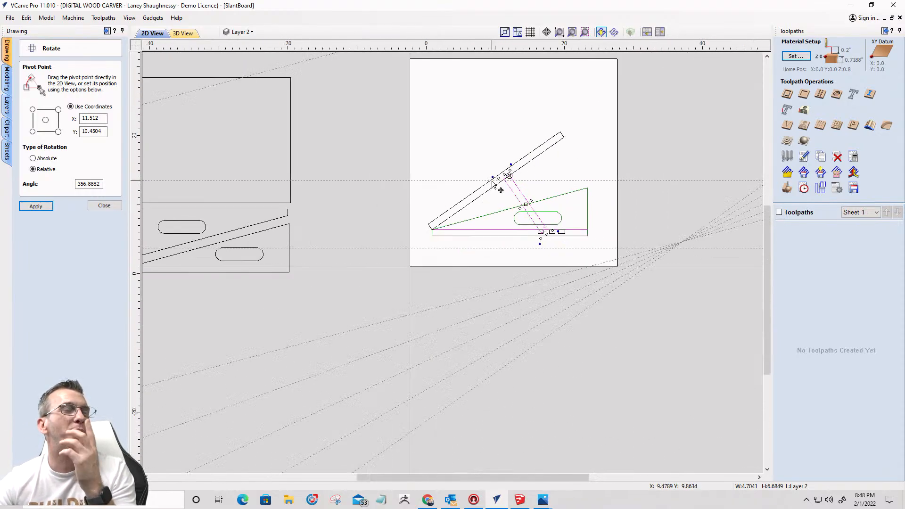
pyautogui.scroll(-2, 495, 186)
pyautogui.scroll(2, 486, 233)
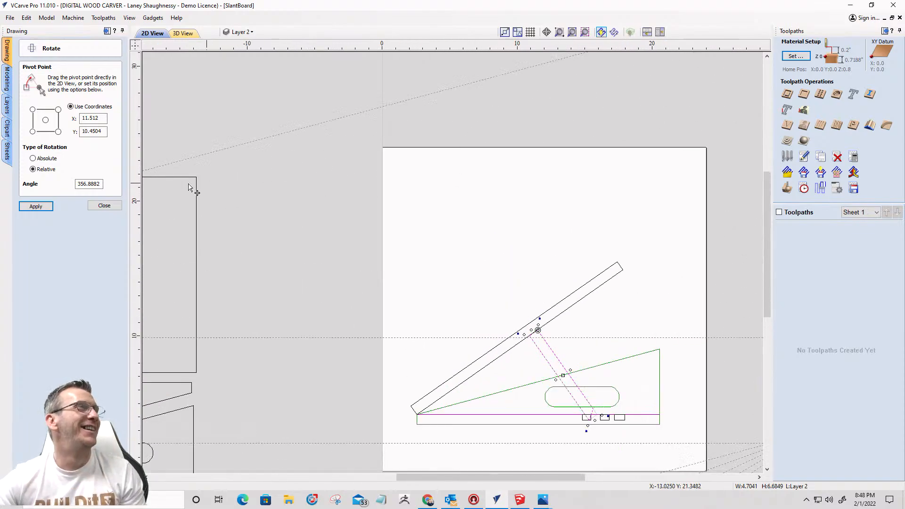
pyautogui.click(91, 206)
# Step: Draw a horizontal rectangle 15.25 inches wide and 0.75 inches high in the empty area above the slant board side view
pyautogui.click(52, 94)
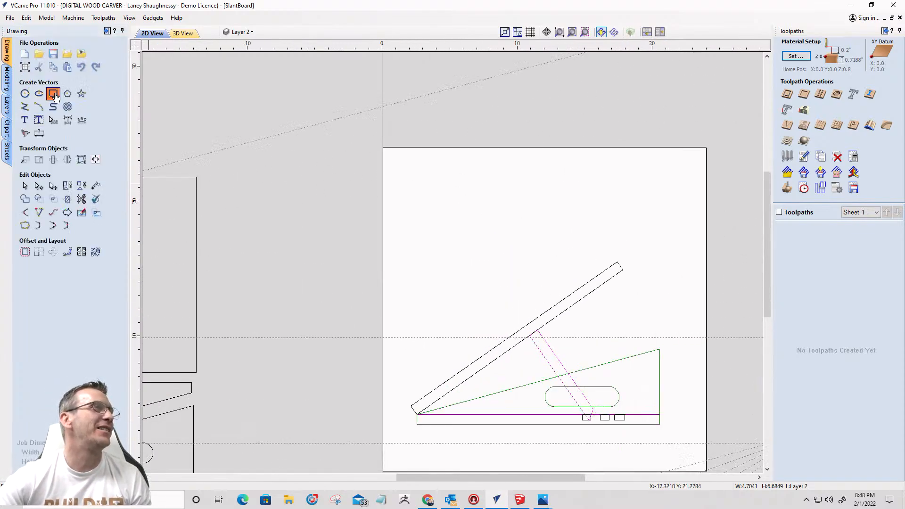
pyautogui.moveTo(443, 171); pyautogui.dragTo(669, 197)
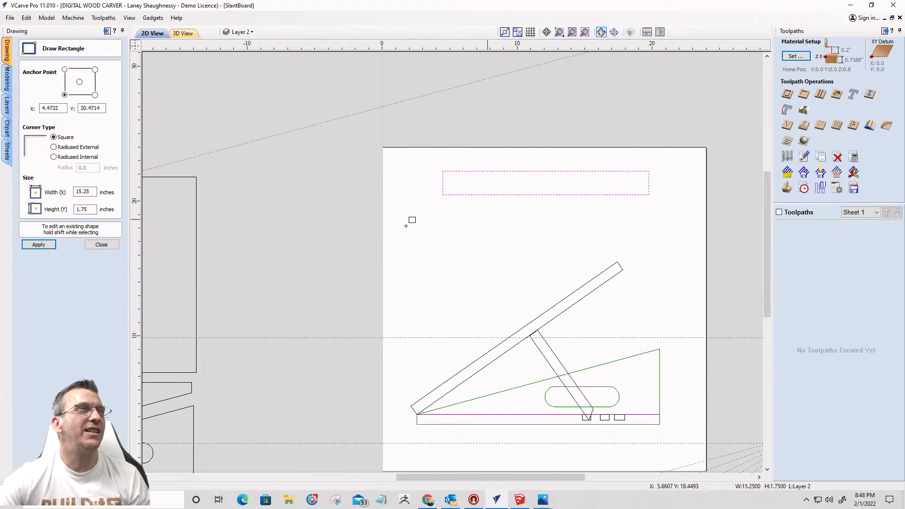
pyautogui.click(82, 209)
pyautogui.moveTo(82, 209); pyautogui.dragTo(74, 209)
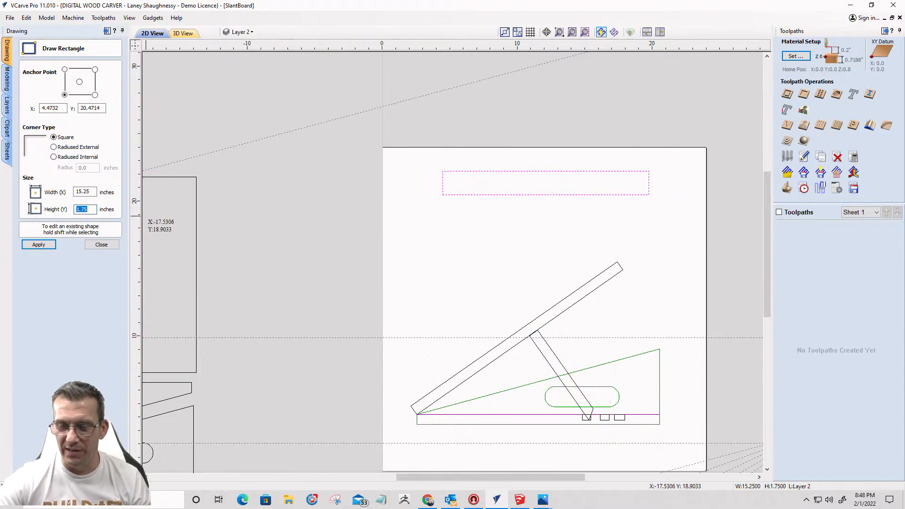
pyautogui.write('.75')
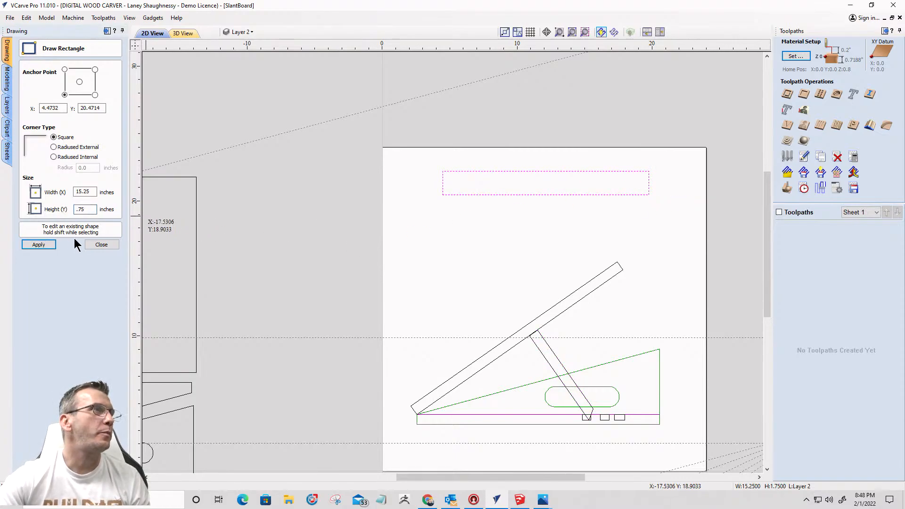
pyautogui.click(39, 244)
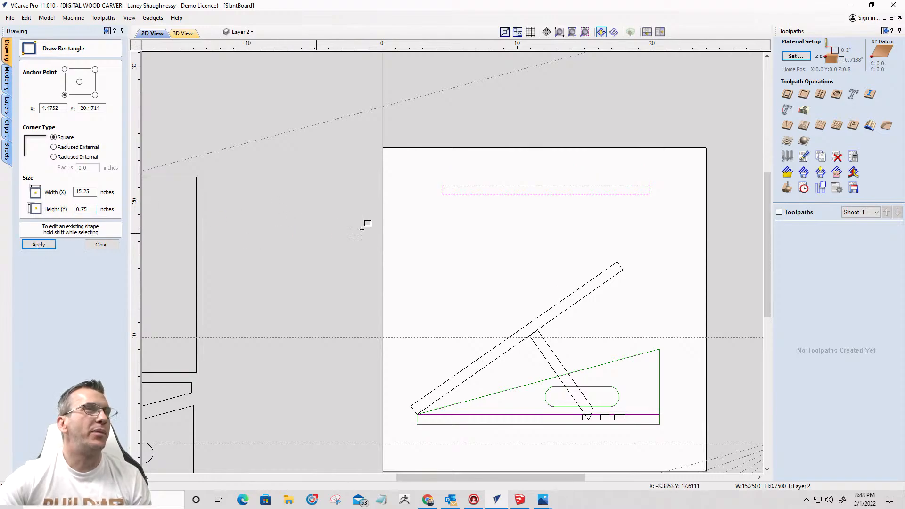
pyautogui.scroll(4, 418, 202)
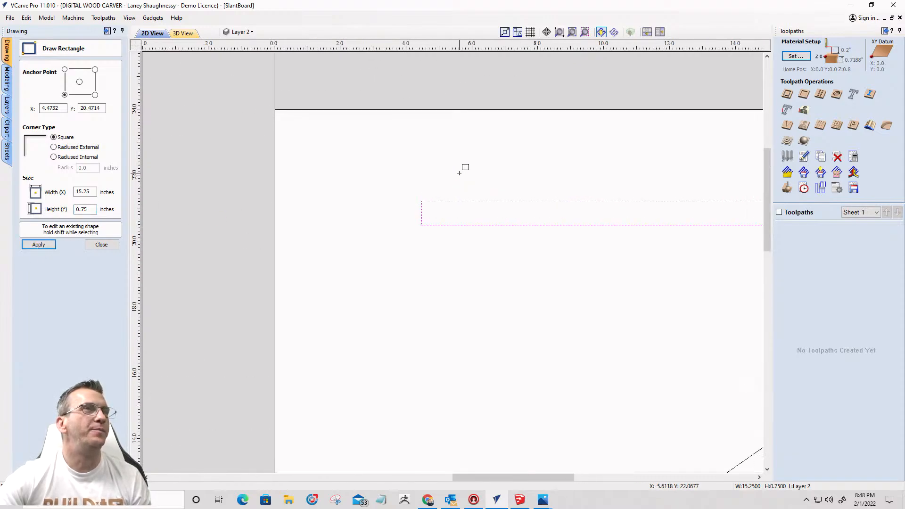
pyautogui.click(111, 245)
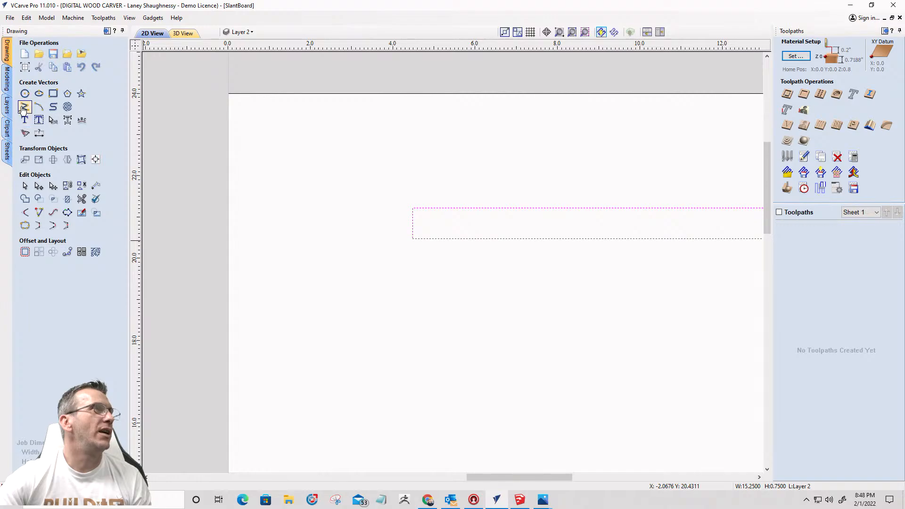
# Step: Try an 85-degree line from the new rectangle's lower-left corner up to its top edge, and delete it
pyautogui.click(25, 107)
pyautogui.click(413, 238)
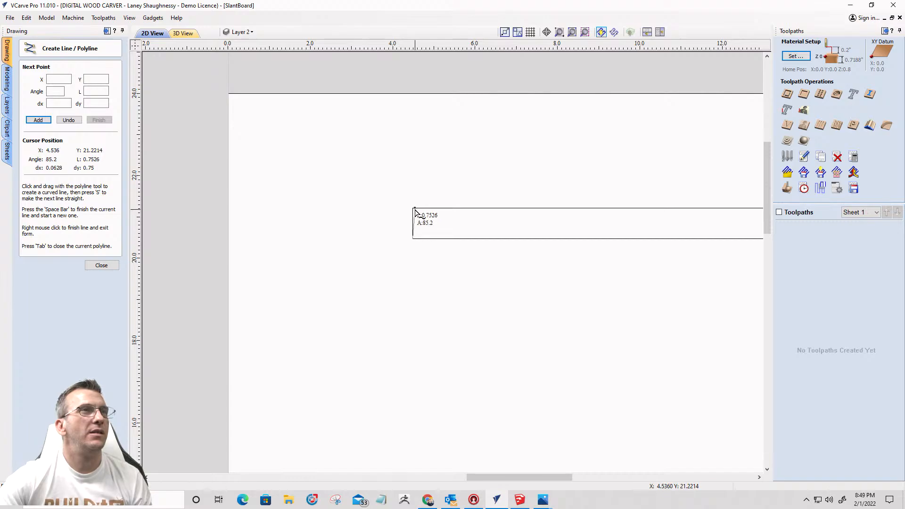
pyautogui.scroll(10, 415, 210)
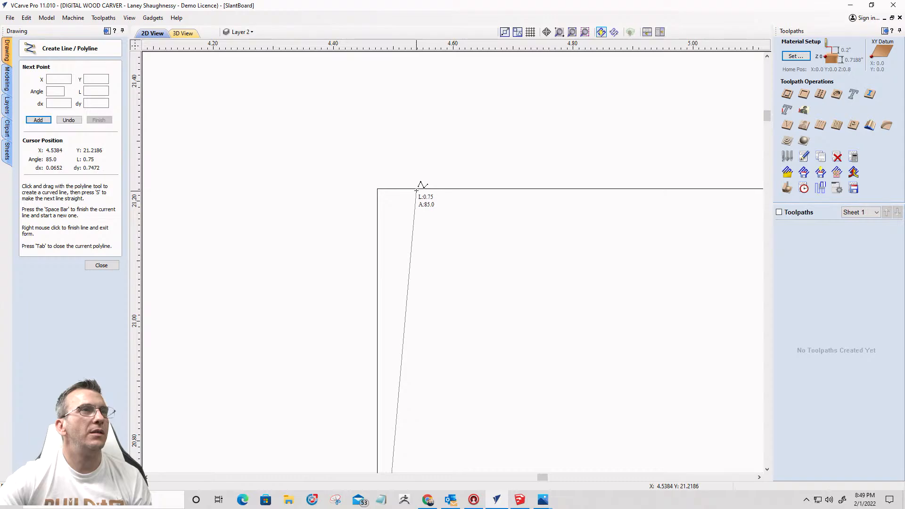
pyautogui.click(416, 190)
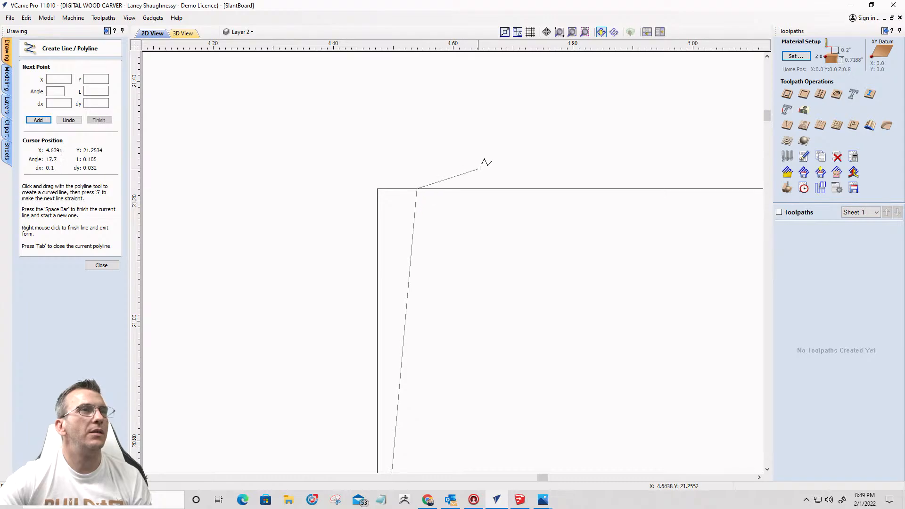
pyautogui.scroll(-3, 485, 161)
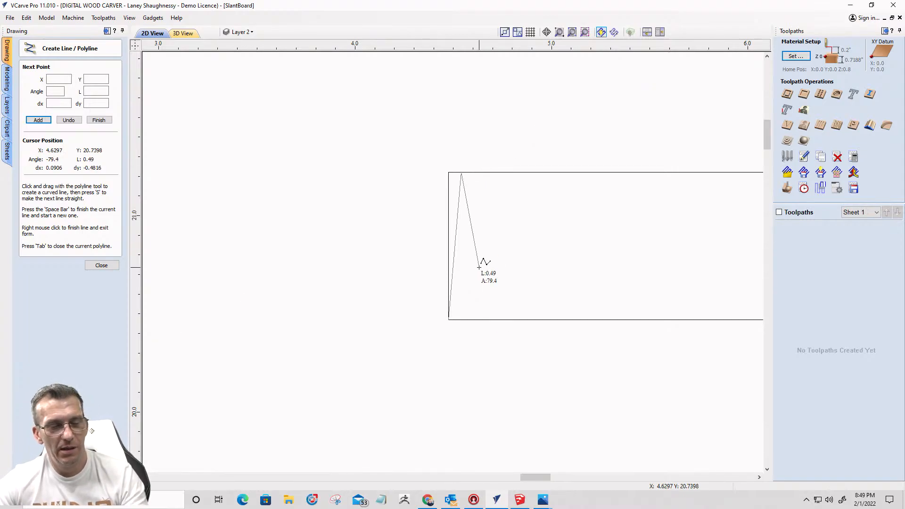
pyautogui.rightClick(542, 279)
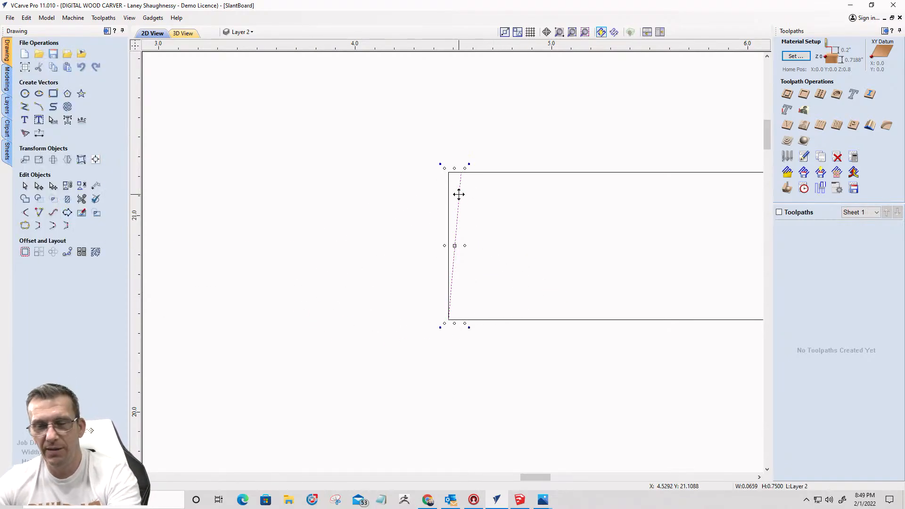
pyautogui.press('Delete')
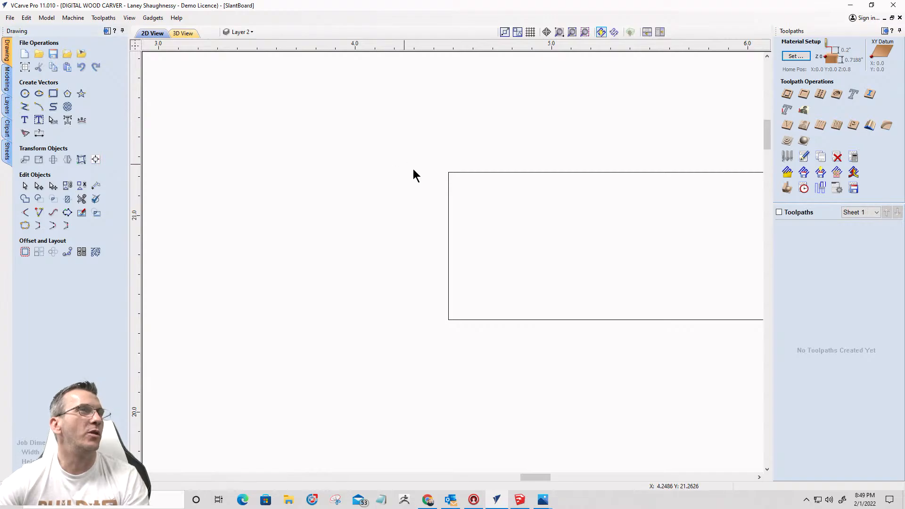
# Step: Draw a line at an 85-degree slope from the rectangle's upper-left corner down to its bottom edge
pyautogui.click(448, 173)
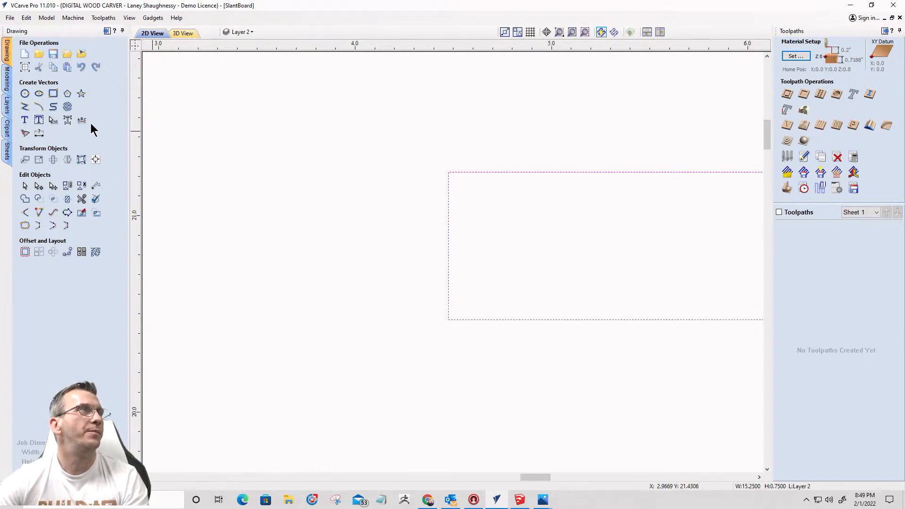
pyautogui.click(38, 108)
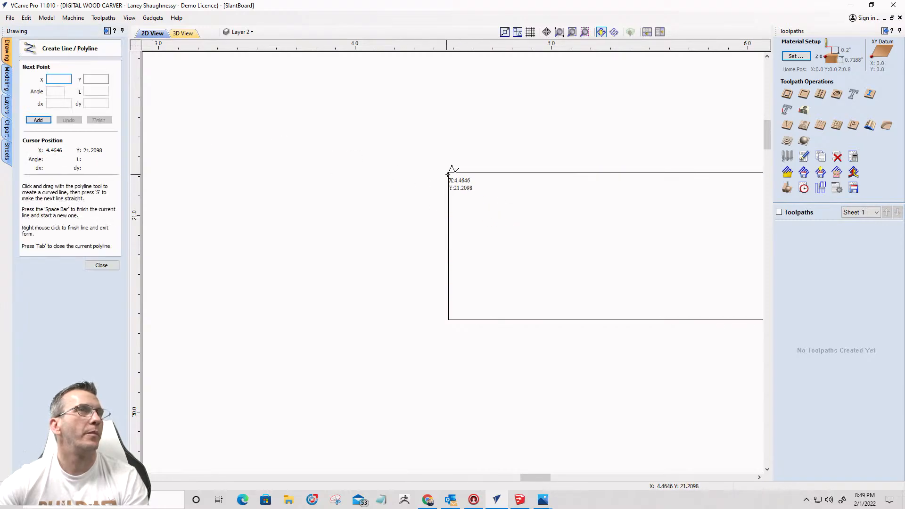
pyautogui.click(449, 172)
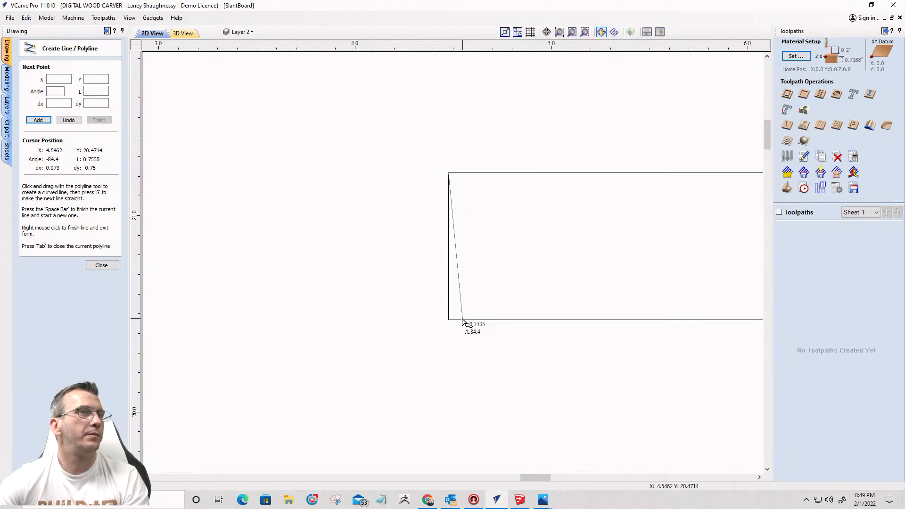
pyautogui.scroll(4, 462, 322)
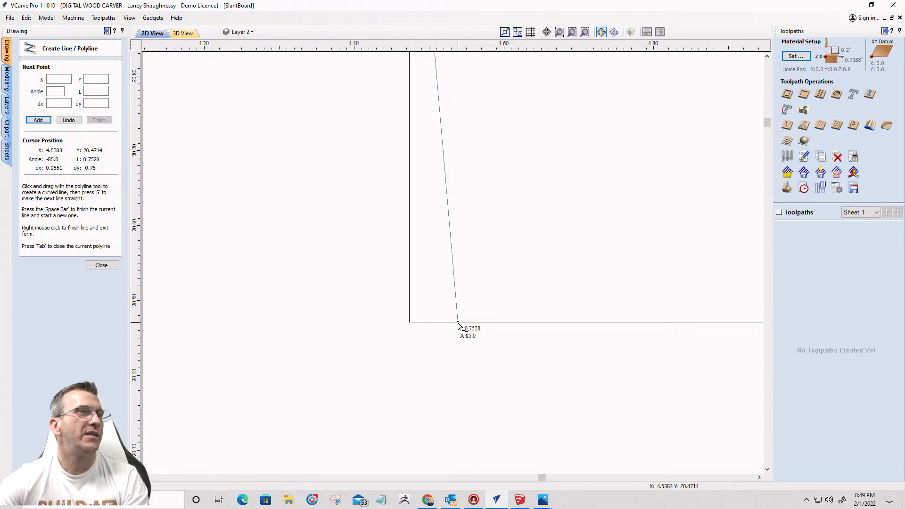
pyautogui.click(457, 324)
pyautogui.press('space')
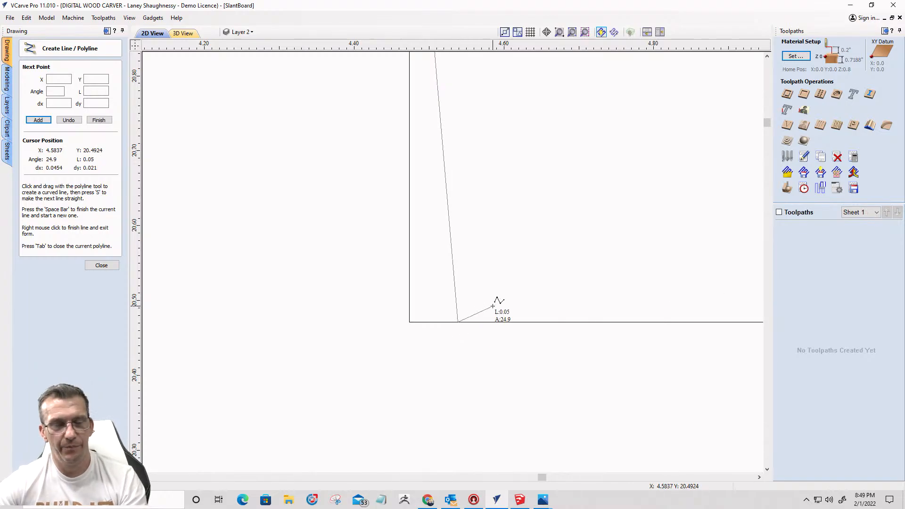
pyautogui.scroll(-3, 518, 317)
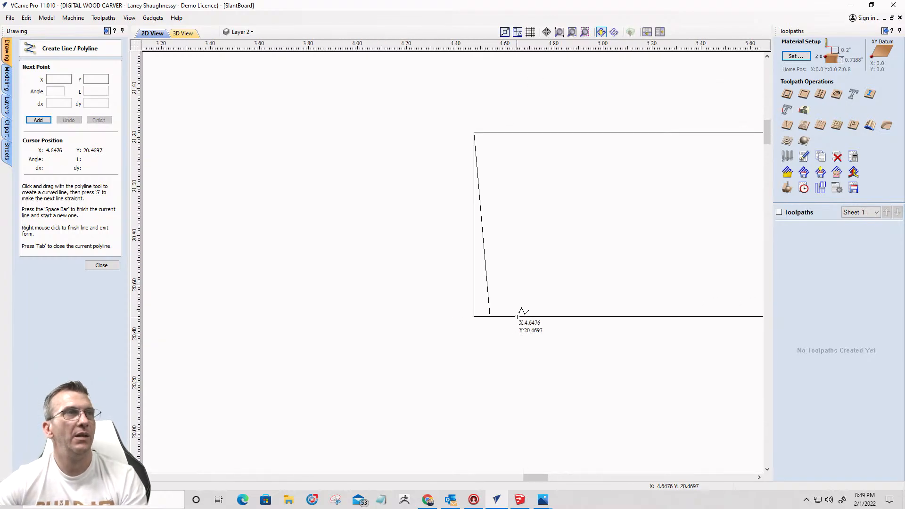
pyautogui.click(100, 267)
# Step: Trim the rectangle outside the slanted line so its left end becomes a bevel, rejoining the trimmed sections
pyautogui.click(81, 198)
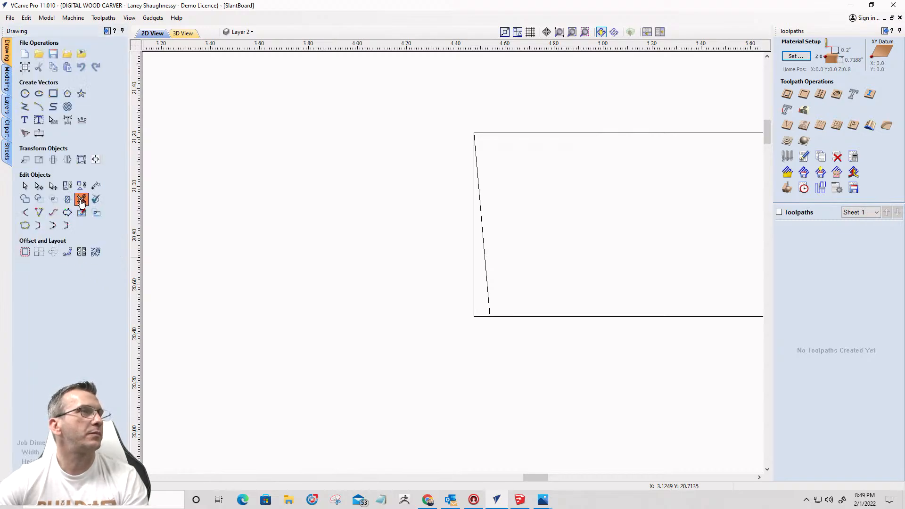
pyautogui.click(475, 274)
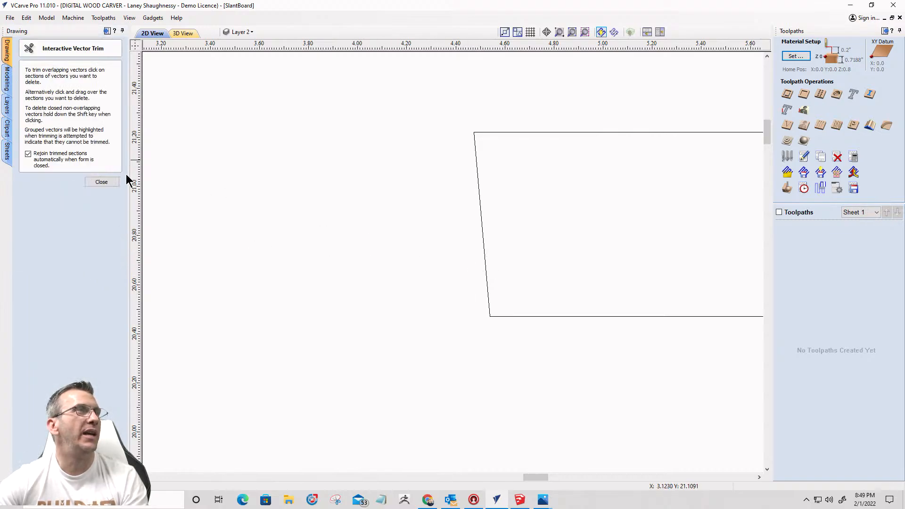
pyautogui.click(101, 183)
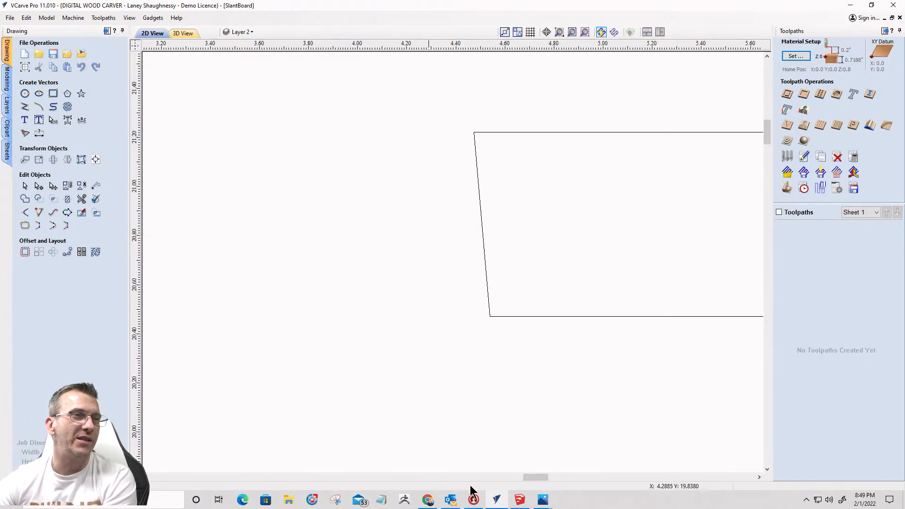
# Step: Open the full-coverage-1002 reference photo and examine the slatted base and its notches for the support leg
pyautogui.click(543, 500)
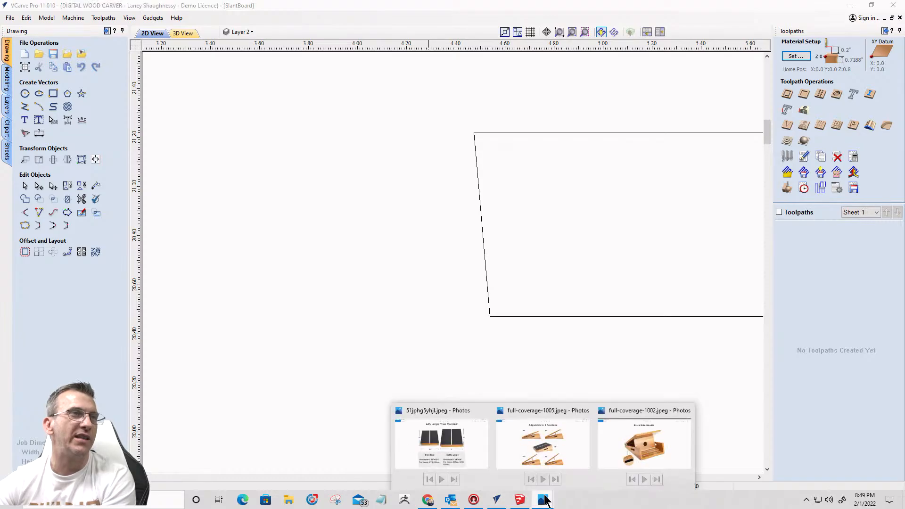
pyautogui.click(637, 456)
pyautogui.scroll(2, 511, 342)
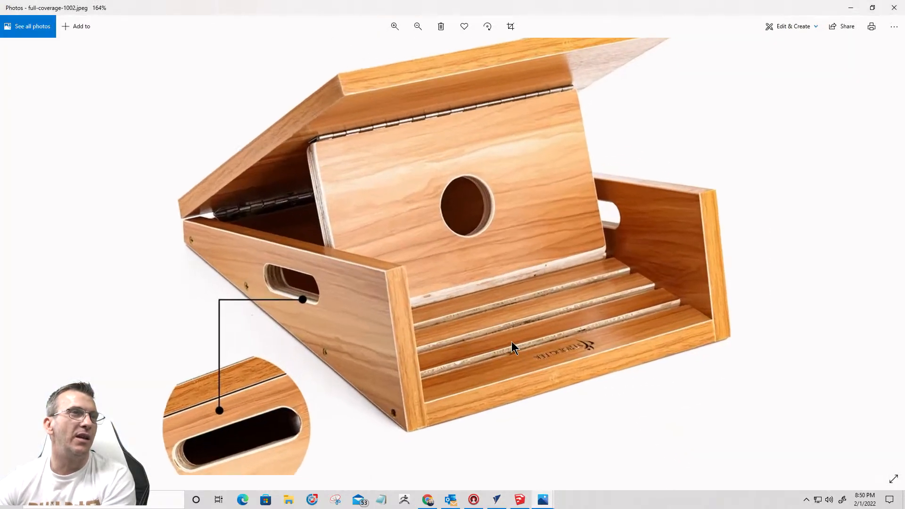
pyautogui.scroll(3, 511, 339)
pyautogui.moveTo(562, 334); pyautogui.dragTo(376, 334)
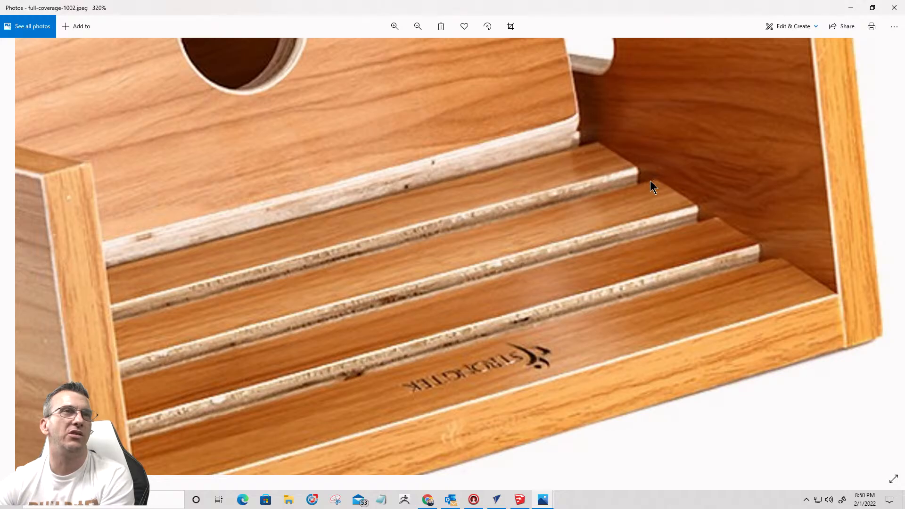
pyautogui.scroll(-3, 687, 220)
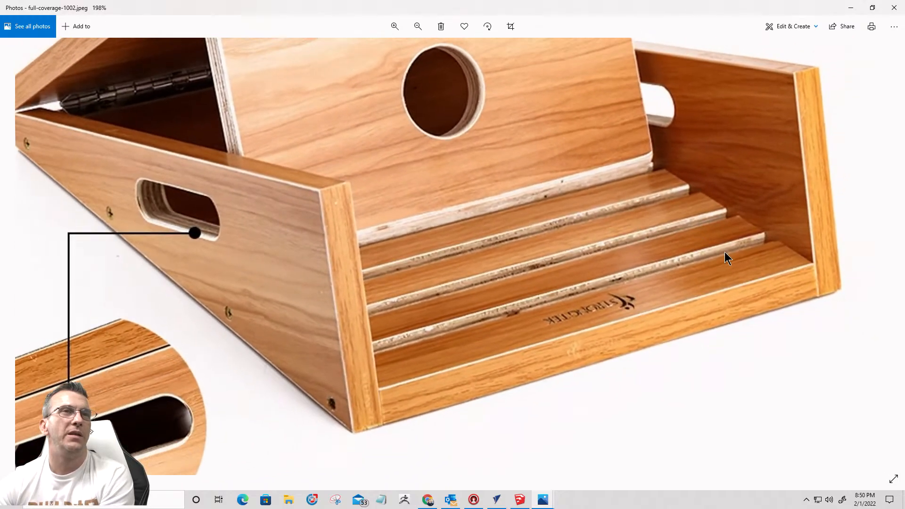
# Step: Examine the hinge between the support leg and tilting top in the full-coverage-1002 photo, and return to VCarve Pro
pyautogui.scroll(-4, 665, 269)
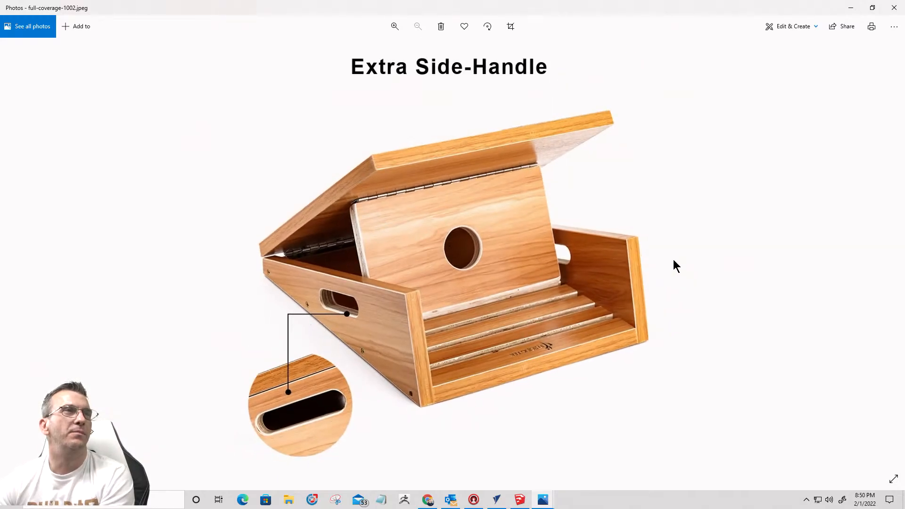
pyautogui.scroll(3, 517, 297)
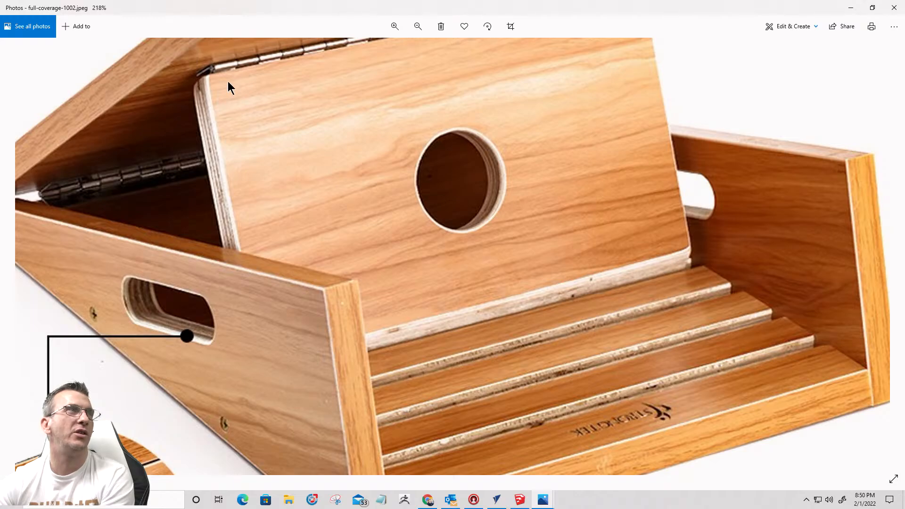
pyautogui.moveTo(274, 120); pyautogui.dragTo(413, 235)
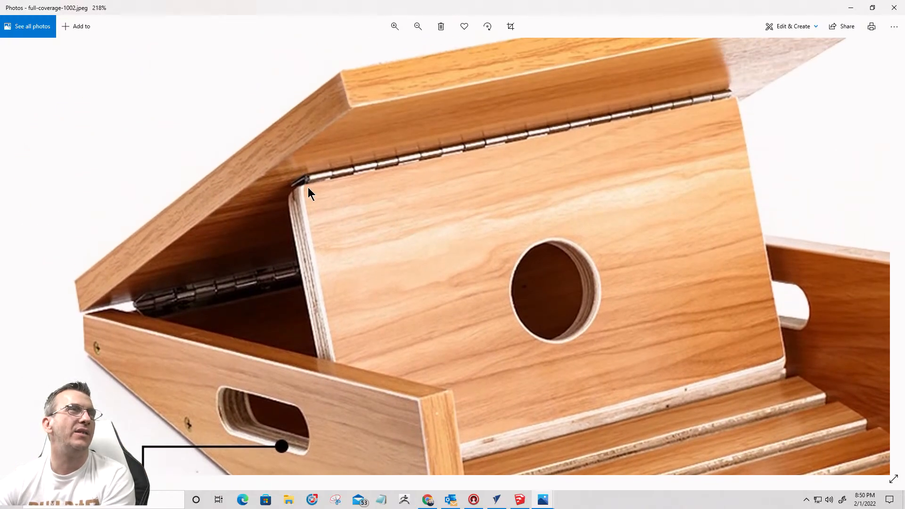
pyautogui.keyDown('ctrl'); pyautogui.scroll(-6, 276, 202); pyautogui.keyUp('ctrl')
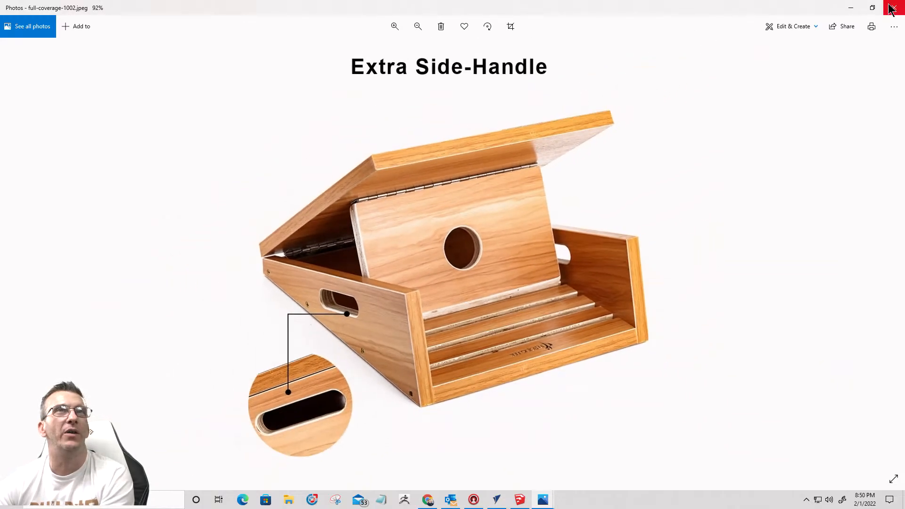
pyautogui.click(849, 10)
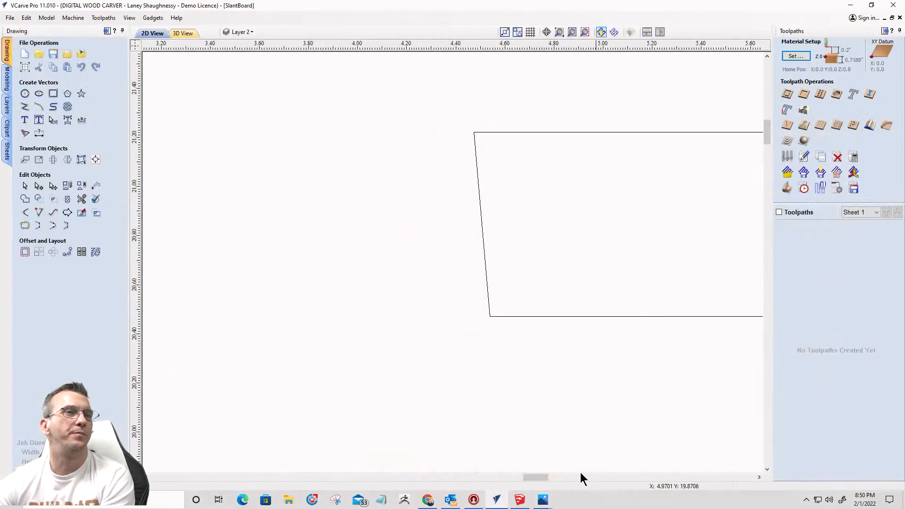
# Step: Open the full-coverage-1005 reference photo, examine the support leg's hinge in the 35° position, and return to the drawing
pyautogui.moveTo(543, 503)
pyautogui.click(549, 461)
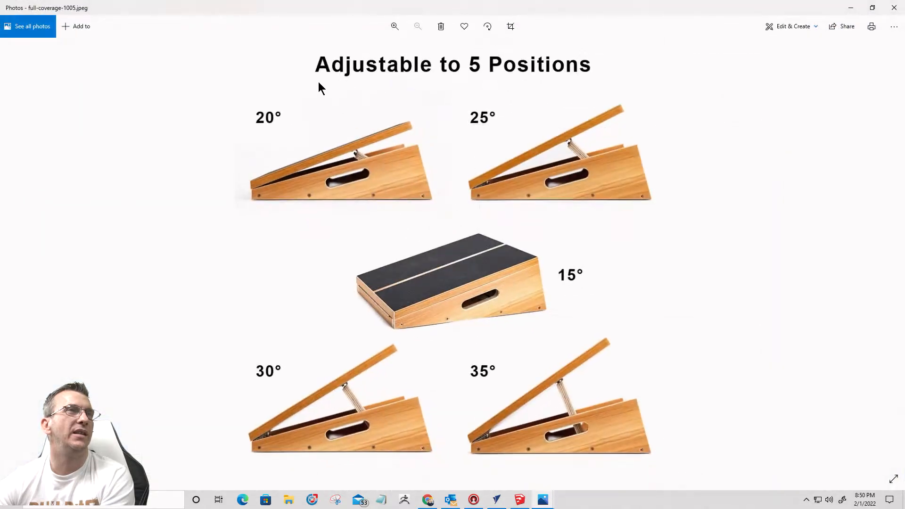
pyautogui.scroll(-3, 641, 298)
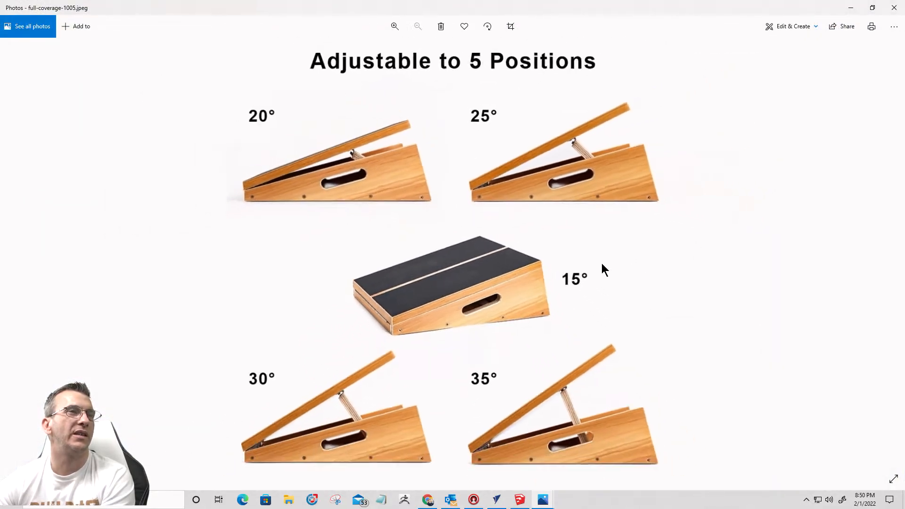
pyautogui.scroll(4, 579, 431)
pyautogui.scroll(6, 652, 427)
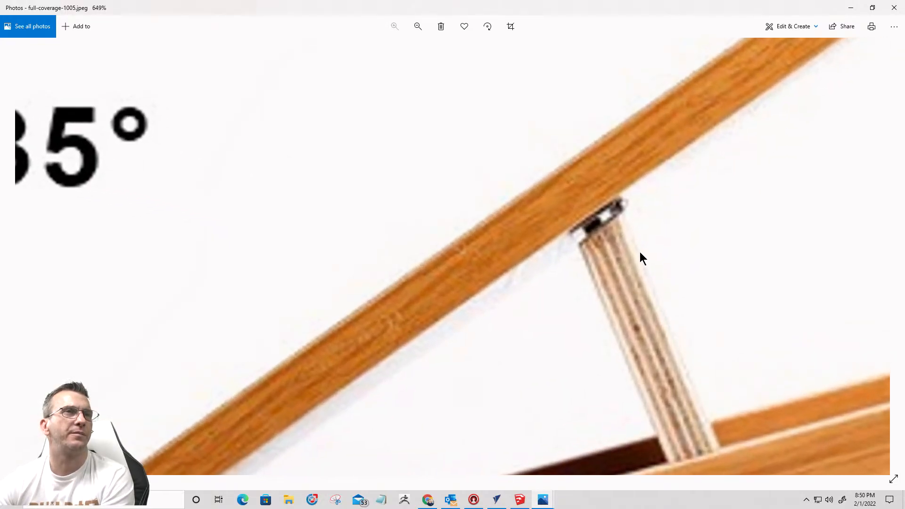
pyautogui.moveTo(613, 214); pyautogui.dragTo(580, 245)
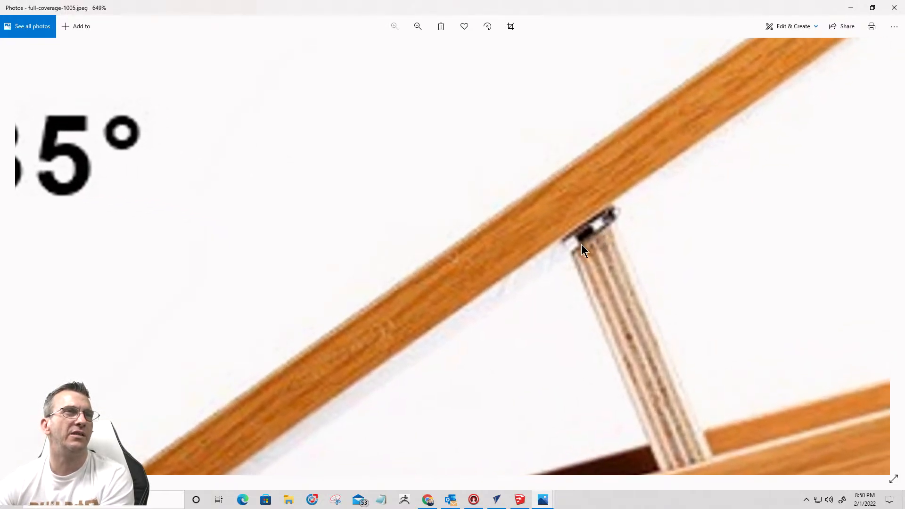
pyautogui.scroll(-8, 613, 226)
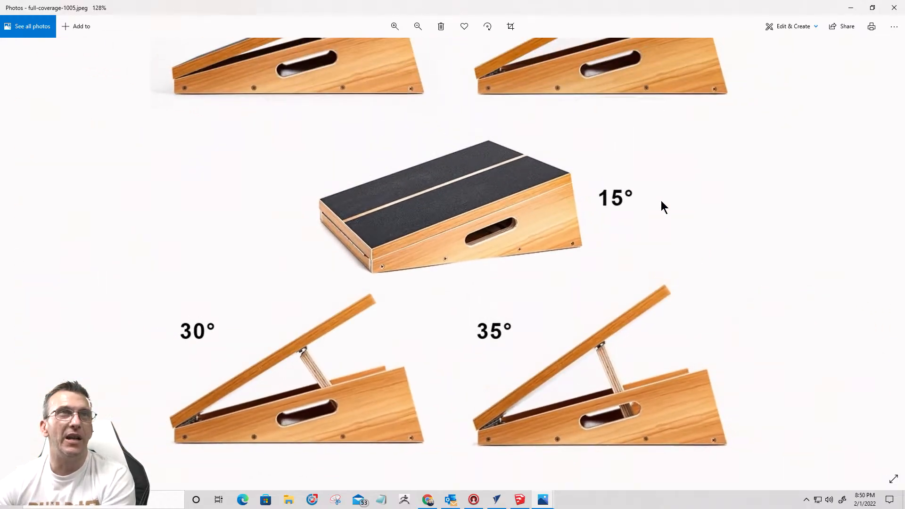
pyautogui.click(850, 8)
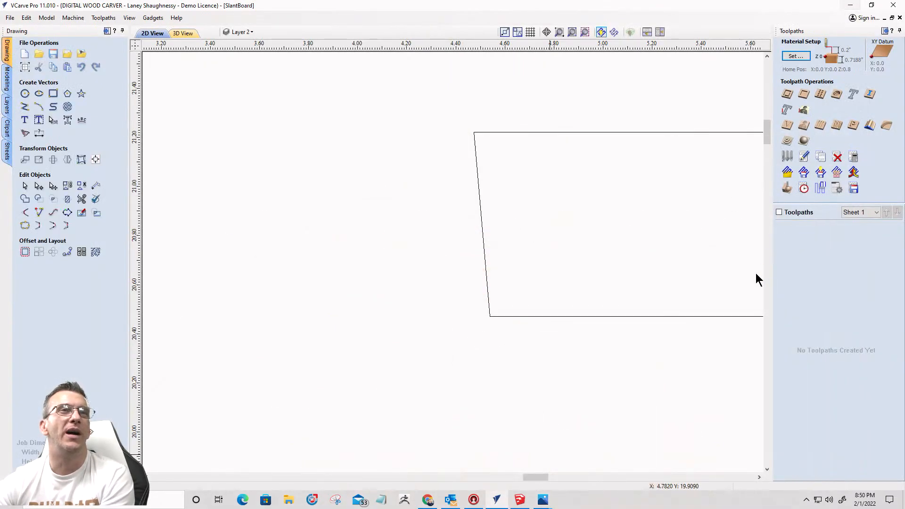
# Step: Move the bevelled rectangle so its upper-left corner snaps to the support leg's upper-right corner beneath the tilting top
pyautogui.scroll(-6, 488, 285)
pyautogui.scroll(2, 484, 283)
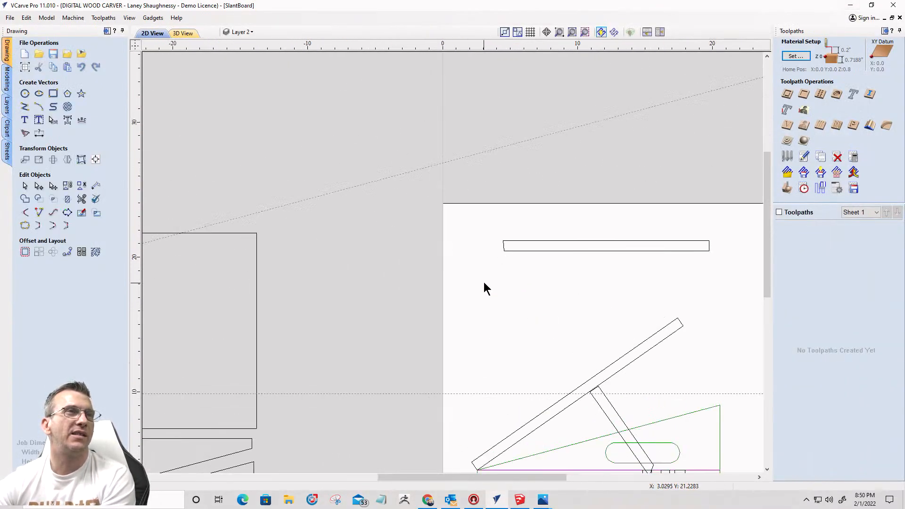
pyautogui.click(504, 242)
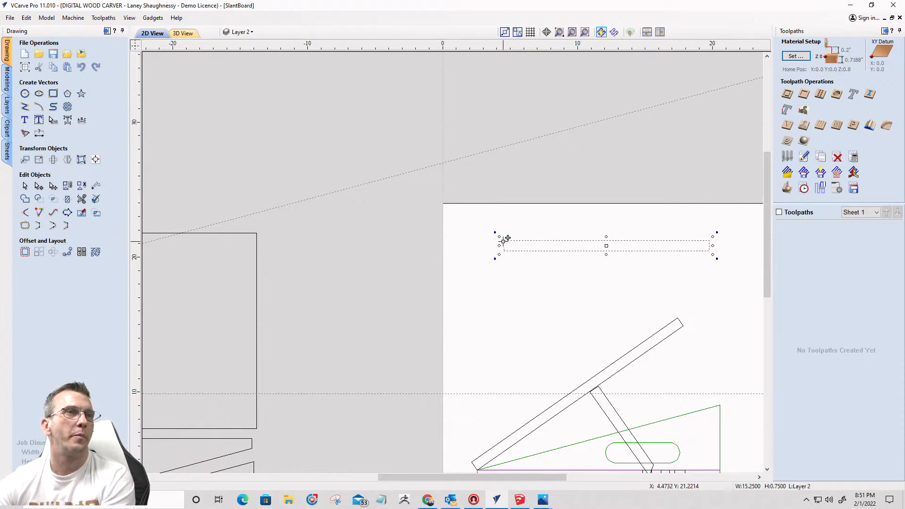
pyautogui.moveTo(503, 239); pyautogui.dragTo(598, 376)
pyautogui.scroll(4, 589, 375)
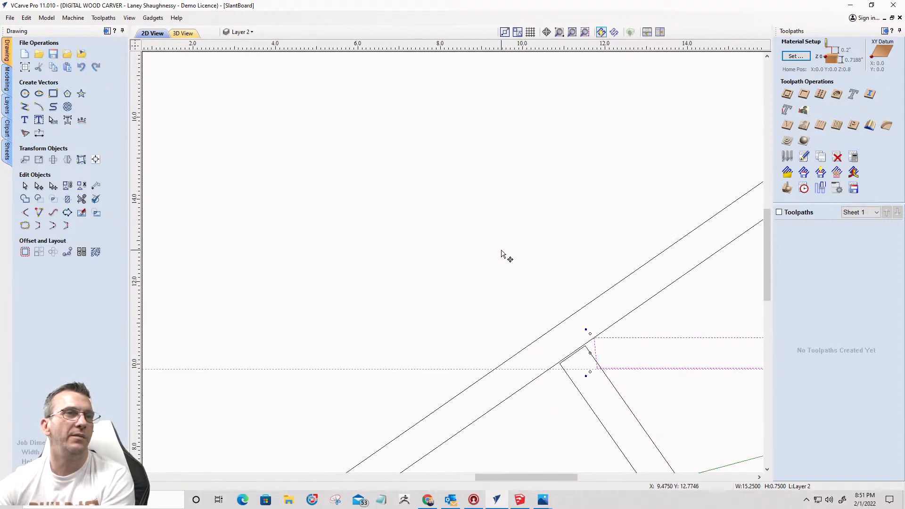
pyautogui.scroll(-3, 503, 255)
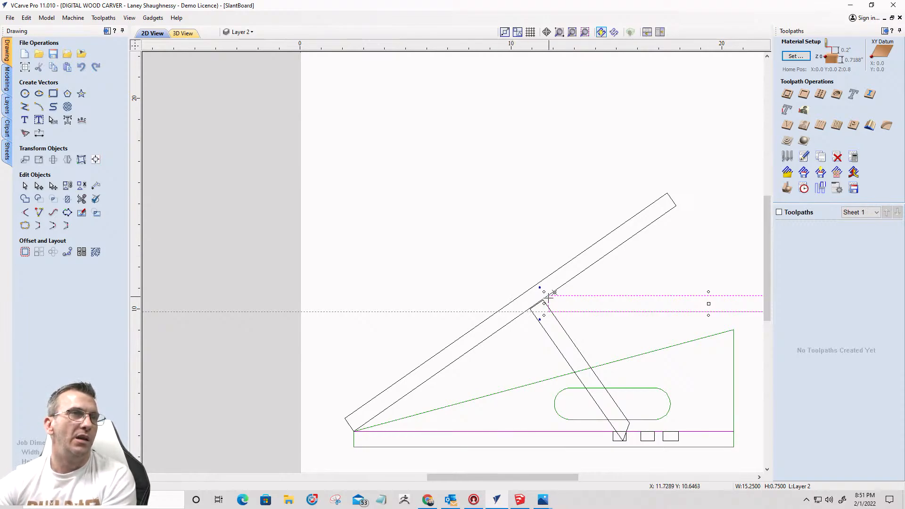
pyautogui.scroll(-2, 628, 283)
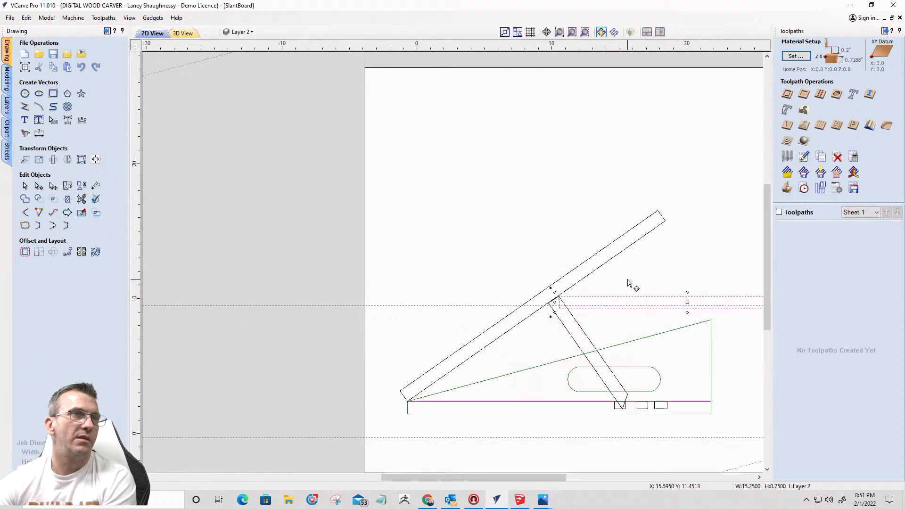
pyautogui.scroll(5, 589, 297)
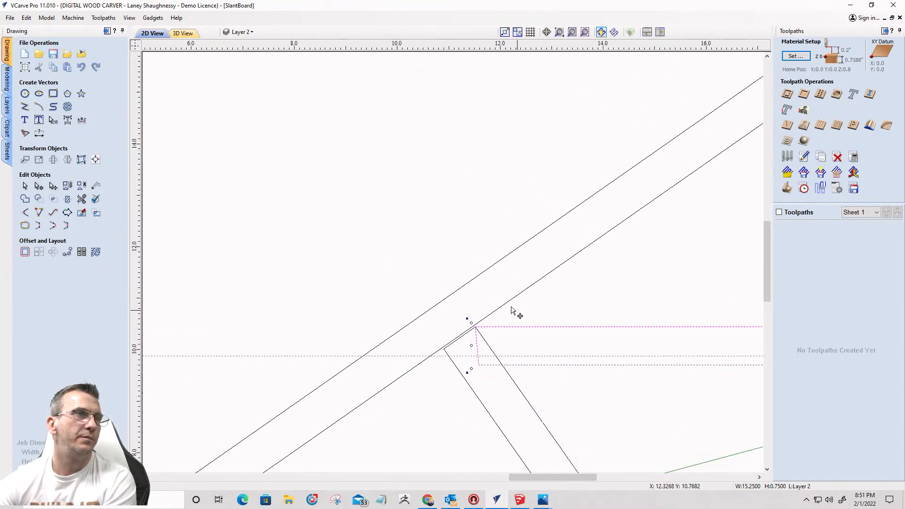
pyautogui.scroll(-5, 504, 307)
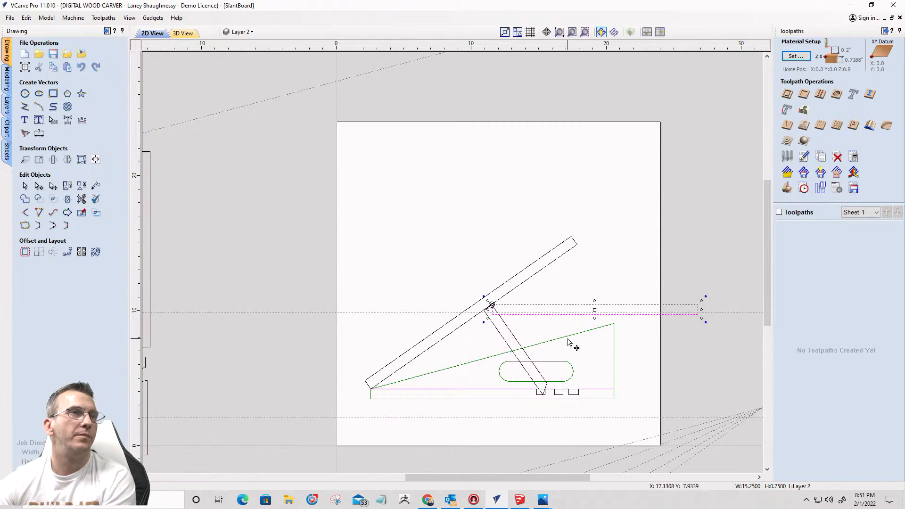
# Step: Rotate the bevelled rectangle clockwise about its snapped corner until its bevelled end lies along the support leg's top end
pyautogui.moveTo(705, 298); pyautogui.dragTo(575, 439)
pyautogui.scroll(4, 460, 310)
pyautogui.scroll(5, 459, 310)
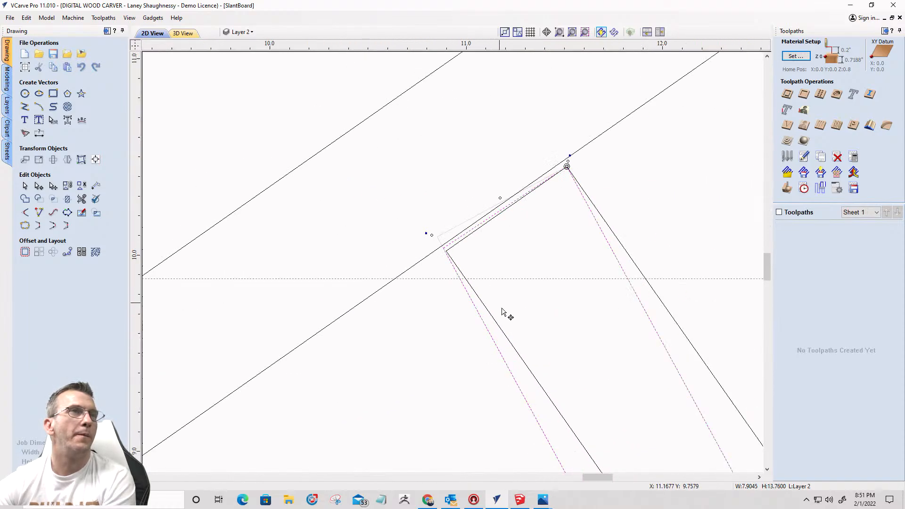
pyautogui.scroll(-3, 394, 295)
pyautogui.scroll(-3, 404, 380)
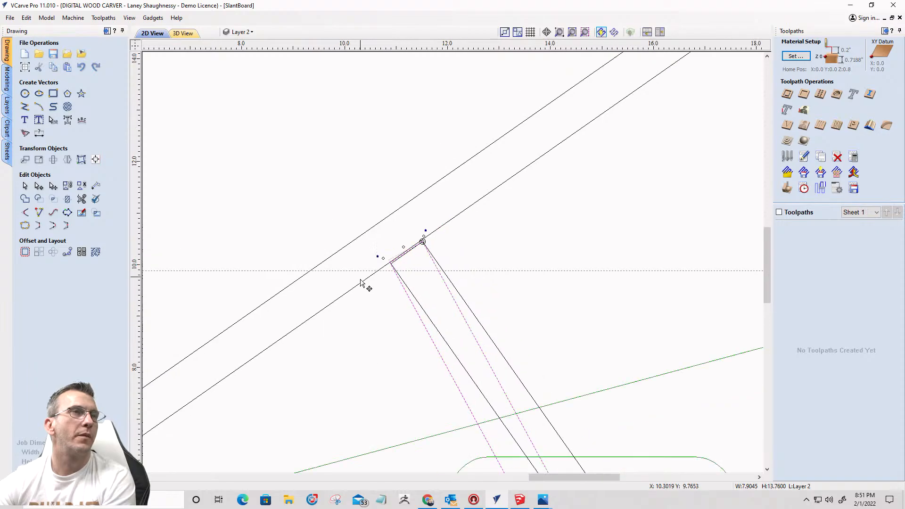
pyautogui.scroll(-6, 561, 441)
pyautogui.scroll(2, 550, 472)
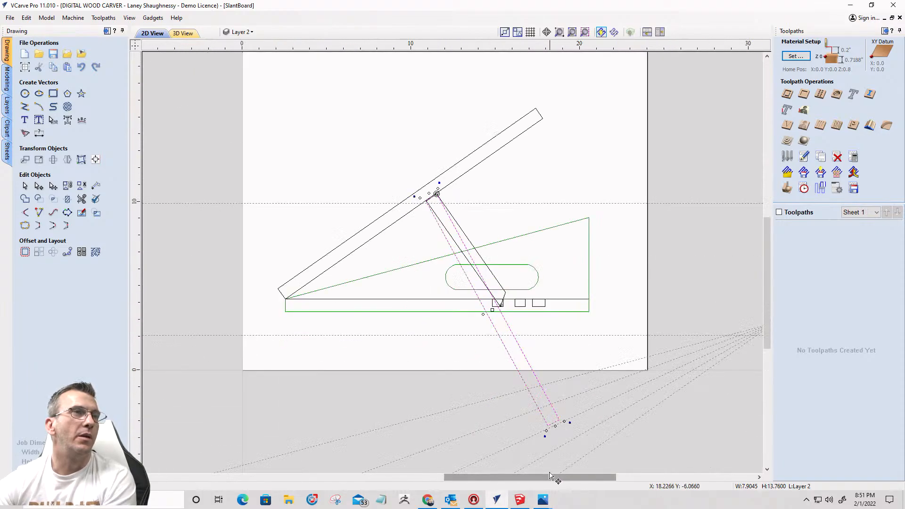
pyautogui.scroll(1, 520, 429)
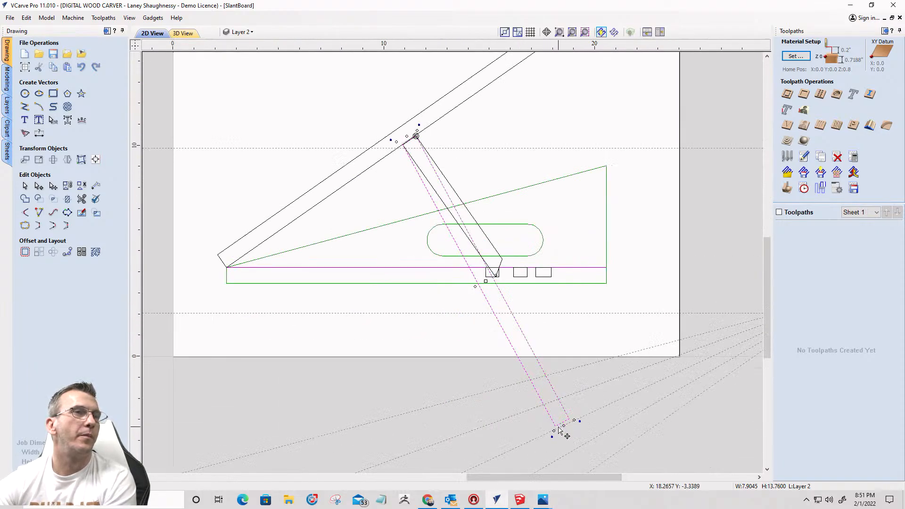
# Step: Shorten the rotated bevelled piece from its lower end so it reaches the first notch in the base
pyautogui.moveTo(563, 427); pyautogui.dragTo(493, 299)
pyautogui.scroll(1, 473, 281)
pyautogui.scroll(2, 386, 96)
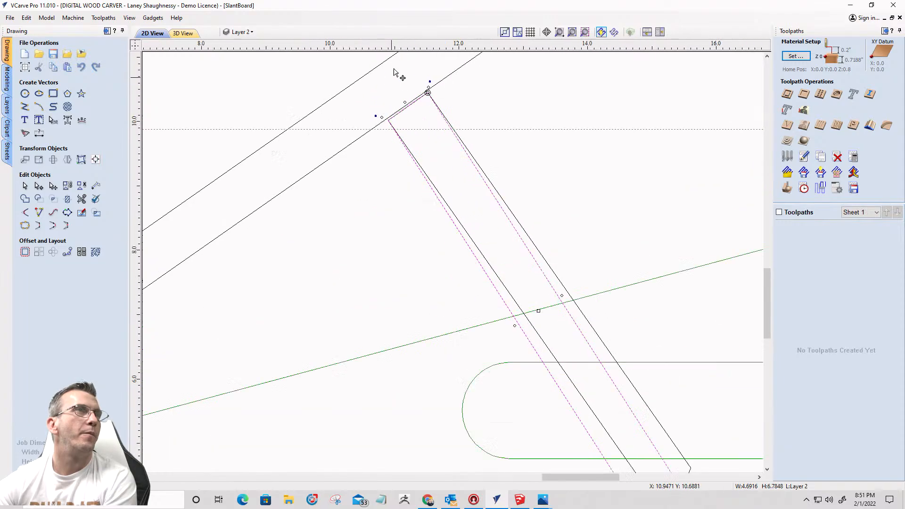
pyautogui.scroll(3, 396, 71)
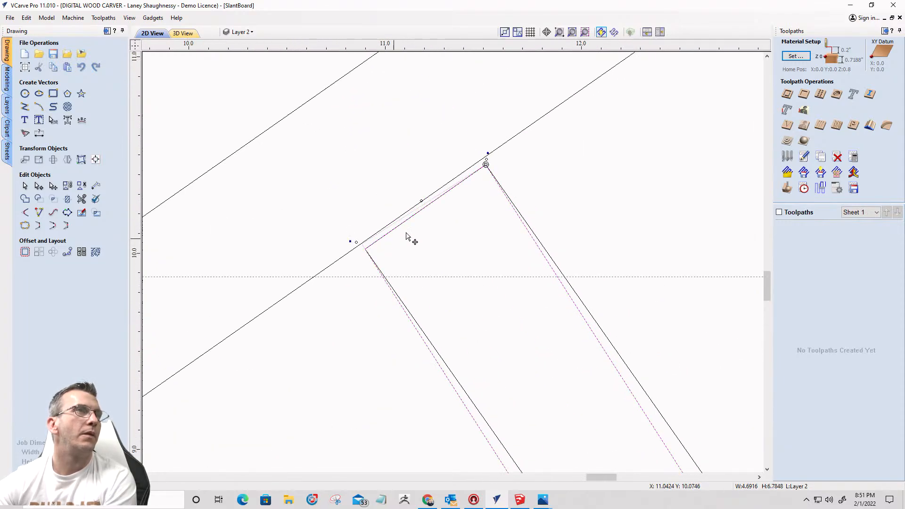
pyautogui.scroll(-4, 429, 212)
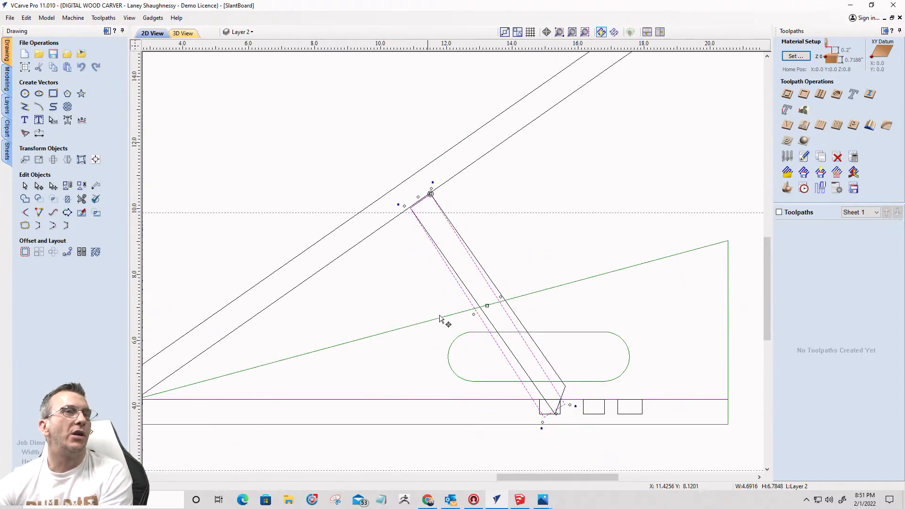
pyautogui.scroll(1, 569, 421)
pyautogui.scroll(2, 561, 400)
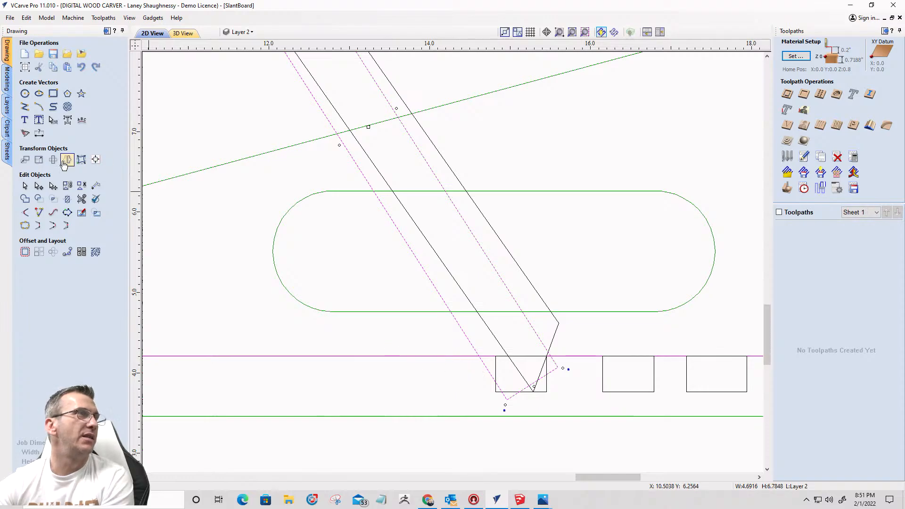
# Step: Node-edit the new leg, shifting its right long edge up along its length so the foot slants like the original leg's
pyautogui.click(38, 187)
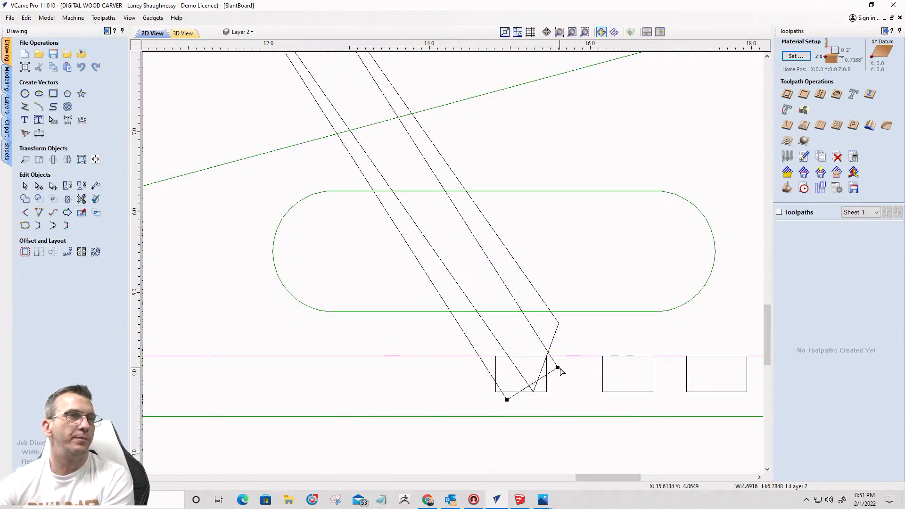
pyautogui.moveTo(557, 367); pyautogui.dragTo(532, 326)
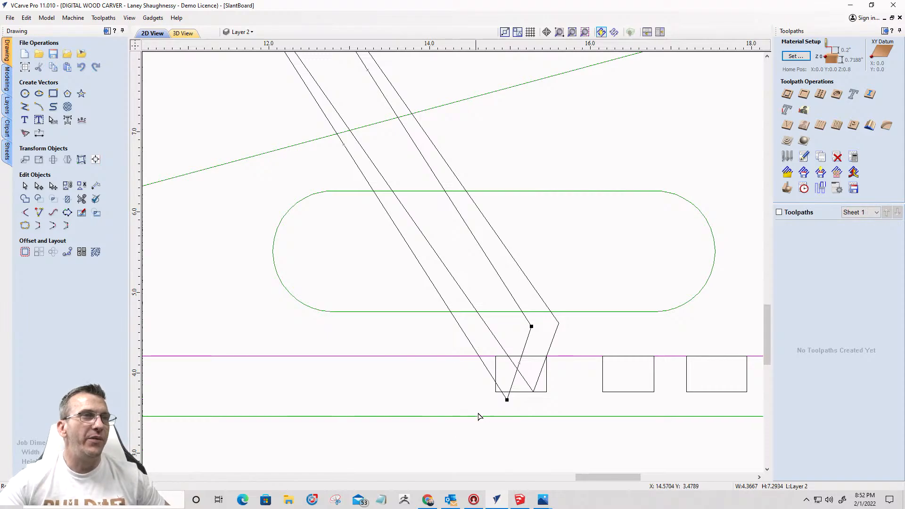
pyautogui.scroll(5, 501, 385)
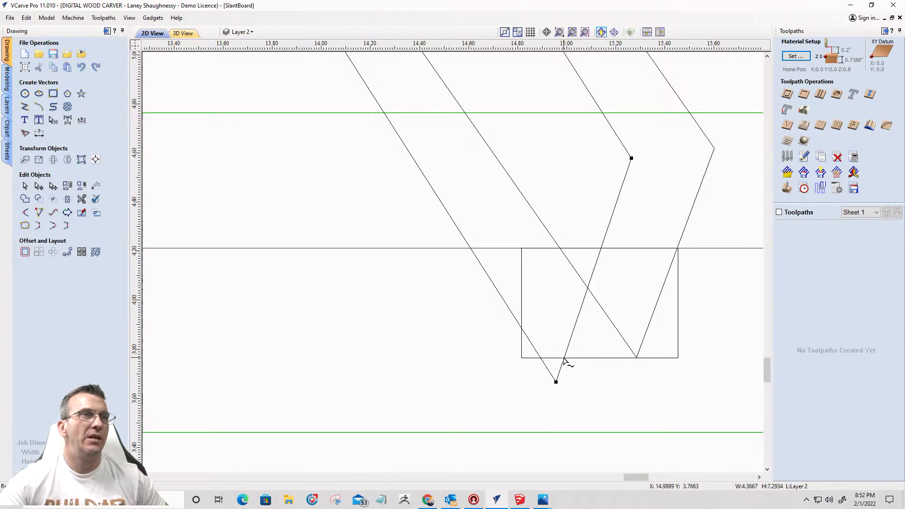
pyautogui.scroll(-8, 565, 361)
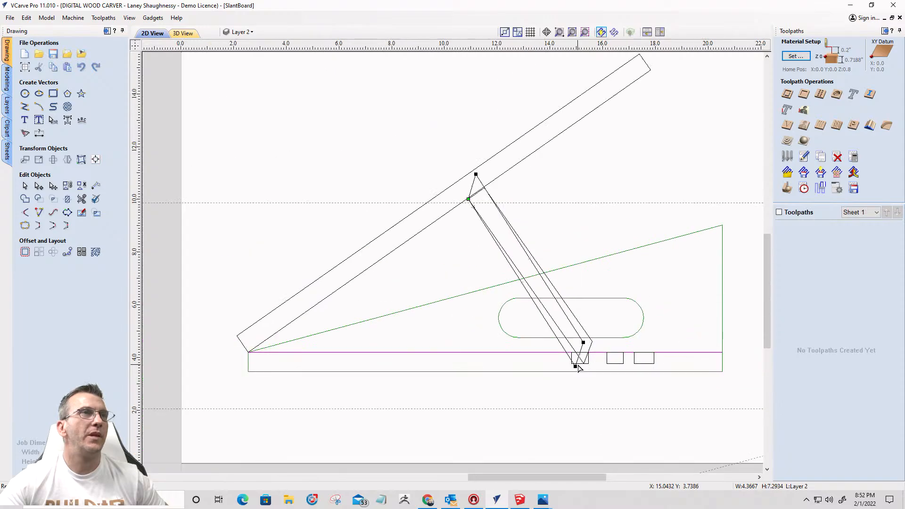
pyautogui.scroll(2, 595, 369)
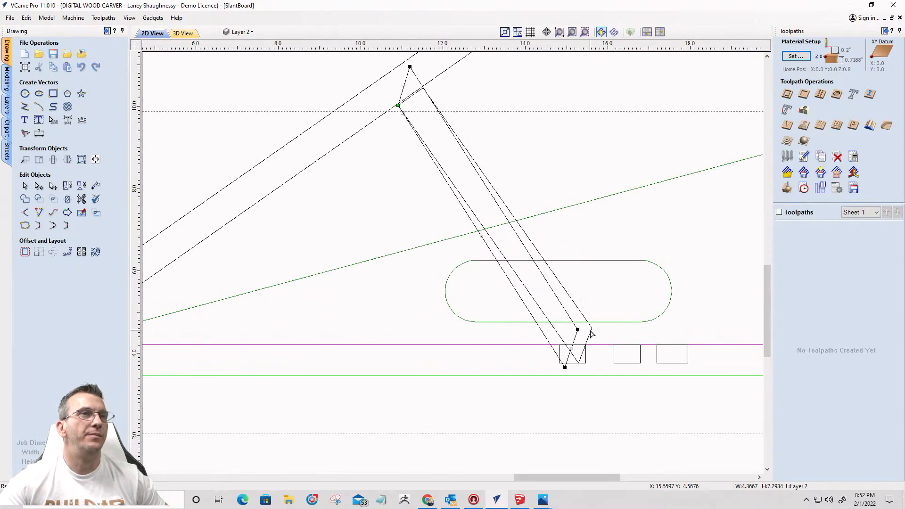
# Step: Try removing the original support leg so only the new one remains, and undo the removal
pyautogui.click(716, 426)
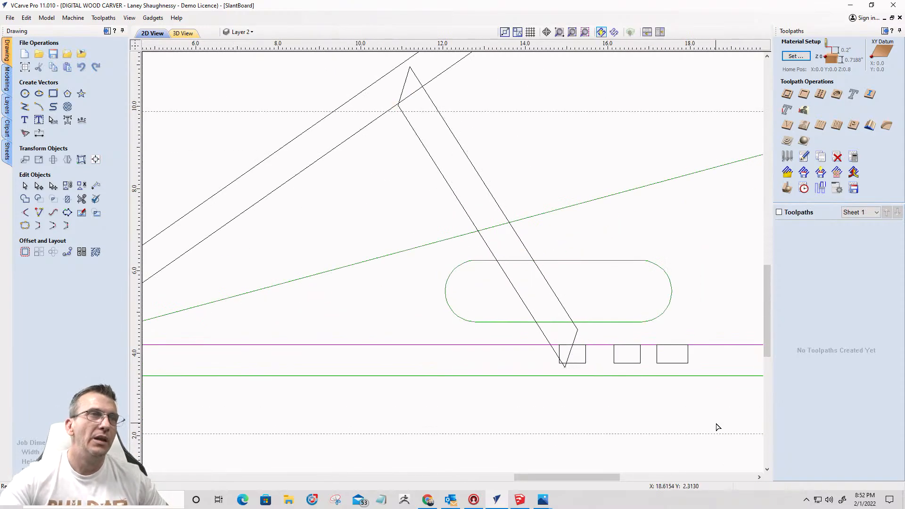
pyautogui.scroll(-1, 447, 307)
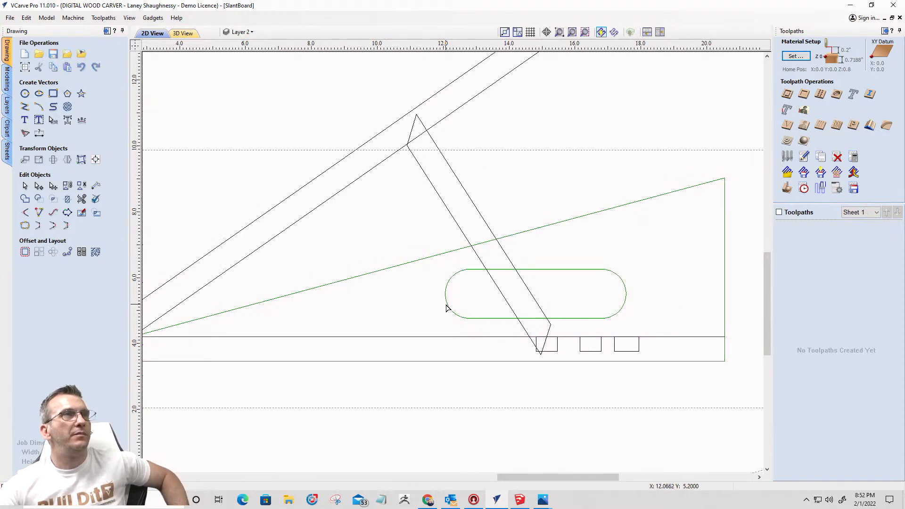
pyautogui.click(415, 128)
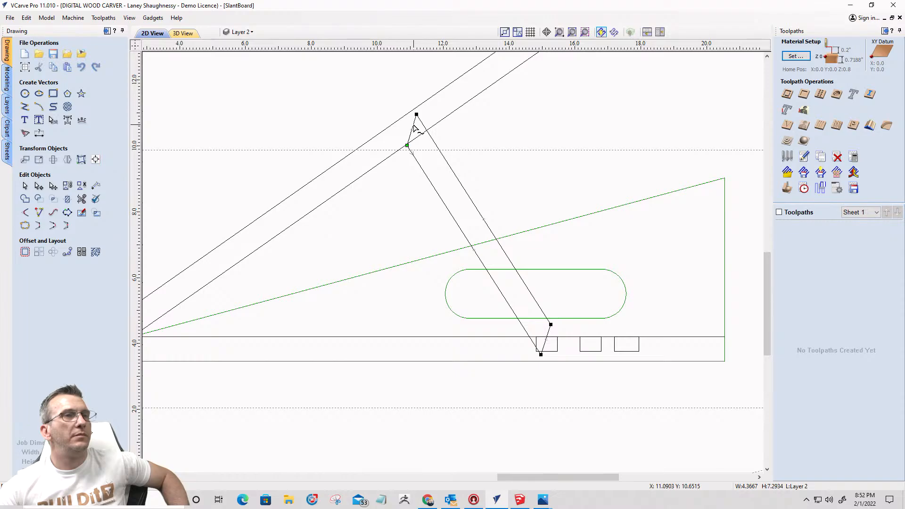
pyautogui.hotkey('ctrl', 'z')
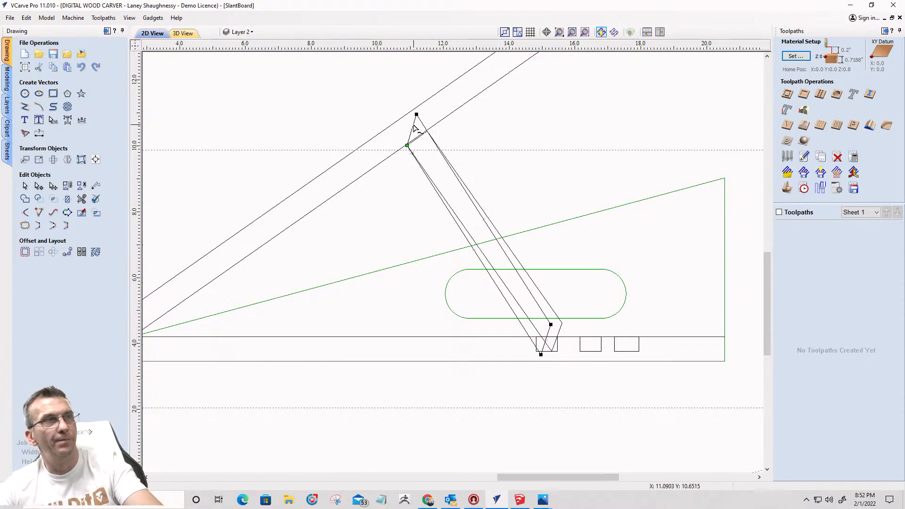
# Step: Undo the leg's last node edit and draw a line about 1.1 inches long at about 77° from its lowest corner to its opposite long edge
pyautogui.hotkey('ctrl', 'z')
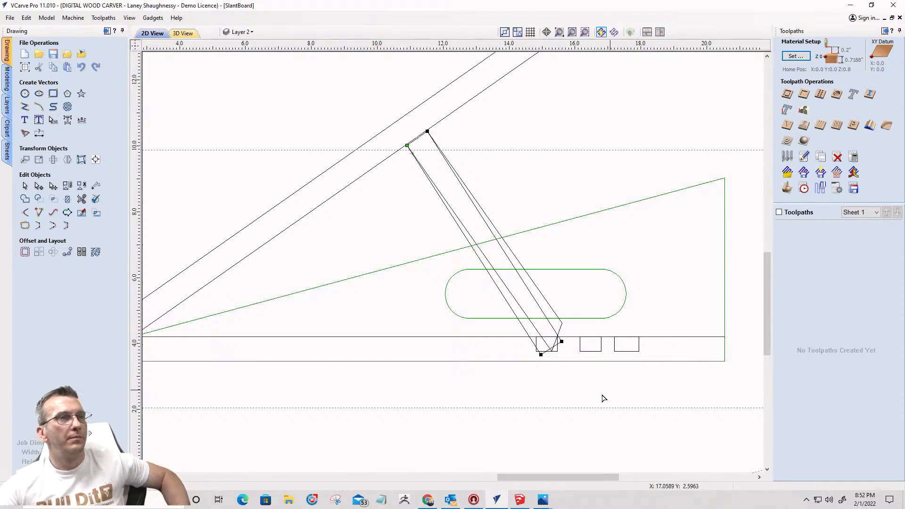
pyautogui.scroll(4, 554, 348)
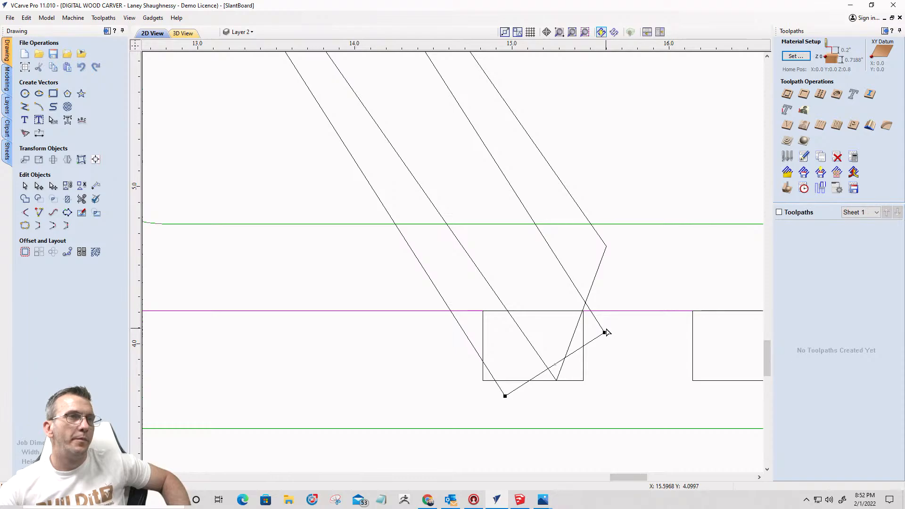
pyautogui.click(25, 109)
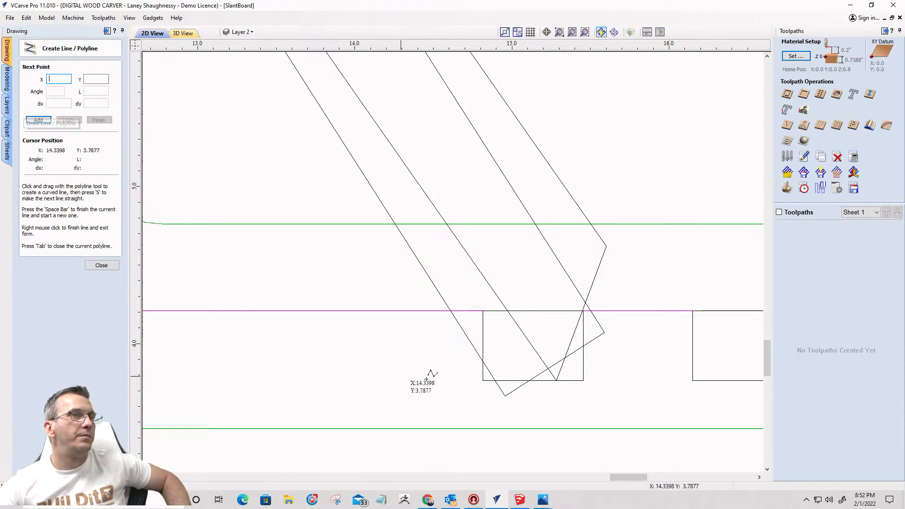
pyautogui.click(506, 396)
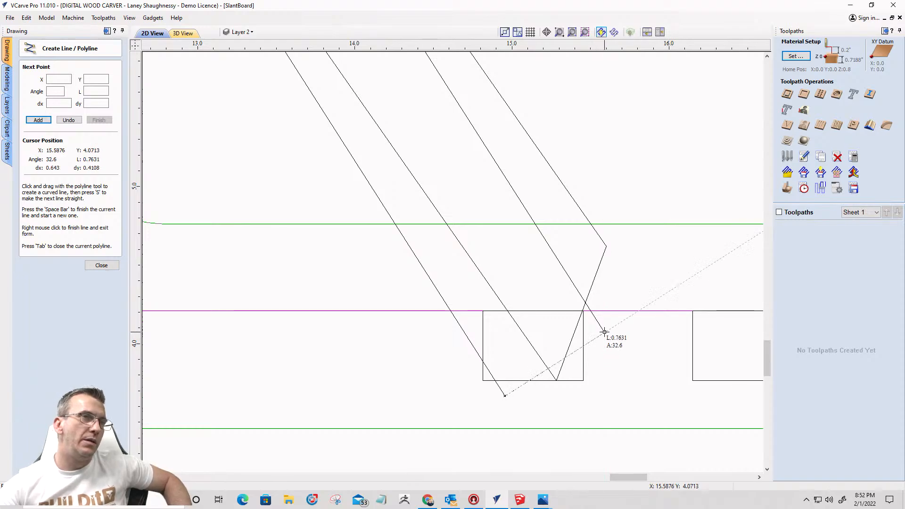
pyautogui.click(604, 332)
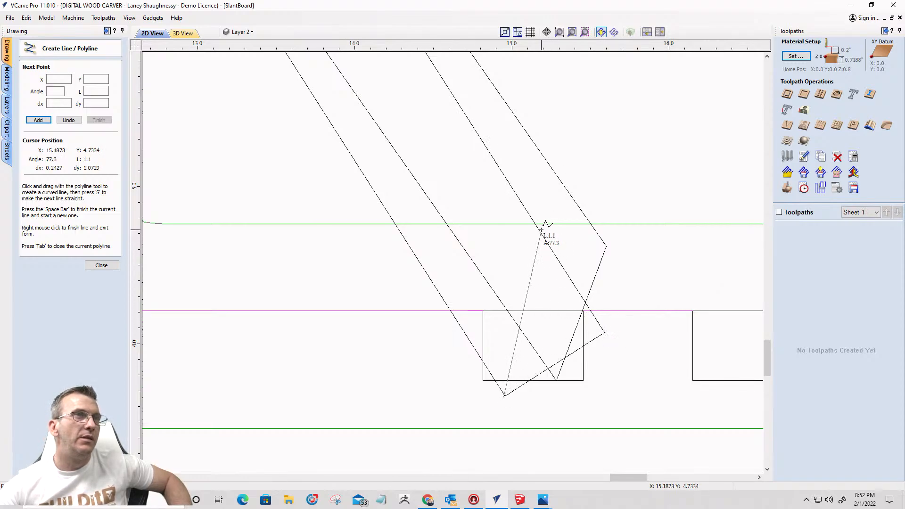
pyautogui.click(541, 231)
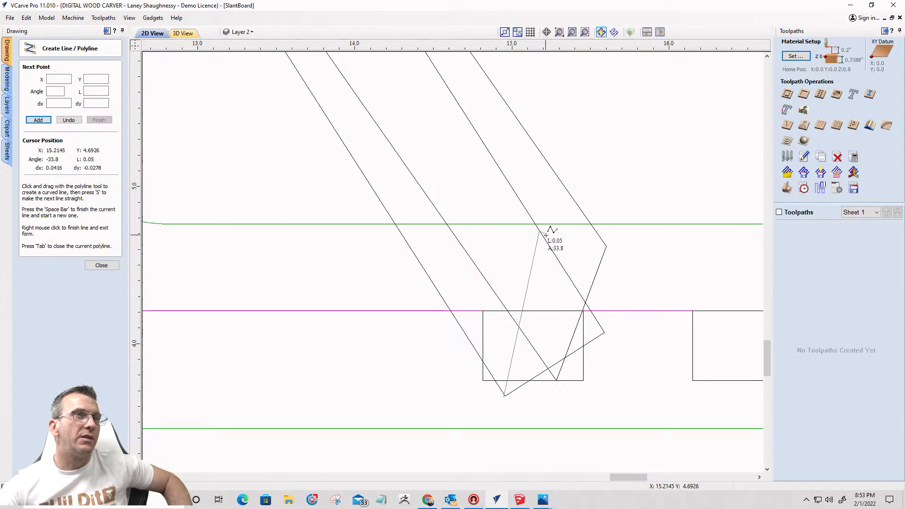
pyautogui.press('space')
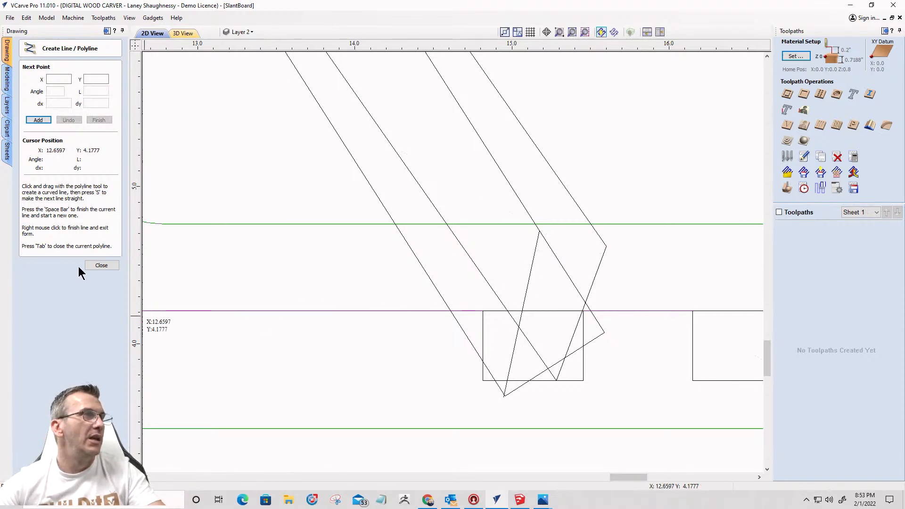
pyautogui.click(98, 265)
# Step: Trim away the new leg's square end beyond the slanted line, removing the leftover long-edge and end-edge segments
pyautogui.click(82, 199)
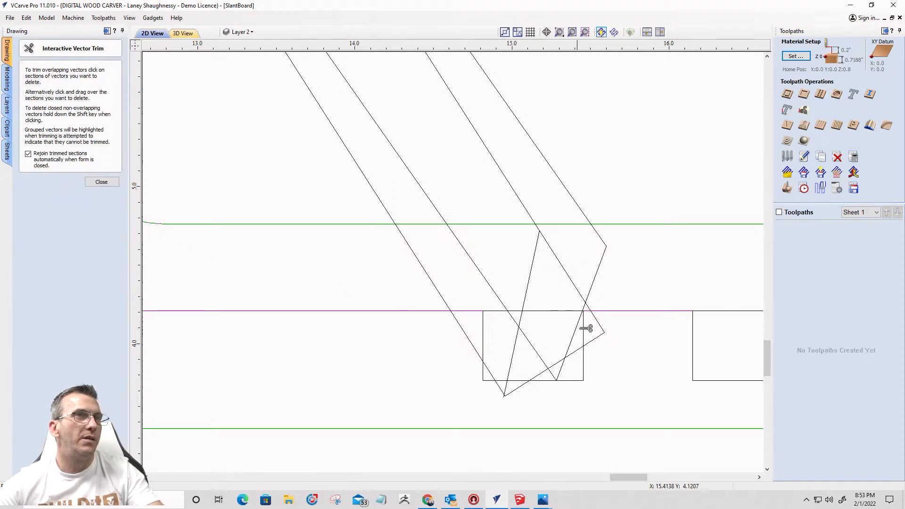
pyautogui.click(570, 276)
pyautogui.click(608, 331)
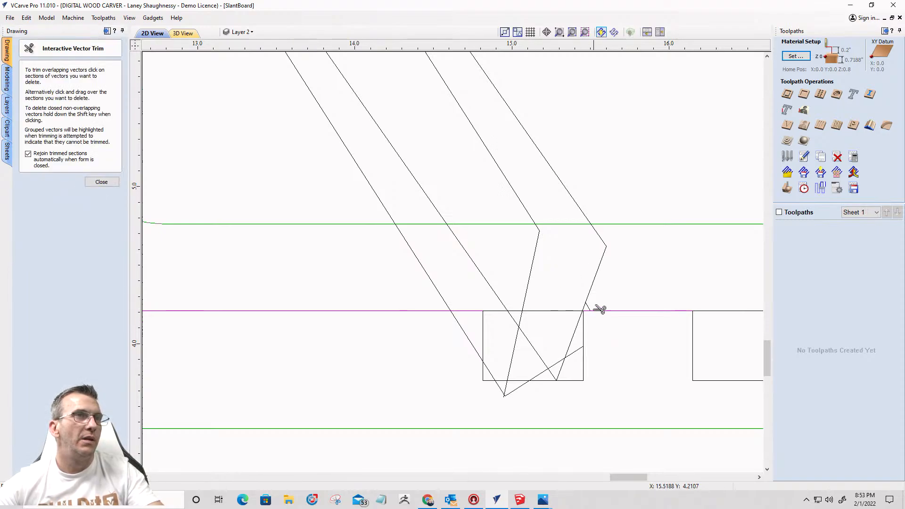
pyautogui.click(578, 353)
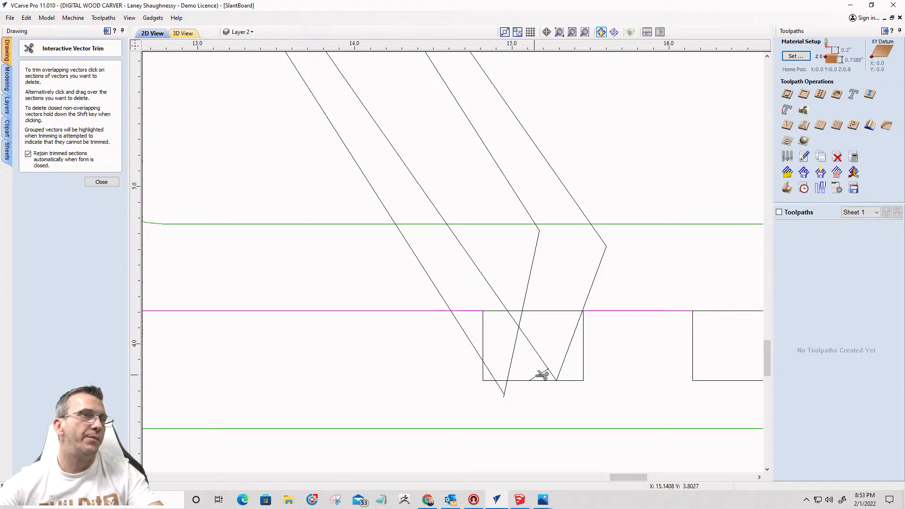
pyautogui.click(102, 183)
# Step: Trim the short piece of the slanted line that overshoots the tip of the new leg's foot
pyautogui.click(504, 395)
pyautogui.scroll(5, 506, 400)
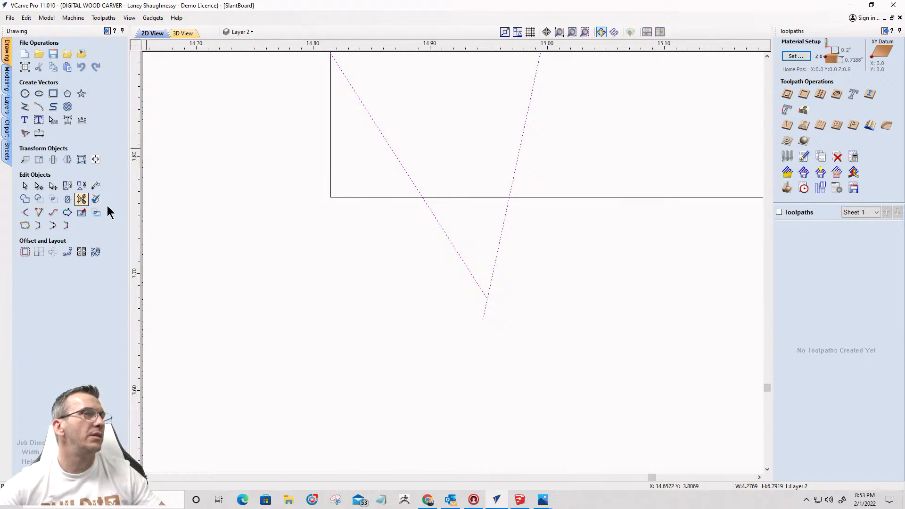
pyautogui.click(85, 198)
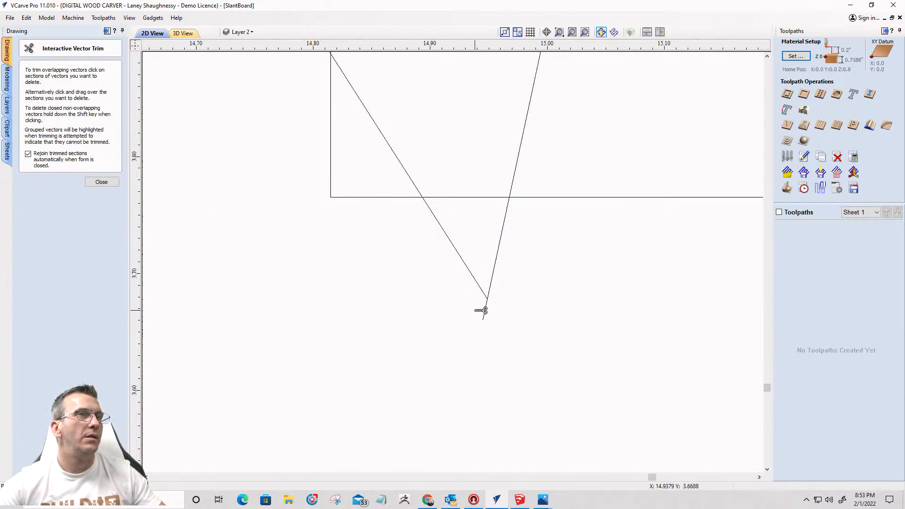
pyautogui.click(101, 182)
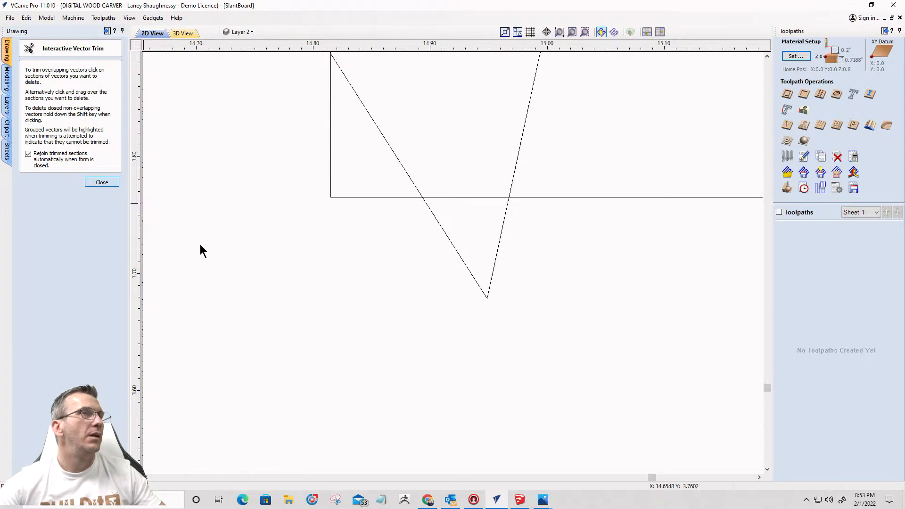
pyautogui.scroll(-5, 493, 340)
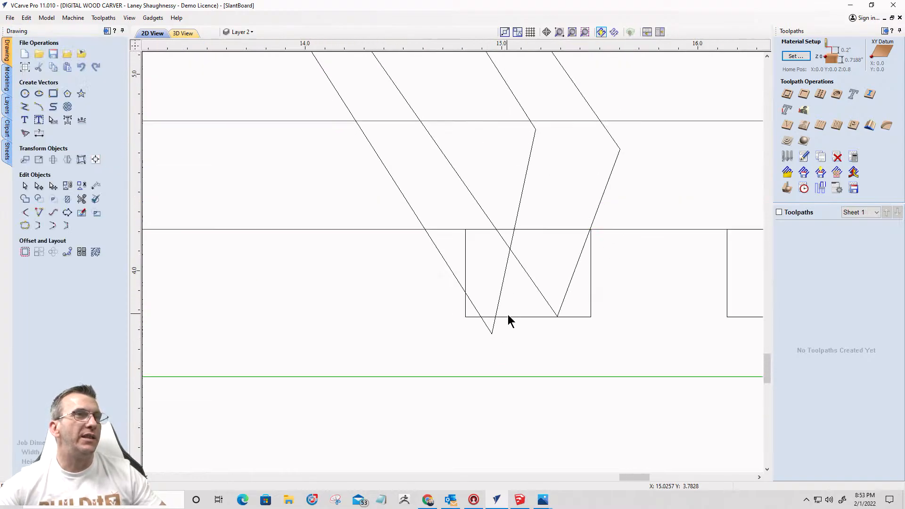
# Step: Delete the original support leg so only the newly trimmed one remains, and select the remaining leg
pyautogui.click(541, 291)
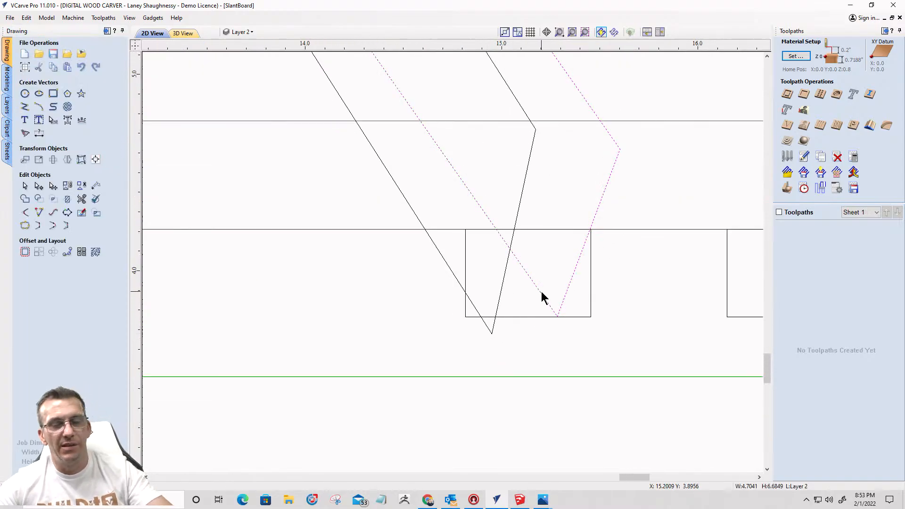
pyautogui.press('Delete')
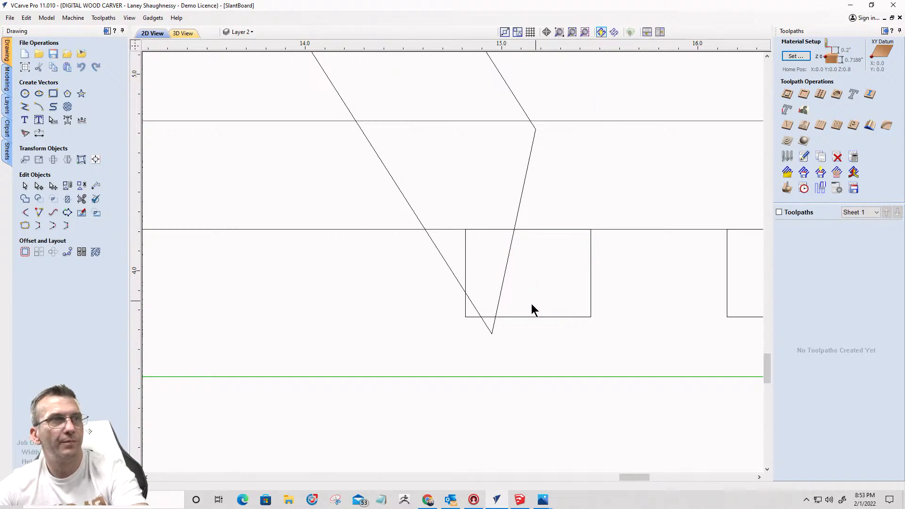
pyautogui.click(491, 333)
pyautogui.scroll(-4, 491, 333)
pyautogui.scroll(-1, 493, 336)
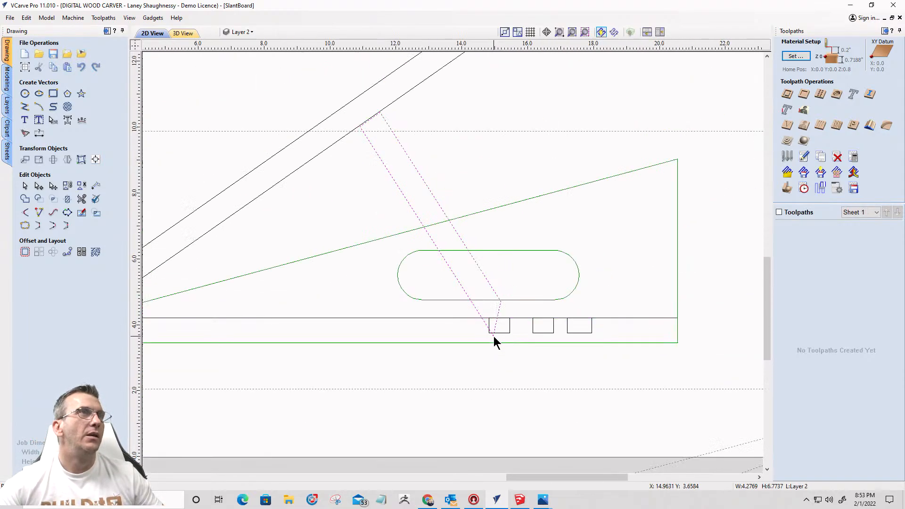
pyautogui.scroll(-3, 494, 334)
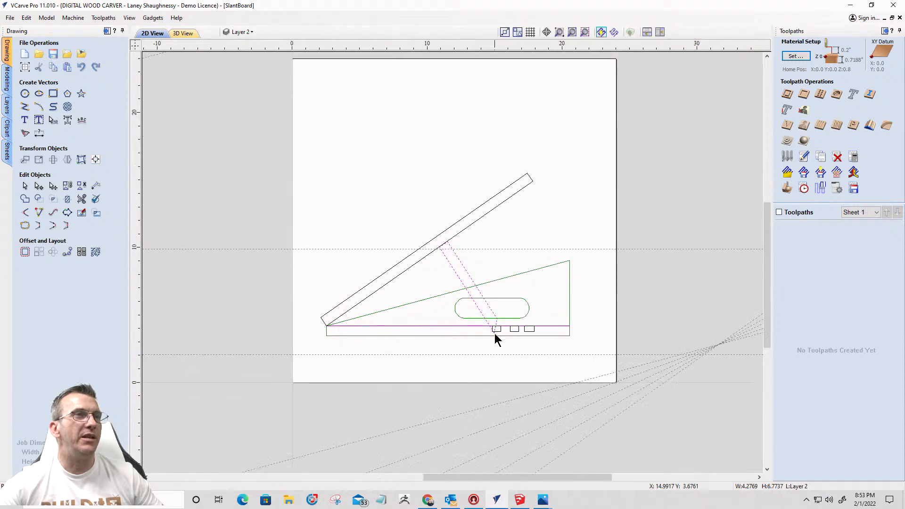
pyautogui.scroll(7, 494, 334)
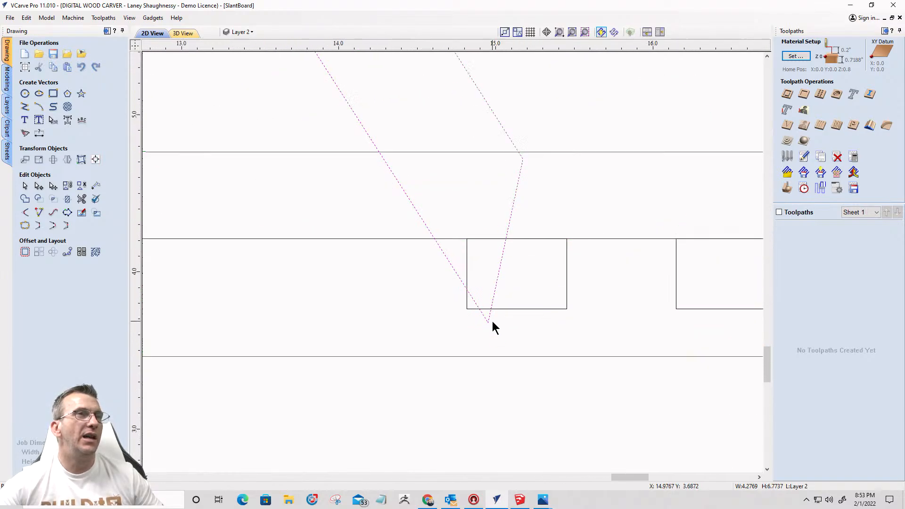
# Step: Move the first notch left along the base until its right side meets the slanted edge of the leg's foot
pyautogui.click(566, 267)
pyautogui.scroll(-4, 567, 267)
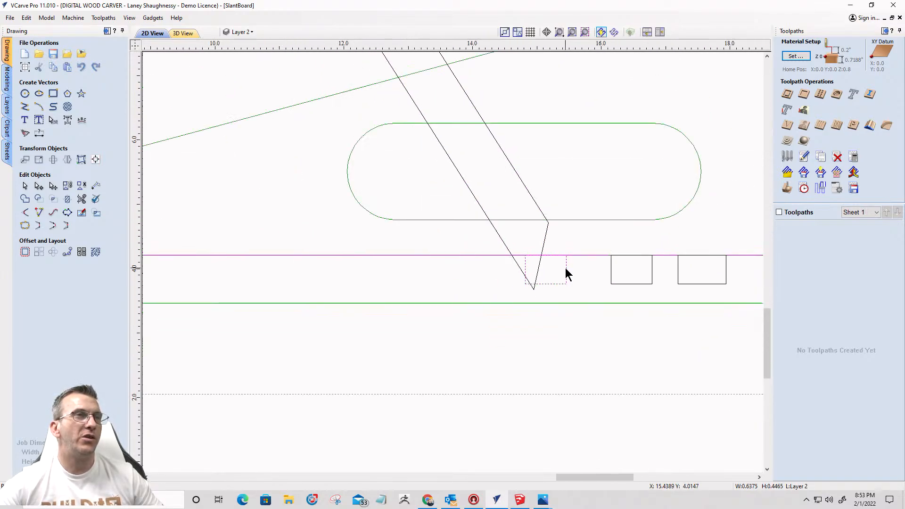
pyautogui.scroll(-3, 566, 273)
pyautogui.scroll(9, 566, 273)
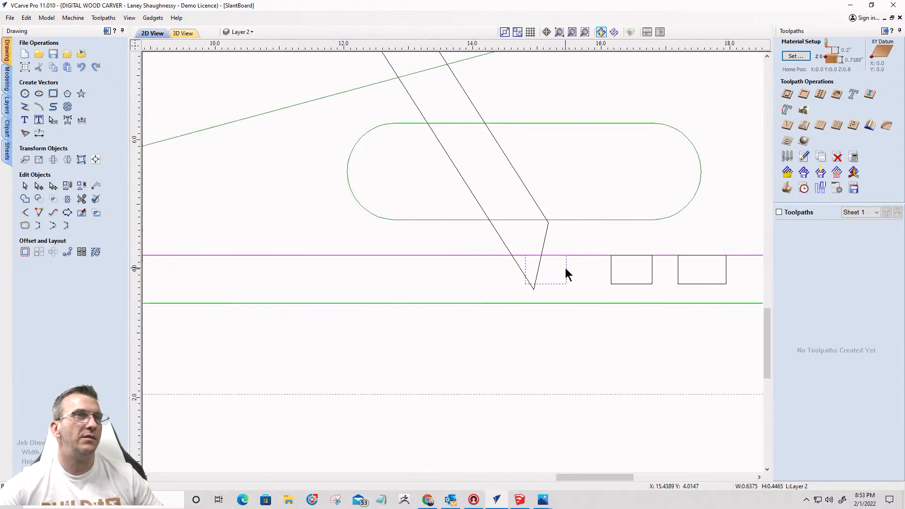
pyautogui.press('Escape')
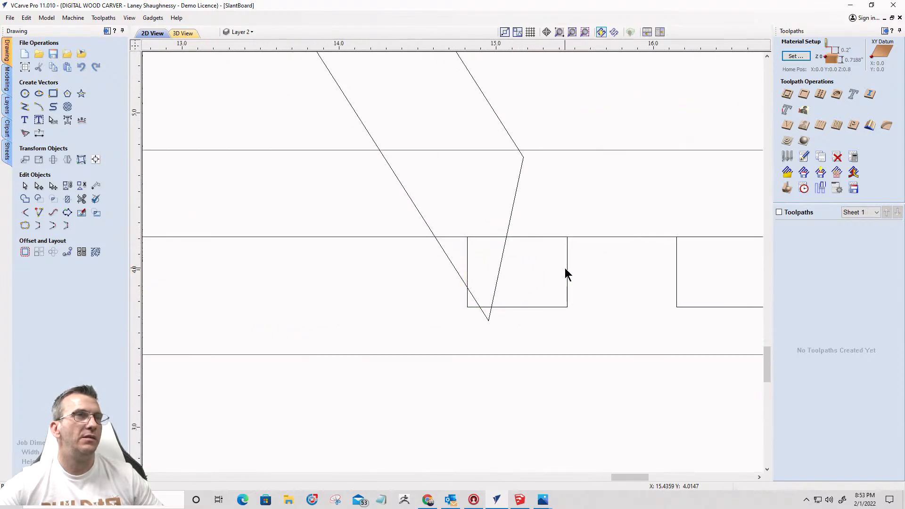
pyautogui.click(567, 262)
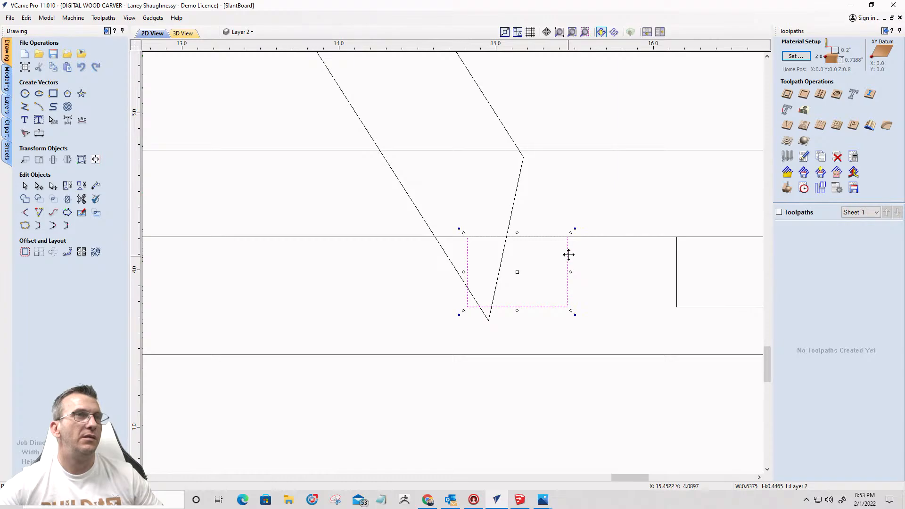
pyautogui.moveTo(568, 236); pyautogui.dragTo(510, 239)
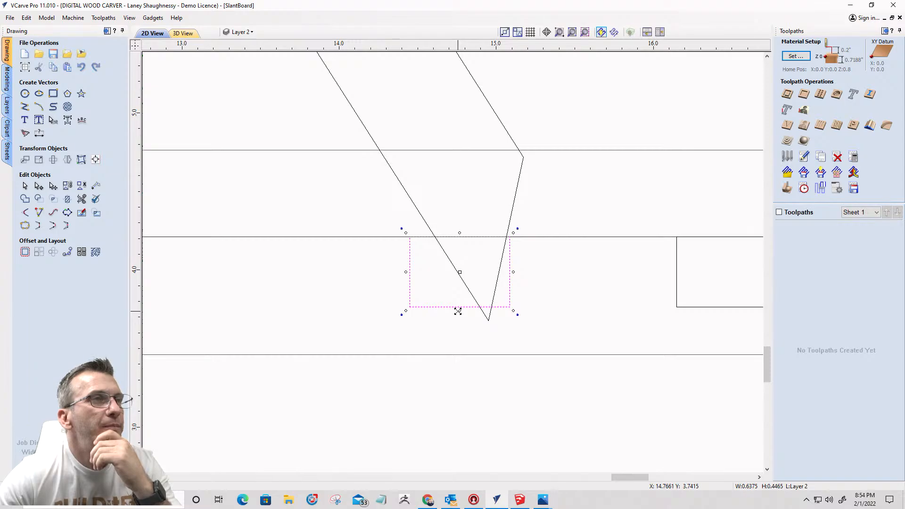
# Step: Review the leg's fit in the moved notch and compare it with the side-handle reference photo full-coverage-1002.jpeg in Photos
pyautogui.scroll(-8, 457, 311)
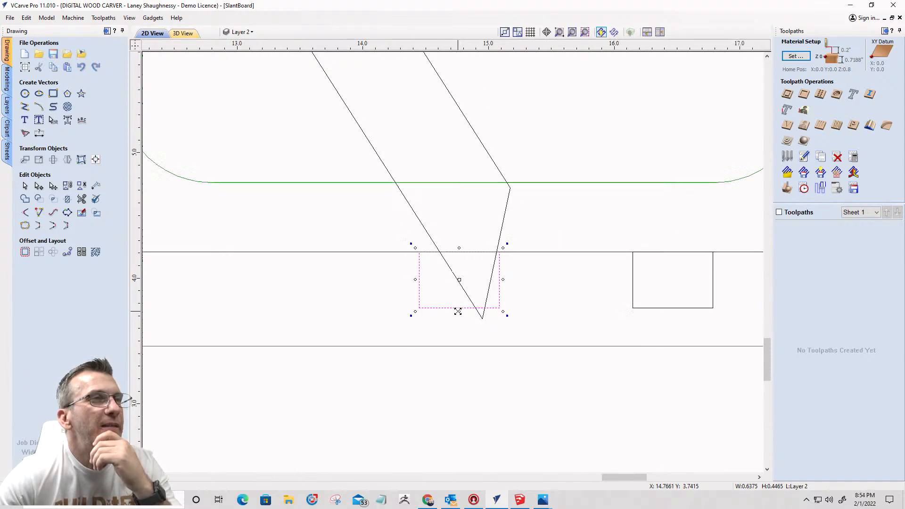
pyautogui.scroll(2, 457, 310)
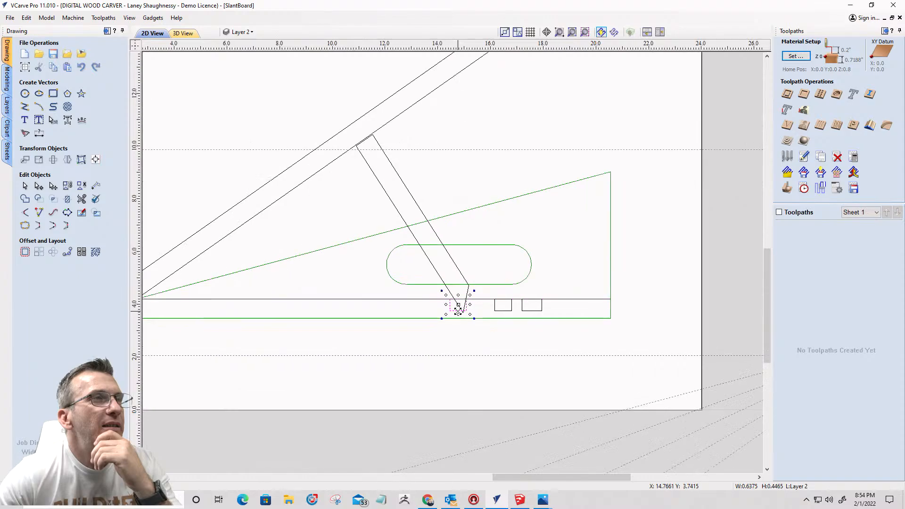
pyautogui.scroll(-2, 458, 311)
pyautogui.scroll(3, 458, 311)
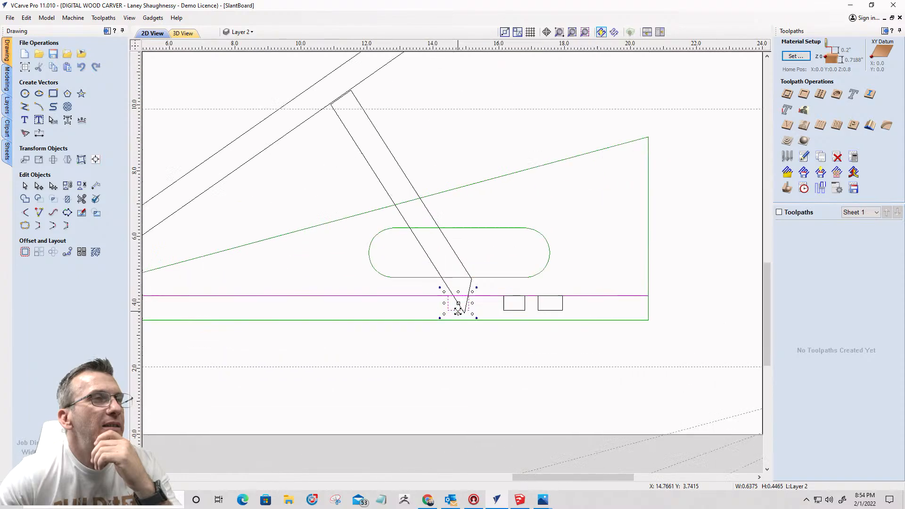
pyautogui.scroll(-3, 458, 311)
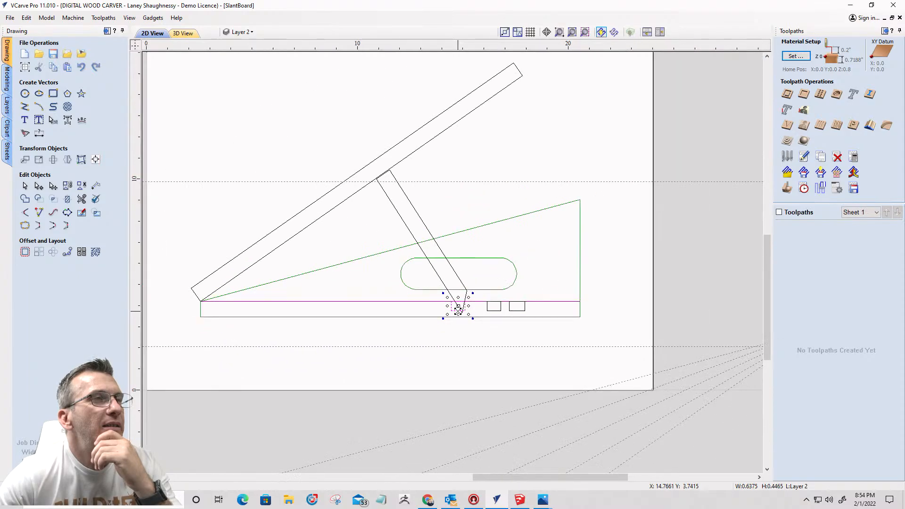
pyautogui.scroll(3, 458, 312)
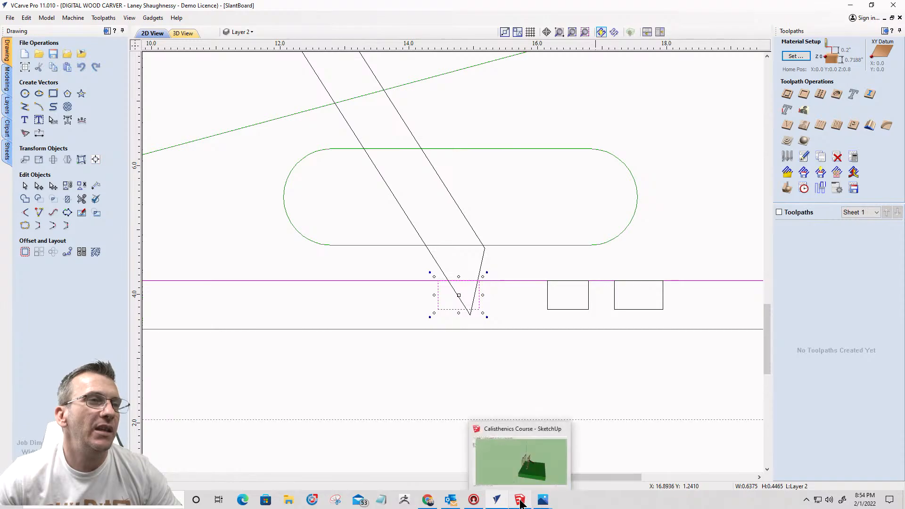
pyautogui.moveTo(543, 502)
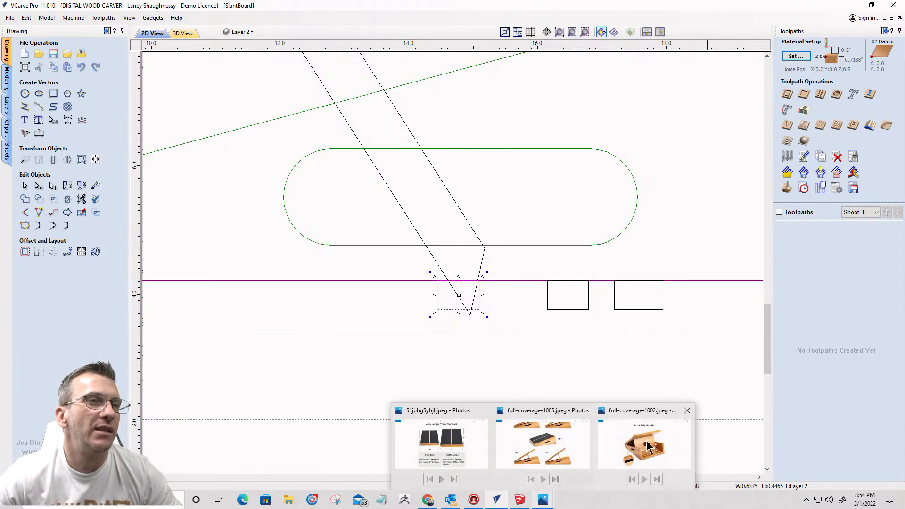
pyautogui.click(626, 421)
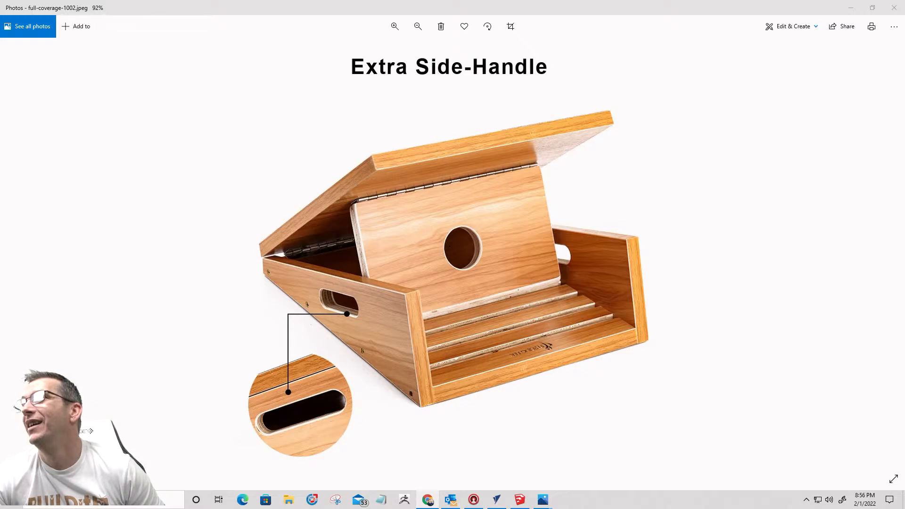
pyautogui.hotkey('alt', 'Tab')
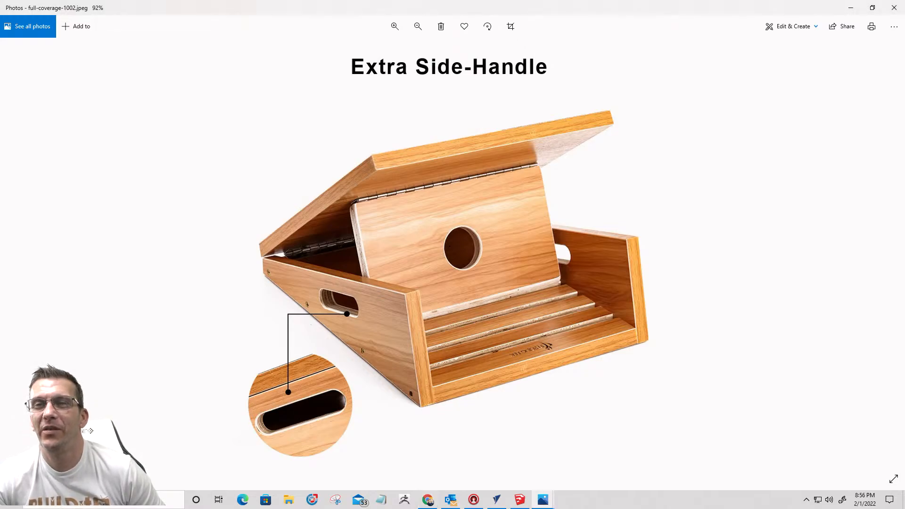
pyautogui.hotkey('alt', 'Tab')
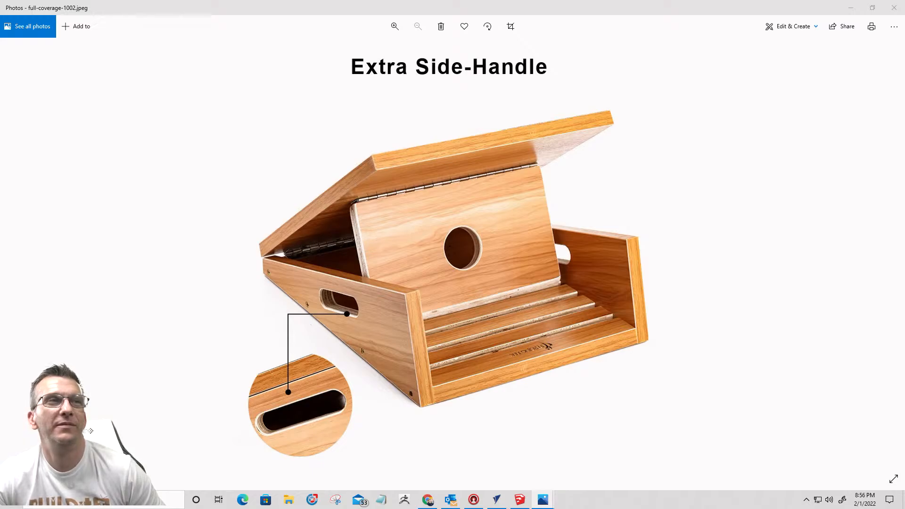
# Step: Open the reference drawing of the slant board's side profile and enlarge it to examine the angled notch strip and support line
pyautogui.press('super+e')
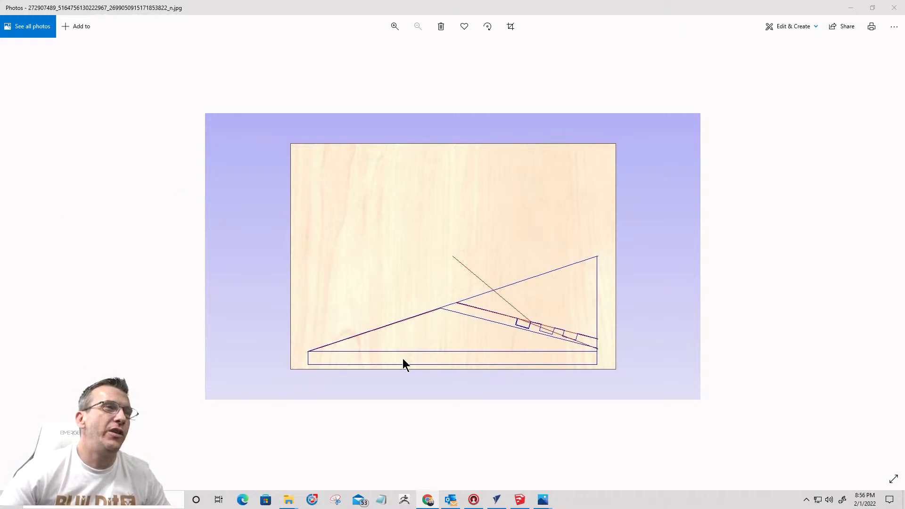
pyautogui.scroll(2, 414, 293)
pyautogui.scroll(-1, 509, 260)
pyautogui.scroll(3, 508, 259)
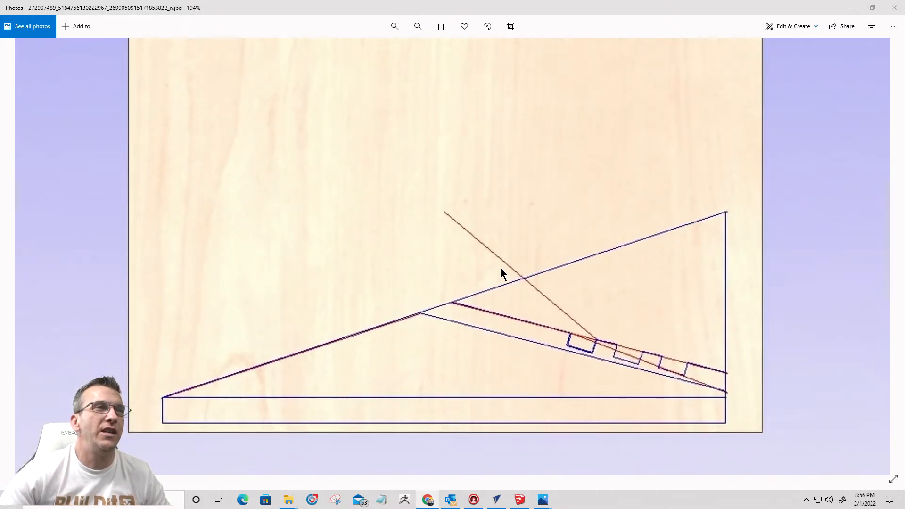
# Step: Examine the angled notch strip and support line in the reference drawing of the side profile, and put the drawing away
pyautogui.scroll(1, 551, 360)
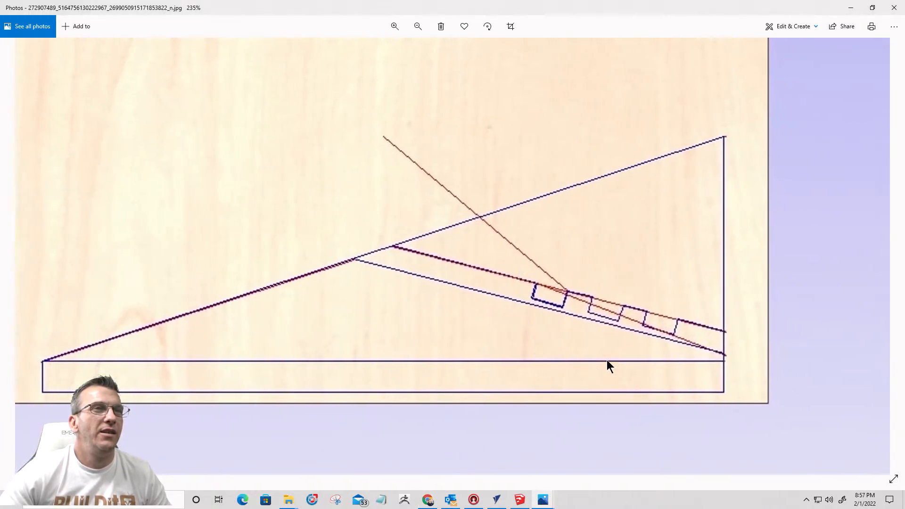
pyautogui.scroll(-1, 607, 360)
pyautogui.scroll(1, 622, 399)
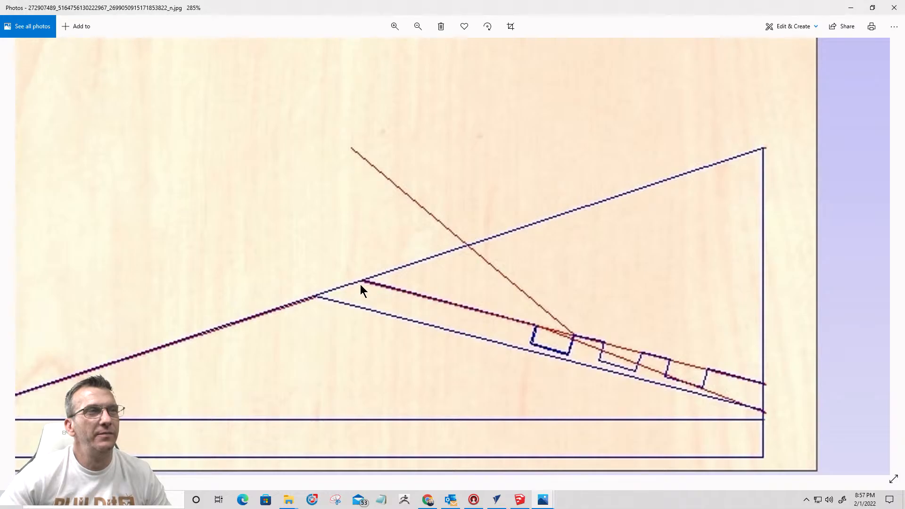
pyautogui.scroll(-5, 666, 352)
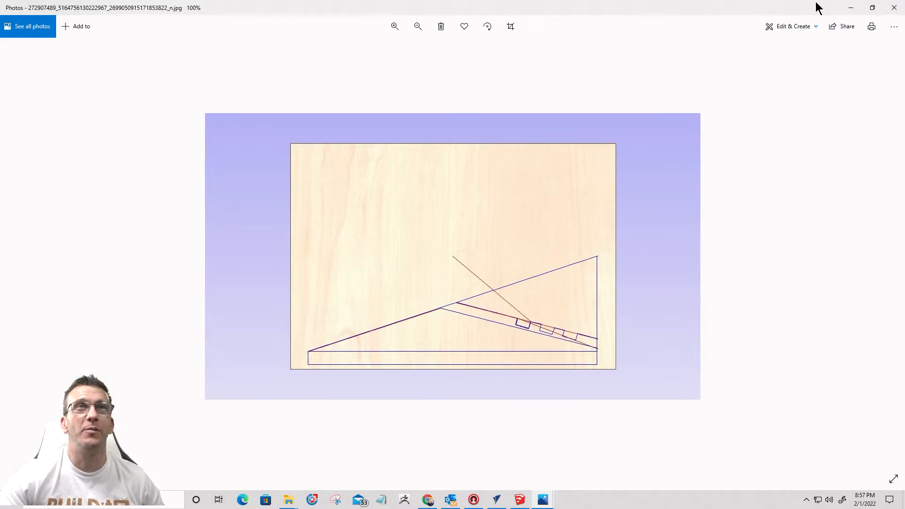
pyautogui.click(851, 8)
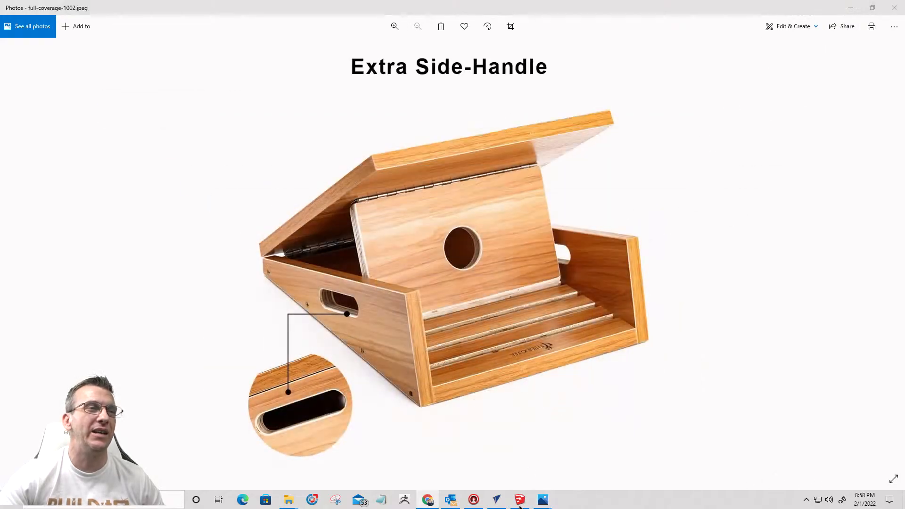
# Step: Switch back to VCarve Pro and delete the three rectangular notches from the base strip
pyautogui.click(494, 499)
pyautogui.scroll(-4, 458, 332)
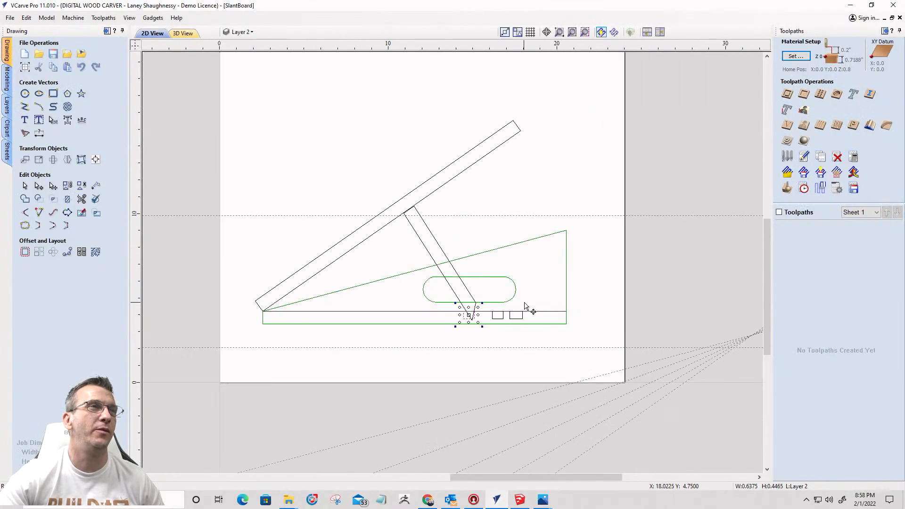
pyautogui.scroll(1, 344, 330)
pyautogui.scroll(3, 526, 316)
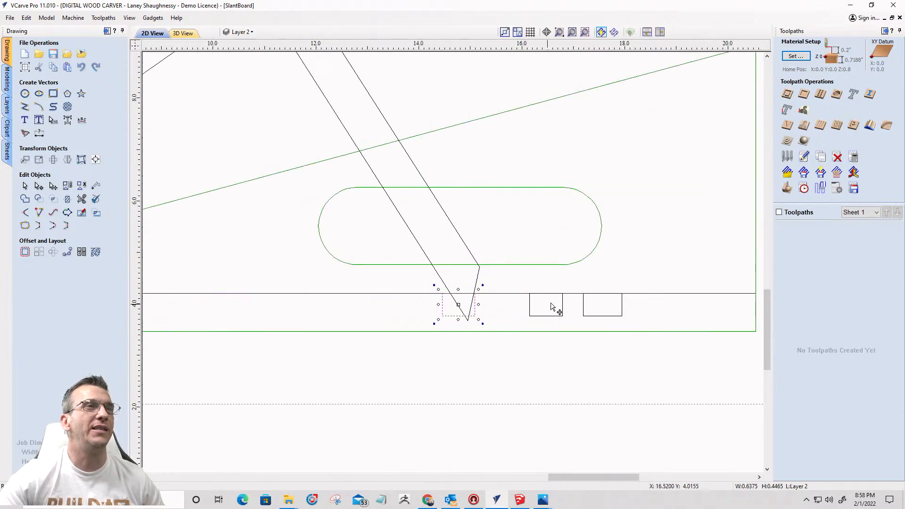
pyautogui.scroll(-2, 545, 307)
pyautogui.click(383, 290)
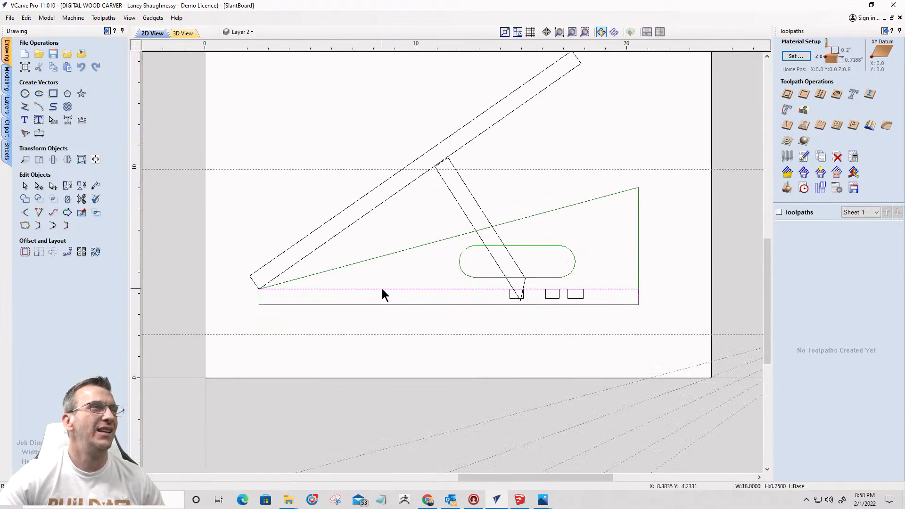
pyautogui.click(509, 297)
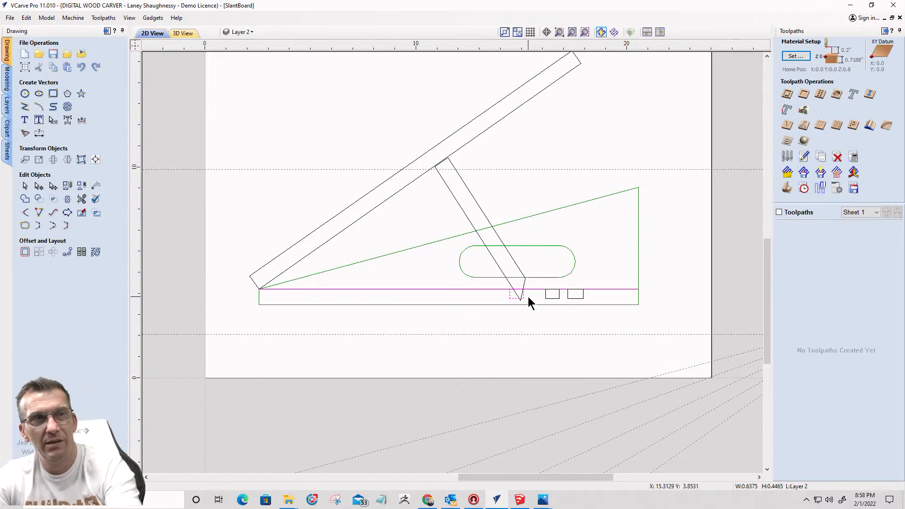
pyautogui.press('Delete')
pyautogui.click(552, 299)
pyautogui.press('Delete')
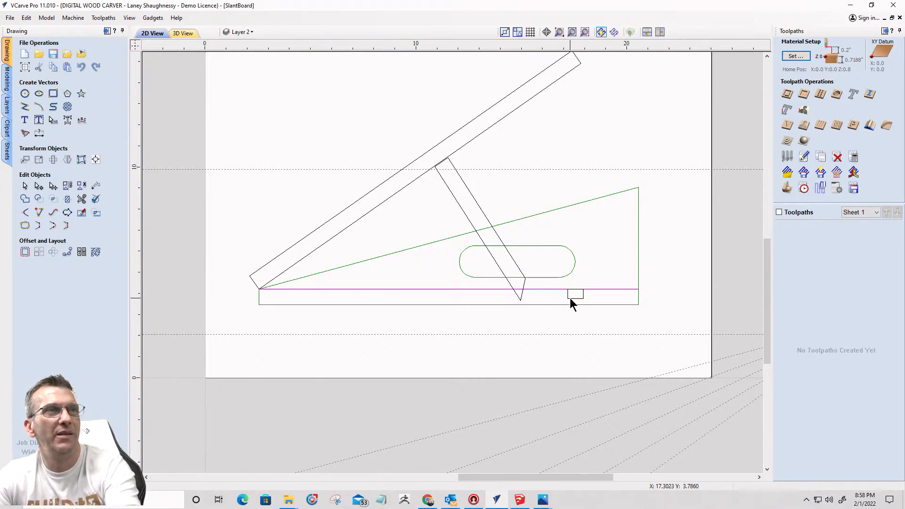
pyautogui.click(570, 298)
pyautogui.press('Delete')
# Step: Try tilting the base strip freehand and moving its lower corner onto the bottom corner of the side's tall end
pyautogui.click(575, 288)
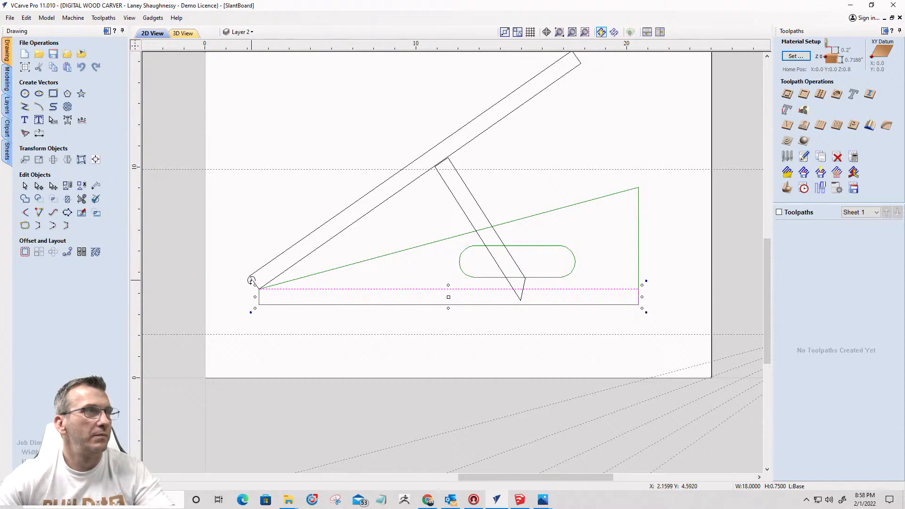
pyautogui.moveTo(252, 280); pyautogui.dragTo(293, 246)
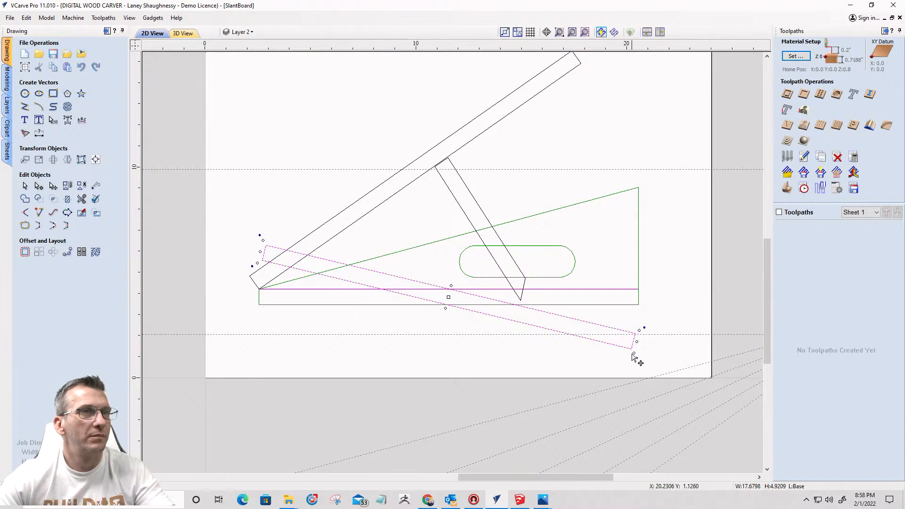
pyautogui.moveTo(632, 347); pyautogui.dragTo(637, 303)
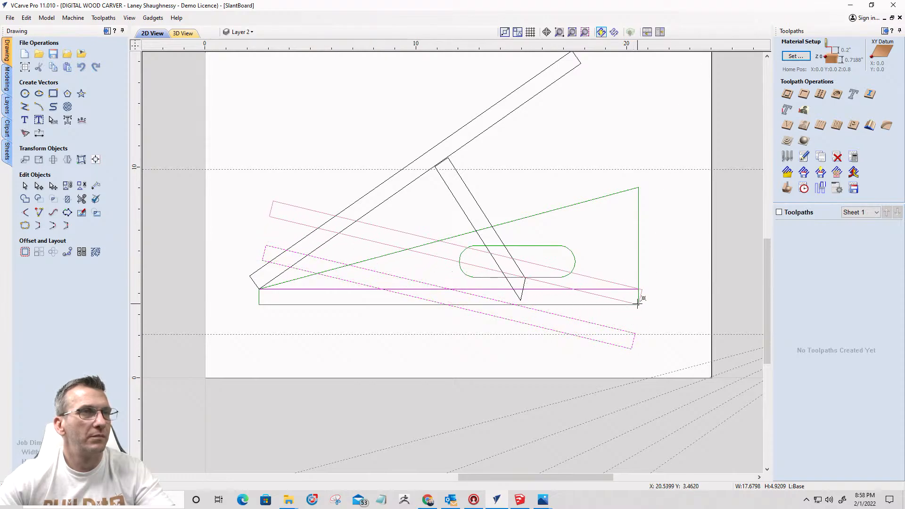
pyautogui.moveTo(638, 304); pyautogui.dragTo(637, 304)
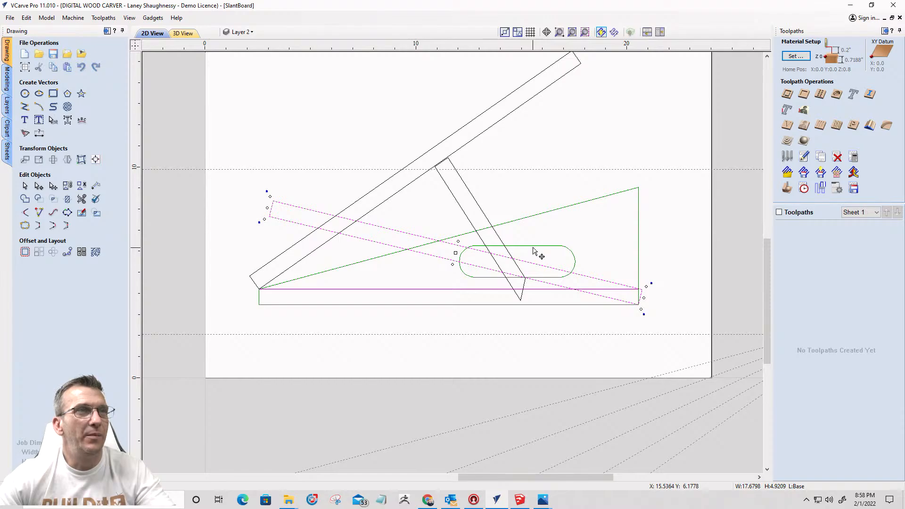
# Step: Delete the handle slot from the side and check the layout against the side-handle photo full-coverage-1002.jpeg
pyautogui.click(534, 245)
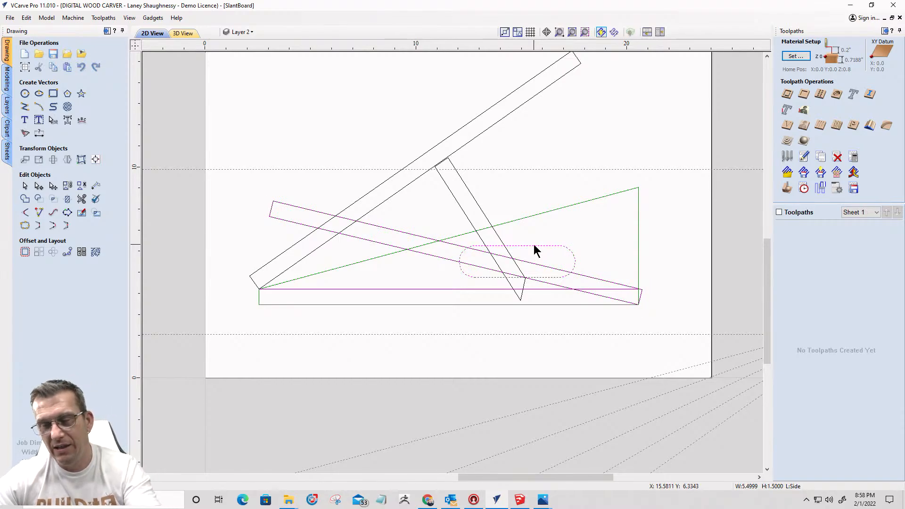
pyautogui.press('Delete')
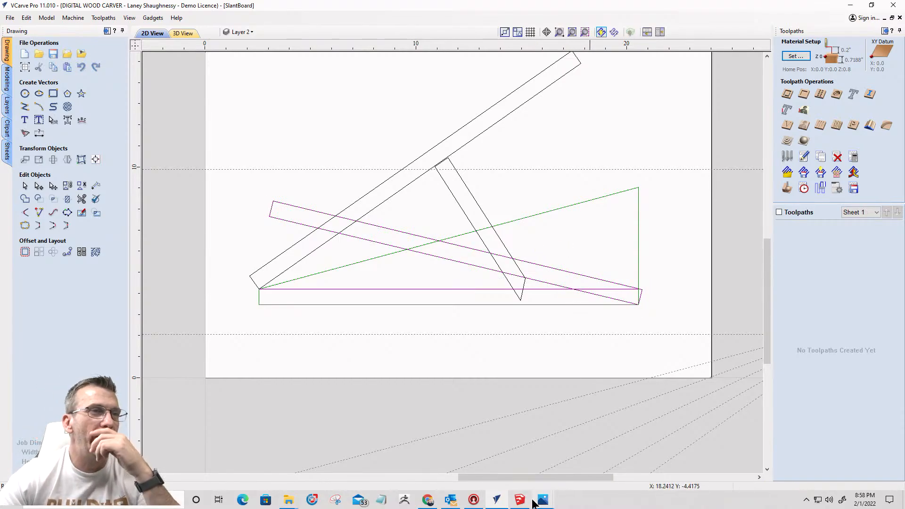
pyautogui.moveTo(543, 501)
pyautogui.click(595, 455)
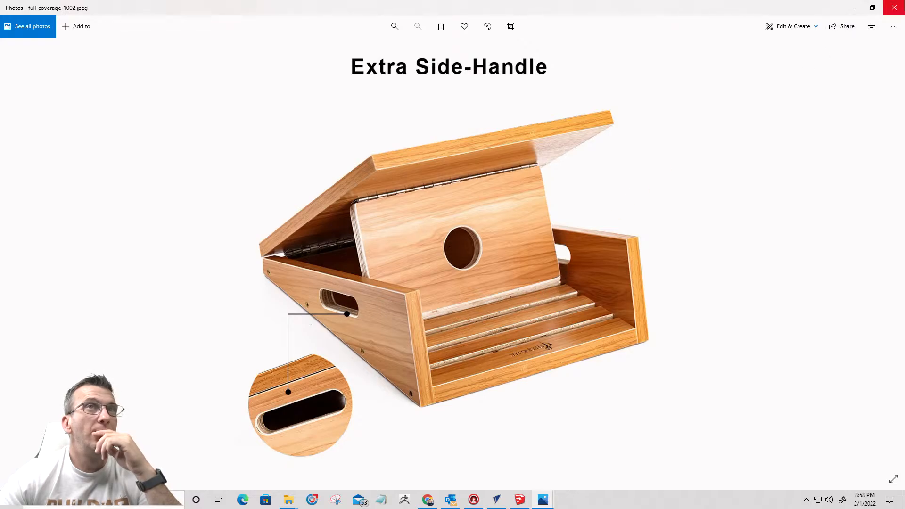
pyautogui.click(851, 9)
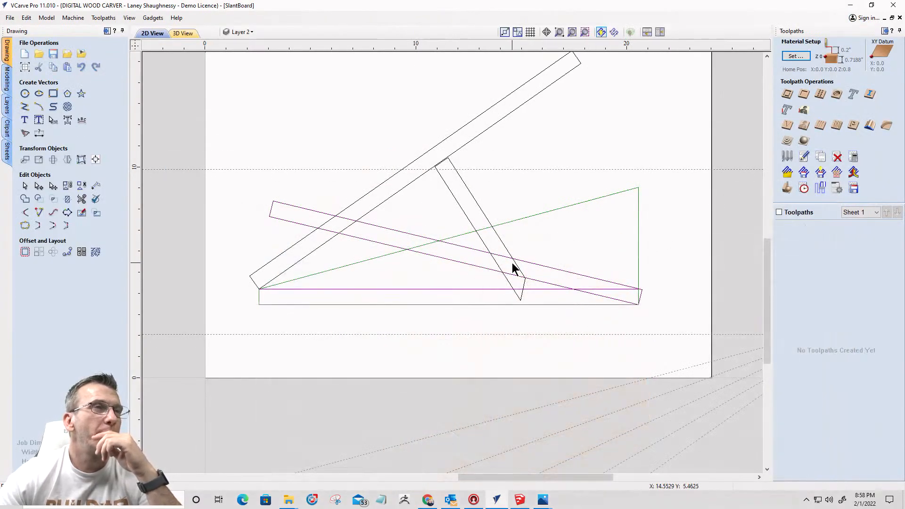
# Step: Inspect the tilted base strip's corner, and undo the handle slot deletion along with the strip's move and tilt
pyautogui.click(531, 262)
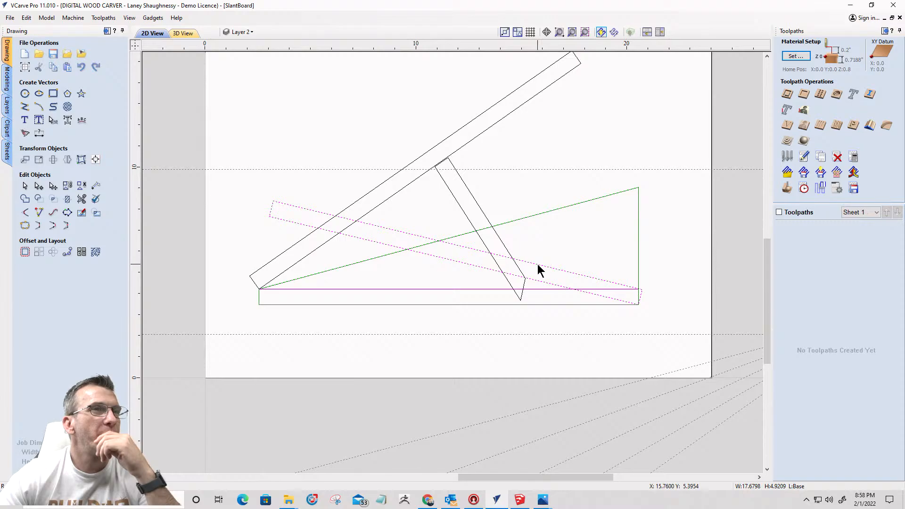
pyautogui.scroll(3, 641, 306)
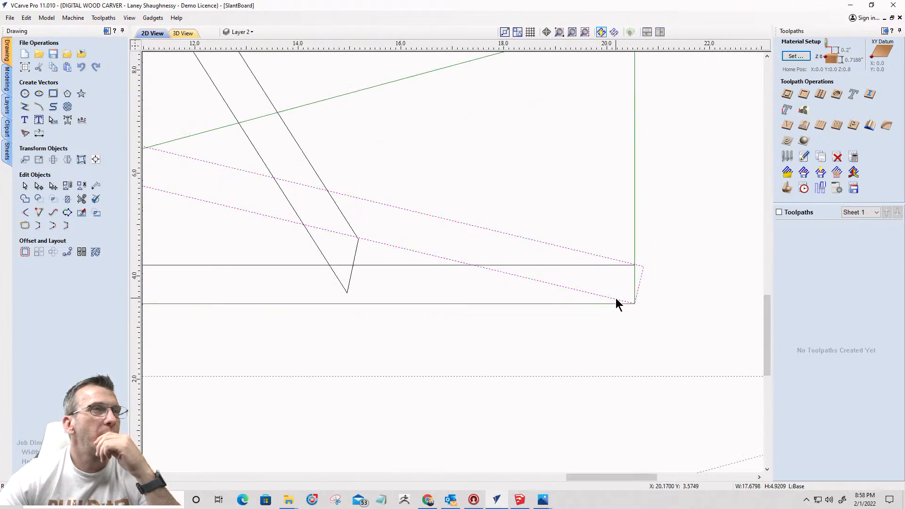
pyautogui.scroll(-3, 616, 298)
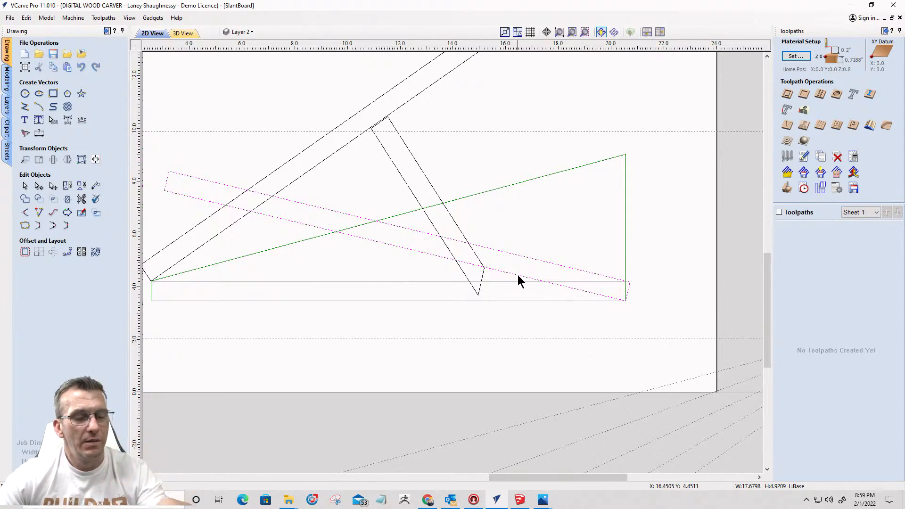
pyautogui.hotkey('ctrl', 'z')
pyautogui.hotkey('ctrl', 'z')
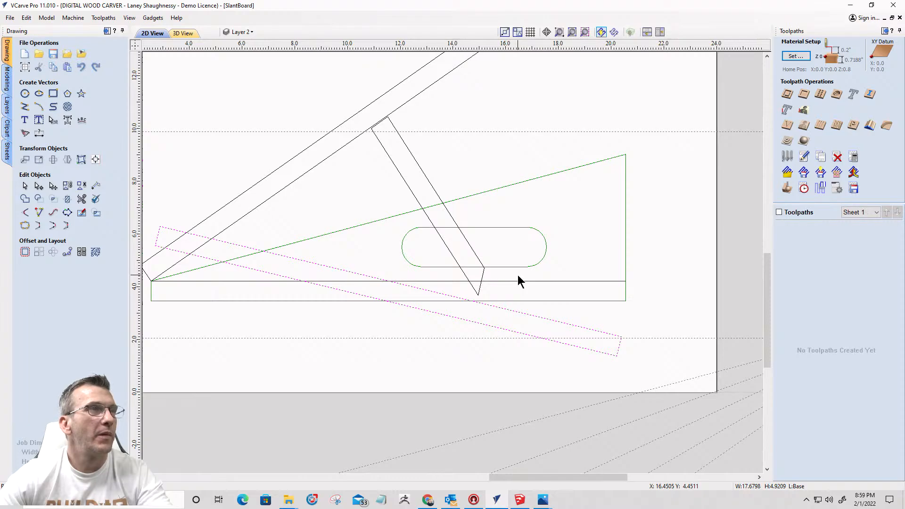
pyautogui.hotkey('ctrl', 'z')
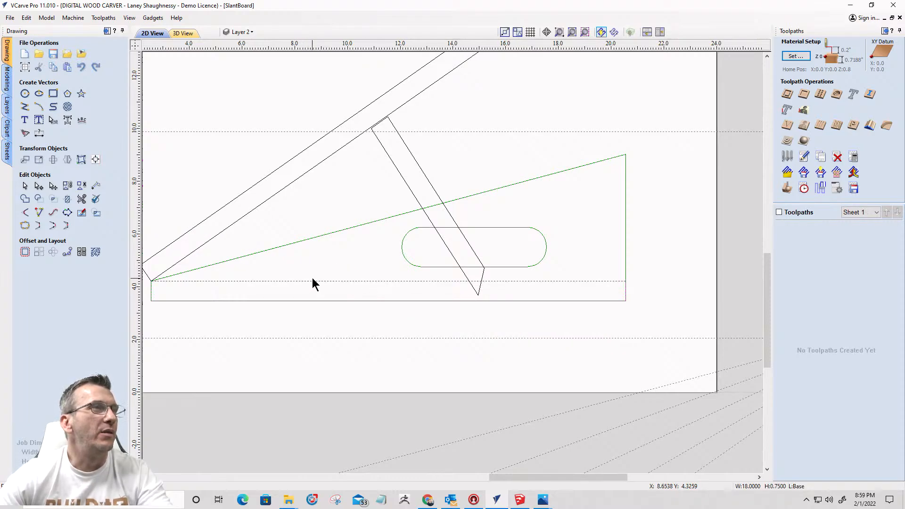
# Step: Place the base strip's rotation pivot on its lower corner at the side's tall end and open the Rotate tool
pyautogui.click(317, 281)
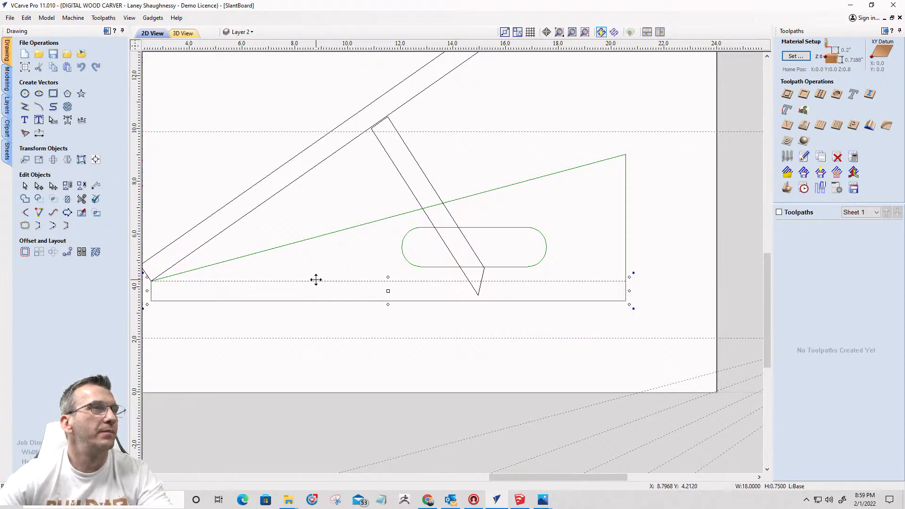
pyautogui.moveTo(389, 291); pyautogui.dragTo(447, 284)
pyautogui.press('Escape')
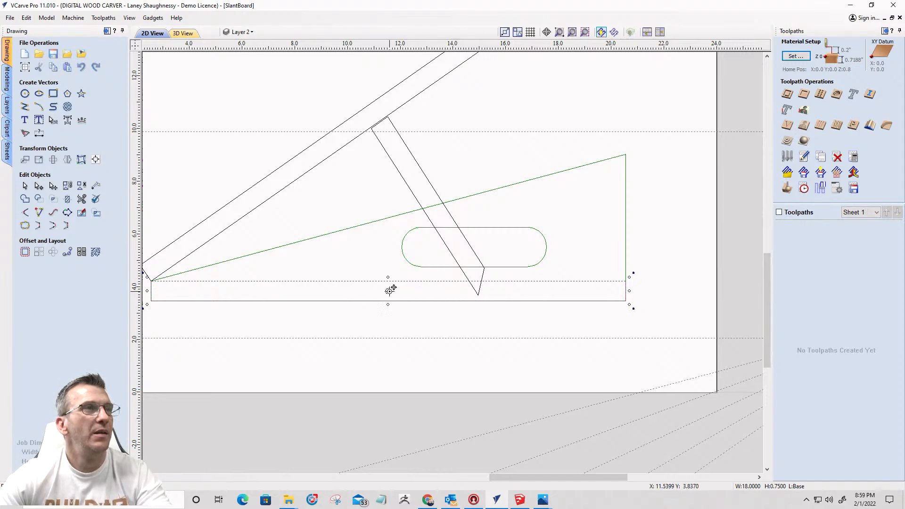
pyautogui.moveTo(395, 290); pyautogui.dragTo(625, 301)
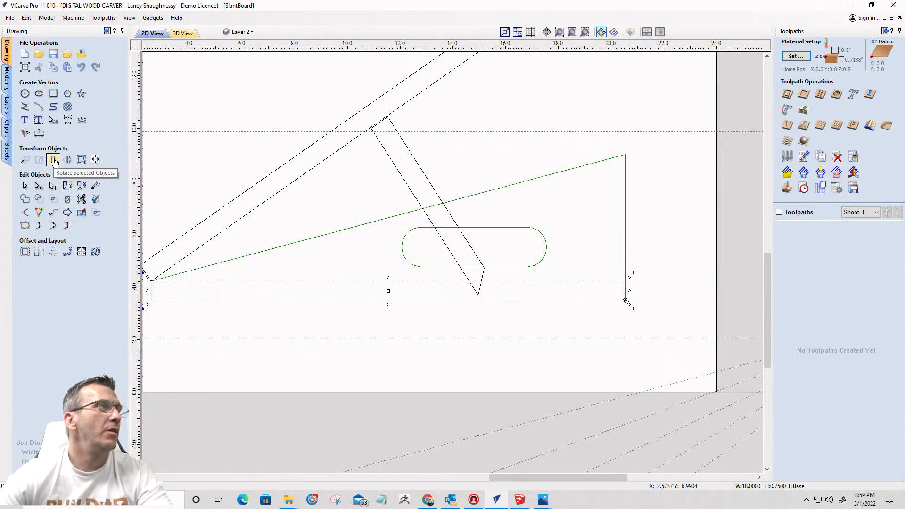
pyautogui.click(53, 160)
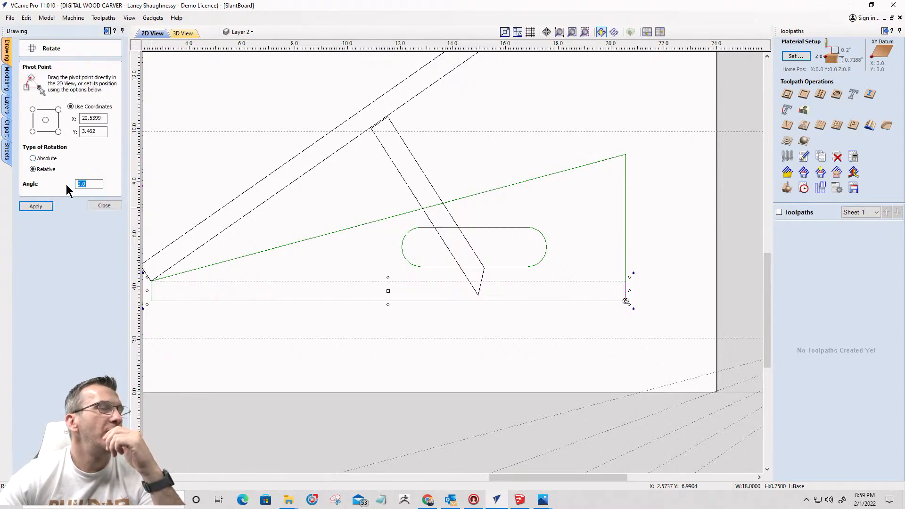
# Step: Try rotating the base strip by a relative angle of -15 degrees about the corner pivot, and undo the rotation
pyautogui.write('-')
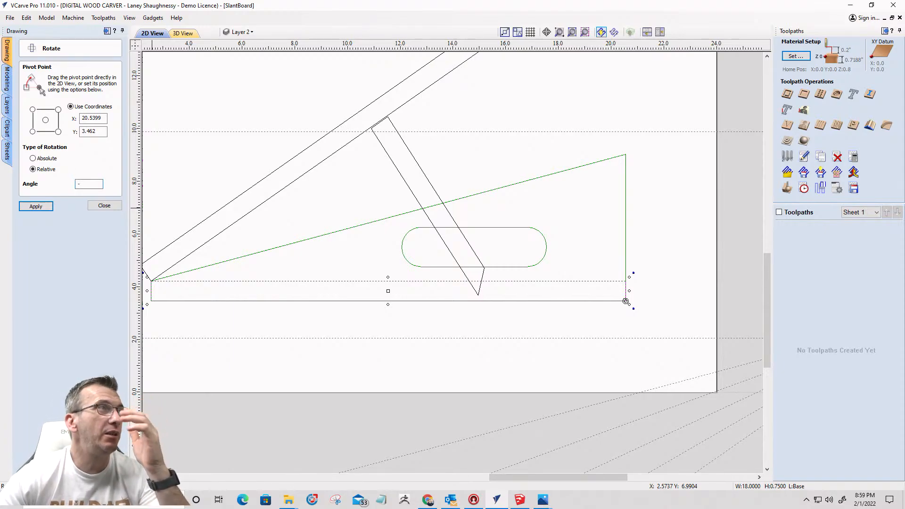
pyautogui.write('15')
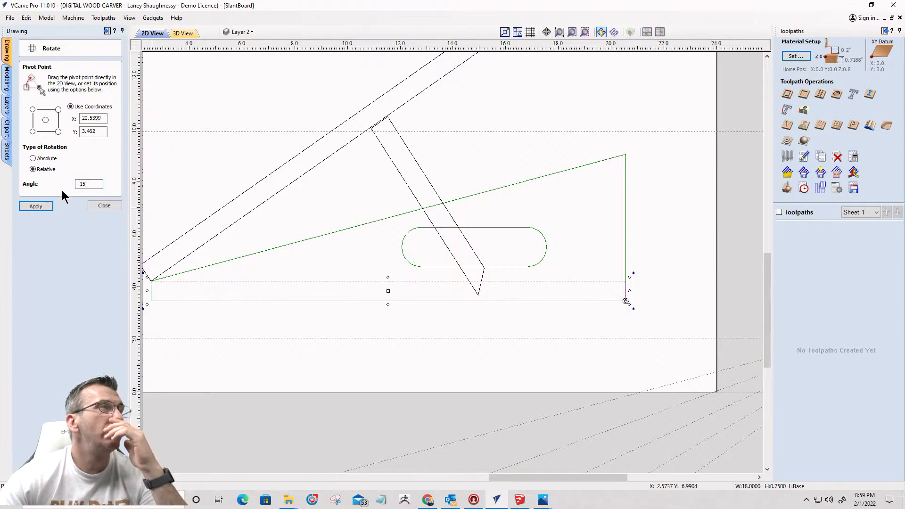
pyautogui.click(29, 207)
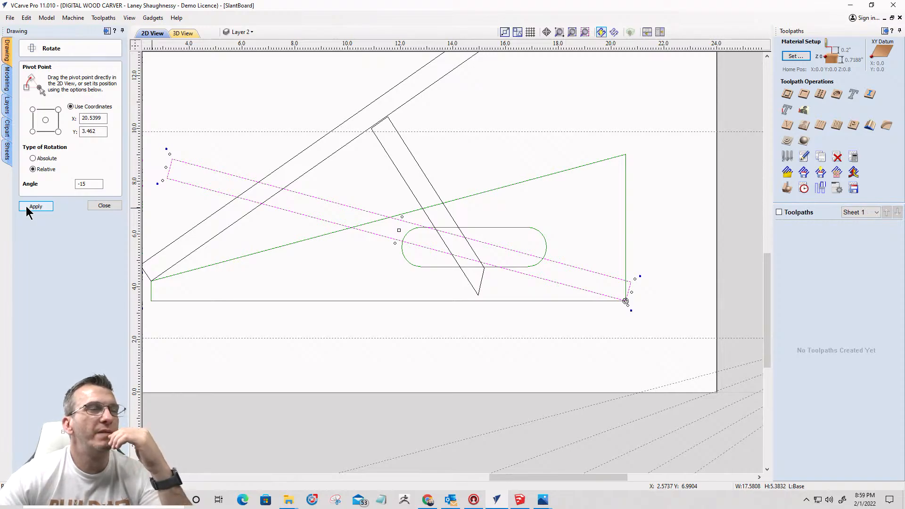
pyautogui.hotkey('ctrl', 'z')
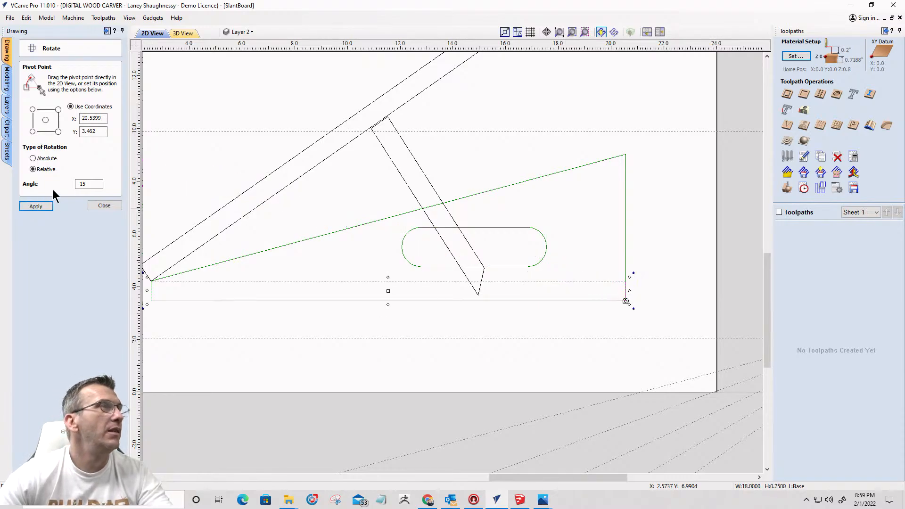
# Step: Rotate the base strip by a relative angle of -5 degrees about its lower corner at the tall end
pyautogui.moveTo(93, 185); pyautogui.dragTo(63, 184)
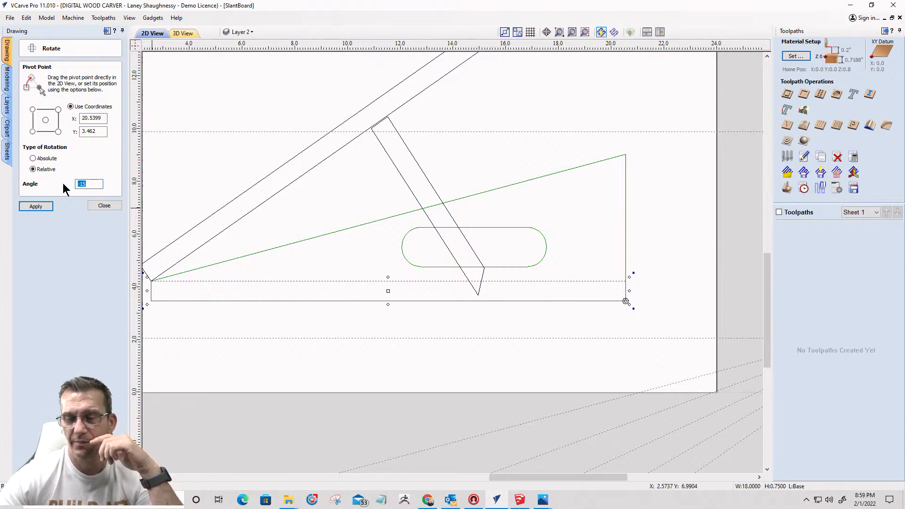
pyautogui.write('-5')
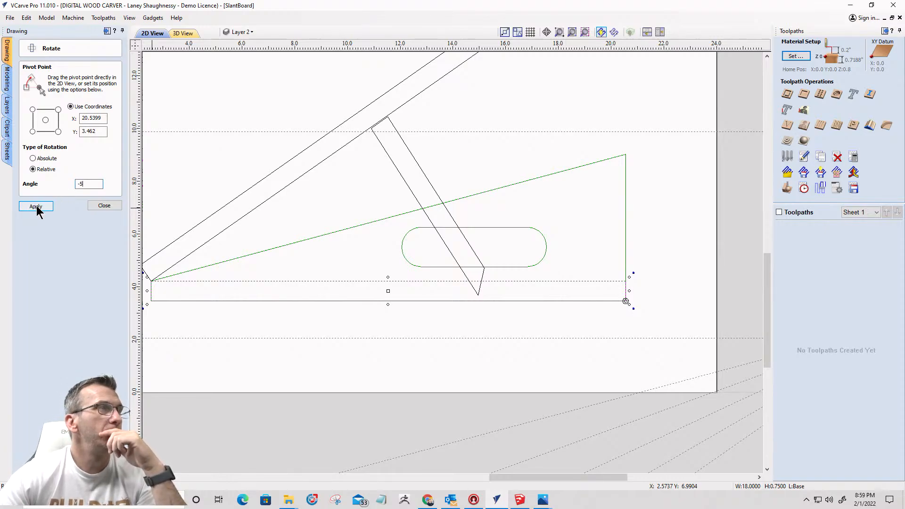
pyautogui.click(36, 207)
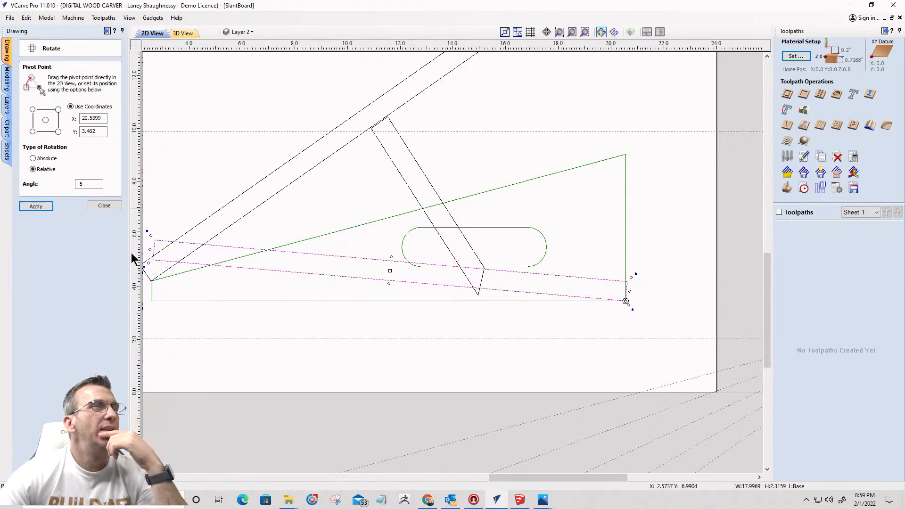
# Step: Shorten the tilted base strip from its hinge end to about 13.5 inches wide, meeting the side's sloped edge
pyautogui.scroll(-1, 222, 244)
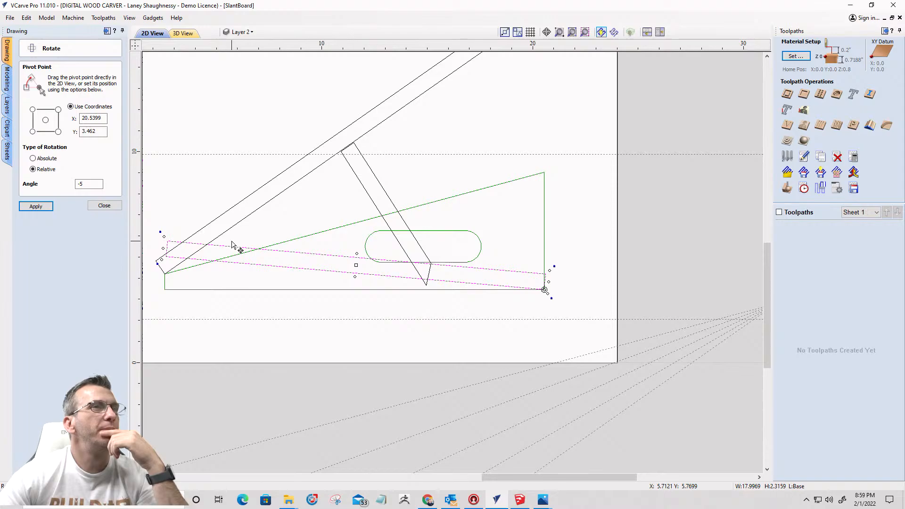
pyautogui.moveTo(163, 249); pyautogui.dragTo(262, 250)
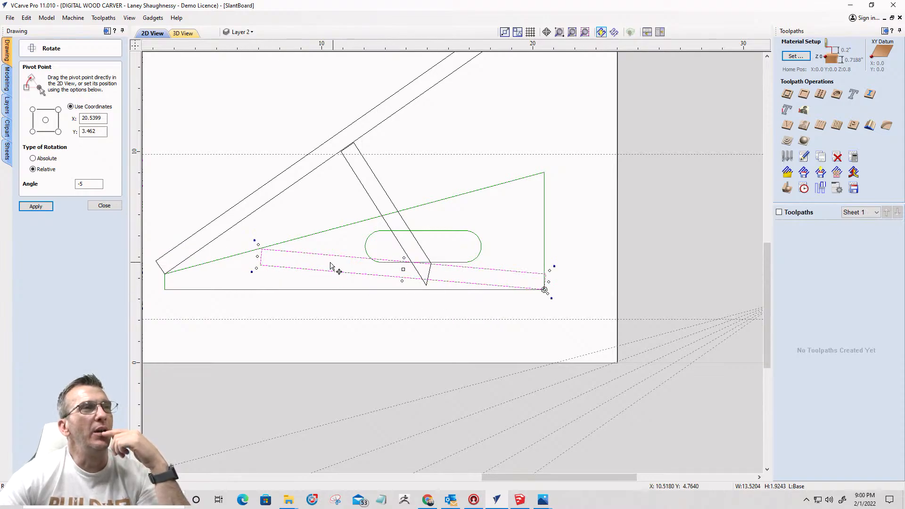
# Step: Examine the slatted base and support leg in the full-coverage-1002.jpeg reference photo up close, then return to the slant board drawing
pyautogui.click(542, 499)
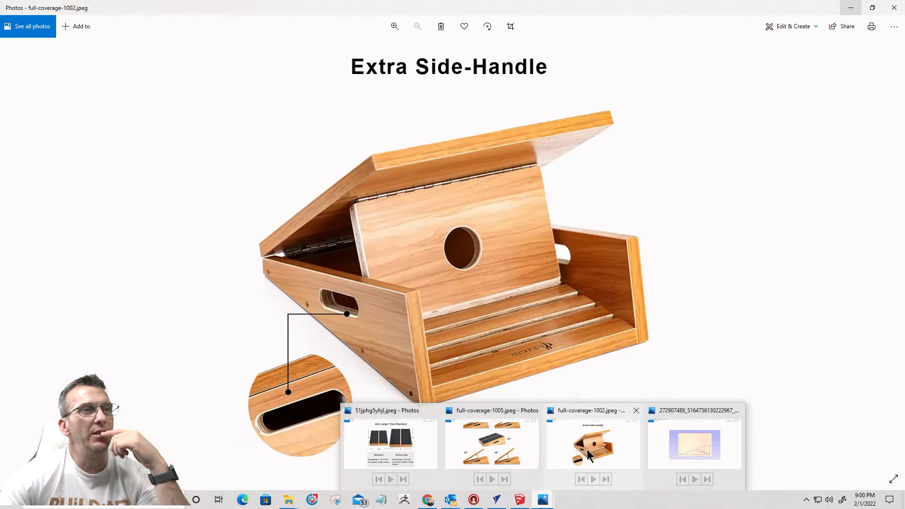
pyautogui.click(587, 449)
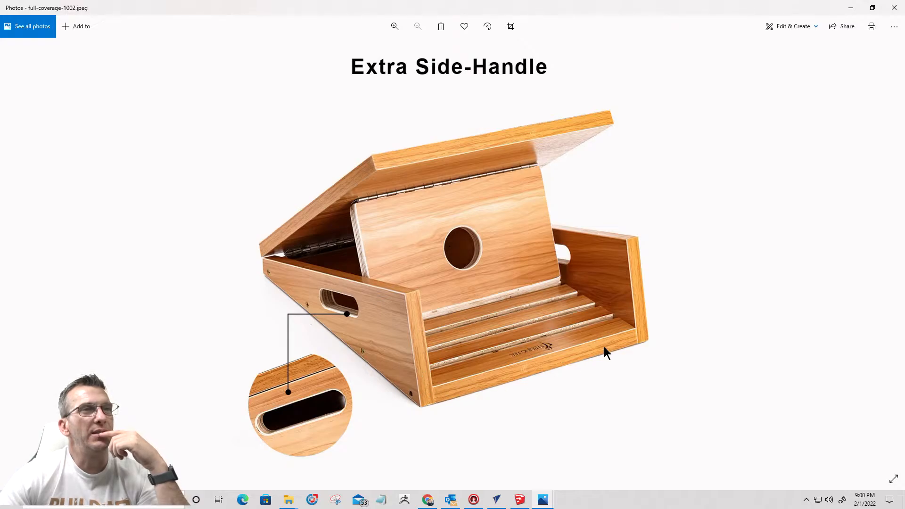
pyautogui.keyDown('ctrl'); pyautogui.scroll(5, 588, 342); pyautogui.keyUp('ctrl')
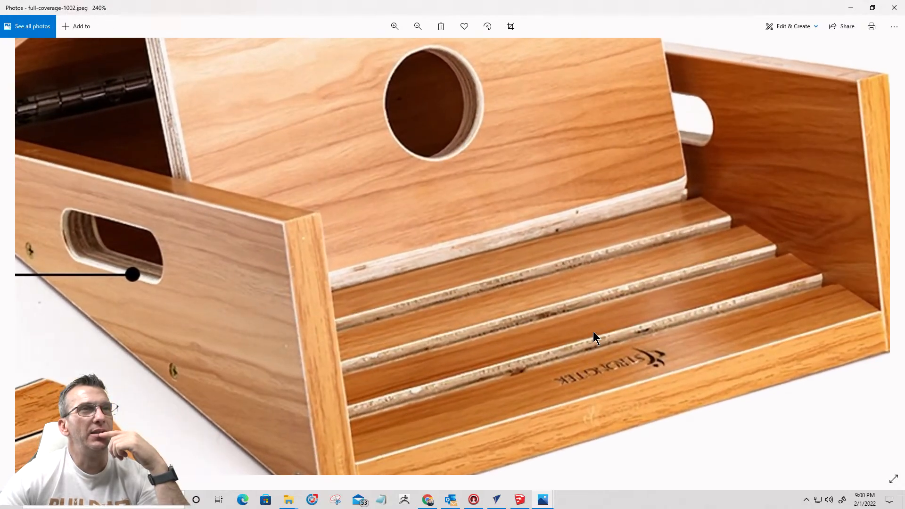
pyautogui.moveTo(594, 331); pyautogui.dragTo(472, 352)
pyautogui.keyDown('ctrl'); pyautogui.scroll(-3, 473, 352); pyautogui.keyUp('ctrl')
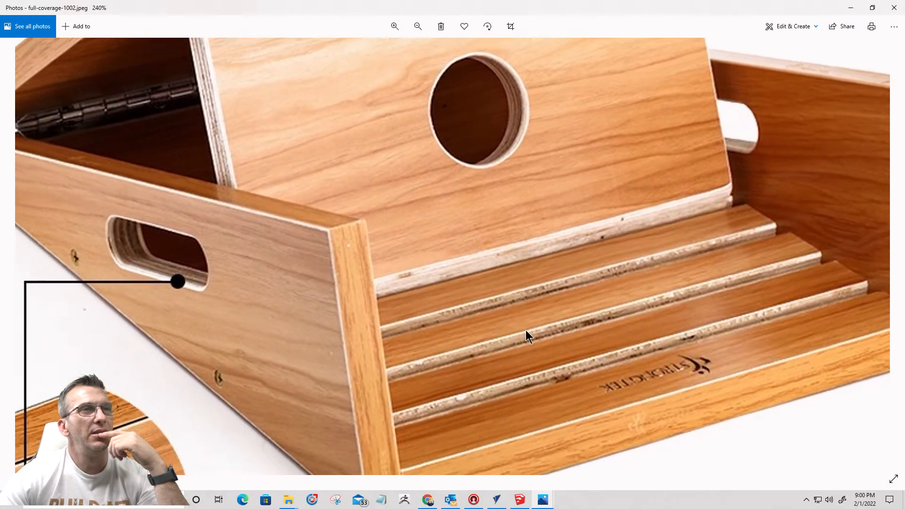
pyautogui.keyDown('ctrl'); pyautogui.scroll(-1, 534, 325); pyautogui.keyUp('ctrl')
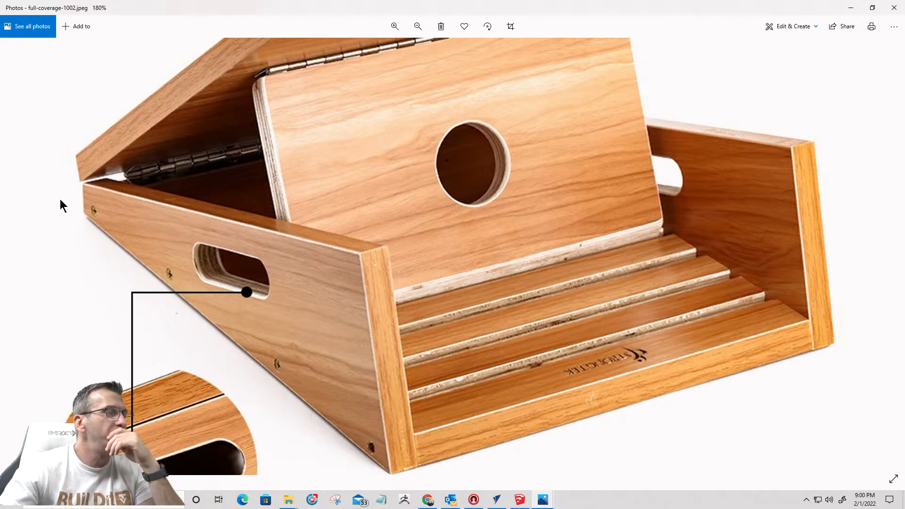
pyautogui.scroll(-4, 283, 236)
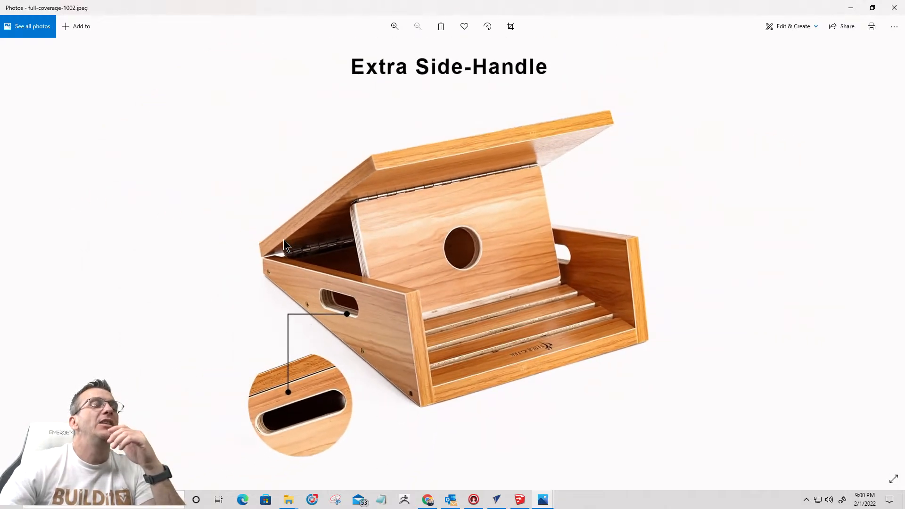
pyautogui.click(851, 8)
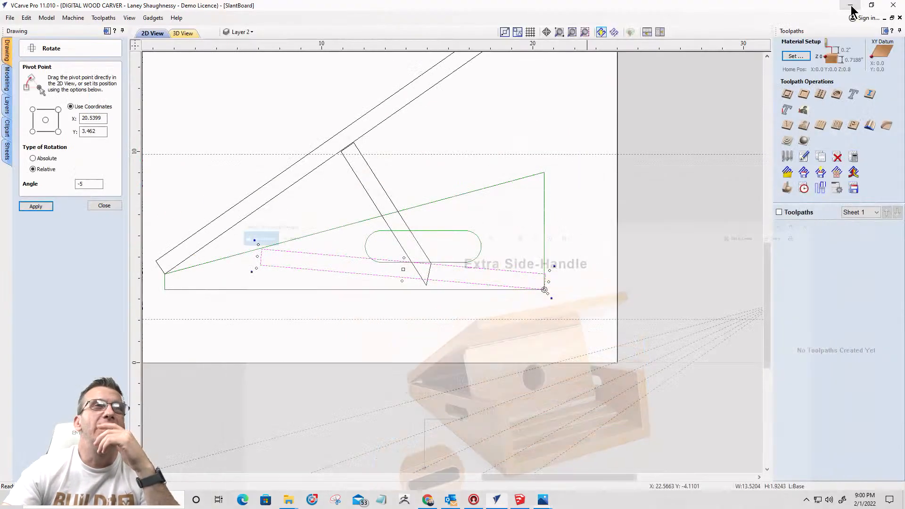
# Step: Compare the flat top board and two handled side panels laid out beside the sheet with the tilted side-view assembly
pyautogui.scroll(-7, 570, 336)
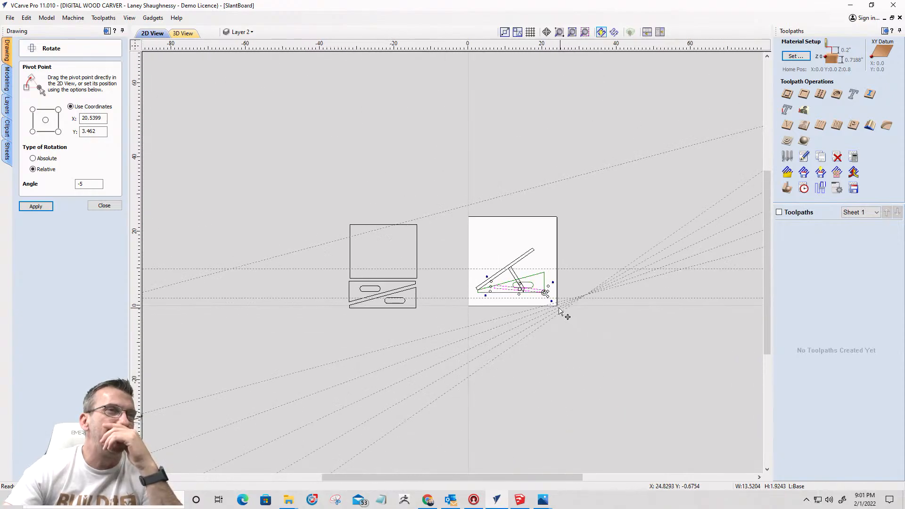
pyautogui.scroll(5, 559, 309)
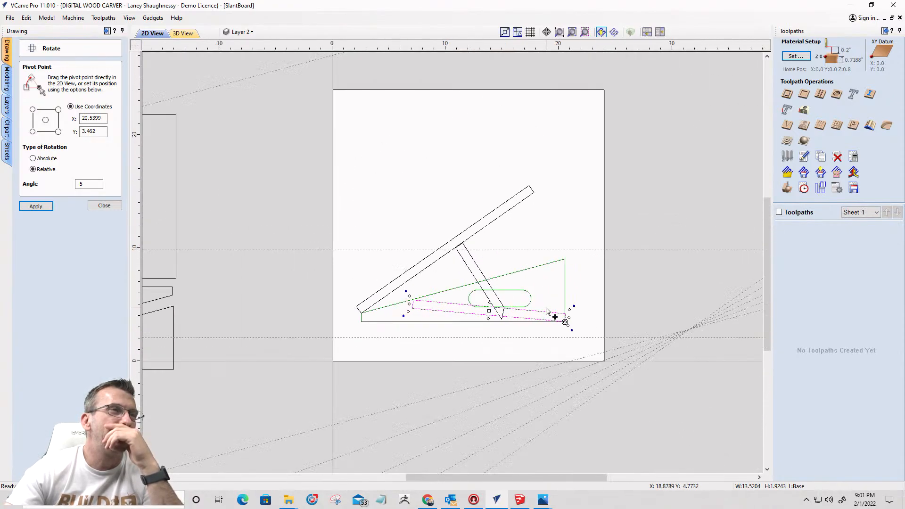
pyautogui.scroll(-4, 531, 339)
pyautogui.scroll(2, 386, 308)
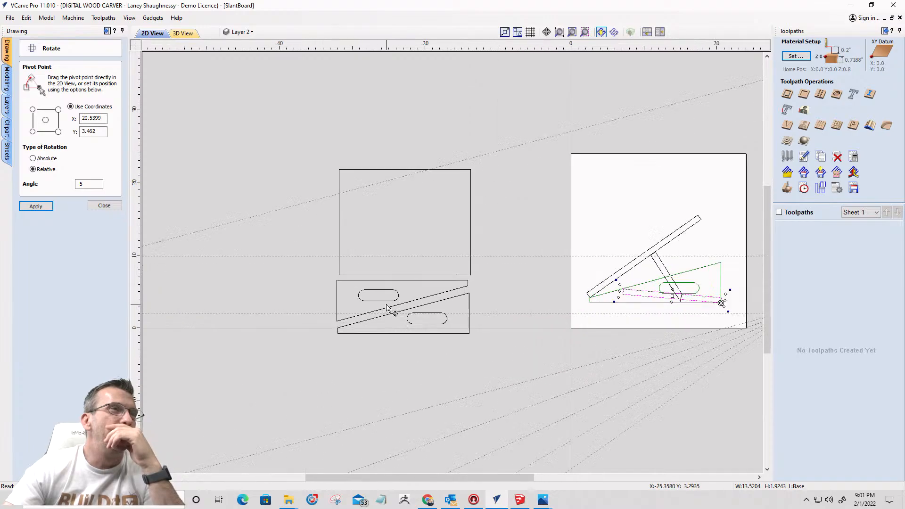
pyautogui.scroll(1, 386, 307)
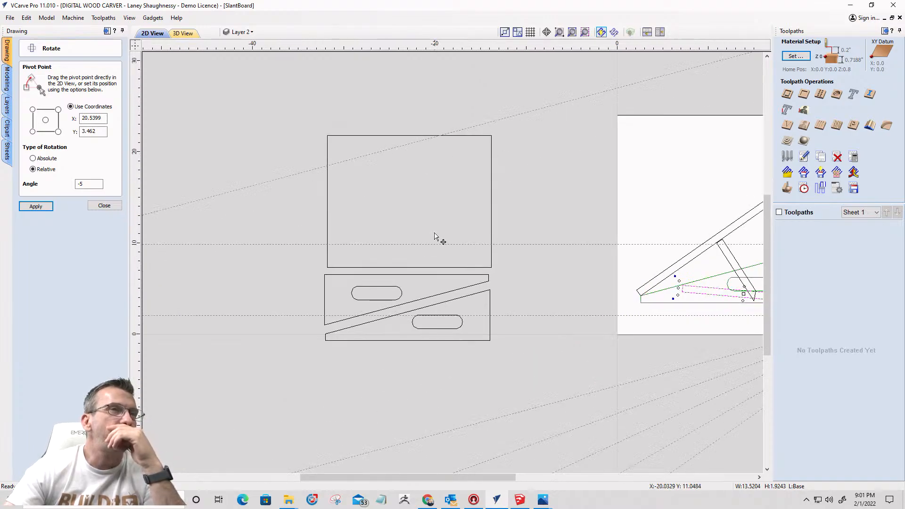
pyautogui.scroll(-3, 436, 245)
pyautogui.scroll(3, 417, 345)
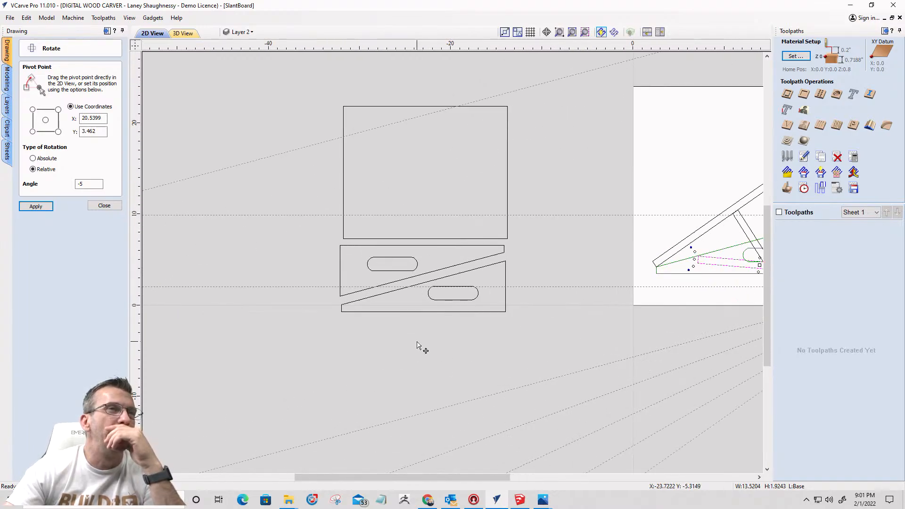
pyautogui.scroll(-2, 418, 346)
pyautogui.scroll(3, 456, 333)
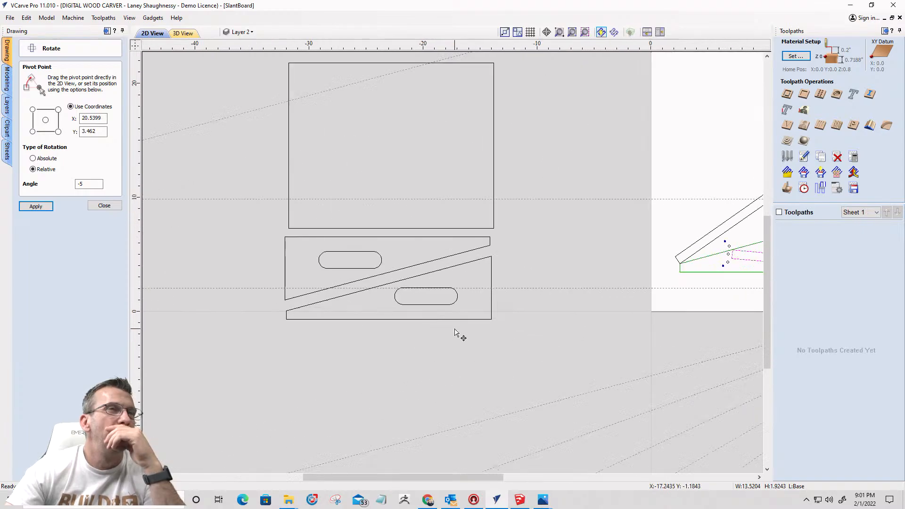
pyautogui.scroll(-4, 414, 305)
pyautogui.scroll(1, 415, 304)
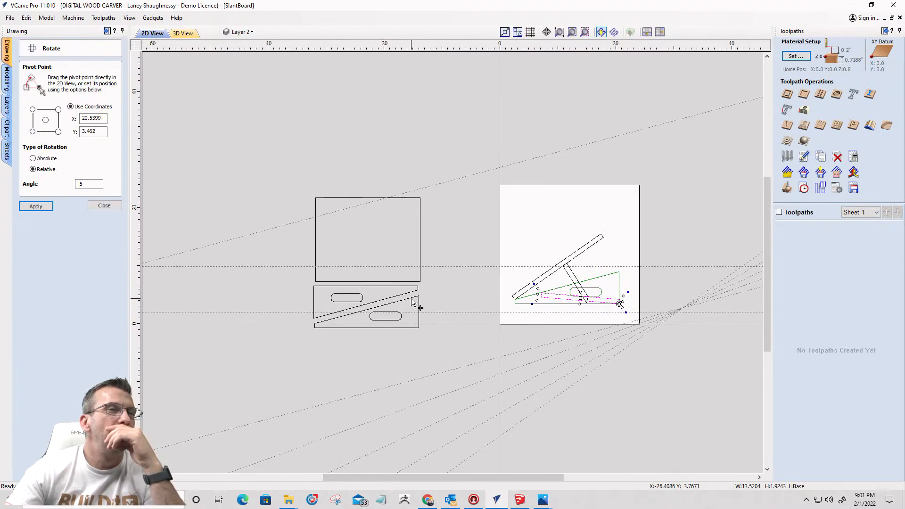
pyautogui.scroll(-1, 412, 302)
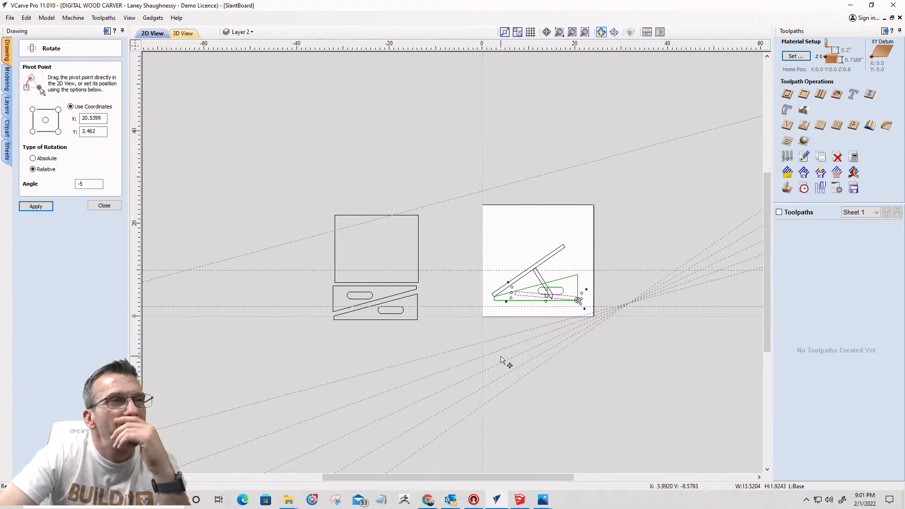
pyautogui.scroll(3, 549, 298)
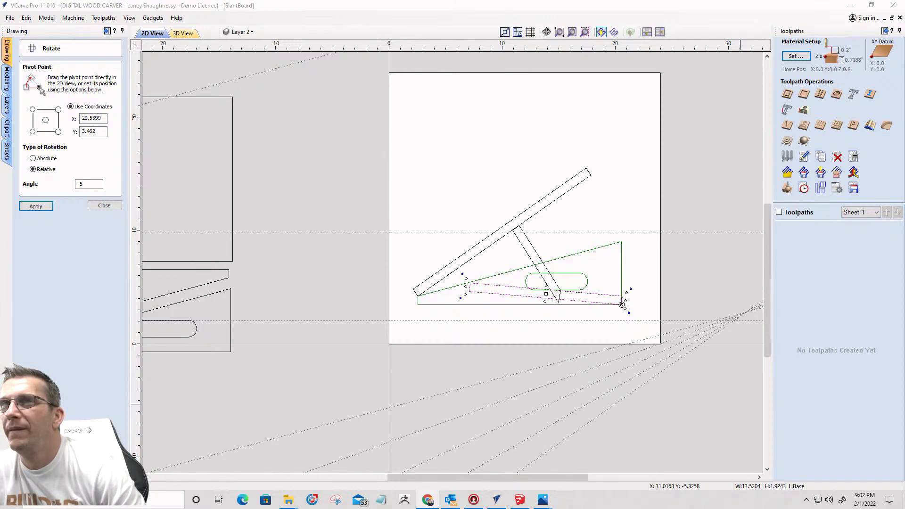
# Step: Switch to the browser's slant board design image results and inspect the Yes4All wooden slant board's base slots and support leg
pyautogui.moveTo(773, 162); pyautogui.dragTo(243, 1)
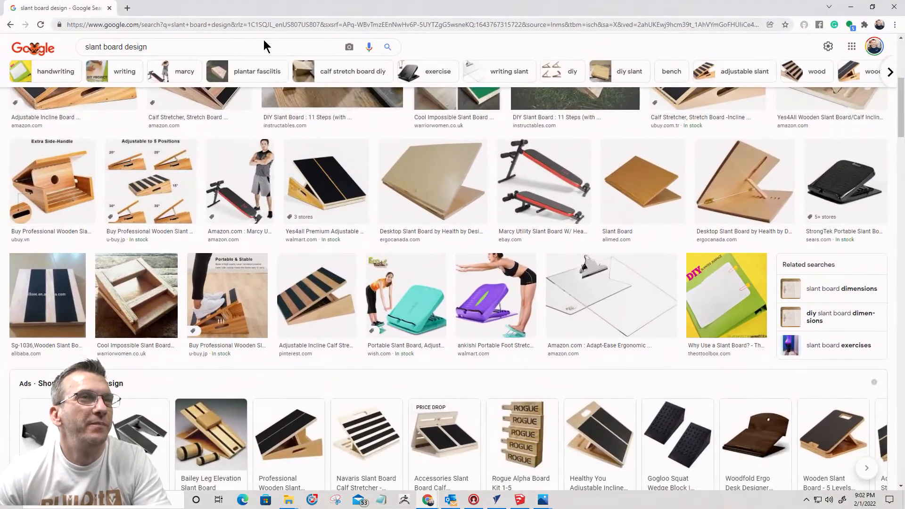
pyautogui.scroll(5, 437, 213)
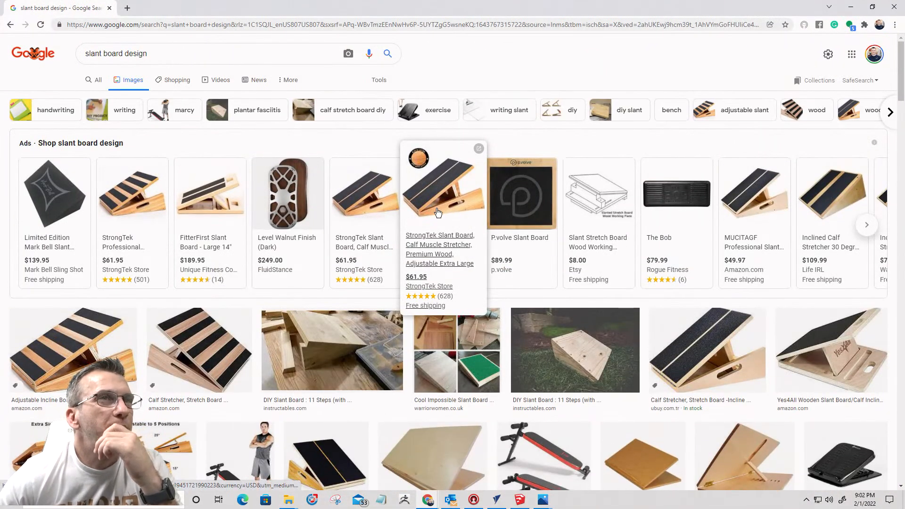
pyautogui.scroll(-2, 480, 223)
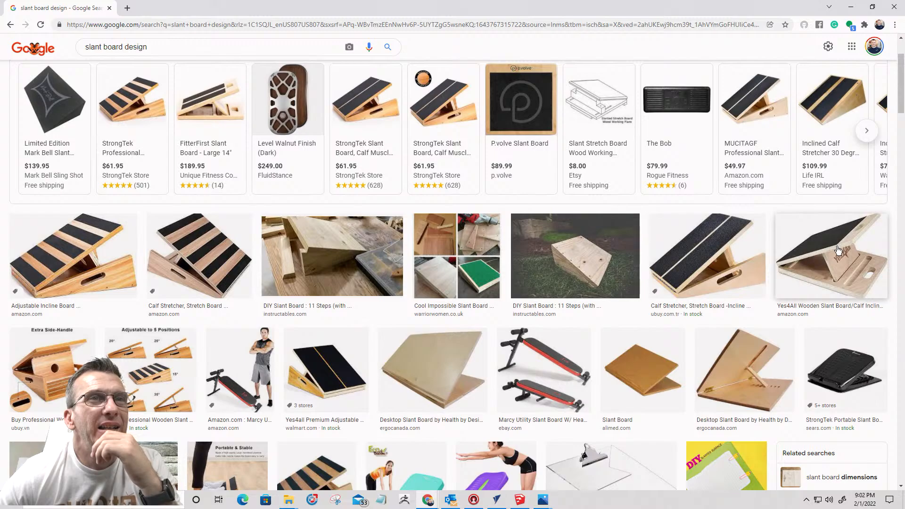
pyautogui.click(838, 250)
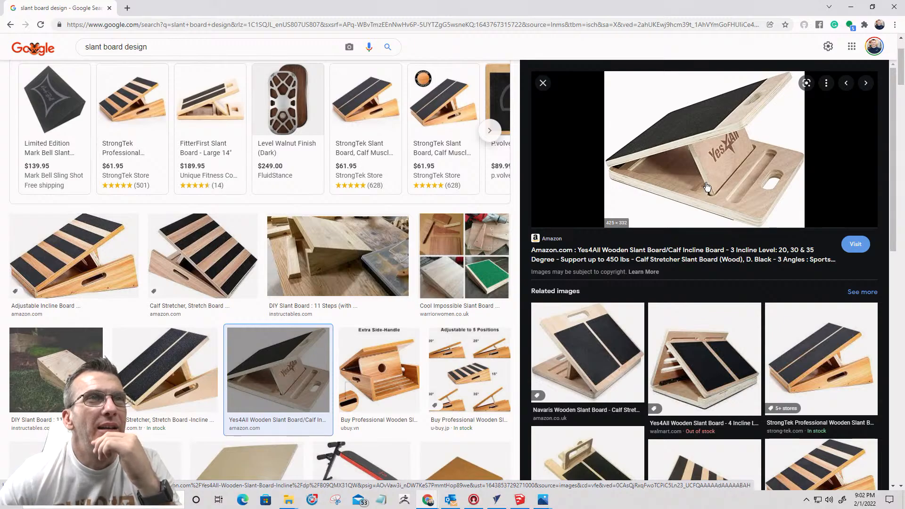
pyautogui.scroll(-1, 689, 176)
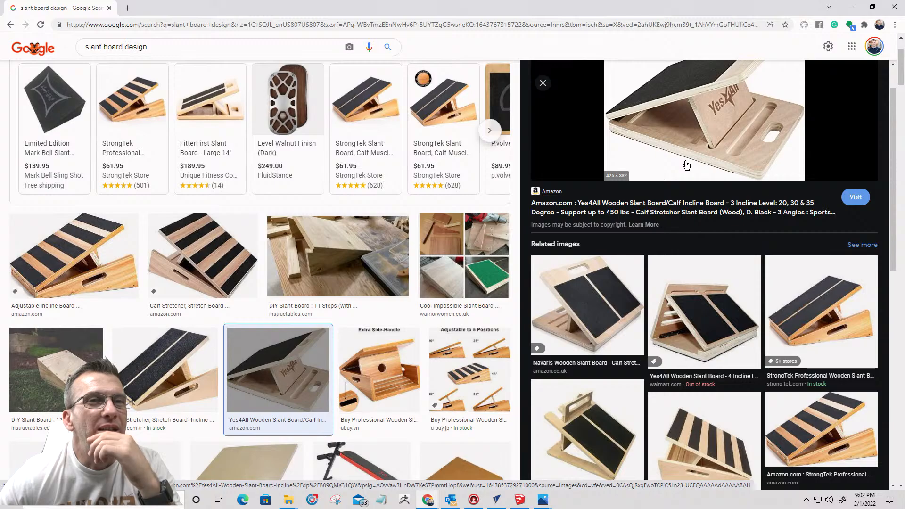
# Step: Examine the related slant board images for alternative base and support-leg designs, and close the Yes4All preview
pyautogui.scroll(-3, 687, 164)
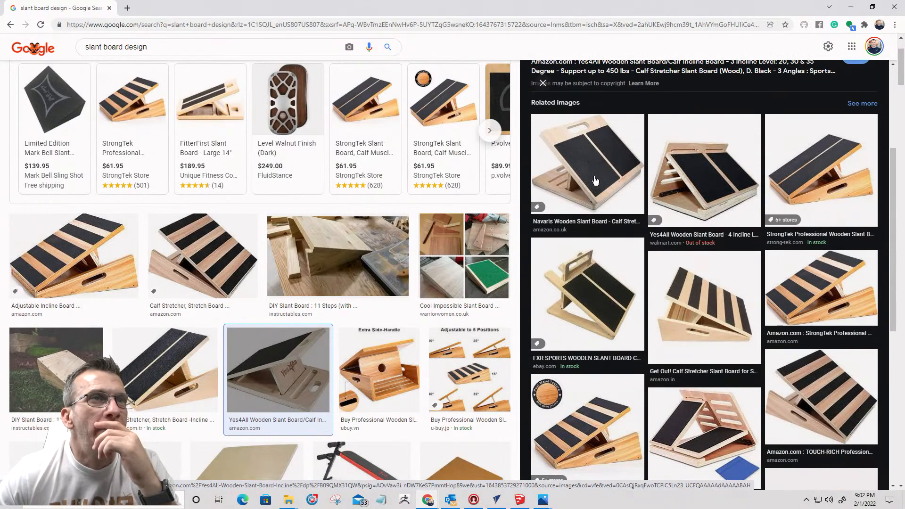
pyautogui.scroll(1, 684, 181)
pyautogui.scroll(-2, 685, 181)
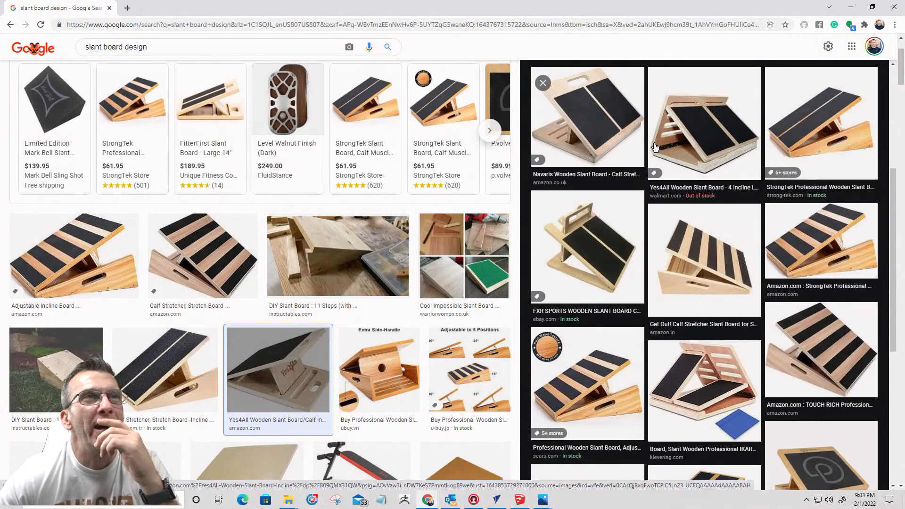
pyautogui.click(675, 124)
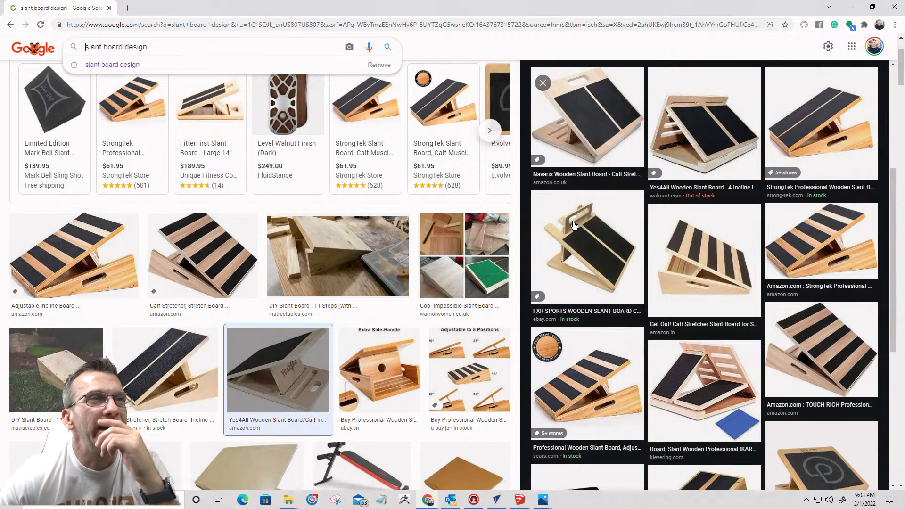
pyautogui.scroll(-4, 604, 230)
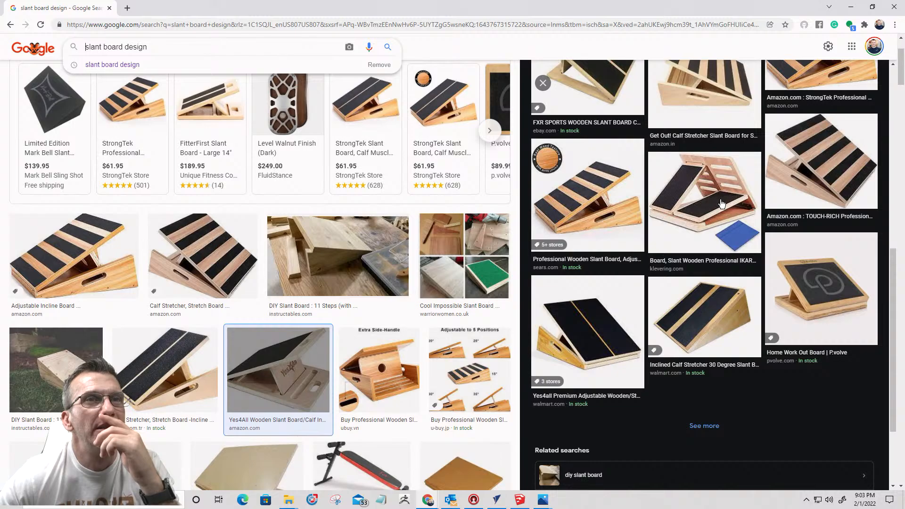
pyautogui.scroll(-3, 721, 203)
pyautogui.scroll(10, 653, 193)
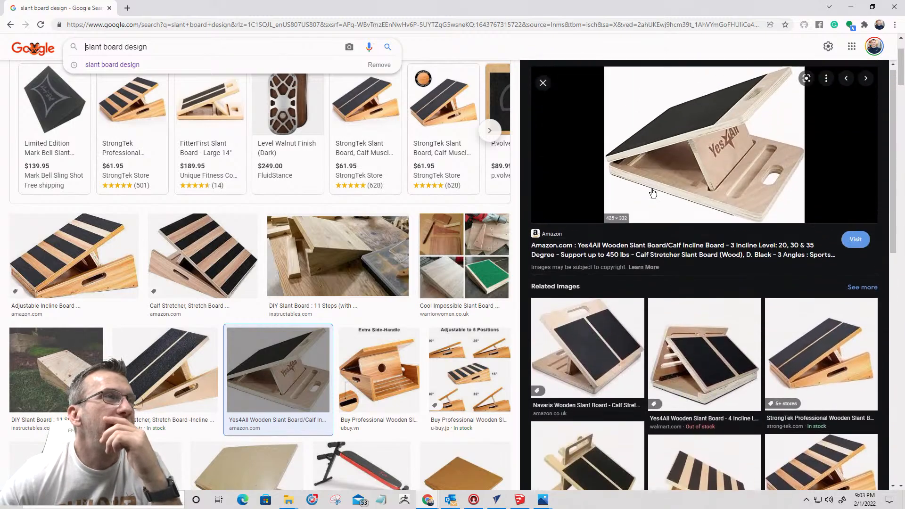
pyautogui.scroll(1, 613, 200)
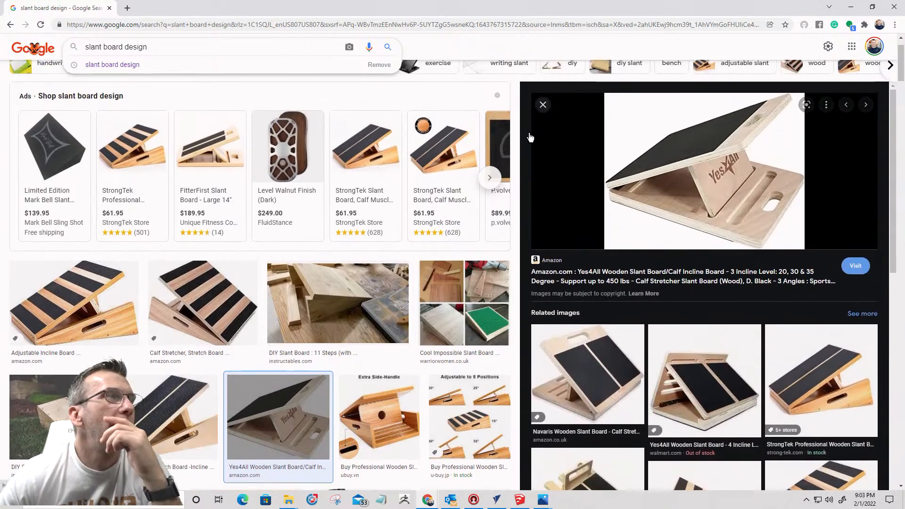
pyautogui.click(543, 104)
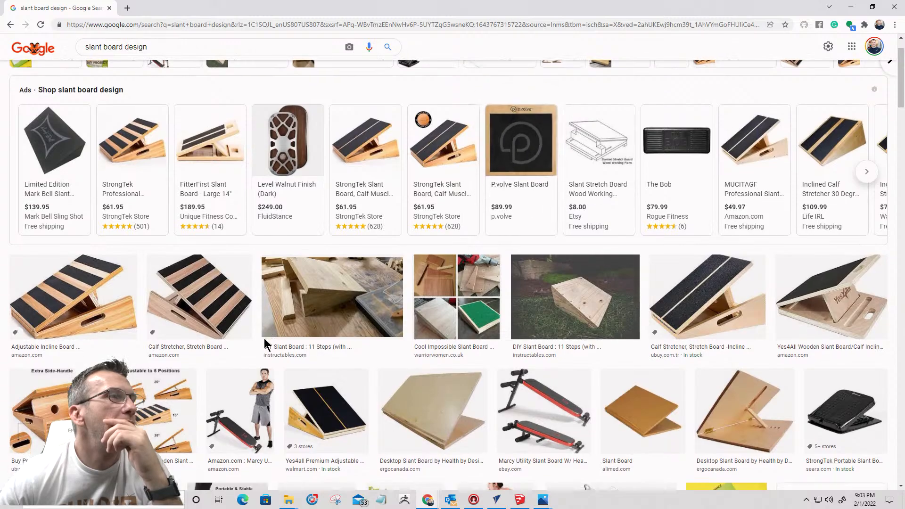
# Step: View the "Adjustable to 5 Positions" slant board image to study its support positions, and close its preview
pyautogui.scroll(-2, 264, 338)
pyautogui.scroll(-1, 142, 306)
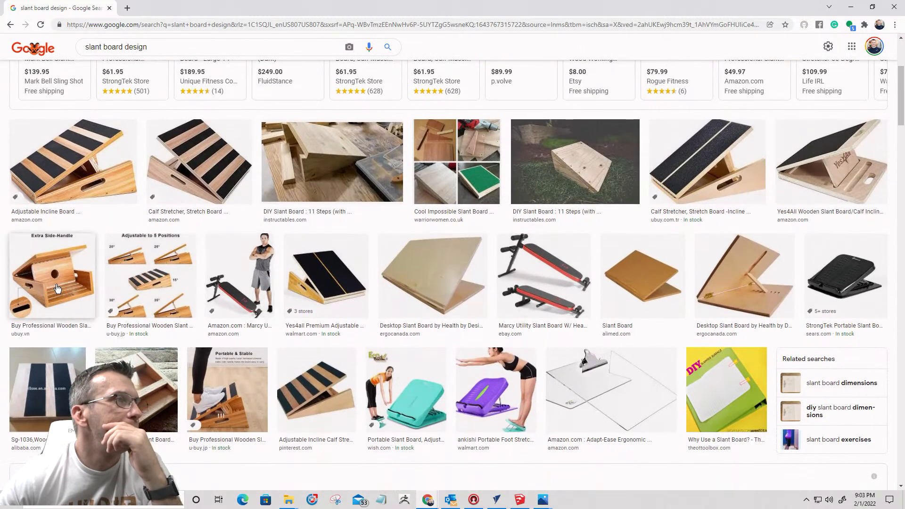
pyautogui.click(164, 293)
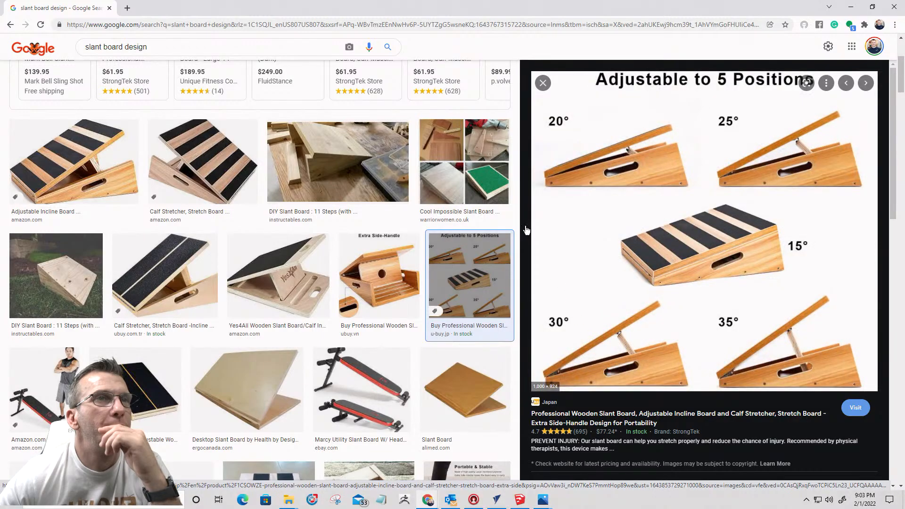
pyautogui.click(543, 83)
# Step: Browse further through the slant board design image results for other adjustable wooden designs
pyautogui.scroll(-8, 497, 249)
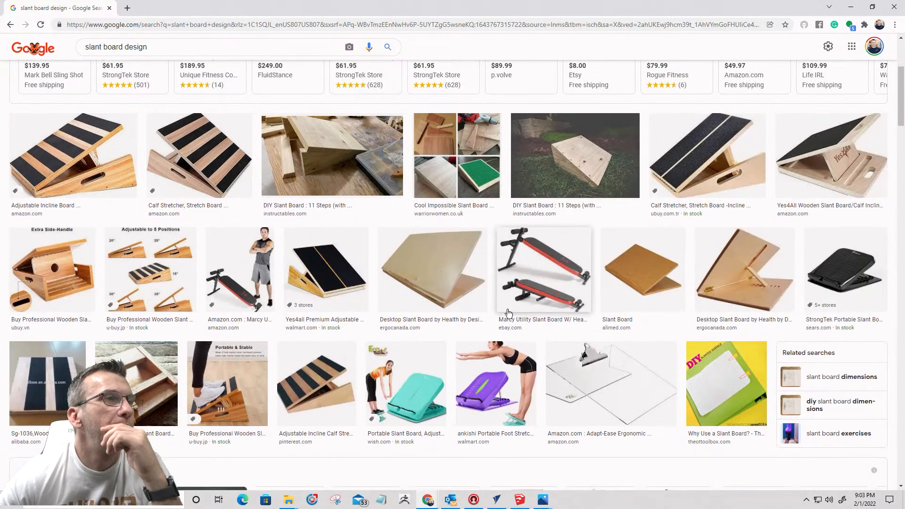
pyautogui.scroll(-4, 509, 312)
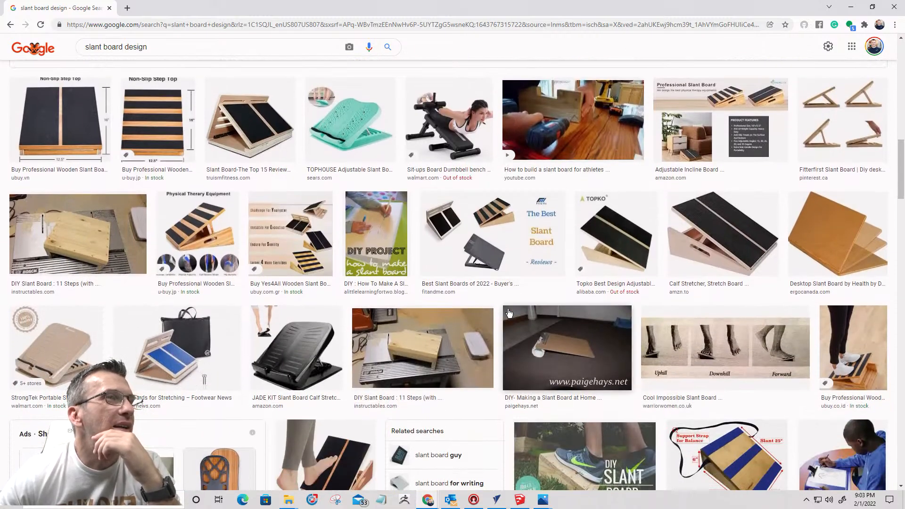
pyautogui.scroll(-3, 508, 313)
pyautogui.scroll(-1, 509, 314)
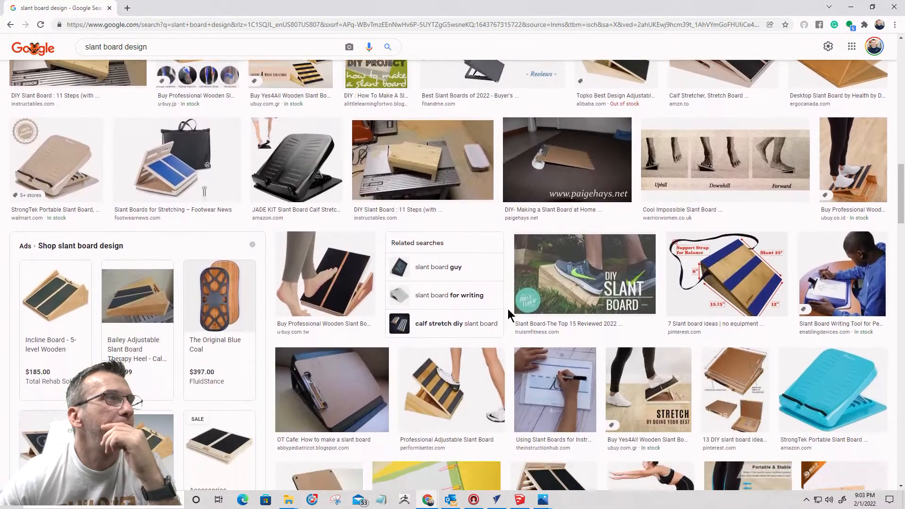
pyautogui.scroll(-1, 507, 309)
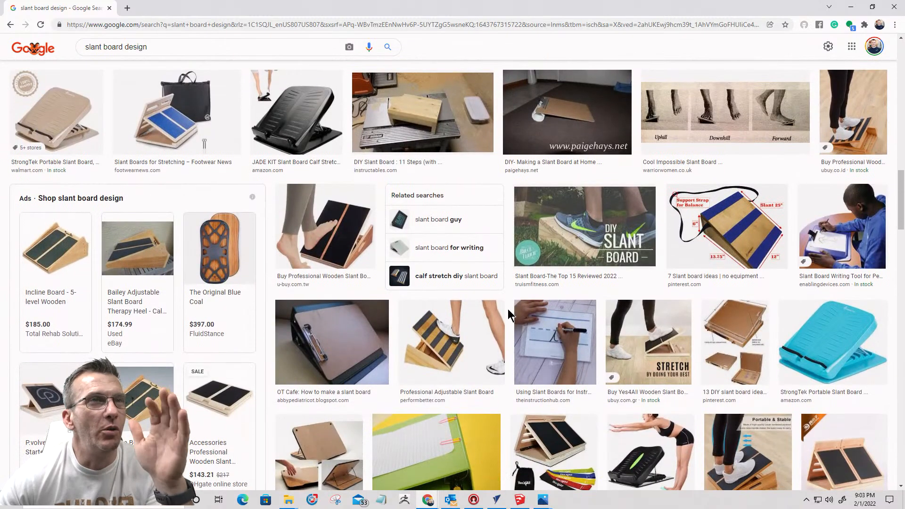
pyautogui.scroll(-4, 508, 309)
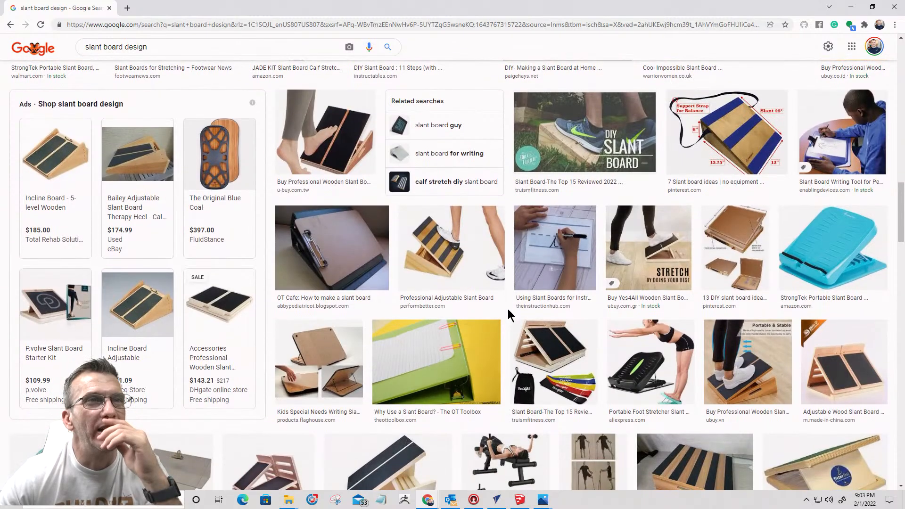
# Step: Browse the slant board images for the Chainbang "Professional Quality" picture, preview it, and open its Pricepulse product page
pyautogui.scroll(-2, 509, 314)
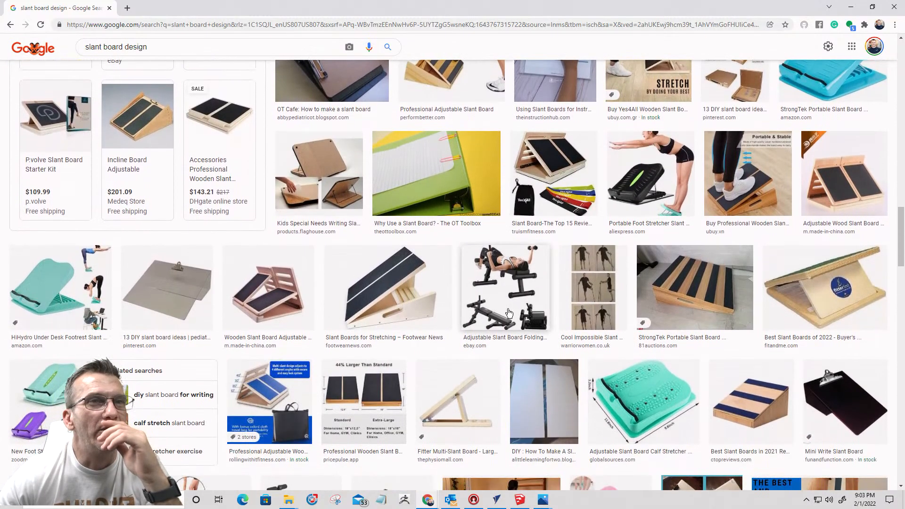
pyautogui.scroll(-2, 509, 312)
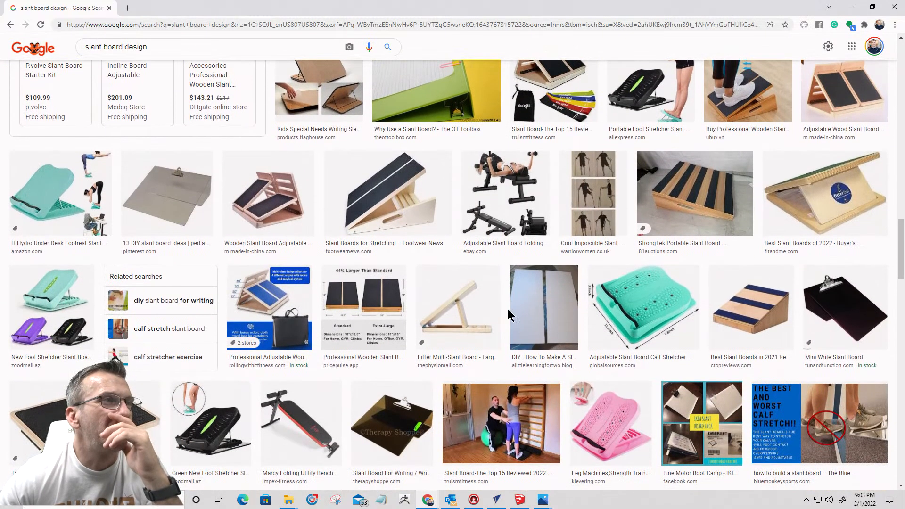
pyautogui.scroll(-8, 509, 315)
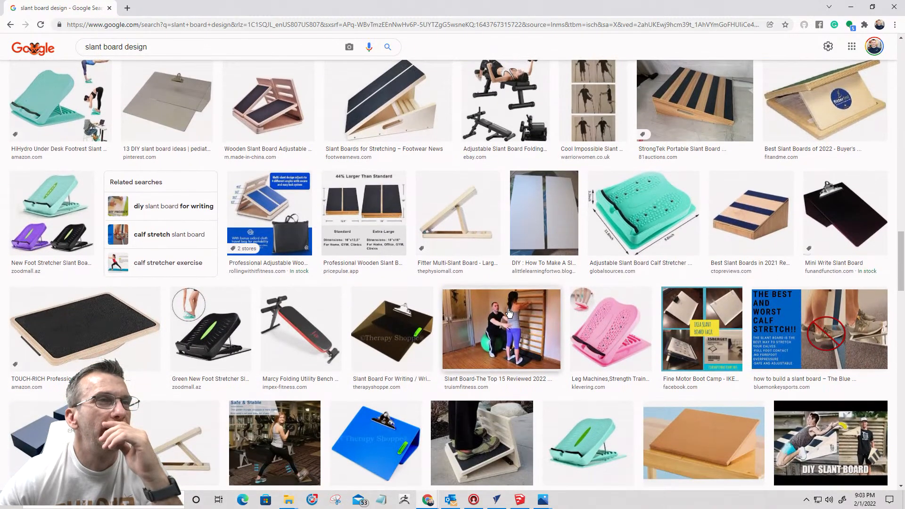
pyautogui.scroll(-2, 508, 309)
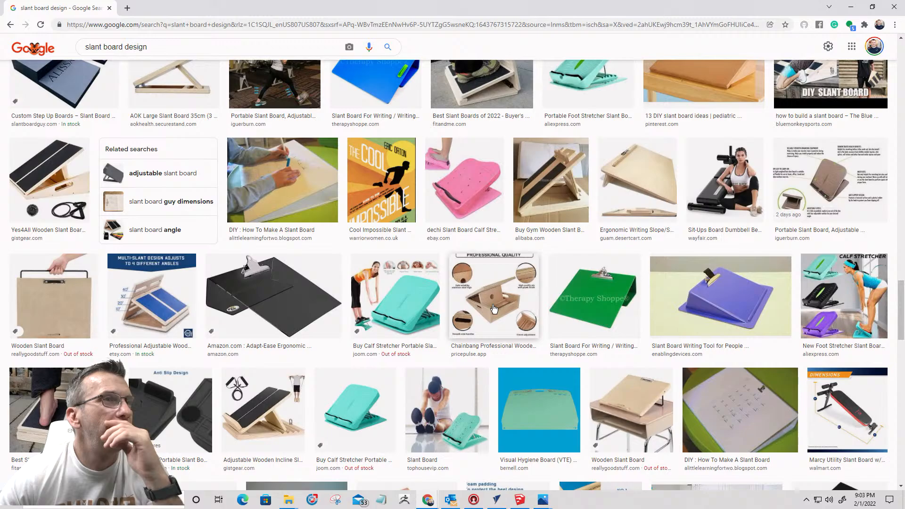
pyautogui.click(493, 309)
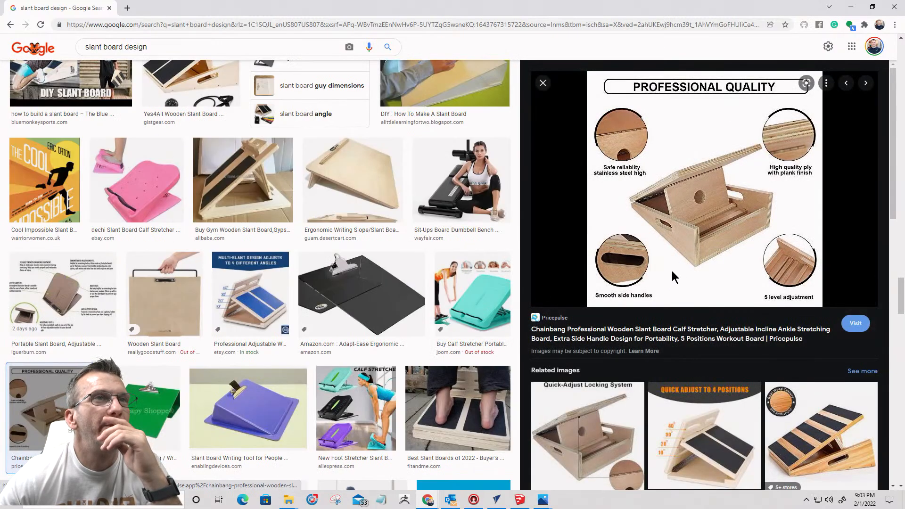
pyautogui.scroll(2, 717, 238)
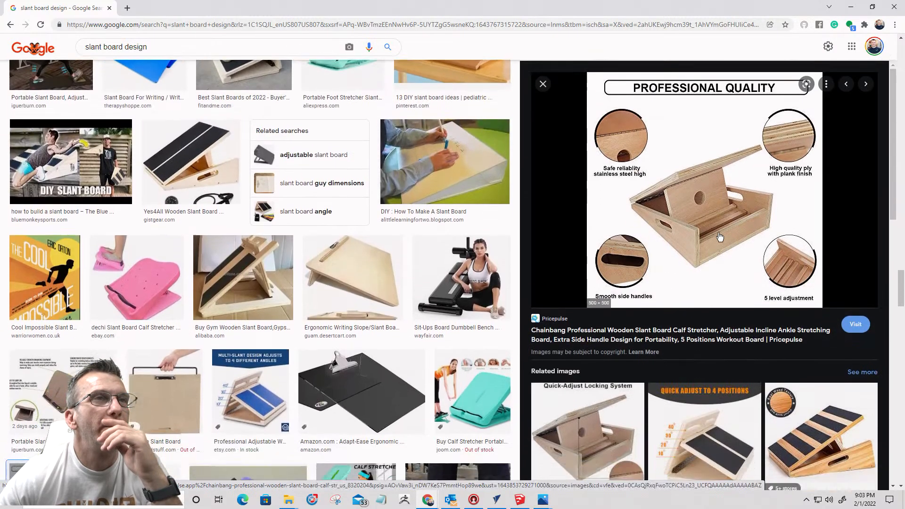
pyautogui.scroll(-1, 720, 237)
pyautogui.click(791, 269)
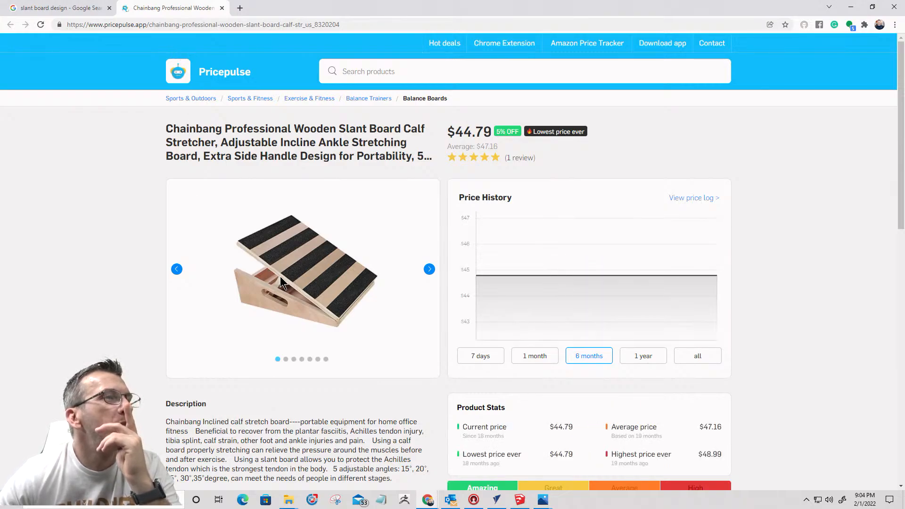
# Step: Study the Chainbang product photos for the five positions, support leg and 5-level adjustment grooves, and close the product page
pyautogui.click(429, 270)
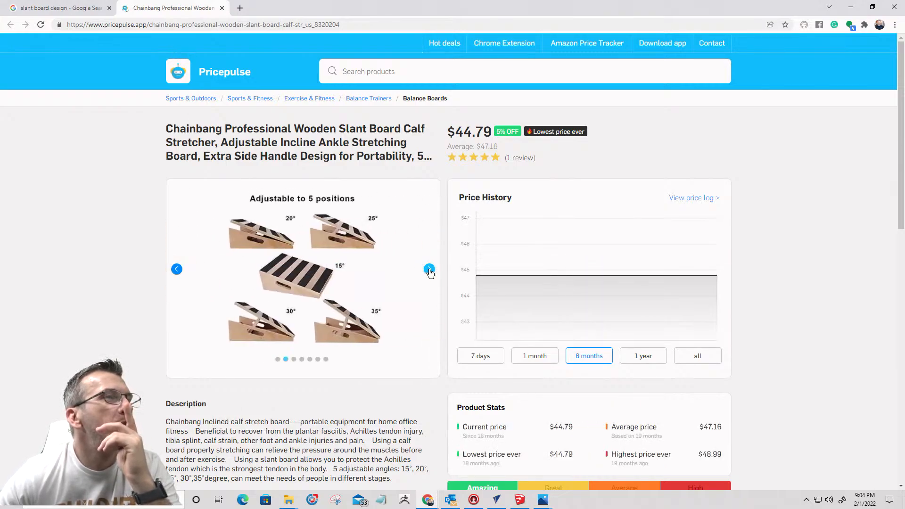
pyautogui.click(429, 269)
pyautogui.click(428, 269)
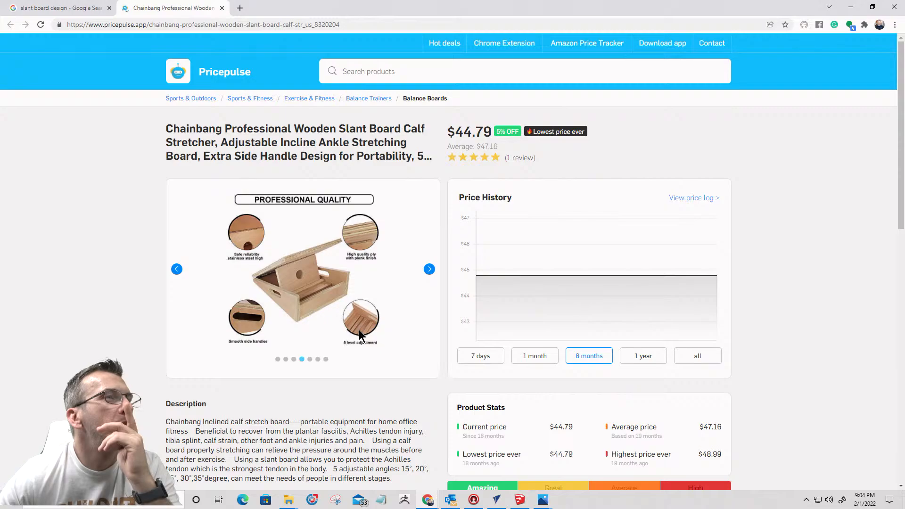
pyautogui.scroll(-3, 359, 330)
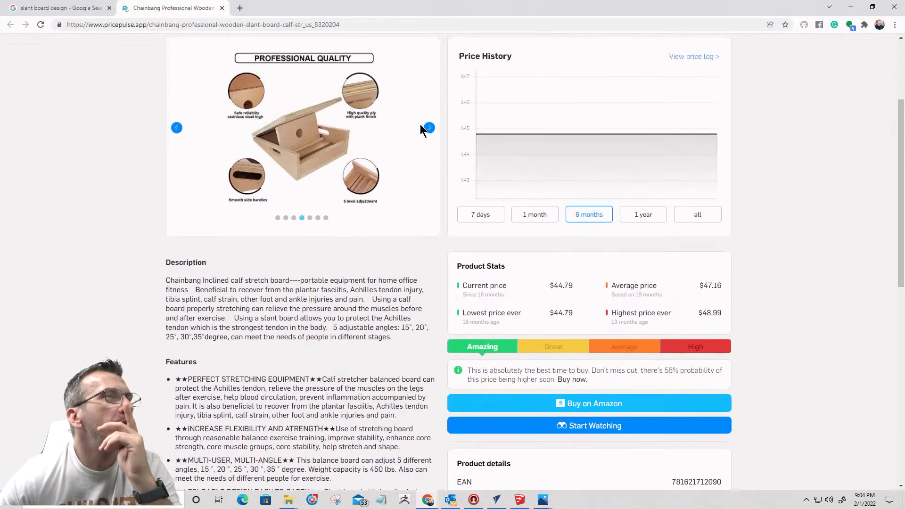
pyautogui.click(428, 128)
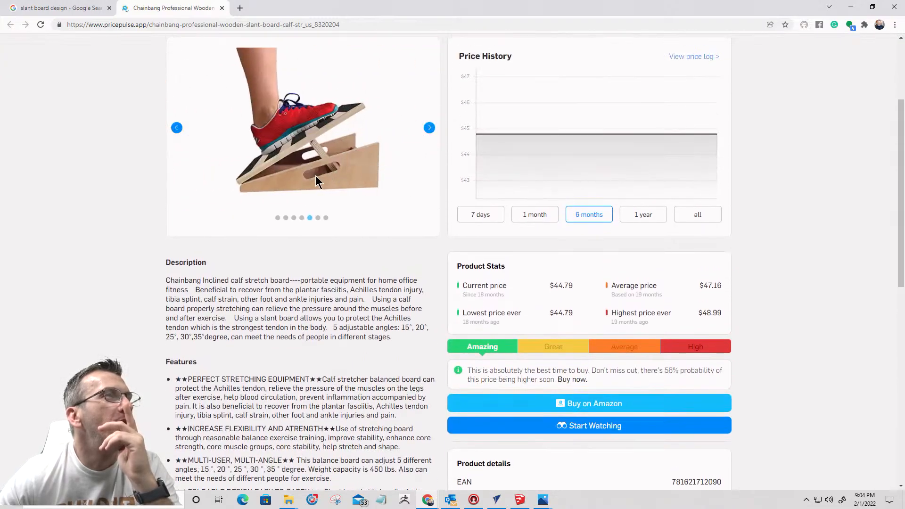
pyautogui.click(430, 128)
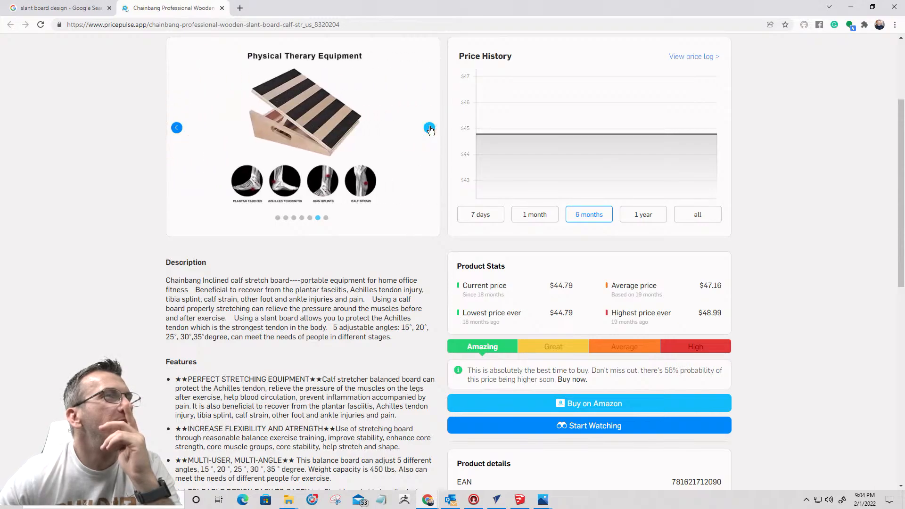
pyautogui.click(430, 128)
pyautogui.click(429, 128)
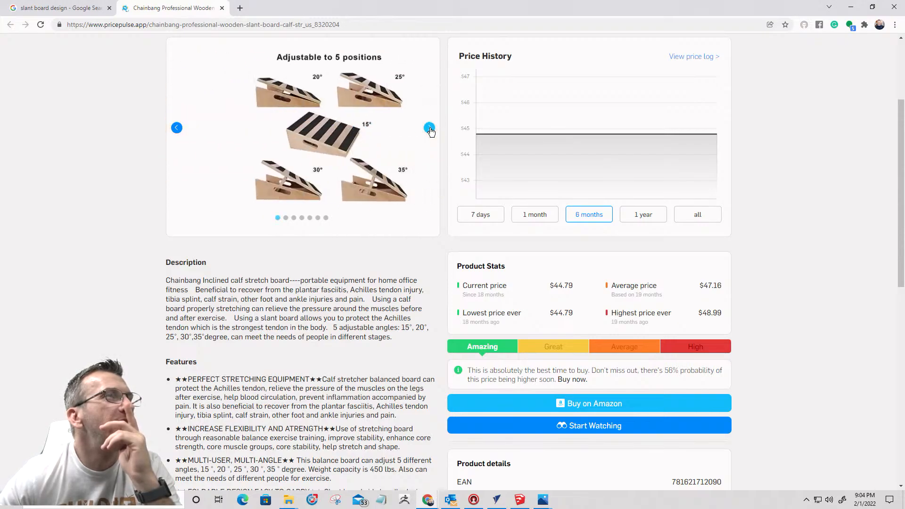
pyautogui.click(429, 129)
pyautogui.click(430, 128)
pyautogui.click(429, 128)
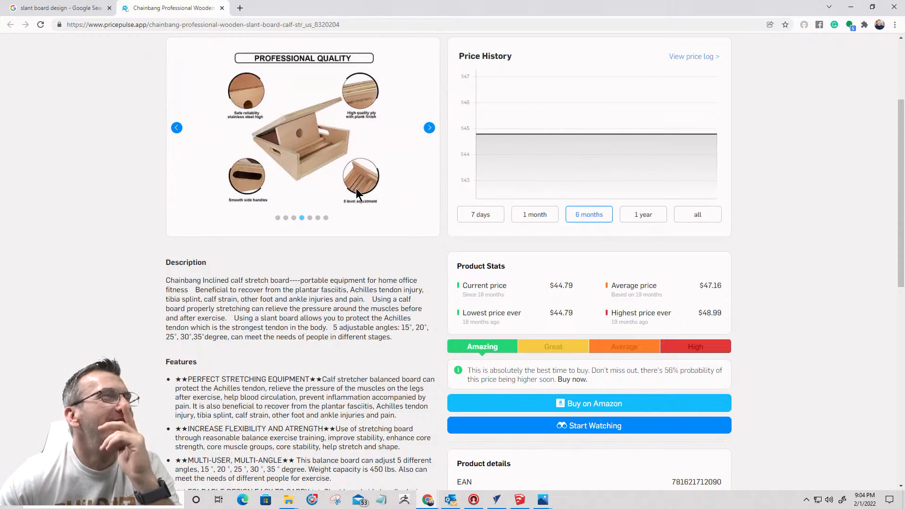
pyautogui.click(221, 8)
# Step: Browse further slant board images, preview eBay's "SLANT BOARD, Calf Stretch AND Arch Stretch" picture, and close the preview
pyautogui.scroll(-1, 444, 270)
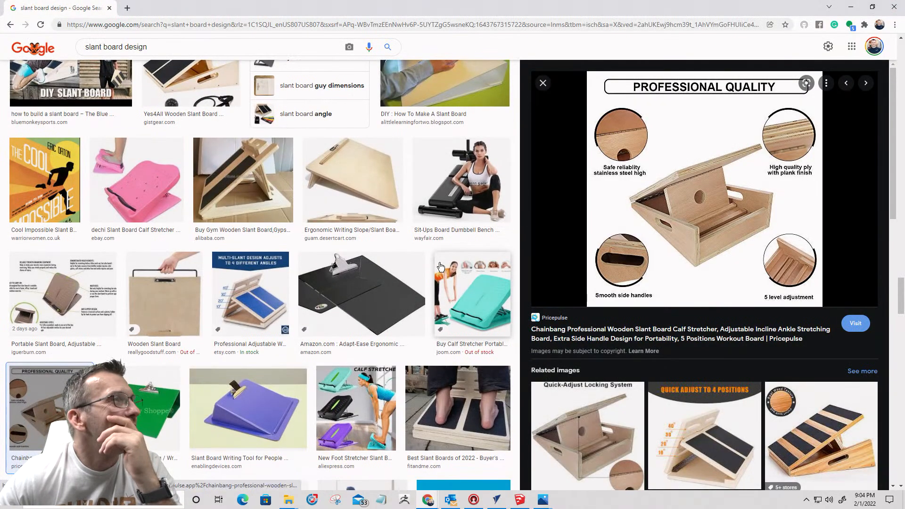
pyautogui.scroll(-2, 443, 269)
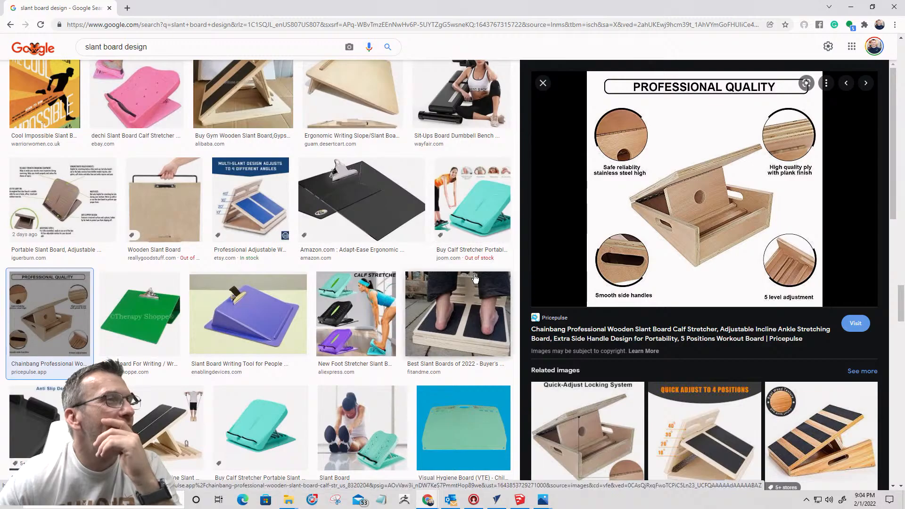
pyautogui.scroll(-2, 476, 280)
pyautogui.scroll(-5, 475, 279)
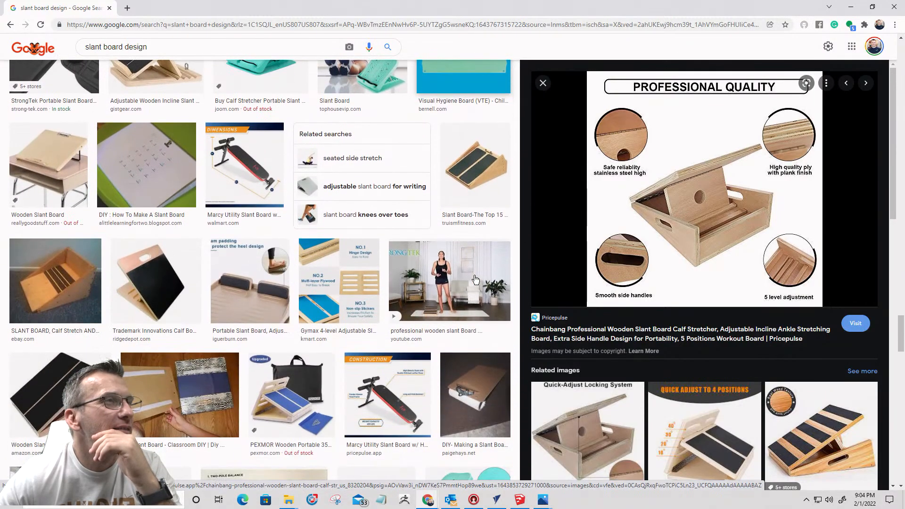
pyautogui.scroll(-3, 476, 279)
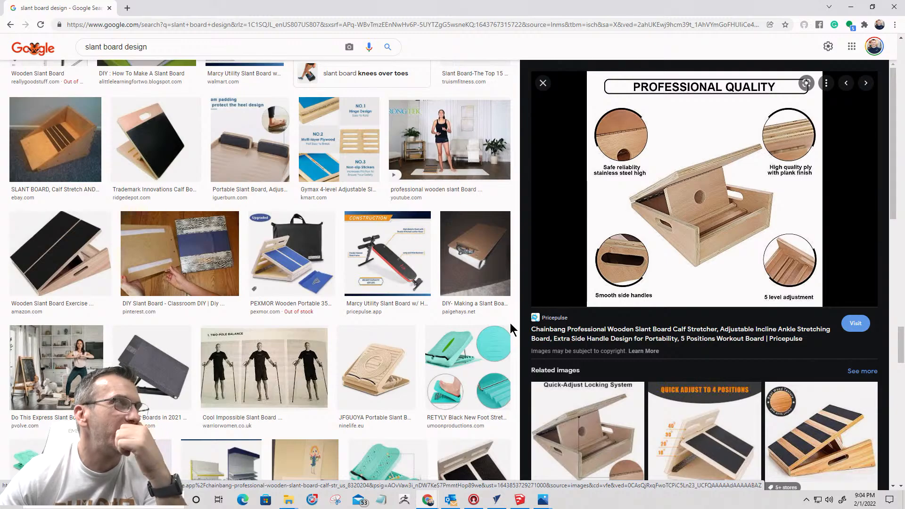
pyautogui.click(46, 149)
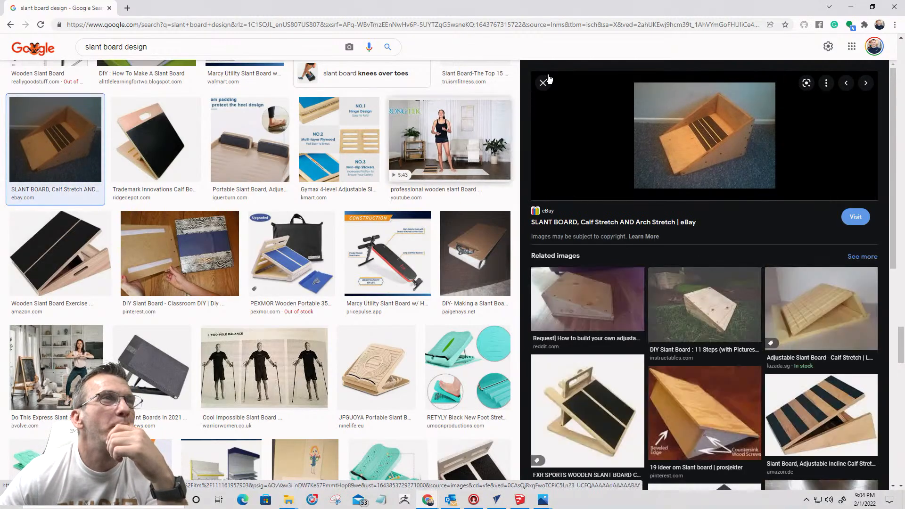
pyautogui.click(543, 84)
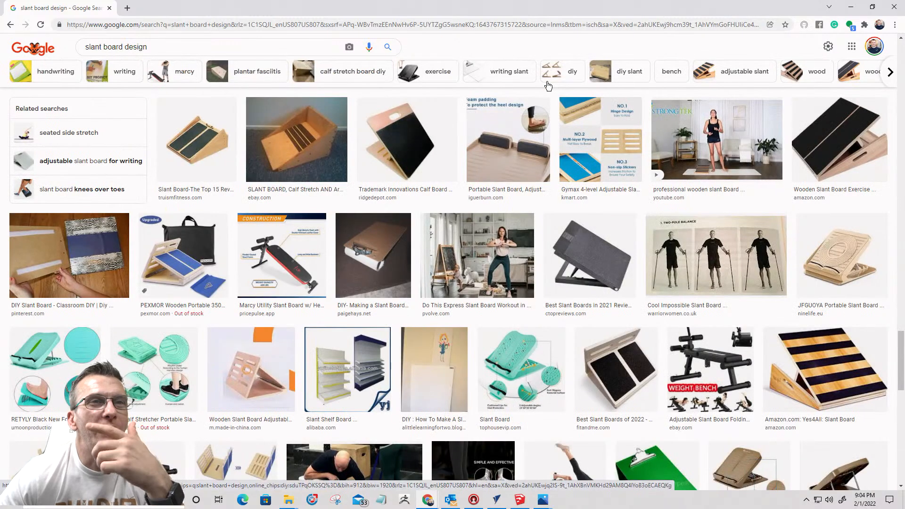
# Step: Find the "Quick-Adjust Locking System" slant board image and examine its hinged support leg and box base
pyautogui.scroll(-8, 749, 317)
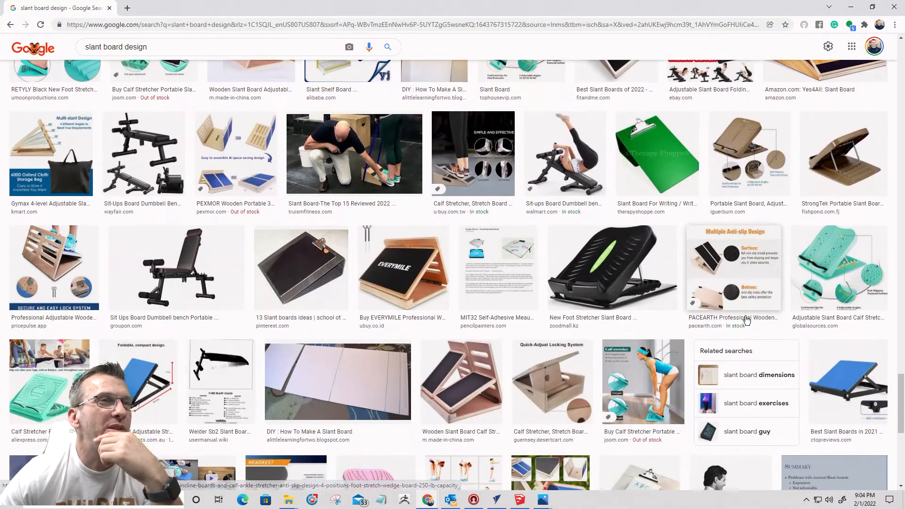
pyautogui.scroll(-2, 747, 319)
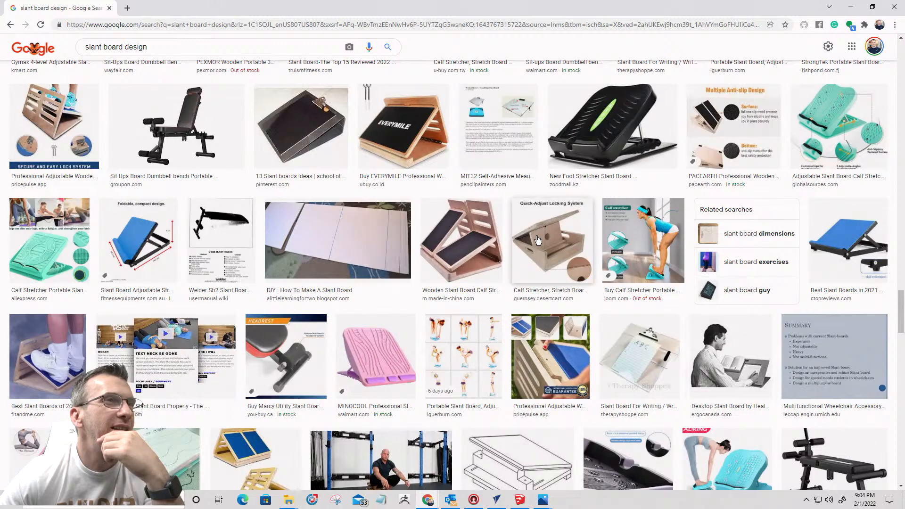
pyautogui.click(538, 240)
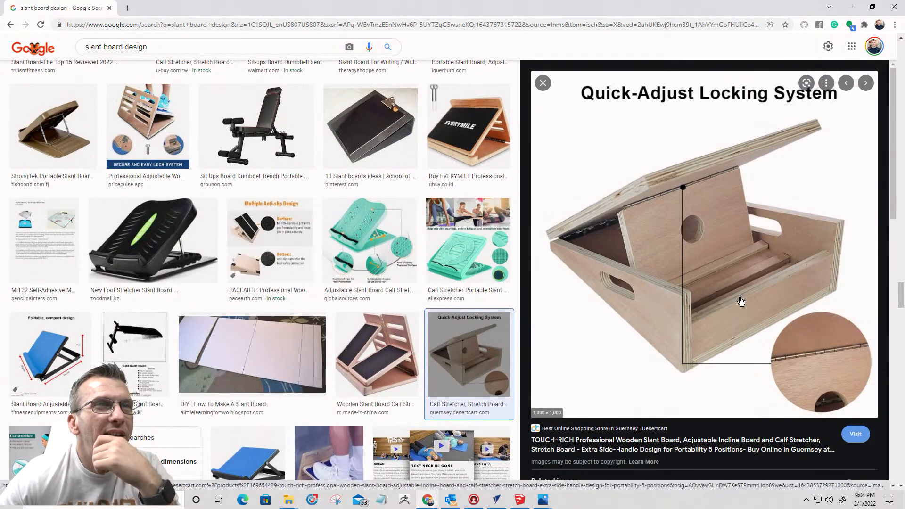
pyautogui.moveTo(739, 302); pyautogui.dragTo(737, 299)
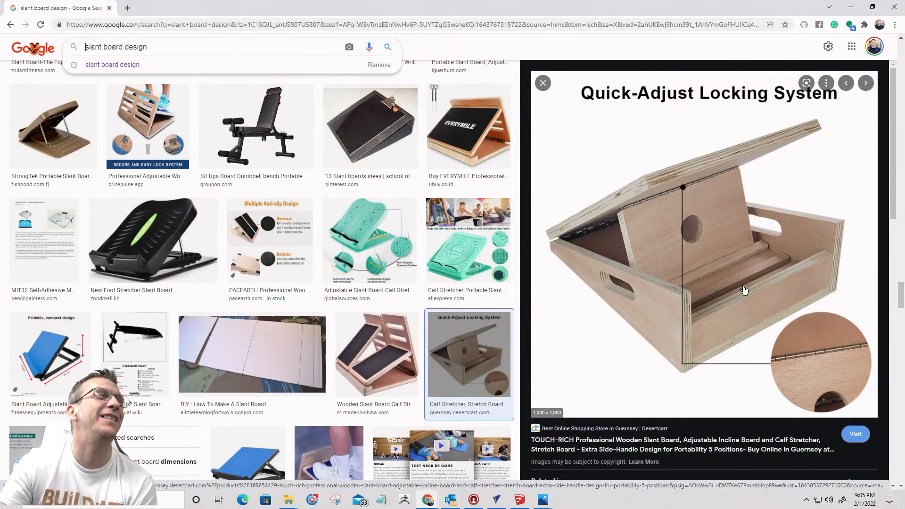
# Step: Close the image results, switch back to VCarve Pro, and delete the thin sloped strip from the base's side profile
pyautogui.click(109, 8)
pyautogui.scroll(-4, 553, 208)
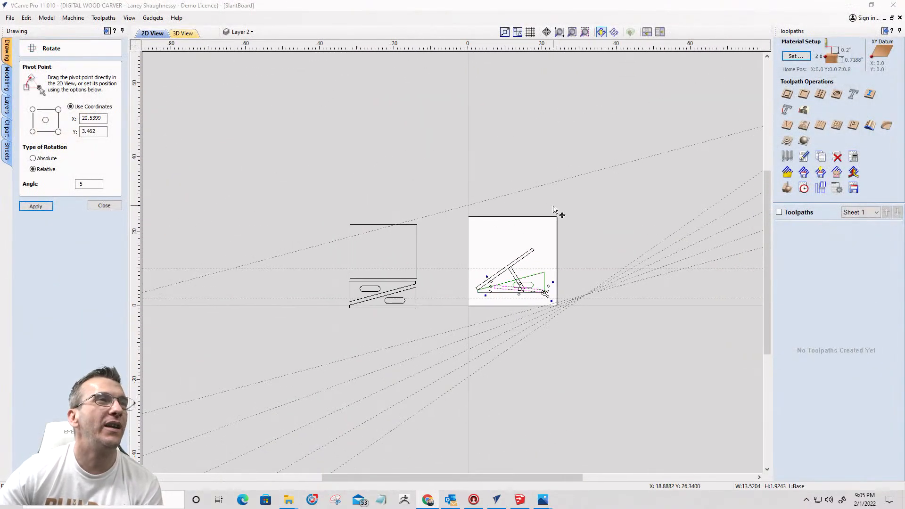
pyautogui.scroll(2, 621, 289)
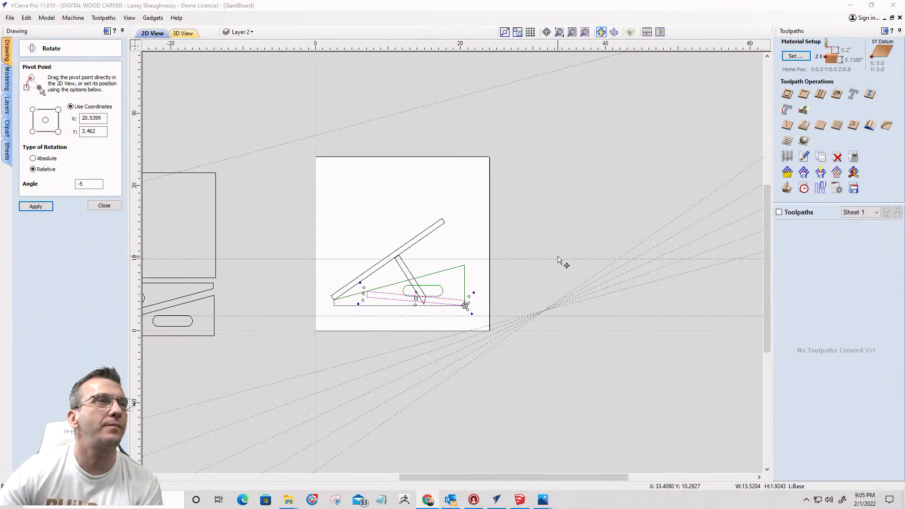
pyautogui.scroll(-2, 558, 259)
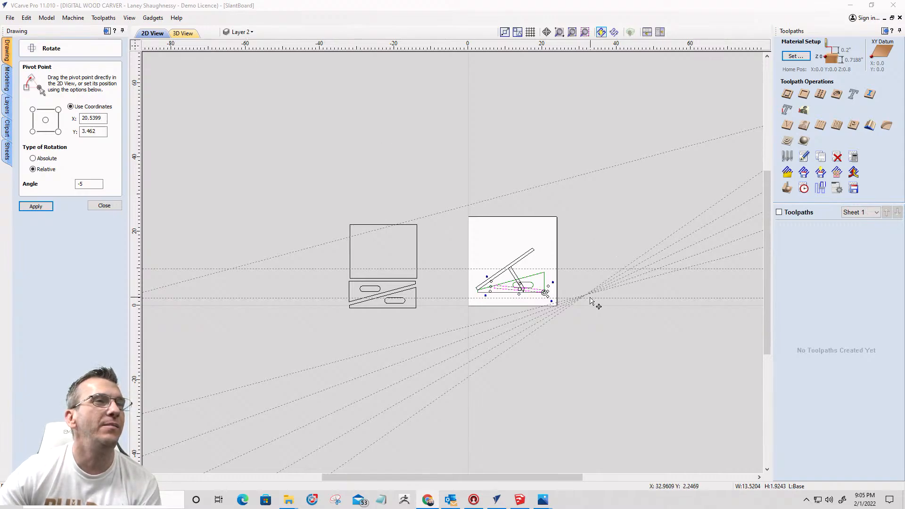
pyautogui.scroll(5, 495, 285)
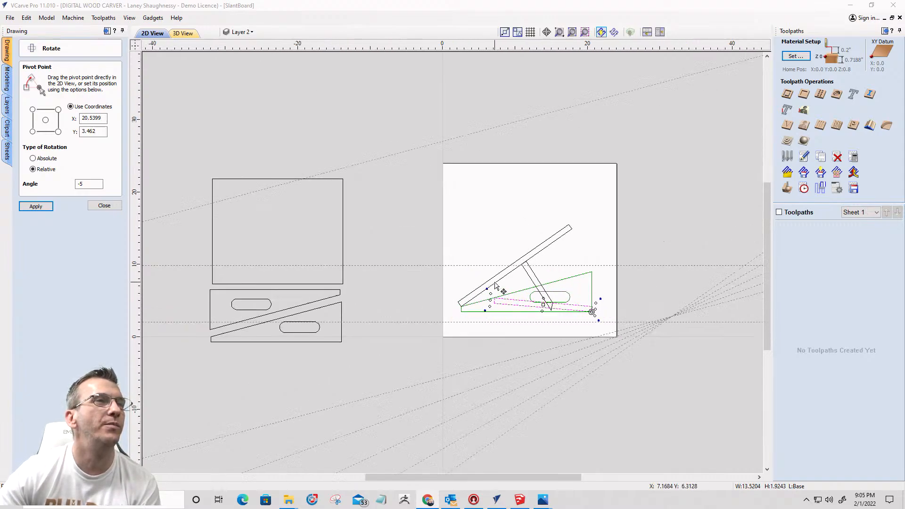
pyautogui.scroll(-2, 504, 162)
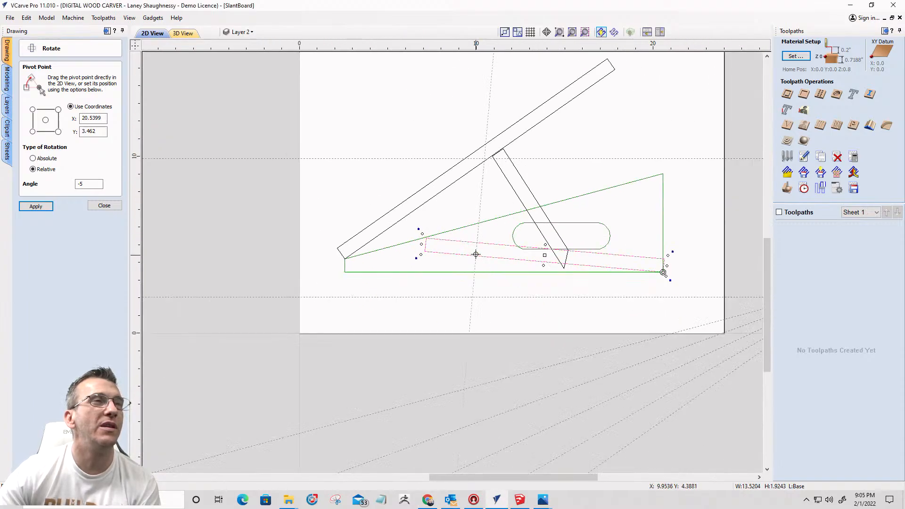
pyautogui.moveTo(475, 255)
pyautogui.mouseDown()
pyautogui.moveTo(475, 229)
pyautogui.moveTo(482, 255)
pyautogui.moveTo(485, 244)
pyautogui.mouseUp()
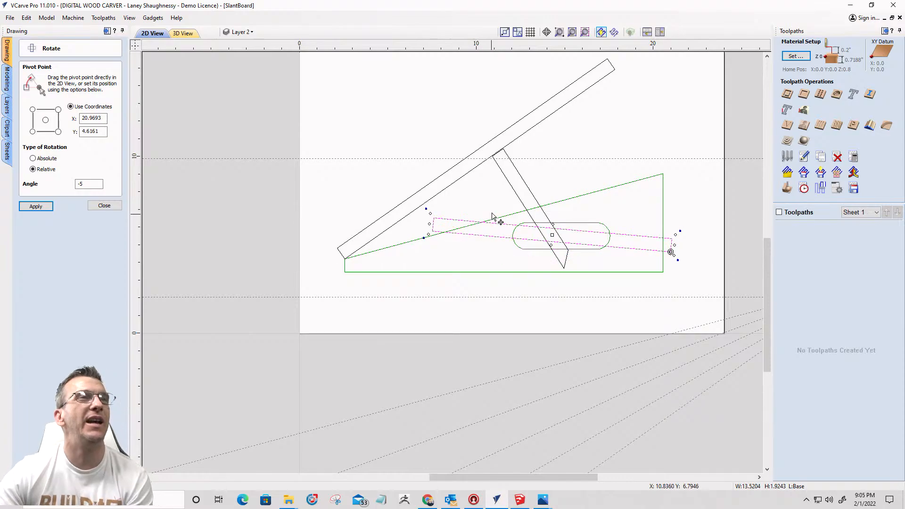
pyautogui.press('Delete')
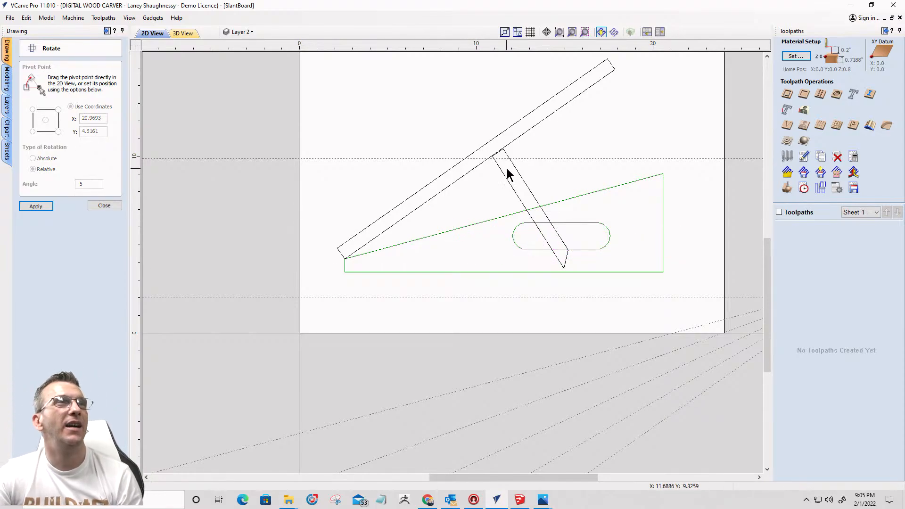
# Step: Select the rectangular top panel together with both slotted wedge sides in the flat parts layout
pyautogui.scroll(-3, 517, 226)
pyautogui.scroll(1, 504, 355)
pyautogui.scroll(-1, 514, 337)
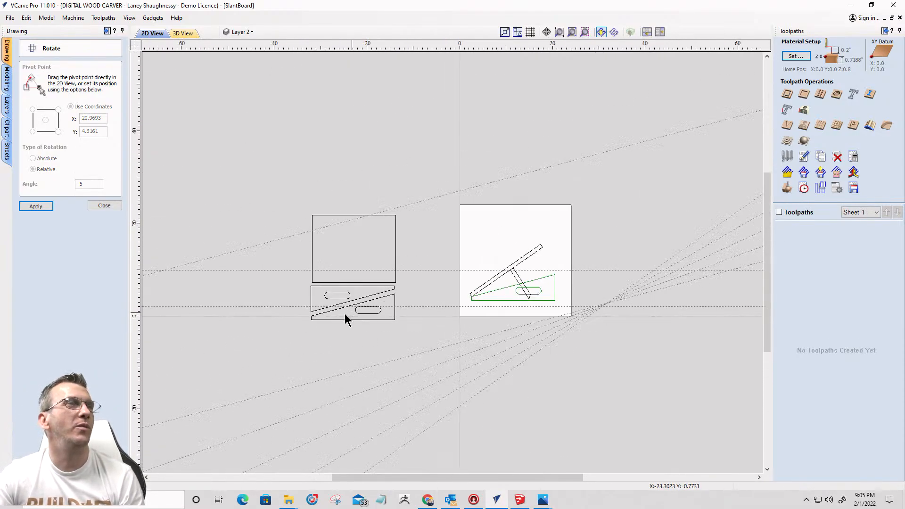
pyautogui.scroll(4, 345, 315)
pyautogui.scroll(-4, 348, 187)
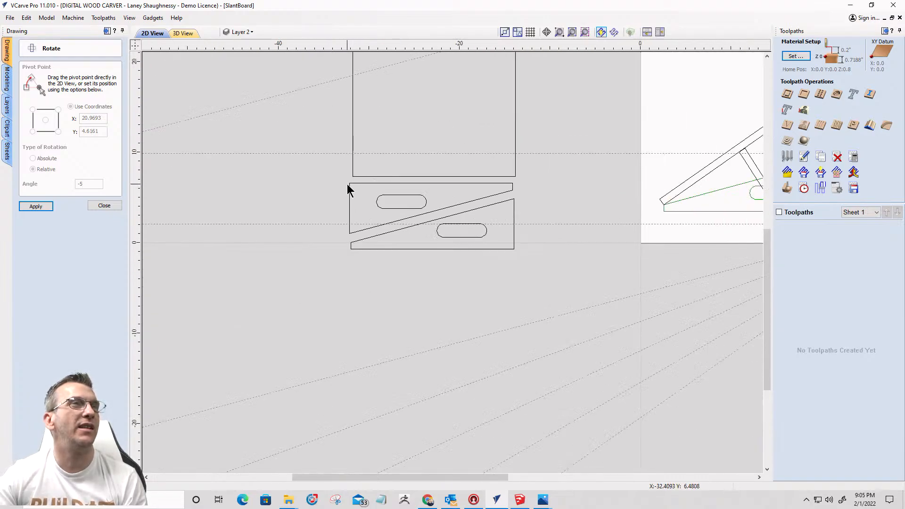
pyautogui.scroll(3, 351, 227)
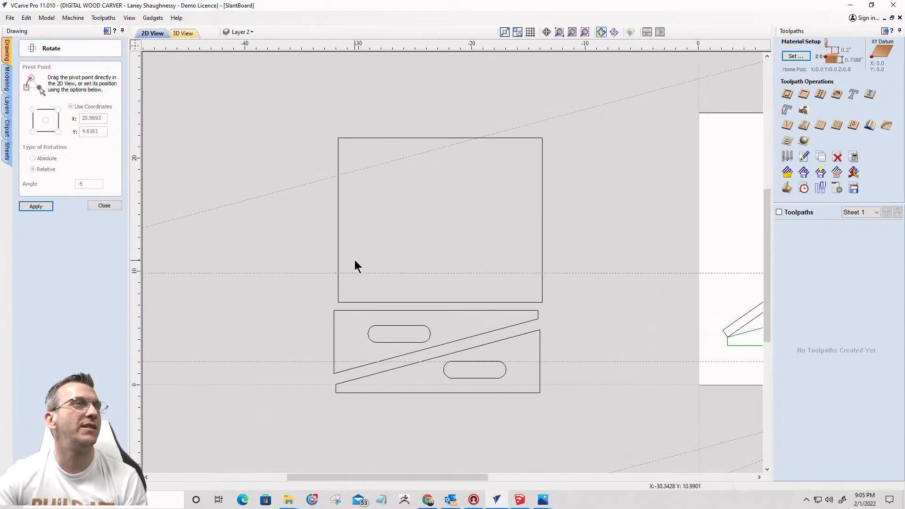
pyautogui.click(370, 137)
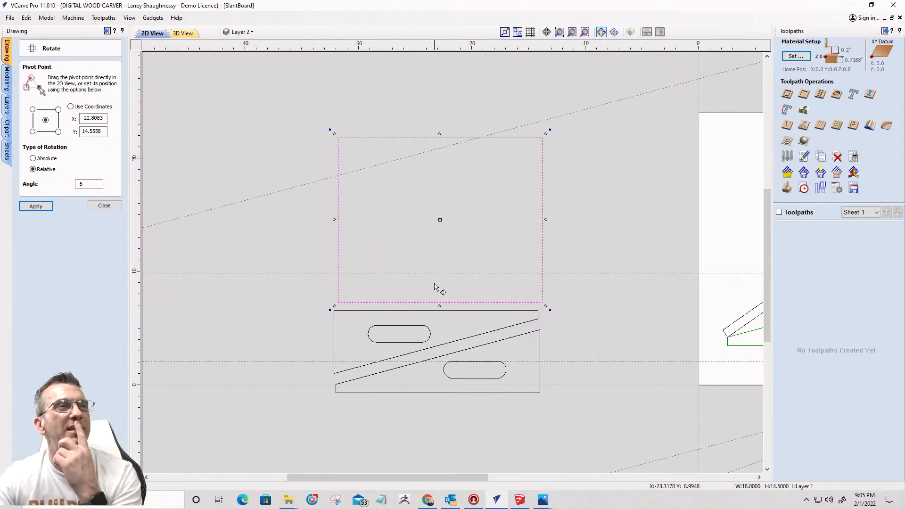
pyautogui.scroll(-4, 435, 286)
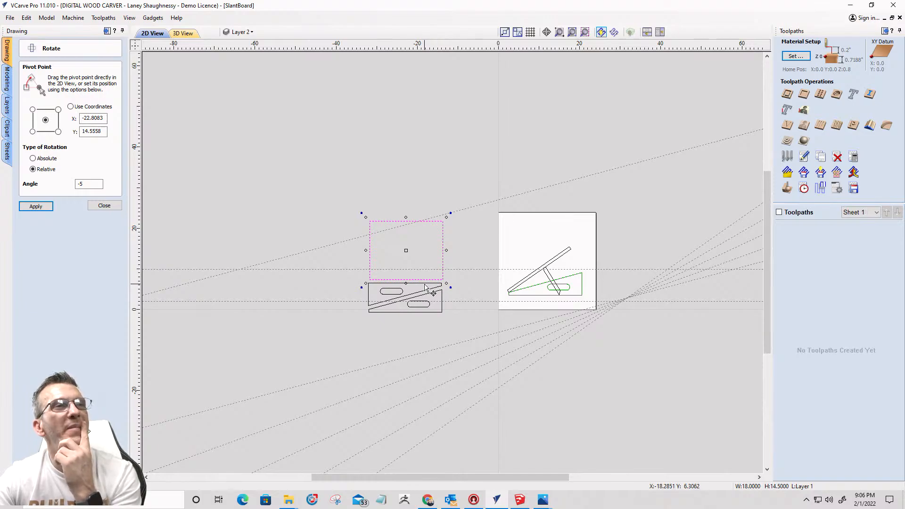
pyautogui.scroll(4, 426, 288)
pyautogui.scroll(-3, 424, 283)
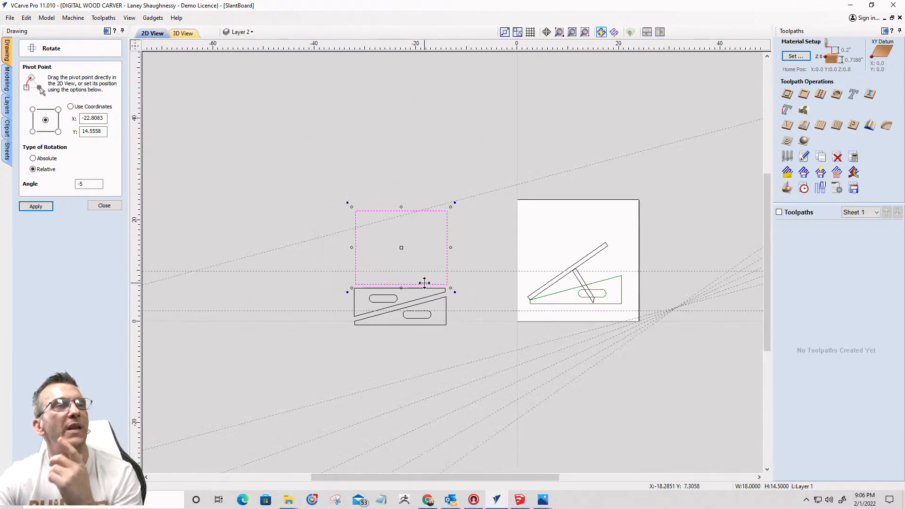
pyautogui.moveTo(450, 342); pyautogui.dragTo(342, 222)
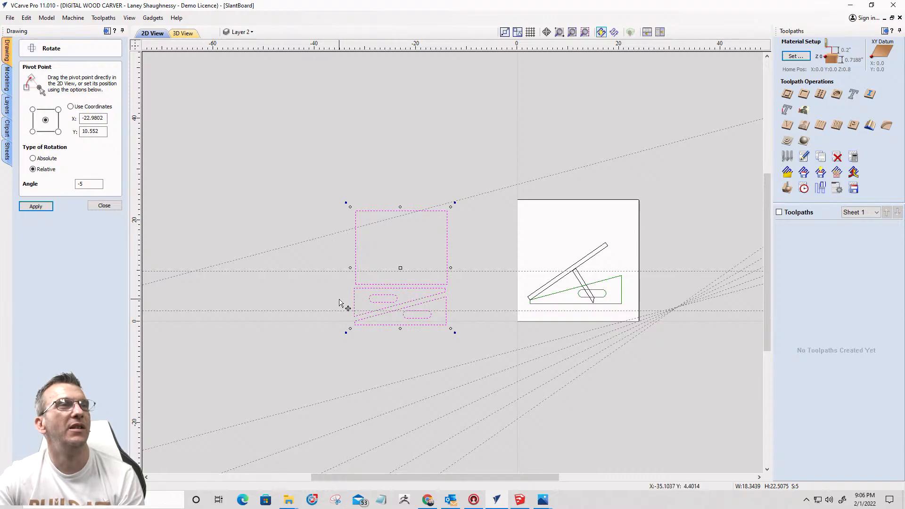
# Step: Examine the assembled side profile, especially the support leg's angled tip against the slot and base, and compare it with the flat parts
pyautogui.scroll(-1, 334, 293)
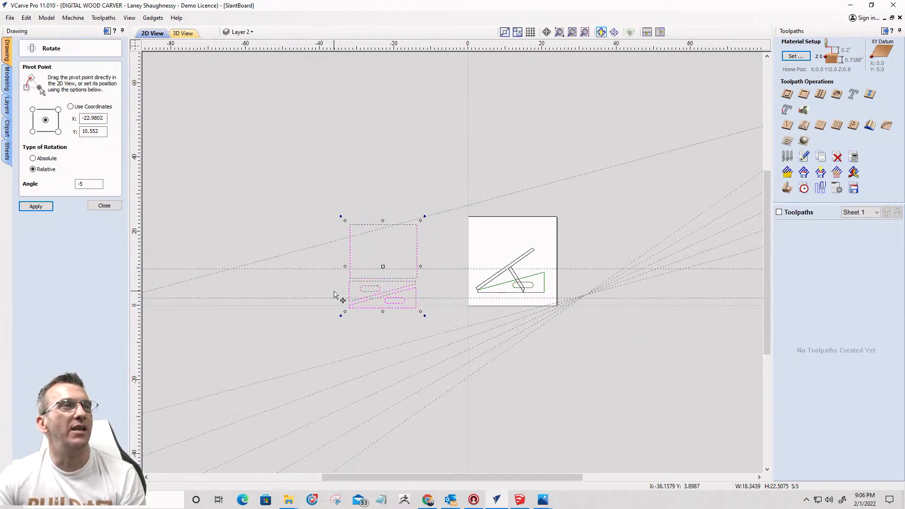
pyautogui.scroll(3, 561, 301)
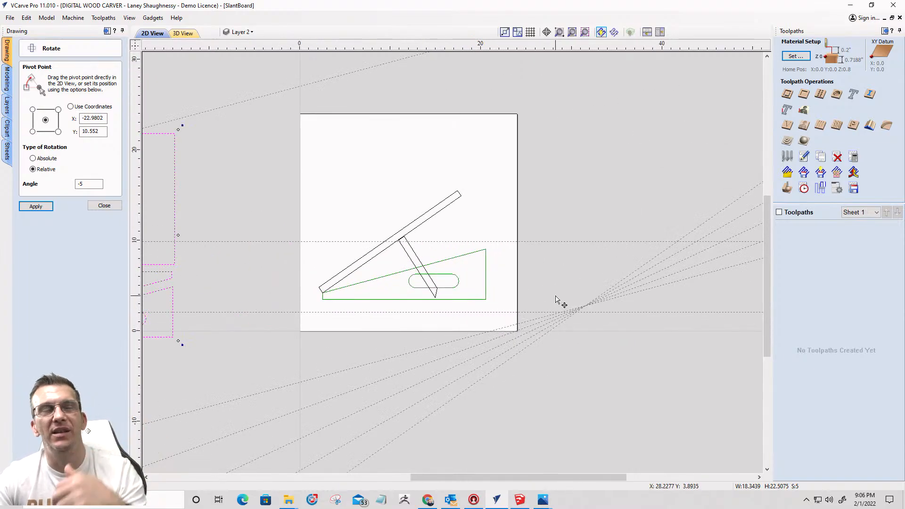
pyautogui.scroll(-3, 466, 262)
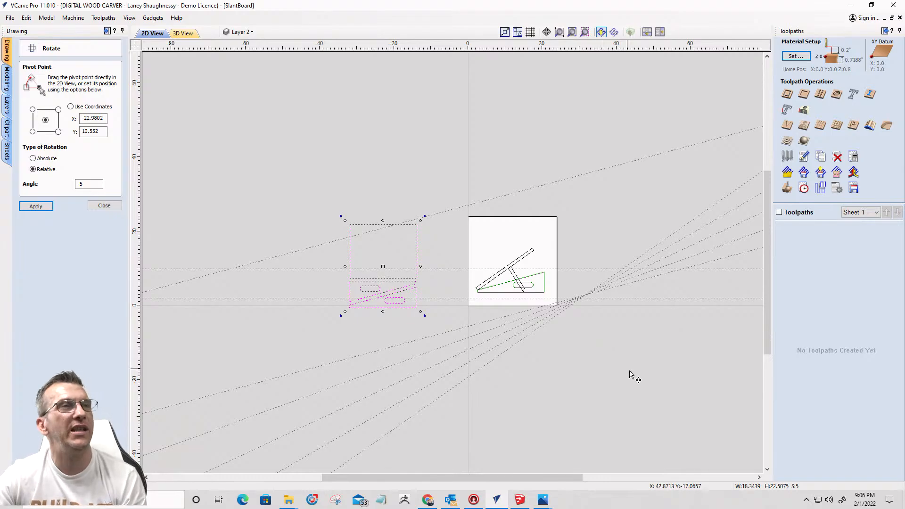
pyautogui.scroll(4, 515, 258)
pyautogui.scroll(-4, 545, 265)
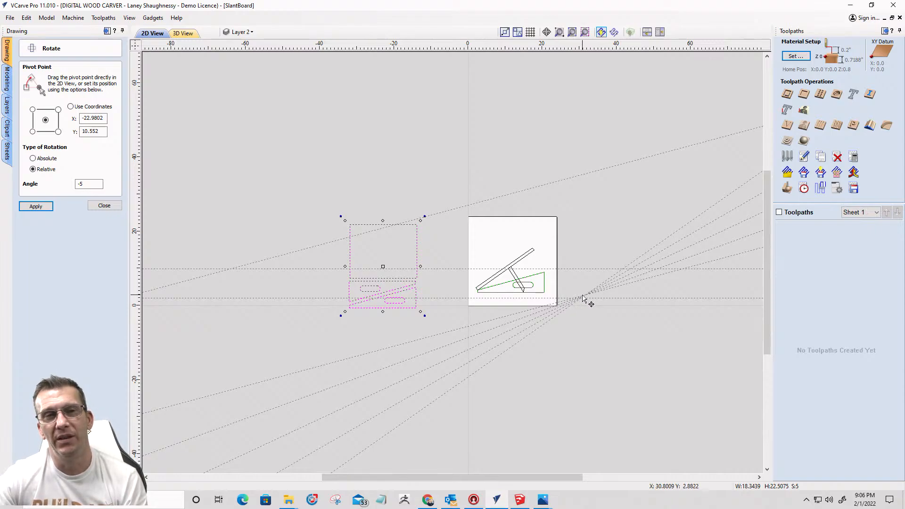
pyautogui.scroll(2, 585, 299)
pyautogui.scroll(-2, 564, 319)
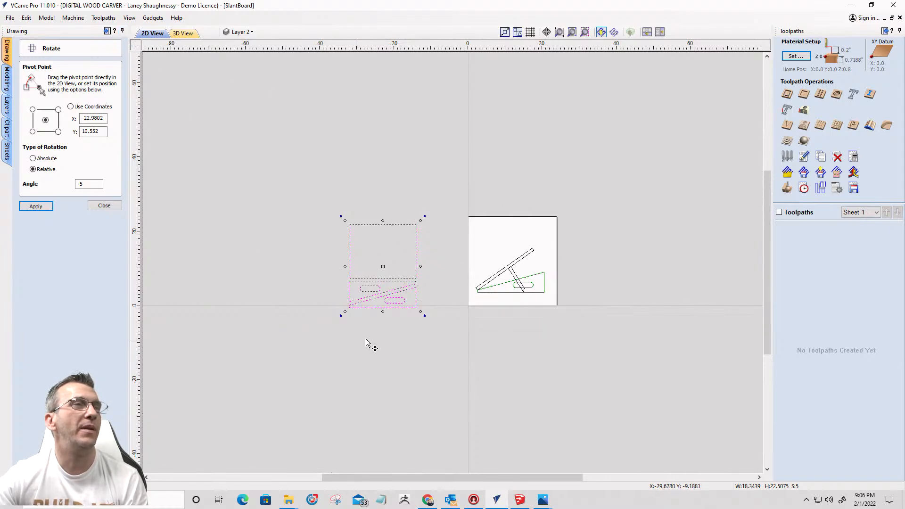
pyautogui.scroll(3, 551, 300)
pyautogui.scroll(3, 550, 301)
pyautogui.scroll(-2, 552, 301)
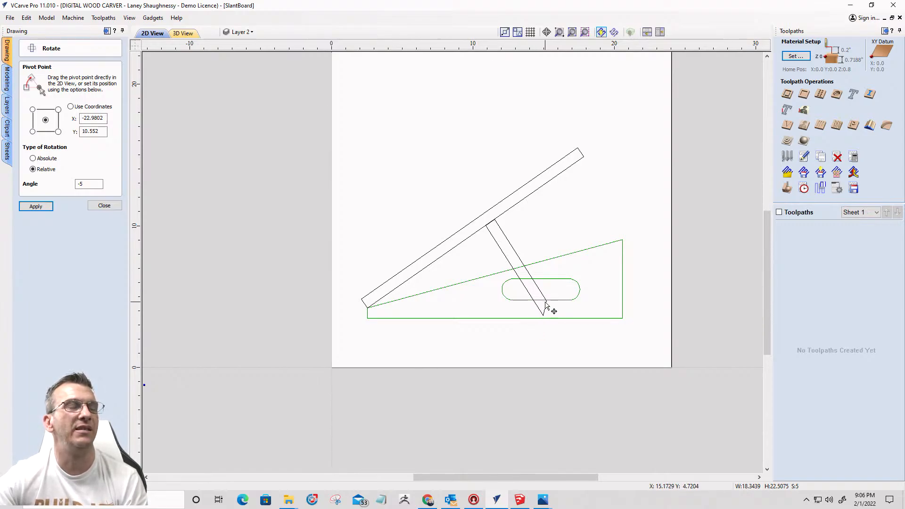
pyautogui.scroll(3, 561, 313)
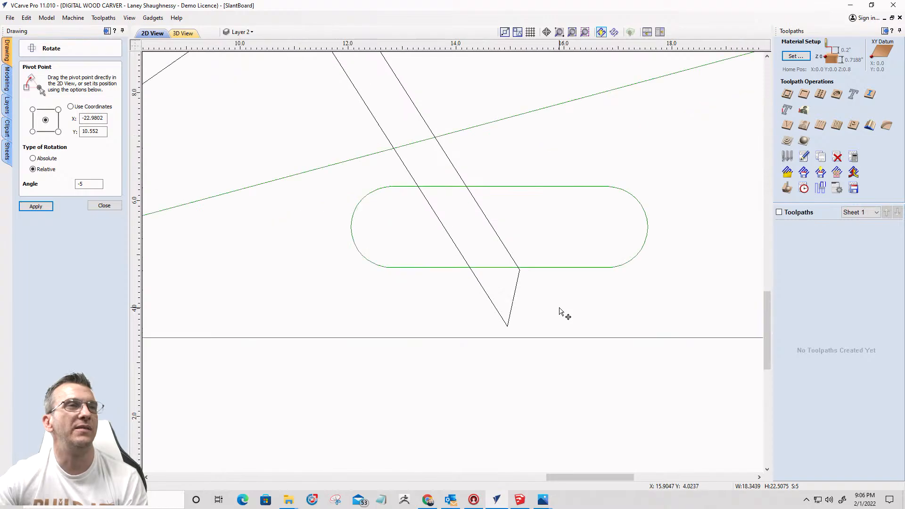
pyautogui.scroll(-2, 559, 312)
pyautogui.scroll(-3, 560, 311)
pyautogui.scroll(3, 560, 311)
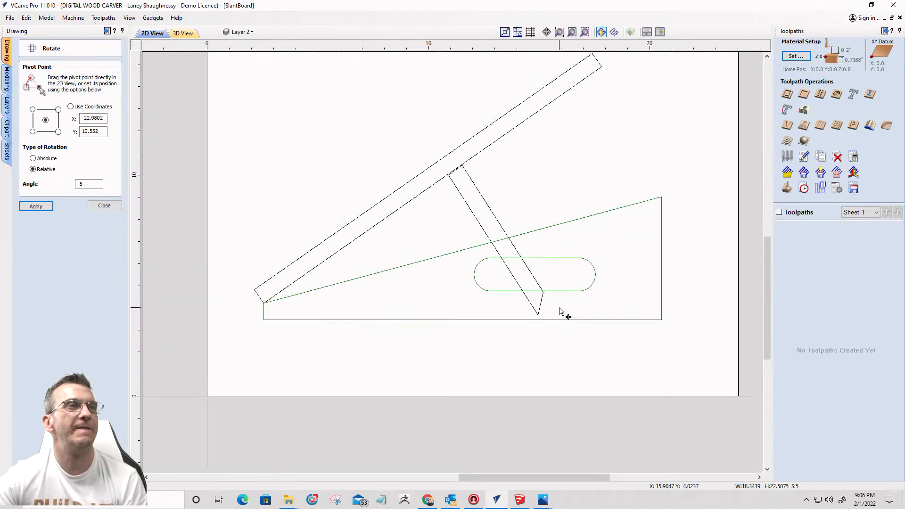
pyautogui.scroll(-3, 559, 312)
pyautogui.scroll(3, 560, 312)
pyautogui.scroll(-3, 560, 311)
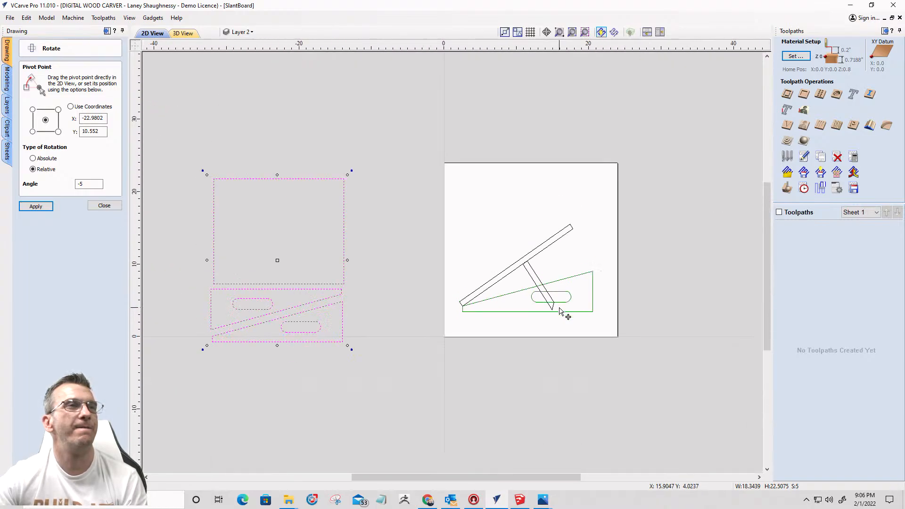
pyautogui.scroll(2, 560, 312)
pyautogui.scroll(-4, 559, 312)
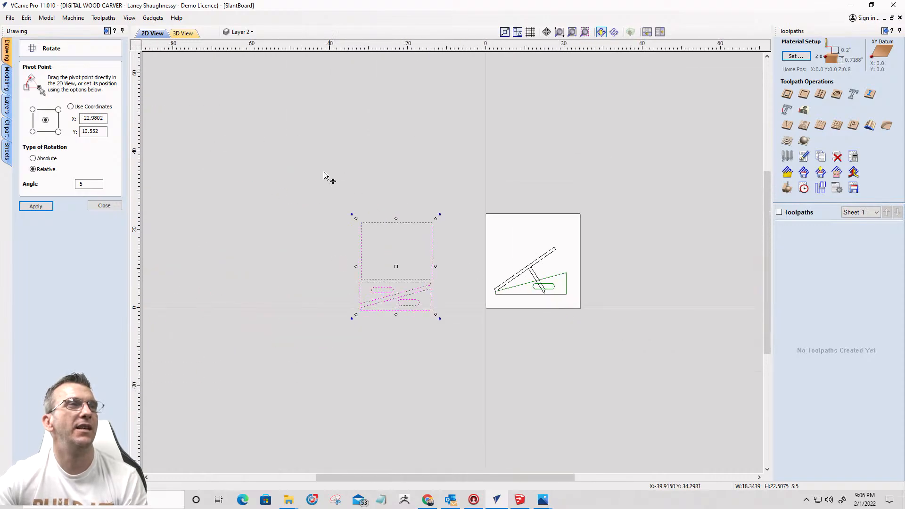
# Step: Add the assembled side profile to the selected flat parts and close the Rotate tool
pyautogui.moveTo(587, 275); pyautogui.dragTo(617, 339)
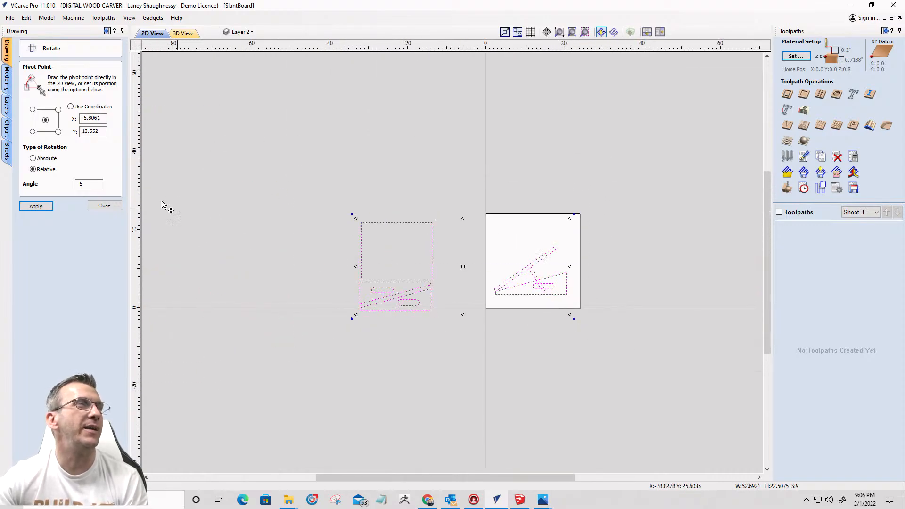
pyautogui.click(107, 208)
# Step: Launch a second VCarve Pro session and create a new single-sided file with the preset 24 x 24 inch job size
pyautogui.moveTo(520, 501)
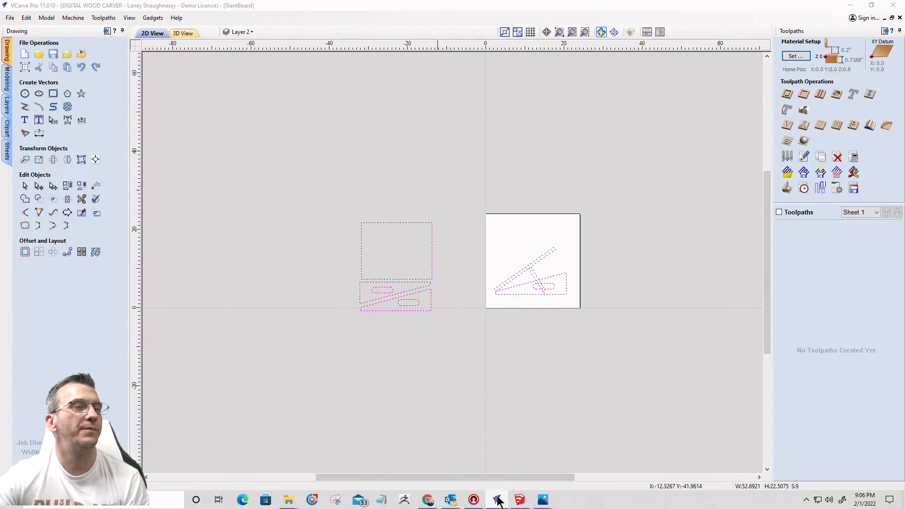
pyautogui.rightClick(497, 500)
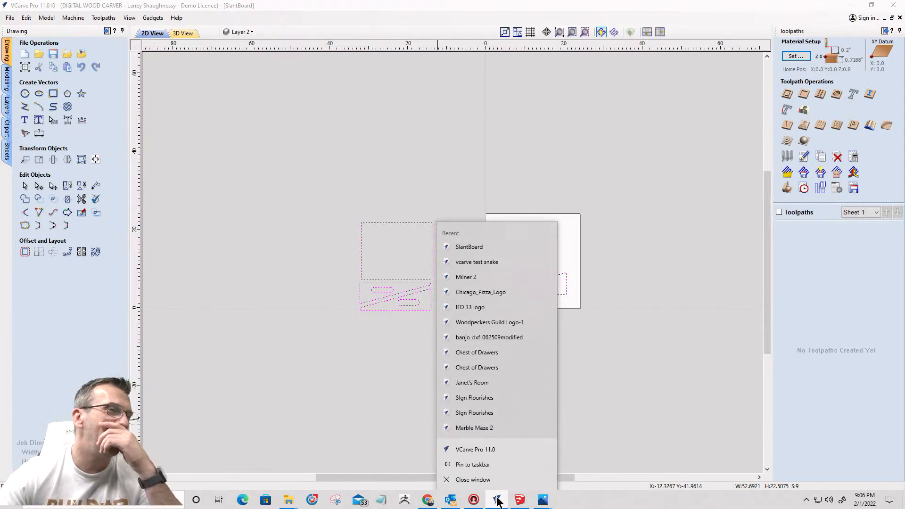
pyautogui.click(485, 452)
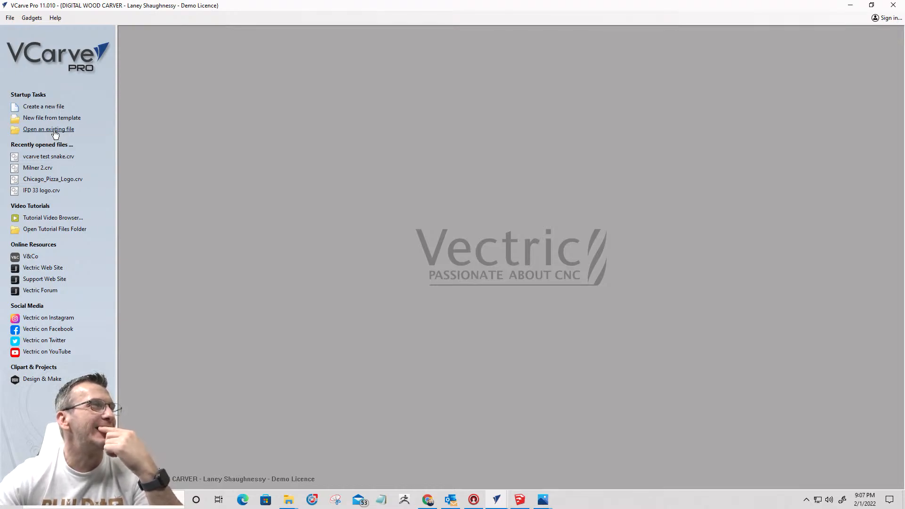
pyautogui.click(52, 108)
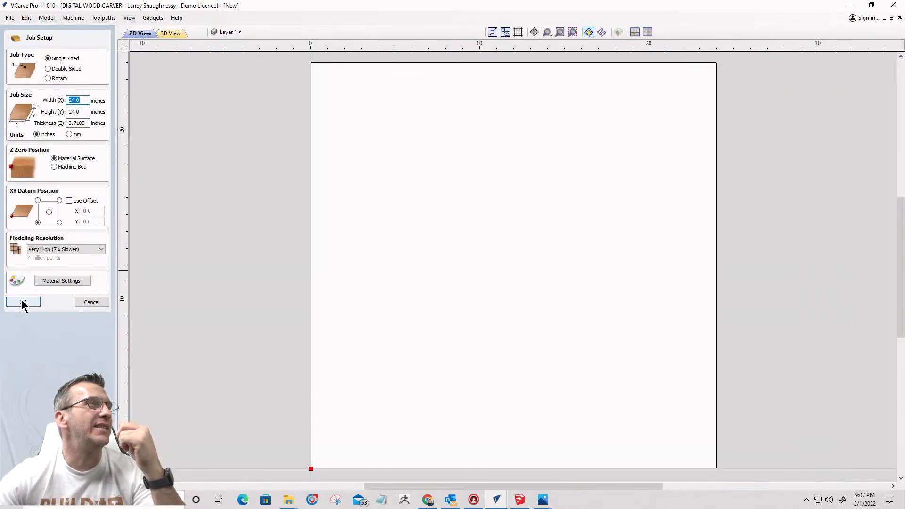
pyautogui.click(22, 301)
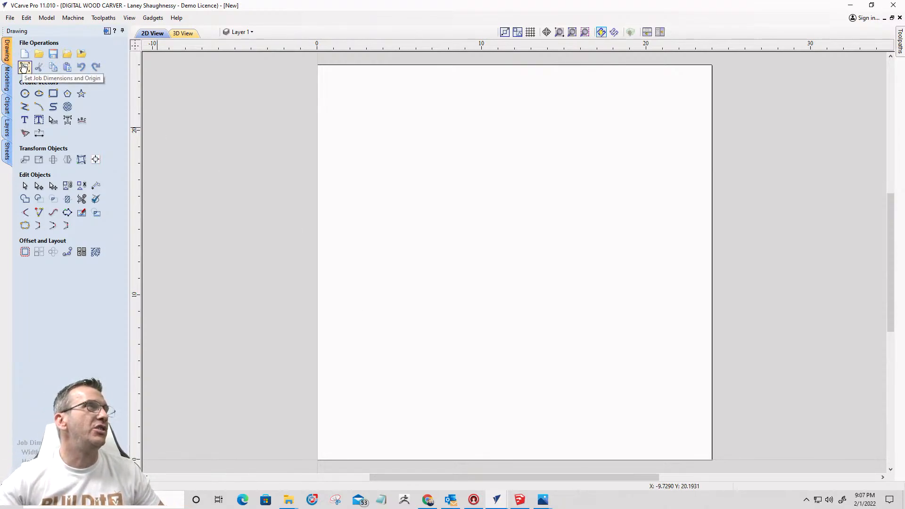
# Step: Change the new job's size to 84 inches wide, 5.5 inches high and 0.75 inches thick
pyautogui.click(24, 67)
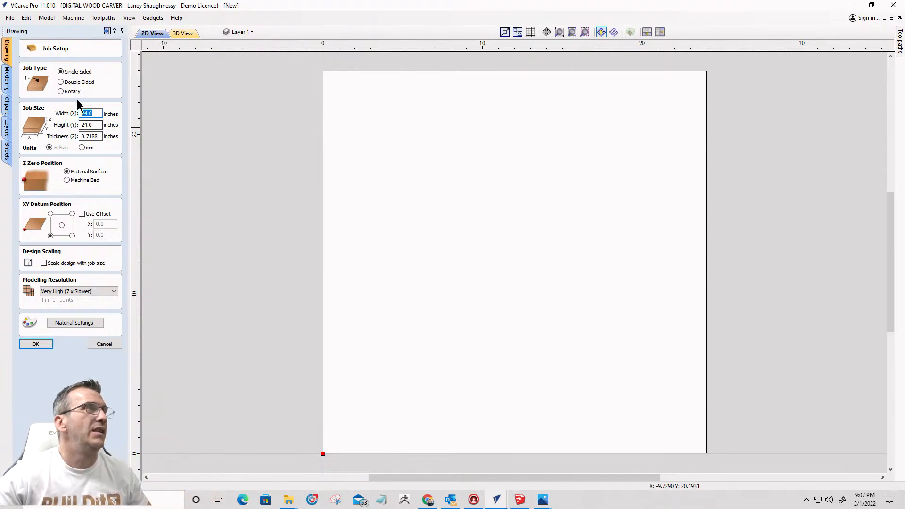
pyautogui.moveTo(93, 125); pyautogui.dragTo(76, 127)
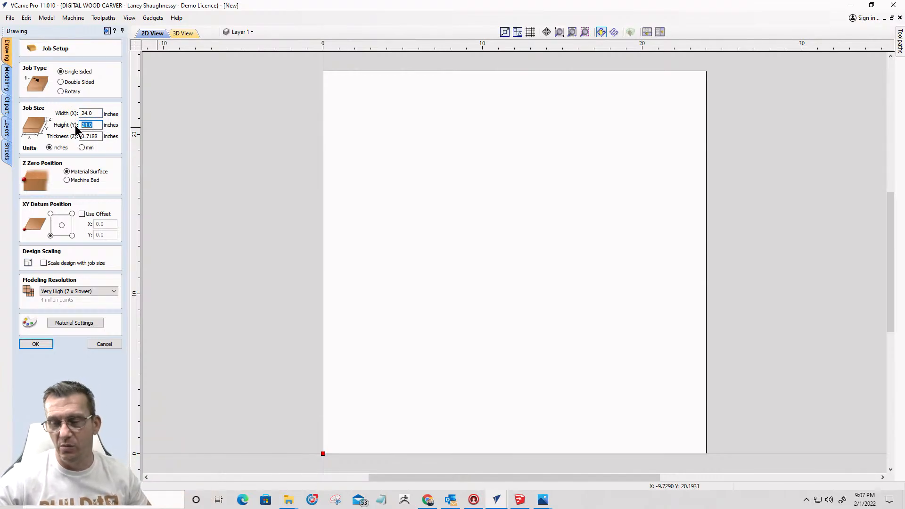
pyautogui.write('5.5')
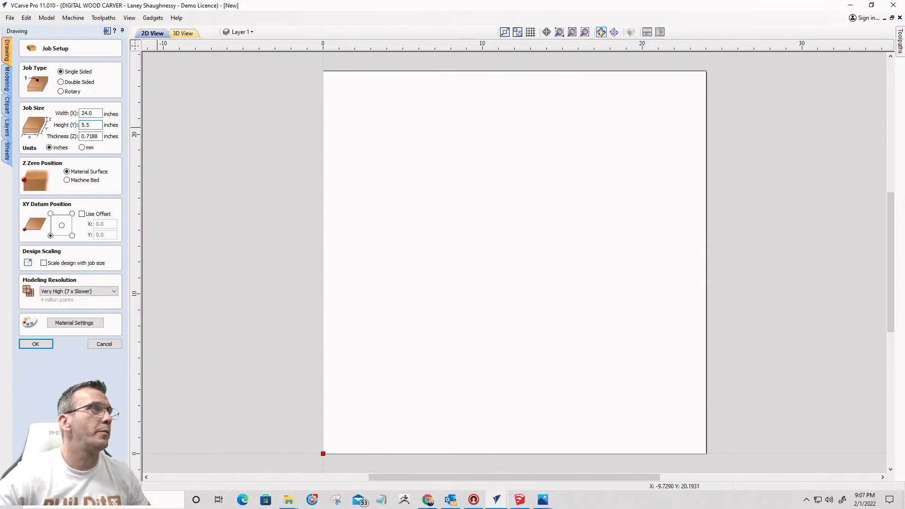
pyautogui.press('Tab')
pyautogui.moveTo(99, 113); pyautogui.dragTo(24, 104)
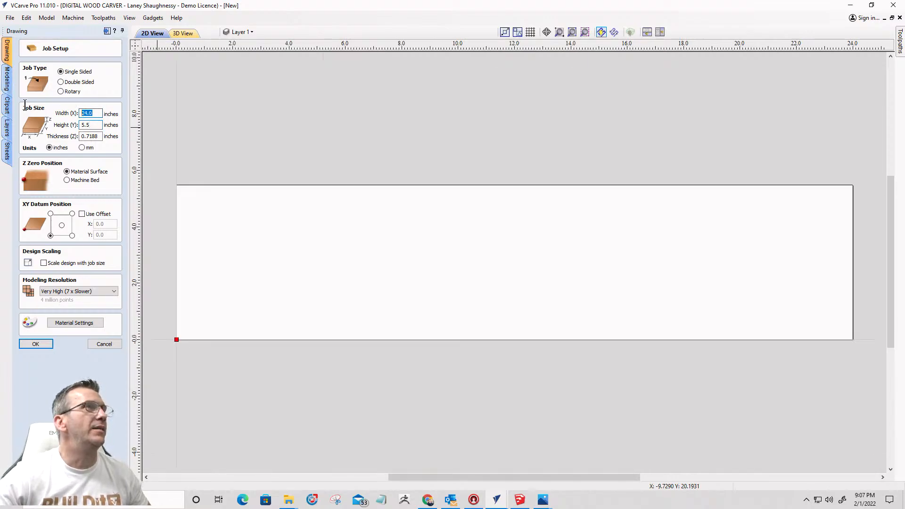
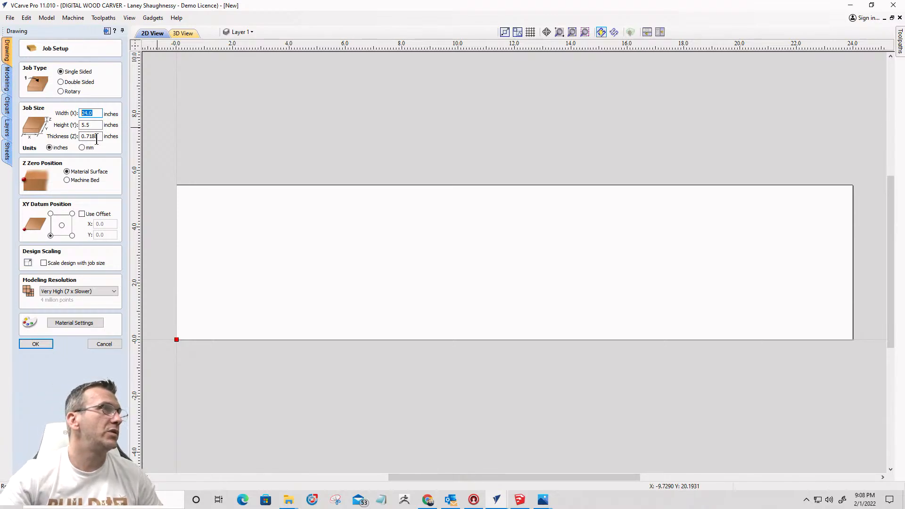
pyautogui.write('12')
pyautogui.press('BackSpace')
pyautogui.press('BackSpace')
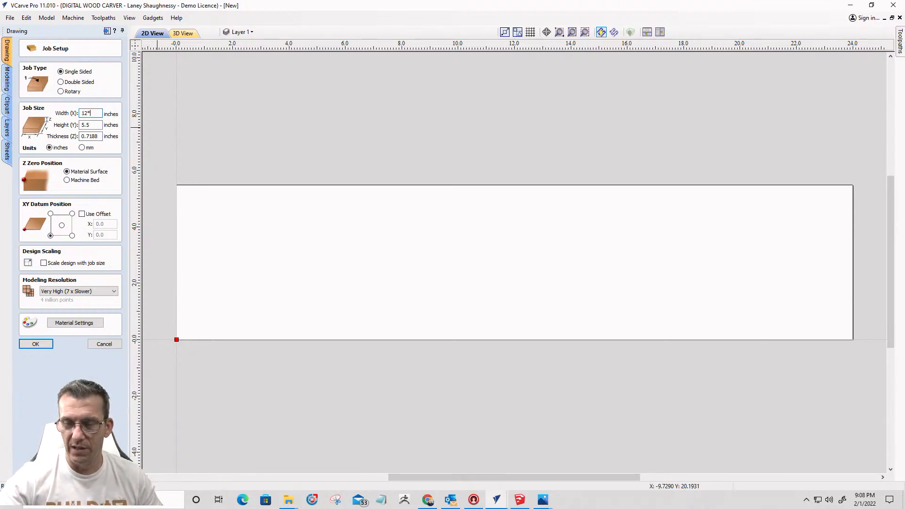
pyautogui.write('84')
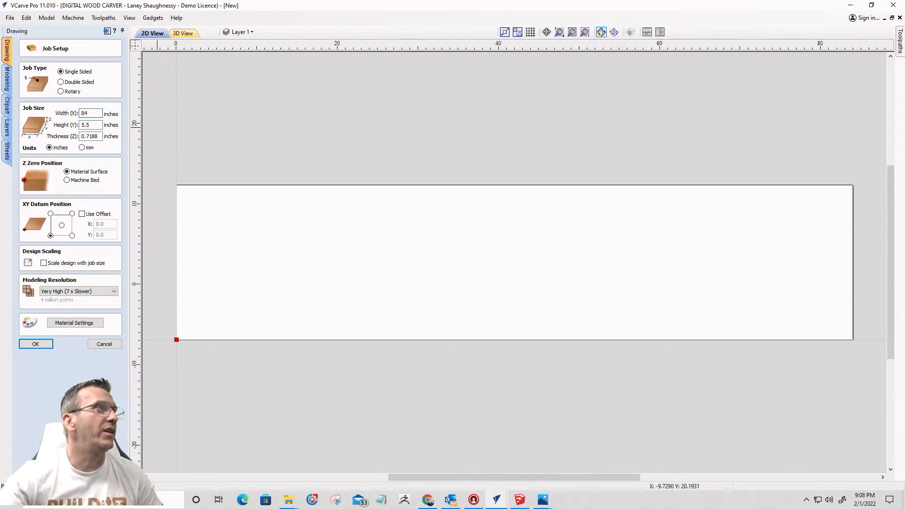
pyautogui.doubleClick(99, 136)
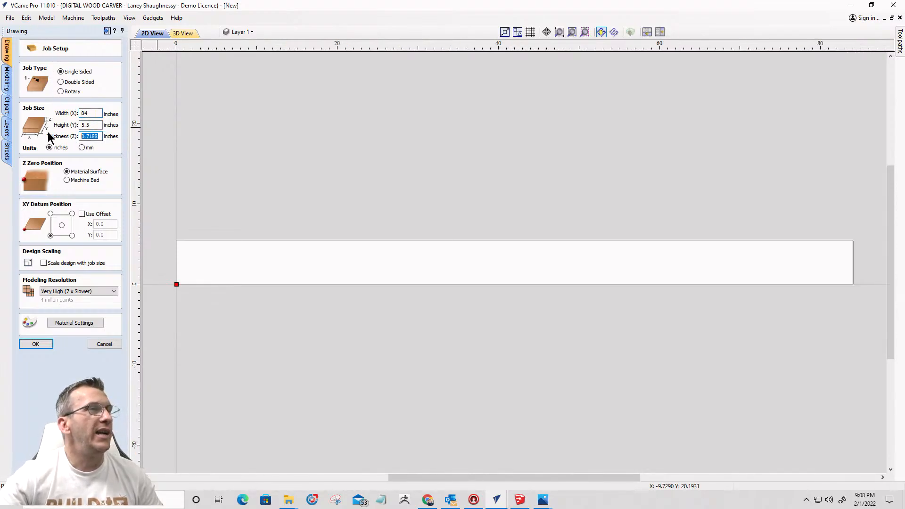
pyautogui.write('.75')
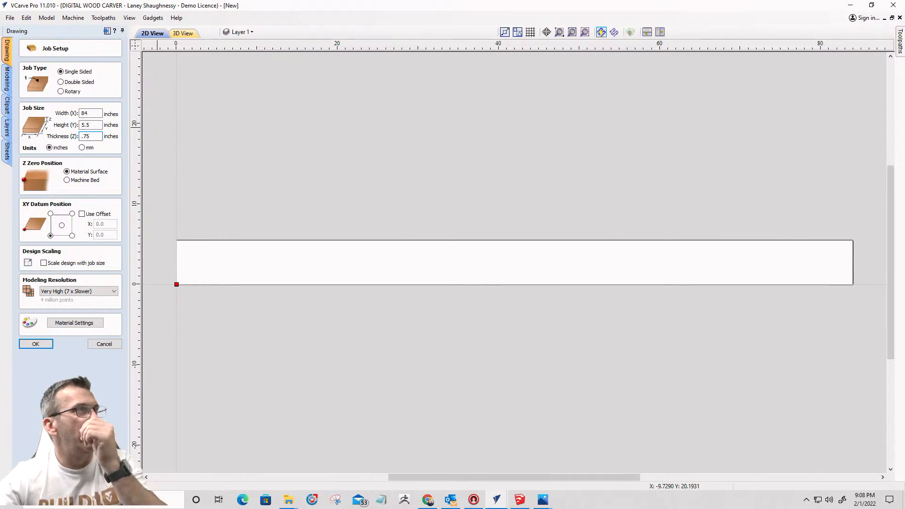
pyautogui.click(27, 345)
# Step: Accept the job setup and draw a 1.25 inch diameter circle on the board's centerline, about 3.74 inches from its left end
pyautogui.scroll(-4, 570, 270)
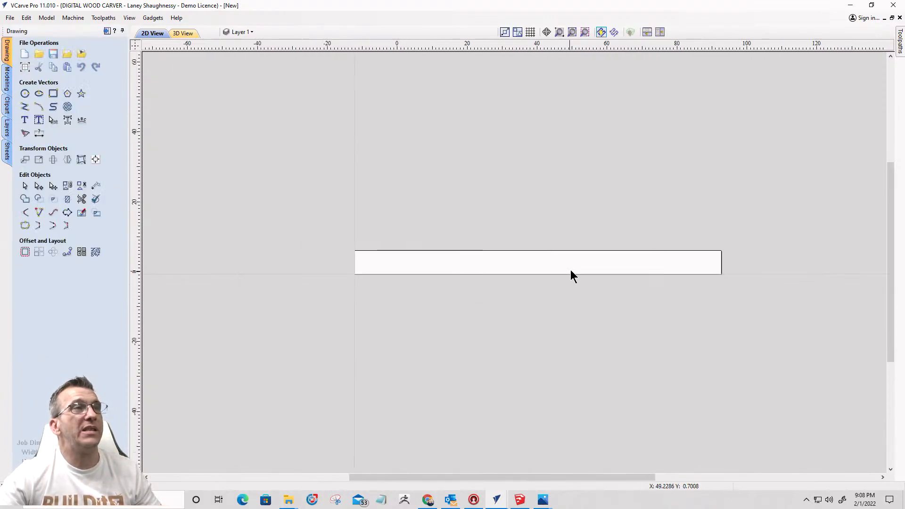
pyautogui.scroll(5, 466, 267)
pyautogui.scroll(-2, 466, 268)
pyautogui.scroll(-2, 466, 268)
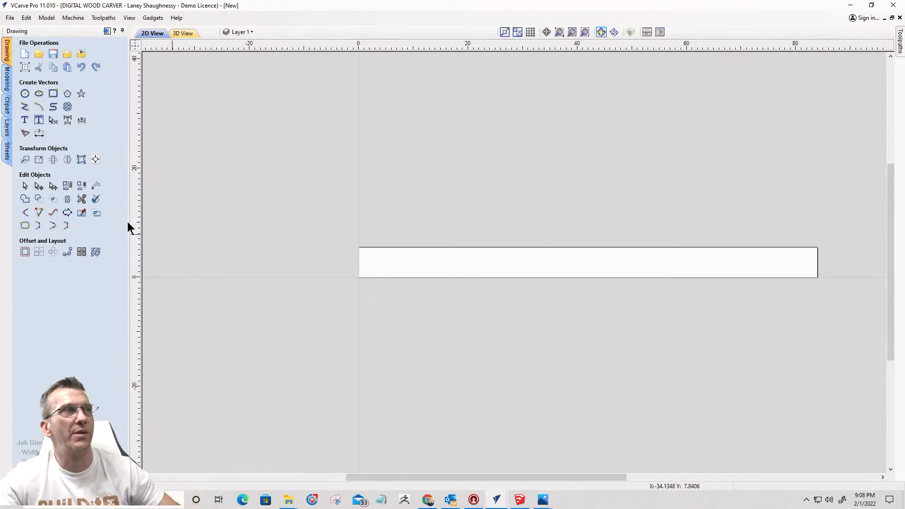
pyautogui.click(24, 96)
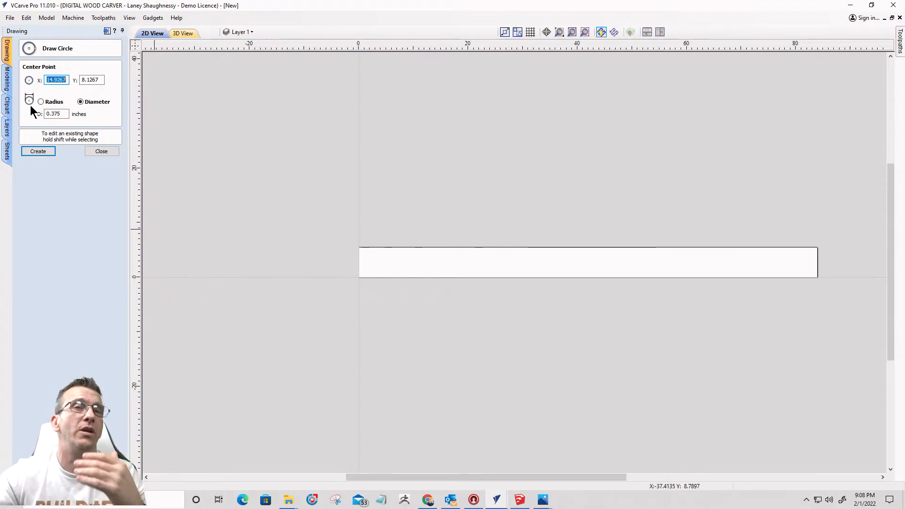
pyautogui.moveTo(67, 113); pyautogui.dragTo(49, 114)
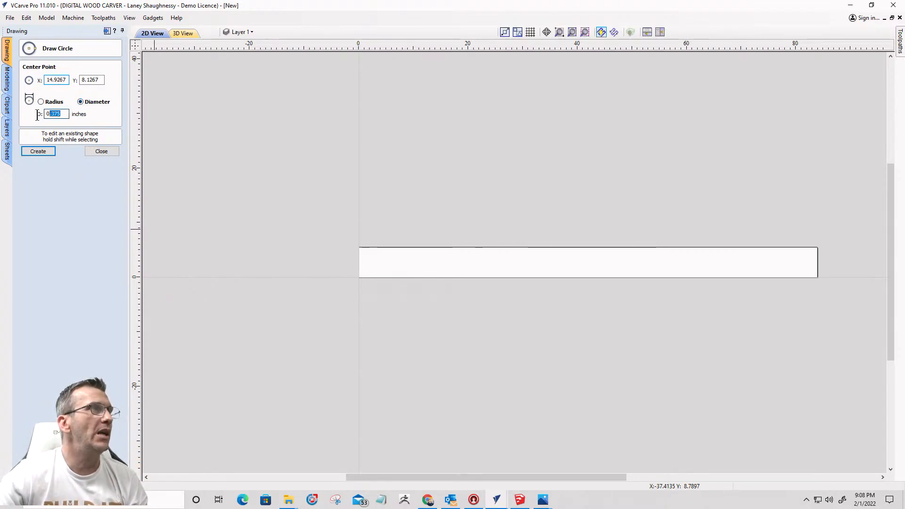
pyautogui.write('1.')
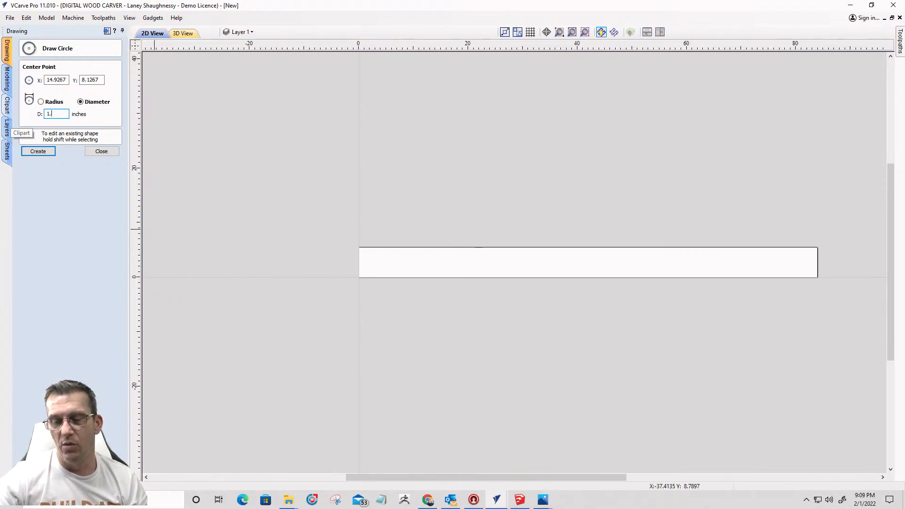
pyautogui.write('25')
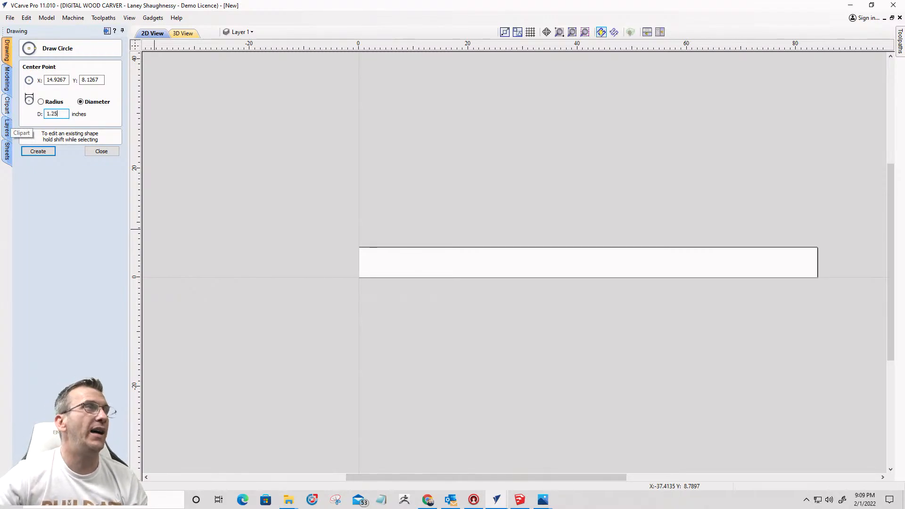
pyautogui.click(380, 263)
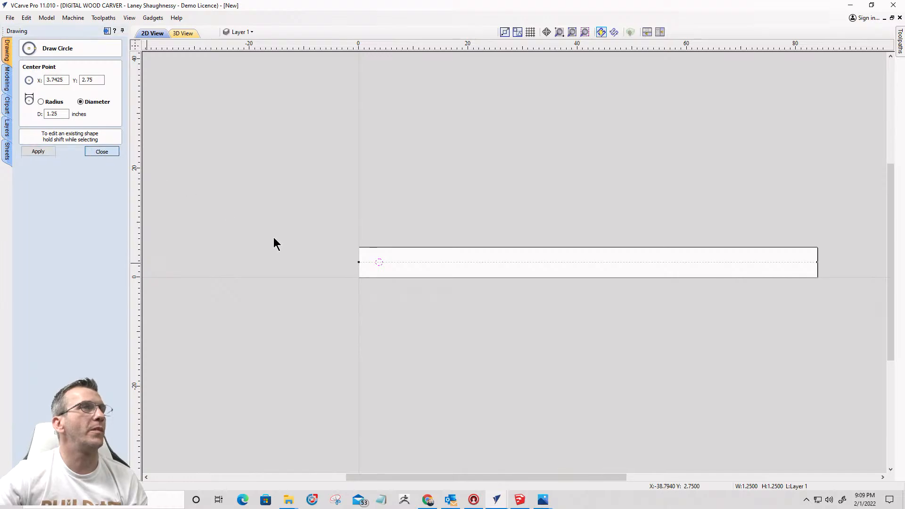
pyautogui.press('Escape')
# Step: Center the circle vertically on the material and close the alignment tools
pyautogui.scroll(3, 370, 271)
pyautogui.click(389, 263)
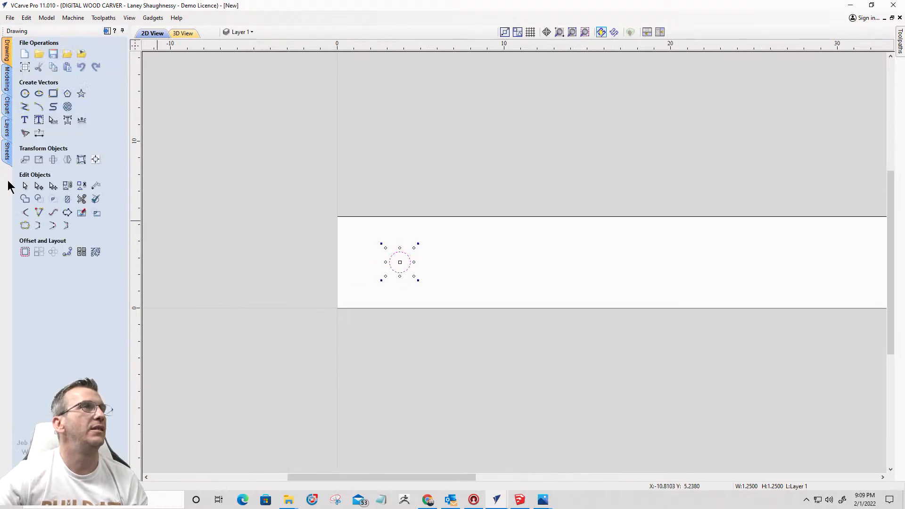
pyautogui.click(96, 159)
pyautogui.click(93, 79)
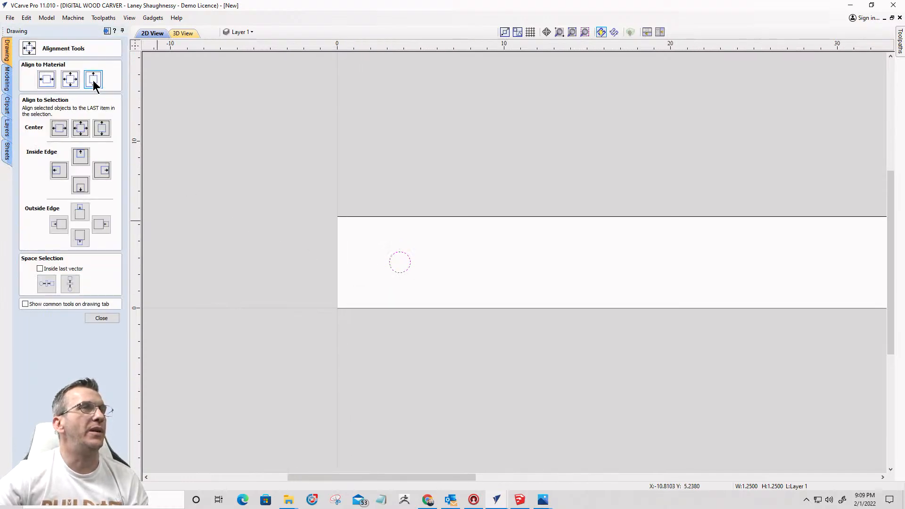
pyautogui.scroll(-3, 358, 259)
pyautogui.scroll(1, 366, 259)
pyautogui.scroll(-1, 363, 257)
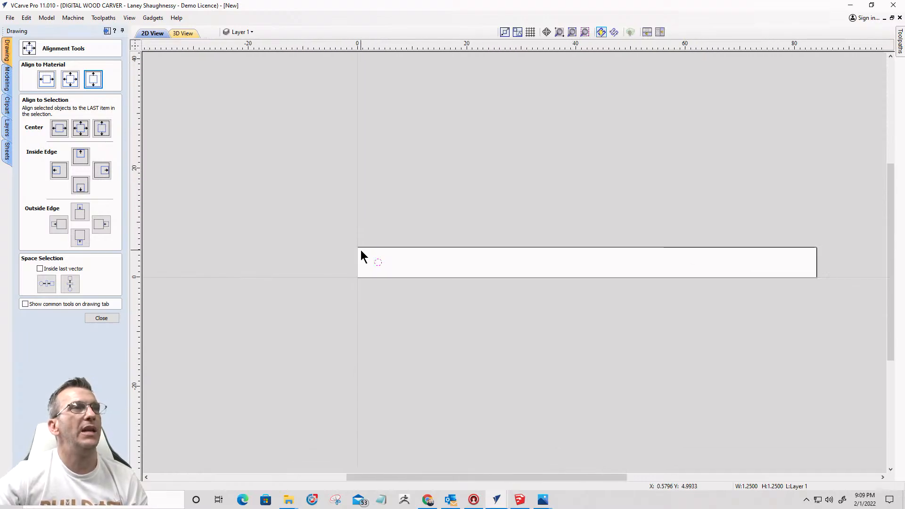
pyautogui.click(91, 319)
# Step: Draw an 84 x 5.5 inch rectangle with square corners over the whole board, anchored at X 0, Y 0
pyautogui.click(51, 93)
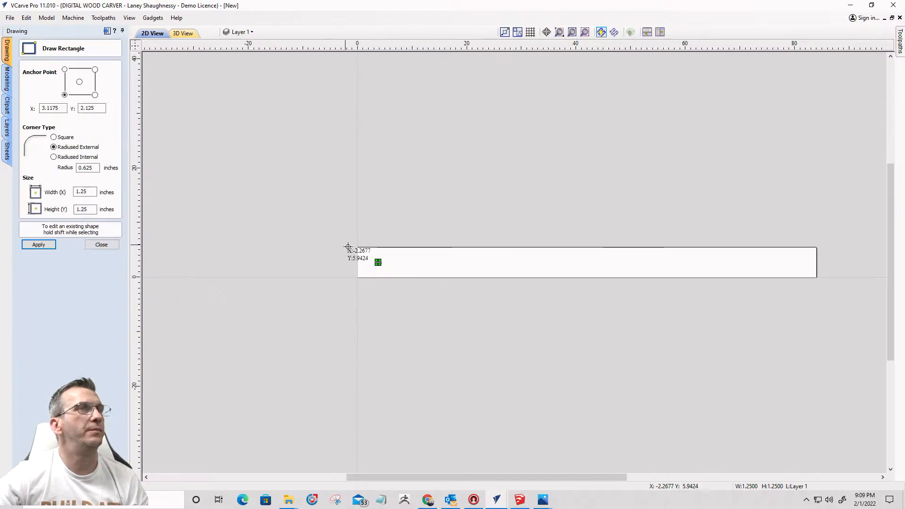
pyautogui.moveTo(357, 247); pyautogui.dragTo(815, 277)
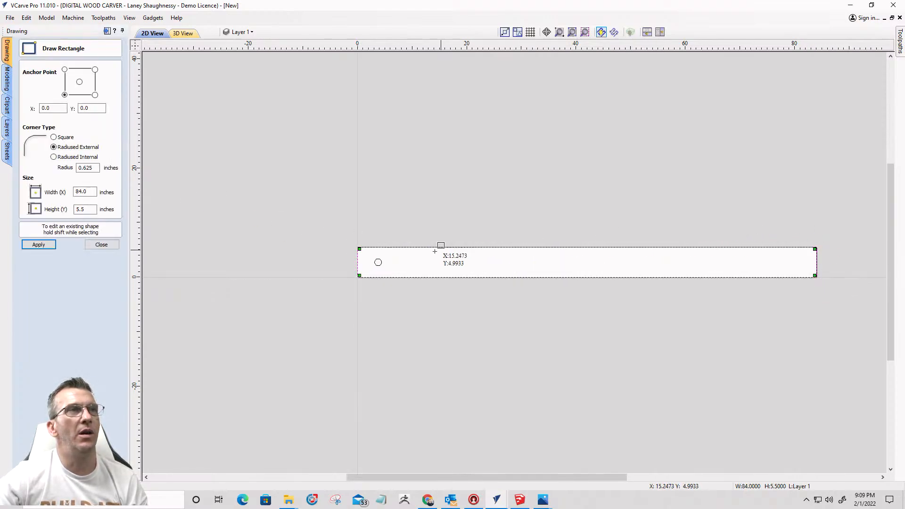
pyautogui.click(53, 137)
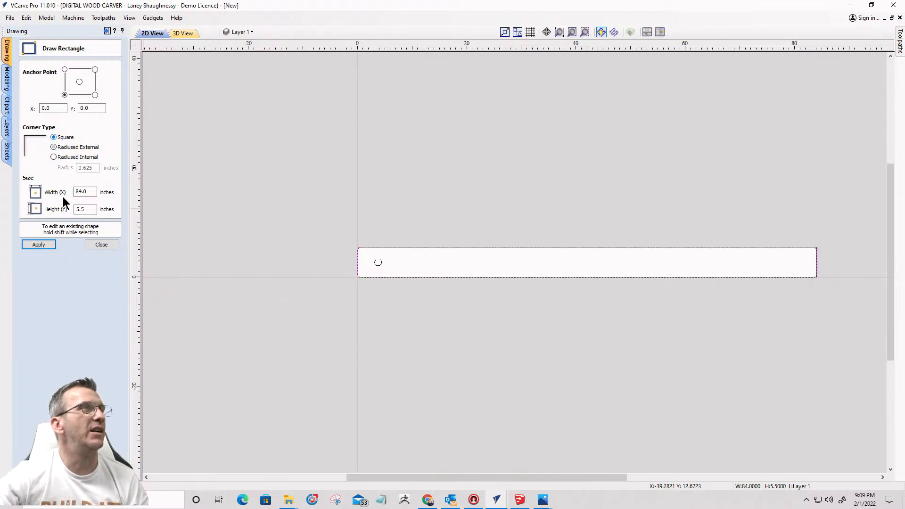
pyautogui.click(32, 245)
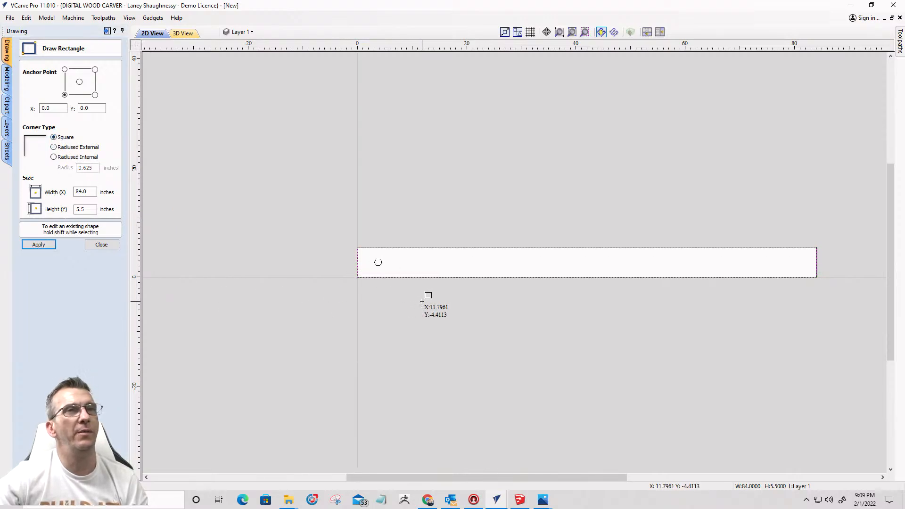
pyautogui.scroll(2, 424, 294)
pyautogui.scroll(-2, 330, 259)
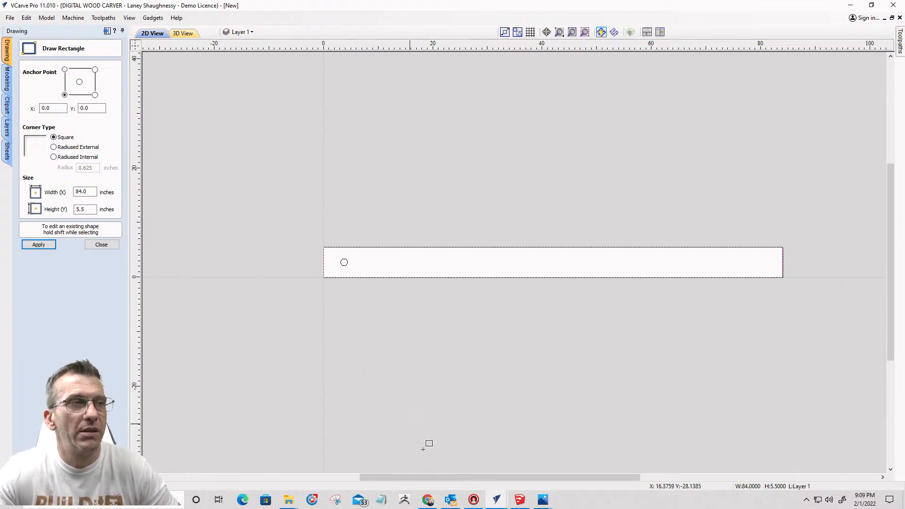
# Step: Consult the climbing-frame.jpg reference picture in Photos, close it, and leave the rectangle tool back in VCarve Pro
pyautogui.moveTo(543, 500)
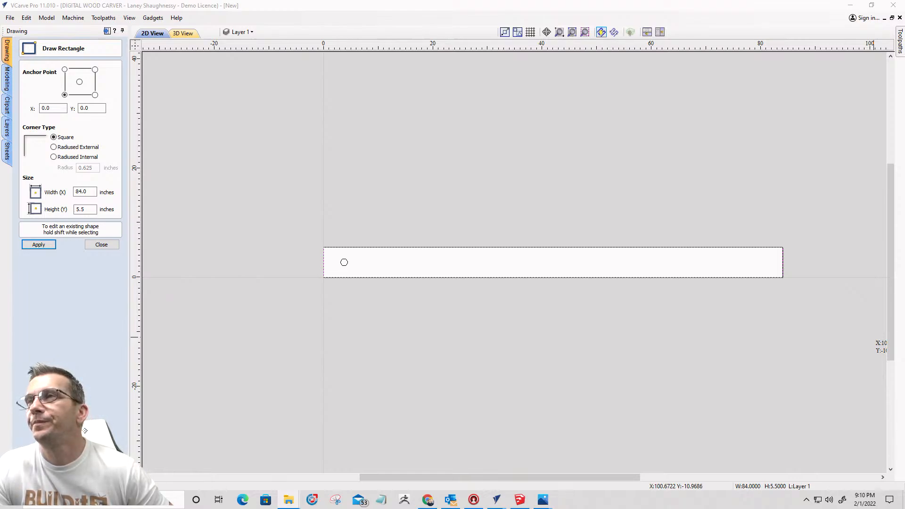
pyautogui.hotkey('alt', 'Tab')
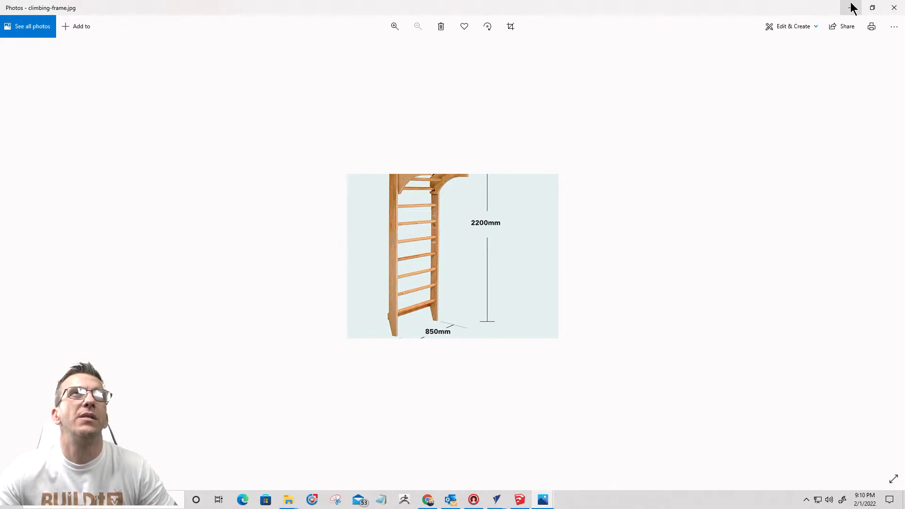
pyautogui.click(896, 9)
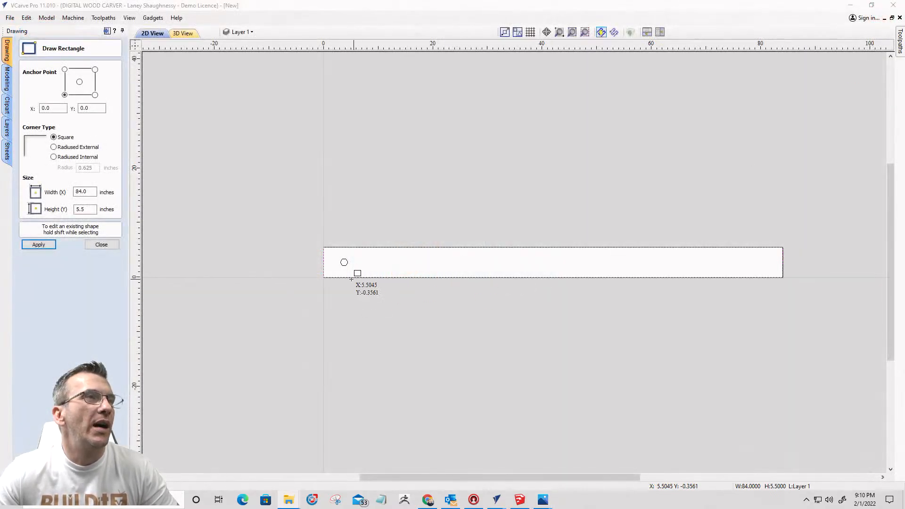
pyautogui.click(102, 245)
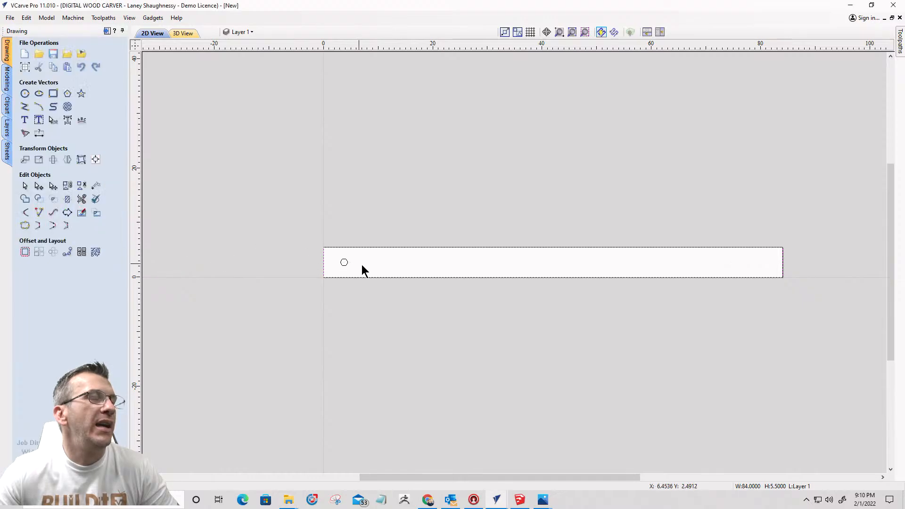
# Step: Duplicate the 1.25 inch circle four times, placing the copies roughly in a row toward the board's middle
pyautogui.scroll(3, 362, 269)
pyautogui.click(302, 272)
pyautogui.click(302, 272)
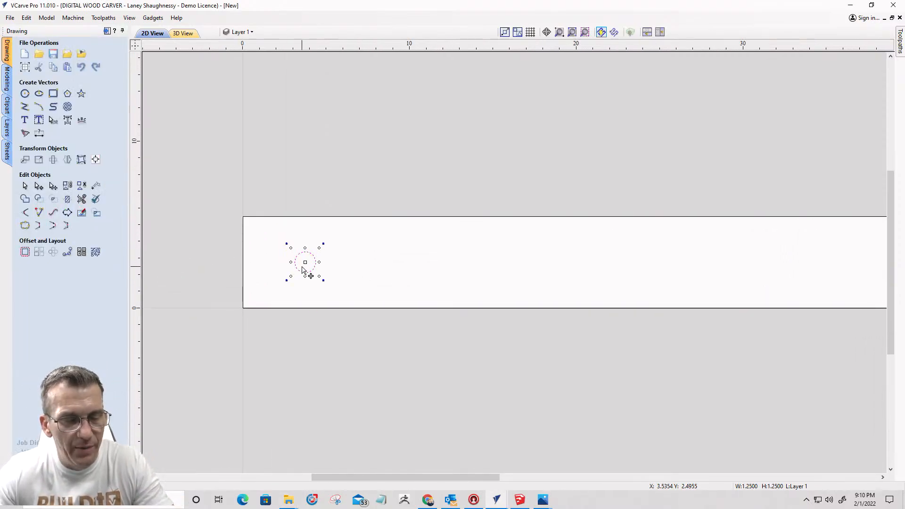
pyautogui.keyDown('ctrl'); pyautogui.moveTo(305, 262); pyautogui.dragTo(619, 272); pyautogui.keyUp('ctrl')
pyautogui.press('Escape')
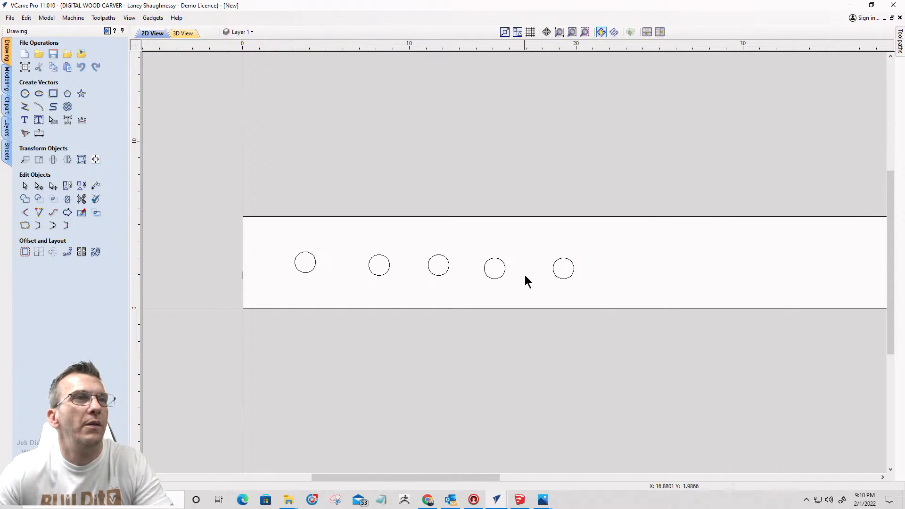
# Step: Add seven more copies of the circle farther along the board, making twelve circles in all
pyautogui.click(565, 277)
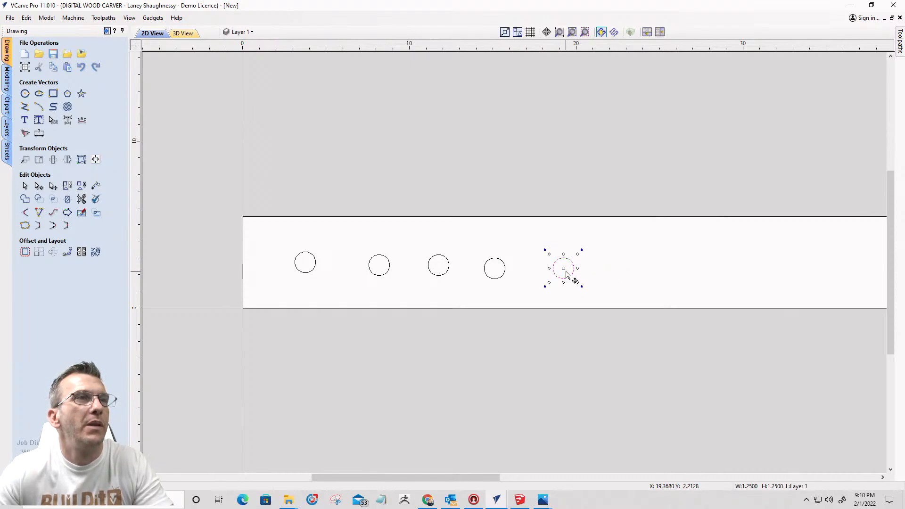
pyautogui.keyDown('ctrl'); pyautogui.moveTo(567, 265); pyautogui.dragTo(760, 270); pyautogui.keyUp('ctrl')
pyautogui.click(805, 276)
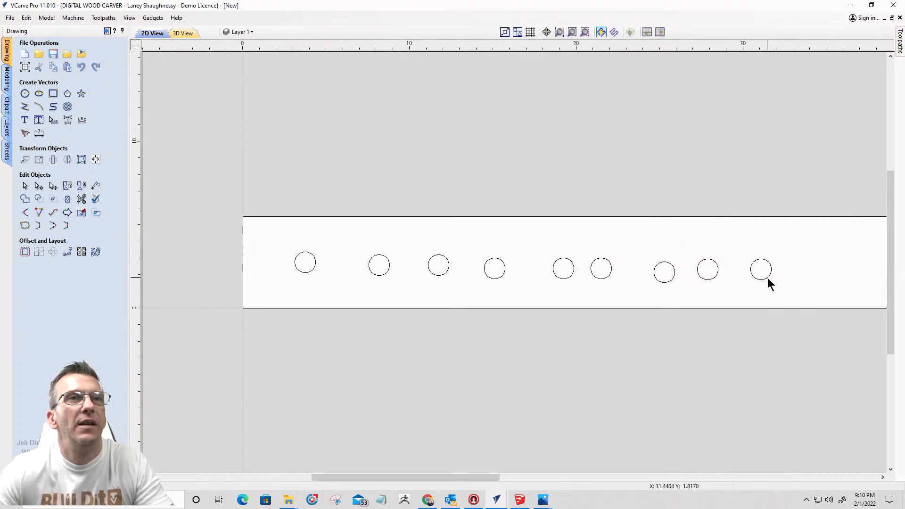
pyautogui.click(769, 280)
pyautogui.click(766, 276)
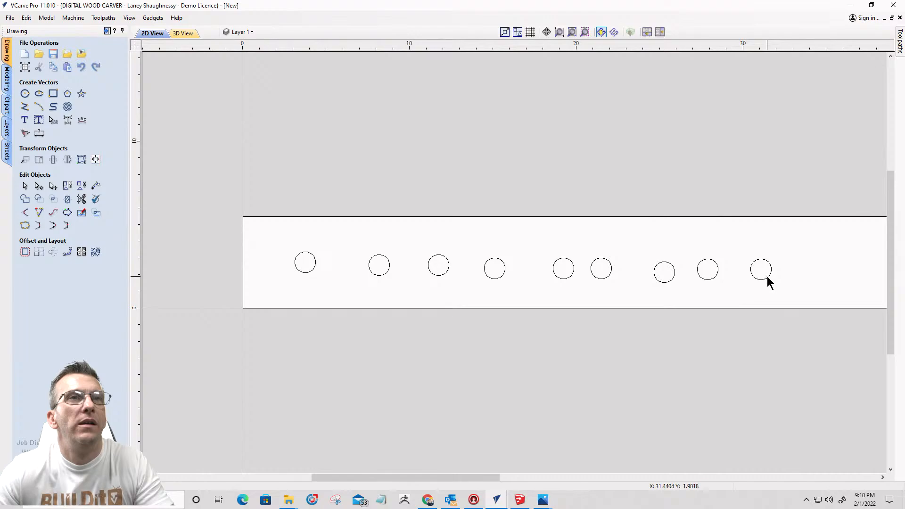
pyautogui.click(768, 277)
pyautogui.click(766, 275)
pyautogui.keyDown('ctrl'); pyautogui.moveTo(761, 269); pyautogui.dragTo(631, 236); pyautogui.keyUp('ctrl')
pyautogui.scroll(-1, 561, 241)
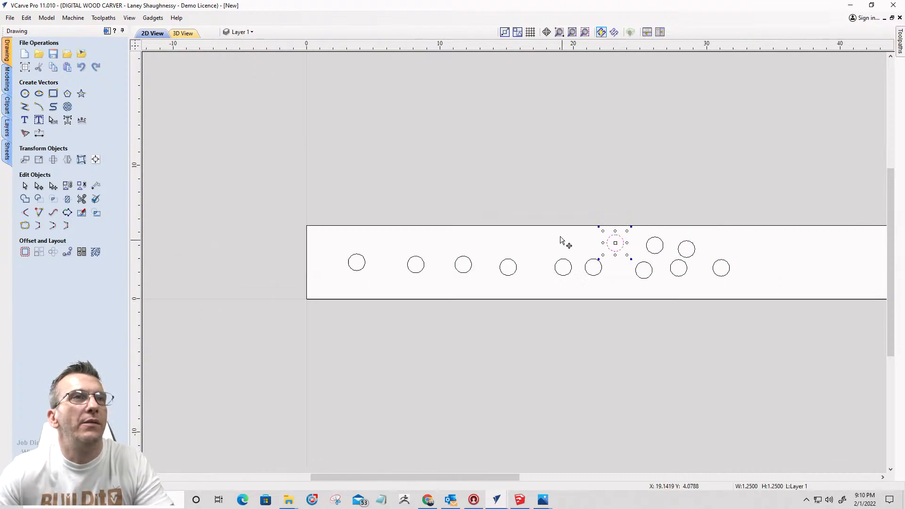
# Step: Select all twelve circles with the board rectangle last, and center them on the rectangle both horizontally and vertically
pyautogui.scroll(-5, 432, 178)
pyautogui.scroll(3, 419, 245)
pyautogui.scroll(-1, 330, 212)
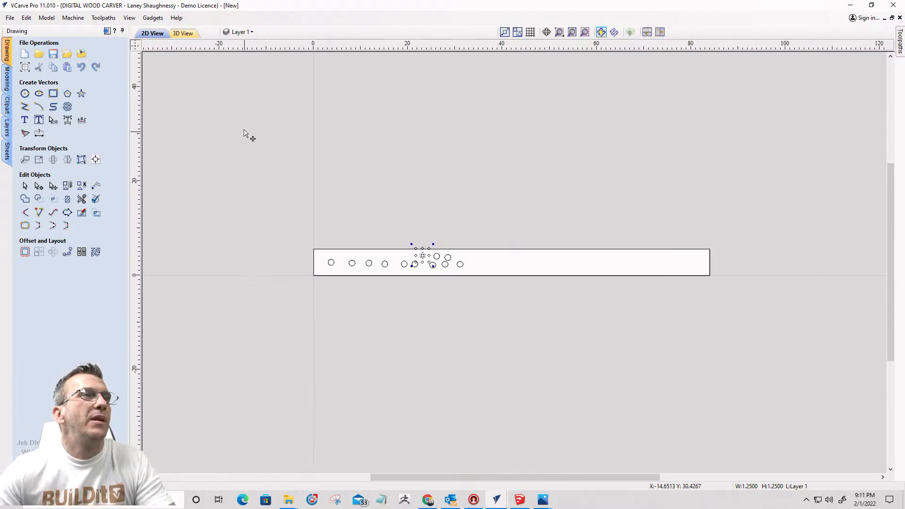
pyautogui.moveTo(323, 238); pyautogui.dragTo(508, 350)
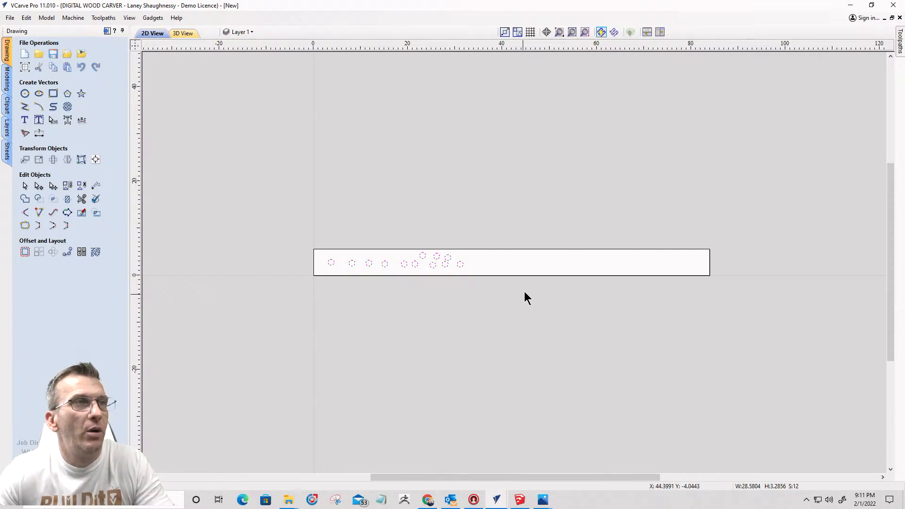
pyautogui.keyDown('shift'); pyautogui.click(526, 250); pyautogui.keyUp('shift')
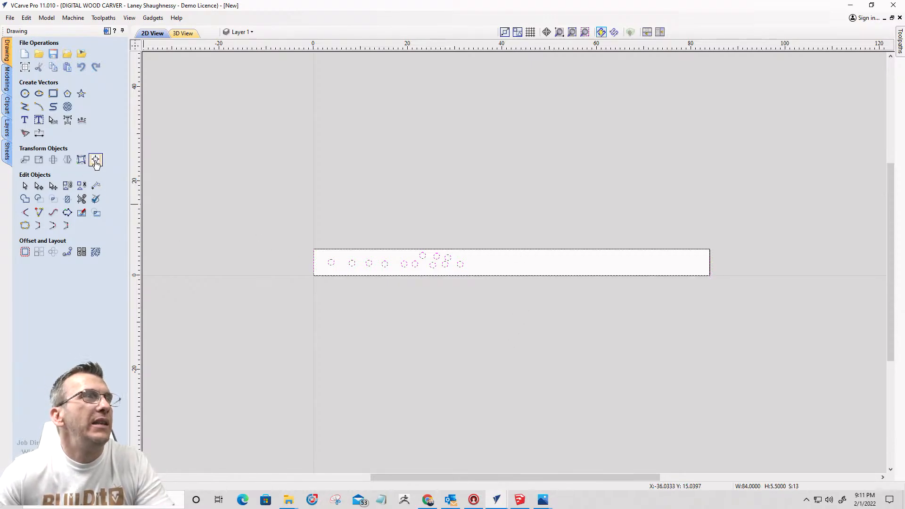
pyautogui.click(96, 160)
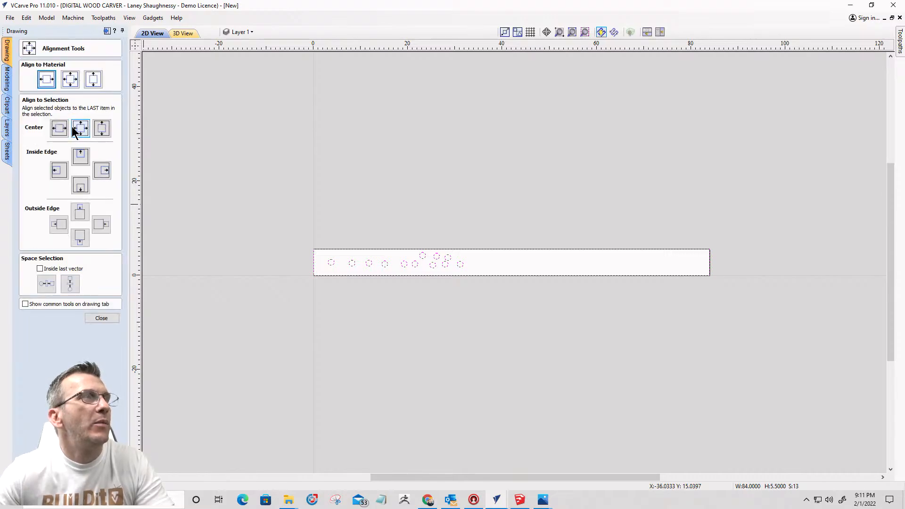
pyautogui.click(81, 131)
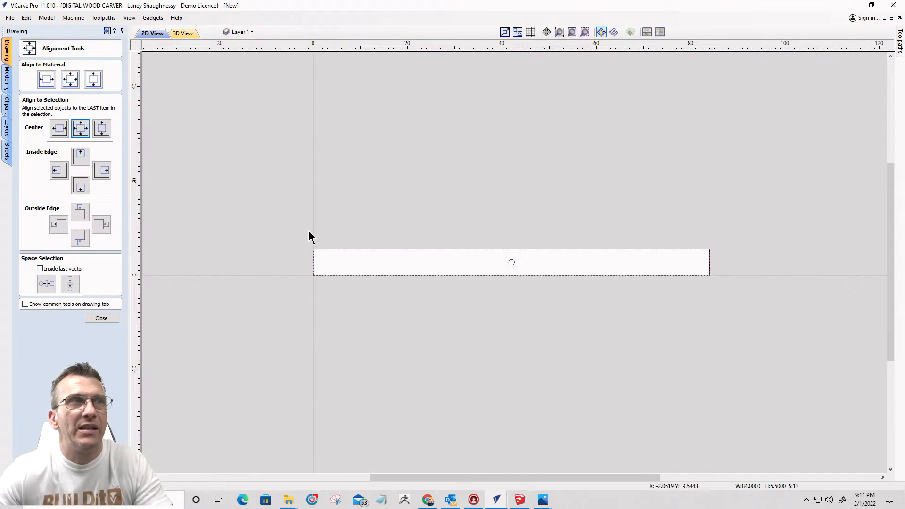
# Step: Space the twelve stacked circles evenly along the board's length inside the last selected vector, the rectangle
pyautogui.scroll(3, 439, 263)
pyautogui.scroll(4, 679, 260)
pyautogui.scroll(-8, 623, 267)
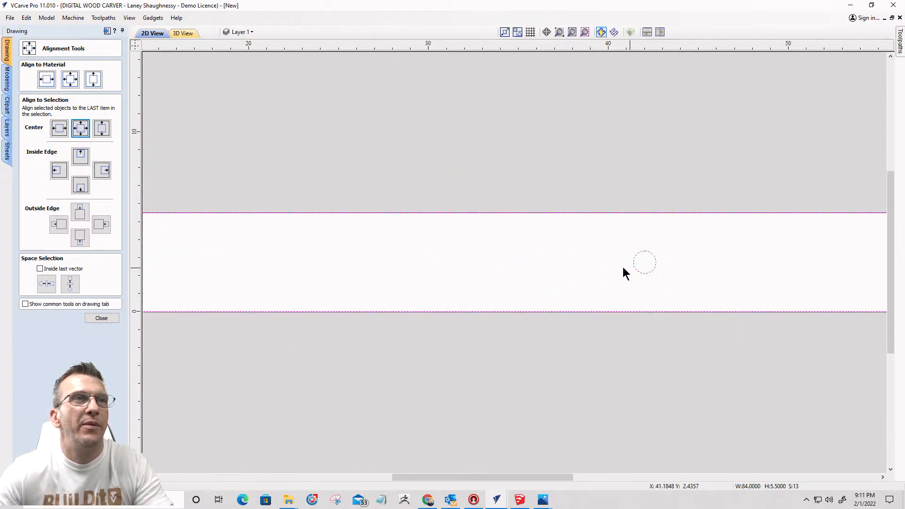
pyautogui.click(40, 269)
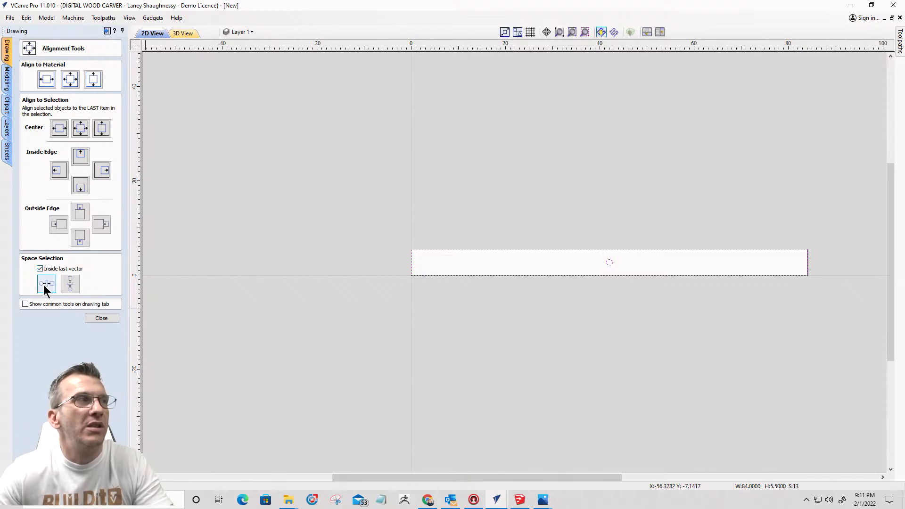
pyautogui.click(43, 284)
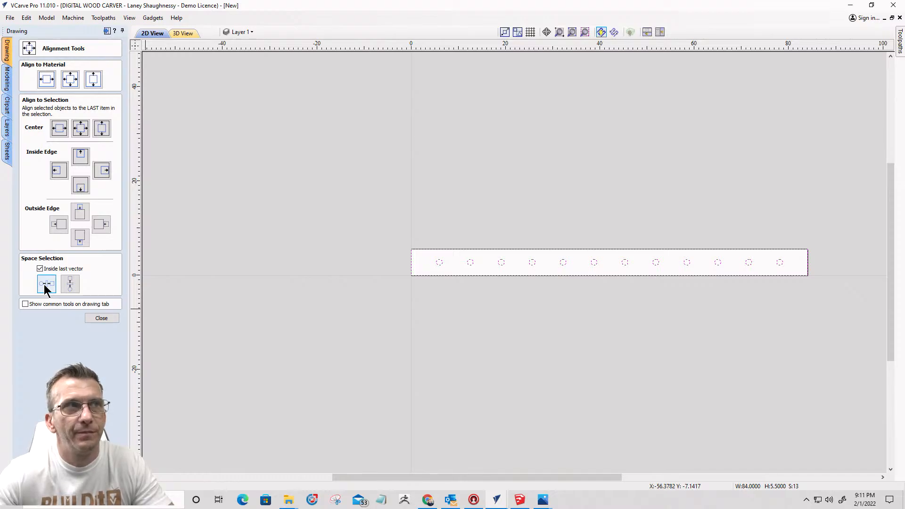
pyautogui.scroll(3, 703, 280)
pyautogui.scroll(2, 702, 278)
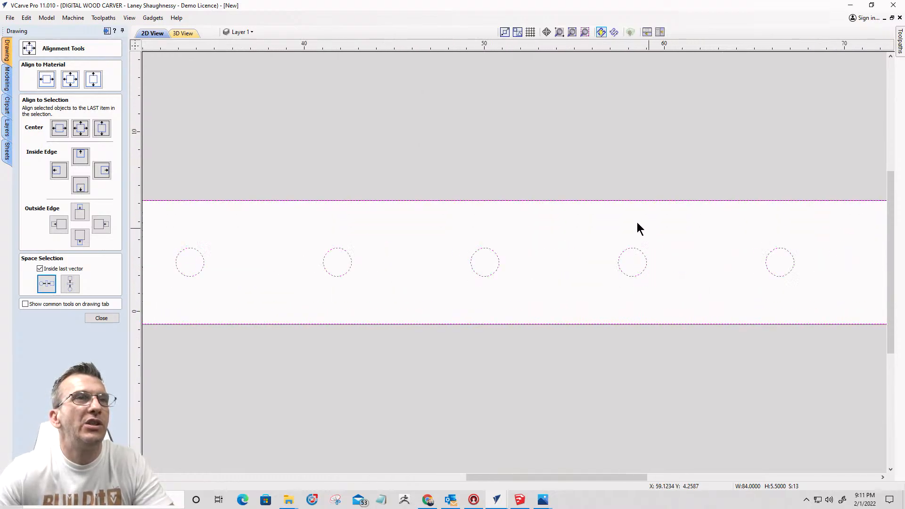
pyautogui.scroll(-7, 638, 222)
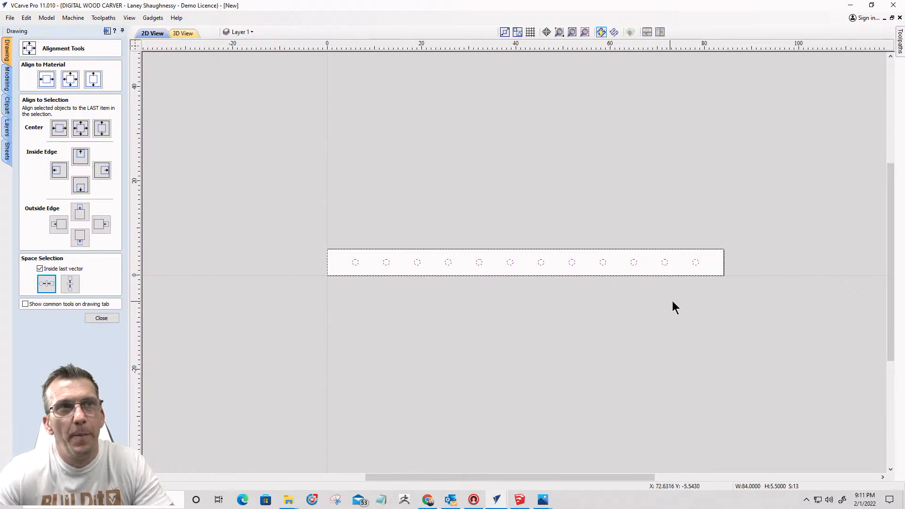
# Step: Finish aligning the circles and close the alignment tools
pyautogui.scroll(2, 667, 288)
pyautogui.scroll(-1, 524, 292)
pyautogui.click(94, 319)
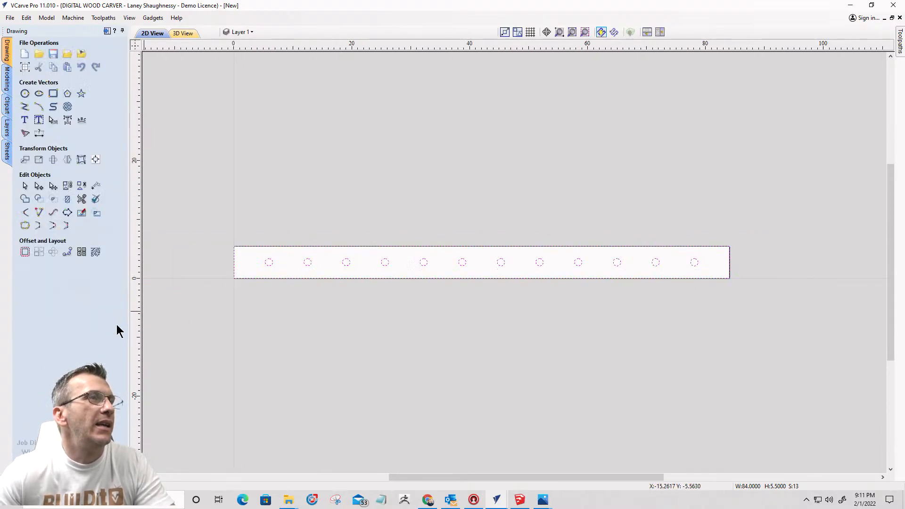
pyautogui.scroll(1, 159, 291)
pyautogui.scroll(-1, 131, 269)
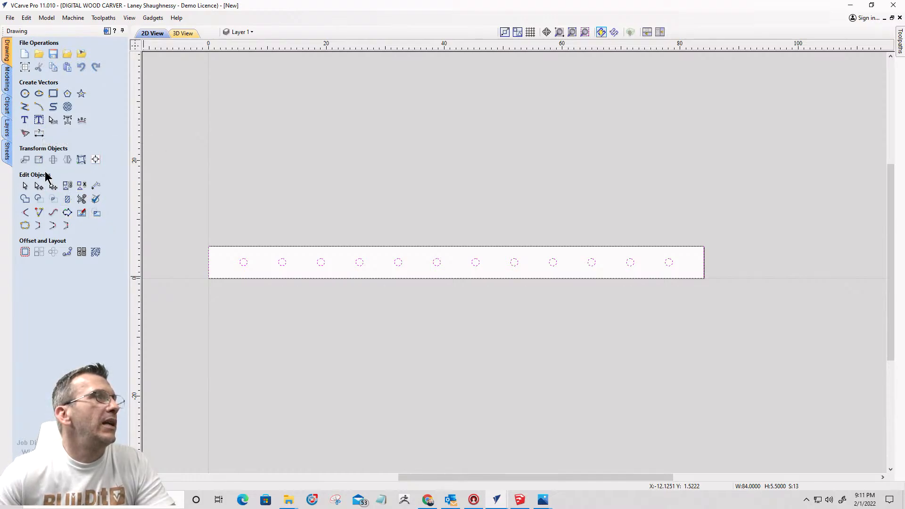
# Step: Add a horizontal dimension between the first and second circles, placed just below them on the board
pyautogui.click(39, 135)
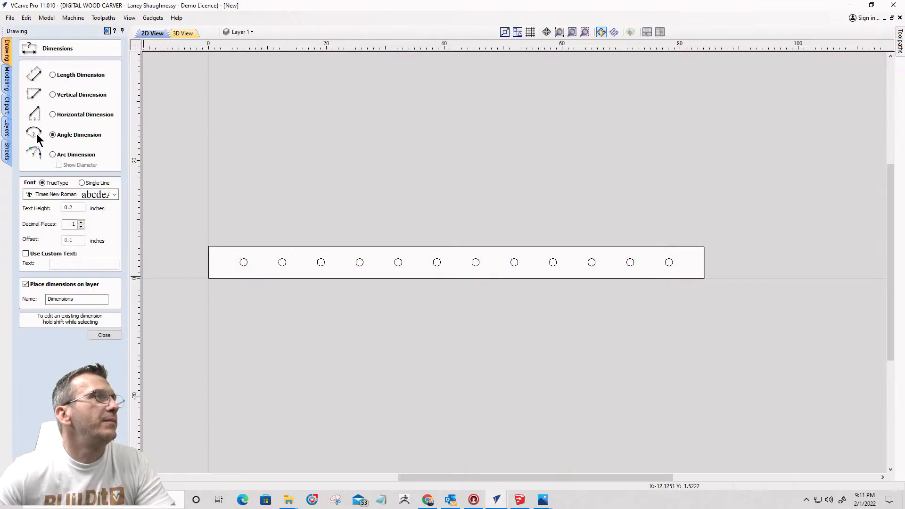
pyautogui.click(52, 114)
pyautogui.scroll(5, 237, 266)
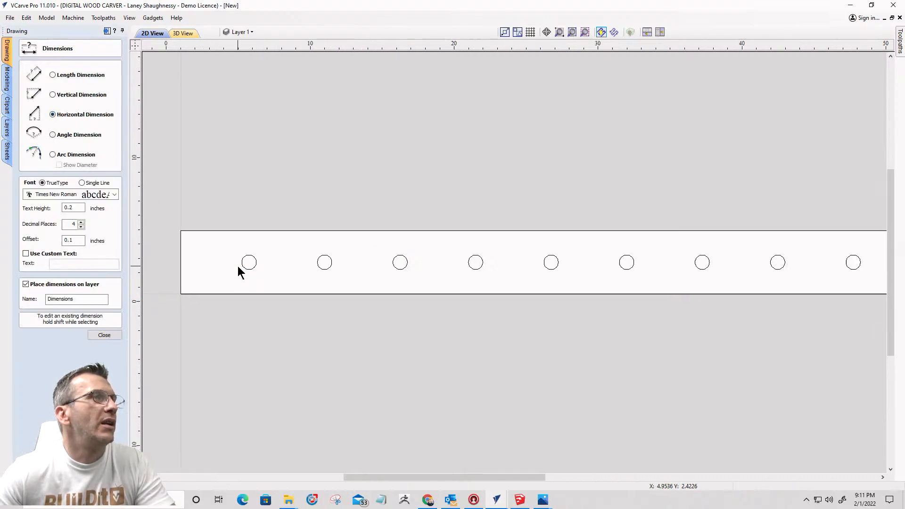
pyautogui.click(258, 262)
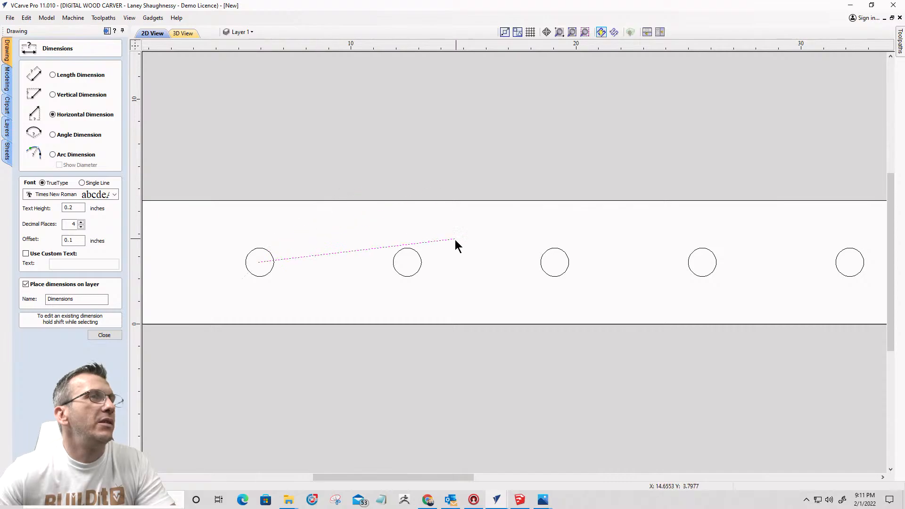
pyautogui.click(407, 262)
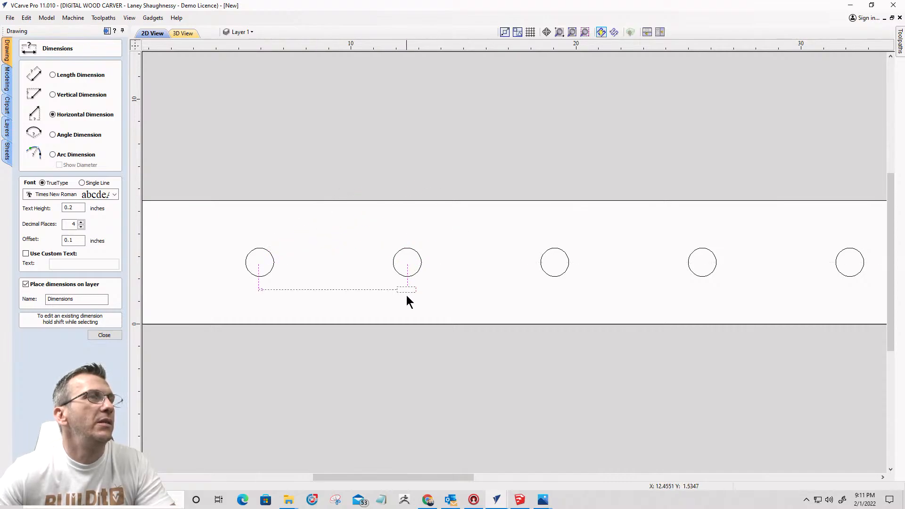
pyautogui.click(337, 304)
pyautogui.scroll(5, 332, 310)
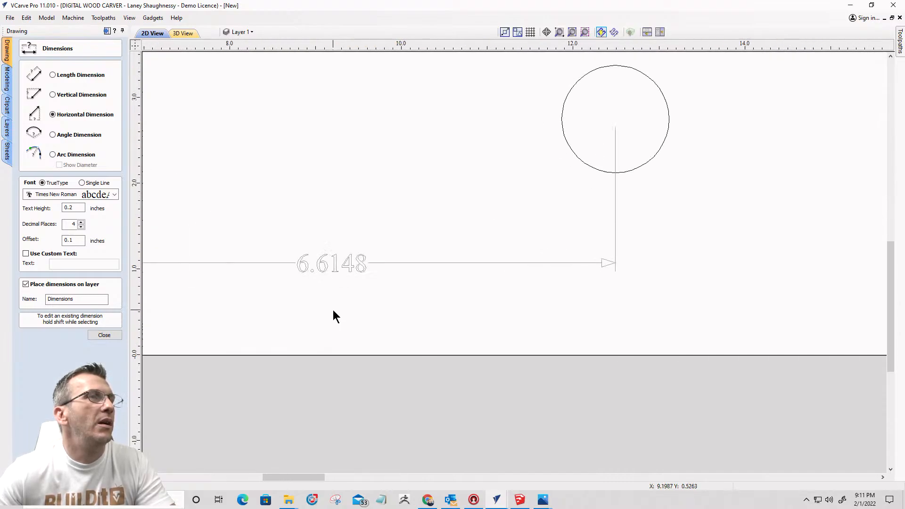
pyautogui.scroll(-7, 372, 165)
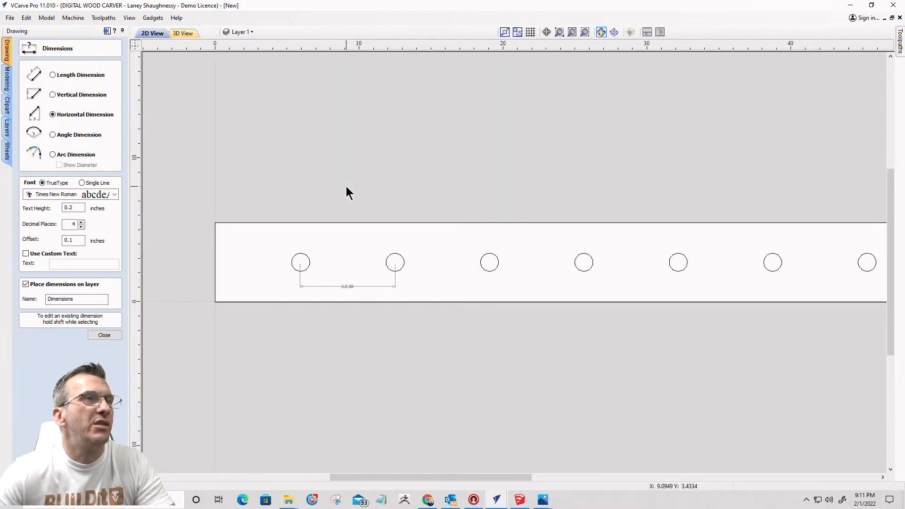
# Step: Add a second horizontal dimension from the second circle to the third, in line with the first dimension
pyautogui.click(395, 262)
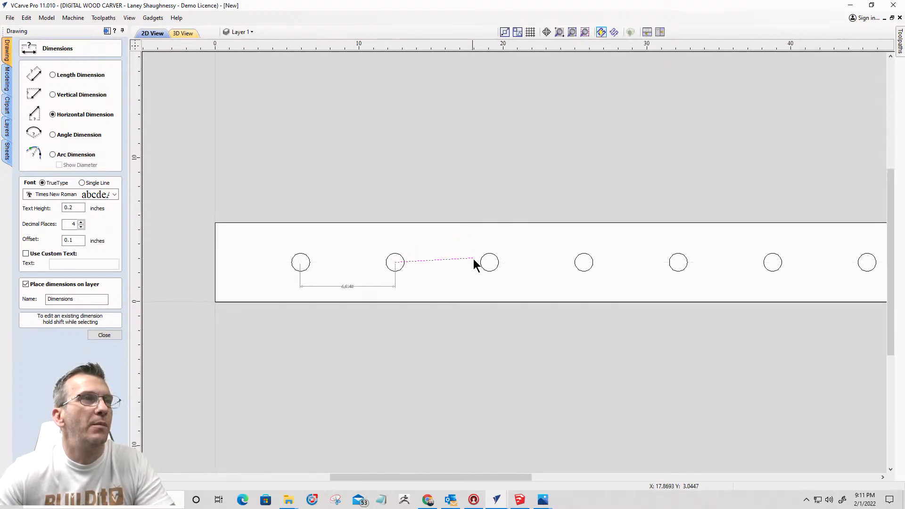
pyautogui.click(488, 262)
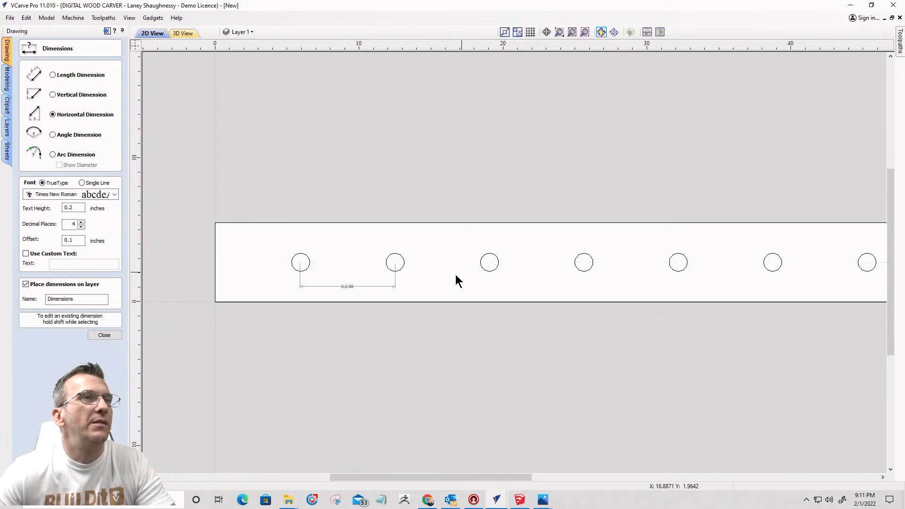
pyautogui.click(448, 288)
pyautogui.scroll(5, 434, 296)
pyautogui.scroll(-6, 434, 296)
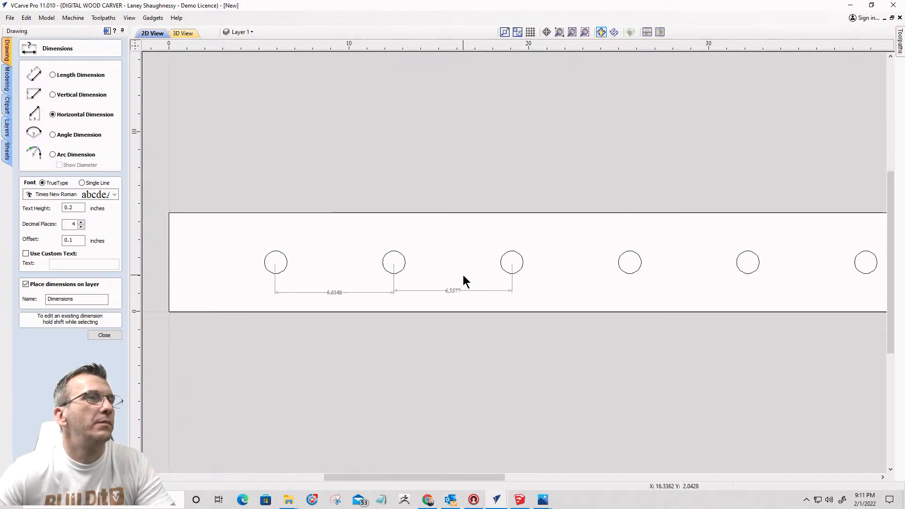
# Step: Undo the two horizontal dimensions between the first three circles
pyautogui.hotkey('ctrl', 'z')
pyautogui.hotkey('ctrl', 'z')
pyautogui.hotkey('ctrl', 'z')
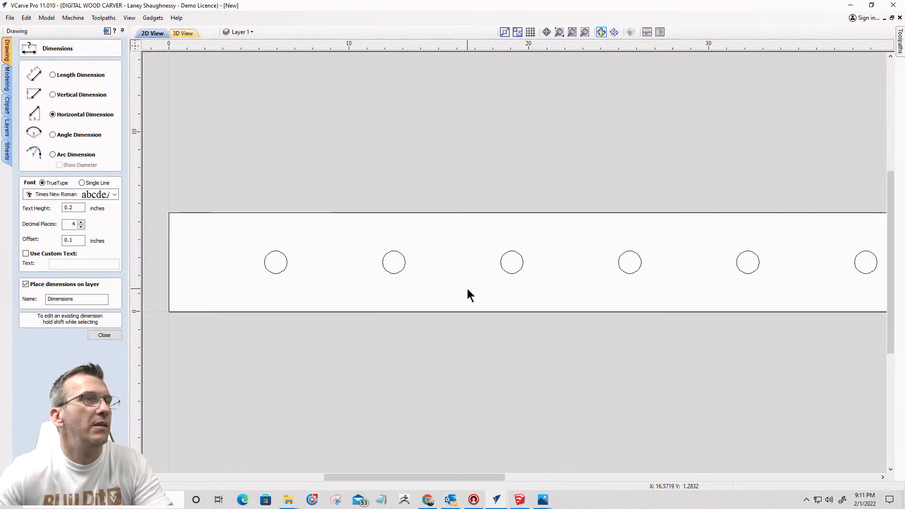
pyautogui.hotkey('ctrl', 'y')
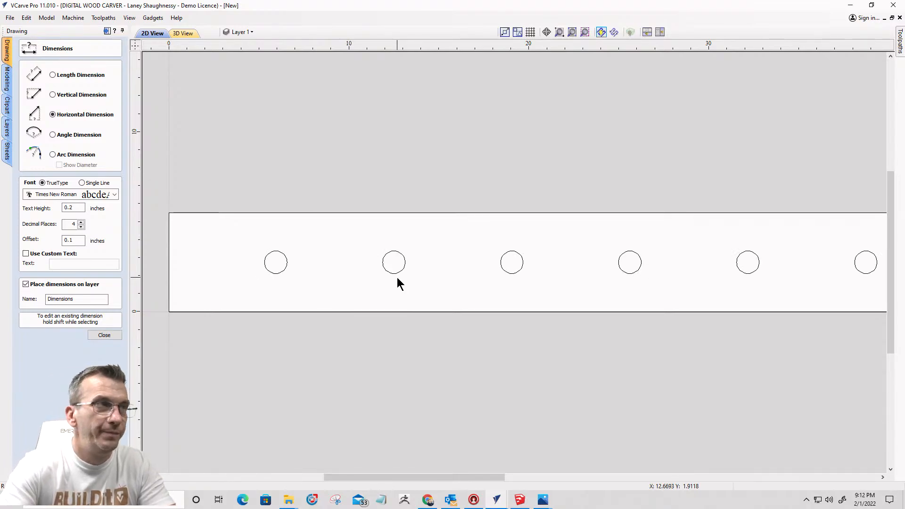
# Step: Dimension the horizontal spacing of the first two circles again, picking their exact center points
pyautogui.scroll(5, 255, 274)
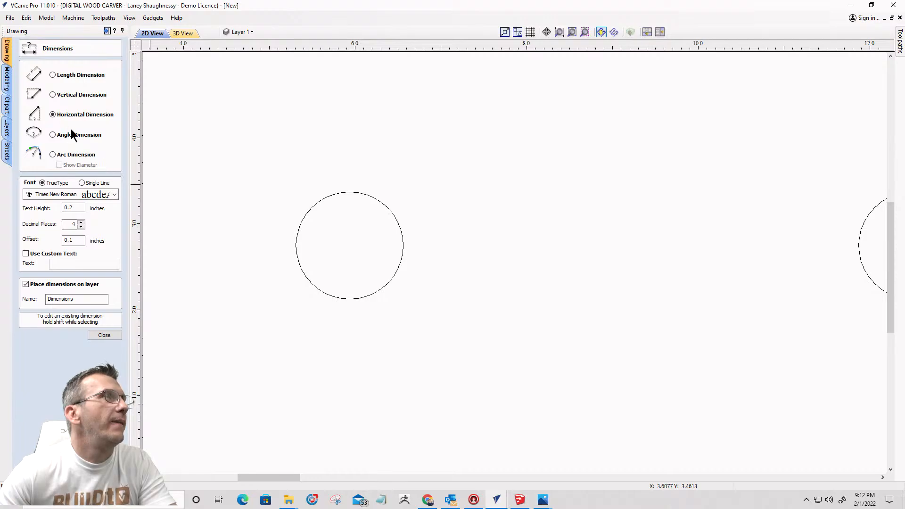
pyautogui.click(349, 246)
pyautogui.scroll(-3, 416, 289)
pyautogui.scroll(3, 471, 270)
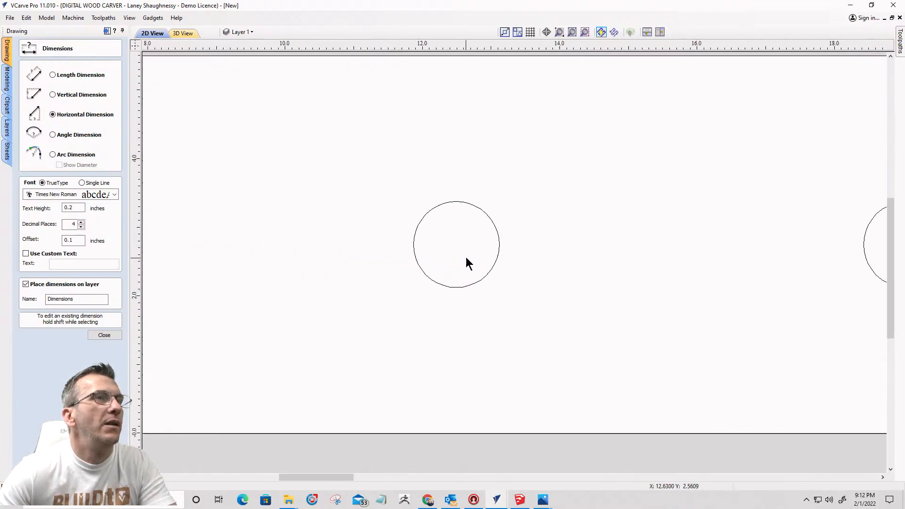
pyautogui.click(456, 244)
pyautogui.click(340, 268)
pyautogui.scroll(-1, 355, 322)
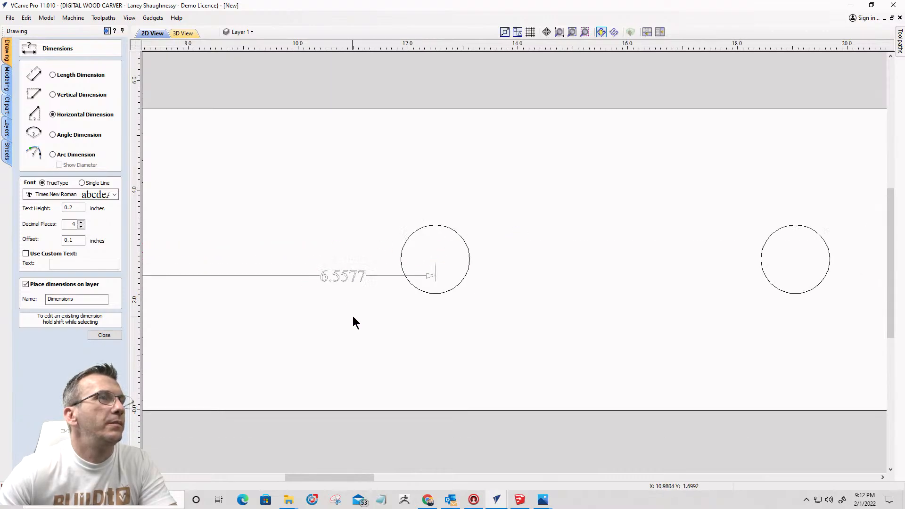
# Step: Dimension the center-to-center spacing from the second circle to the third, placing the dimension below them
pyautogui.scroll(-2, 354, 322)
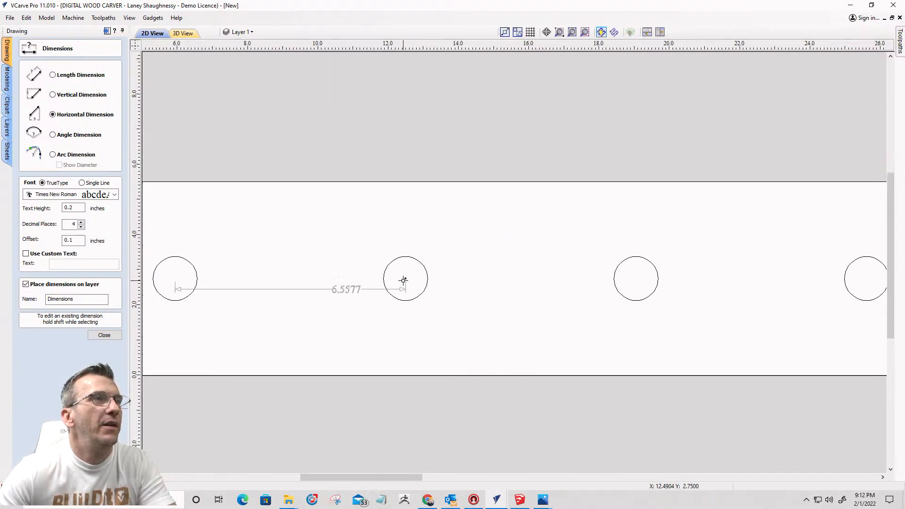
pyautogui.click(636, 278)
pyautogui.click(528, 320)
pyautogui.scroll(1, 526, 346)
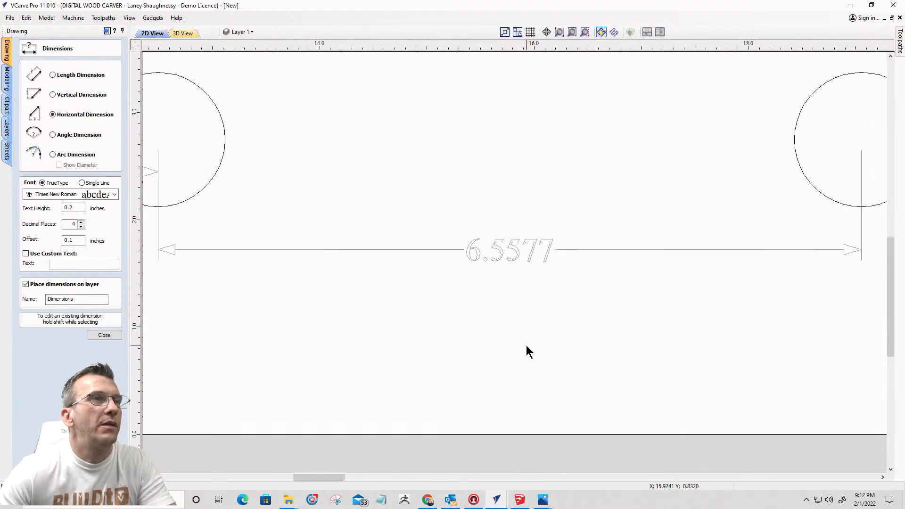
pyautogui.scroll(-4, 555, 220)
pyautogui.scroll(5, 551, 266)
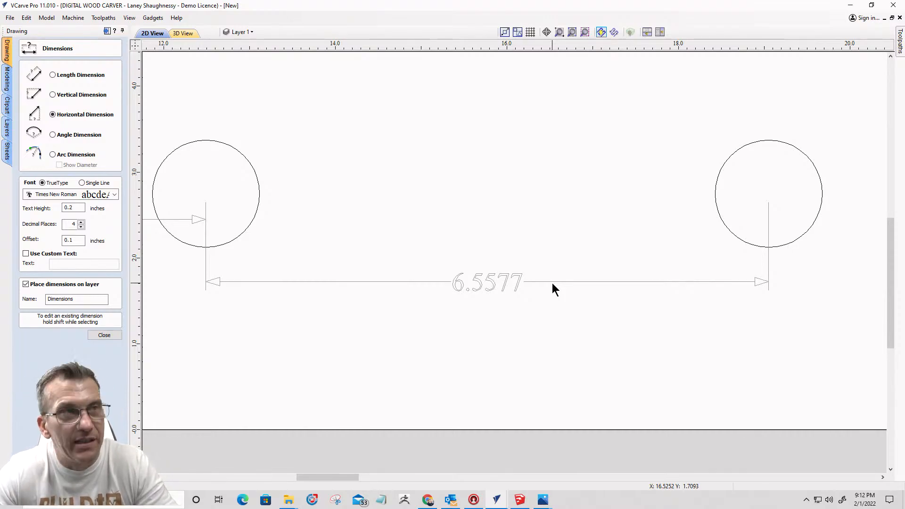
pyautogui.scroll(-5, 554, 273)
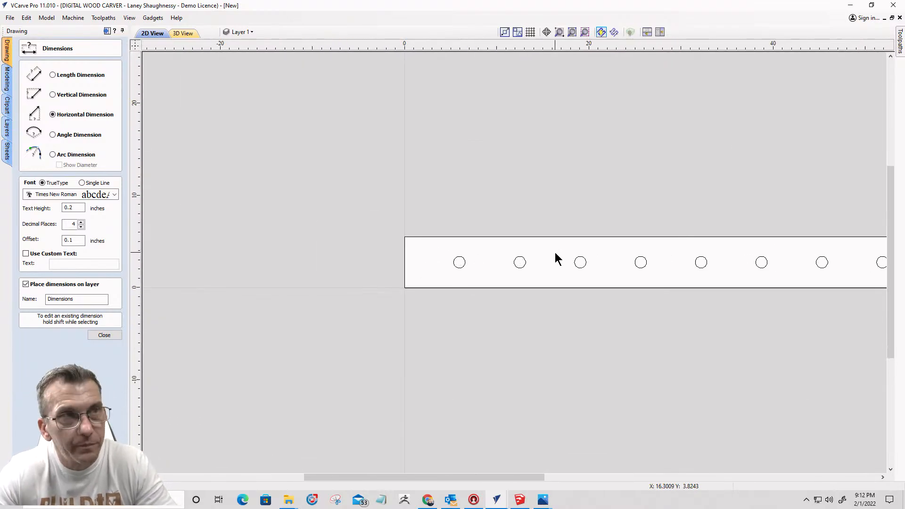
pyautogui.scroll(-3, 556, 253)
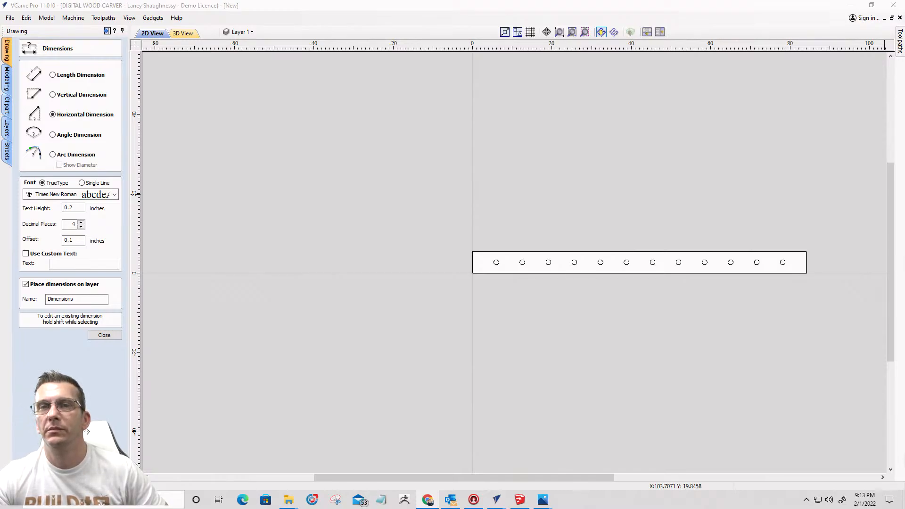
# Step: Switch to Photos to view the reference picture of the athlete on the vertical bars, and close it
pyautogui.hotkey('alt', 'Tab')
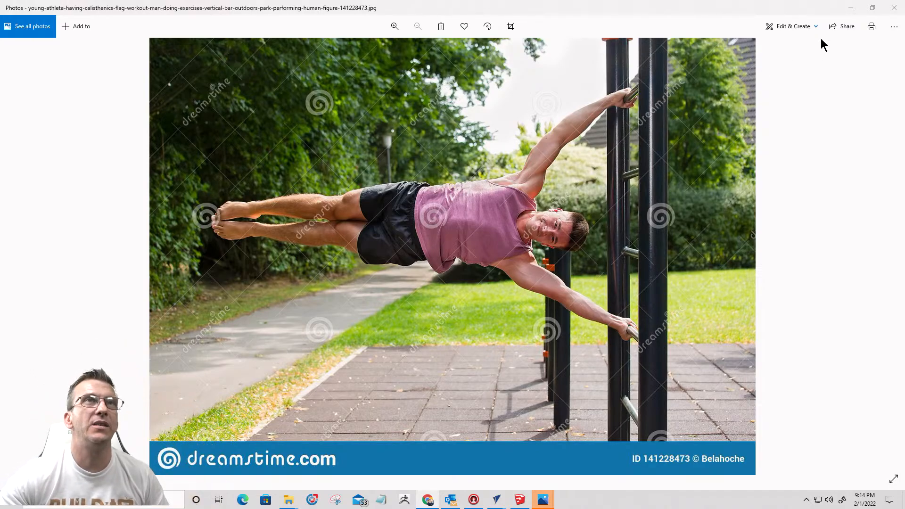
pyautogui.click(894, 8)
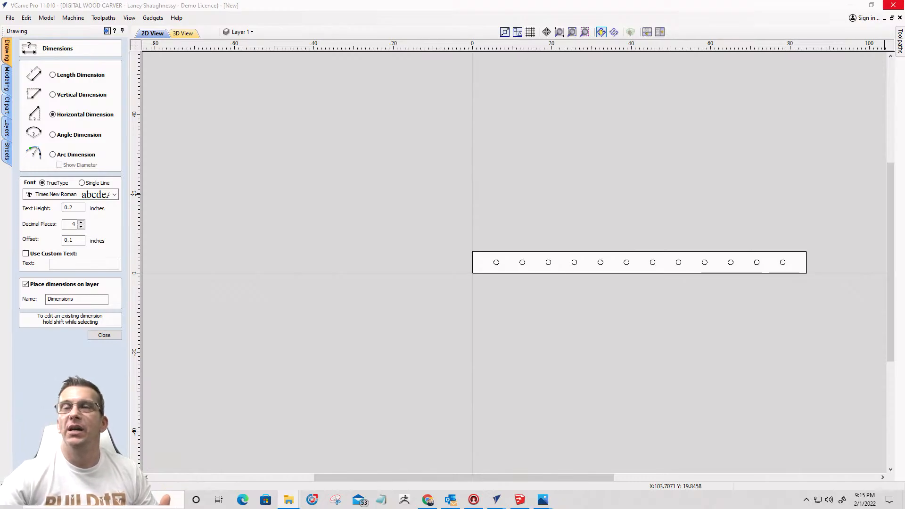
pyautogui.hotkey('alt', 'Tab')
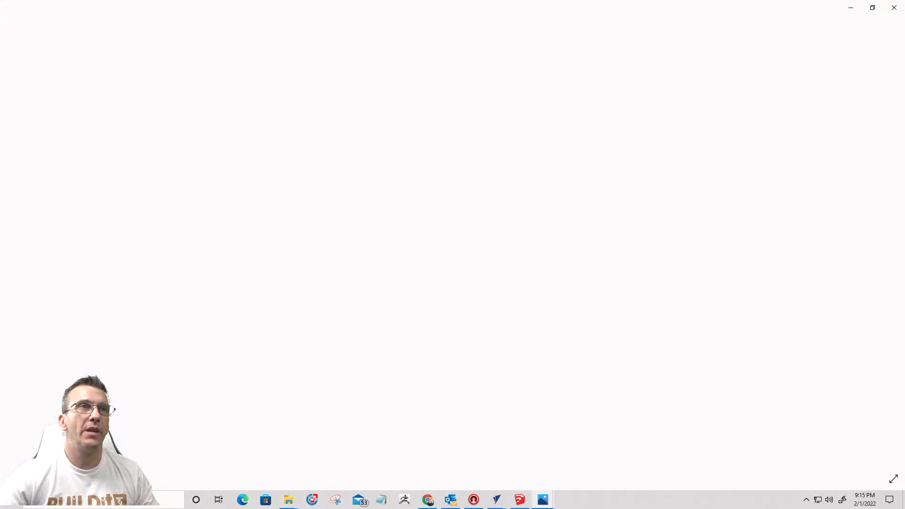
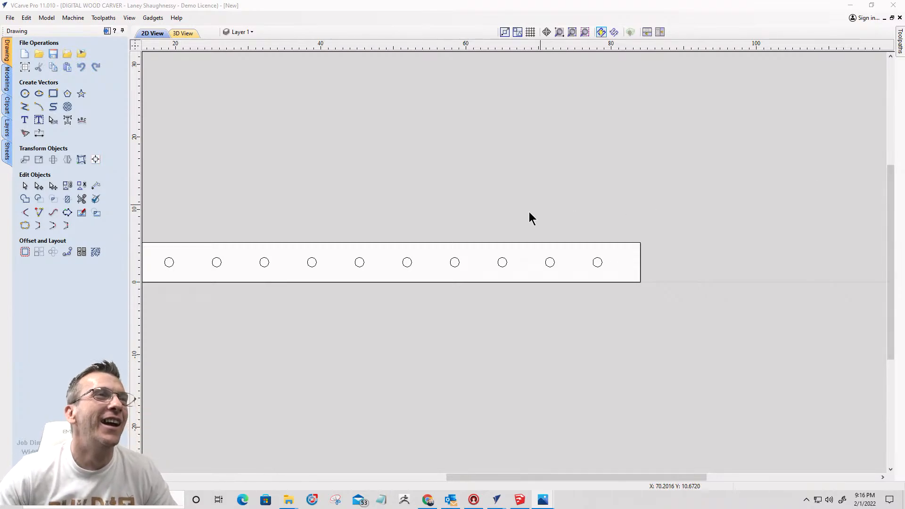
pyautogui.scroll(-2, 637, 303)
pyautogui.scroll(3, 567, 240)
pyautogui.scroll(-4, 567, 239)
pyautogui.scroll(1, 792, 218)
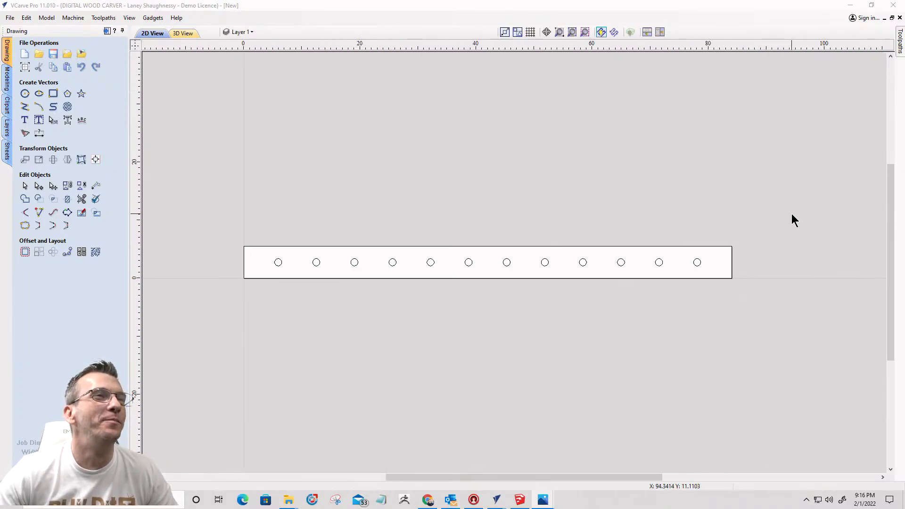
pyautogui.scroll(1, 547, 198)
pyautogui.scroll(1, 547, 198)
pyautogui.scroll(-2, 547, 198)
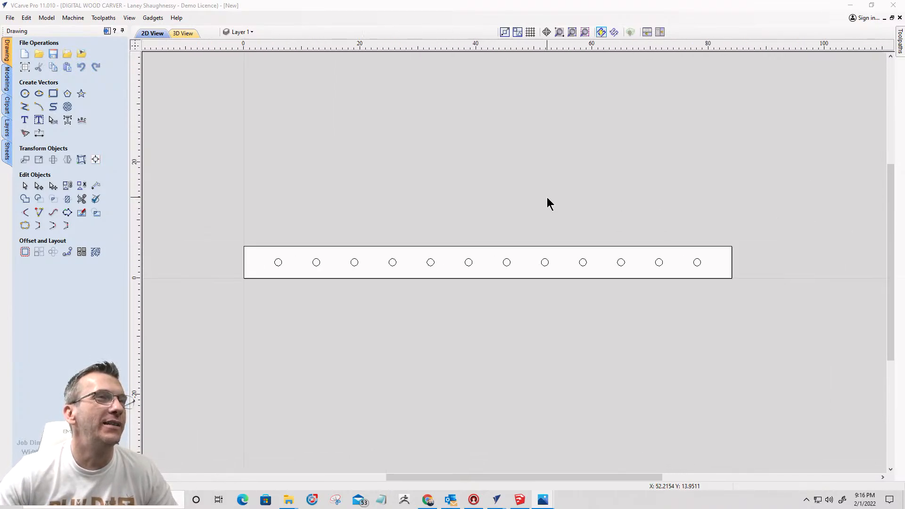
pyautogui.scroll(1, 433, 182)
pyautogui.scroll(1, 434, 183)
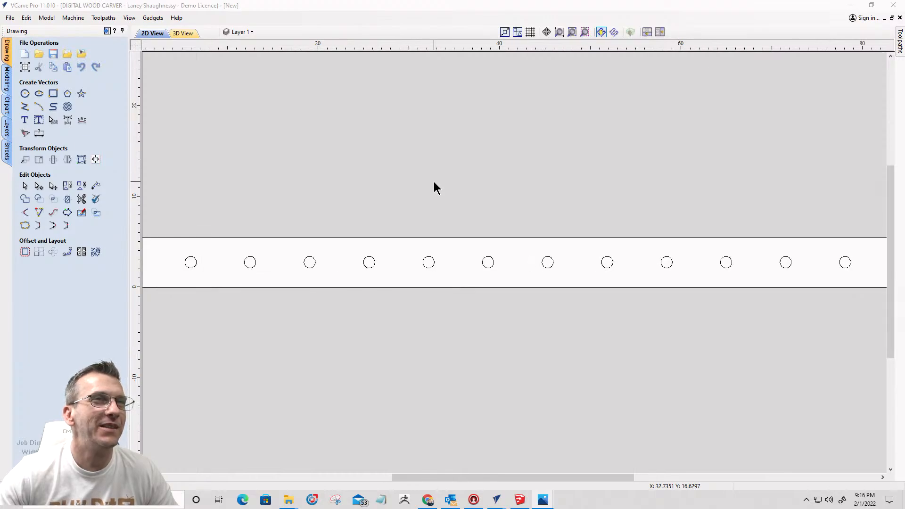
pyautogui.scroll(-1, 434, 183)
pyautogui.scroll(1, 520, 223)
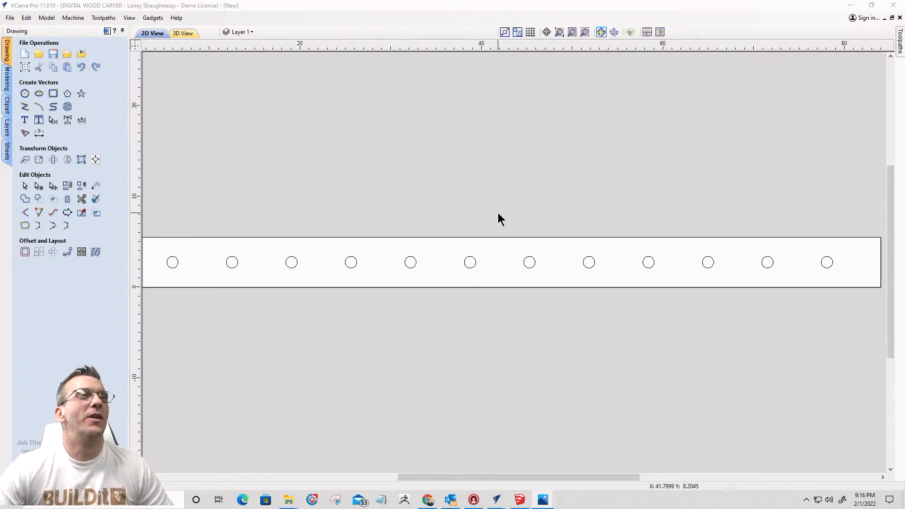
pyautogui.scroll(-1, 531, 222)
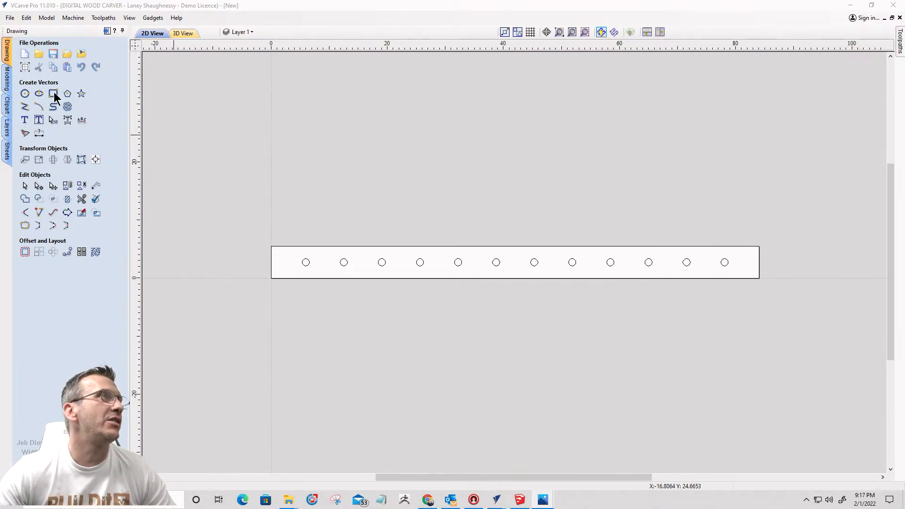
# Step: Draw a square-cornered rectangle rising from the board's lower edge near its right end, 30 inches wide and 20 inches high
pyautogui.click(53, 93)
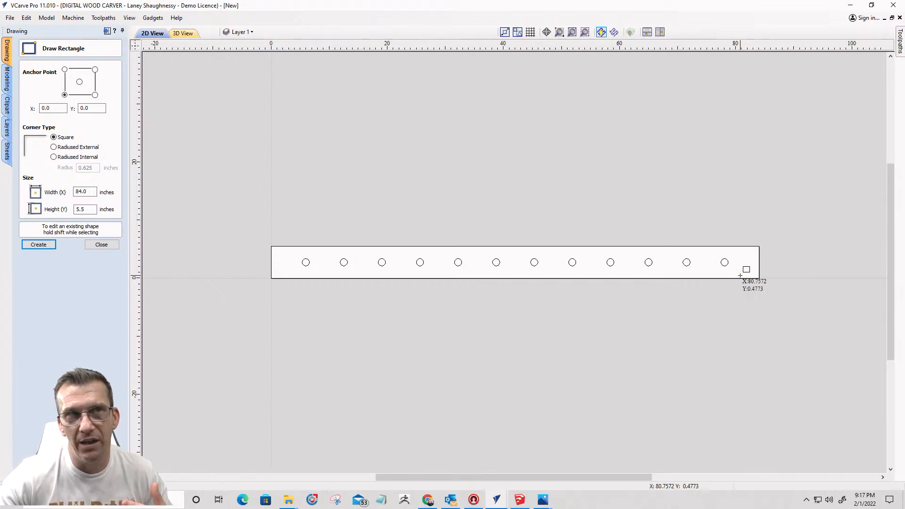
pyautogui.moveTo(736, 280); pyautogui.dragTo(637, 87)
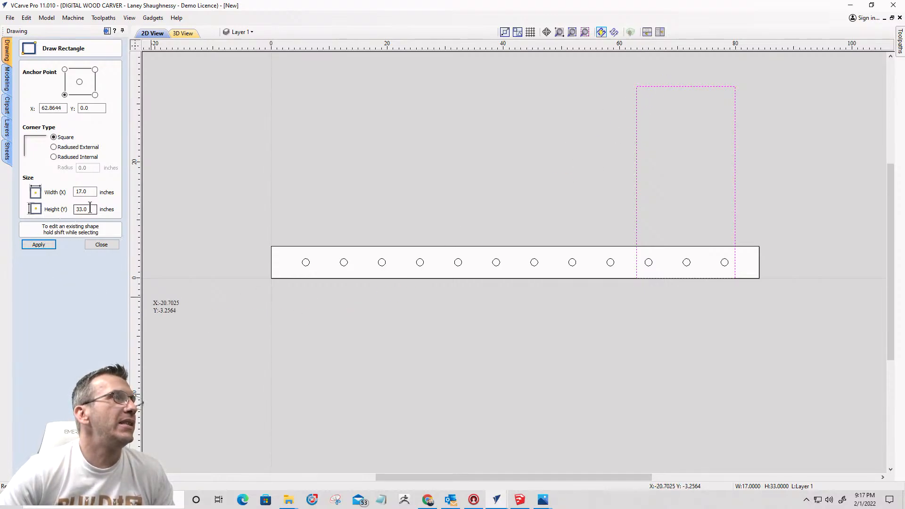
pyautogui.doubleClick(81, 191)
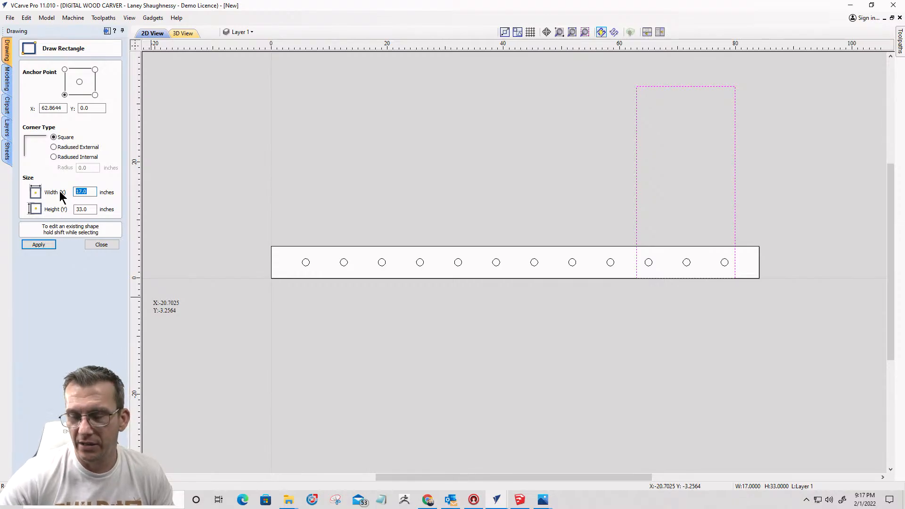
pyautogui.write('30')
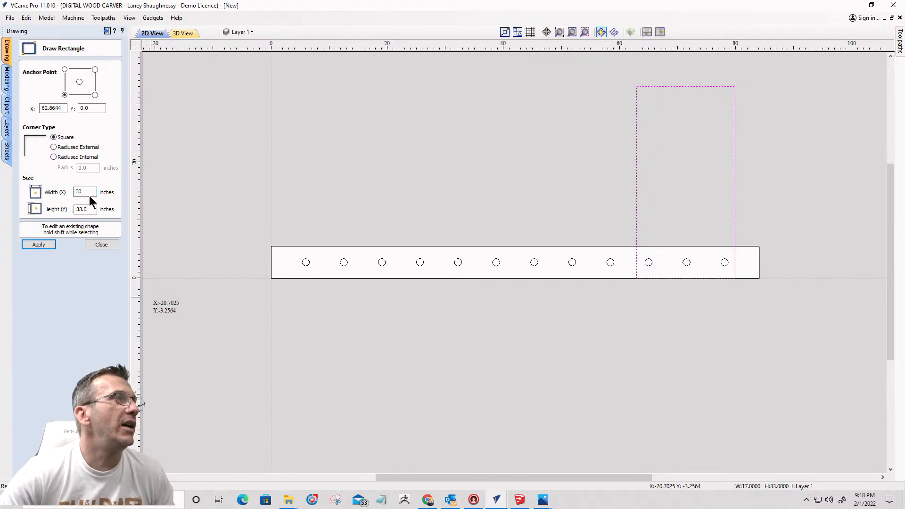
pyautogui.press('Tab')
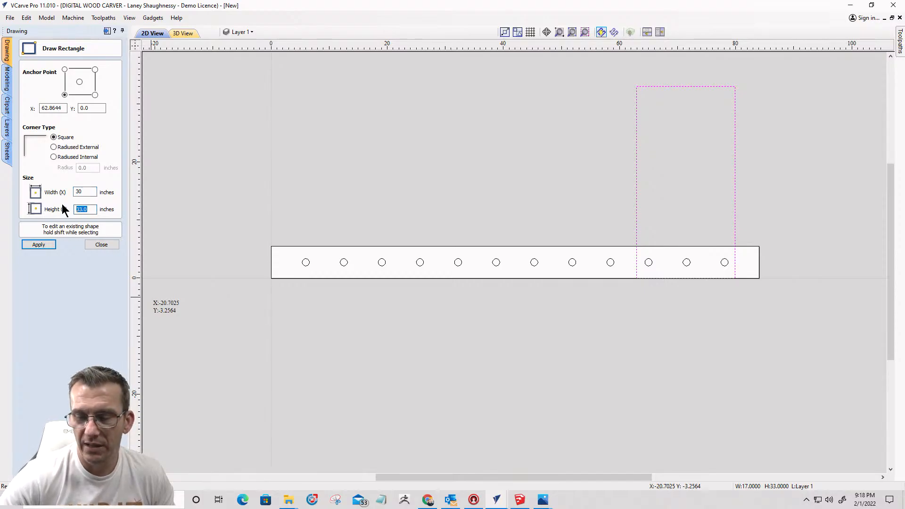
pyautogui.write('20')
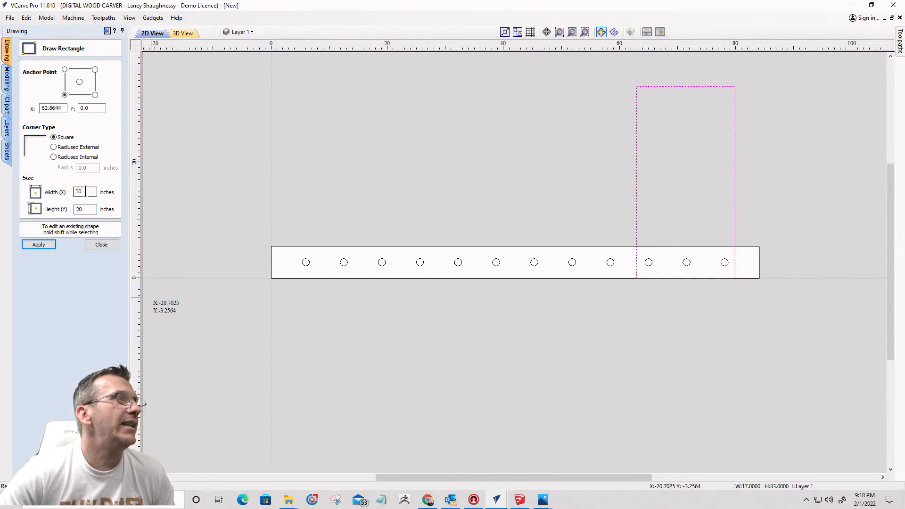
pyautogui.click(30, 246)
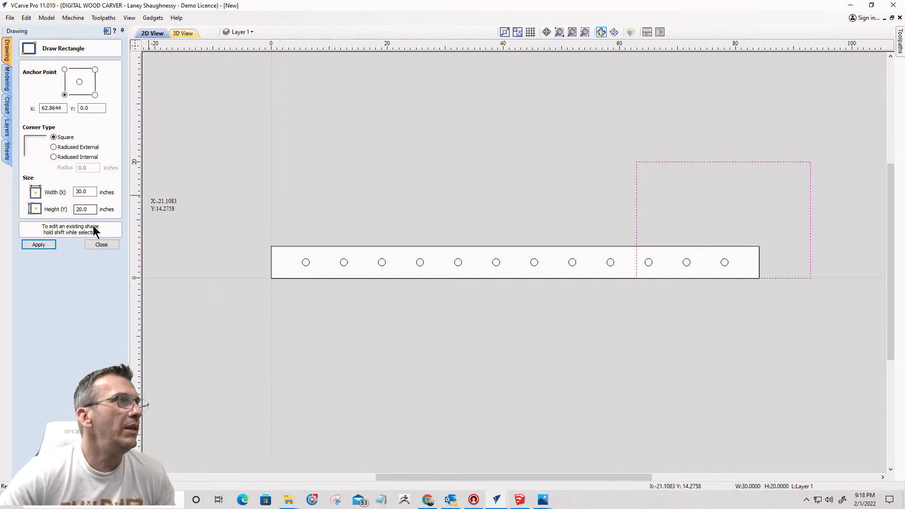
pyautogui.click(99, 245)
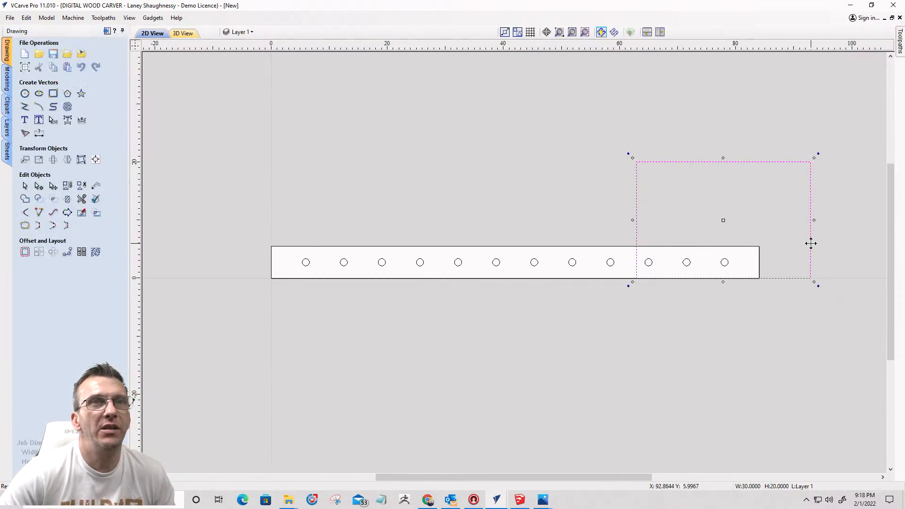
# Step: Shift the rectangle left until its right edge lies just past the last hole, and narrow it from the left to about 16.4 inches
pyautogui.moveTo(820, 224); pyautogui.dragTo(734, 220)
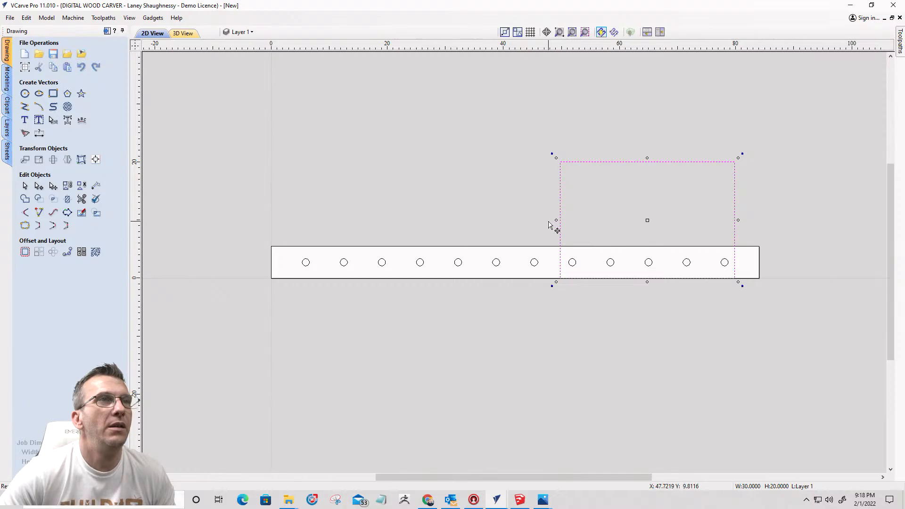
pyautogui.click(549, 221)
pyautogui.click(560, 224)
pyautogui.click(561, 229)
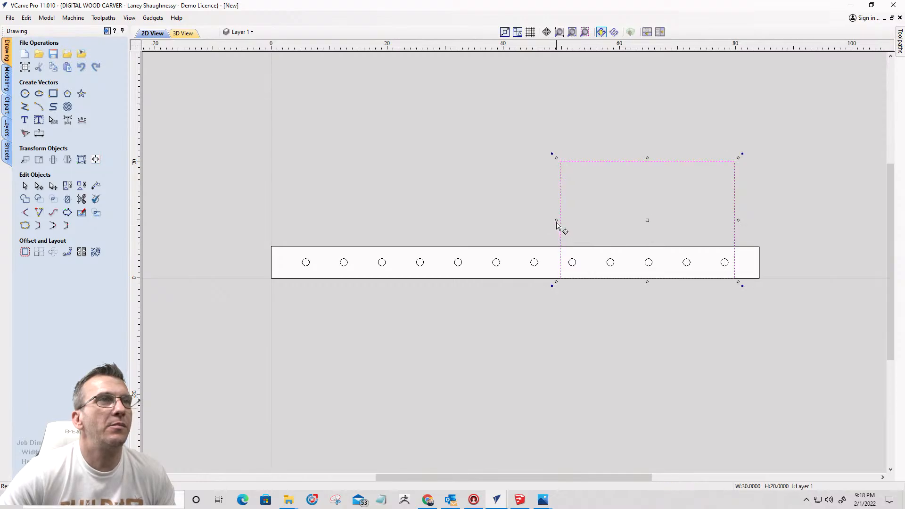
pyautogui.moveTo(557, 220); pyautogui.dragTo(639, 228)
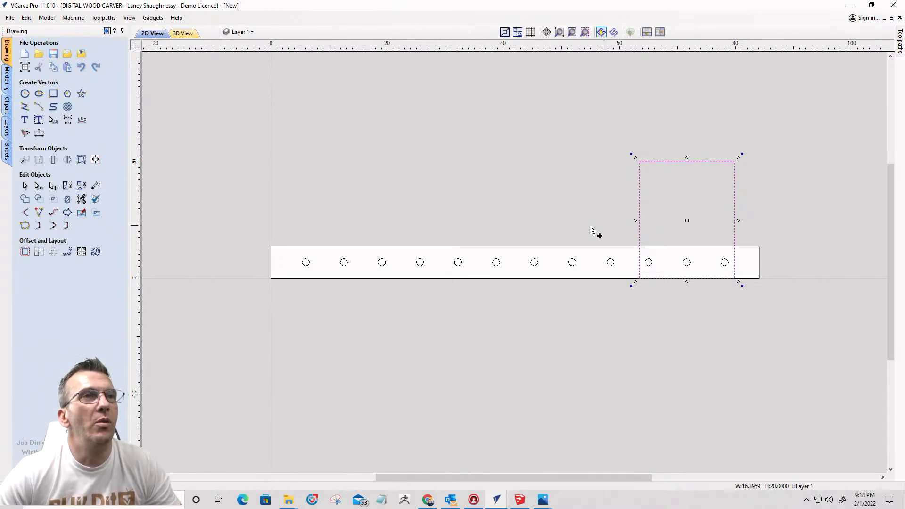
# Step: Insert a node on the rectangle's top edge near its right corner and convert the short span beside that corner to an arc
pyautogui.click(38, 185)
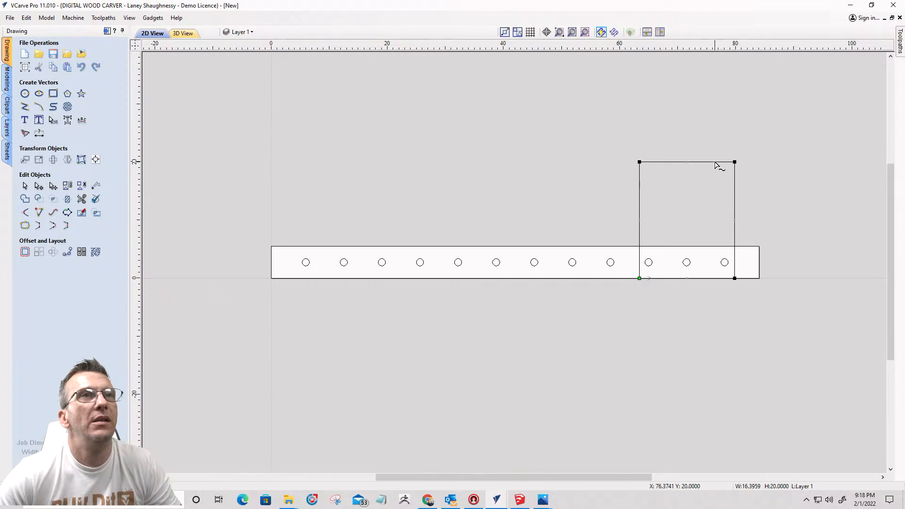
pyautogui.rightClick(715, 162)
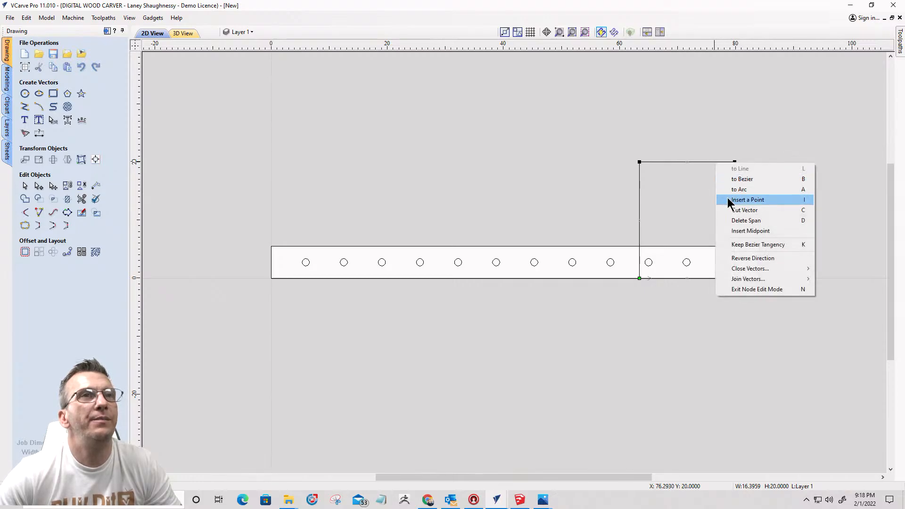
pyautogui.click(748, 200)
pyautogui.scroll(5, 720, 151)
pyautogui.rightClick(726, 231)
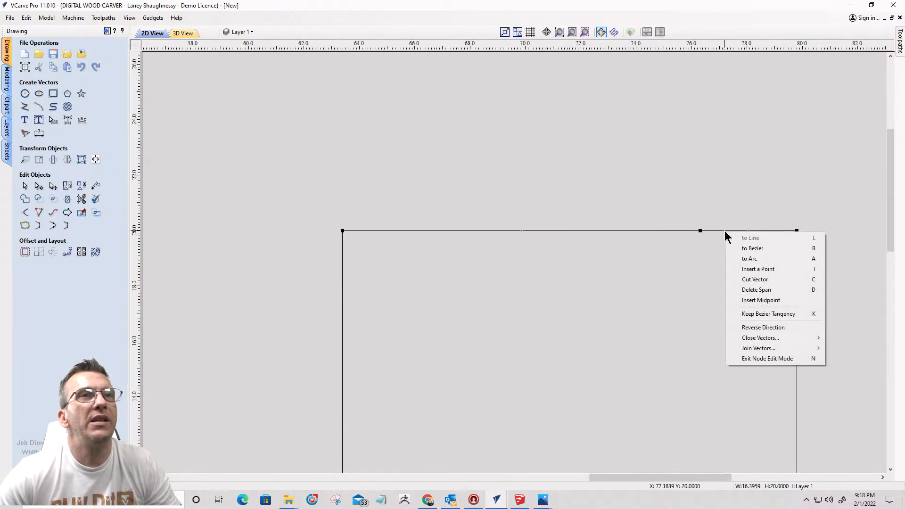
pyautogui.click(737, 260)
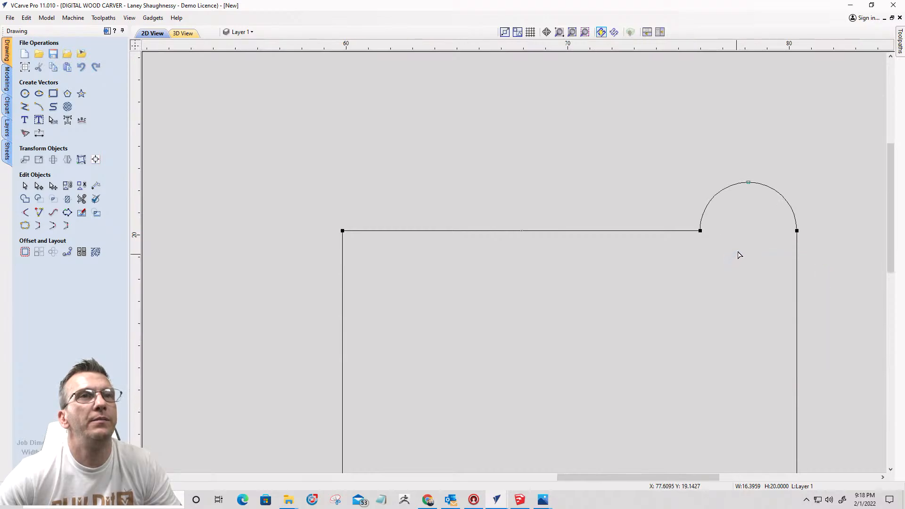
# Step: Delete the rectangle's upper-left corner node to leave a straight slanted side up to the arc
pyautogui.scroll(-5, 743, 219)
pyautogui.scroll(2, 742, 220)
pyautogui.scroll(-1, 778, 94)
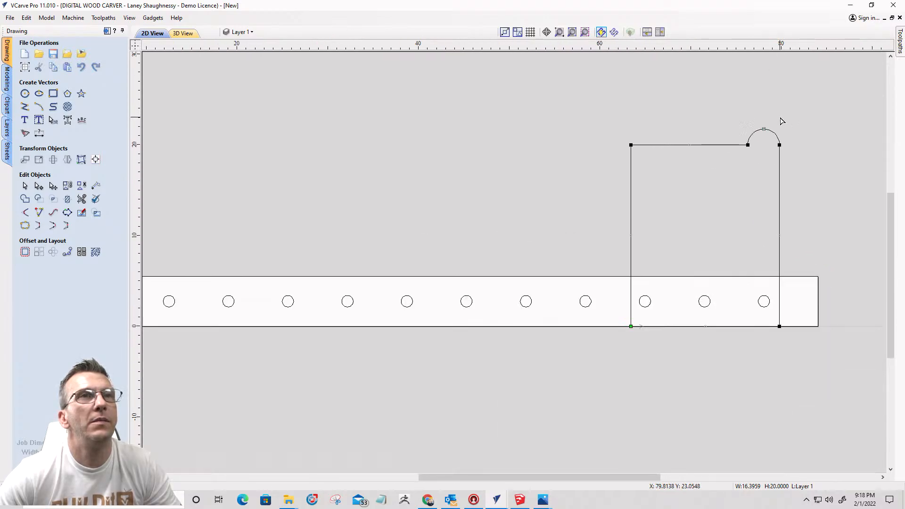
pyautogui.scroll(1, 781, 125)
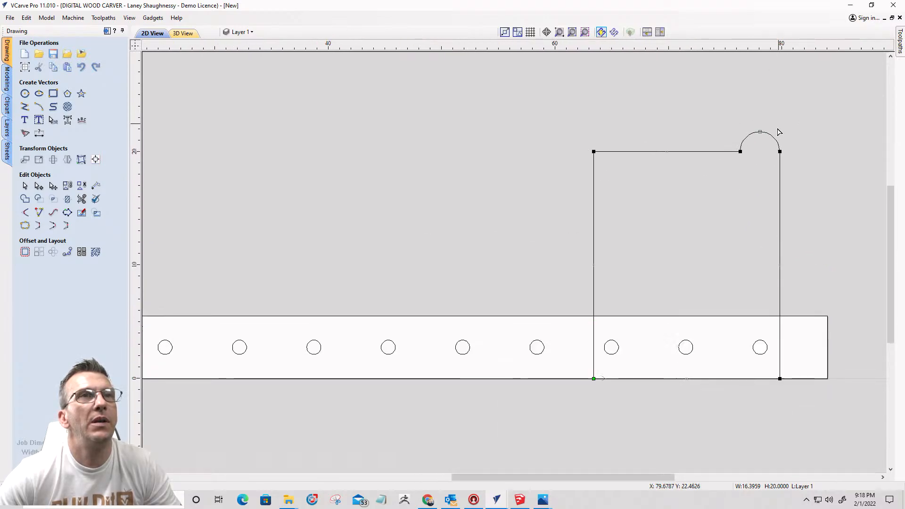
pyautogui.rightClick(595, 151)
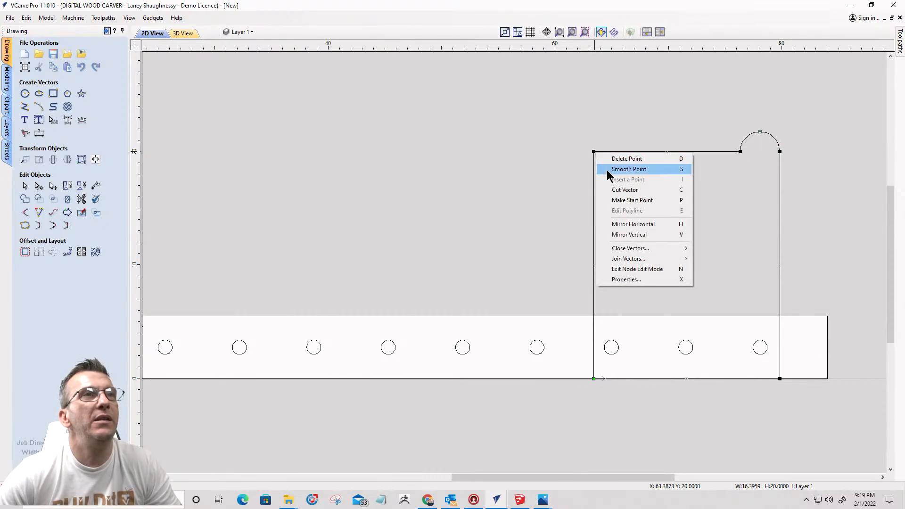
pyautogui.click(612, 159)
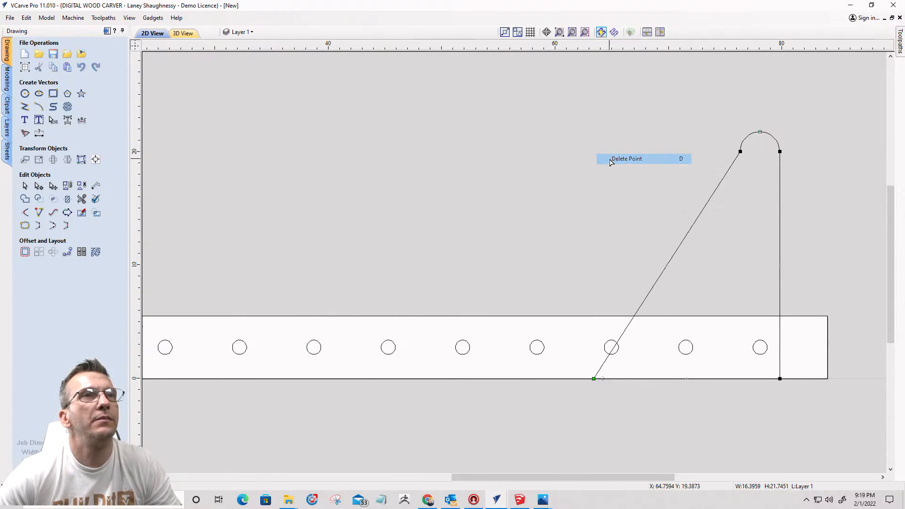
# Step: Nudge the shape's lower-left node left along the board's lower edge until the shape is about 18.7 inches wide
pyautogui.scroll(-1, 655, 182)
pyautogui.scroll(1, 659, 186)
pyautogui.scroll(2, 590, 263)
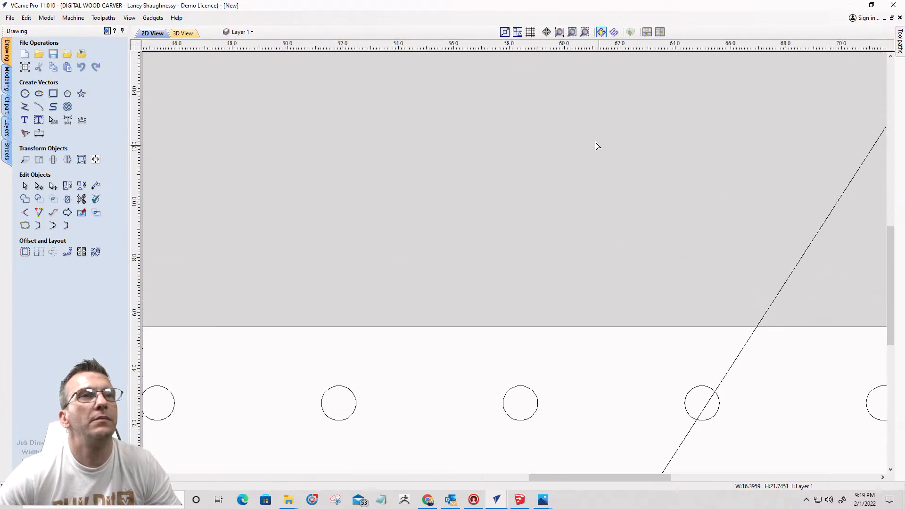
pyautogui.scroll(-2, 596, 145)
pyautogui.scroll(1, 683, 197)
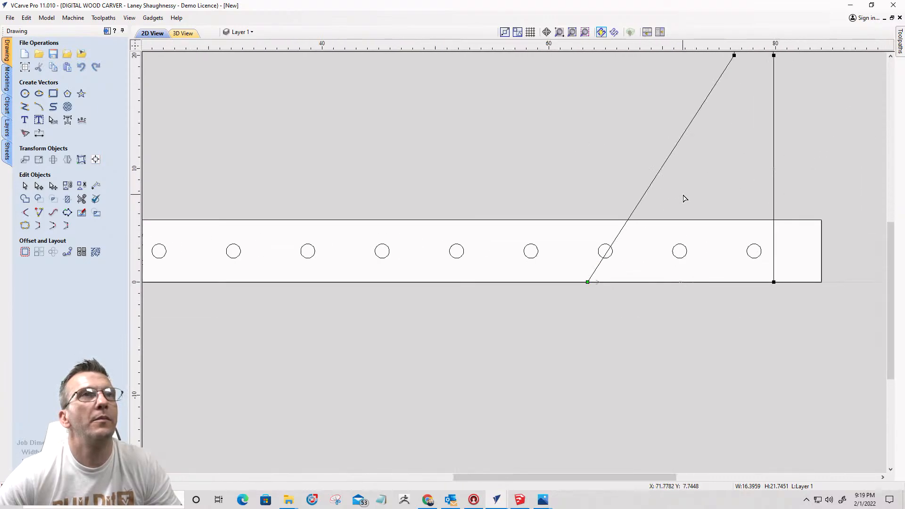
pyautogui.scroll(-1, 681, 198)
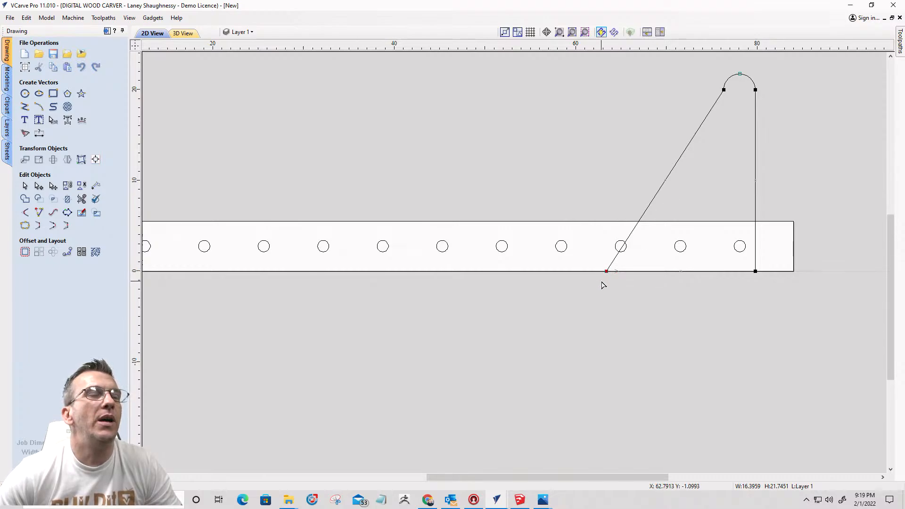
pyautogui.press('Left')
pyautogui.press('Left')
pyautogui.press('Left')
pyautogui.press('Left')
pyautogui.press('Left')
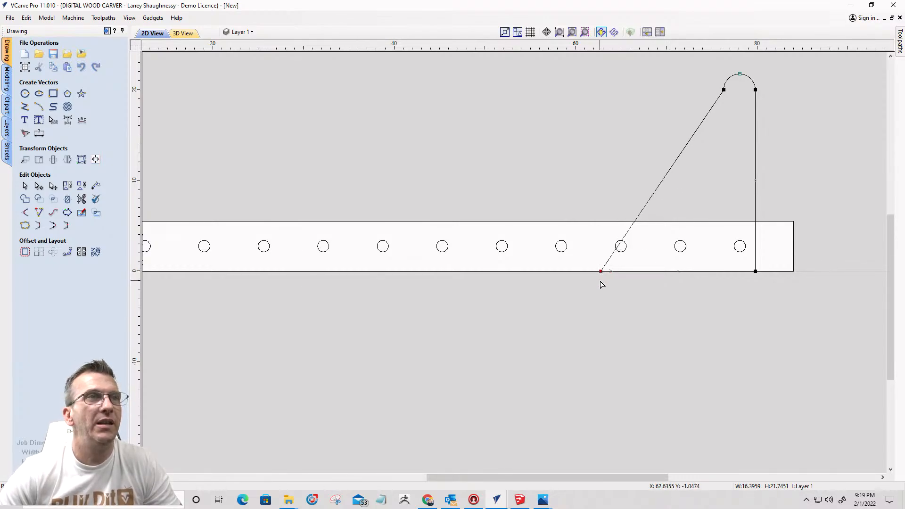
pyautogui.press('Left')
pyautogui.press('Left')
pyautogui.press('Left')
pyautogui.press('Left')
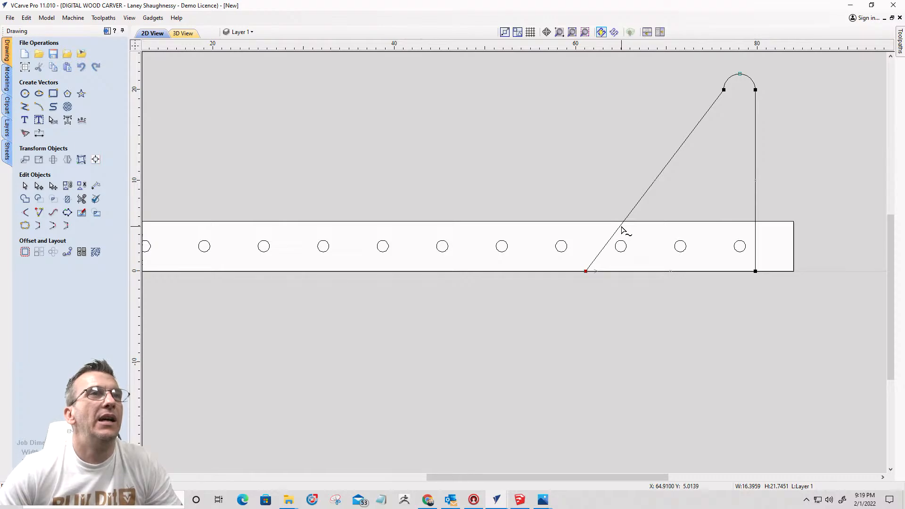
# Step: Convert the slanted side to a Bezier span and bend it into an S-curve with near-vertical handles at both ends
pyautogui.rightClick(634, 213)
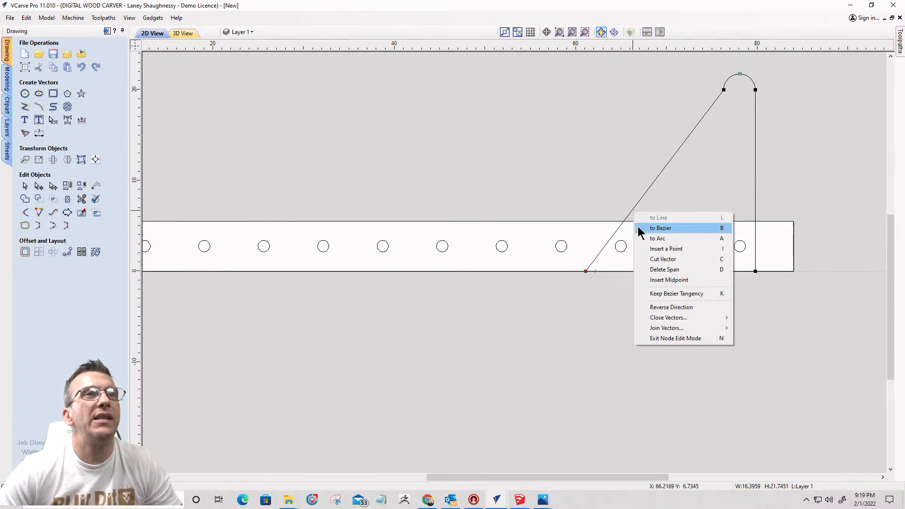
pyautogui.click(646, 229)
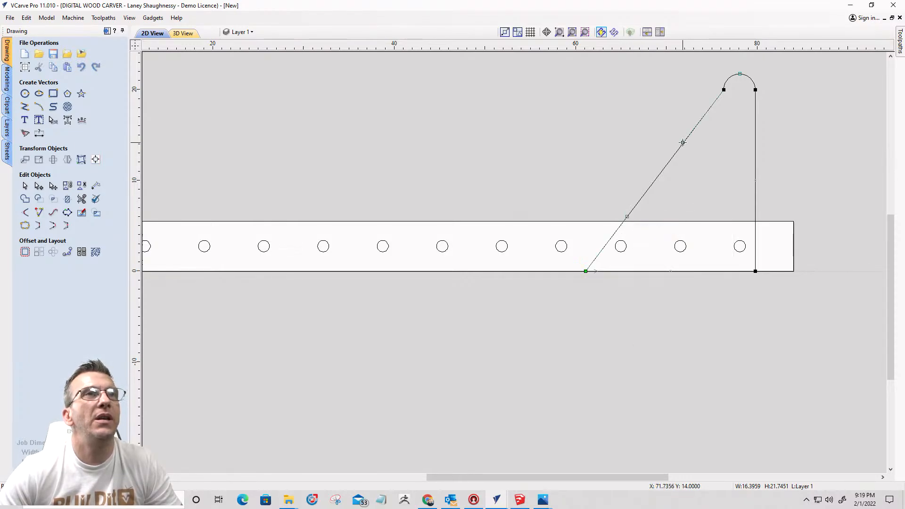
pyautogui.moveTo(683, 142); pyautogui.dragTo(713, 165)
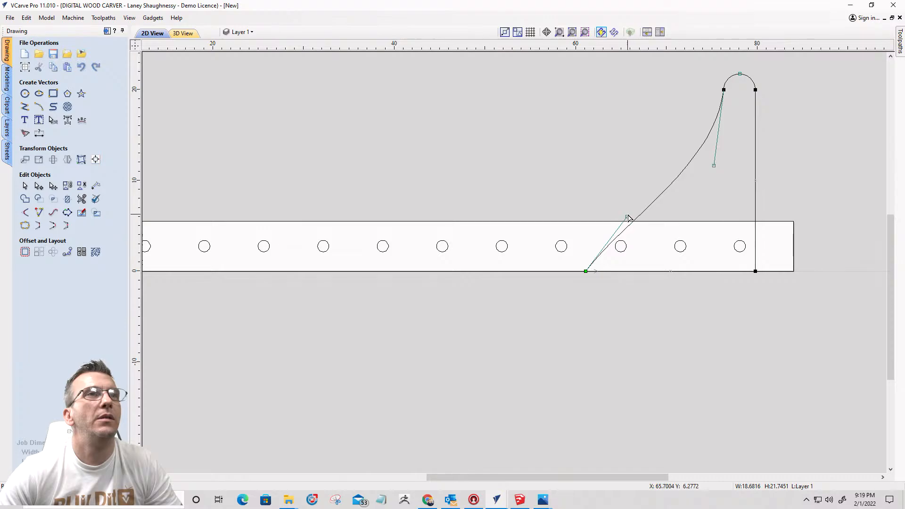
pyautogui.moveTo(627, 218); pyautogui.dragTo(584, 215)
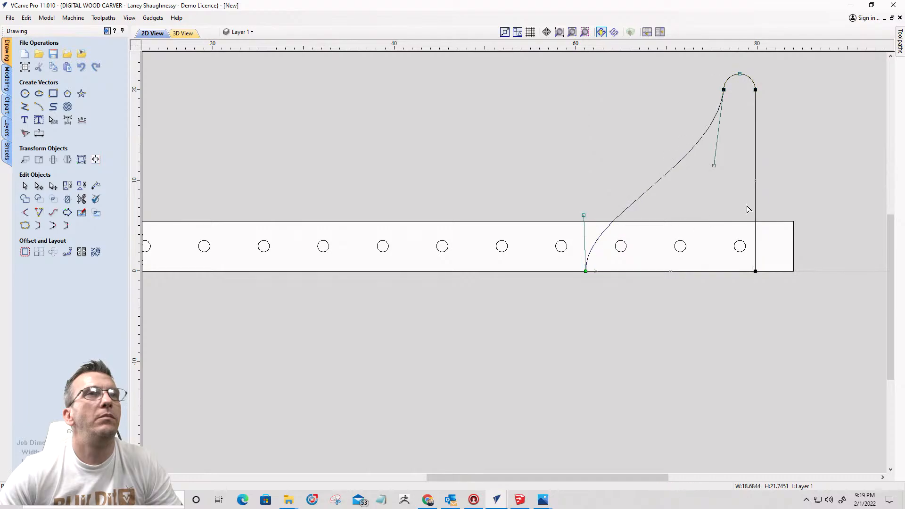
pyautogui.moveTo(714, 166); pyautogui.dragTo(721, 194)
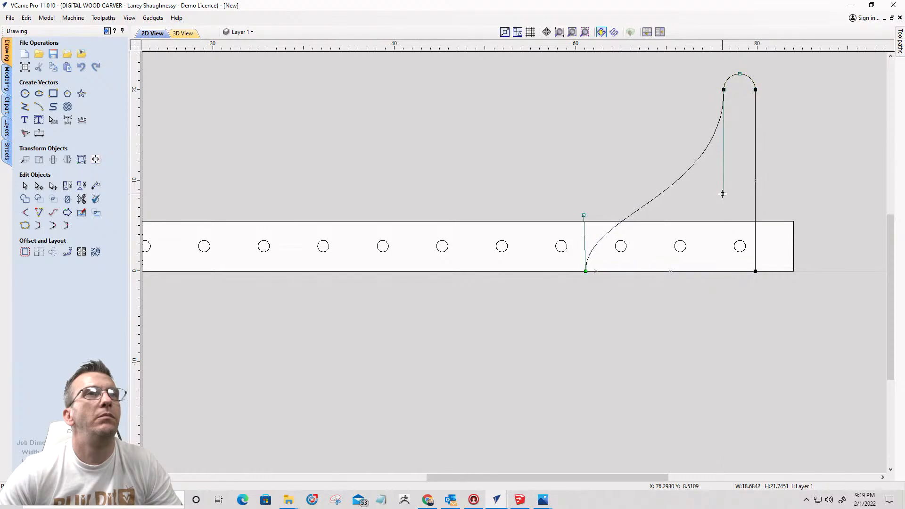
pyautogui.click(692, 209)
# Step: Examine the curved end piece's outline and how it sits against the board and its holes
pyautogui.scroll(-3, 784, 146)
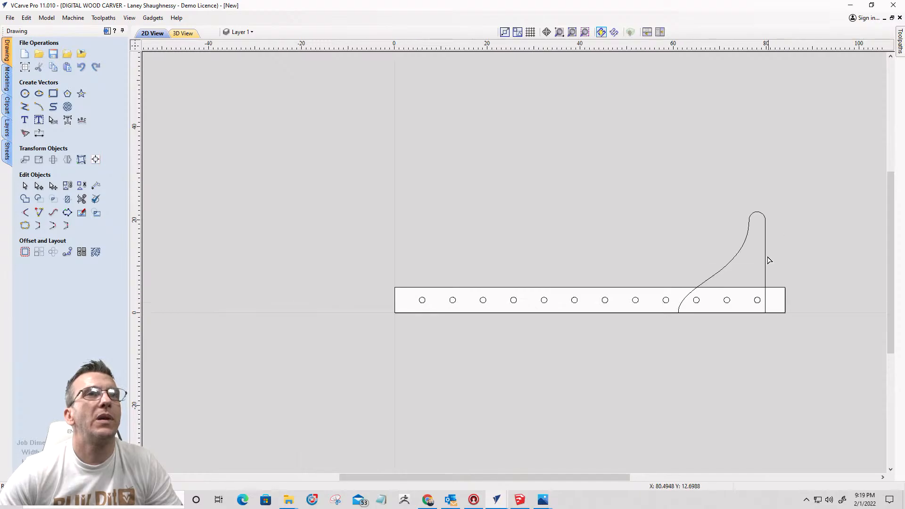
pyautogui.scroll(5, 768, 256)
pyautogui.scroll(-4, 739, 258)
pyautogui.scroll(4, 711, 269)
pyautogui.scroll(-3, 697, 147)
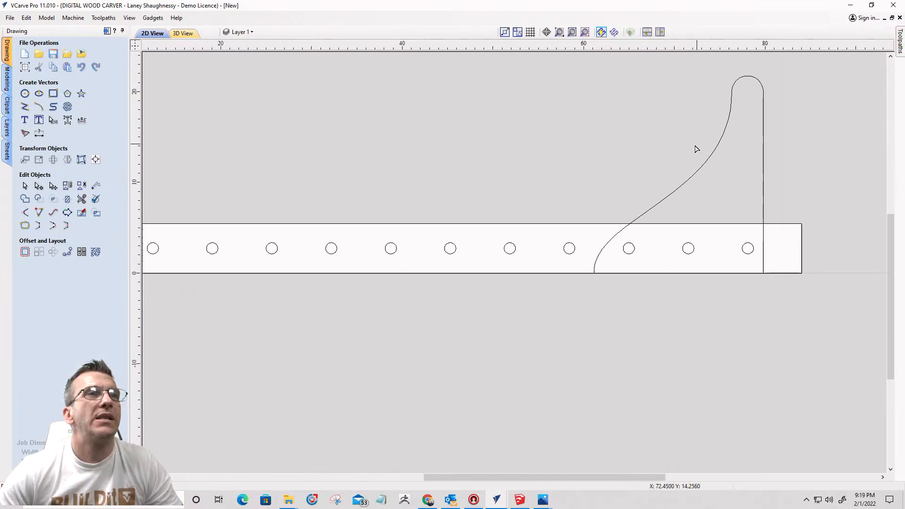
pyautogui.scroll(2, 696, 222)
pyautogui.scroll(-2, 675, 157)
pyautogui.scroll(2, 674, 157)
pyautogui.scroll(-2, 662, 161)
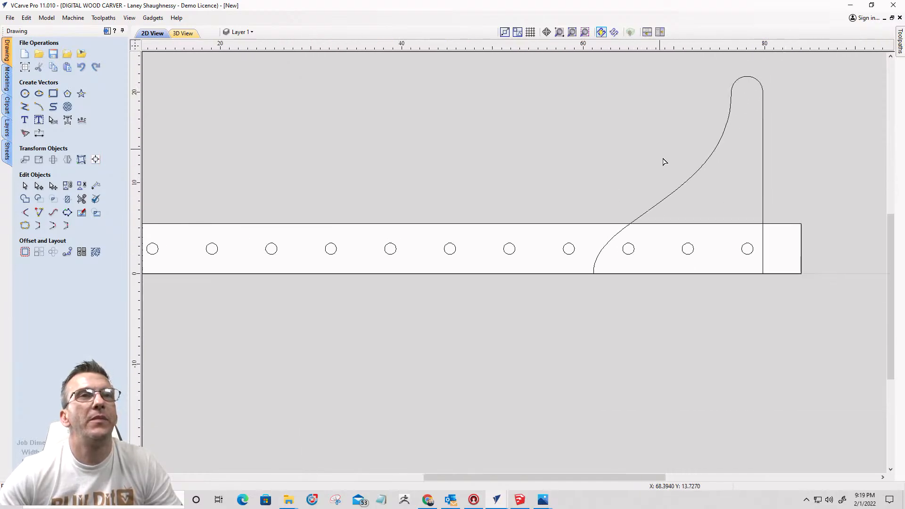
# Step: Pull the end piece's lower-right node 0.25 inches straight down, past the board's lower edge
pyautogui.scroll(1, 751, 275)
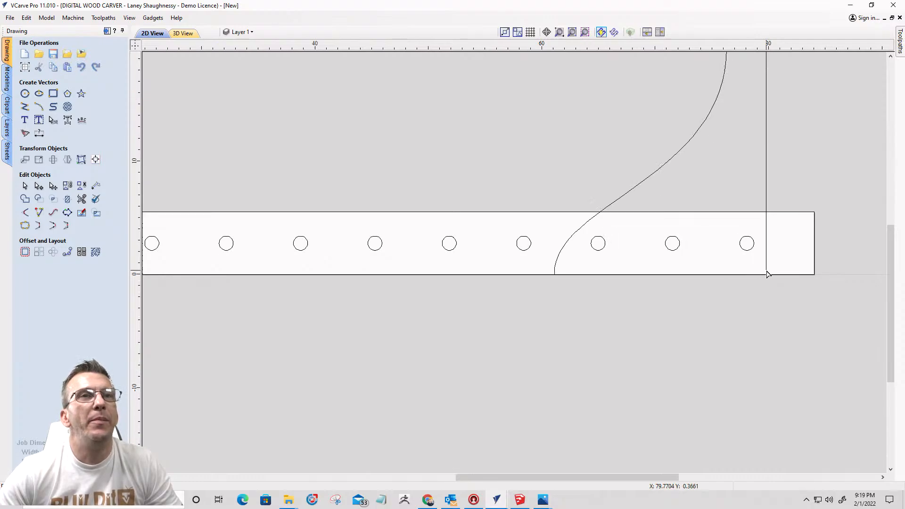
pyautogui.click(767, 275)
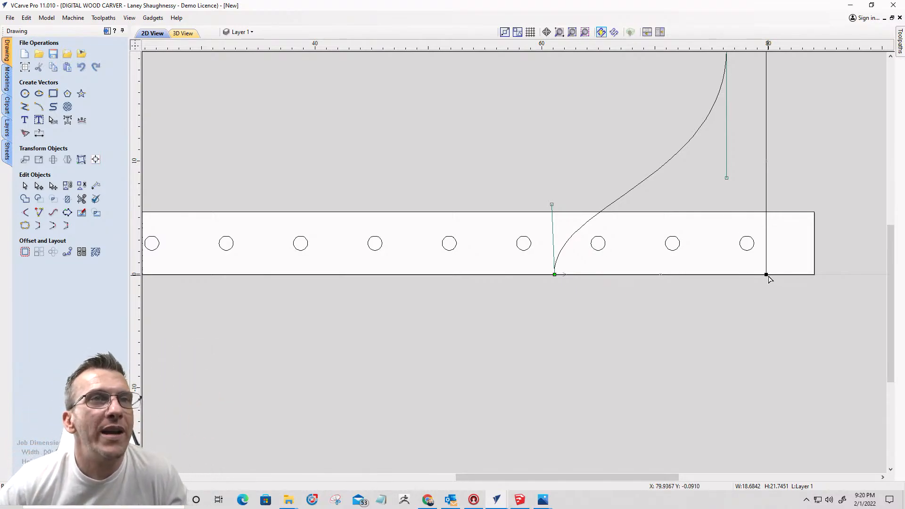
pyautogui.moveTo(766, 275); pyautogui.dragTo(766, 277)
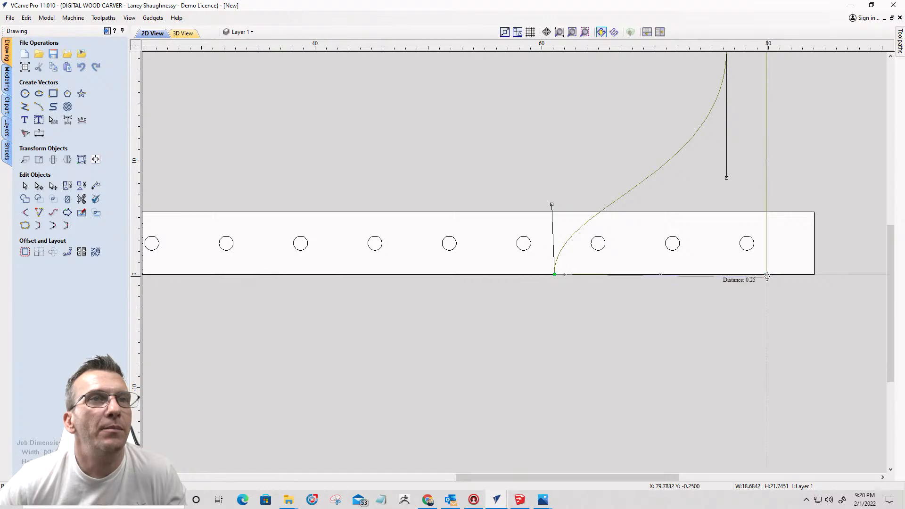
# Step: Add a vertical dimension from the lowest point of the board's last hole to the board's lower edge
pyautogui.click(39, 133)
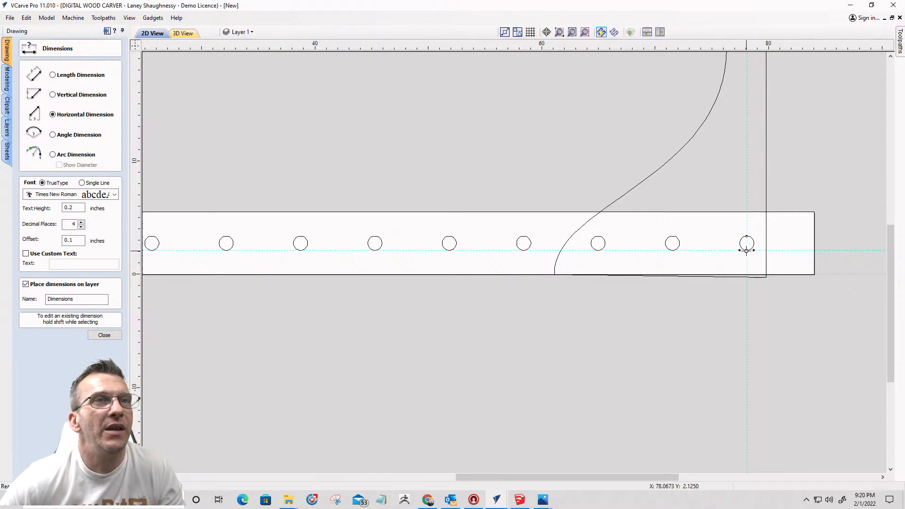
pyautogui.click(747, 250)
pyautogui.scroll(3, 743, 283)
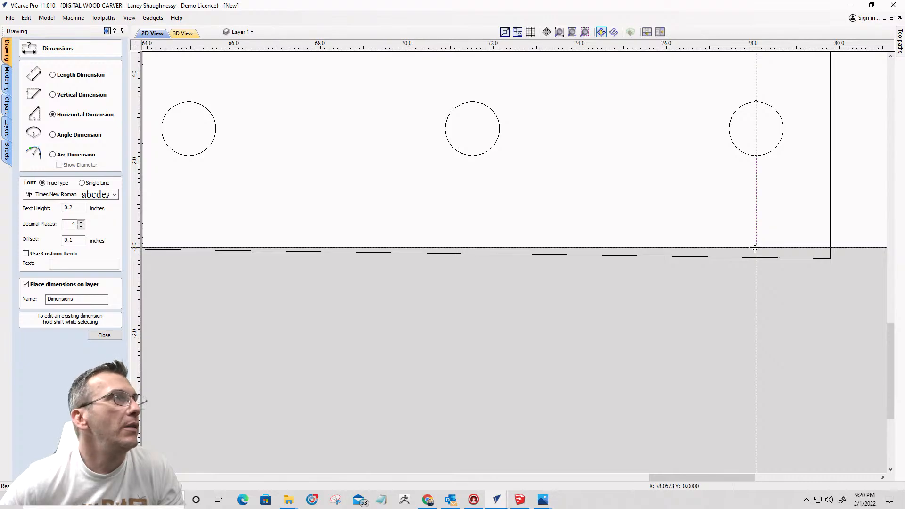
pyautogui.click(52, 95)
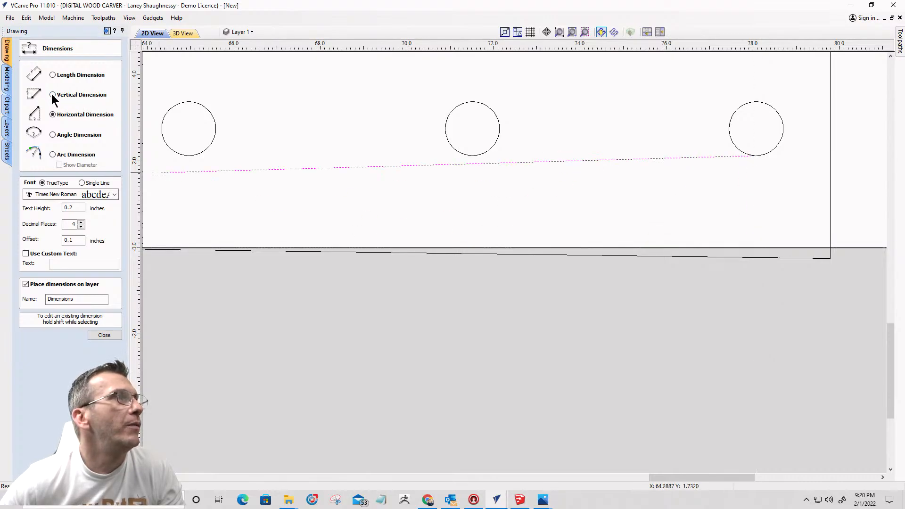
pyautogui.click(754, 156)
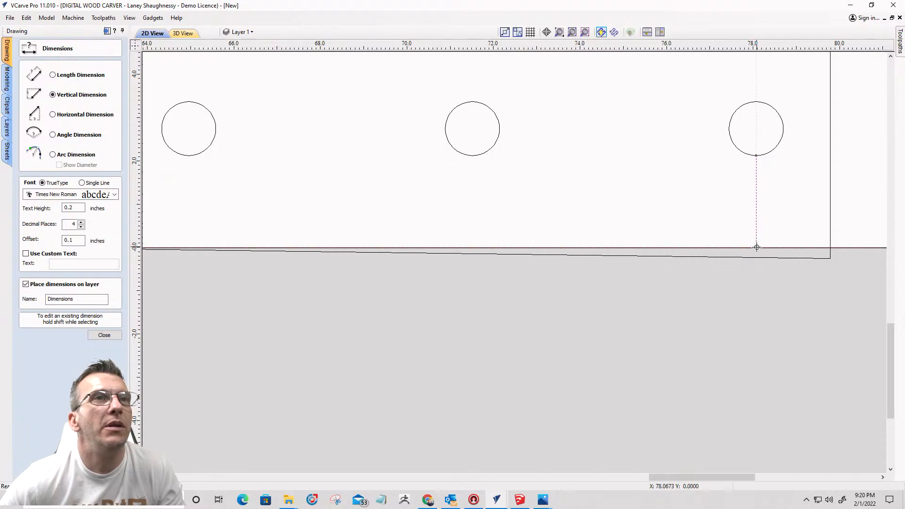
pyautogui.click(757, 246)
pyautogui.click(754, 196)
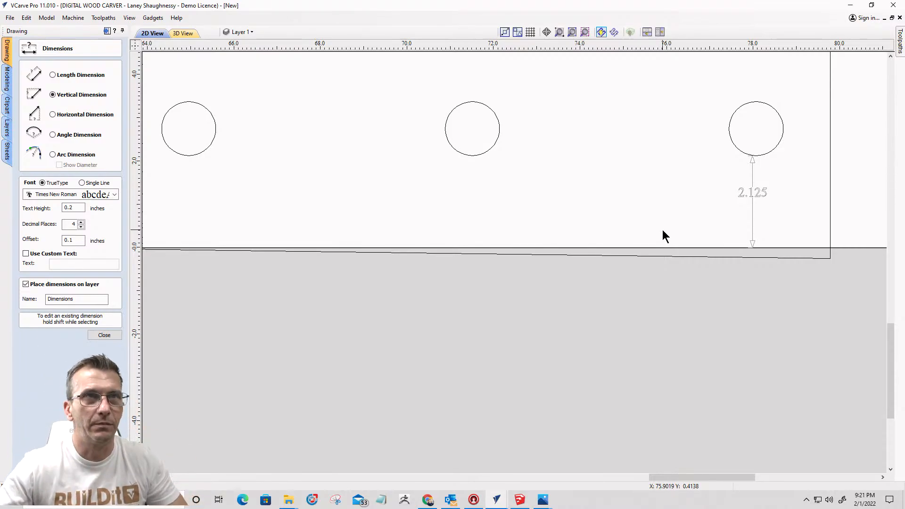
# Step: Leave dimensioning and delete the vertical dimension below the last hole
pyautogui.click(831, 239)
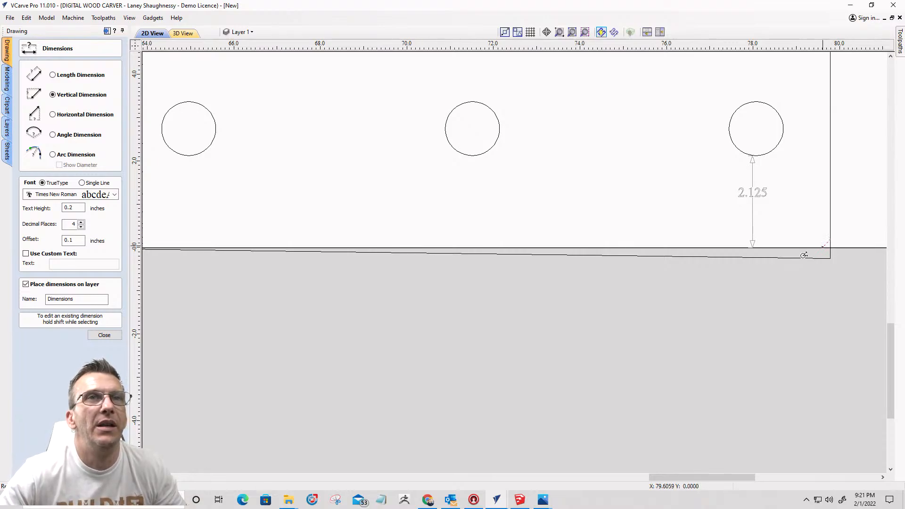
pyautogui.click(97, 334)
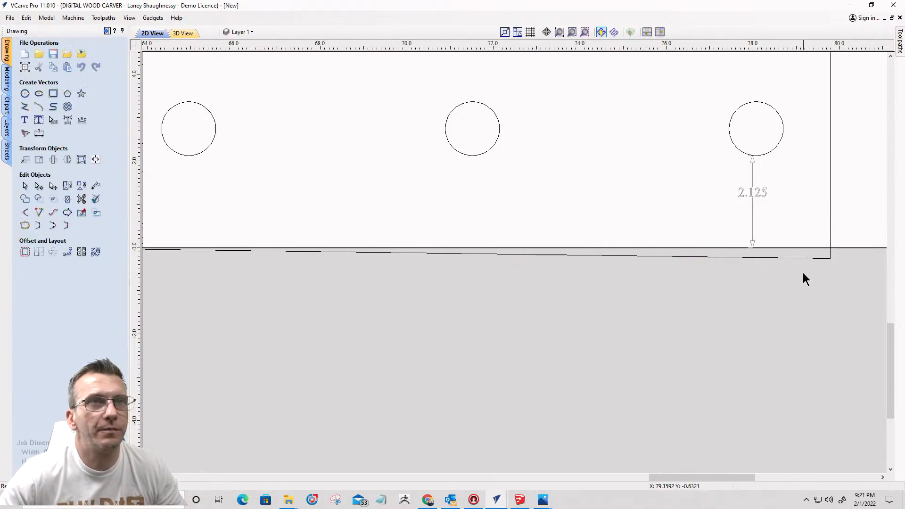
pyautogui.click(746, 205)
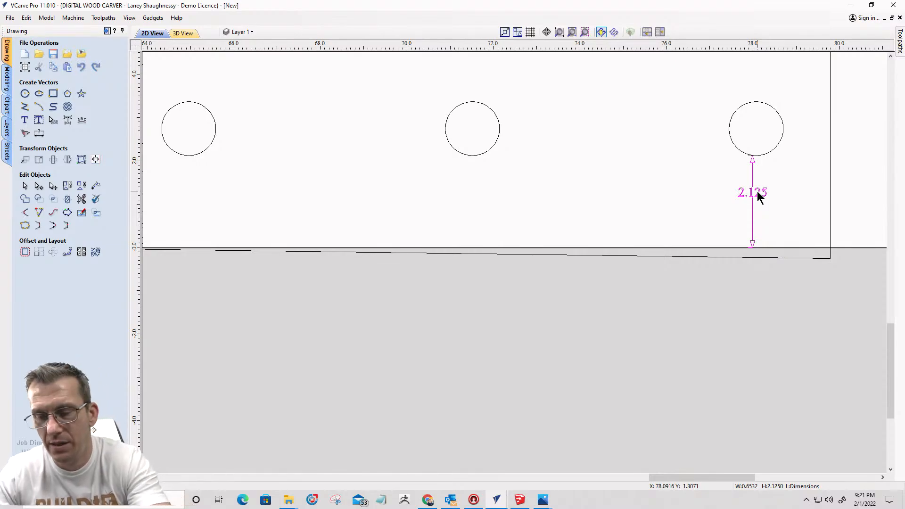
pyautogui.press('Delete')
# Step: Move the whole end piece so its straight vertical side lines up with the right edge of the board's last hole
pyautogui.click(829, 259)
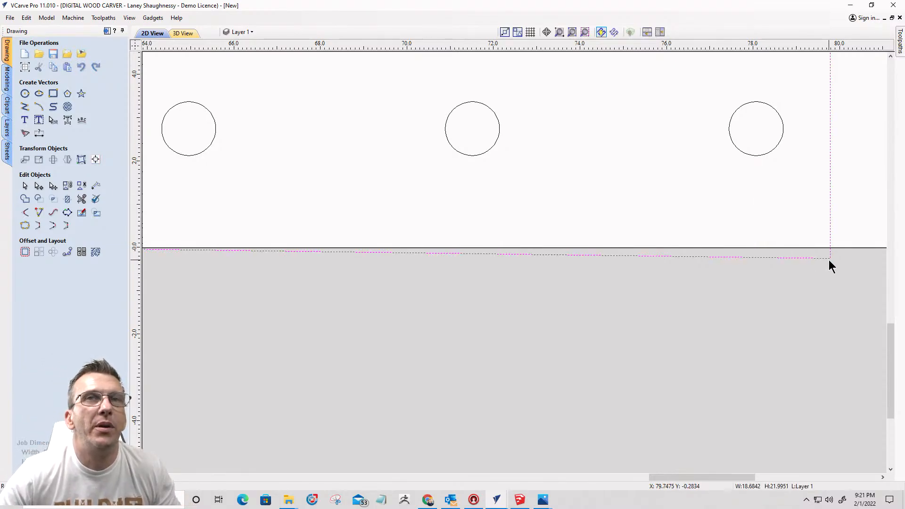
pyautogui.click(828, 259)
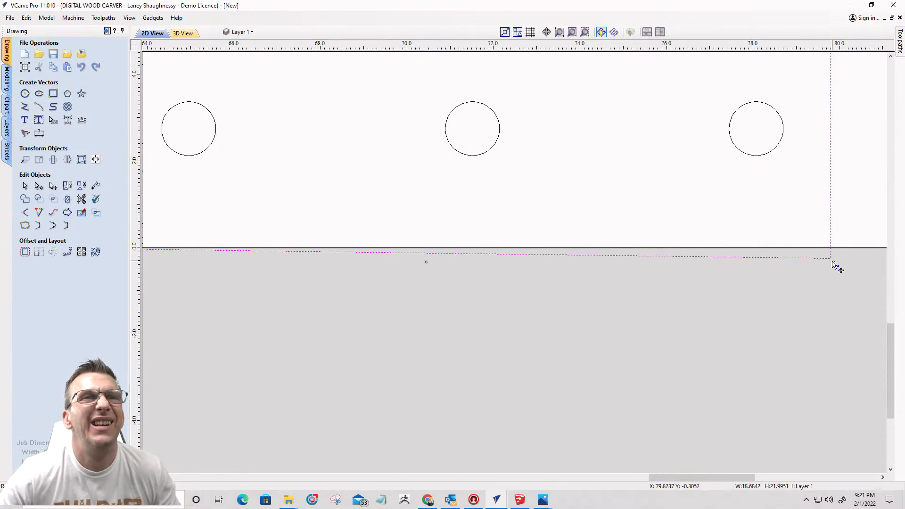
pyautogui.moveTo(832, 258); pyautogui.dragTo(831, 257)
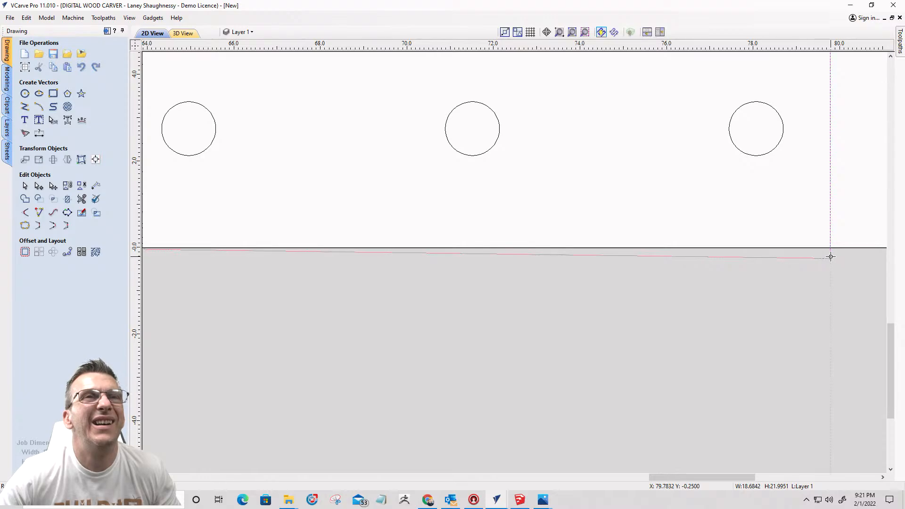
pyautogui.scroll(-5, 832, 248)
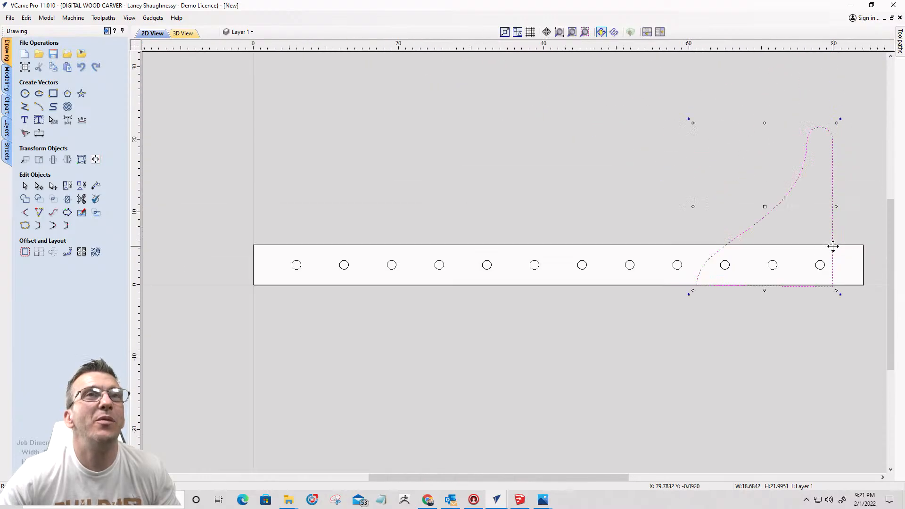
pyautogui.scroll(3, 828, 327)
pyautogui.moveTo(828, 328); pyautogui.dragTo(819, 279)
pyautogui.scroll(-3, 837, 322)
pyautogui.scroll(3, 834, 327)
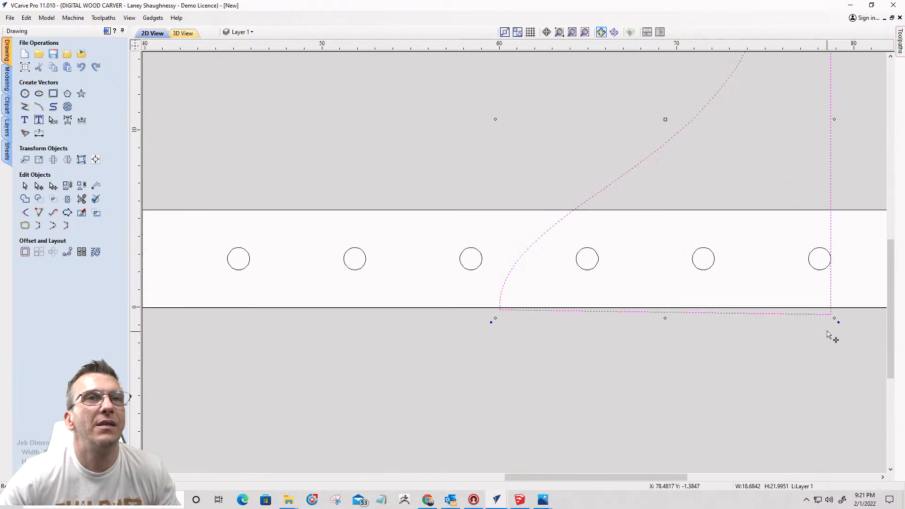
# Step: Raise the end piece's lower-right node straight up until it is level with the lowest point of the last hole
pyautogui.scroll(5, 828, 334)
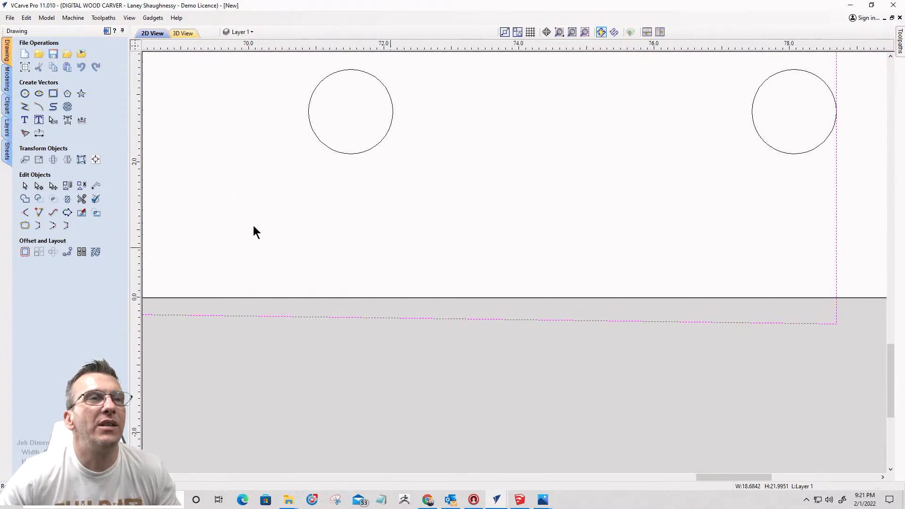
pyautogui.click(39, 185)
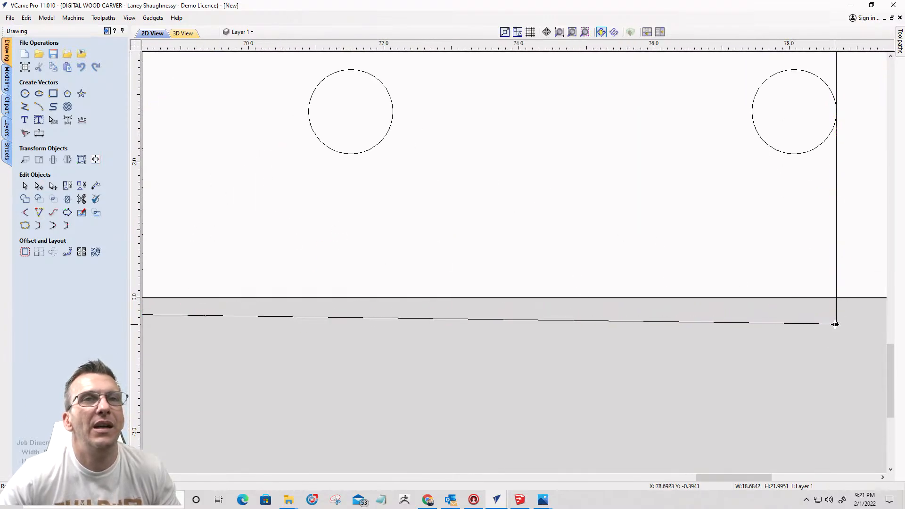
pyautogui.moveTo(837, 325); pyautogui.dragTo(837, 154)
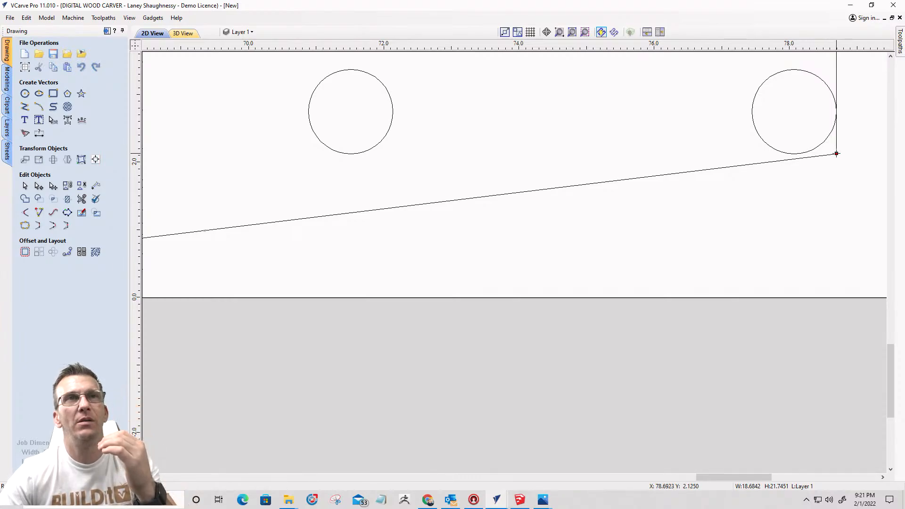
# Step: Offset the end piece's lower-right node exactly 1.5 inches straight down from the level of the hole's lowest point
pyautogui.moveTo(836, 153); pyautogui.dragTo(836, 175)
pyautogui.write('1.5')
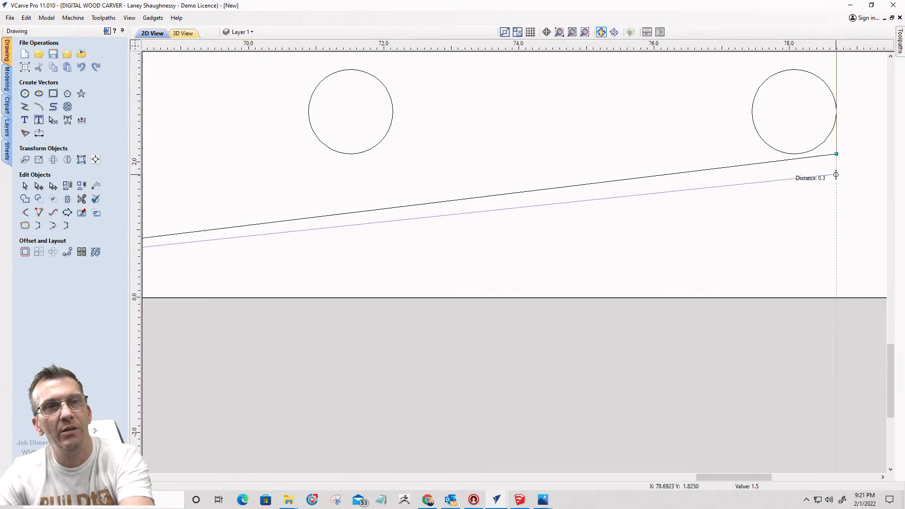
pyautogui.press('Return')
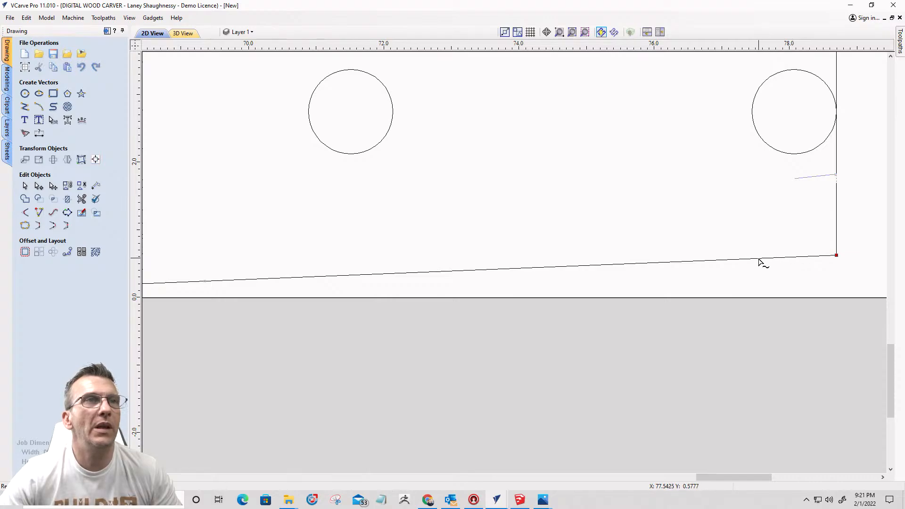
# Step: Align the curved outline's lower-left node vertically with its lower-right node to make the base edge horizontal
pyautogui.scroll(-3, 785, 262)
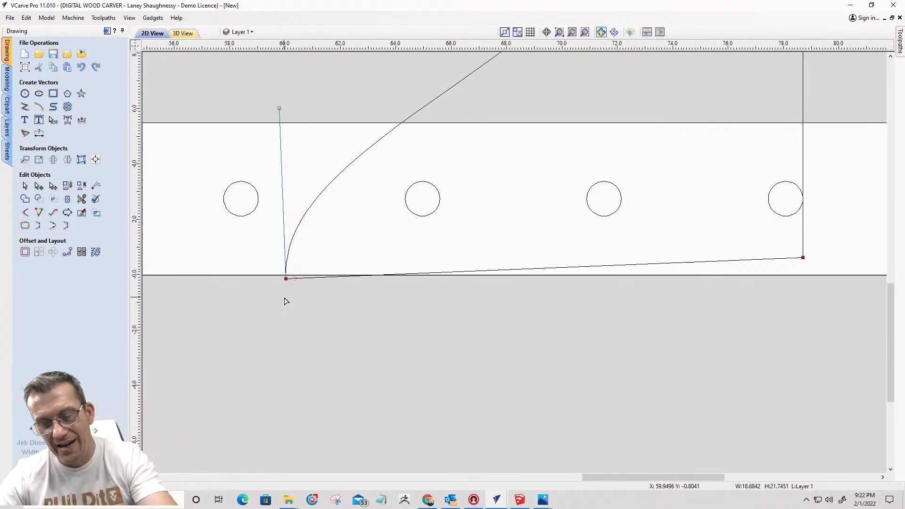
pyautogui.press('y')
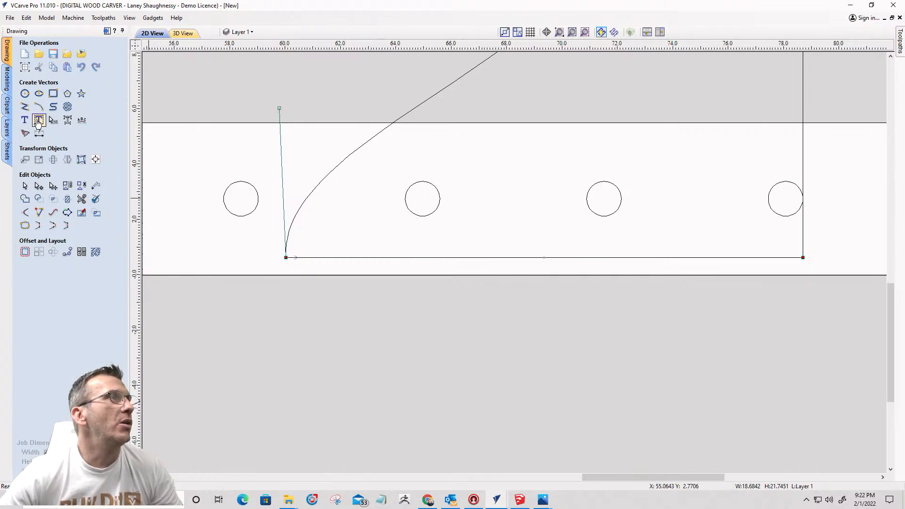
# Step: Draw a rectangle 1.25 inches wide and about 2.35 inches high from the midline of the circle near X 65 down past the outline's base
pyautogui.click(53, 93)
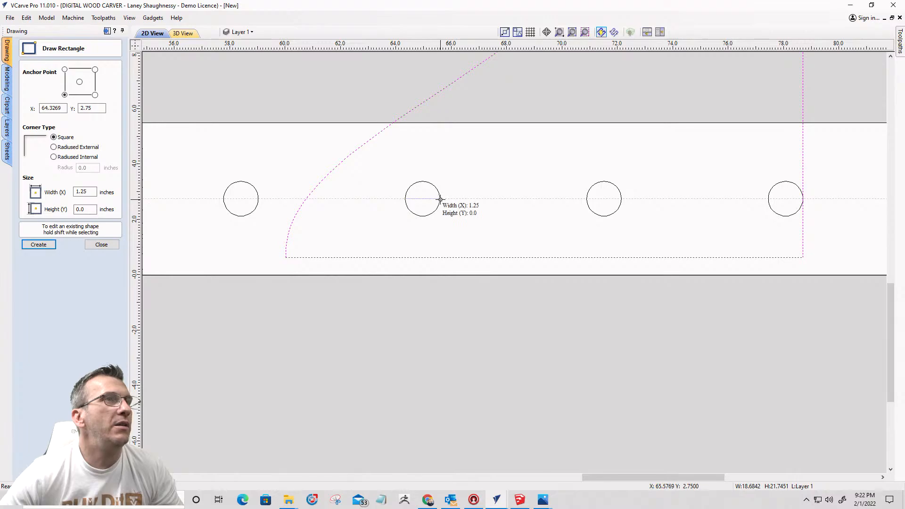
pyautogui.click(405, 199)
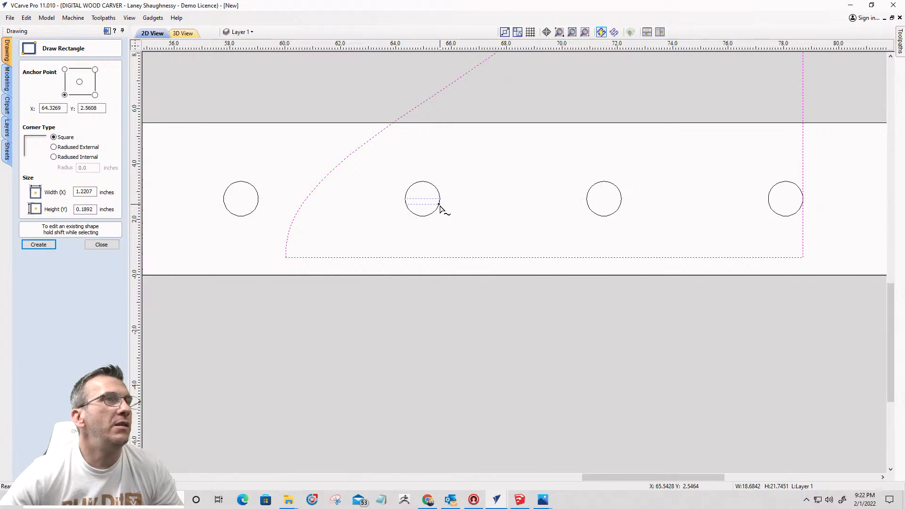
pyautogui.click(440, 263)
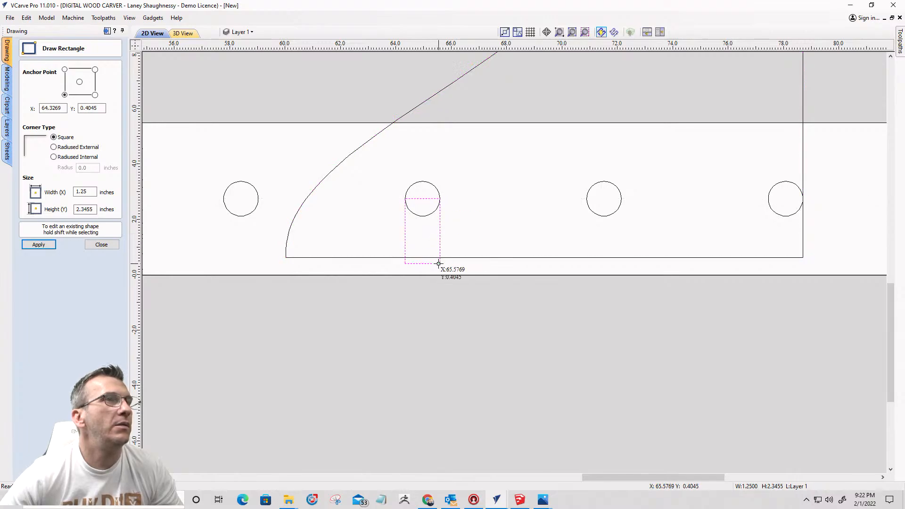
pyautogui.scroll(2, 431, 177)
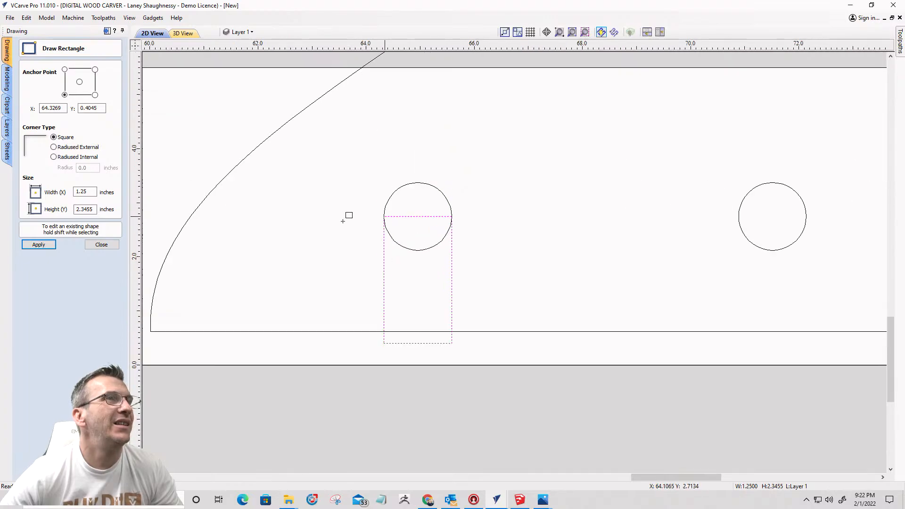
pyautogui.click(102, 244)
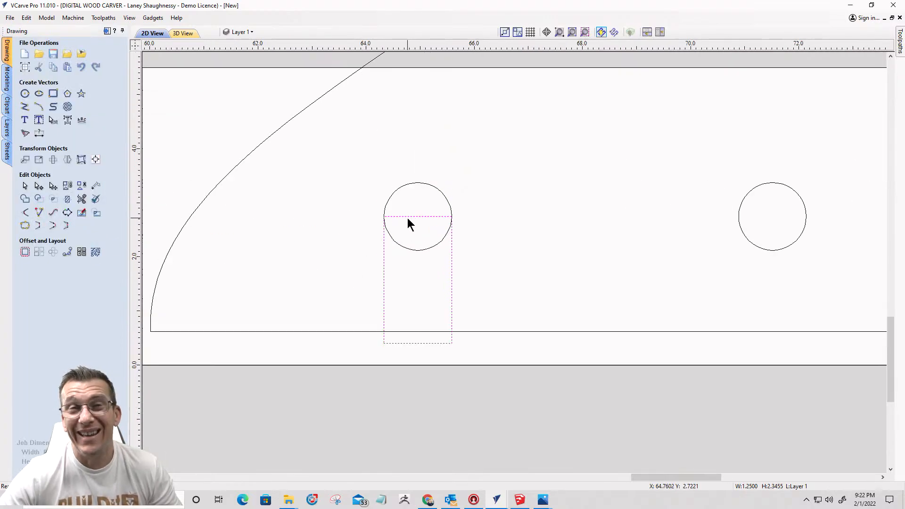
# Step: Convert the rectangle's top edge to an arc that follows the upper half of the circle
pyautogui.click(53, 199)
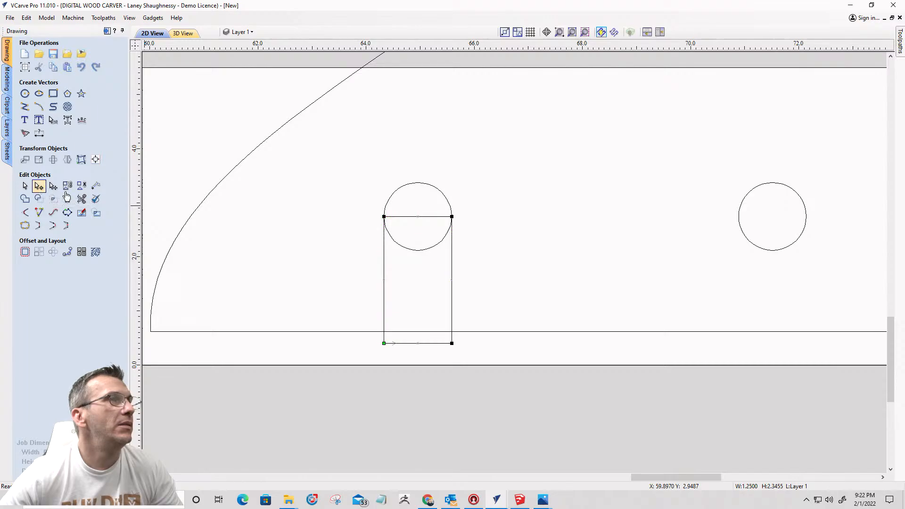
pyautogui.rightClick(407, 218)
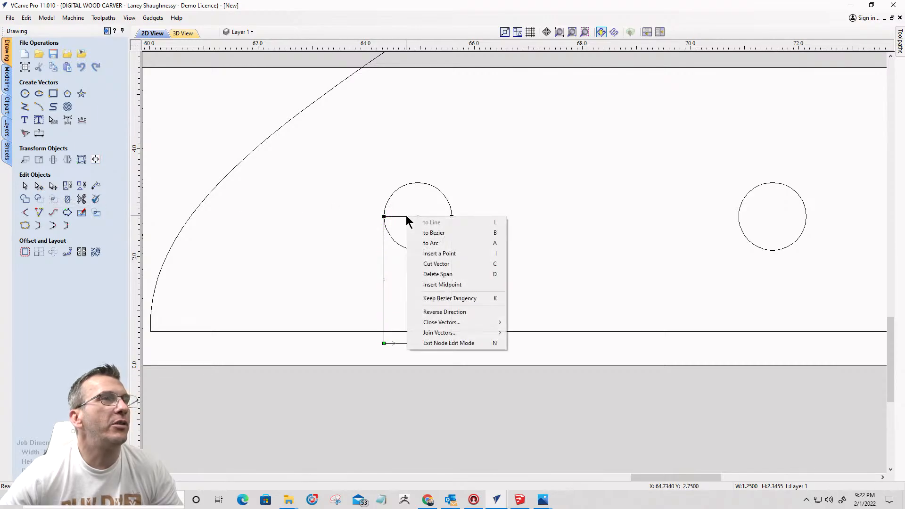
pyautogui.click(430, 243)
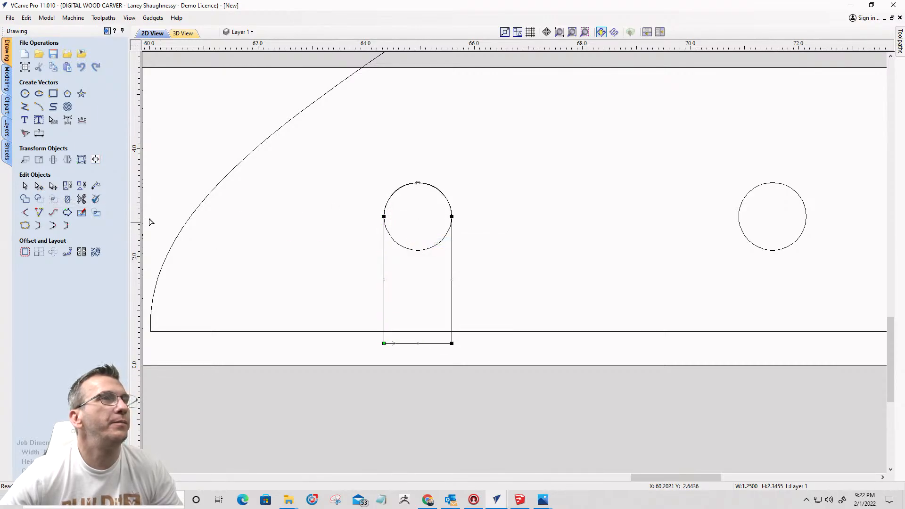
pyautogui.click(25, 186)
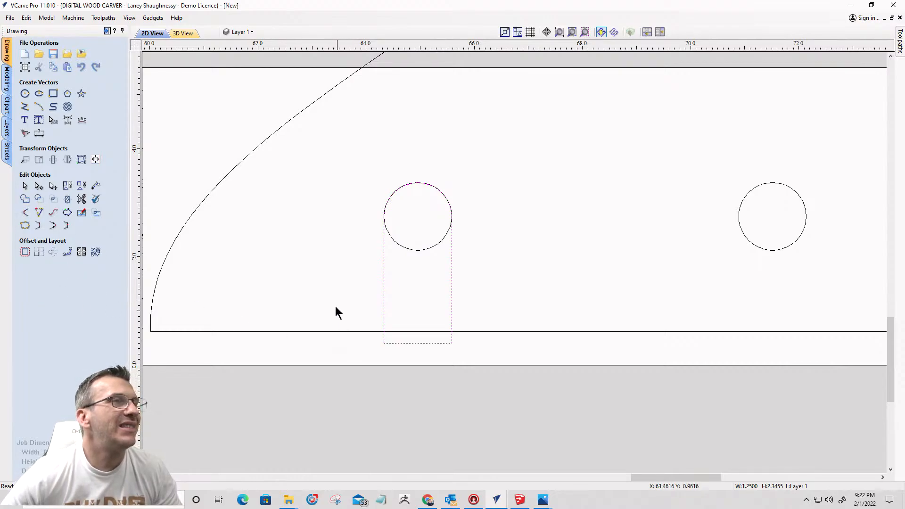
# Step: Widen the round-topped slot to about 1.5 inches, with its left edge just outside the circle
pyautogui.click(384, 265)
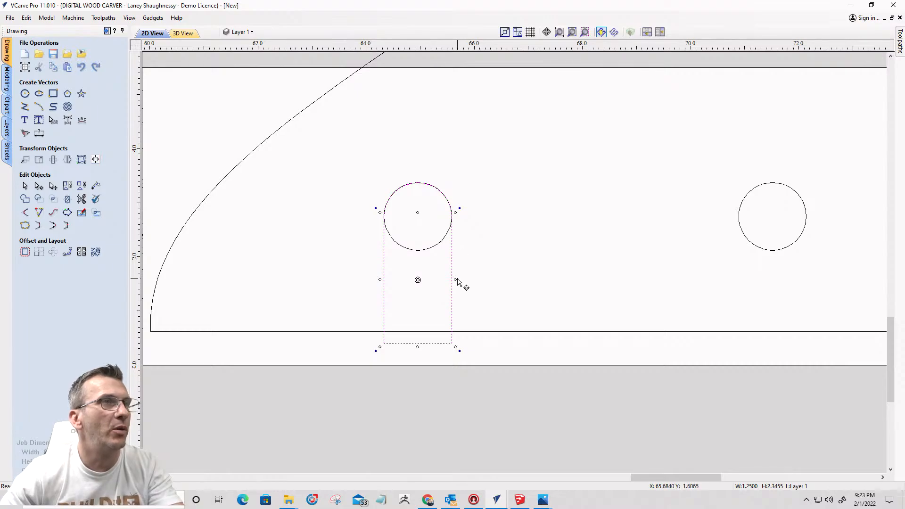
pyautogui.moveTo(455, 280); pyautogui.dragTo(460, 279)
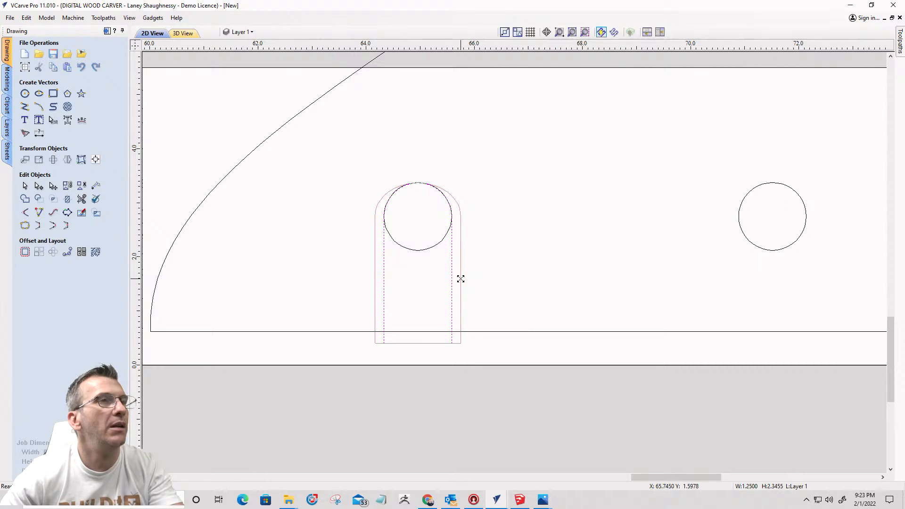
pyautogui.moveTo(460, 279); pyautogui.dragTo(460, 279)
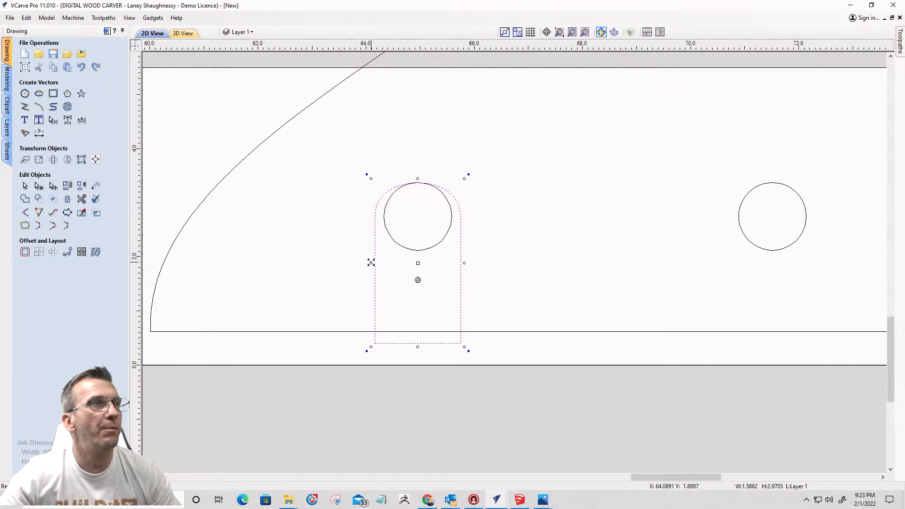
pyautogui.moveTo(370, 263); pyautogui.dragTo(384, 264)
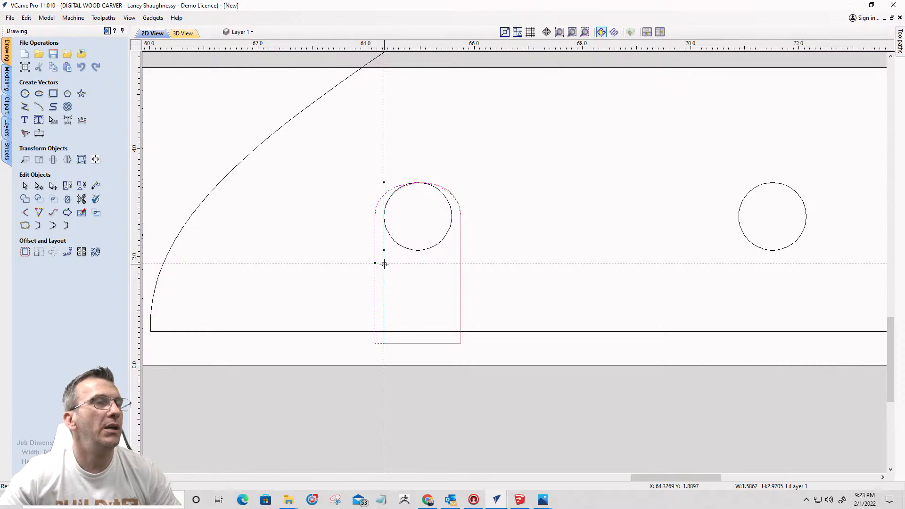
pyautogui.moveTo(384, 264); pyautogui.dragTo(380, 262)
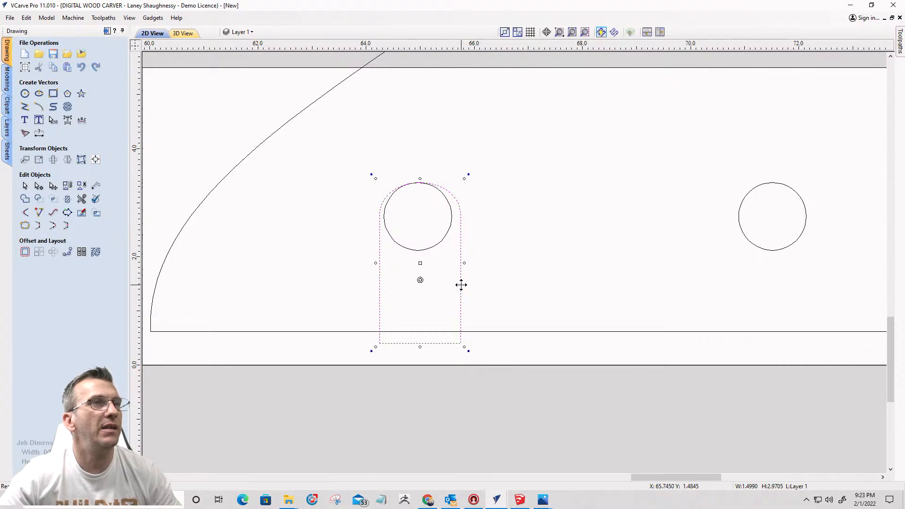
# Step: Move the slot's lower-right node outward for a base about 2 inches wide, and tilt the arc's right curve handle inward to match
pyautogui.click(38, 185)
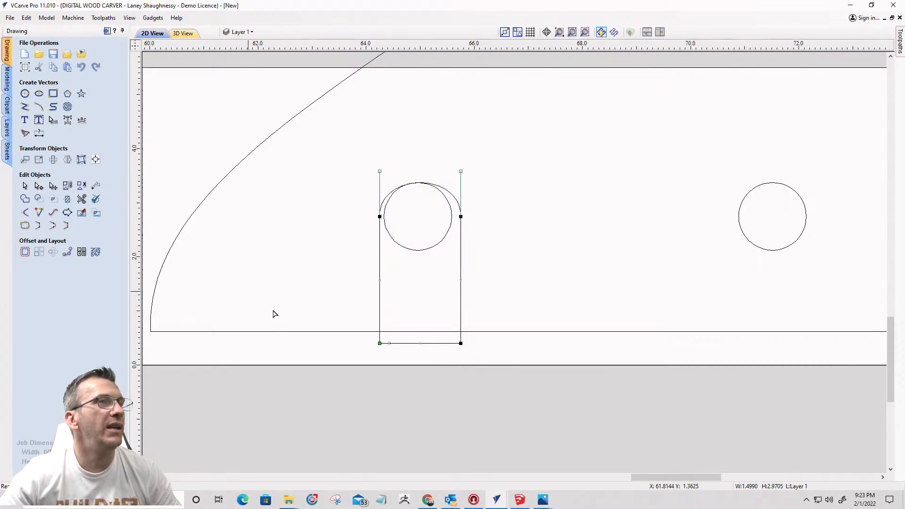
pyautogui.moveTo(460, 343); pyautogui.dragTo(487, 344)
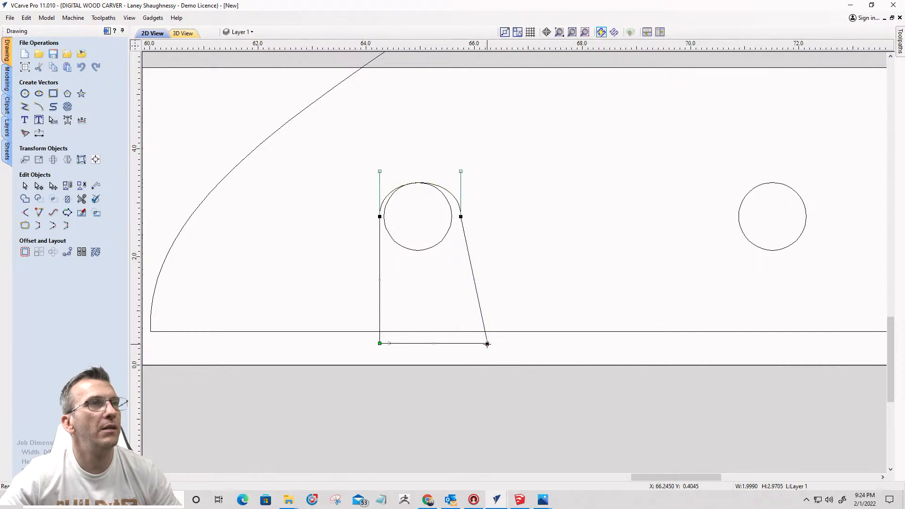
pyautogui.scroll(4, 462, 179)
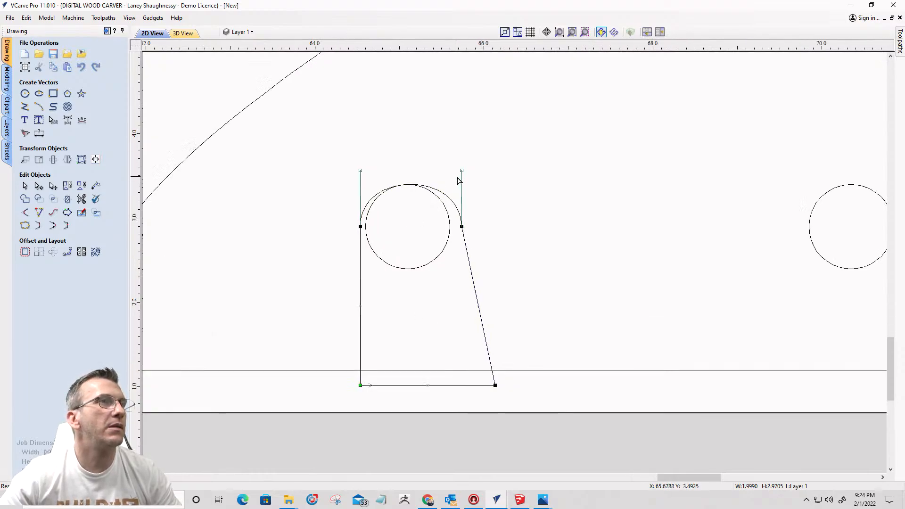
pyautogui.moveTo(466, 164); pyautogui.dragTo(432, 158)
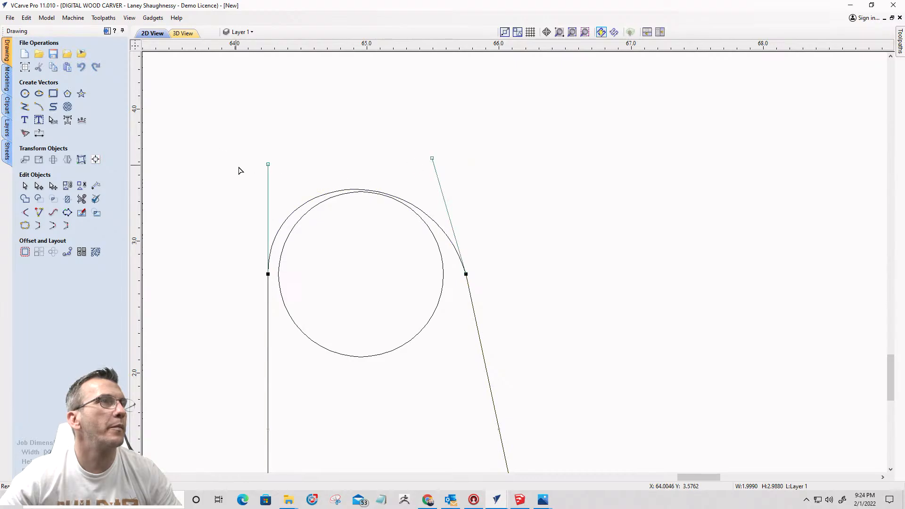
# Step: Tilt the arc's left curve handle slightly inward and move the upper-left node to just outside the circle's left edge
pyautogui.moveTo(268, 165); pyautogui.dragTo(273, 166)
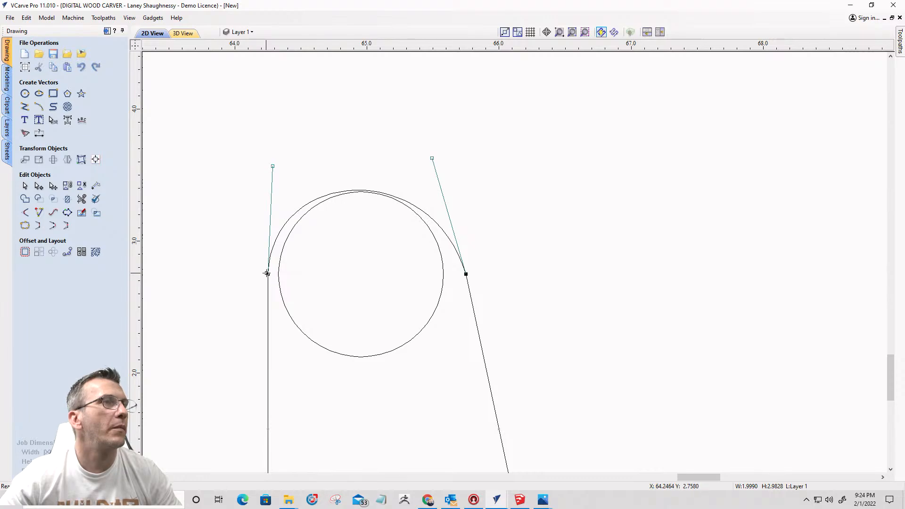
pyautogui.moveTo(268, 273); pyautogui.dragTo(278, 273)
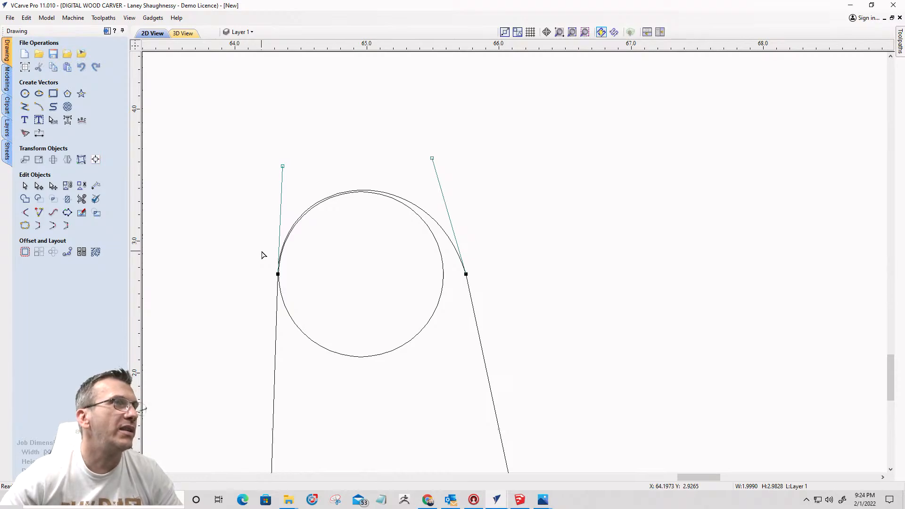
pyautogui.scroll(1, 274, 258)
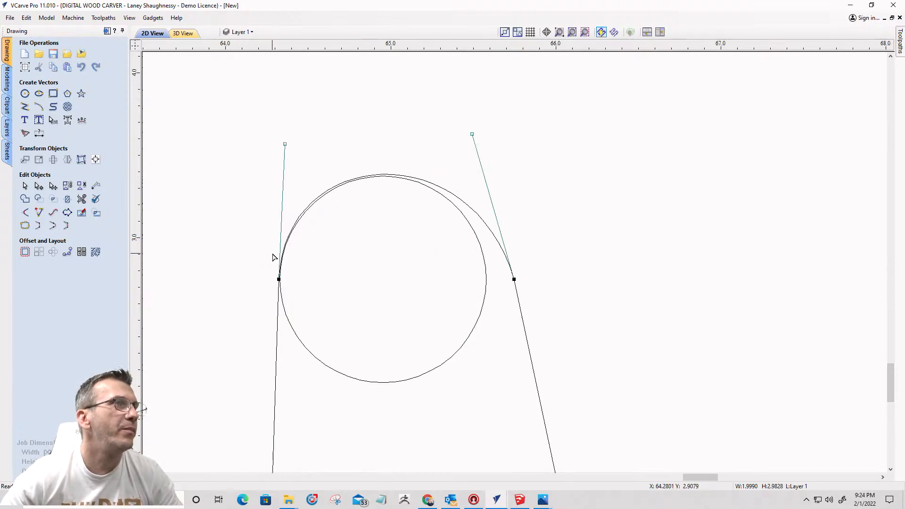
pyautogui.scroll(1, 269, 280)
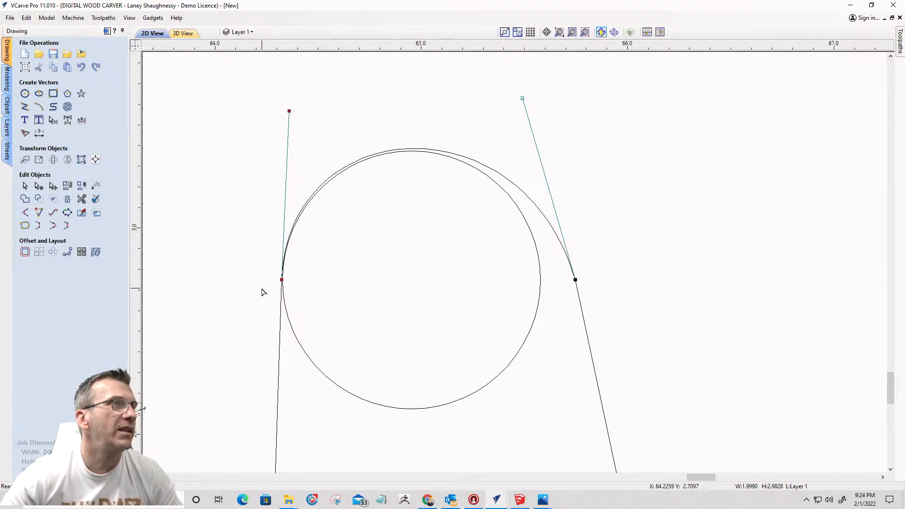
pyautogui.press('Left')
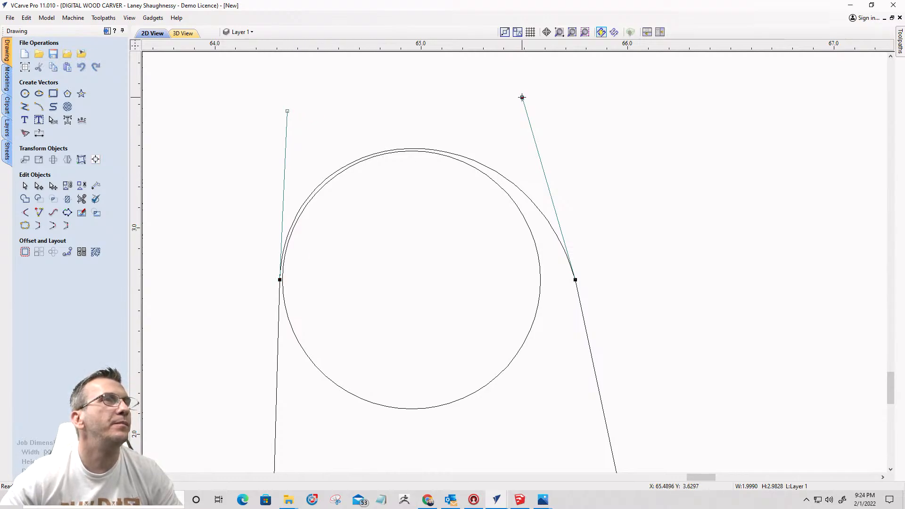
# Step: Offset the circle outwards by 0.01 inches, keeping the original
pyautogui.click(516, 206)
pyautogui.click(22, 252)
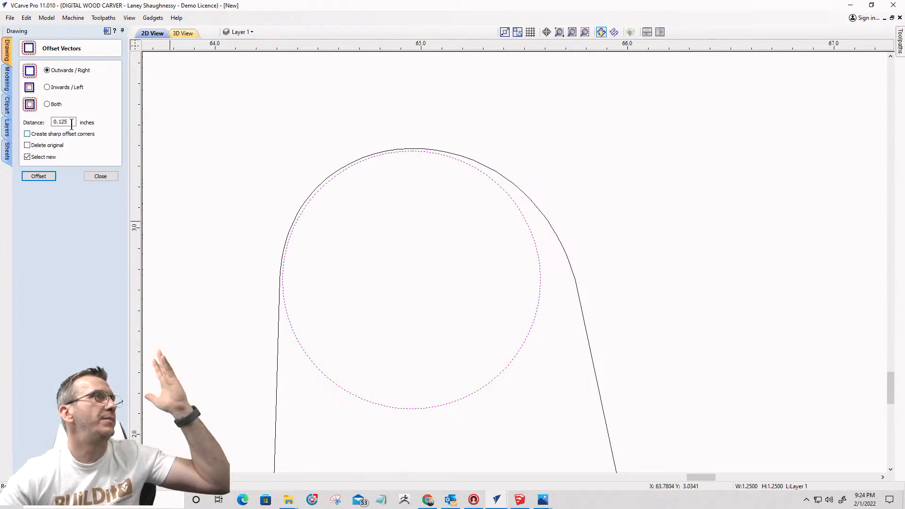
pyautogui.moveTo(73, 122); pyautogui.dragTo(46, 125)
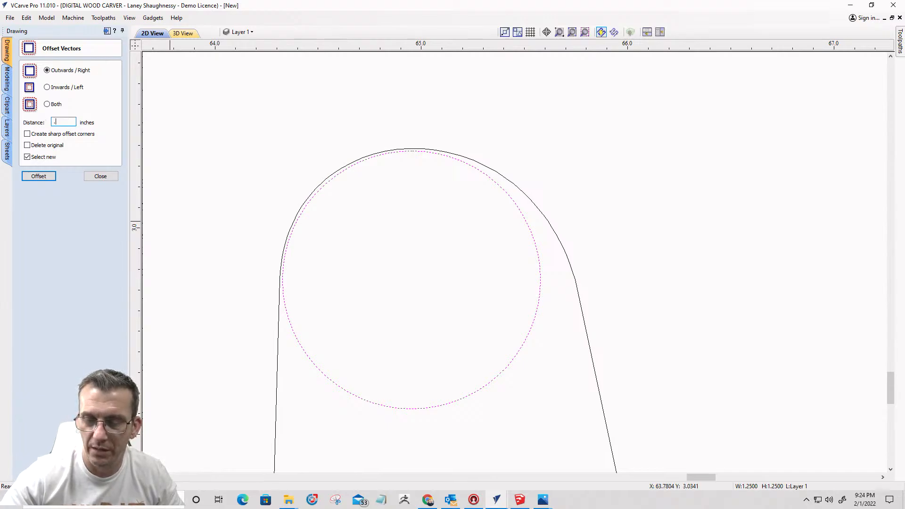
pyautogui.click(39, 177)
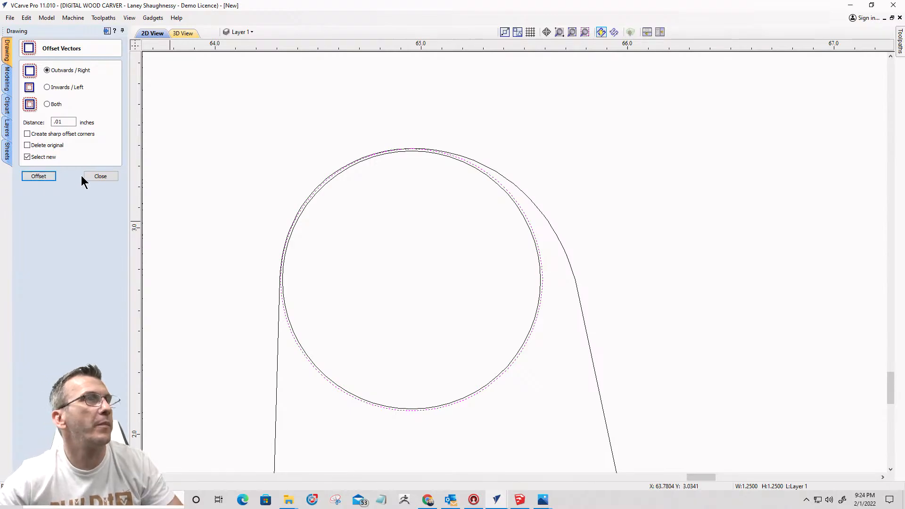
pyautogui.click(101, 176)
# Step: Examine the clearance between the slot's curved top and the offset circle along the left side and top
pyautogui.scroll(3, 278, 268)
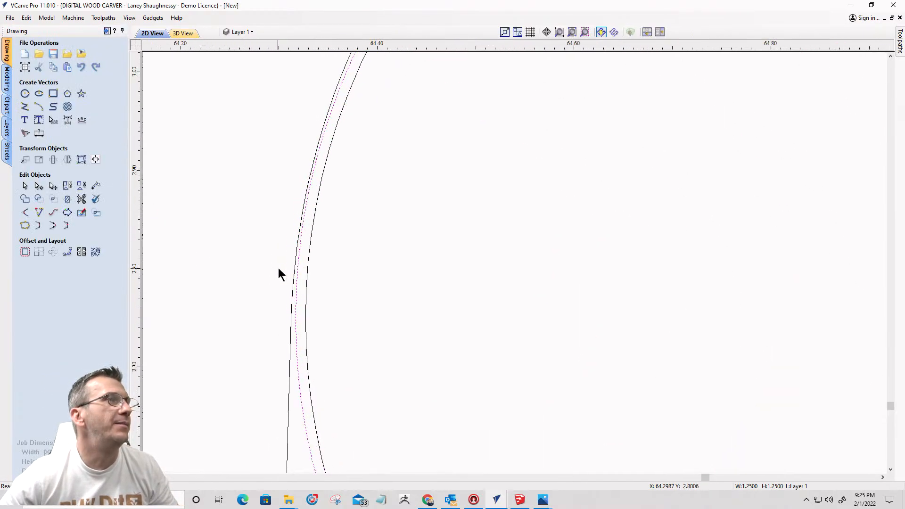
pyautogui.scroll(-1, 279, 266)
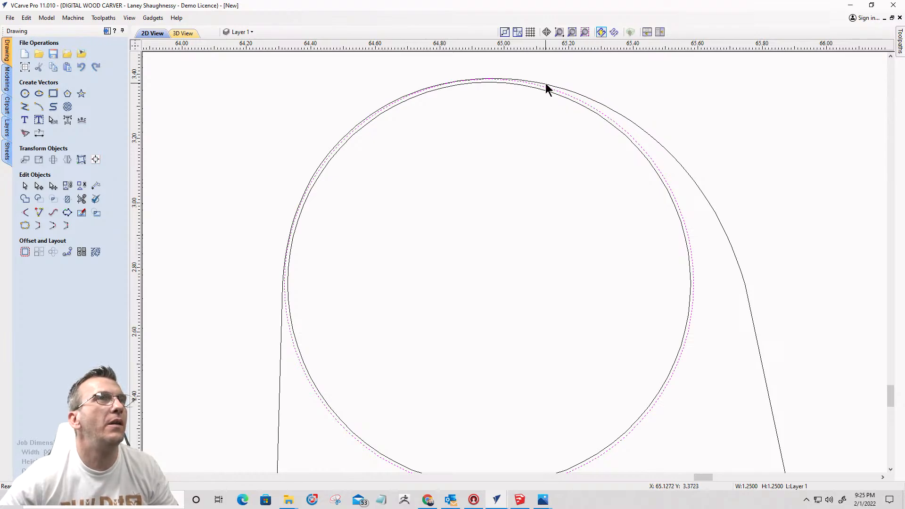
pyautogui.scroll(3, 509, 78)
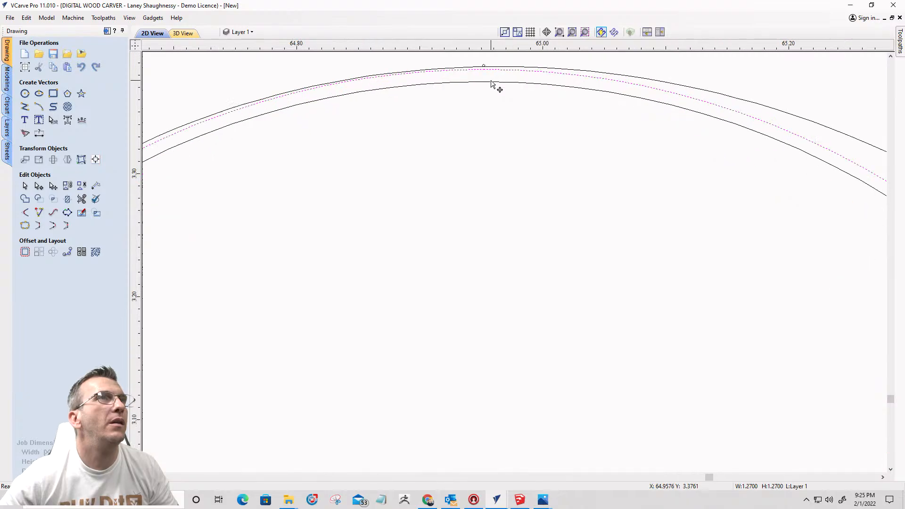
pyautogui.click(39, 186)
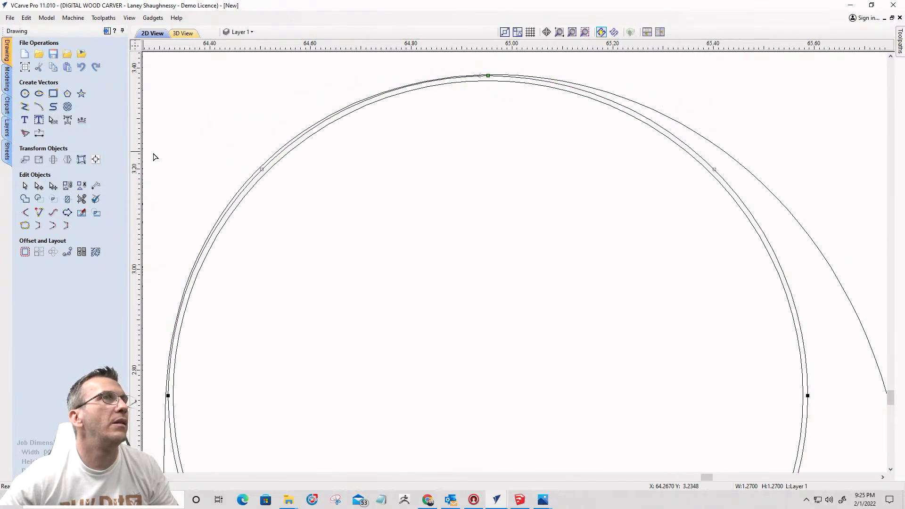
pyautogui.scroll(3, 520, 68)
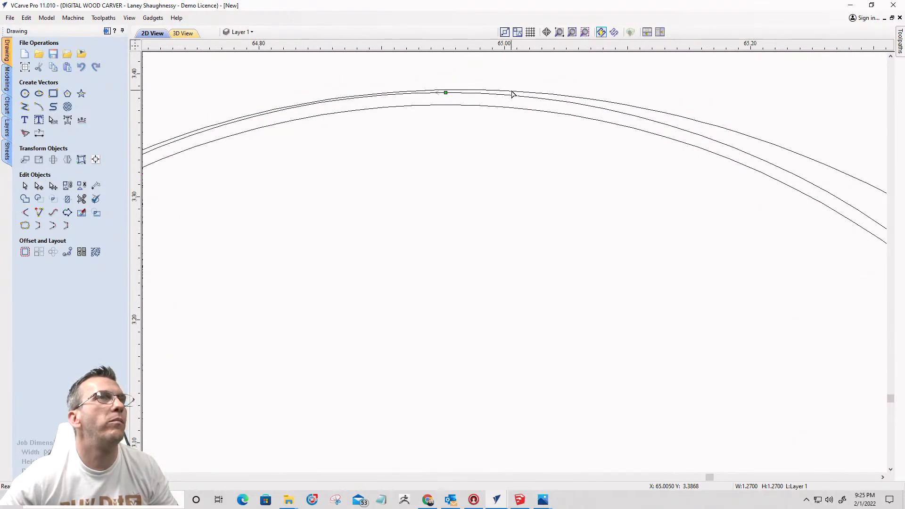
pyautogui.scroll(-3, 511, 92)
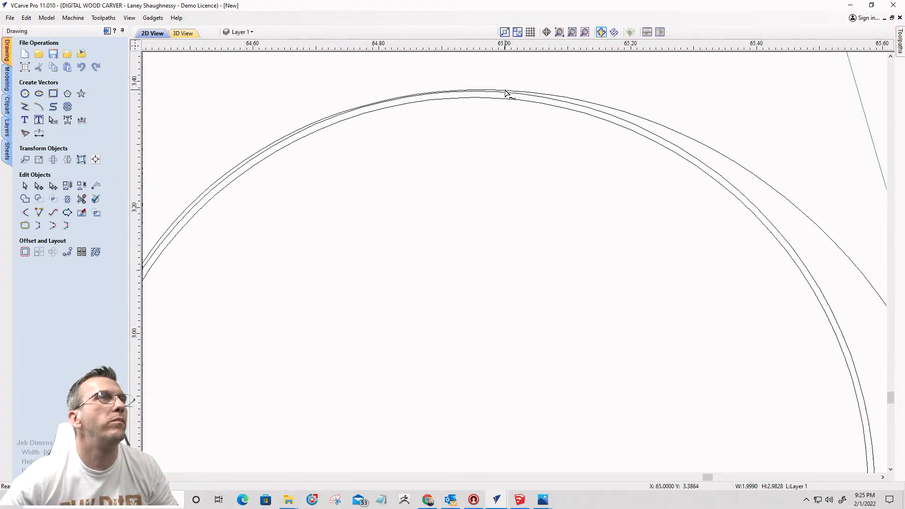
pyautogui.scroll(-8, 545, 121)
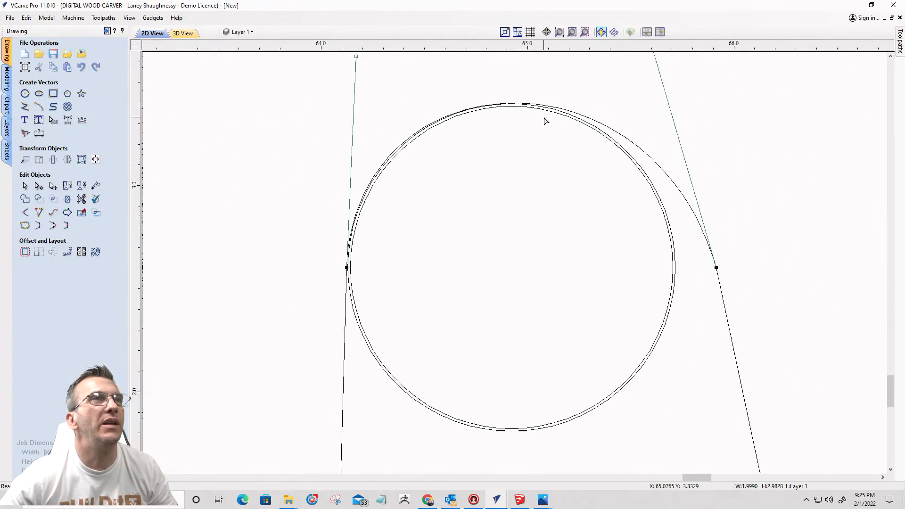
# Step: Try to shorten the arc's right curve handle slightly along its own direction so the slot's curved top sits lower
pyautogui.scroll(4, 567, 67)
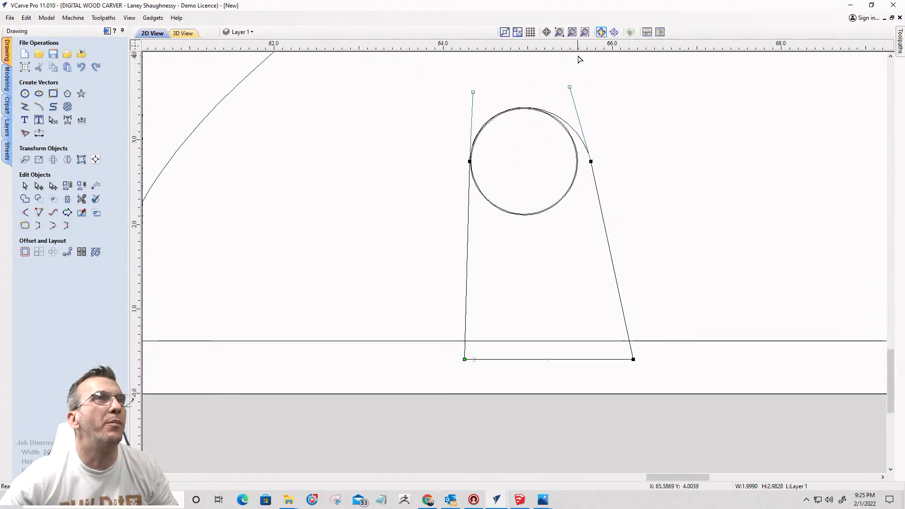
pyautogui.scroll(3, 567, 123)
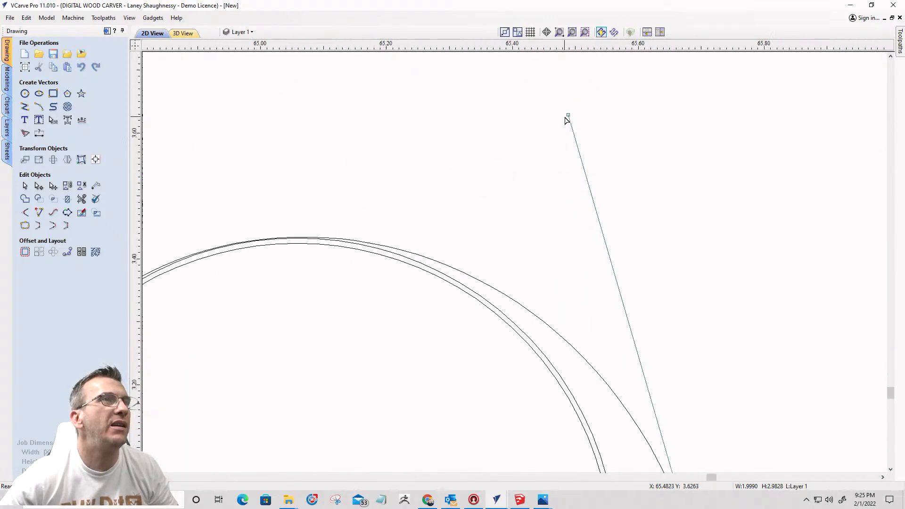
pyautogui.click(569, 114)
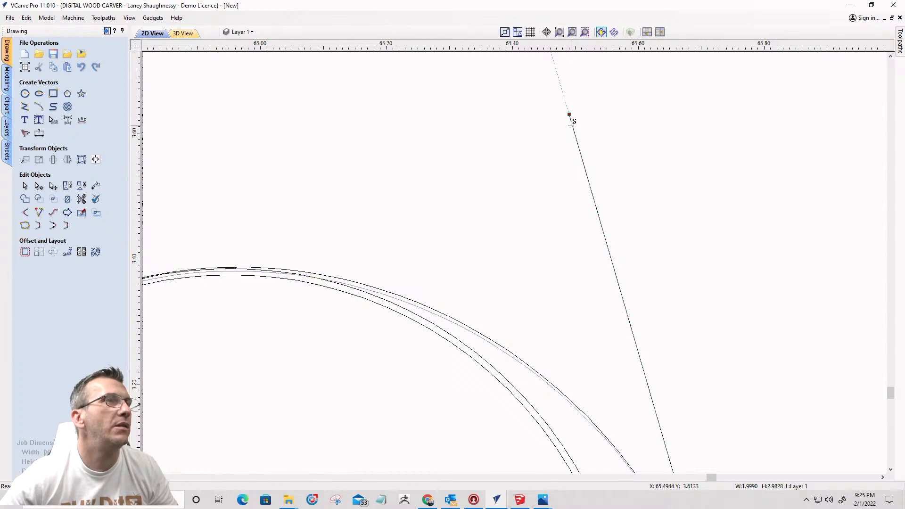
pyautogui.scroll(-3, 572, 124)
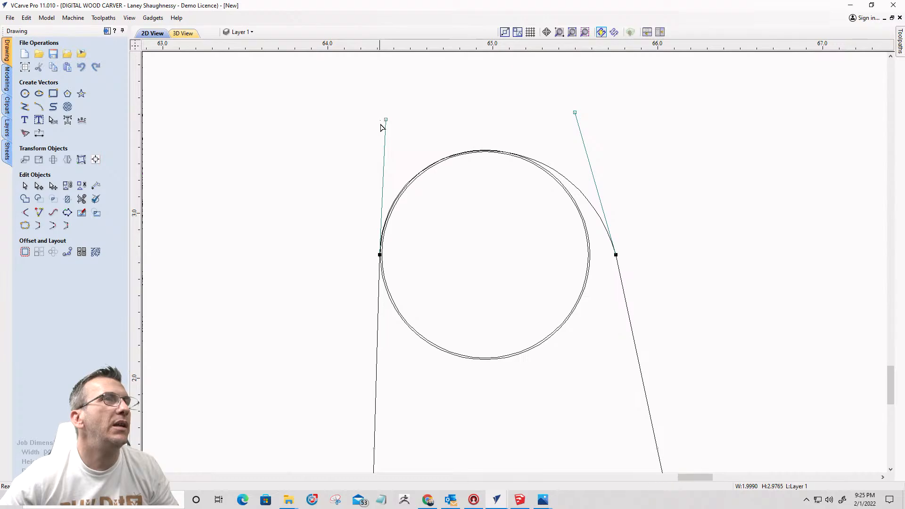
# Step: Try to shorten the arc's left curve handle slightly and compare the slot's curved top with the offset circle
pyautogui.scroll(4, 368, 250)
pyautogui.scroll(-4, 396, 189)
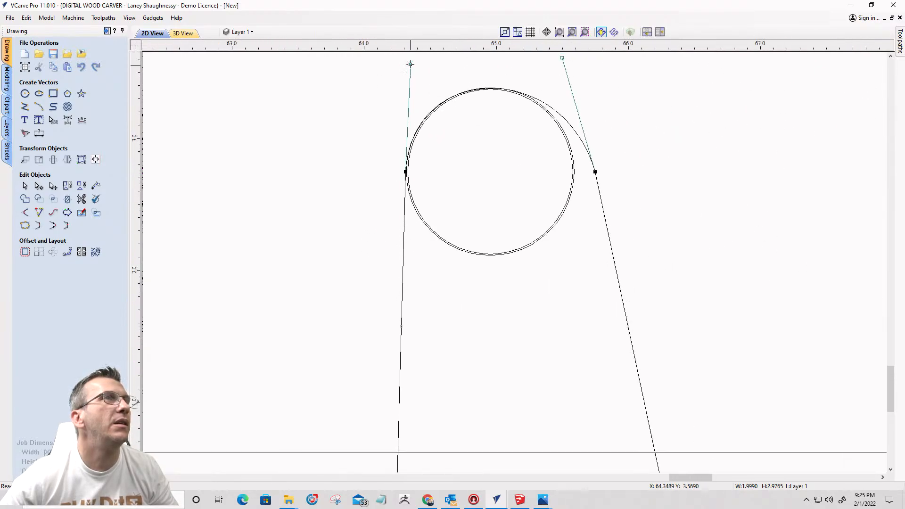
pyautogui.scroll(5, 401, 111)
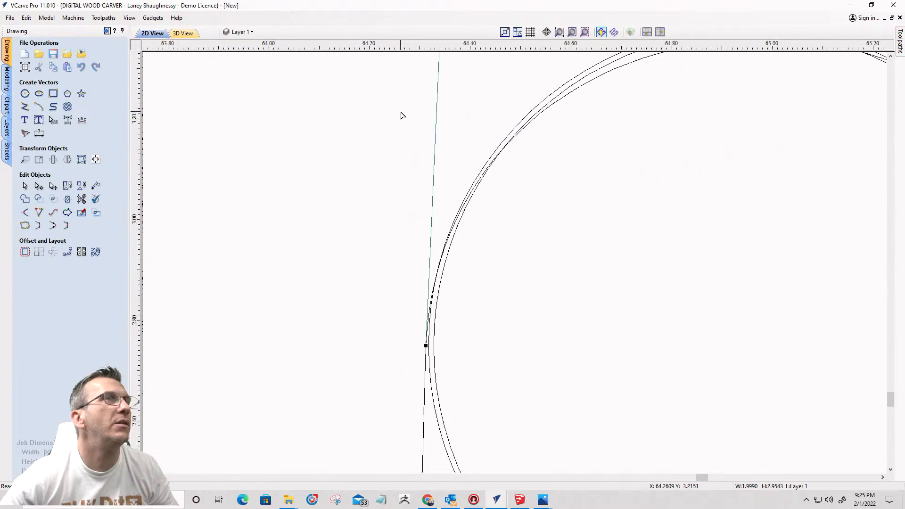
pyautogui.scroll(-5, 401, 116)
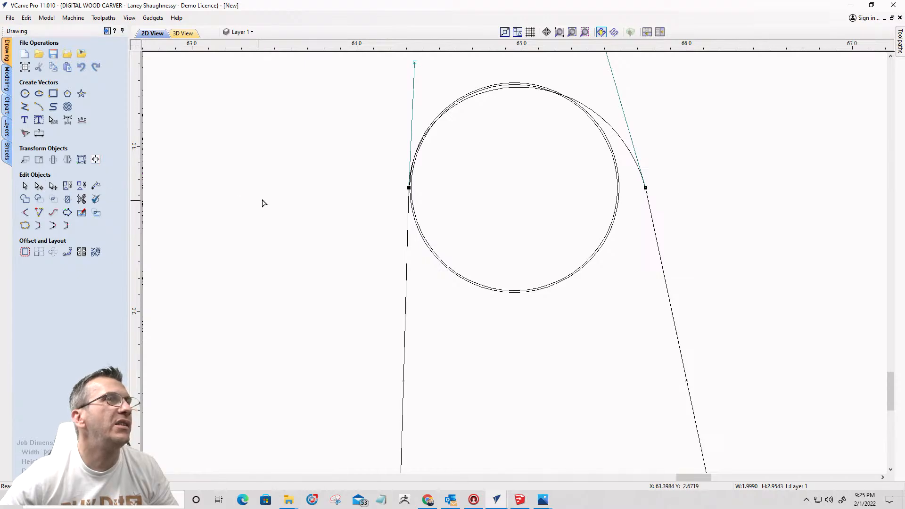
pyautogui.scroll(6, 401, 199)
pyautogui.scroll(-6, 449, 170)
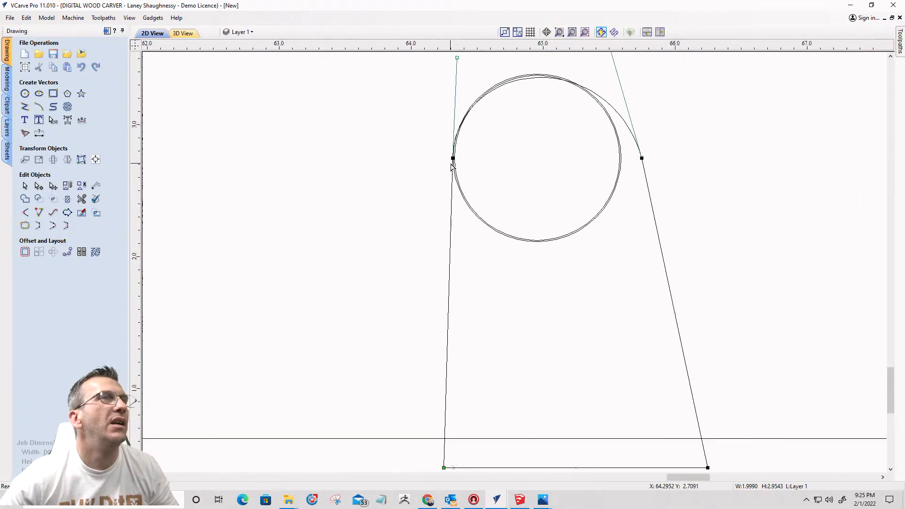
pyautogui.scroll(-1, 452, 166)
pyautogui.scroll(4, 450, 161)
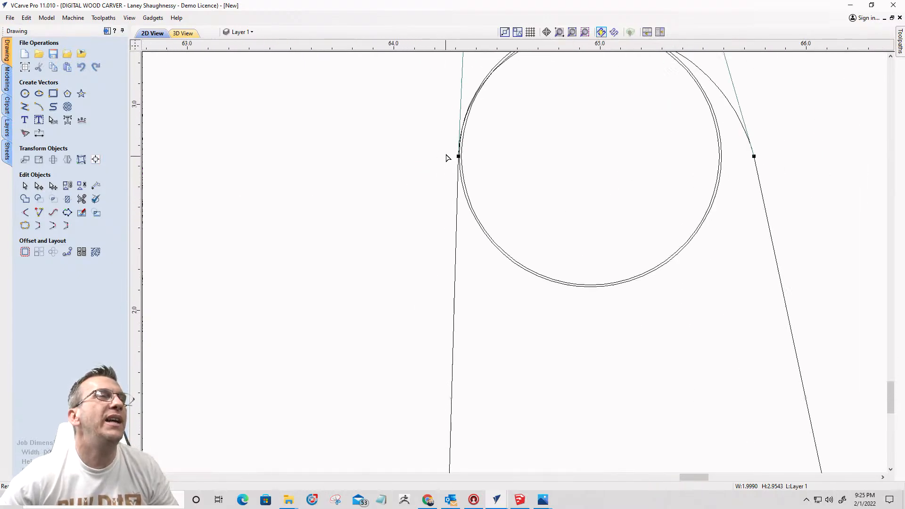
pyautogui.scroll(-6, 465, 134)
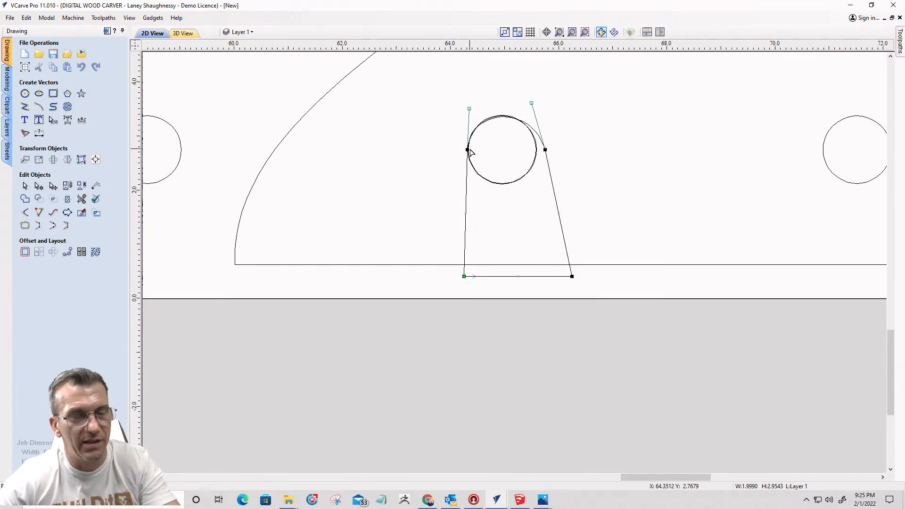
# Step: Undo the last adjustments to the arc's curve handles while keeping the offset circle
pyautogui.hotkey('ctrl', 'z')
pyautogui.click(470, 155)
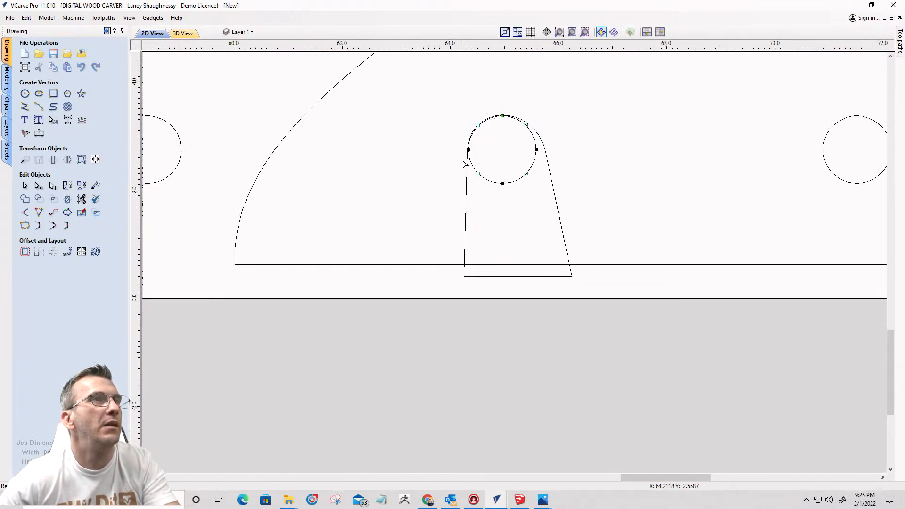
pyautogui.scroll(3, 464, 164)
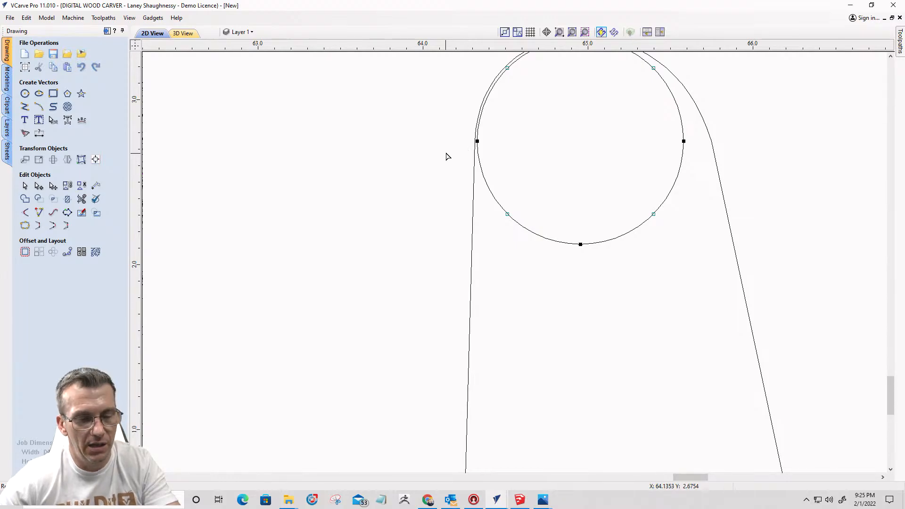
pyautogui.hotkey('ctrl', 'z')
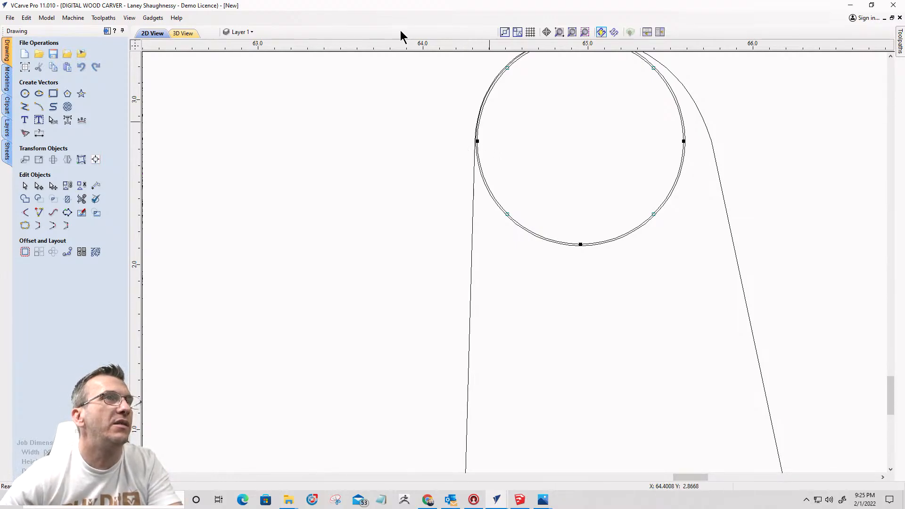
# Step: Cut the slot outline at its upper-left and upper-right nodes to separate the curved top from the sides
pyautogui.click(473, 214)
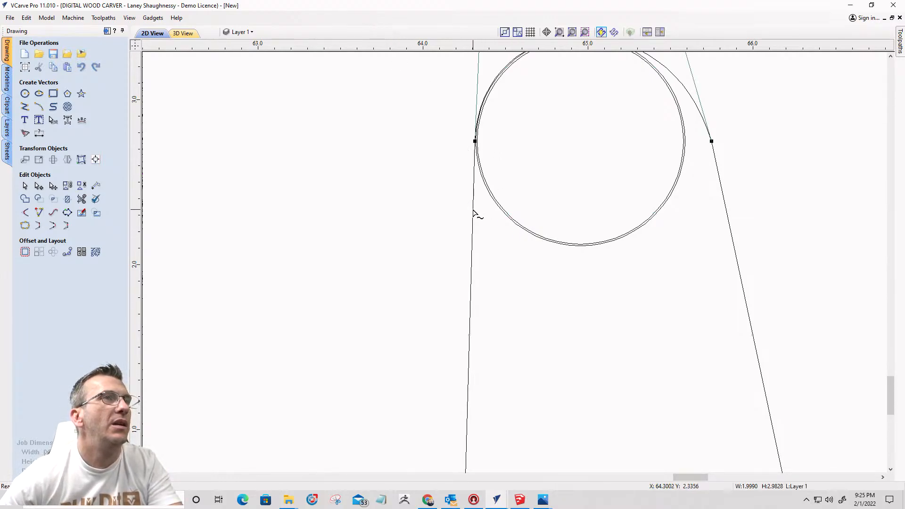
pyautogui.rightClick(474, 141)
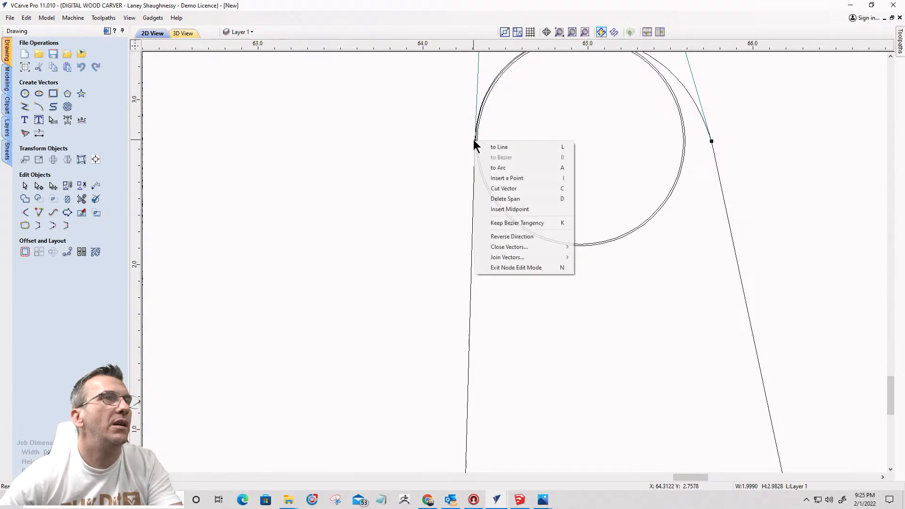
pyautogui.click(486, 189)
pyautogui.rightClick(711, 141)
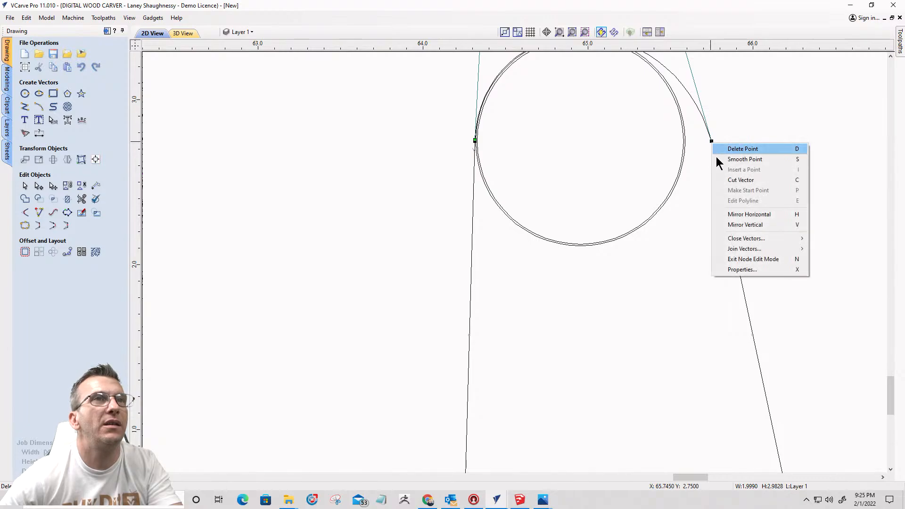
pyautogui.click(721, 178)
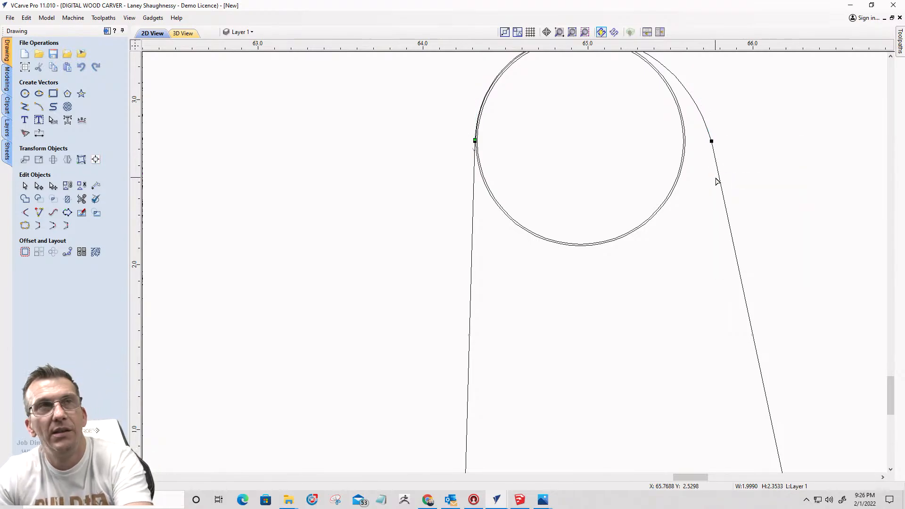
# Step: Delete the slot's curved top, keeping its sides and base
pyautogui.press('Delete')
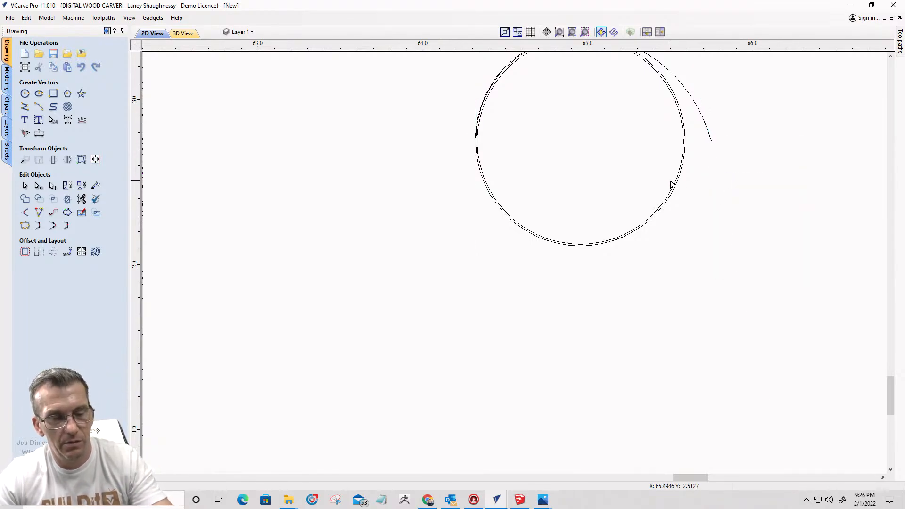
pyautogui.hotkey('ctrl', 'z')
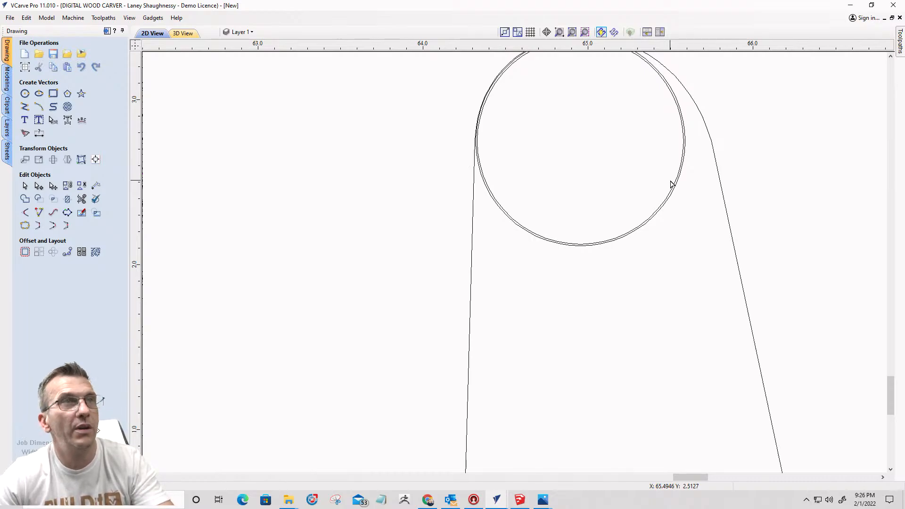
pyautogui.click(703, 123)
# Step: Cut the slot's left side at about Y 2.3 and delete the short upper piece beside the circle
pyautogui.scroll(-4, 584, 204)
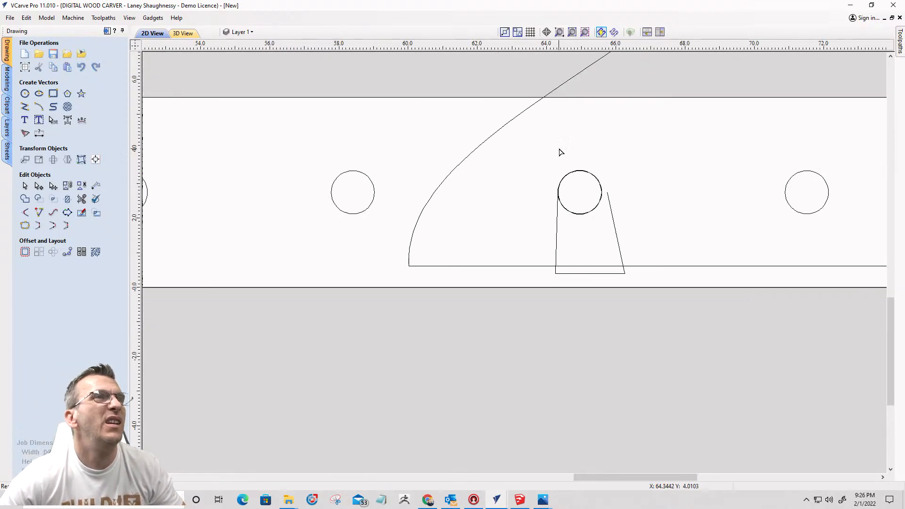
pyautogui.scroll(5, 572, 176)
pyautogui.click(611, 235)
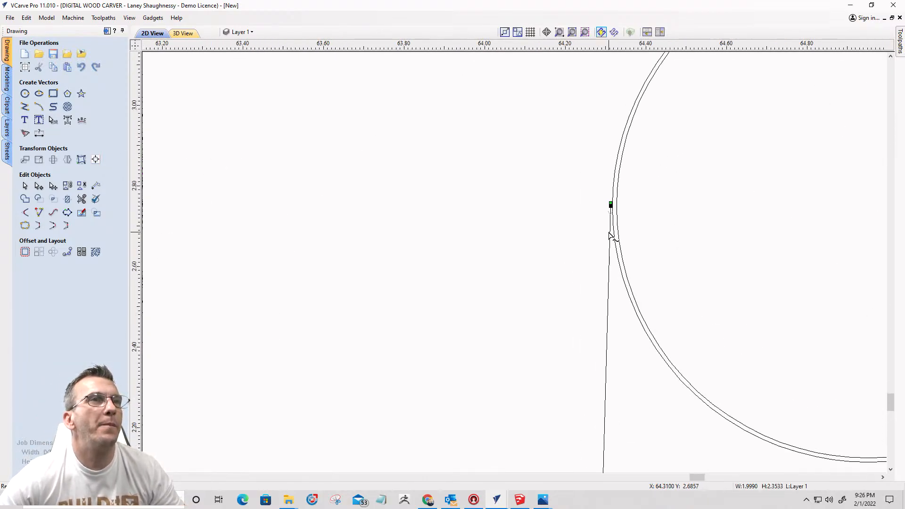
pyautogui.scroll(-3, 589, 202)
pyautogui.scroll(4, 598, 170)
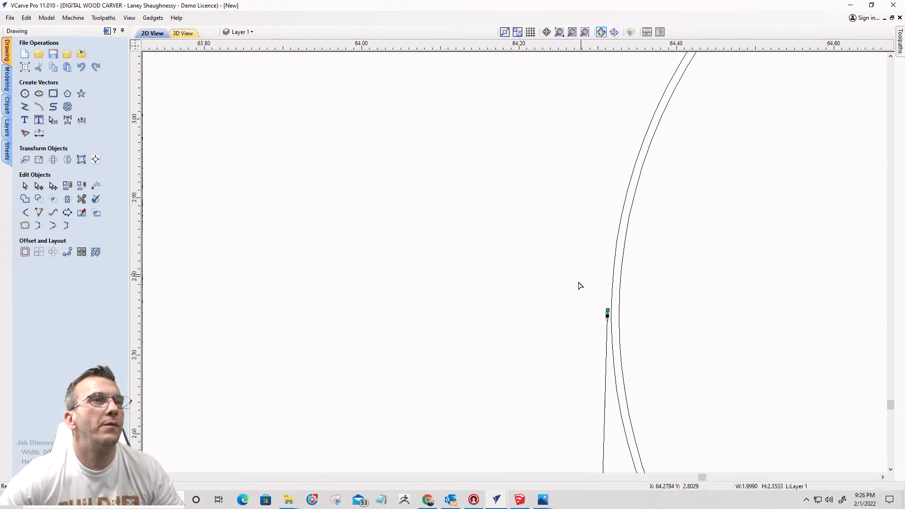
pyautogui.click(579, 315)
pyautogui.click(612, 326)
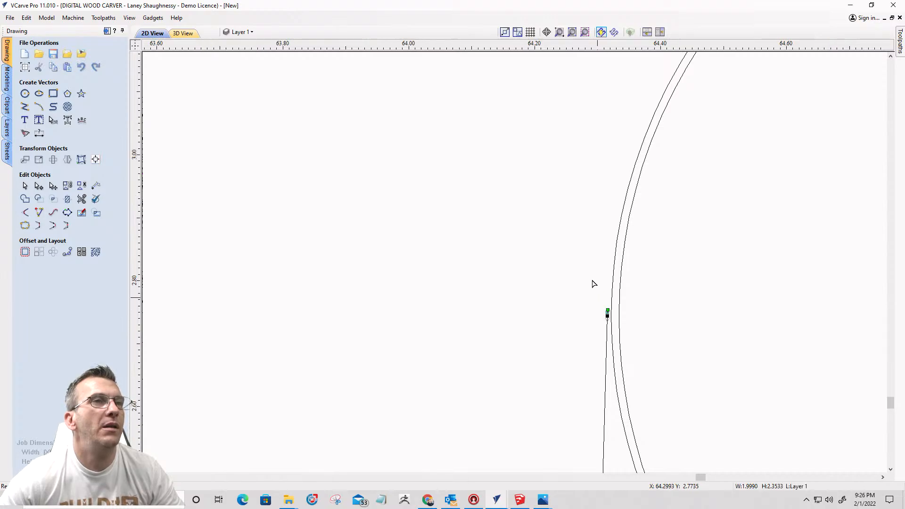
pyautogui.scroll(-2, 592, 283)
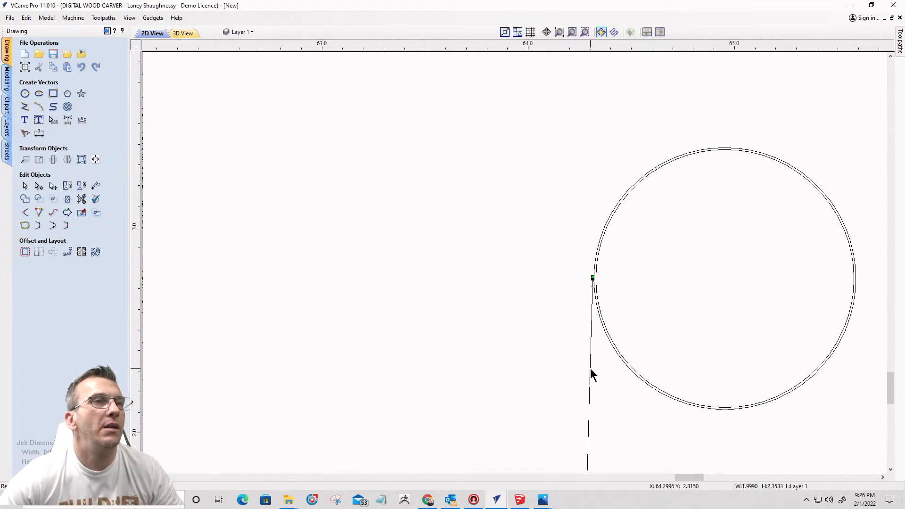
pyautogui.rightClick(592, 375)
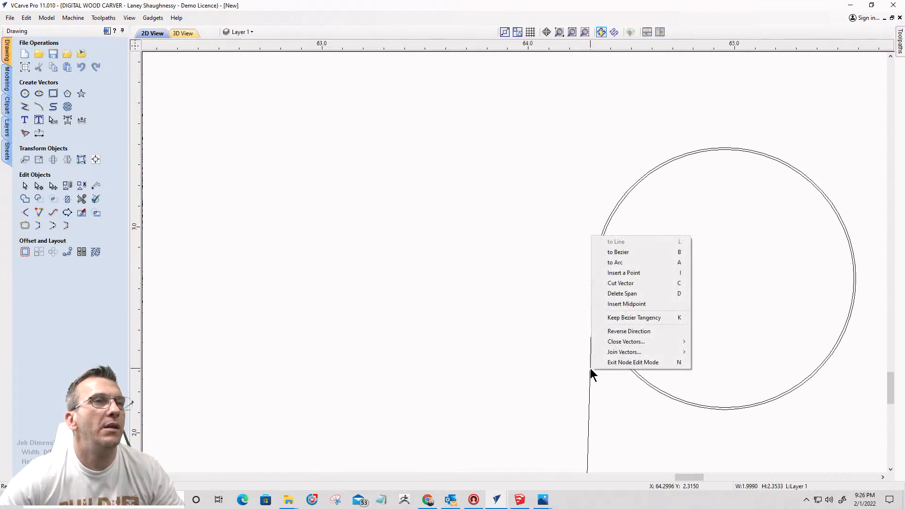
pyautogui.click(604, 284)
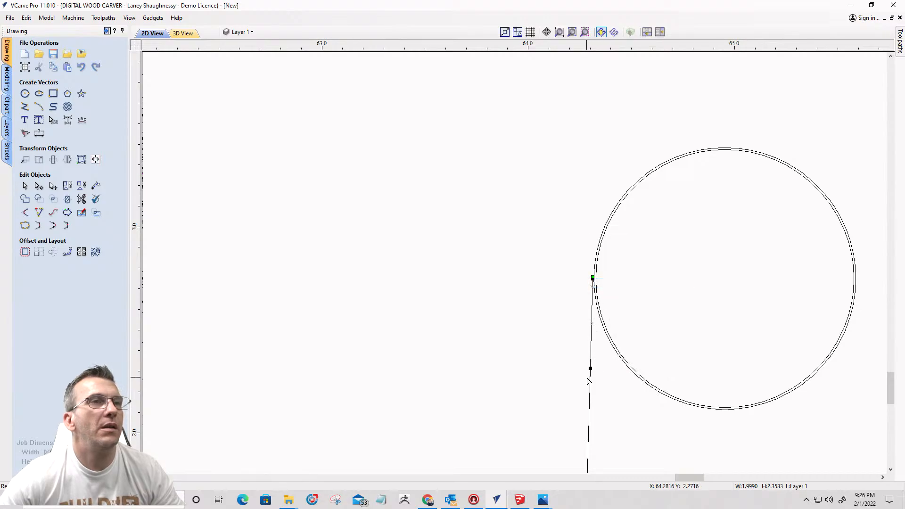
pyautogui.press('Delete')
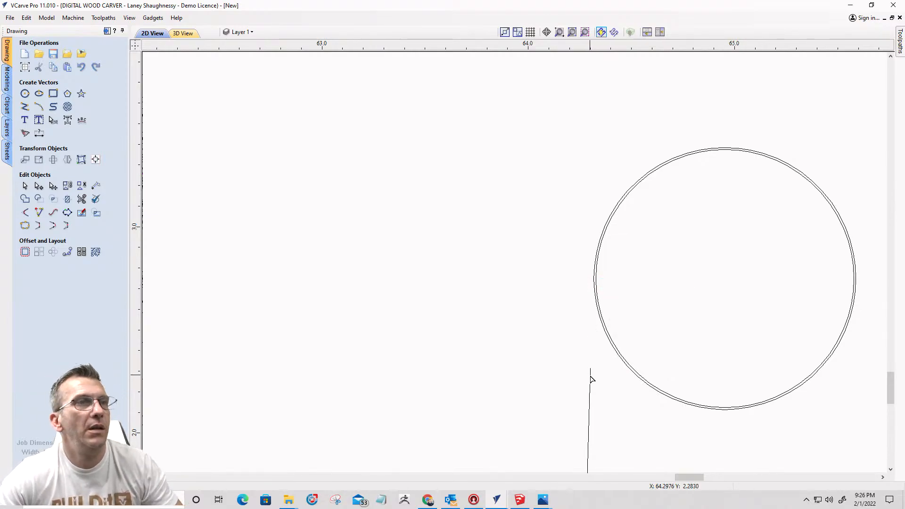
# Step: Draw a straight line from the cut end of the slot's left side up to the offset circle's left edge
pyautogui.click(24, 107)
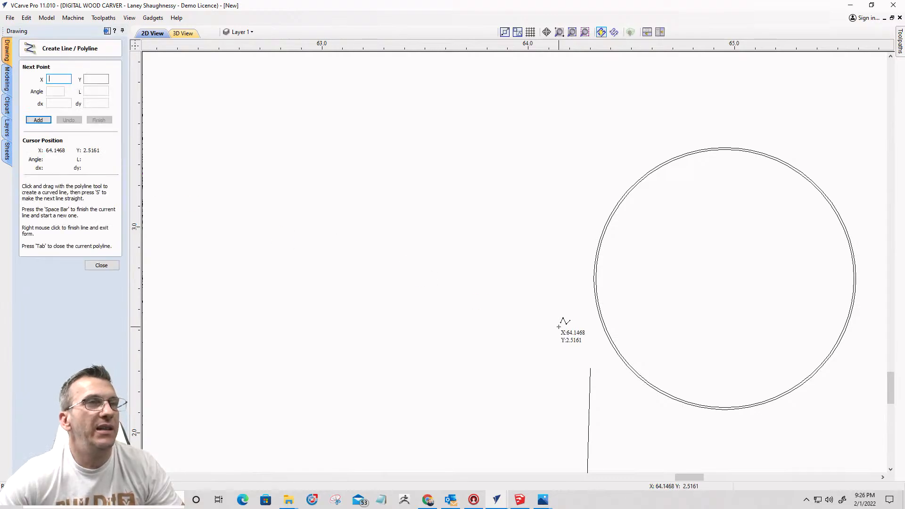
pyautogui.click(590, 369)
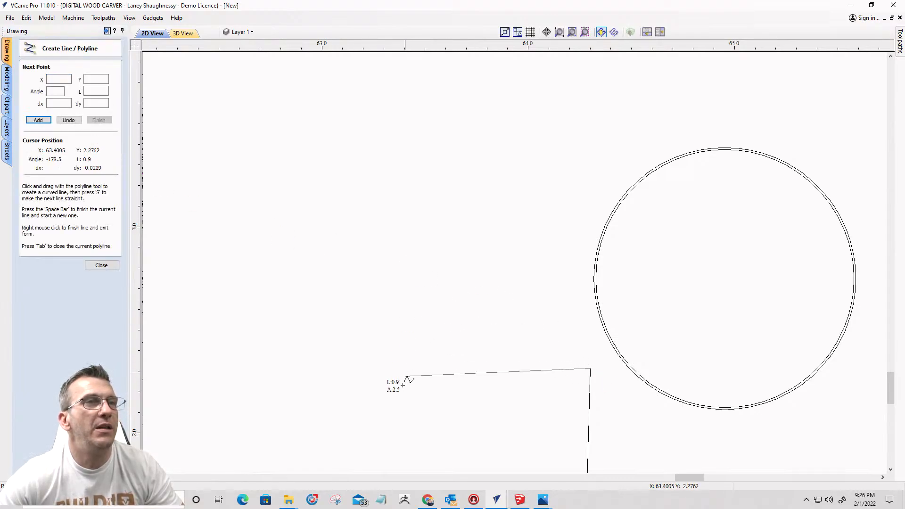
pyautogui.scroll(4, 542, 309)
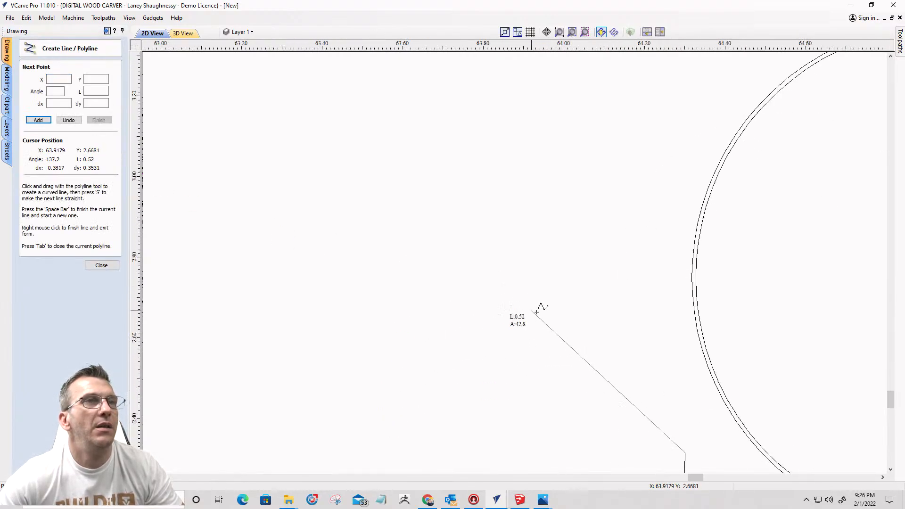
pyautogui.click(693, 253)
pyautogui.click(692, 268)
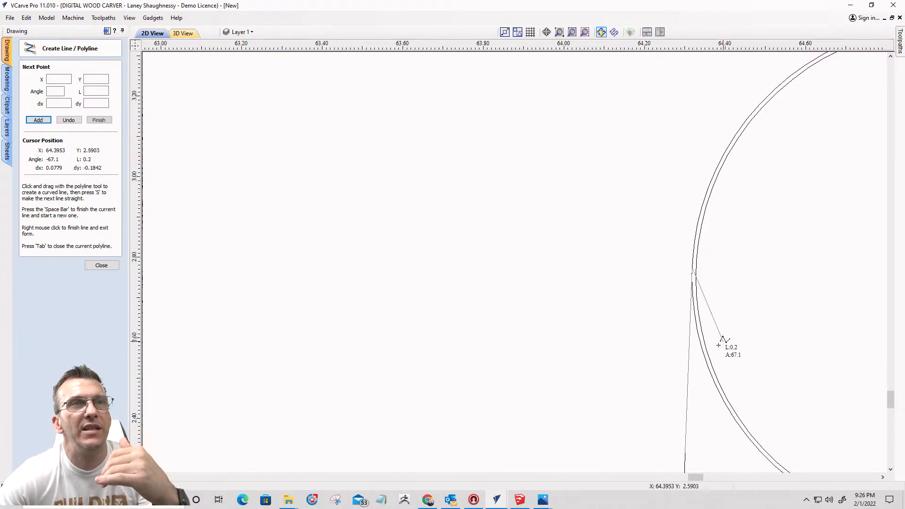
pyautogui.press('space')
# Step: Draw a straight line about 1.15 inches long from two thirds up the slot's right side to the offset circle's upper-right edge
pyautogui.scroll(-5, 444, 203)
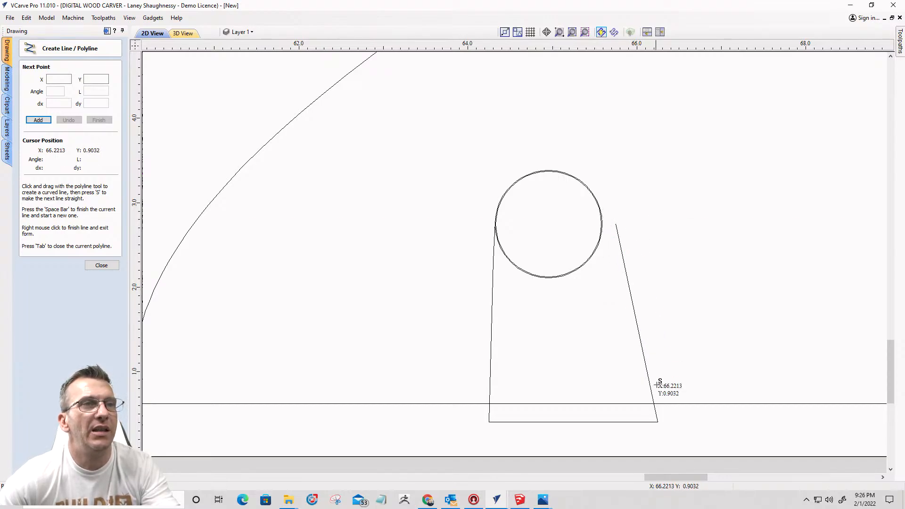
pyautogui.click(631, 300)
pyautogui.scroll(5, 601, 175)
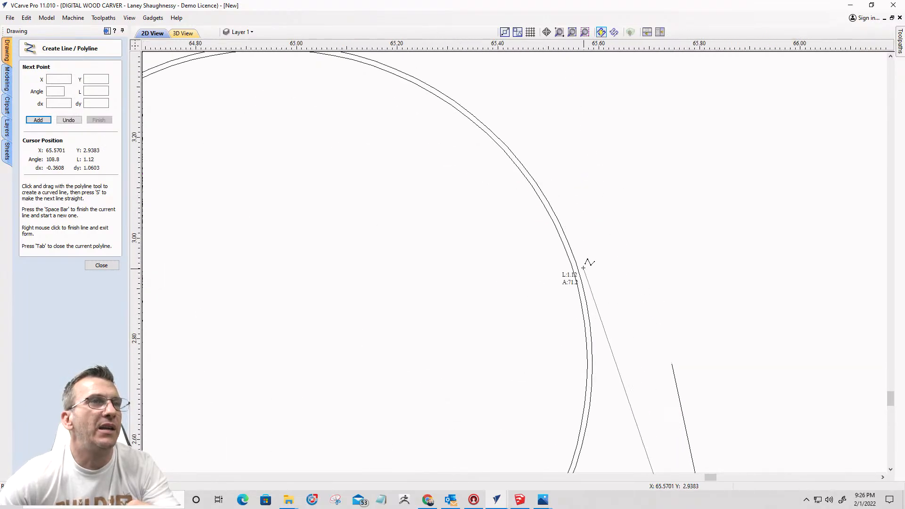
pyautogui.click(574, 257)
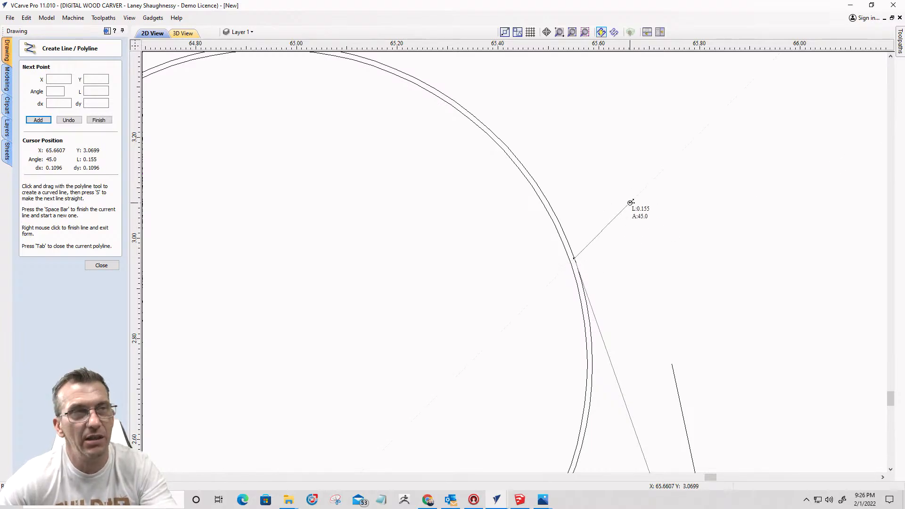
pyautogui.press('space')
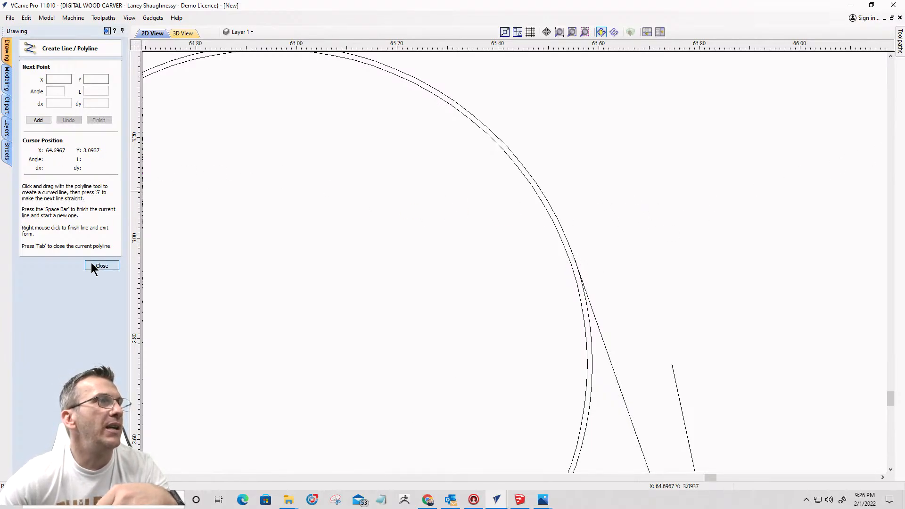
# Step: Trim away the offset circle's lower arc and the leftover upper piece of the slot's right side, leaving one rejoined outline
pyautogui.click(101, 265)
pyautogui.click(106, 152)
pyautogui.click(591, 411)
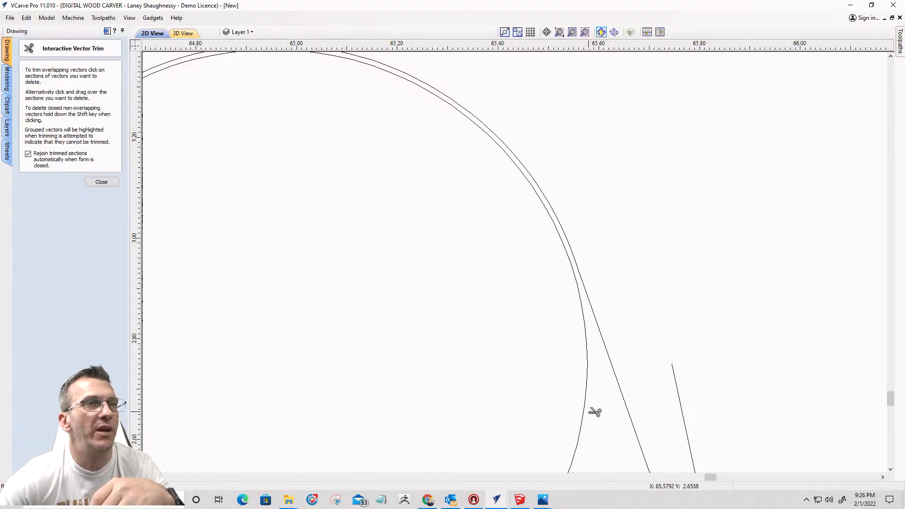
pyautogui.scroll(-5, 662, 357)
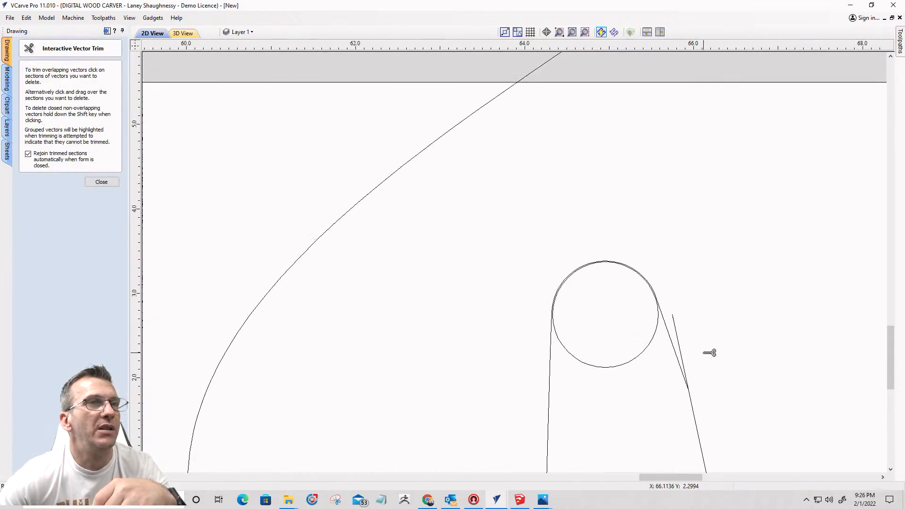
pyautogui.click(676, 326)
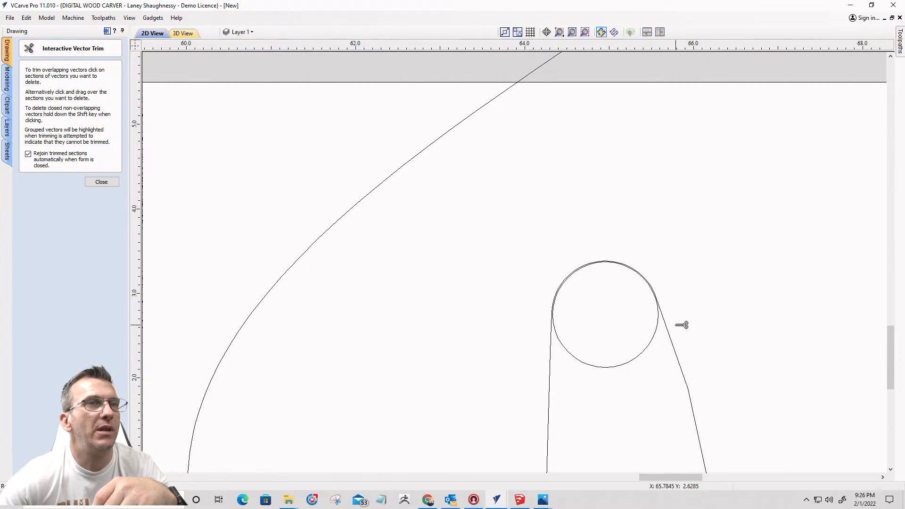
pyautogui.scroll(-4, 745, 326)
pyautogui.scroll(2, 721, 346)
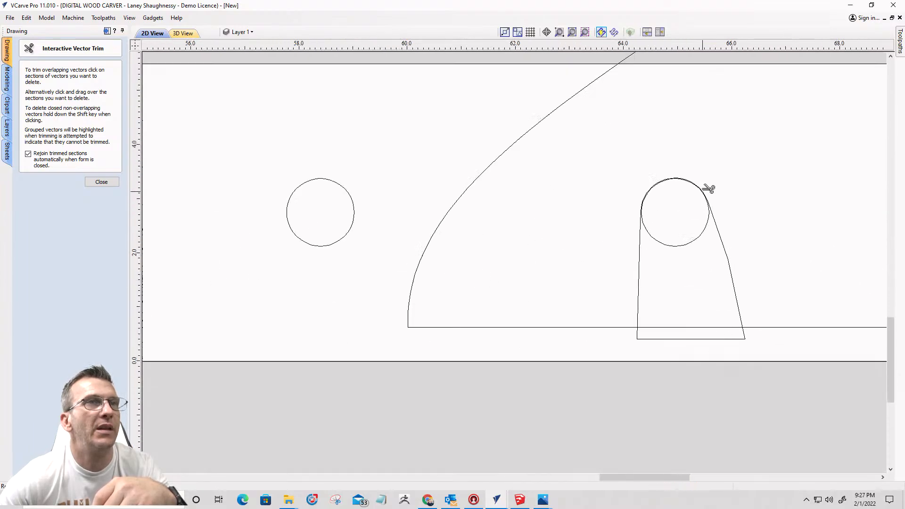
pyautogui.scroll(2, 707, 182)
pyautogui.scroll(-2, 601, 115)
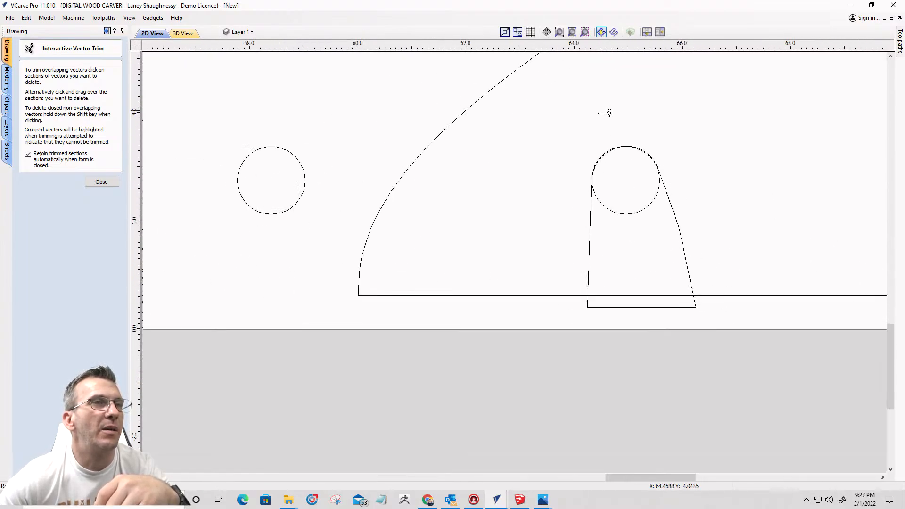
pyautogui.click(100, 182)
# Step: Delete the extra node on the slot's left side and align its bottom node vertically with the node at the arc
pyautogui.scroll(1, 579, 279)
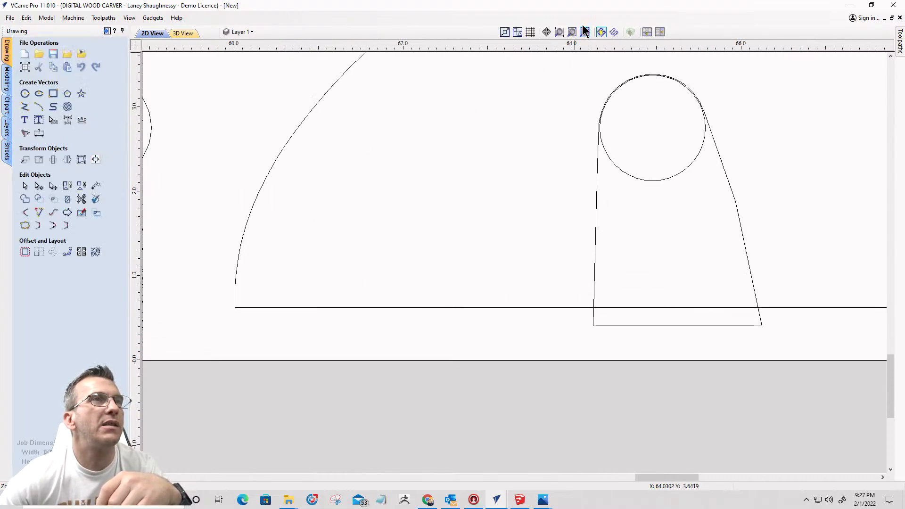
pyautogui.click(594, 306)
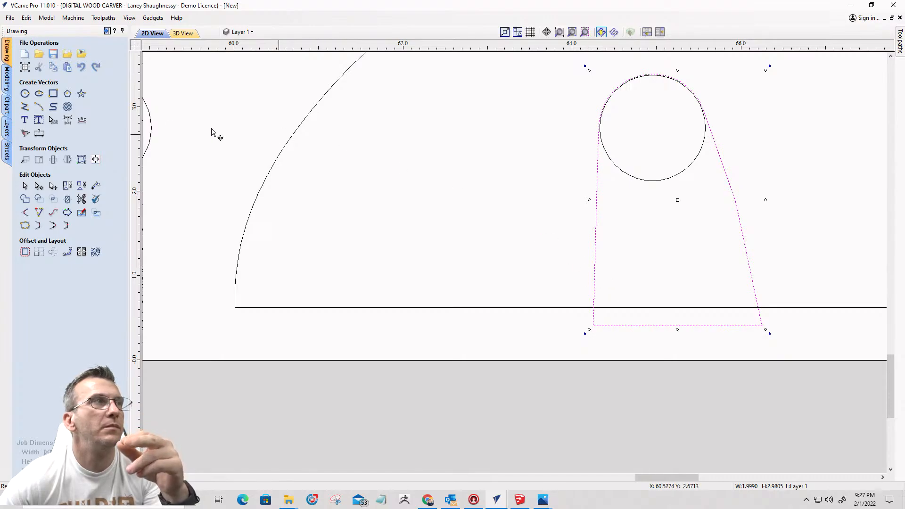
pyautogui.click(38, 185)
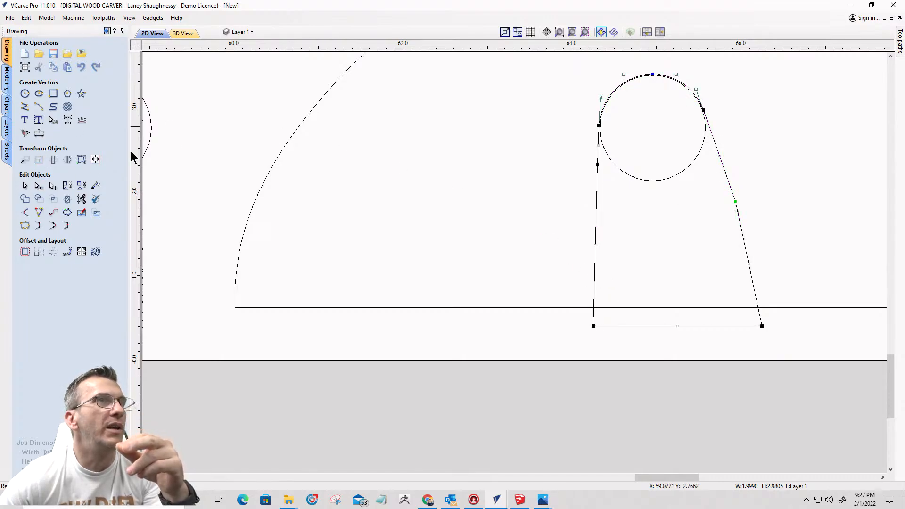
pyautogui.rightClick(598, 164)
pyautogui.click(616, 173)
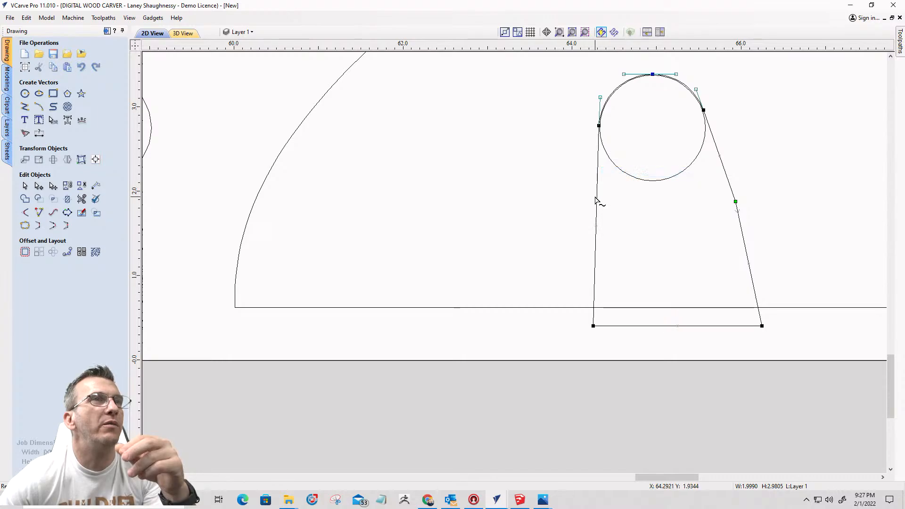
pyautogui.click(598, 126)
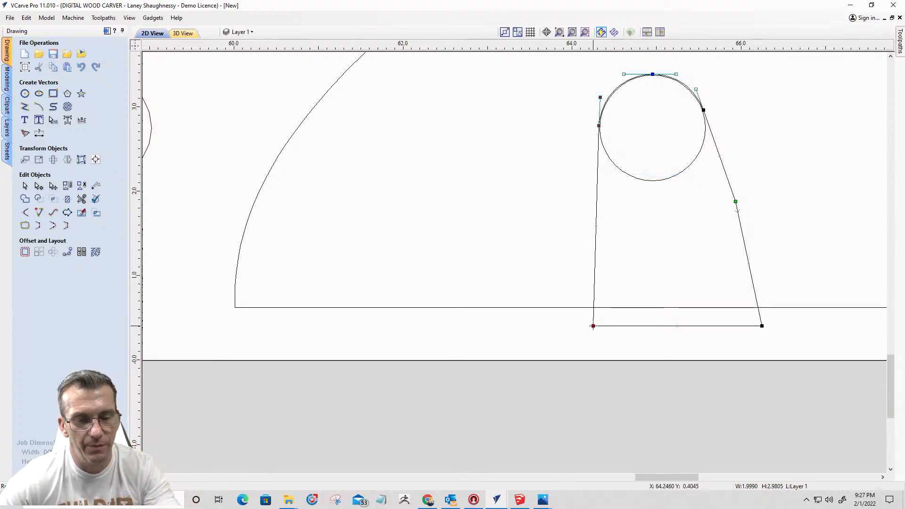
pyautogui.moveTo(593, 326); pyautogui.dragTo(594, 326)
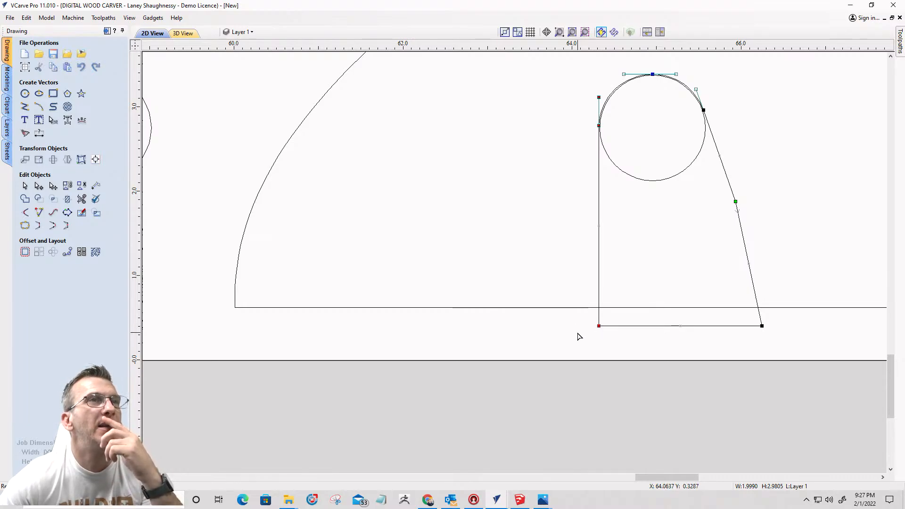
# Step: Smooth the slot's two right-side nodes, at the arc's end and at the bend below it
pyautogui.click(704, 109)
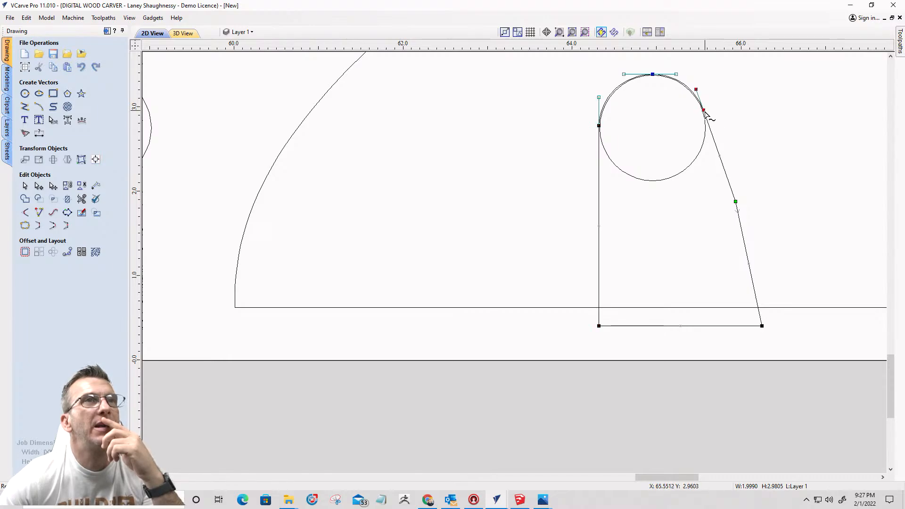
pyautogui.rightClick(735, 200)
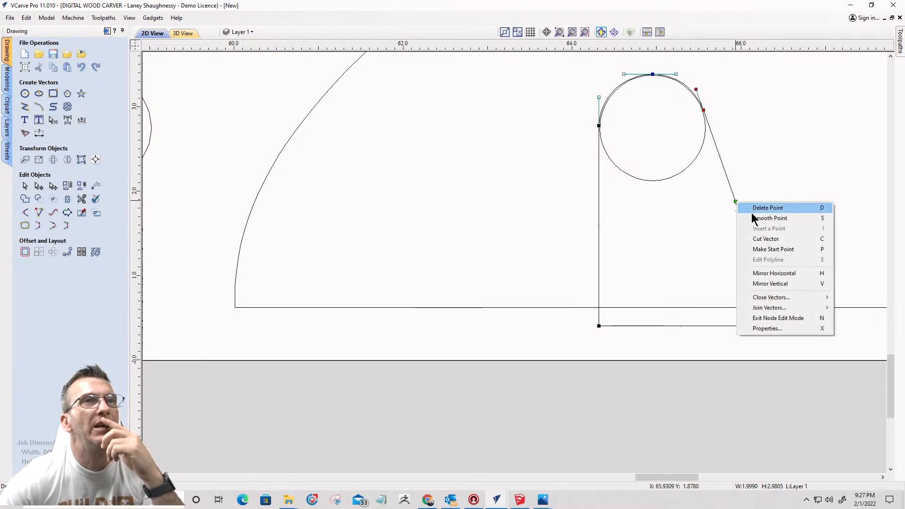
pyautogui.click(752, 217)
pyautogui.click(735, 234)
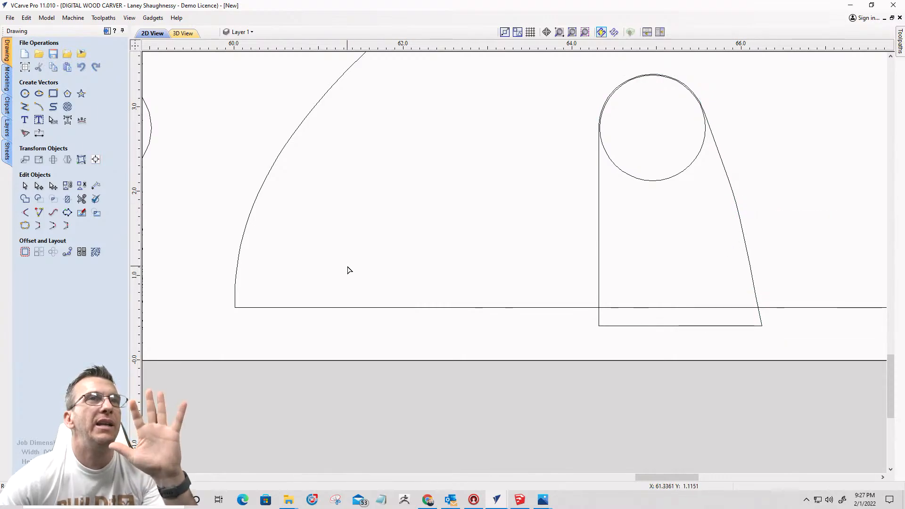
# Step: Trim the slot's base and the profile's bottom edge across its mouth so the slot joins the large curved profile
pyautogui.click(82, 198)
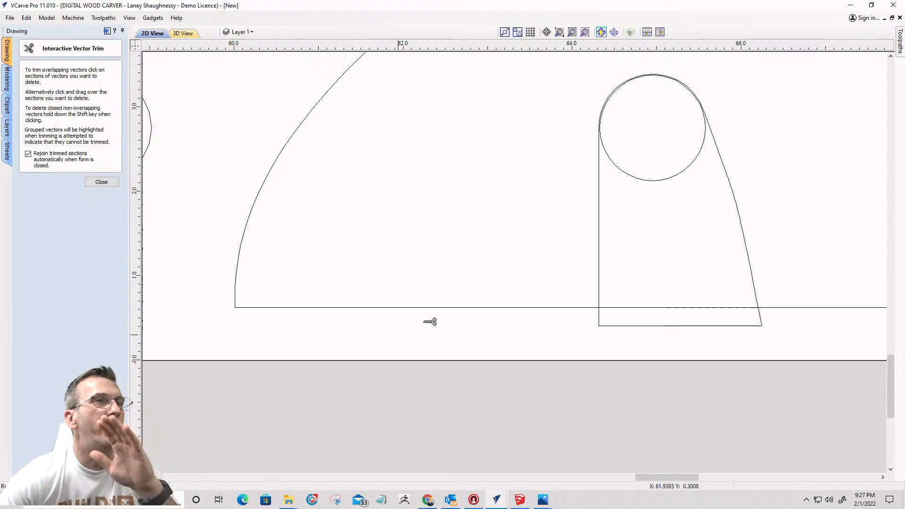
pyautogui.click(611, 326)
pyautogui.click(630, 307)
pyautogui.scroll(-3, 685, 244)
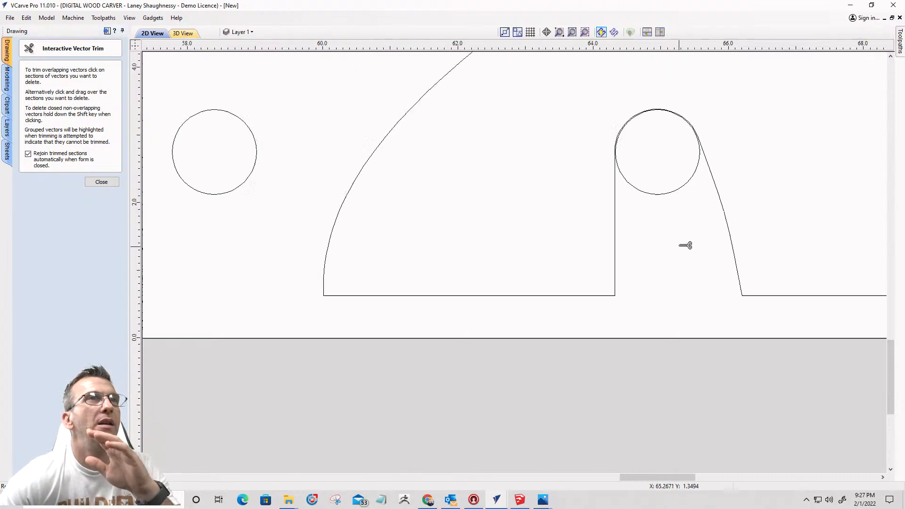
pyautogui.scroll(4, 684, 198)
pyautogui.scroll(-2, 618, 192)
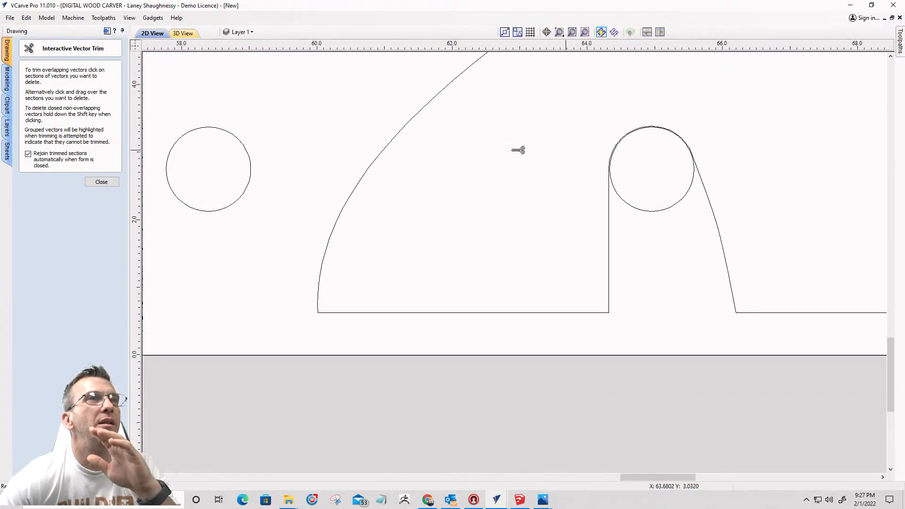
pyautogui.click(101, 182)
# Step: Inspect the clearance between the slot's rounded top and the hole
pyautogui.scroll(-2, 623, 309)
pyautogui.scroll(4, 647, 193)
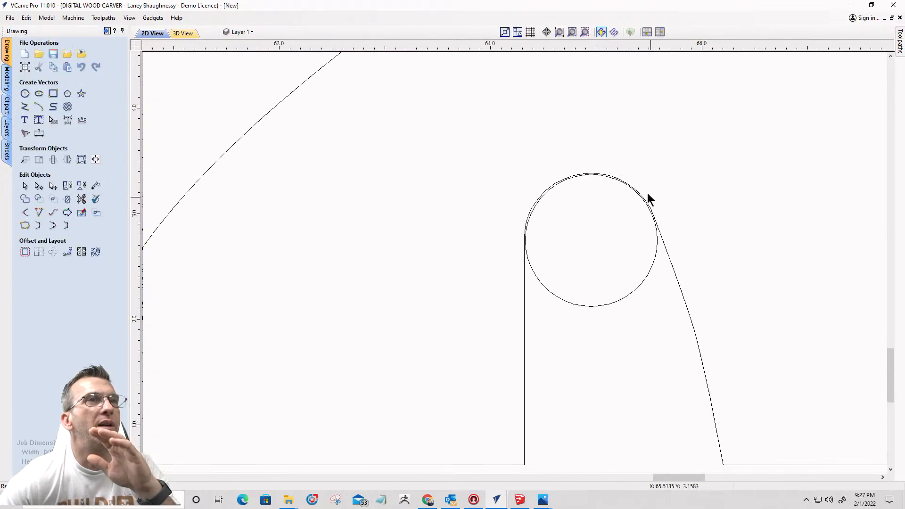
pyautogui.scroll(3, 600, 154)
pyautogui.scroll(-5, 578, 144)
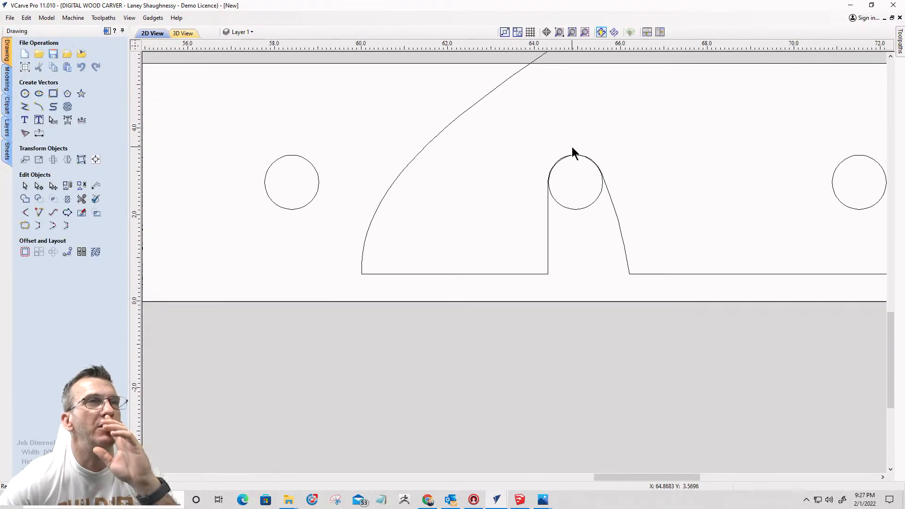
pyautogui.scroll(-3, 566, 158)
pyautogui.scroll(3, 561, 165)
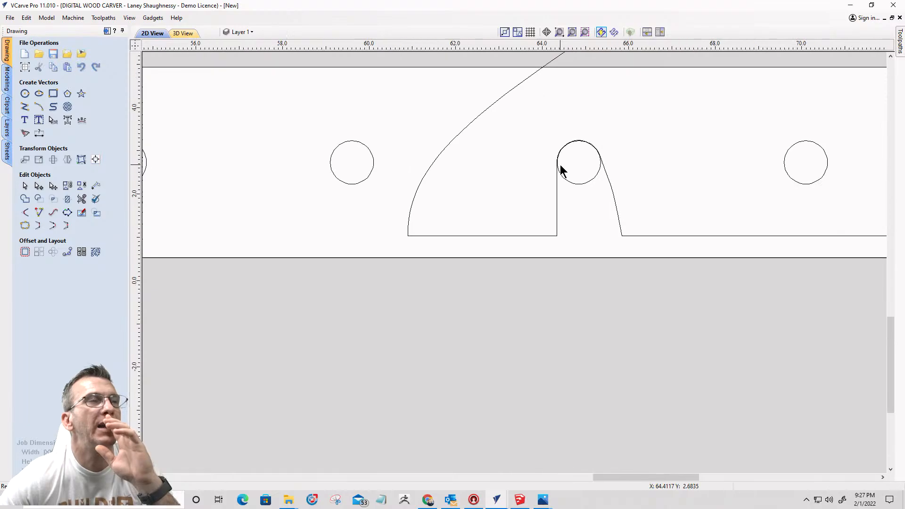
pyautogui.scroll(3, 549, 118)
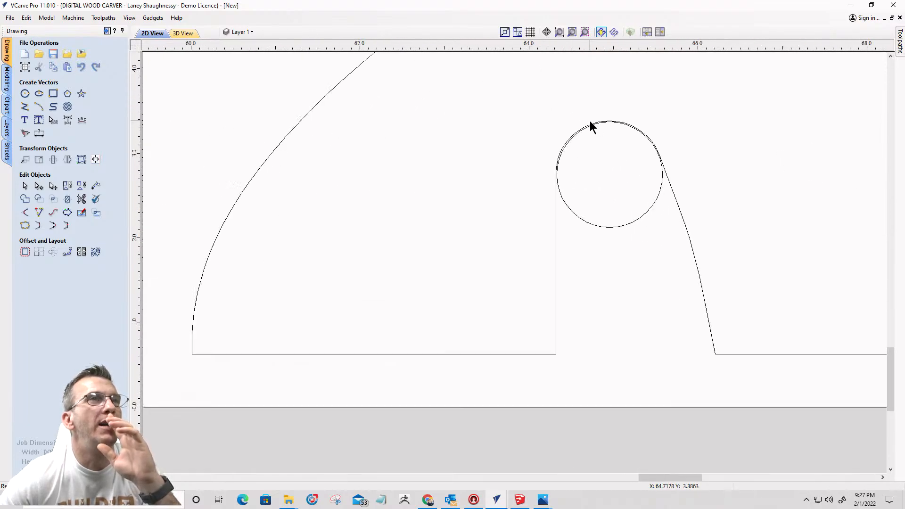
pyautogui.scroll(2, 592, 126)
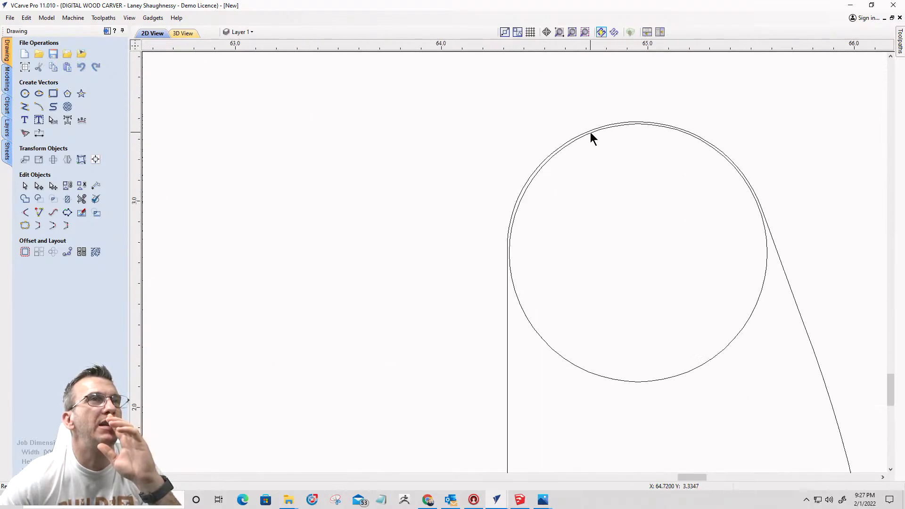
# Step: Try nudging the curved profile left, back right, and down against the hole
pyautogui.click(590, 132)
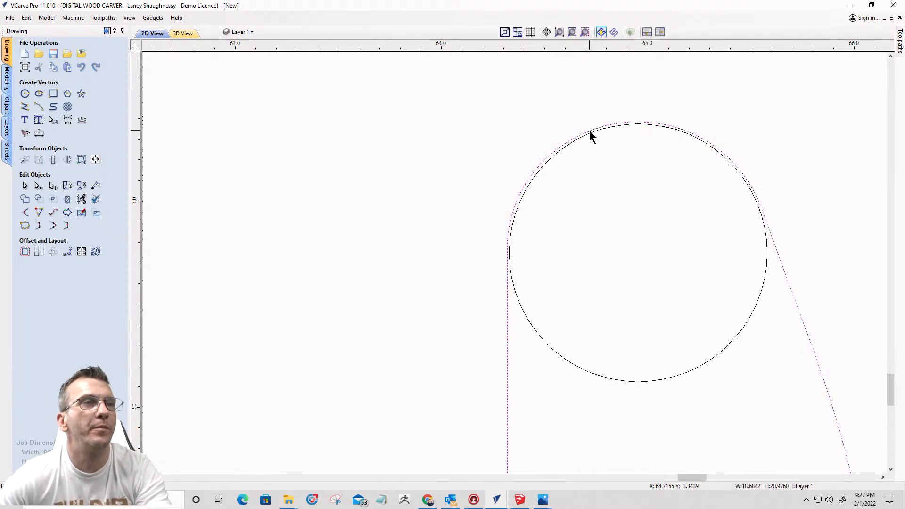
pyautogui.press('Left')
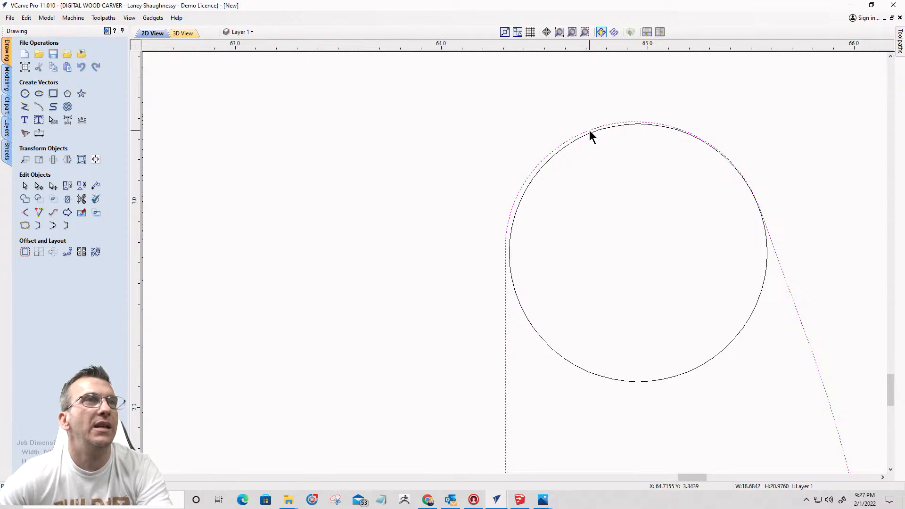
pyautogui.press('Right')
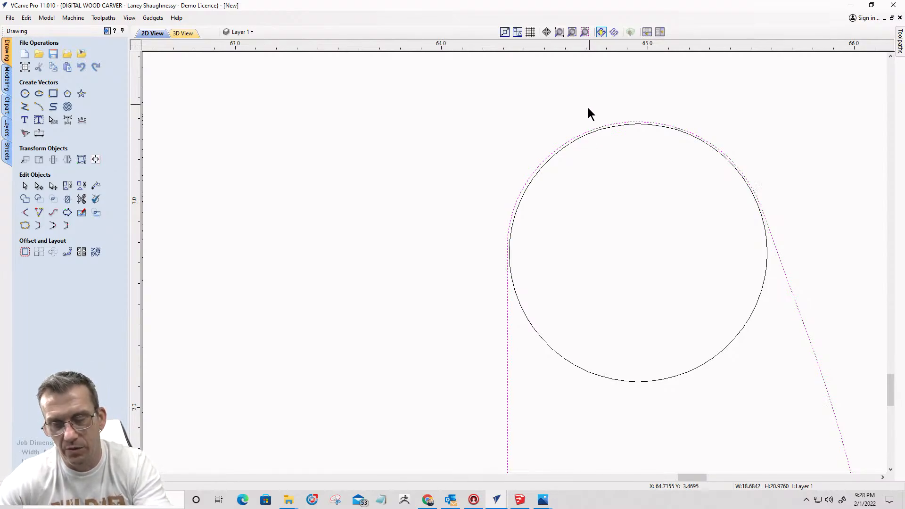
pyautogui.press('Down')
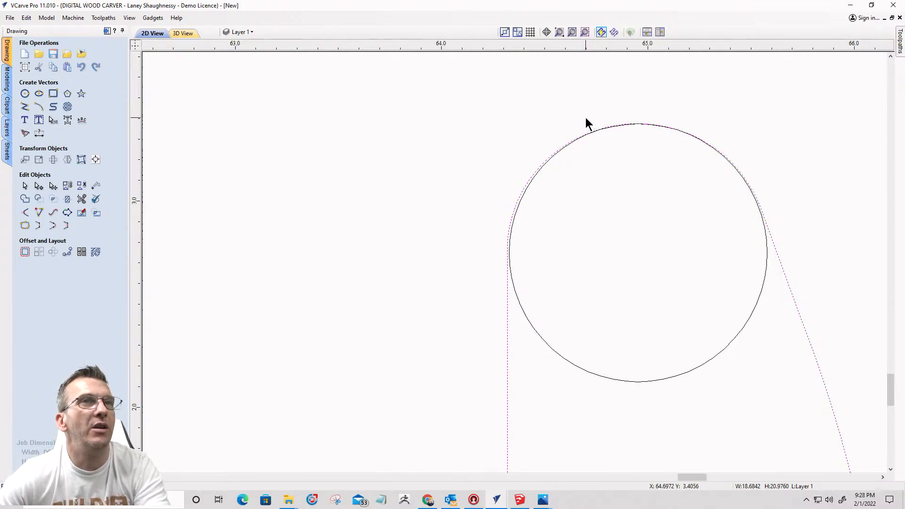
# Step: Examine how the whole profile sits over the row of holes and how the slot fits its hole
pyautogui.scroll(-10, 592, 138)
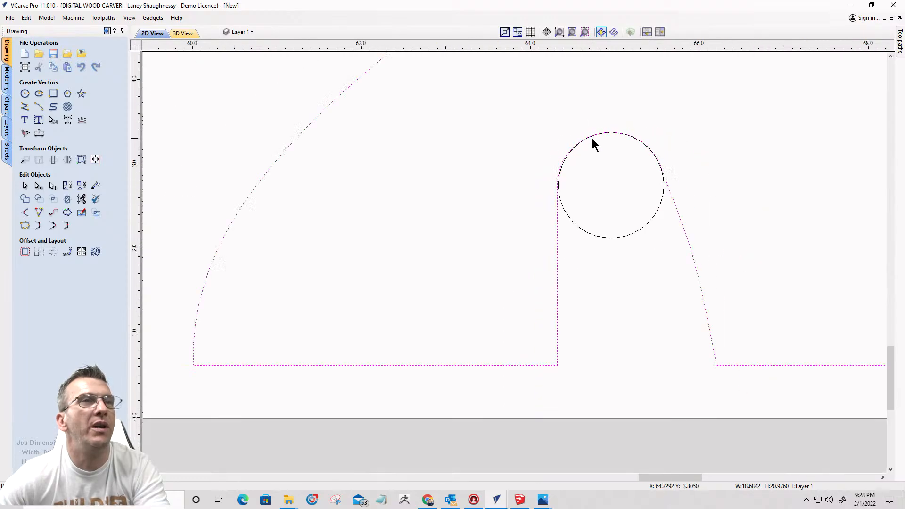
pyautogui.scroll(-1, 593, 141)
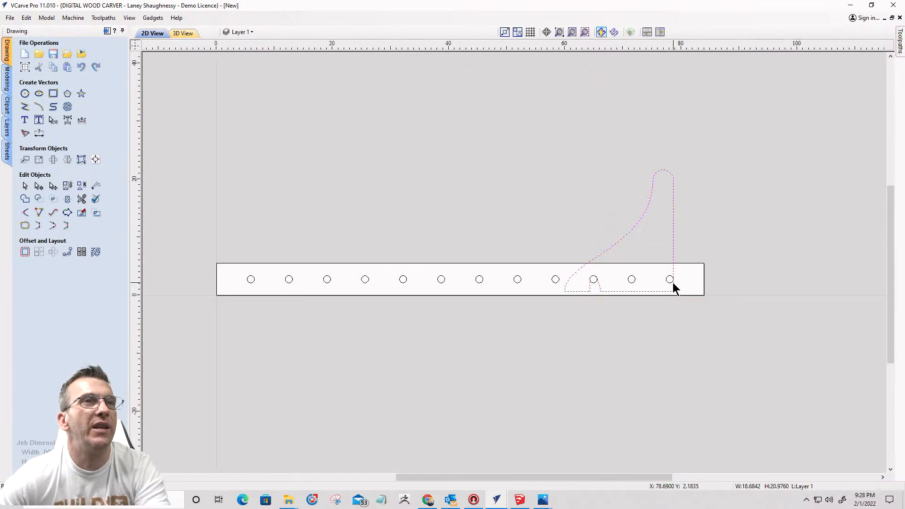
pyautogui.scroll(3, 672, 285)
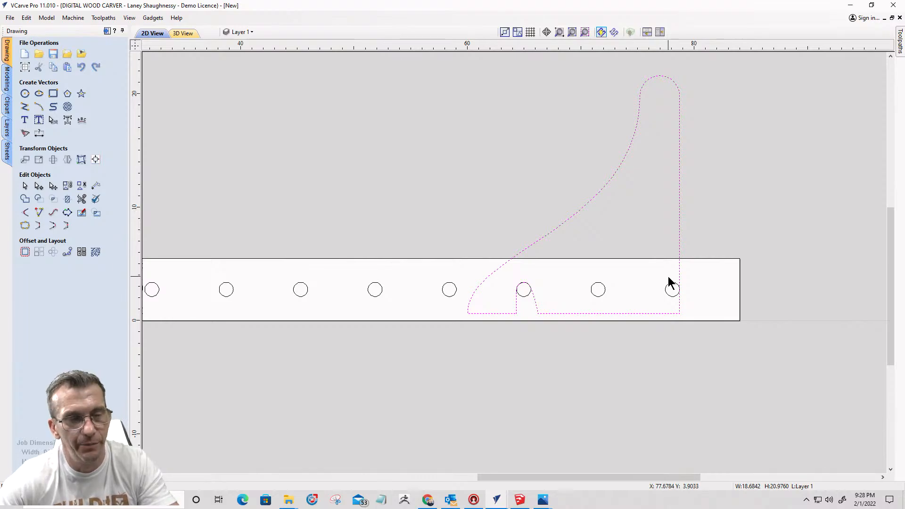
pyautogui.scroll(7, 568, 286)
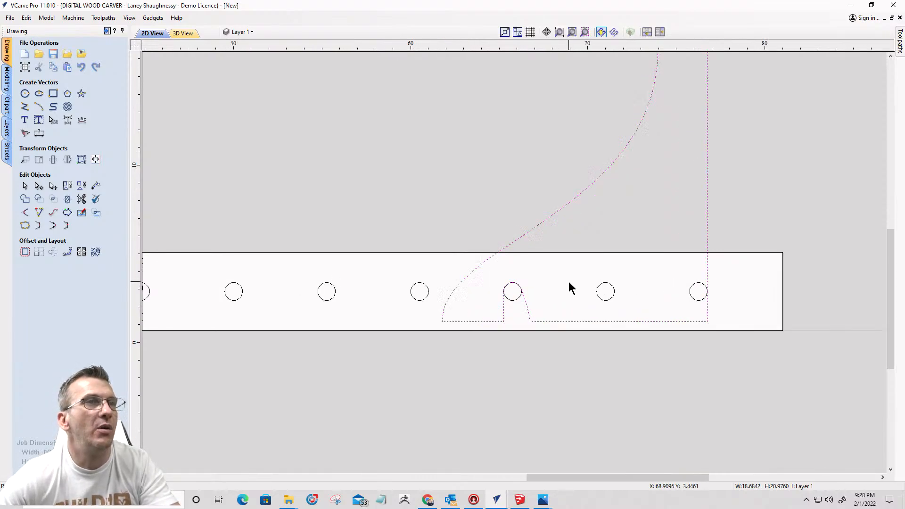
pyautogui.scroll(9, 350, 307)
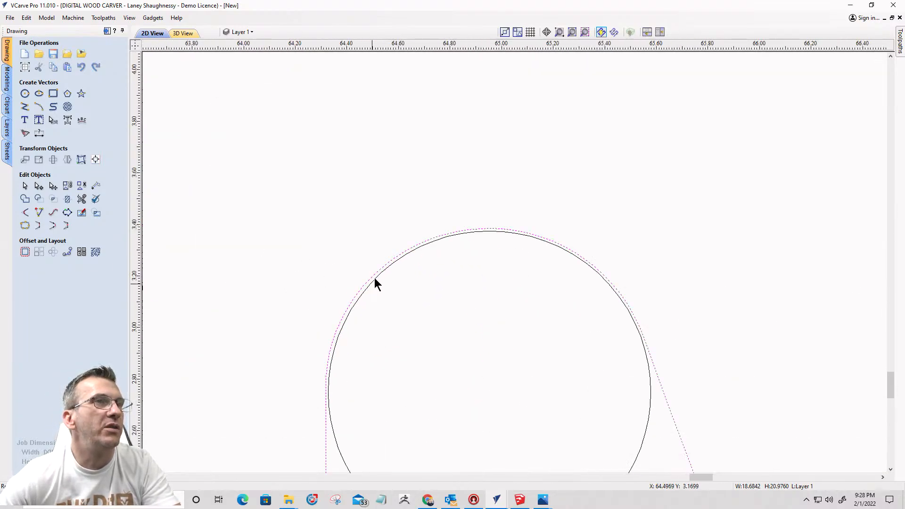
pyautogui.scroll(-6, 437, 97)
pyautogui.scroll(3, 442, 152)
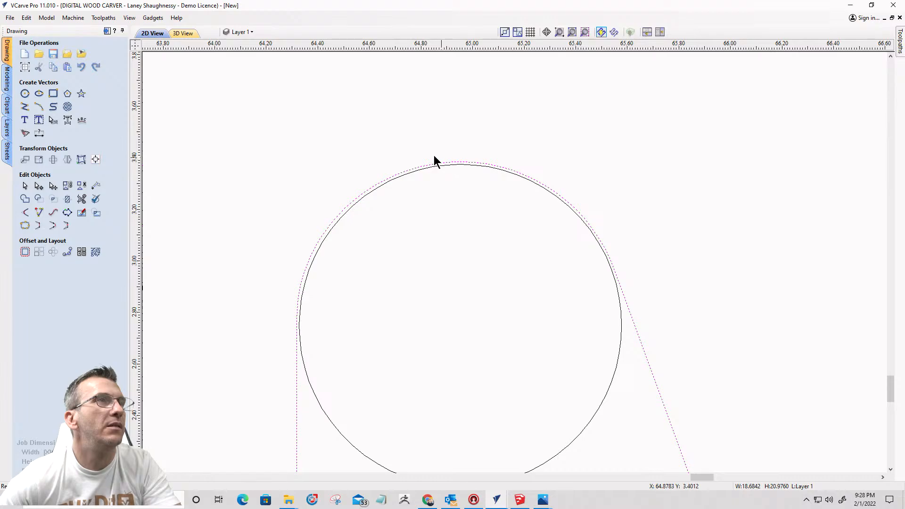
# Step: Move the curved profile slightly down so the slot's rounded top rests on the top of its hole
pyautogui.click(39, 185)
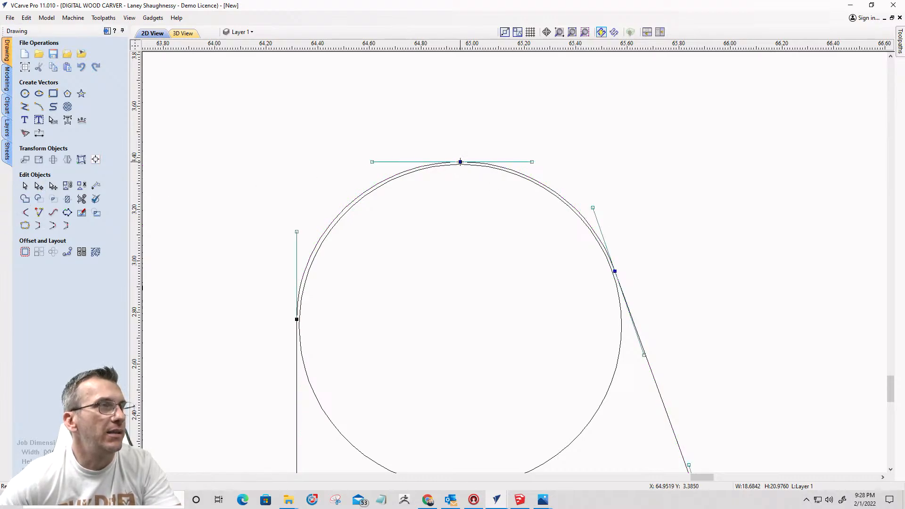
pyautogui.press('Escape')
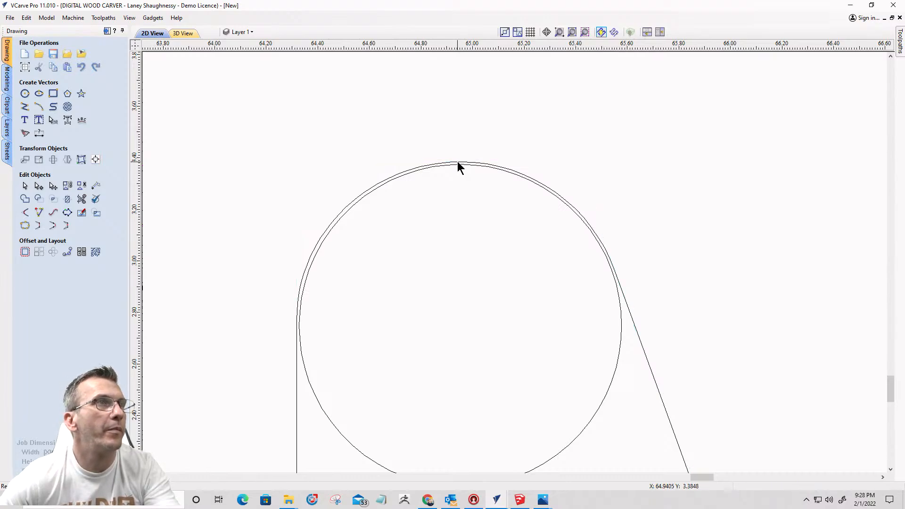
pyautogui.click(457, 161)
pyautogui.moveTo(458, 161); pyautogui.dragTo(457, 164)
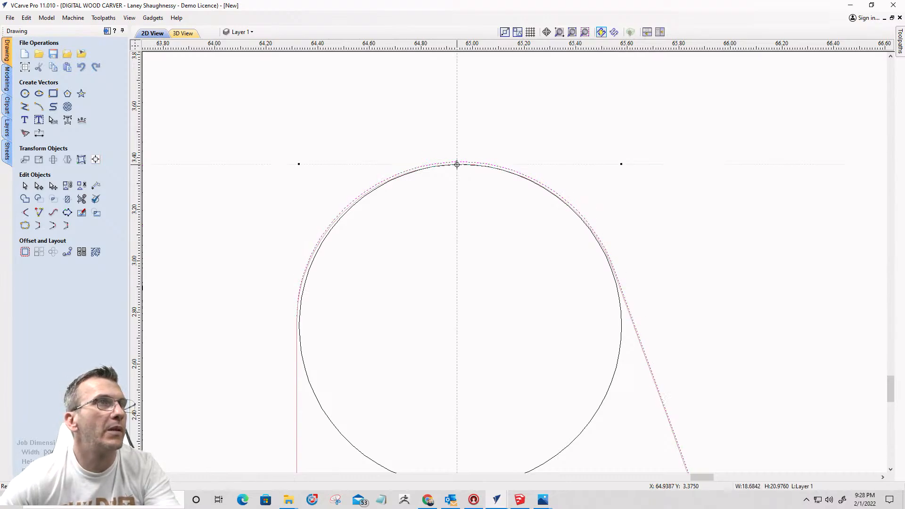
# Step: Examine how the slot seats on its hole and how the profile's straight vertical edge lines up with the last hole
pyautogui.scroll(-2, 470, 183)
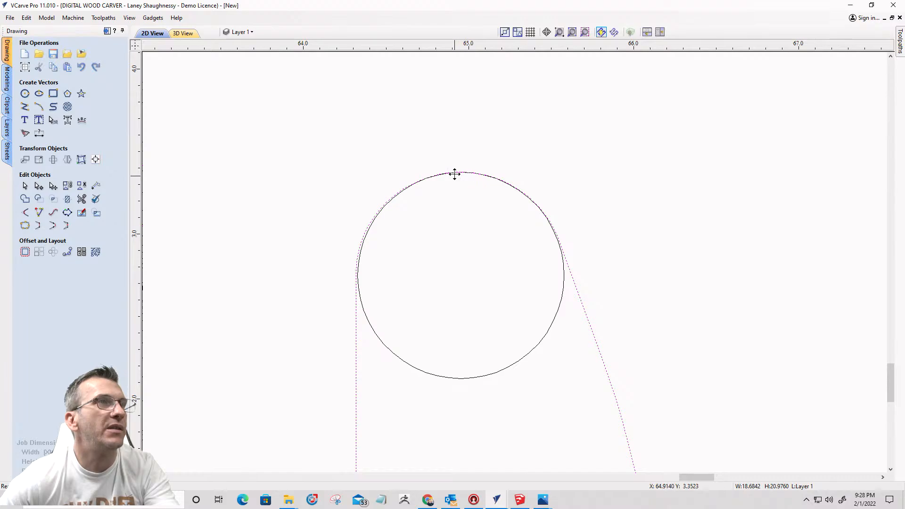
pyautogui.scroll(2, 452, 183)
pyautogui.scroll(2, 452, 184)
pyautogui.scroll(-3, 470, 170)
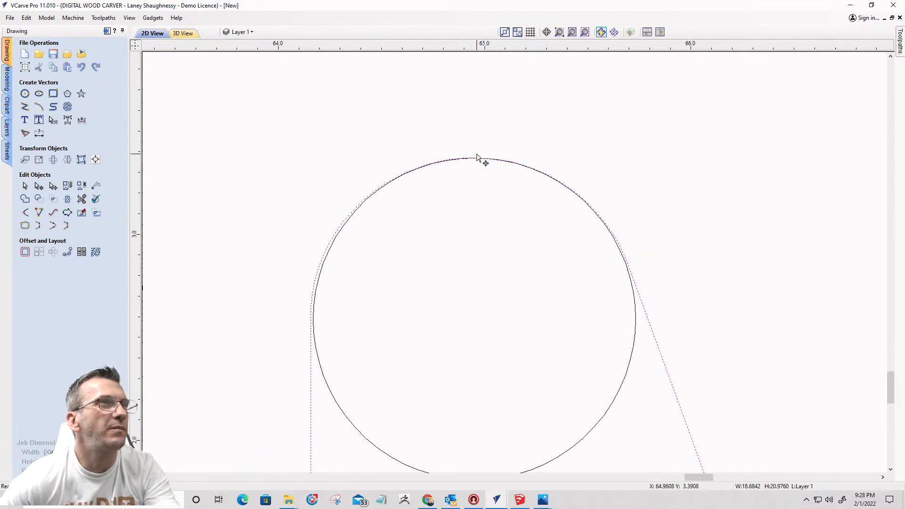
pyautogui.scroll(-5, 474, 193)
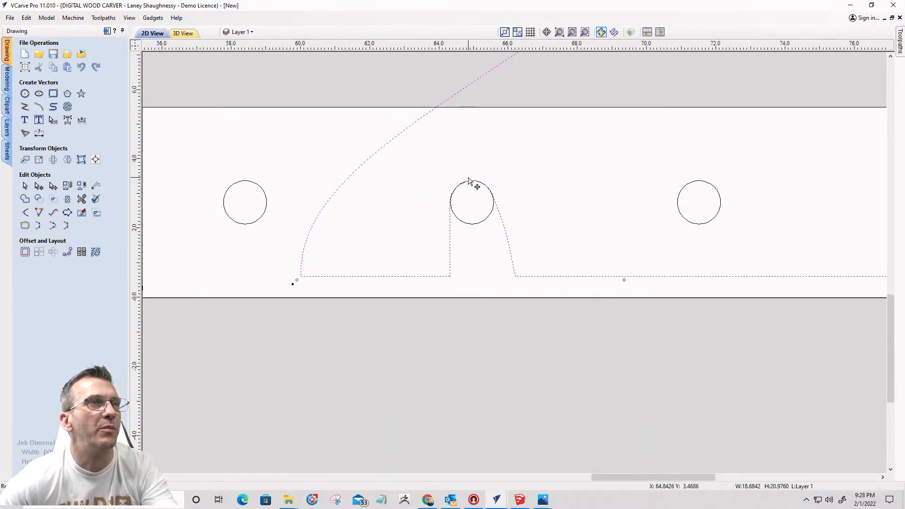
pyautogui.click(472, 231)
pyautogui.scroll(3, 746, 232)
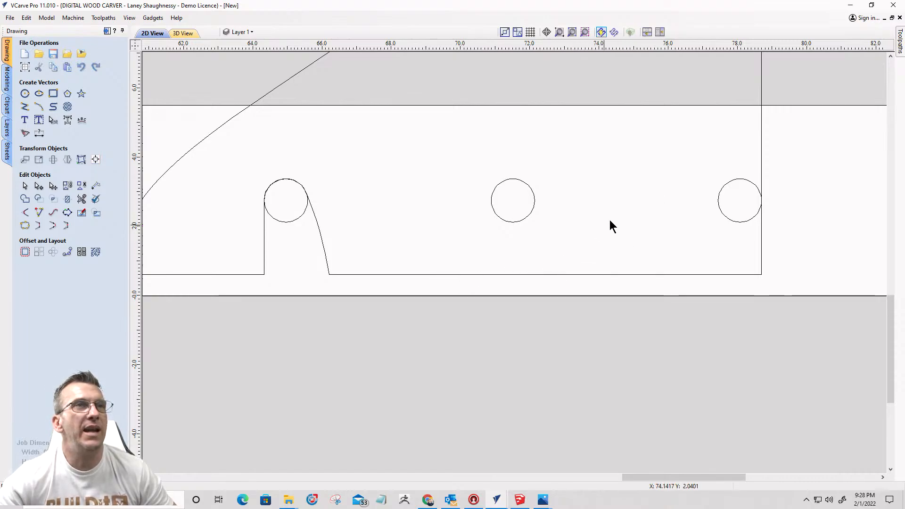
pyautogui.click(761, 174)
pyautogui.scroll(-5, 765, 208)
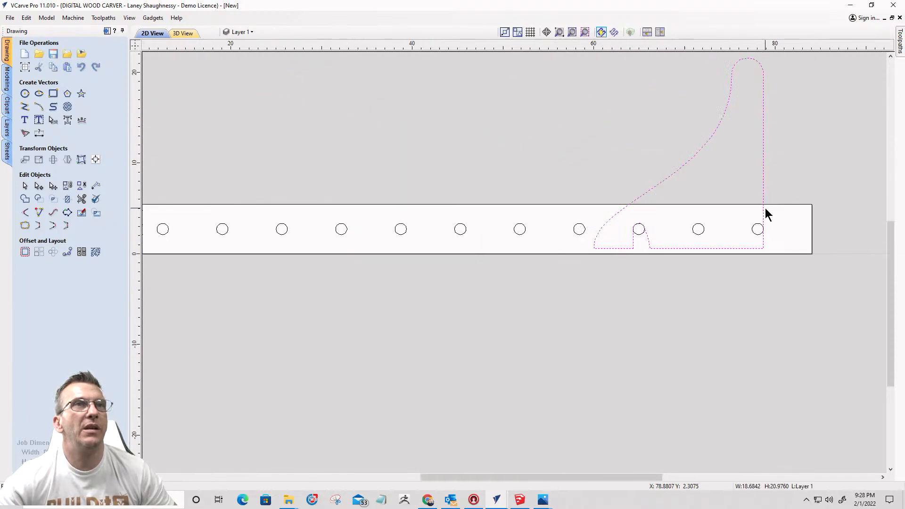
pyautogui.scroll(4, 765, 208)
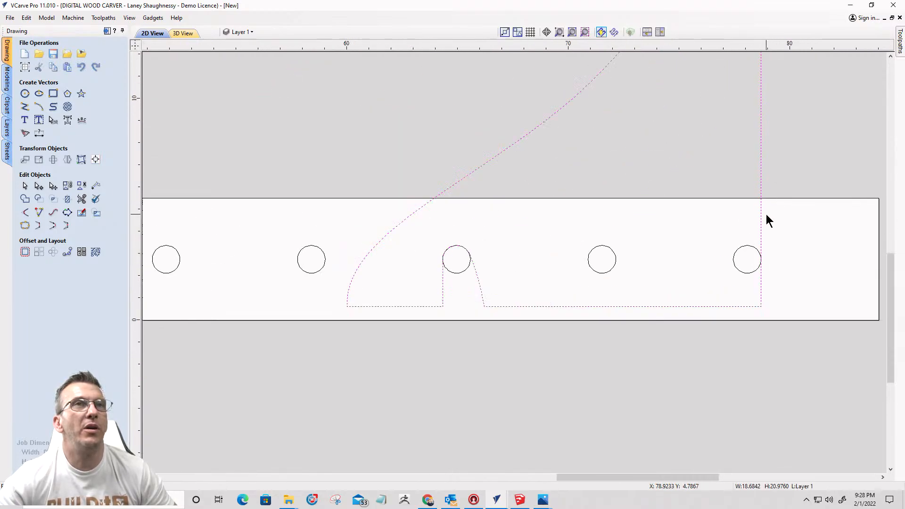
pyautogui.scroll(-3, 765, 215)
pyautogui.scroll(5, 734, 292)
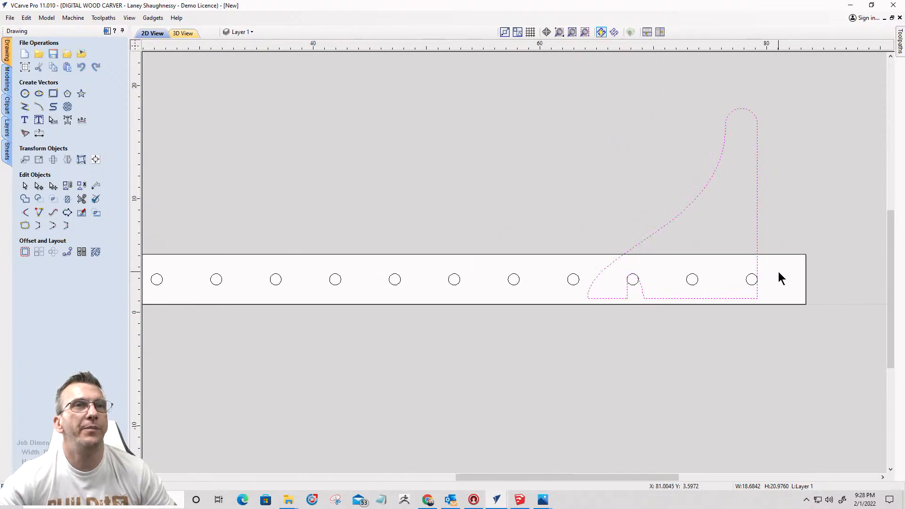
pyautogui.scroll(-3, 643, 313)
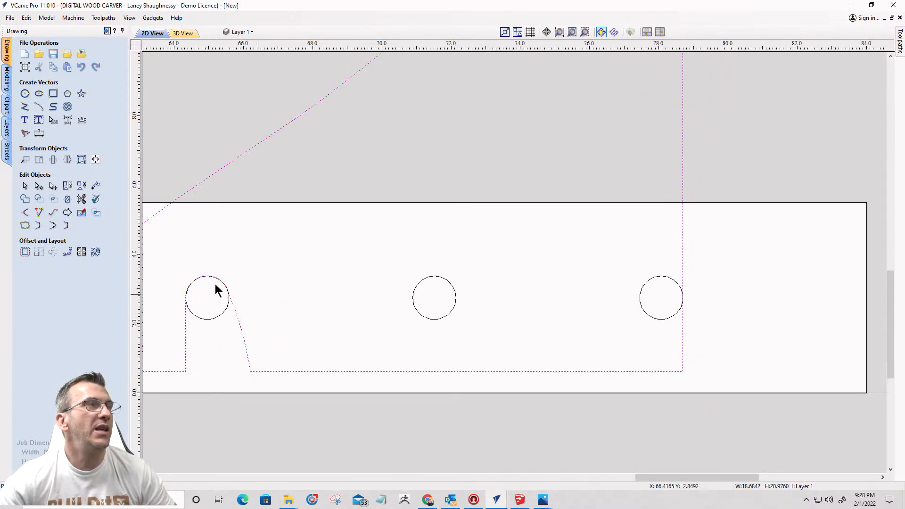
pyautogui.click(40, 108)
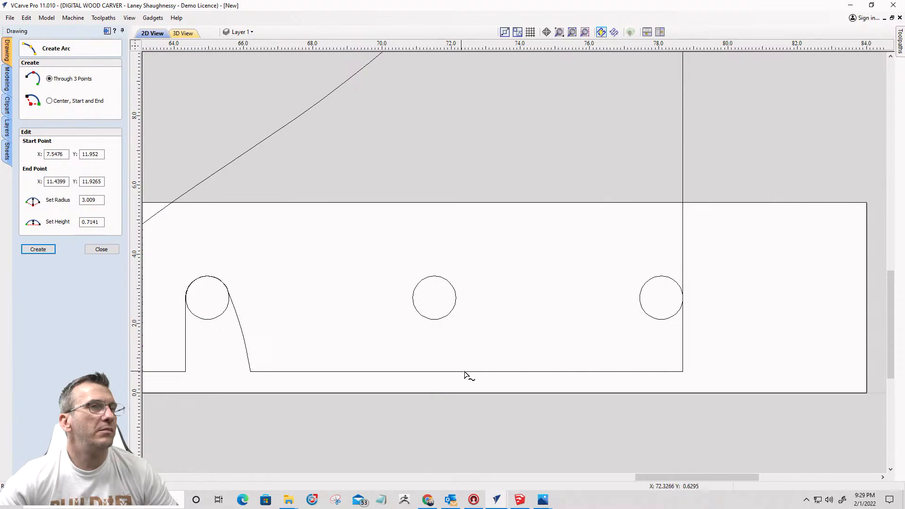
pyautogui.click(414, 372)
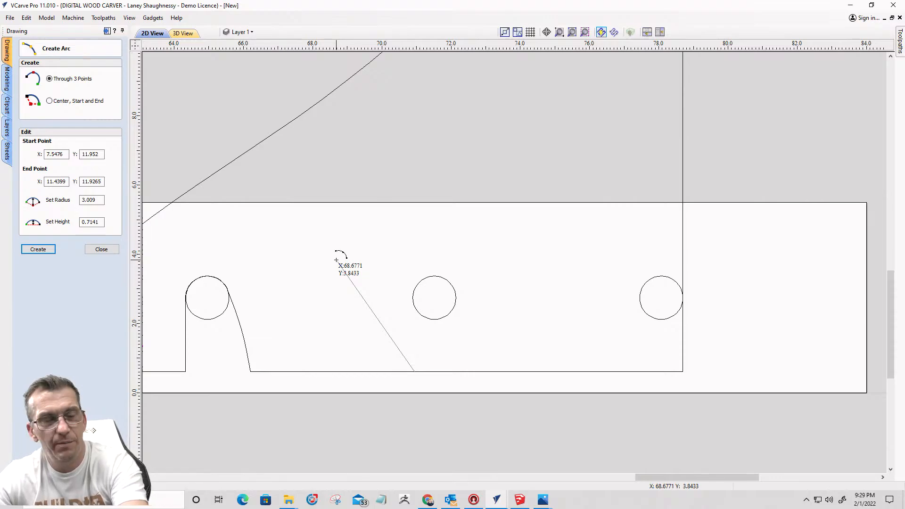
pyautogui.press('Escape')
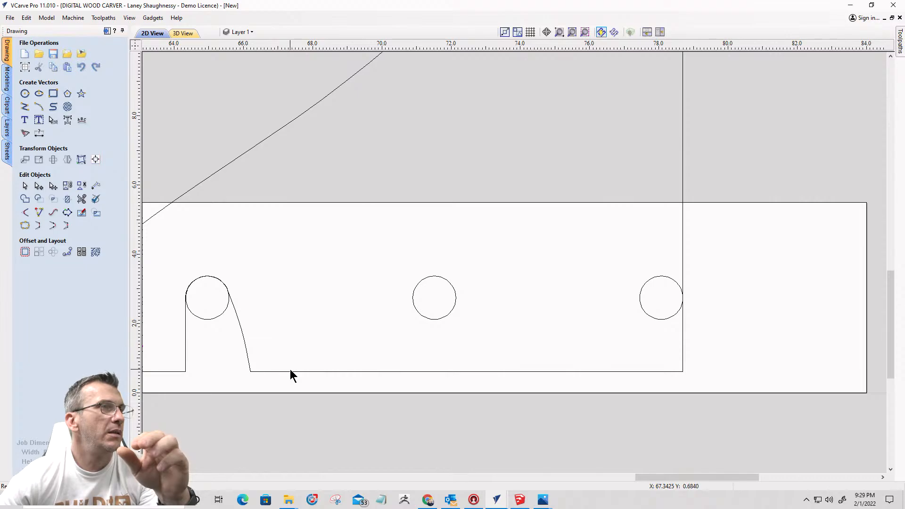
# Step: Draw a three-point arc of about 3.49 inch radius from the profile's bottom edge right of the slot to just above the next hole
pyautogui.click(39, 107)
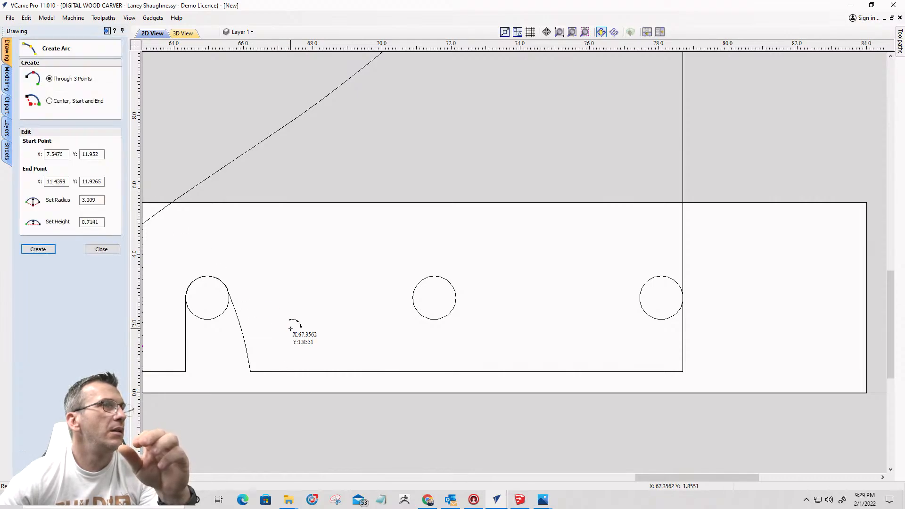
pyautogui.click(316, 372)
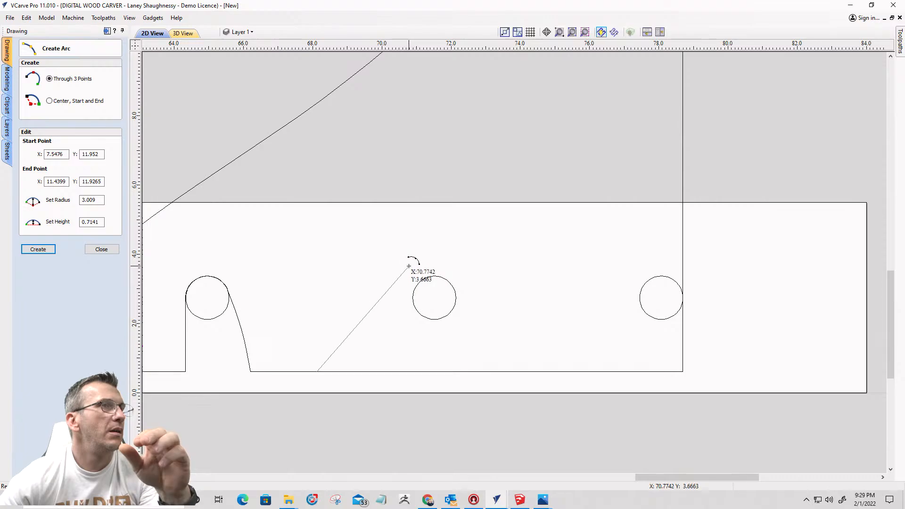
pyautogui.click(427, 261)
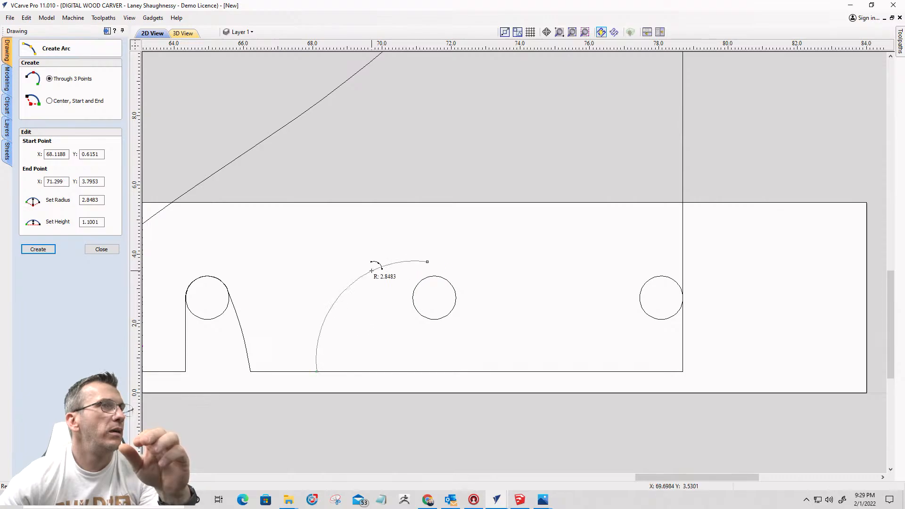
pyautogui.click(396, 268)
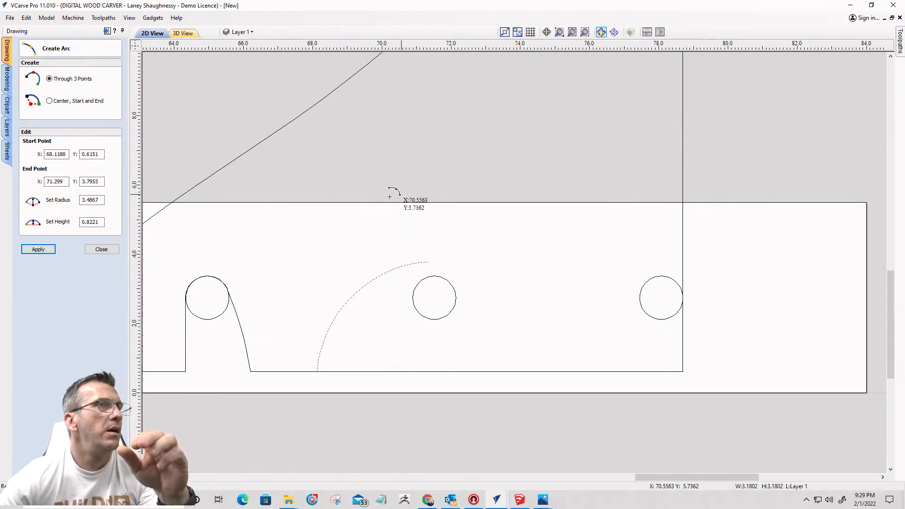
pyautogui.click(93, 251)
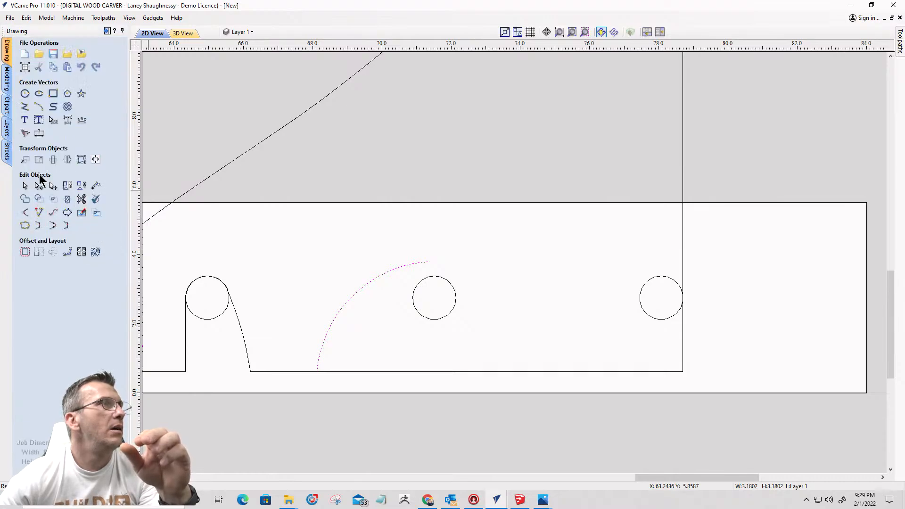
# Step: Draw a horizontal line from the arc's upper end over the last two holes, stopping just short of the profile's vertical edge
pyautogui.click(25, 107)
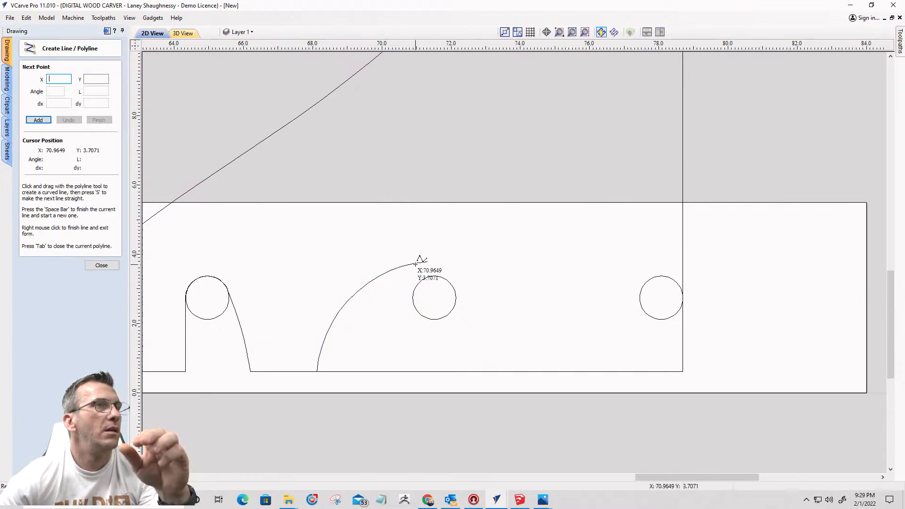
pyautogui.click(431, 262)
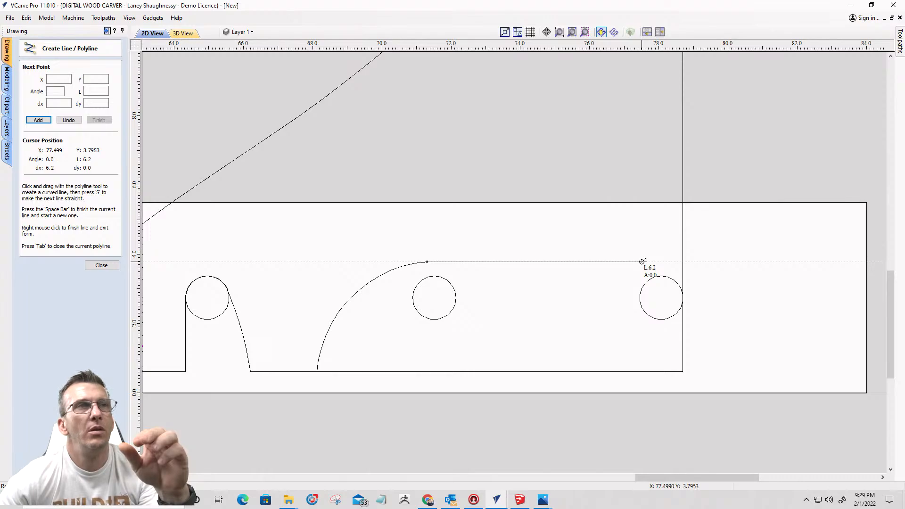
pyautogui.click(676, 262)
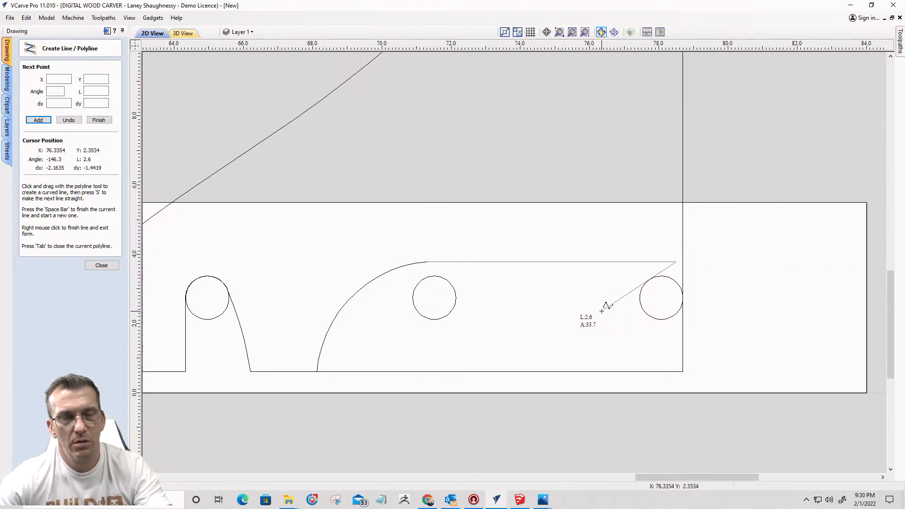
pyautogui.press('space')
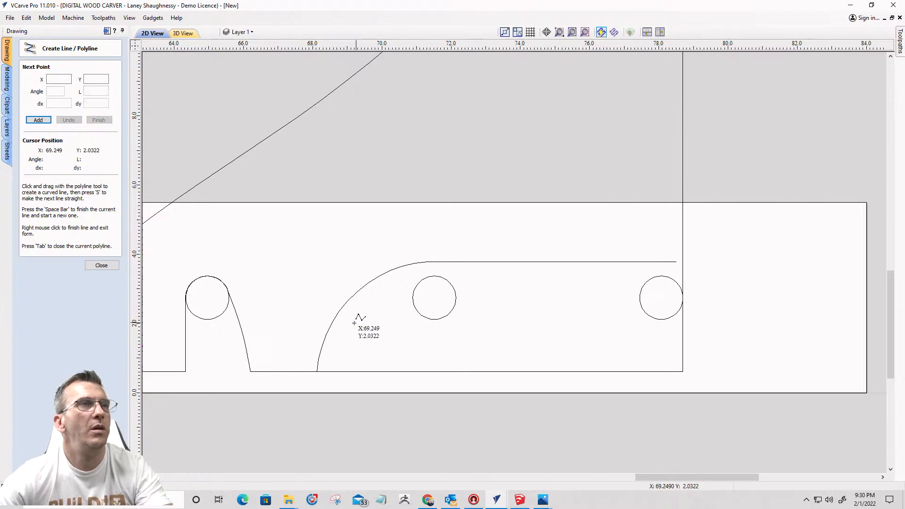
pyautogui.click(100, 265)
# Step: Offset the last hole's circle outwards by 0.01 inches, keeping the original
pyautogui.click(643, 285)
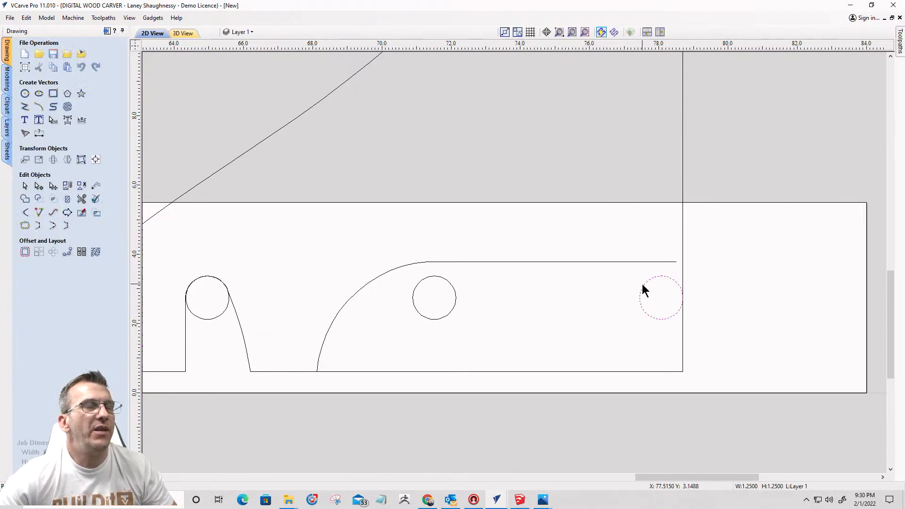
pyautogui.click(25, 252)
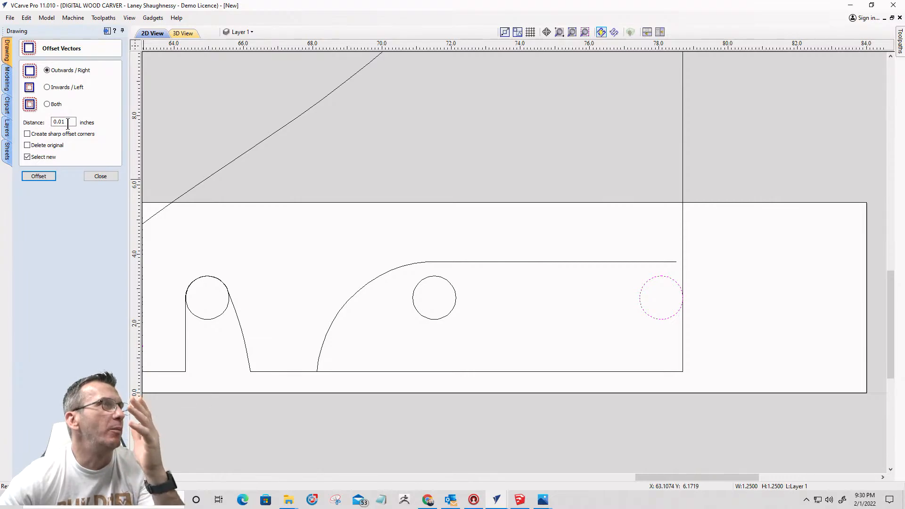
pyautogui.click(39, 175)
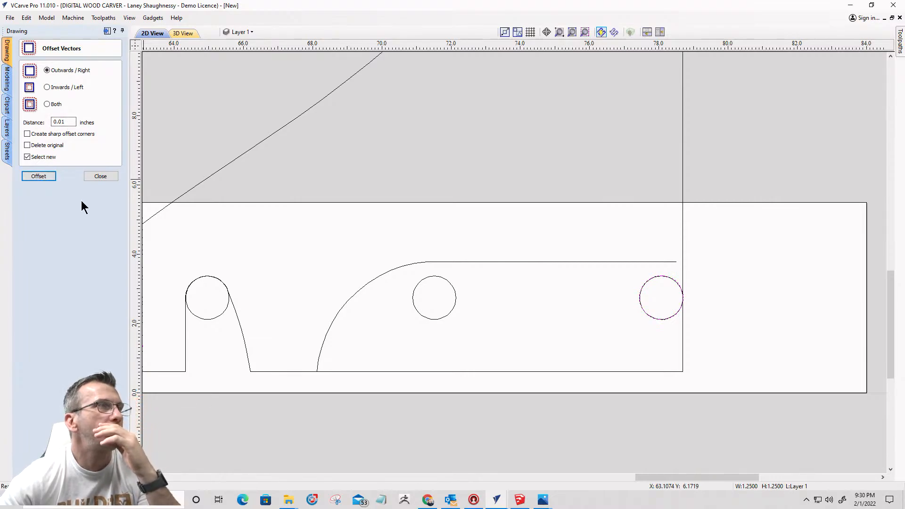
pyautogui.click(98, 177)
pyautogui.scroll(3, 712, 276)
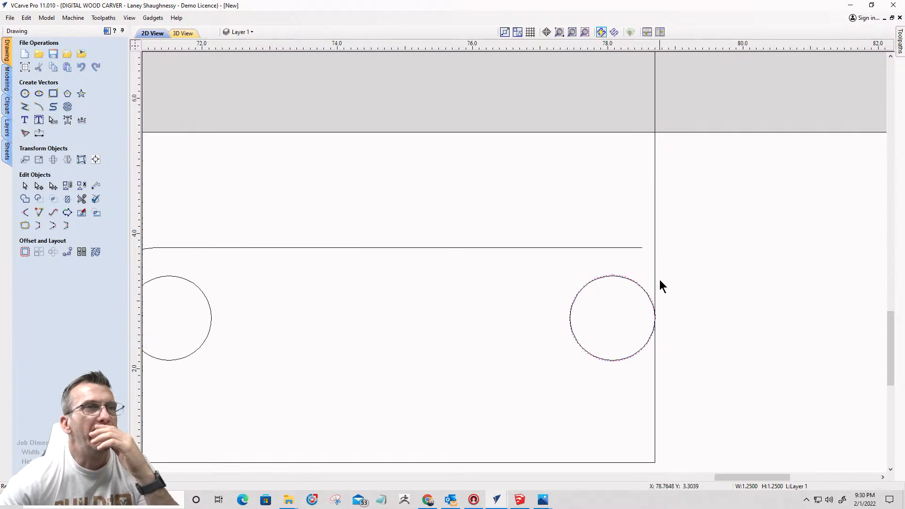
# Step: Cut the profile's outline at both bottom corners of the flared slot, separating the slot from the outer contour
pyautogui.click(656, 277)
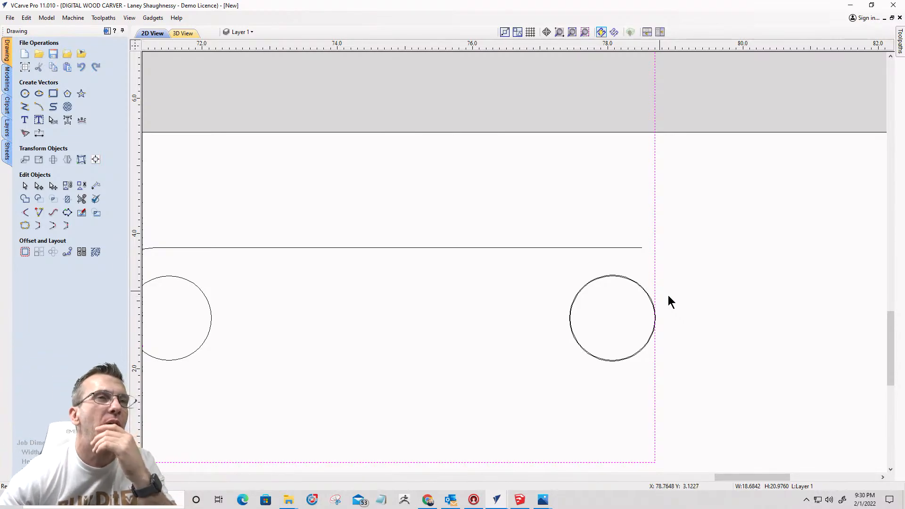
pyautogui.scroll(-5, 669, 296)
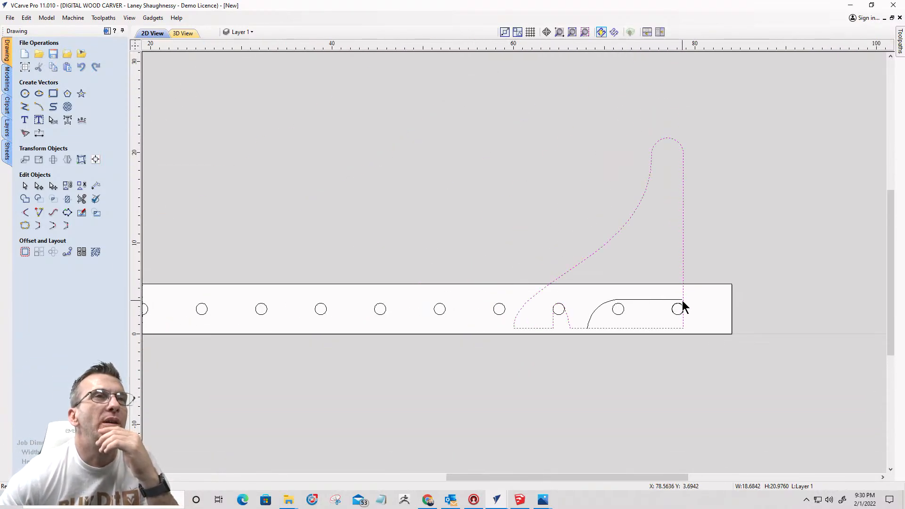
pyautogui.click(682, 301)
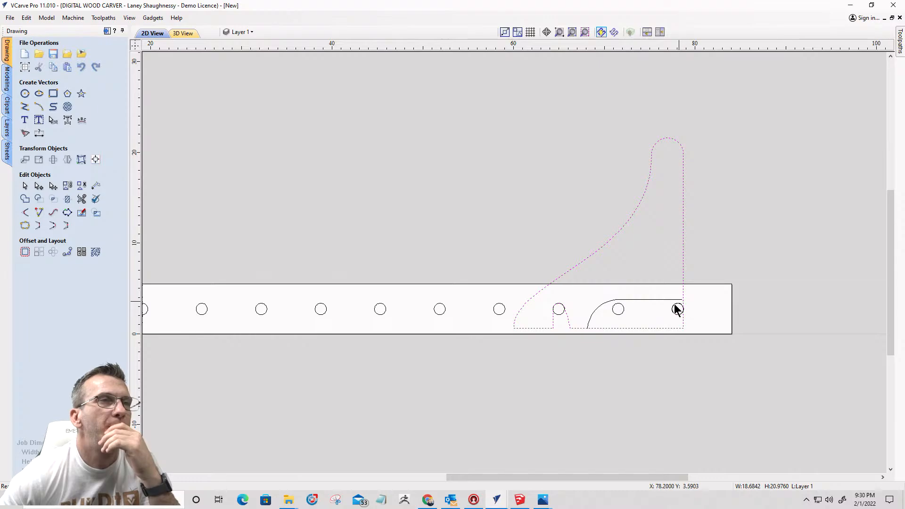
pyautogui.scroll(4, 569, 327)
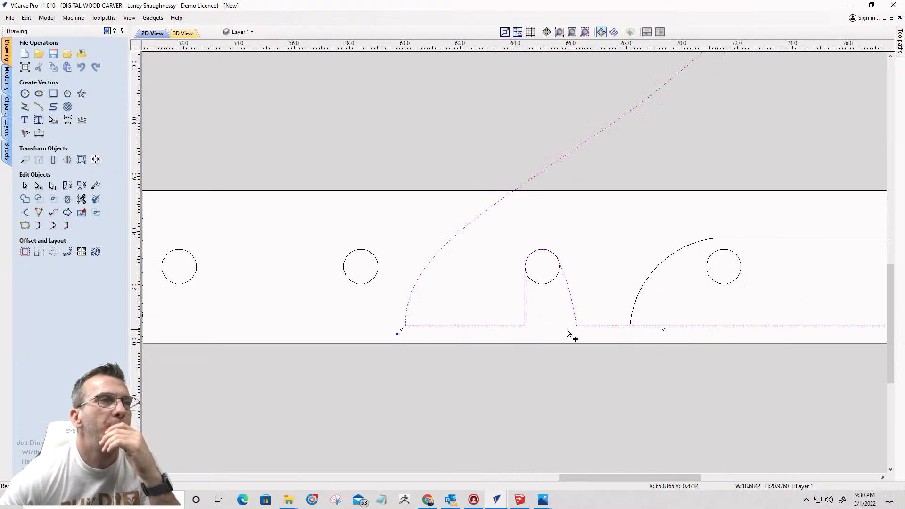
pyautogui.scroll(1, 569, 333)
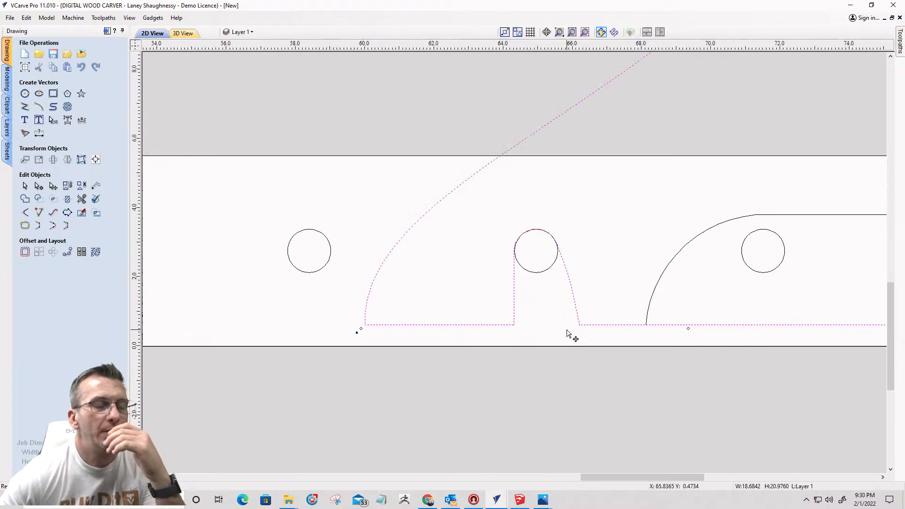
pyautogui.press('n')
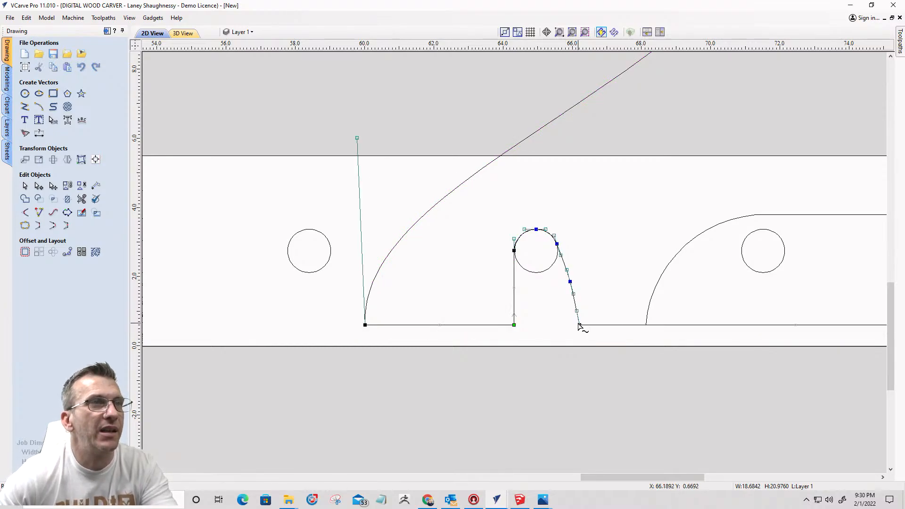
pyautogui.rightClick(580, 325)
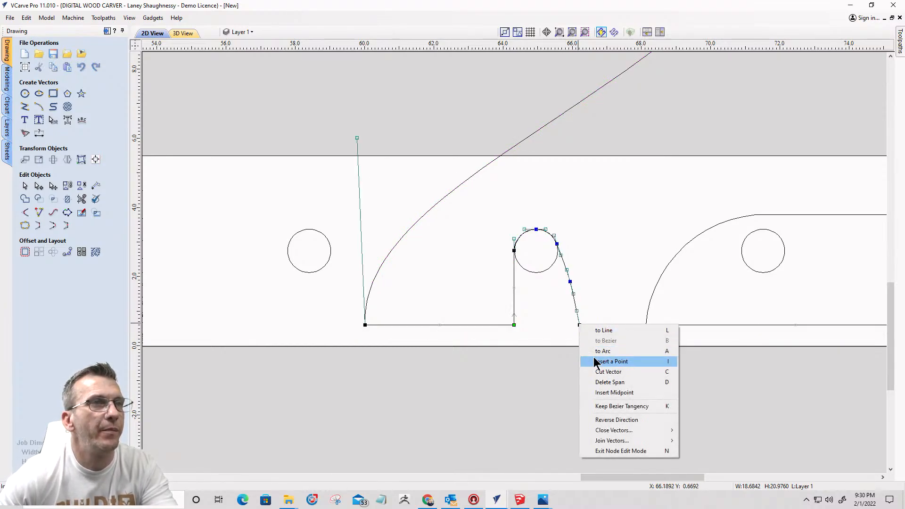
pyautogui.click(597, 373)
pyautogui.rightClick(513, 325)
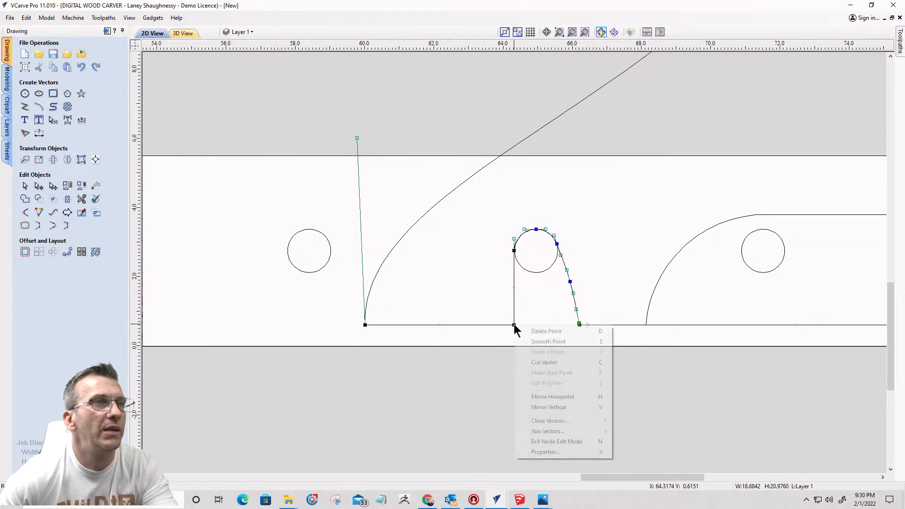
pyautogui.click(544, 362)
# Step: Move the profile's outer contour by a relative 1 inch in X, away from the slot and the last hole
pyautogui.scroll(-4, 517, 333)
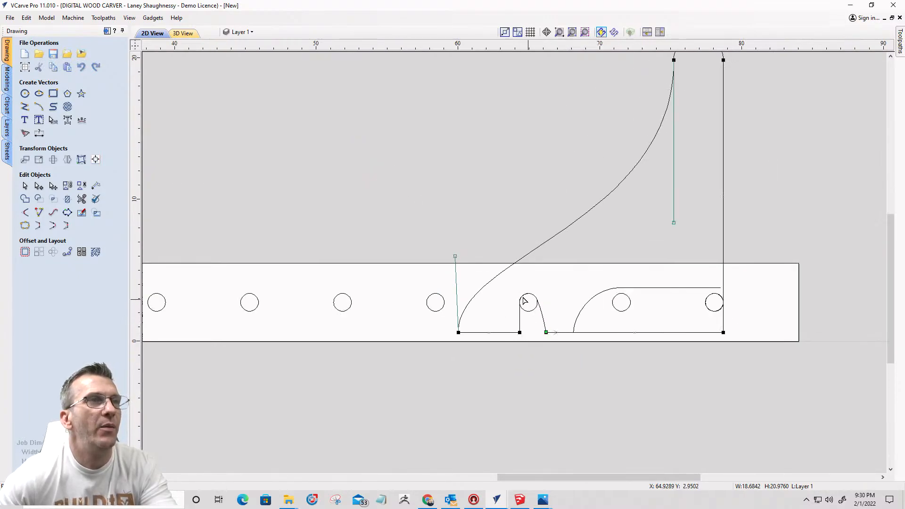
pyautogui.scroll(-1, 653, 360)
pyautogui.scroll(4, 707, 319)
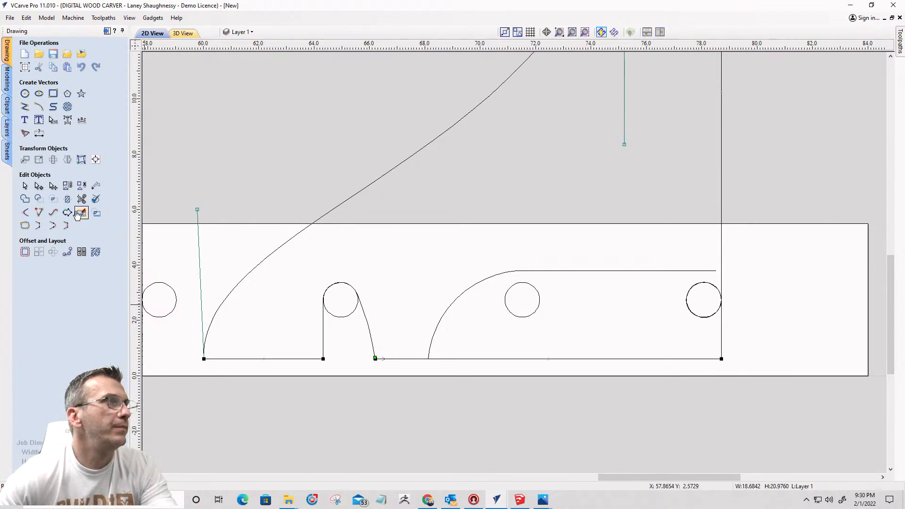
pyautogui.click(25, 185)
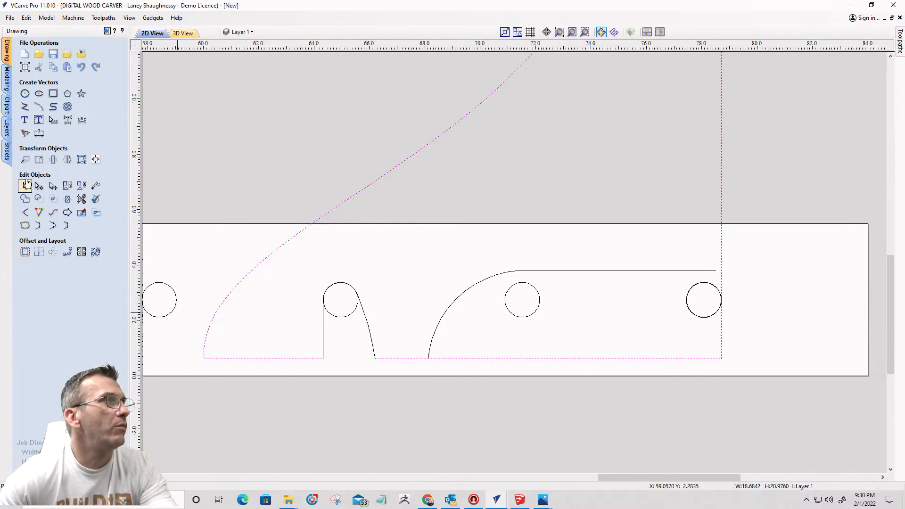
pyautogui.click(25, 160)
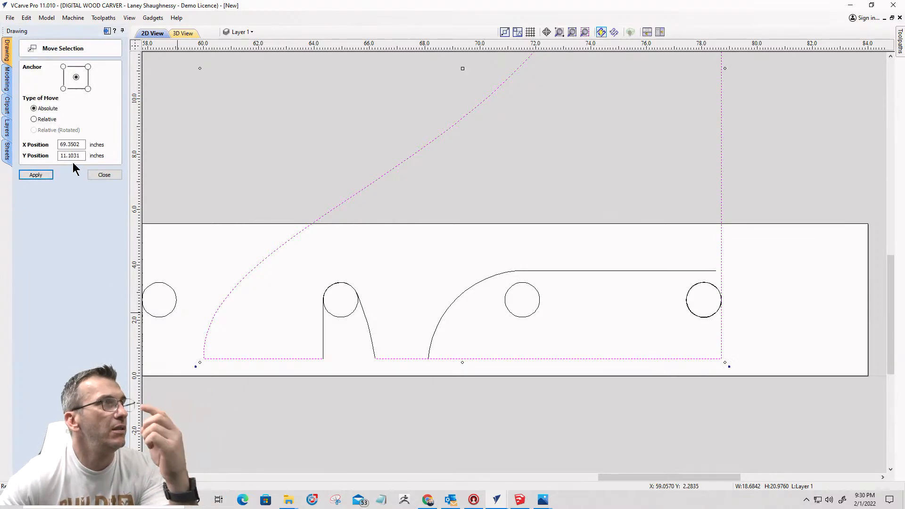
pyautogui.click(33, 120)
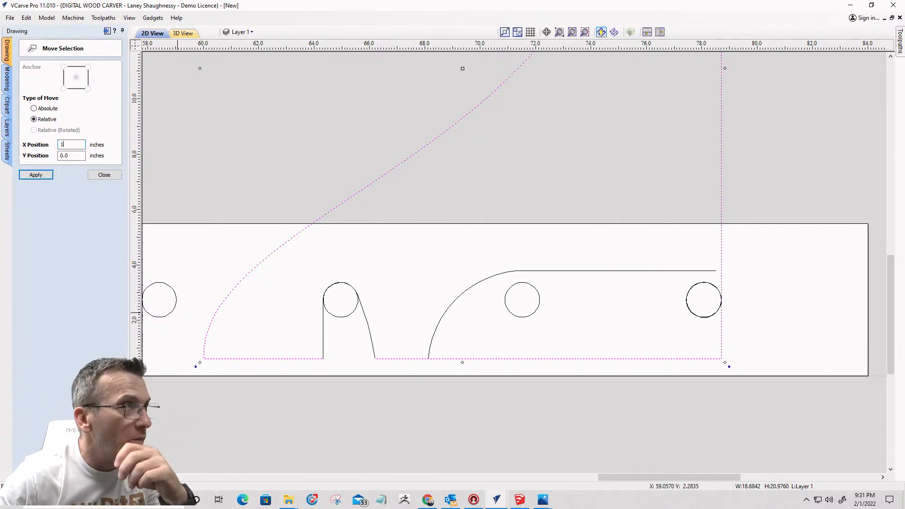
pyautogui.click(40, 174)
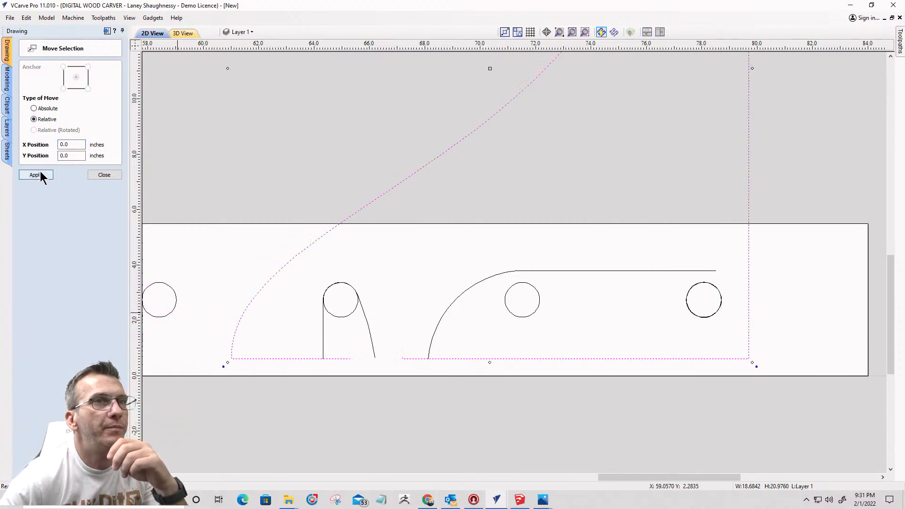
pyautogui.click(97, 172)
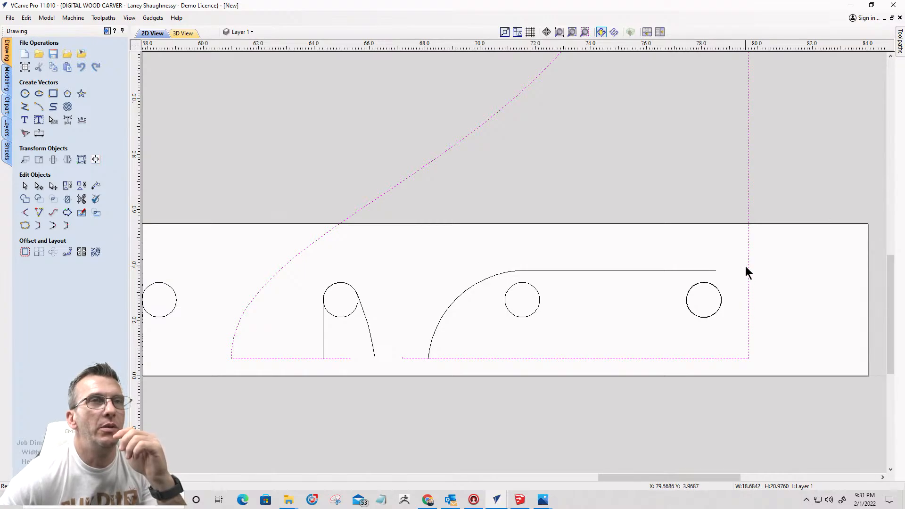
# Step: Convert the horizontal line over the last two holes to a Bezier and move its free end onto the last hole's offset circle
pyautogui.scroll(-2, 731, 272)
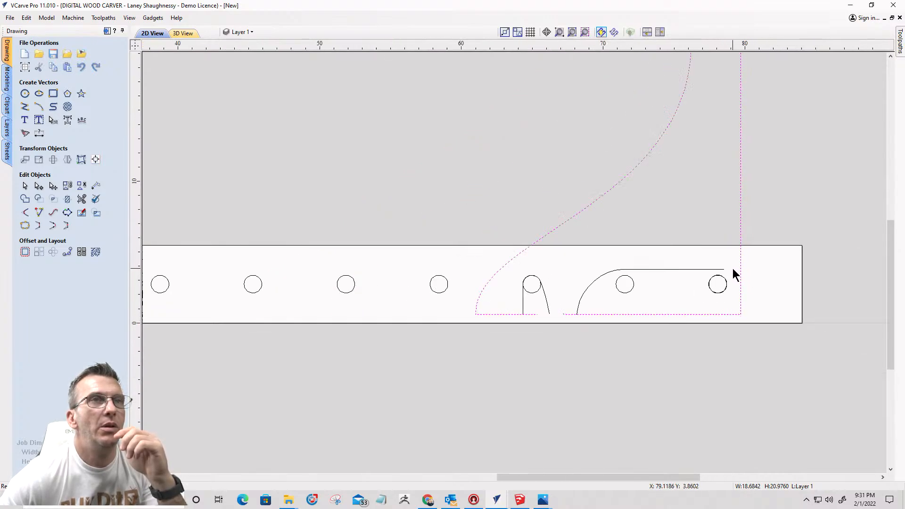
pyautogui.scroll(2, 731, 273)
pyautogui.click(715, 269)
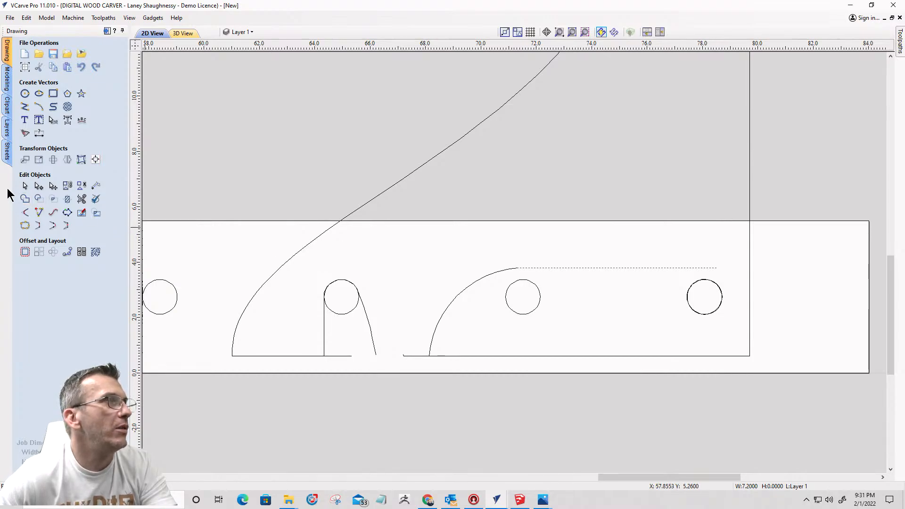
pyautogui.click(39, 186)
pyautogui.rightClick(639, 271)
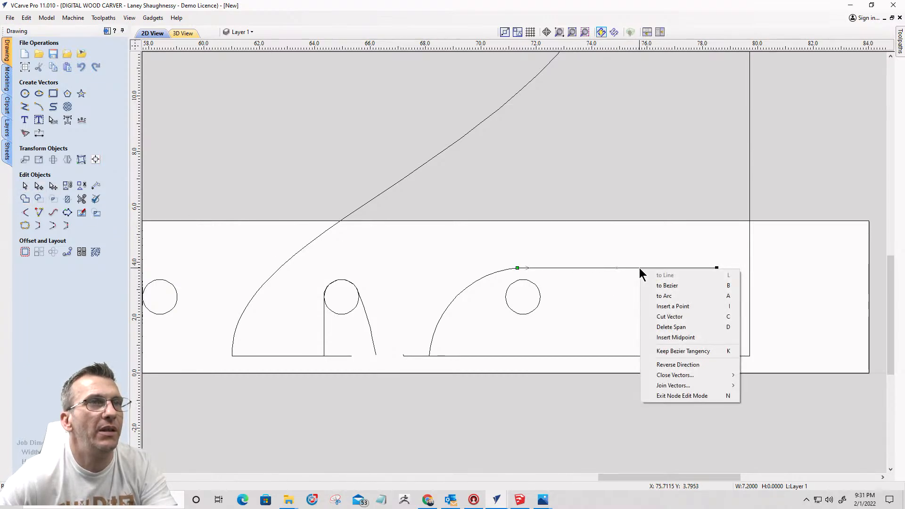
pyautogui.click(653, 284)
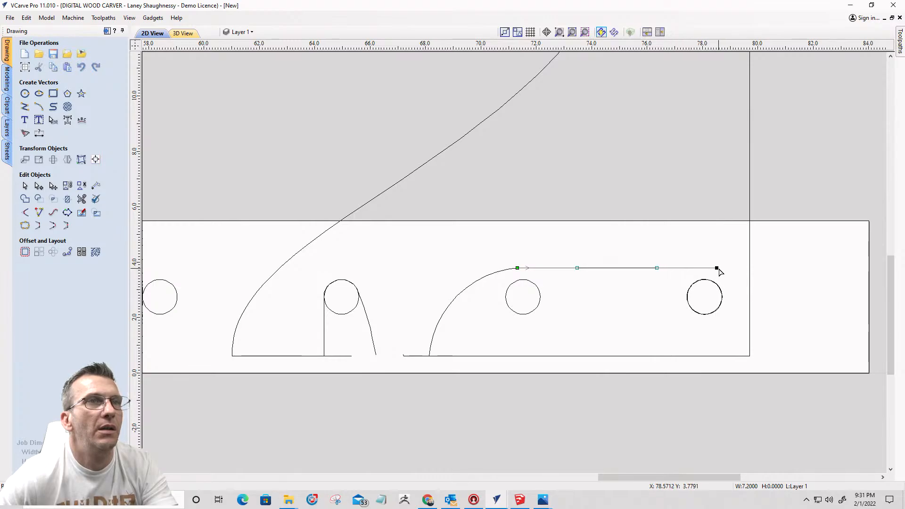
pyautogui.moveTo(717, 267); pyautogui.dragTo(723, 295)
pyautogui.scroll(8, 723, 296)
pyautogui.scroll(-8, 696, 305)
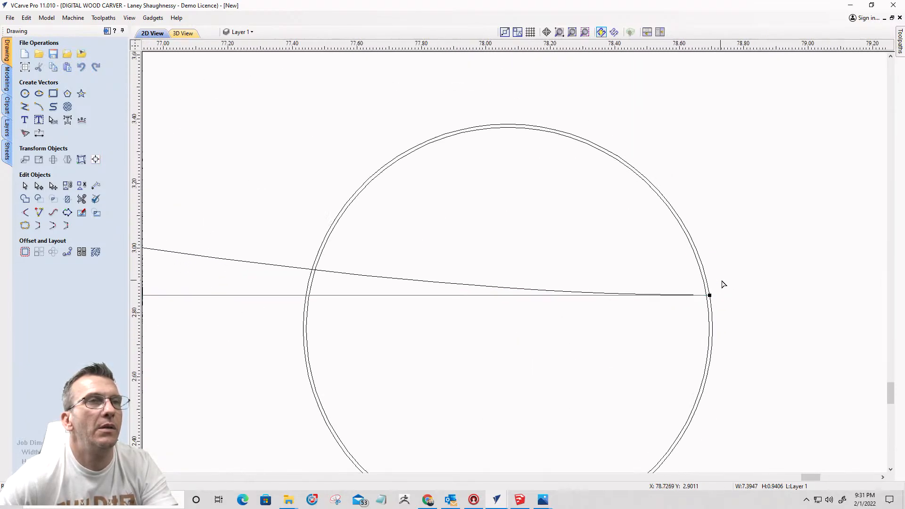
pyautogui.scroll(2, 722, 288)
pyautogui.scroll(-2, 723, 289)
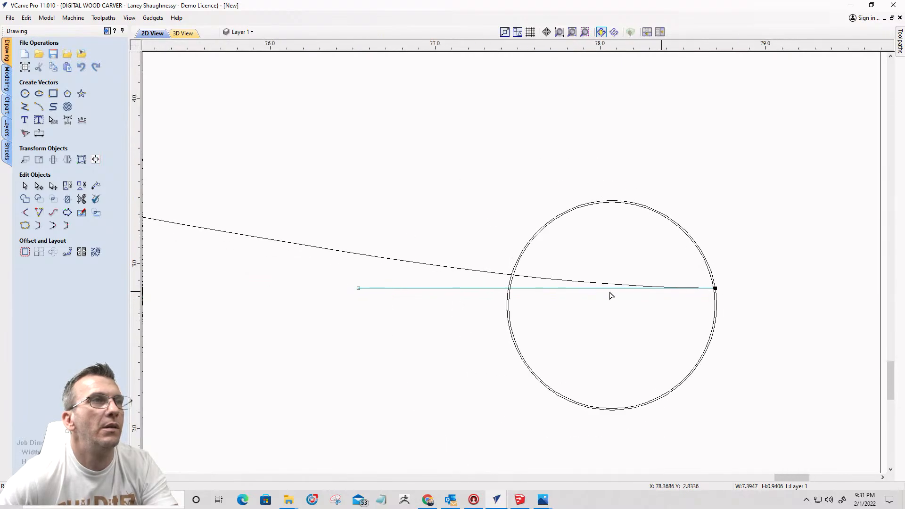
# Step: Swing the Bezier's end handle upwards to nearly vertical so the curve wraps over the last hole
pyautogui.moveTo(357, 288); pyautogui.dragTo(499, 154)
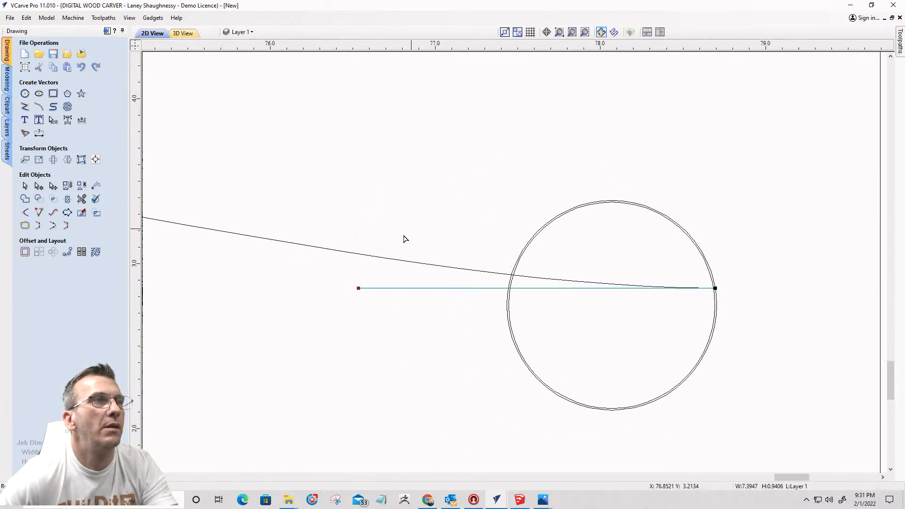
pyautogui.moveTo(359, 287); pyautogui.dragTo(691, 73)
pyautogui.scroll(-3, 703, 74)
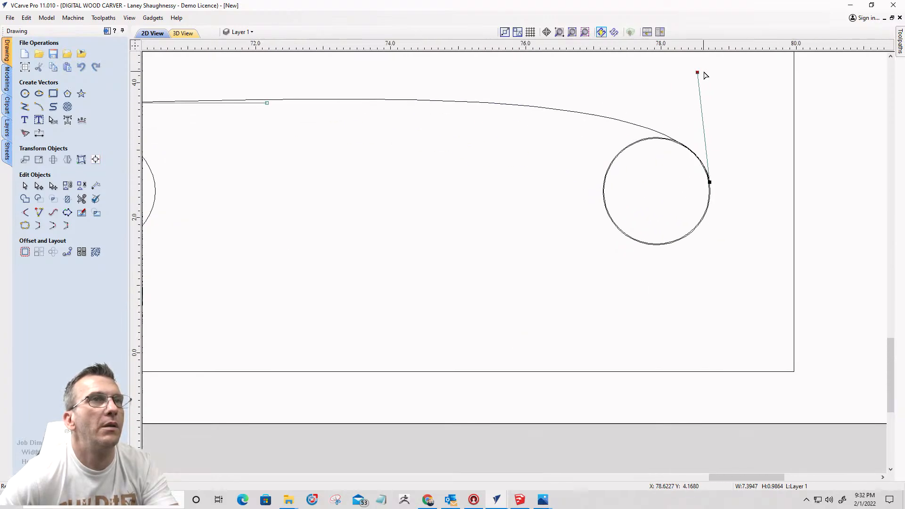
pyautogui.scroll(-2, 707, 101)
pyautogui.scroll(1, 573, 117)
pyautogui.scroll(1, 556, 82)
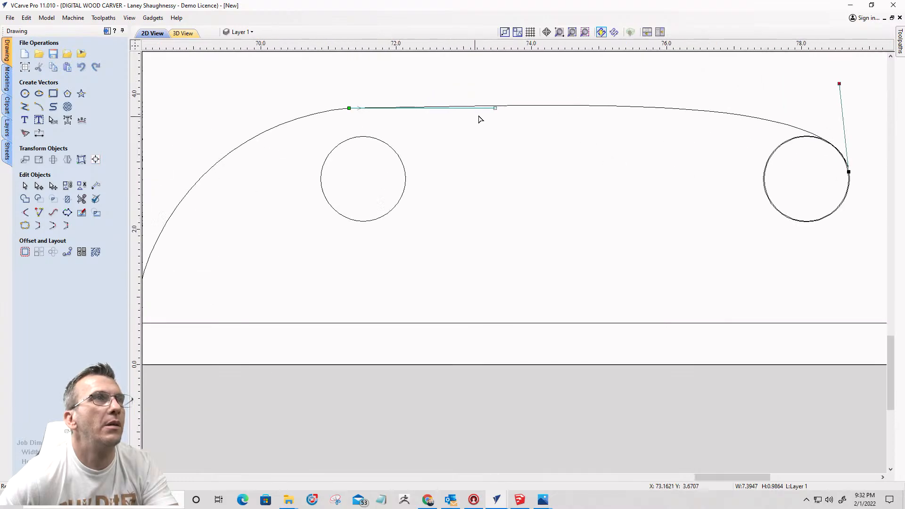
# Step: Lower the Bezier's start handle so the curve dips between the two holes, and raise its end handle slightly
pyautogui.moveTo(495, 109); pyautogui.dragTo(496, 157)
pyautogui.scroll(-1, 618, 175)
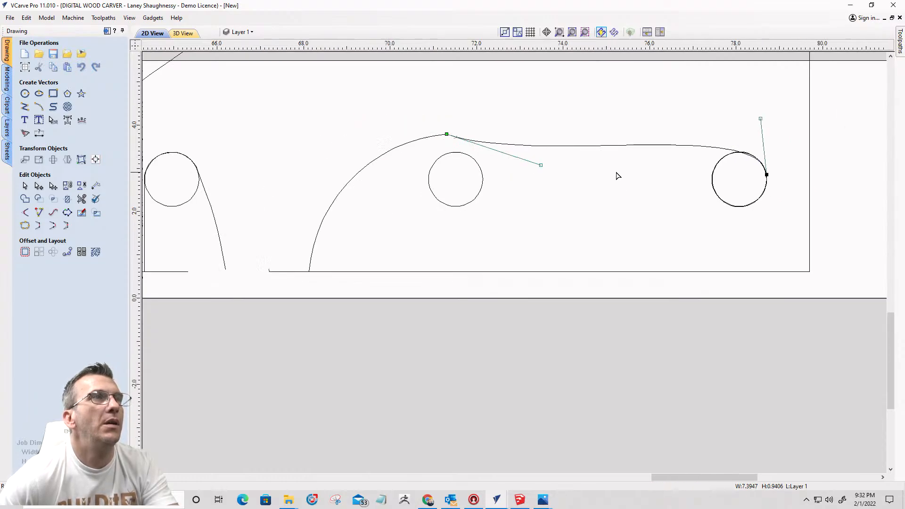
pyautogui.rightClick(447, 135)
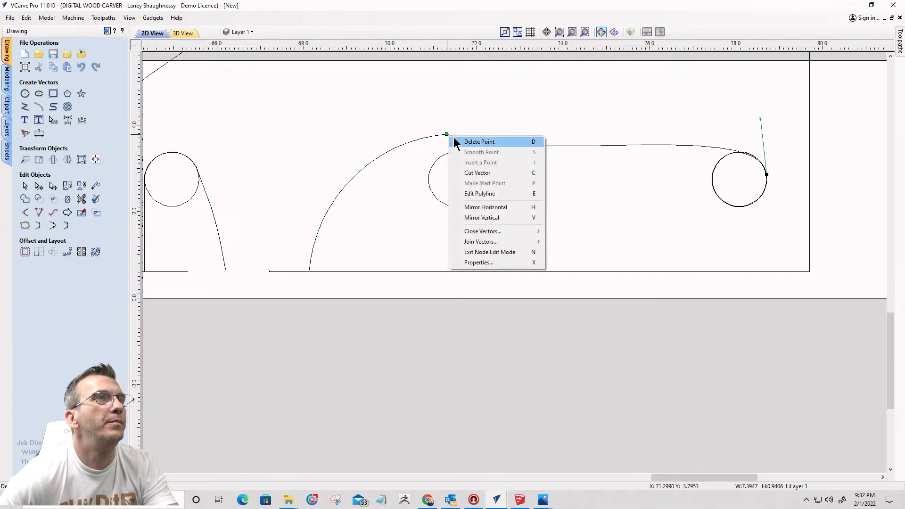
pyautogui.click(459, 141)
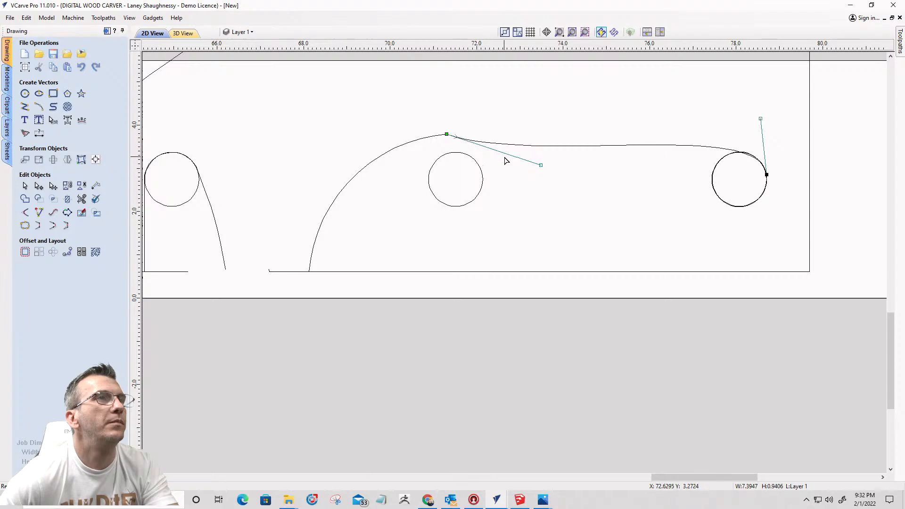
pyautogui.moveTo(540, 164); pyautogui.dragTo(540, 188)
pyautogui.moveTo(761, 119)
pyautogui.mouseDown()
pyautogui.moveTo(772, 95)
pyautogui.moveTo(762, 108)
pyautogui.mouseUp()
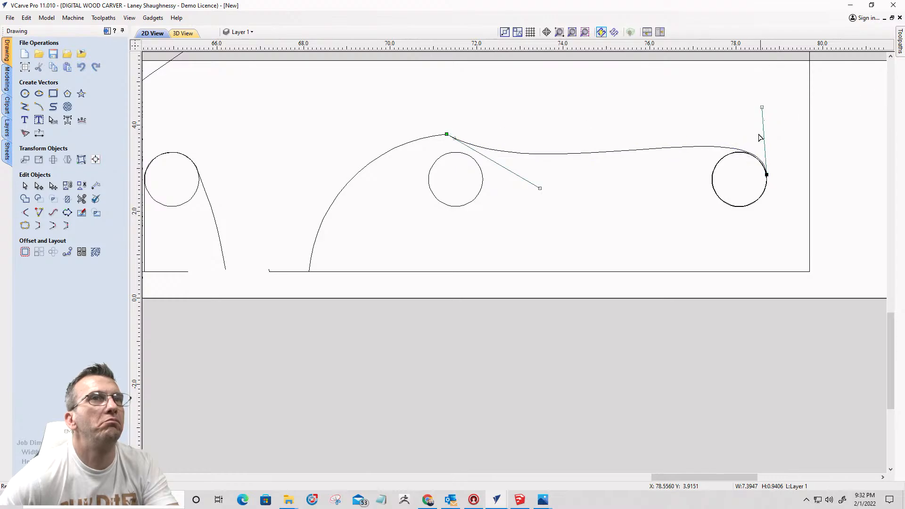
pyautogui.click(674, 207)
# Step: Try to move the Bezier's end point further up along the last hole's offset circle
pyautogui.scroll(4, 680, 198)
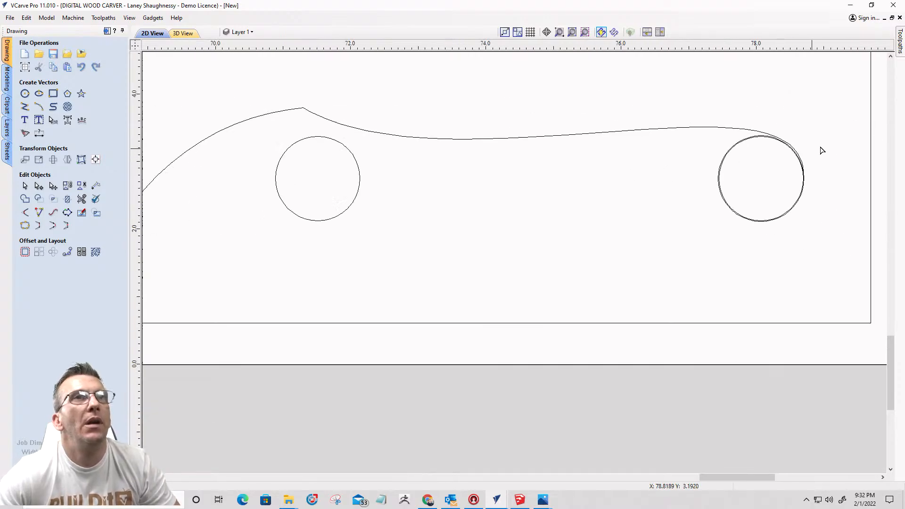
pyautogui.scroll(4, 822, 150)
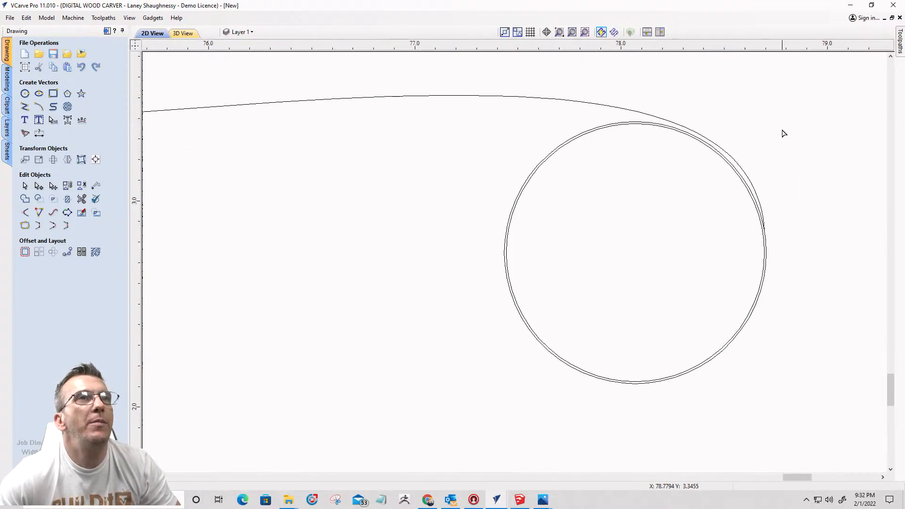
pyautogui.click(720, 157)
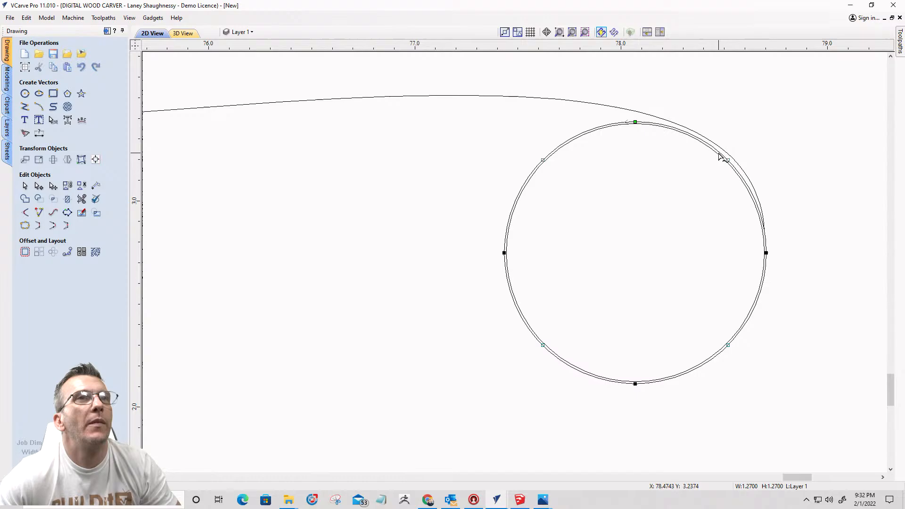
pyautogui.click(744, 173)
pyautogui.scroll(1, 757, 204)
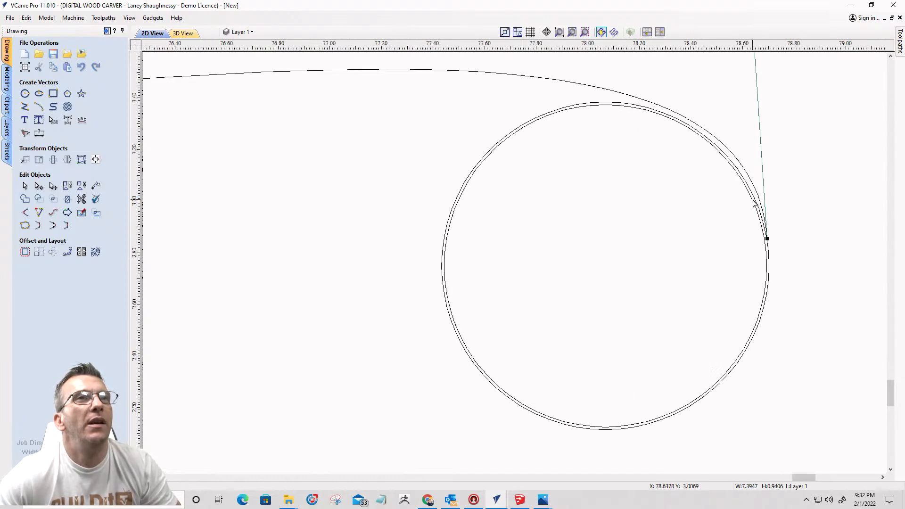
pyautogui.moveTo(766, 238); pyautogui.dragTo(757, 192)
pyautogui.press('Escape')
pyautogui.click(757, 190)
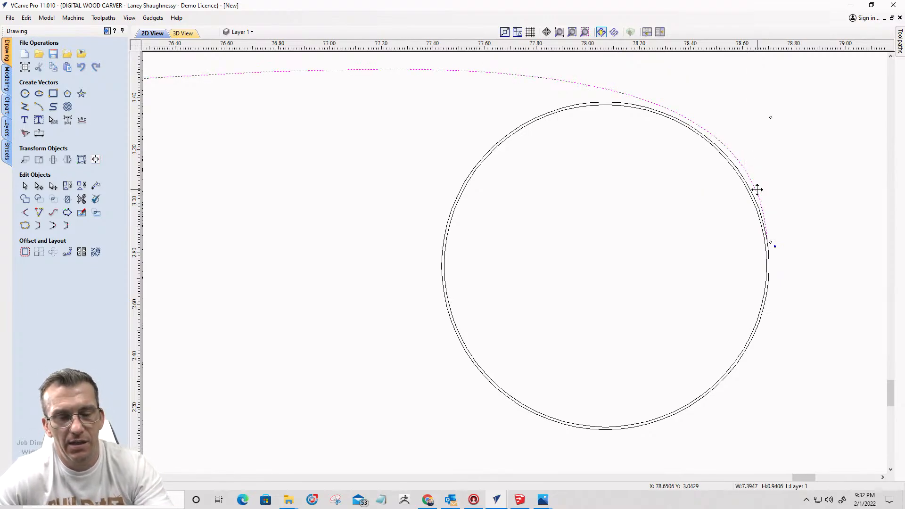
pyautogui.press('F10')
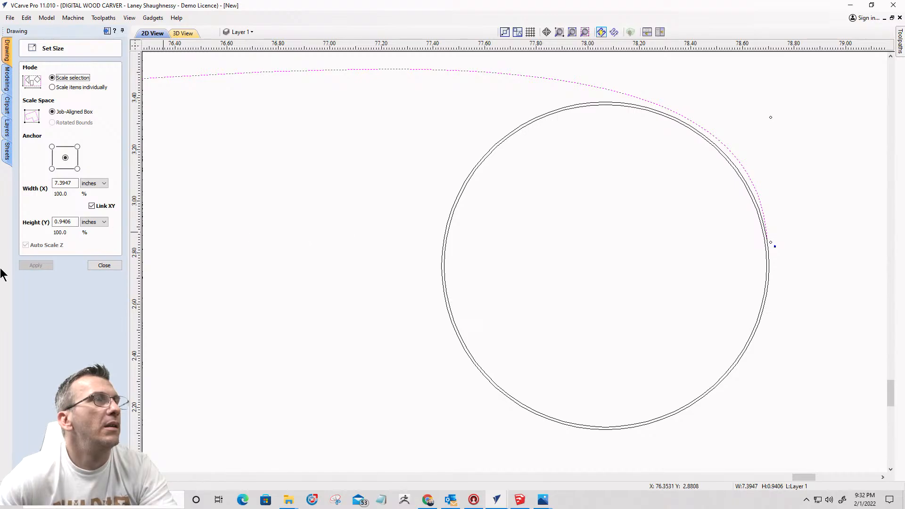
pyautogui.click(101, 265)
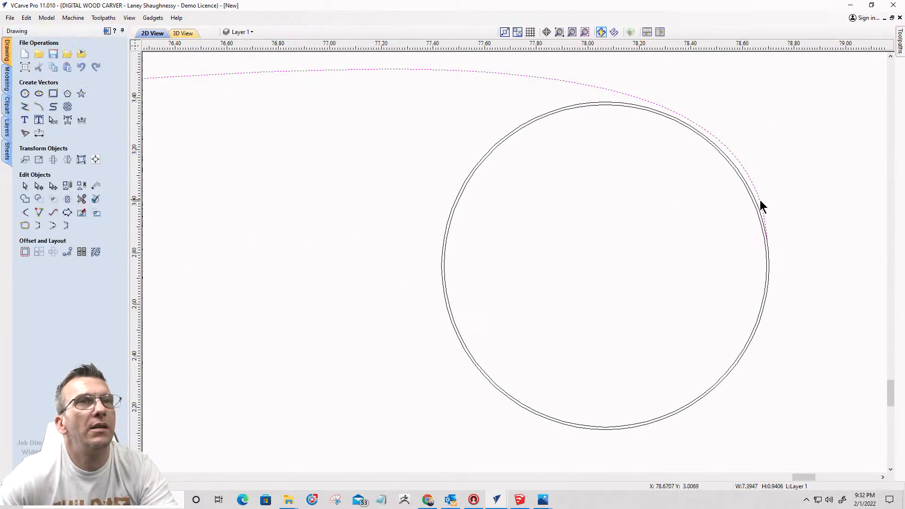
# Step: Delete the Bezier curve running from the arc's end over the last hole
pyautogui.scroll(-3, 766, 202)
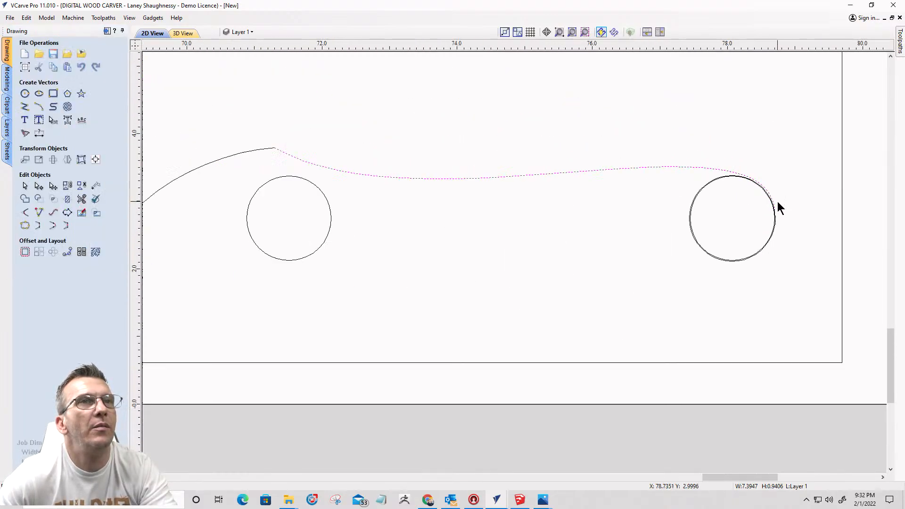
pyautogui.scroll(2, 777, 202)
pyautogui.scroll(-2, 777, 202)
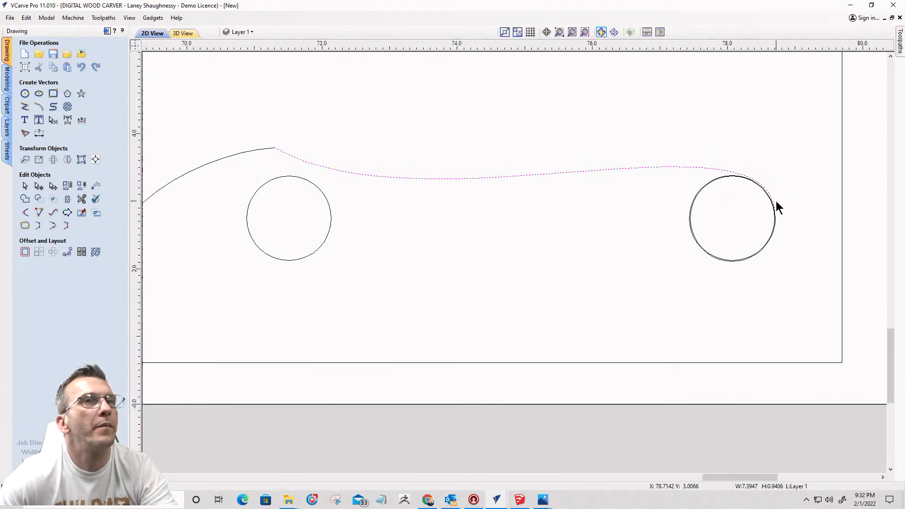
pyautogui.click(607, 169)
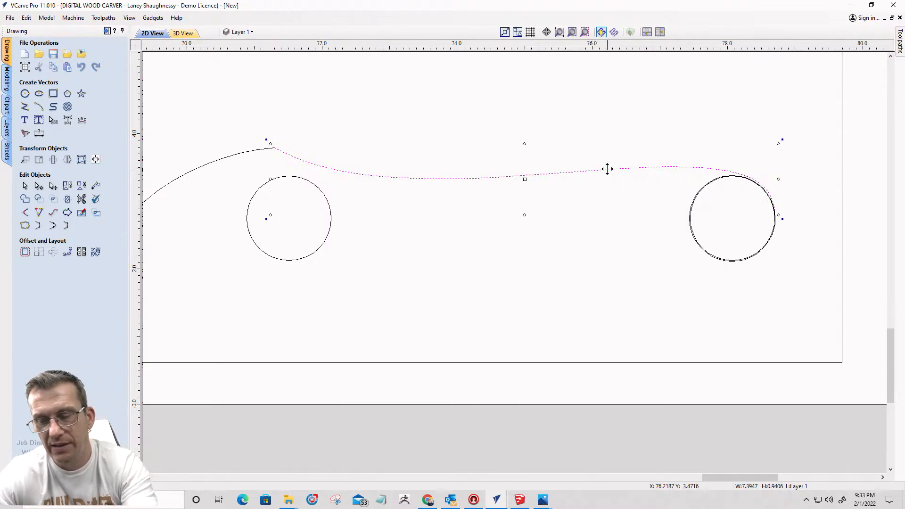
pyautogui.press('Delete')
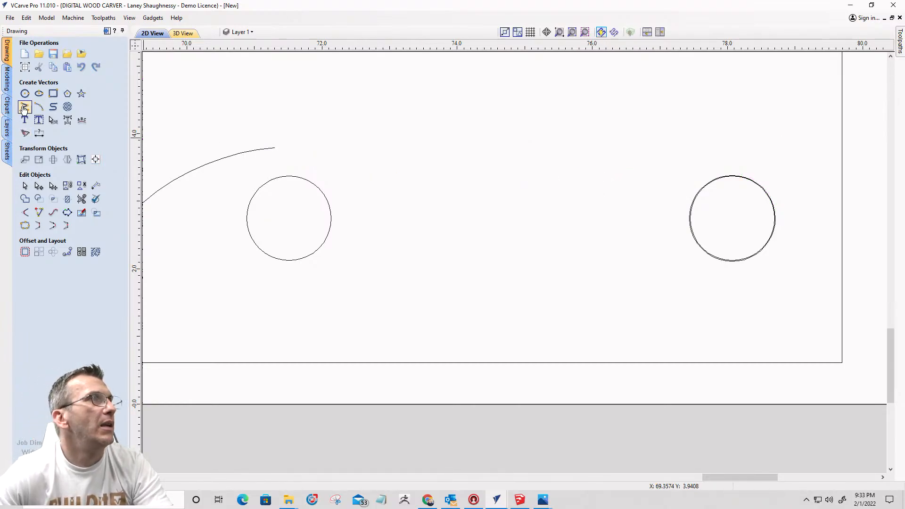
# Step: Draw a straight line from near the arc's upper end to the top of the last hole's offset circle
pyautogui.click(25, 106)
pyautogui.click(277, 149)
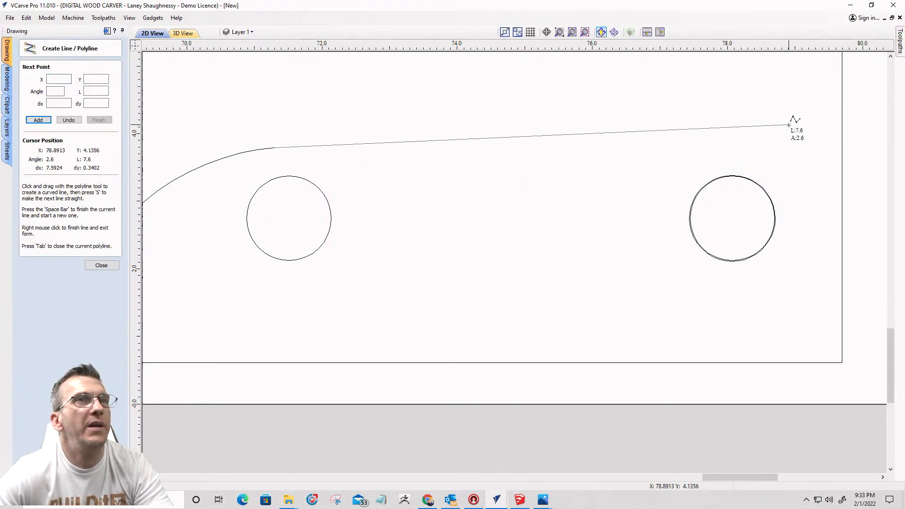
pyautogui.scroll(5, 759, 188)
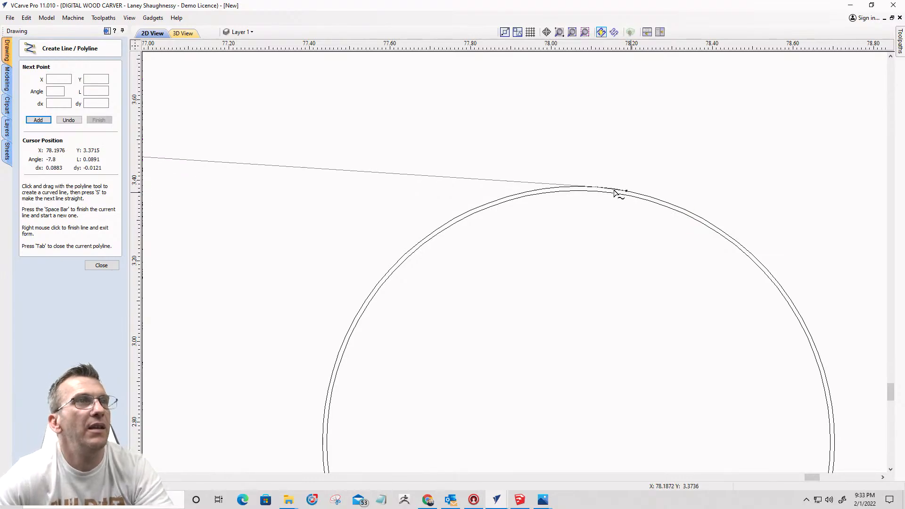
pyautogui.click(589, 187)
pyautogui.scroll(-3, 756, 168)
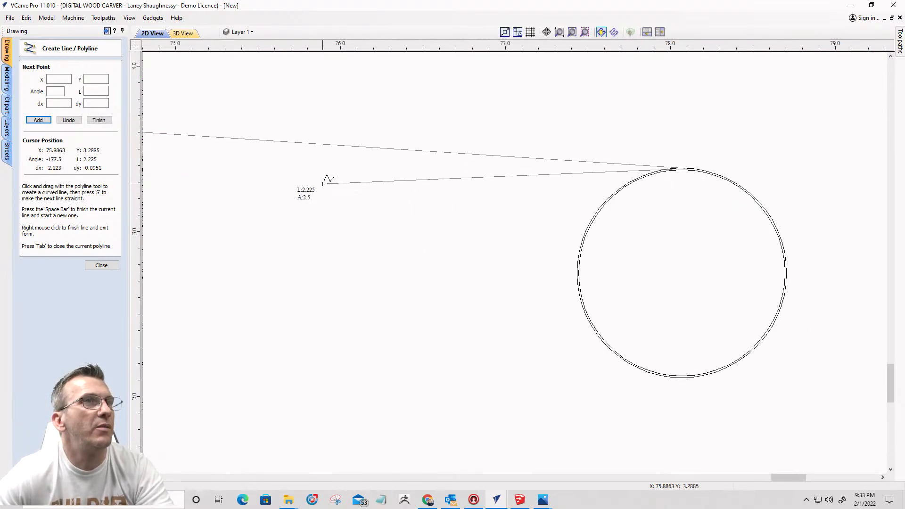
pyautogui.press('space')
# Step: Examine how the new line meets the last hole's offset circle and the open area beneath that hole
pyautogui.scroll(-5, 683, 194)
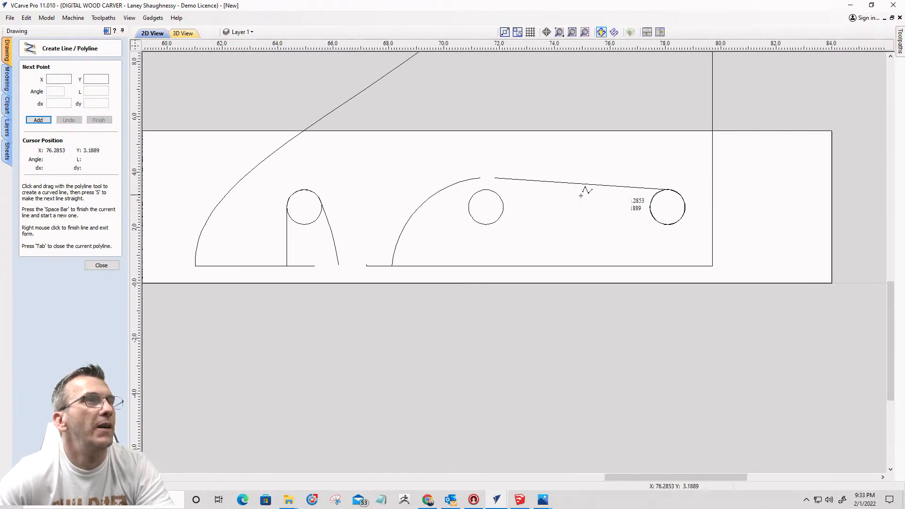
pyautogui.scroll(1, 498, 165)
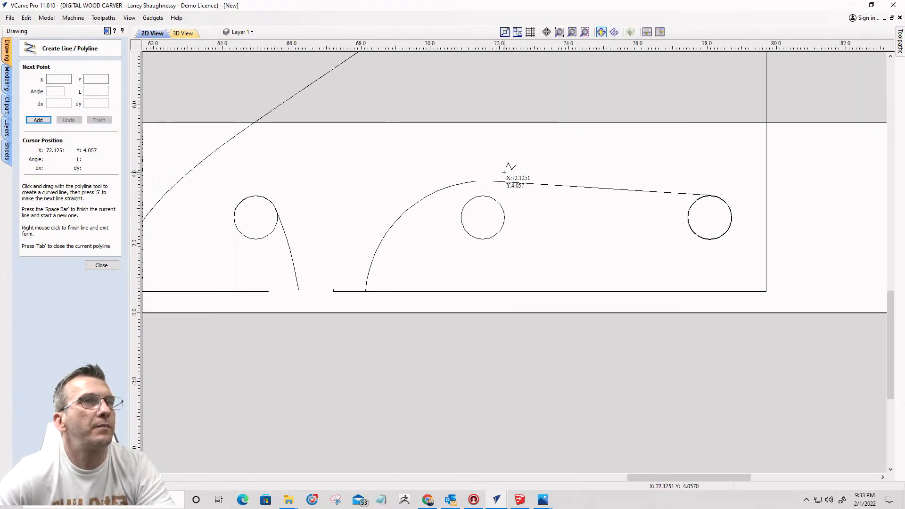
pyautogui.scroll(5, 715, 183)
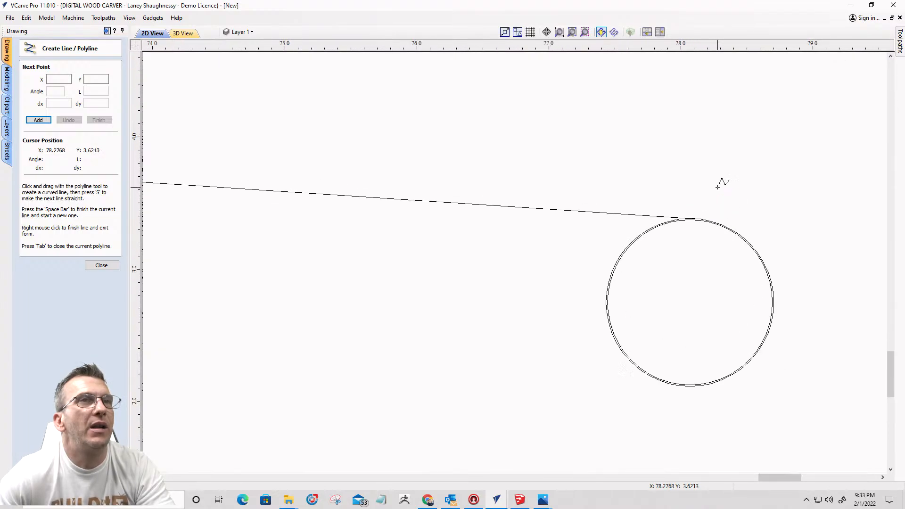
pyautogui.scroll(-4, 753, 363)
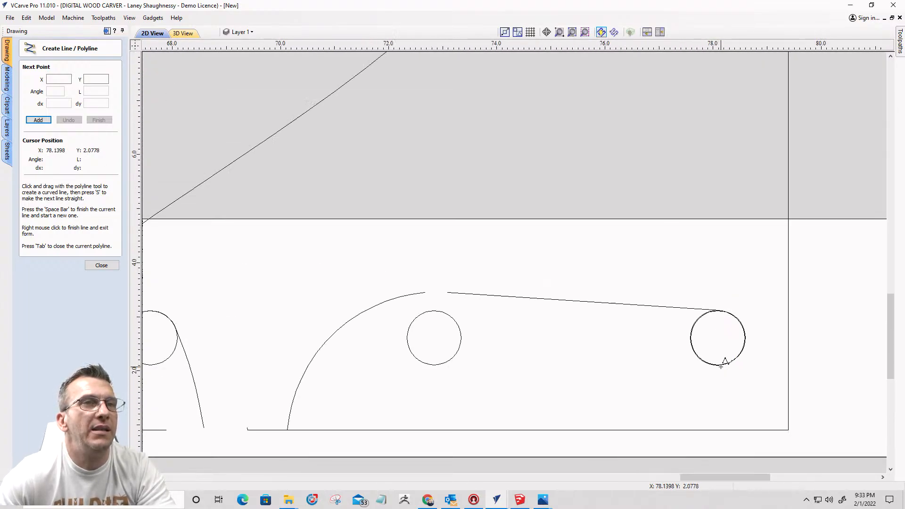
pyautogui.scroll(2, 721, 360)
pyautogui.scroll(-2, 721, 333)
pyautogui.scroll(3, 704, 363)
pyautogui.scroll(1, 712, 330)
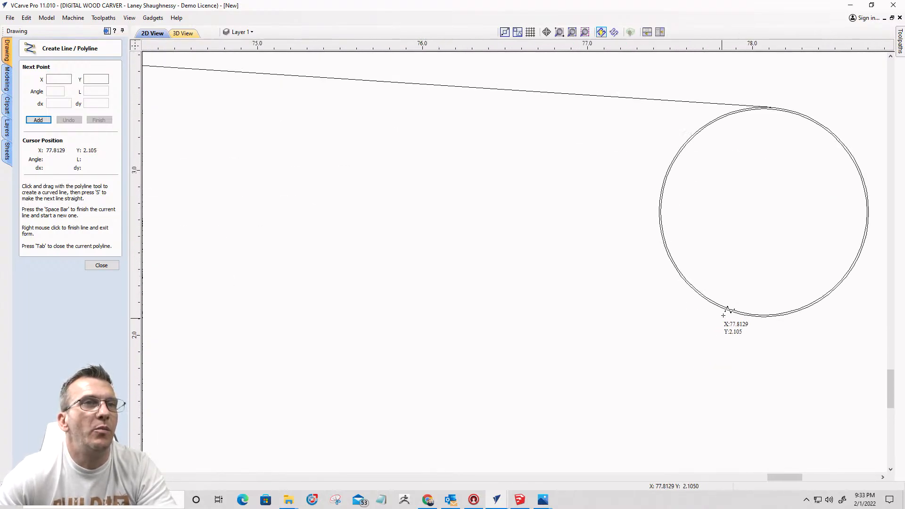
pyautogui.scroll(-4, 717, 288)
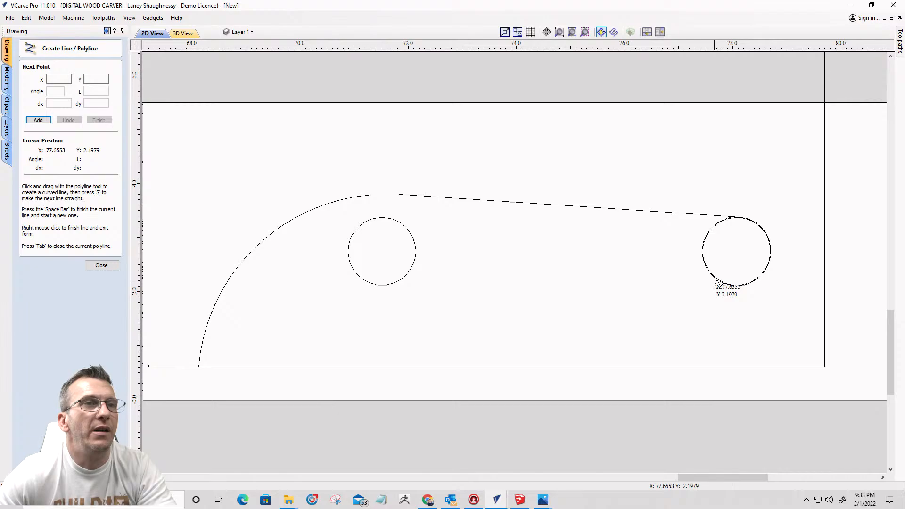
pyautogui.click(102, 266)
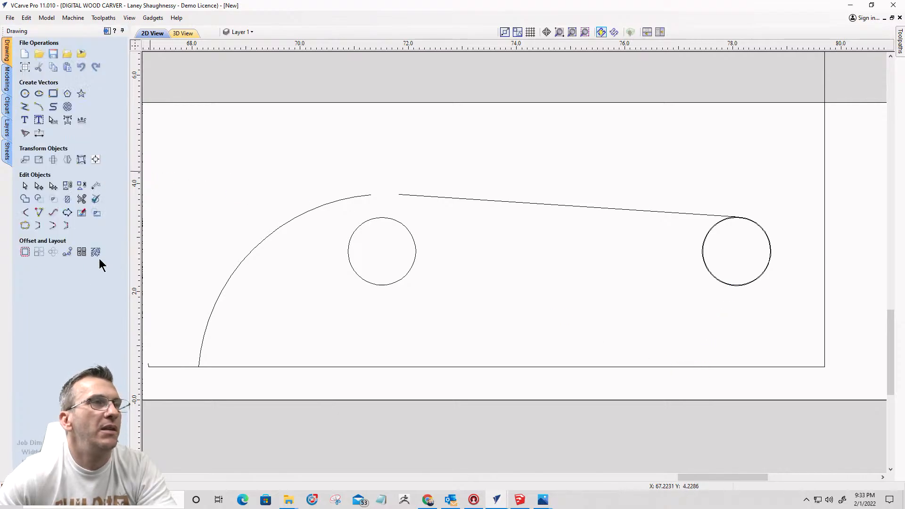
pyautogui.click(39, 107)
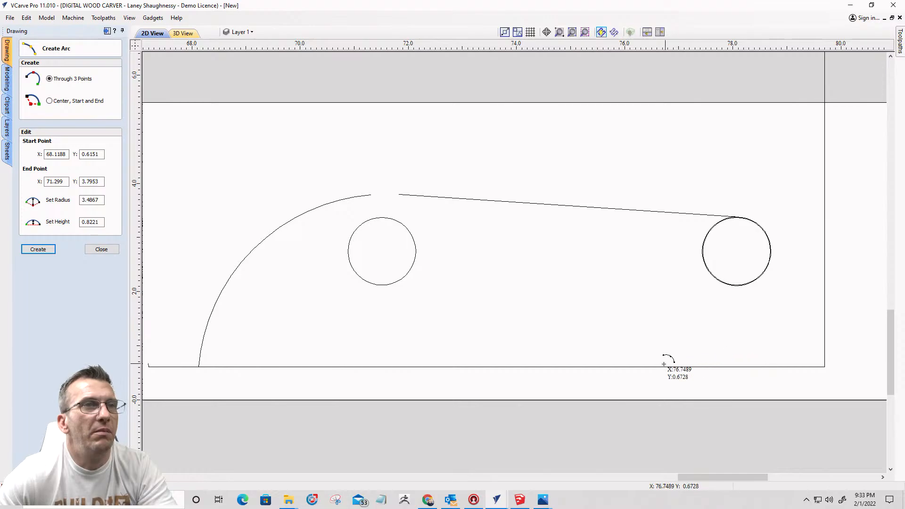
pyautogui.click(636, 367)
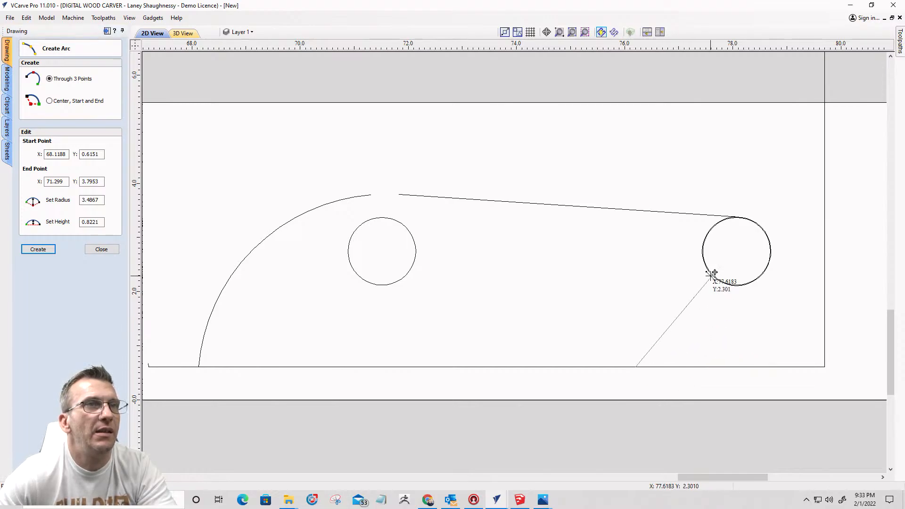
pyautogui.scroll(2, 711, 276)
pyautogui.scroll(1, 711, 276)
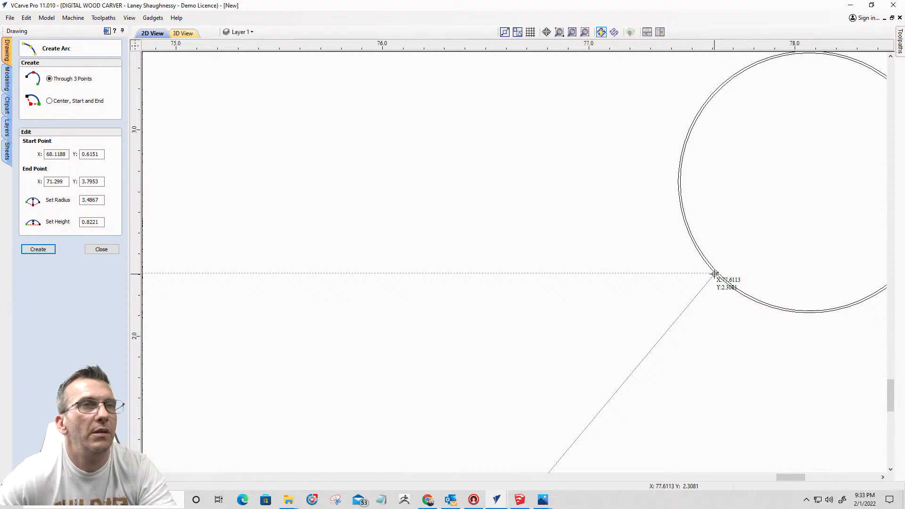
pyautogui.click(715, 274)
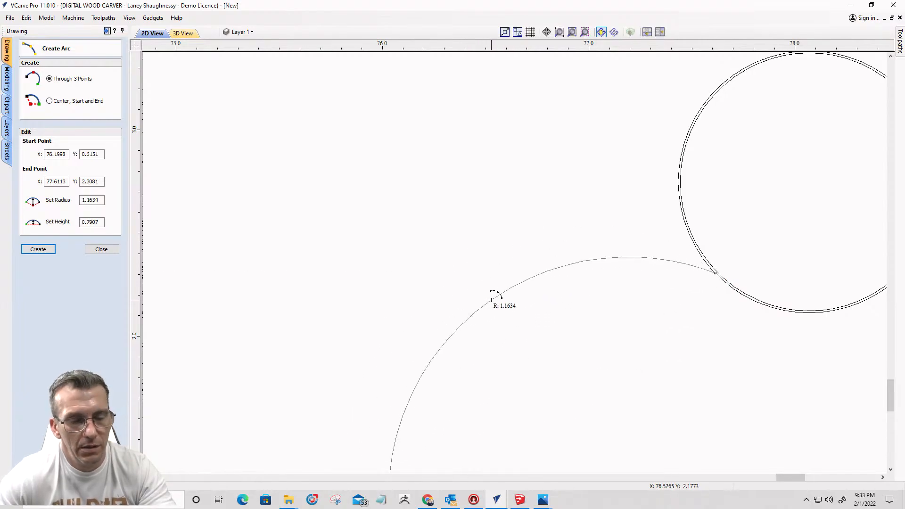
pyautogui.press('Escape')
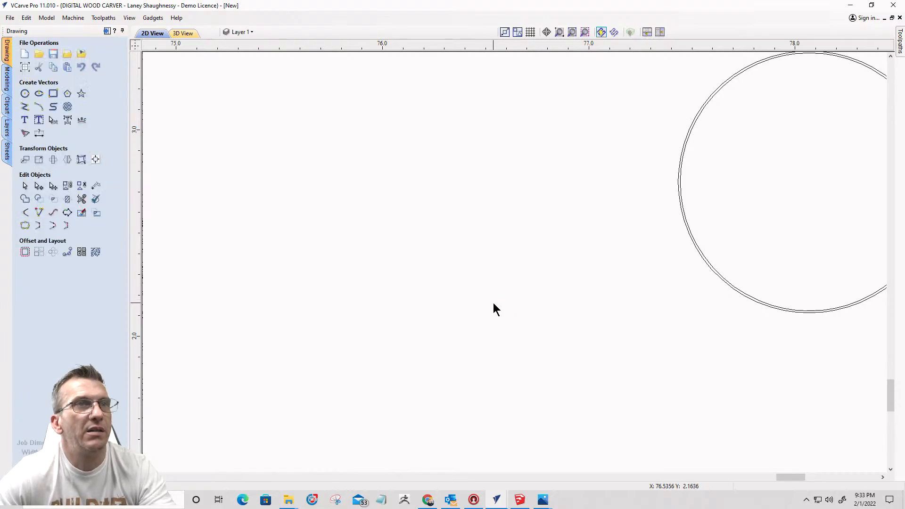
# Step: Try a straight line about 2.37 wide and 1.62 high from the base edge to the last hole's lower right side, and delete it
pyautogui.click(24, 108)
pyautogui.scroll(-3, 706, 271)
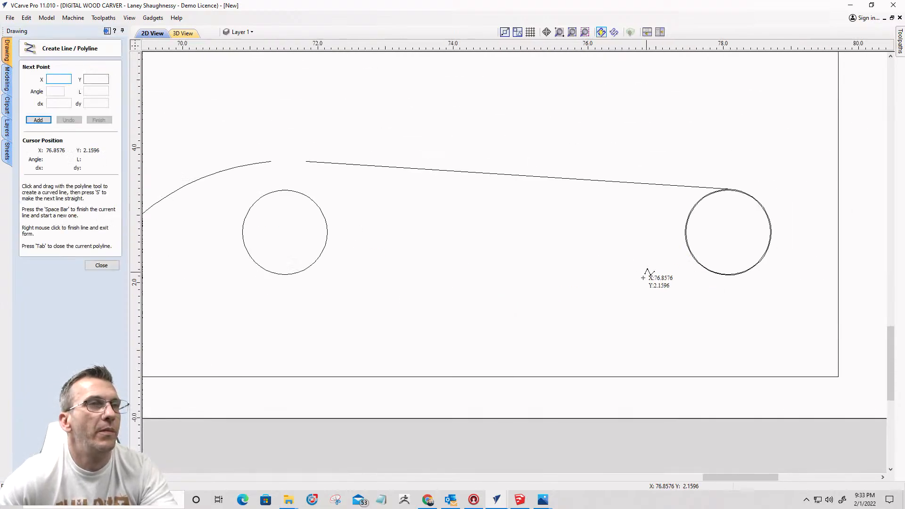
pyautogui.click(593, 378)
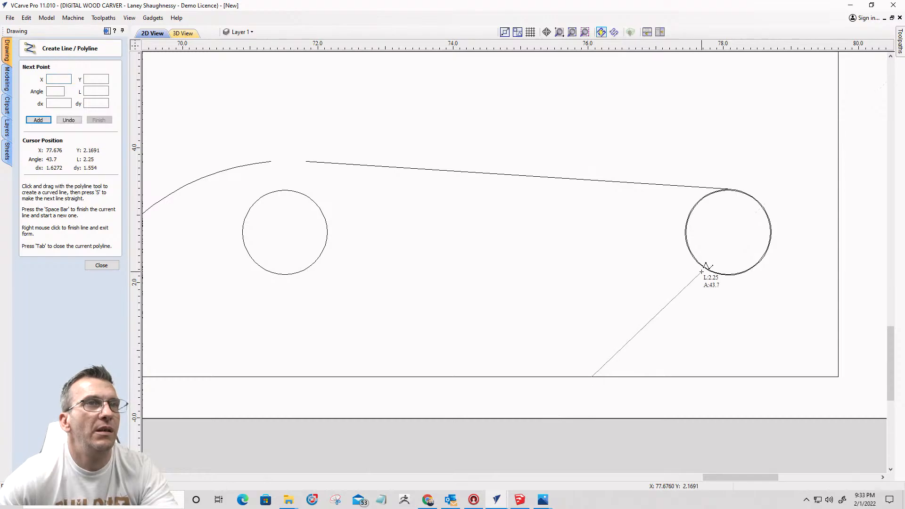
pyautogui.scroll(3, 705, 268)
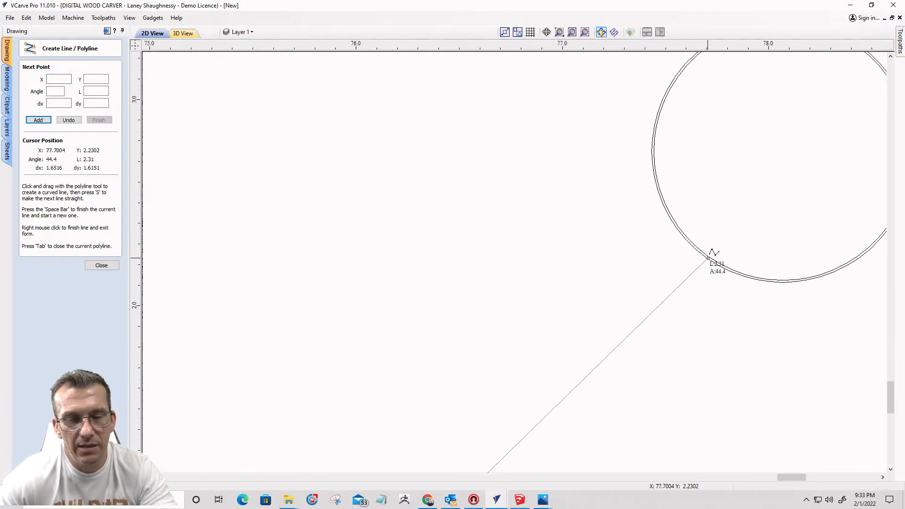
pyautogui.click(853, 259)
pyautogui.scroll(-3, 689, 325)
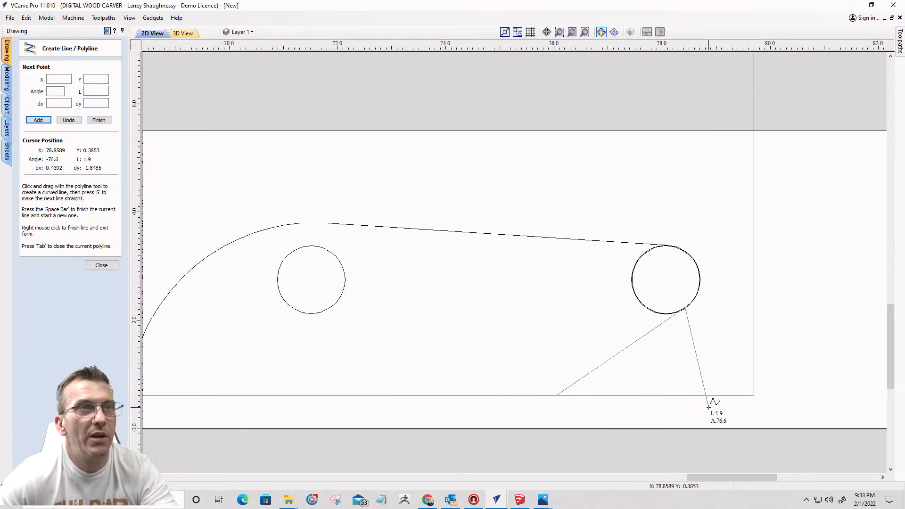
pyautogui.scroll(5, 707, 410)
pyautogui.scroll(2, 606, 142)
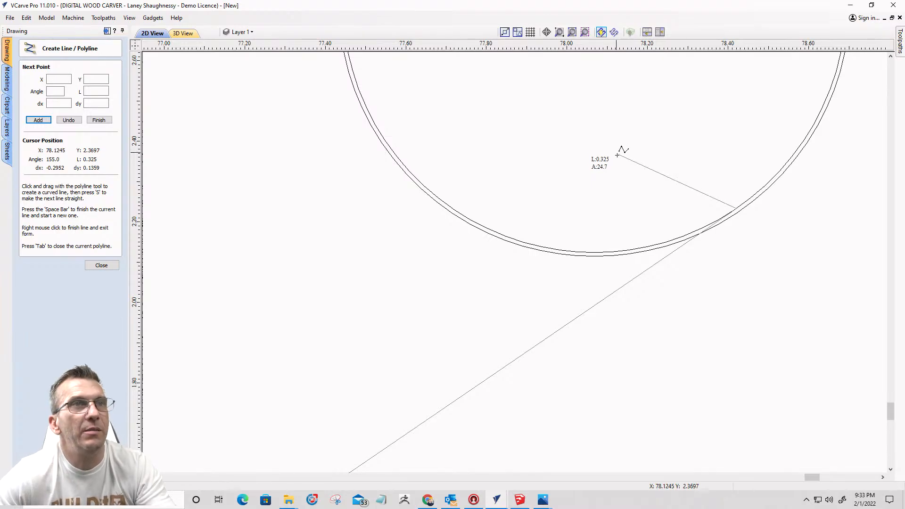
pyautogui.rightClick(658, 244)
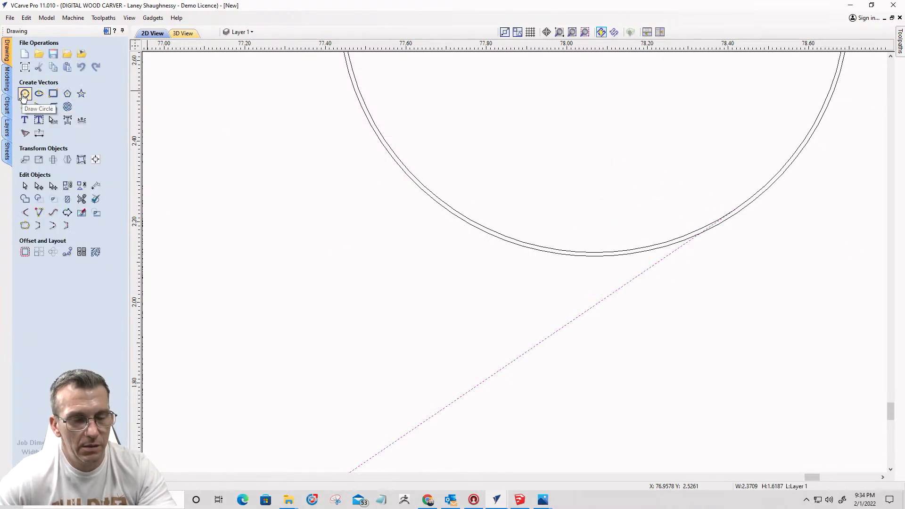
pyautogui.press('Delete')
# Step: Try a line about 2.19 wide and 1.63 high from the base edge to the last hole's inner circle, and undo it
pyautogui.click(25, 106)
pyautogui.scroll(-3, 523, 189)
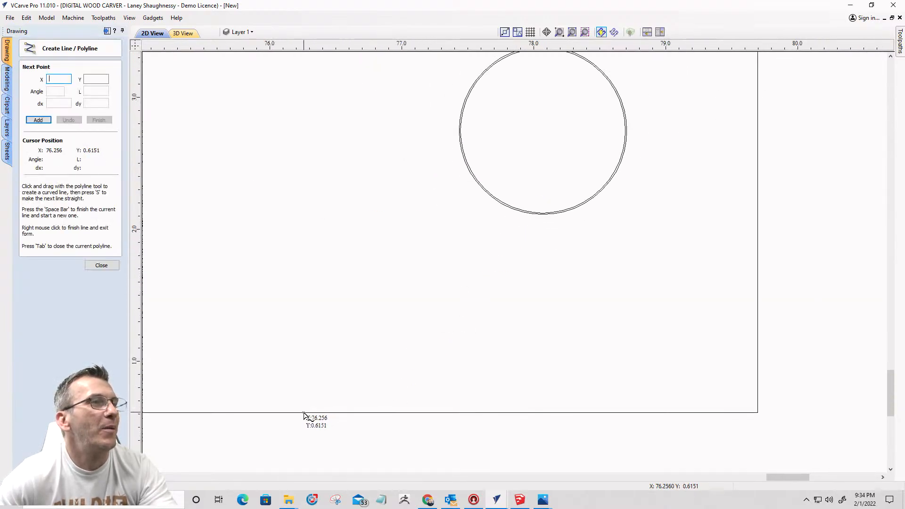
pyautogui.click(304, 415)
pyautogui.scroll(3, 566, 209)
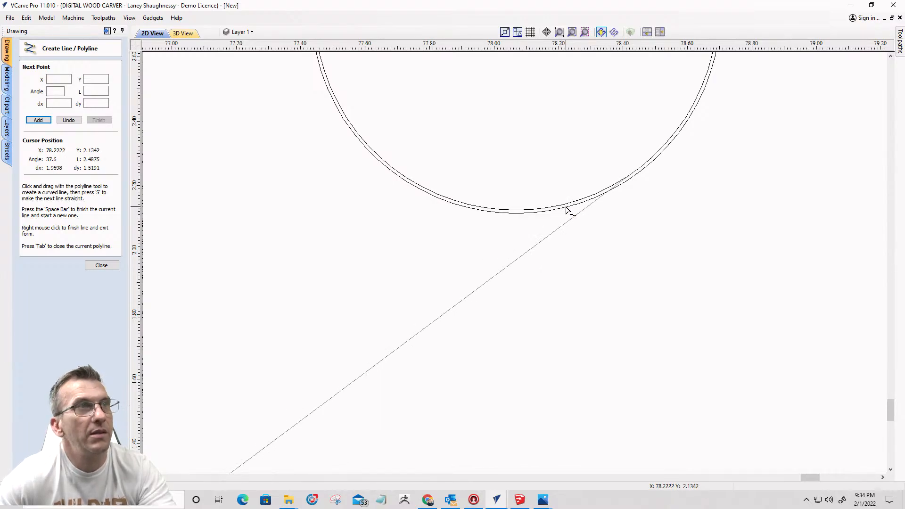
pyautogui.click(635, 171)
pyautogui.scroll(-3, 716, 211)
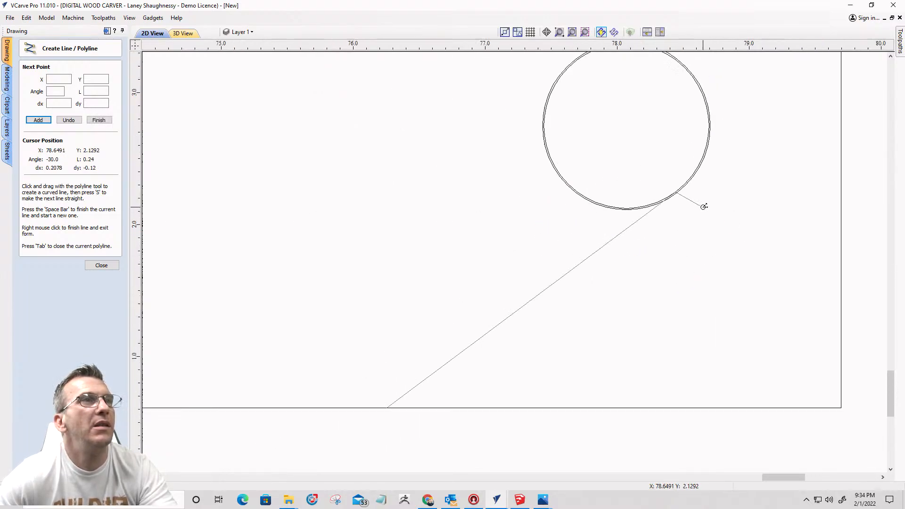
pyautogui.scroll(5, 699, 155)
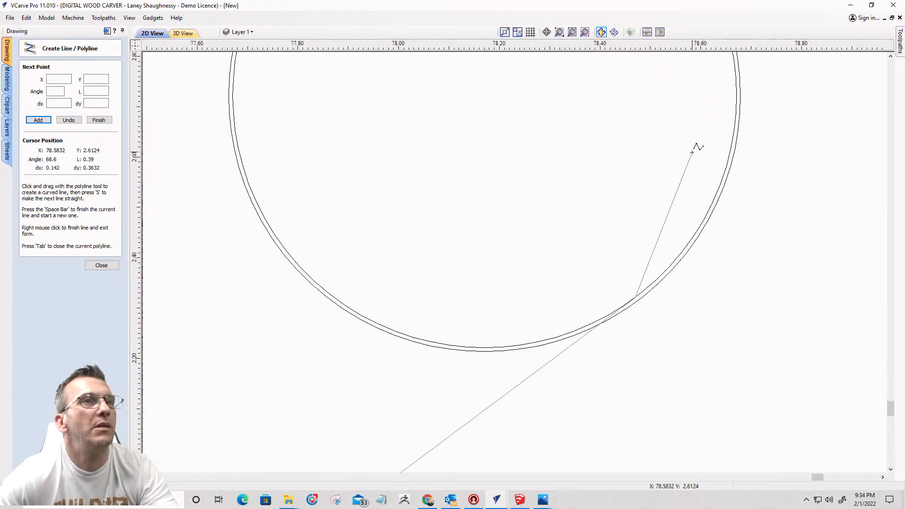
pyautogui.scroll(-3, 692, 157)
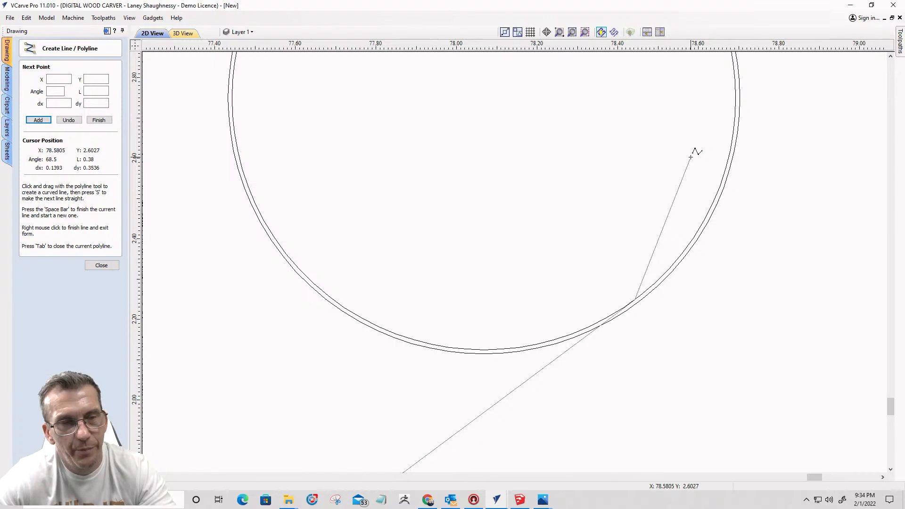
pyautogui.rightClick(691, 157)
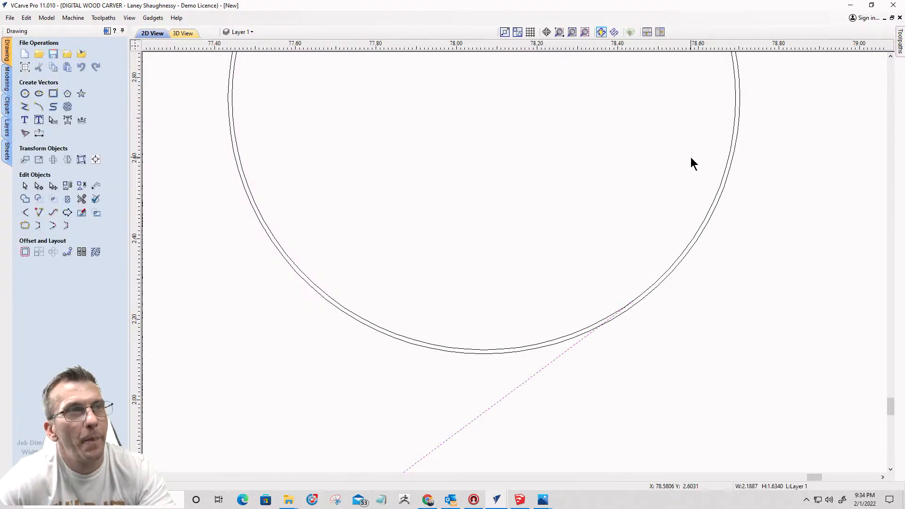
pyautogui.click(637, 303)
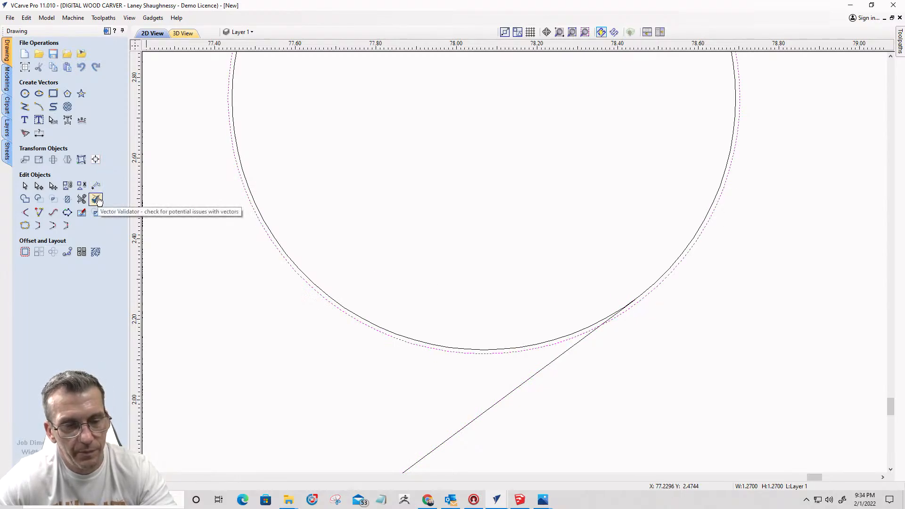
pyautogui.hotkey('ctrl', 'z')
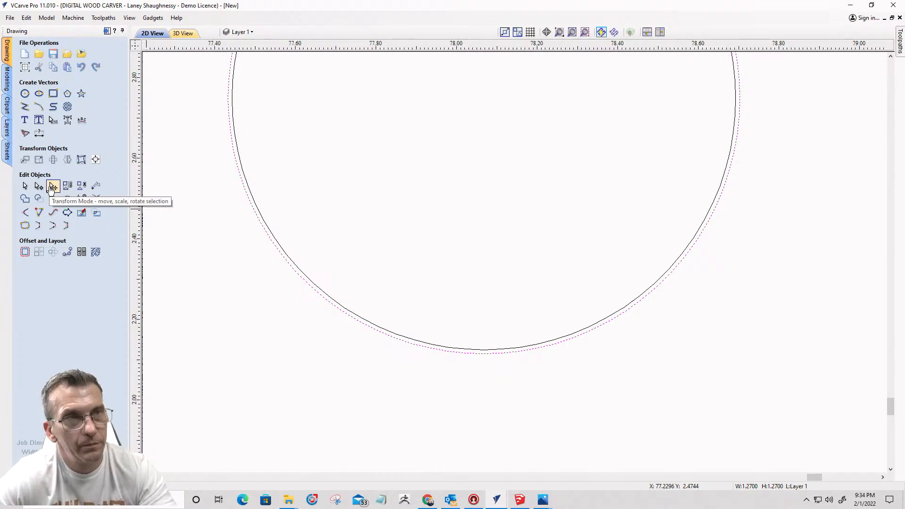
# Step: Draw a straight line about 2.91 wide and 1.59 high from the last hole's lower right side to the base edge
pyautogui.click(25, 107)
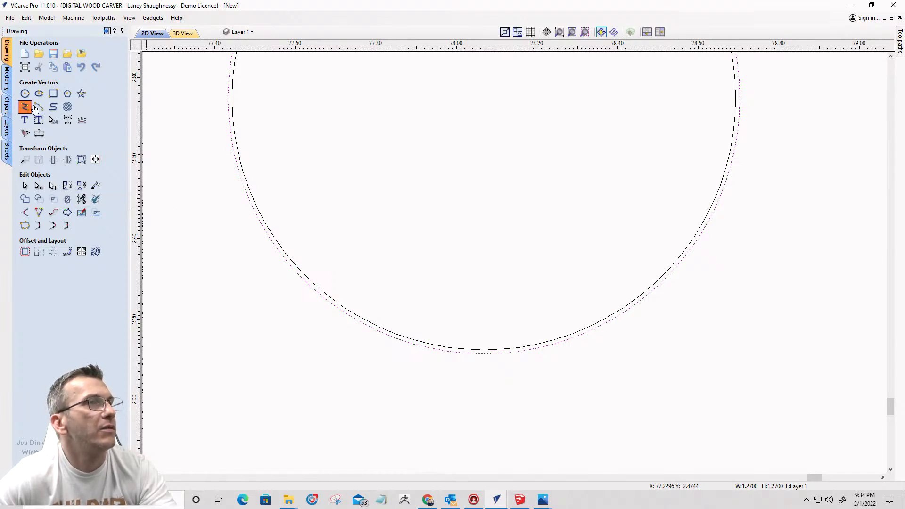
pyautogui.click(643, 299)
pyautogui.scroll(-5, 754, 299)
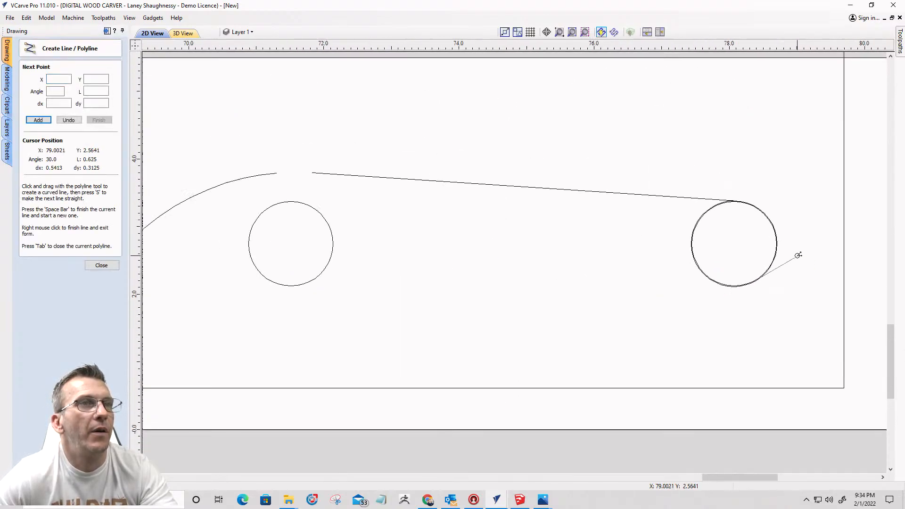
pyautogui.click(557, 388)
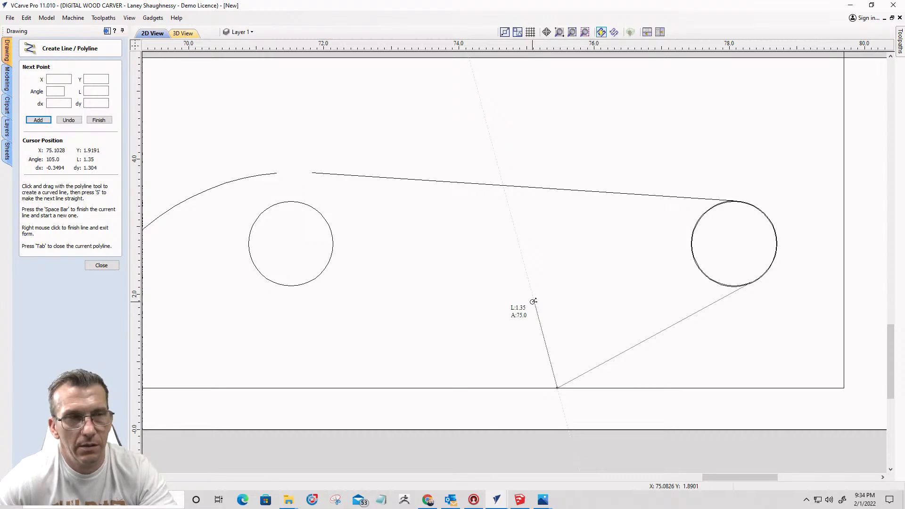
pyautogui.press('space')
pyautogui.scroll(8, 754, 269)
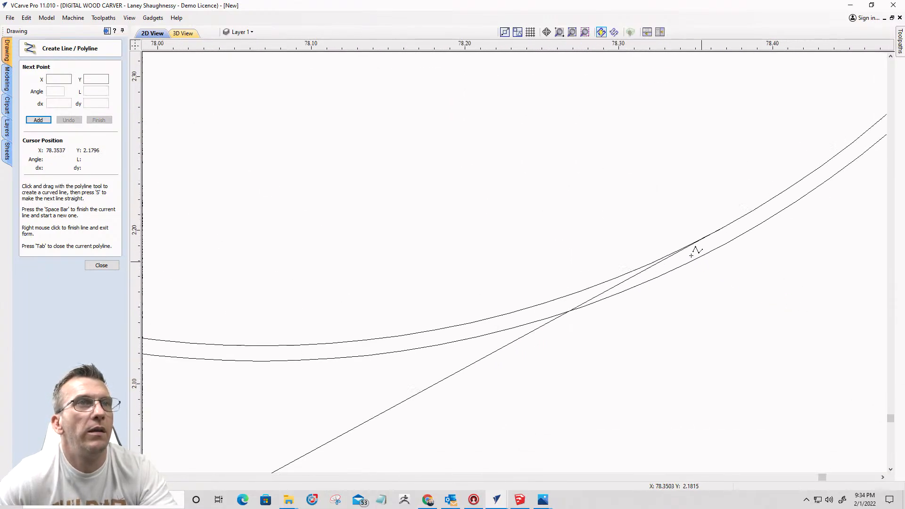
pyautogui.click(101, 265)
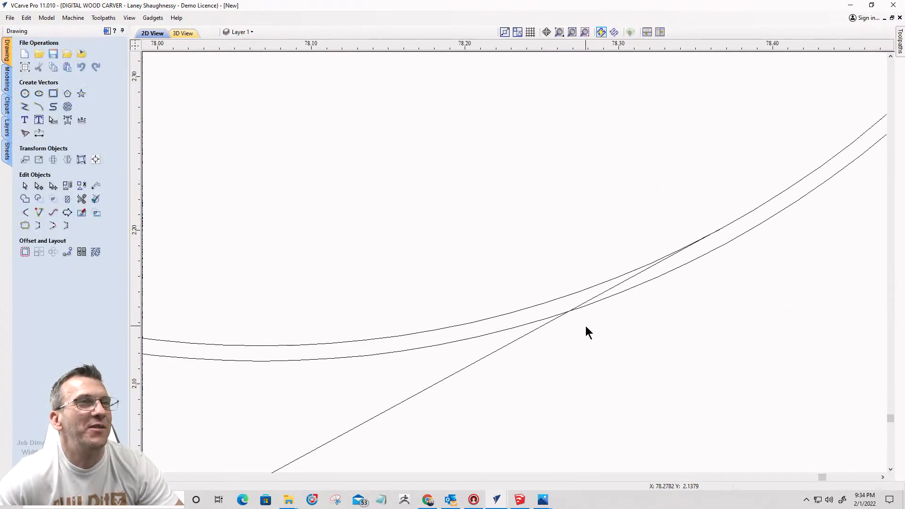
# Step: Shift the new line slightly down and left so its upper end lies near the last hole's offset circle
pyautogui.click(593, 301)
pyautogui.scroll(-5, 620, 300)
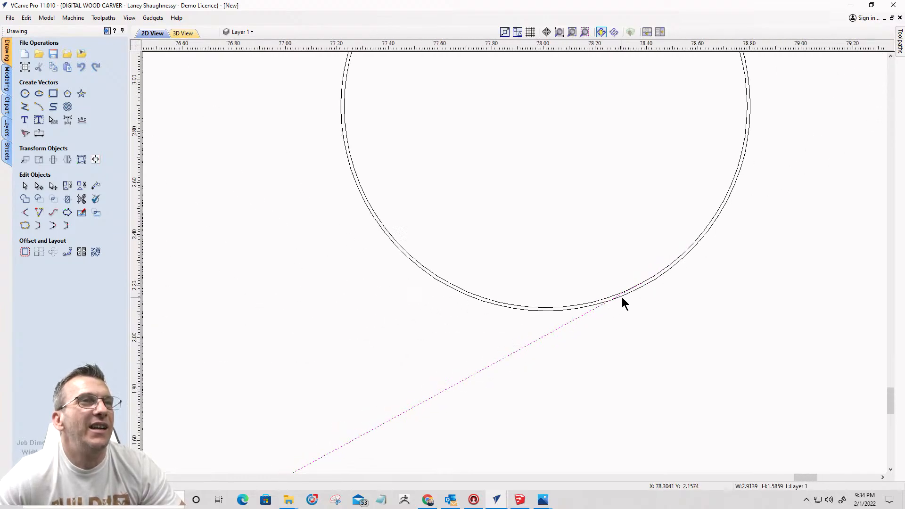
pyautogui.scroll(-3, 622, 298)
pyautogui.scroll(3, 623, 298)
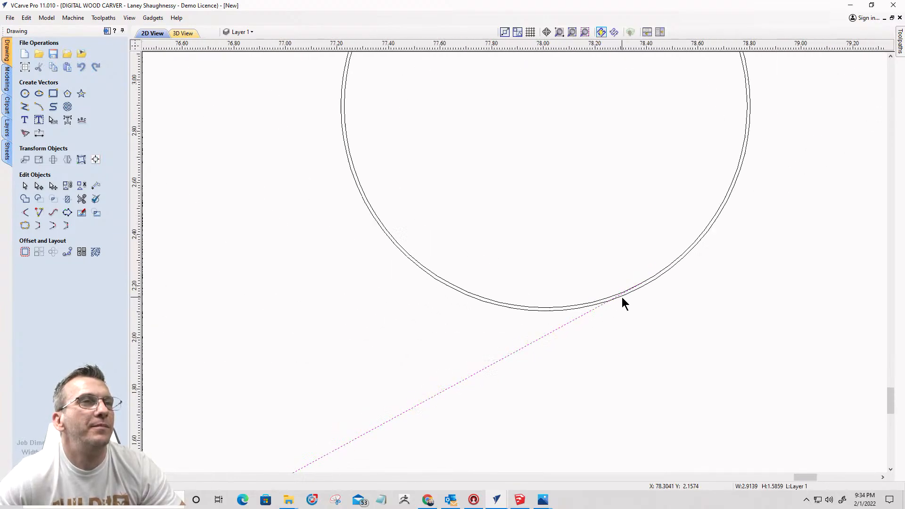
pyautogui.scroll(-4, 623, 302)
pyautogui.scroll(5, 623, 302)
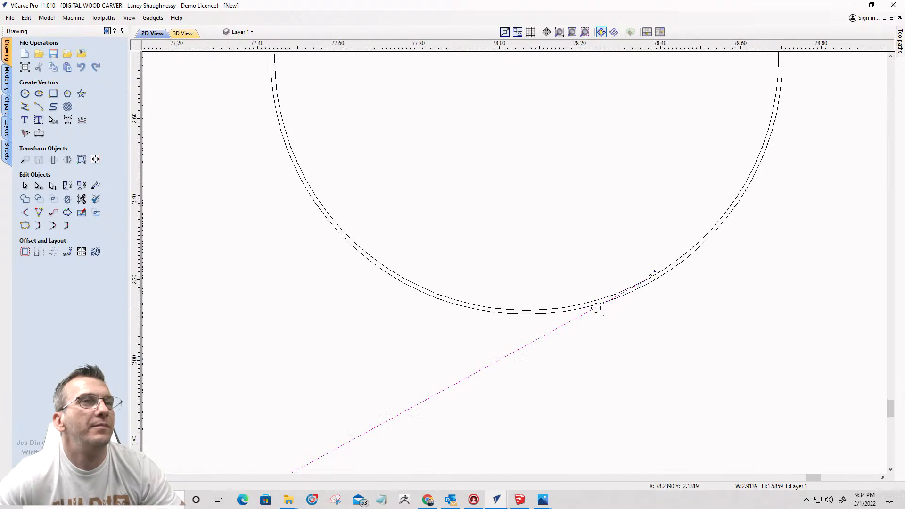
pyautogui.moveTo(648, 278); pyautogui.dragTo(620, 307)
pyautogui.scroll(-4, 701, 306)
pyautogui.scroll(-2, 709, 304)
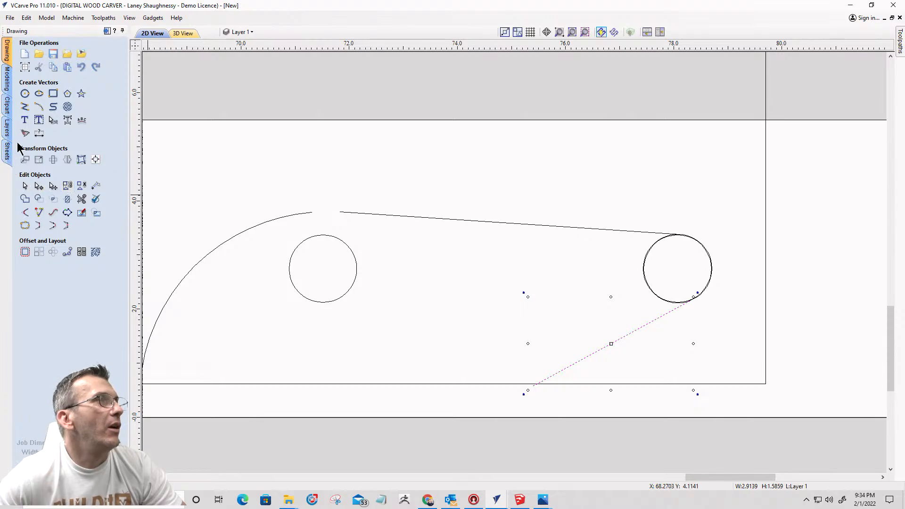
# Step: Convert the line to a Bezier curve, bend it, and move its lower end along the base edge for about 1.93 overall width
pyautogui.click(38, 185)
pyautogui.moveTo(705, 247); pyautogui.dragTo(600, 353)
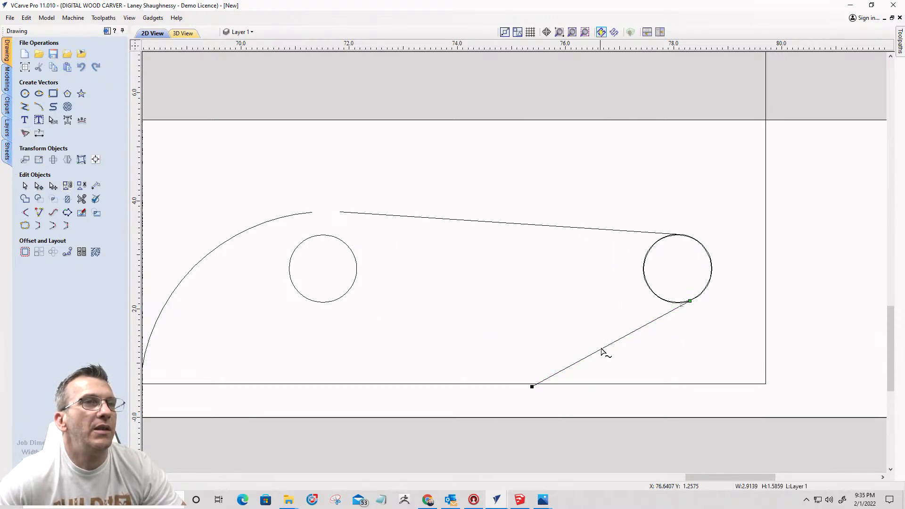
pyautogui.rightClick(622, 339)
pyautogui.click(639, 356)
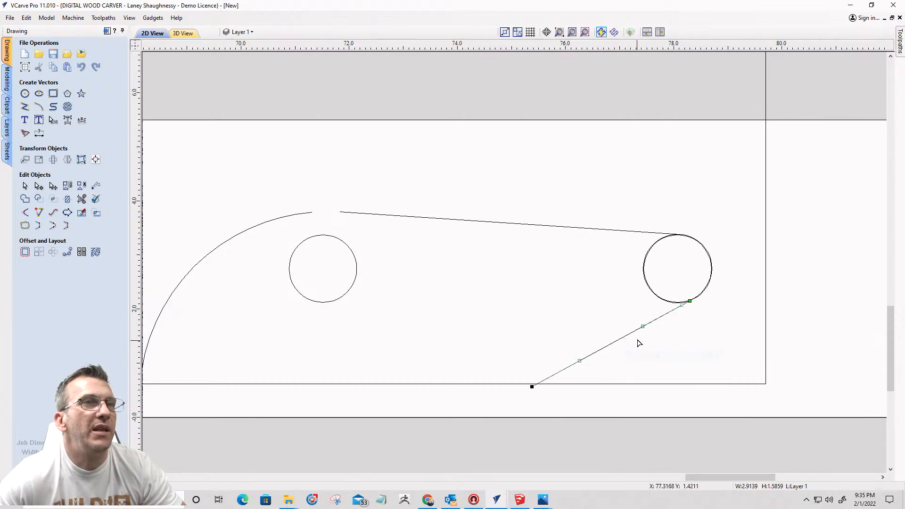
pyautogui.moveTo(643, 325); pyautogui.dragTo(540, 326)
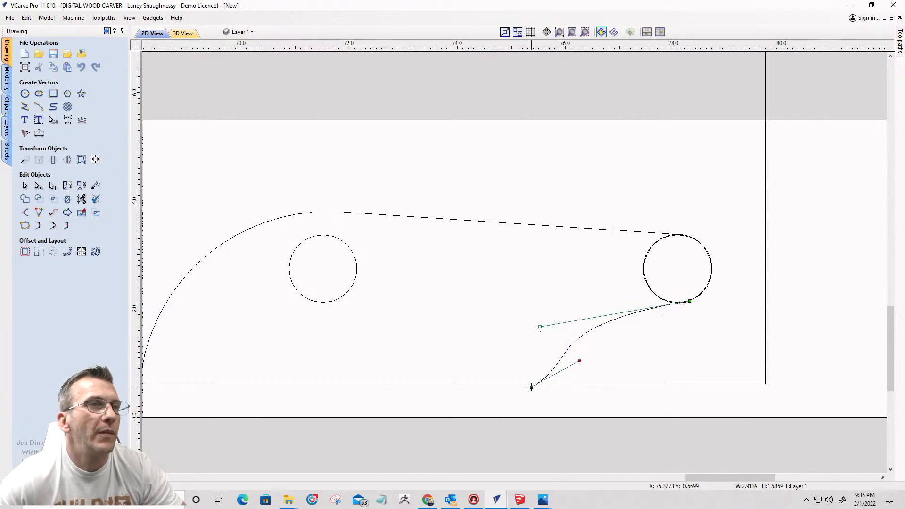
pyautogui.moveTo(531, 387); pyautogui.dragTo(586, 386)
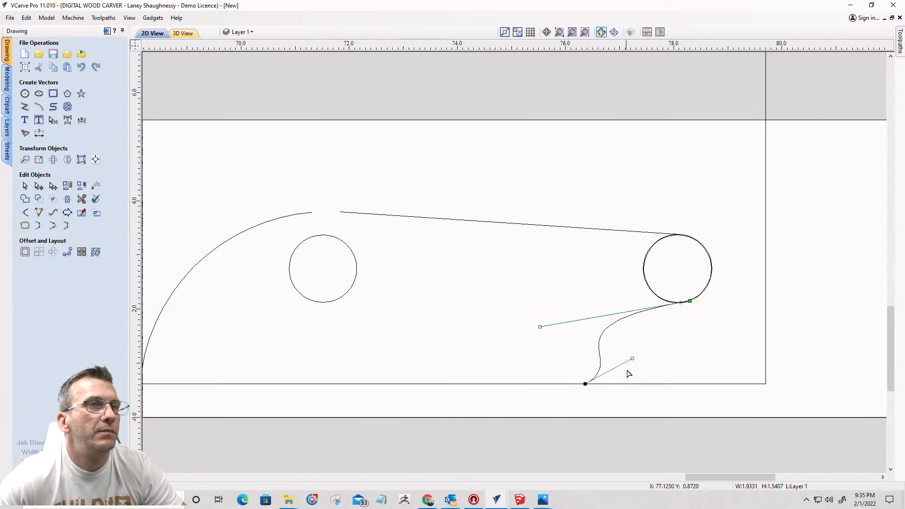
pyautogui.moveTo(634, 358); pyautogui.dragTo(603, 340)
# Step: Convert the curve to an arc and move its upper end to the offset circle's lower left side, making it about 1.52 by 1.55
pyautogui.rightClick(596, 329)
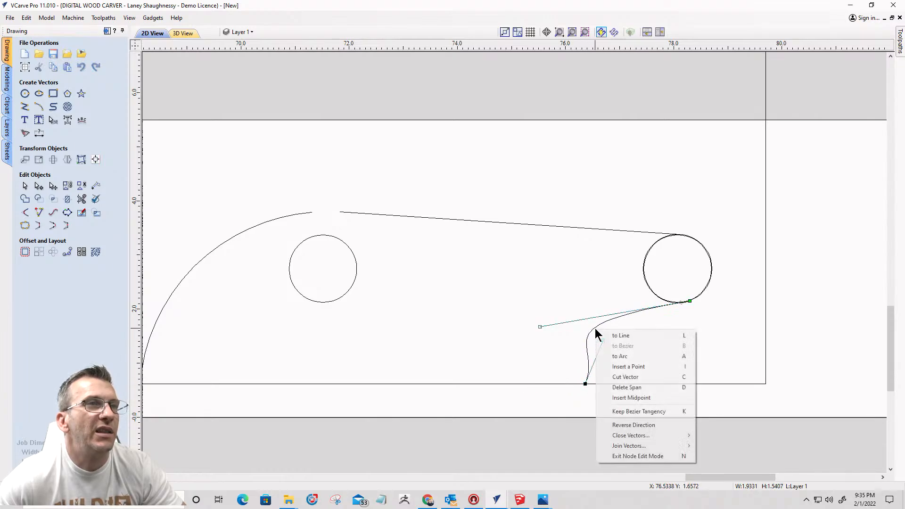
pyautogui.click(616, 357)
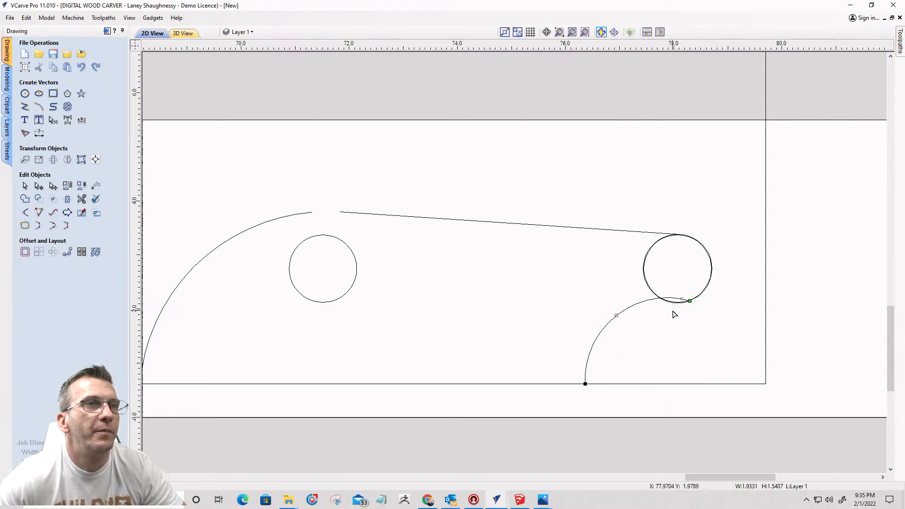
pyautogui.scroll(3, 673, 314)
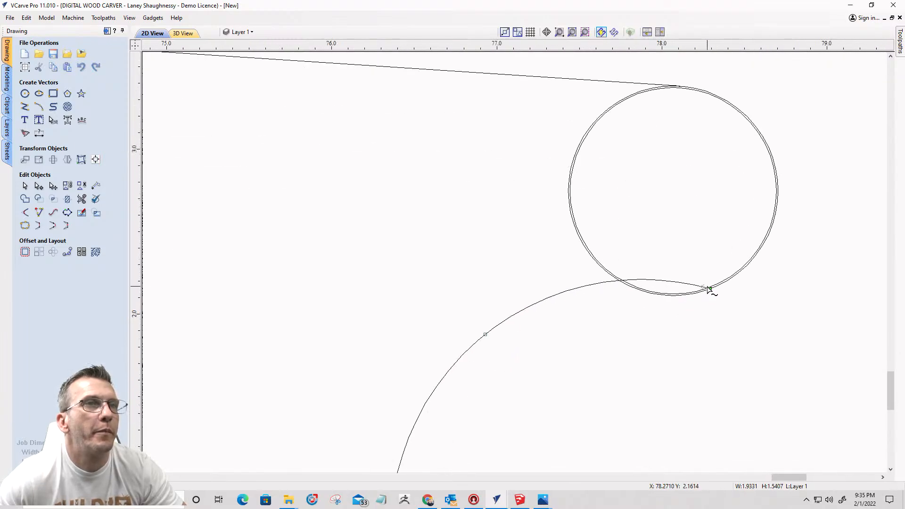
pyautogui.moveTo(700, 297); pyautogui.dragTo(638, 289)
pyautogui.scroll(-2, 587, 339)
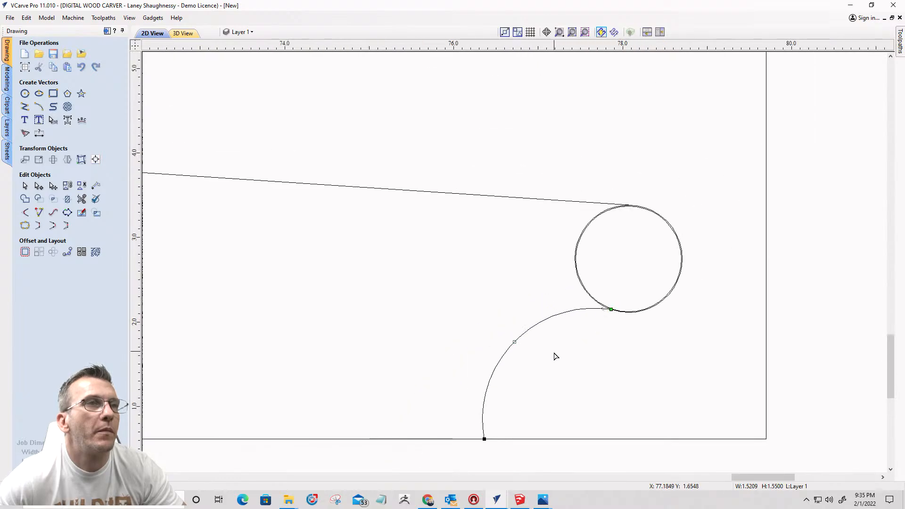
pyautogui.scroll(6, 574, 332)
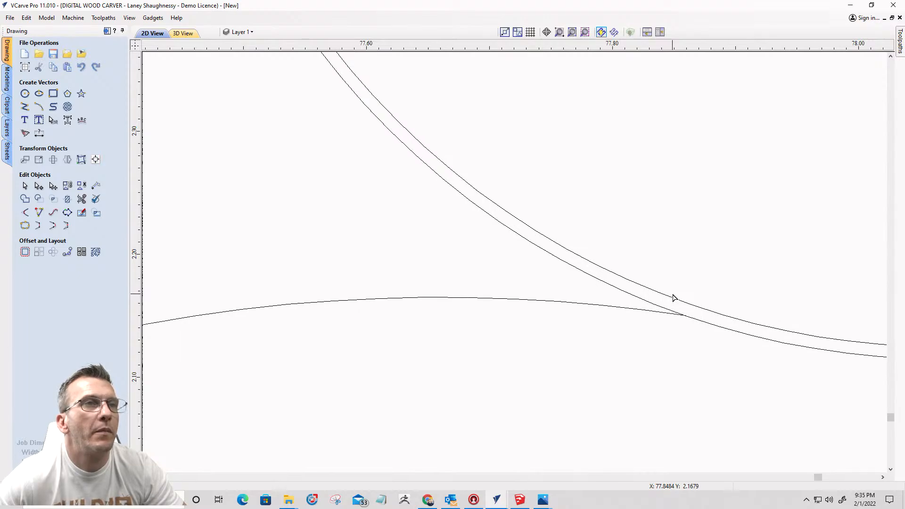
pyautogui.scroll(-5, 674, 298)
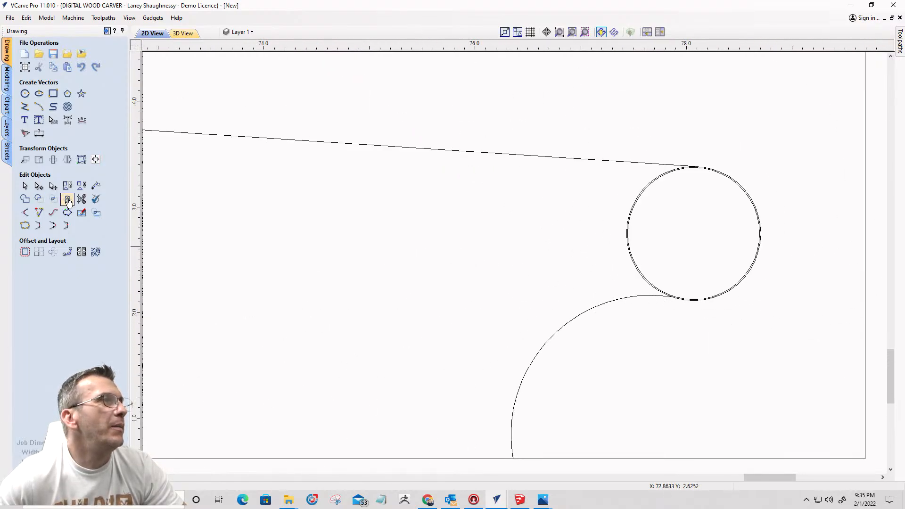
# Step: Trim away the offset circle's left side and the base edge between the two recess arcs, rejoining the trimmed sections
pyautogui.click(81, 198)
pyautogui.scroll(4, 653, 196)
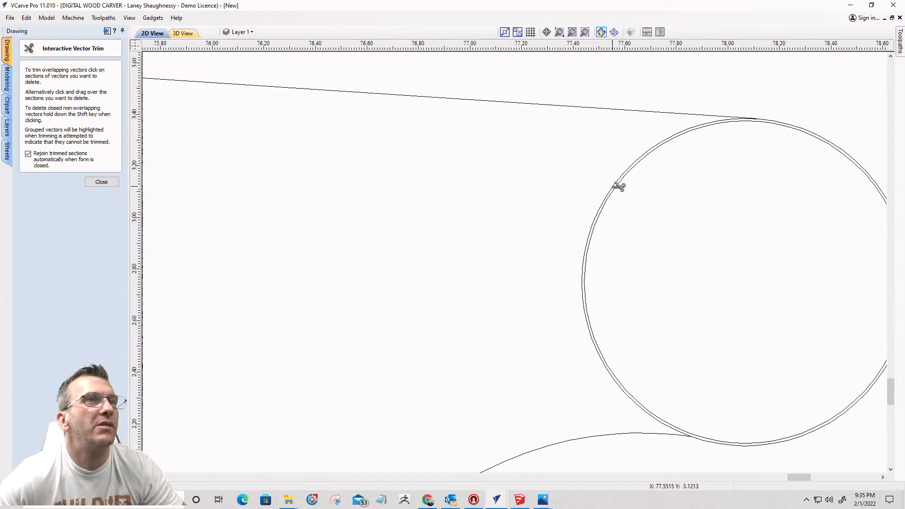
pyautogui.scroll(-4, 620, 184)
pyautogui.scroll(2, 708, 336)
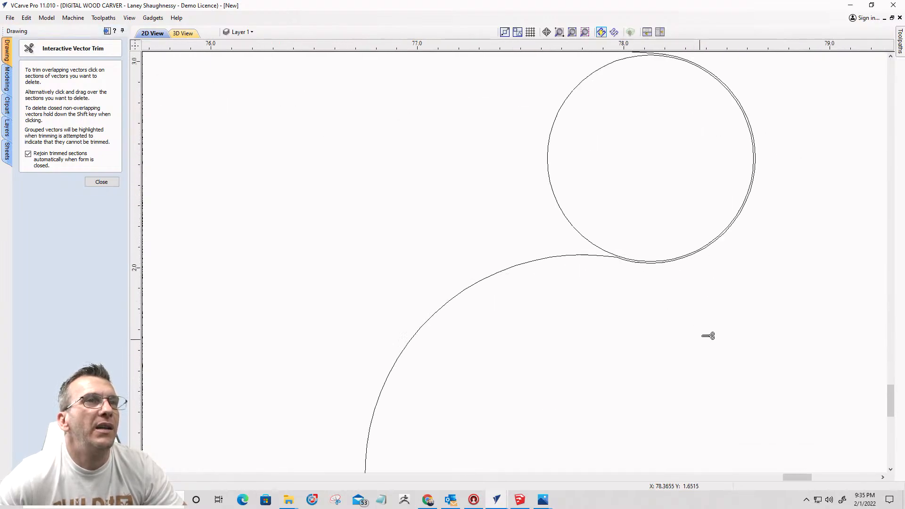
pyautogui.scroll(-6, 709, 336)
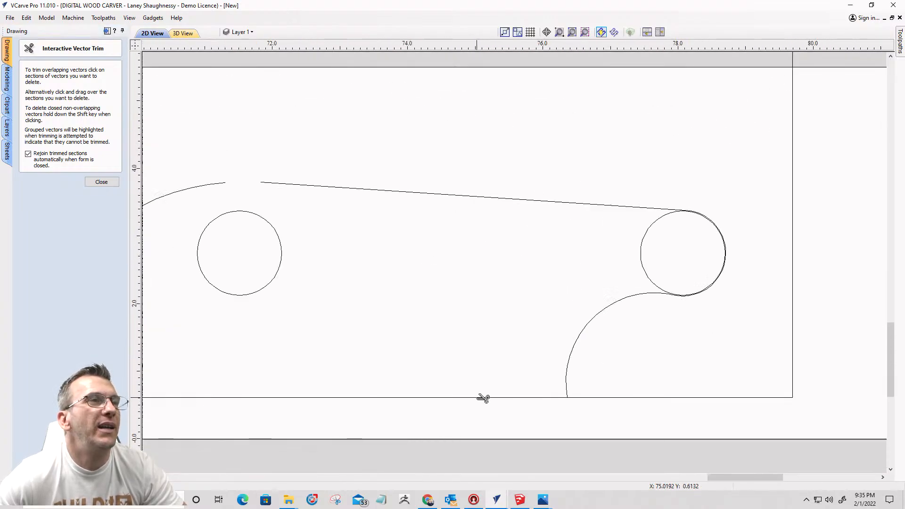
pyautogui.scroll(-4, 539, 390)
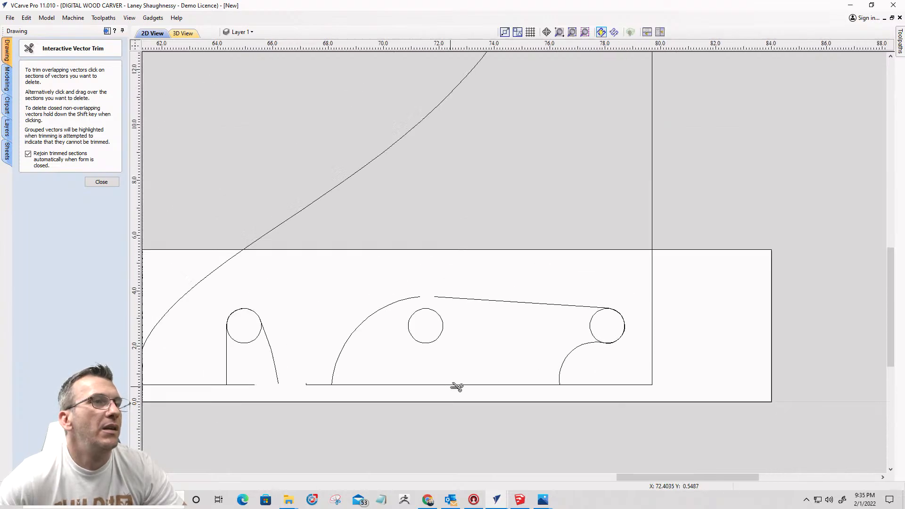
pyautogui.scroll(-3, 465, 379)
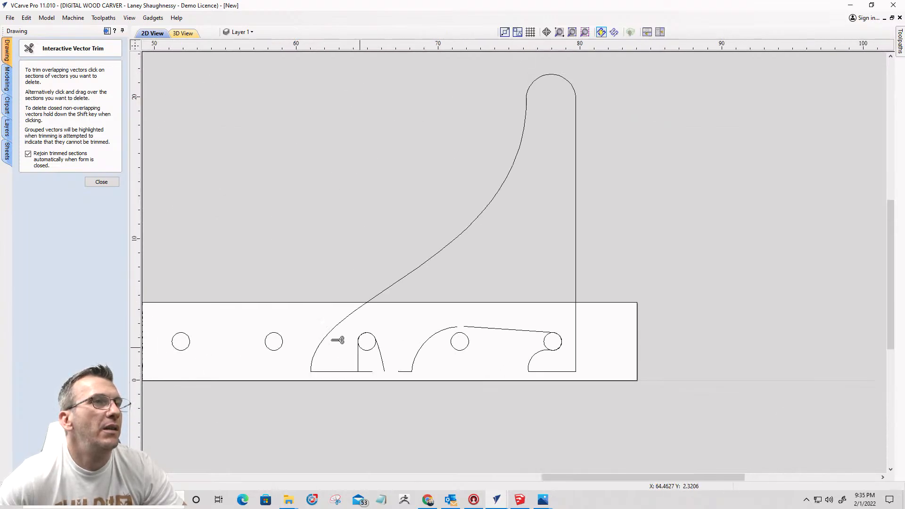
pyautogui.click(101, 182)
# Step: Move the open end of the recess's upper line onto the upper end of the large arc
pyautogui.scroll(6, 471, 360)
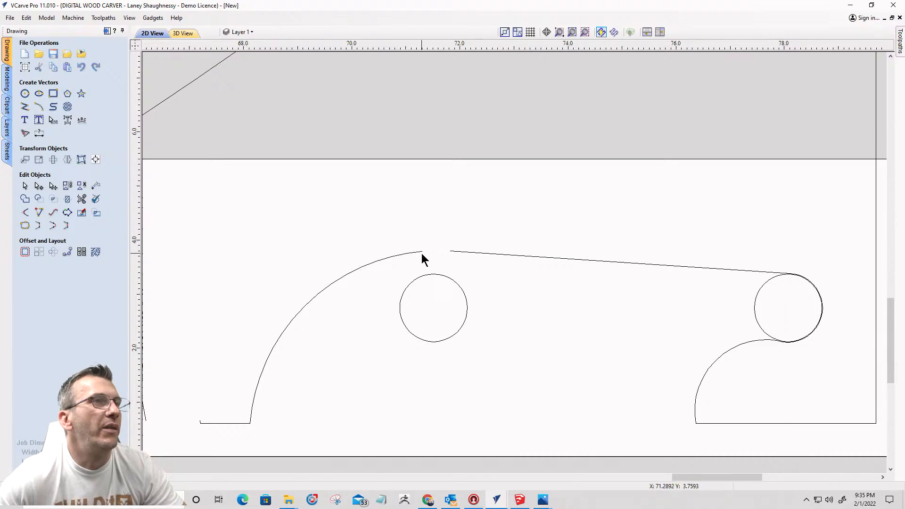
pyautogui.click(417, 253)
pyautogui.click(457, 255)
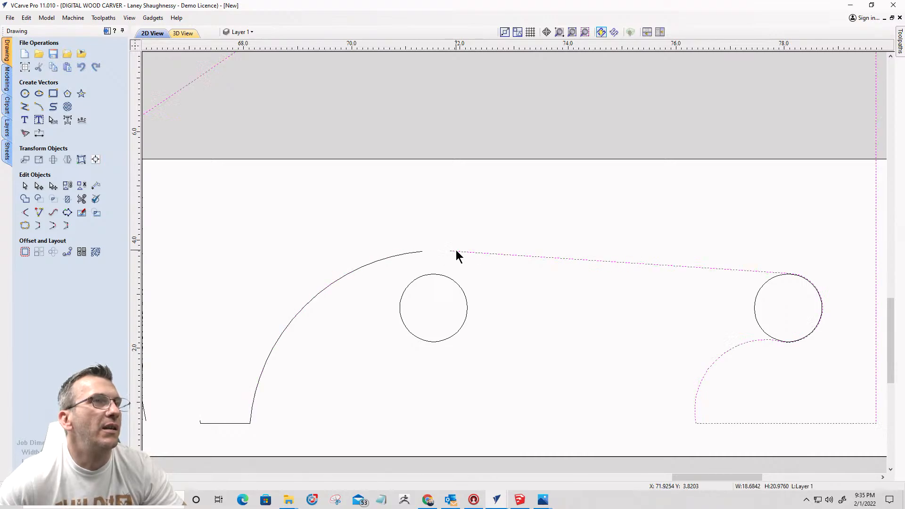
pyautogui.doubleClick(456, 251)
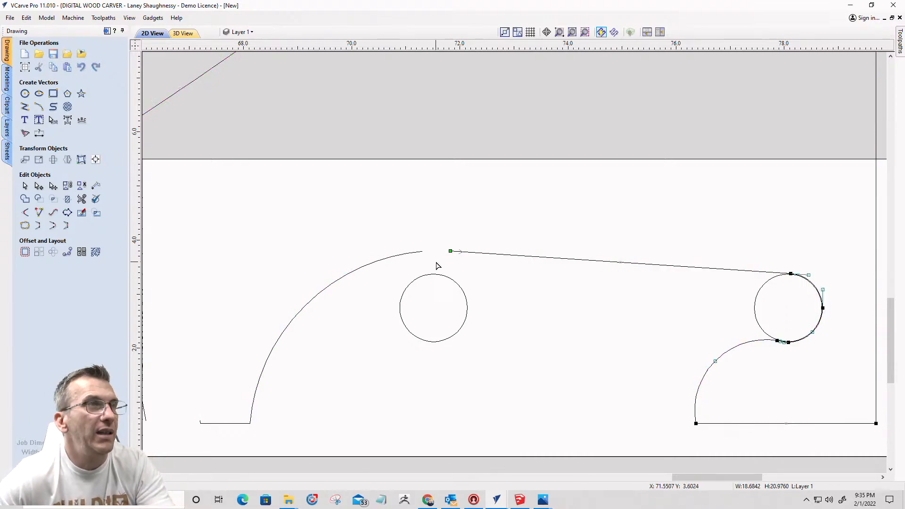
pyautogui.moveTo(450, 251); pyautogui.dragTo(422, 251)
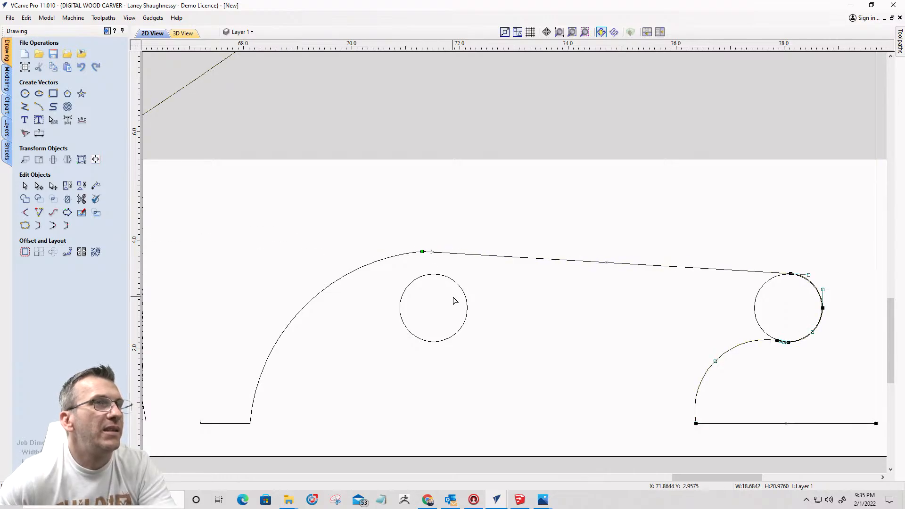
pyautogui.press('Escape')
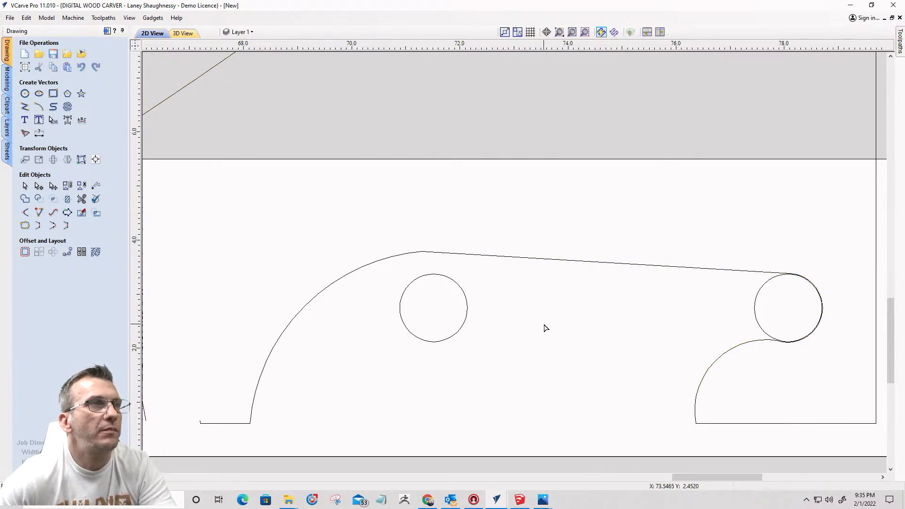
# Step: Delete the tiny leftover span at the open end of the base segment between the slot and the recess
pyautogui.scroll(-3, 546, 328)
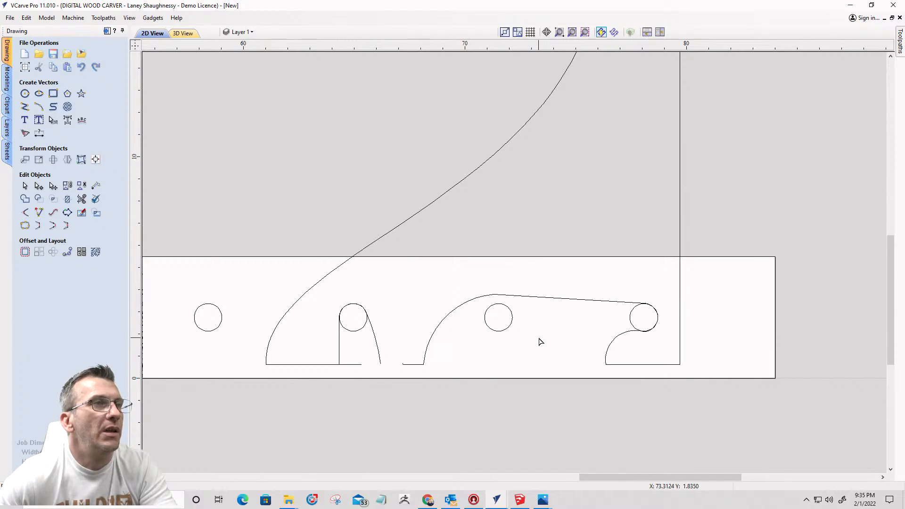
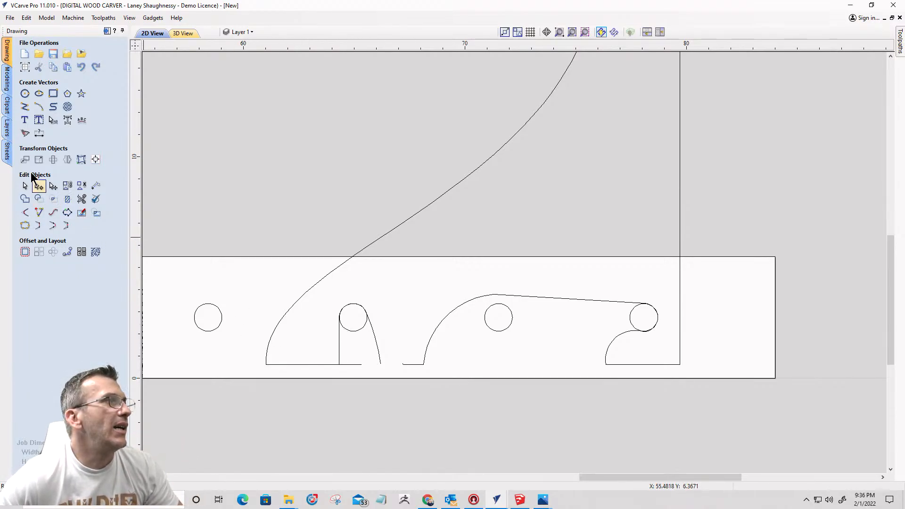
pyautogui.click(406, 367)
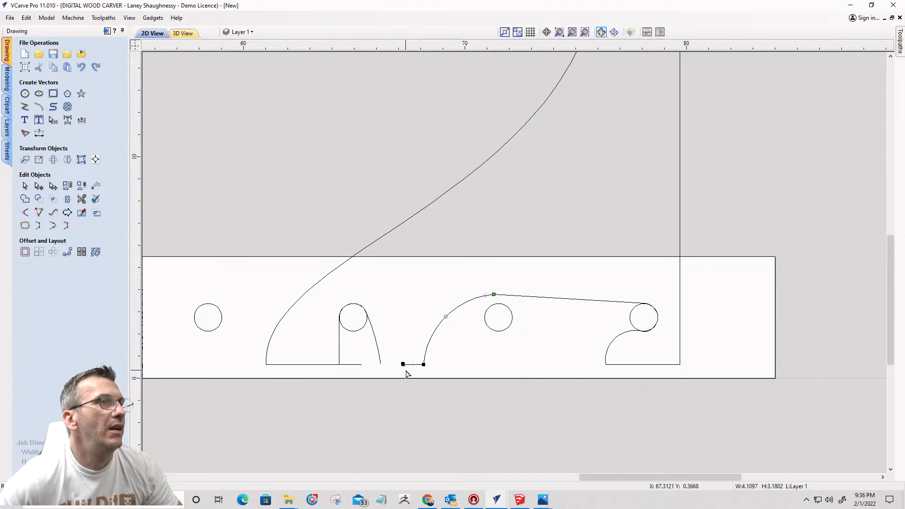
pyautogui.scroll(10, 401, 365)
pyautogui.scroll(3, 470, 337)
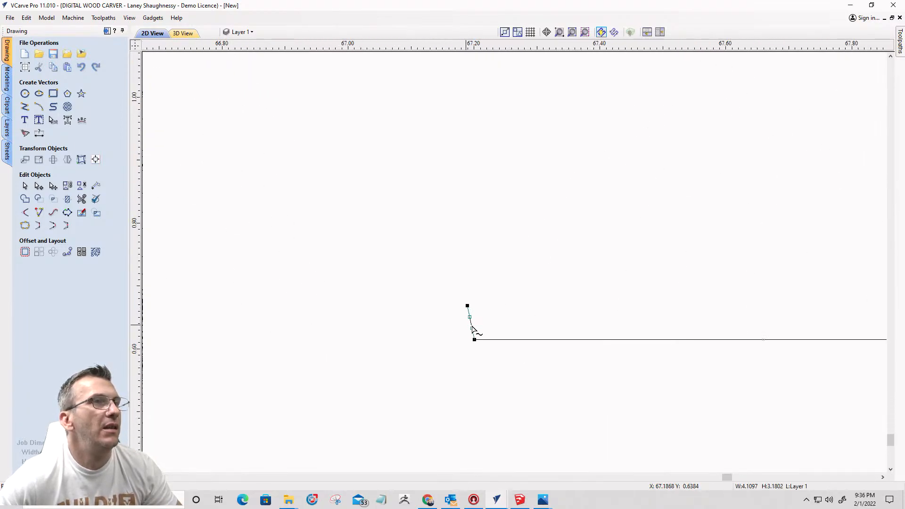
pyautogui.rightClick(481, 343)
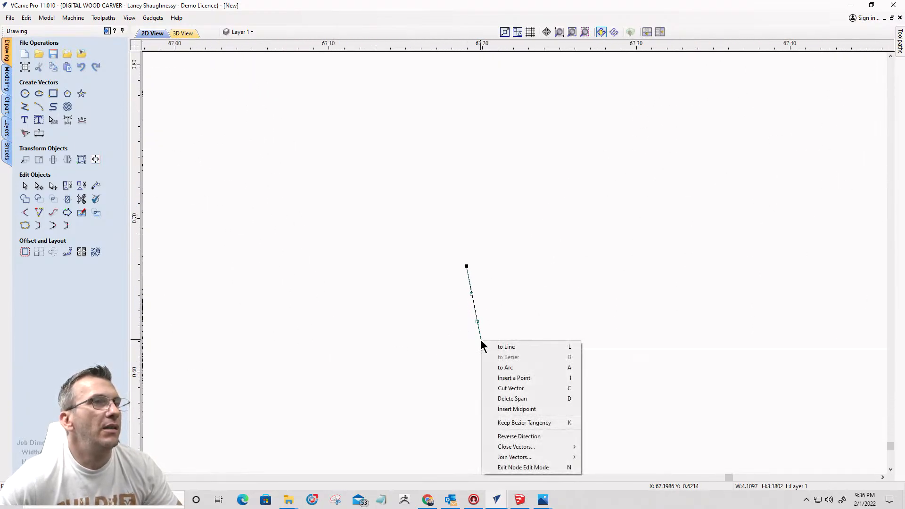
pyautogui.click(492, 399)
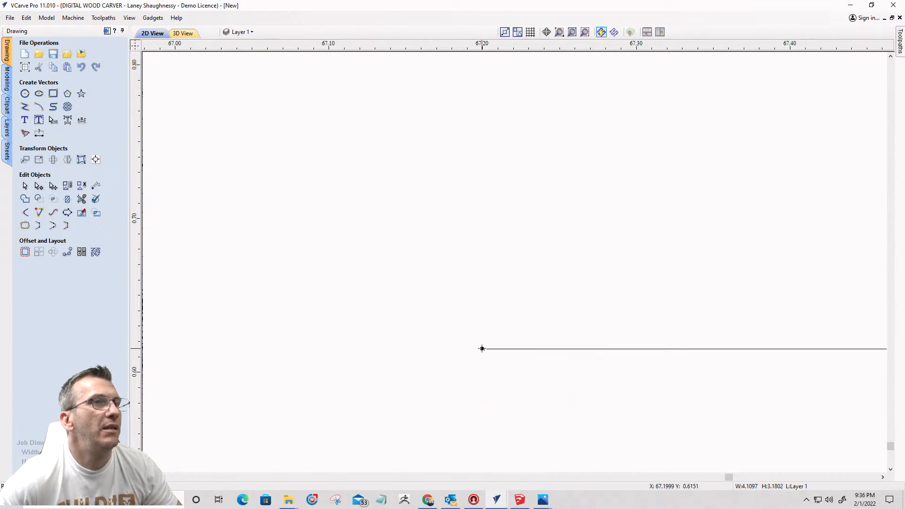
# Step: Extend the base segment beside the flared slot and the slot's curved side until they meet at a common corner
pyautogui.scroll(-7, 482, 349)
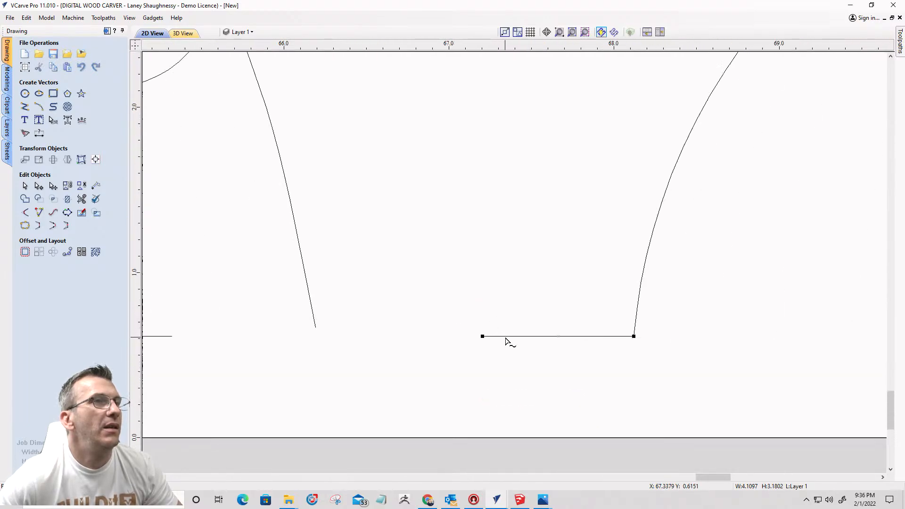
pyautogui.click(38, 213)
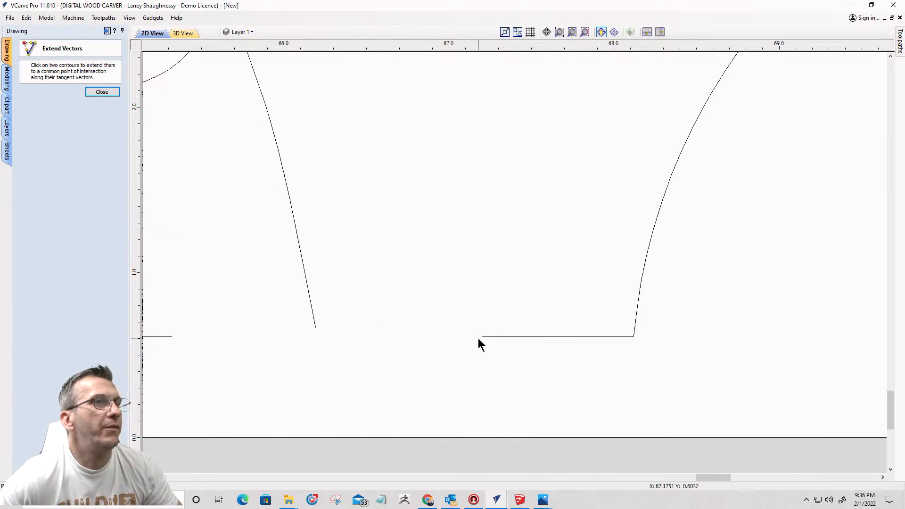
pyautogui.click(480, 337)
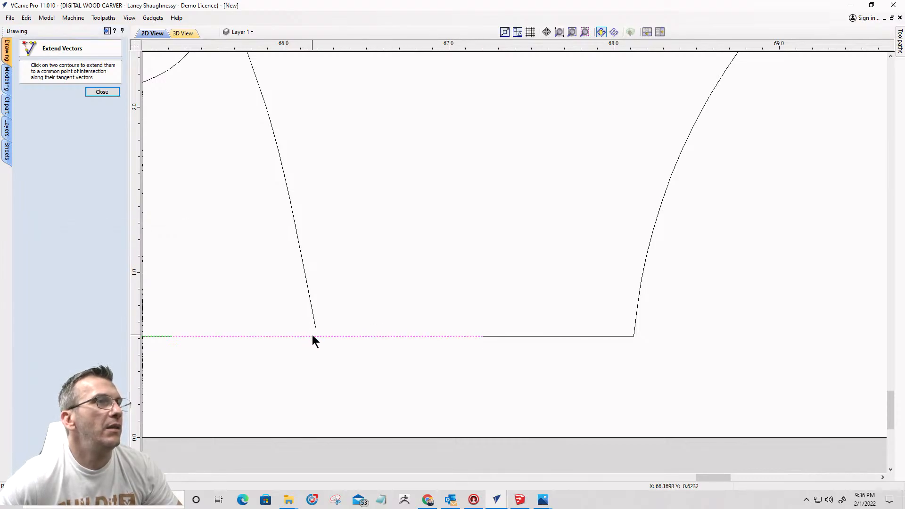
pyautogui.scroll(-5, 353, 329)
pyautogui.scroll(3, 353, 330)
pyautogui.scroll(-1, 353, 336)
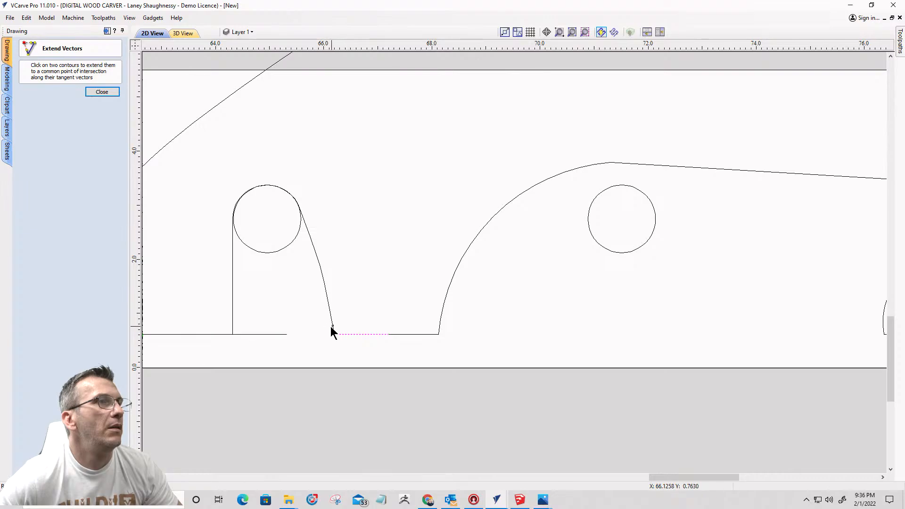
pyautogui.scroll(-3, 304, 348)
pyautogui.scroll(4, 275, 351)
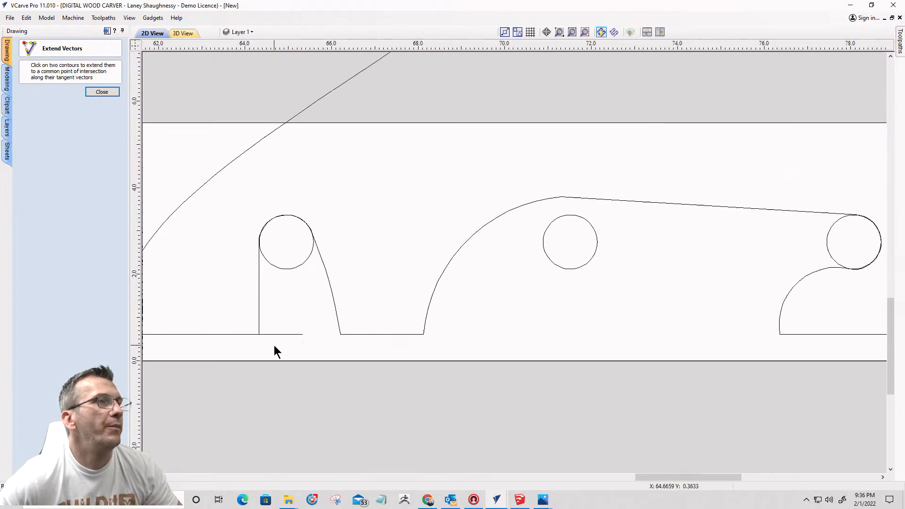
pyautogui.click(101, 91)
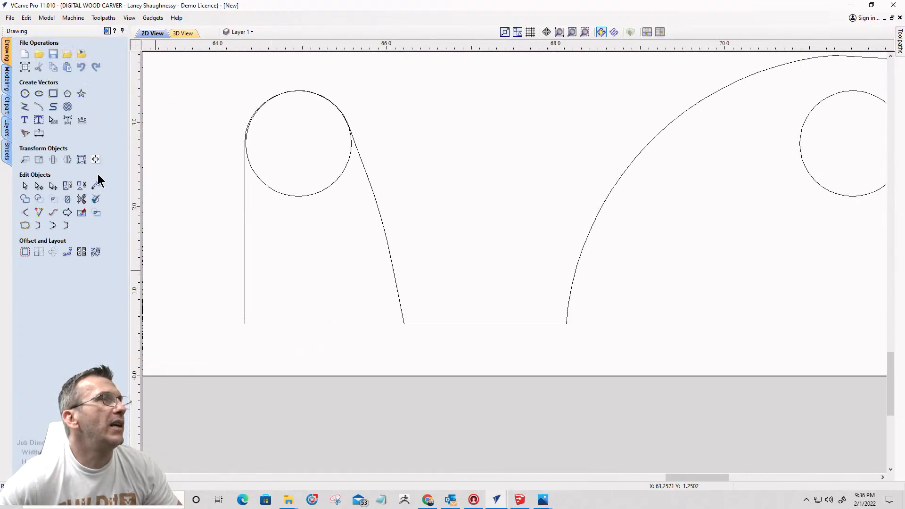
# Step: Trim away the base line's overhang across the flared slot's opening, rejoining the trimmed sections
pyautogui.click(83, 198)
pyautogui.click(277, 324)
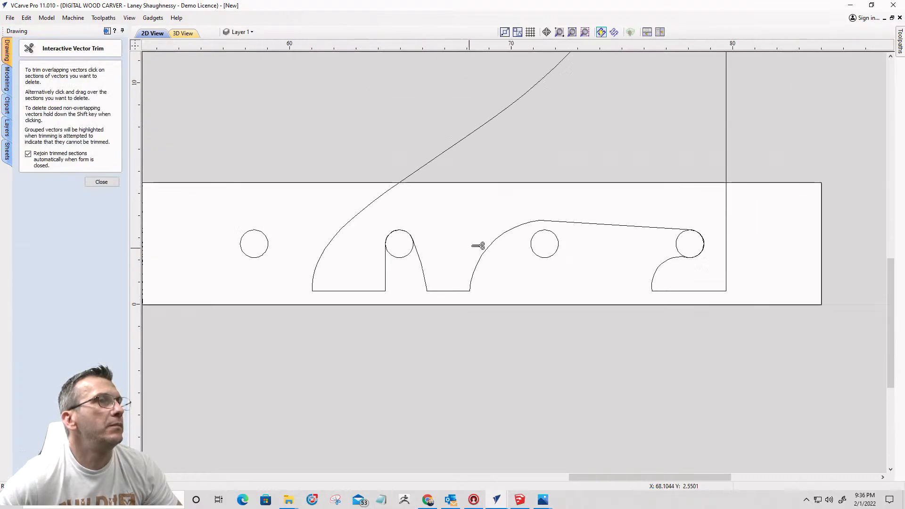
pyautogui.scroll(-4, 435, 272)
pyautogui.scroll(-3, 275, 256)
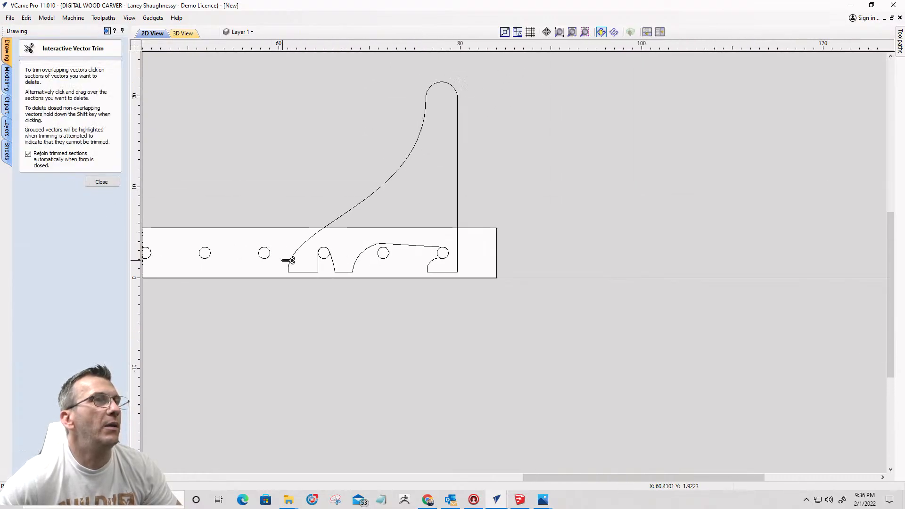
pyautogui.click(102, 181)
# Step: Draw a 1.25-inch diameter circle centred in the profile's rounded top, at about X 77.95, Y 19.85
pyautogui.scroll(2, 404, 145)
pyautogui.scroll(-1, 522, 219)
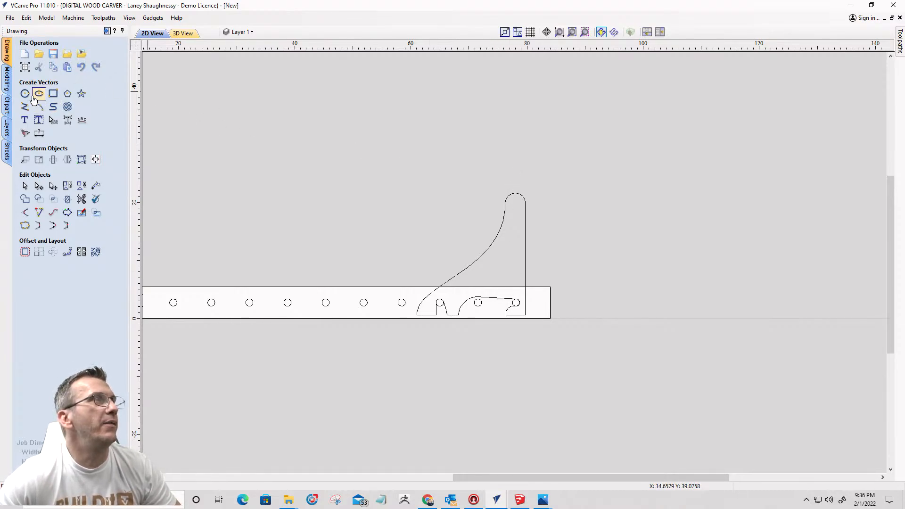
pyautogui.click(25, 93)
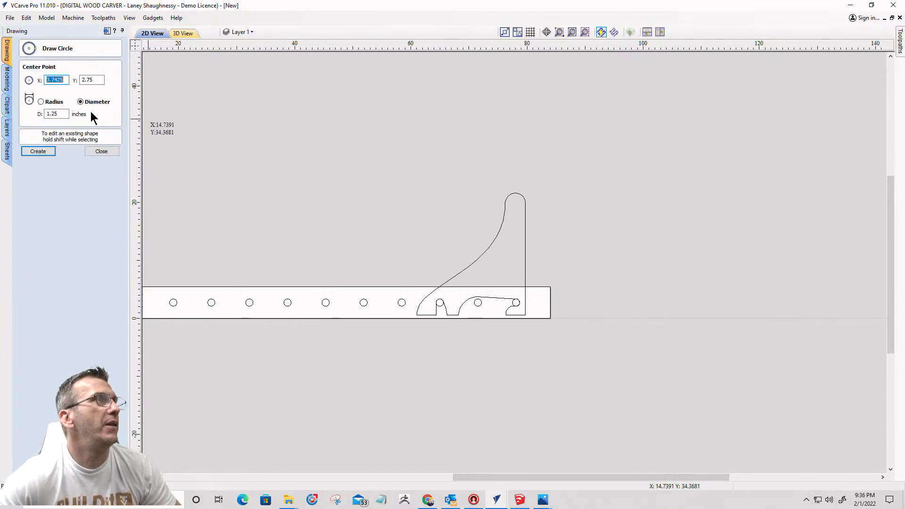
pyautogui.scroll(4, 514, 205)
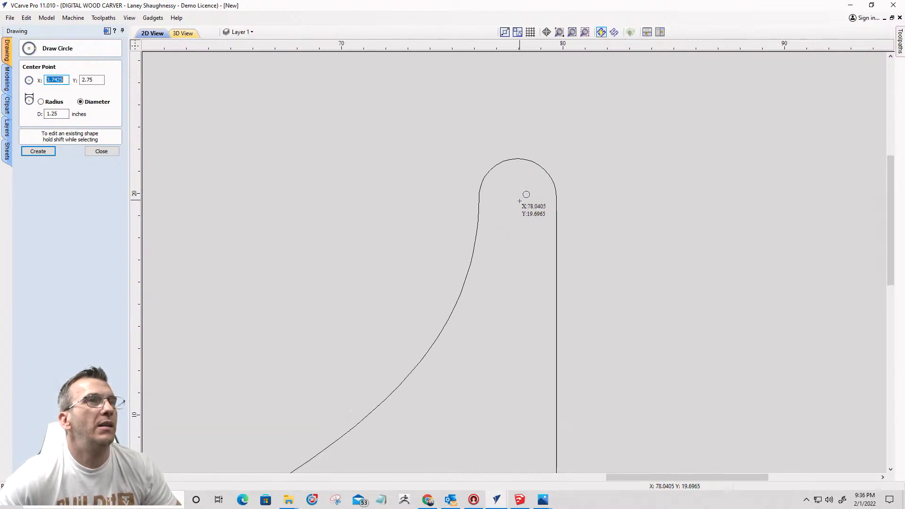
pyautogui.click(517, 196)
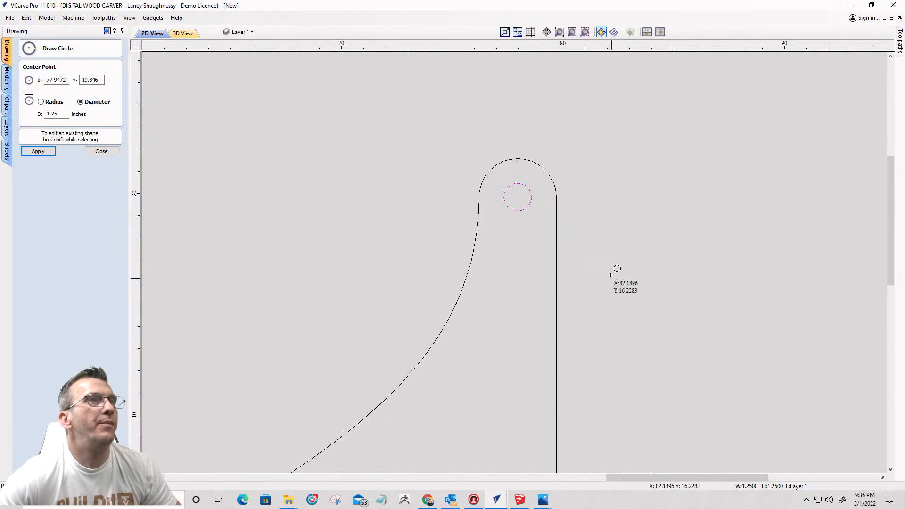
pyautogui.scroll(-3, 615, 268)
pyautogui.scroll(1, 580, 311)
pyautogui.scroll(-1, 568, 304)
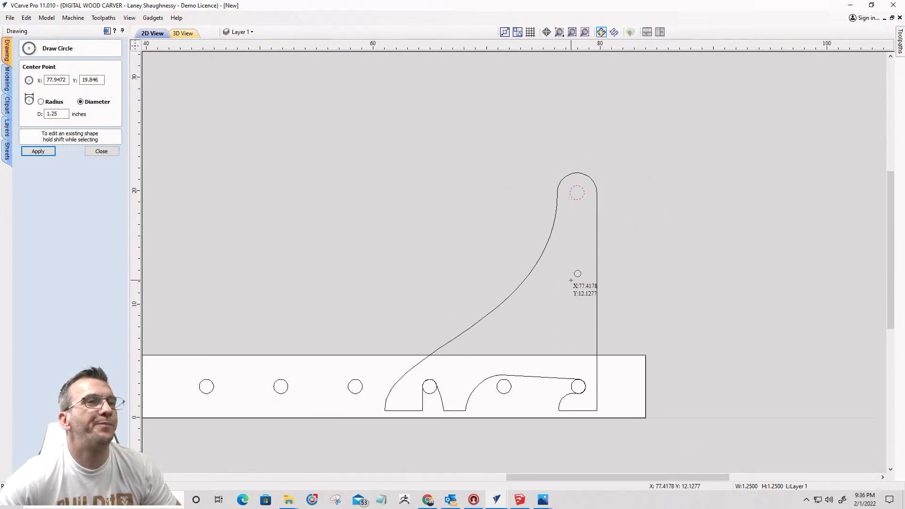
pyautogui.click(102, 152)
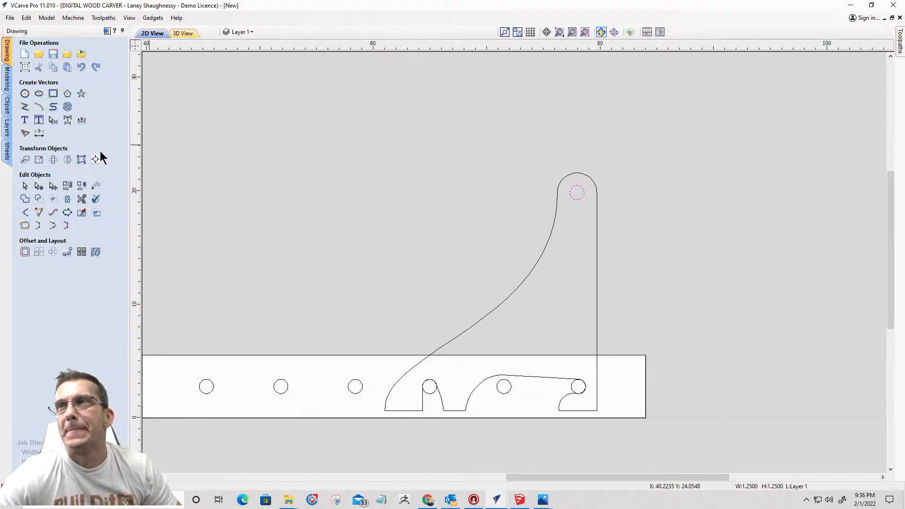
pyautogui.scroll(-1, 527, 405)
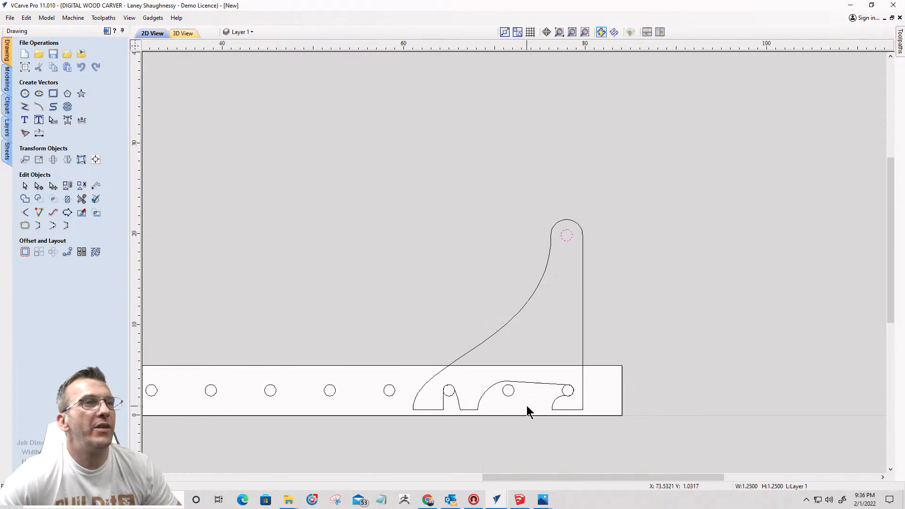
pyautogui.scroll(4, 519, 383)
pyautogui.scroll(-3, 519, 383)
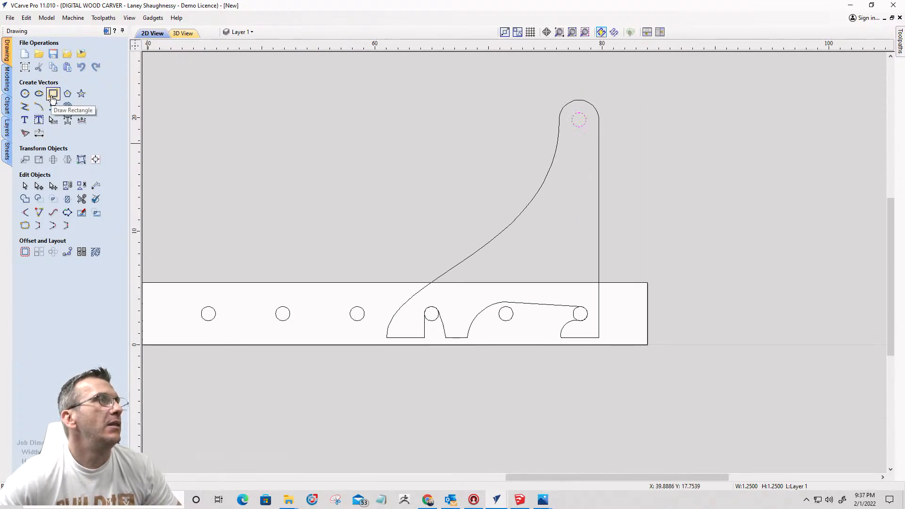
pyautogui.click(52, 94)
pyautogui.scroll(2, 523, 304)
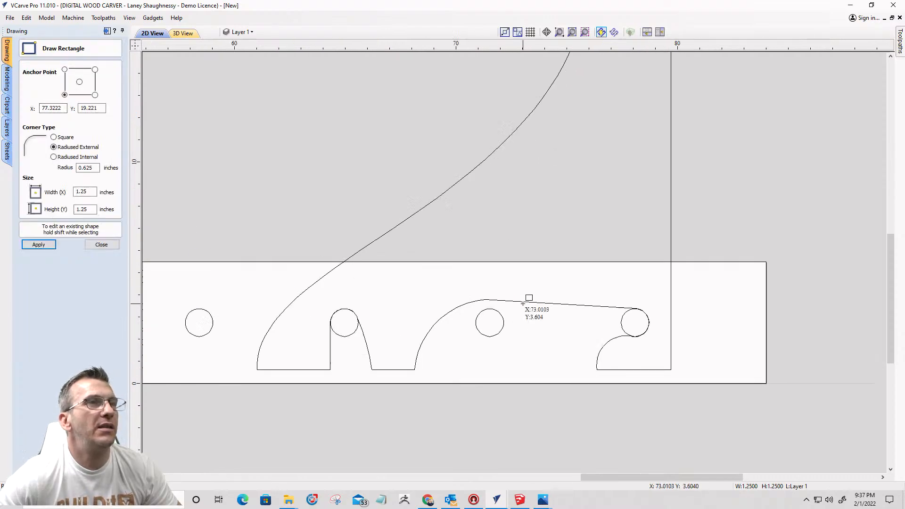
pyautogui.scroll(1, 522, 303)
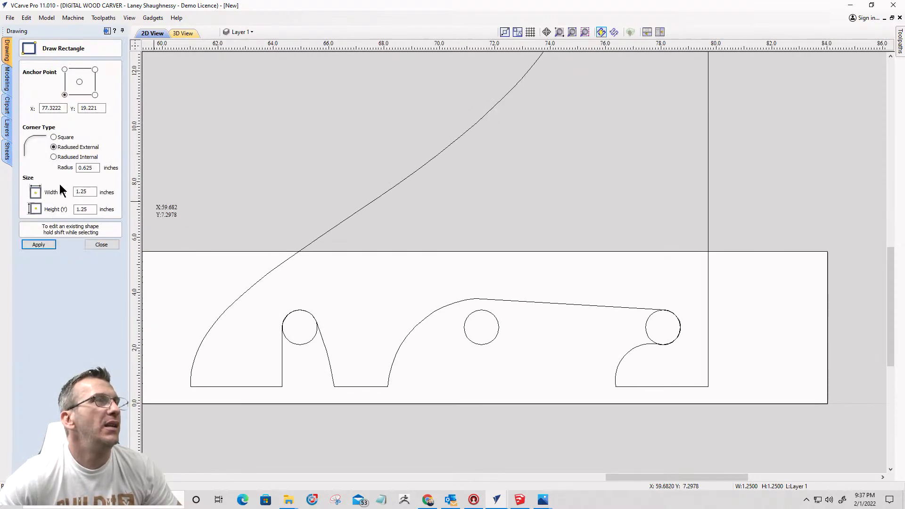
pyautogui.click(88, 245)
# Step: Edit the outline's nodes and move the open end of the recess's upper line down onto the top of the middle hole
pyautogui.click(470, 300)
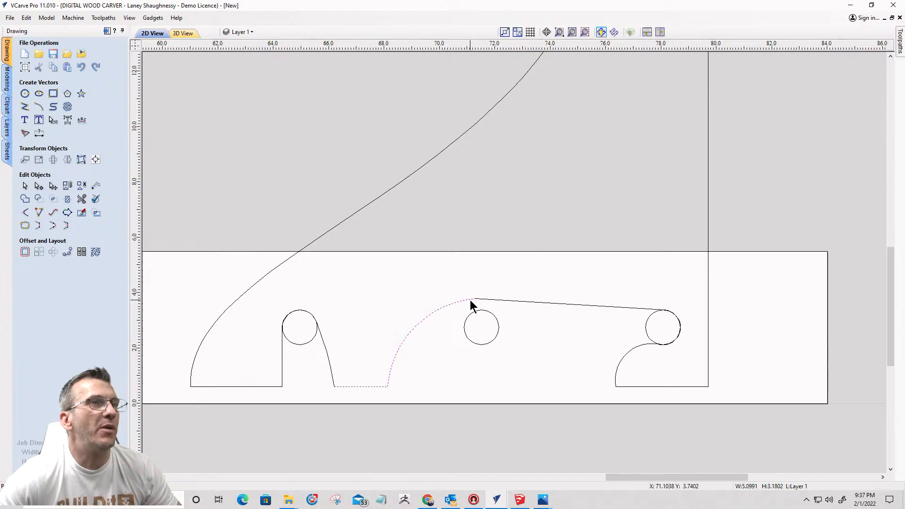
pyautogui.click(484, 301)
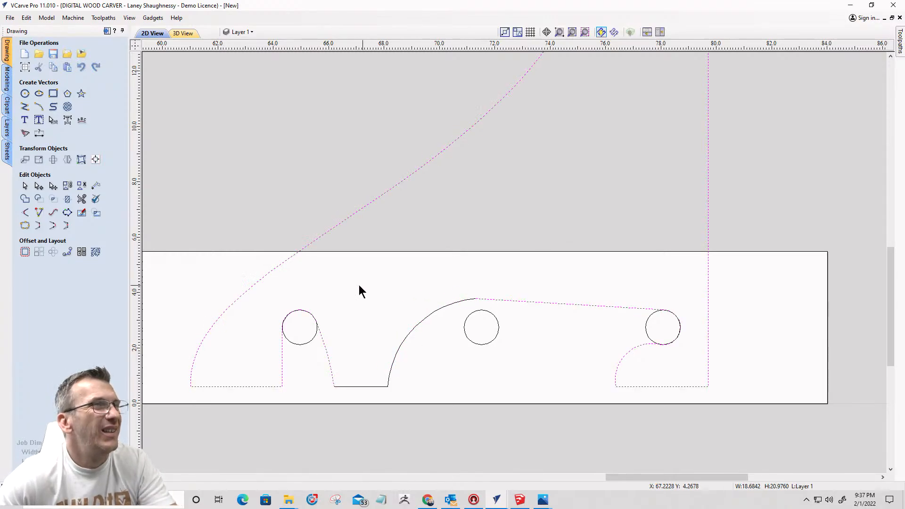
pyautogui.click(40, 187)
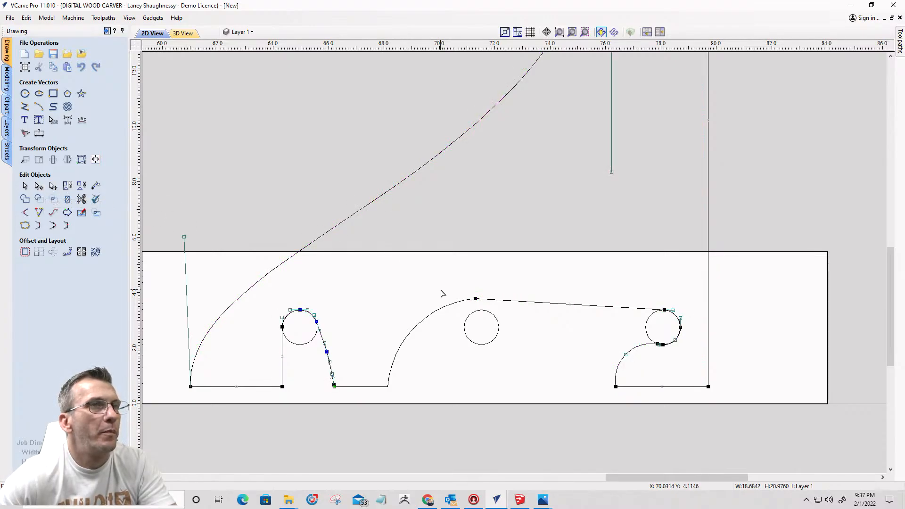
pyautogui.scroll(4, 444, 295)
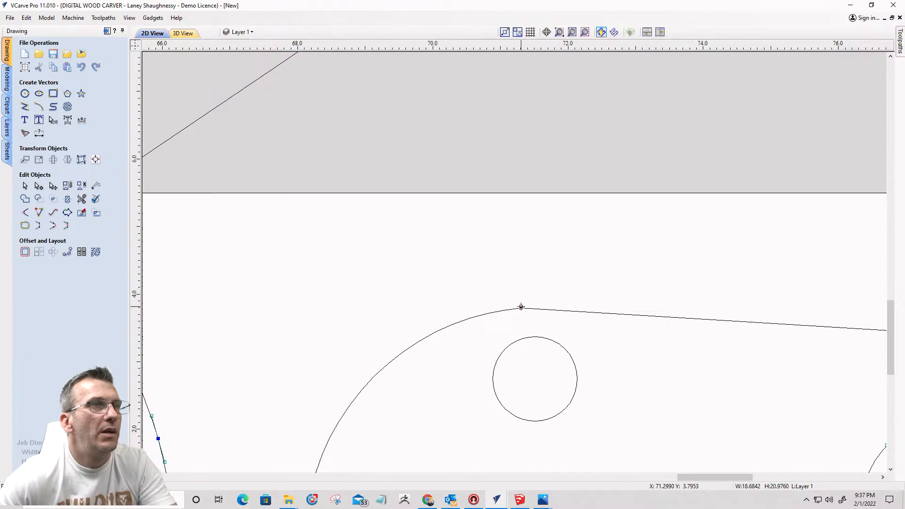
pyautogui.moveTo(521, 306); pyautogui.dragTo(534, 335)
pyautogui.scroll(-2, 470, 283)
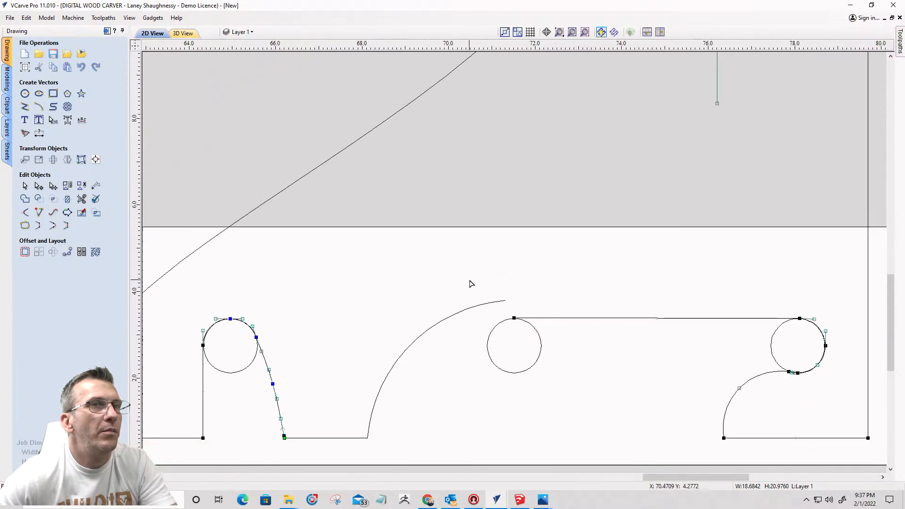
# Step: Select both end nodes of the recess's upper line and align them so the line runs level
pyautogui.click(799, 319)
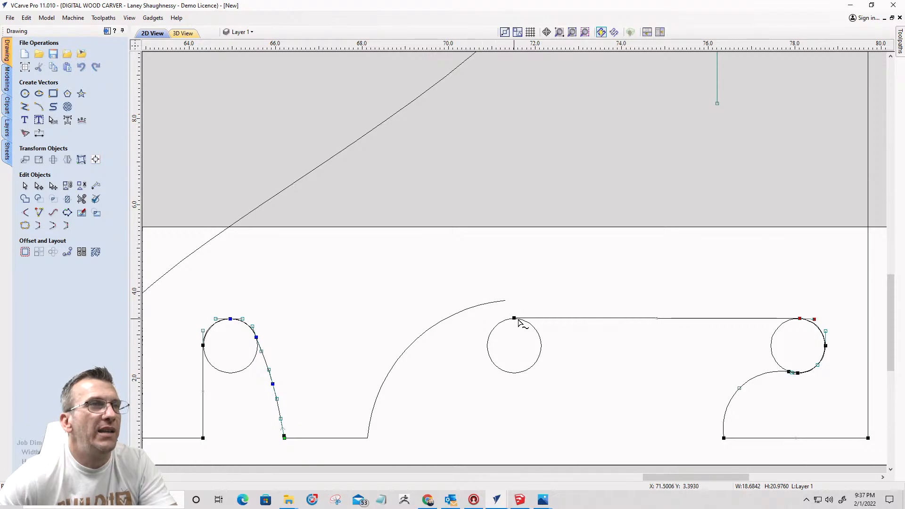
pyautogui.scroll(3, 800, 346)
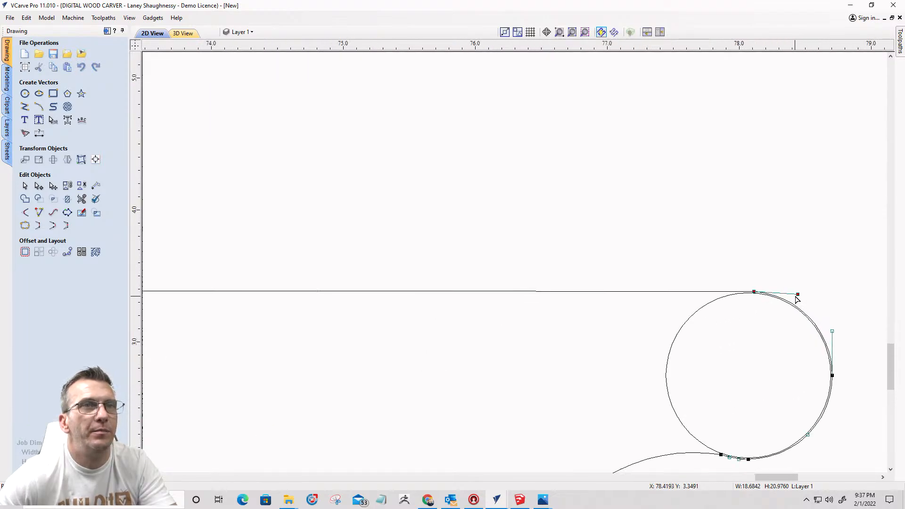
pyautogui.scroll(-2, 774, 303)
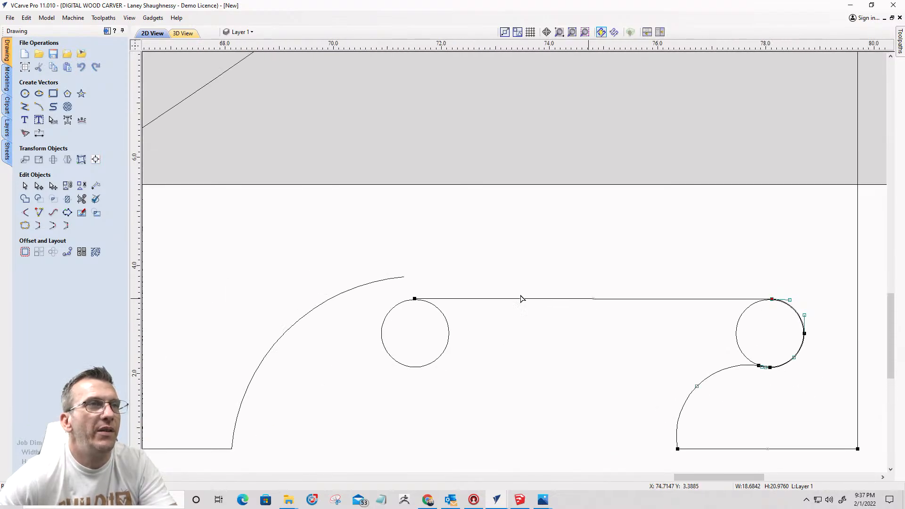
pyautogui.scroll(4, 393, 294)
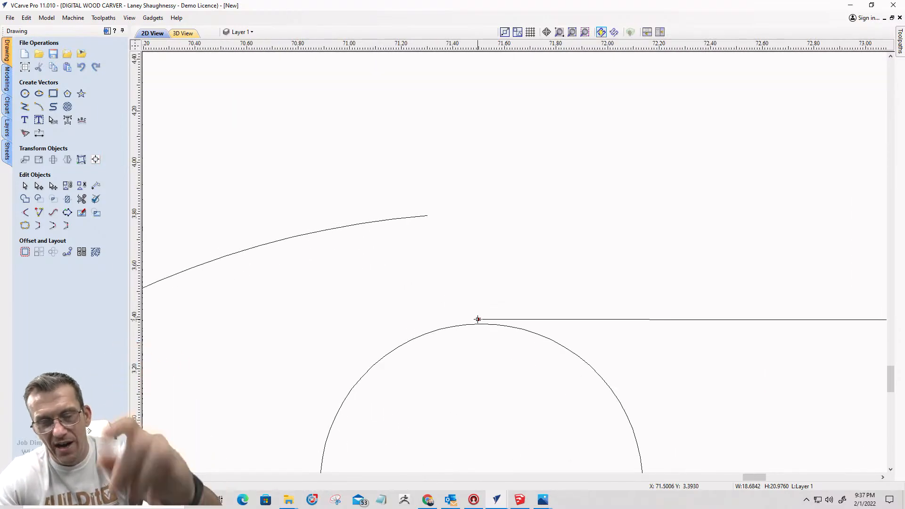
pyautogui.scroll(-4, 478, 306)
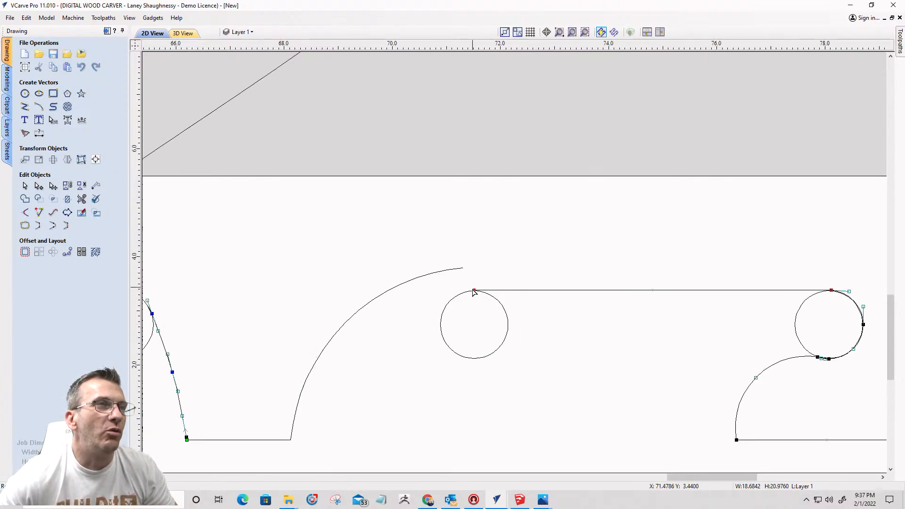
pyautogui.scroll(-1, 468, 292)
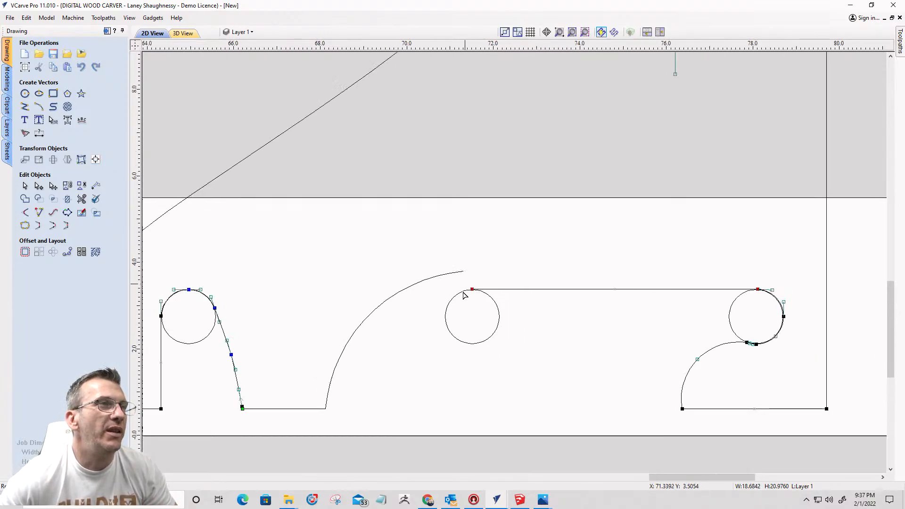
# Step: Move the large arc's upper end onto the recess line's open end, and shift its lower end along the base toward the flared slot
pyautogui.click(319, 407)
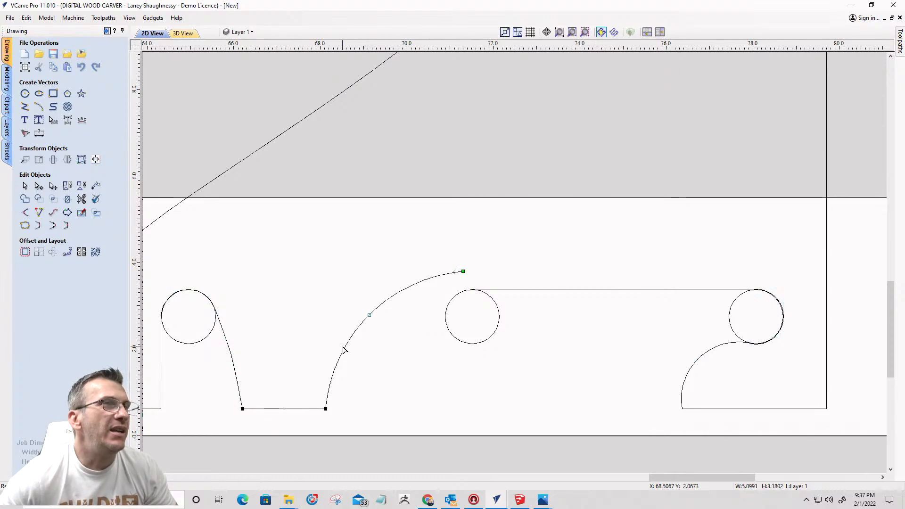
pyautogui.scroll(2, 345, 349)
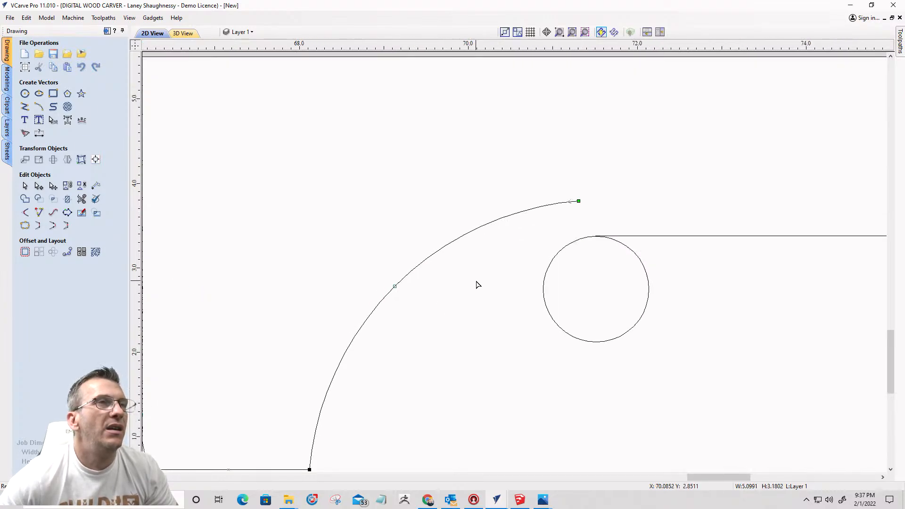
pyautogui.scroll(-2, 487, 277)
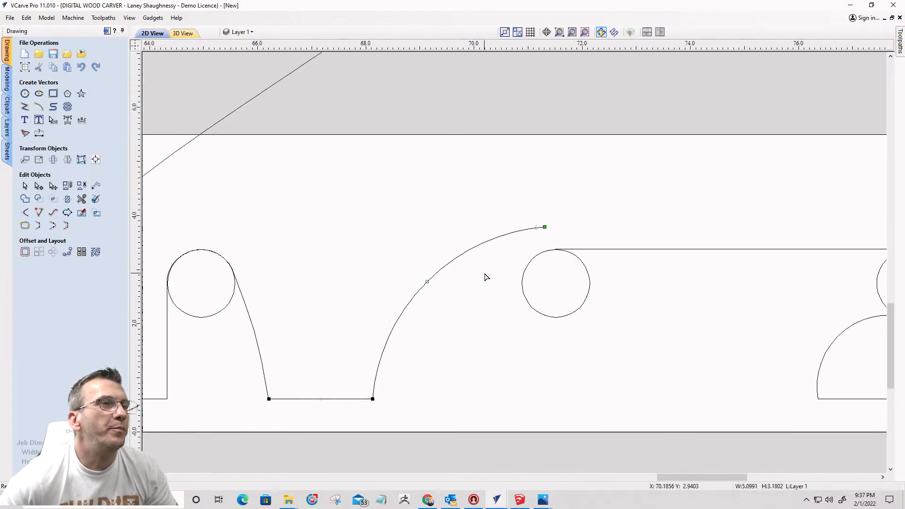
pyautogui.click(373, 398)
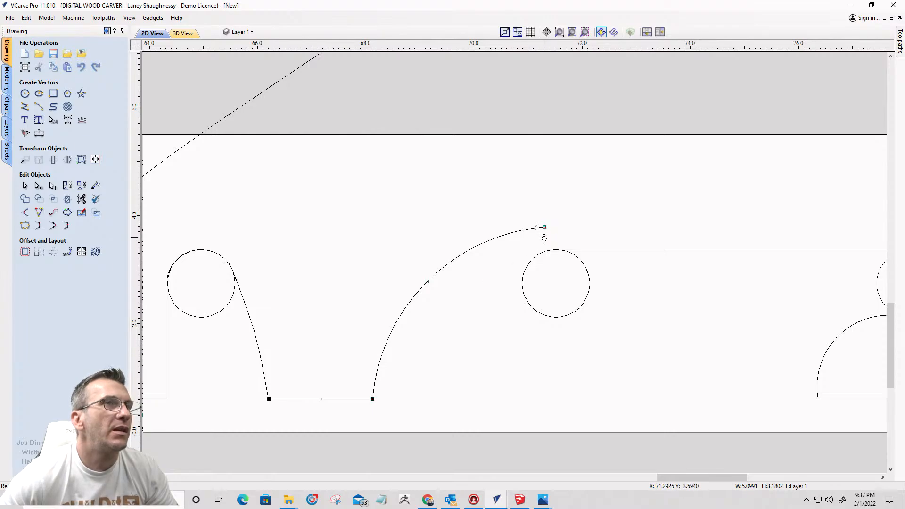
pyautogui.moveTo(544, 228); pyautogui.dragTo(556, 250)
pyautogui.moveTo(437, 292)
pyautogui.mouseDown()
pyautogui.moveTo(443, 303)
pyautogui.moveTo(437, 290)
pyautogui.mouseUp()
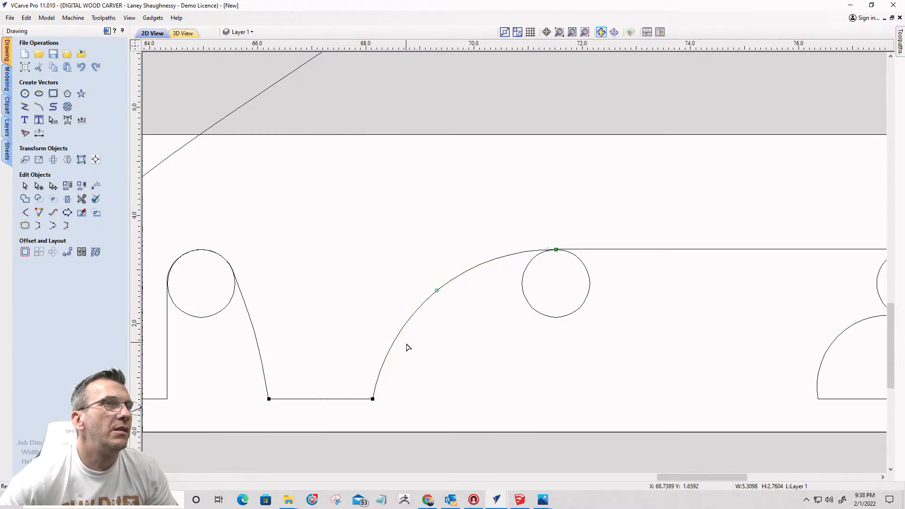
pyautogui.moveTo(372, 398); pyautogui.dragTo(347, 399)
pyautogui.scroll(5, 556, 239)
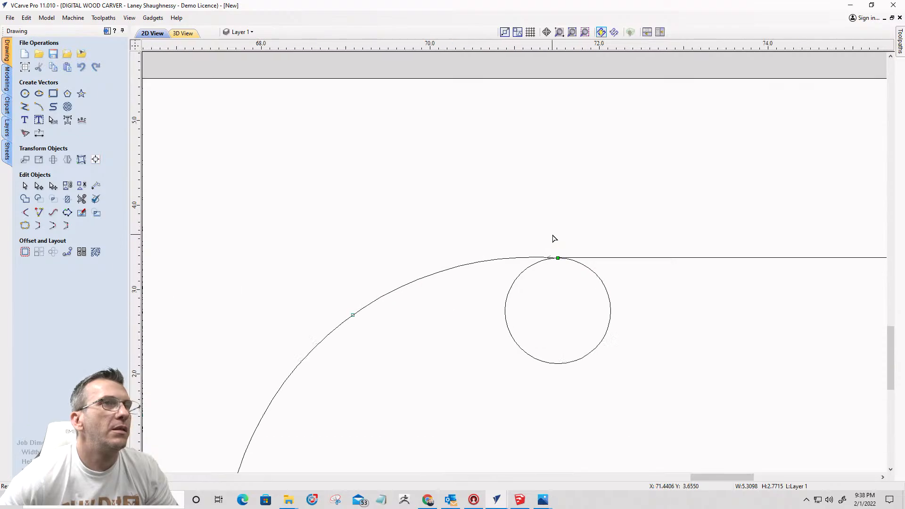
# Step: Snap the large arc's upper end onto the recess line's open end and shift its middle node slightly down to smooth the curve
pyautogui.scroll(2, 550, 280)
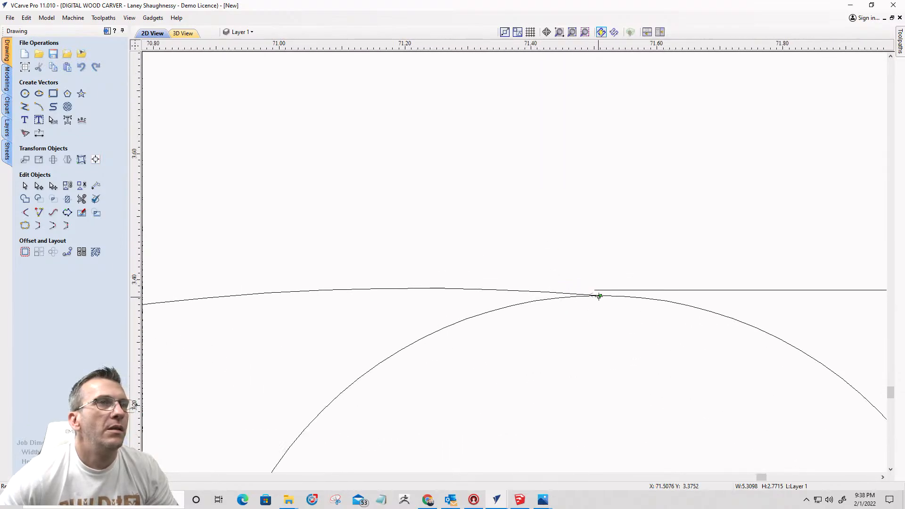
pyautogui.moveTo(600, 295); pyautogui.dragTo(593, 290)
pyautogui.scroll(-5, 572, 255)
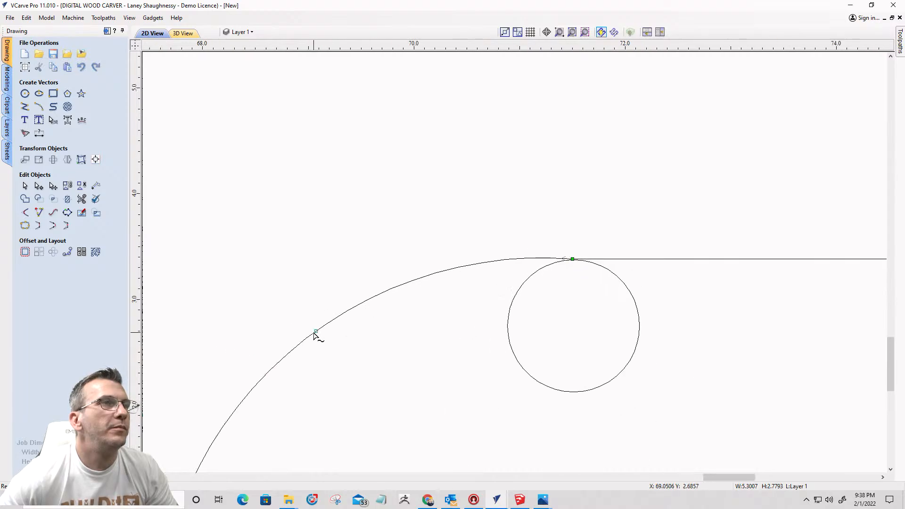
pyautogui.moveTo(316, 330); pyautogui.dragTo(321, 345)
pyautogui.scroll(3, 561, 257)
pyautogui.scroll(-6, 575, 264)
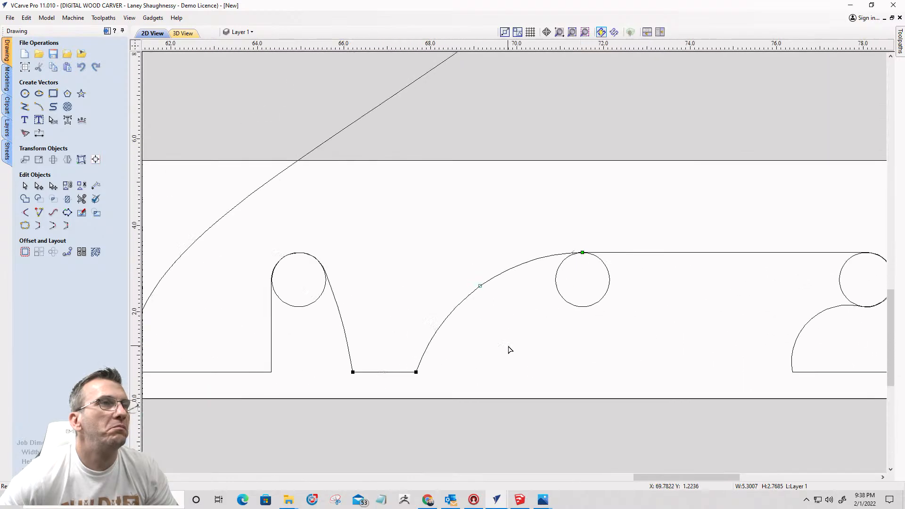
pyautogui.click(499, 346)
# Step: Examine how the slot, large arc, level line and hooked recess fit around the board's holes
pyautogui.scroll(-3, 460, 293)
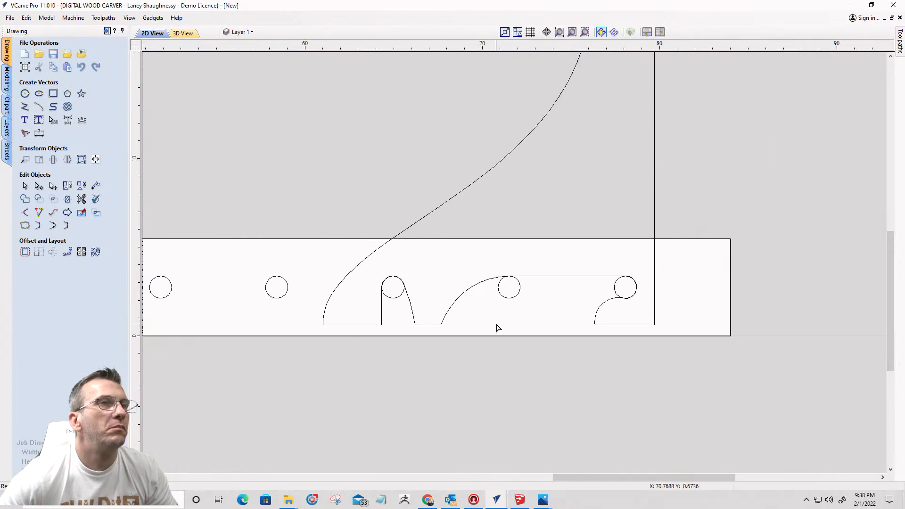
pyautogui.scroll(8, 508, 289)
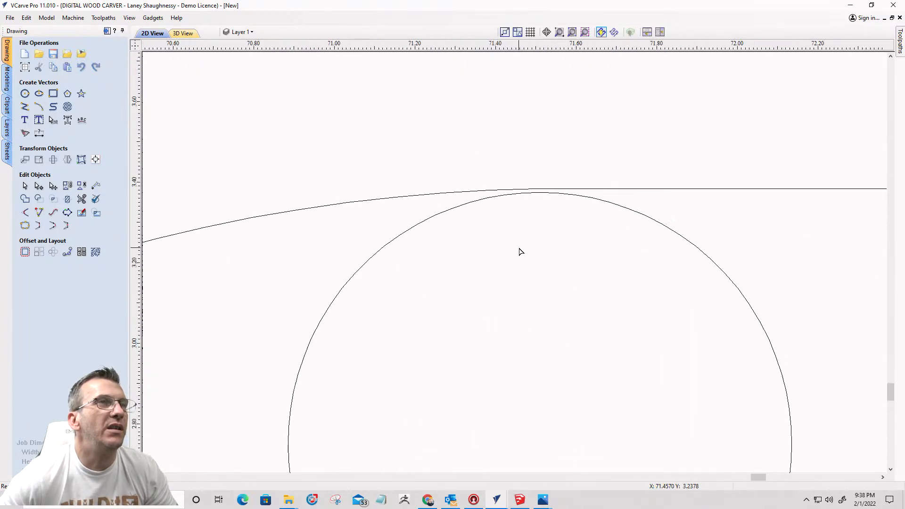
pyautogui.scroll(-8, 520, 252)
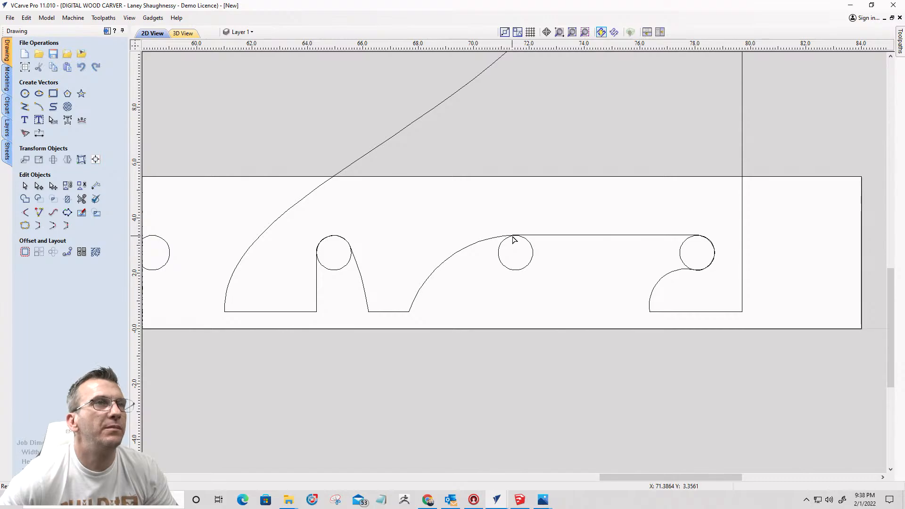
pyautogui.scroll(5, 329, 238)
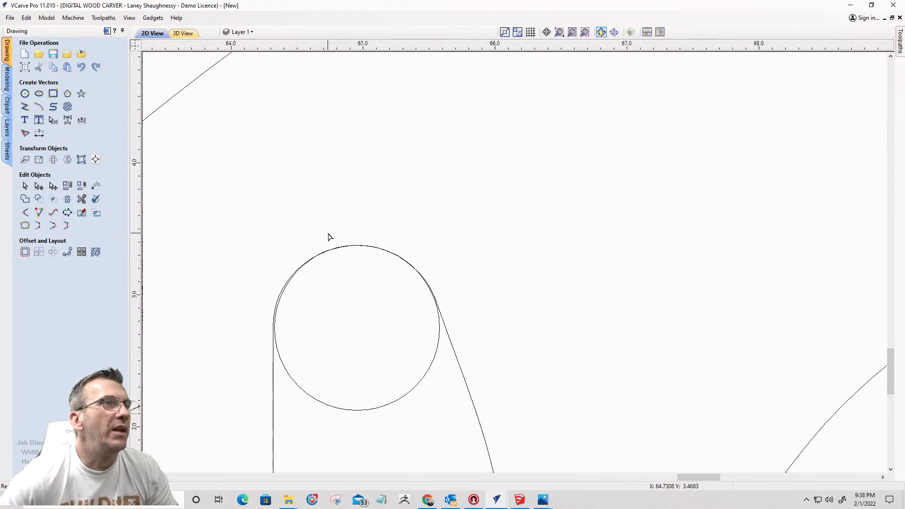
pyautogui.scroll(-3, 355, 242)
pyautogui.scroll(4, 718, 246)
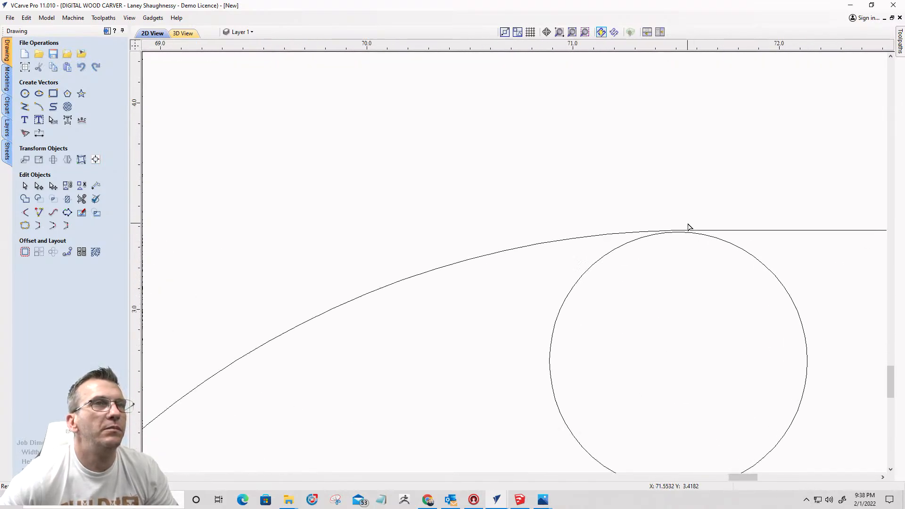
pyautogui.scroll(-8, 683, 233)
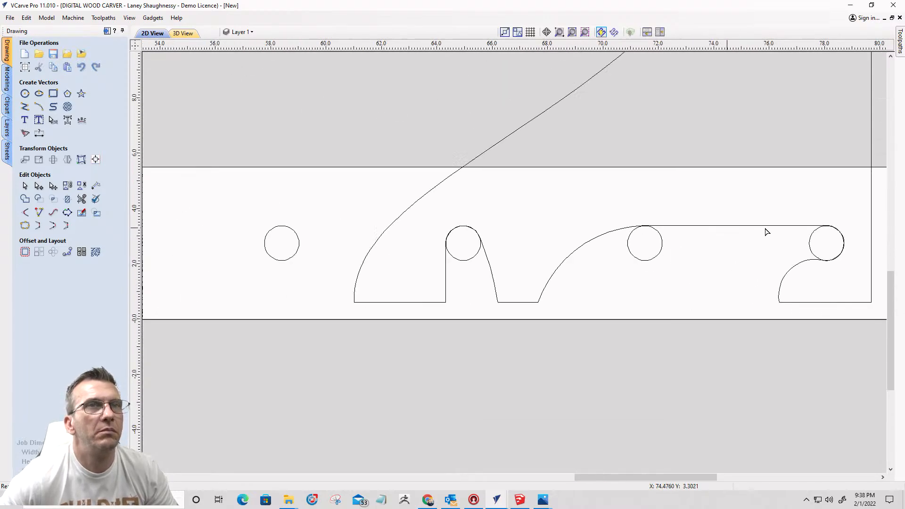
pyautogui.scroll(8, 815, 228)
pyautogui.scroll(-12, 839, 234)
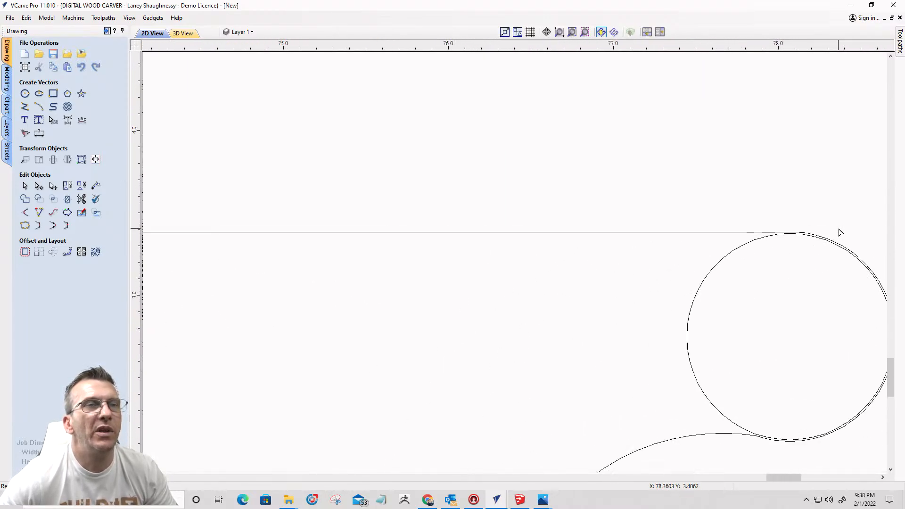
pyautogui.scroll(-1, 553, 270)
pyautogui.scroll(-1, 553, 269)
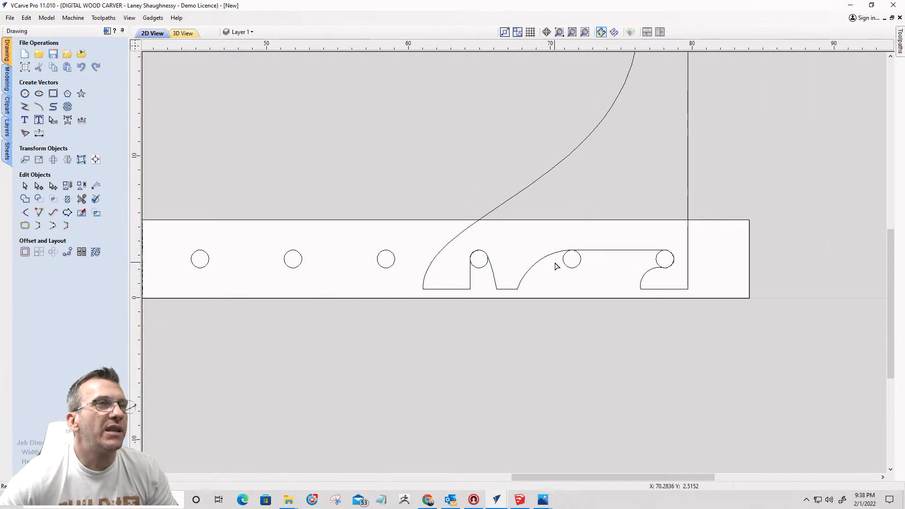
pyautogui.scroll(-2, 560, 282)
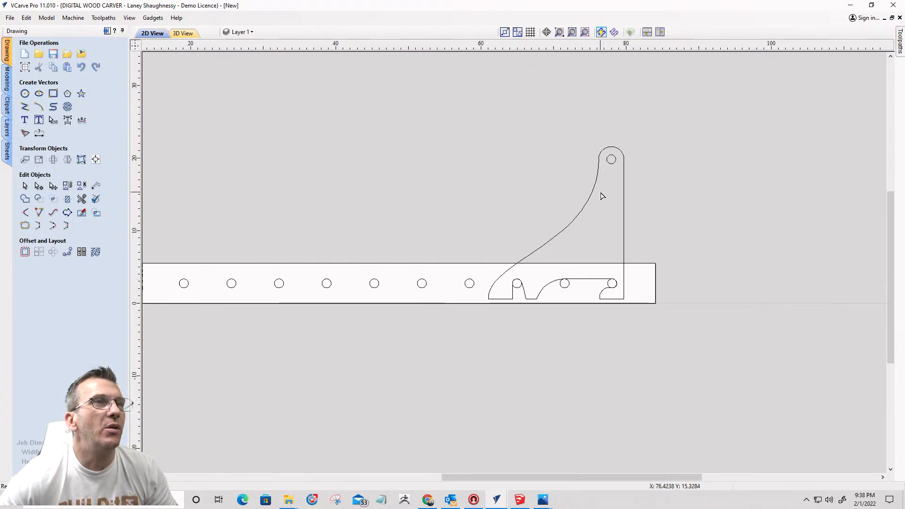
pyautogui.scroll(4, 581, 273)
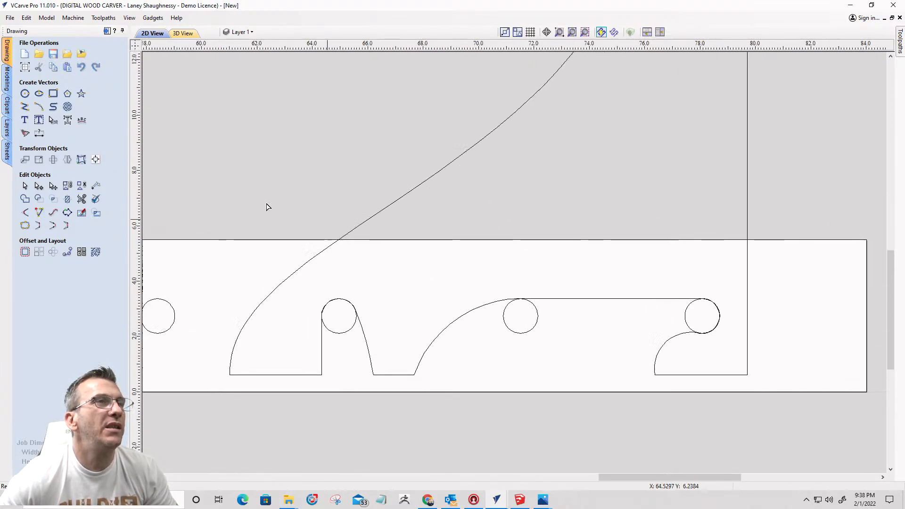
# Step: Draw a rectangle with externally radiused corners above the middle hole, 3 inches wide and 0.75 inches high
pyautogui.click(53, 94)
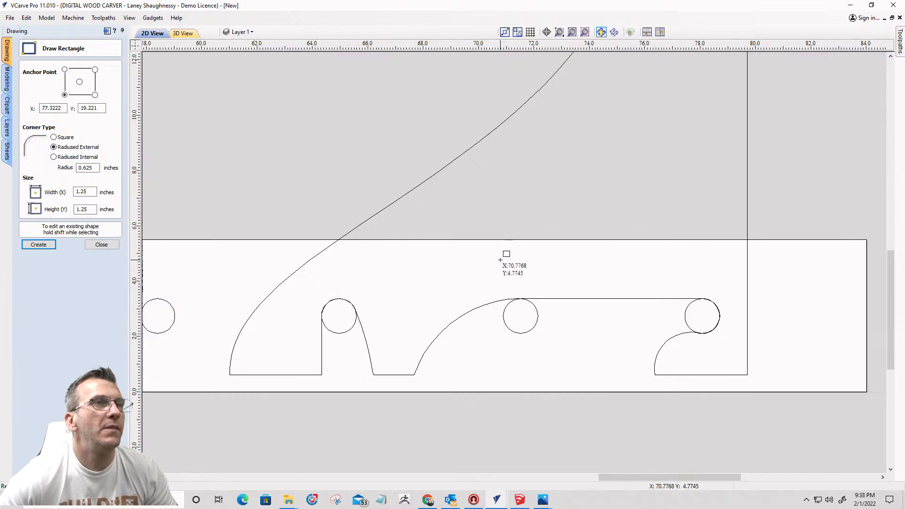
pyautogui.moveTo(500, 258); pyautogui.dragTo(633, 276)
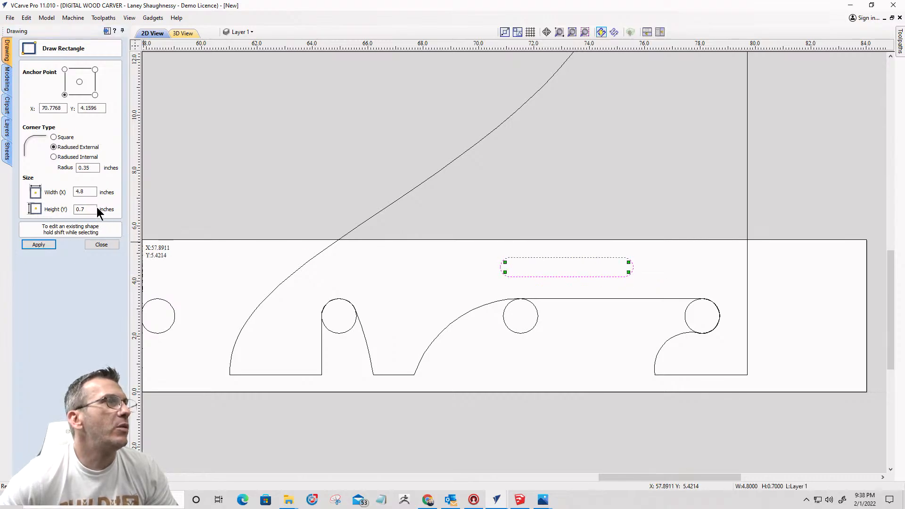
pyautogui.click(89, 208)
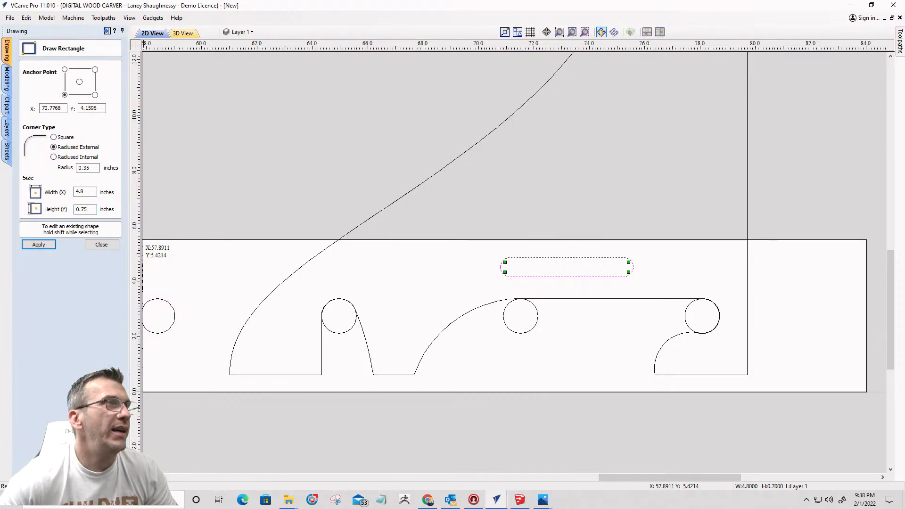
pyautogui.moveTo(89, 194); pyautogui.dragTo(54, 192)
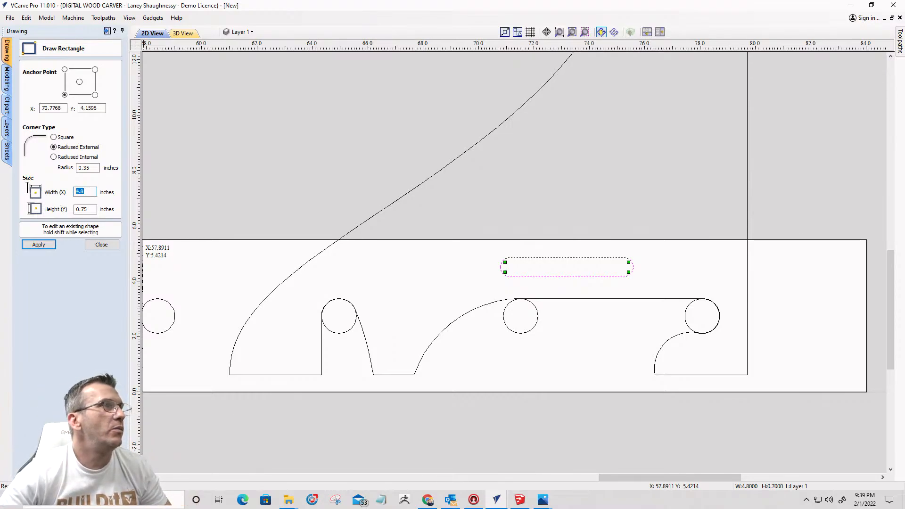
pyautogui.write('3')
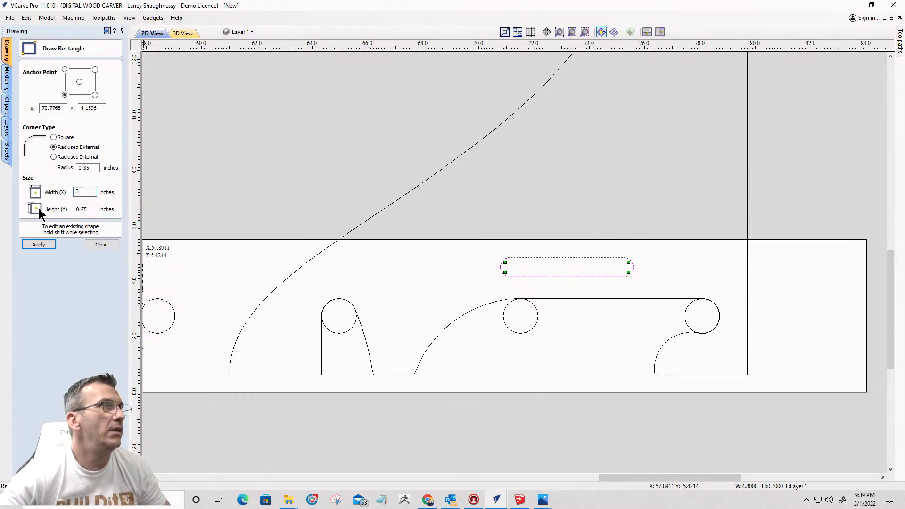
pyautogui.click(38, 245)
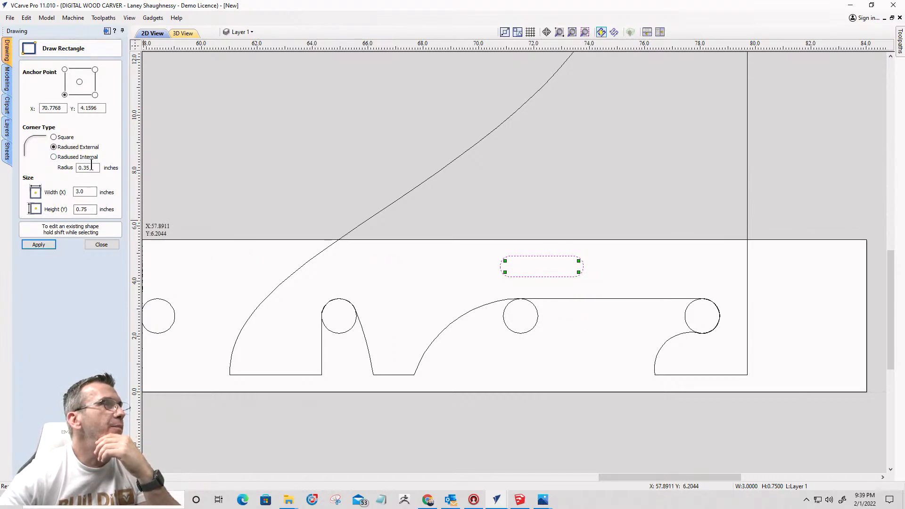
# Step: Set the small rectangle's corner radius to 0.125 inches and finish the rectangle
pyautogui.moveTo(96, 168); pyautogui.dragTo(55, 165)
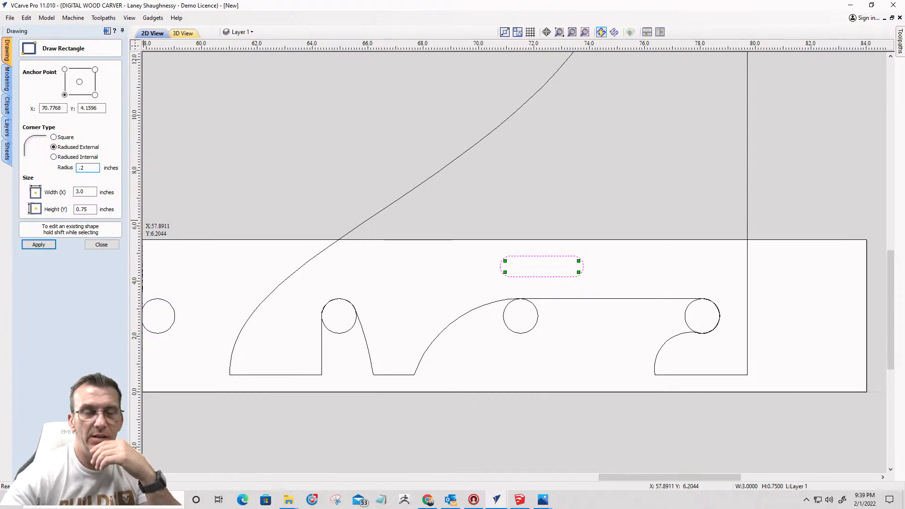
pyautogui.write('.')
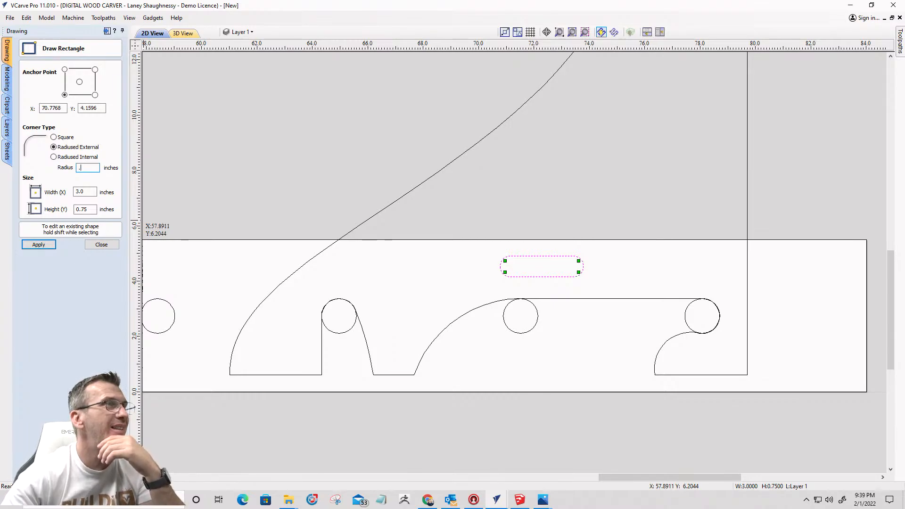
pyautogui.write('2125')
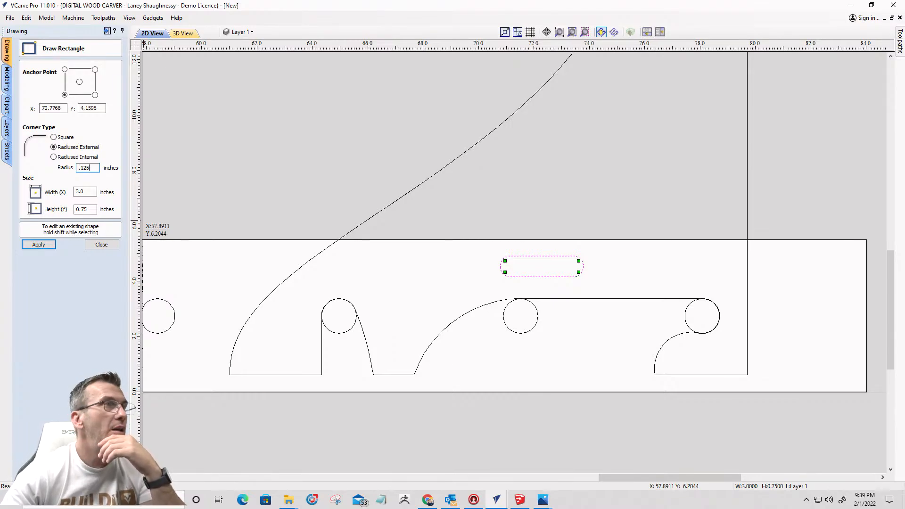
pyautogui.click(36, 244)
pyautogui.scroll(5, 507, 271)
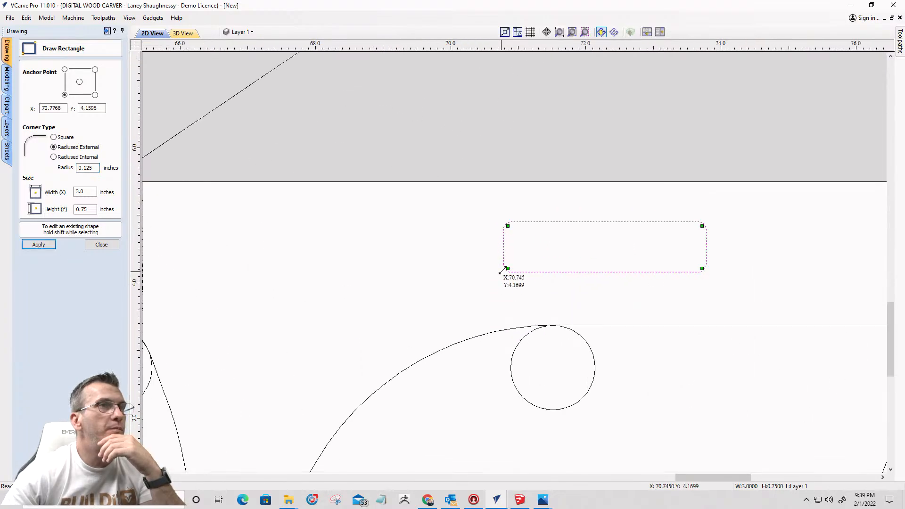
pyautogui.scroll(-3, 517, 211)
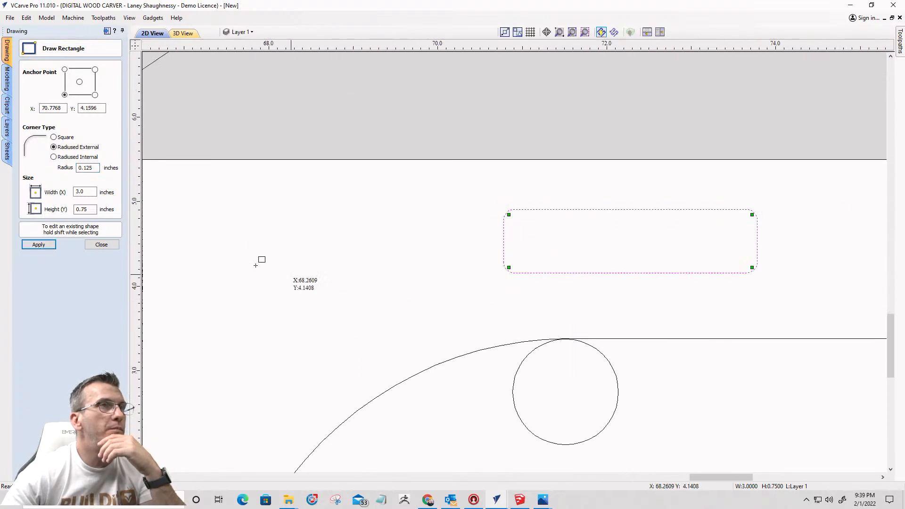
pyautogui.click(113, 244)
pyautogui.scroll(-5, 492, 264)
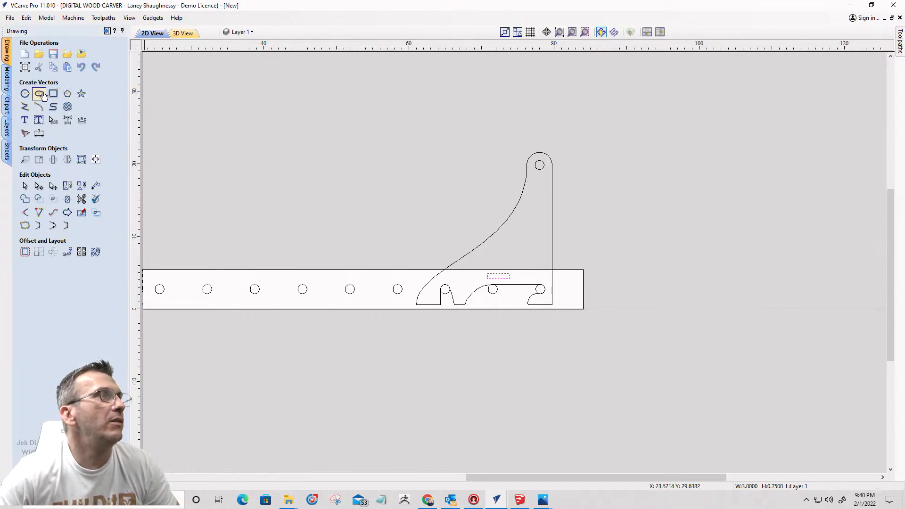
# Step: Draw a tall rectangle about 1.25 inches wide and 6.8 inches high over the top hole, extending down inside the profile
pyautogui.click(54, 93)
pyautogui.scroll(3, 537, 164)
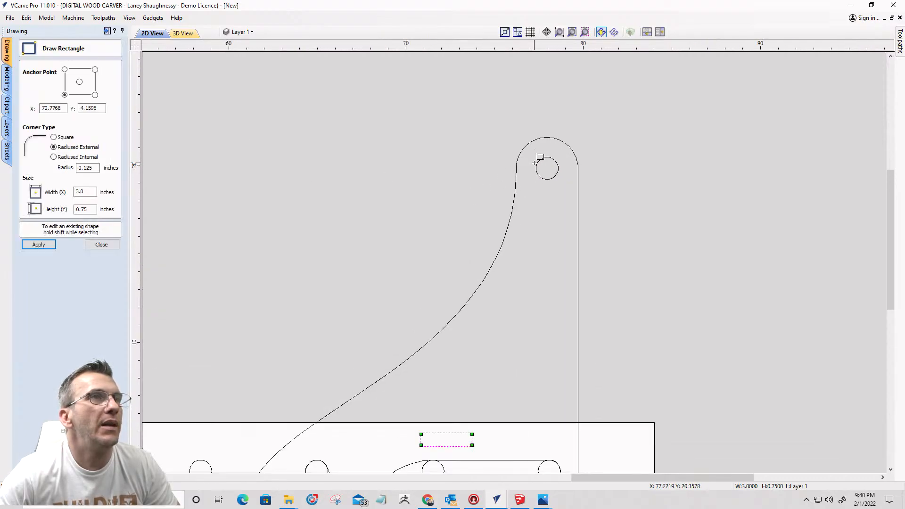
pyautogui.scroll(4, 536, 163)
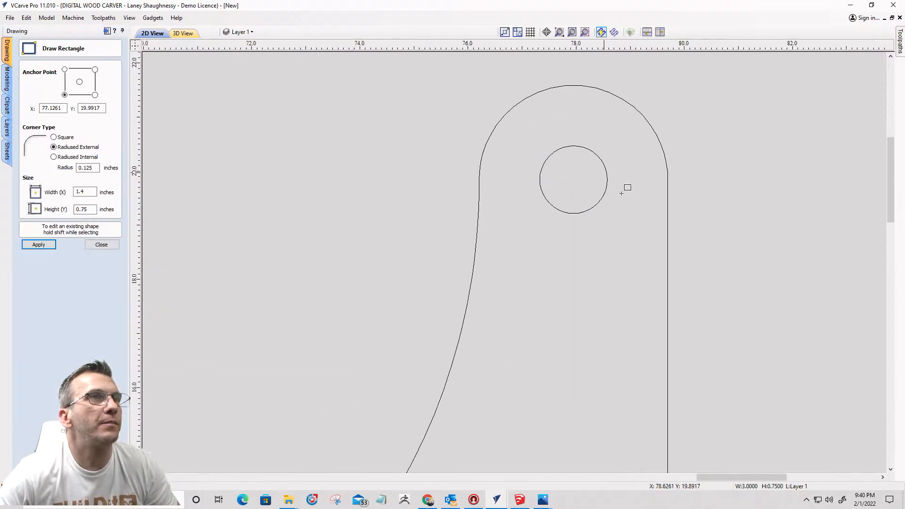
pyautogui.moveTo(593, 467); pyautogui.dragTo(597, 501)
pyautogui.scroll(-6, 612, 189)
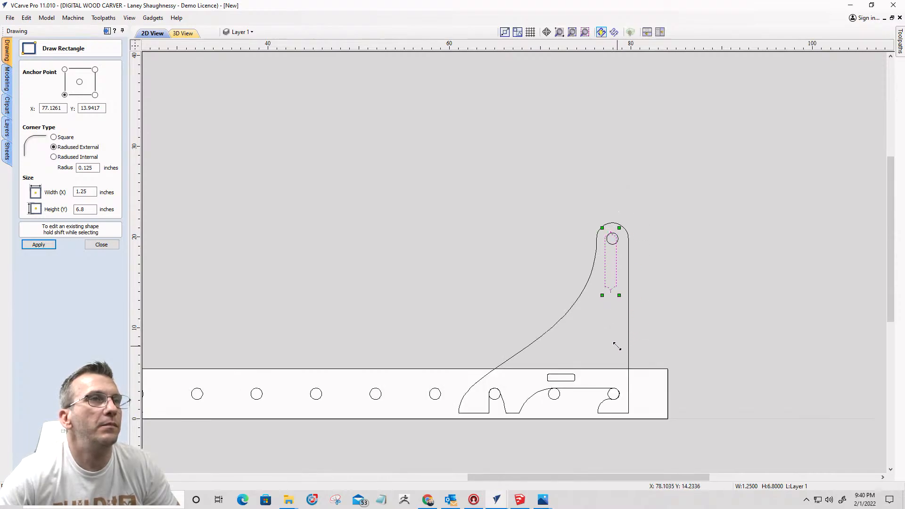
# Step: Change the tall rectangle's corner type to square and finish the rectangle
pyautogui.click(53, 157)
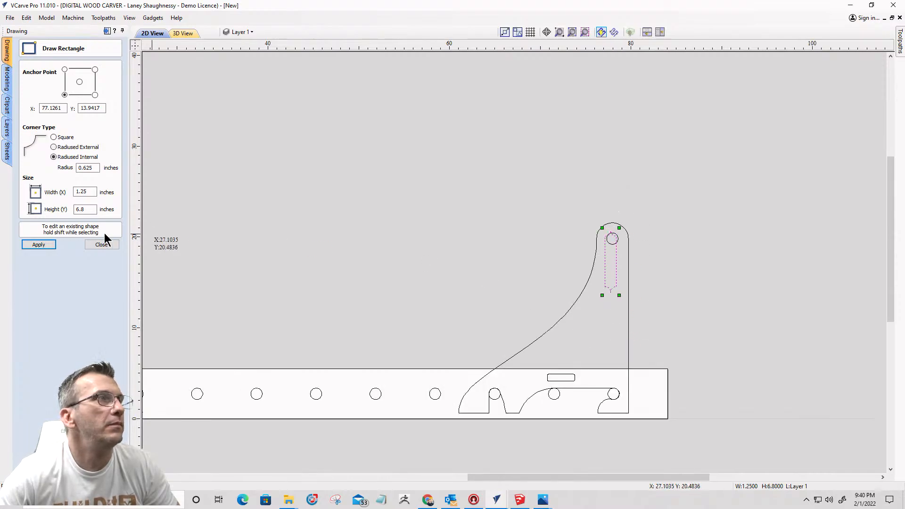
pyautogui.click(56, 138)
pyautogui.click(36, 245)
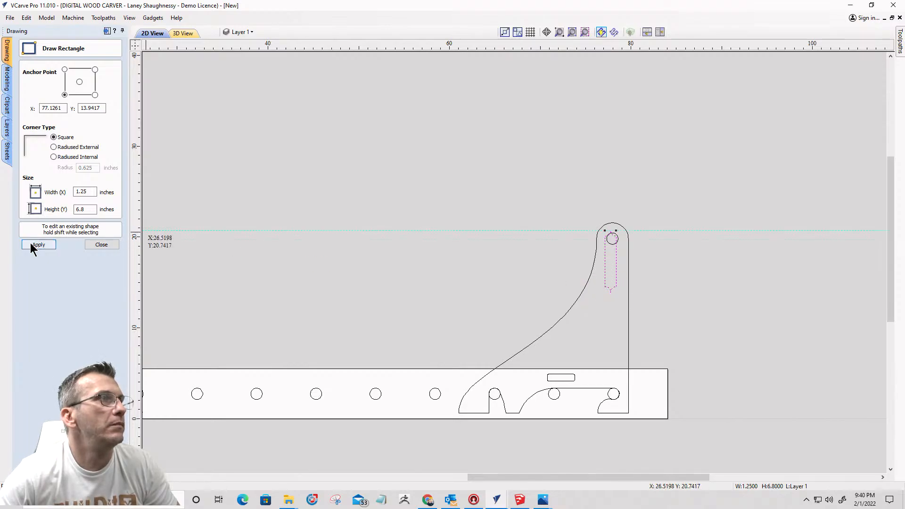
pyautogui.click(612, 292)
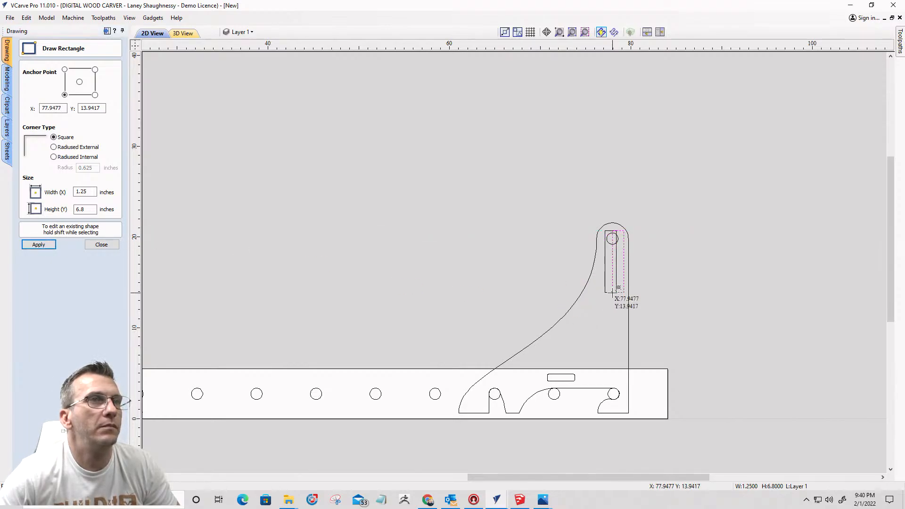
pyautogui.press('Escape')
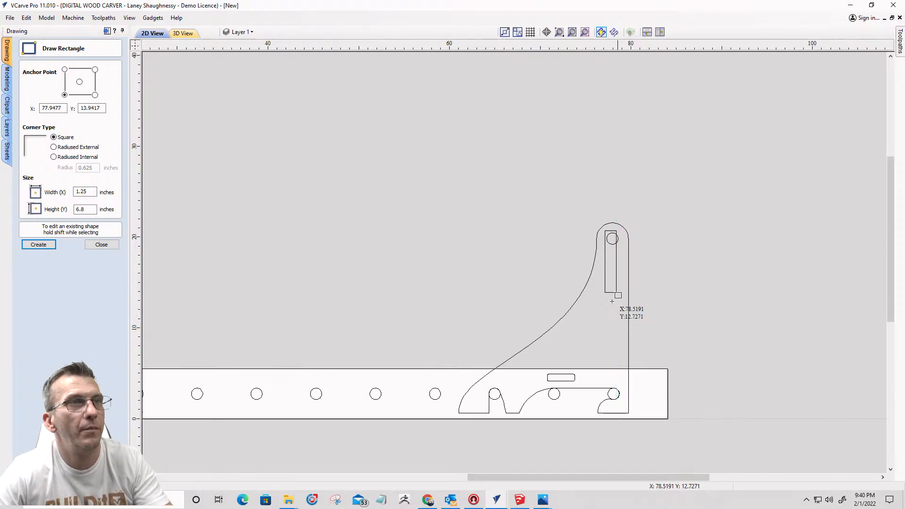
pyautogui.click(96, 244)
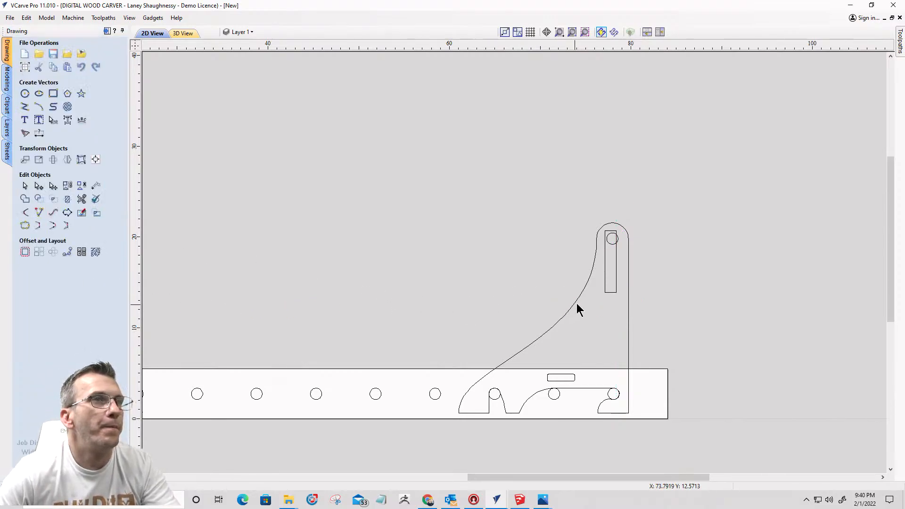
# Step: Scale the tall rectangle to a height of 12 inches with width and height linked
pyautogui.click(614, 291)
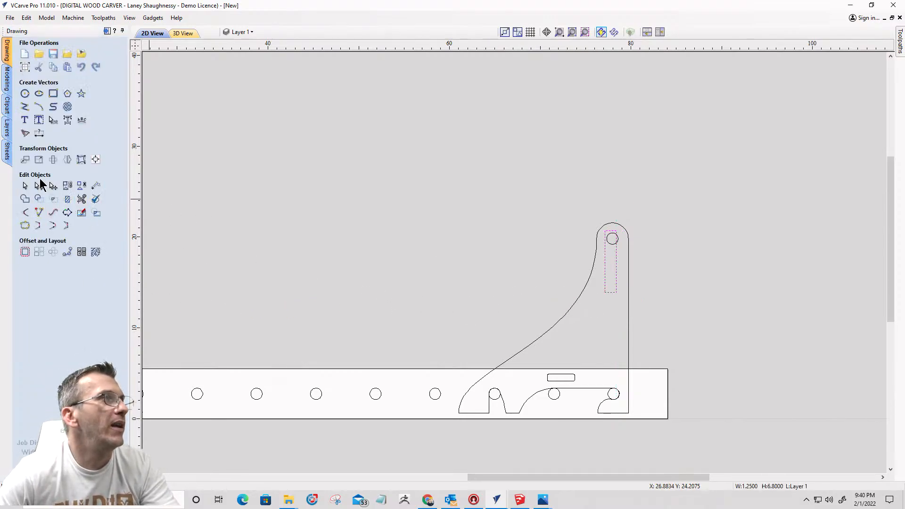
pyautogui.click(39, 159)
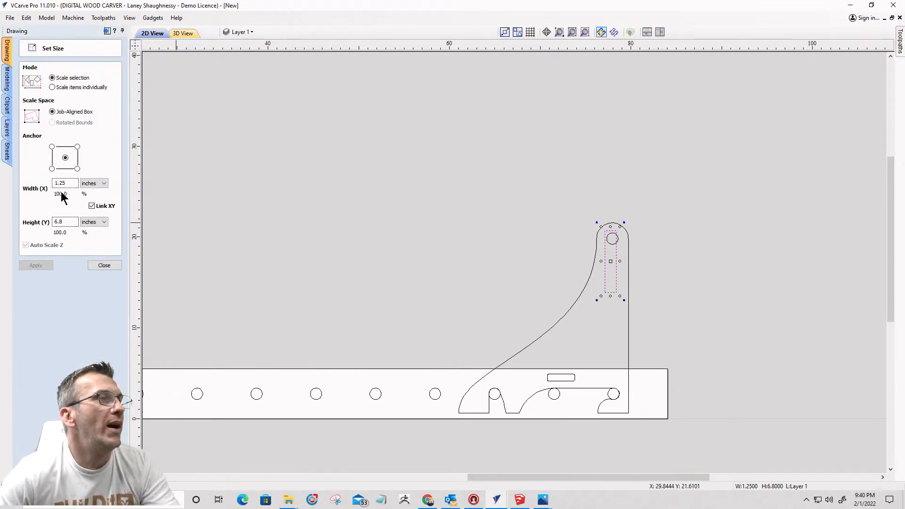
pyautogui.moveTo(66, 221); pyautogui.dragTo(39, 222)
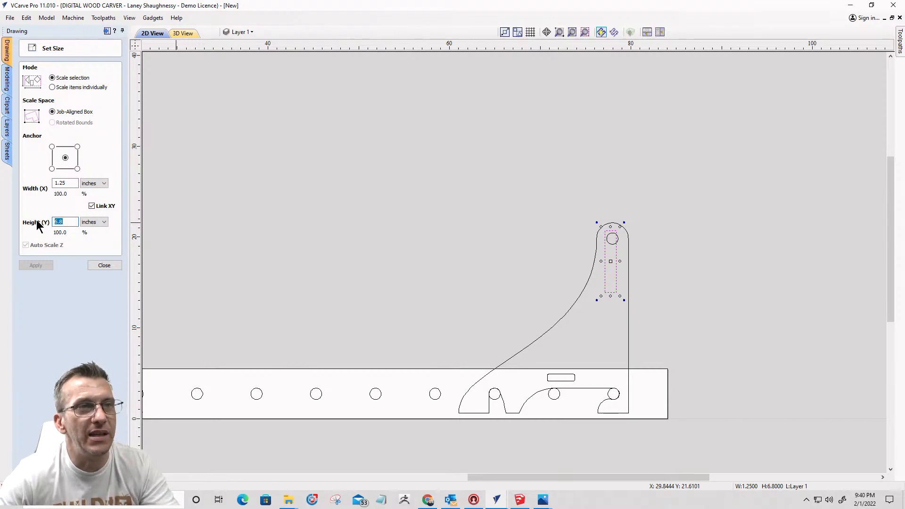
pyautogui.write('12.0')
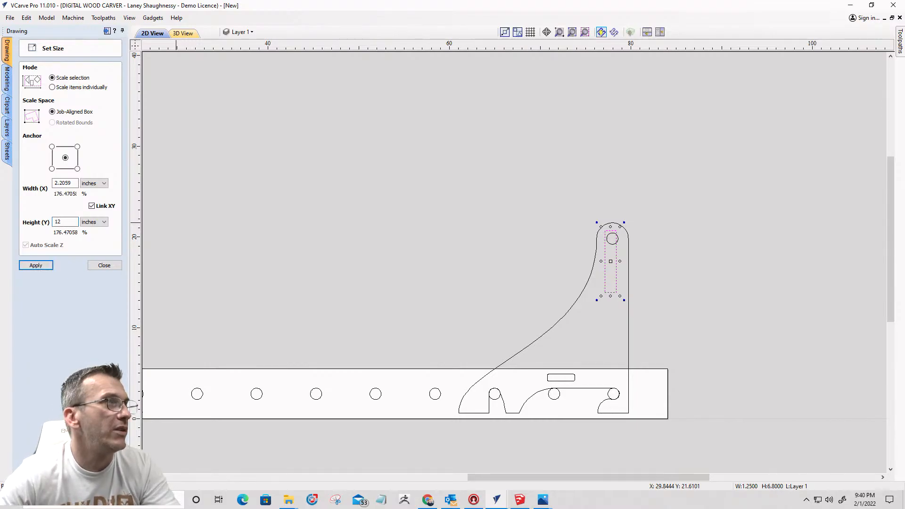
pyautogui.click(29, 266)
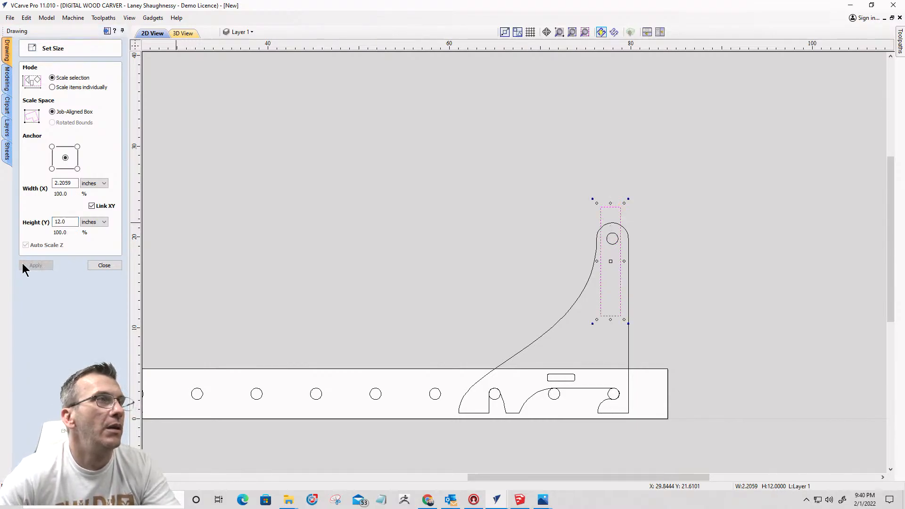
# Step: Unlink the rectangle's proportions and set its width to 1.25 inches
pyautogui.click(91, 206)
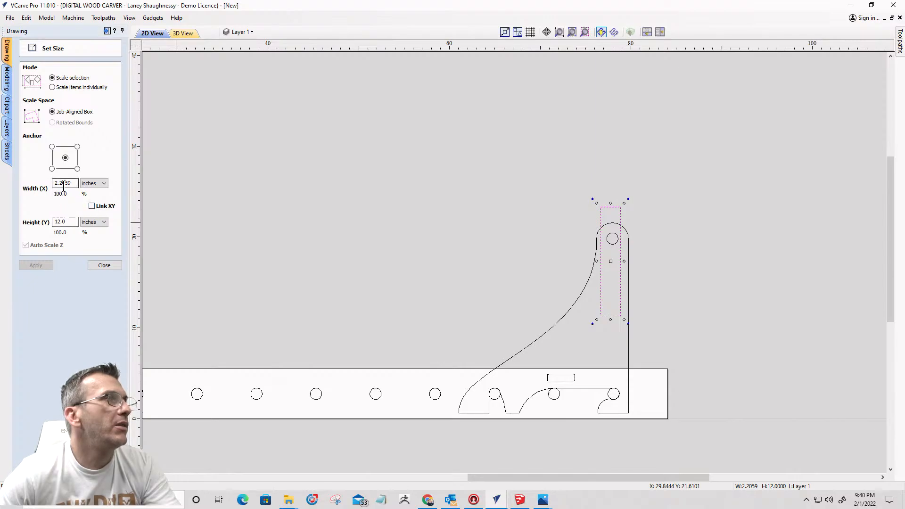
pyautogui.moveTo(69, 186); pyautogui.dragTo(21, 188)
pyautogui.write('1.')
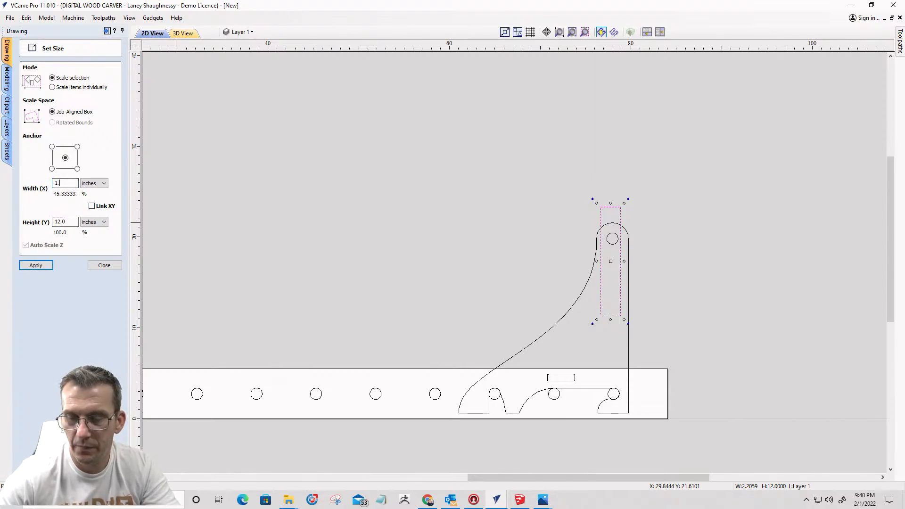
pyautogui.write('25')
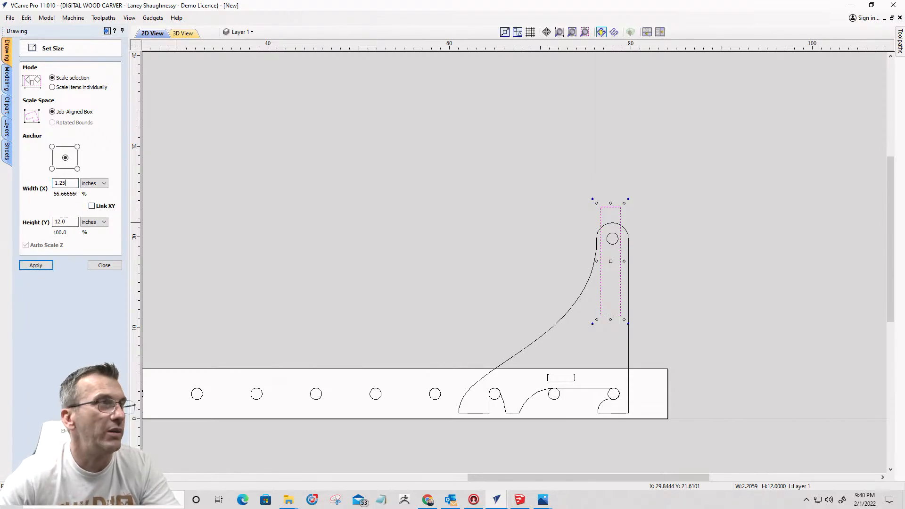
pyautogui.click(32, 266)
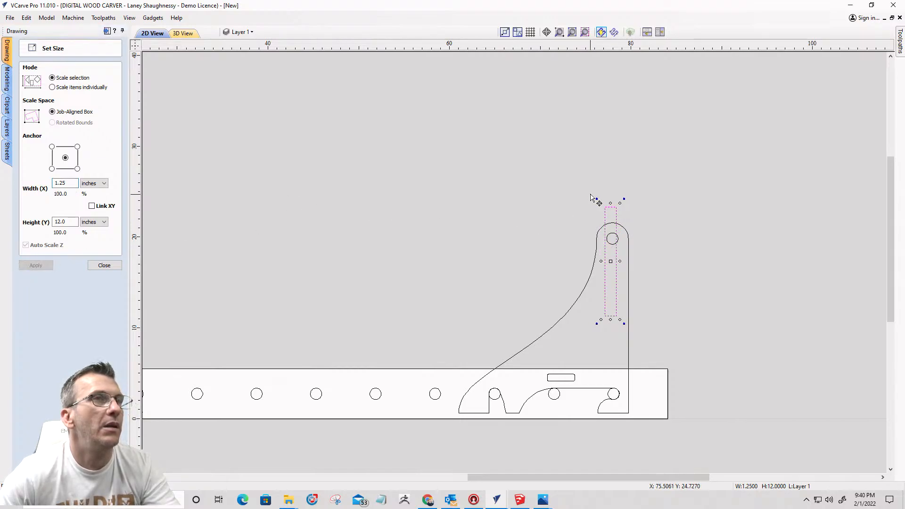
# Step: Move the tall rectangle's top edge to the top of the upper hole and stretch its base to the board's upper edge, about 14.97 inches high
pyautogui.scroll(3, 611, 204)
pyautogui.moveTo(608, 205); pyautogui.dragTo(611, 267)
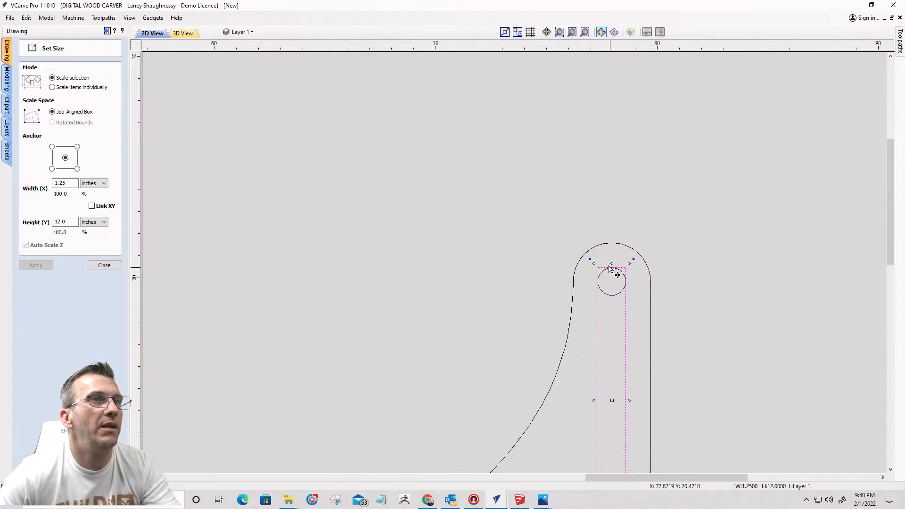
pyautogui.scroll(-3, 565, 109)
pyautogui.scroll(3, 608, 259)
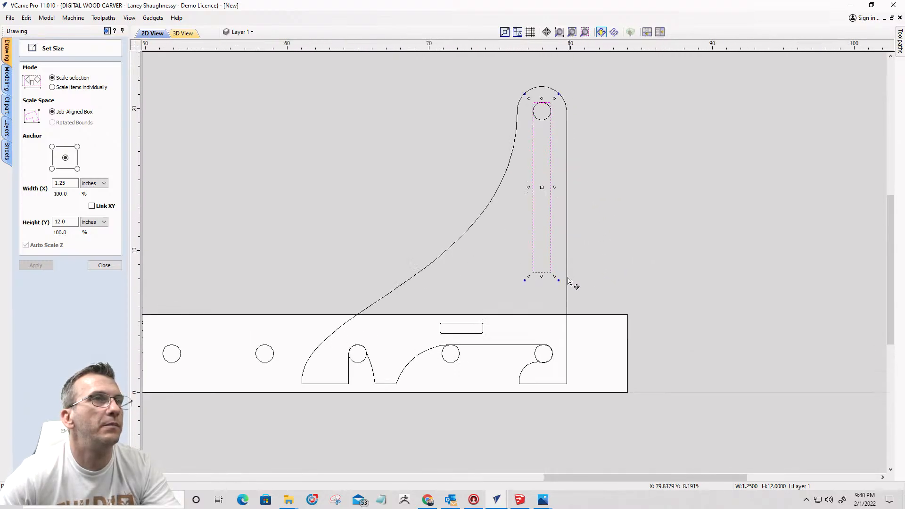
pyautogui.moveTo(541, 279); pyautogui.dragTo(539, 318)
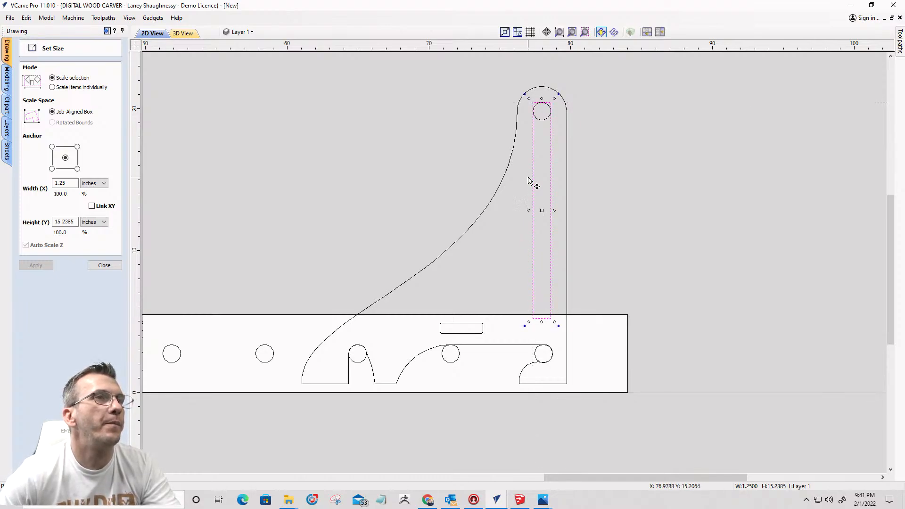
pyautogui.scroll(-2, 530, 181)
pyautogui.scroll(1, 589, 174)
pyautogui.scroll(-1, 584, 179)
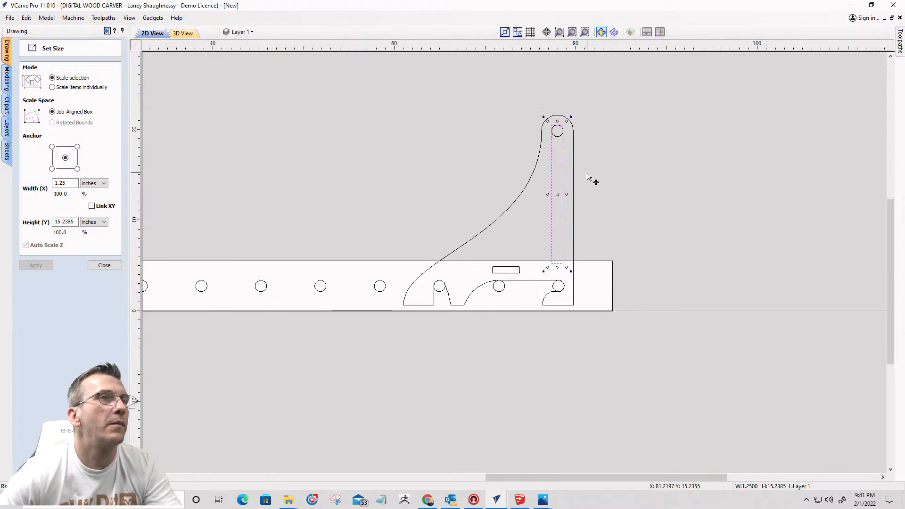
pyautogui.scroll(2, 557, 288)
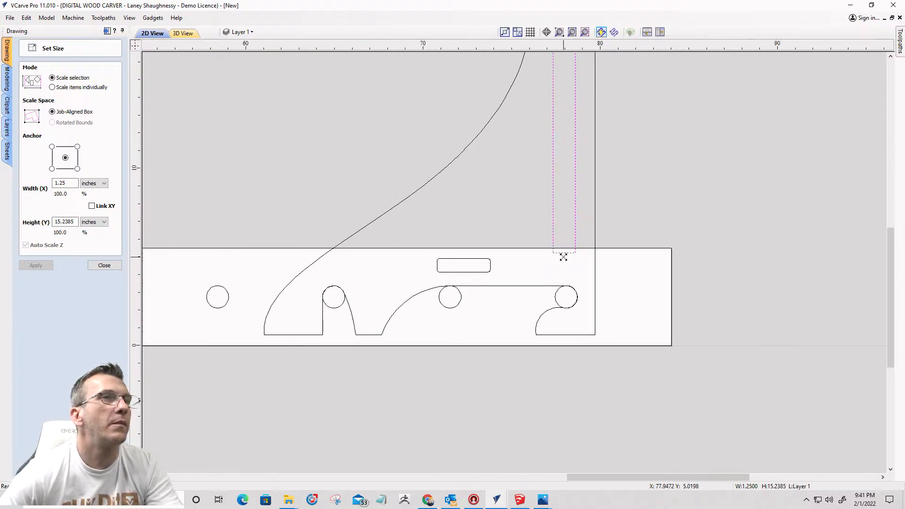
pyautogui.moveTo(563, 257); pyautogui.dragTo(563, 248)
pyautogui.scroll(-3, 613, 277)
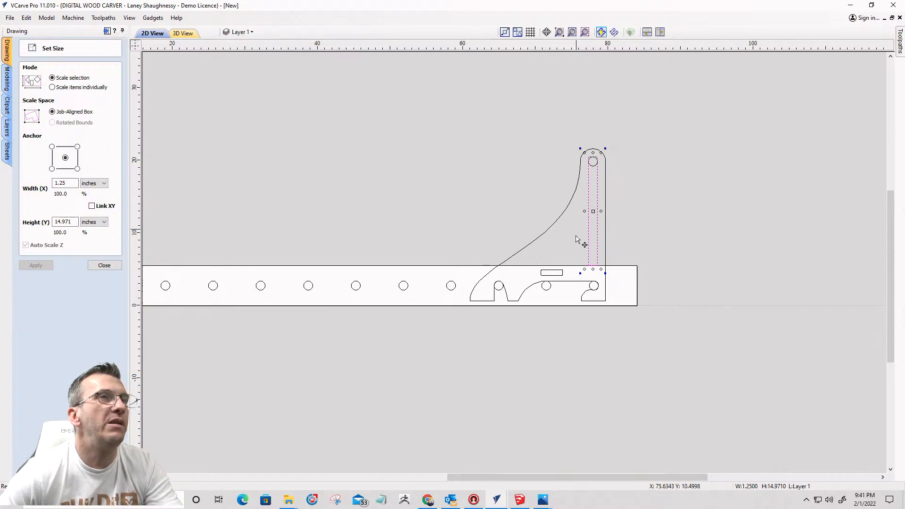
# Step: Copy the profile's top hole twice, placing the copies one below the other inside the tall rectangle
pyautogui.click(594, 171)
pyautogui.scroll(3, 594, 170)
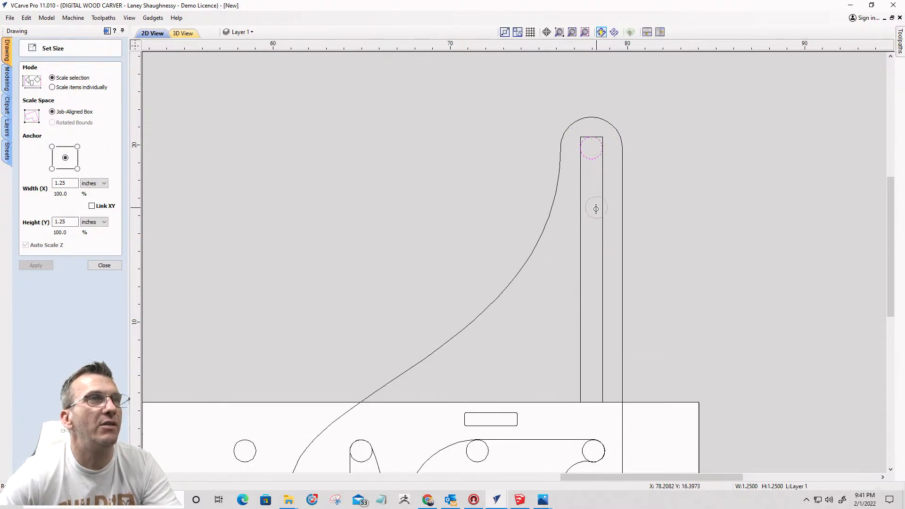
pyautogui.keyDown('ctrl'); pyautogui.moveTo(595, 209); pyautogui.dragTo(596, 264); pyautogui.keyUp('ctrl')
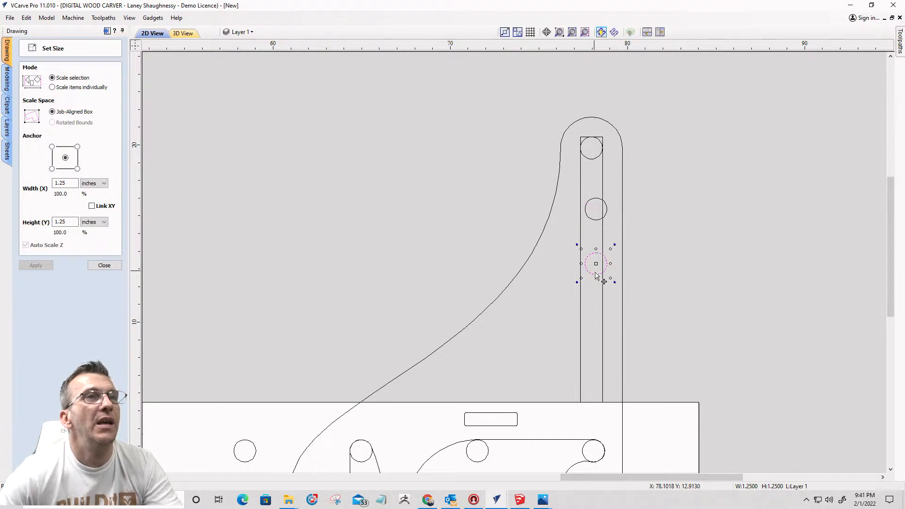
# Step: Lower the tall rectangle's top edge to the bottom of the top hole, making it about 13.72 inches high
pyautogui.keyDown('shift'); pyautogui.click(594, 219); pyautogui.keyUp('shift')
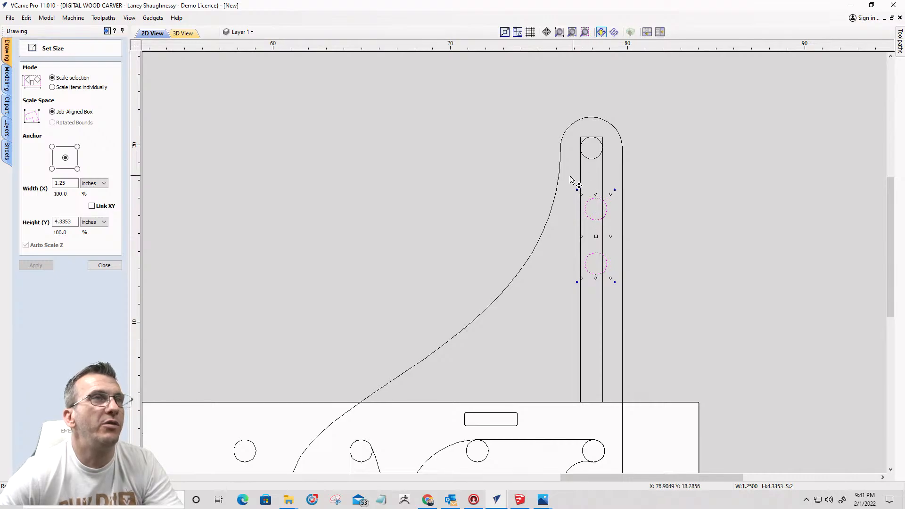
pyautogui.click(583, 137)
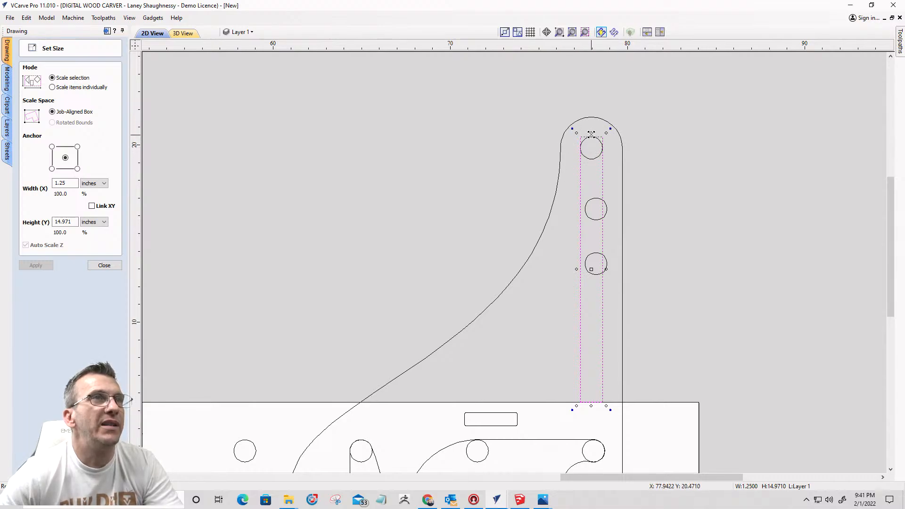
pyautogui.moveTo(591, 134); pyautogui.dragTo(592, 161)
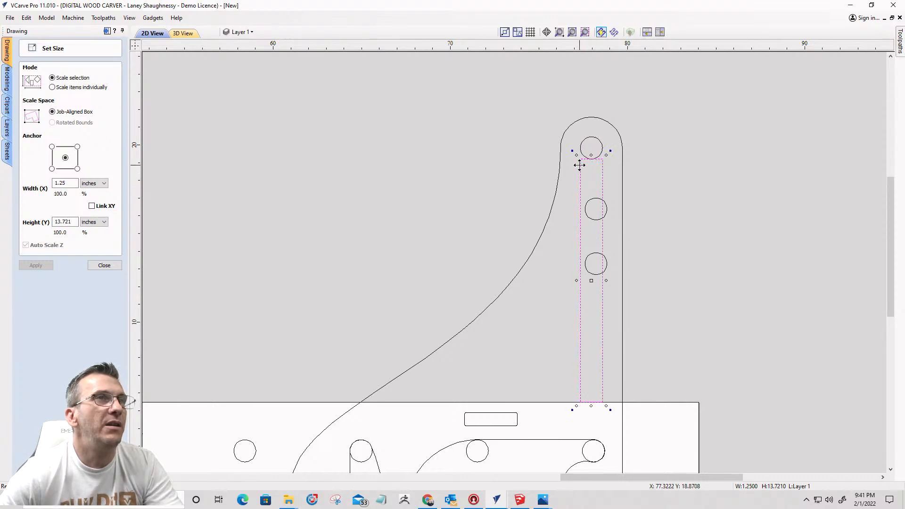
# Step: Centre the two copied holes on the tall rectangle and space them evenly along its height
pyautogui.click(601, 217)
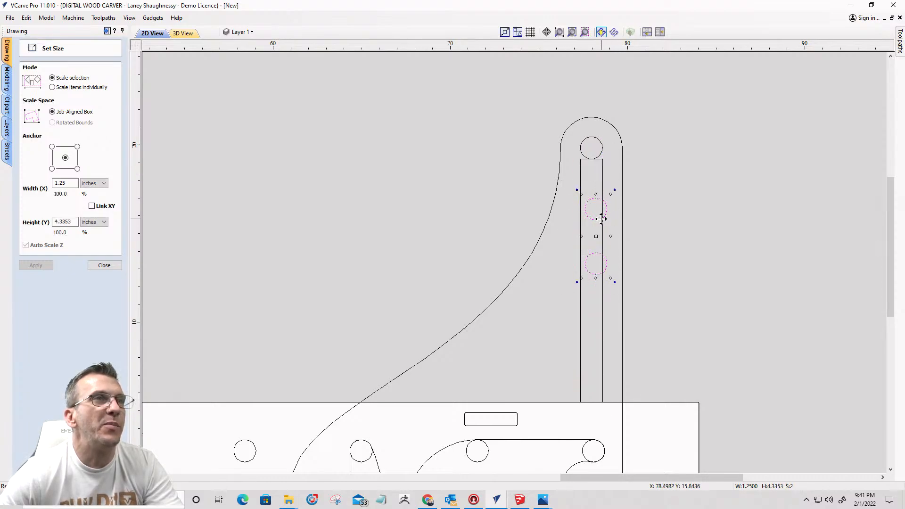
pyautogui.keyDown('shift'); pyautogui.click(600, 270); pyautogui.keyUp('shift')
pyautogui.keyDown('shift'); pyautogui.click(603, 305); pyautogui.keyUp('shift')
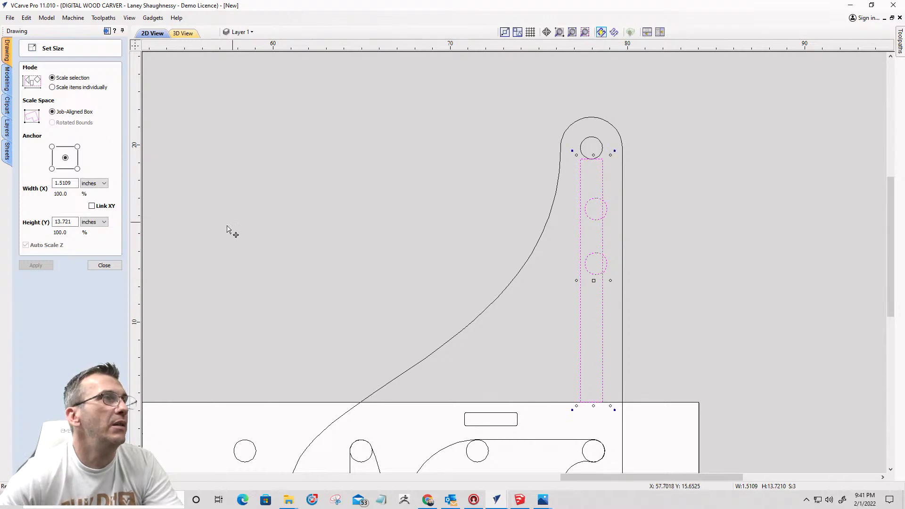
pyautogui.click(96, 265)
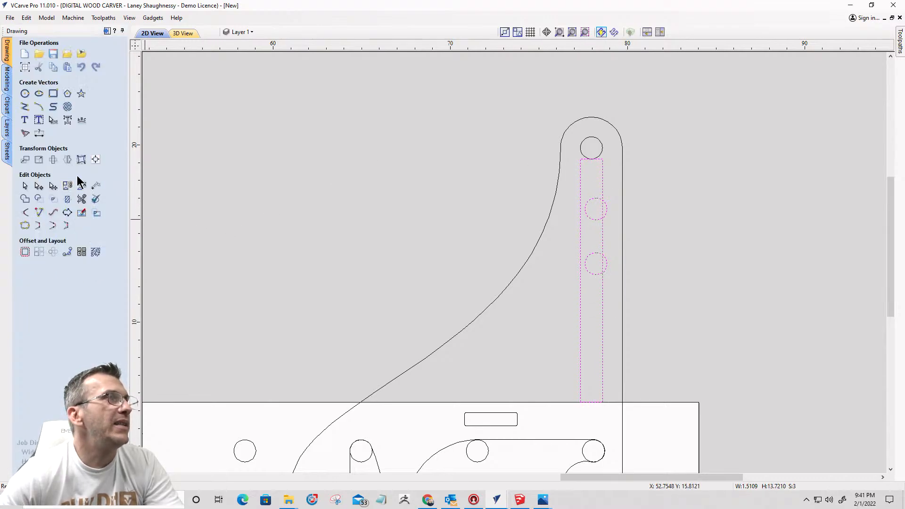
pyautogui.click(95, 161)
pyautogui.click(71, 284)
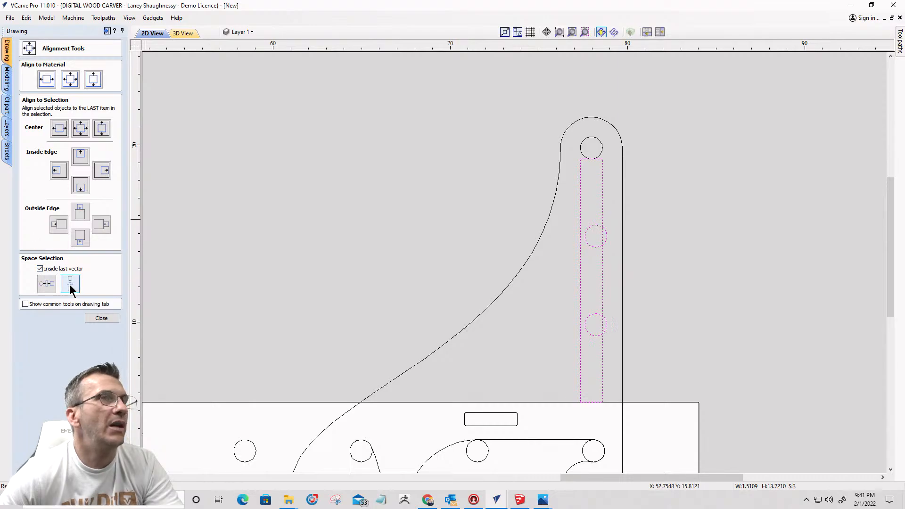
pyautogui.click(75, 128)
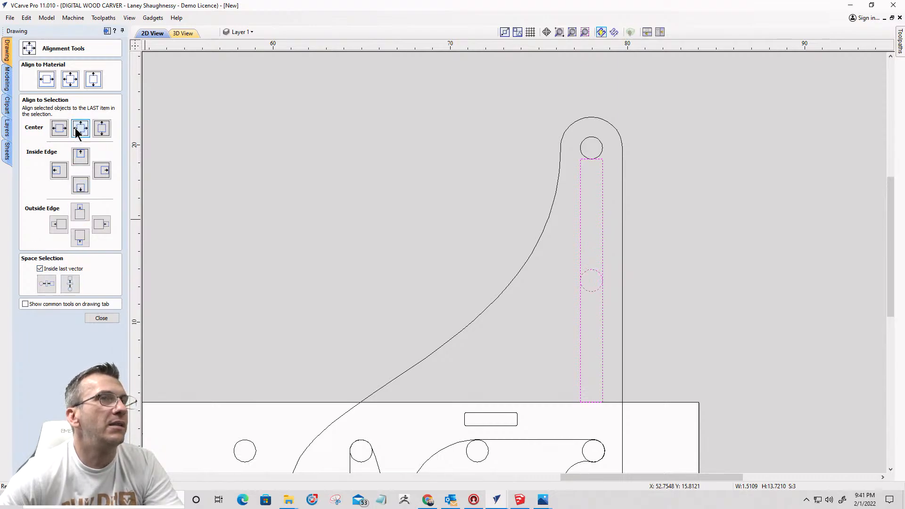
pyautogui.click(70, 284)
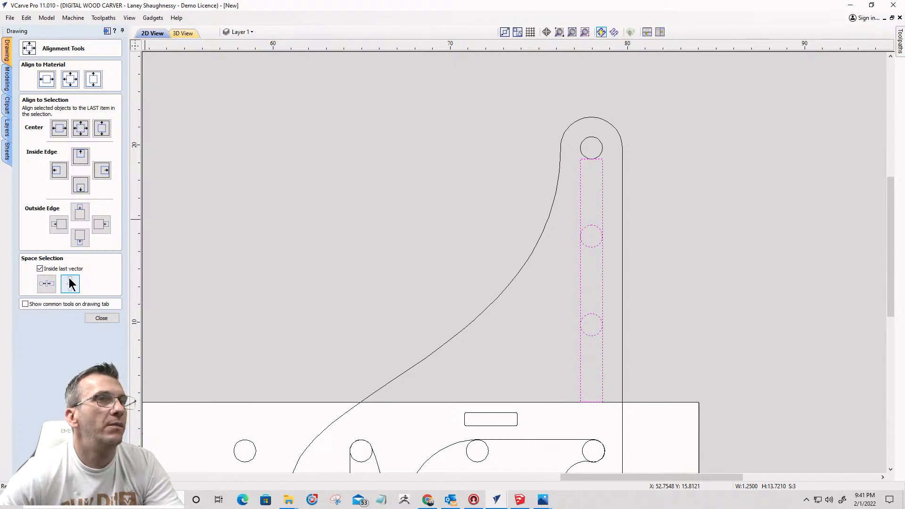
# Step: Delete the tall guide rectangle while keeping the spaced holes
pyautogui.click(437, 273)
pyautogui.scroll(-2, 584, 241)
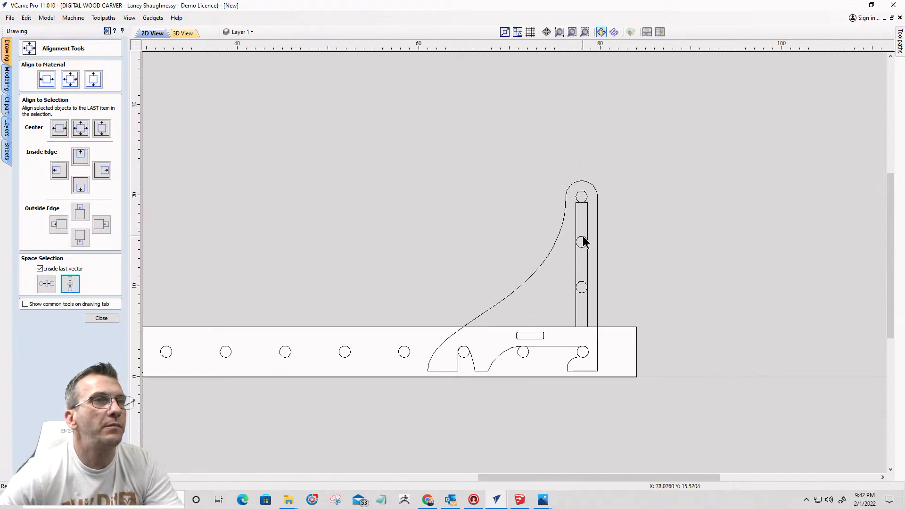
pyautogui.click(576, 270)
pyautogui.press('Delete')
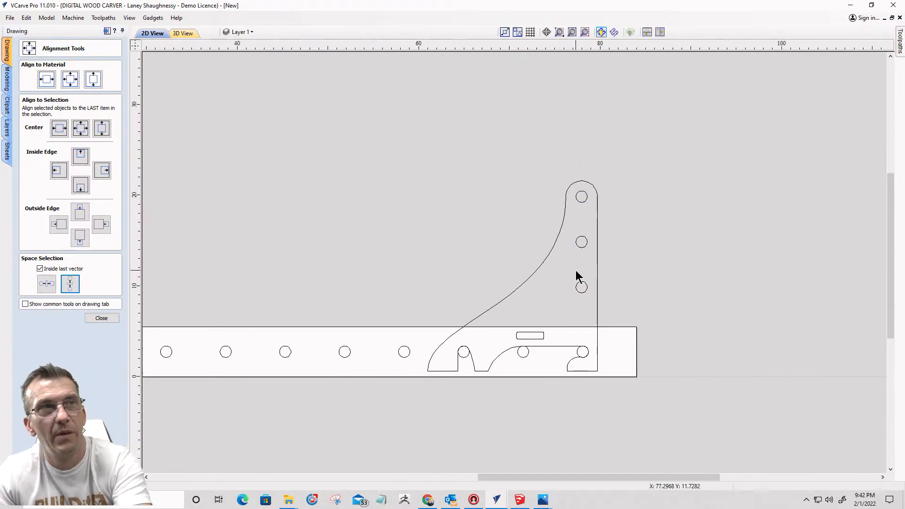
# Step: Delete the middle of the three vertically aligned holes in the profile's upright
pyautogui.scroll(3, 531, 324)
pyautogui.scroll(-1, 533, 325)
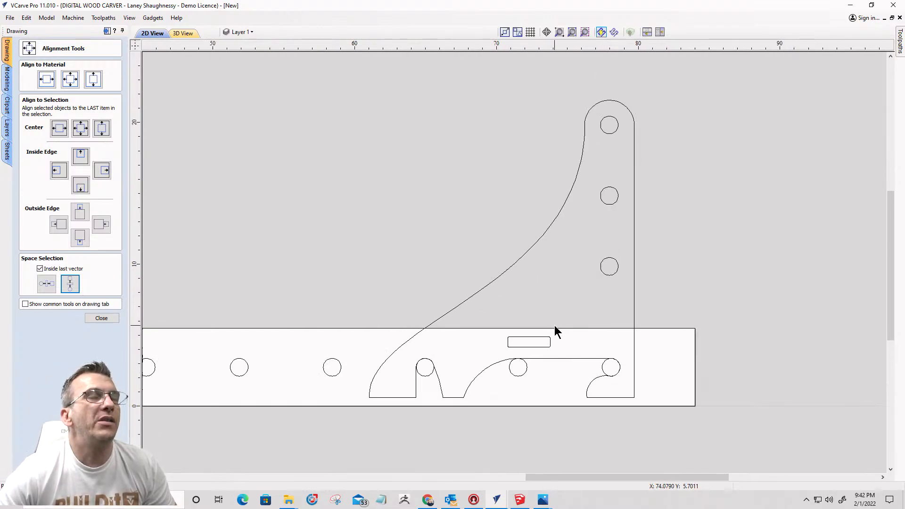
pyautogui.scroll(1, 555, 326)
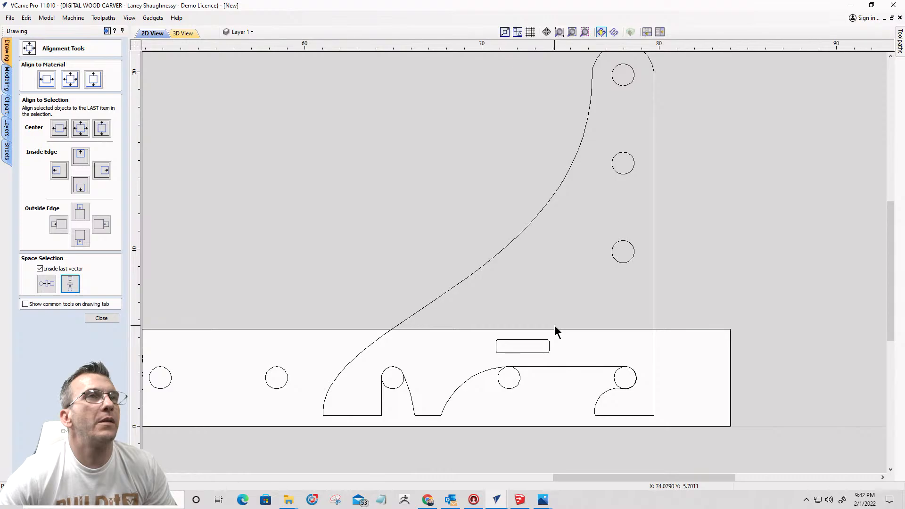
pyautogui.scroll(-1, 554, 327)
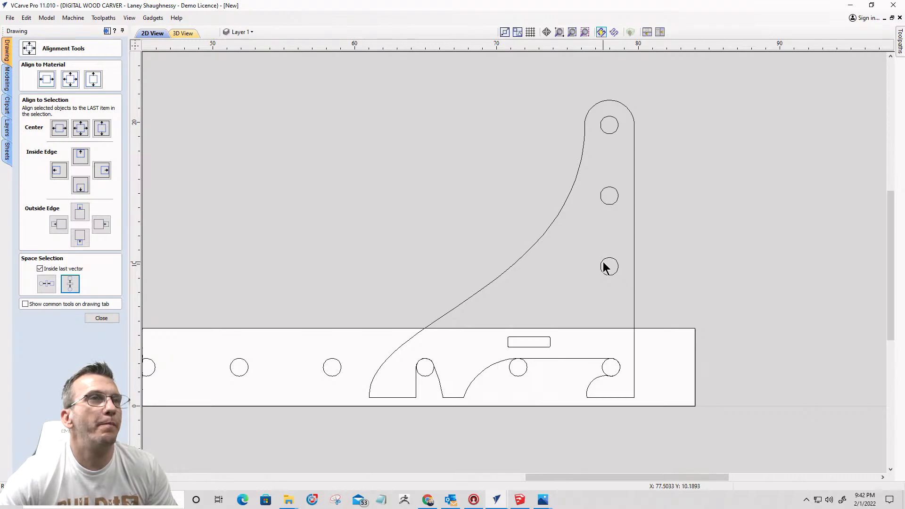
pyautogui.click(606, 204)
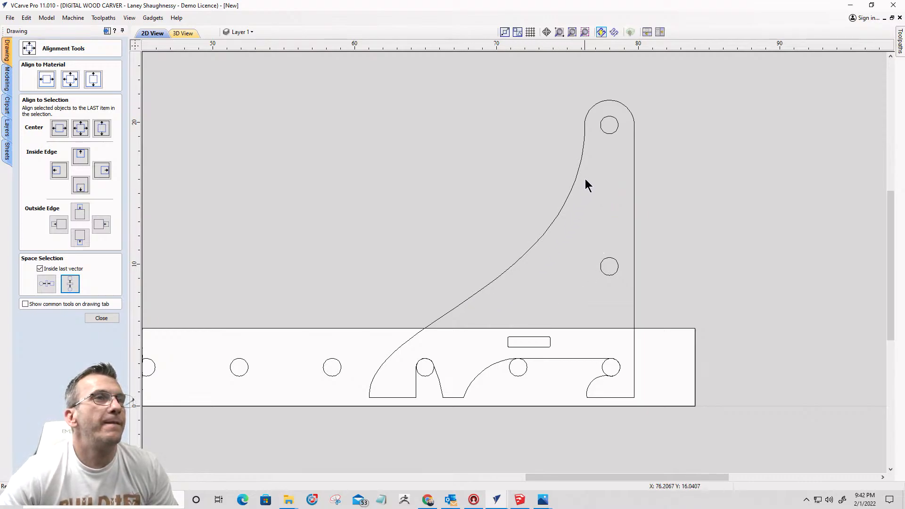
# Step: Join the two open vectors of the curved bracket profile into one closed outline, leaving the slot and upright holes out
pyautogui.scroll(-3, 495, 232)
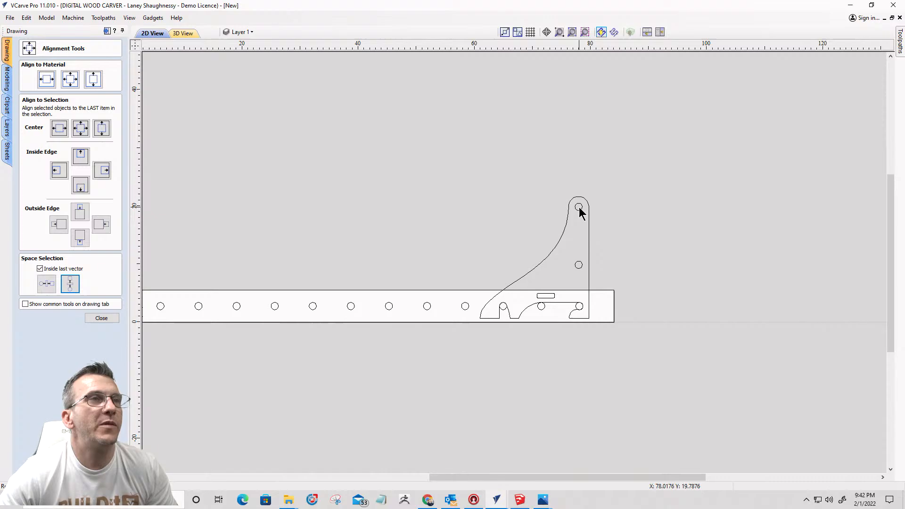
pyautogui.click(530, 267)
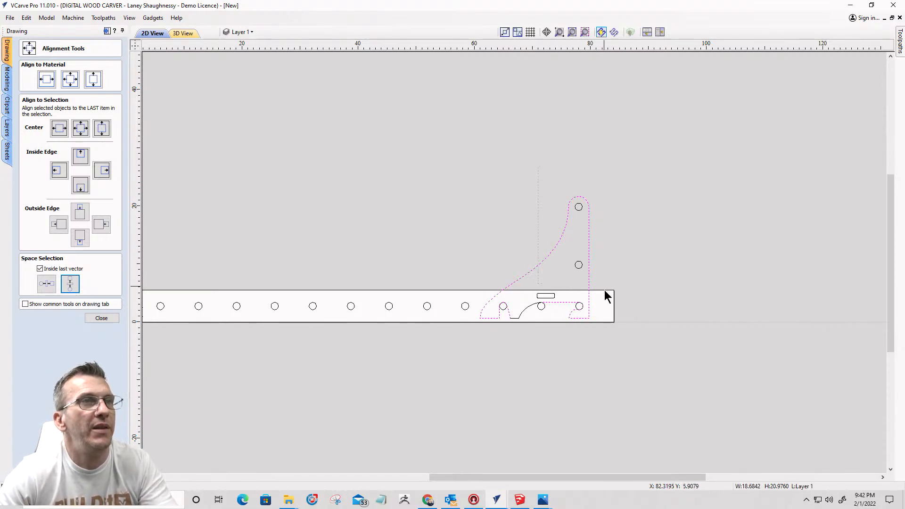
pyautogui.moveTo(605, 290); pyautogui.dragTo(605, 290)
pyautogui.keyDown('shift'); pyautogui.click(546, 258); pyautogui.keyUp('shift')
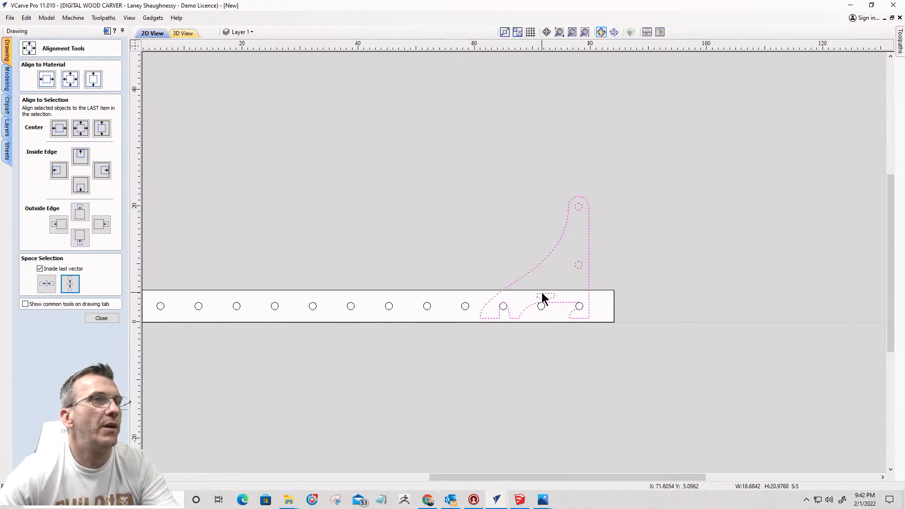
pyautogui.keyDown('shift'); pyautogui.click(543, 296); pyautogui.keyUp('shift')
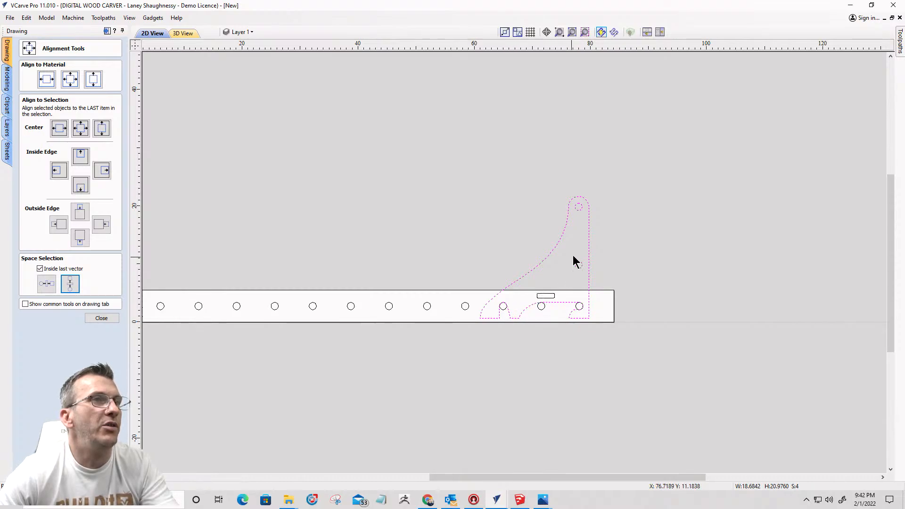
pyautogui.keyDown('shift'); pyautogui.click(576, 210); pyautogui.keyUp('shift')
pyautogui.click(102, 319)
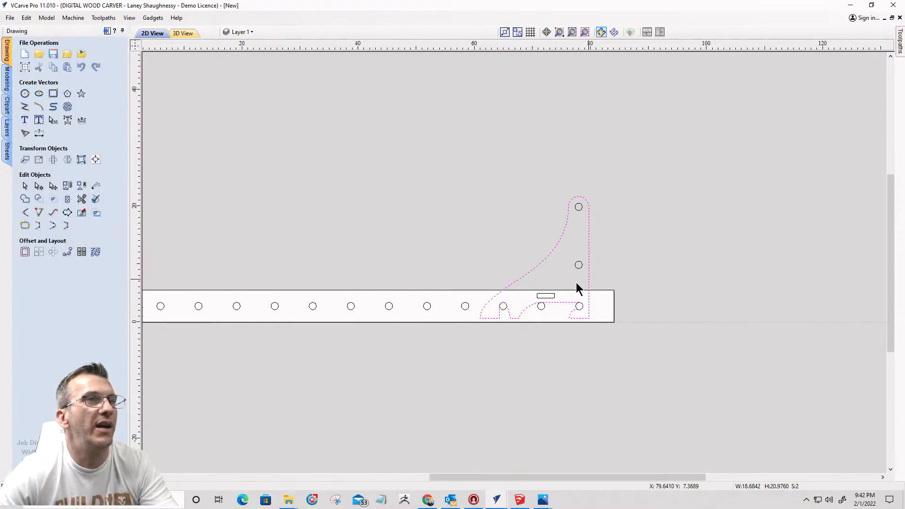
pyautogui.scroll(5, 576, 289)
pyautogui.click(81, 213)
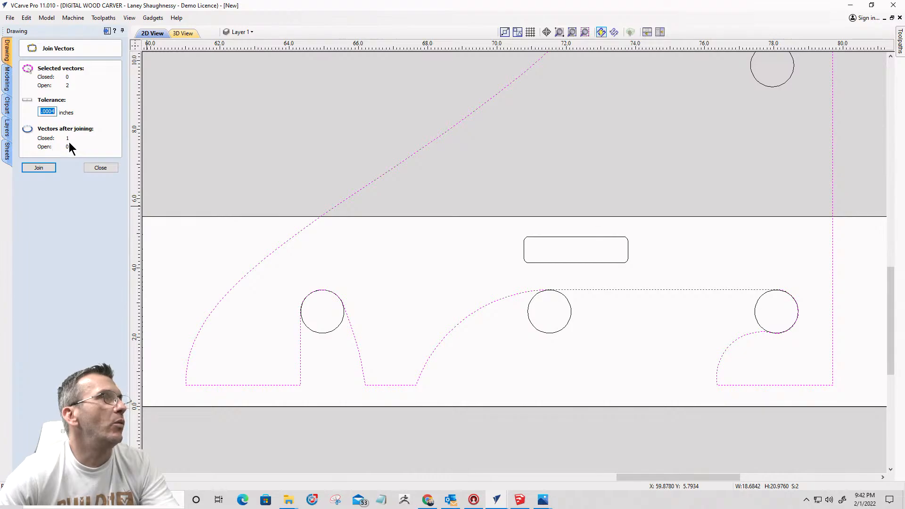
pyautogui.click(40, 168)
# Step: Group the closed bracket profile with its rounded slot and the two holes in its upright
pyautogui.scroll(-4, 349, 283)
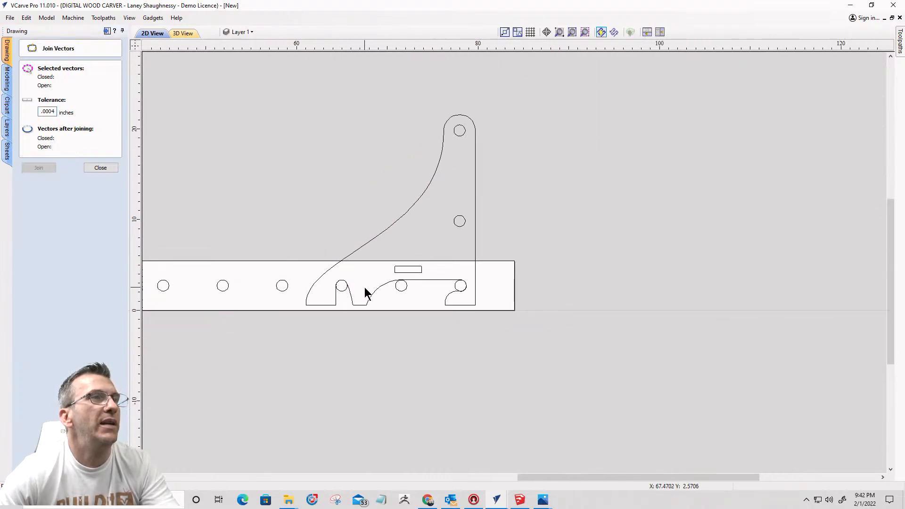
pyautogui.click(369, 295)
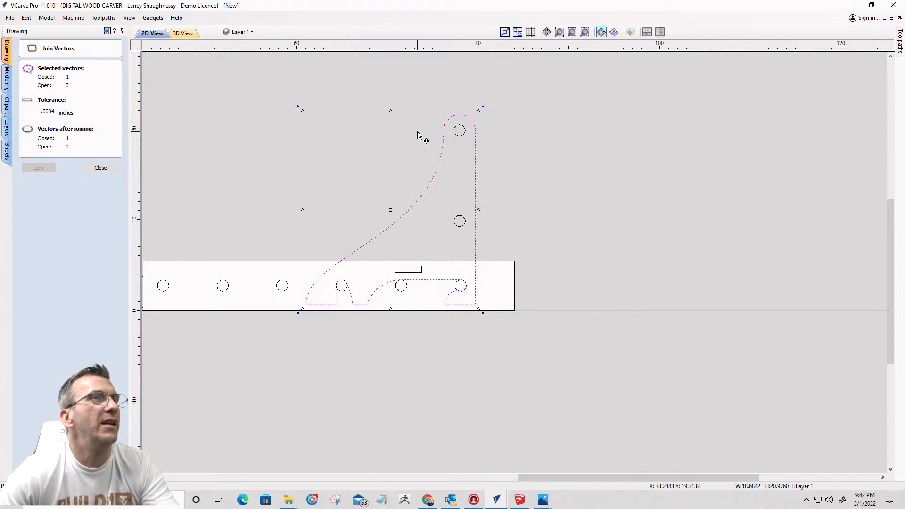
pyautogui.moveTo(470, 242)
pyautogui.keyDown('shift'); pyautogui.mouseDown()
pyautogui.moveTo(457, 110)
pyautogui.moveTo(427, 104)
pyautogui.mouseUp(); pyautogui.keyUp('shift')
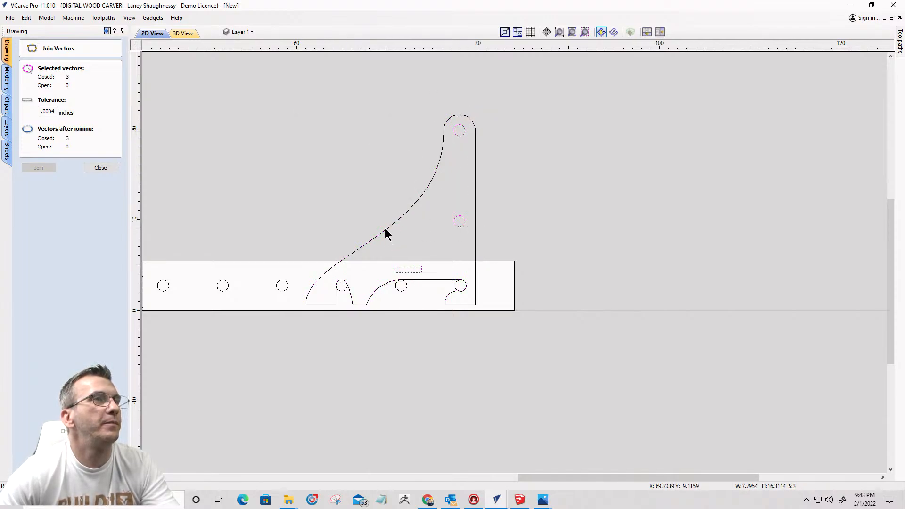
pyautogui.keyDown('shift'); pyautogui.click(389, 231); pyautogui.keyUp('shift')
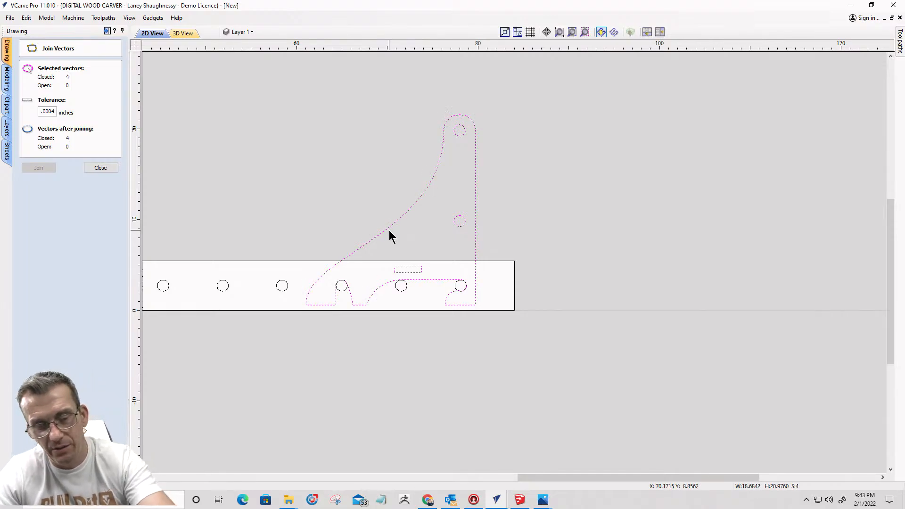
pyautogui.press('Escape')
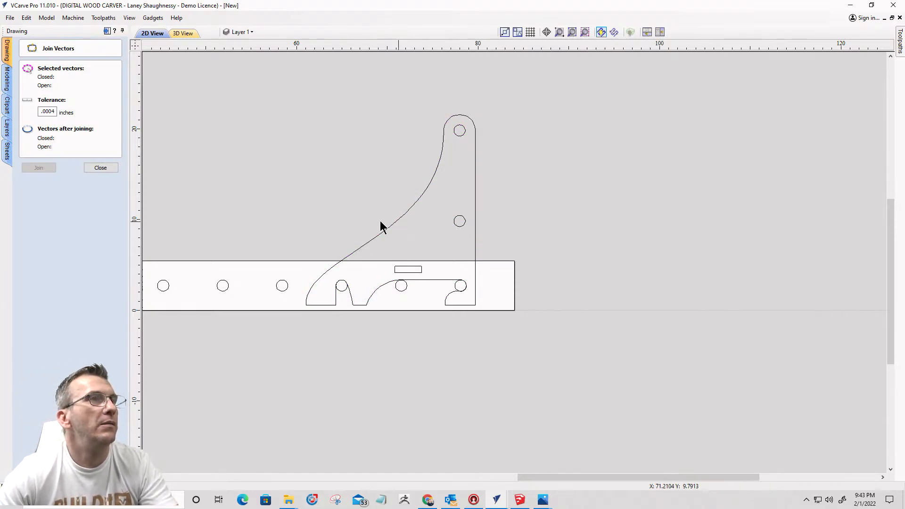
pyautogui.click(97, 168)
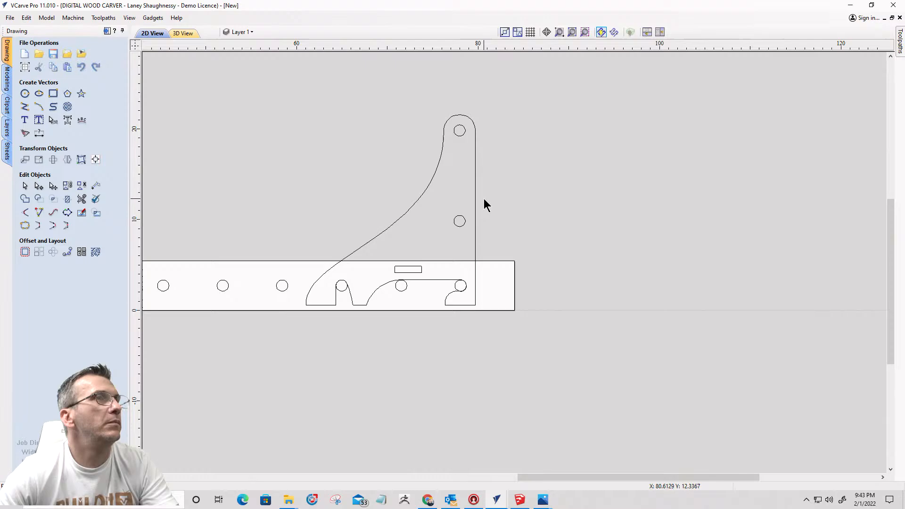
# Step: Try moving the grouped bracket diagonally down and away from the board's holes, and undo the move
pyautogui.click(426, 190)
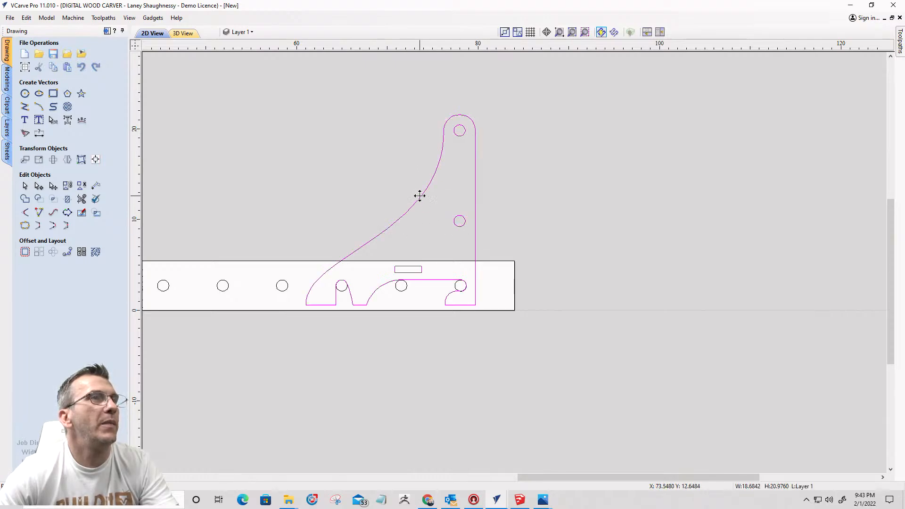
pyautogui.scroll(3, 436, 335)
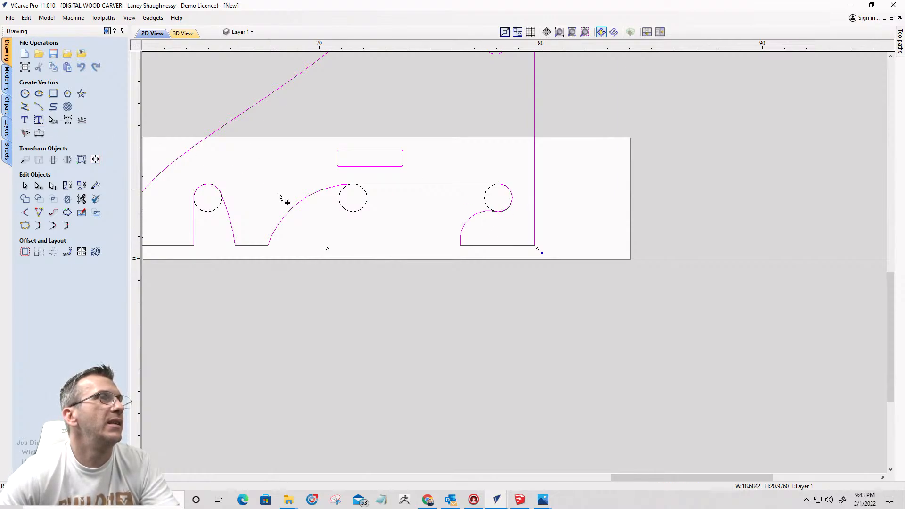
pyautogui.scroll(-2, 328, 227)
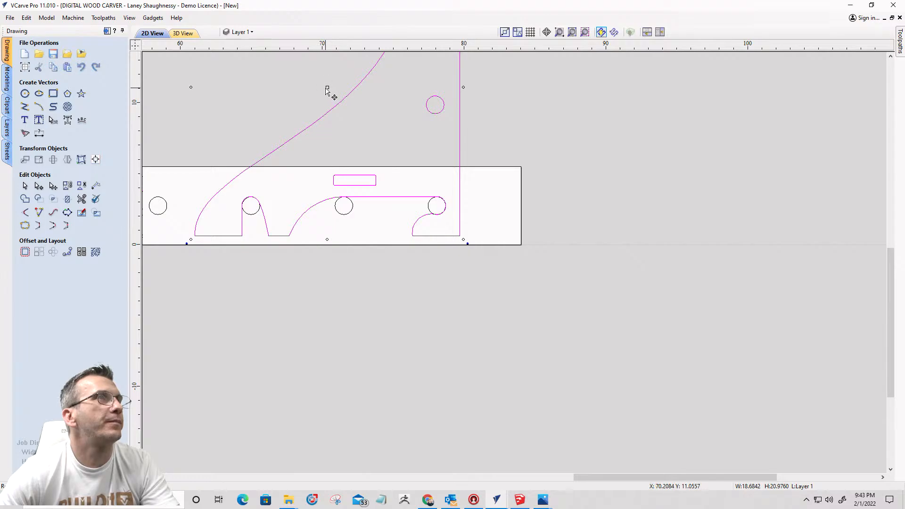
pyautogui.moveTo(328, 87)
pyautogui.mouseDown()
pyautogui.moveTo(403, 165)
pyautogui.moveTo(398, 155)
pyautogui.mouseUp()
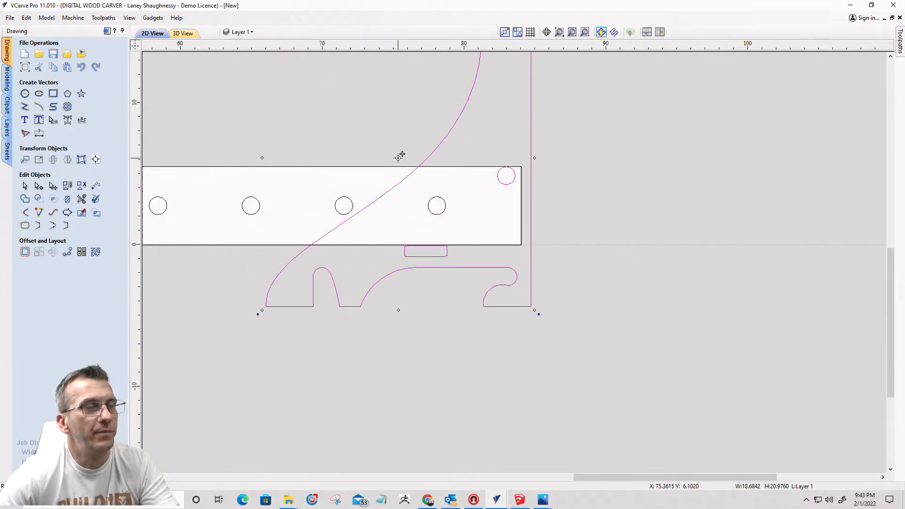
pyautogui.hotkey('ctrl', 'z')
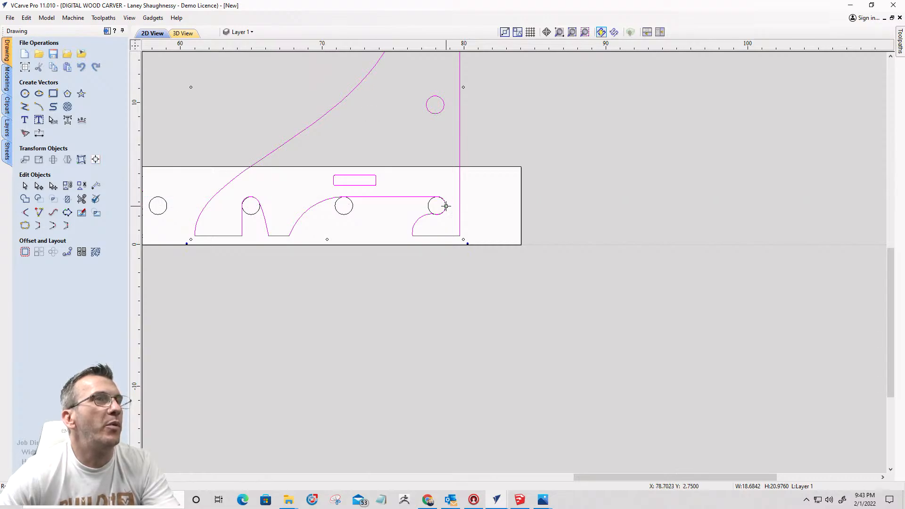
# Step: Try rotating the grouped bracket clockwise about the right edge of the hook's hole to check the swing, and undo the rotation
pyautogui.scroll(5, 445, 204)
pyautogui.scroll(4, 475, 170)
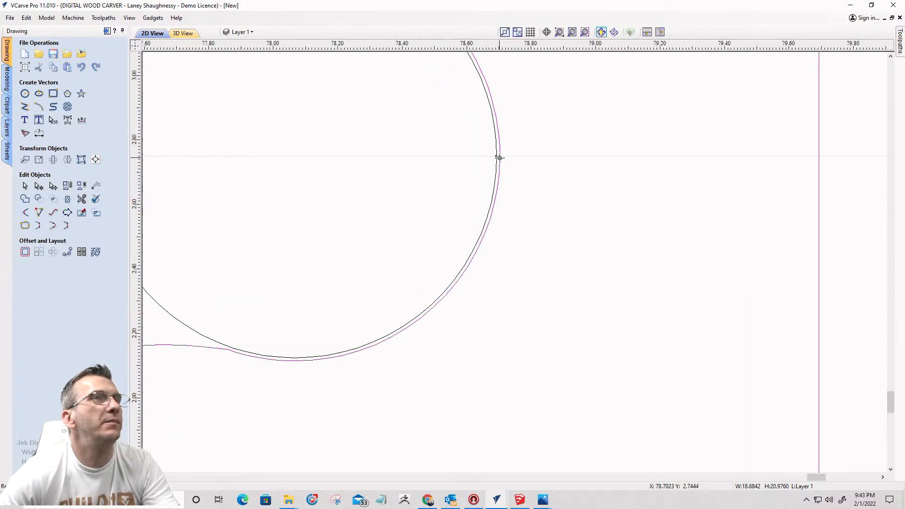
pyautogui.scroll(-10, 500, 156)
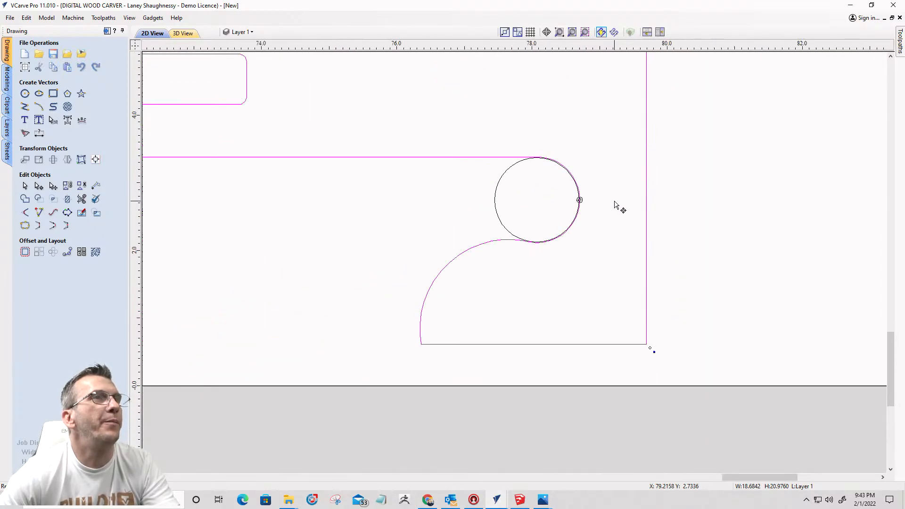
pyautogui.scroll(-2, 589, 210)
pyautogui.scroll(5, 501, 323)
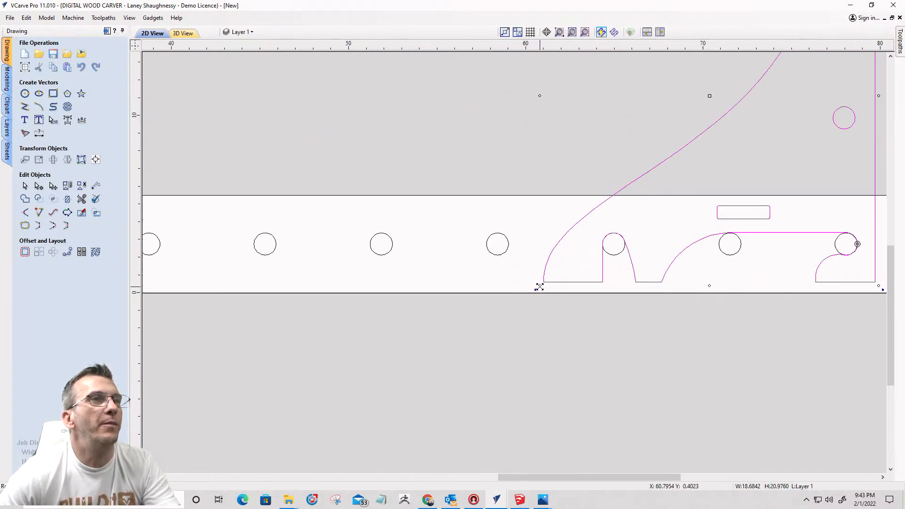
pyautogui.moveTo(536, 289); pyautogui.dragTo(551, 204)
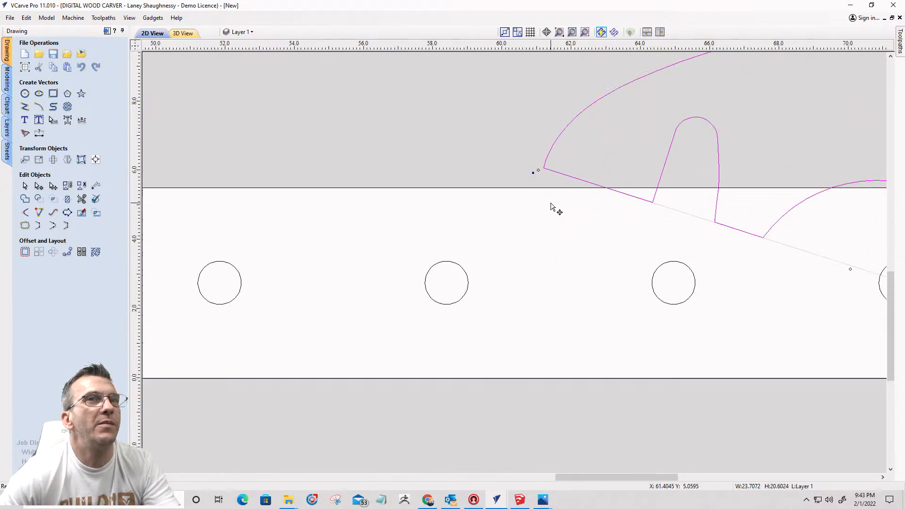
pyautogui.scroll(-1, 427, 192)
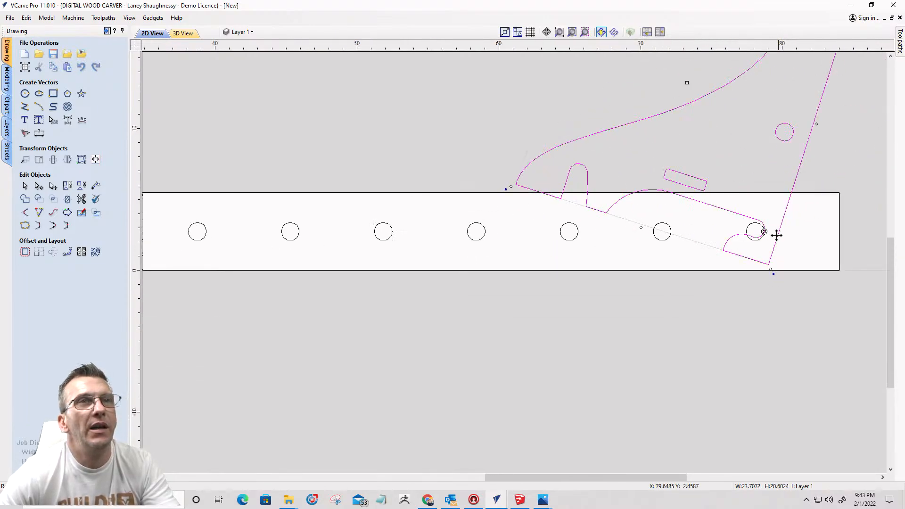
pyautogui.scroll(4, 768, 234)
pyautogui.scroll(4, 764, 234)
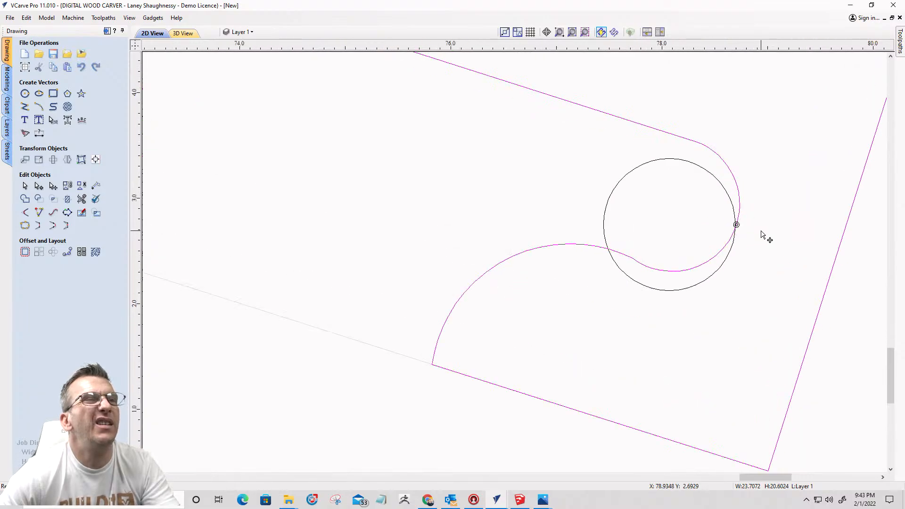
pyautogui.scroll(-3, 750, 248)
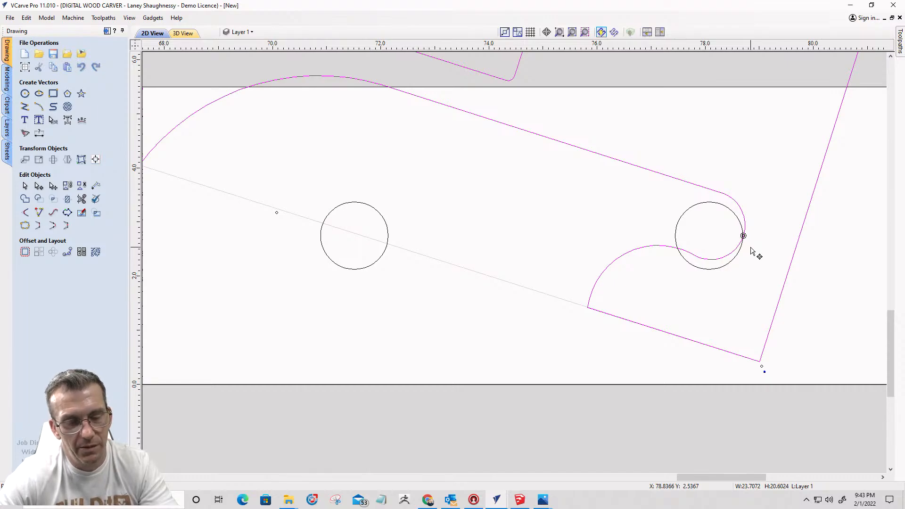
pyautogui.hotkey('ctrl', 'z')
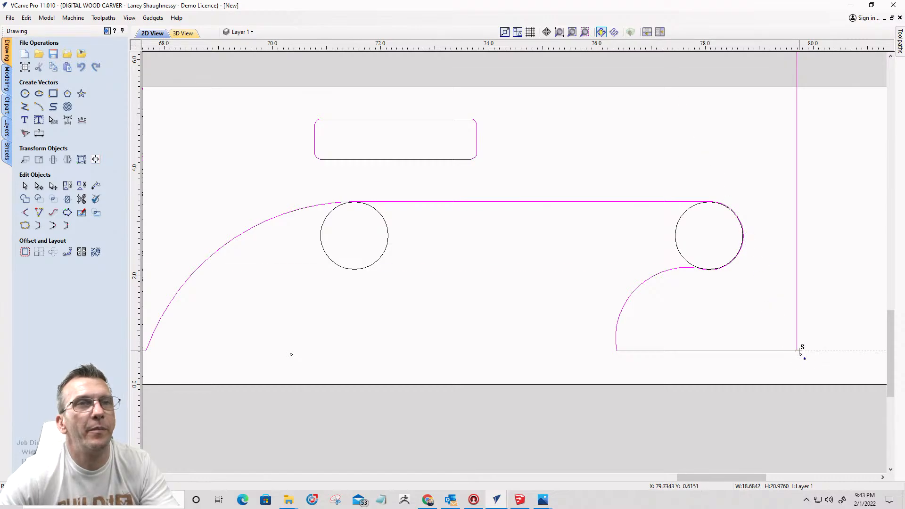
# Step: Undo the slight bracket rotation and place its rotation pivot at the centre of the rail's last rung hole
pyautogui.scroll(-3, 849, 232)
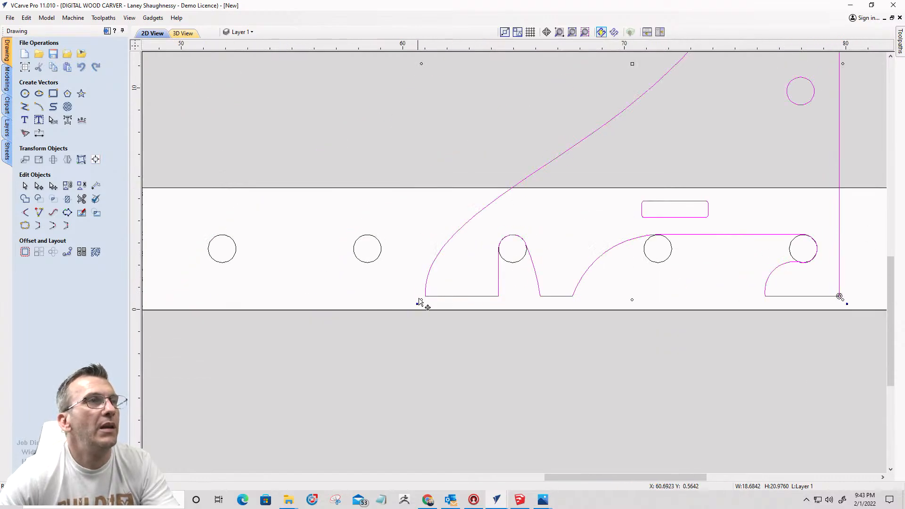
pyautogui.moveTo(419, 303)
pyautogui.mouseDown()
pyautogui.moveTo(412, 227)
pyautogui.moveTo(414, 303)
pyautogui.mouseUp()
pyautogui.hotkey('ctrl', 'z')
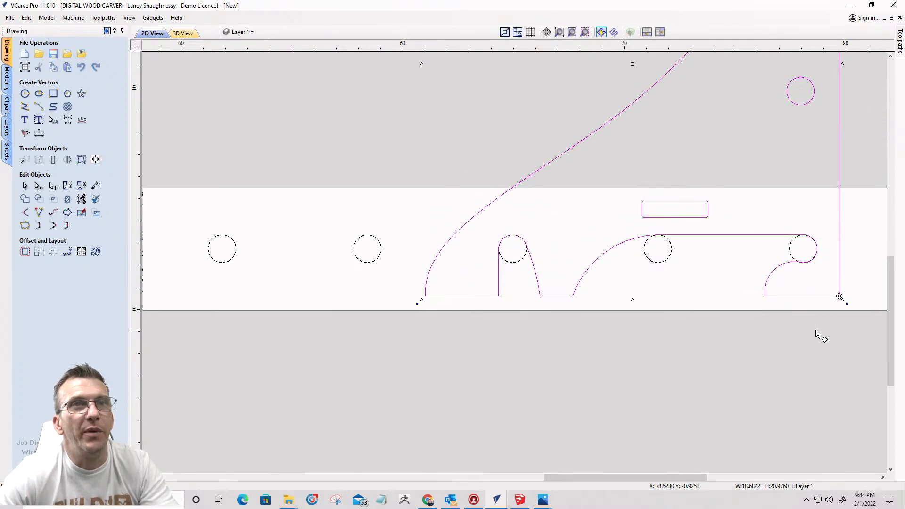
pyautogui.scroll(5, 846, 303)
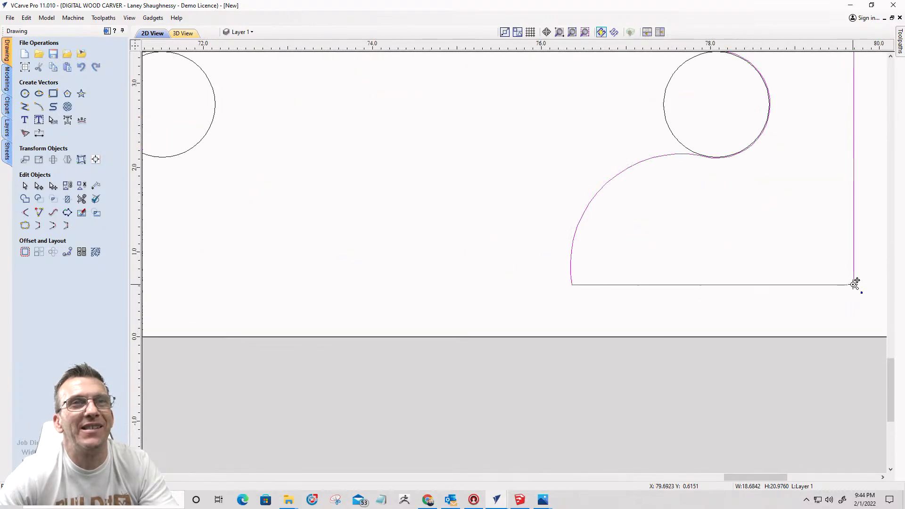
pyautogui.moveTo(855, 285); pyautogui.dragTo(731, 113)
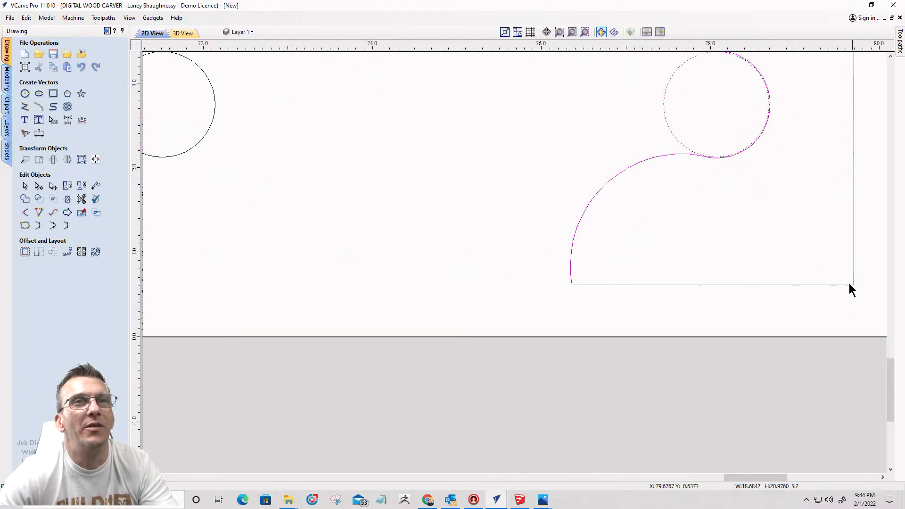
pyautogui.click(570, 216)
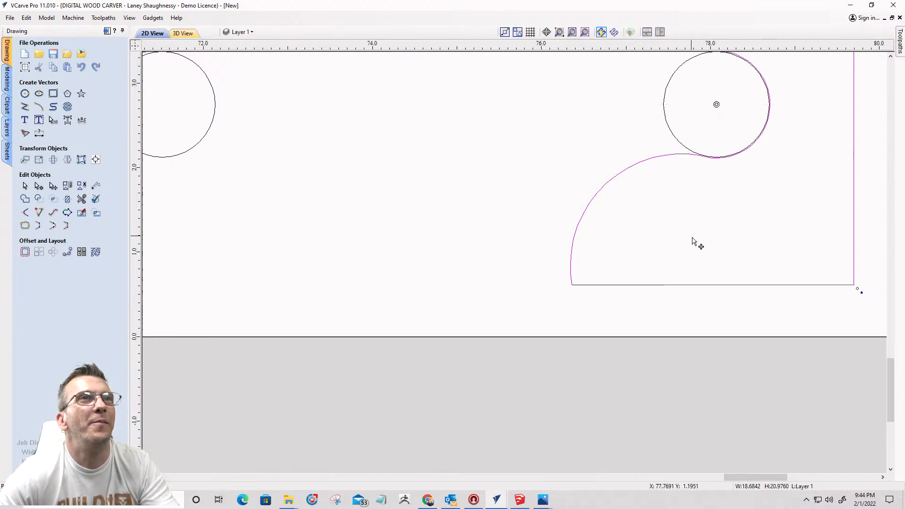
# Step: Rotate the bracket about the last rung hole so that its front foot lifts above the rail's lower edge
pyautogui.scroll(-5, 697, 202)
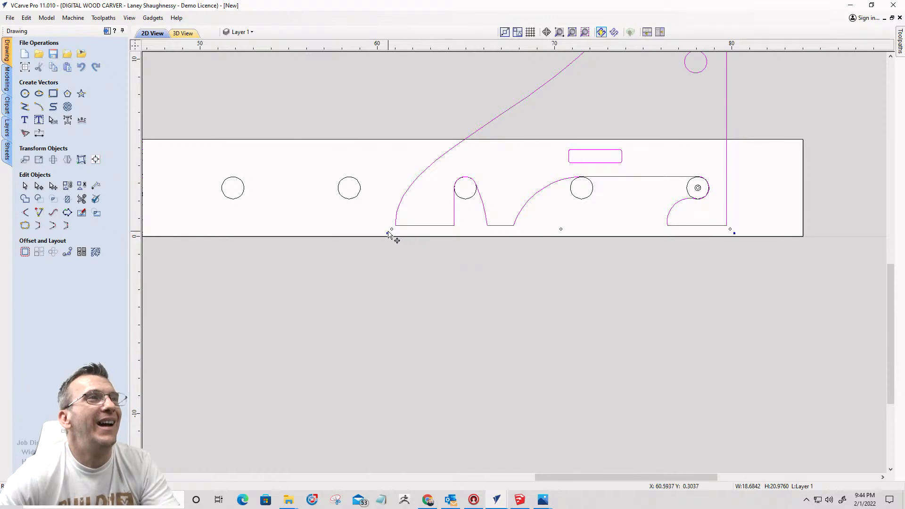
pyautogui.moveTo(387, 235); pyautogui.dragTo(425, 180)
pyautogui.scroll(3, 424, 179)
pyautogui.scroll(1, 425, 178)
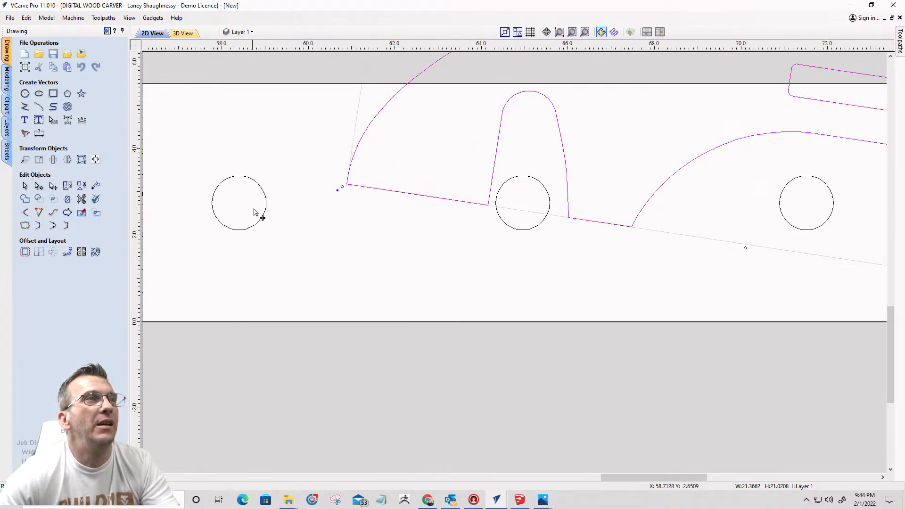
# Step: Rotate the bracket back about the last rung hole until its base is level with the rail
pyautogui.moveTo(338, 191); pyautogui.dragTo(345, 303)
pyautogui.scroll(-3, 313, 329)
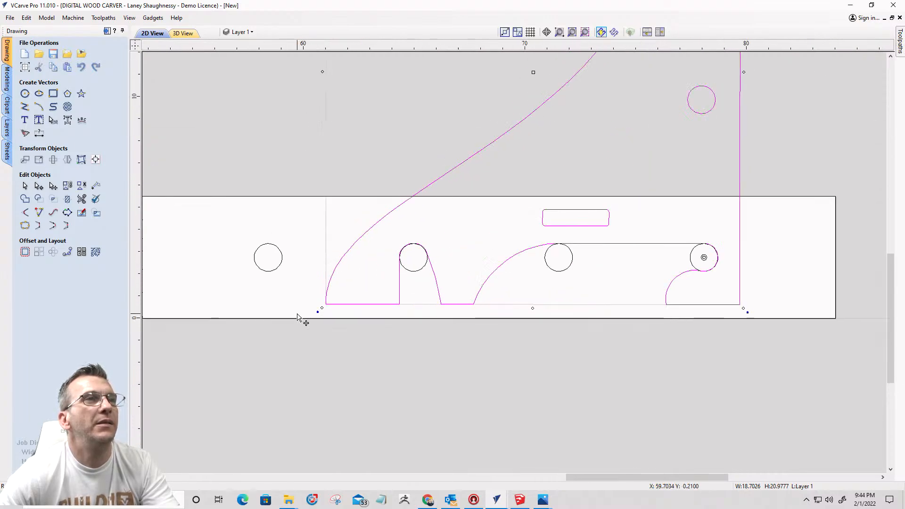
pyautogui.scroll(5, 586, 264)
pyautogui.scroll(-3, 572, 254)
pyautogui.scroll(-3, 571, 249)
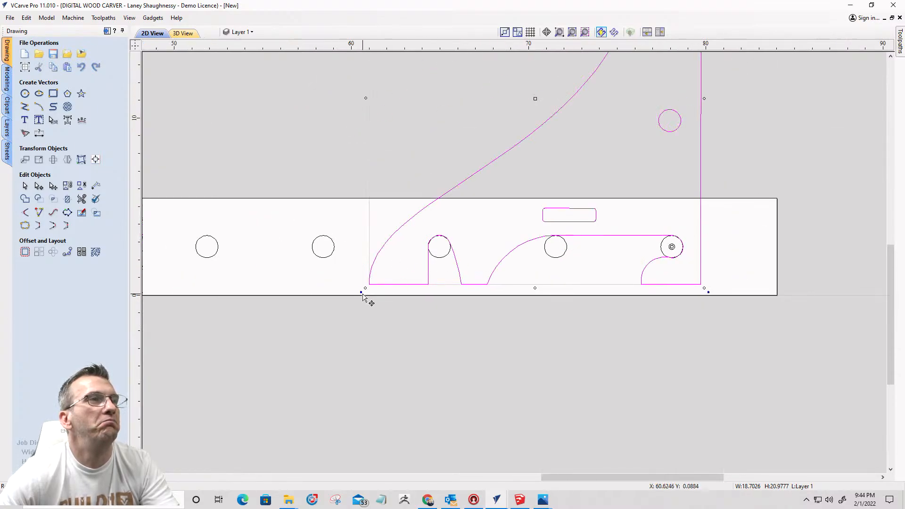
pyautogui.moveTo(364, 297); pyautogui.dragTo(431, 283)
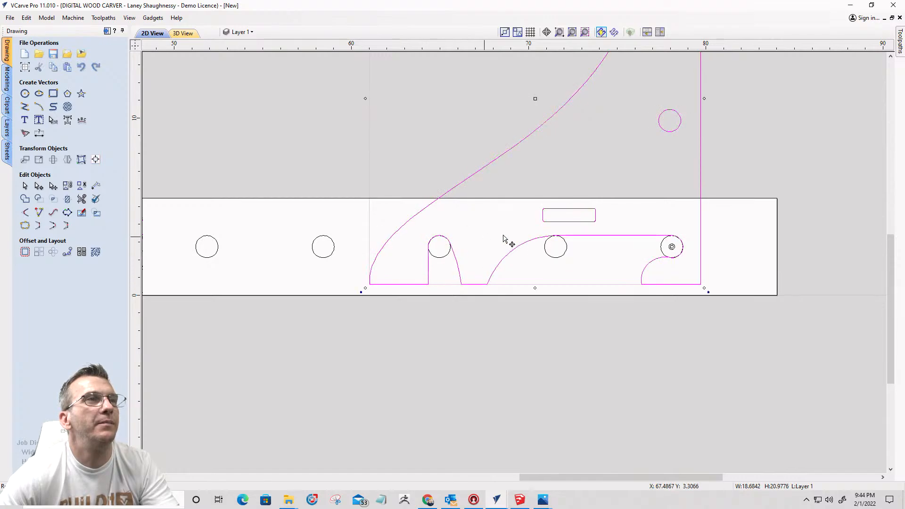
# Step: Move the bracket off the rail into the empty area above and beyond the rail's far end
pyautogui.scroll(-5, 632, 194)
pyautogui.scroll(3, 554, 297)
pyautogui.scroll(1, 554, 297)
pyautogui.scroll(-3, 627, 317)
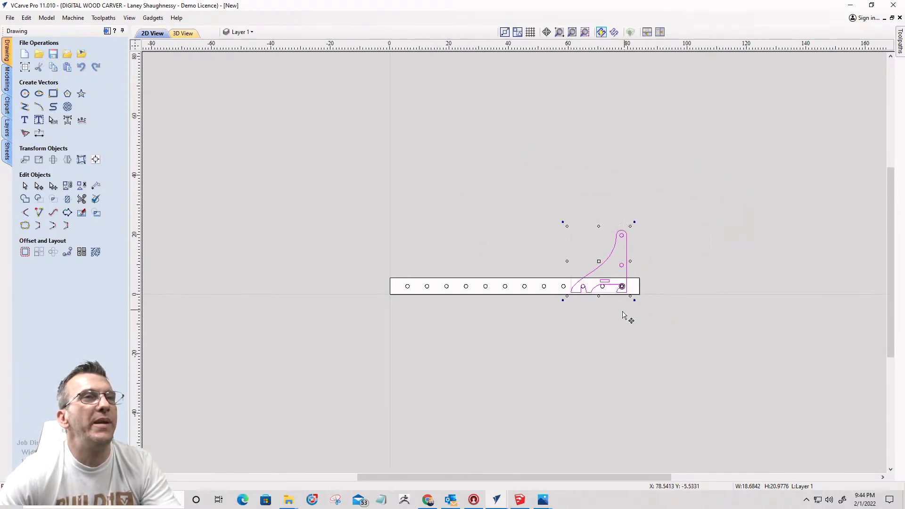
pyautogui.scroll(3, 570, 317)
pyautogui.scroll(-1, 585, 215)
pyautogui.scroll(-2, 559, 287)
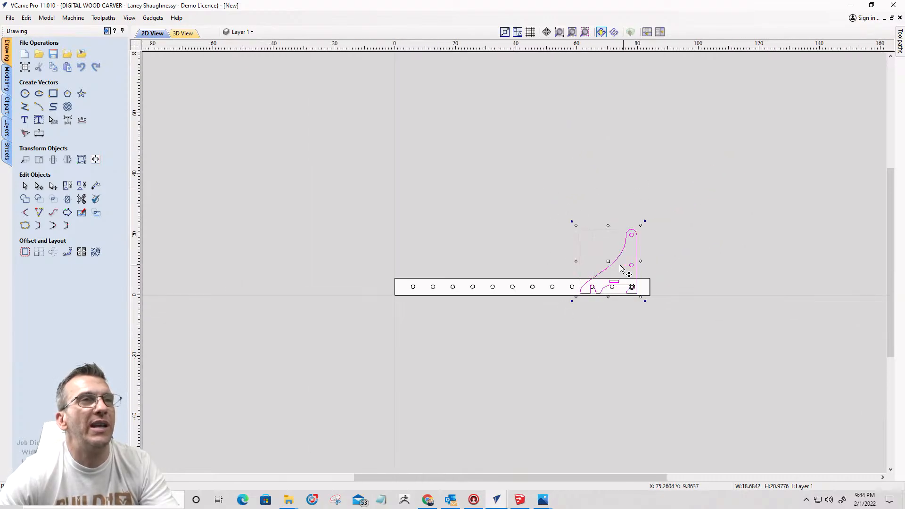
pyautogui.moveTo(614, 264); pyautogui.dragTo(682, 205)
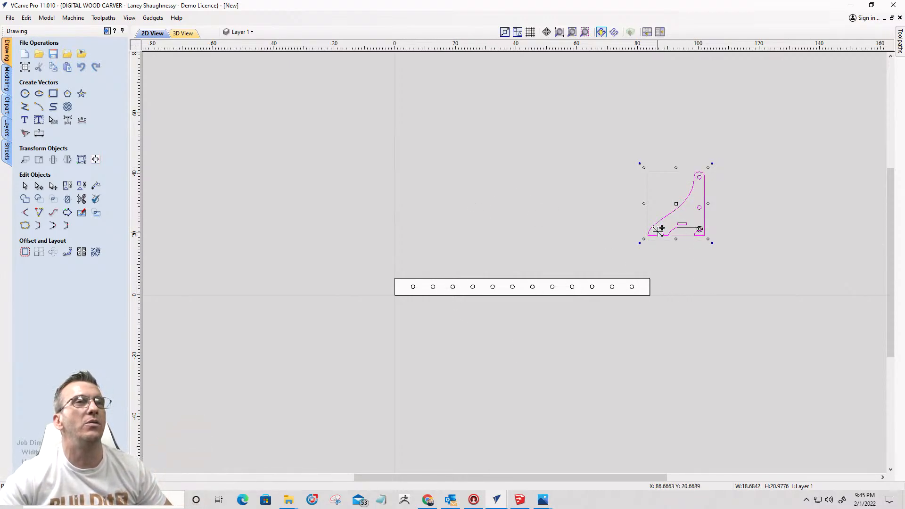
pyautogui.scroll(5, 700, 226)
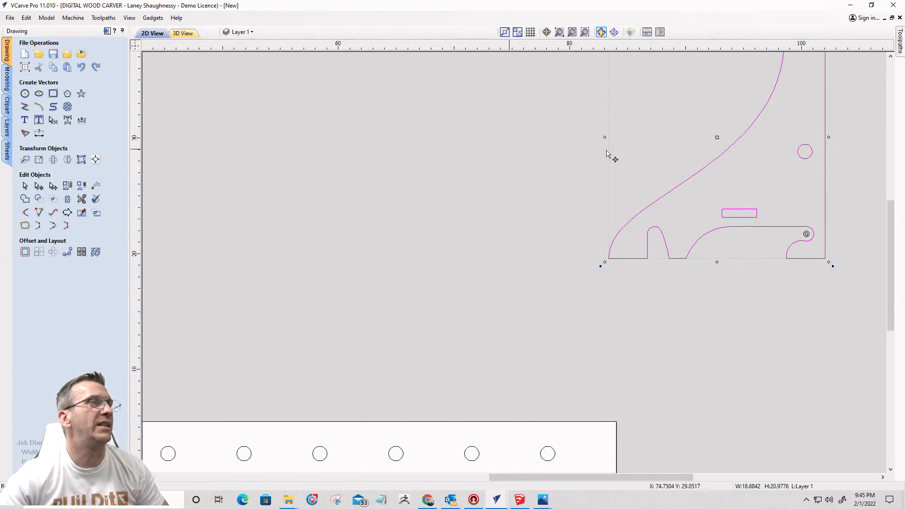
pyautogui.scroll(3, 751, 203)
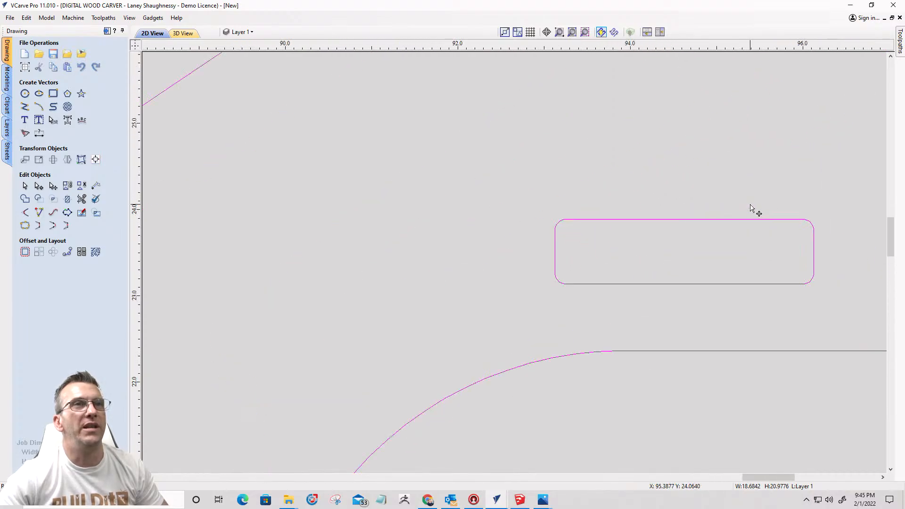
pyautogui.scroll(-5, 751, 207)
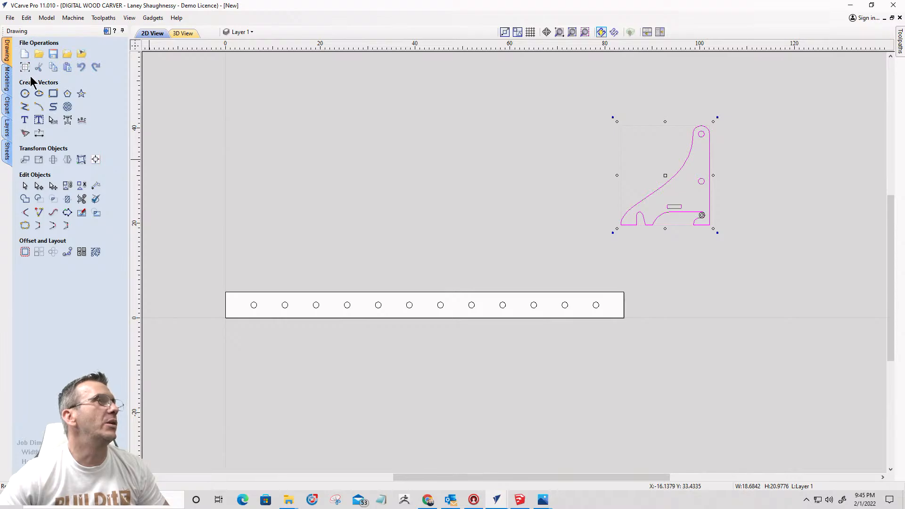
# Step: Save the drawing in the Downloads folder as a VCarve file named Climbing Ladder
pyautogui.click(9, 18)
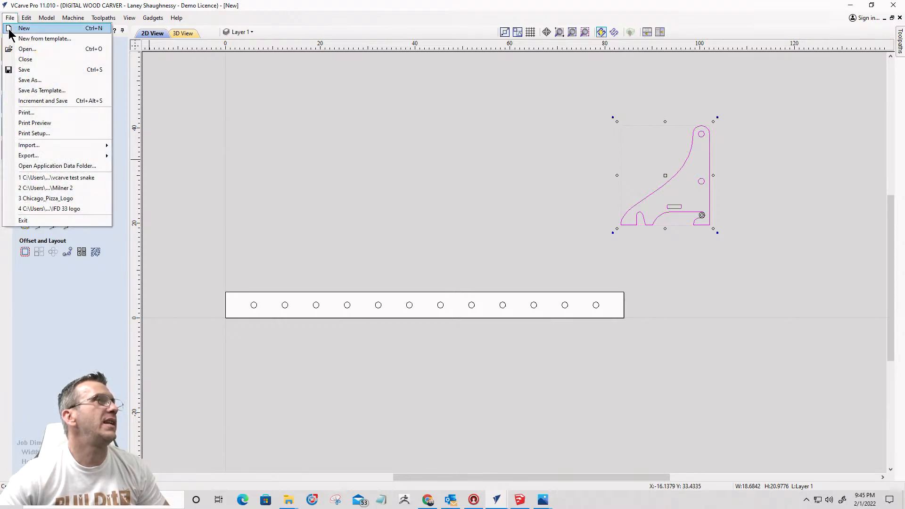
pyautogui.click(21, 81)
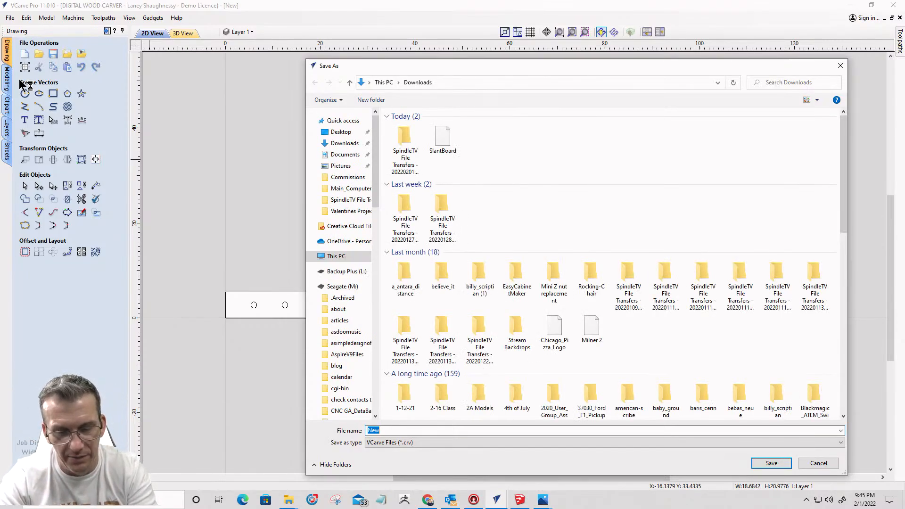
pyautogui.write('Cli')
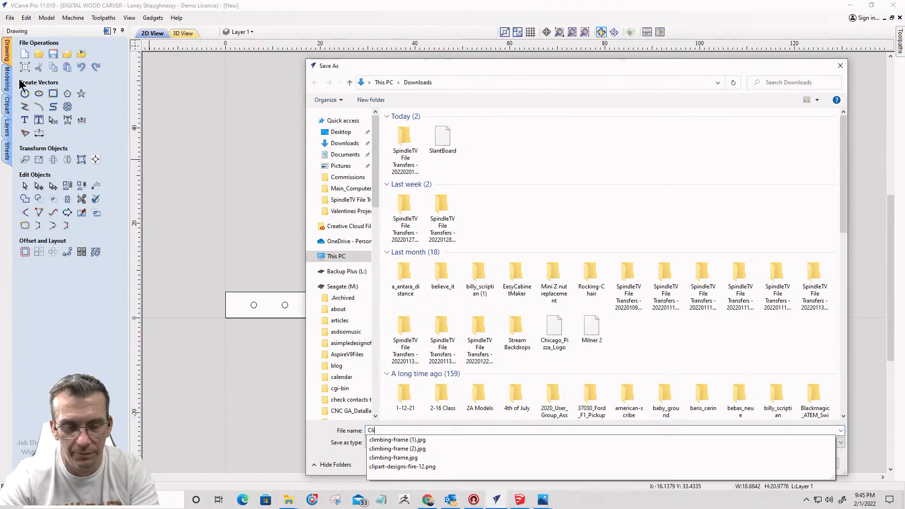
pyautogui.write('mbing Ladd')
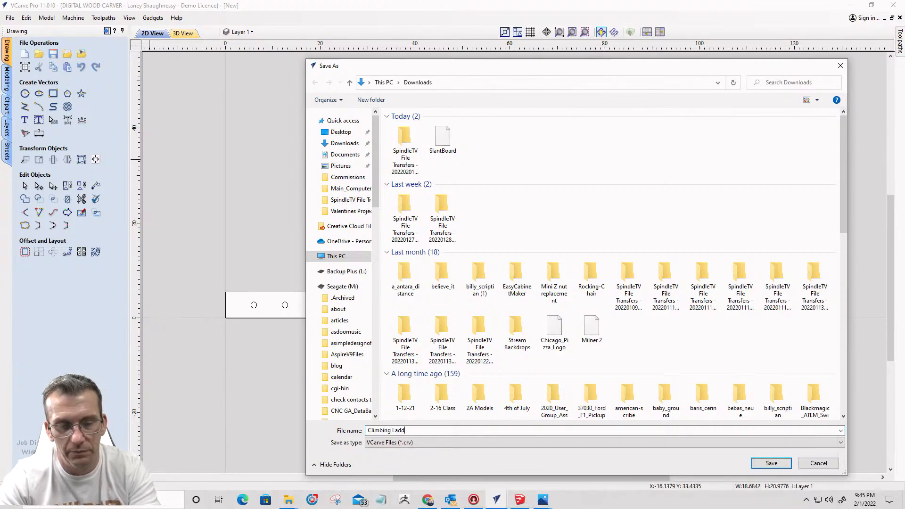
pyautogui.write('er')
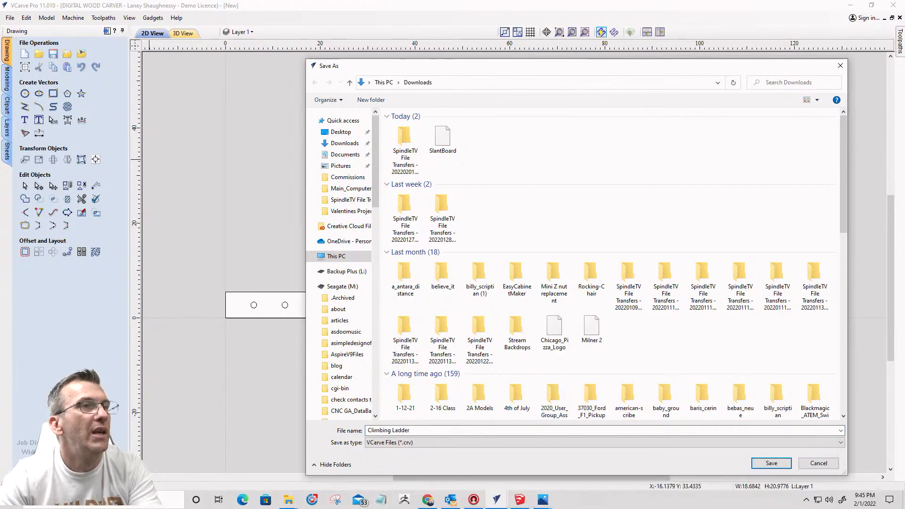
pyautogui.press('Return')
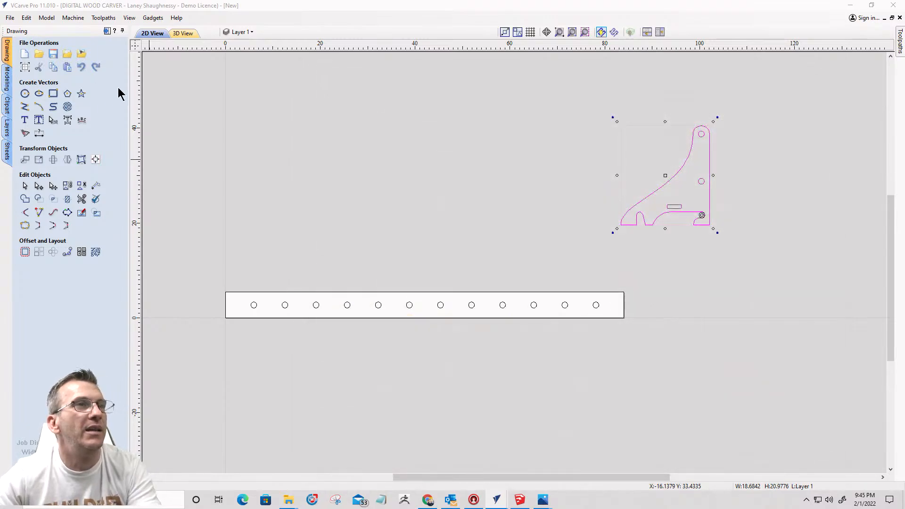
pyautogui.scroll(-3, 606, 287)
pyautogui.scroll(3, 610, 284)
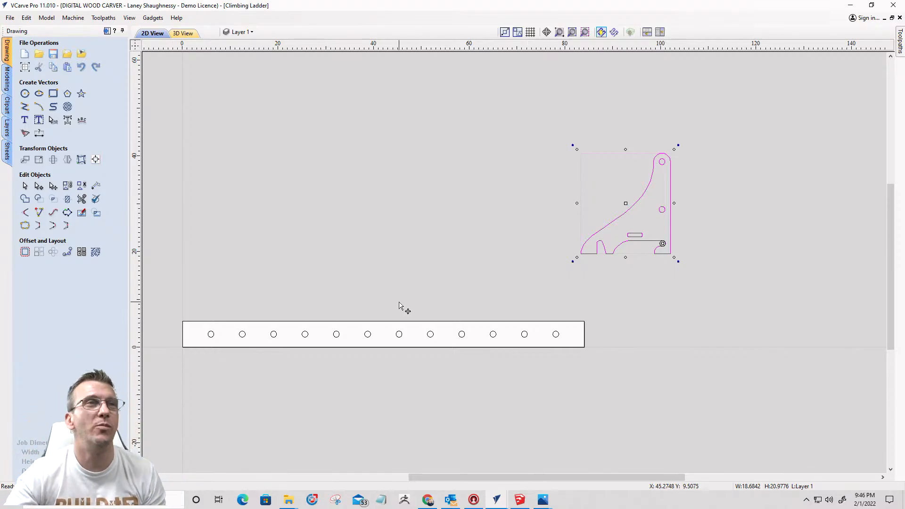
pyautogui.scroll(-2, 396, 214)
# Step: Close the open reference photos, including full-coverage-1002.jpeg, full-coverage-1005.jpeg and 51jphg5yhjl.jpeg
pyautogui.click(543, 500)
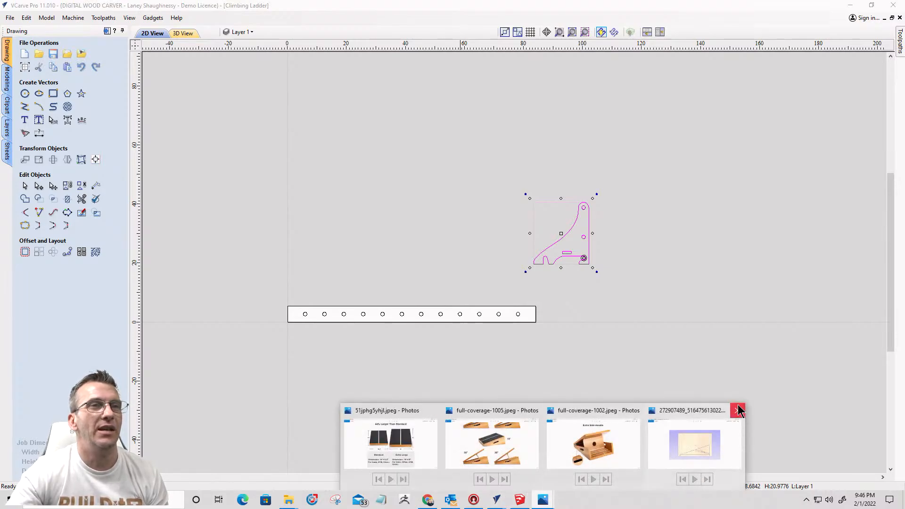
pyautogui.click(739, 410)
pyautogui.click(688, 411)
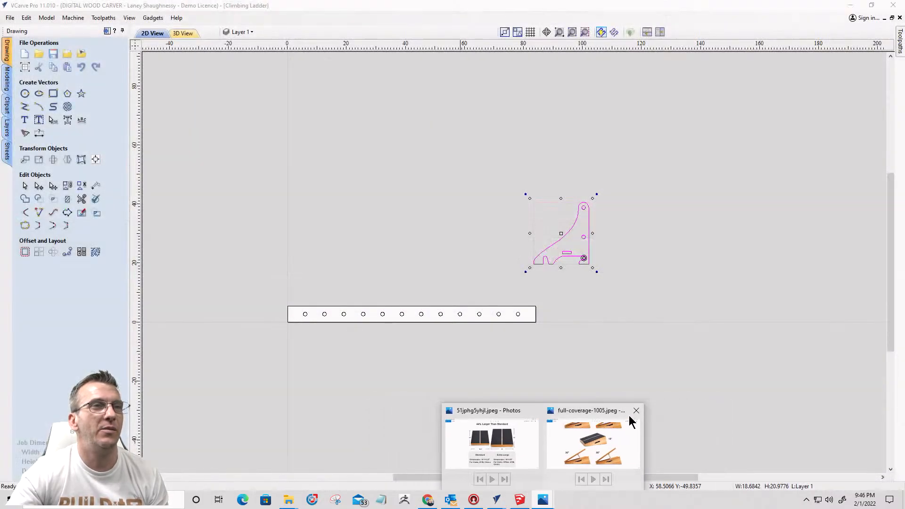
pyautogui.click(632, 411)
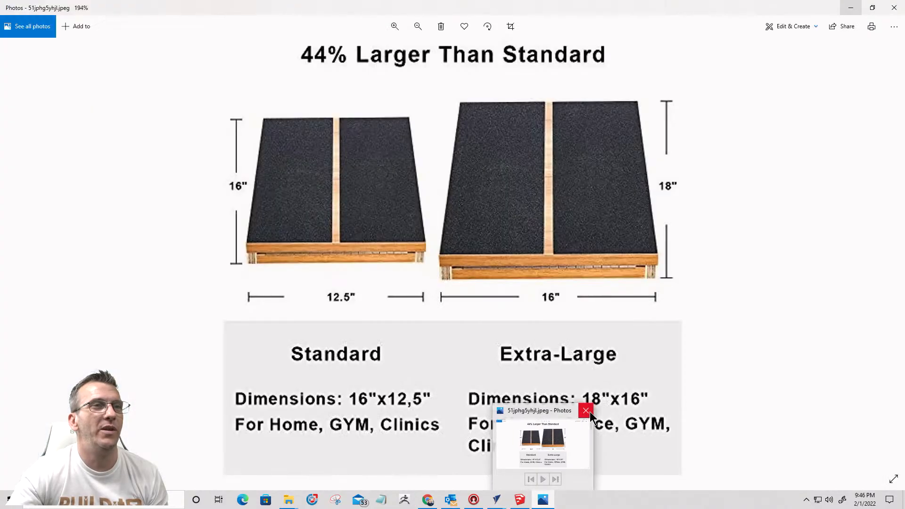
pyautogui.click(585, 411)
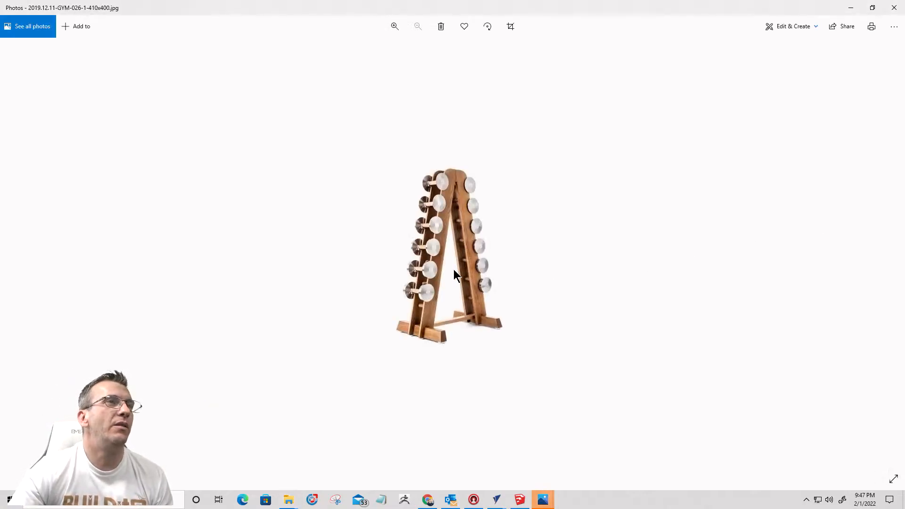
# Step: Inspect the wooden dumbbell rack photo up close and minimize the two open photo windows
pyautogui.scroll(5, 412, 307)
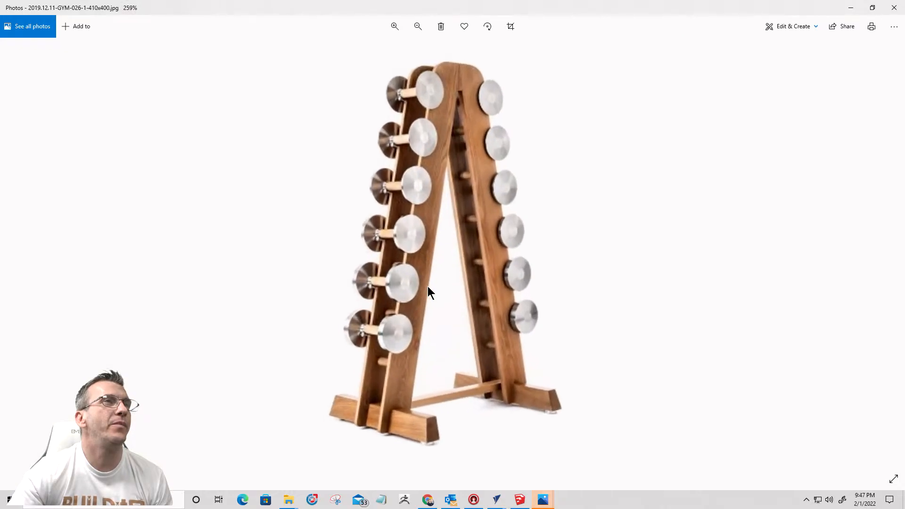
pyautogui.scroll(-3, 419, 102)
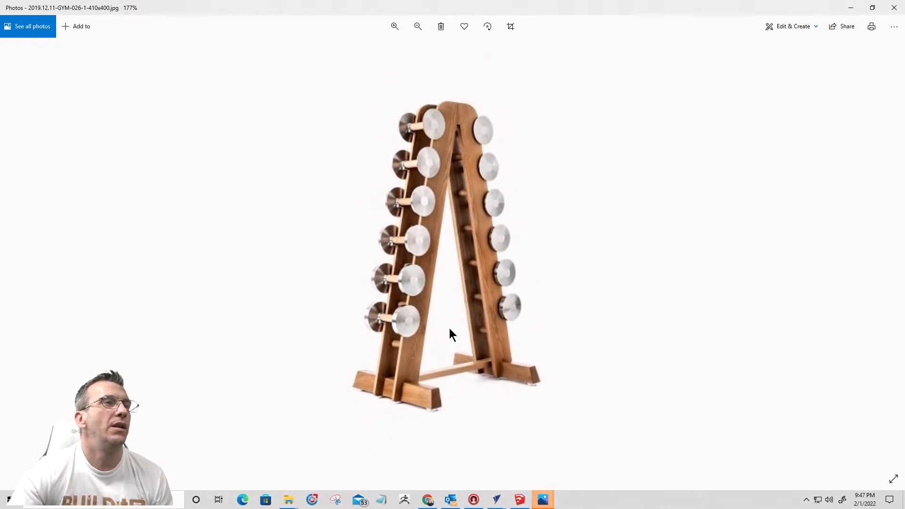
pyautogui.click(852, 13)
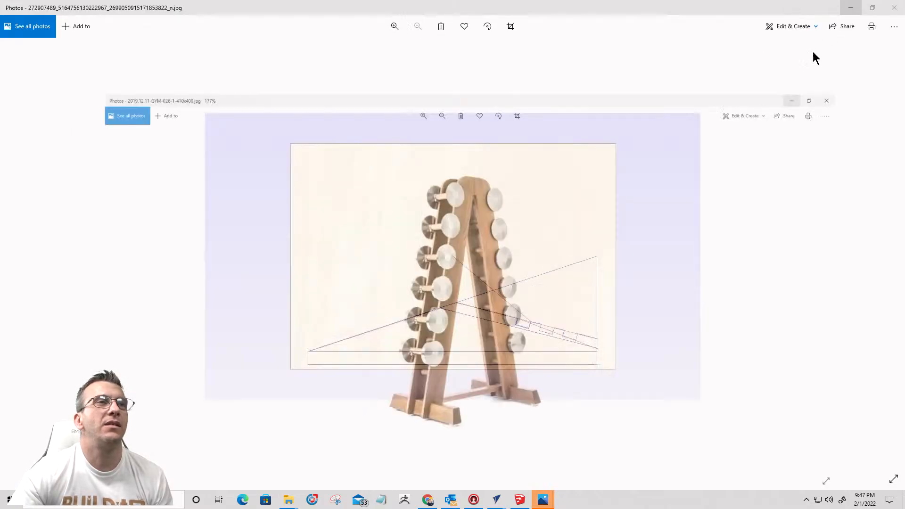
pyautogui.click(851, 8)
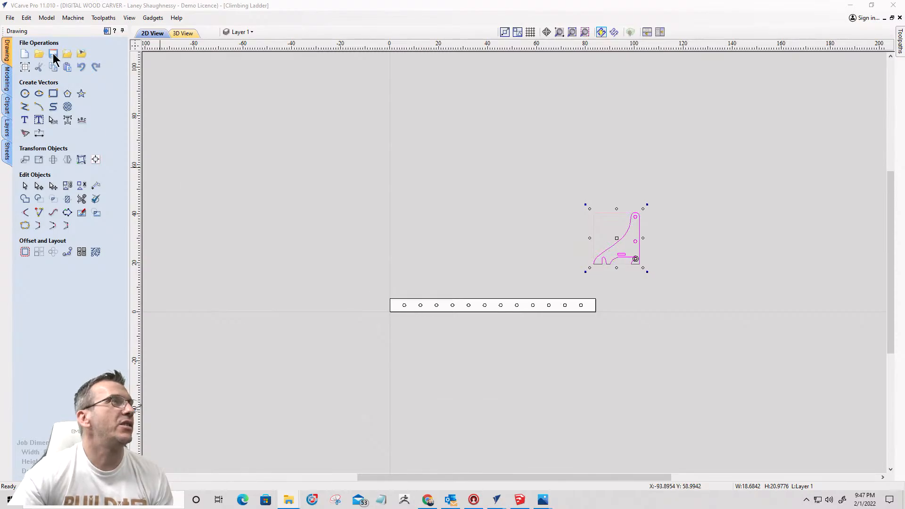
# Step: Start a new single-sided job and set its size to 38 inches wide and 5.5 inches high
pyautogui.click(9, 18)
pyautogui.click(21, 60)
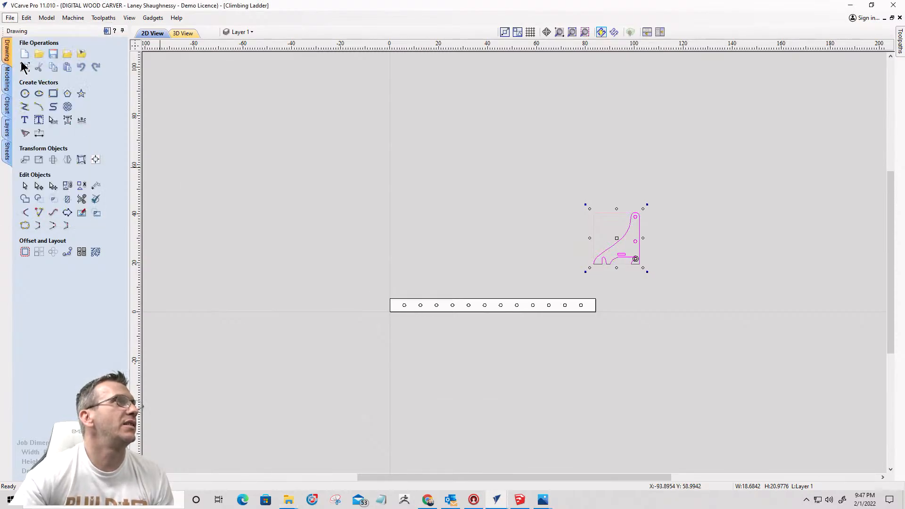
pyautogui.click(32, 107)
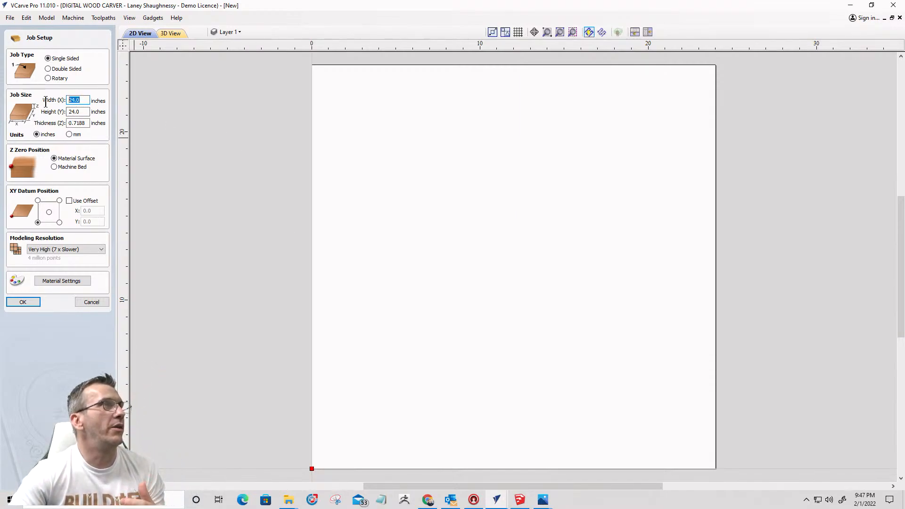
pyautogui.write('38')
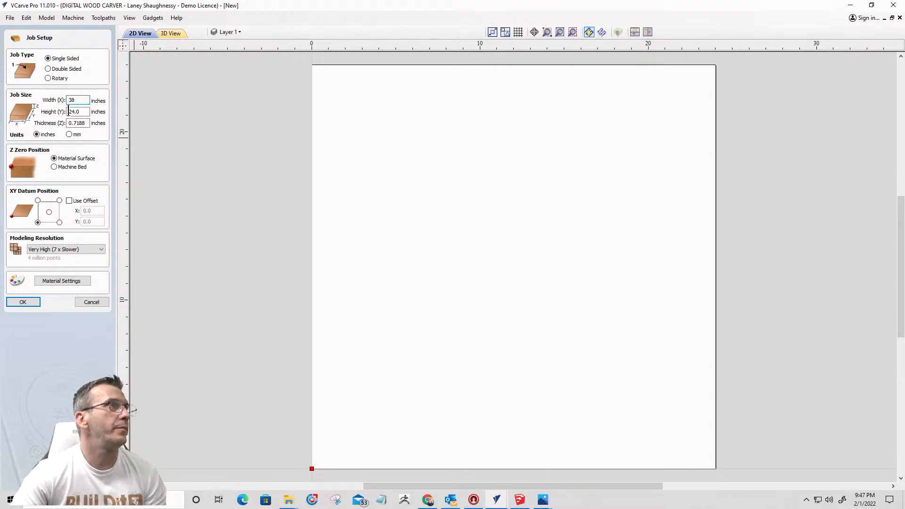
pyautogui.press('Tab')
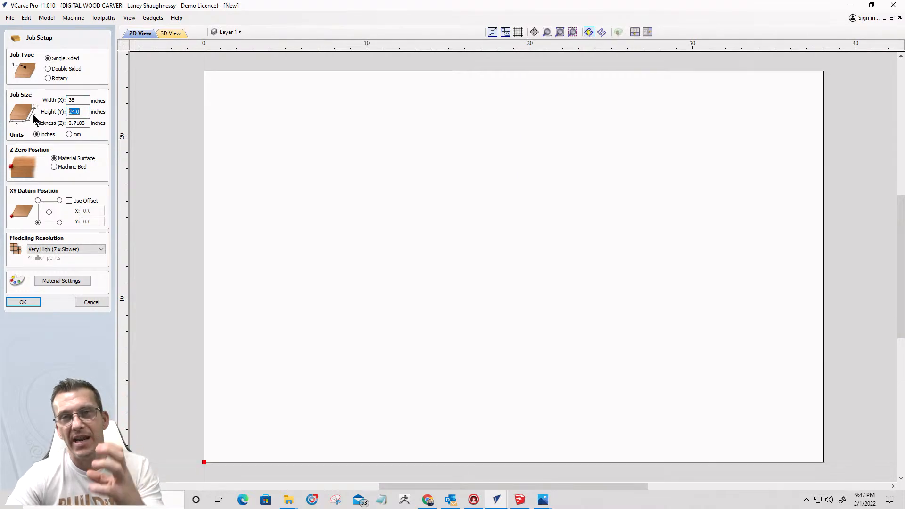
pyautogui.write('5')
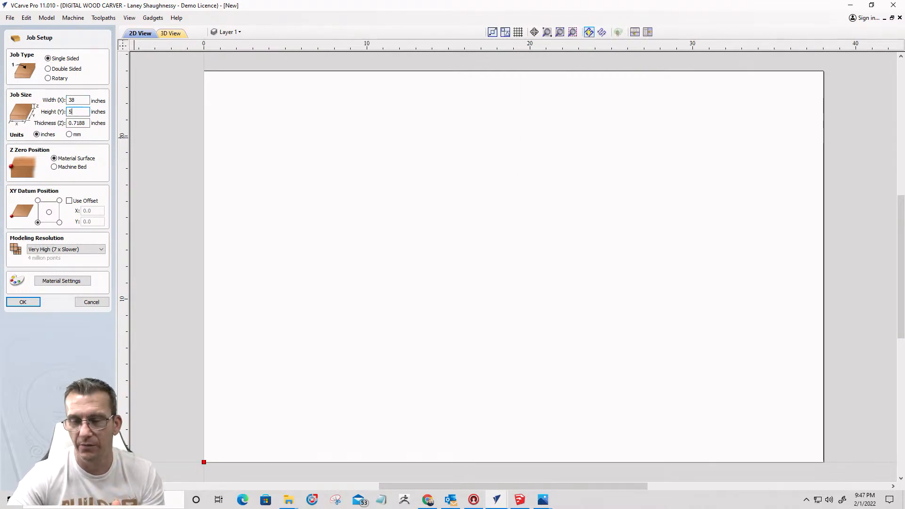
pyautogui.write('.5')
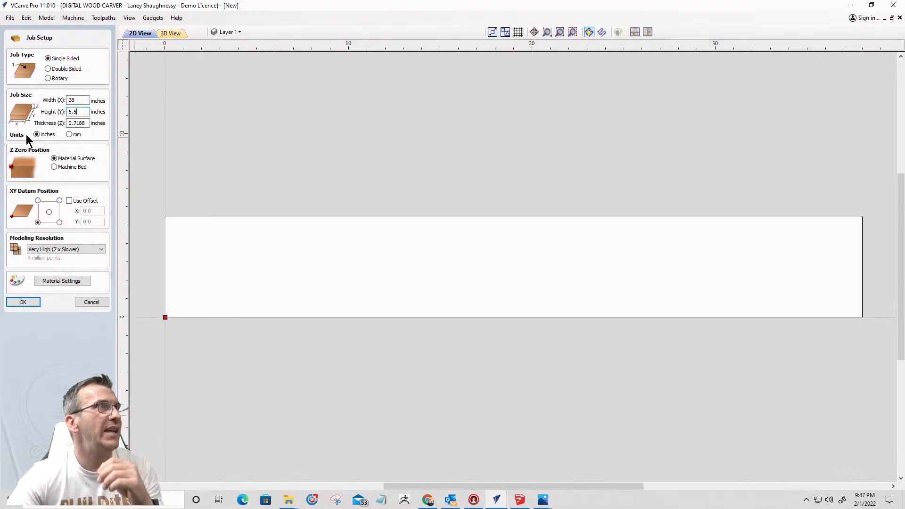
# Step: Set the material thickness to 0.75 inches and accept the job setup
pyautogui.doubleClick(79, 123)
pyautogui.write('.')
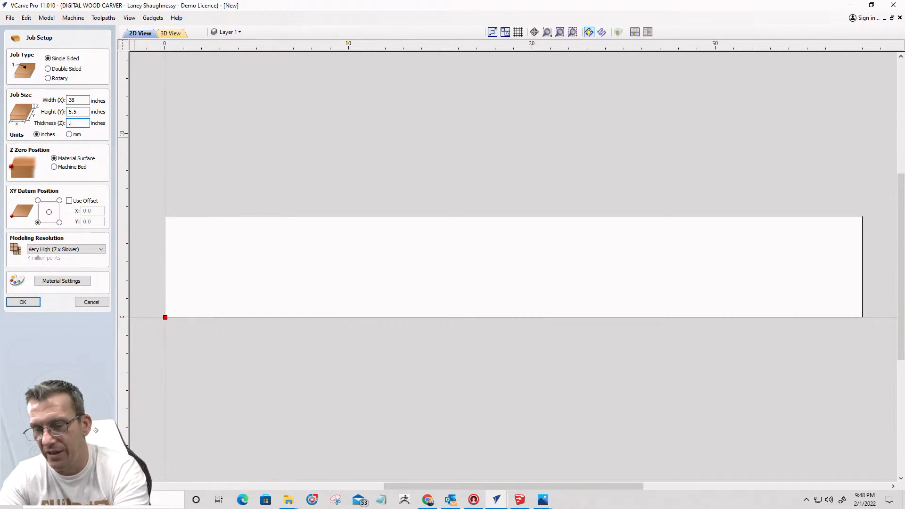
pyautogui.write('75')
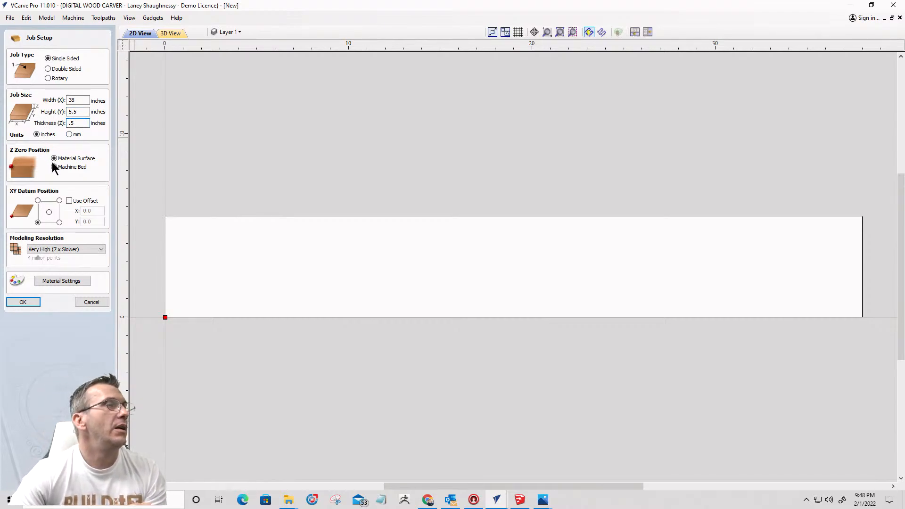
pyautogui.press('BackSpace')
pyautogui.write('75')
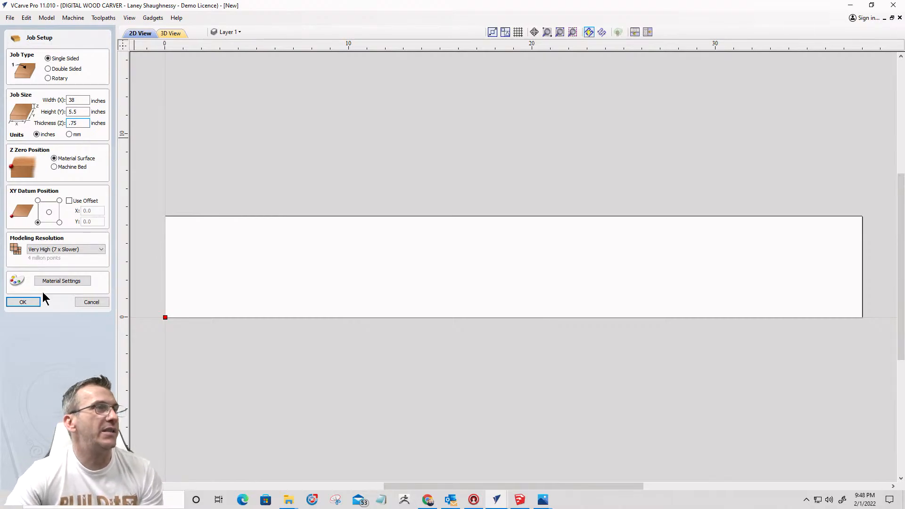
pyautogui.press('Return')
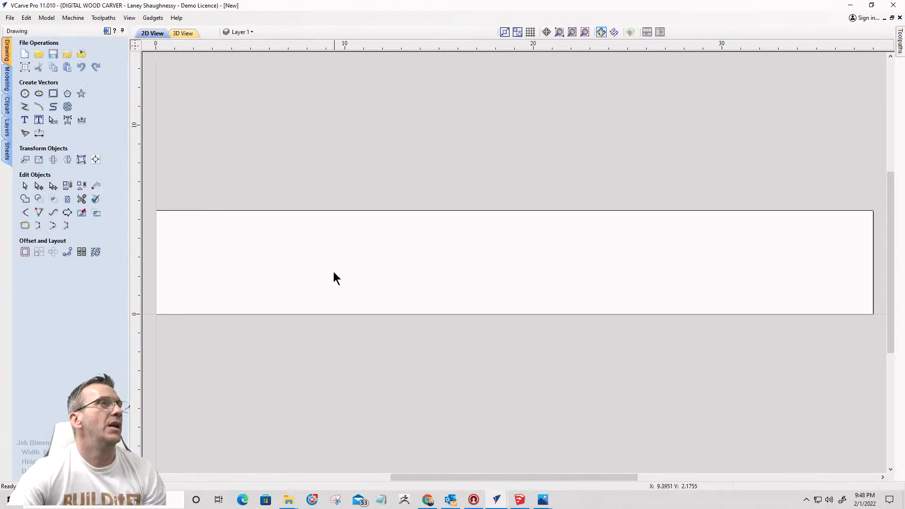
# Step: Draw an upright rectangle about 8.5 by 30 inches crossing the board and extending above and below it
pyautogui.scroll(-3, 333, 276)
pyautogui.click(54, 94)
pyautogui.scroll(-2, 400, 189)
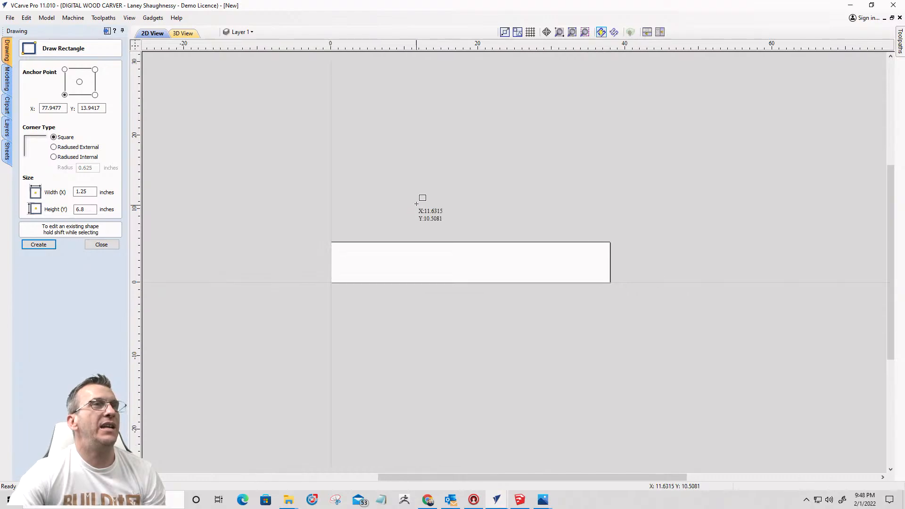
pyautogui.moveTo(429, 147)
pyautogui.mouseDown()
pyautogui.moveTo(498, 321)
pyautogui.moveTo(492, 367)
pyautogui.mouseUp()
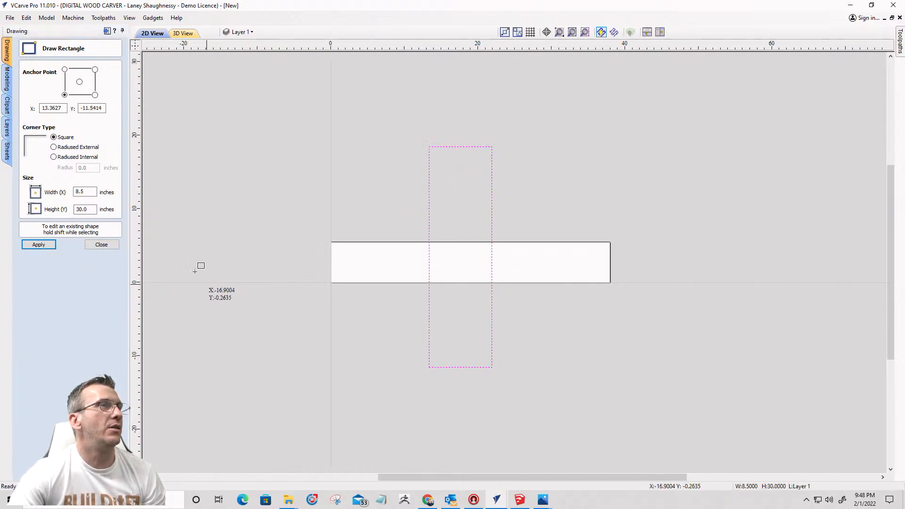
# Step: Resize the upright rectangle to 5.5 inches wide and 38 inches high, and finish the rectangle tool
pyautogui.moveTo(93, 192); pyautogui.dragTo(59, 191)
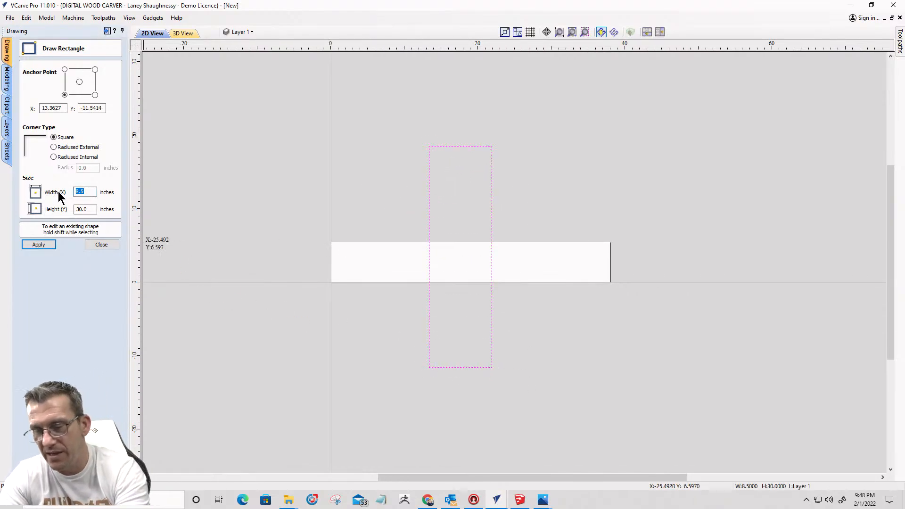
pyautogui.write('5.5')
pyautogui.moveTo(89, 211); pyautogui.dragTo(46, 212)
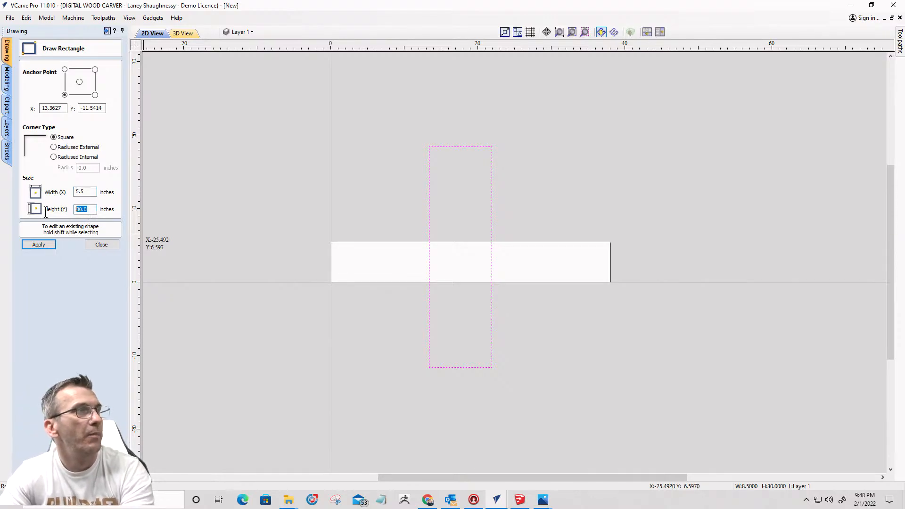
pyautogui.write('38')
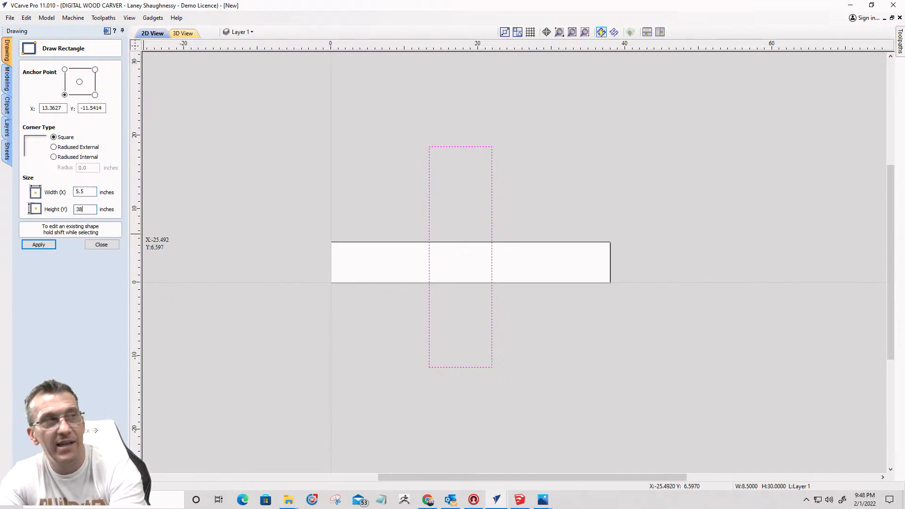
pyautogui.click(39, 245)
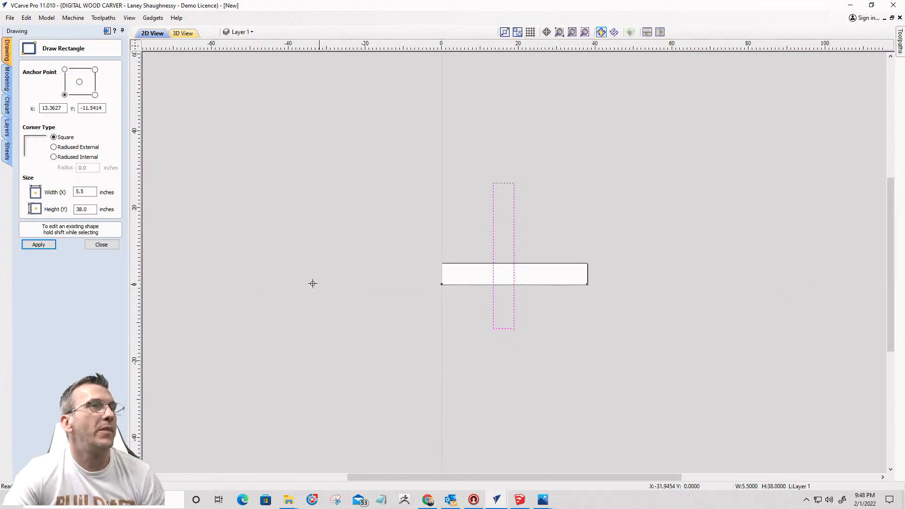
pyautogui.click(102, 244)
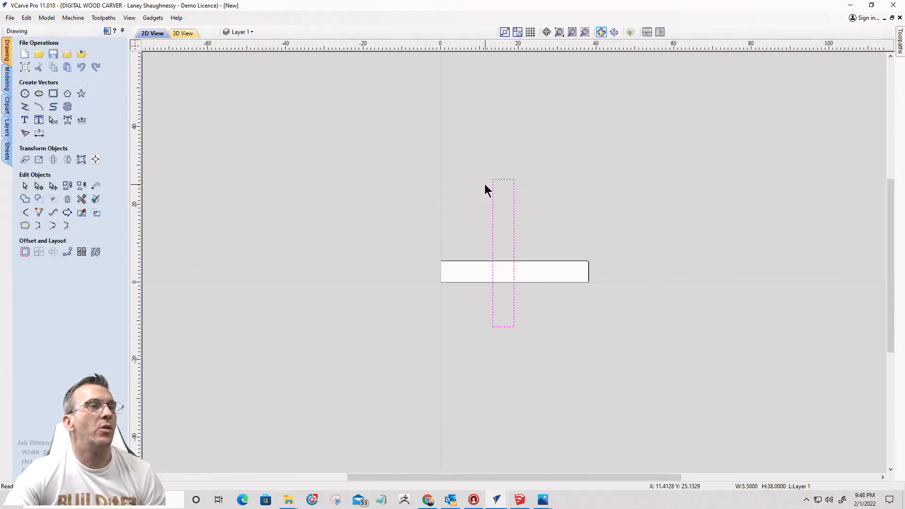
# Step: Select the upright rectangle for rotation and place the pivot point on its lower-right corner
pyautogui.scroll(2, 510, 338)
pyautogui.scroll(-1, 509, 337)
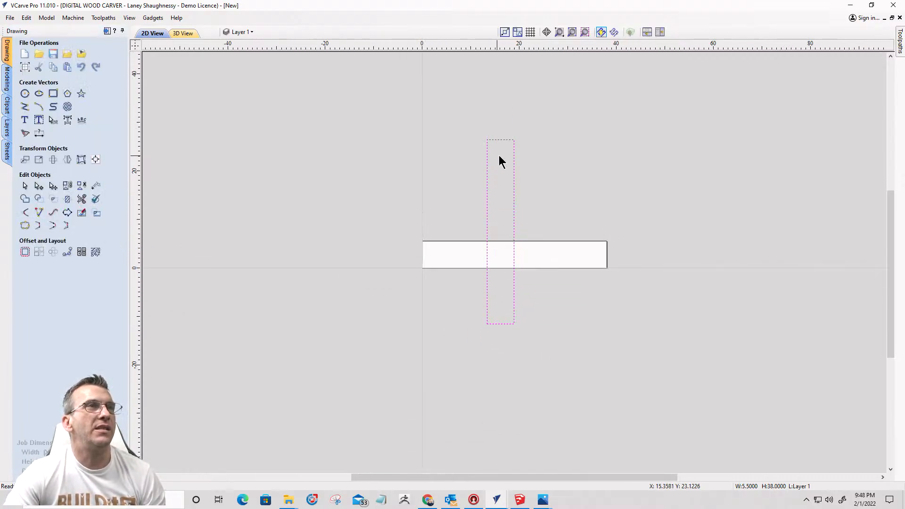
pyautogui.click(501, 140)
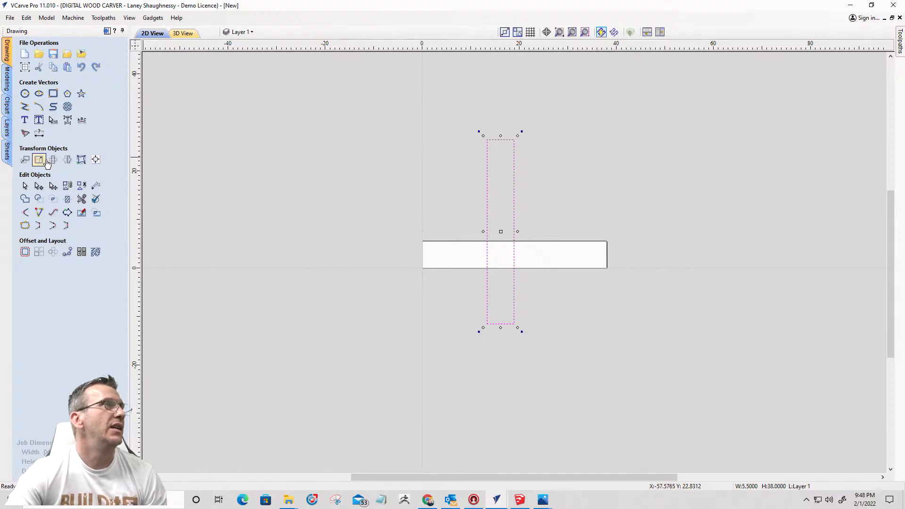
pyautogui.click(52, 159)
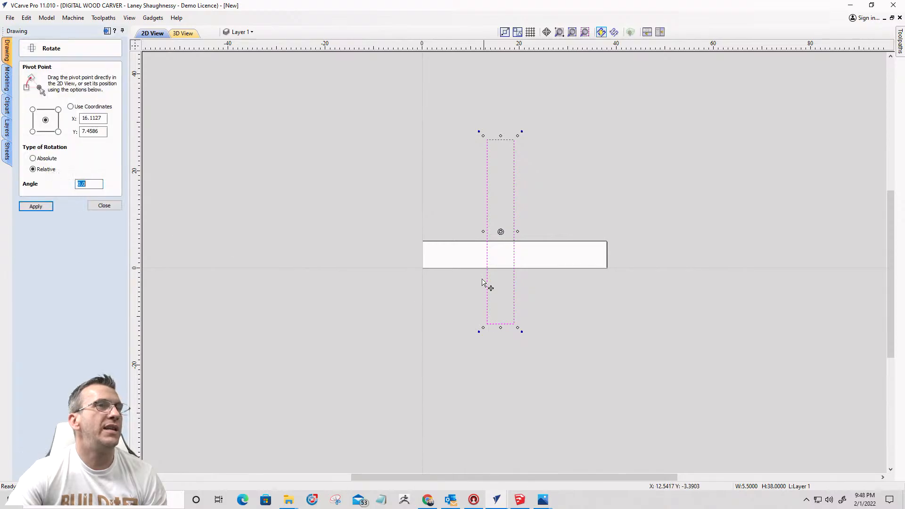
pyautogui.moveTo(502, 238); pyautogui.dragTo(515, 325)
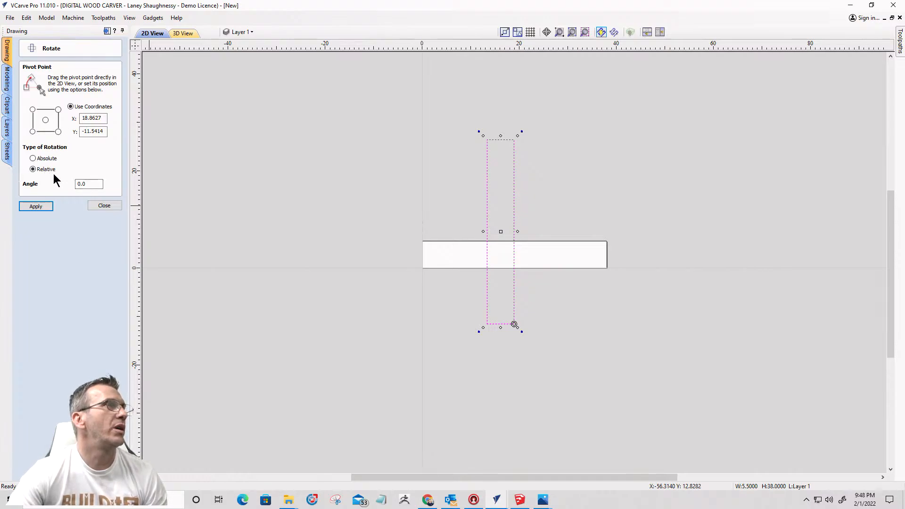
# Step: Rotate the rectangle by a relative angle of -15 degrees about the lower-right pivot so it leans to the right
pyautogui.moveTo(91, 185); pyautogui.dragTo(62, 188)
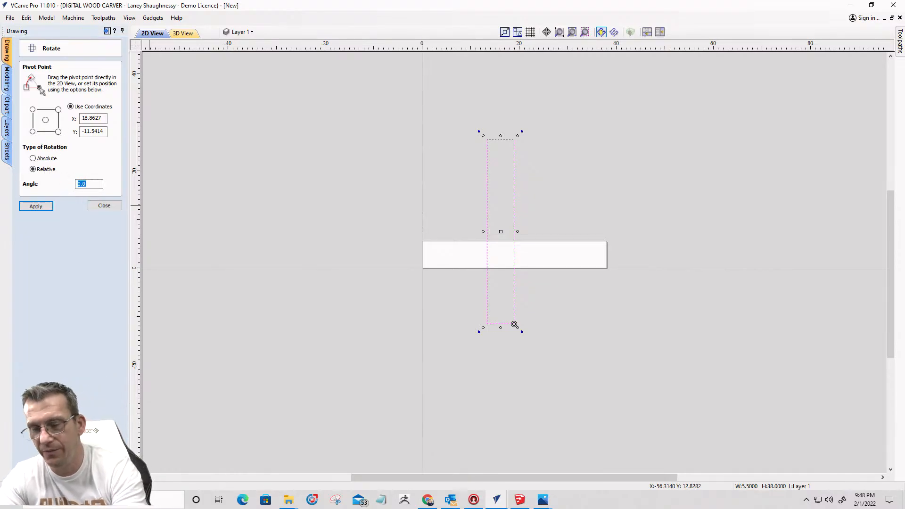
pyautogui.click(28, 208)
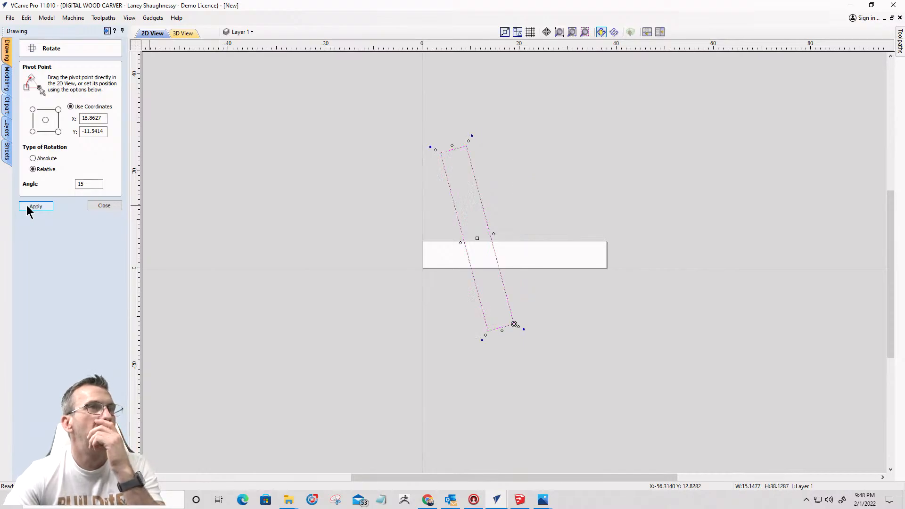
pyautogui.click(28, 207)
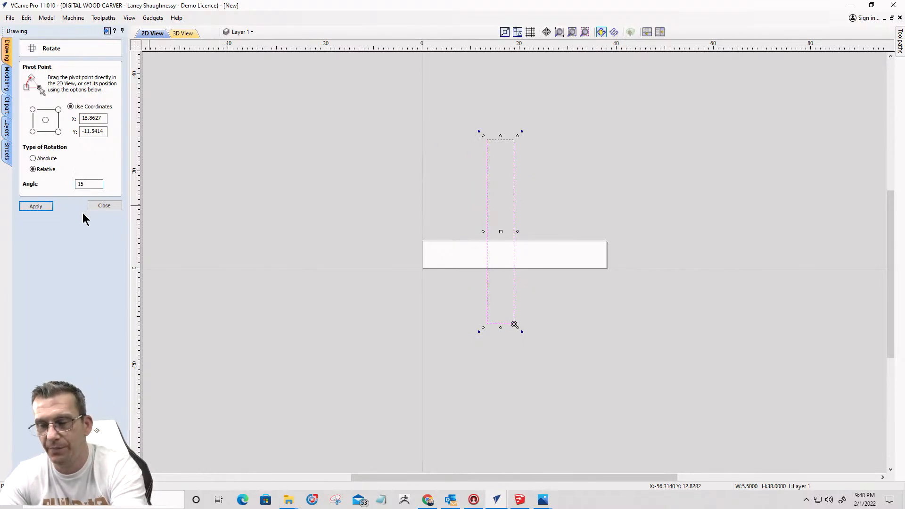
pyautogui.click(37, 208)
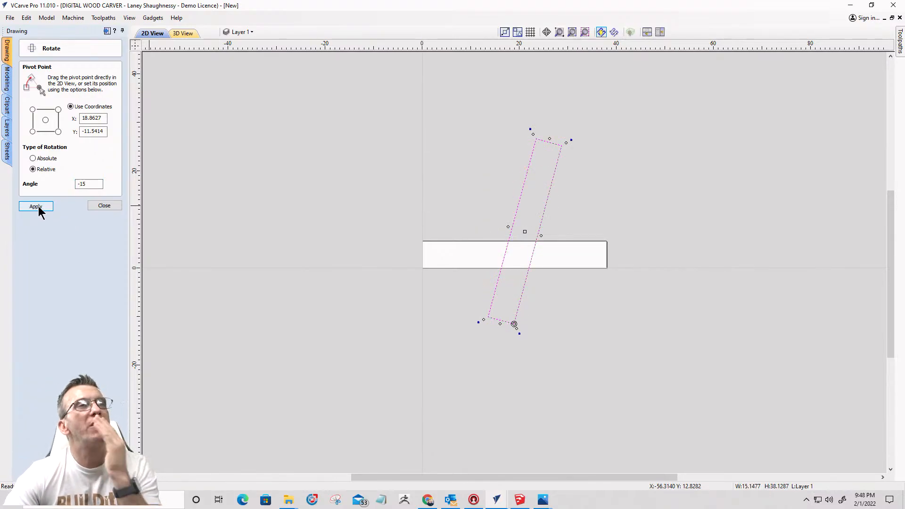
# Step: Try rotating the leaning rectangle by another -15 degrees and undo that extra rotation
pyautogui.click(39, 209)
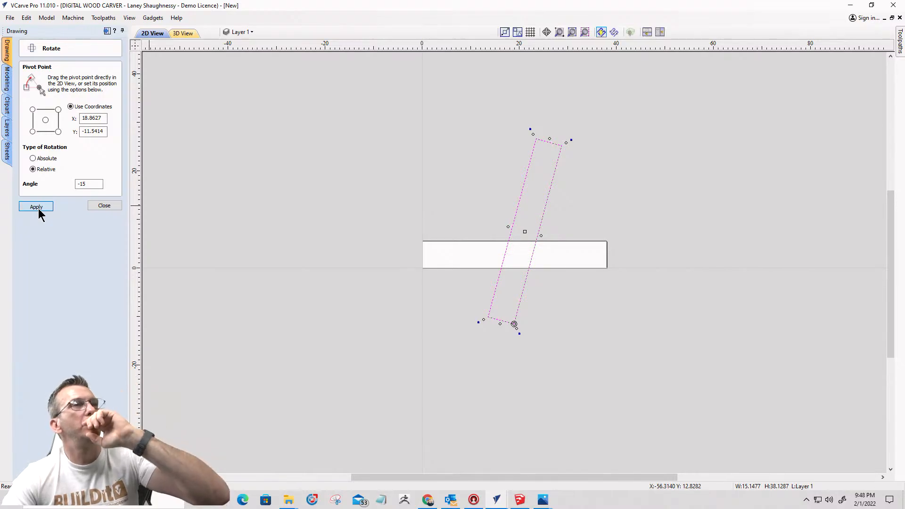
pyautogui.click(41, 210)
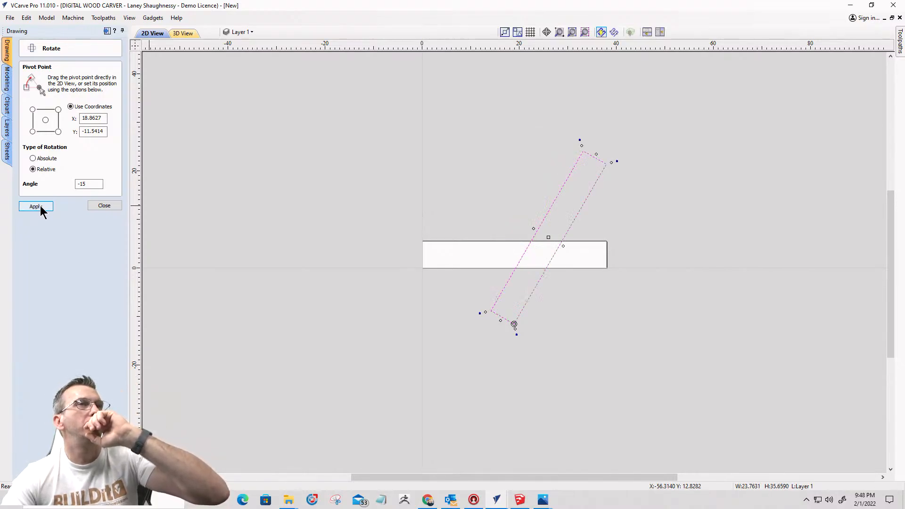
pyautogui.hotkey('ctrl', 'z')
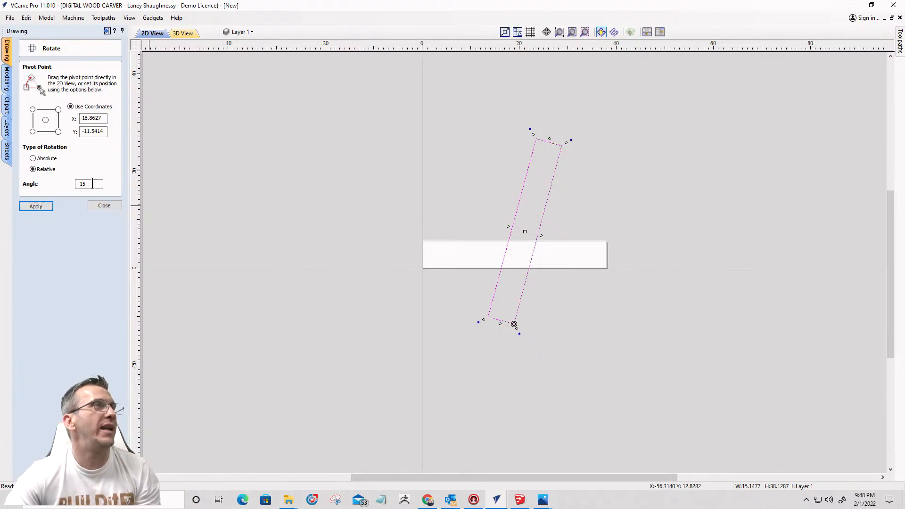
# Step: Try rotating the rectangle by 22.5 degrees, turn it back by -22.5 degrees and finish the rotation
pyautogui.moveTo(92, 184); pyautogui.dragTo(28, 197)
pyautogui.write('22.5')
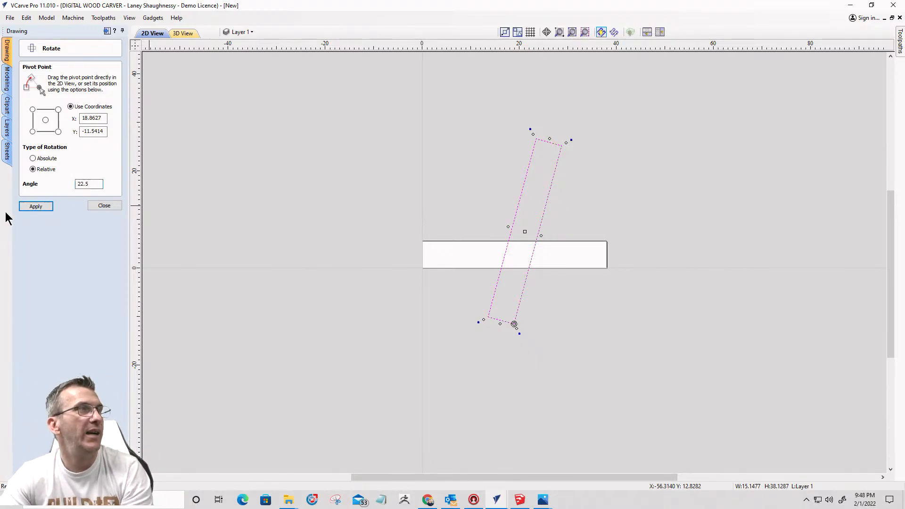
pyautogui.click(33, 207)
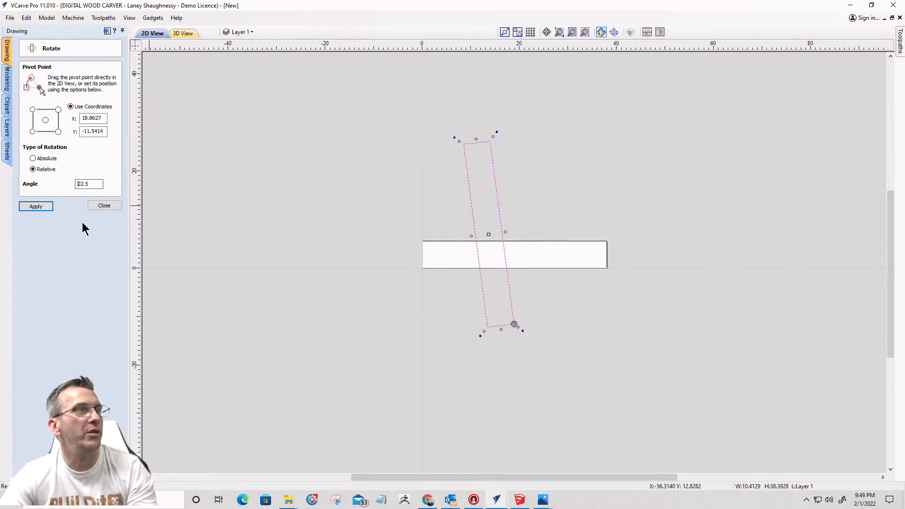
pyautogui.write('-')
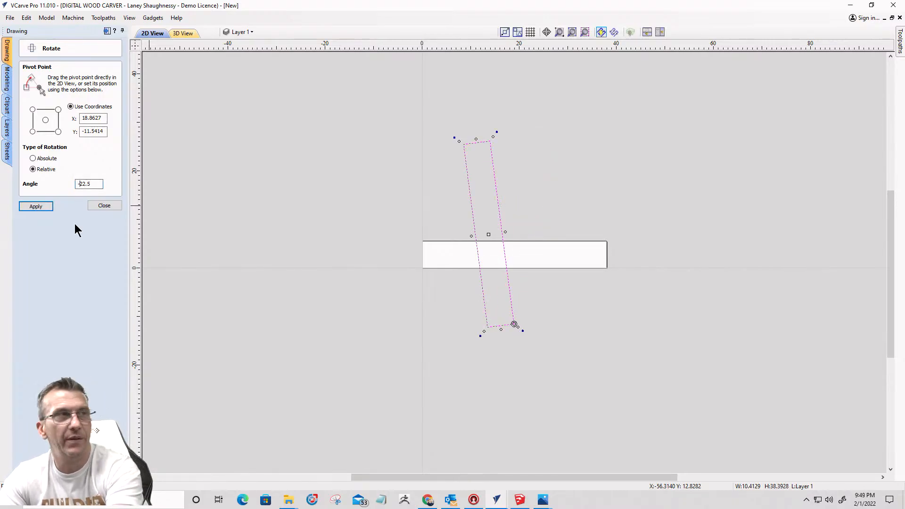
pyautogui.click(36, 207)
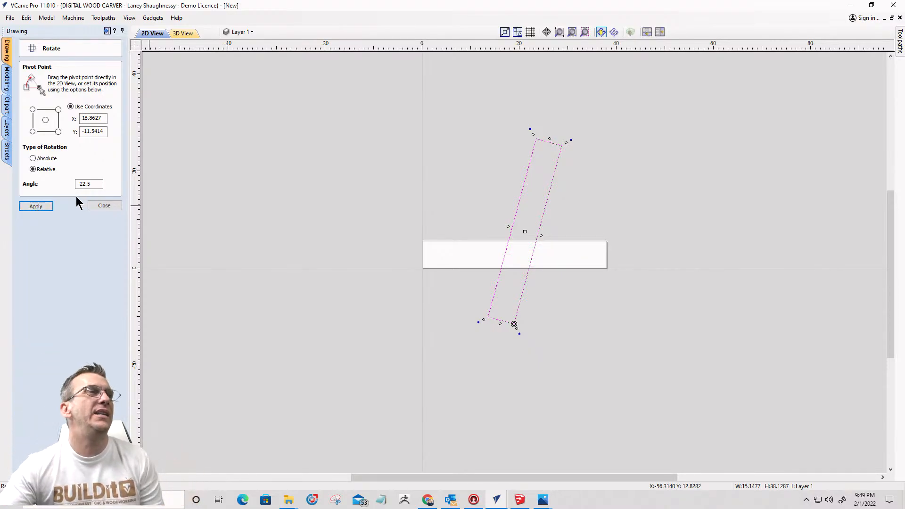
pyautogui.click(101, 207)
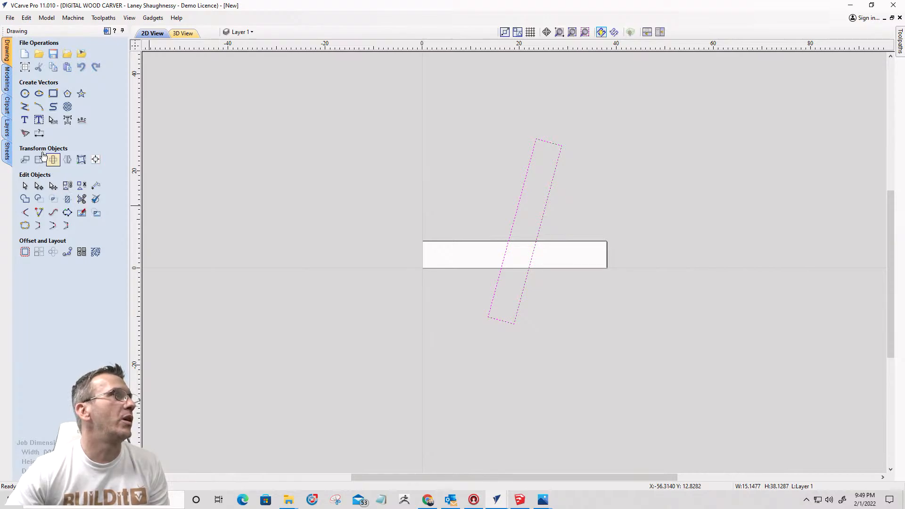
# Step: Draw a horizontal line from the leaning board's lower-left corner to past its right edge
pyautogui.click(24, 106)
pyautogui.scroll(4, 515, 306)
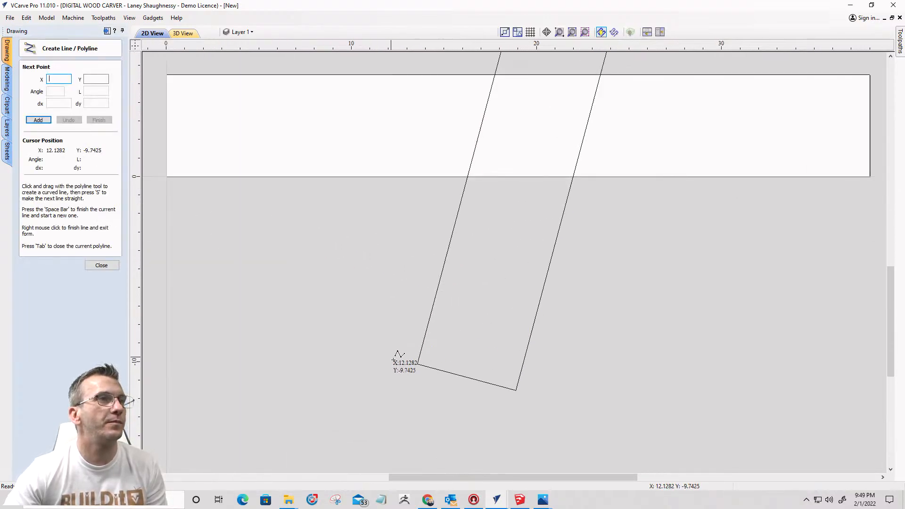
pyautogui.click(417, 363)
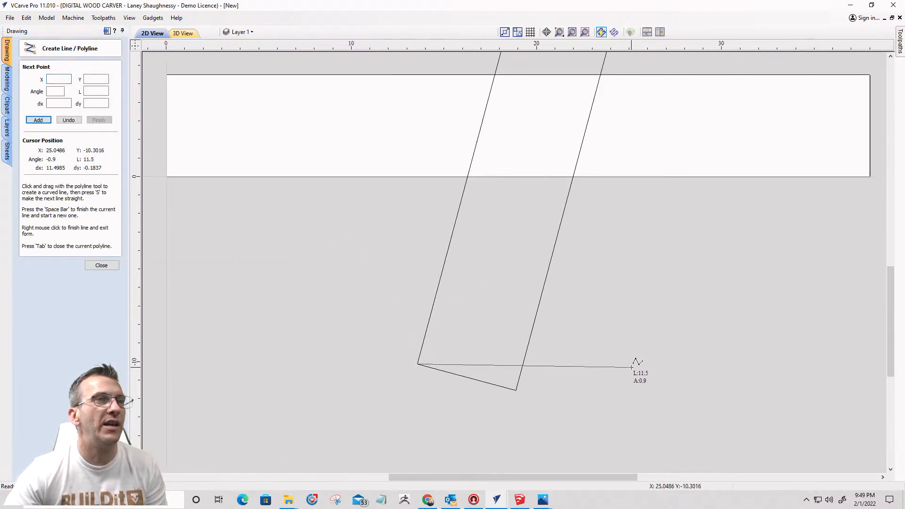
pyautogui.click(662, 364)
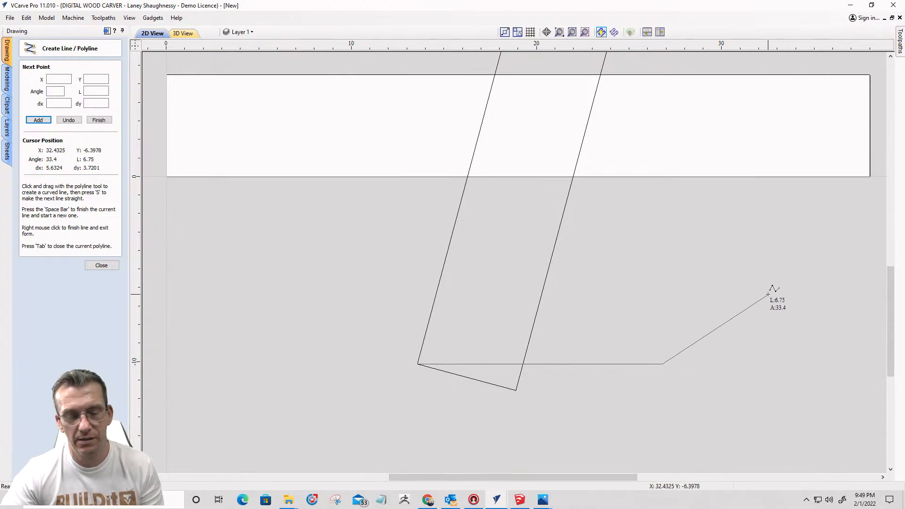
pyautogui.press('space')
pyautogui.click(101, 267)
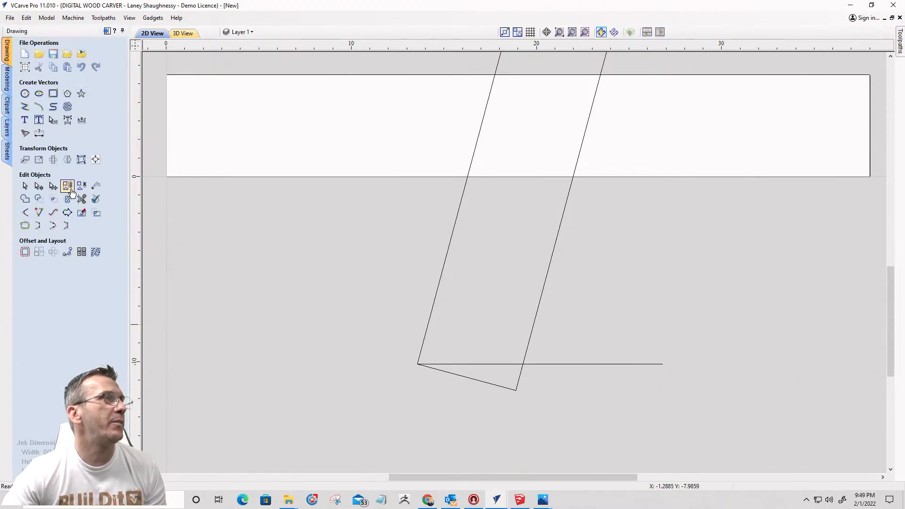
# Step: Trim away the line's overhang and the board's angled lower end, leaving a flat horizontal foot
pyautogui.click(71, 199)
pyautogui.click(566, 363)
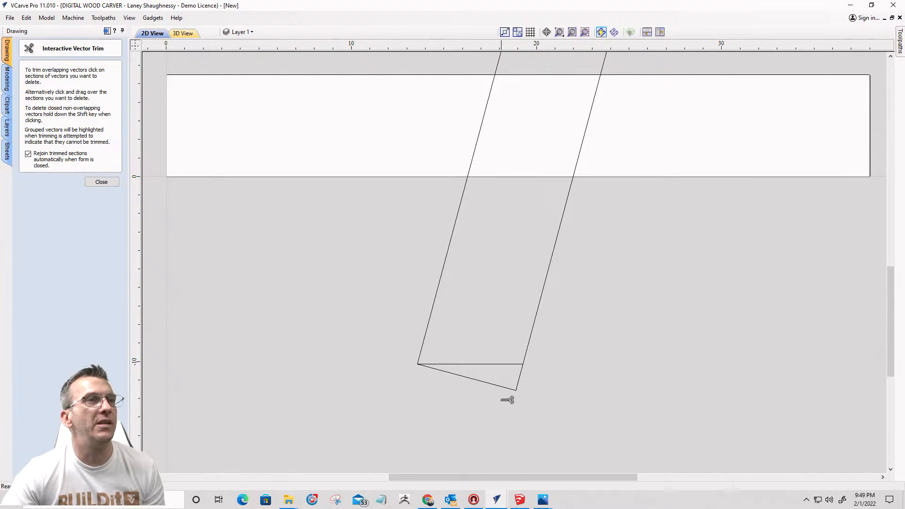
pyautogui.click(505, 386)
pyautogui.scroll(-6, 461, 221)
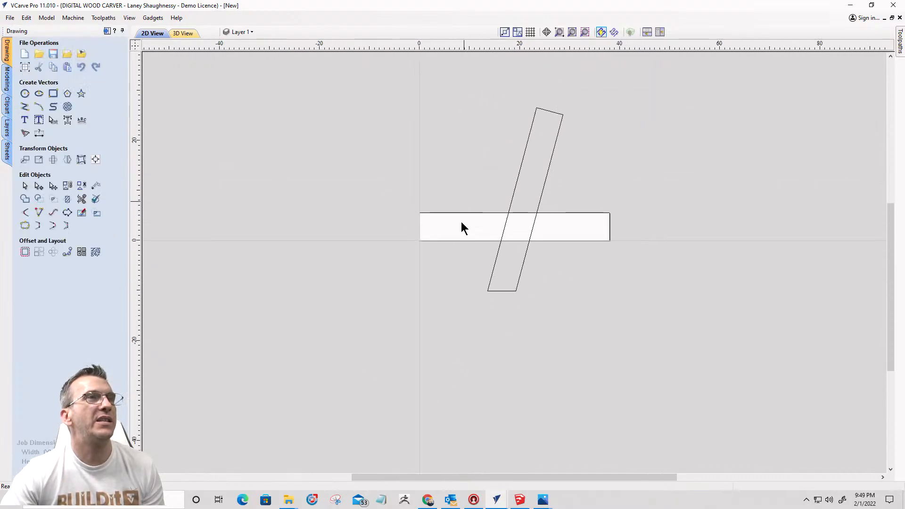
# Step: Create a horizontally flipped mirrored copy of the leaning board, with flipping about the job center turned off
pyautogui.scroll(1, 507, 308)
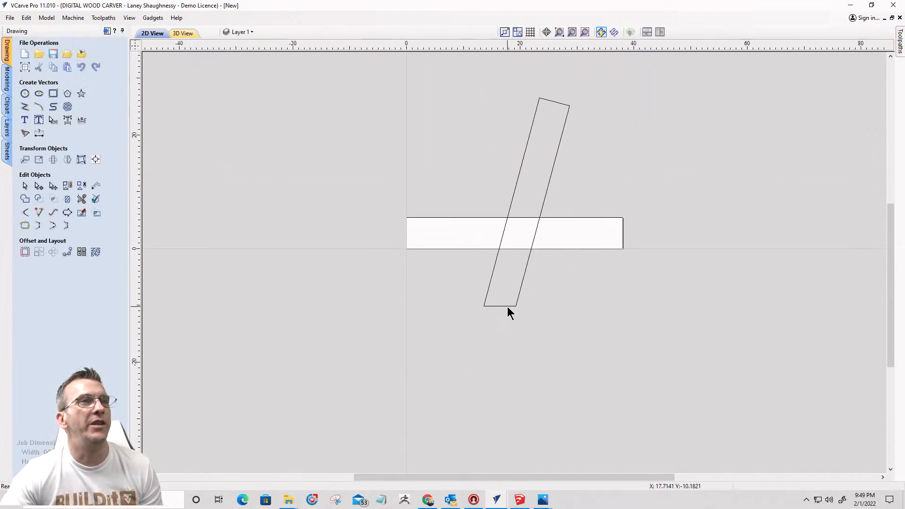
pyautogui.click(508, 306)
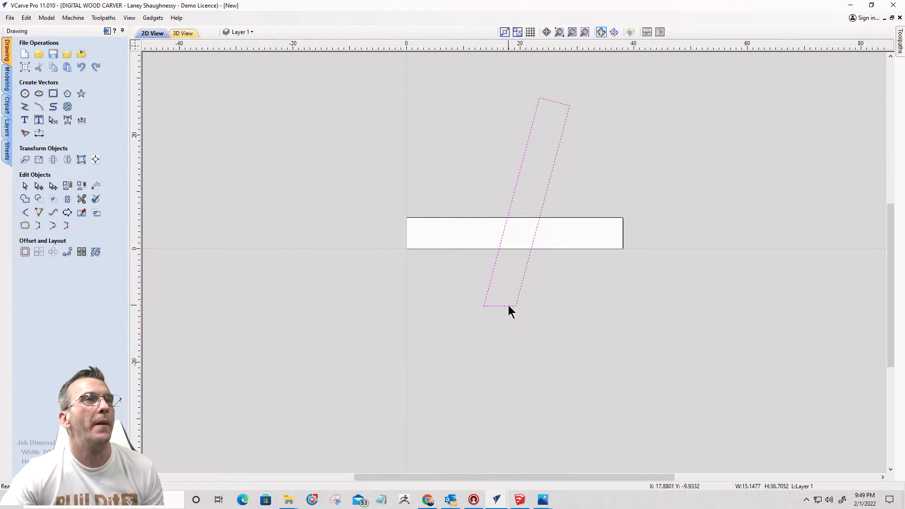
pyautogui.click(67, 159)
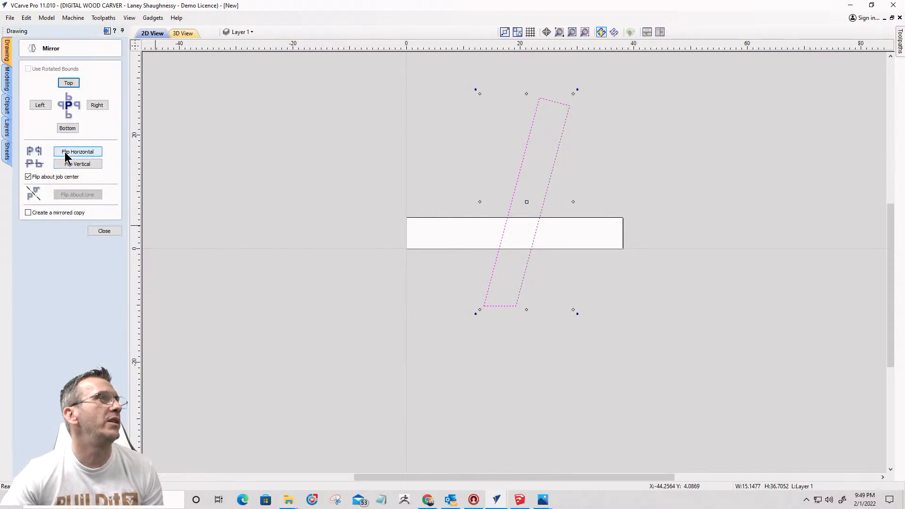
pyautogui.click(28, 213)
pyautogui.click(28, 177)
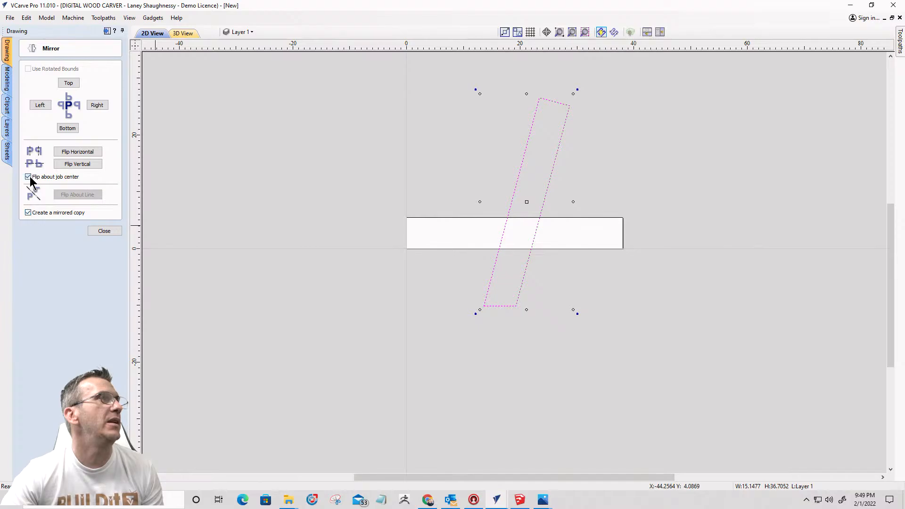
pyautogui.click(87, 153)
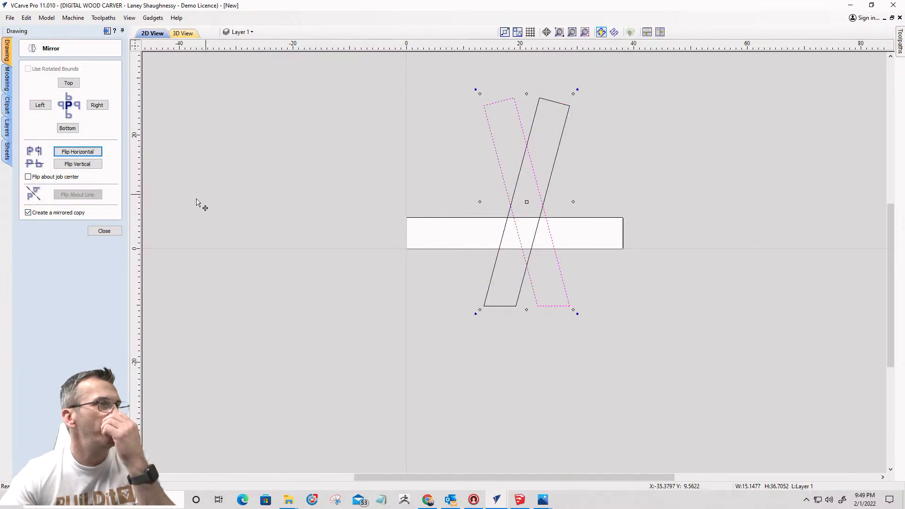
pyautogui.click(105, 232)
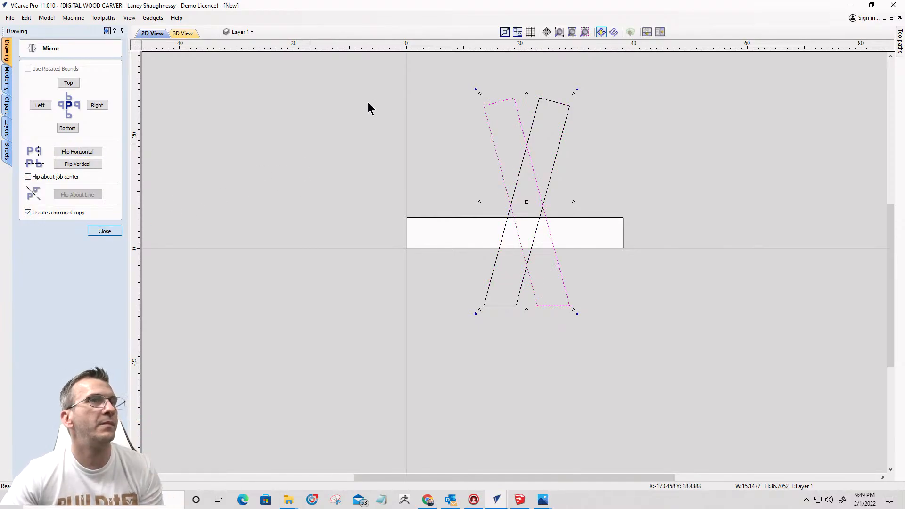
# Step: Move the mirrored board to the right until its inner top corner meets the original board's inner top corner
pyautogui.click(485, 98)
pyautogui.moveTo(485, 98); pyautogui.dragTo(571, 104)
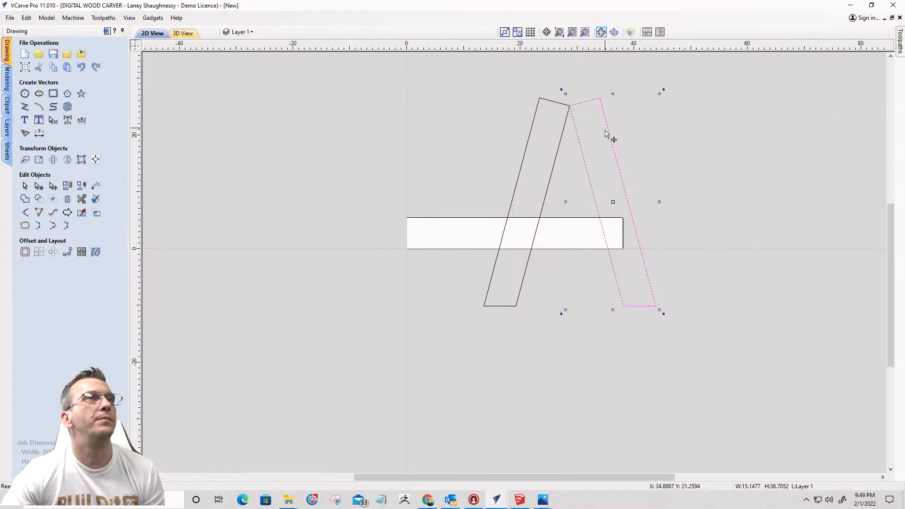
pyautogui.scroll(4, 589, 140)
pyautogui.scroll(-4, 587, 138)
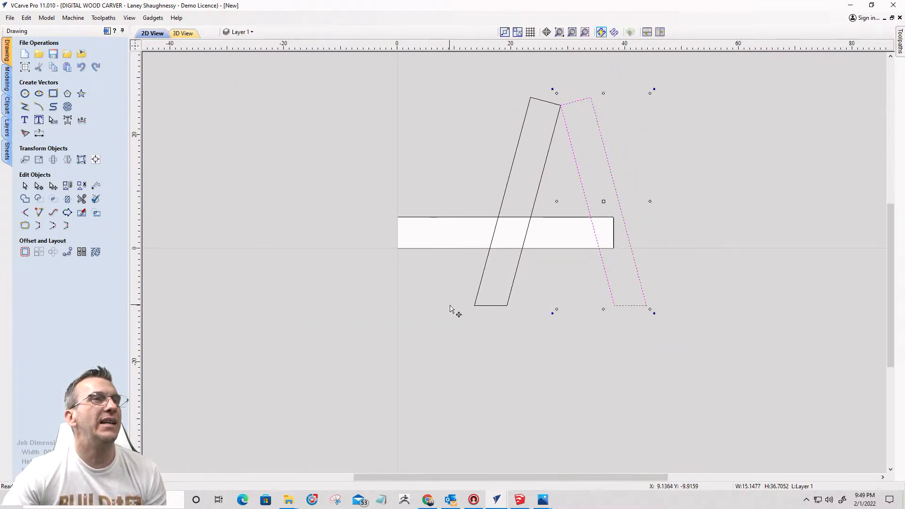
# Step: Place a horizontal guide along the left board's foot and check the right board's foot against it
pyautogui.click(439, 82)
pyautogui.moveTo(448, 47); pyautogui.dragTo(475, 307)
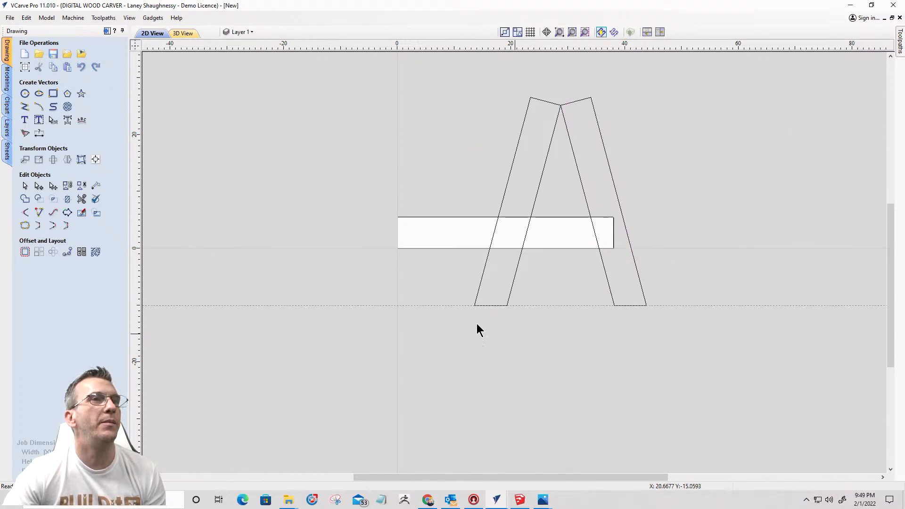
pyautogui.scroll(3, 657, 317)
pyautogui.scroll(4, 586, 275)
pyautogui.scroll(4, 553, 275)
pyautogui.scroll(-10, 737, 265)
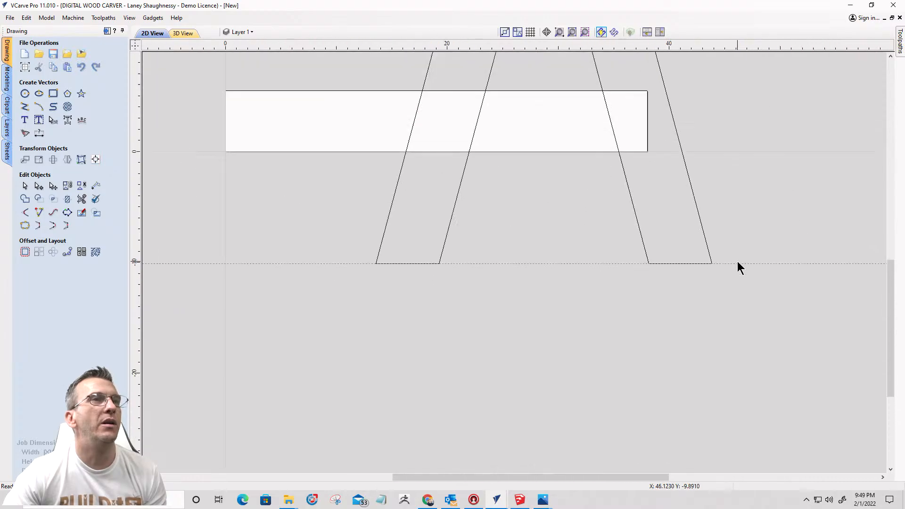
pyautogui.scroll(5, 490, 240)
pyautogui.scroll(-3, 512, 226)
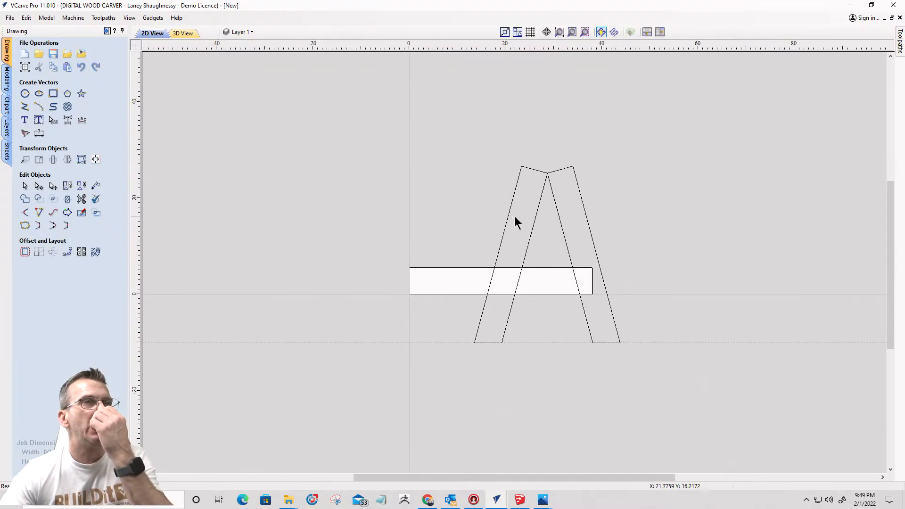
# Step: Examine the peak where the two boards' top corners meet, with the right board selected
pyautogui.scroll(3, 536, 159)
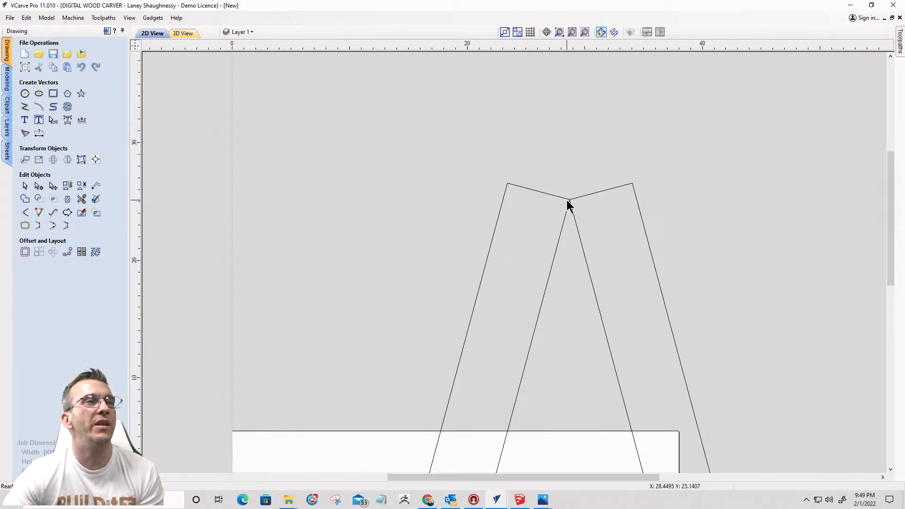
pyautogui.scroll(-2, 570, 201)
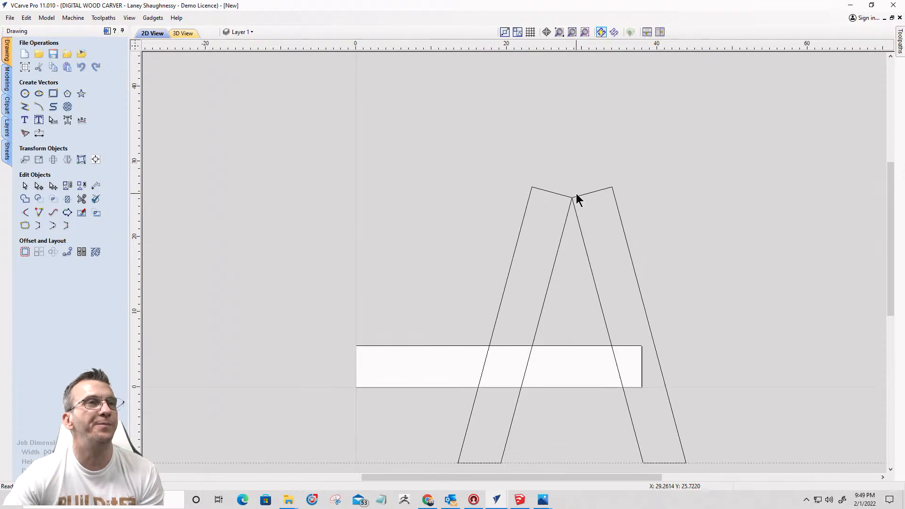
pyautogui.scroll(3, 576, 195)
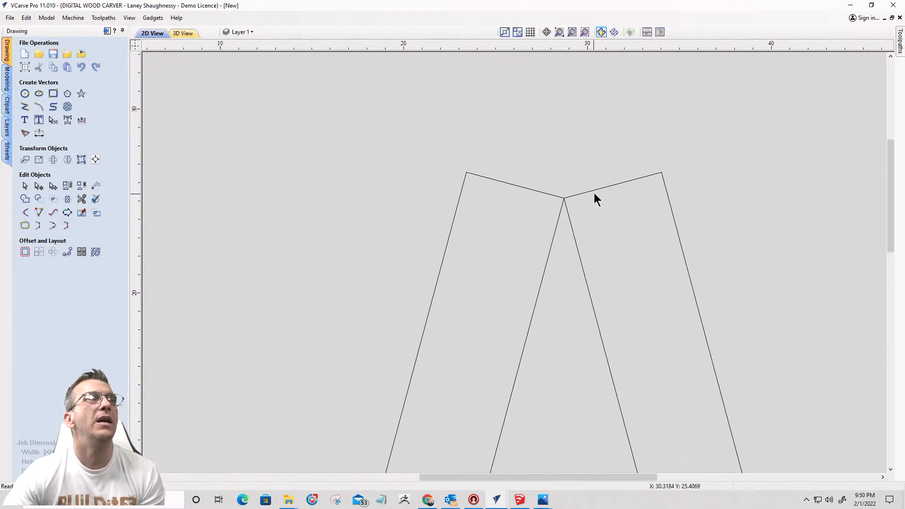
pyautogui.click(606, 187)
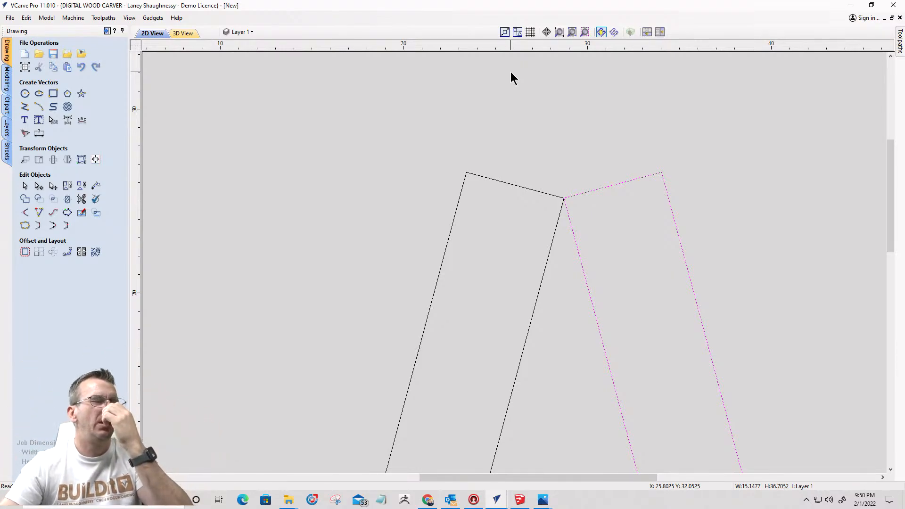
pyautogui.scroll(-3, 510, 75)
pyautogui.scroll(2, 566, 64)
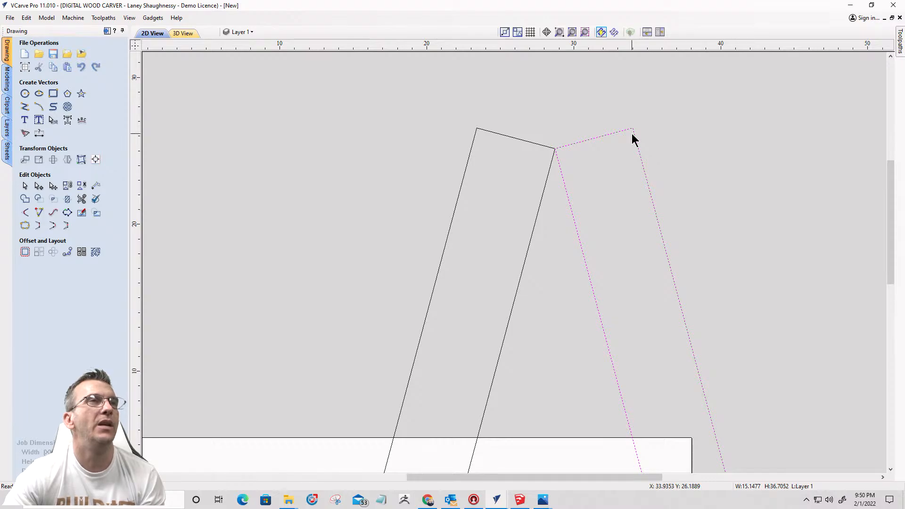
pyautogui.scroll(-2, 631, 134)
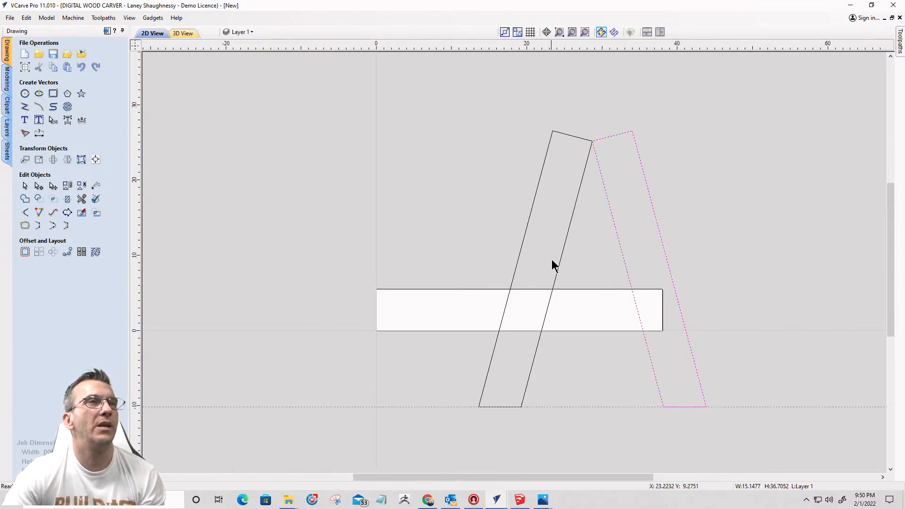
pyautogui.scroll(3, 590, 145)
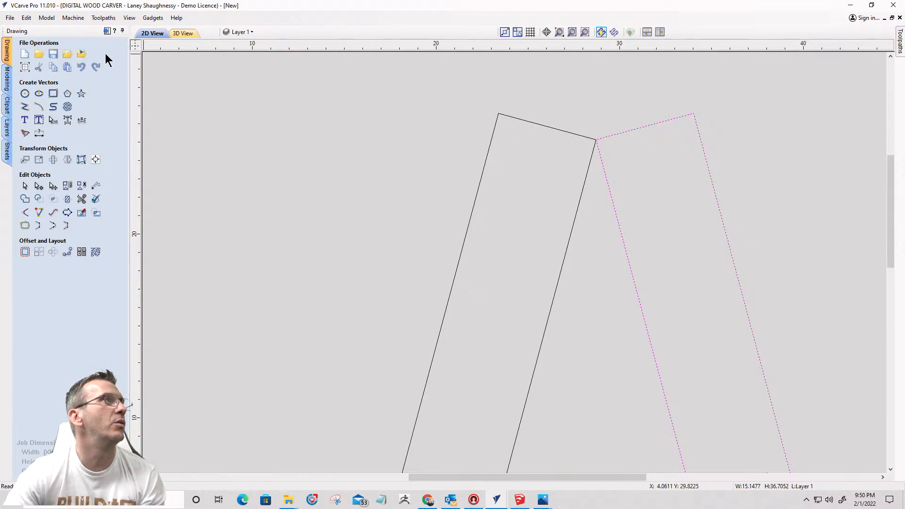
# Step: Add a guide at the left board's top corner, set its angle to 45 degrees and align it with the right board's outer top corner
pyautogui.moveTo(454, 46); pyautogui.dragTo(498, 114)
pyautogui.doubleClick(452, 113)
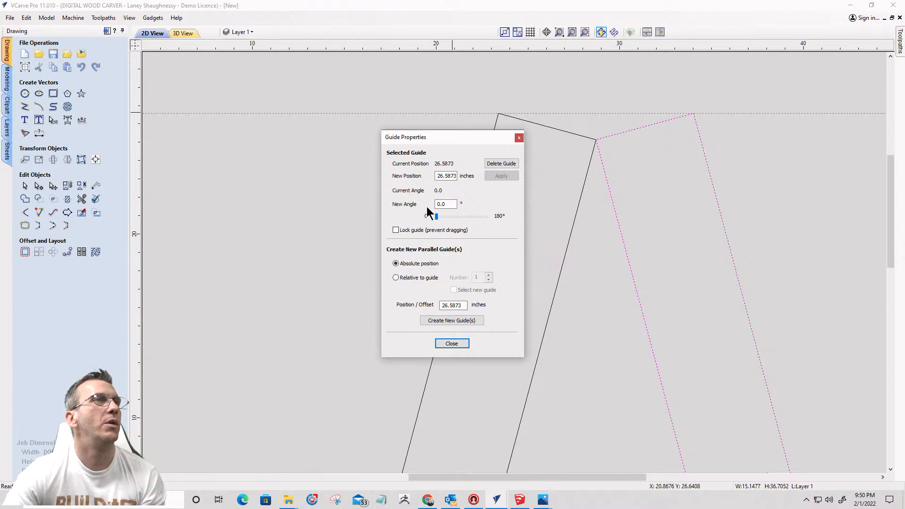
pyautogui.doubleClick(443, 204)
pyautogui.write('45')
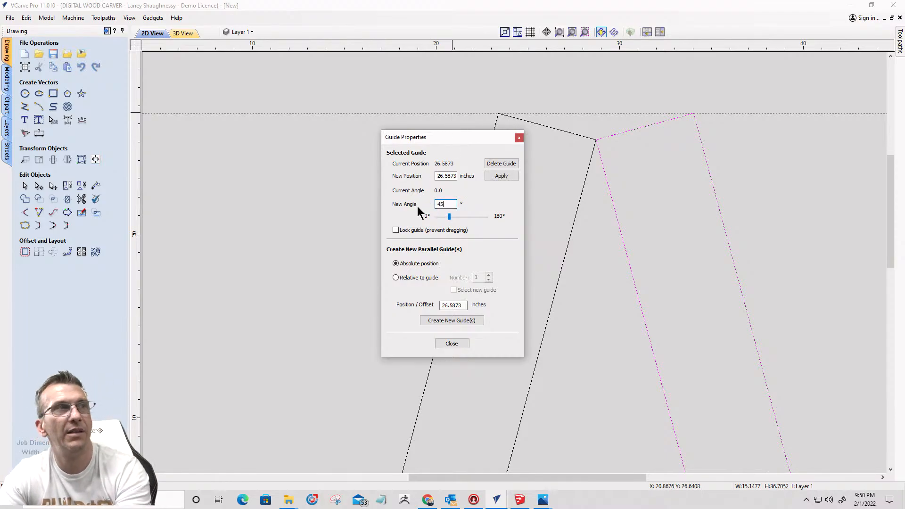
pyautogui.click(499, 176)
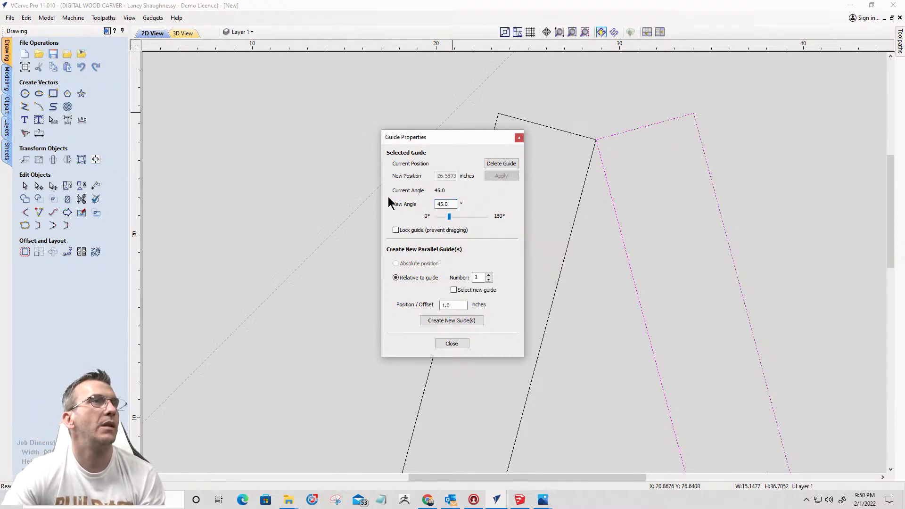
pyautogui.click(519, 138)
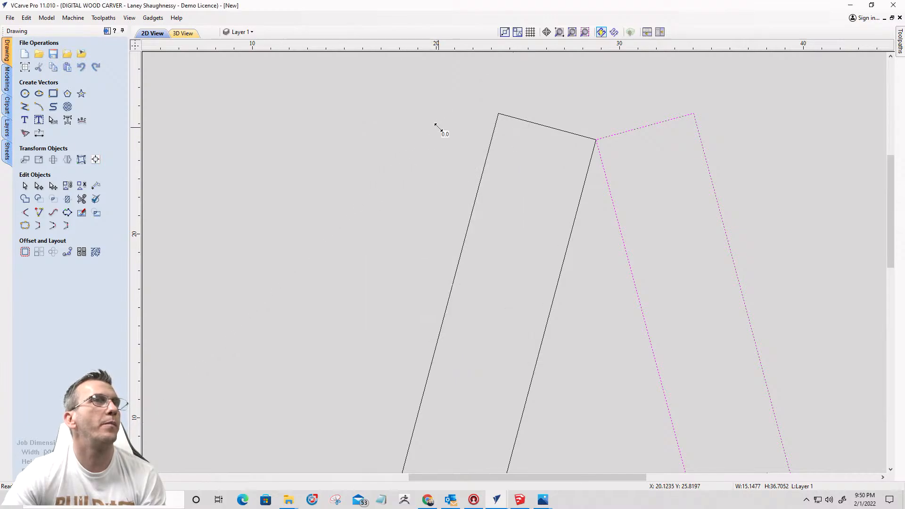
pyautogui.moveTo(436, 125); pyautogui.dragTo(693, 114)
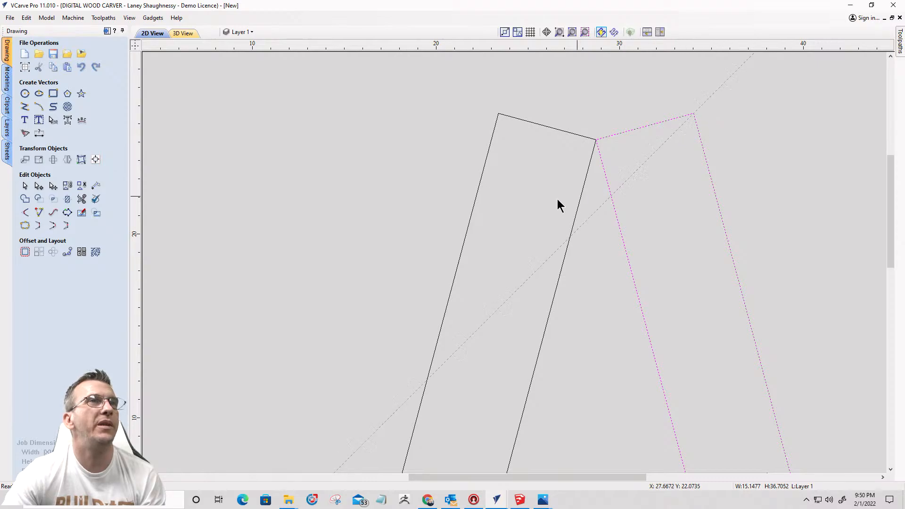
# Step: Insert a node on the right board's inner edge where the 45-degree guide crosses it
pyautogui.click(603, 163)
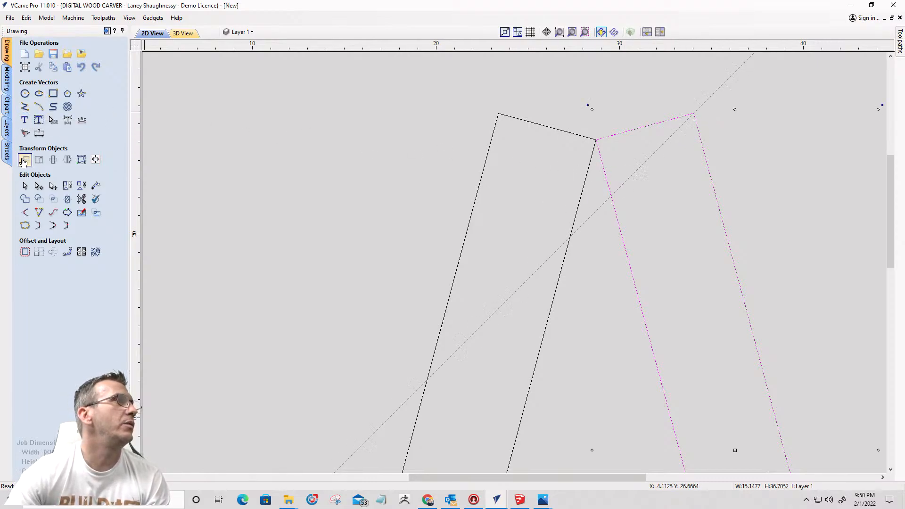
pyautogui.click(36, 187)
pyautogui.scroll(5, 611, 200)
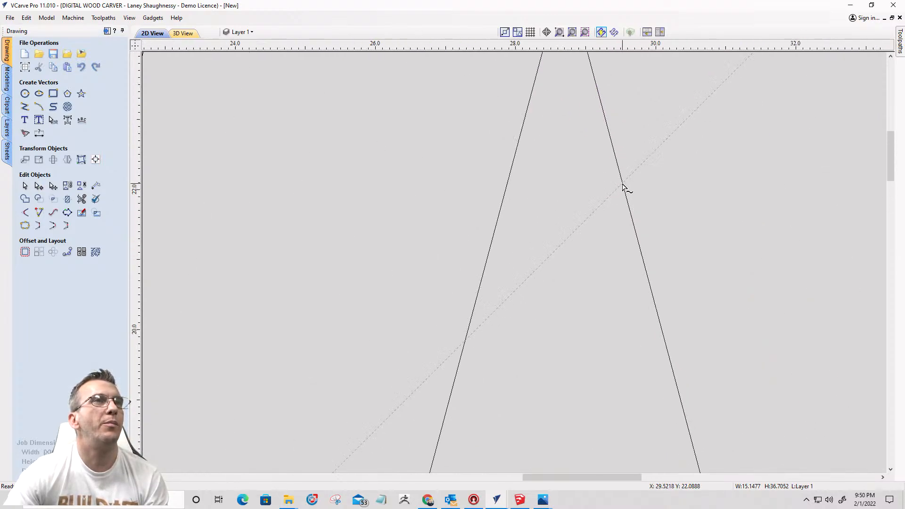
pyautogui.rightClick(622, 185)
pyautogui.click(641, 222)
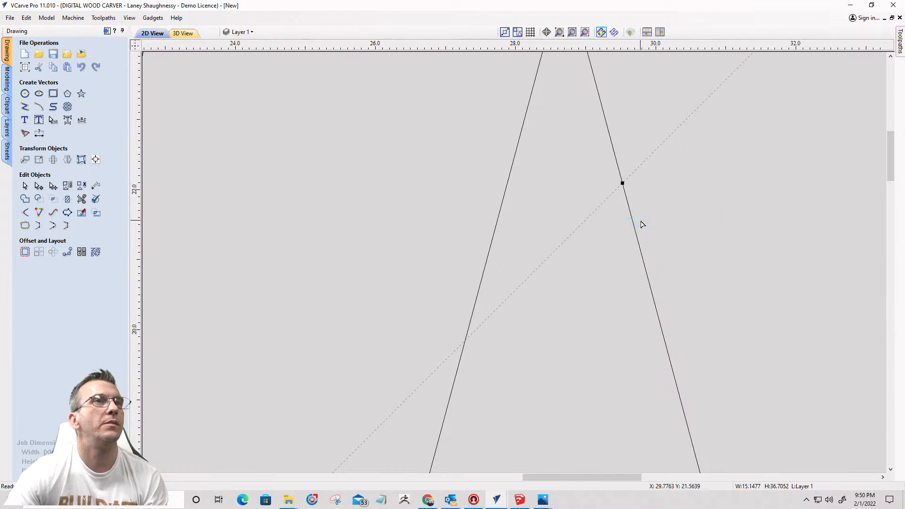
# Step: Delete the right board's inner top corner node to form a 45-degree end cut, and hide the guides
pyautogui.scroll(-5, 641, 224)
pyautogui.rightClick(613, 131)
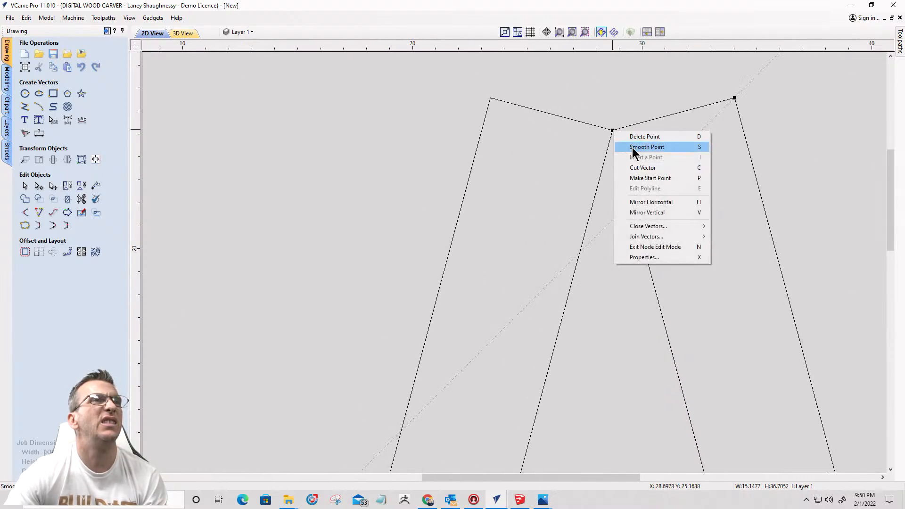
pyautogui.click(642, 136)
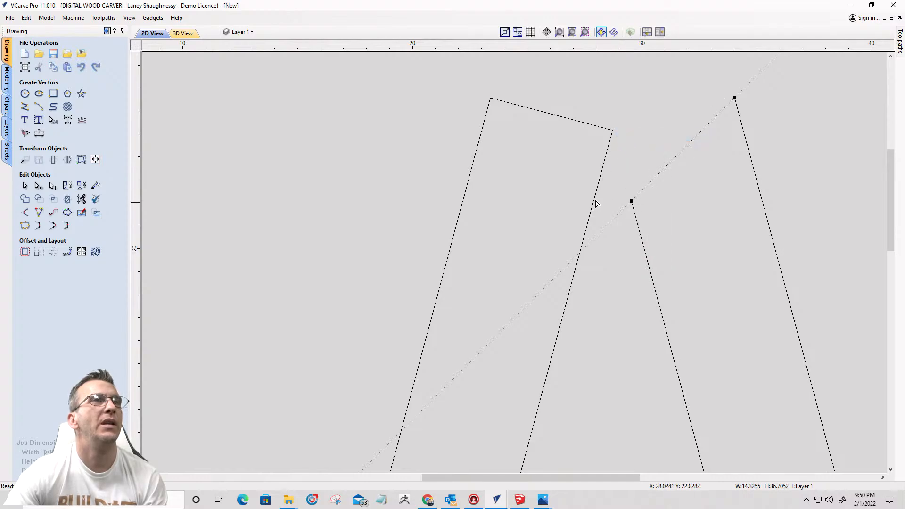
pyautogui.moveTo(602, 228); pyautogui.dragTo(137, 45)
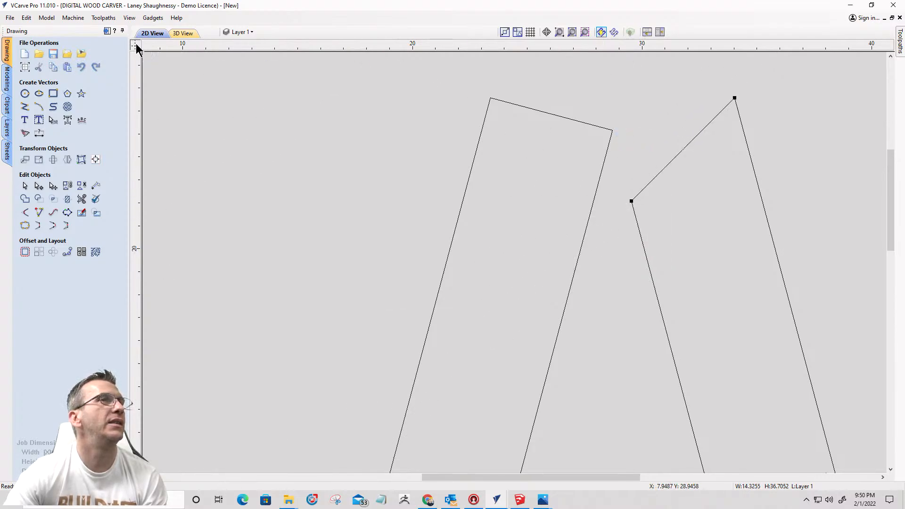
# Step: Undo the right board's 45-degree end cut and examine where the two boards' inner top corners meet
pyautogui.click(608, 148)
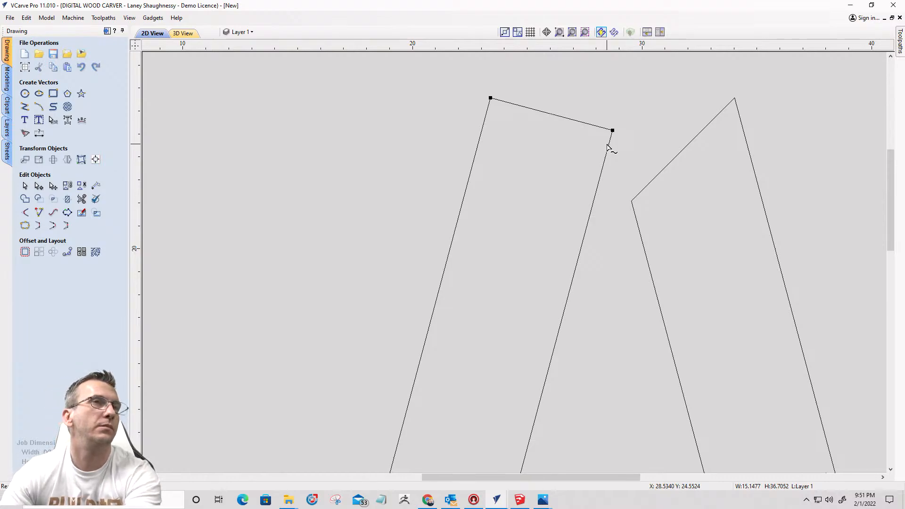
pyautogui.scroll(-4, 609, 149)
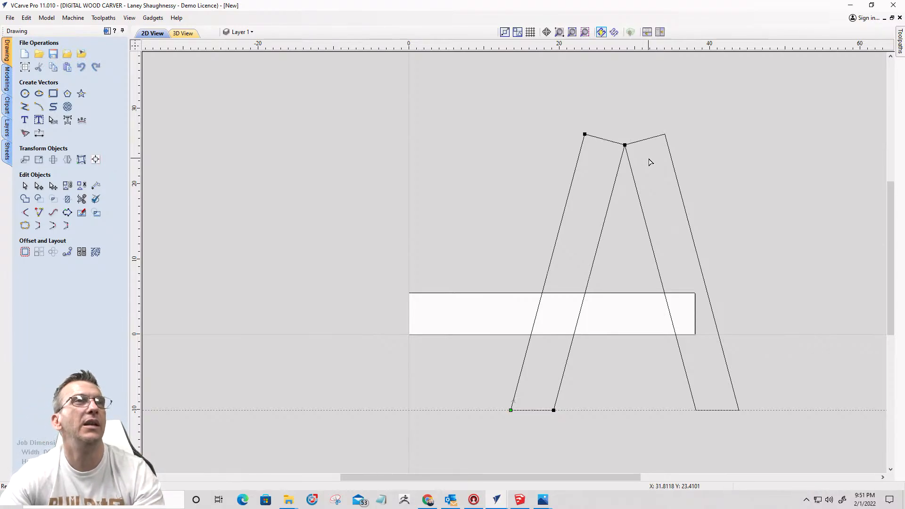
pyautogui.scroll(2, 649, 163)
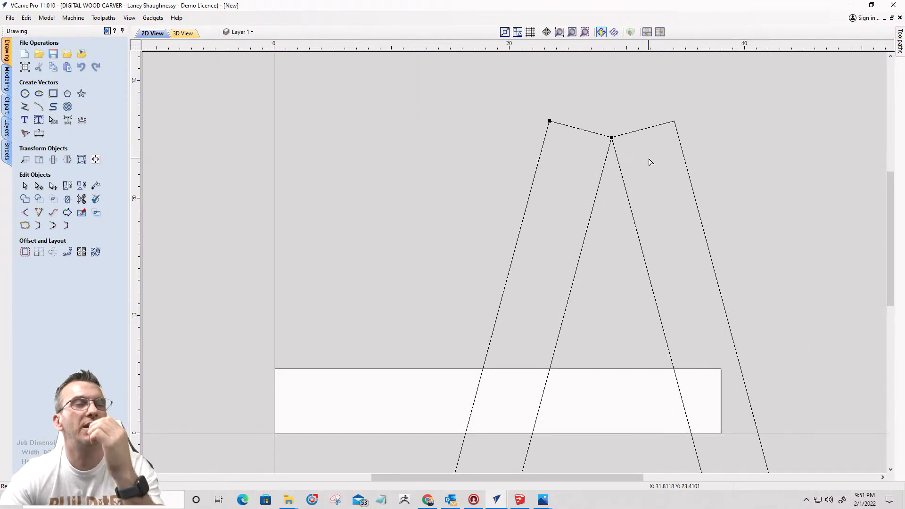
pyautogui.scroll(-4, 650, 162)
pyautogui.scroll(2, 567, 203)
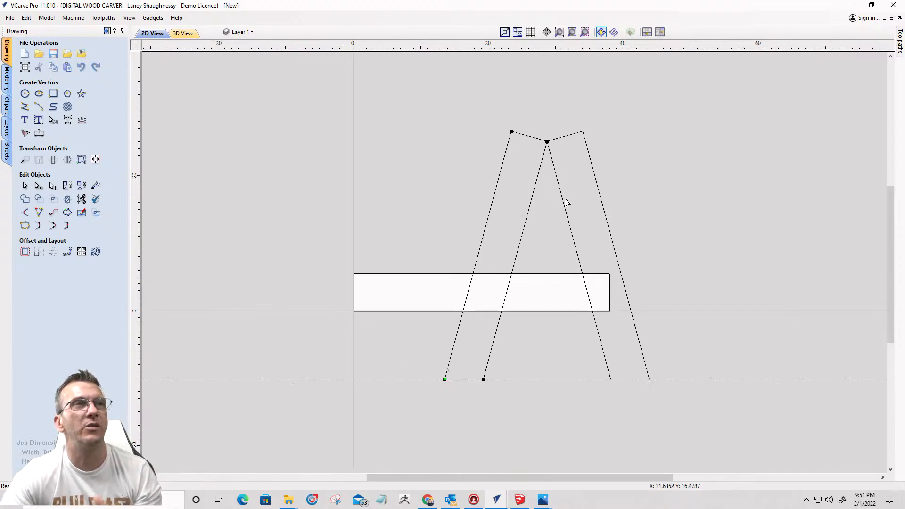
pyautogui.scroll(2, 567, 203)
pyautogui.scroll(-2, 567, 197)
pyautogui.scroll(-2, 575, 201)
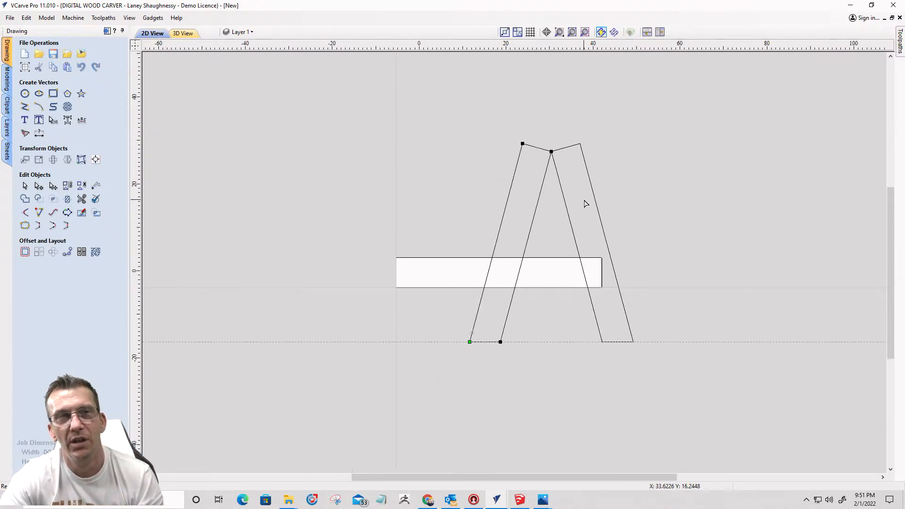
pyautogui.scroll(4, 542, 137)
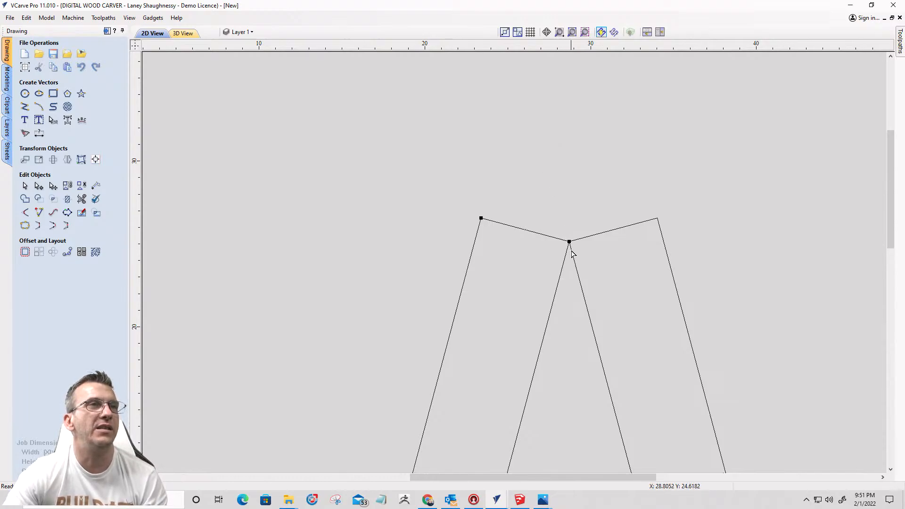
# Step: Delete the span that forms the left board's top end
pyautogui.click(657, 221)
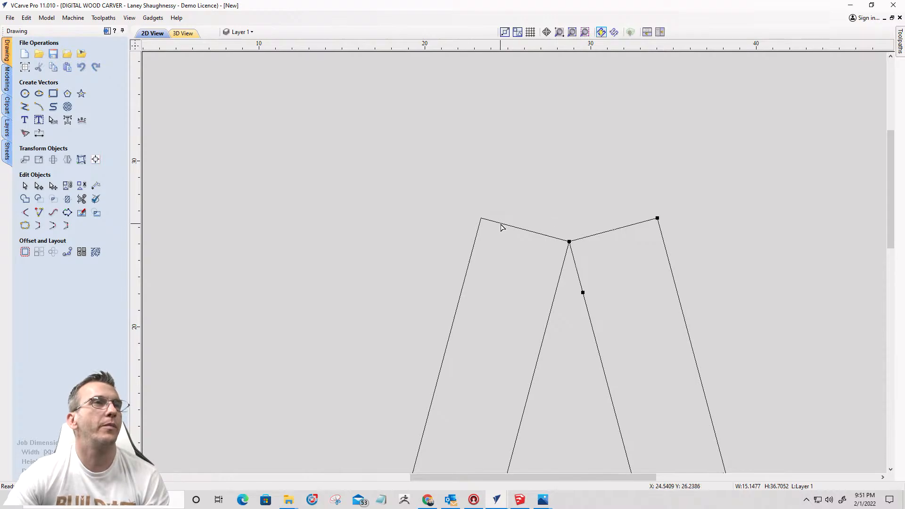
pyautogui.scroll(-4, 508, 225)
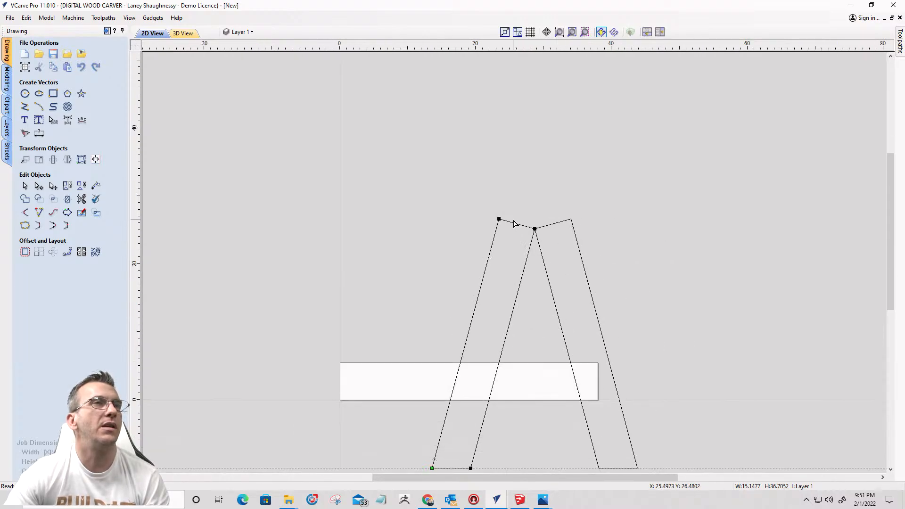
pyautogui.scroll(1, 513, 224)
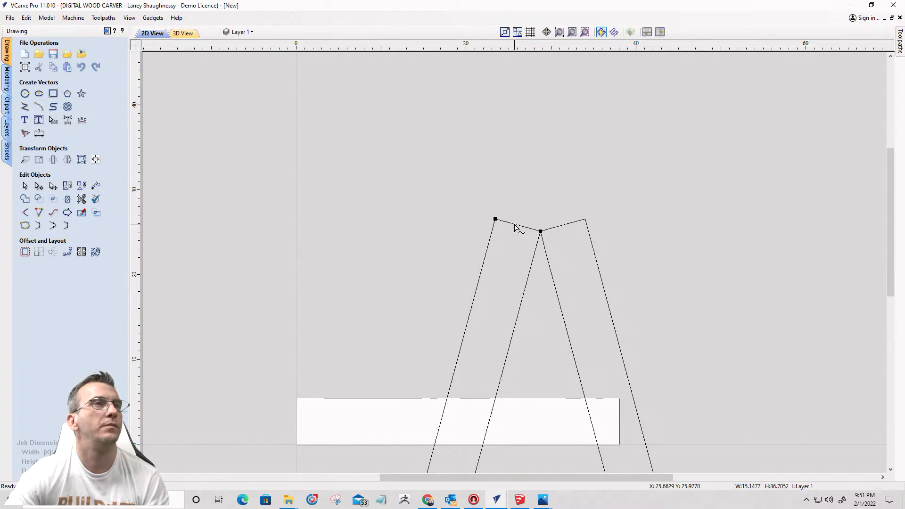
pyautogui.scroll(3, 516, 228)
pyautogui.rightClick(516, 229)
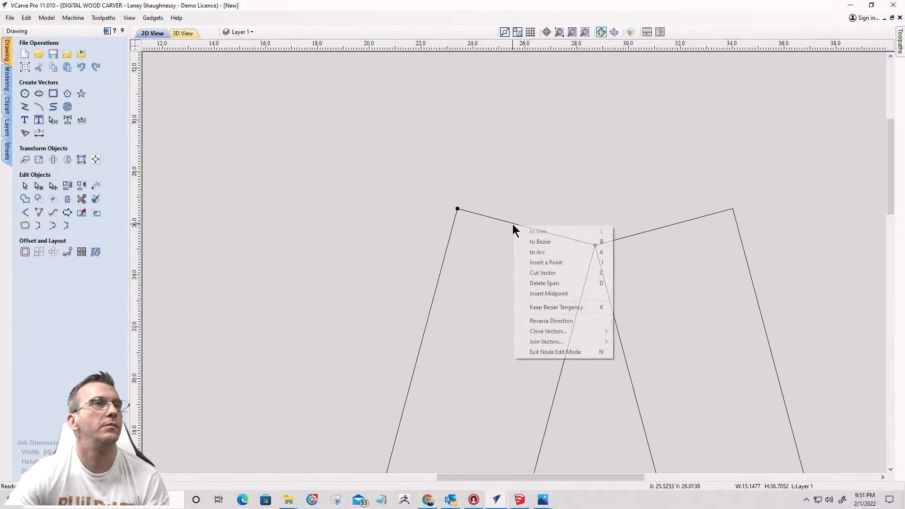
pyautogui.click(531, 284)
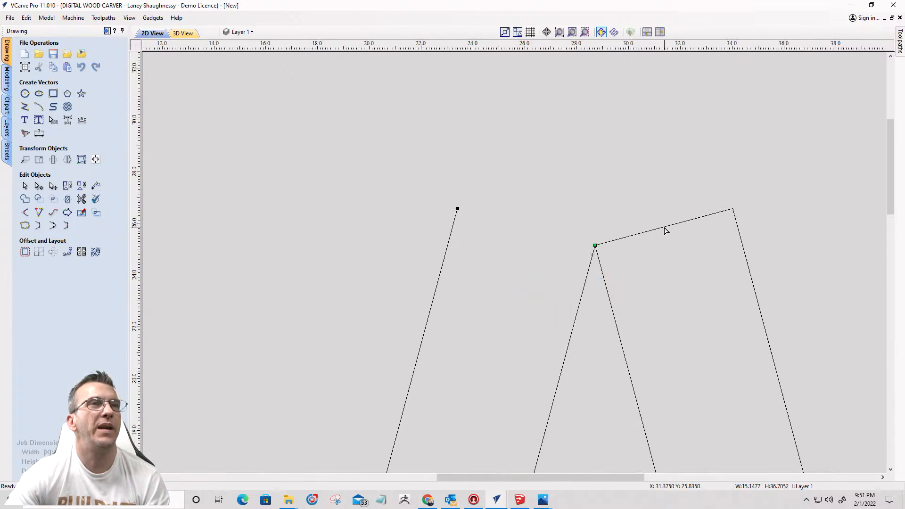
# Step: Delete the right board's top end span so its outline is open like the left board's
pyautogui.rightClick(641, 237)
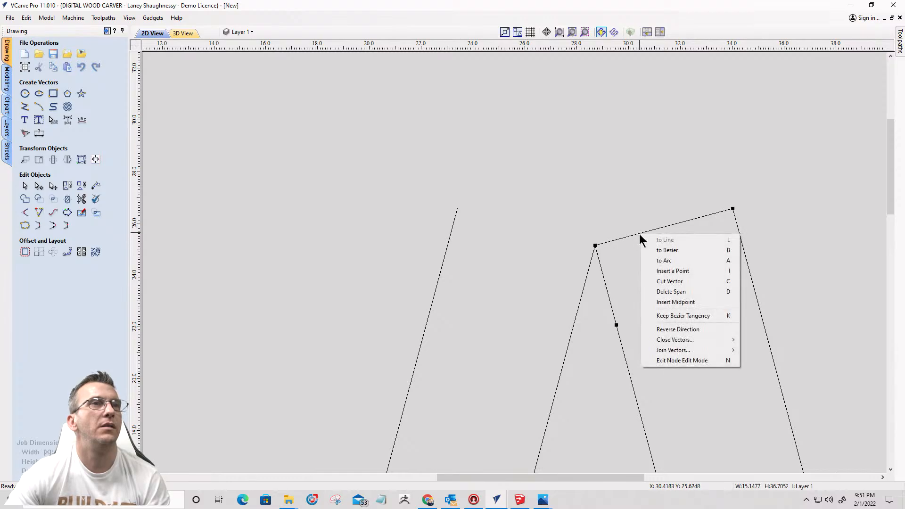
pyautogui.click(657, 292)
pyautogui.scroll(-2, 669, 248)
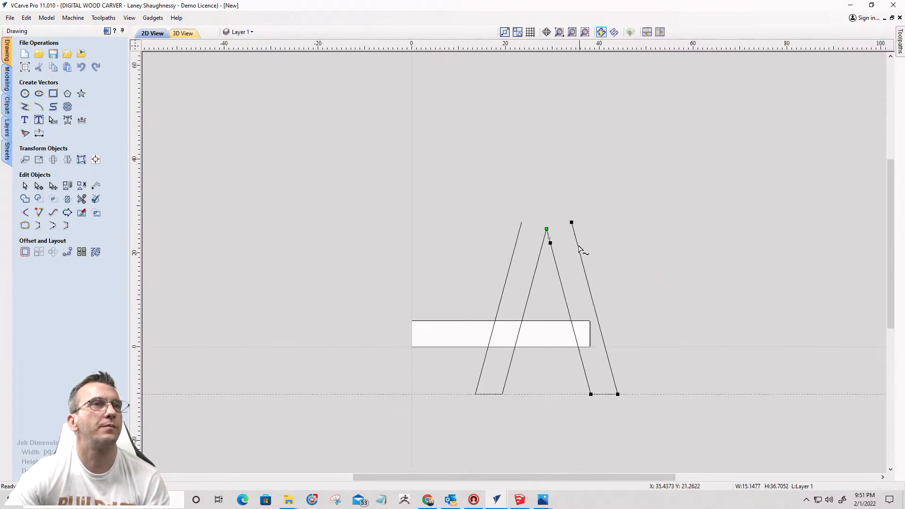
# Step: Extend the outer edges of both boards to their common intersection with Extend Vectors to form a peak
pyautogui.scroll(1, 578, 245)
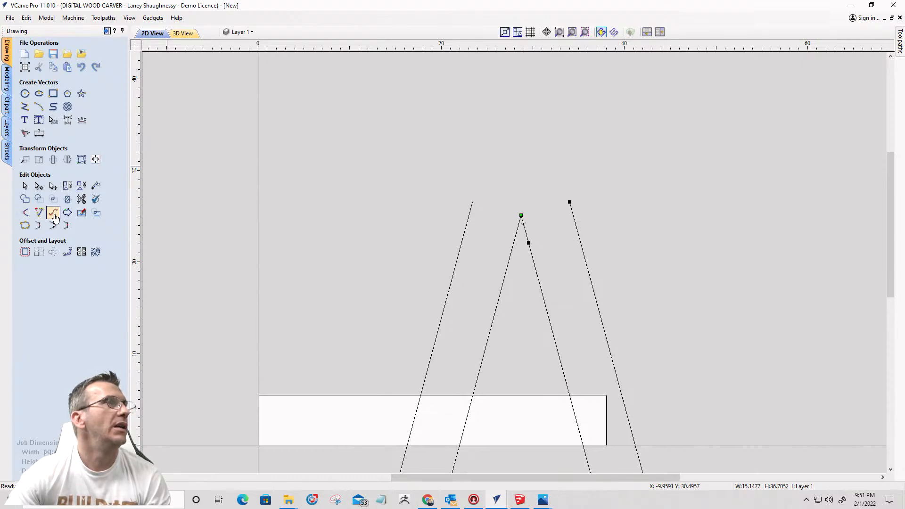
pyautogui.click(38, 212)
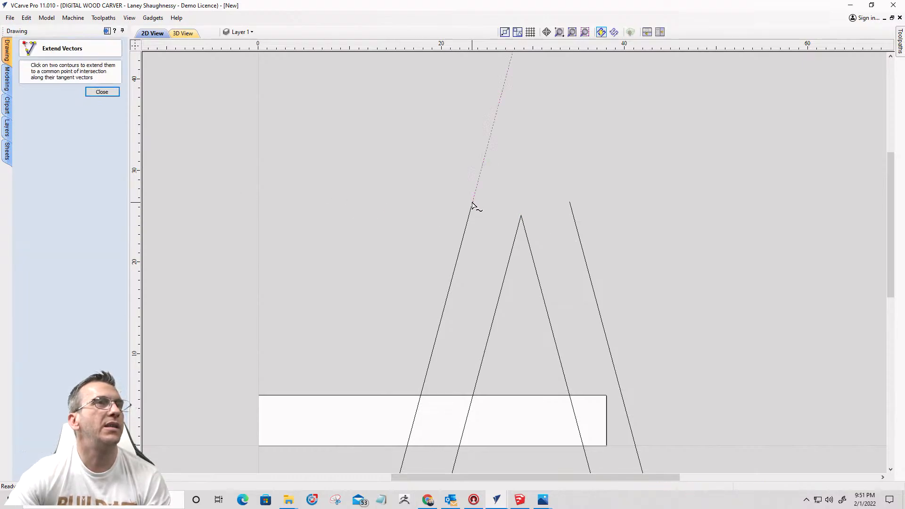
pyautogui.scroll(-1, 659, 230)
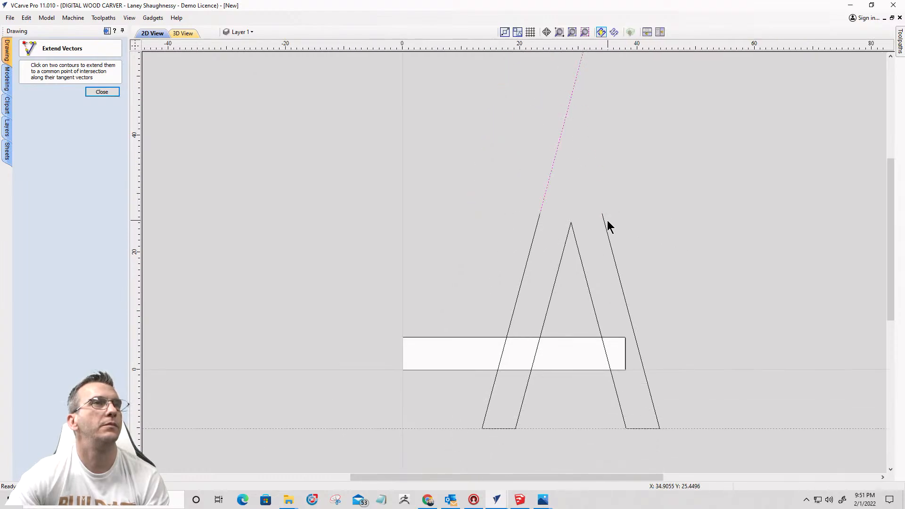
pyautogui.click(604, 224)
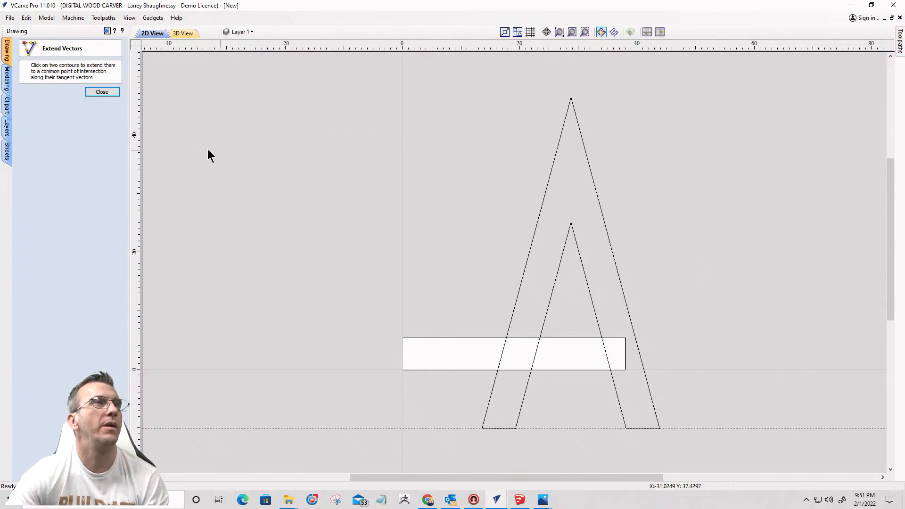
pyautogui.click(102, 91)
pyautogui.scroll(-3, 477, 265)
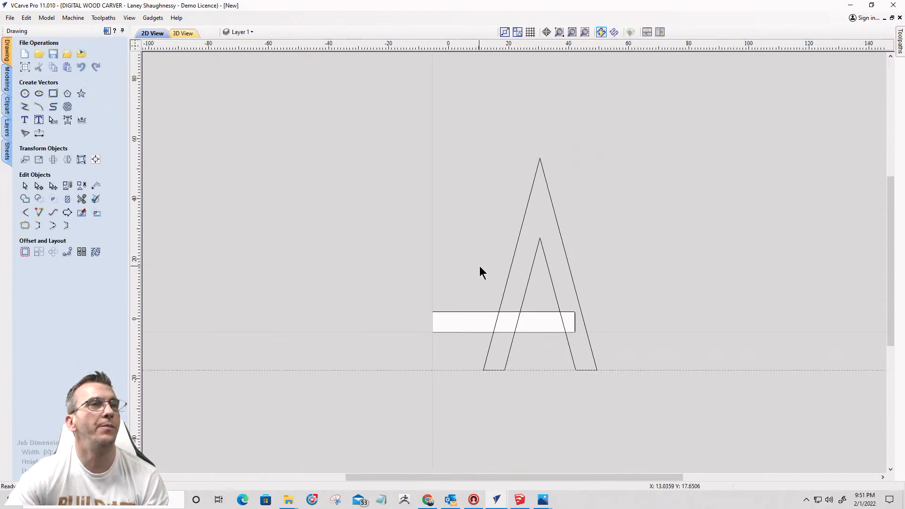
pyautogui.scroll(3, 523, 173)
pyautogui.scroll(2, 553, 209)
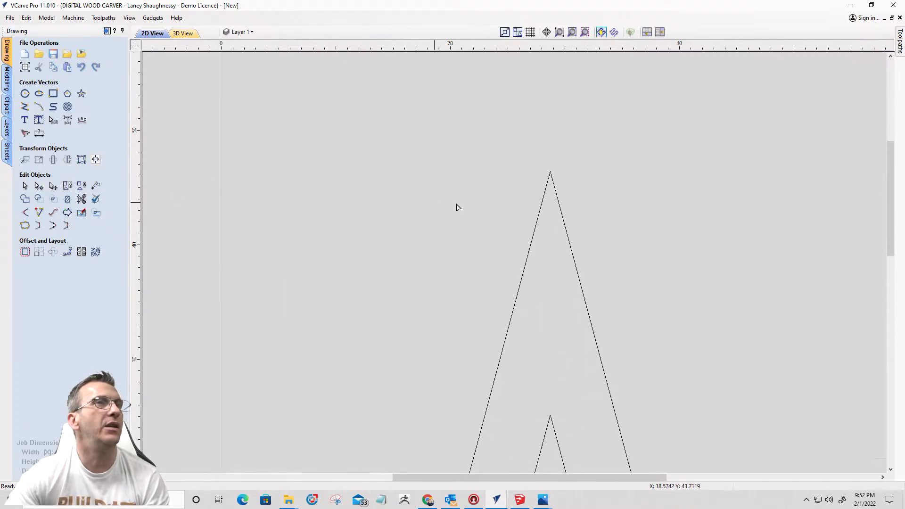
pyautogui.click(543, 202)
pyautogui.scroll(-2, 544, 202)
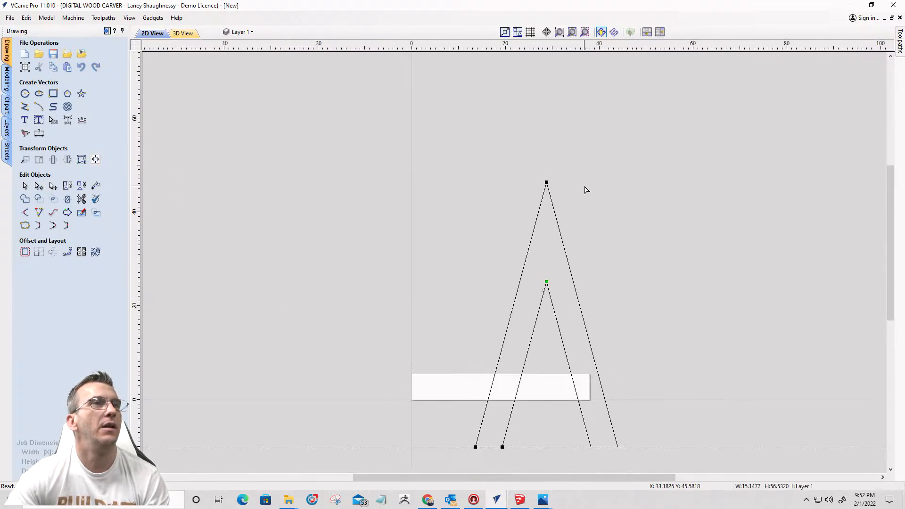
pyautogui.rightClick(546, 184)
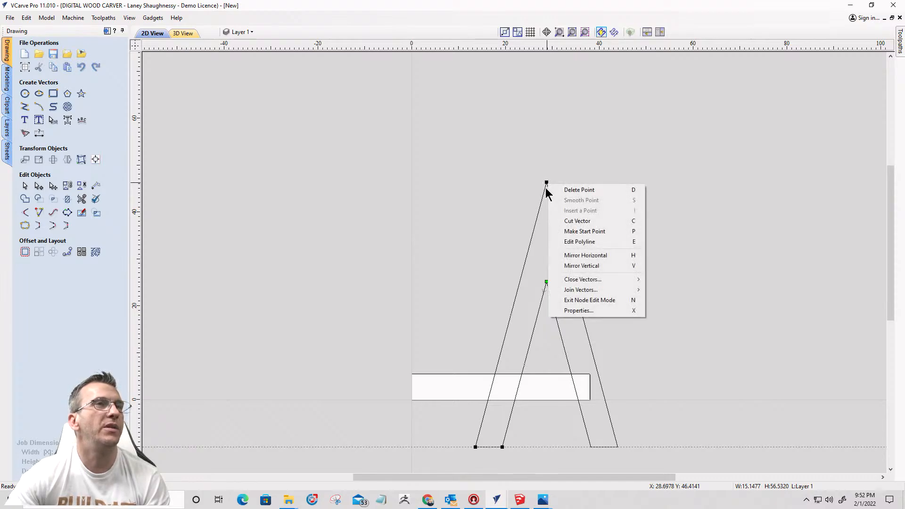
pyautogui.click(523, 272)
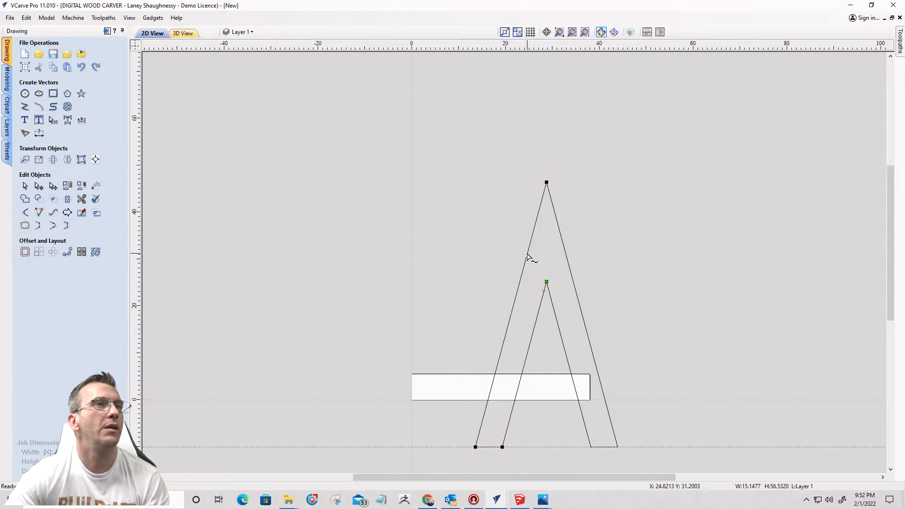
# Step: Draw a straight vertical line from the inner peak to the outer peak to divide the two boards
pyautogui.scroll(2, 528, 258)
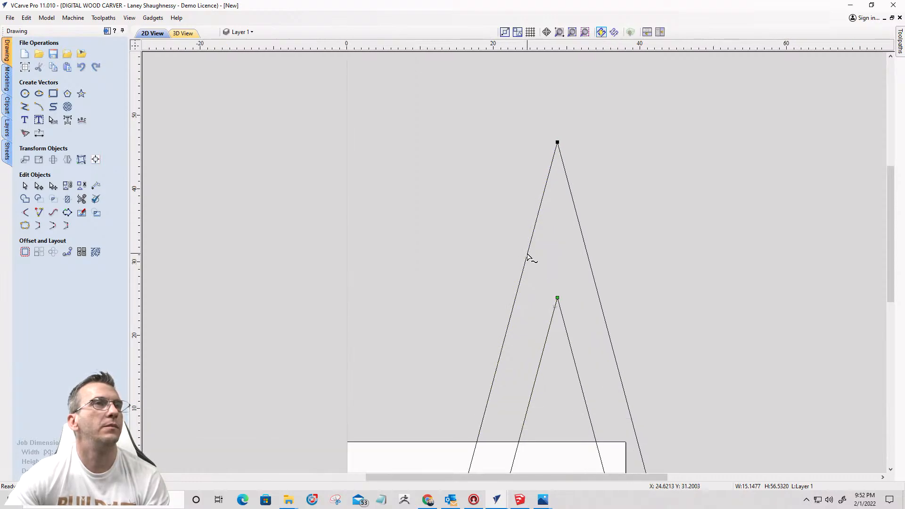
pyautogui.click(25, 108)
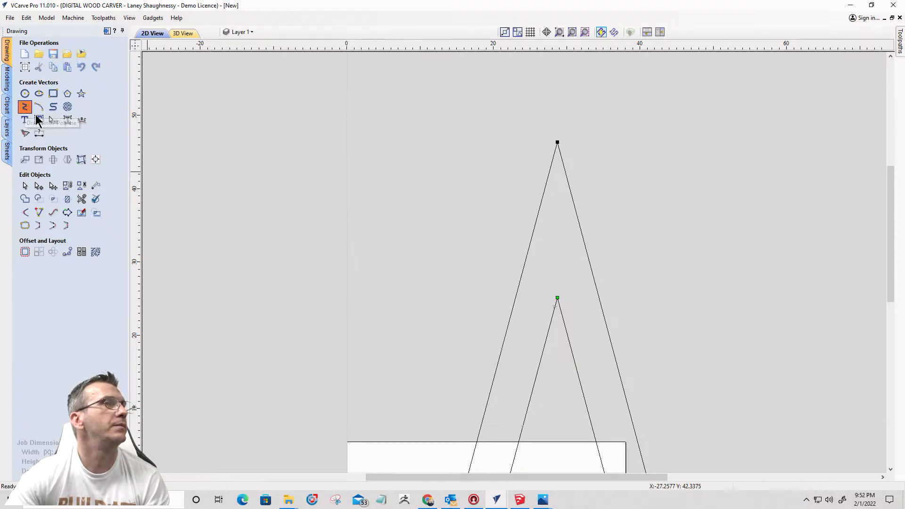
pyautogui.click(558, 298)
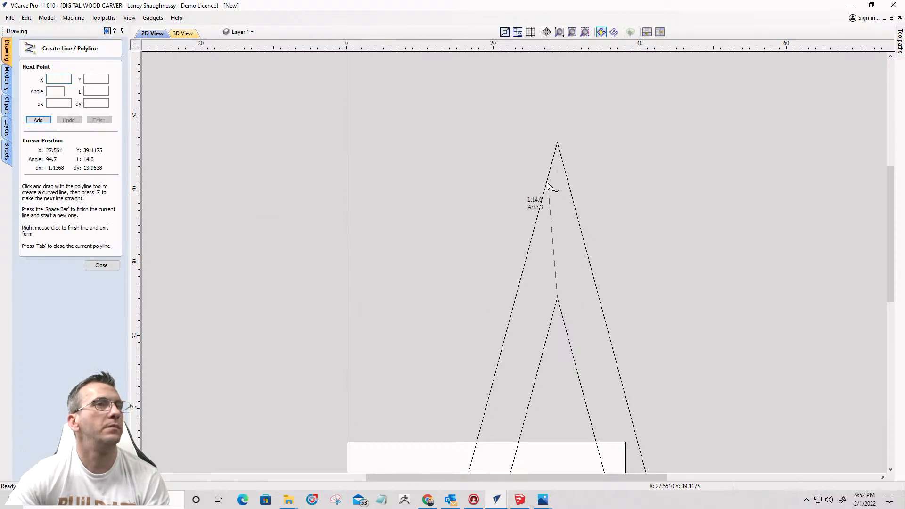
pyautogui.click(558, 142)
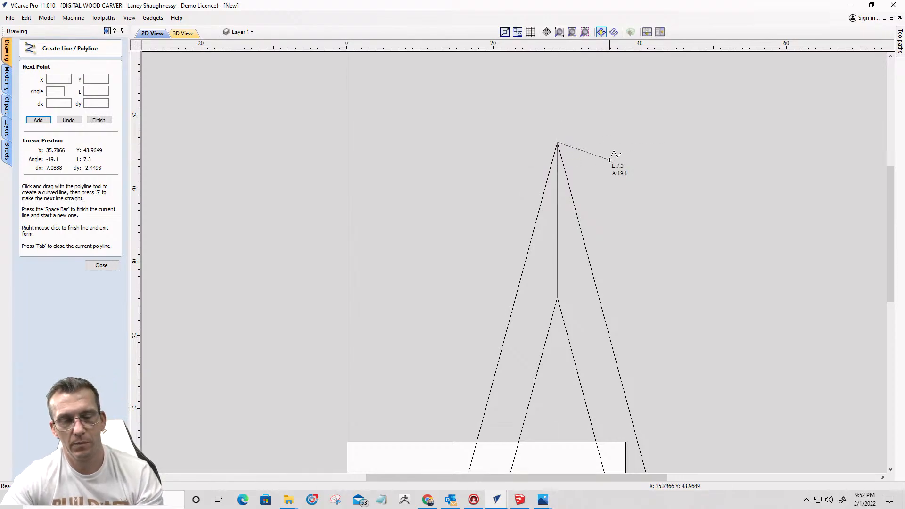
pyautogui.press('space')
pyautogui.scroll(-3, 613, 170)
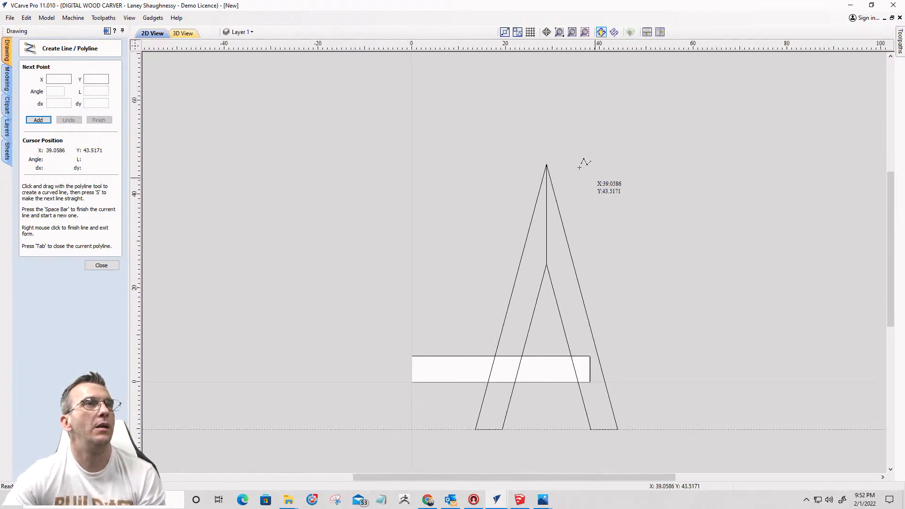
pyautogui.scroll(6, 579, 167)
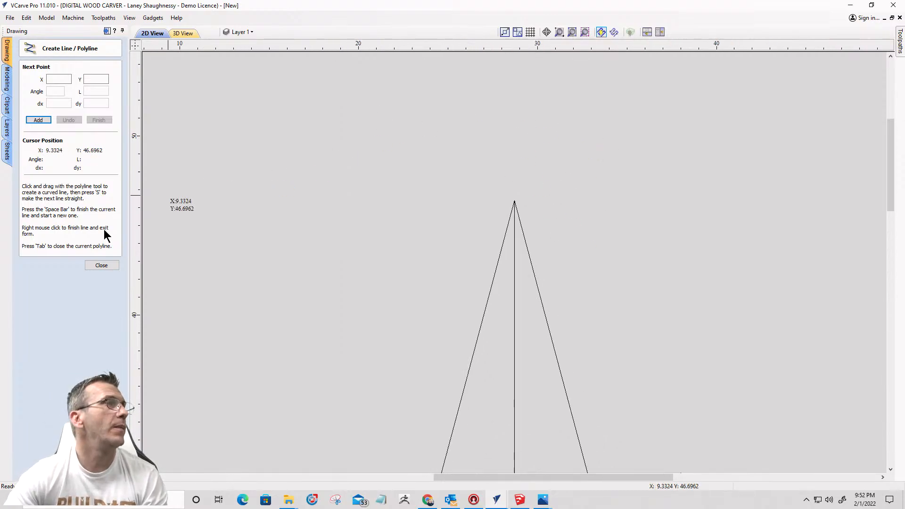
pyautogui.click(99, 265)
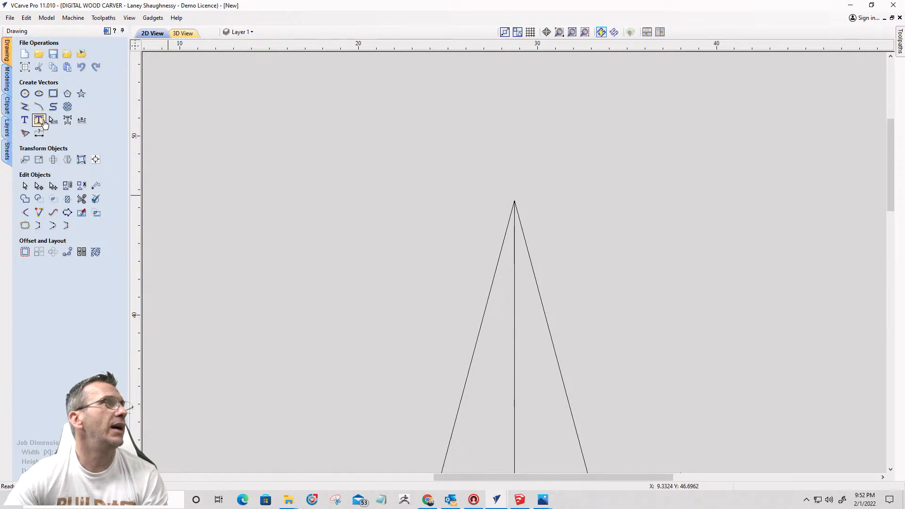
# Step: Measure the angle between the vertical centre line and the right board's outer edge at the outer peak with an Angle Dimension
pyautogui.click(40, 134)
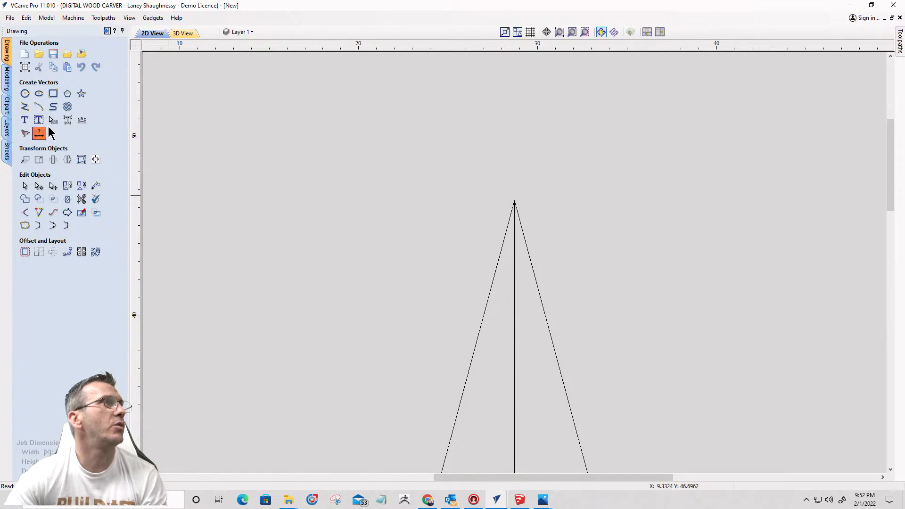
pyautogui.click(52, 134)
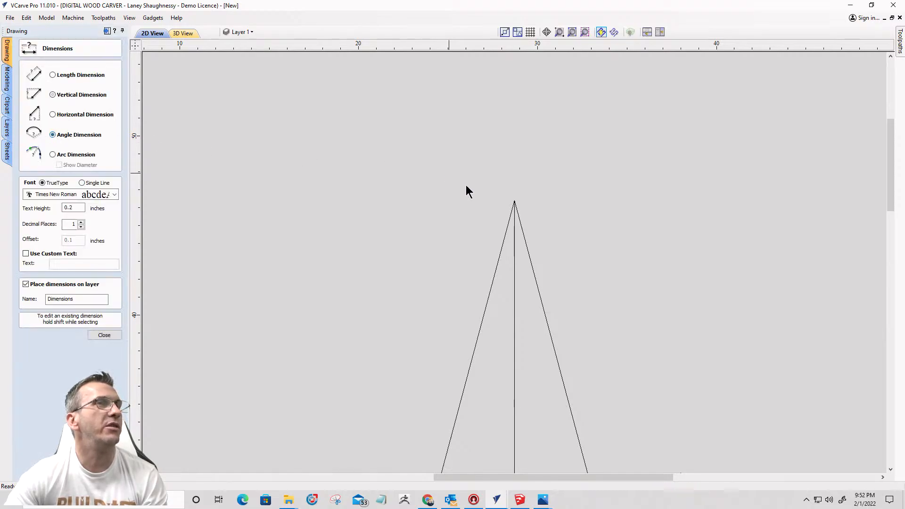
pyautogui.scroll(2, 528, 236)
pyautogui.scroll(10, 519, 109)
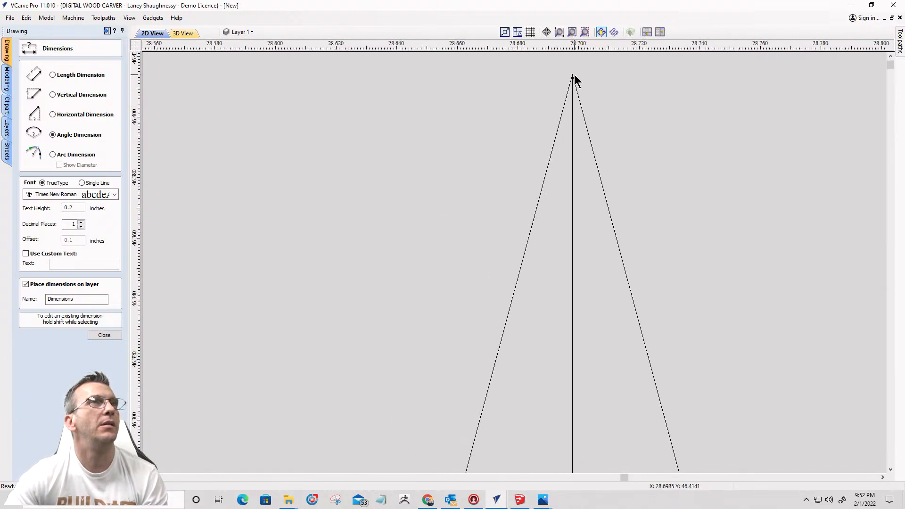
pyautogui.click(574, 74)
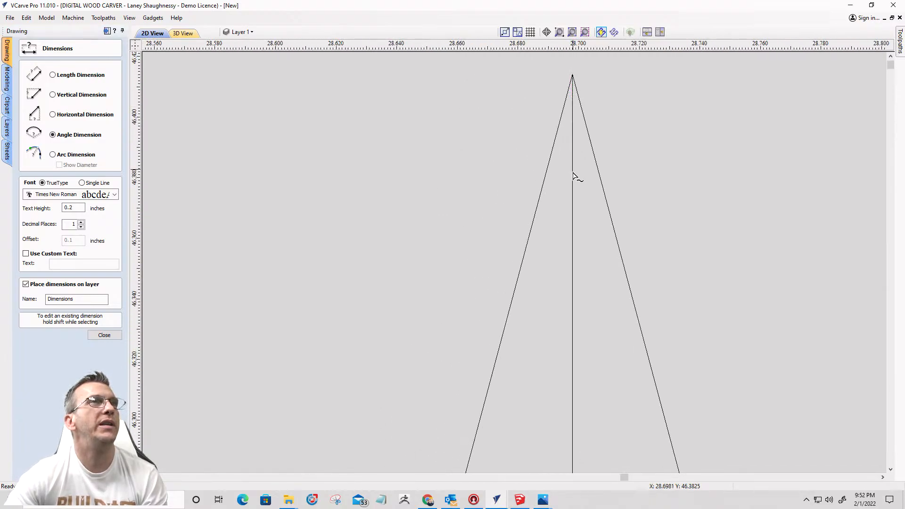
pyautogui.click(573, 265)
pyautogui.click(621, 261)
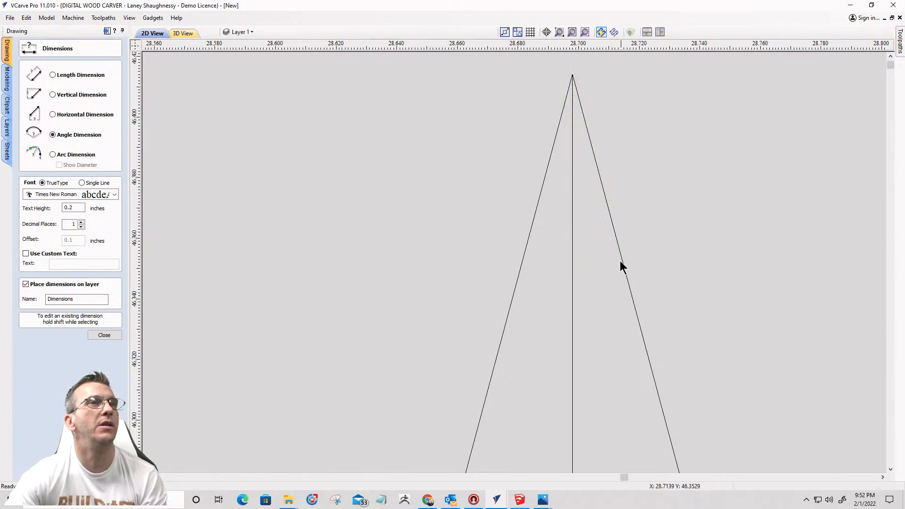
pyautogui.scroll(-6, 617, 222)
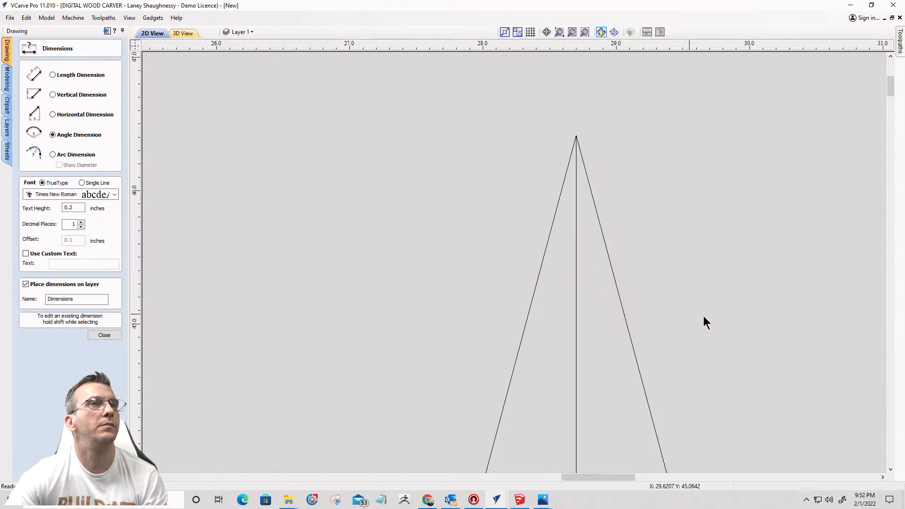
pyautogui.click(717, 319)
pyautogui.scroll(-6, 624, 219)
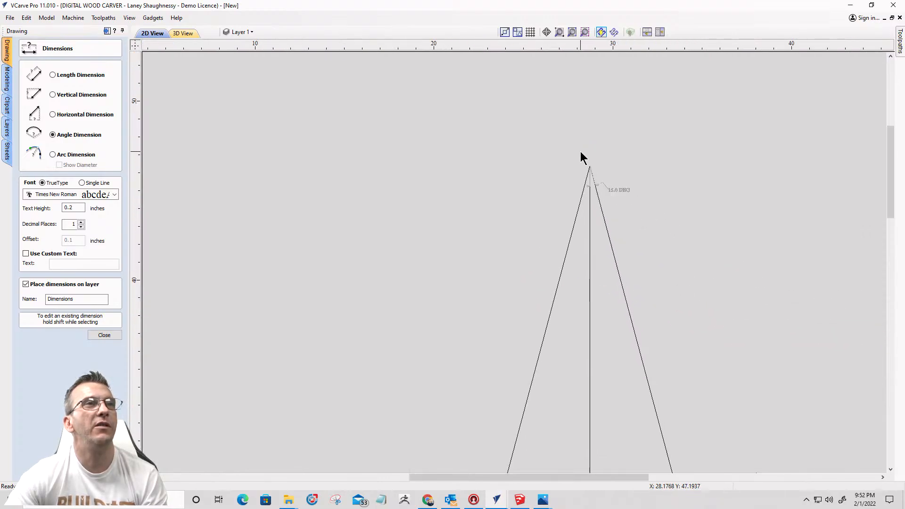
pyautogui.scroll(-2, 579, 150)
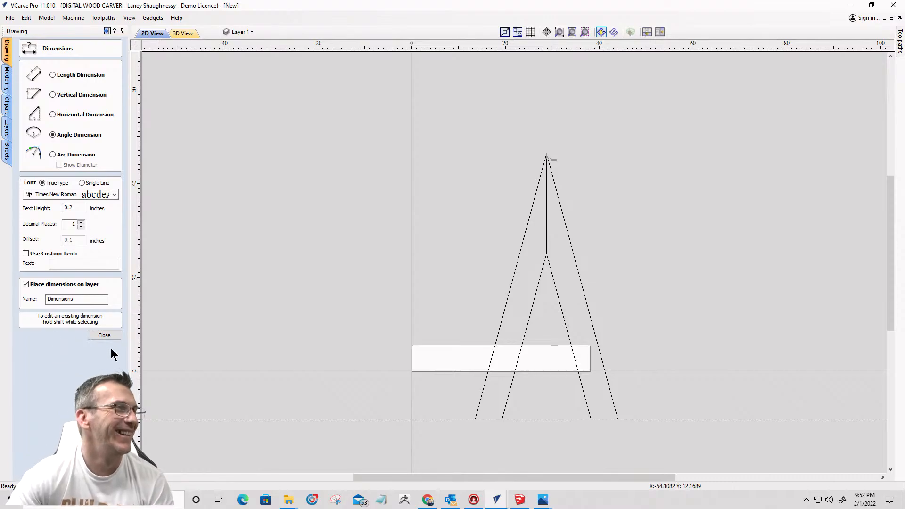
pyautogui.click(104, 335)
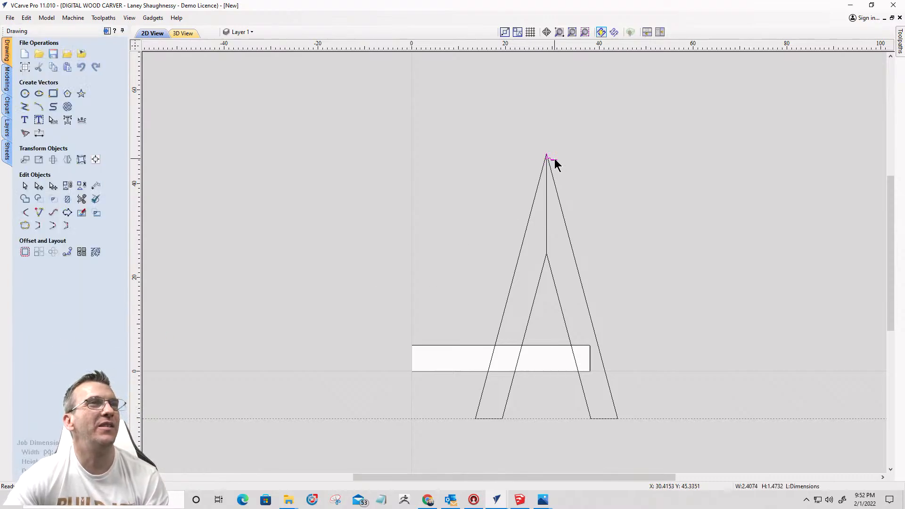
# Step: Delete the angle dimension at the outer peak and the vertical centre line between the two peaks
pyautogui.scroll(2, 554, 160)
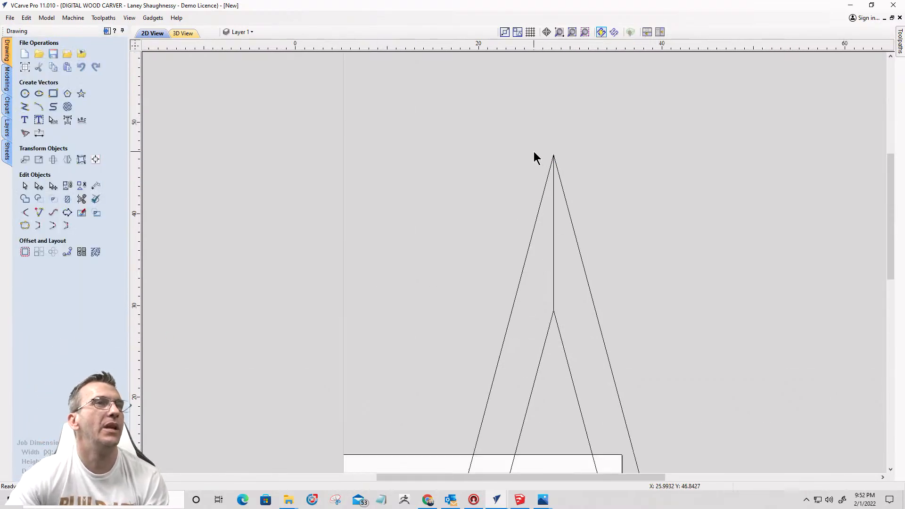
pyautogui.click(560, 232)
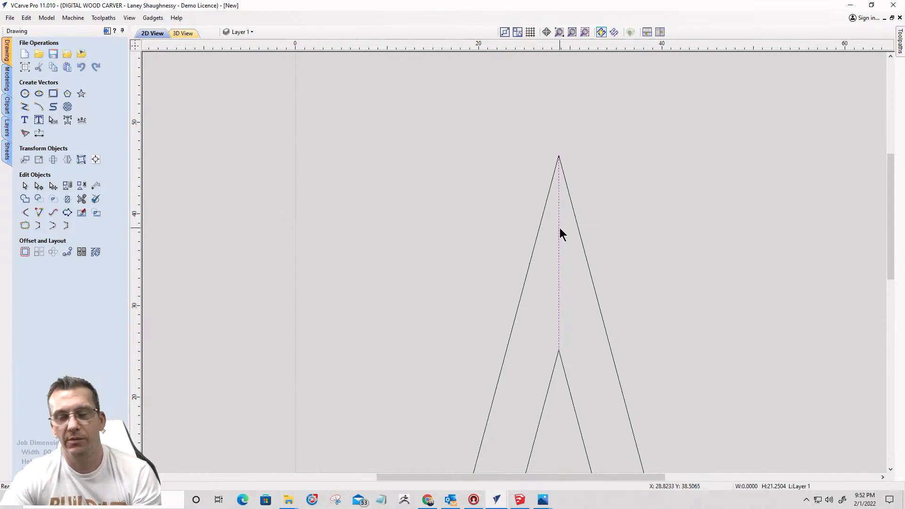
pyautogui.press('Delete')
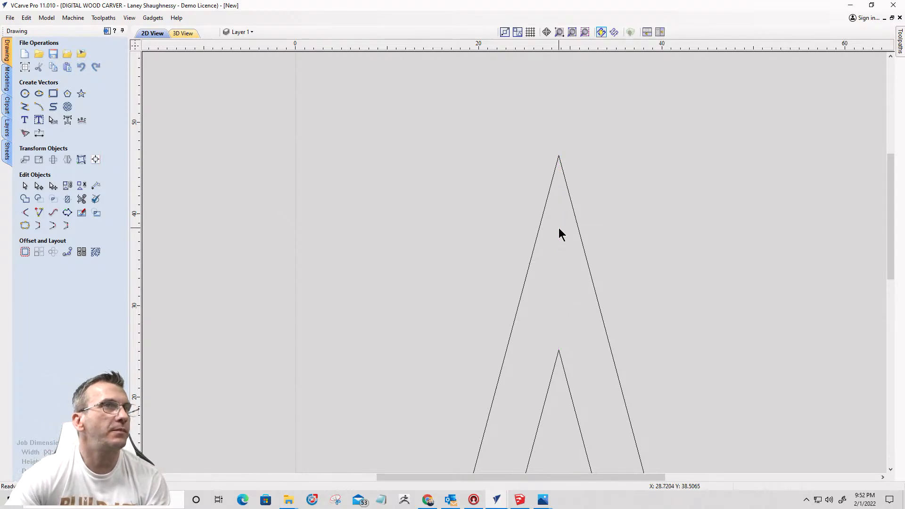
# Step: Measure the full angle between the two boards' outer edges with an Angle Dimension, undo it and leave the dimension tool
pyautogui.scroll(-1, 571, 227)
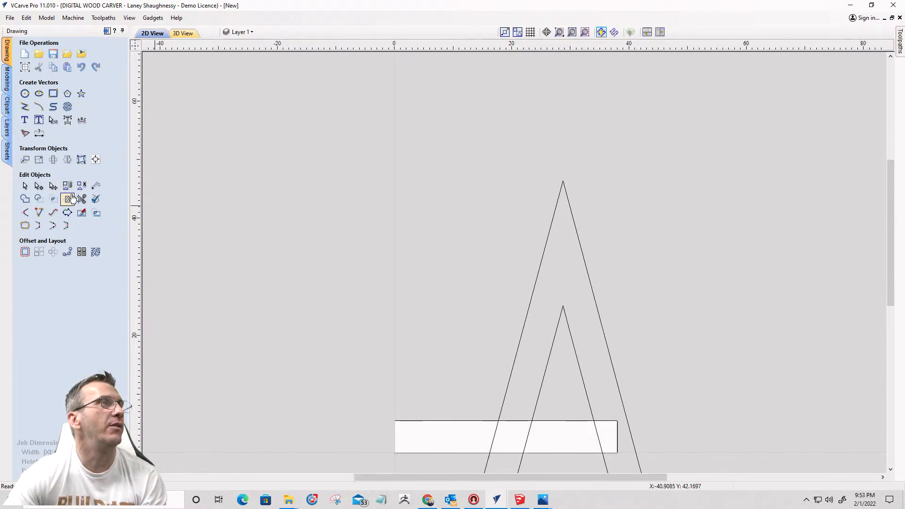
pyautogui.click(39, 133)
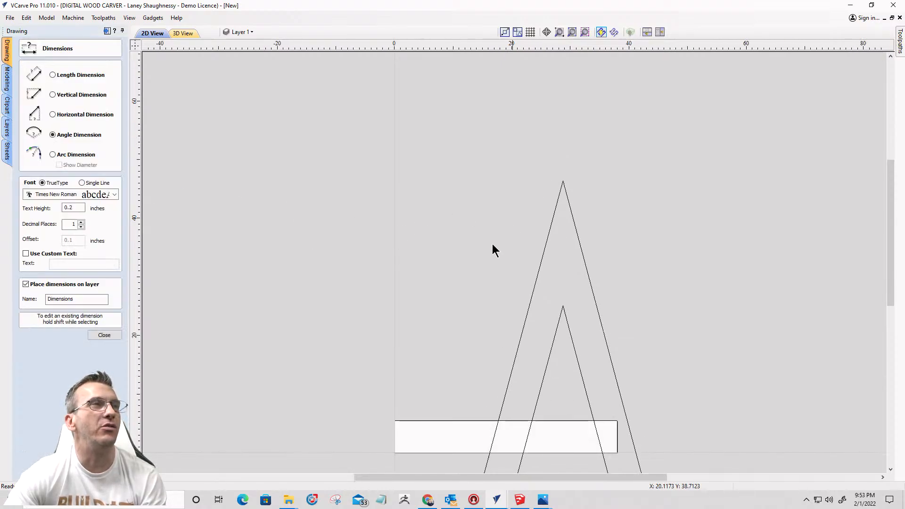
pyautogui.click(564, 181)
pyautogui.click(586, 273)
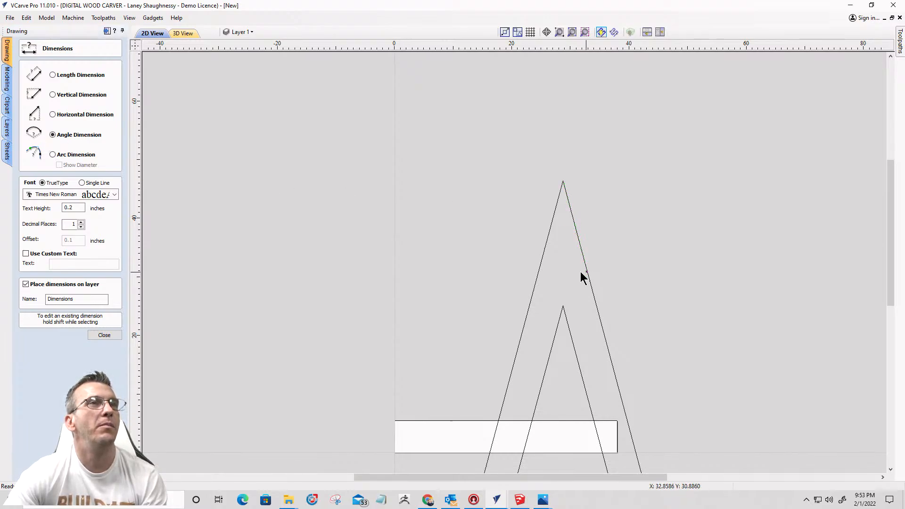
pyautogui.click(541, 274)
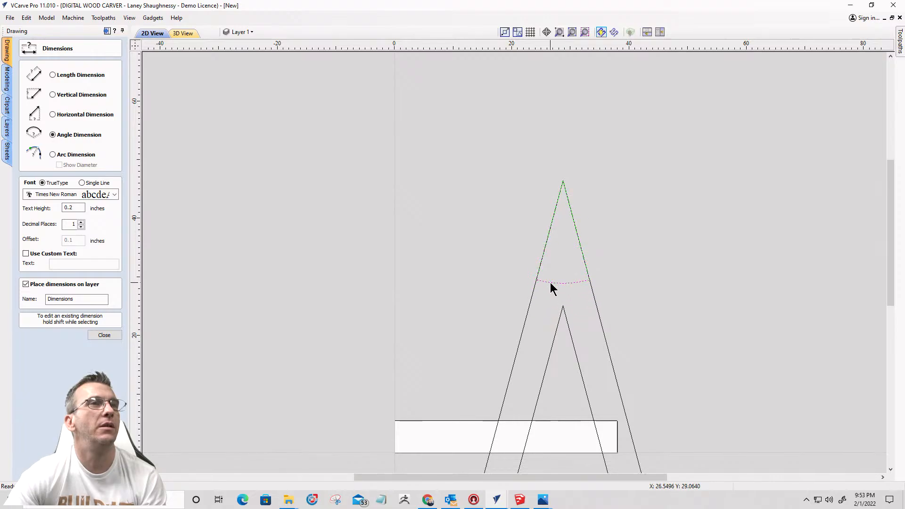
pyautogui.click(550, 282)
pyautogui.click(389, 285)
pyautogui.scroll(10, 367, 289)
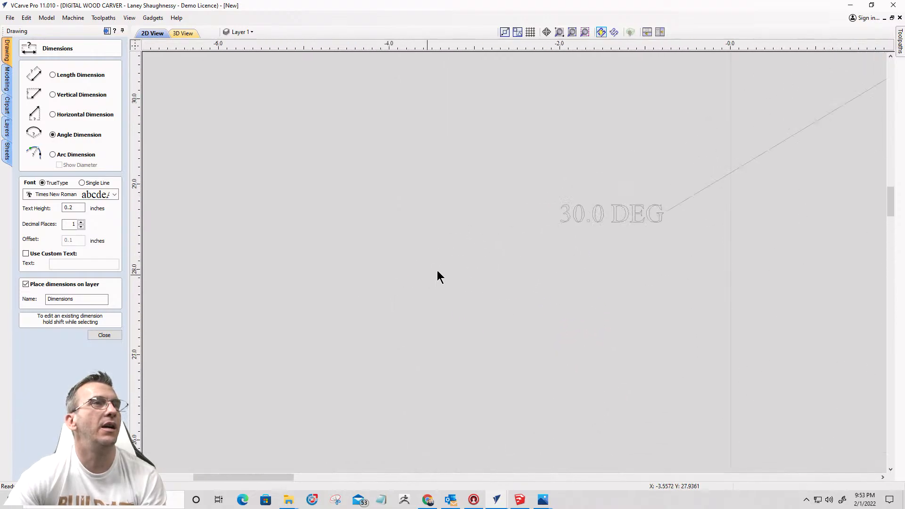
pyautogui.scroll(3, 446, 269)
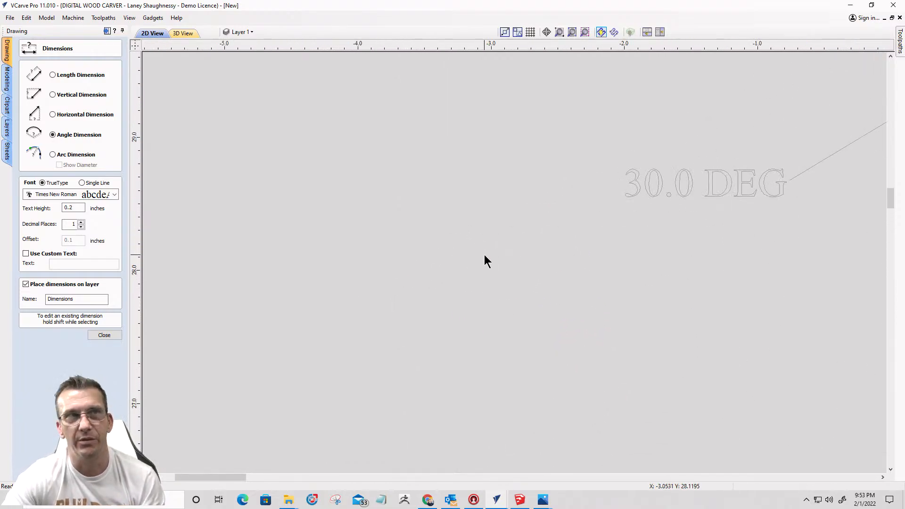
pyautogui.scroll(-10, 485, 256)
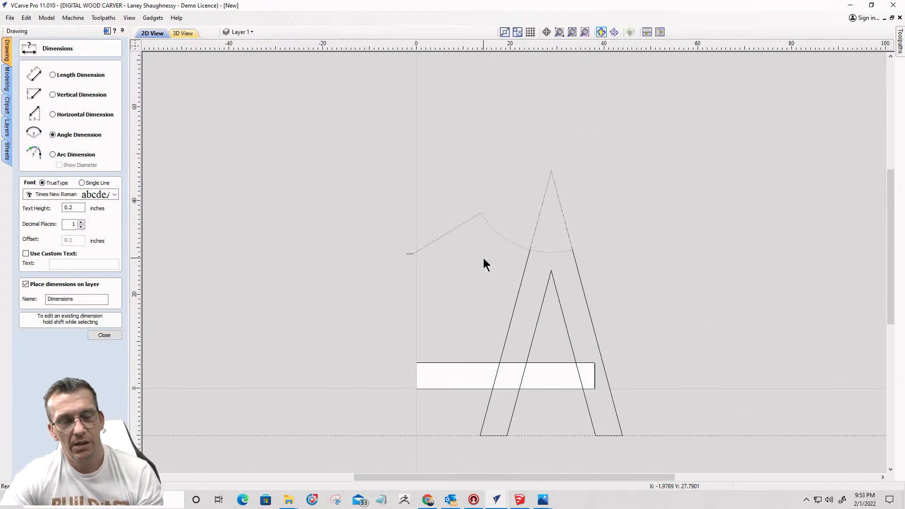
pyautogui.hotkey('ctrl', 'z')
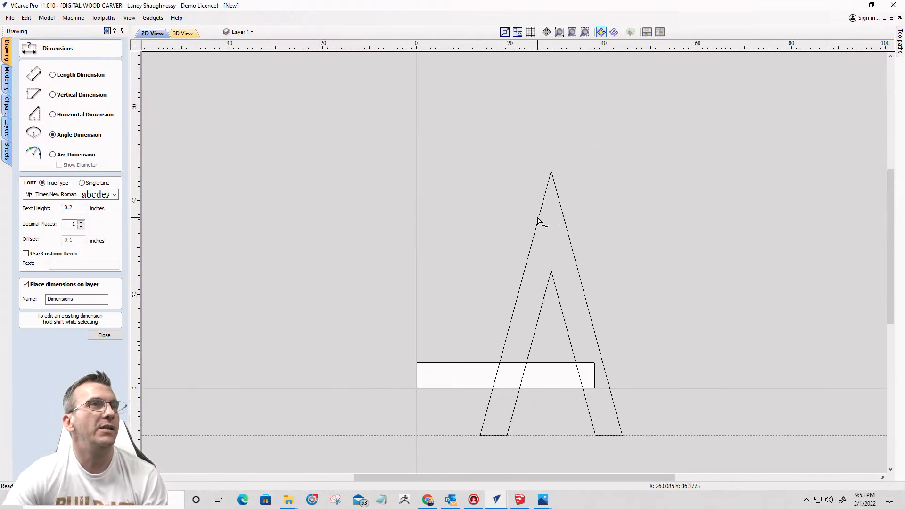
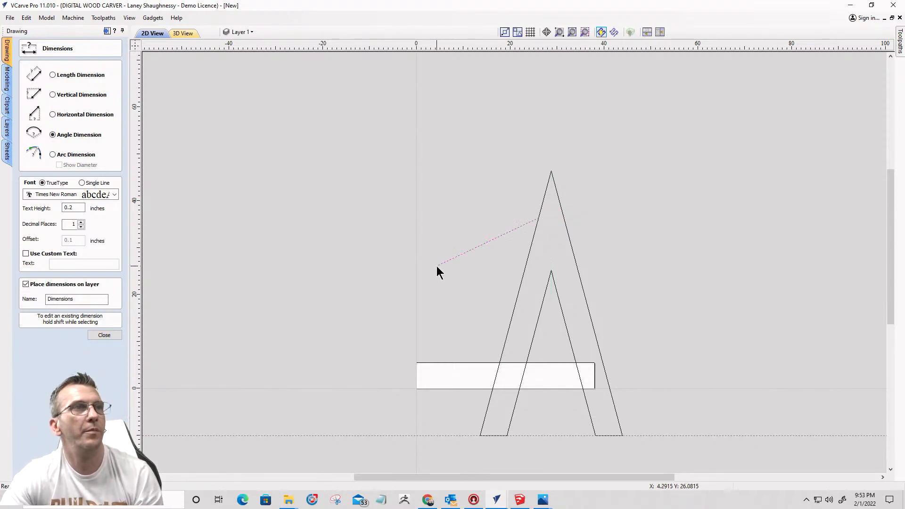
pyautogui.press('Escape')
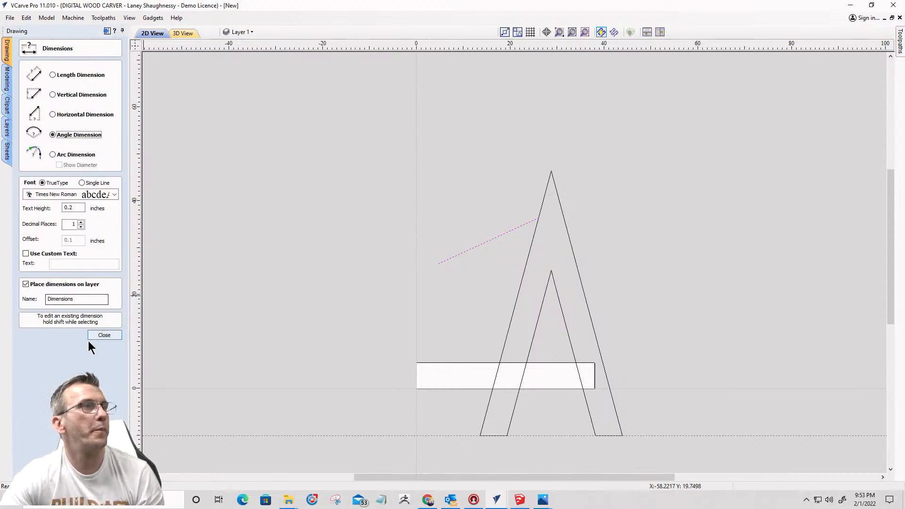
pyautogui.click(99, 335)
# Step: Draw a horizontal line about 9.5 inches long between the boards' outer edges, just above the inner peak
pyautogui.scroll(2, 528, 280)
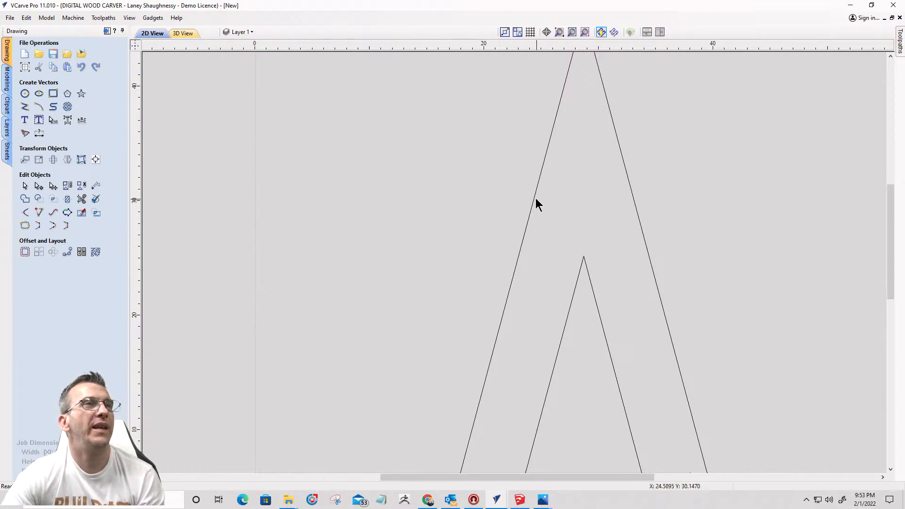
pyautogui.click(23, 109)
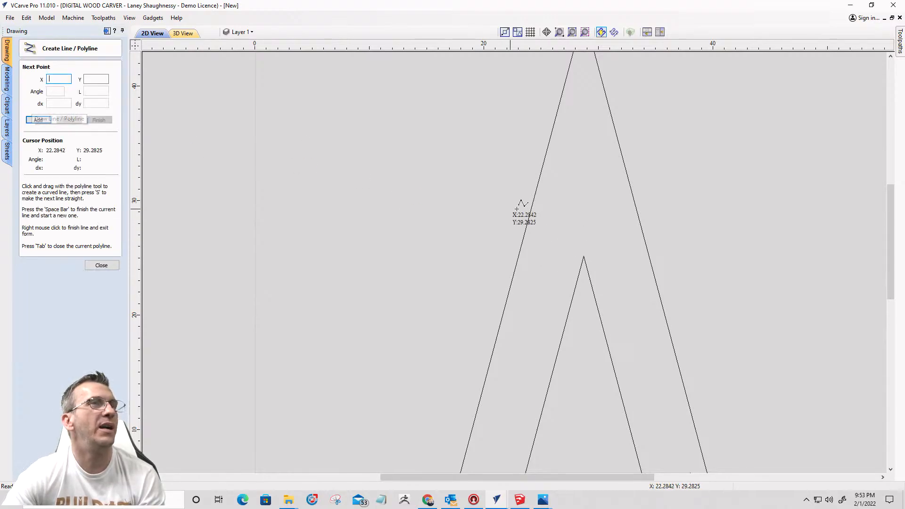
pyautogui.click(529, 216)
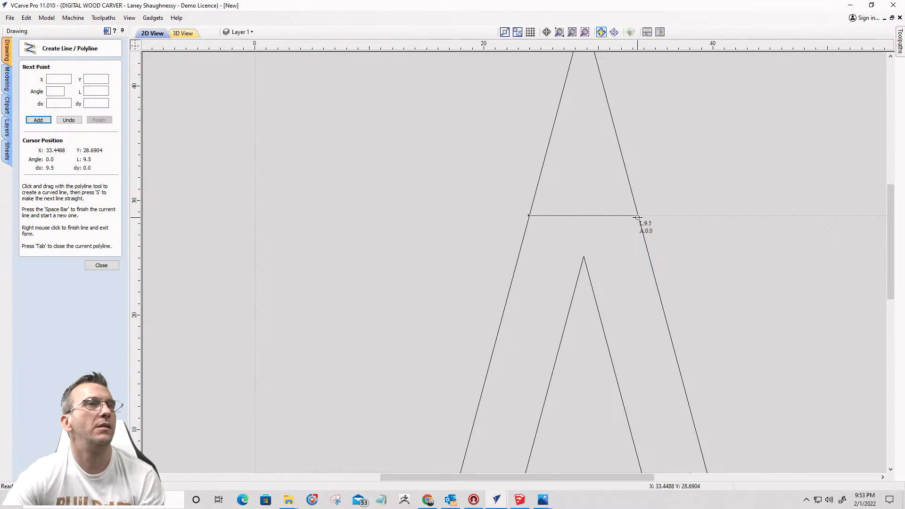
pyautogui.click(637, 217)
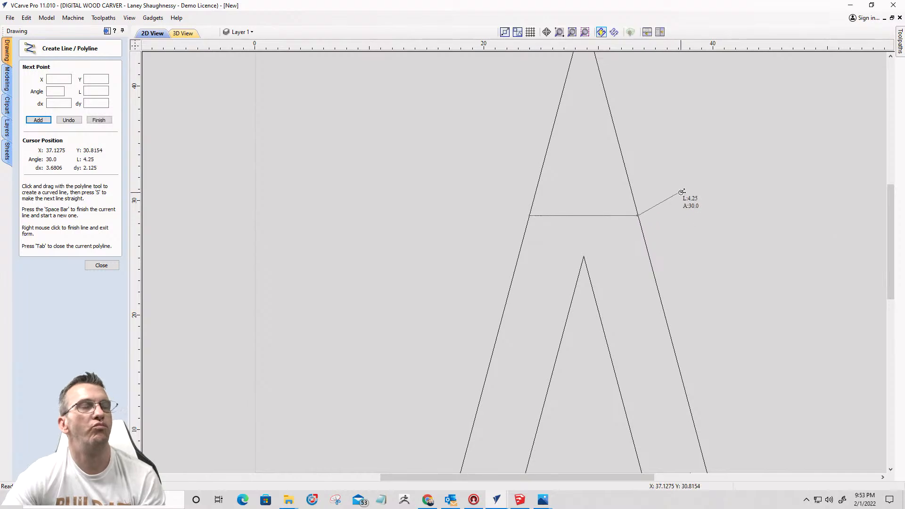
pyautogui.click(97, 265)
# Step: Convert the horizontal line to an arc in node editing and bulge it upward to about 4 inches high
pyautogui.click(574, 217)
pyautogui.rightClick(574, 217)
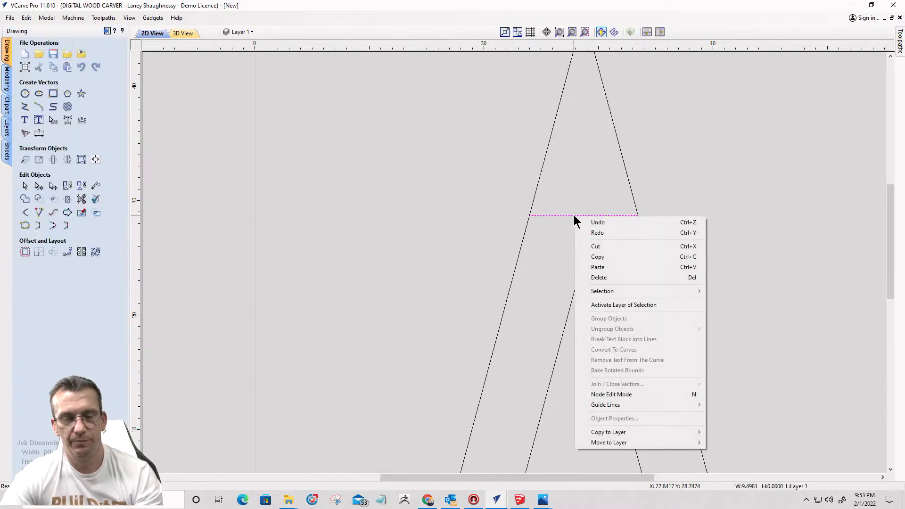
pyautogui.press('n')
pyautogui.rightClick(574, 217)
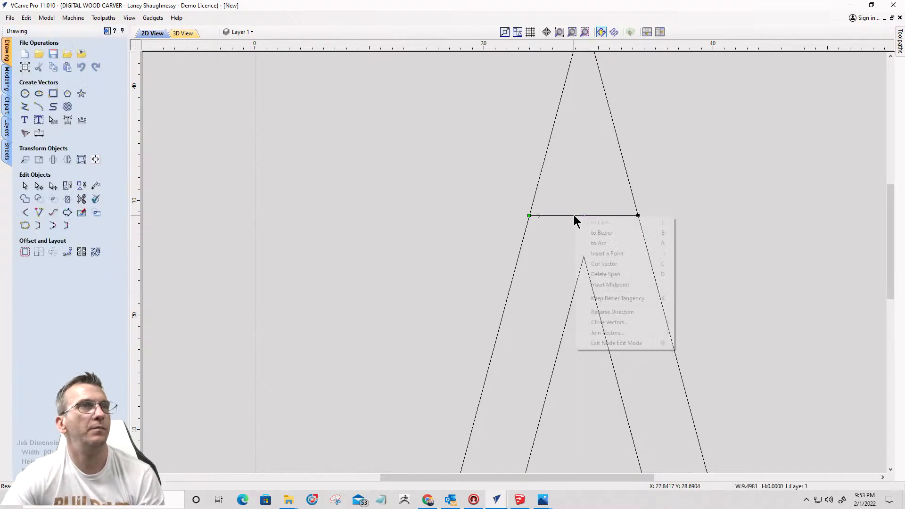
pyautogui.click(584, 245)
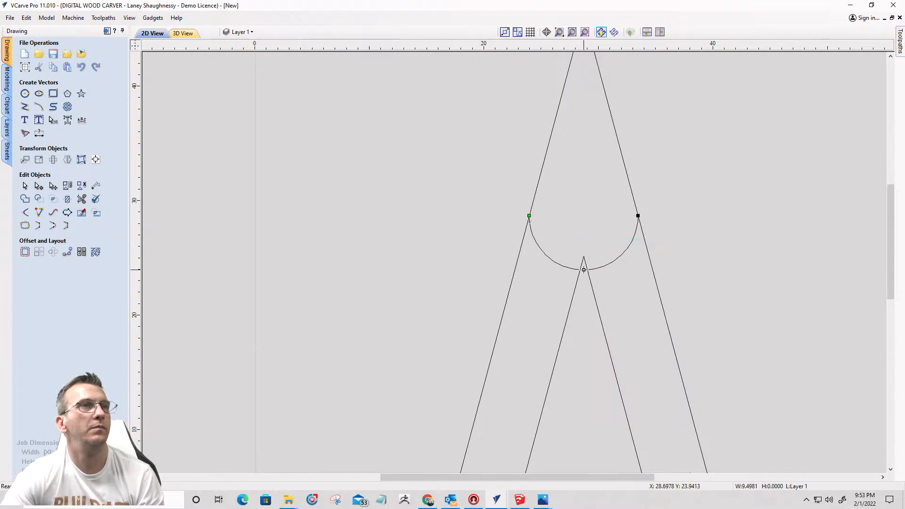
pyautogui.moveTo(584, 270); pyautogui.dragTo(578, 171)
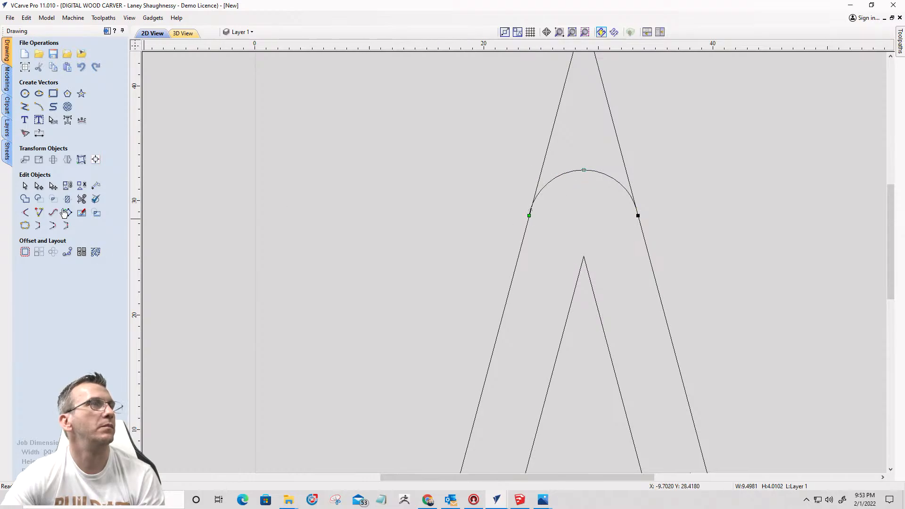
# Step: Trim away both outer edges above the arc to give the frame a rounded top
pyautogui.click(82, 198)
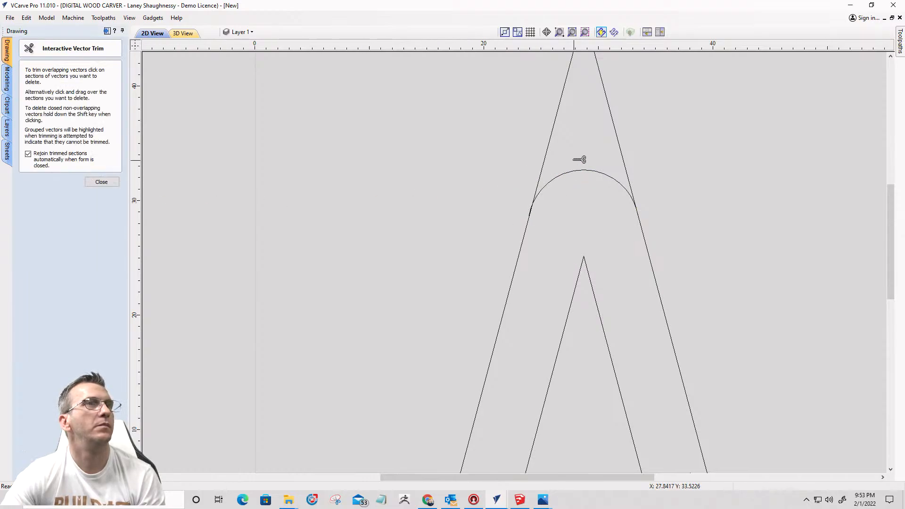
pyautogui.click(549, 148)
pyautogui.click(625, 156)
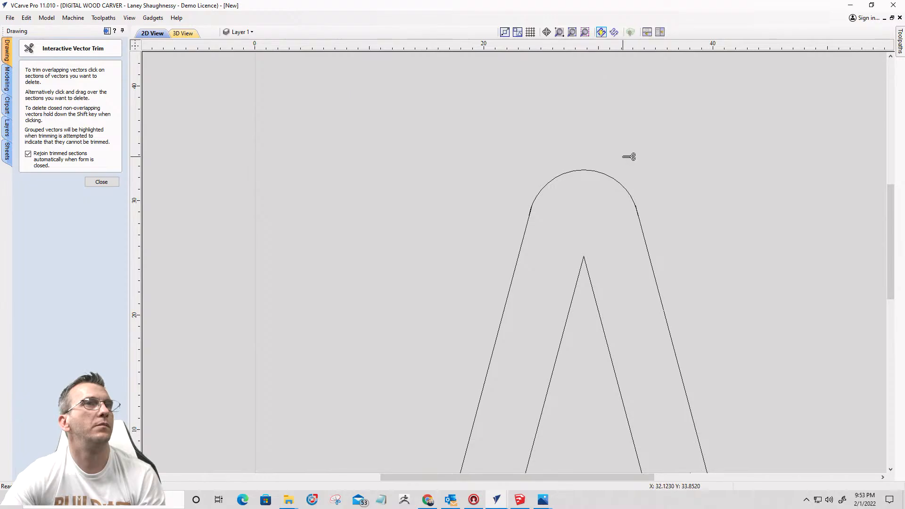
pyautogui.click(102, 182)
# Step: Undo the trims of both outer edges and delete the arc between them near the frame's top
pyautogui.scroll(-3, 615, 236)
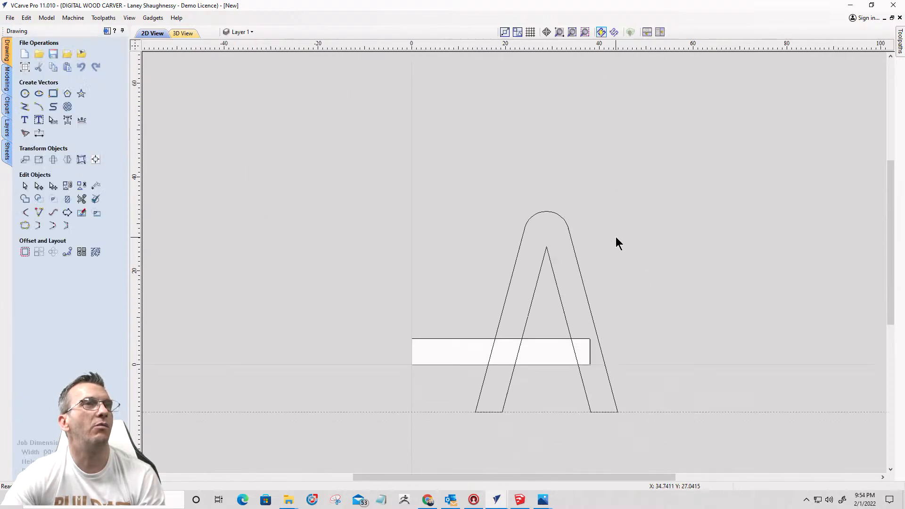
pyautogui.scroll(6, 541, 200)
pyautogui.scroll(6, 495, 163)
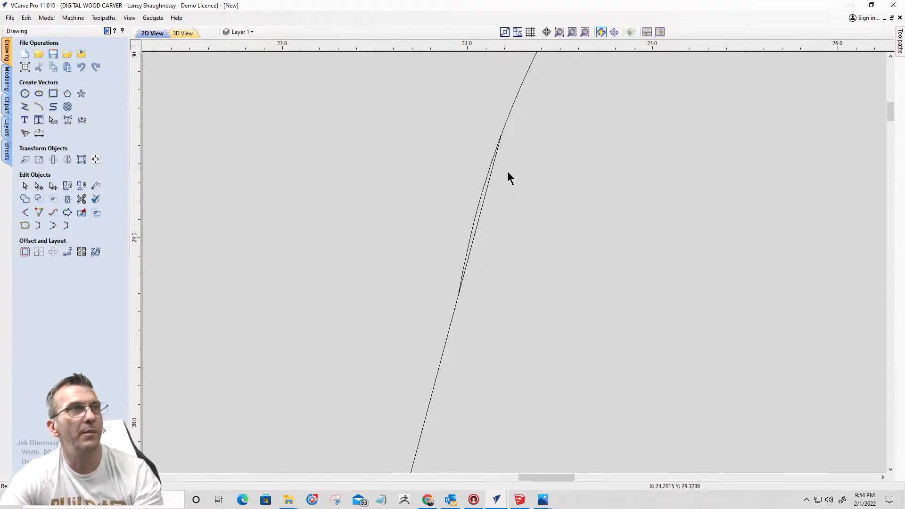
pyautogui.scroll(-3, 537, 231)
pyautogui.scroll(-3, 535, 241)
pyautogui.scroll(4, 535, 241)
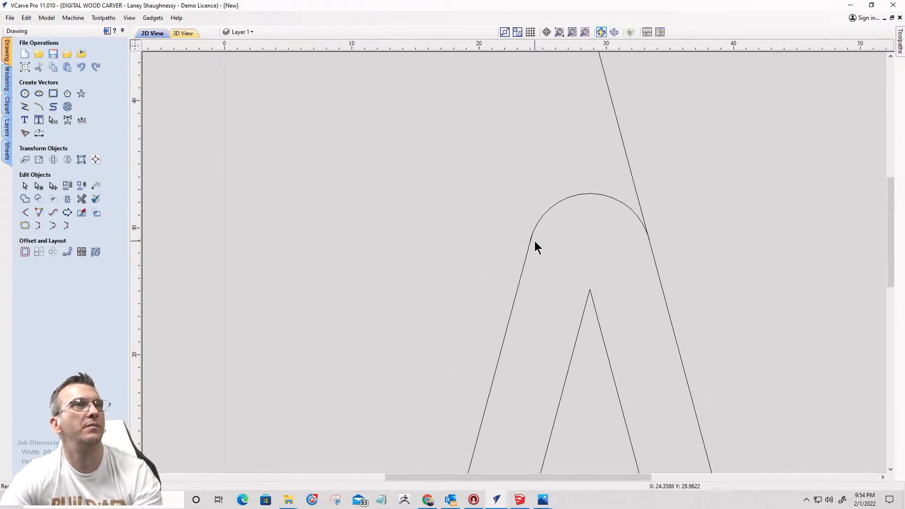
pyautogui.scroll(1, 573, 243)
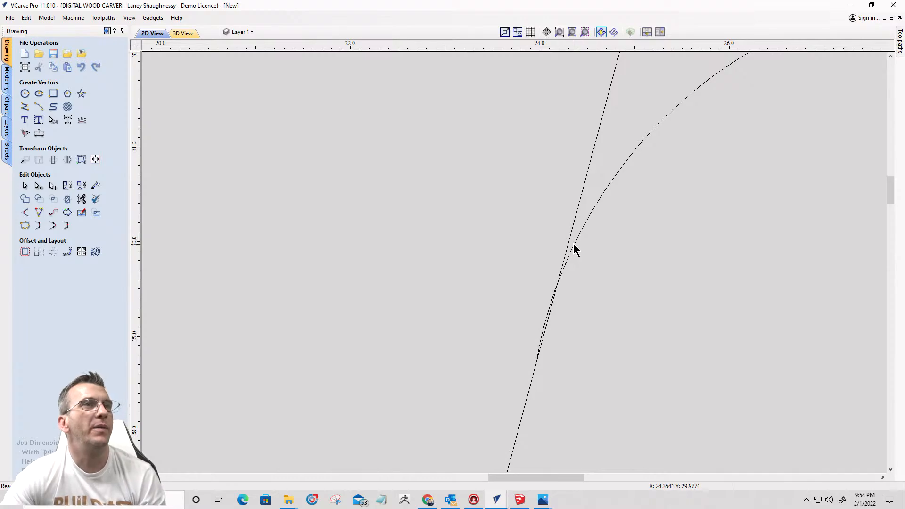
pyautogui.click(574, 243)
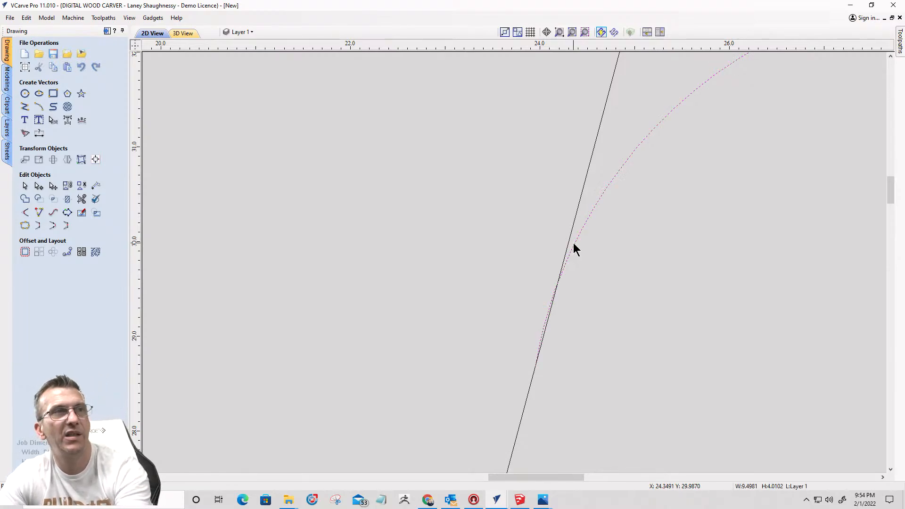
pyautogui.press('Delete')
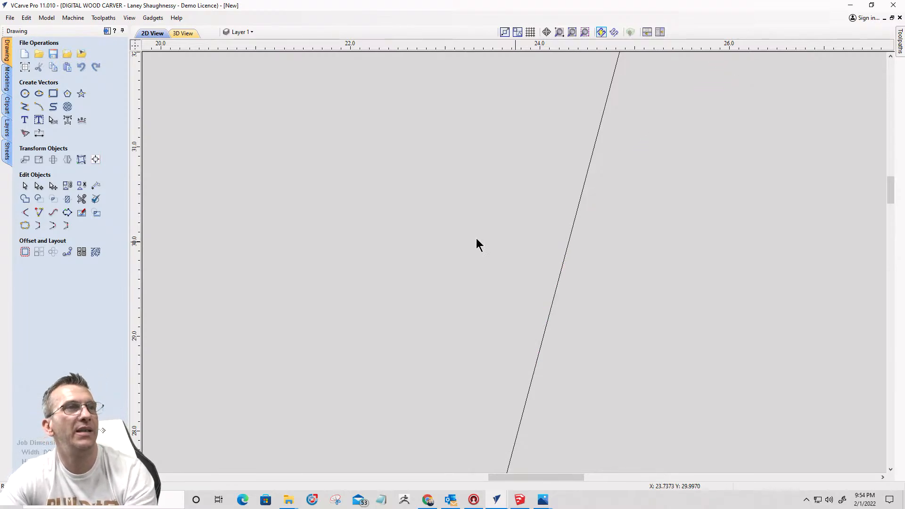
pyautogui.click(40, 108)
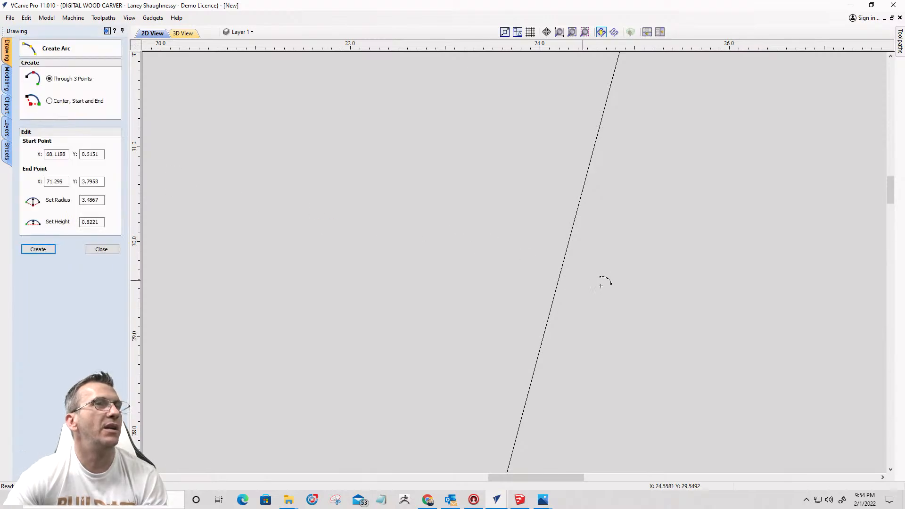
pyautogui.click(564, 257)
pyautogui.scroll(-2, 622, 304)
pyautogui.scroll(-2, 606, 300)
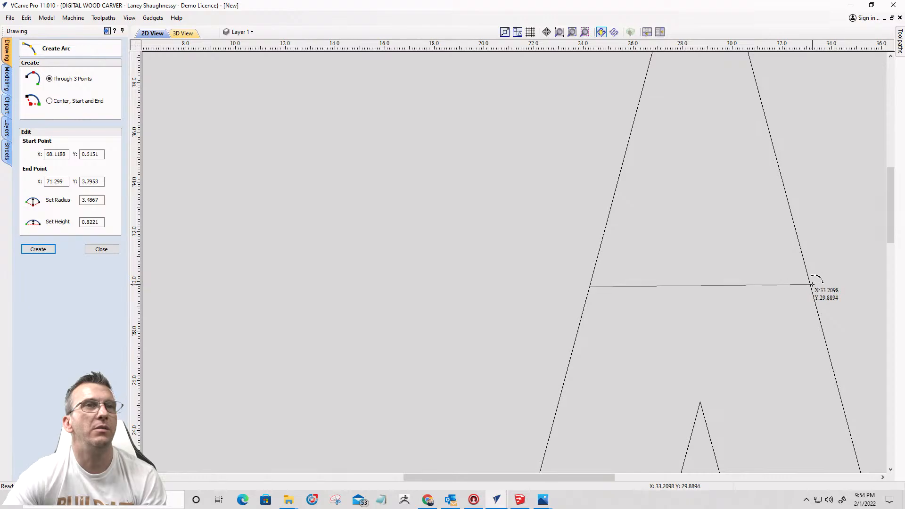
pyautogui.click(814, 286)
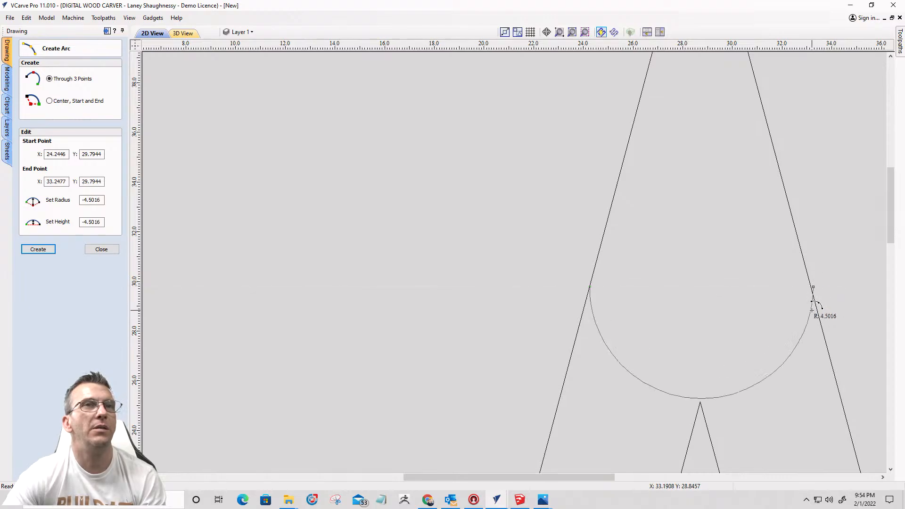
pyautogui.scroll(3, 820, 297)
pyautogui.scroll(2, 813, 288)
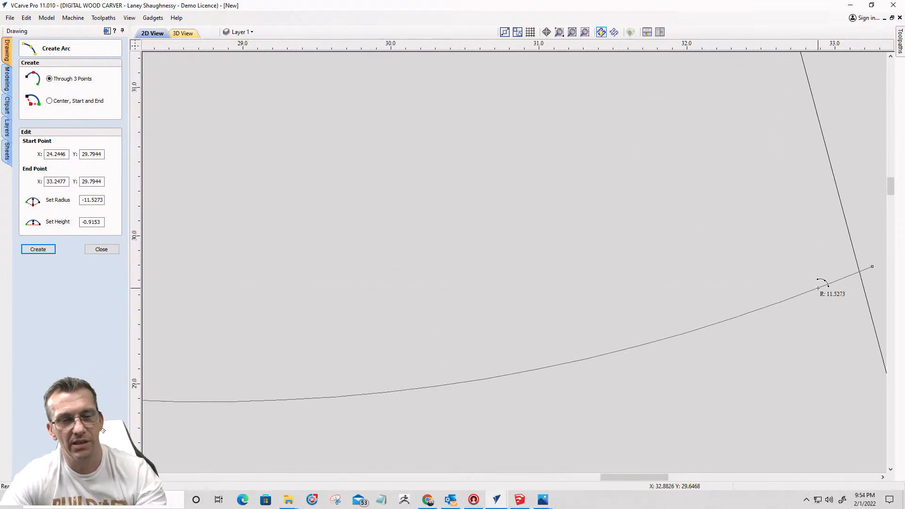
pyautogui.press('Escape')
# Step: Draw an upward three-point arc between the outer edges above the inner peak, about 8.5 inches wide with a radius of about 4.42 inches
pyautogui.scroll(-3, 586, 255)
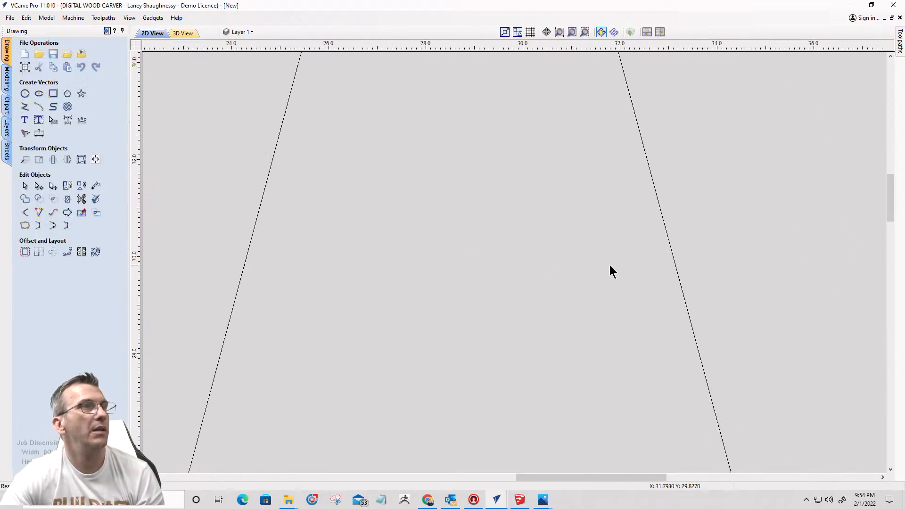
pyautogui.scroll(-3, 306, 235)
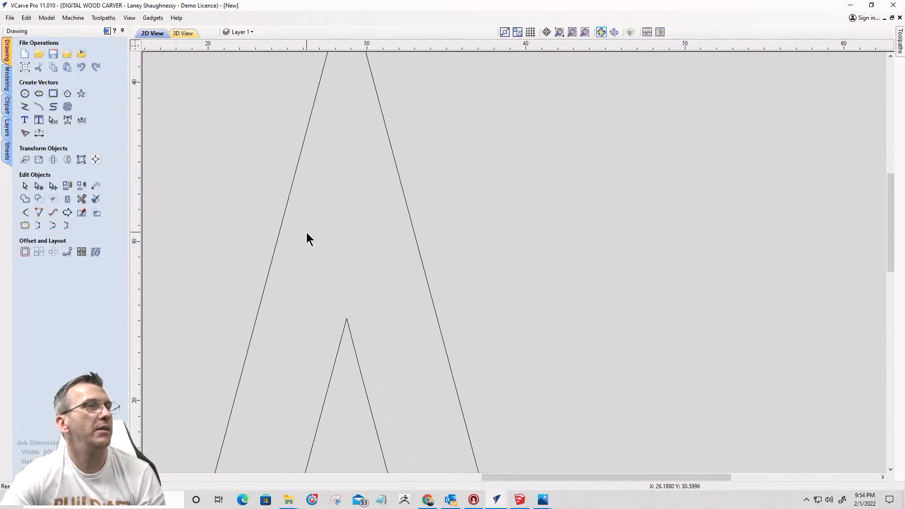
pyautogui.scroll(2, 274, 239)
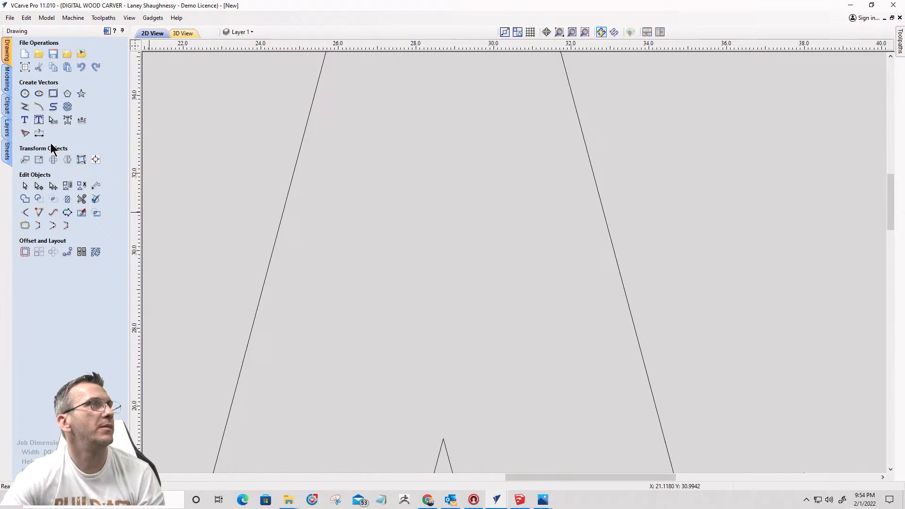
pyautogui.click(39, 106)
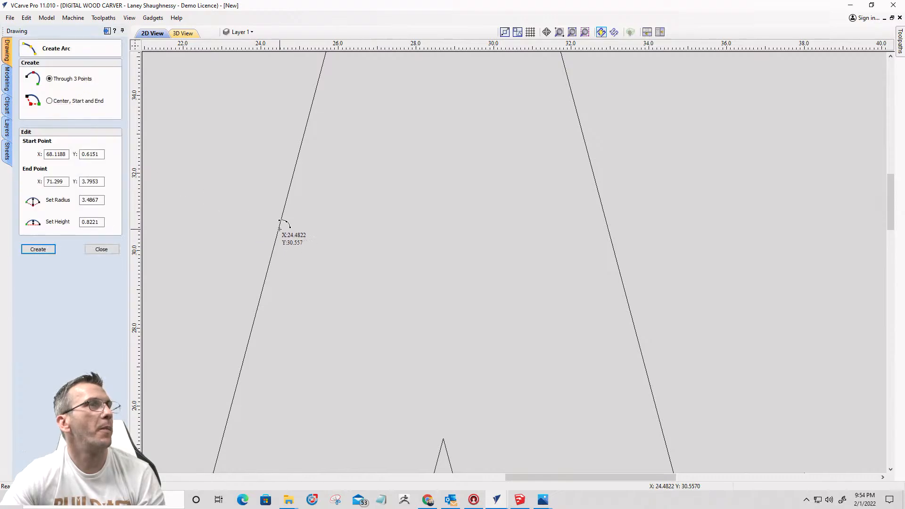
pyautogui.click(278, 229)
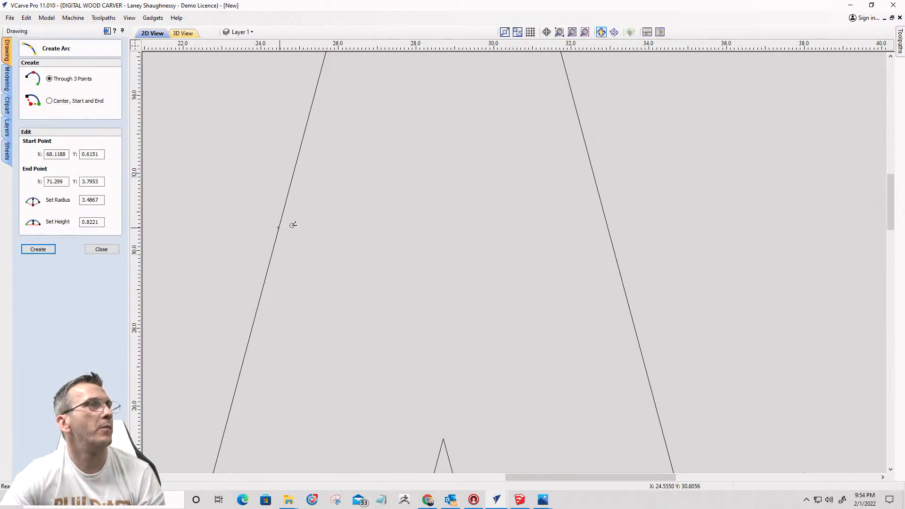
pyautogui.click(608, 230)
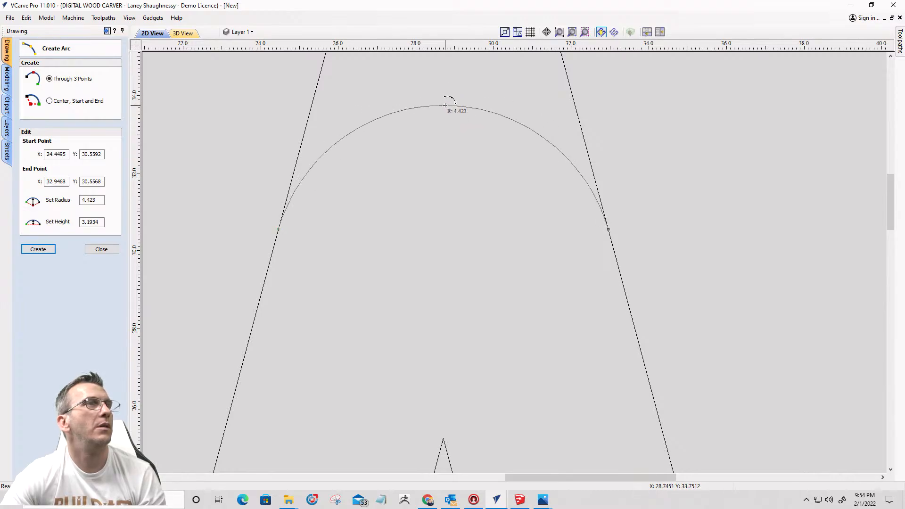
pyautogui.click(445, 104)
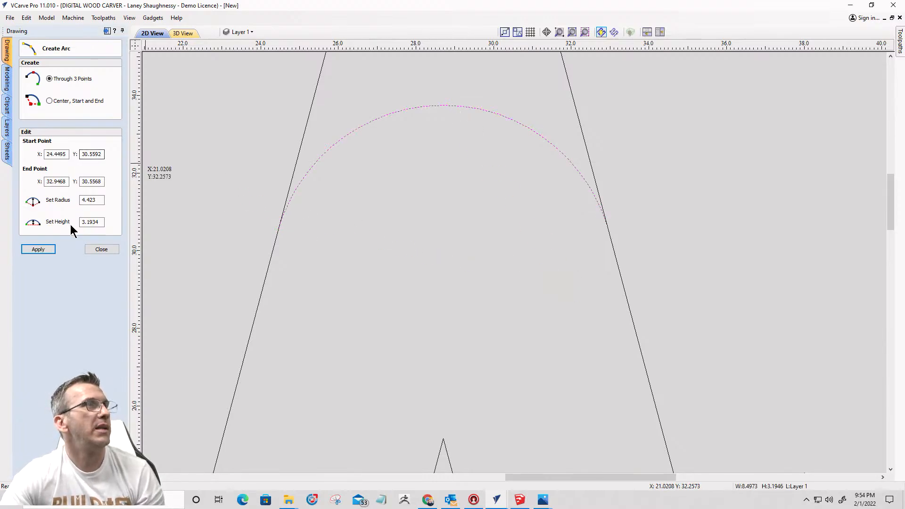
pyautogui.click(104, 251)
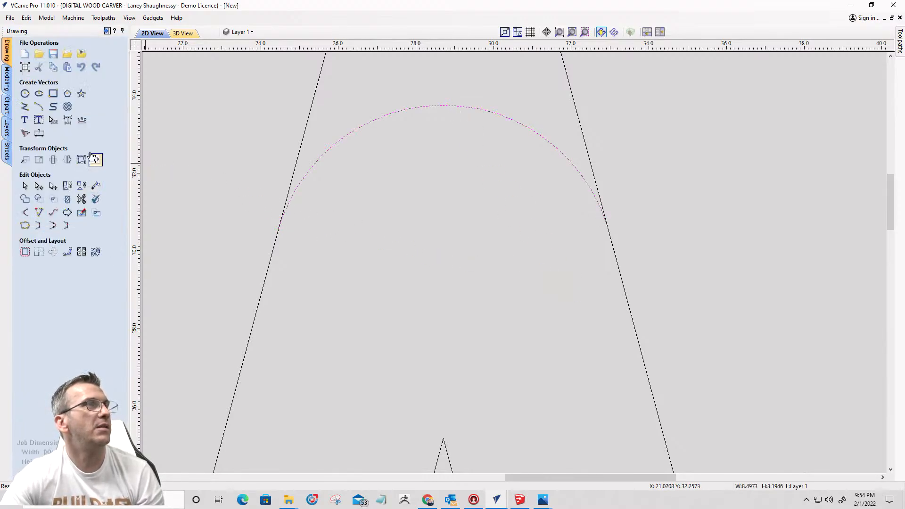
# Step: Trim away the parts of both outer edges above the new arc and finish trimming
pyautogui.click(82, 198)
pyautogui.click(312, 108)
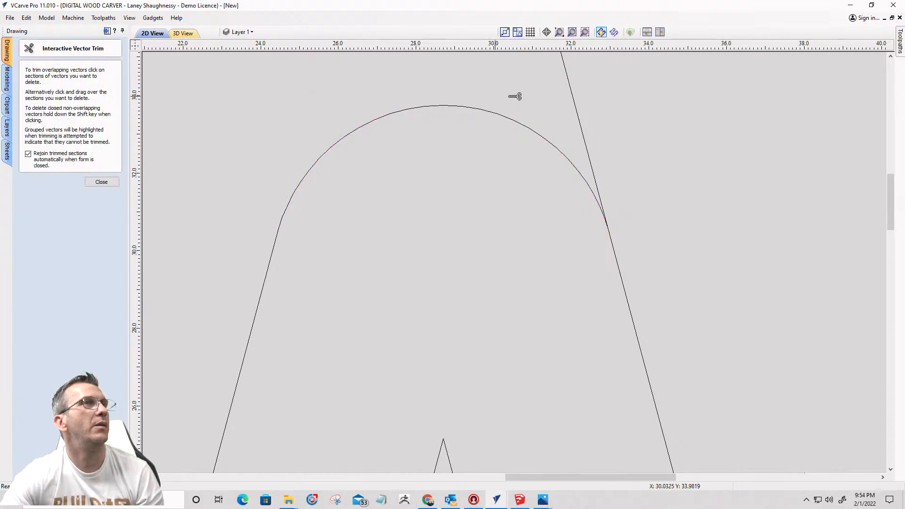
pyautogui.click(578, 109)
pyautogui.scroll(-5, 693, 198)
pyautogui.scroll(-1, 713, 216)
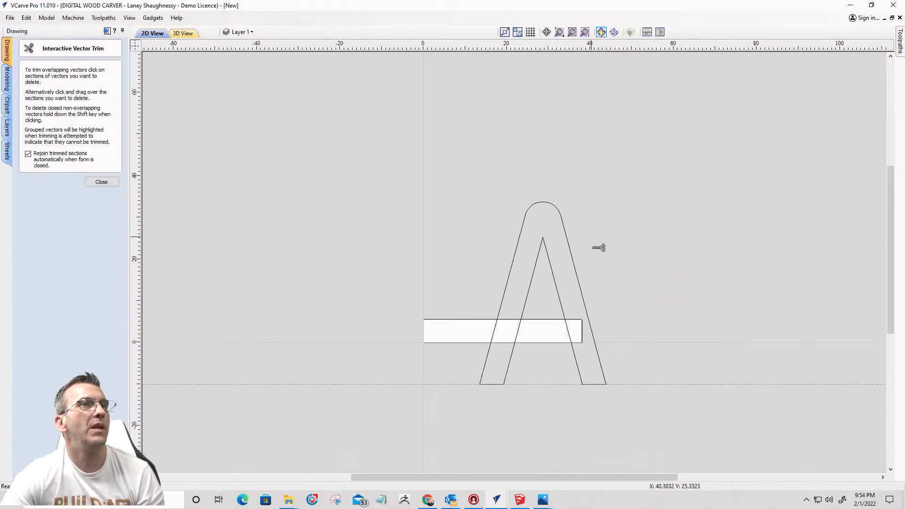
pyautogui.click(101, 182)
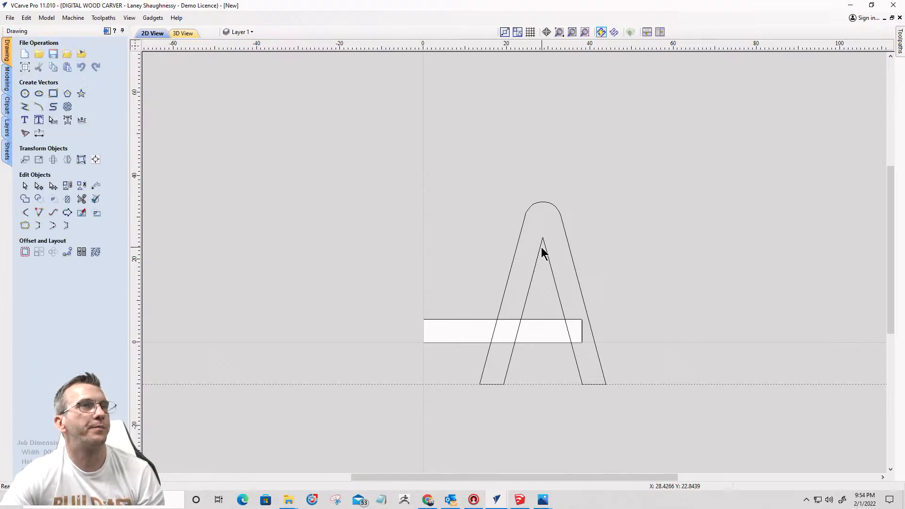
# Step: Try rounding the frame's inner peak with a 2-inch normal fillet, undo it and leave the fillet tool
pyautogui.click(538, 245)
pyautogui.scroll(5, 545, 248)
pyautogui.scroll(-3, 519, 227)
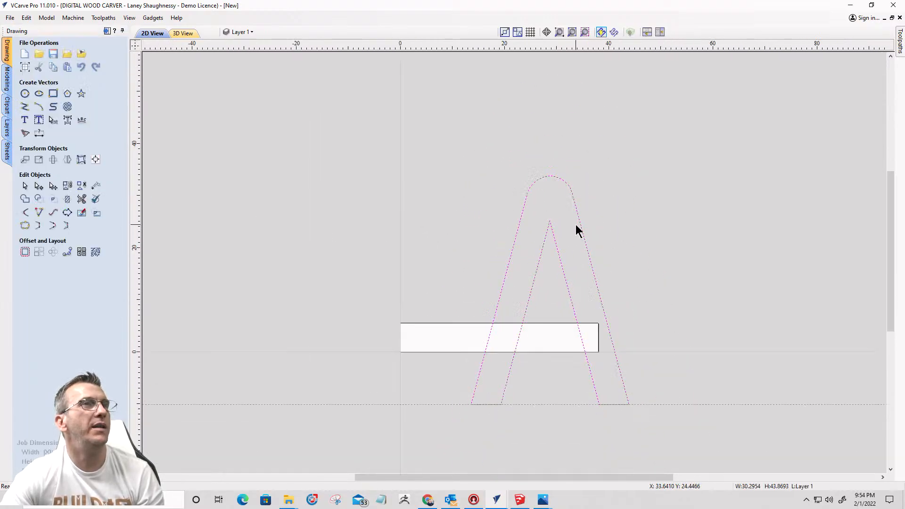
pyautogui.scroll(5, 561, 225)
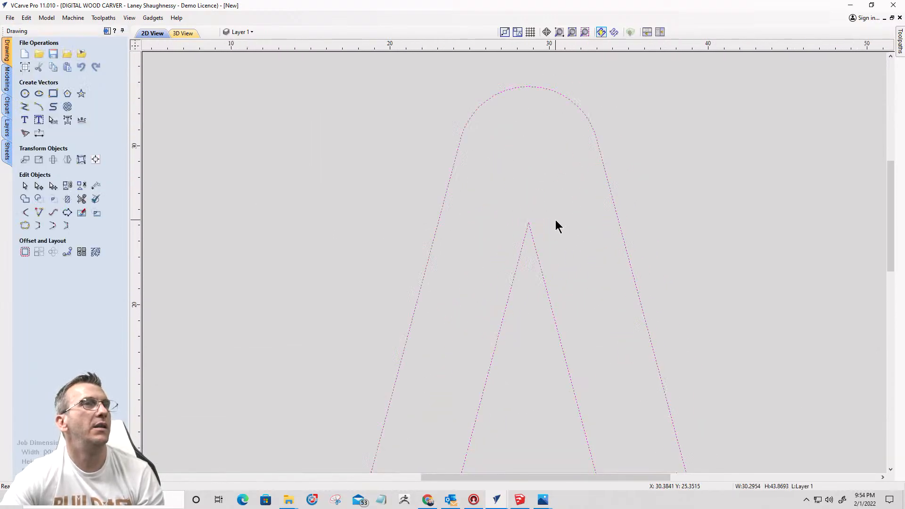
pyautogui.click(26, 213)
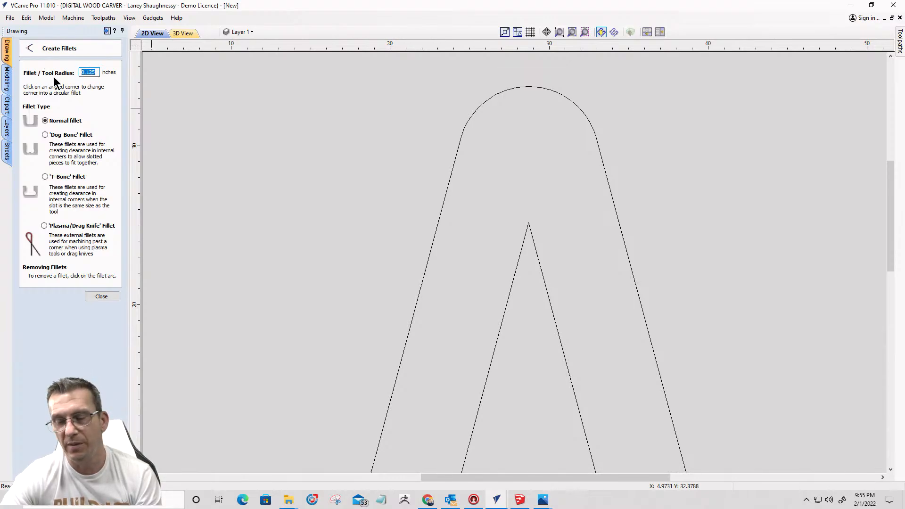
pyautogui.write('2')
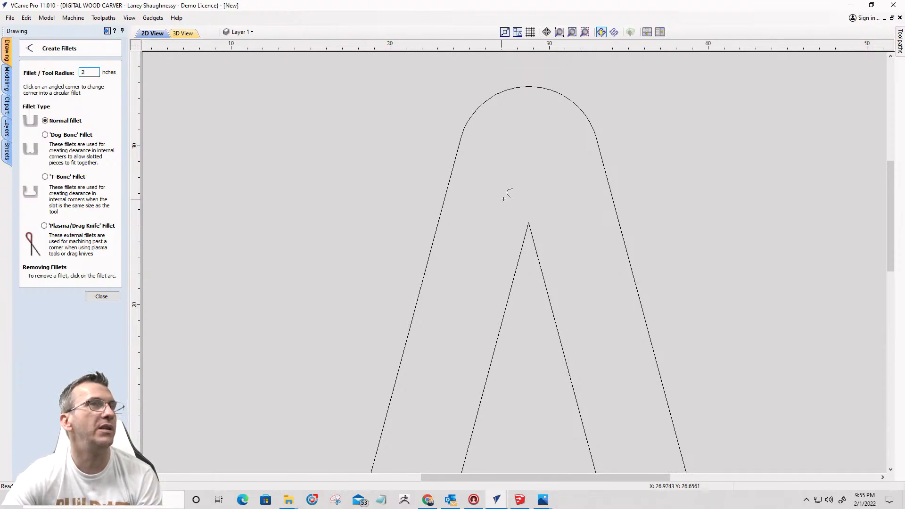
pyautogui.click(529, 223)
pyautogui.scroll(-3, 545, 170)
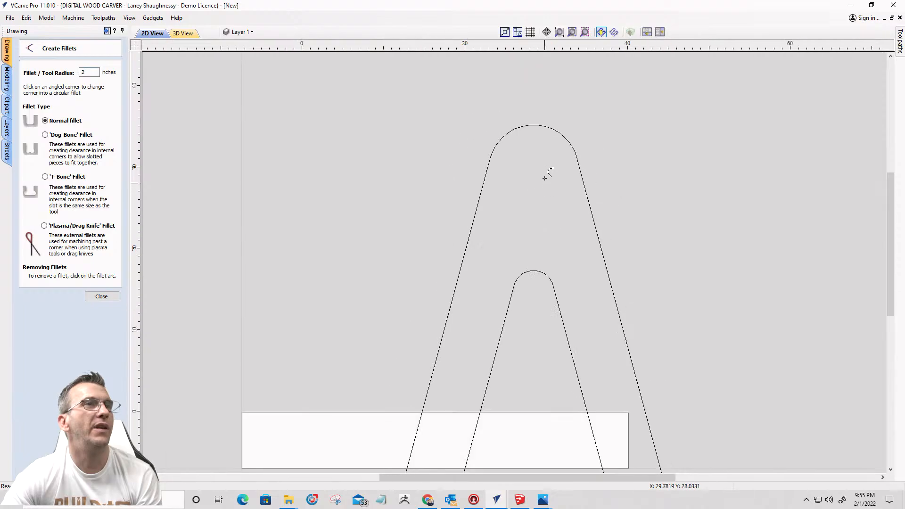
pyautogui.scroll(3, 584, 212)
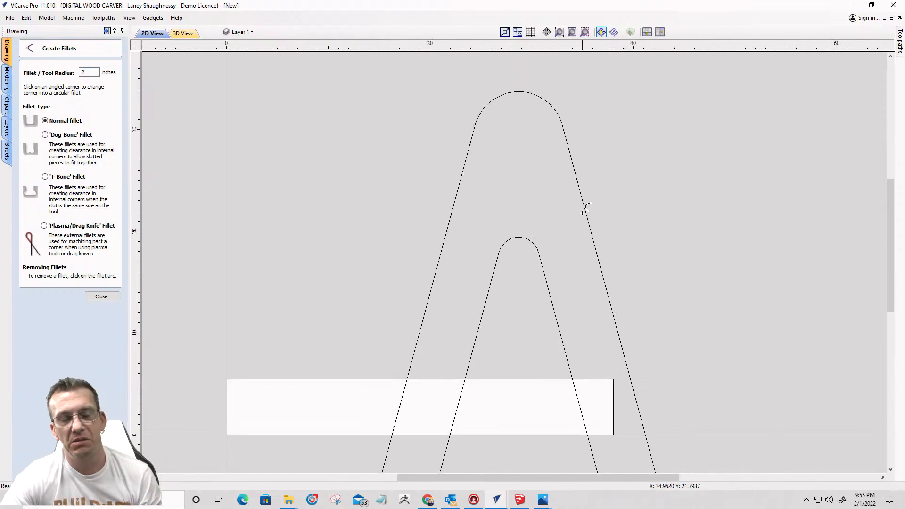
pyautogui.hotkey('ctrl', 'z')
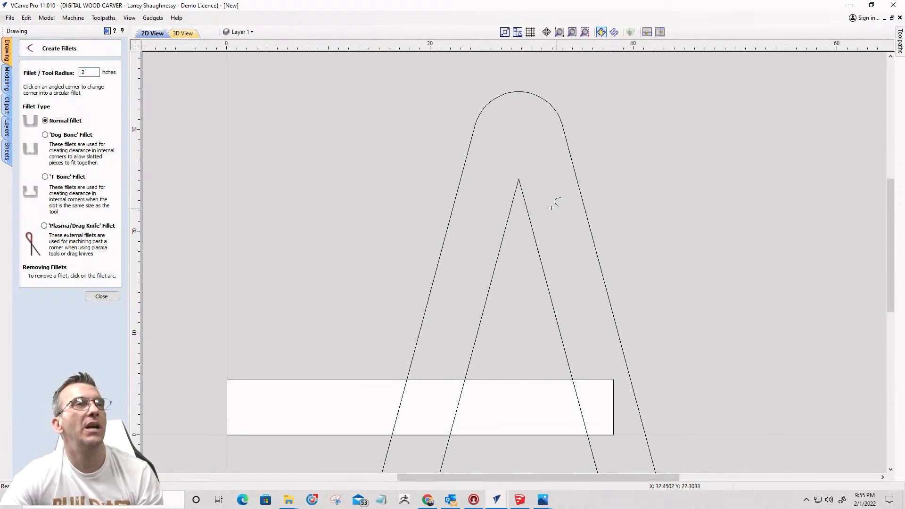
pyautogui.click(101, 297)
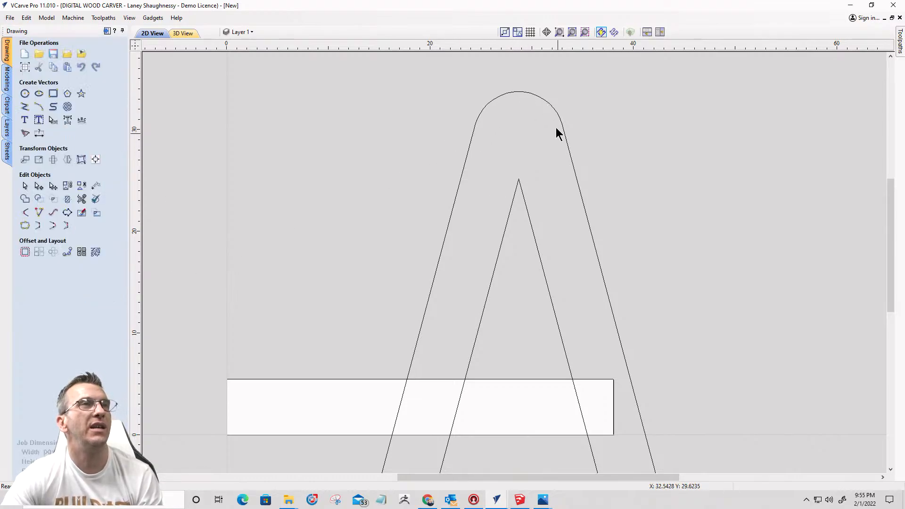
# Step: Look over the side frame and switch to Photos to view the 15 lb hex dumbbell's dimensions
pyautogui.scroll(-2, 540, 174)
pyautogui.scroll(-2, 536, 168)
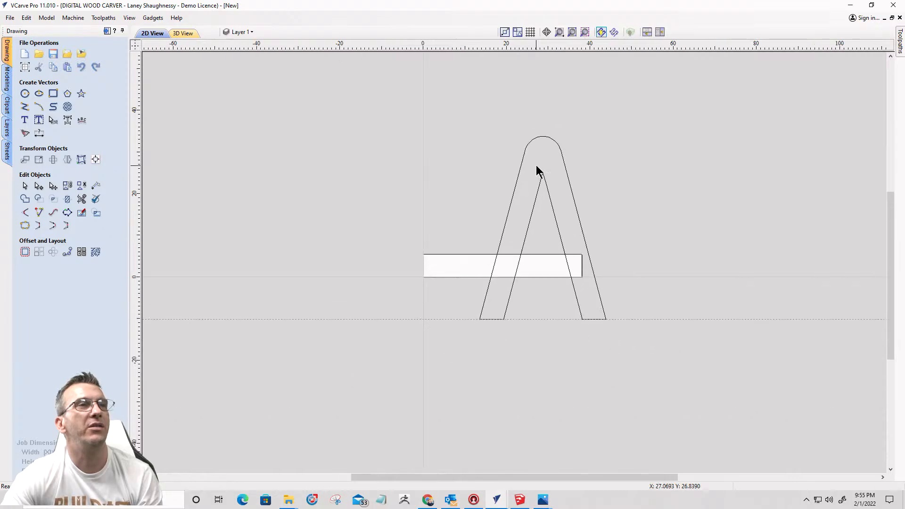
pyautogui.scroll(4, 518, 308)
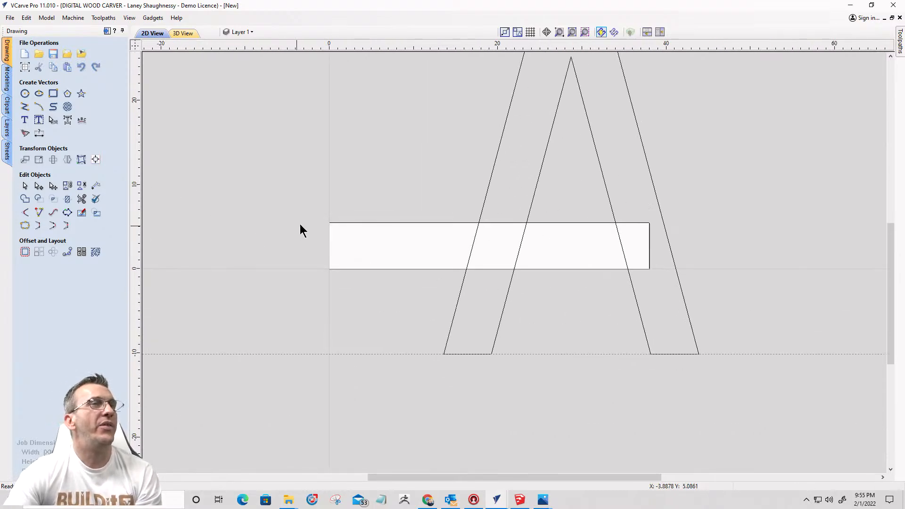
pyautogui.scroll(-3, 330, 234)
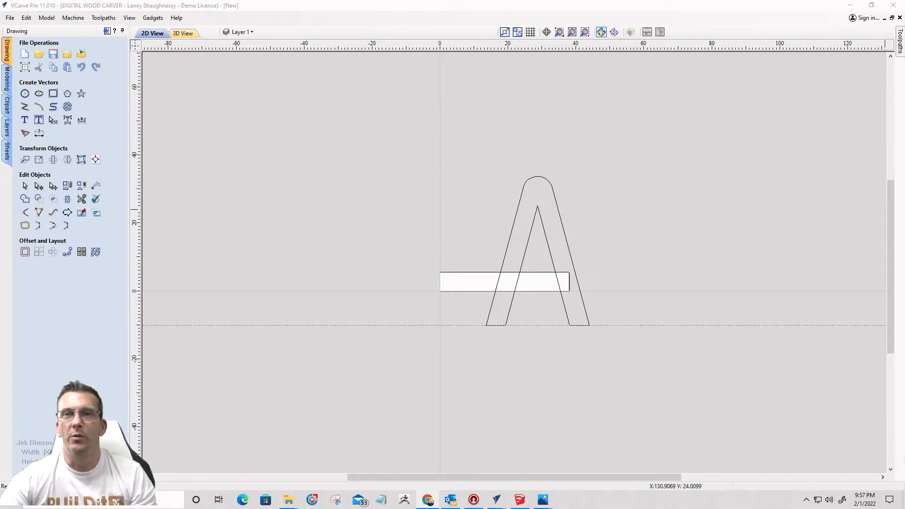
pyautogui.hotkey('alt', 'Tab')
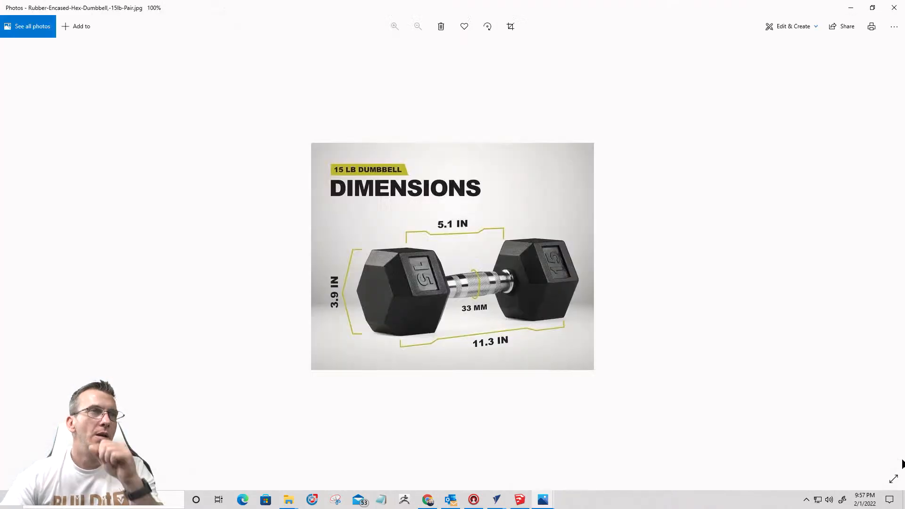
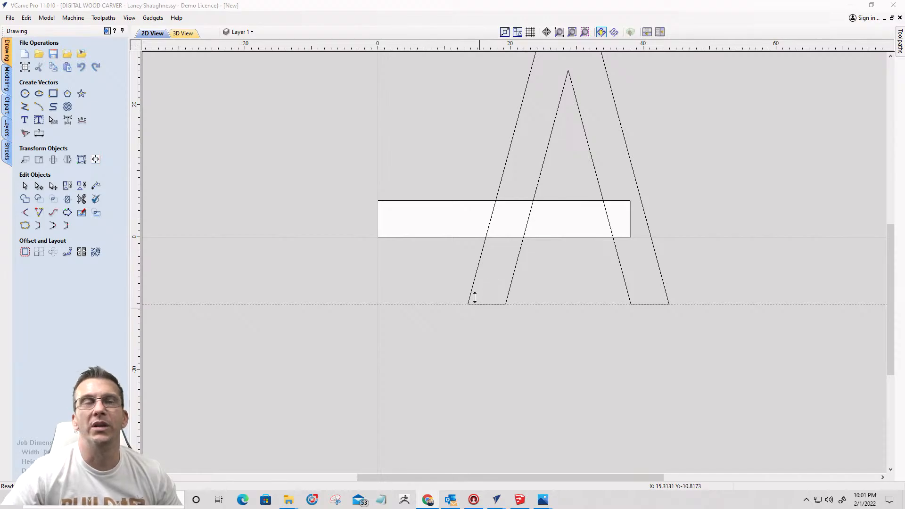
# Step: Draw a 9-inch-diameter circle over the foot of the frame's left leg, centered at about X 16.31, Y -6.2
pyautogui.click(24, 93)
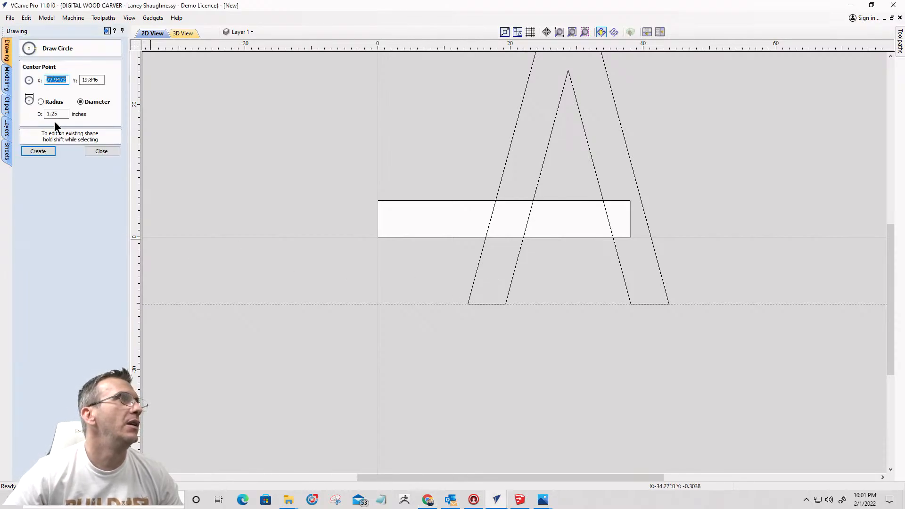
pyautogui.moveTo(62, 115); pyautogui.dragTo(27, 118)
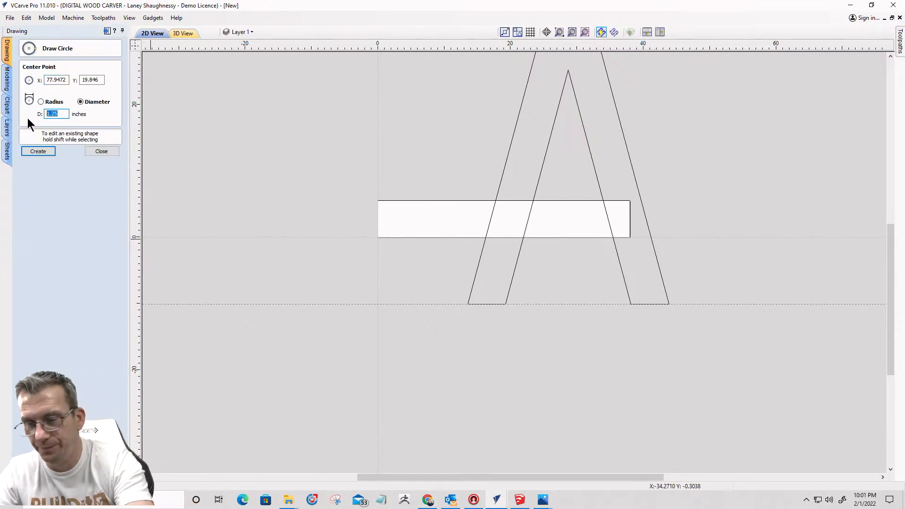
pyautogui.write('9')
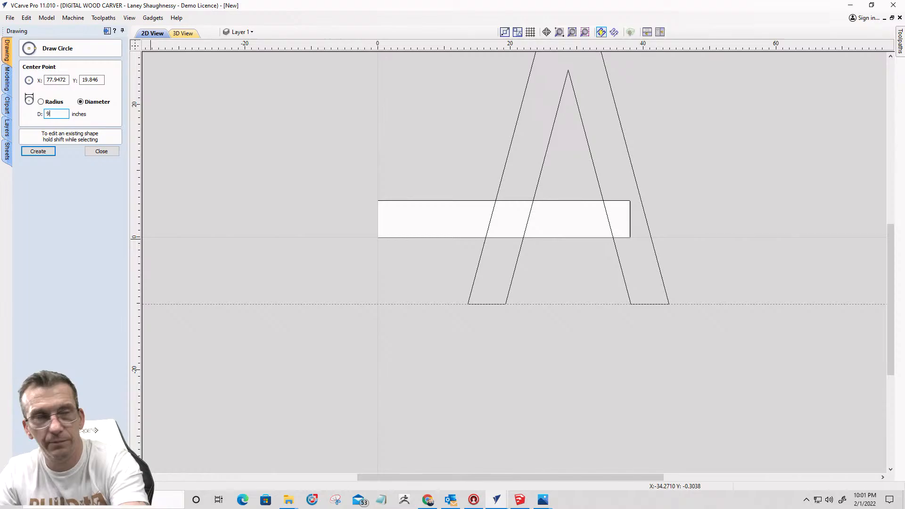
pyautogui.click(486, 279)
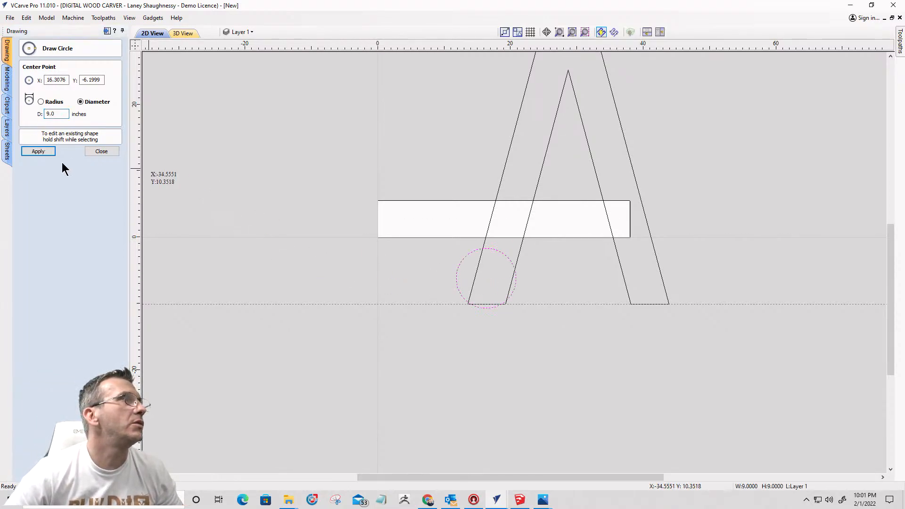
pyautogui.click(93, 151)
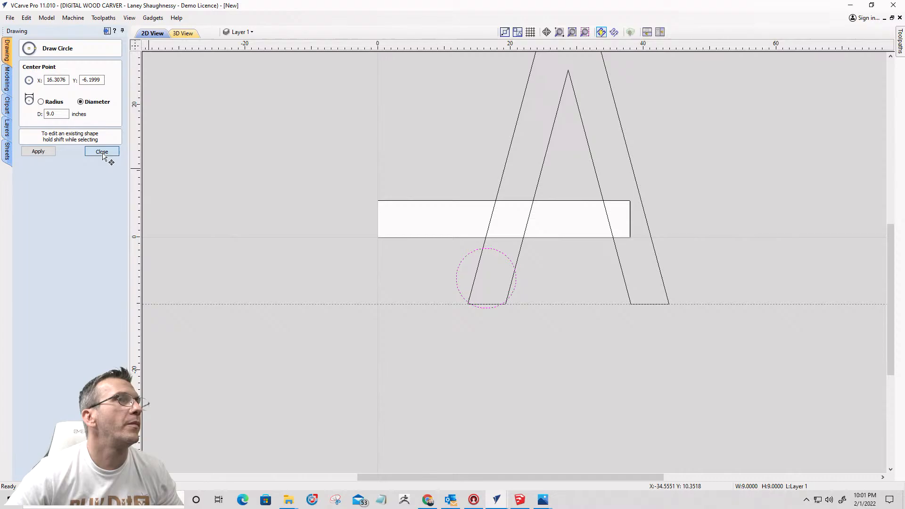
# Step: Move the 9-inch circle so its center sits on the left leg's outer edge at about X 15.06, Y -4.5
pyautogui.click(457, 274)
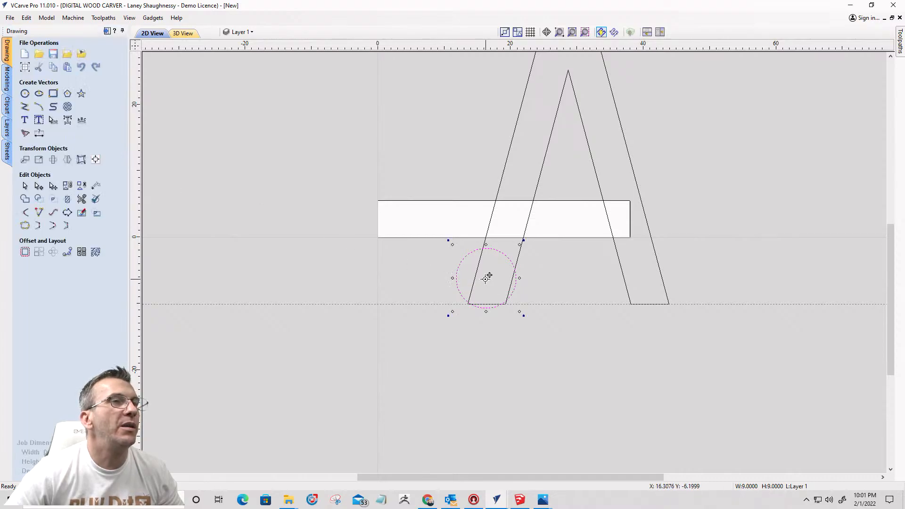
pyautogui.moveTo(486, 276); pyautogui.dragTo(467, 267)
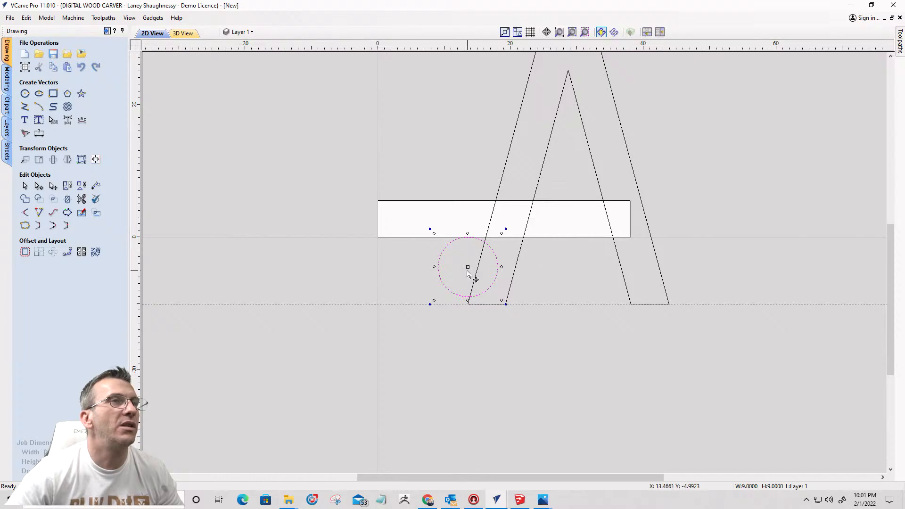
pyautogui.moveTo(469, 266); pyautogui.dragTo(477, 267)
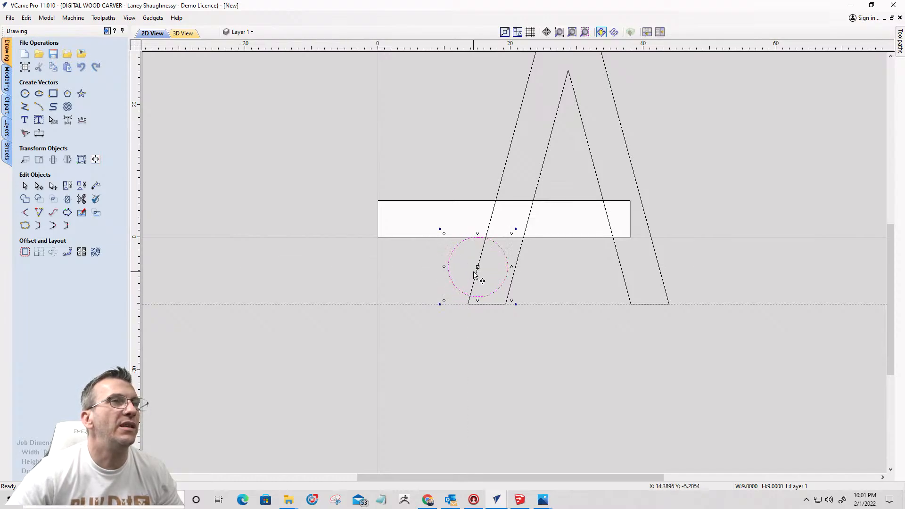
pyautogui.scroll(2, 482, 265)
pyautogui.scroll(2, 482, 265)
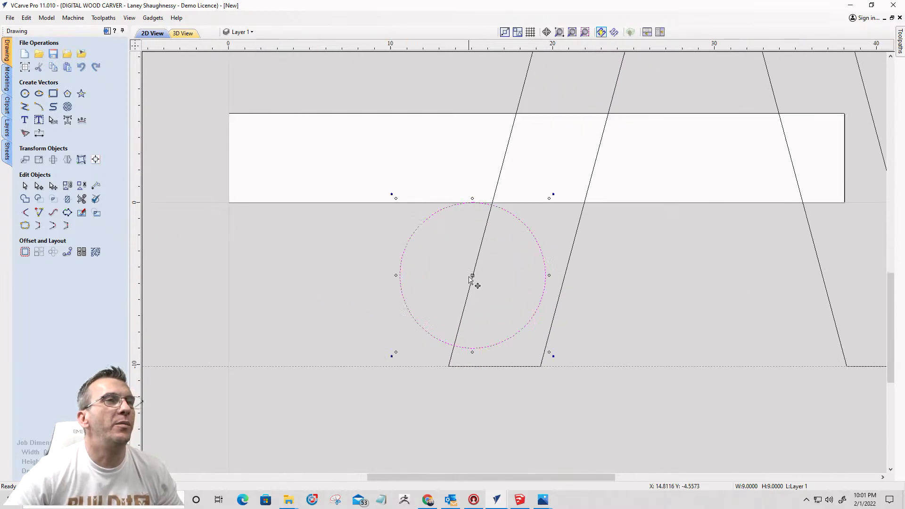
pyautogui.scroll(-1, 474, 275)
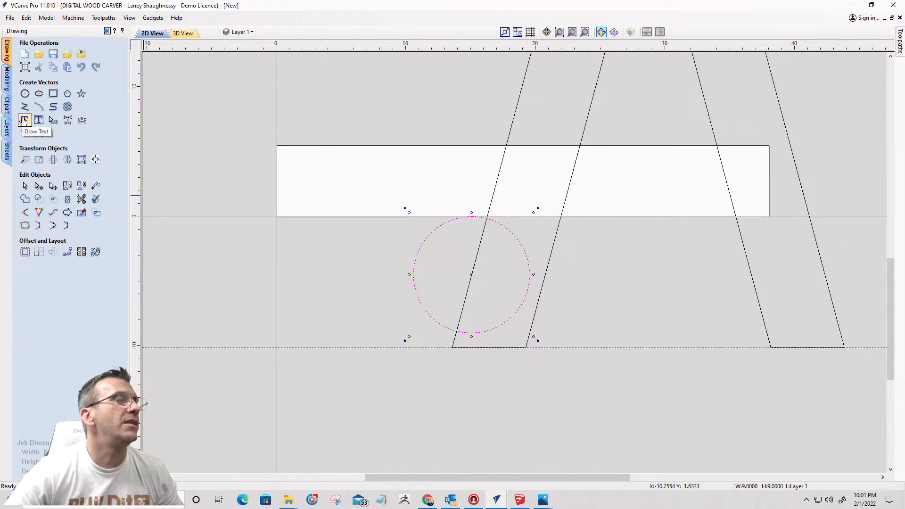
# Step: Draw a 1.25-inch-diameter circle at the center of the 9-inch circle and finish circle drawing
pyautogui.click(25, 94)
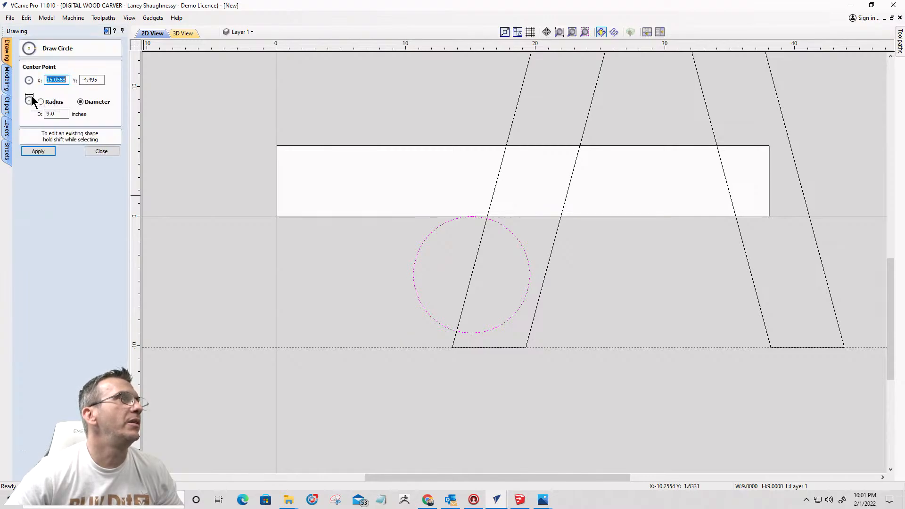
pyautogui.doubleClick(55, 115)
pyautogui.write('1.25')
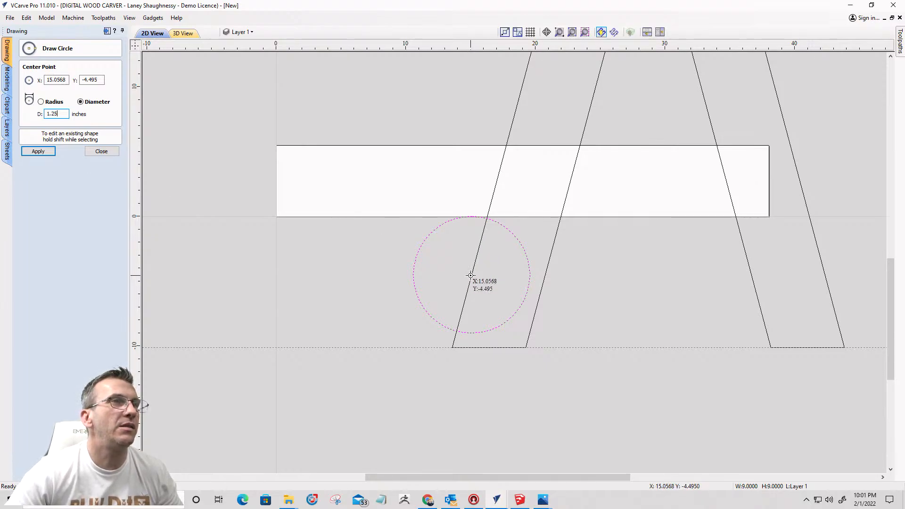
pyautogui.click(471, 276)
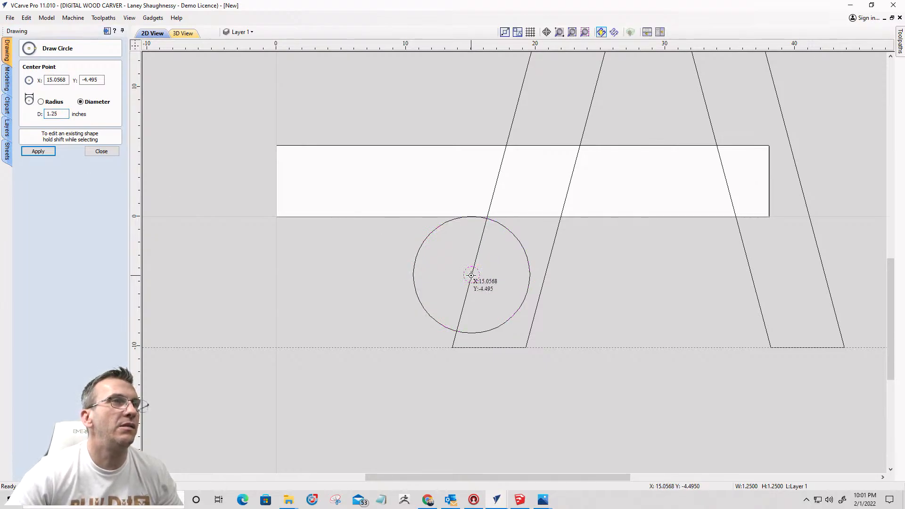
pyautogui.click(100, 151)
# Step: Select both concentric circles and move them together into the left leg, centered at about X 16.03, Y -4.65
pyautogui.scroll(3, 473, 288)
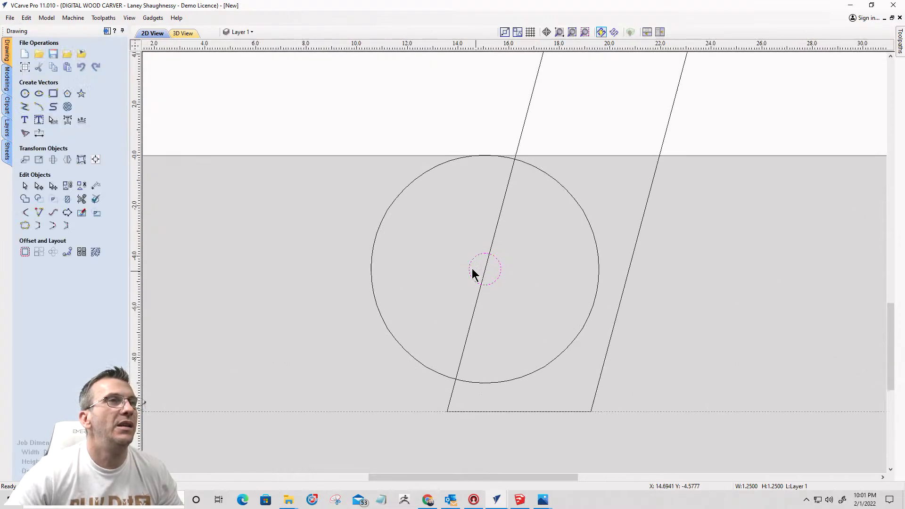
pyautogui.moveTo(478, 271); pyautogui.dragTo(367, 156)
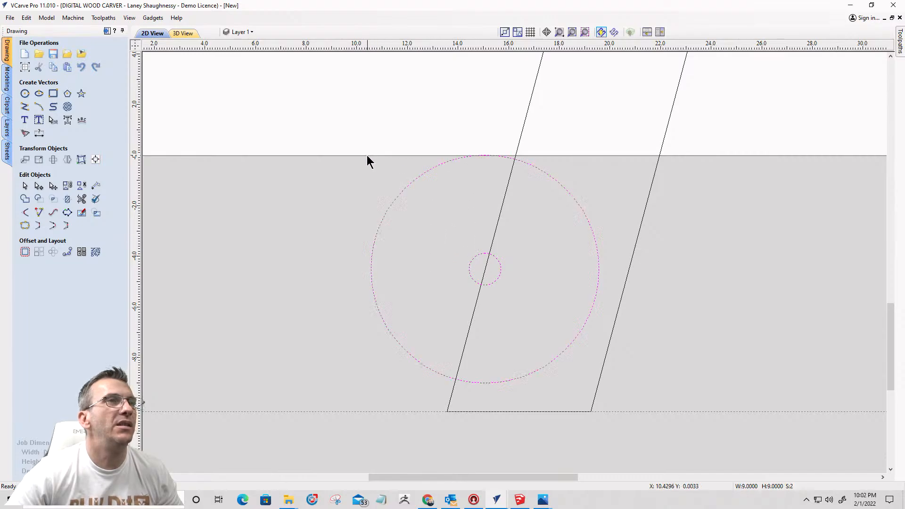
pyautogui.keyDown('shift'); pyautogui.click(486, 263); pyautogui.keyUp('shift')
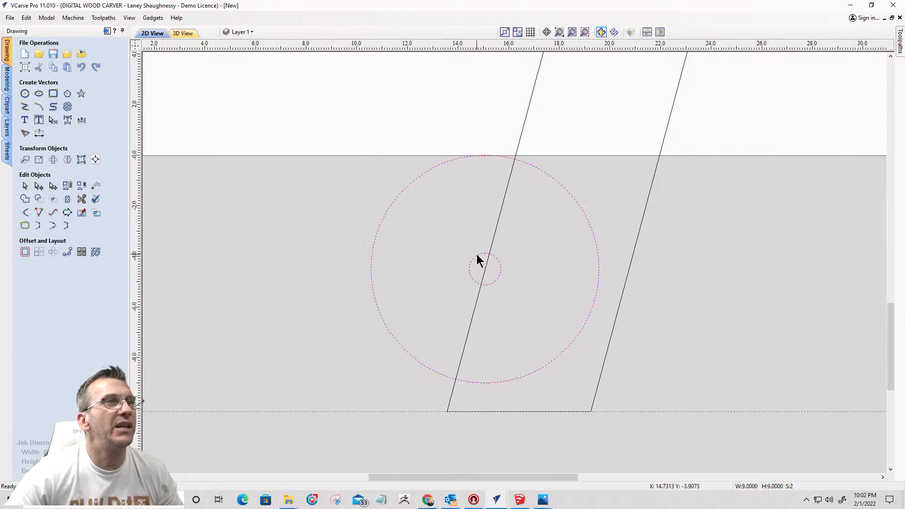
pyautogui.click(477, 255)
pyautogui.moveTo(485, 269); pyautogui.dragTo(510, 272)
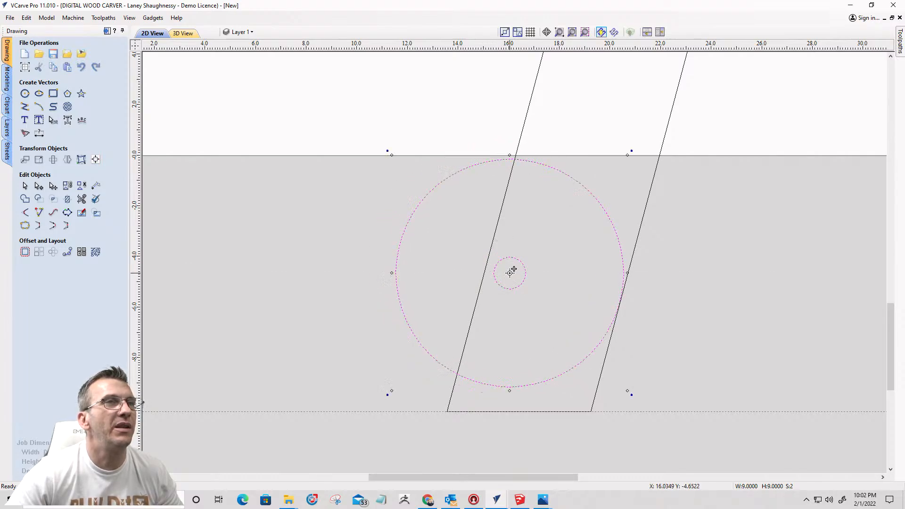
# Step: Examine how the two concentric circles sit against the left leg and the whole side frame
pyautogui.scroll(-5, 531, 210)
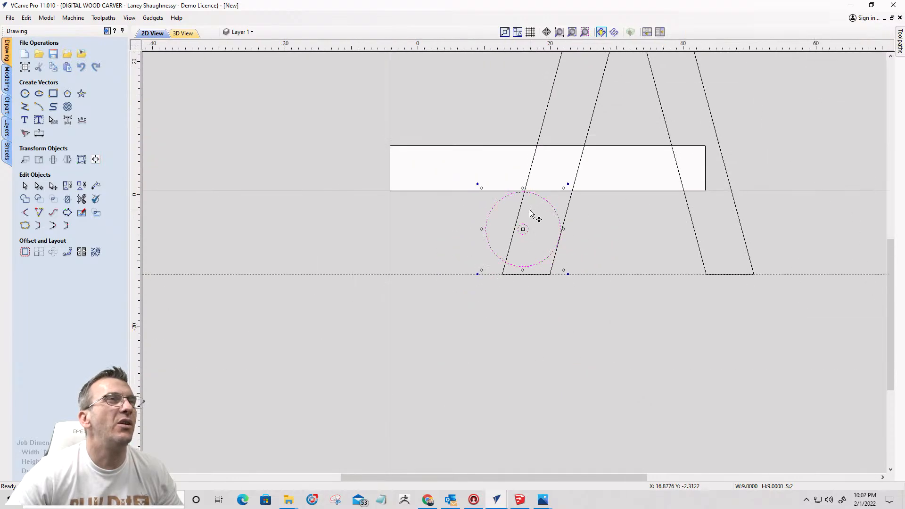
pyautogui.click(534, 170)
pyautogui.scroll(3, 530, 182)
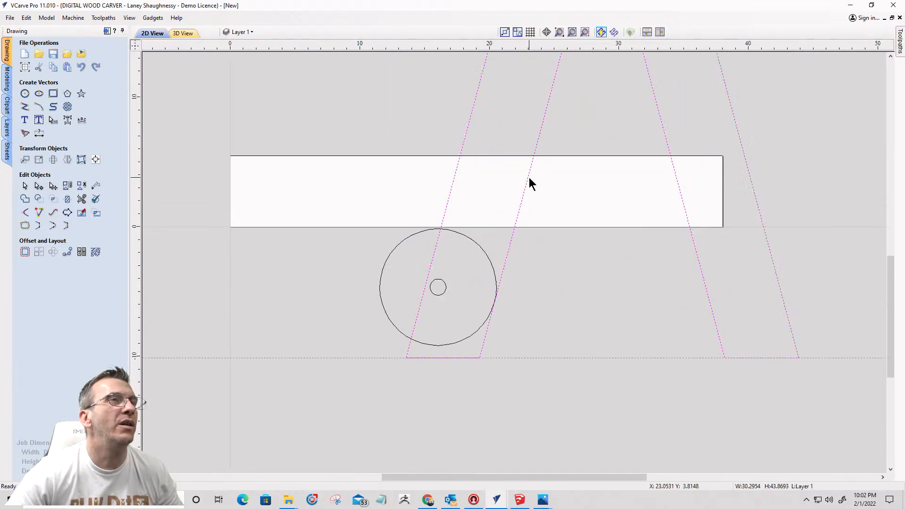
pyautogui.scroll(-3, 530, 180)
pyautogui.scroll(4, 477, 239)
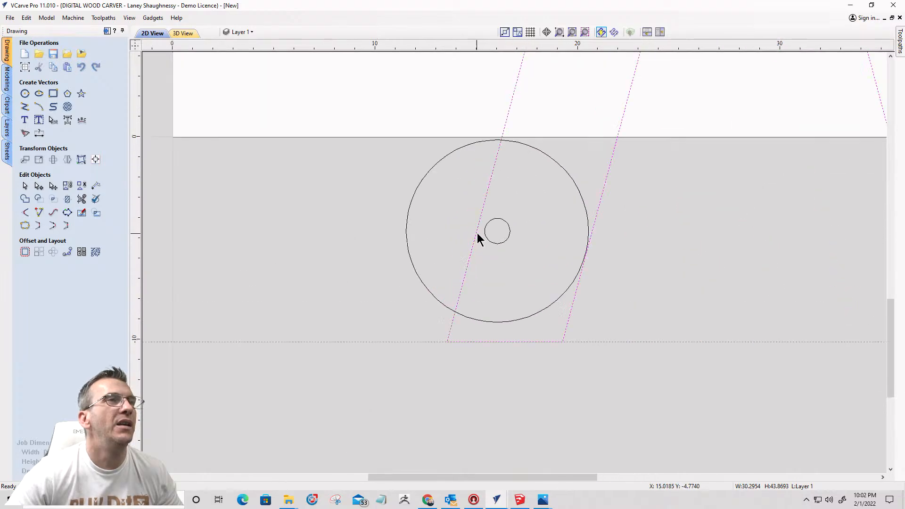
pyautogui.scroll(-3, 479, 238)
pyautogui.scroll(-1, 482, 254)
pyautogui.scroll(3, 482, 253)
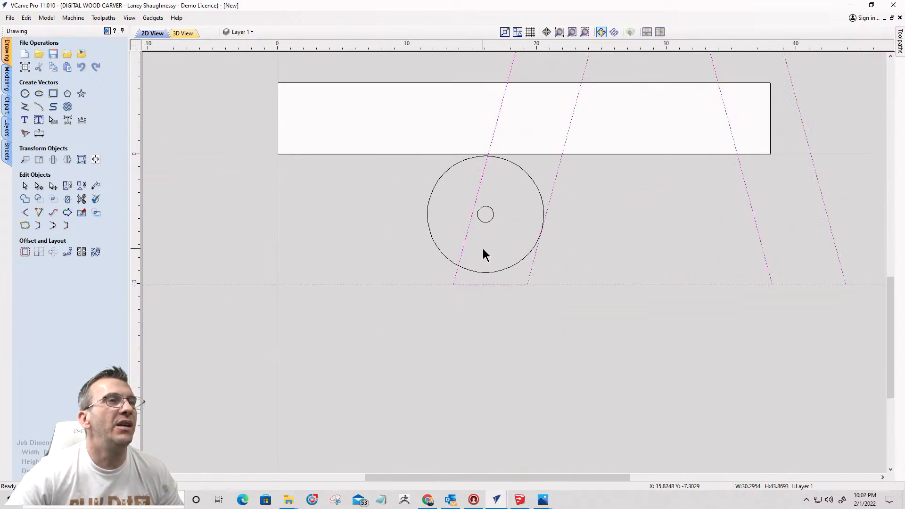
pyautogui.scroll(-3, 485, 242)
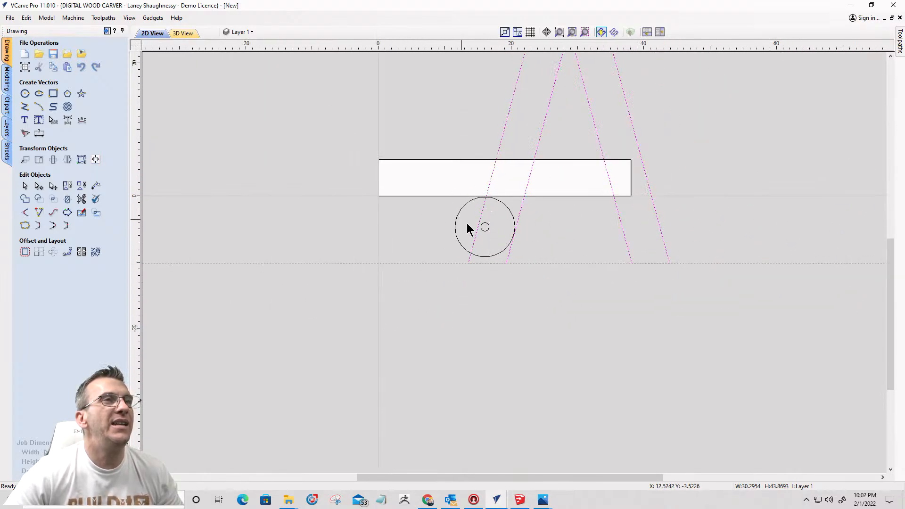
pyautogui.scroll(1, 498, 179)
pyautogui.scroll(3, 497, 179)
pyautogui.scroll(-5, 498, 179)
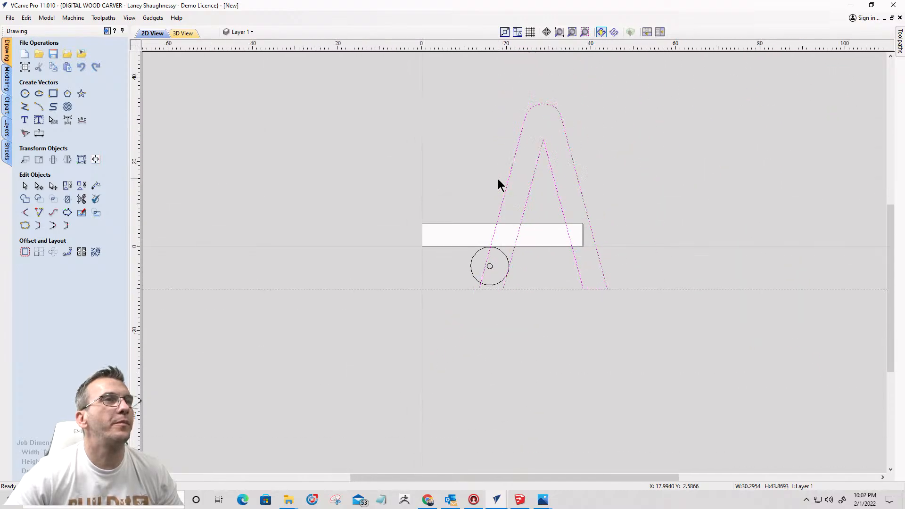
pyautogui.scroll(-1, 493, 208)
pyautogui.scroll(3, 499, 290)
pyautogui.scroll(2, 493, 366)
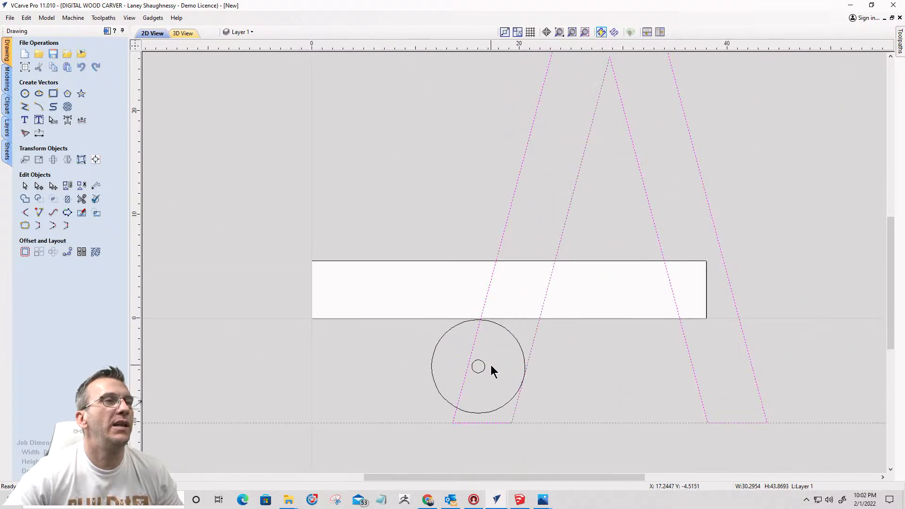
pyautogui.scroll(-1, 493, 354)
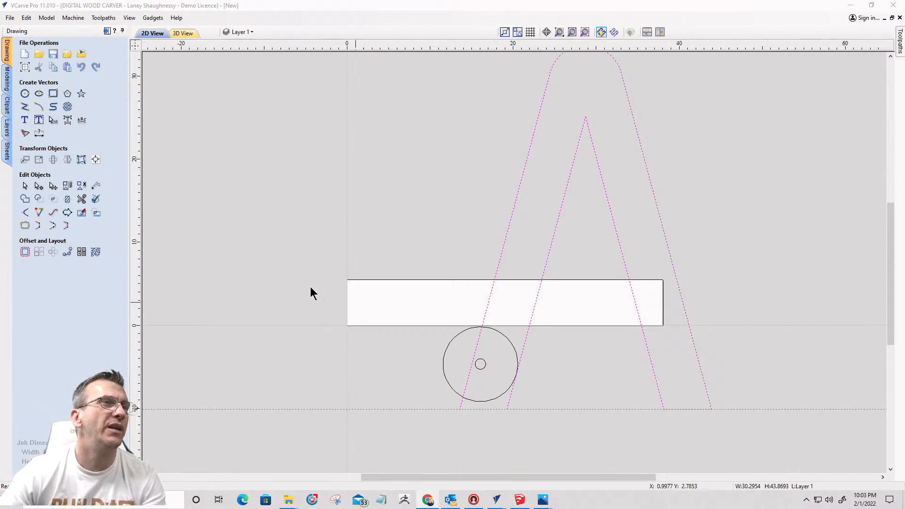
# Step: Draw an 8.75-inch-diameter circle on the left leg above the 9-inch circle and move its center to about X 19, Y 4.3
pyautogui.click(25, 93)
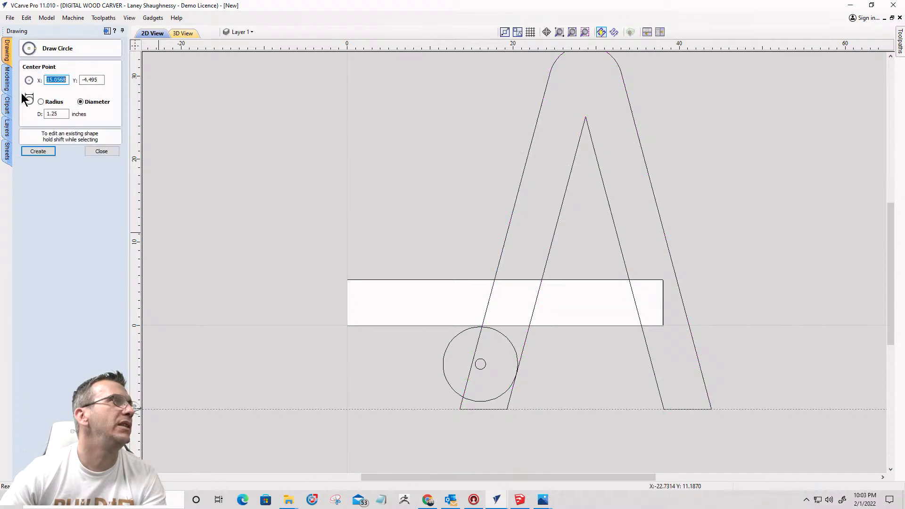
pyautogui.click(56, 114)
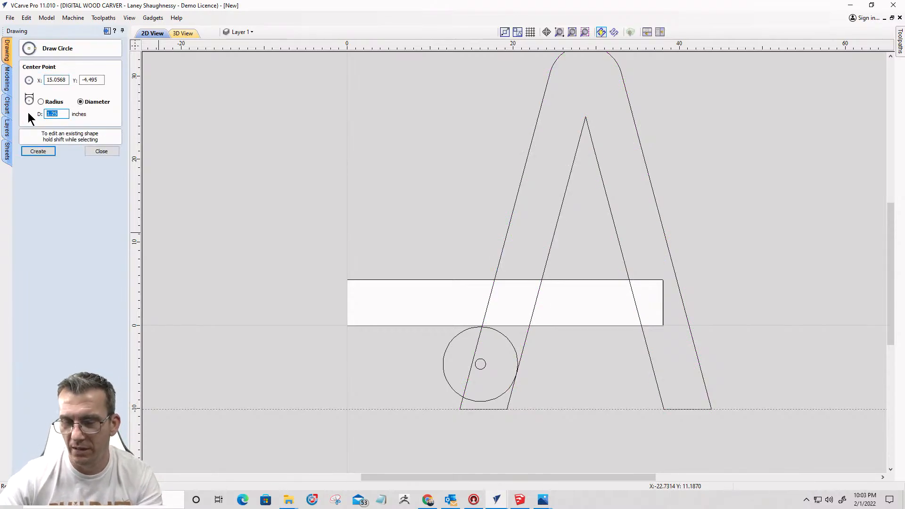
pyautogui.write('8.75')
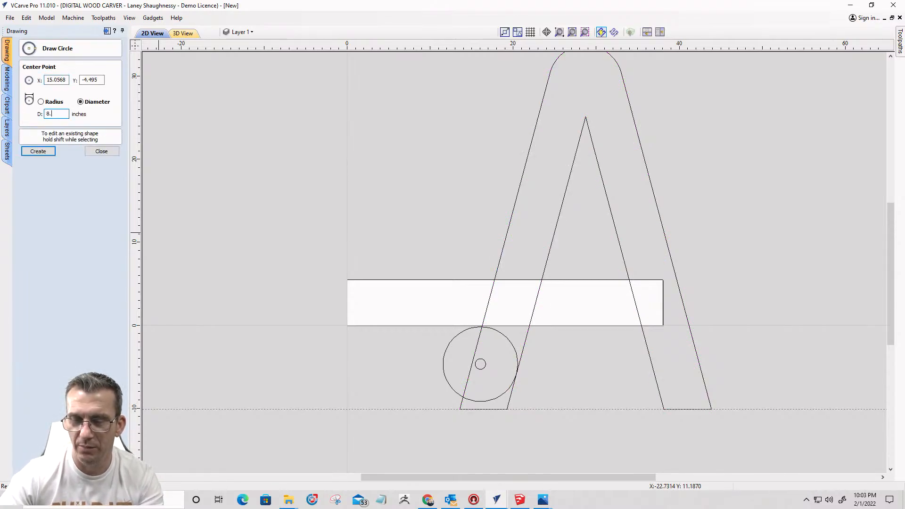
pyautogui.click(504, 302)
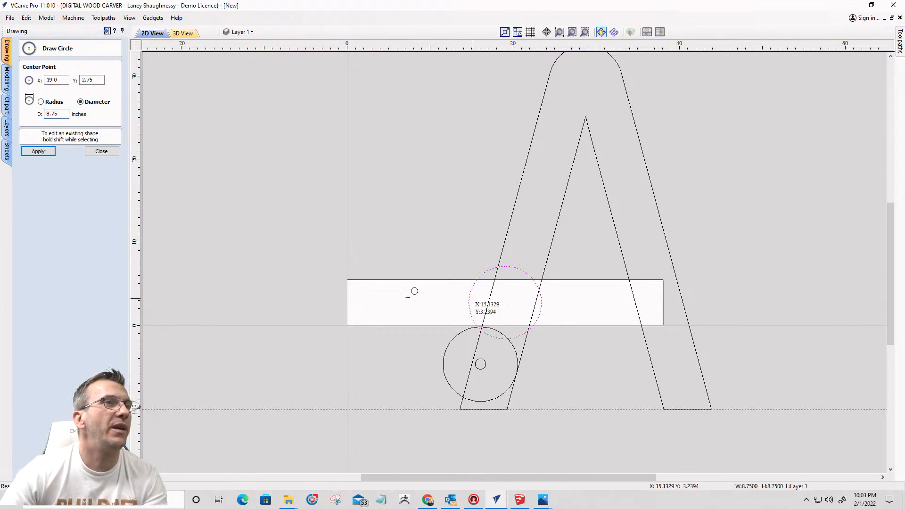
pyautogui.click(98, 152)
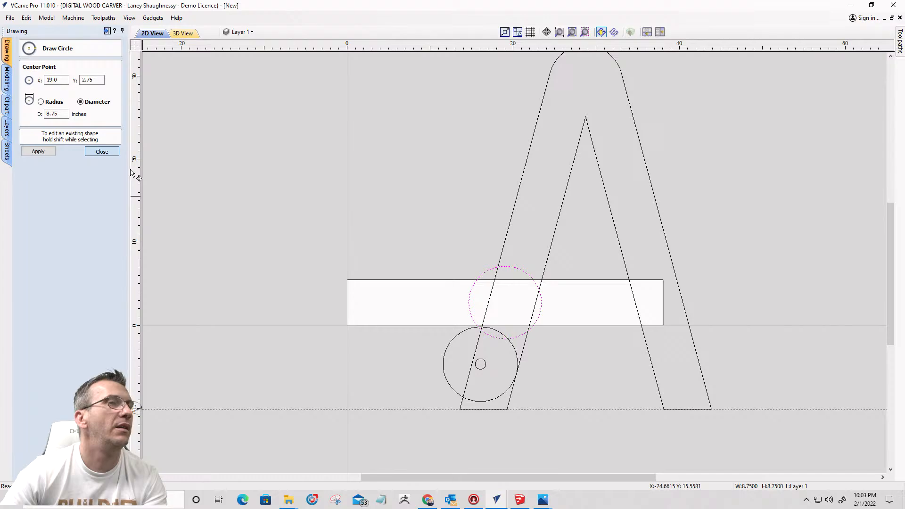
pyautogui.click(518, 335)
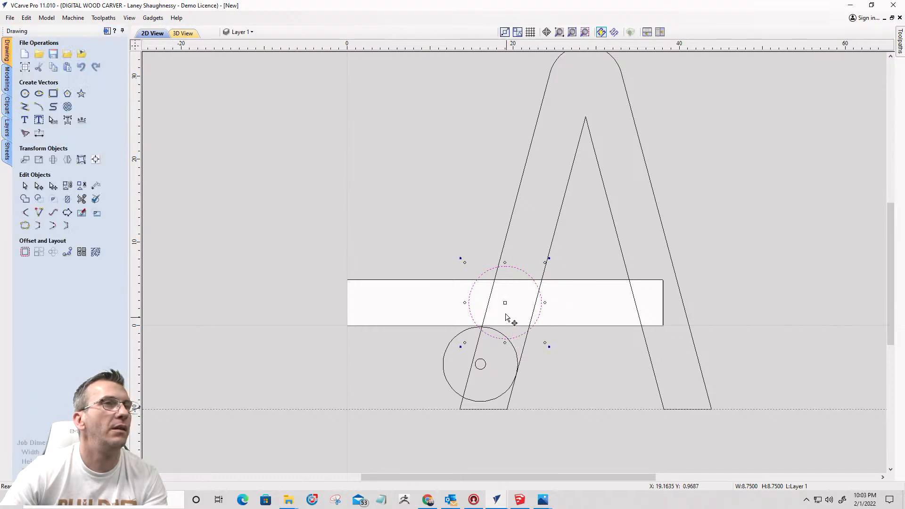
pyautogui.moveTo(506, 302); pyautogui.dragTo(504, 289)
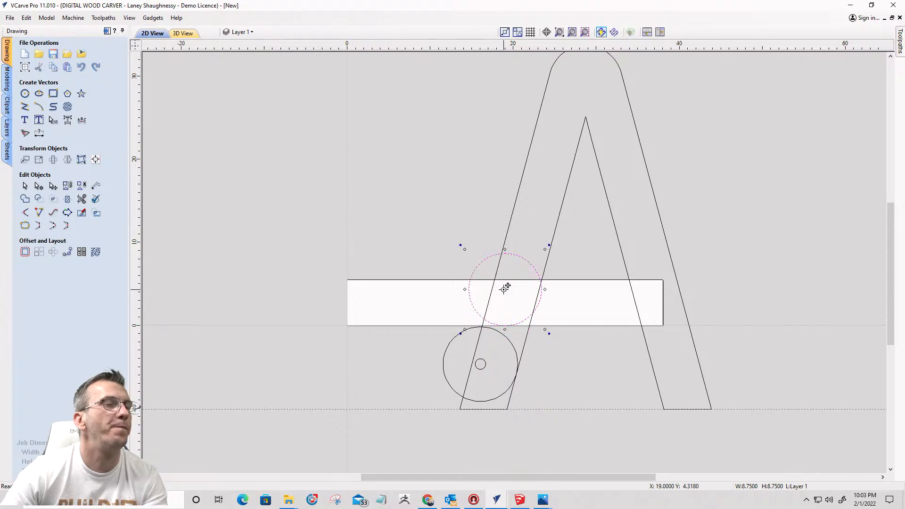
# Step: Look over the placed circles and switch to Photos to view the reference picture of the vertical dumbbell rack
pyautogui.scroll(-2, 504, 289)
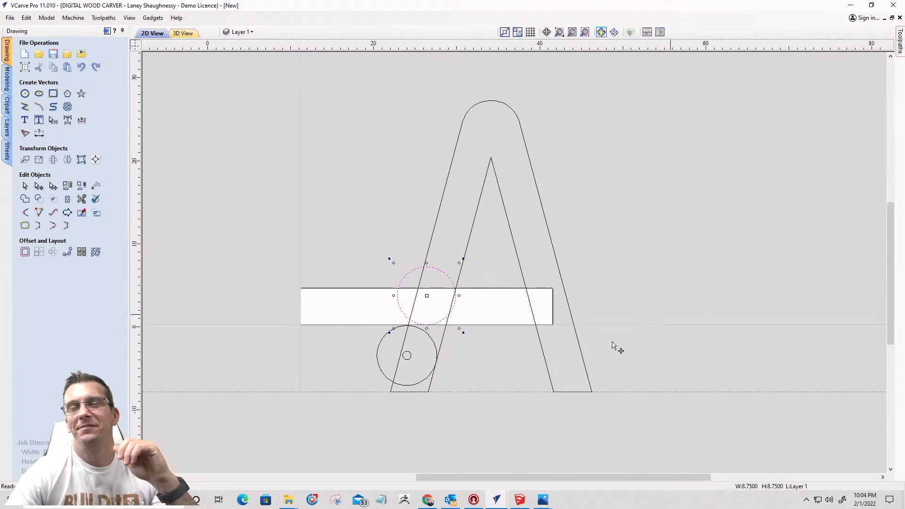
pyautogui.scroll(3, 616, 348)
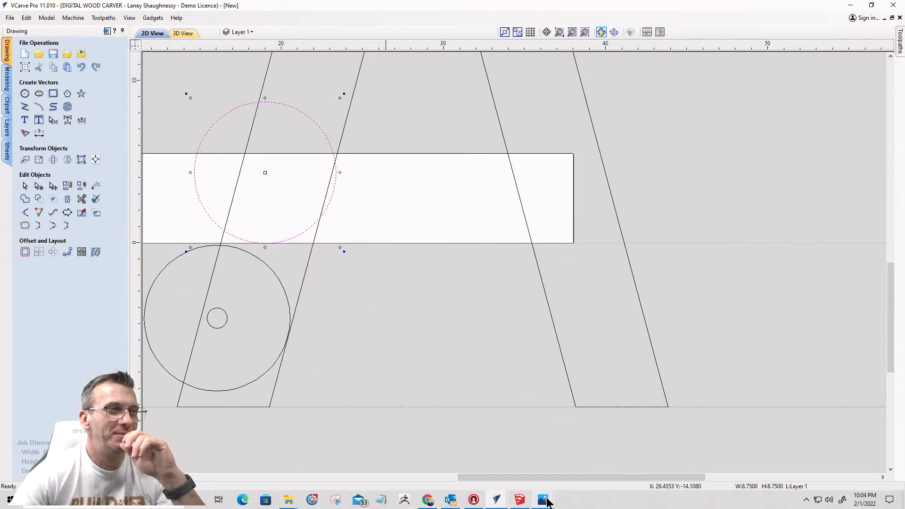
pyautogui.moveTo(544, 501)
pyautogui.click(546, 457)
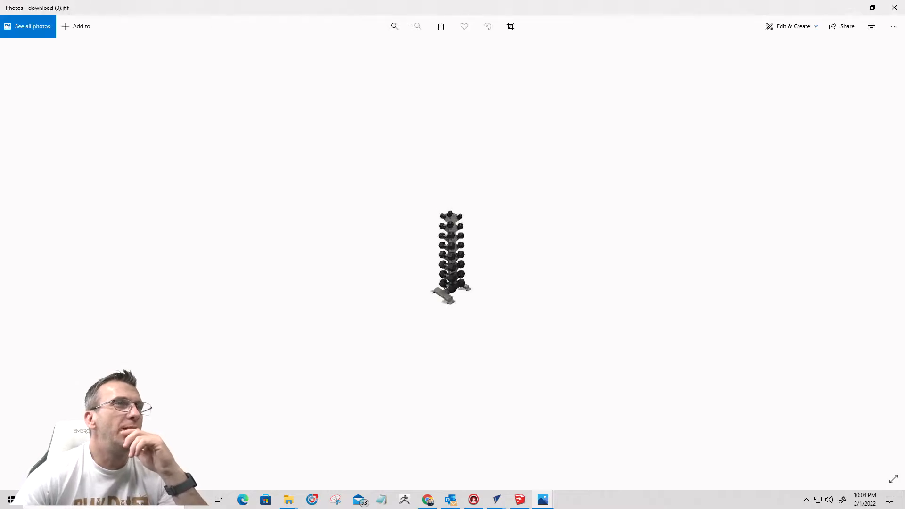
# Step: Study the vertical dumbbell rack picture, close it, inspect the wooden A-frame rack picture, and return to VCarve Pro
pyautogui.scroll(5, 455, 287)
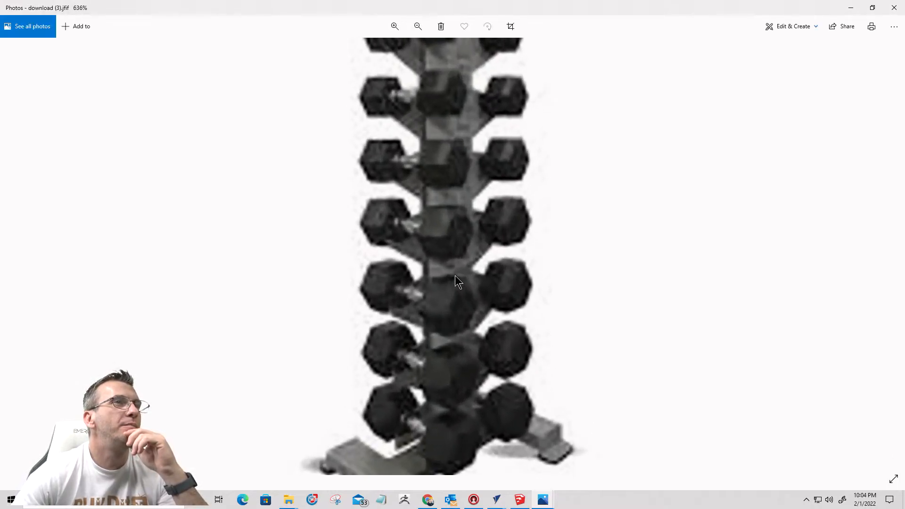
pyautogui.scroll(-2, 457, 281)
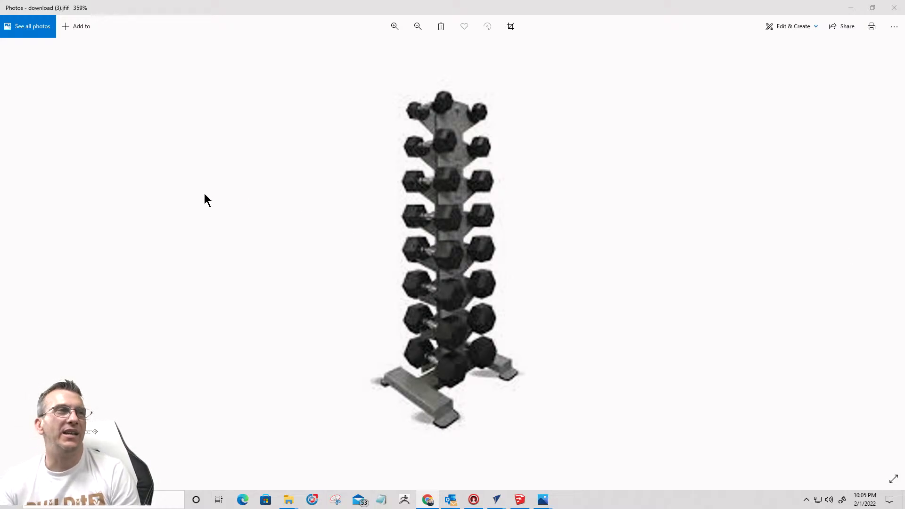
pyautogui.moveTo(552, 501)
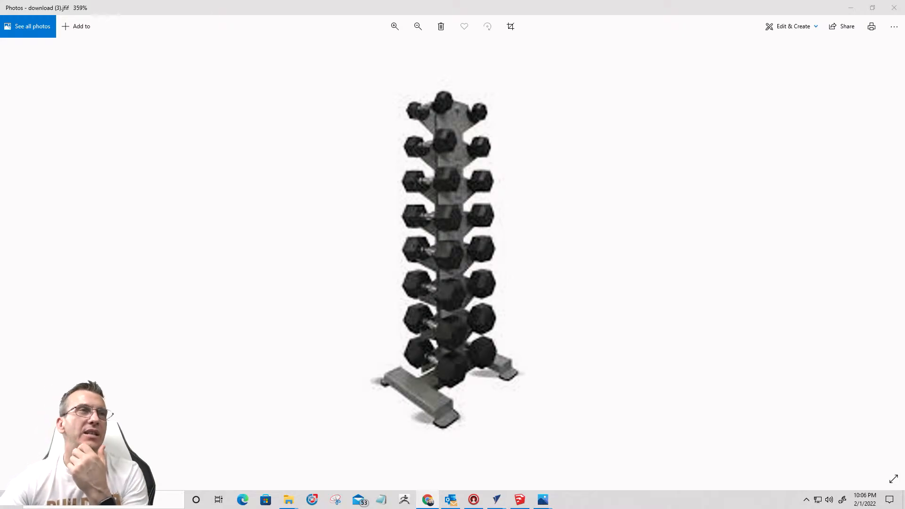
pyautogui.click(896, 9)
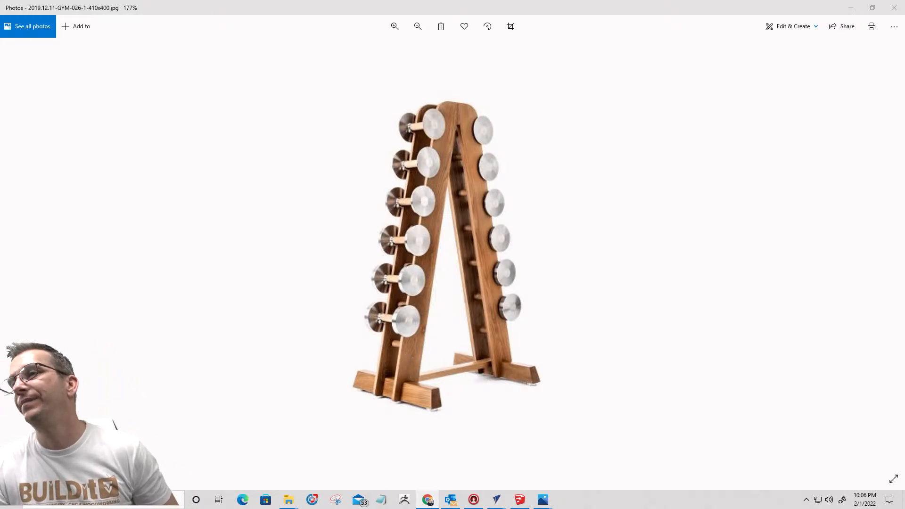
pyautogui.scroll(3, 443, 219)
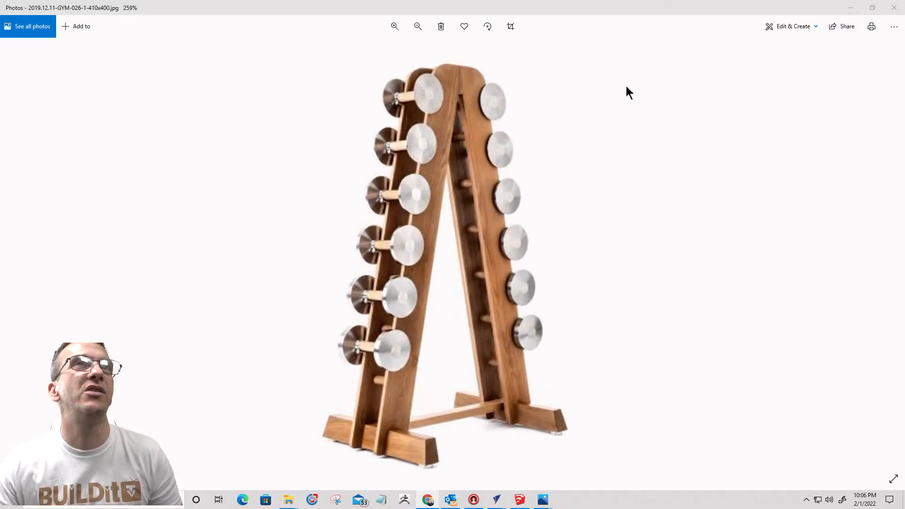
pyautogui.click(850, 11)
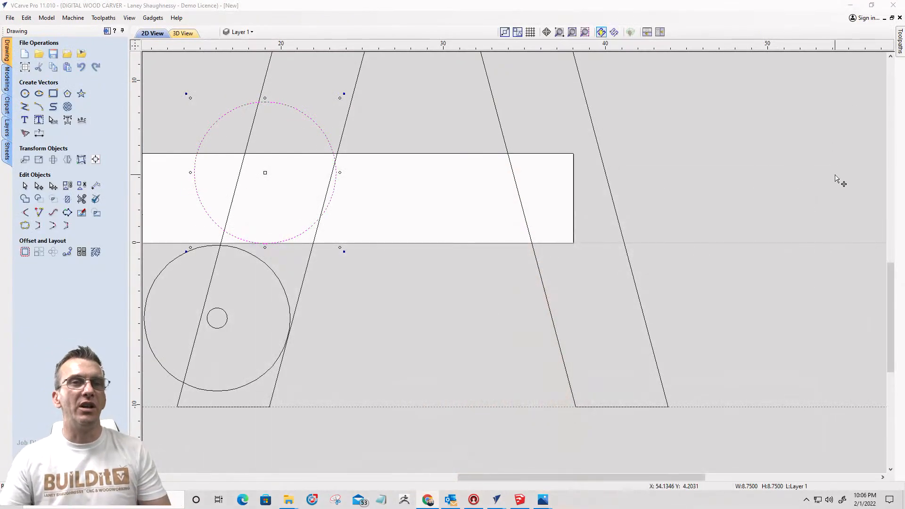
# Step: Examine the A-shaped side frame with its dumbbell circles and select the frame outline to check its overall width and height
pyautogui.scroll(-5, 824, 178)
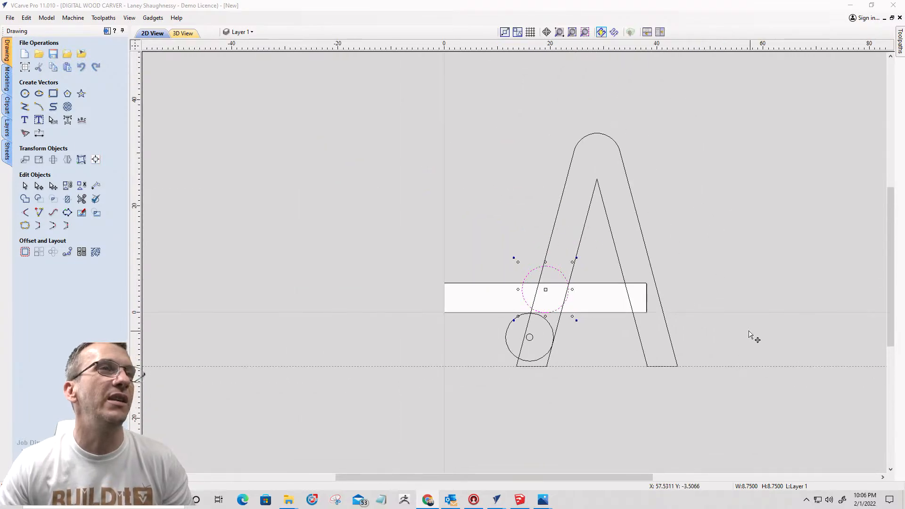
pyautogui.scroll(2, 526, 300)
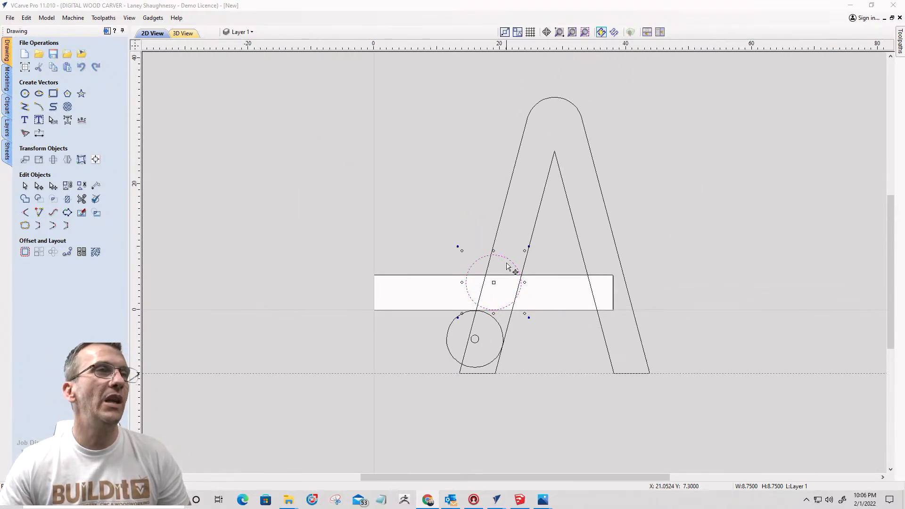
pyautogui.click(515, 189)
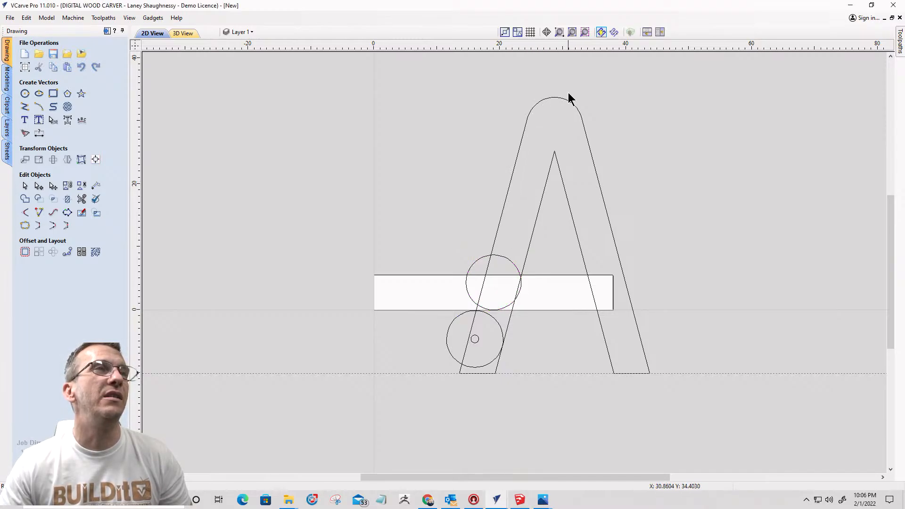
pyautogui.scroll(-2, 566, 104)
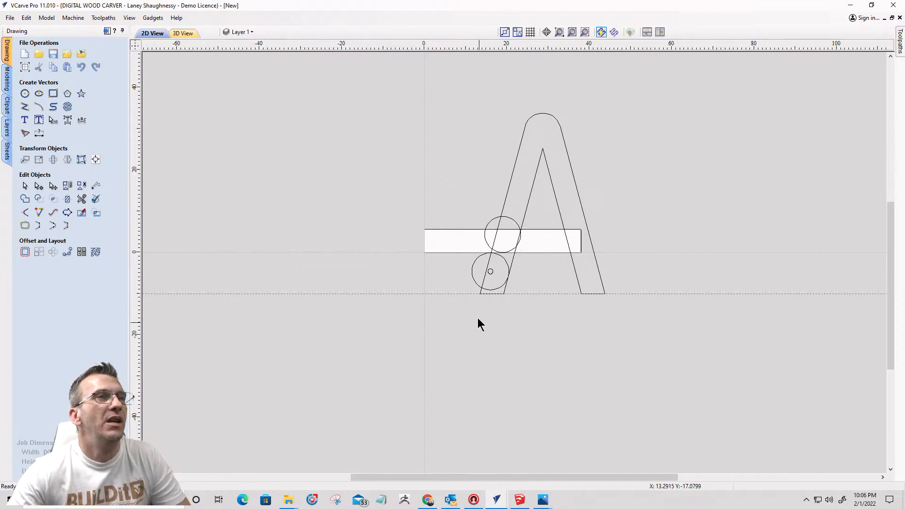
pyautogui.scroll(3, 485, 303)
pyautogui.scroll(-1, 491, 283)
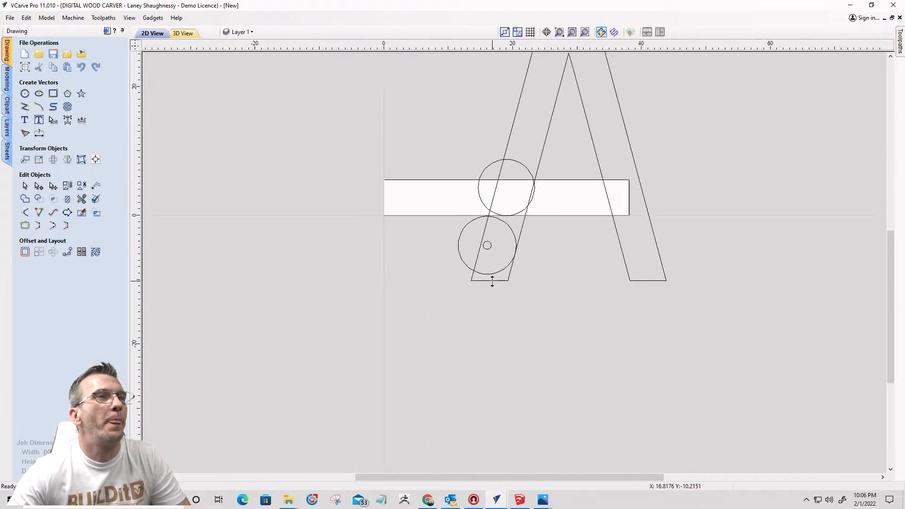
pyautogui.click(492, 281)
pyautogui.scroll(-1, 509, 279)
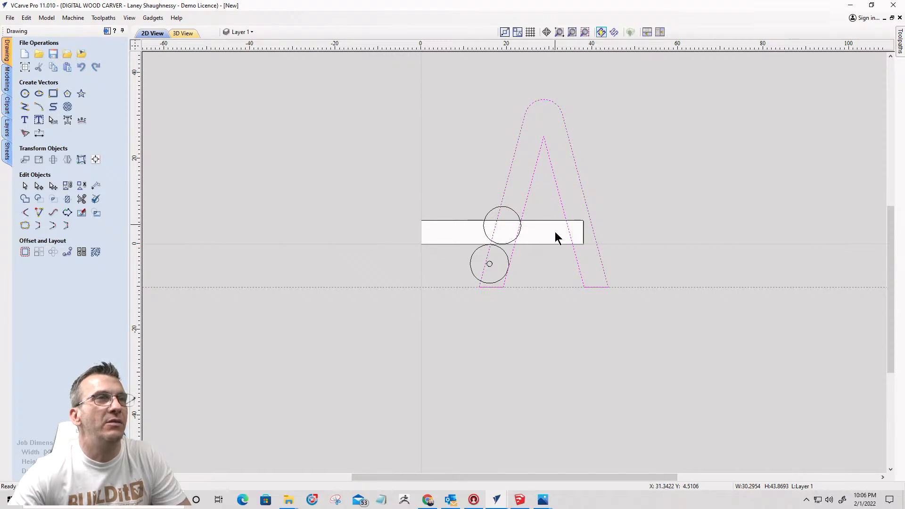
pyautogui.scroll(1, 580, 293)
pyautogui.scroll(-1, 593, 302)
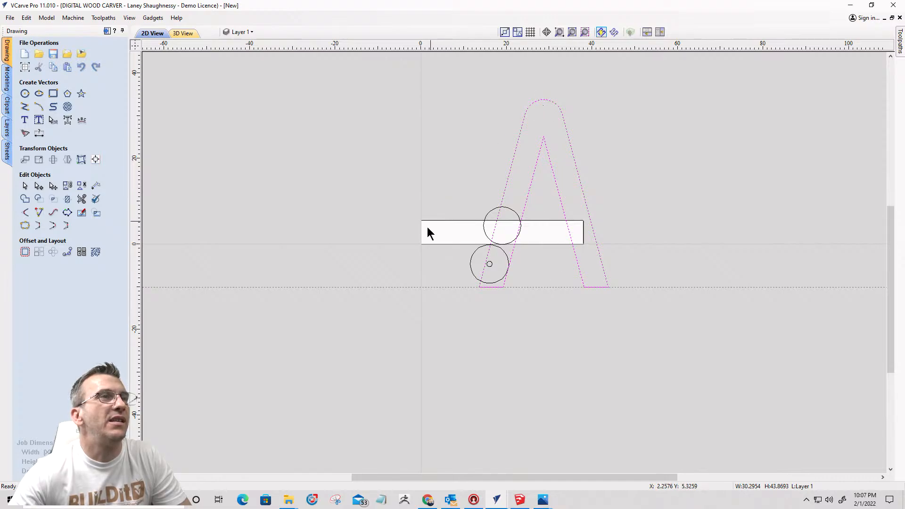
# Step: Create a parallel guide 38 inches above the guide at the frame's base, positioned relative to that guide
pyautogui.doubleClick(431, 287)
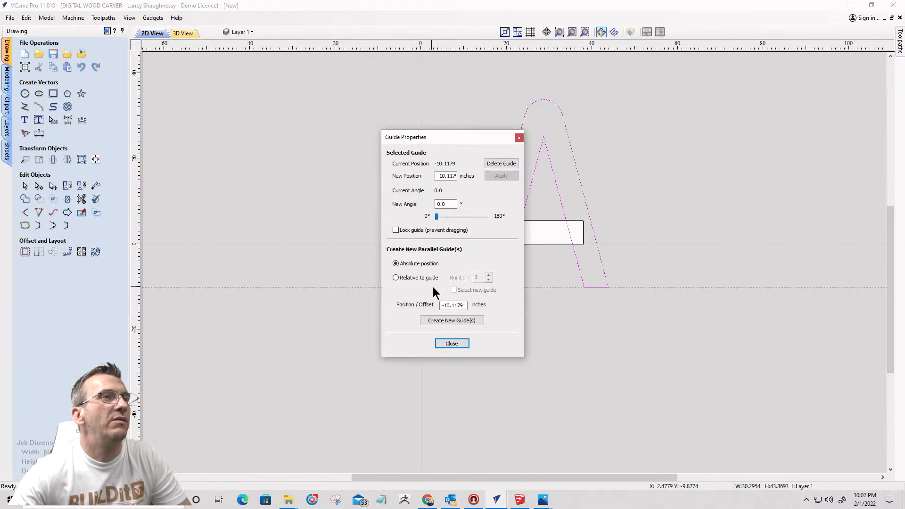
pyautogui.click(395, 278)
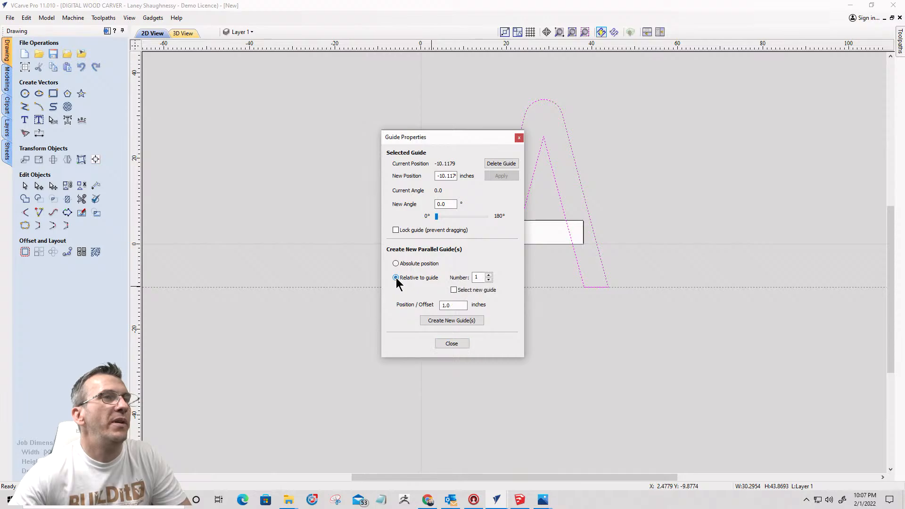
pyautogui.moveTo(451, 305); pyautogui.dragTo(426, 305)
pyautogui.write('38')
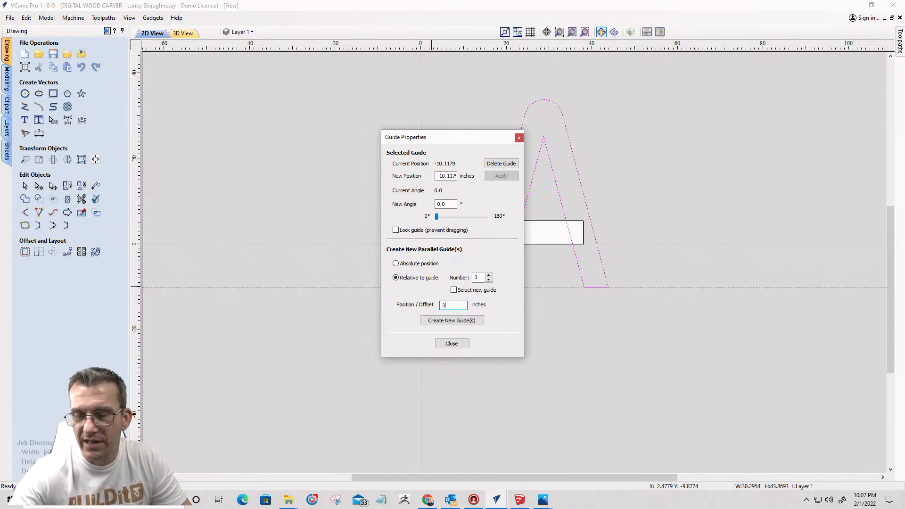
pyautogui.click(443, 320)
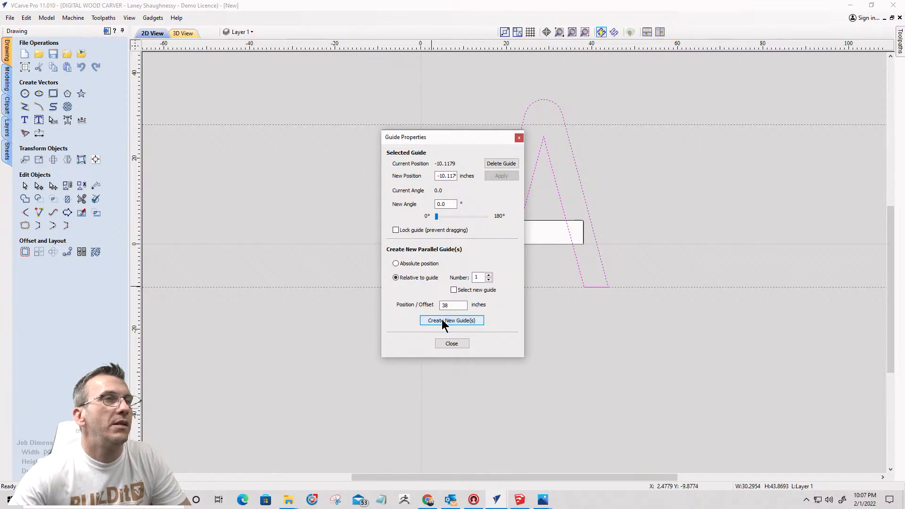
# Step: Add two more parallel guides relative to the base guide, at offsets of 43 and 45 inches
pyautogui.doubleClick(449, 305)
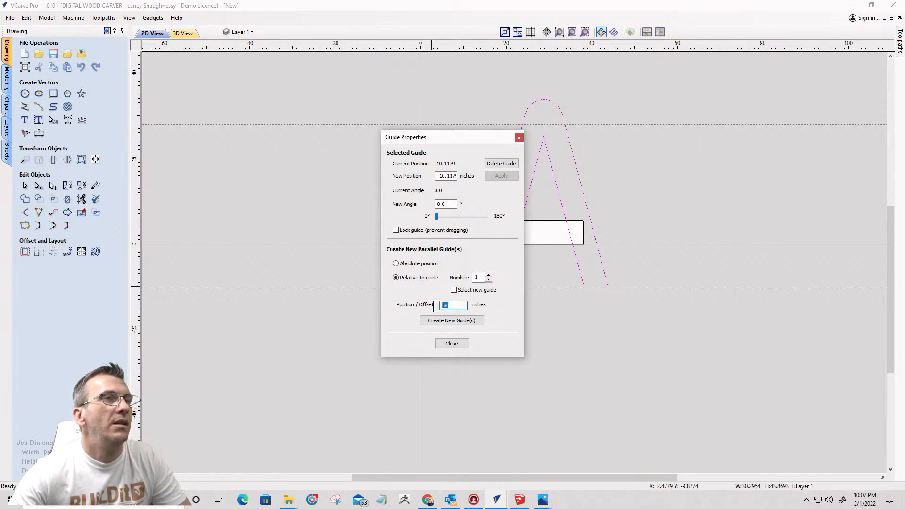
pyautogui.write('43')
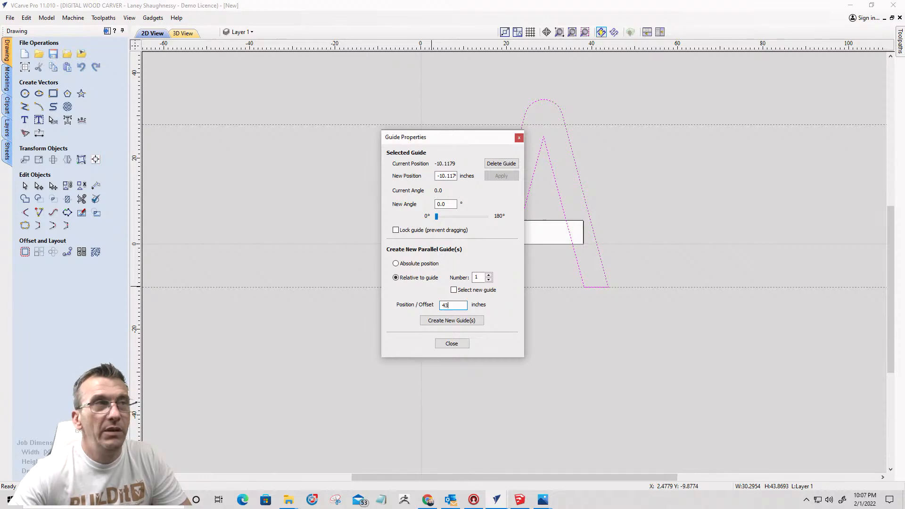
pyautogui.click(443, 321)
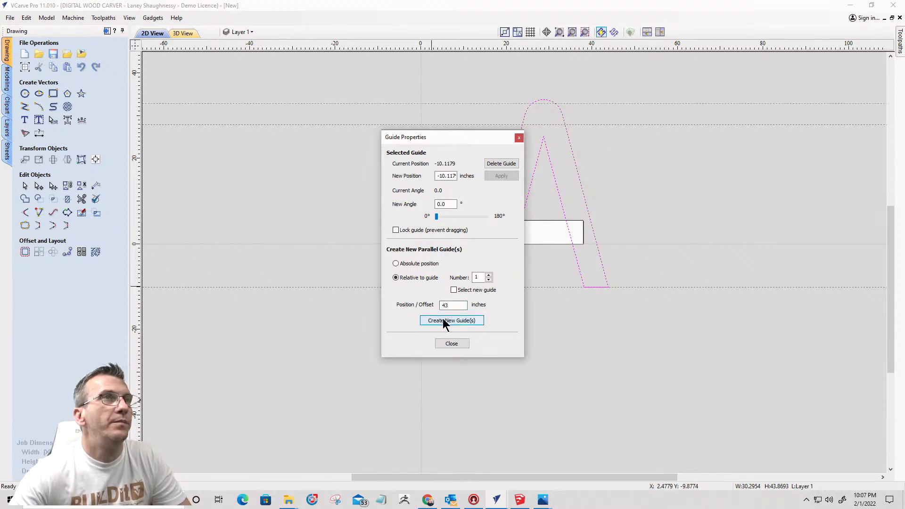
pyautogui.doubleClick(447, 305)
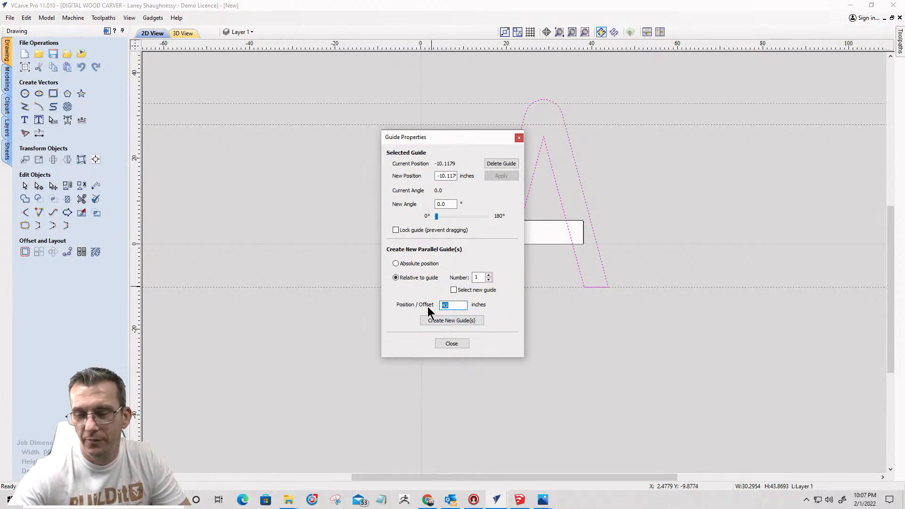
pyautogui.write('45')
pyautogui.click(430, 321)
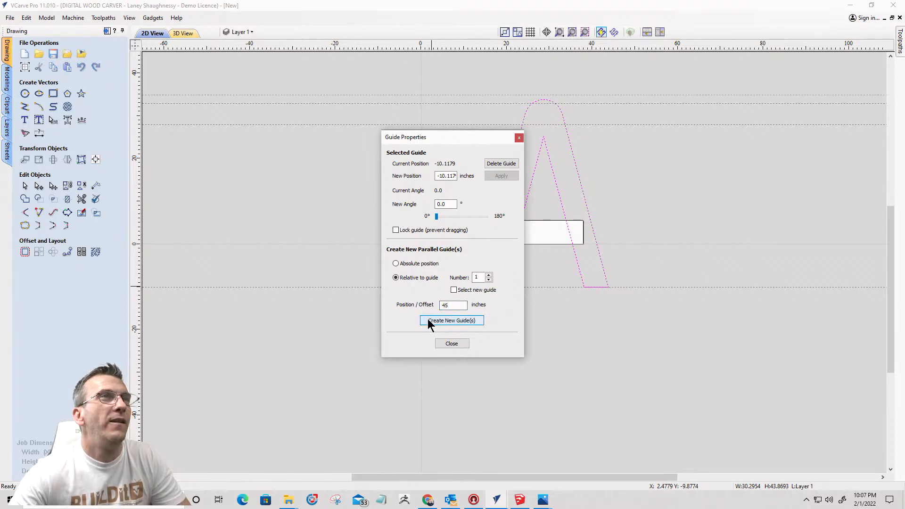
# Step: Create a parallel guide 44 inches above the base guide and close the guide properties
pyautogui.doubleClick(438, 305)
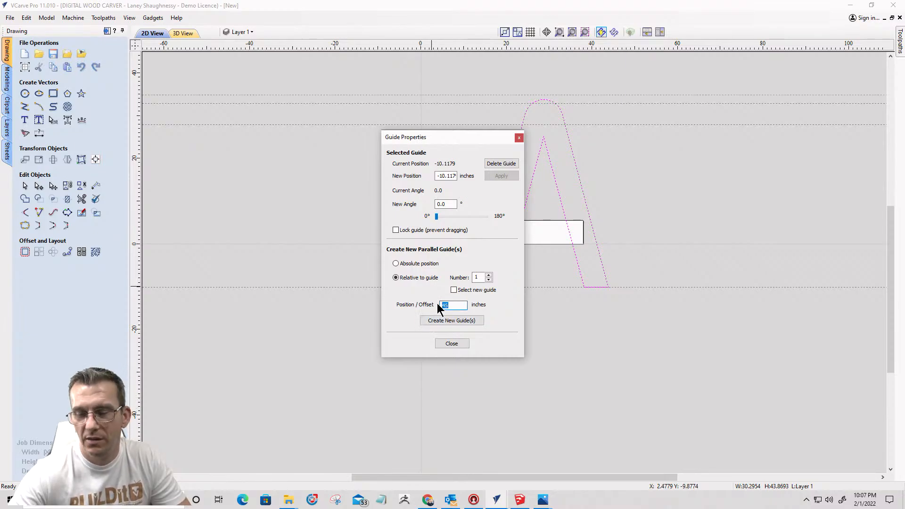
pyautogui.write('44')
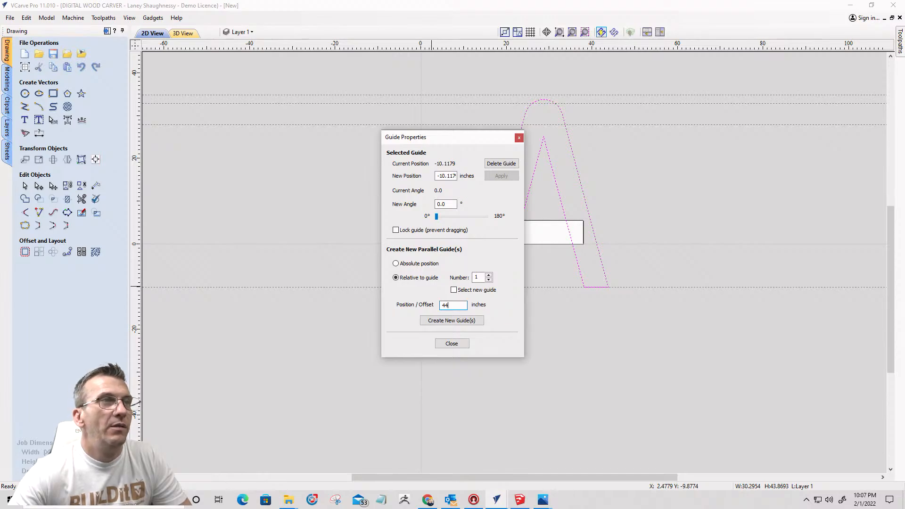
pyautogui.click(470, 321)
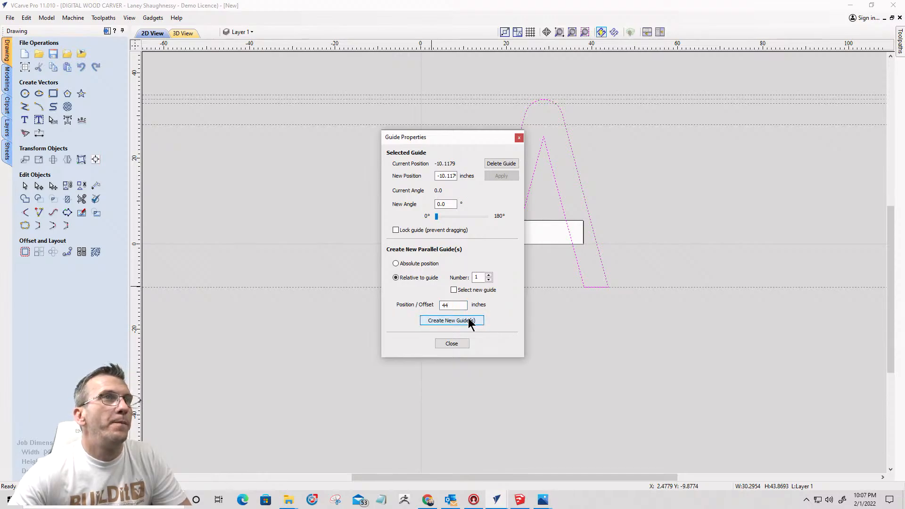
pyautogui.click(454, 344)
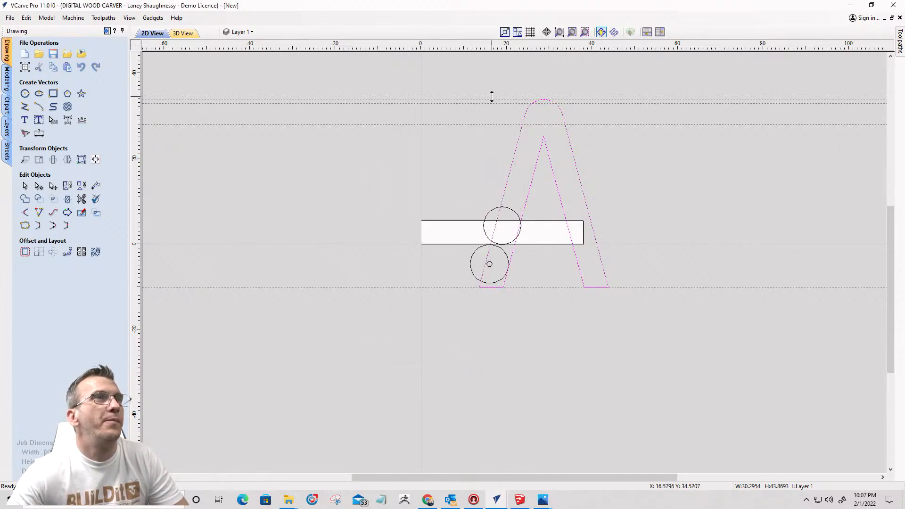
# Step: Remove the 45, 43 and 38 inch guides, leaving only the 44 inch guide at the frame's peak
pyautogui.moveTo(491, 95); pyautogui.dragTo(511, 6)
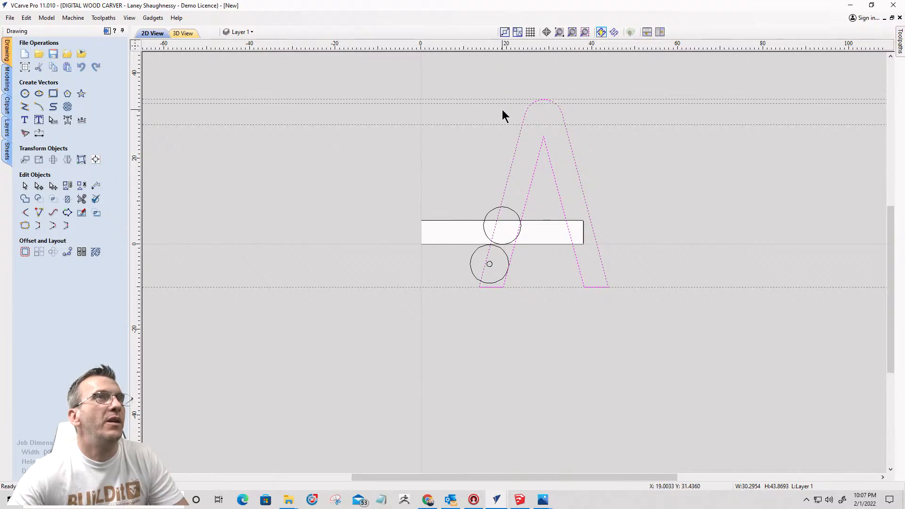
pyautogui.moveTo(503, 103); pyautogui.dragTo(513, 16)
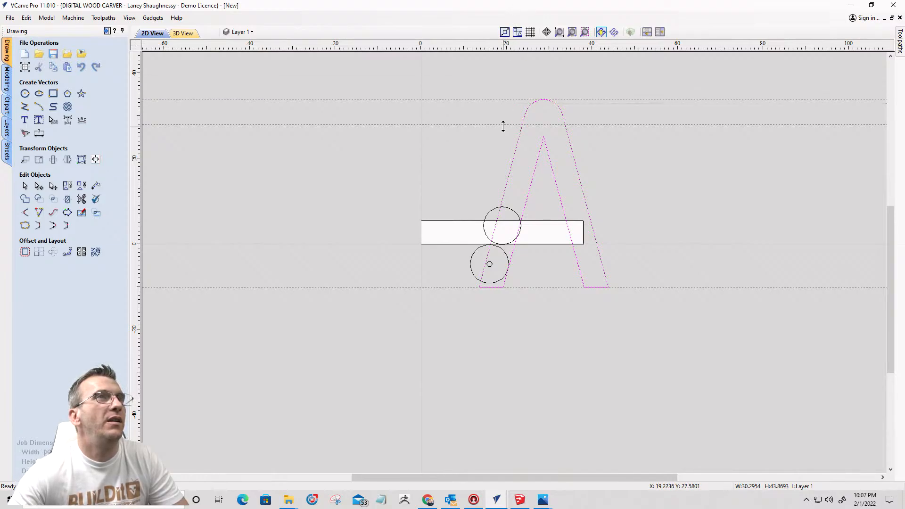
pyautogui.moveTo(503, 126); pyautogui.dragTo(528, 19)
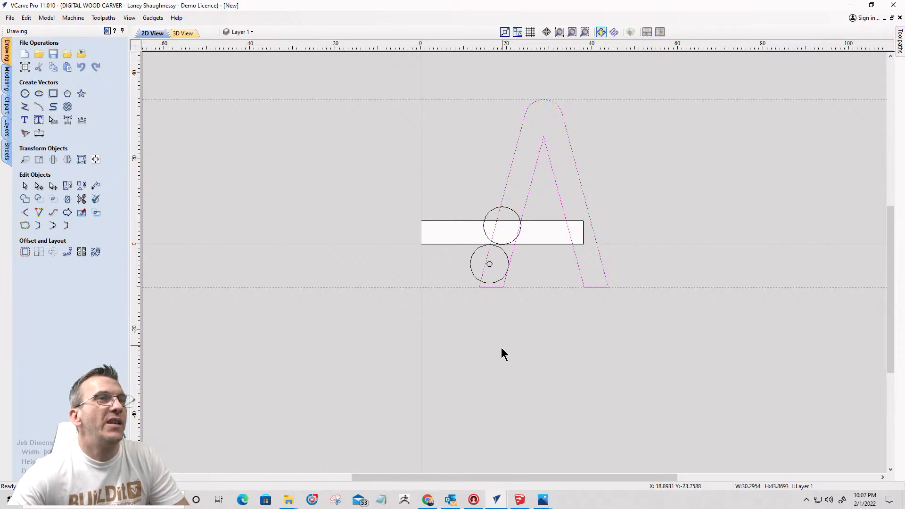
pyautogui.click(453, 287)
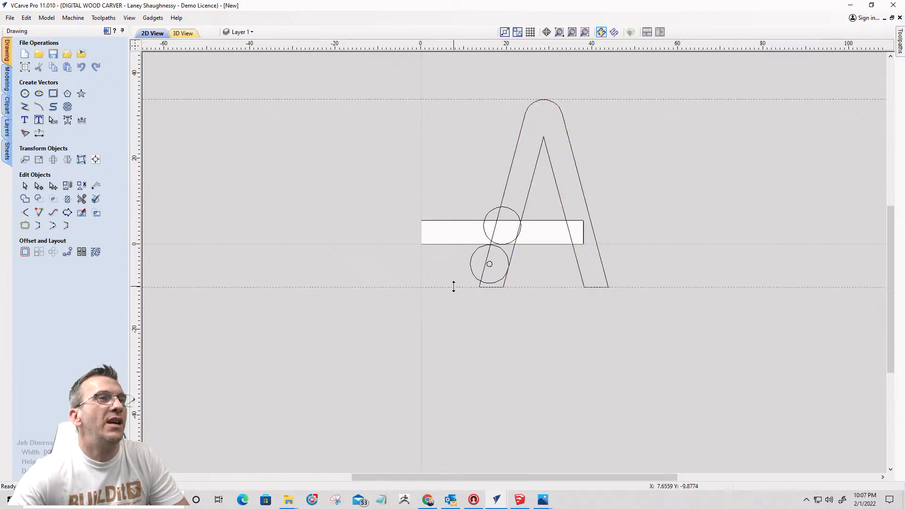
pyautogui.rightClick(454, 286)
pyautogui.moveTo(464, 306); pyautogui.dragTo(419, 310)
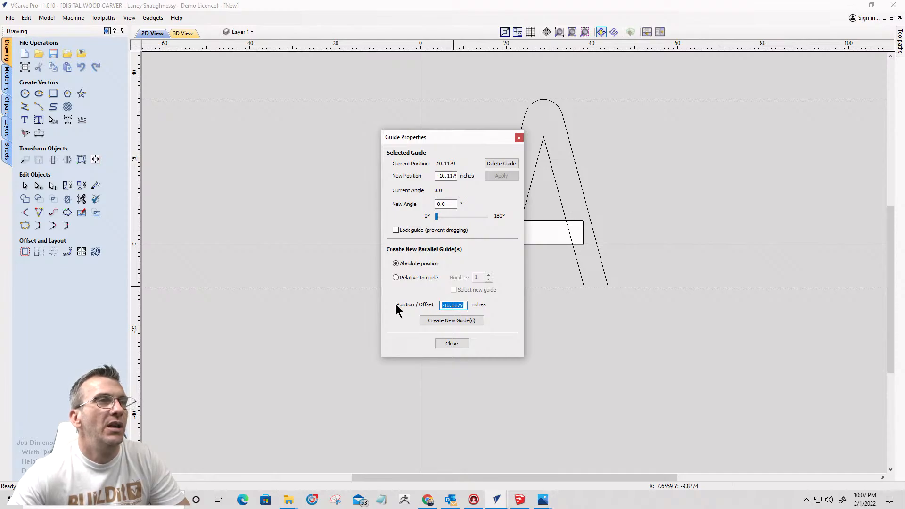
pyautogui.write('-11')
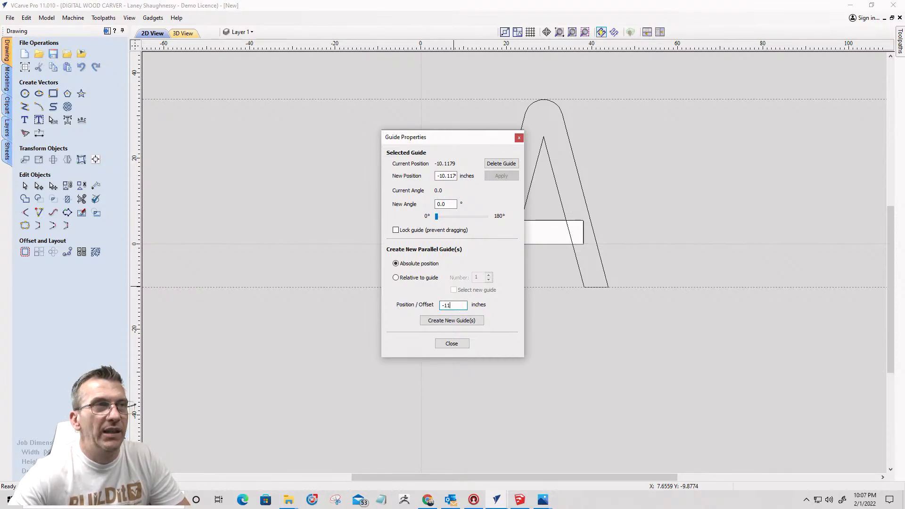
pyautogui.click(437, 322)
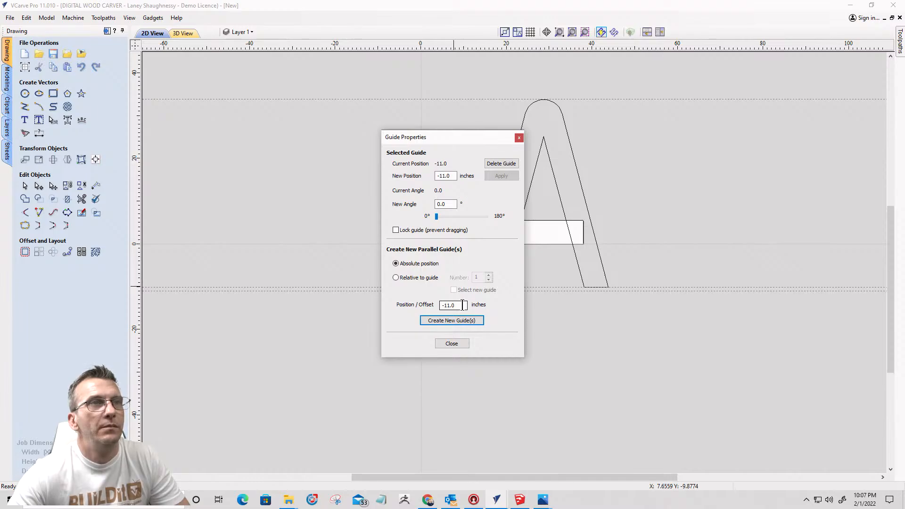
pyautogui.moveTo(463, 305); pyautogui.dragTo(413, 306)
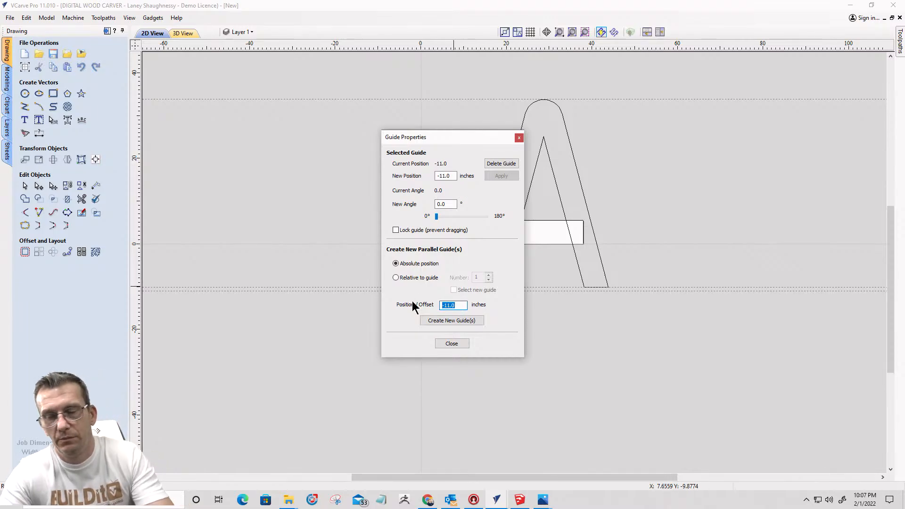
pyautogui.press('BackSpace')
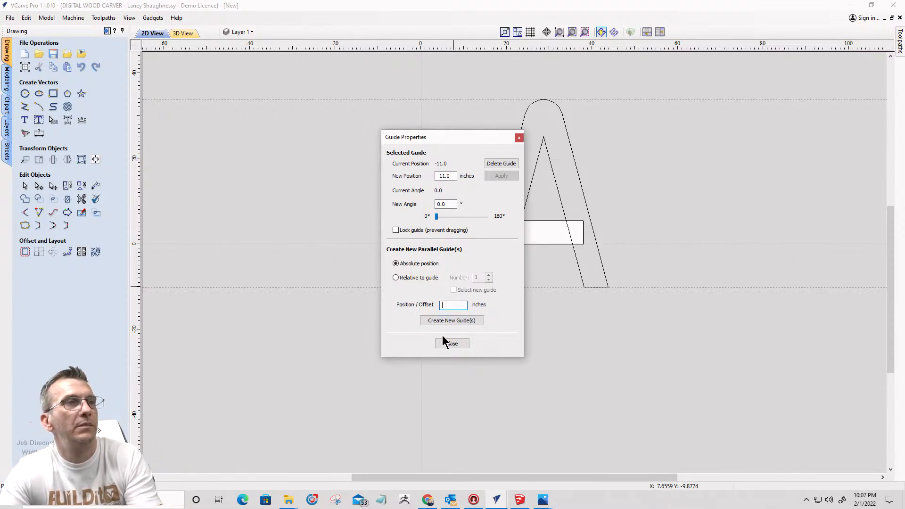
pyautogui.click(451, 344)
pyautogui.doubleClick(504, 290)
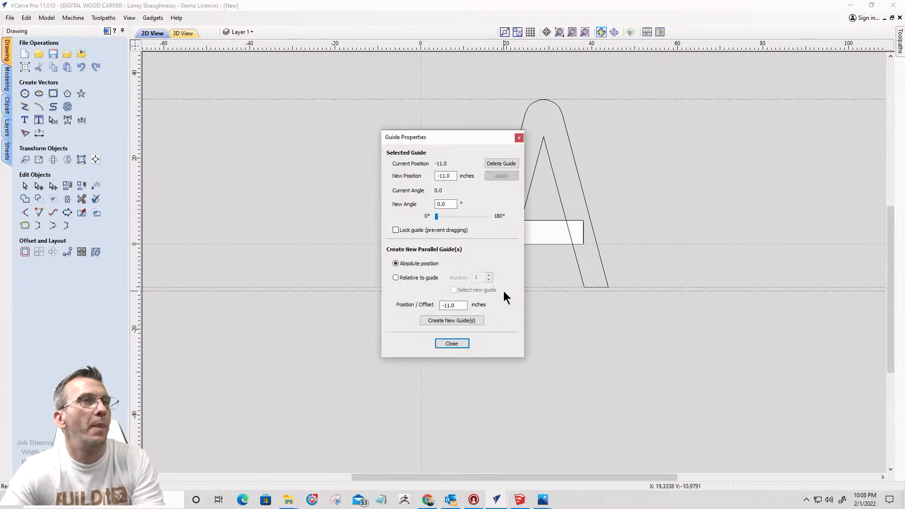
pyautogui.click(496, 164)
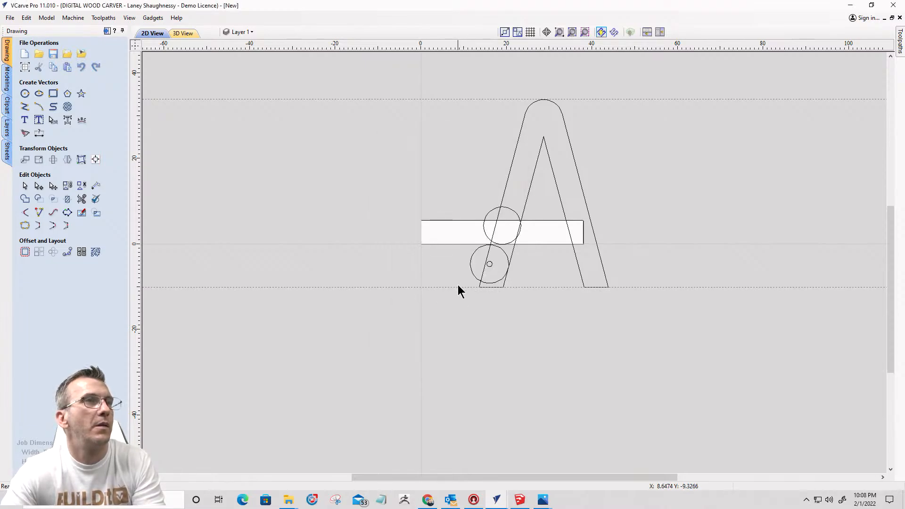
# Step: Create a parallel guide 11 inches below the guide at the frame's base, positioned relative to that guide
pyautogui.doubleClick(459, 287)
pyautogui.click(396, 278)
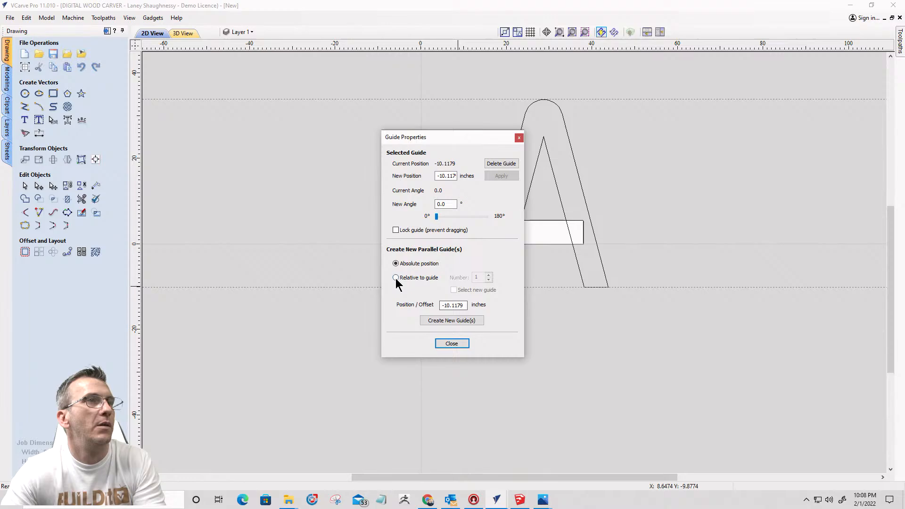
pyautogui.doubleClick(451, 305)
pyautogui.write('-')
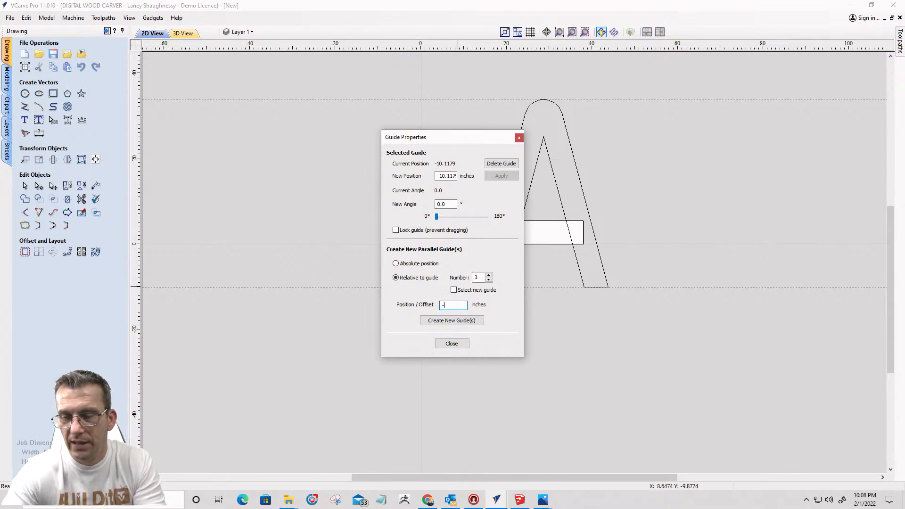
pyautogui.write('11')
pyautogui.click(439, 320)
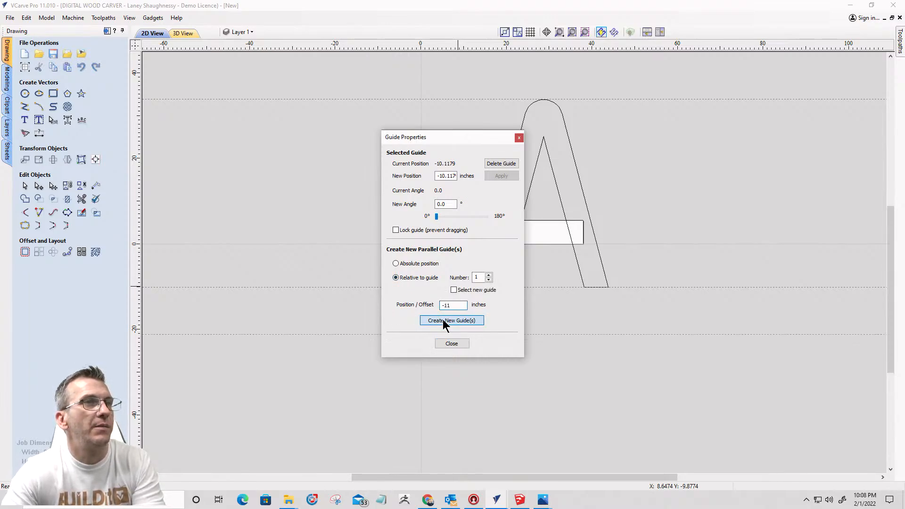
pyautogui.click(454, 343)
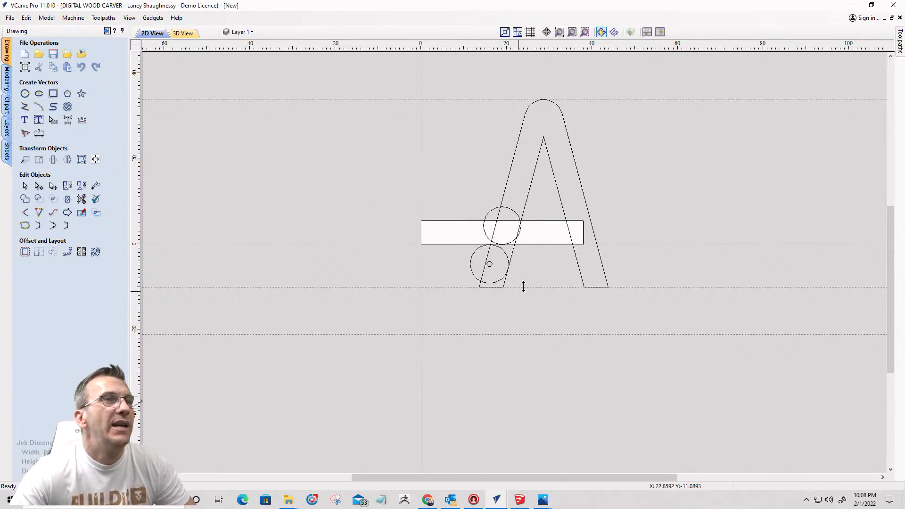
# Step: Draw a horizontal line about 50.5 inches long on the lowest guide, extending beyond both legs, and delete that guide
pyautogui.scroll(2, 606, 297)
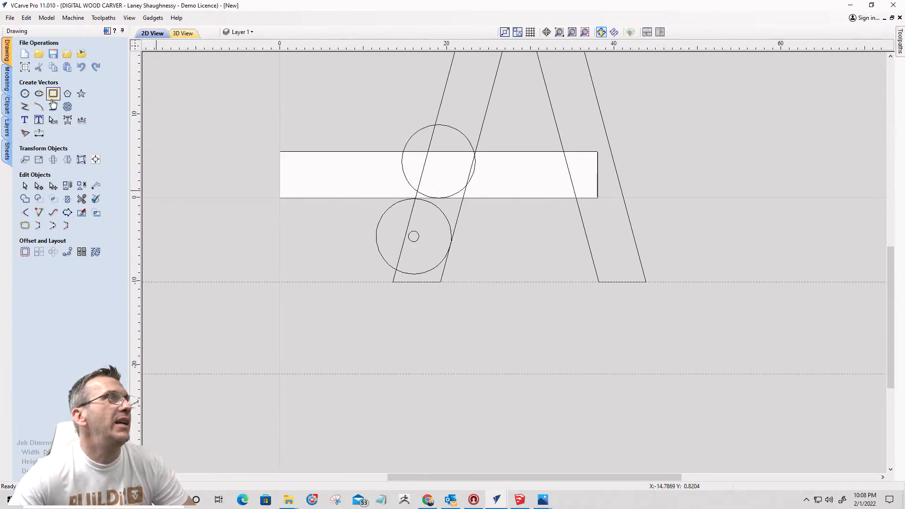
pyautogui.click(23, 107)
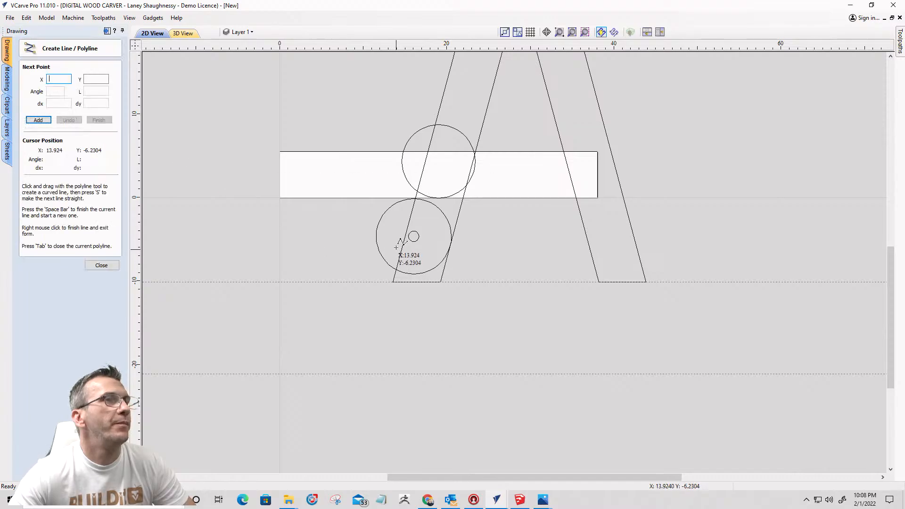
pyautogui.scroll(-1, 401, 251)
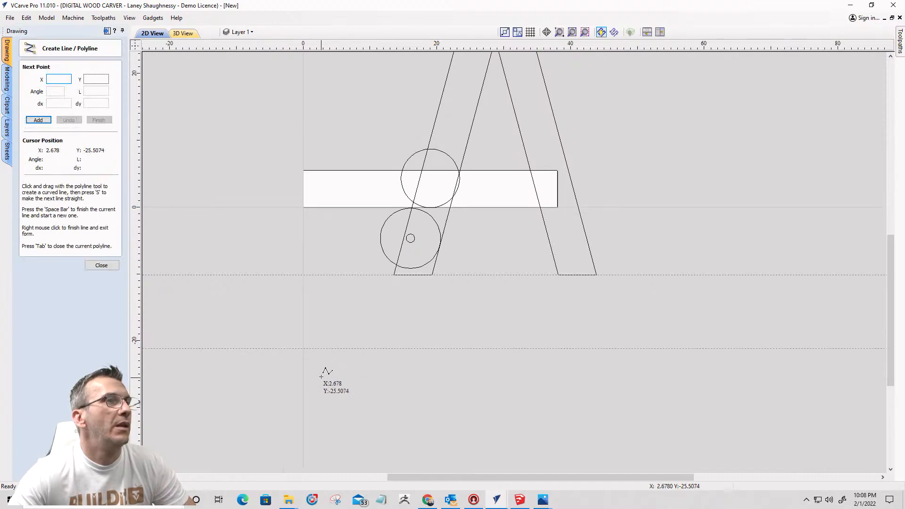
pyautogui.click(327, 348)
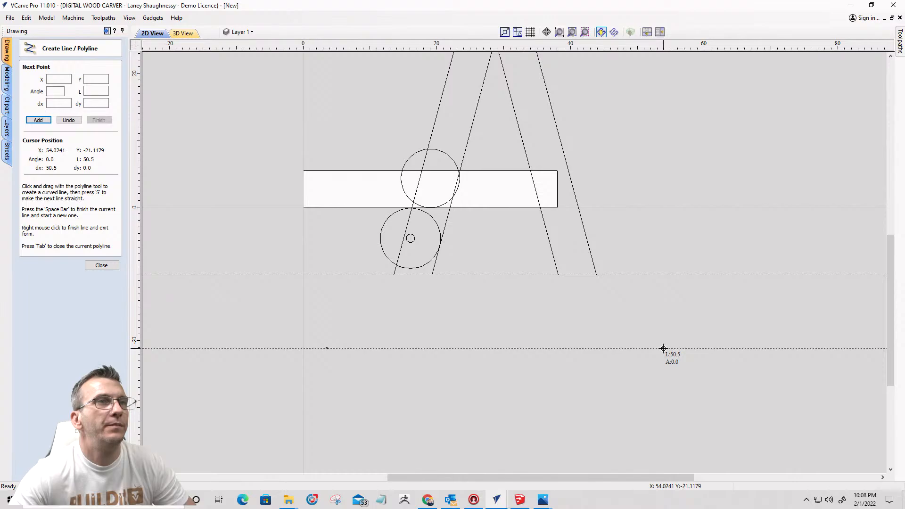
pyautogui.click(663, 348)
pyautogui.press('space')
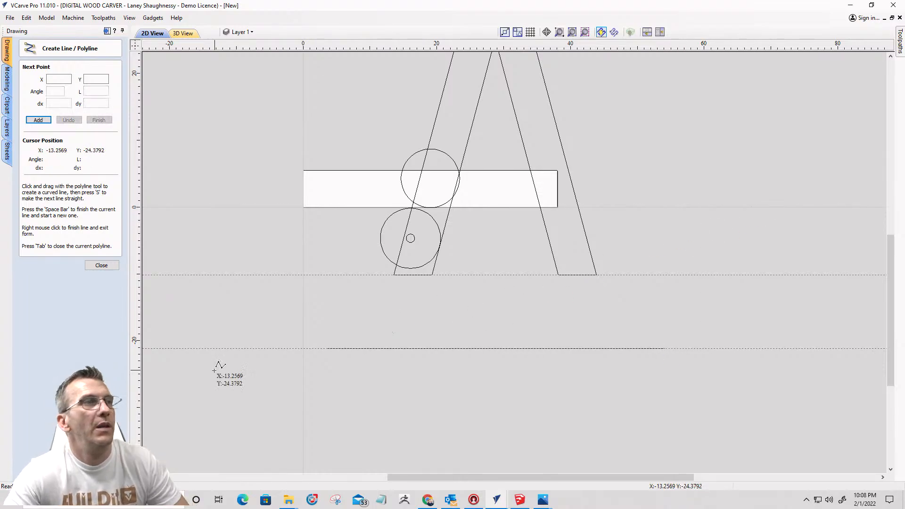
pyautogui.click(102, 266)
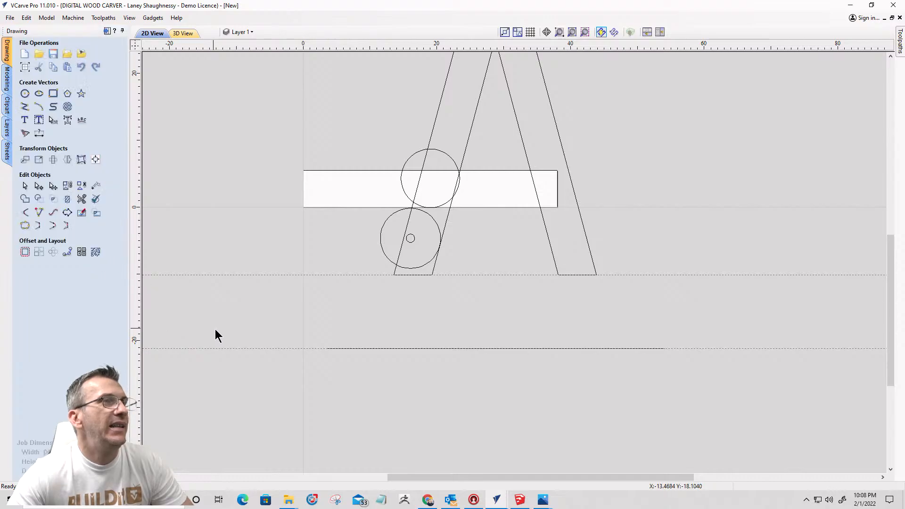
pyautogui.doubleClick(244, 349)
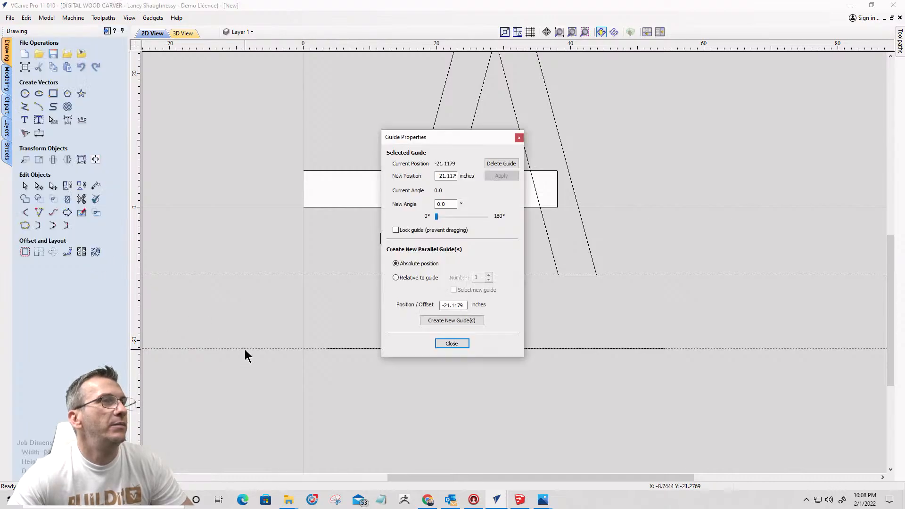
pyautogui.click(499, 164)
# Step: Delete the bottom spans closing both feet of the A-frame so its leg lines are open
pyautogui.scroll(3, 422, 274)
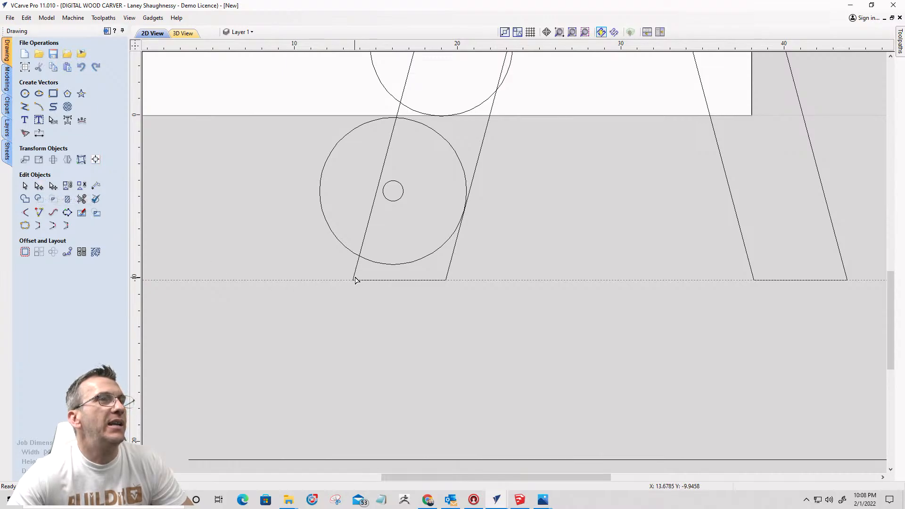
pyautogui.rightClick(366, 284)
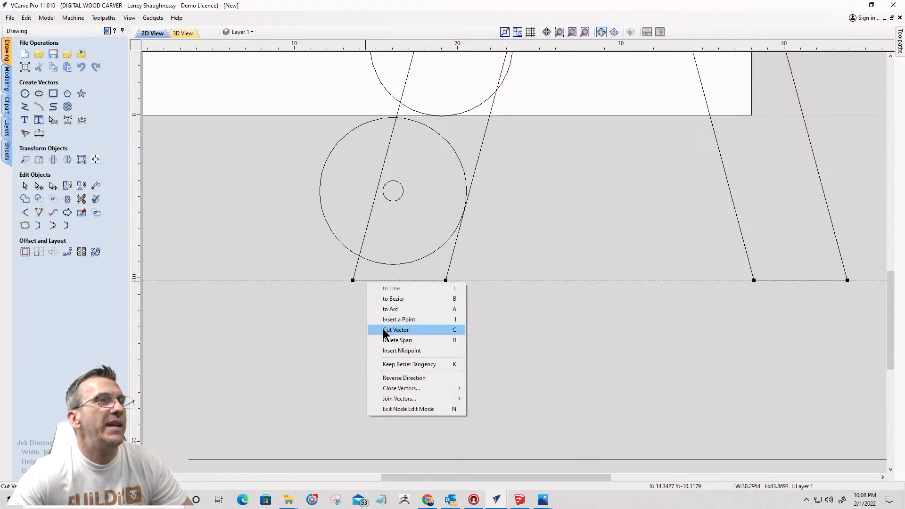
pyautogui.click(392, 339)
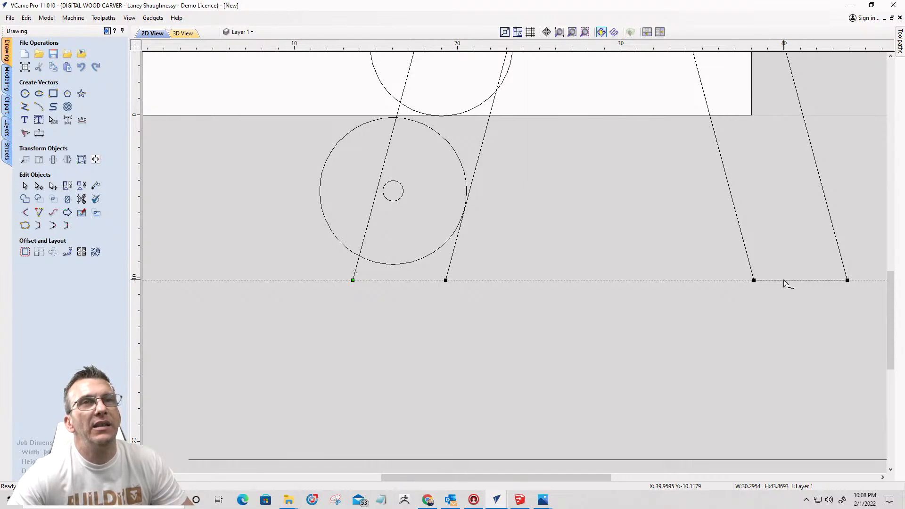
pyautogui.rightClick(786, 281)
pyautogui.click(802, 339)
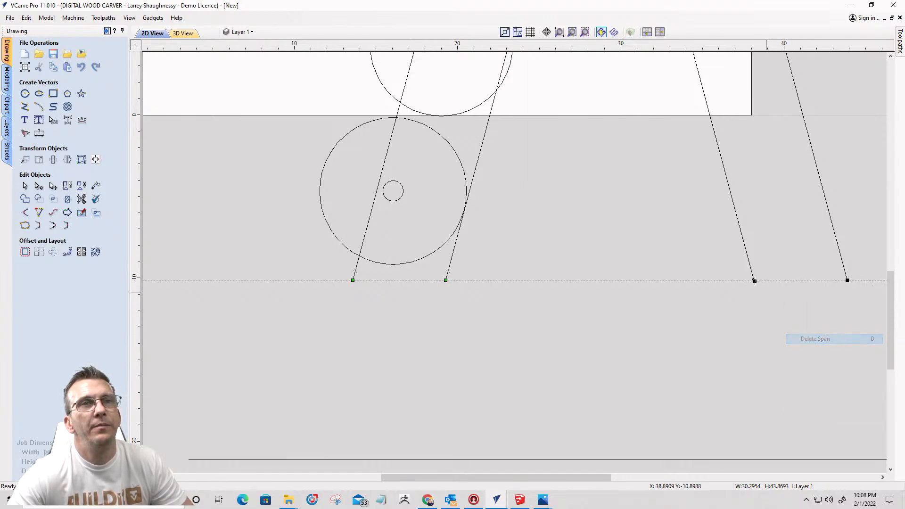
# Step: Extend all four leg lines of the A-frame down to the new horizontal line
pyautogui.click(39, 213)
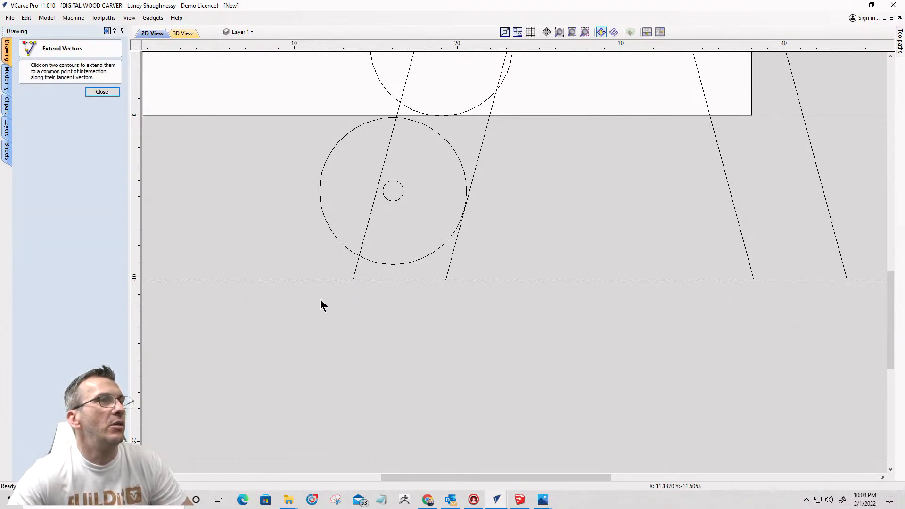
pyautogui.click(306, 461)
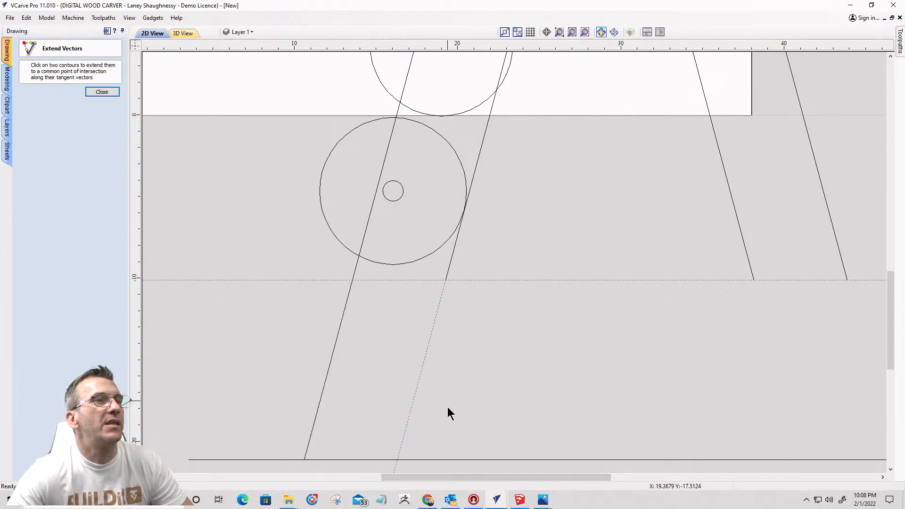
pyautogui.click(413, 461)
pyautogui.scroll(-4, 371, 325)
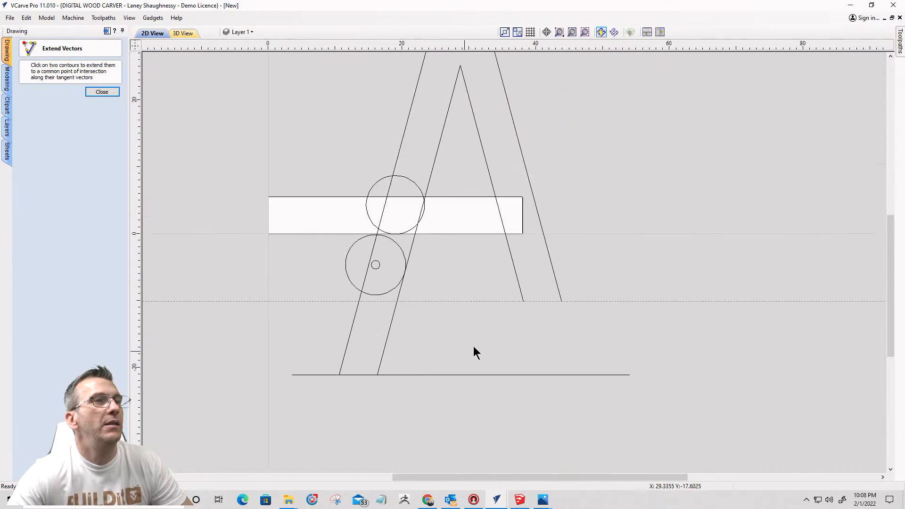
pyautogui.click(560, 376)
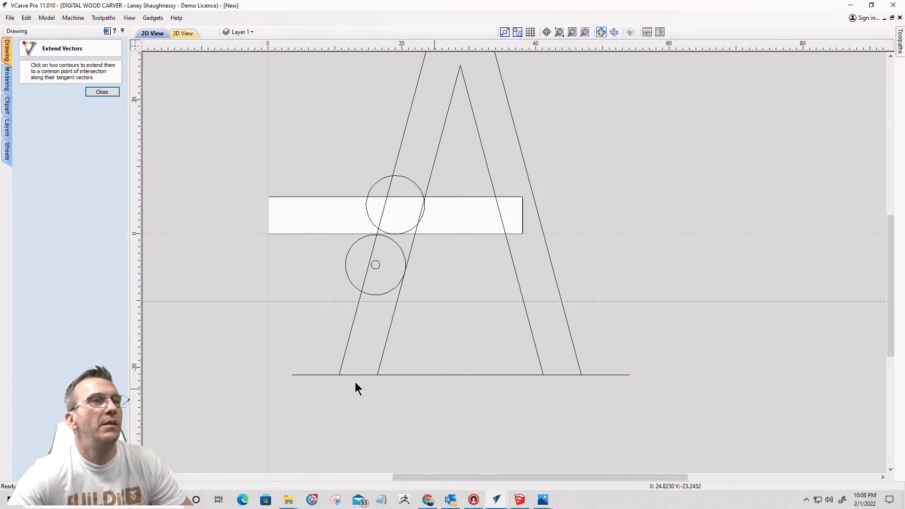
pyautogui.click(99, 92)
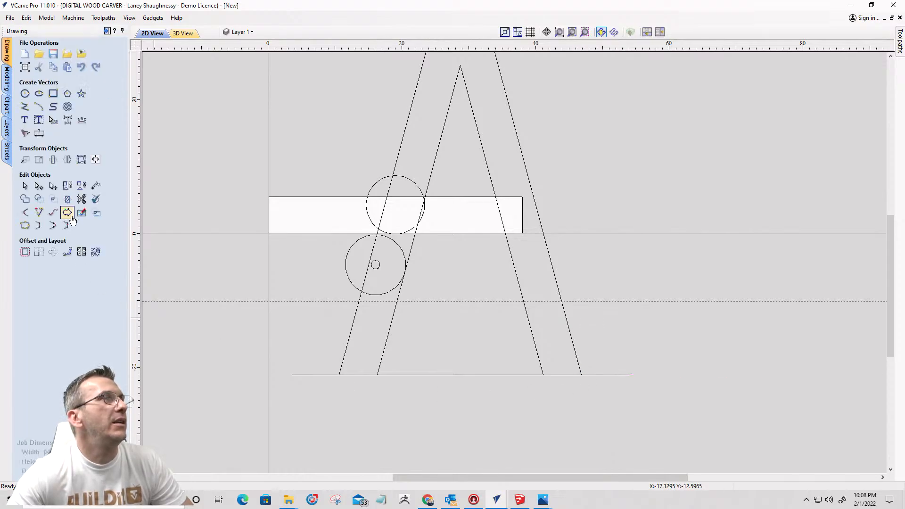
# Step: Trim the horizontal line outside and between the legs, keeping only the segments that close the two feet
pyautogui.click(82, 198)
pyautogui.click(317, 375)
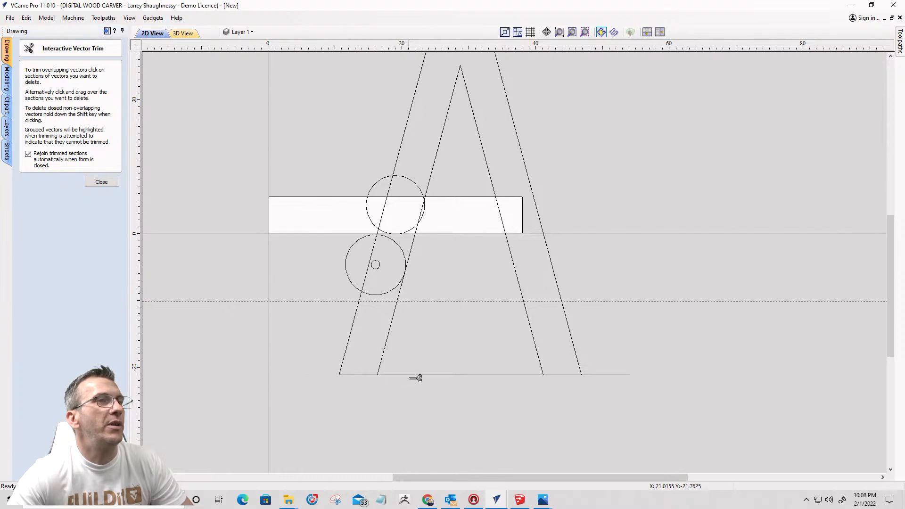
pyautogui.click(456, 375)
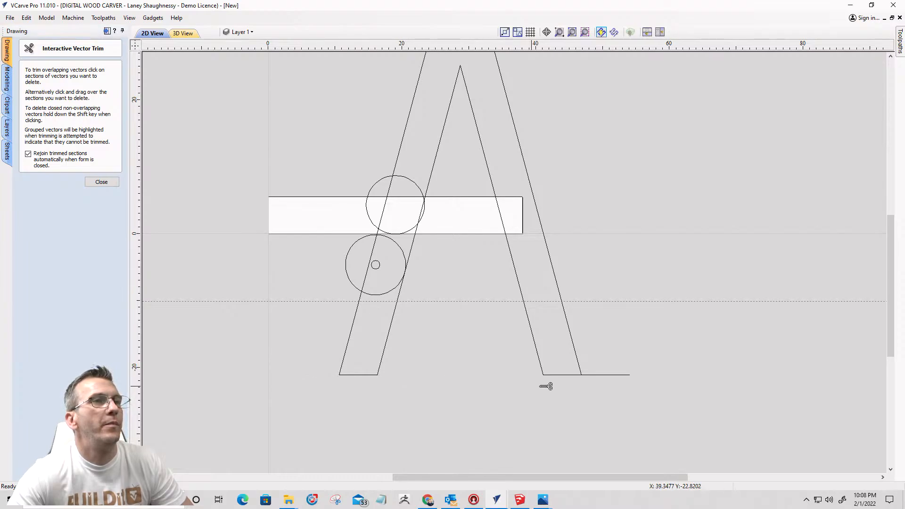
pyautogui.click(616, 376)
pyautogui.click(99, 182)
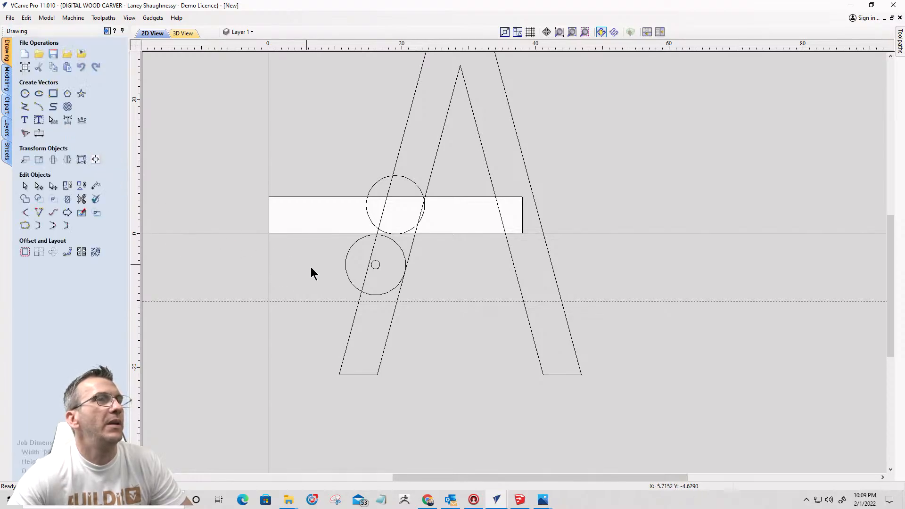
# Step: Delete the remaining horizontal guide below the origin and move the three circles down along the left leg toward its foot
pyautogui.moveTo(309, 301); pyautogui.dragTo(284, 5)
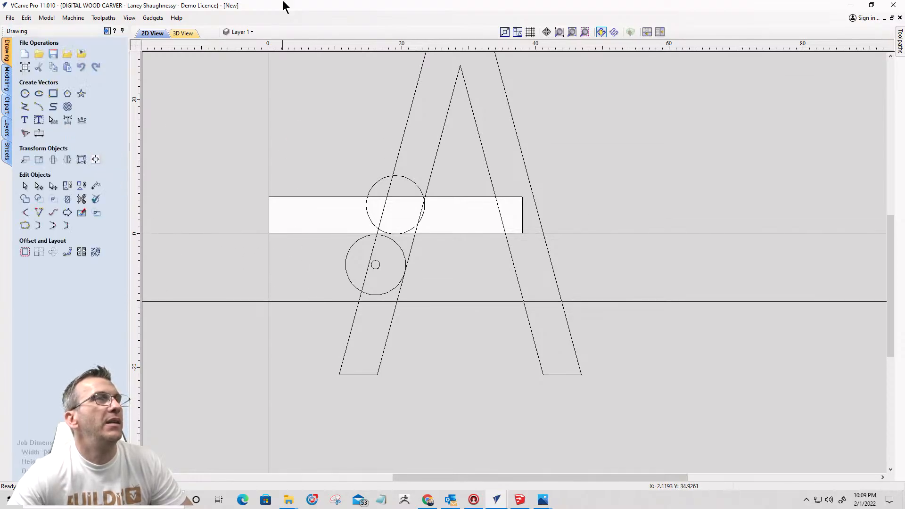
pyautogui.moveTo(434, 302); pyautogui.dragTo(433, 302)
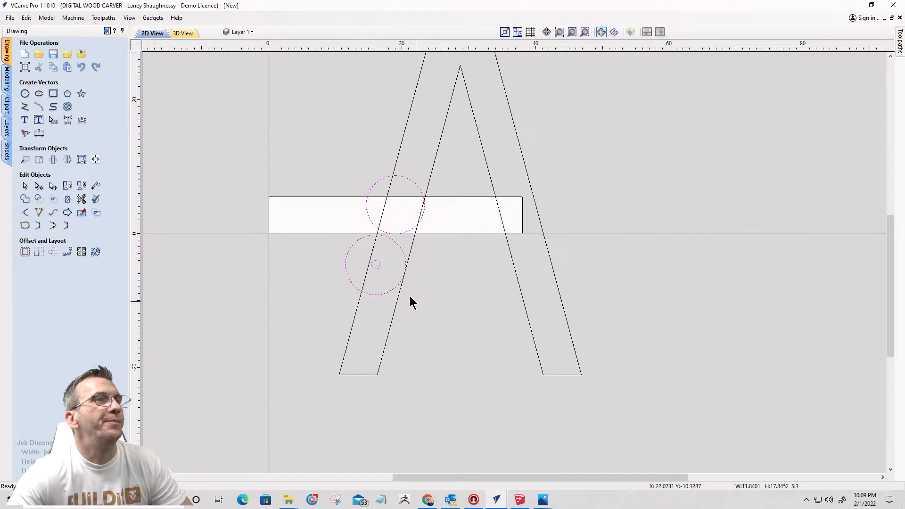
pyautogui.click(377, 267)
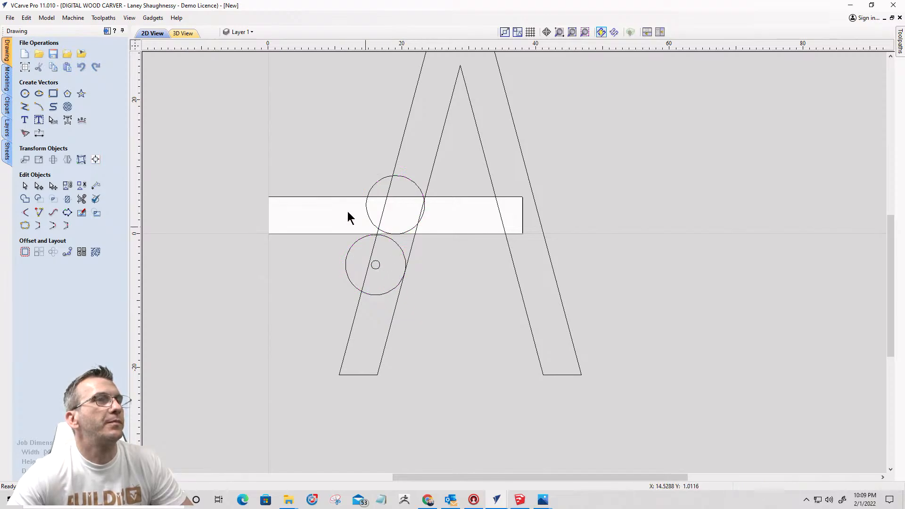
pyautogui.moveTo(307, 201); pyautogui.dragTo(427, 338)
pyautogui.moveTo(304, 130); pyautogui.dragTo(485, 360)
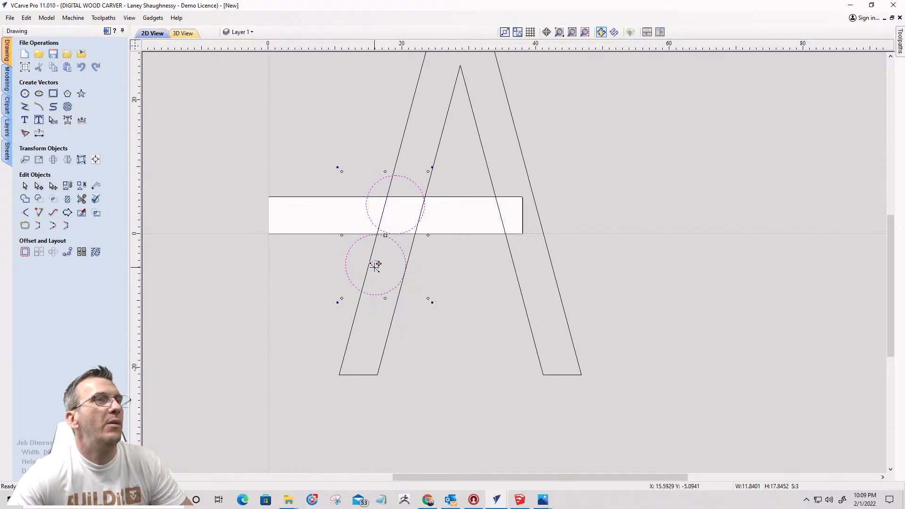
pyautogui.moveTo(376, 259); pyautogui.dragTo(356, 332)
pyautogui.scroll(-1, 303, 337)
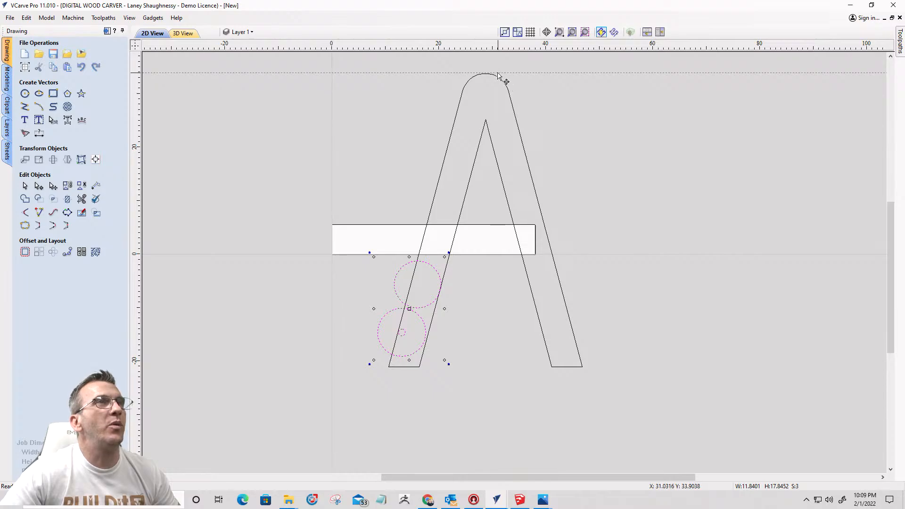
# Step: Draw a vertical line about 8.6 inches long from the A-frame's inner peak to the top of its outer arc
pyautogui.click(24, 106)
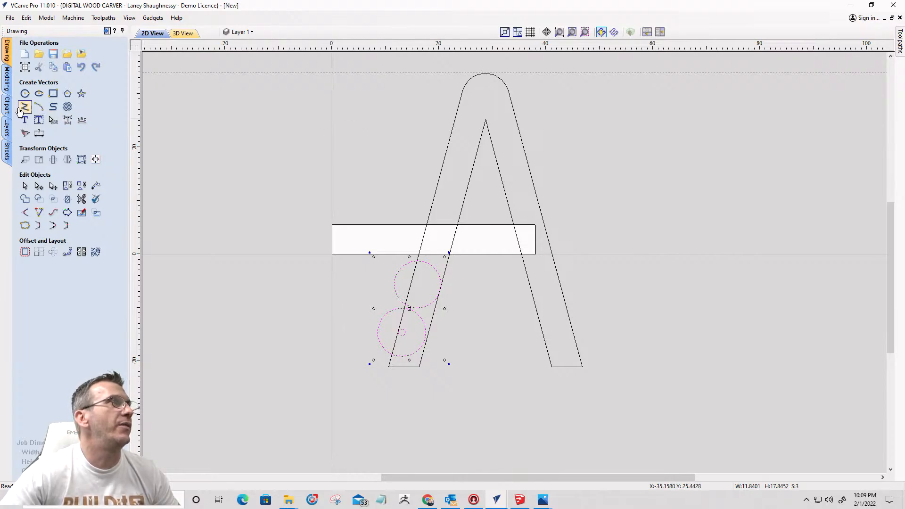
pyautogui.click(486, 120)
pyautogui.click(485, 73)
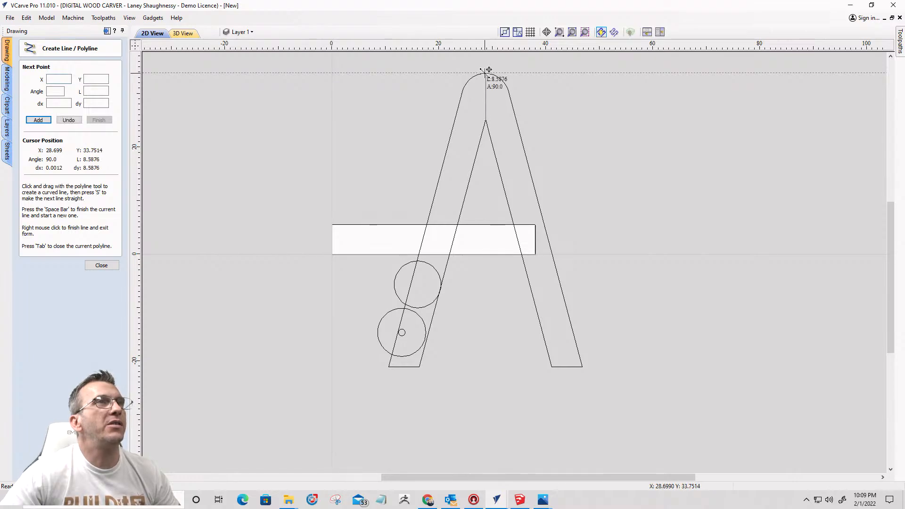
pyautogui.press('space')
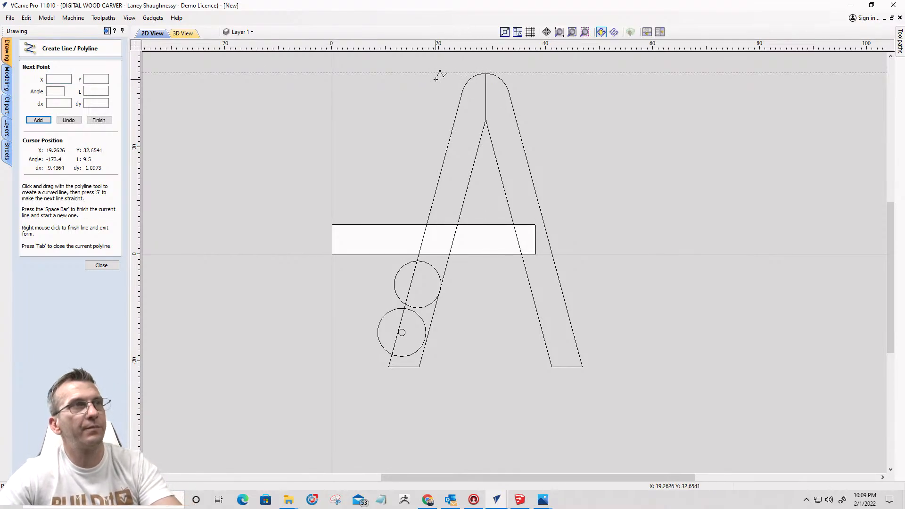
pyautogui.click(99, 265)
# Step: Trim away the right half of the A-frame beyond the vertical line and delete the three dumbbell circles
pyautogui.scroll(4, 493, 116)
pyautogui.scroll(-5, 493, 116)
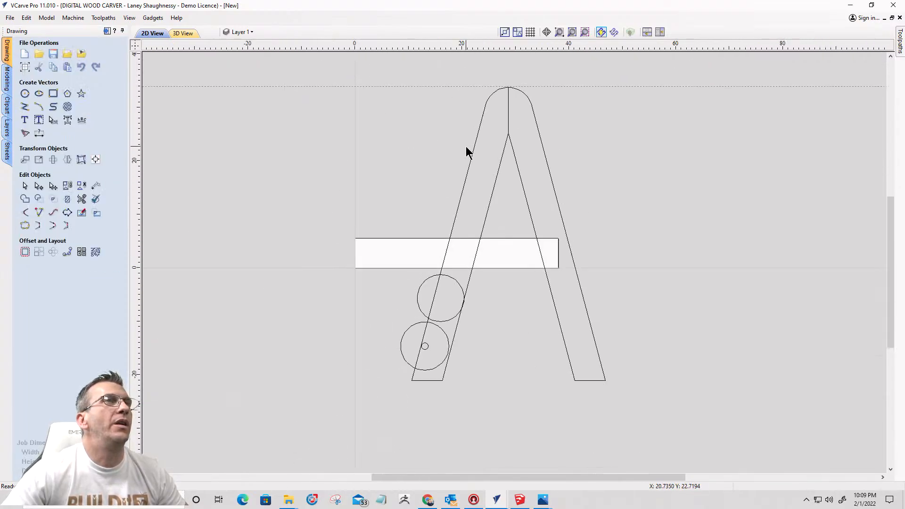
pyautogui.scroll(4, 508, 123)
pyautogui.scroll(-3, 512, 49)
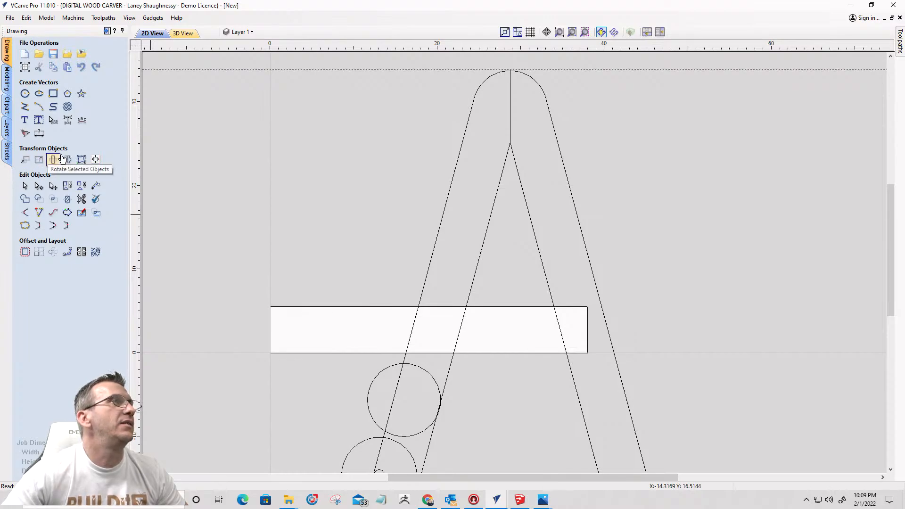
pyautogui.click(83, 199)
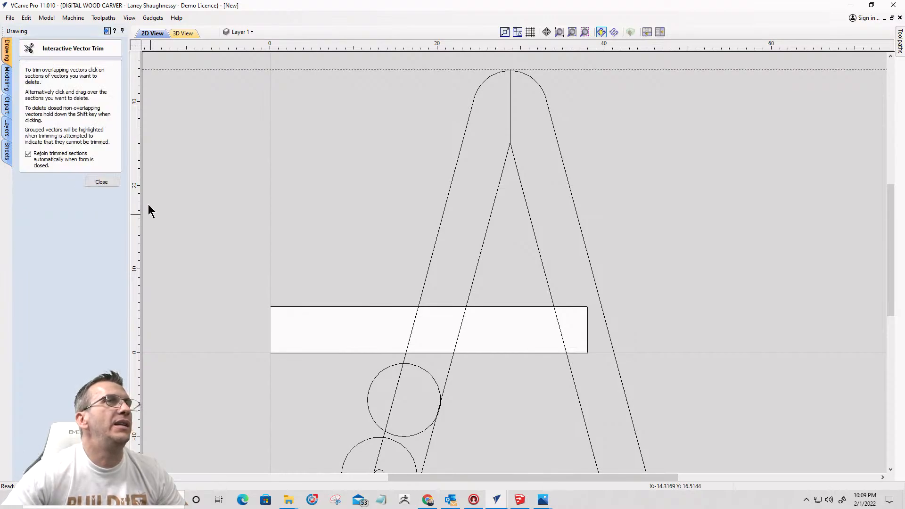
pyautogui.moveTo(550, 280); pyautogui.dragTo(588, 262)
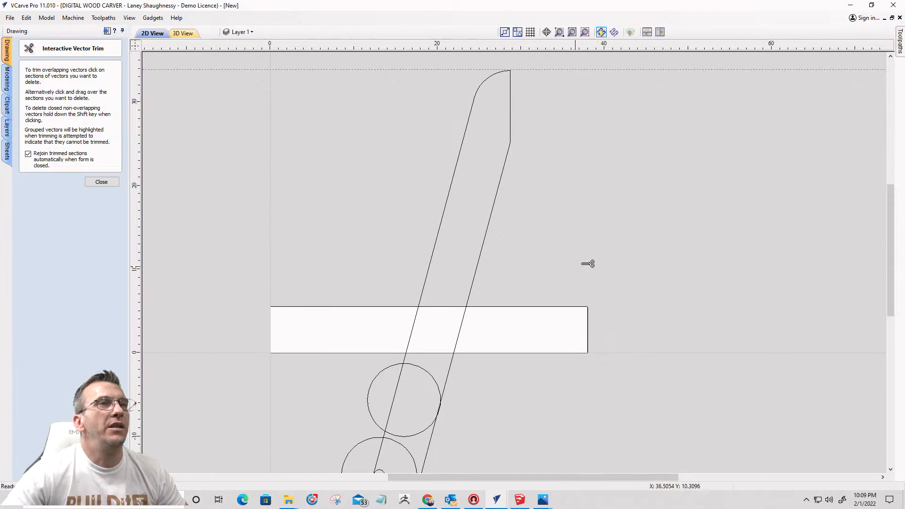
pyautogui.scroll(-3, 572, 204)
pyautogui.click(101, 182)
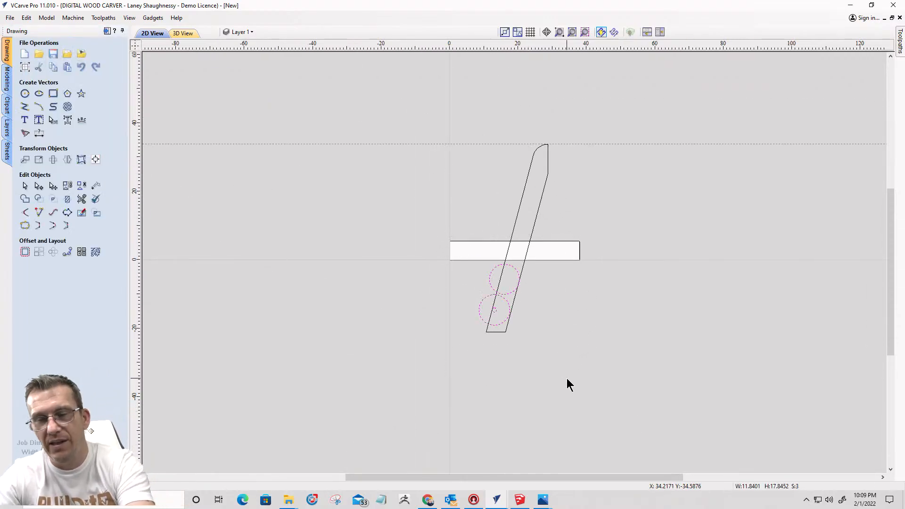
pyautogui.press('Delete')
# Step: Try rotating the remaining leg about its centre in four relative turns of 360-22.5 degrees
pyautogui.click(514, 230)
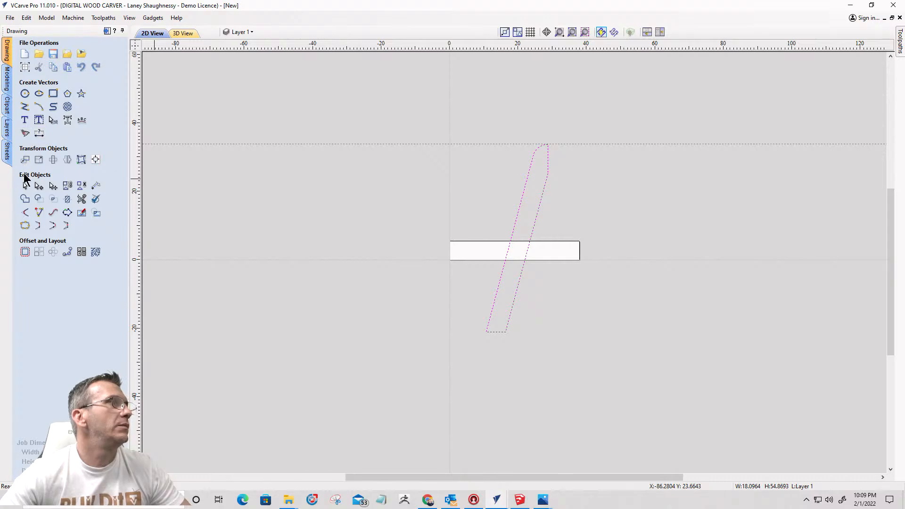
pyautogui.click(46, 161)
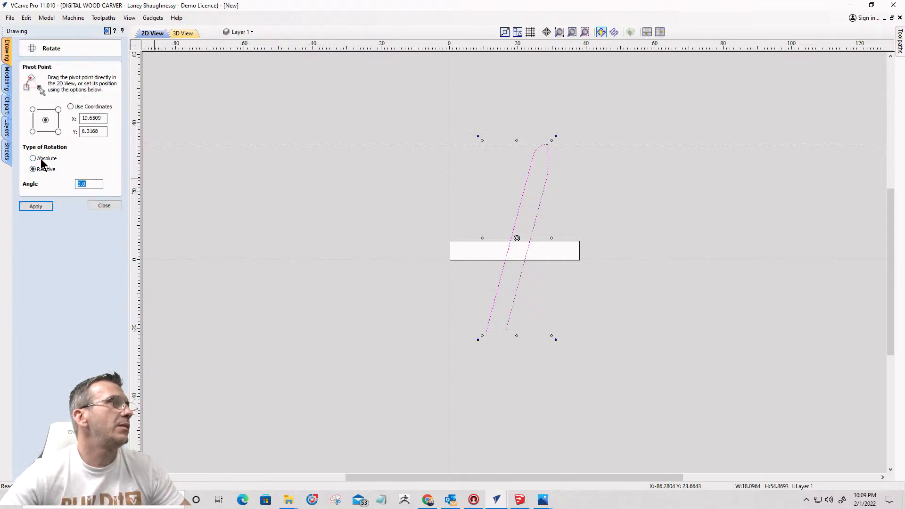
pyautogui.click(34, 159)
pyautogui.moveTo(94, 184); pyautogui.dragTo(57, 184)
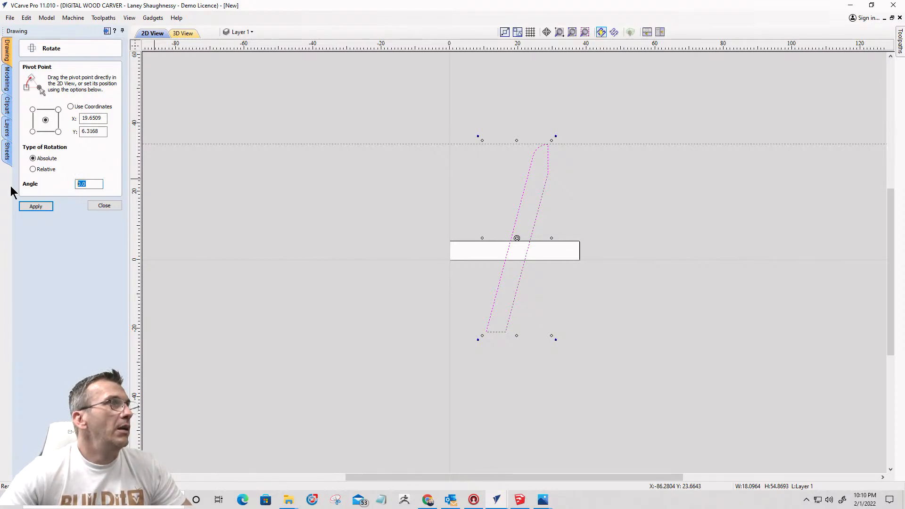
pyautogui.click(33, 169)
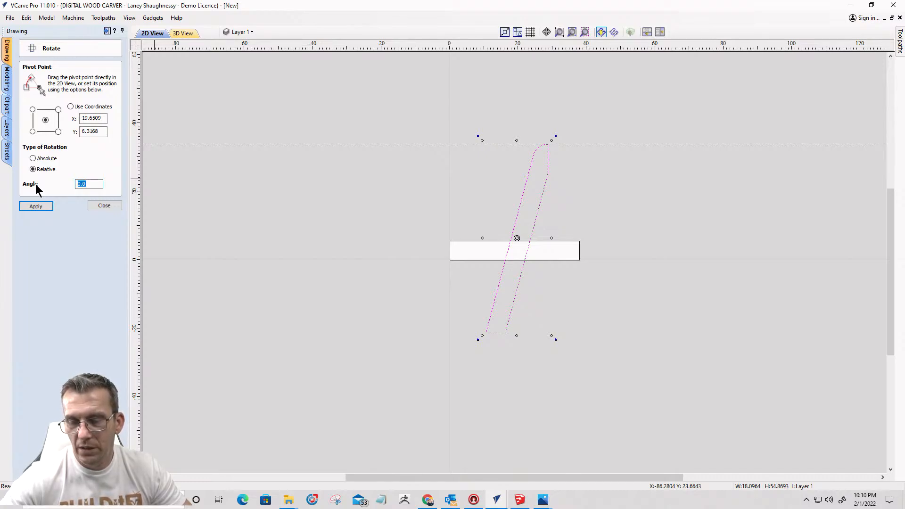
pyautogui.write('360-22')
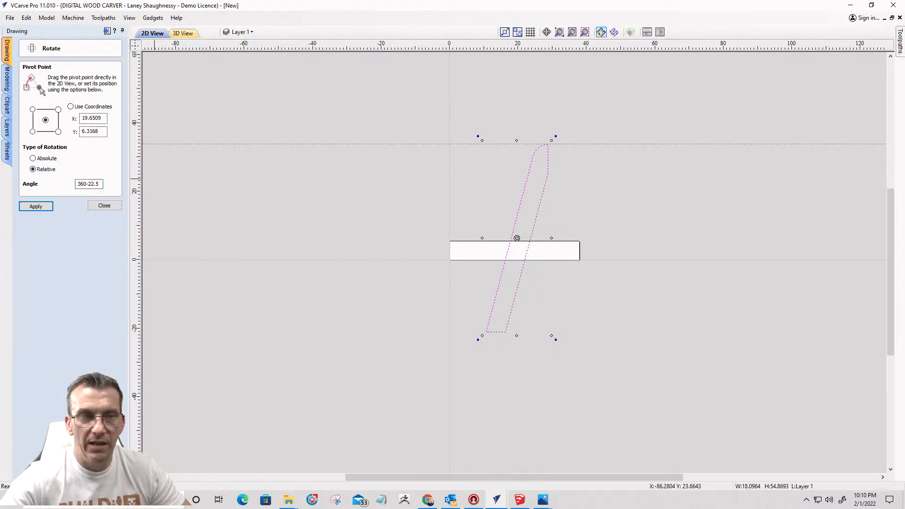
pyautogui.click(35, 207)
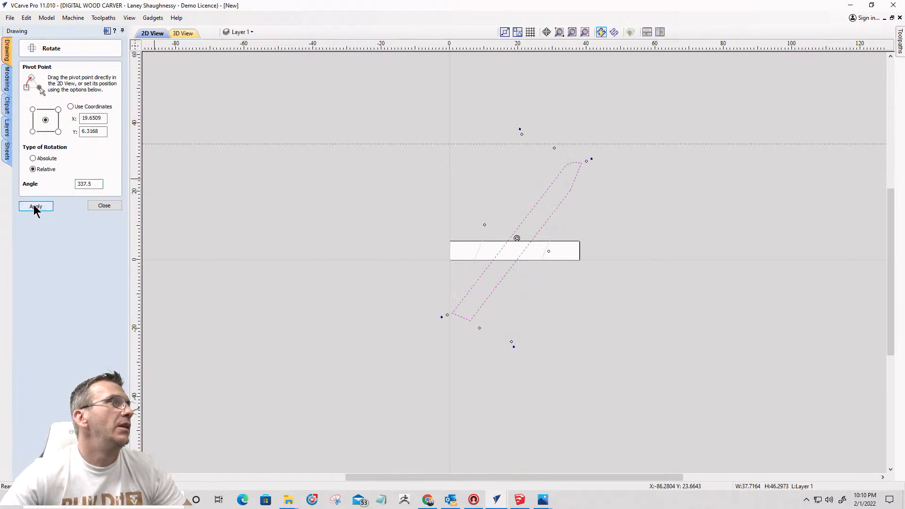
pyautogui.click(35, 207)
pyautogui.click(34, 208)
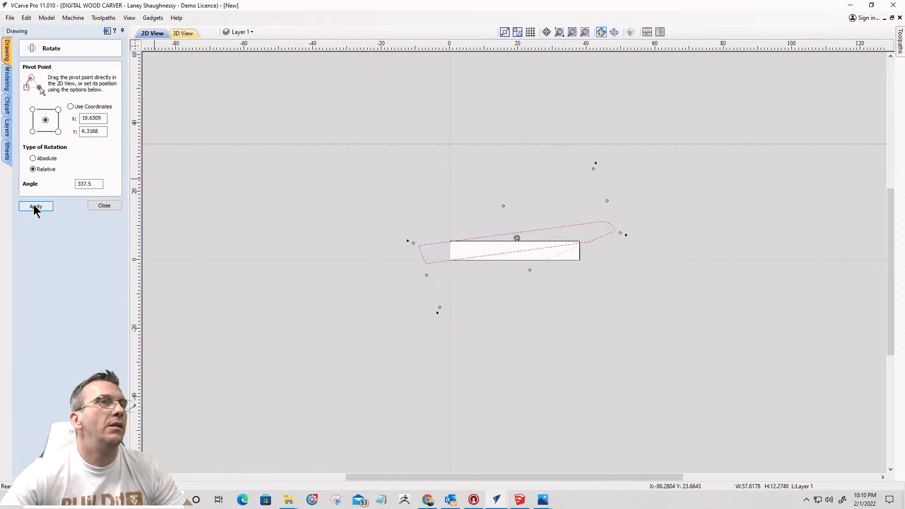
pyautogui.click(35, 207)
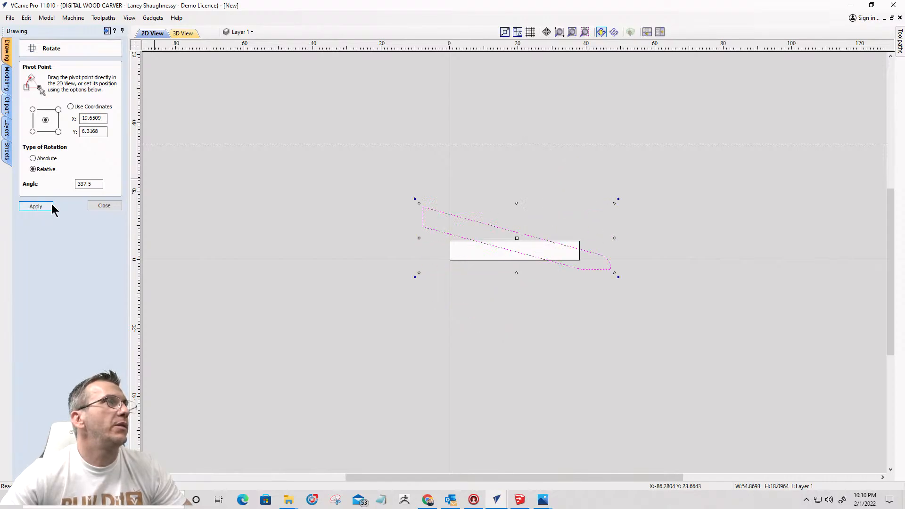
# Step: Try rotating the leg about its centre to an absolute angle of 337.5 degrees
pyautogui.click(35, 159)
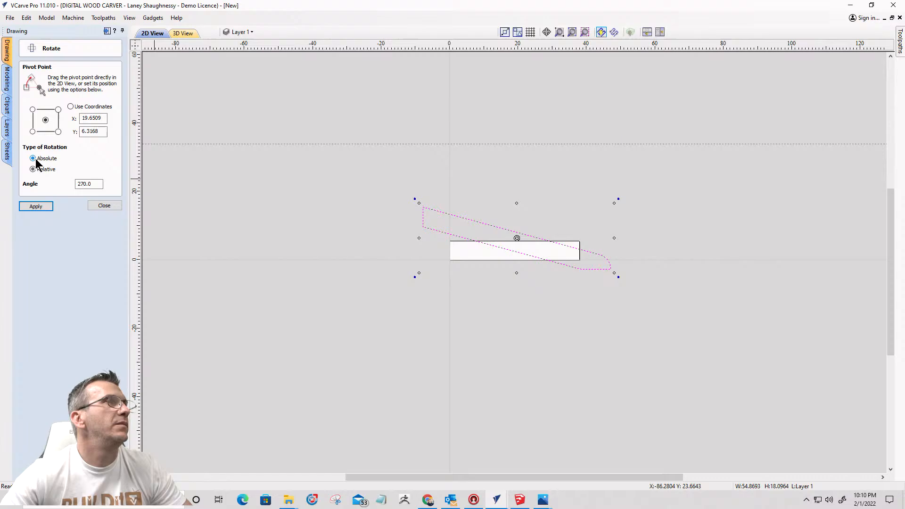
pyautogui.doubleClick(99, 184)
pyautogui.write('33')
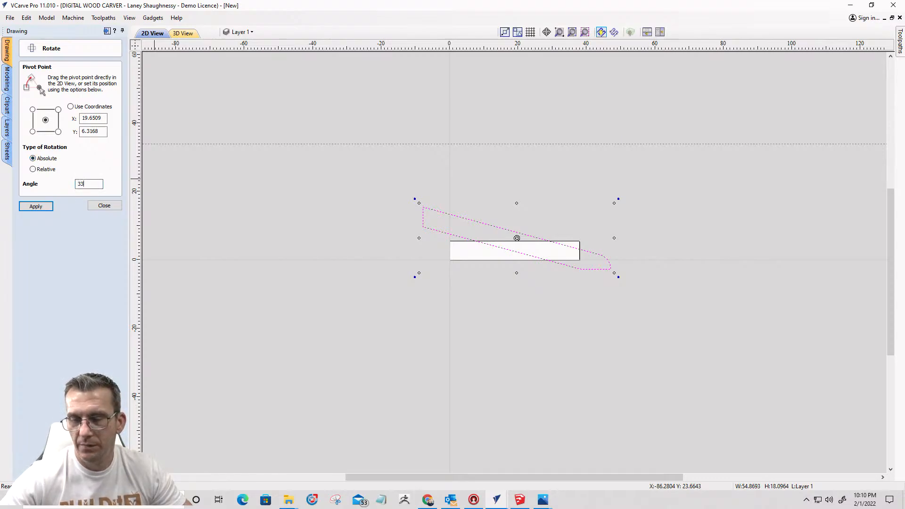
pyautogui.write('8')
pyautogui.press('BackSpace')
pyautogui.write('7.5')
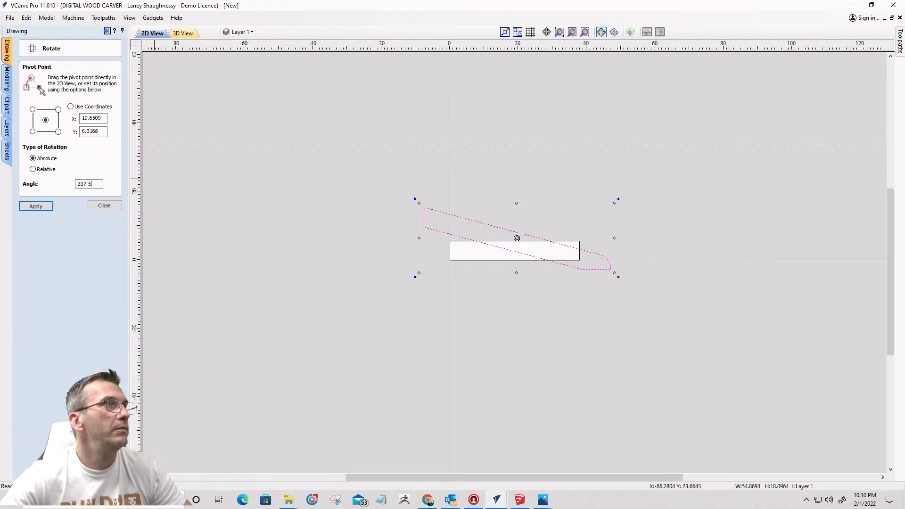
pyautogui.click(45, 208)
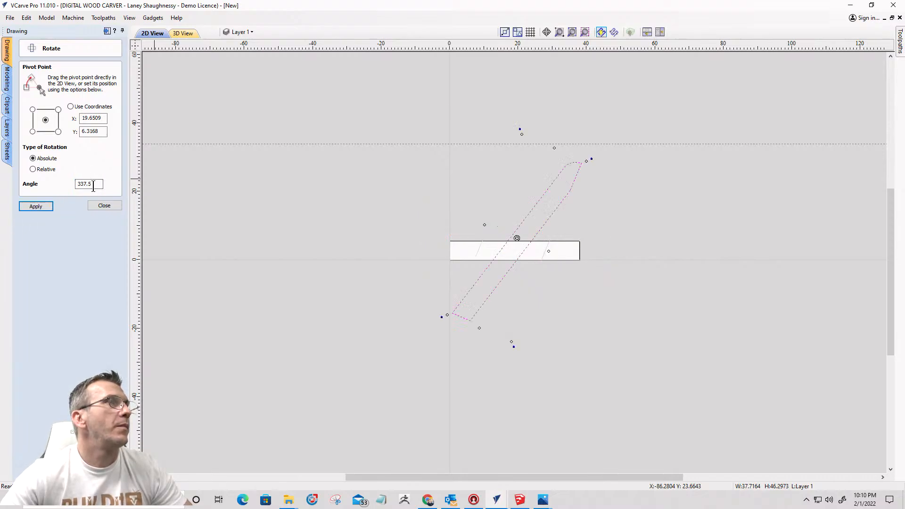
# Step: Reset the leg's absolute rotation angle to 0 degrees
pyautogui.moveTo(93, 186); pyautogui.dragTo(65, 186)
pyautogui.write('0')
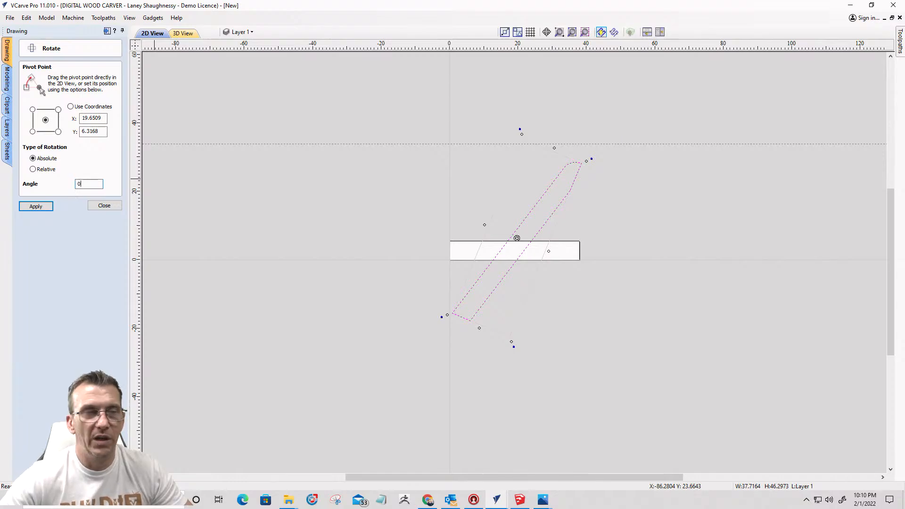
pyautogui.click(44, 208)
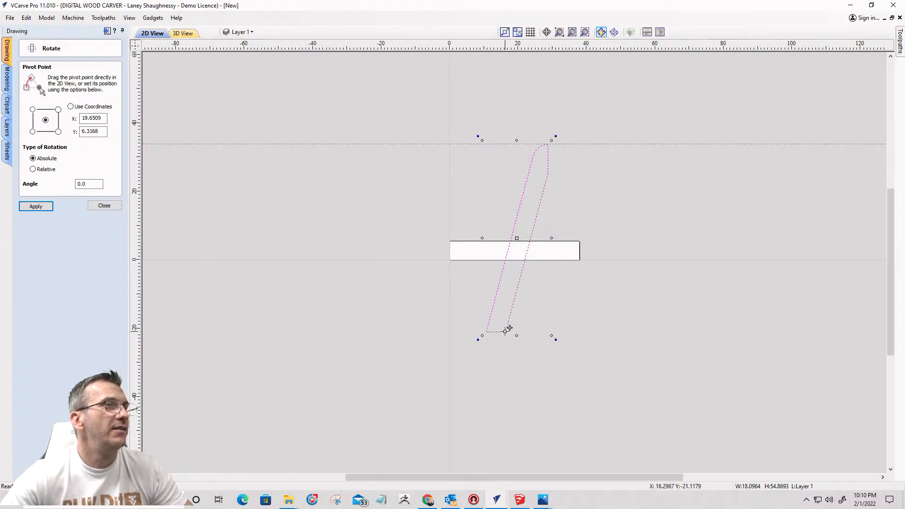
# Step: Relocate the leg's rotation pivot to the outer corner of its foot, at X 10.6027, Y -21.1179
pyautogui.scroll(1, 506, 330)
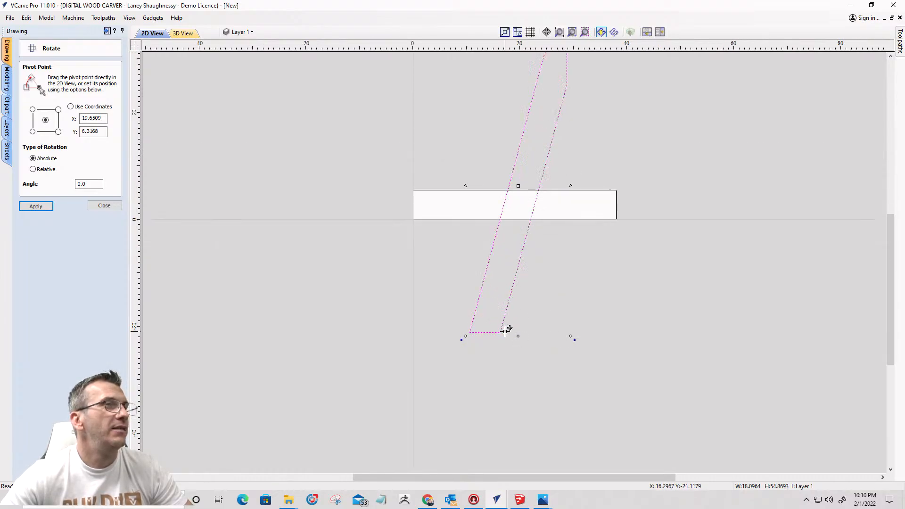
pyautogui.doubleClick(87, 184)
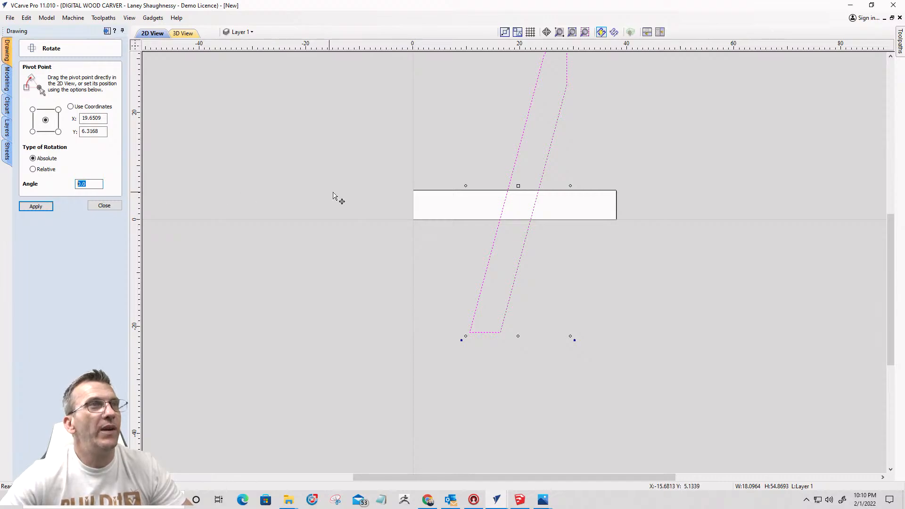
pyautogui.moveTo(519, 188); pyautogui.dragTo(470, 333)
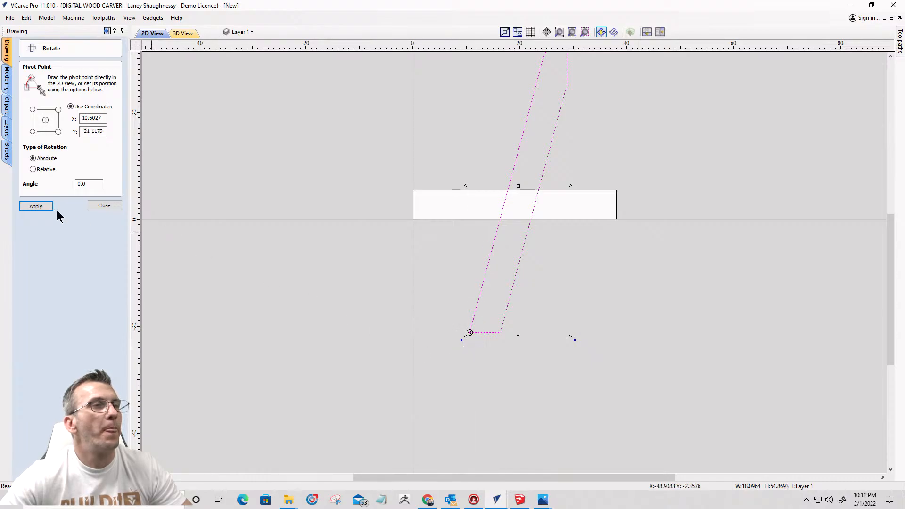
# Step: Try rotating the leg about its foot corner to an absolute angle of 90-22.5 degrees, and return it to its unrotated position
pyautogui.doubleClick(90, 184)
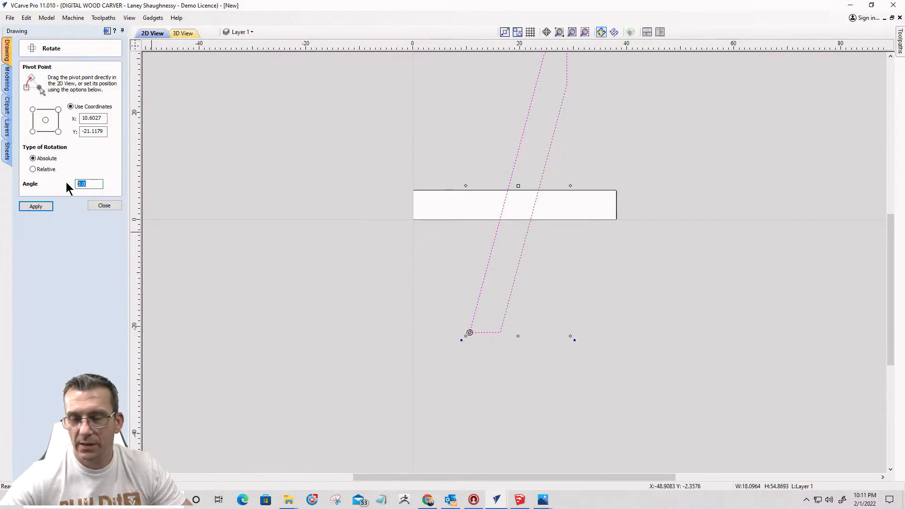
pyautogui.write('90-22.')
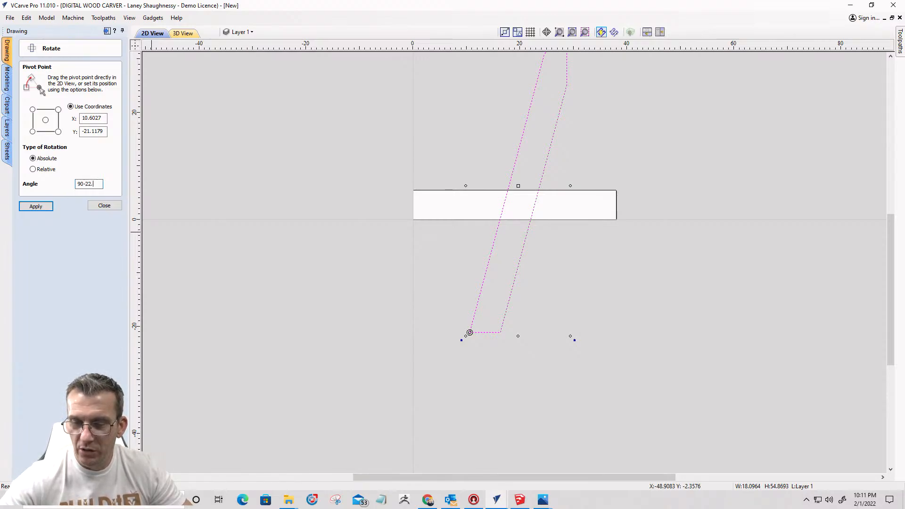
pyautogui.write('5')
pyautogui.press('=')
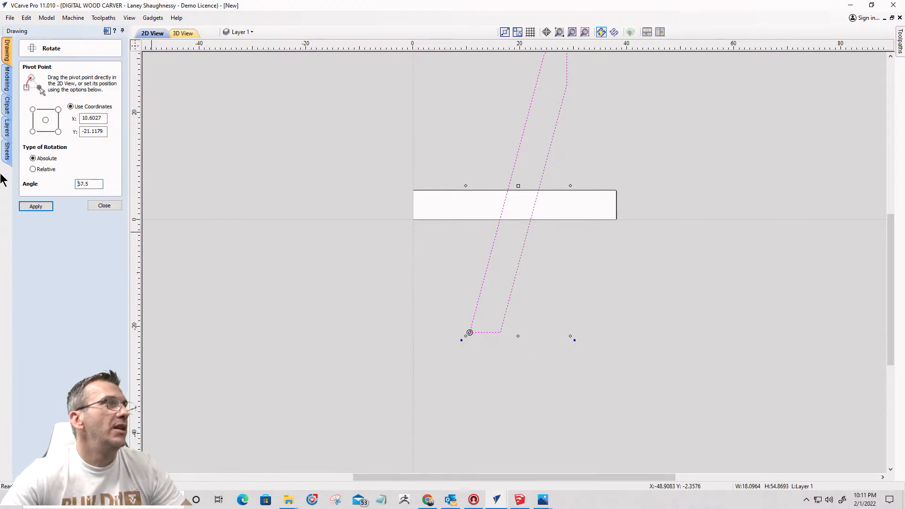
pyautogui.click(34, 207)
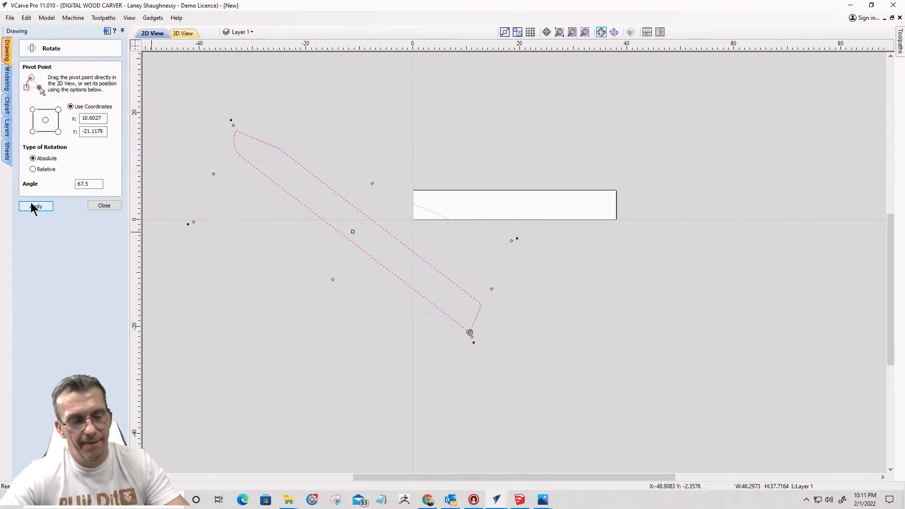
pyautogui.click(33, 207)
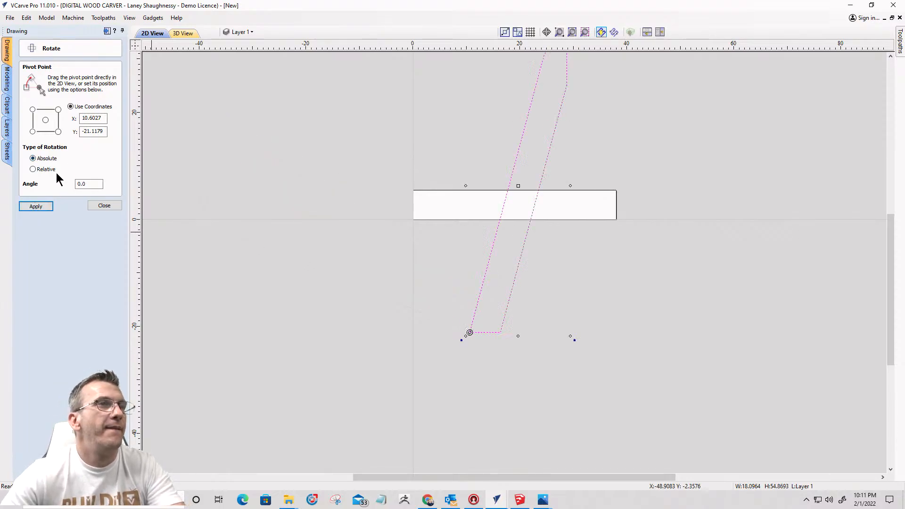
# Step: Undo the leg's last two trial rotation changes and leave the Rotate tool
pyautogui.hotkey('ctrl', 'z')
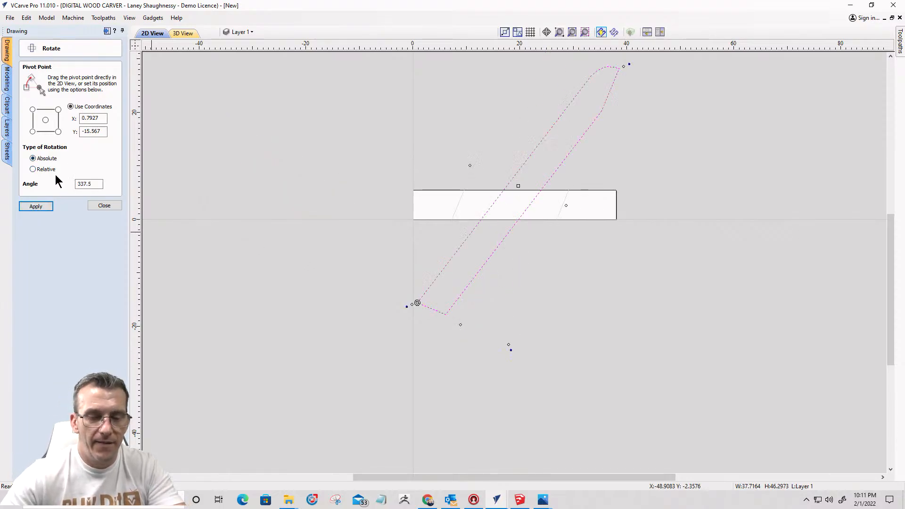
pyautogui.hotkey('ctrl', 'z')
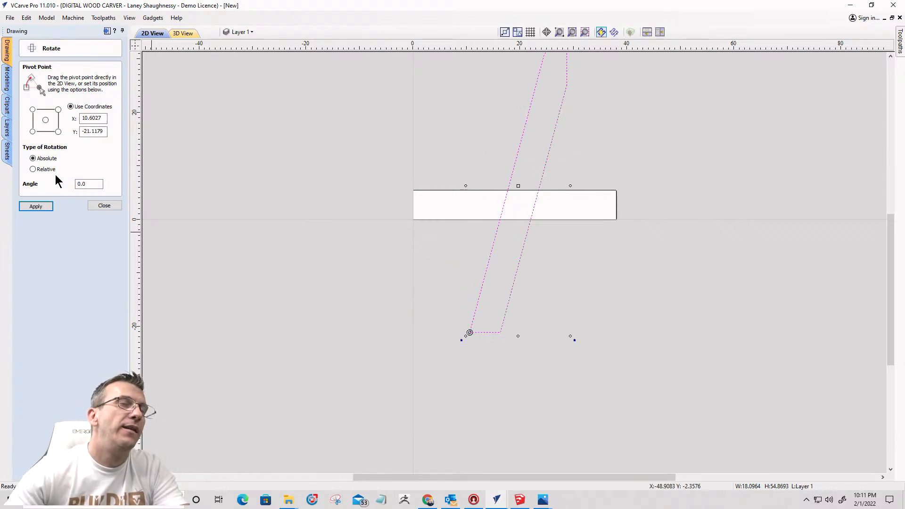
pyautogui.click(103, 206)
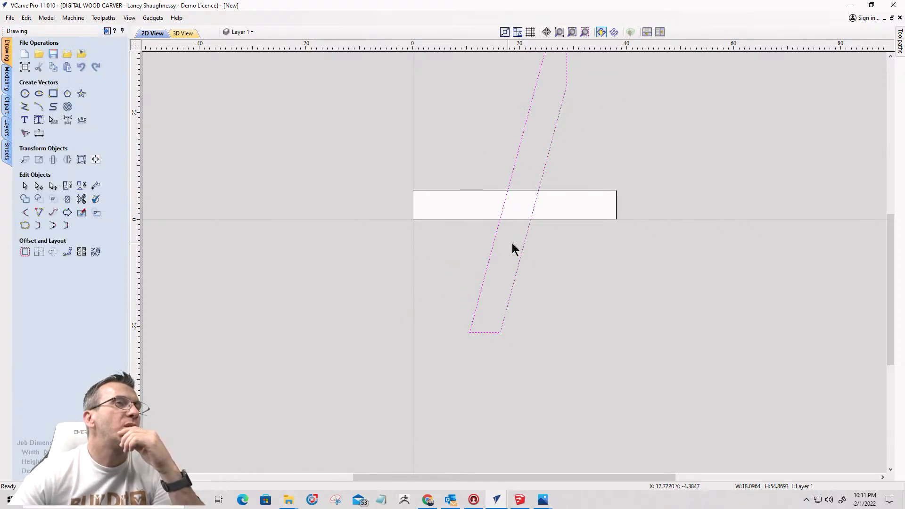
# Step: Move the unrotated leg so its outer foot corner snaps onto the board's upper-left corner
pyautogui.click(503, 208)
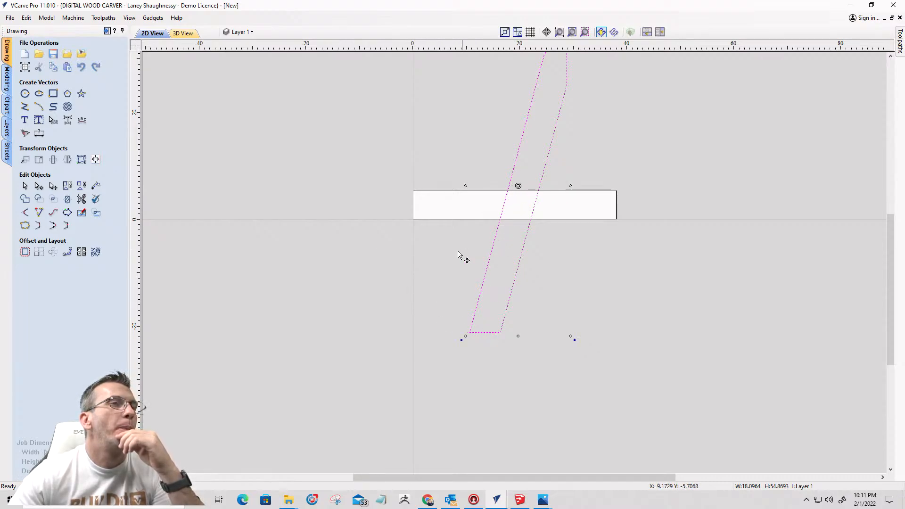
pyautogui.scroll(-3, 413, 316)
pyautogui.scroll(2, 441, 326)
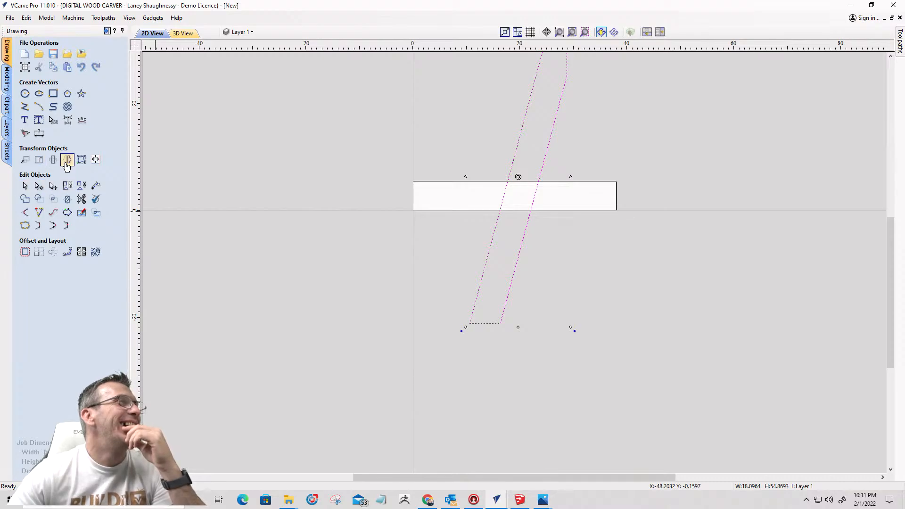
pyautogui.click(436, 320)
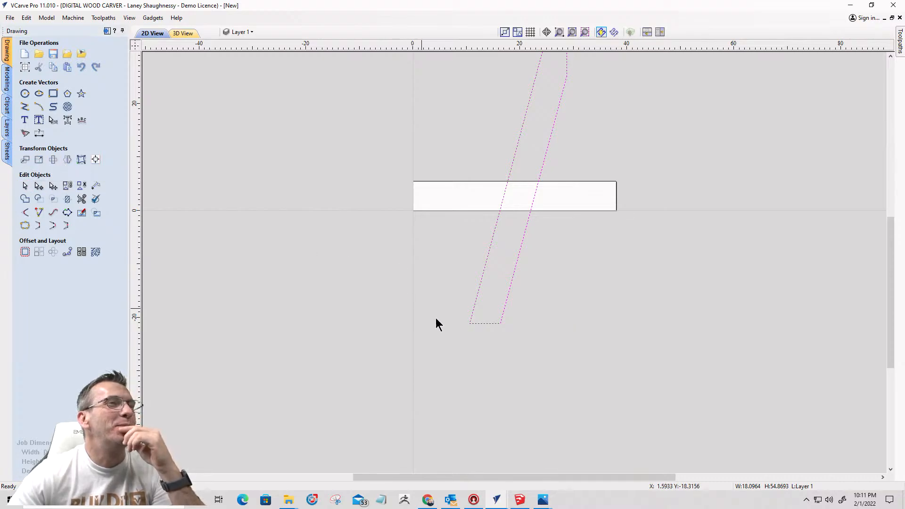
pyautogui.click(471, 322)
pyautogui.moveTo(472, 322); pyautogui.dragTo(414, 181)
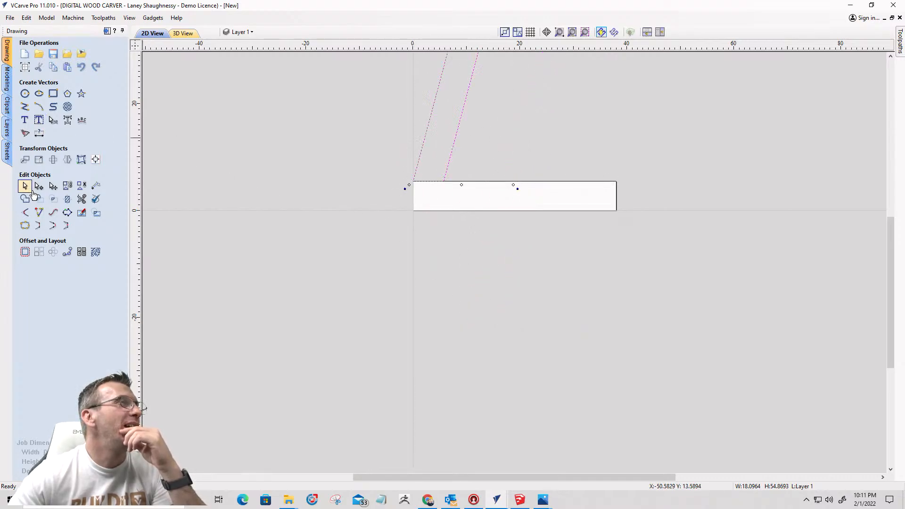
# Step: Start rotating the leg and place the pivot on its outer foot corner at X 0.0, Y 5.5
pyautogui.click(53, 160)
pyautogui.scroll(-2, 502, 184)
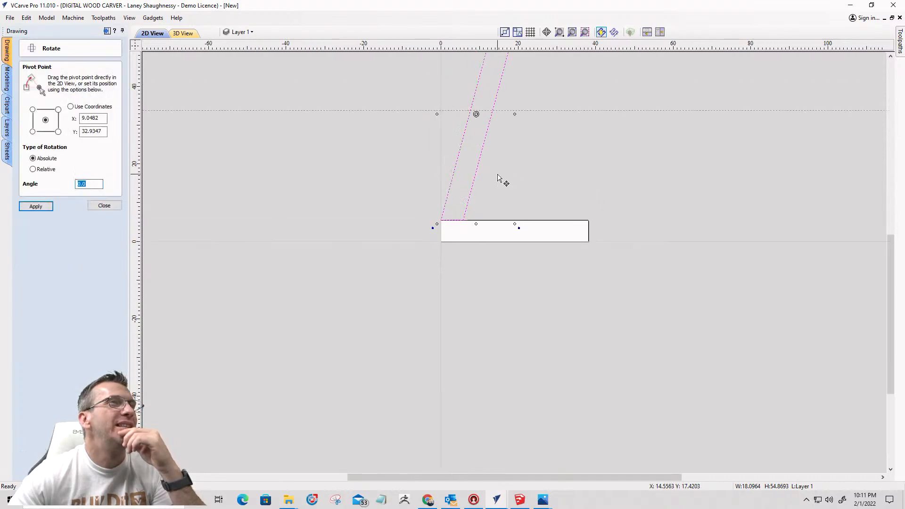
pyautogui.moveTo(481, 137); pyautogui.dragTo(446, 238)
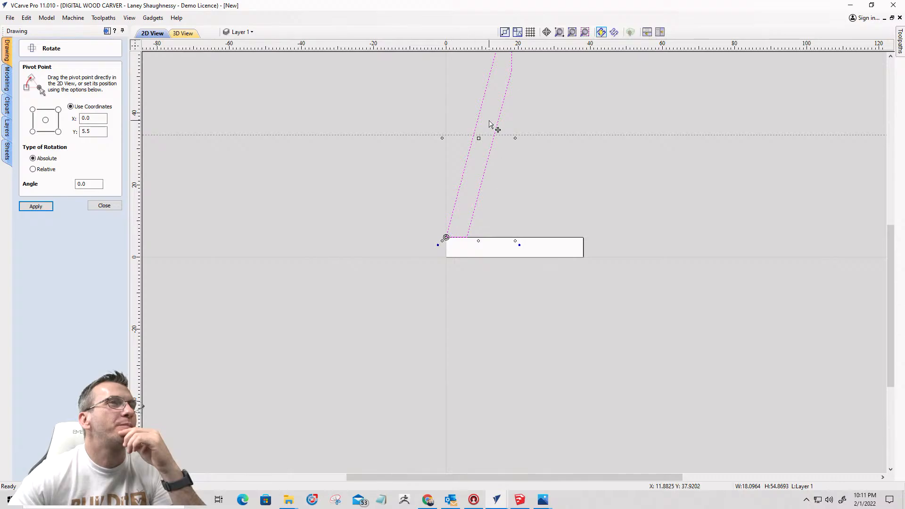
# Step: Rotate the leg freehand about the foot corner to about 285.12 degrees, laying it along the board
pyautogui.scroll(-2, 519, 188)
pyautogui.moveTo(517, 147); pyautogui.dragTo(574, 317)
pyautogui.scroll(10, 575, 315)
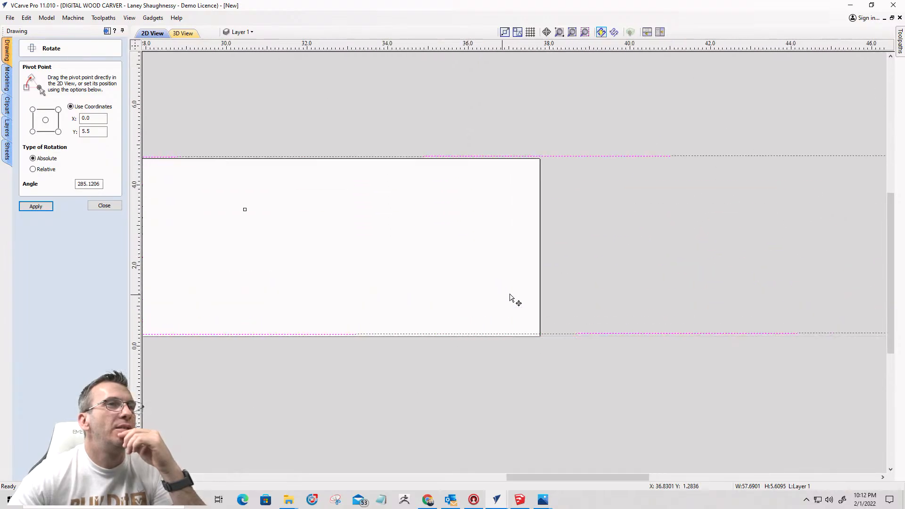
# Step: Fine-tune the leg's rotation to about 284.95 degrees so its long edges align more closely with the board's edges
pyautogui.scroll(-5, 616, 277)
pyautogui.scroll(-4, 283, 288)
pyautogui.scroll(2, 416, 307)
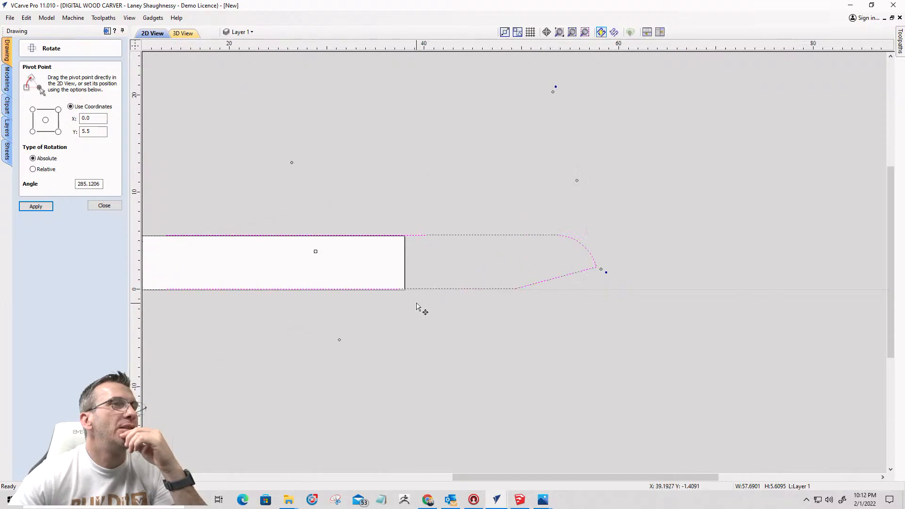
pyautogui.scroll(3, 416, 306)
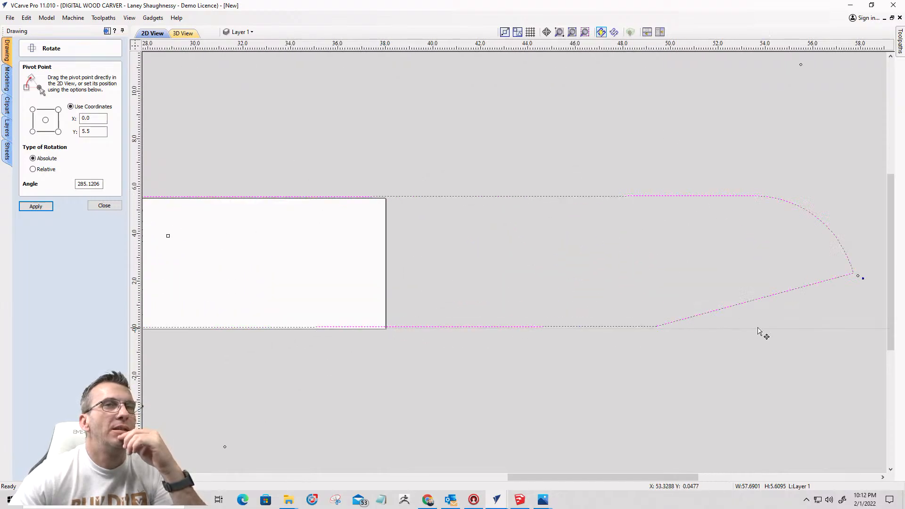
pyautogui.moveTo(860, 281); pyautogui.dragTo(863, 281)
pyautogui.scroll(-3, 830, 284)
pyautogui.scroll(4, 745, 285)
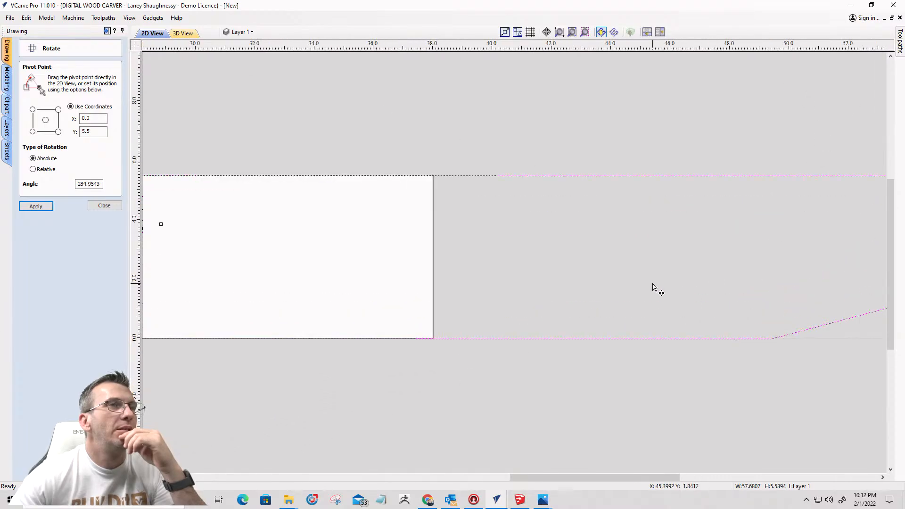
# Step: Refine the leg's rotation to about 284.99 degrees, check both ends against the board, and finish rotating
pyautogui.scroll(-2, 538, 285)
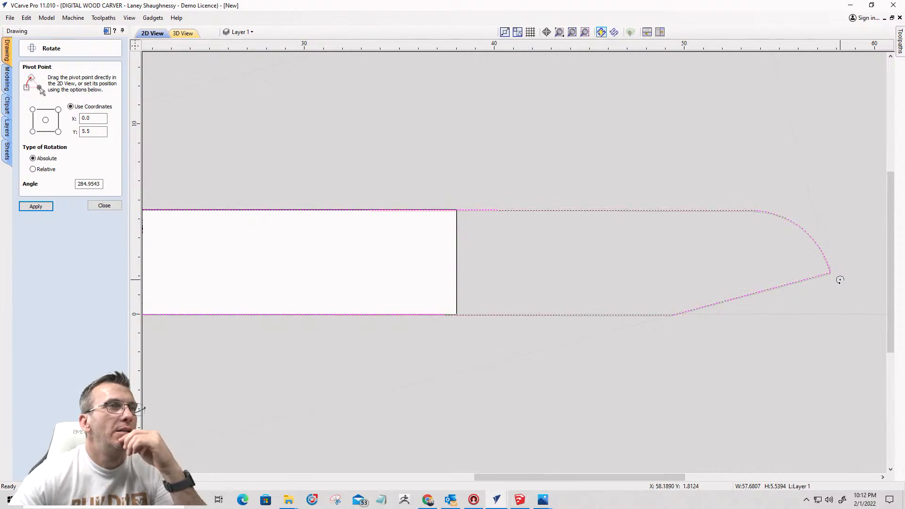
pyautogui.moveTo(841, 279); pyautogui.dragTo(839, 278)
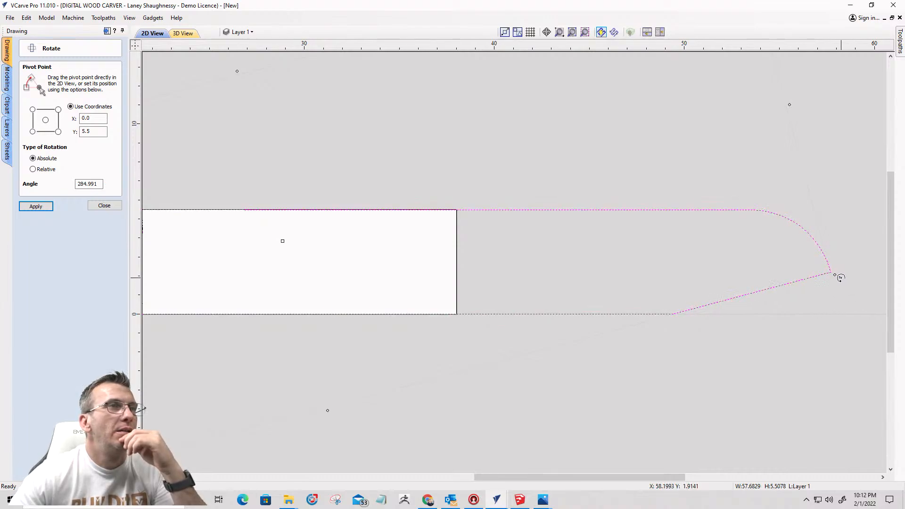
pyautogui.scroll(-3, 716, 288)
pyautogui.scroll(4, 428, 240)
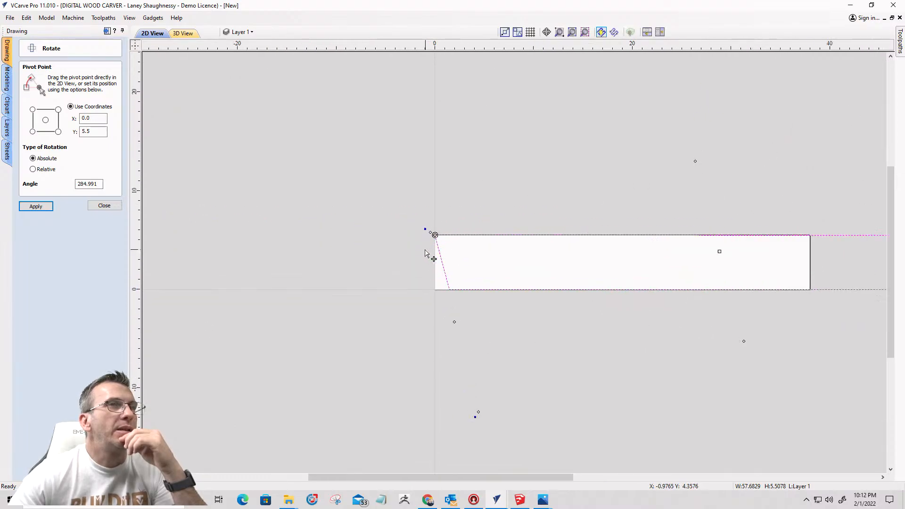
pyautogui.scroll(-3, 408, 227)
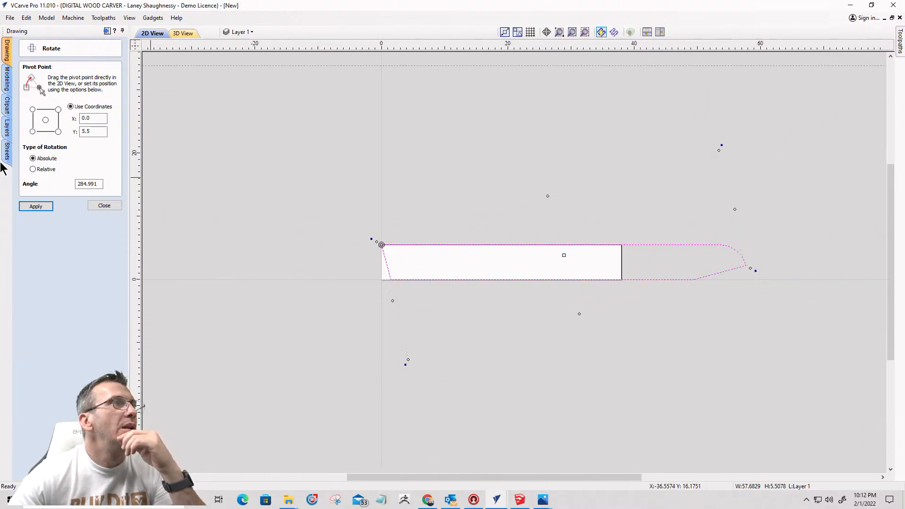
pyautogui.click(100, 204)
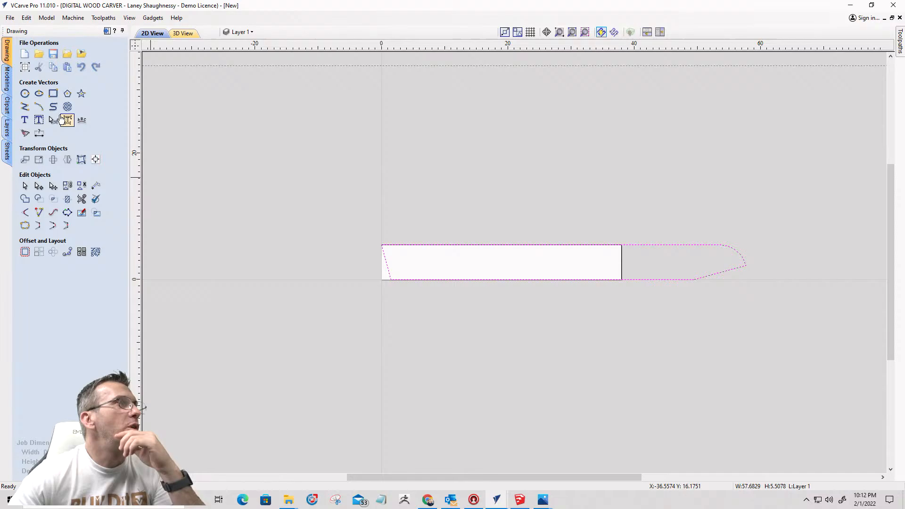
pyautogui.click(23, 68)
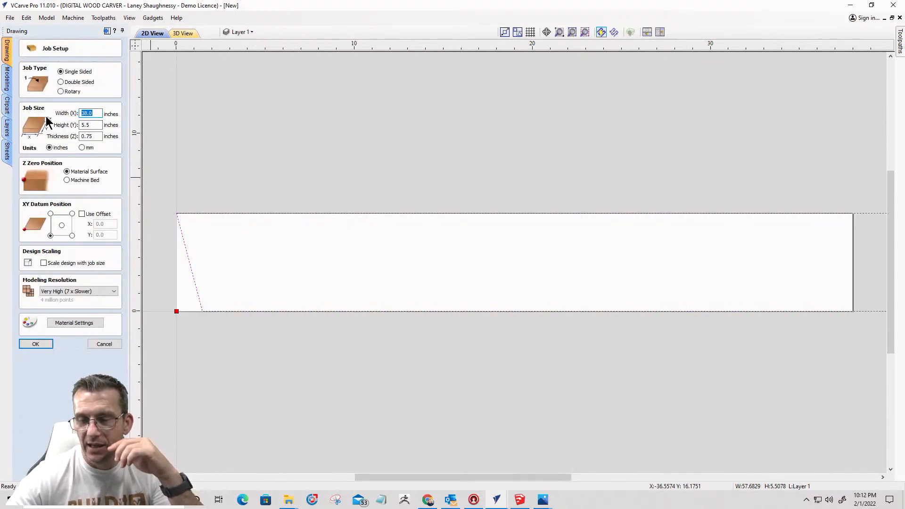
pyautogui.write('56')
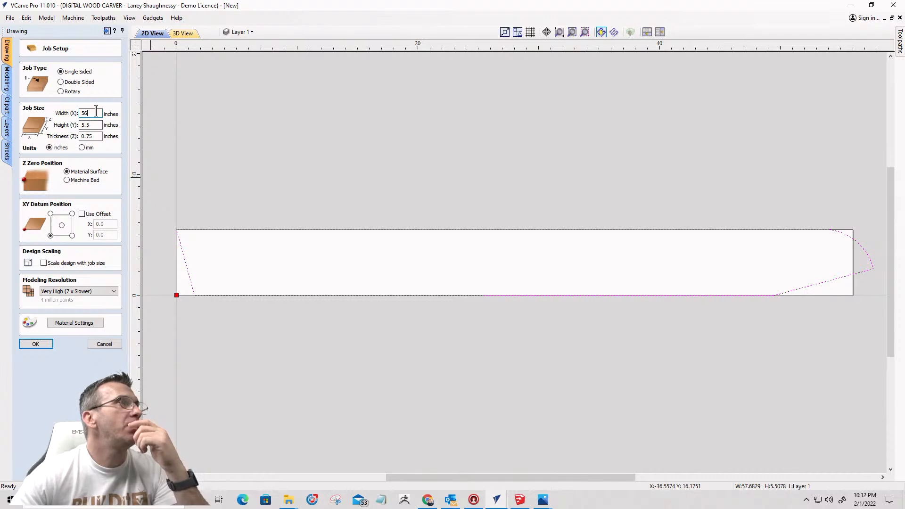
pyautogui.moveTo(96, 112); pyautogui.dragTo(71, 113)
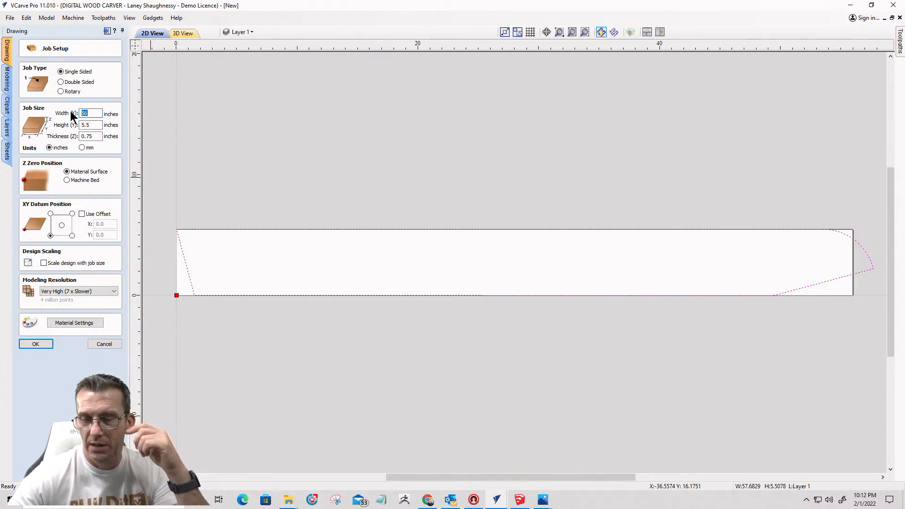
pyautogui.write('6')
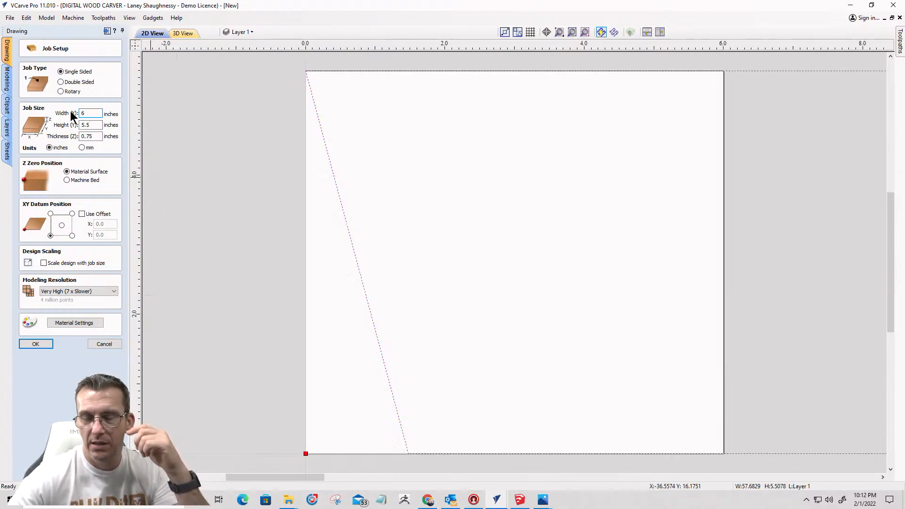
pyautogui.write('0')
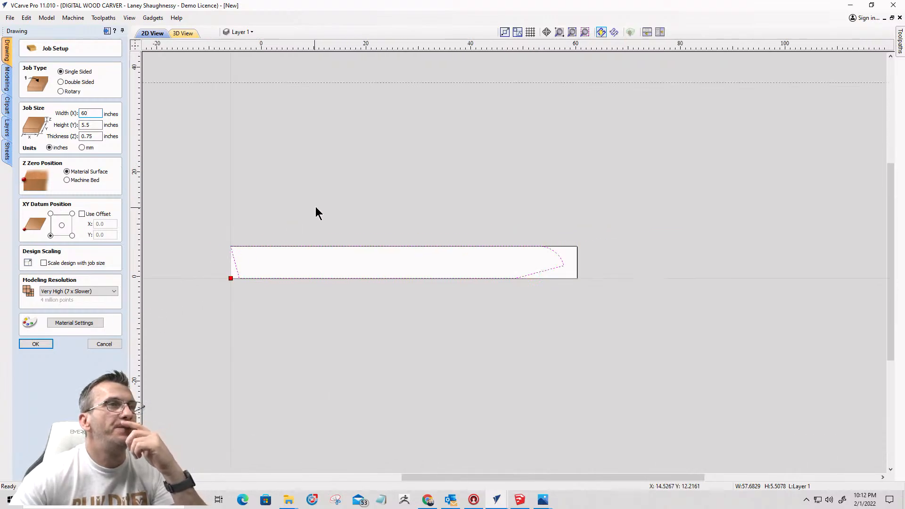
pyautogui.scroll(5, 261, 245)
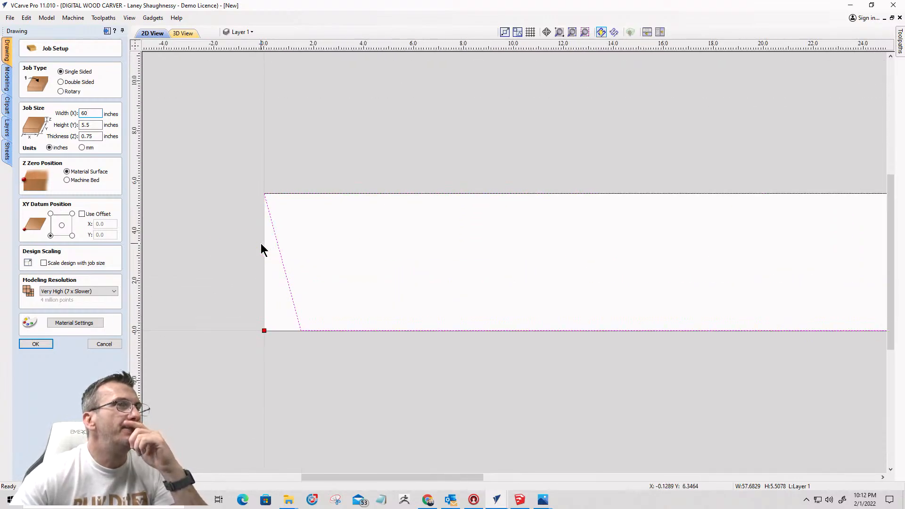
pyautogui.scroll(-4, 262, 243)
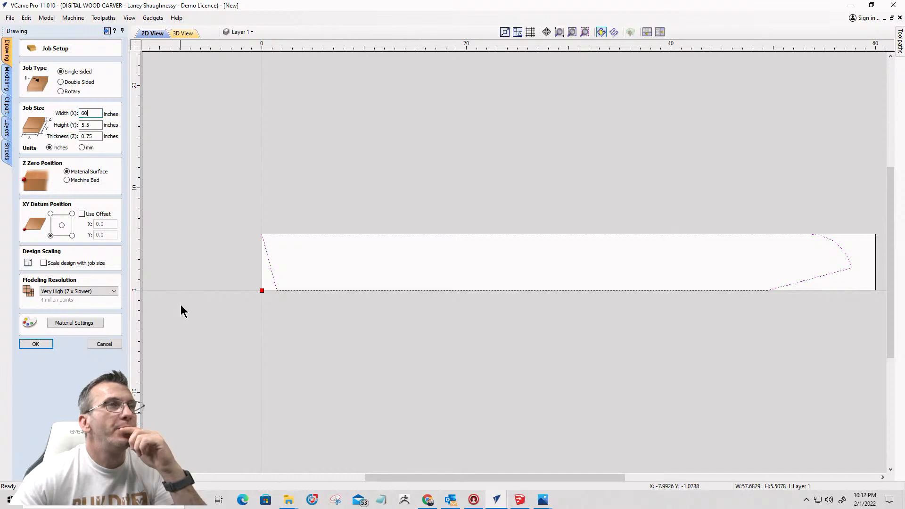
pyautogui.click(99, 343)
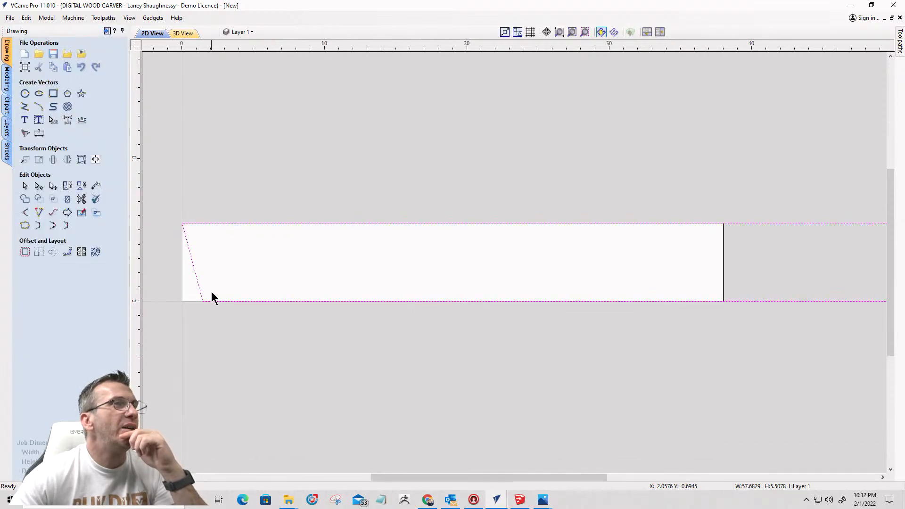
# Step: Set the job width to 60 inches so the board covers the whole leg
pyautogui.scroll(-2, 212, 292)
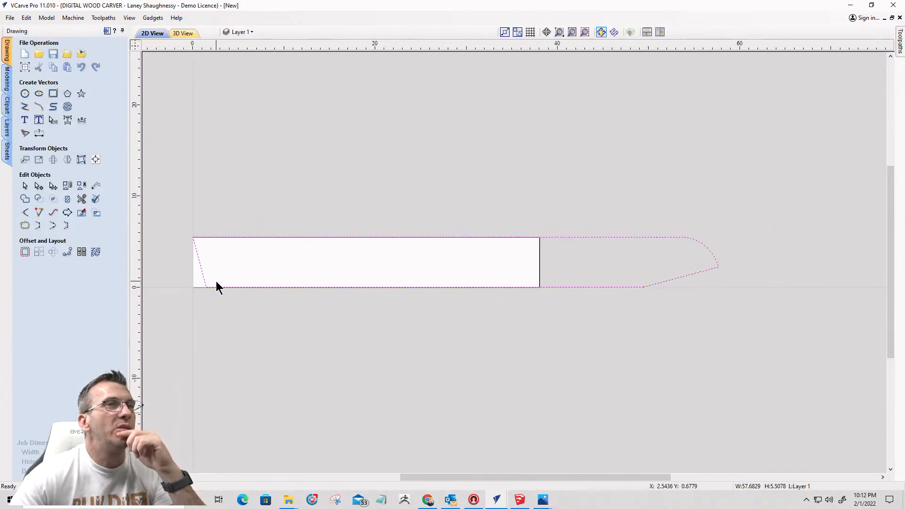
pyautogui.click(25, 67)
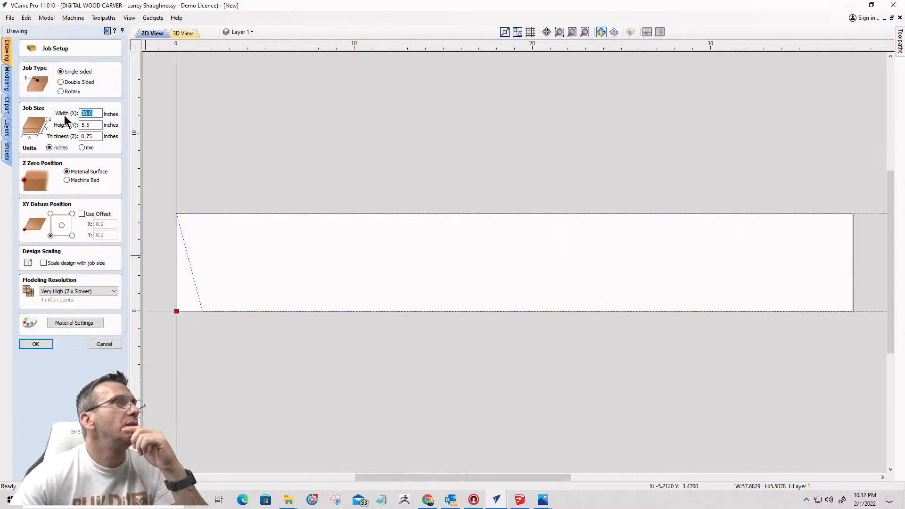
pyautogui.write('60')
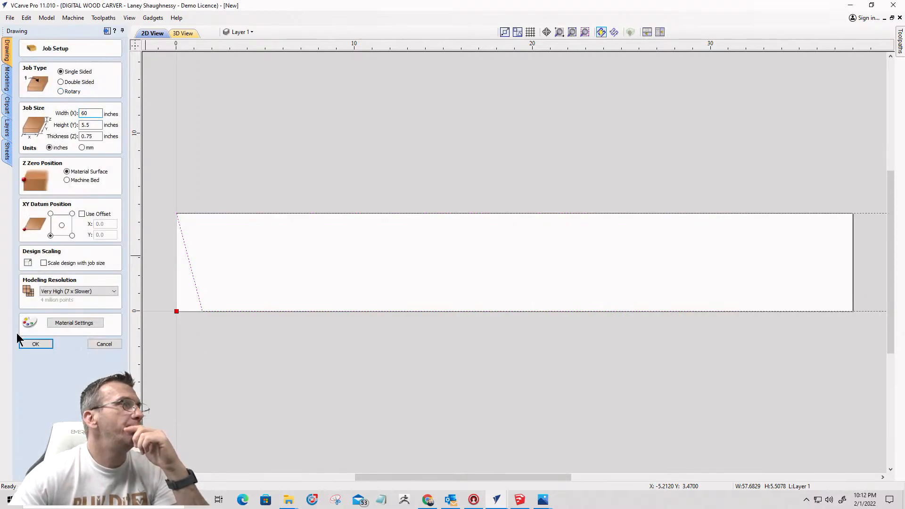
pyautogui.click(27, 344)
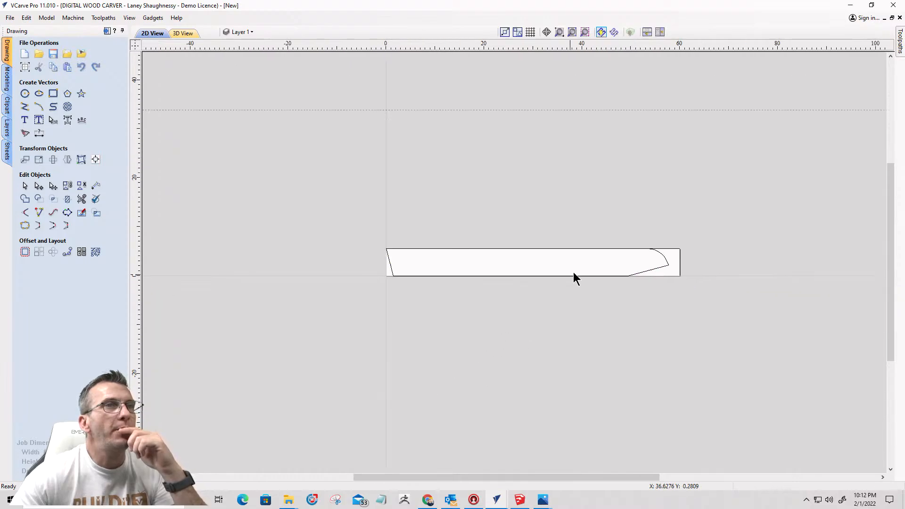
pyautogui.scroll(-1, 573, 277)
pyautogui.scroll(3, 523, 280)
pyautogui.scroll(-3, 524, 280)
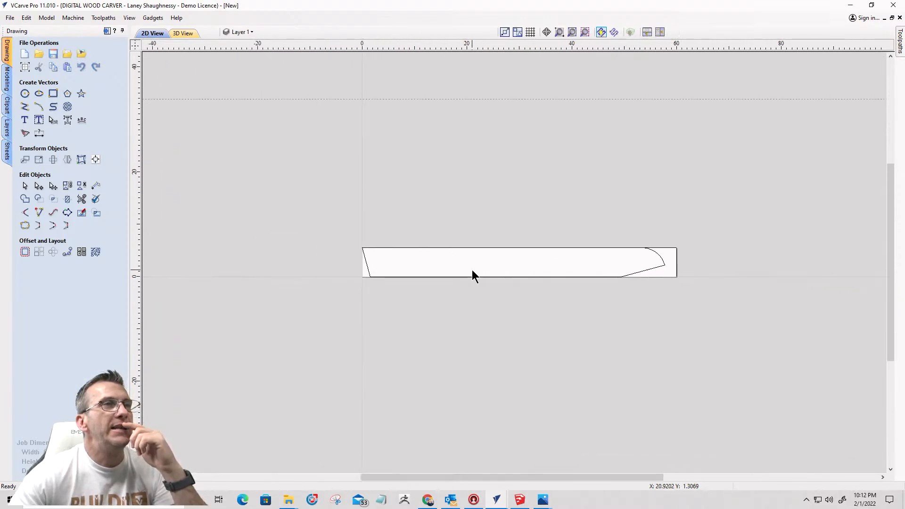
pyautogui.scroll(2, 471, 274)
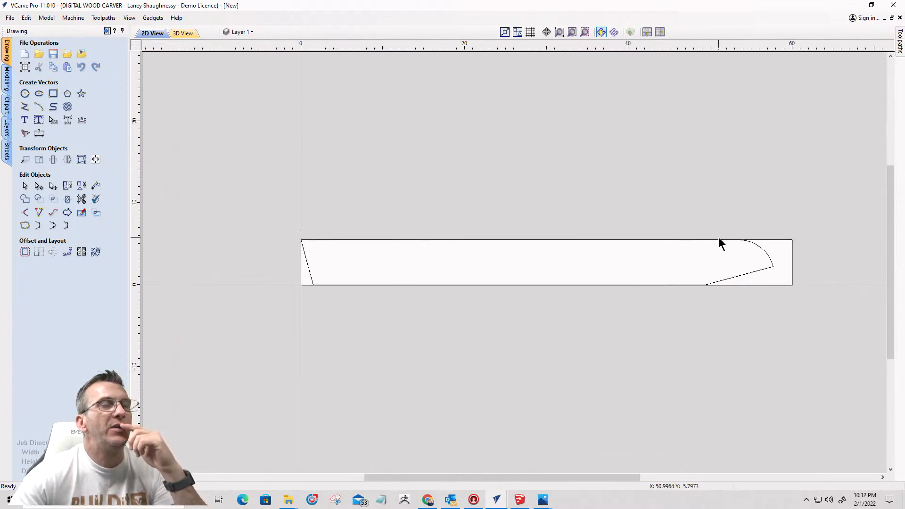